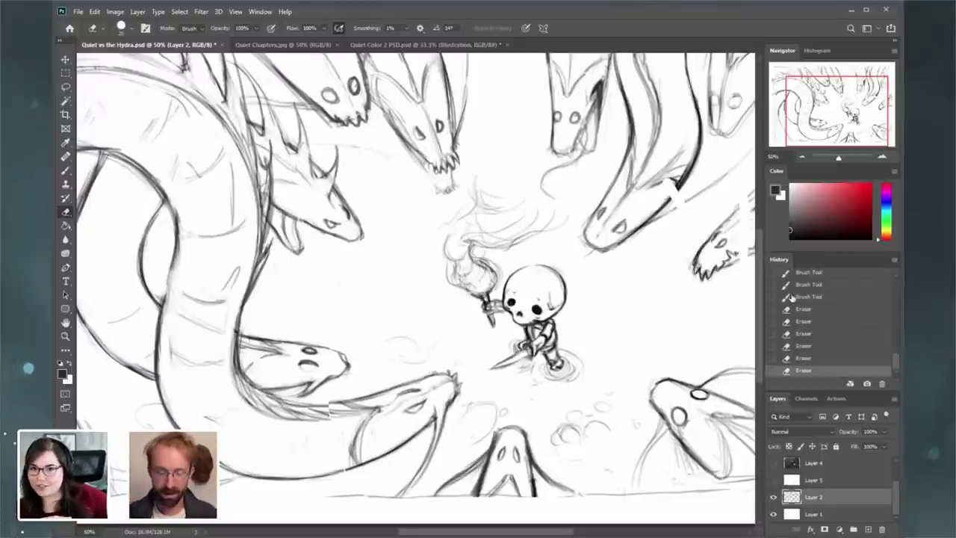
- Brush in dark lines to join the curved neck to the back of the hydra head above the skeleton's right
drag(831, 118, 850, 102)
click(882, 157)
click(803, 158)
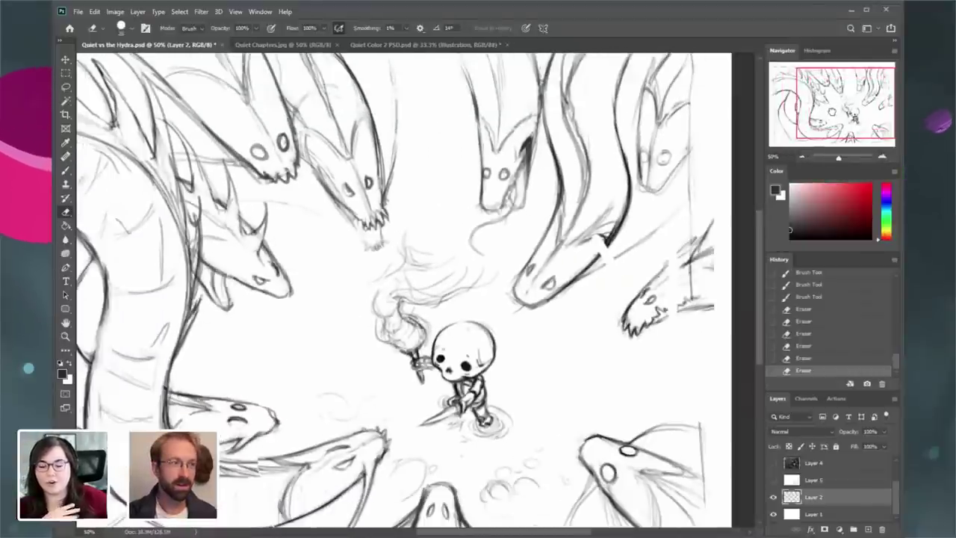
click(804, 157)
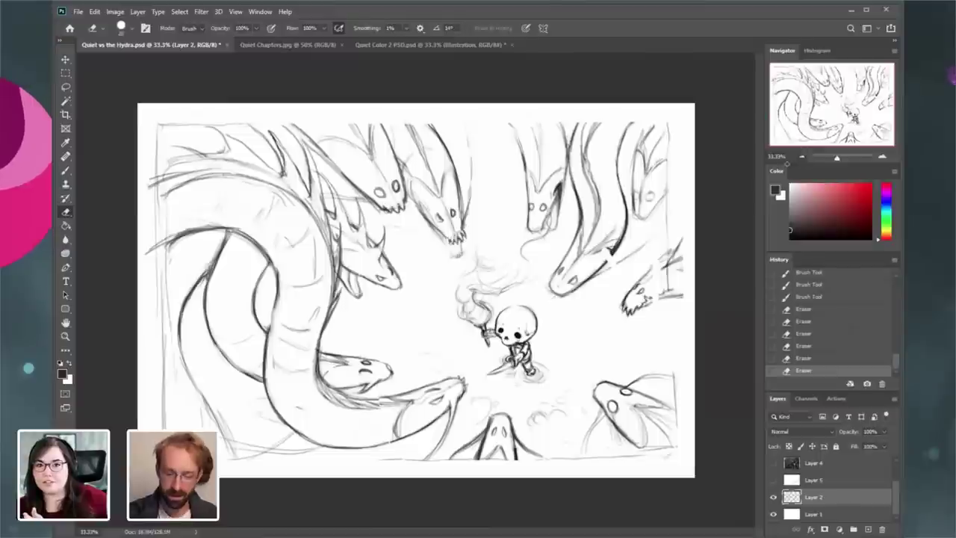
key(b)
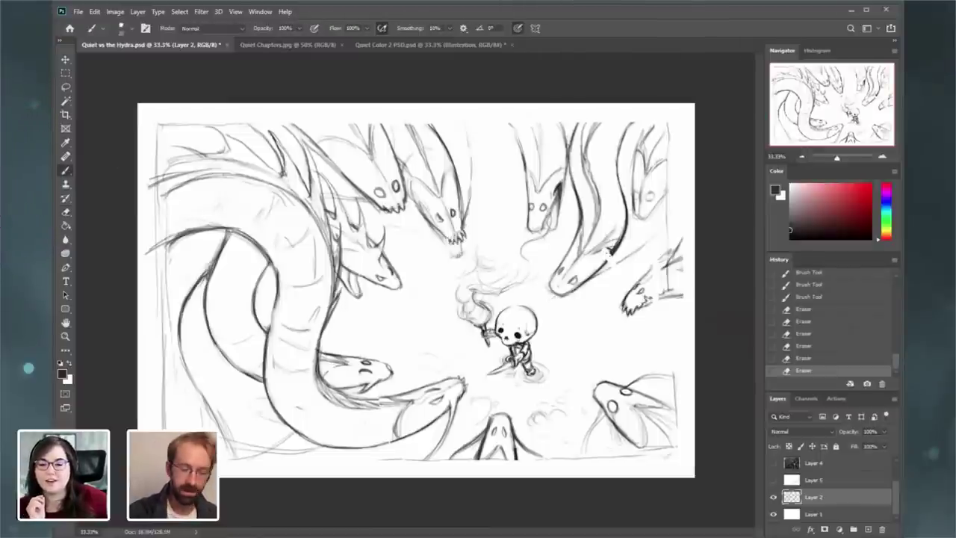
drag(614, 247, 610, 255)
drag(617, 243, 613, 251)
mouse_move(620, 238)
mouse_down()
mouse_move(611, 255)
mouse_move(598, 251)
mouse_move(613, 255)
mouse_move(601, 250)
mouse_move(604, 267)
mouse_move(611, 244)
mouse_move(603, 247)
mouse_up()
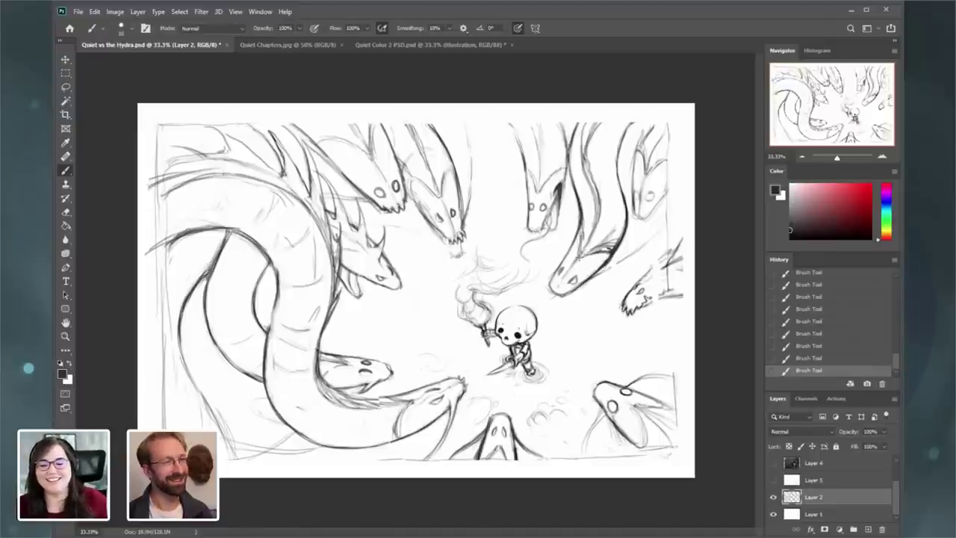
- Erase the loose tongue line below the open-mouthed upper head and redraw the underside of its jaw with the Brush
click(882, 157)
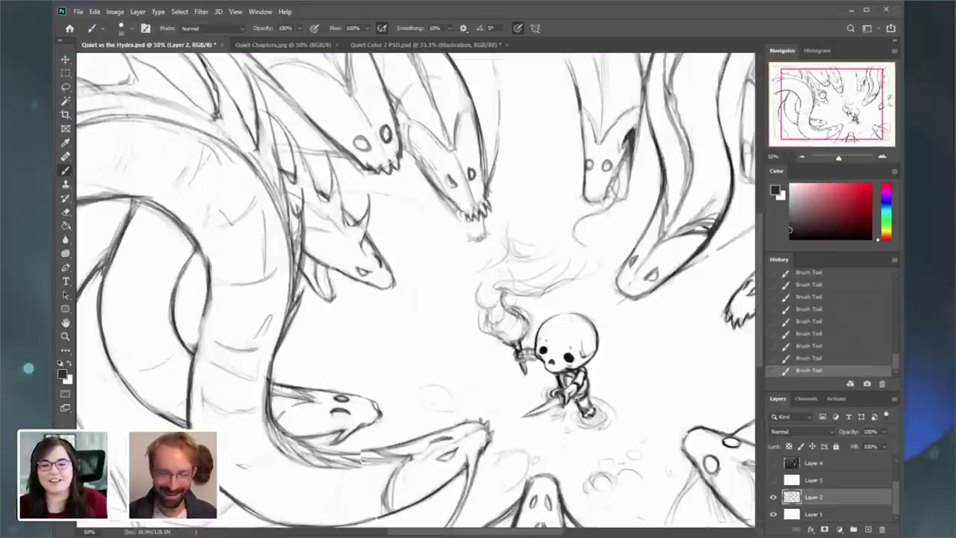
drag(843, 109, 840, 102)
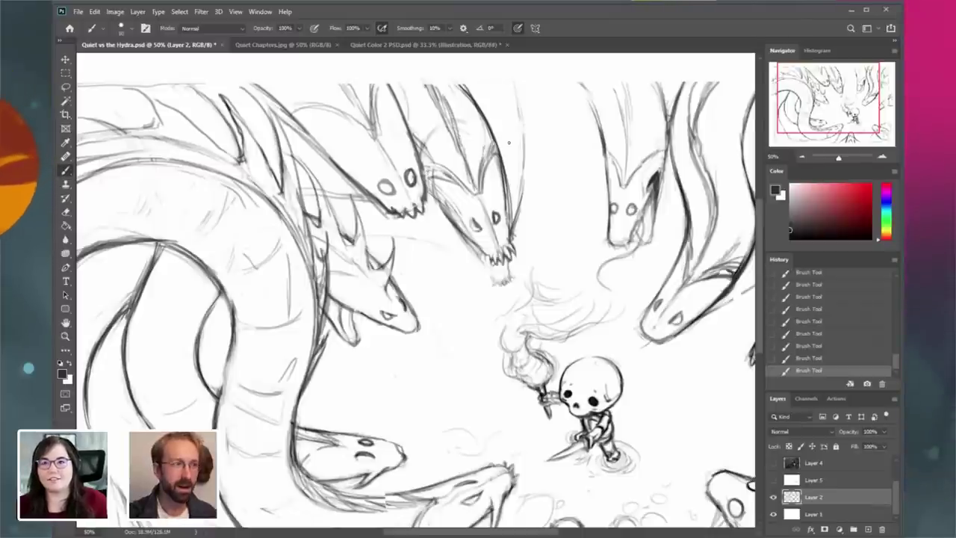
drag(832, 119, 774, 127)
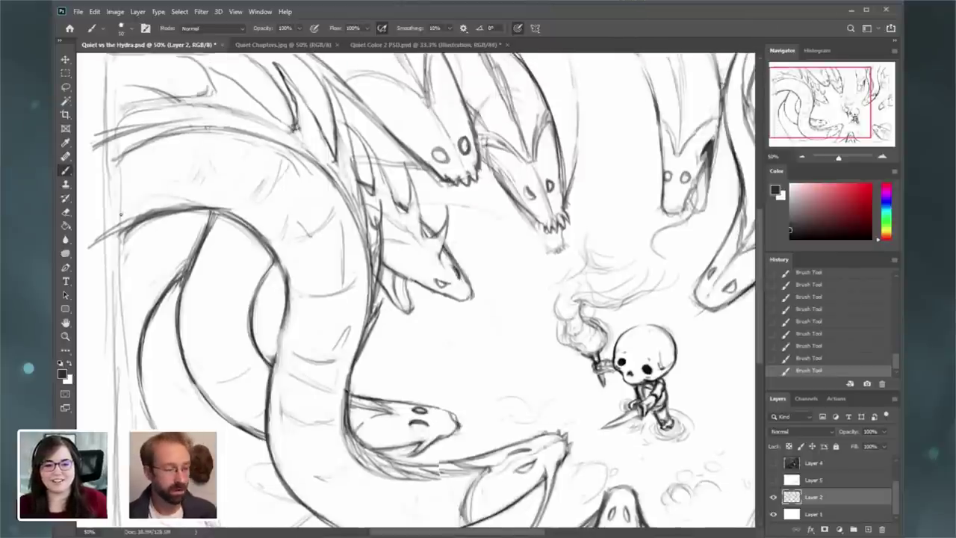
key(e)
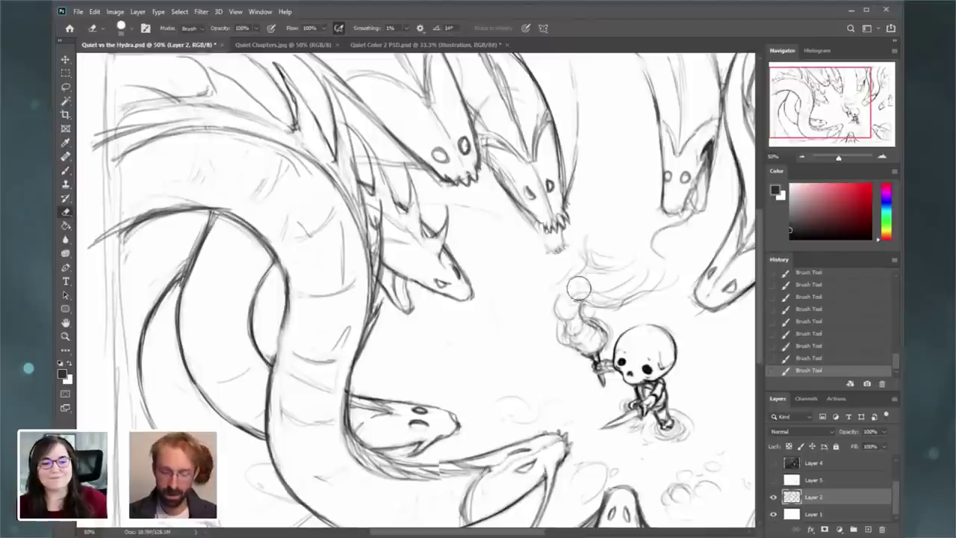
mouse_move(579, 287)
mouse_down()
mouse_move(630, 273)
mouse_move(648, 240)
mouse_move(665, 254)
mouse_move(658, 239)
mouse_move(670, 241)
mouse_move(691, 199)
mouse_move(696, 212)
mouse_up()
key(b)
key(ctrl+z)
key(ctrl+z)
mouse_move(698, 206)
mouse_down()
mouse_move(703, 214)
mouse_move(706, 200)
mouse_up()
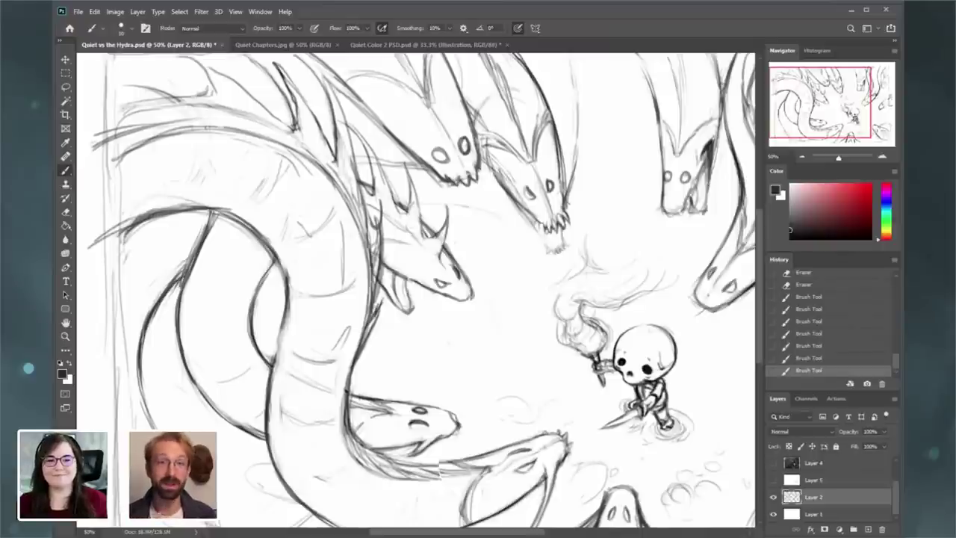
- Darken the snout's near edge on the hydra head that hangs closest to the skeleton's right
drag(824, 119, 837, 121)
key(ctrl+plus)
drag(538, 299, 360, 336)
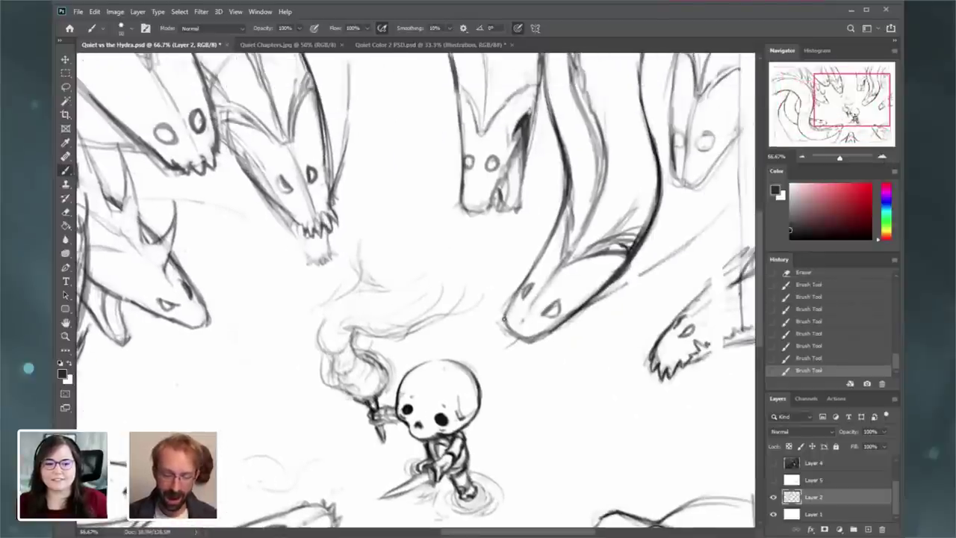
drag(505, 319, 519, 291)
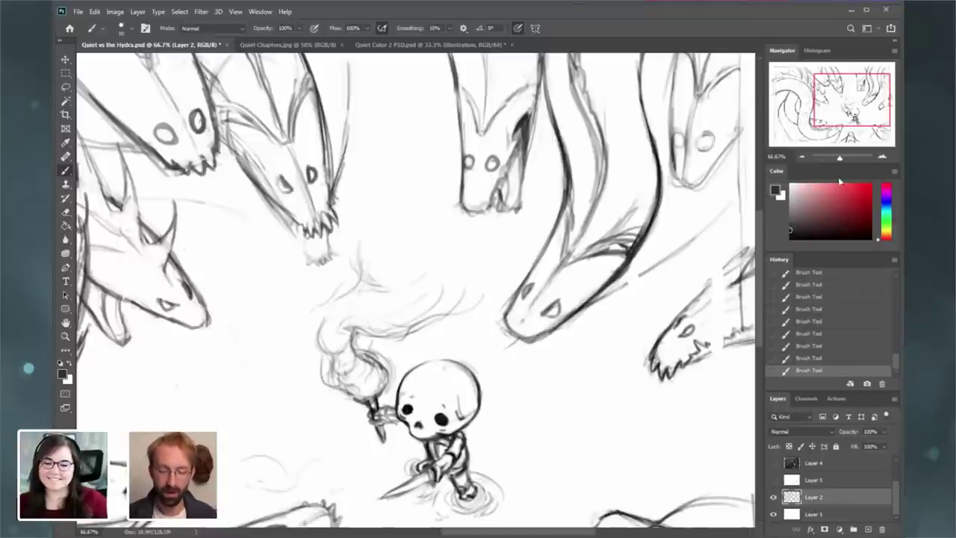
- Erase the sketchy stray marks between the brow and the dark mouth corner of the open-mouthed hydra head
click(883, 157)
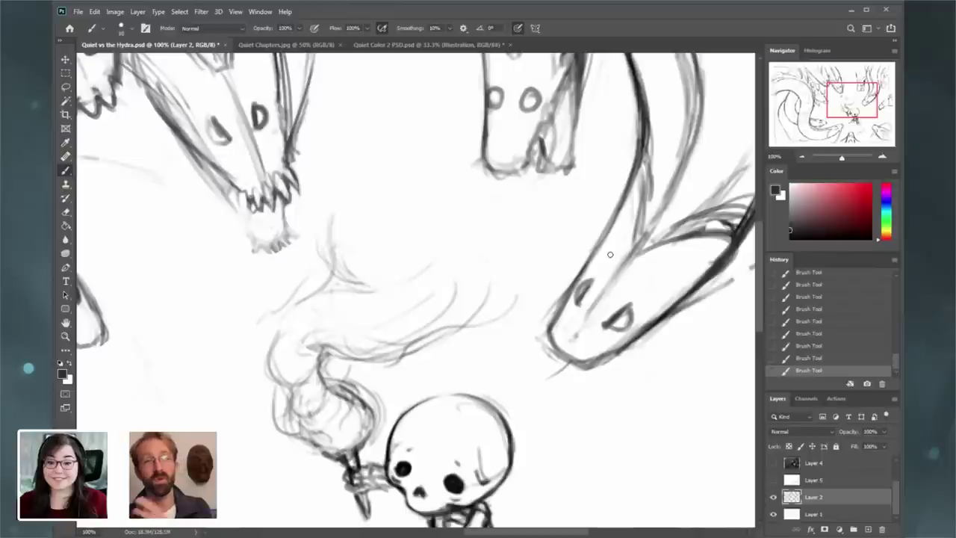
drag(835, 103, 831, 88)
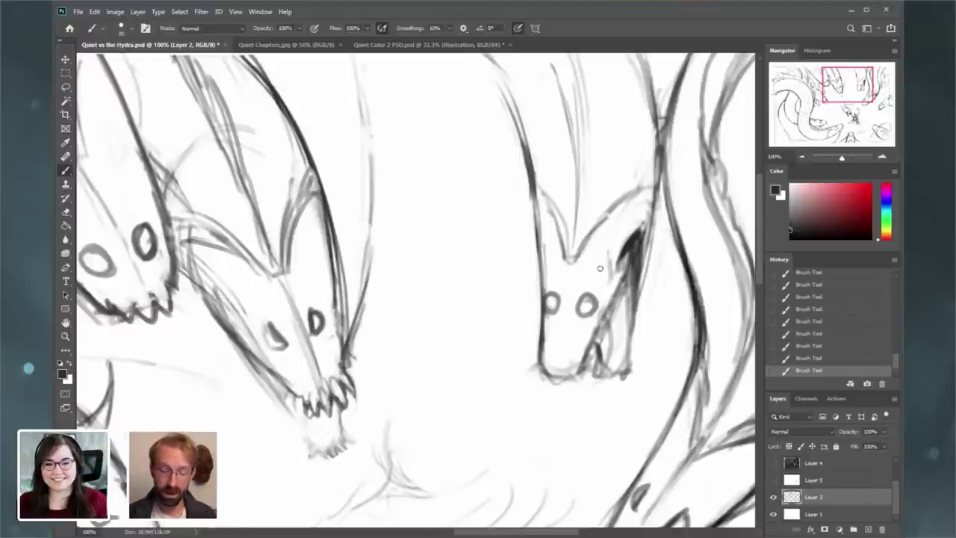
click(65, 212)
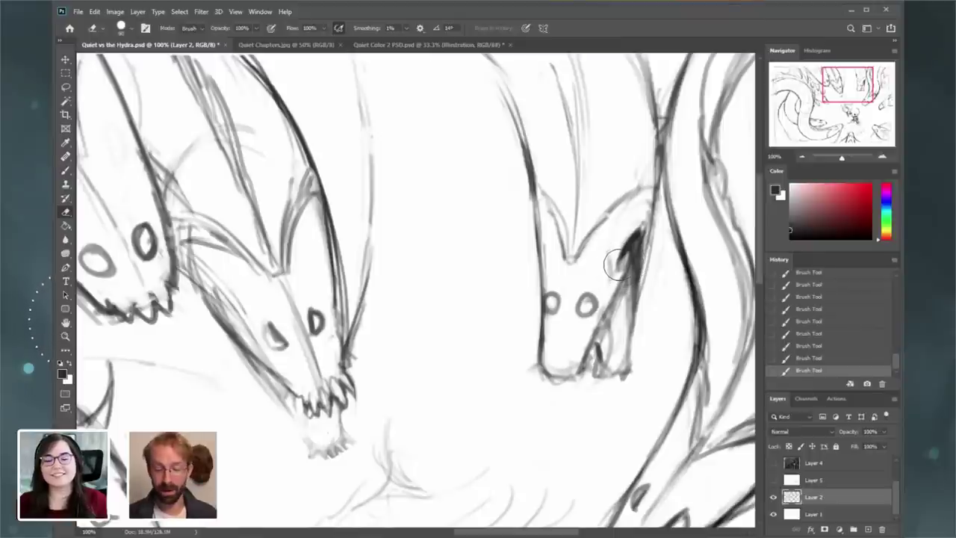
mouse_move(617, 261)
mouse_down()
mouse_move(634, 239)
mouse_move(619, 267)
mouse_move(616, 249)
mouse_move(645, 221)
mouse_move(610, 237)
mouse_up()
drag(614, 238, 603, 250)
mouse_move(606, 242)
mouse_down()
mouse_move(593, 254)
mouse_move(626, 212)
mouse_up()
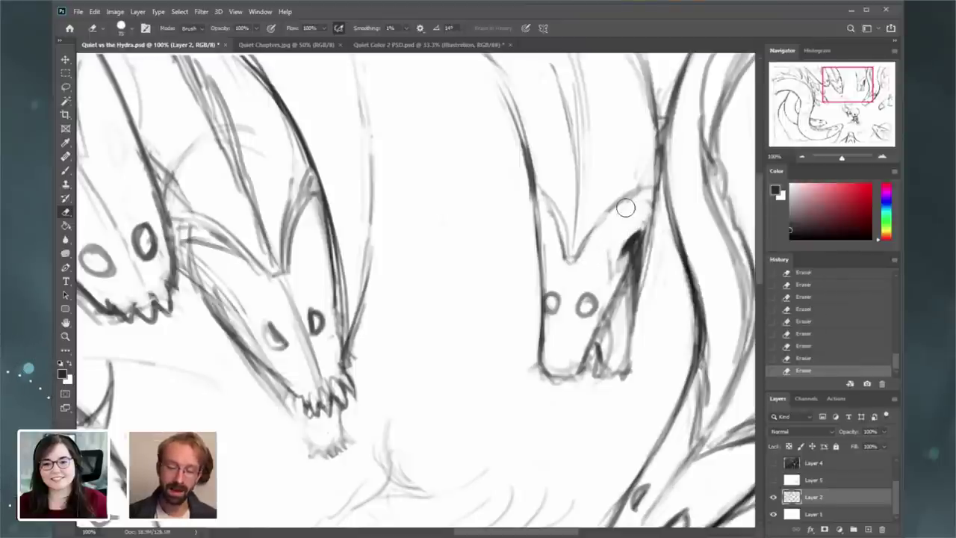
- Brush a cleaner curved brow line on the open-mouthed head and reinforce the outer edge behind its mouth
click(66, 171)
mouse_move(574, 261)
mouse_down()
mouse_move(597, 216)
mouse_move(631, 191)
mouse_up()
drag(590, 233, 653, 190)
drag(650, 243, 662, 188)
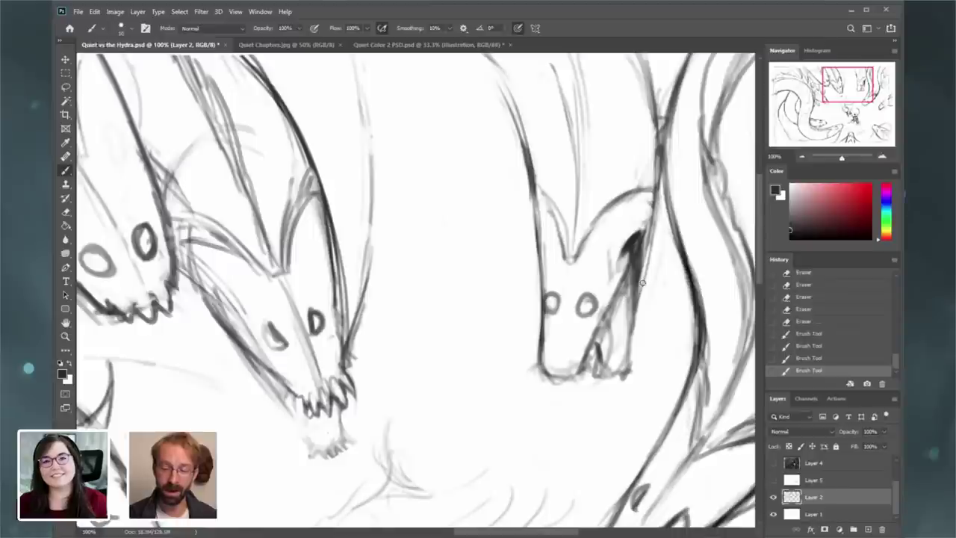
drag(647, 269, 659, 196)
drag(641, 279, 656, 226)
mouse_move(647, 267)
mouse_down()
mouse_move(656, 205)
mouse_move(651, 224)
mouse_up()
- Erase excess marks along the open-mouthed head's outer edge and between the two jaw tips
key(e)
drag(645, 200, 641, 261)
key(bracketright)
drag(594, 359, 590, 374)
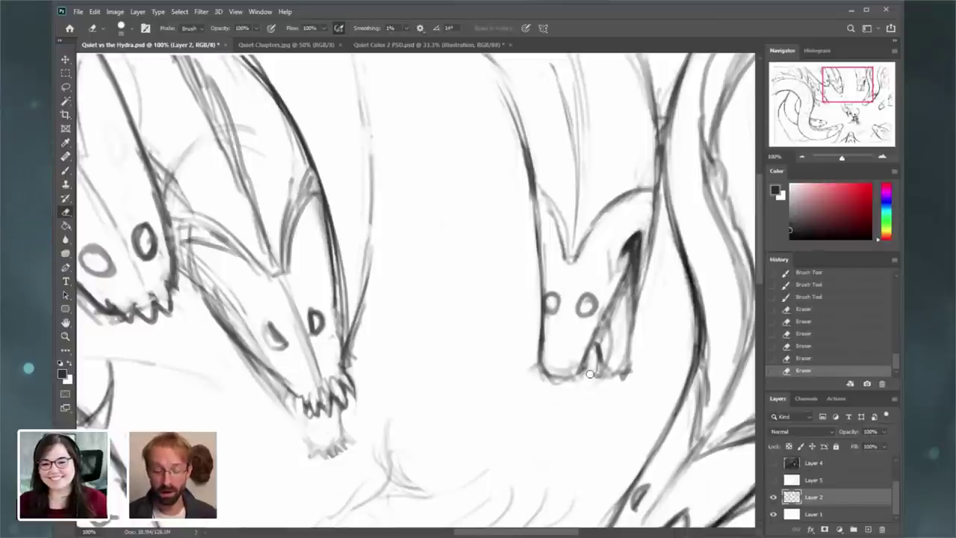
- Refine the open-mouthed head with the Brush, darkening the V between its brows and the center line running up its neck
click(69, 176)
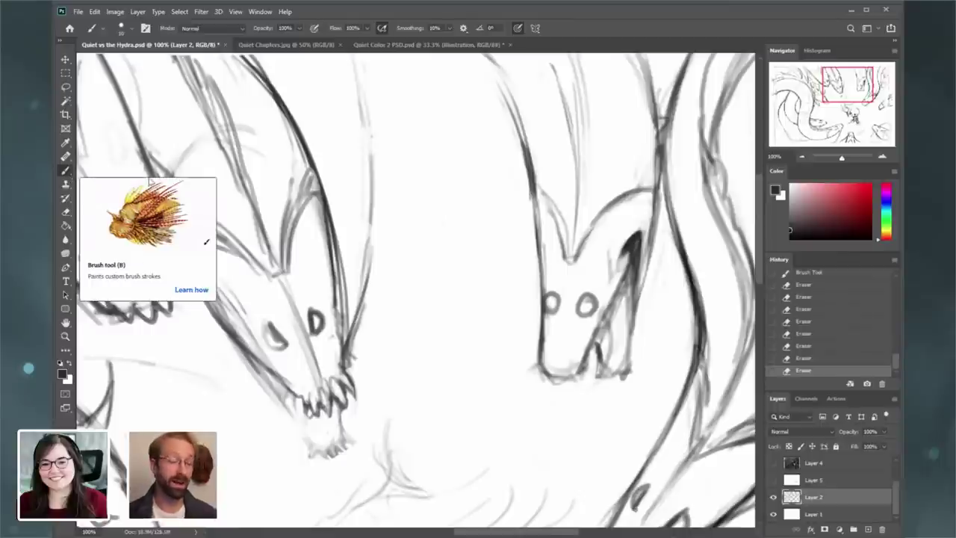
drag(583, 299, 560, 359)
mouse_move(510, 254)
mouse_down()
mouse_move(517, 303)
mouse_move(532, 277)
mouse_move(632, 247)
mouse_up()
drag(592, 268, 609, 257)
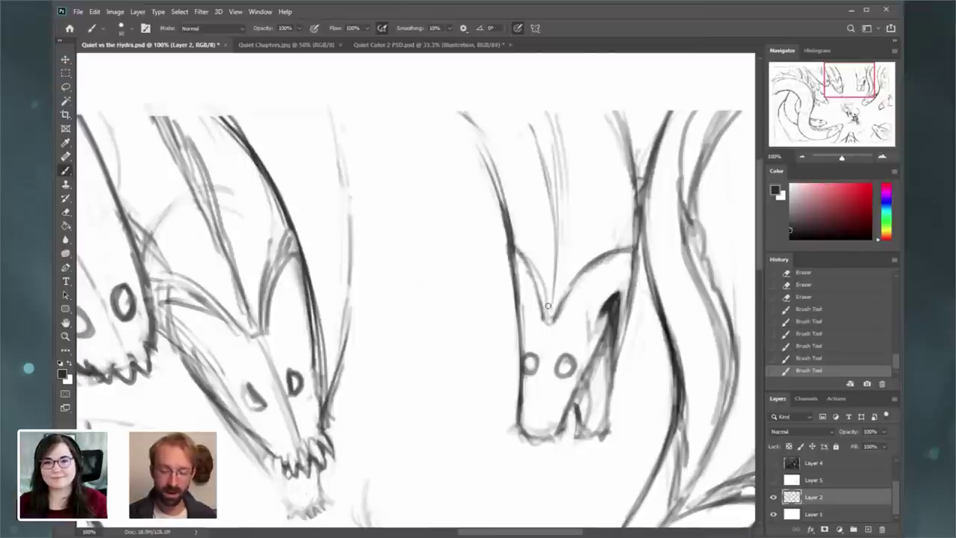
drag(548, 306, 551, 318)
mouse_move(551, 318)
mouse_down()
mouse_move(551, 284)
mouse_move(549, 308)
mouse_up()
drag(551, 307, 548, 175)
drag(553, 224, 548, 171)
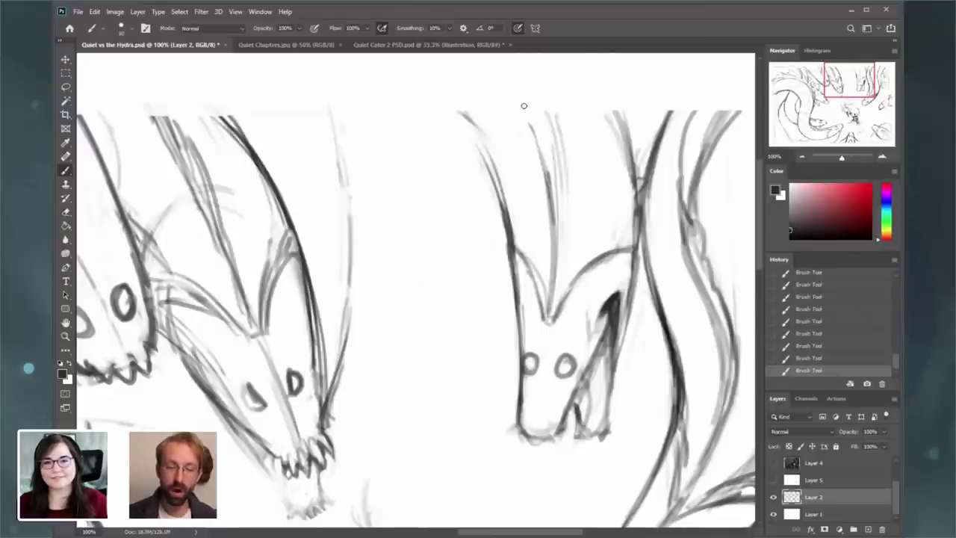
mouse_move(532, 120)
mouse_down()
mouse_move(577, 120)
mouse_move(550, 174)
mouse_up()
drag(532, 118, 543, 142)
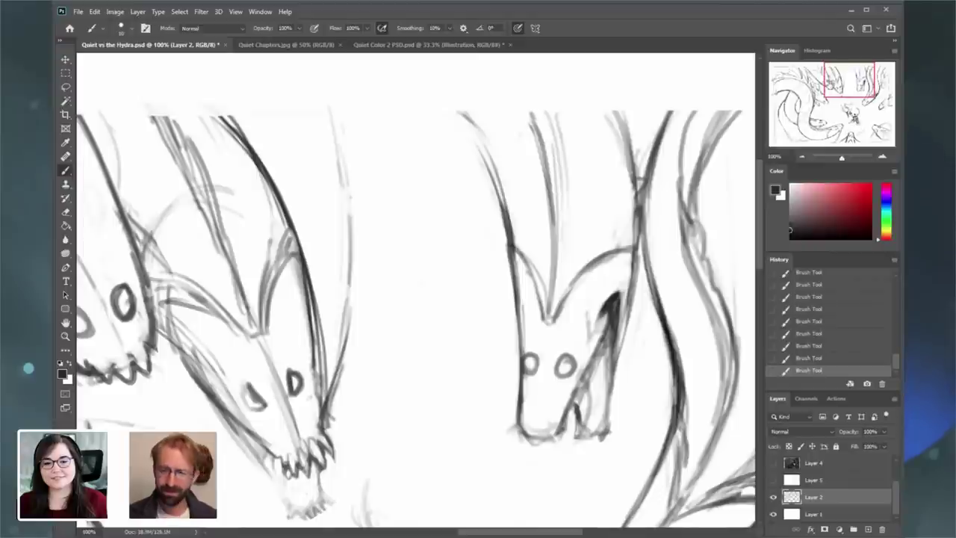
- Erase the rough stray marks around the neck and outer edge of the toothed head above the skeleton's torch
drag(419, 269, 666, 233)
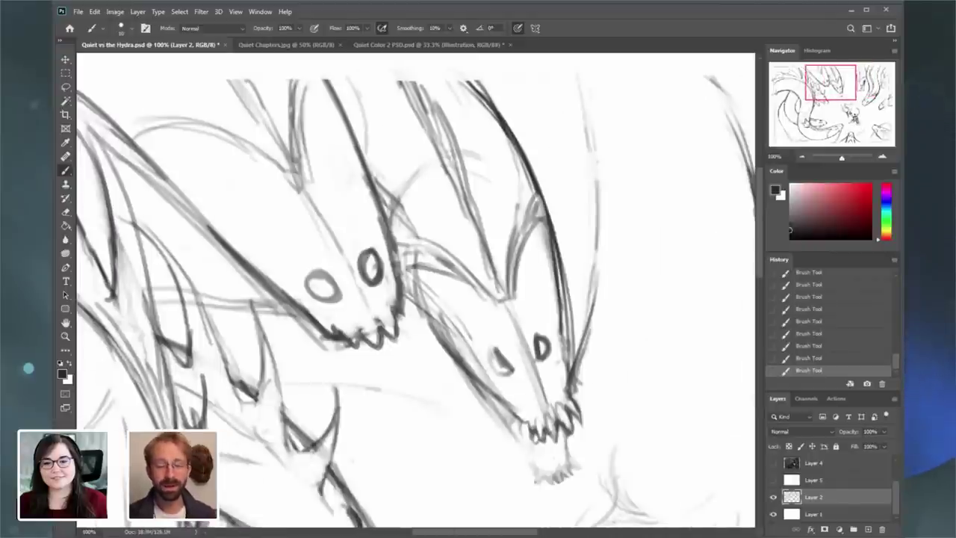
click(66, 213)
mouse_move(428, 146)
mouse_down()
mouse_move(451, 198)
mouse_move(455, 158)
mouse_move(468, 199)
mouse_up()
drag(467, 145, 478, 155)
drag(550, 214, 565, 247)
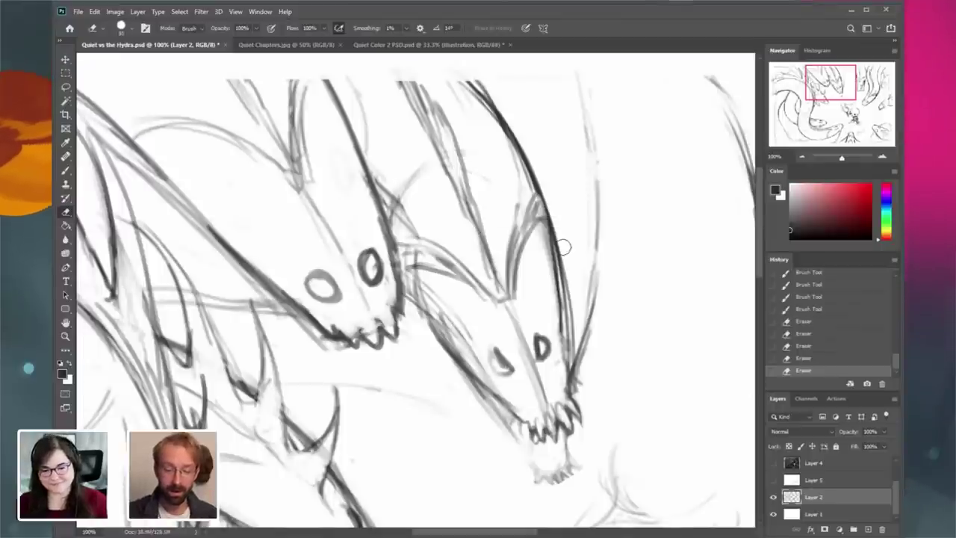
- Redraw the long outer curve from the toothed head's jaw up toward the canvas's upper edge with the Brush
click(66, 171)
mouse_move(572, 364)
mouse_down()
mouse_move(599, 265)
mouse_move(598, 153)
mouse_move(588, 103)
mouse_up()
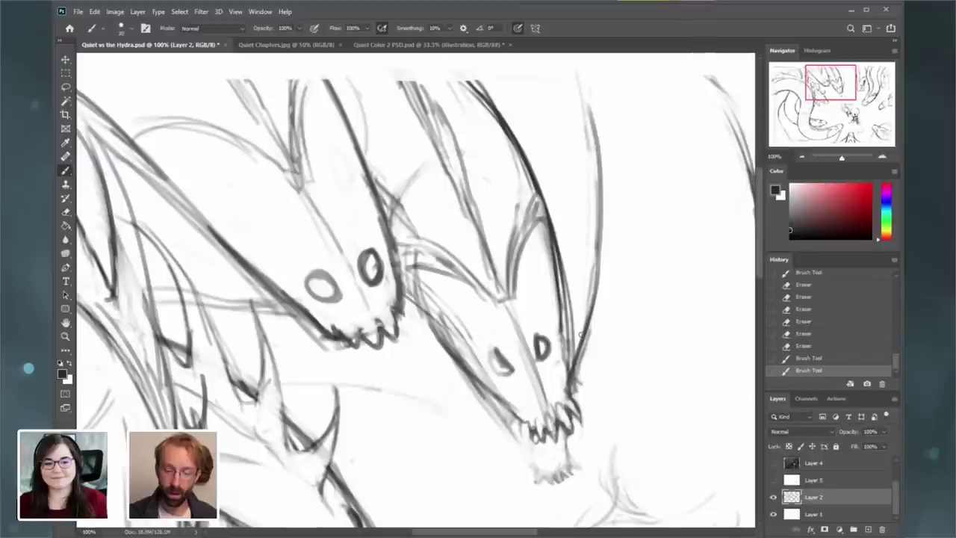
drag(597, 258, 571, 366)
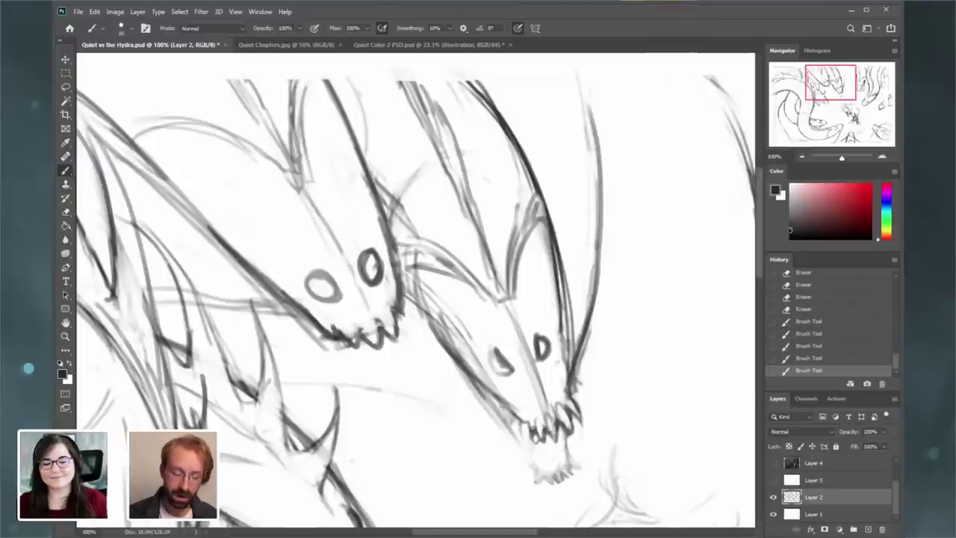
- Brush a long line from the toothed head's jaw back beneath the neighboring head's teeth
drag(514, 415, 451, 392)
drag(433, 358, 505, 281)
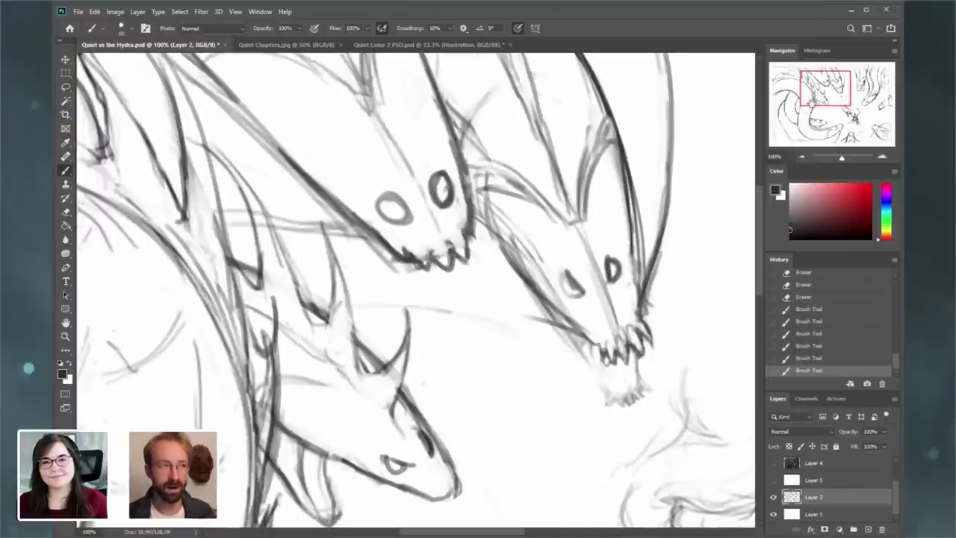
drag(520, 313, 434, 293)
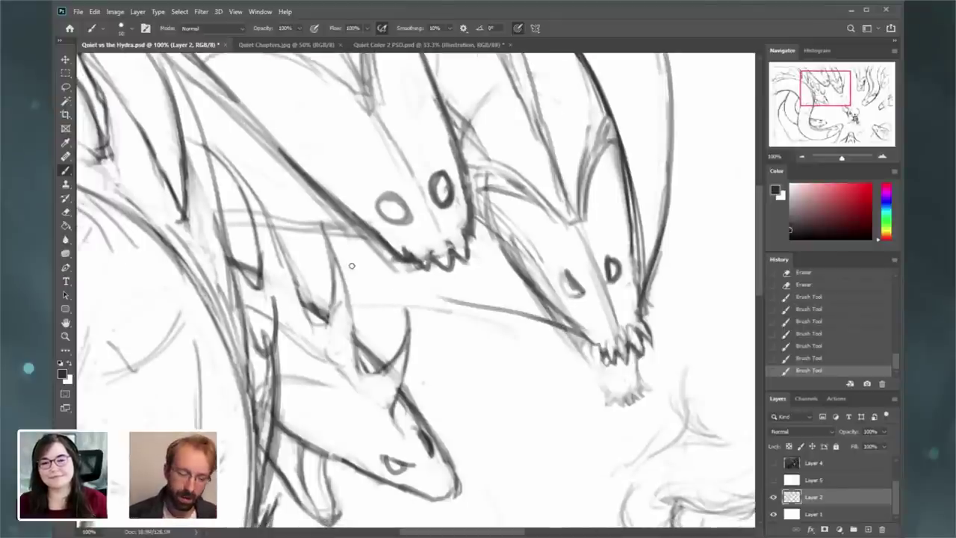
mouse_move(574, 336)
mouse_down()
mouse_move(330, 253)
mouse_move(515, 310)
mouse_move(381, 276)
mouse_move(485, 301)
mouse_up()
- Erase the faint old guide line below the new jaw line and the stray marks around the horned head's spikes
click(65, 211)
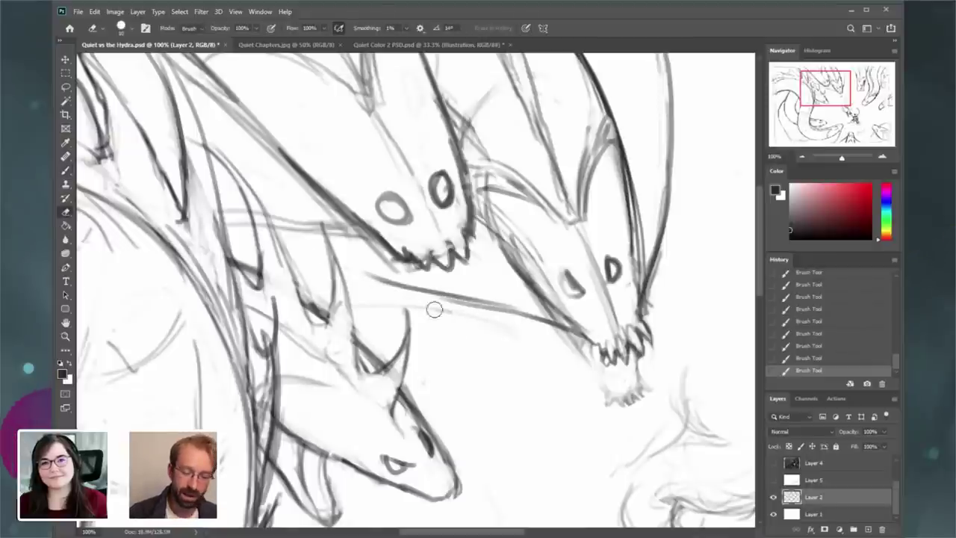
mouse_move(416, 307)
mouse_down()
mouse_move(550, 351)
mouse_move(392, 307)
mouse_up()
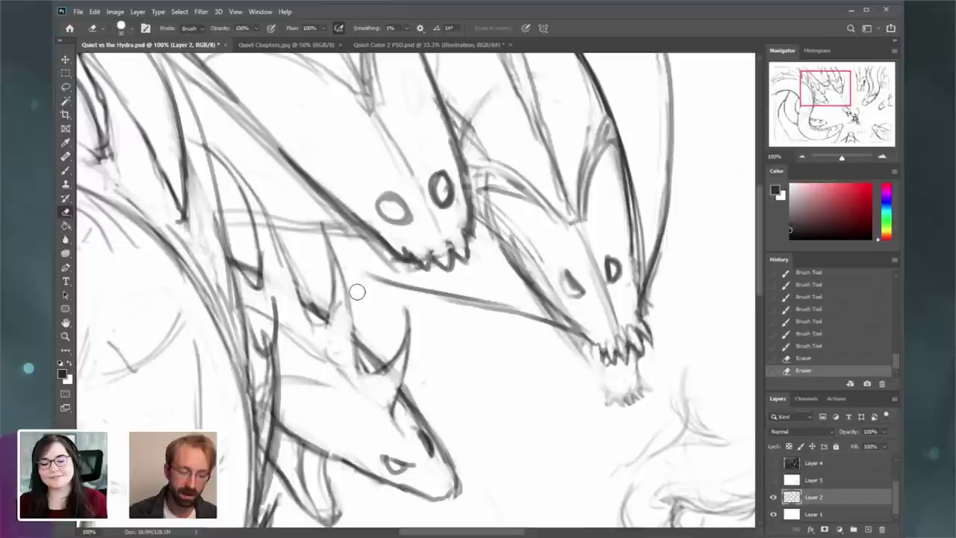
drag(320, 292, 323, 298)
drag(321, 296, 325, 303)
drag(834, 92, 839, 89)
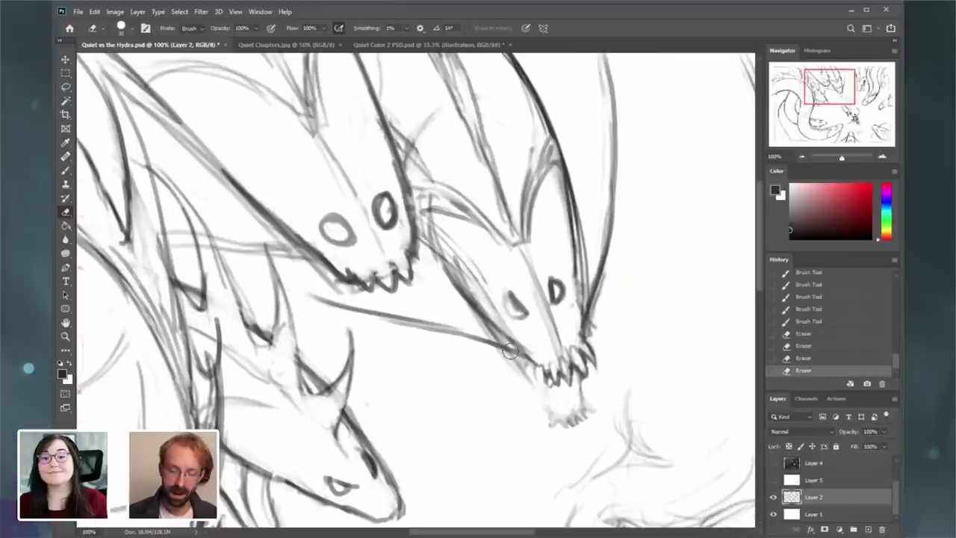
drag(428, 335, 391, 328)
- Strengthen the toothed head's jaw line and cheek contour up to the neighboring head with the Brush
click(66, 171)
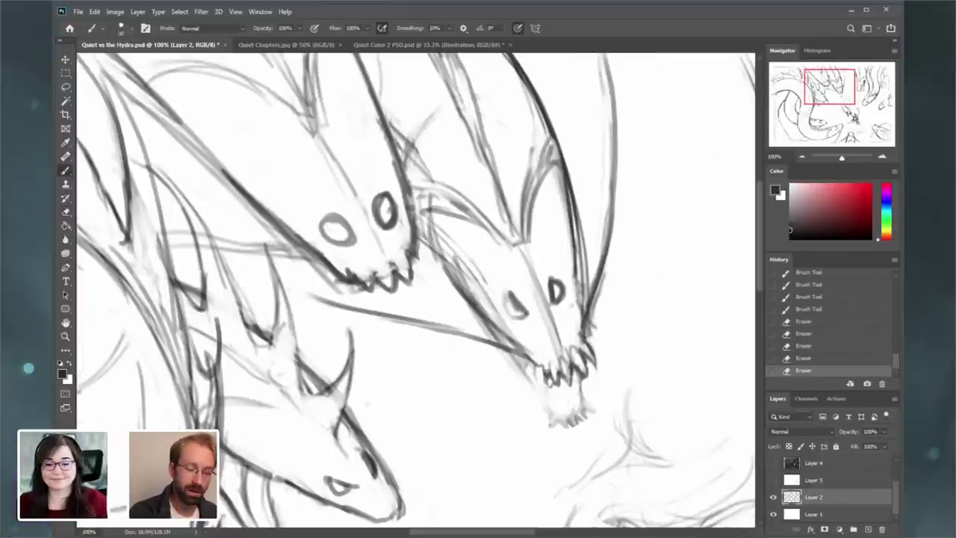
drag(459, 334, 518, 348)
drag(480, 313, 496, 332)
drag(446, 260, 467, 294)
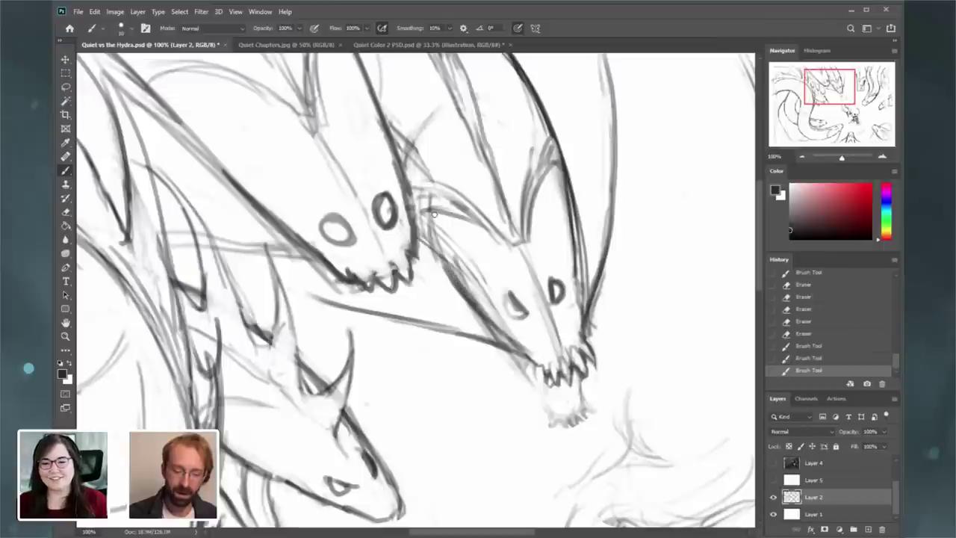
drag(418, 208, 440, 243)
drag(459, 280, 457, 244)
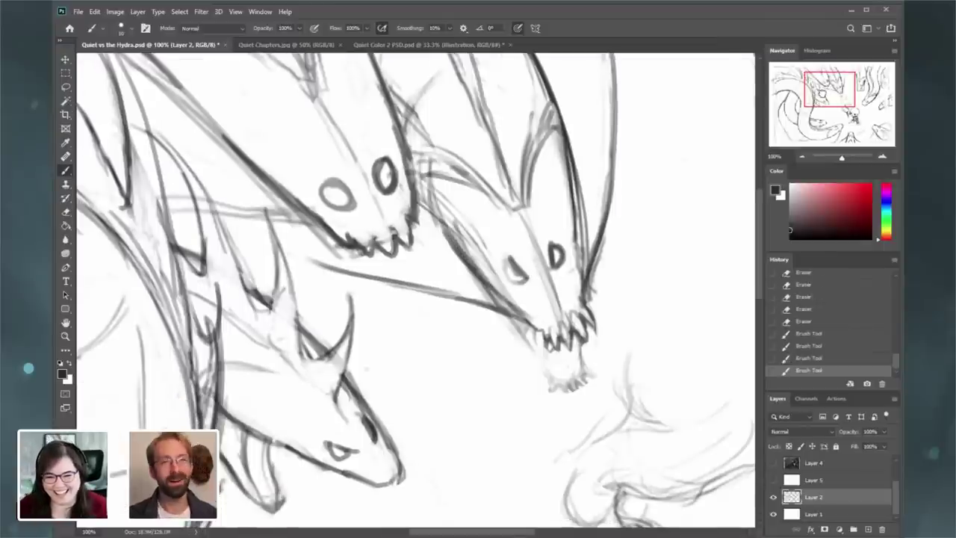
- Darken the inner mouth line and the lower jaw tip of the round-eyed, open-mouthed head with the Brush
mouse_move(598, 299)
mouse_down()
mouse_move(505, 269)
mouse_move(408, 313)
mouse_up()
mouse_move(676, 268)
mouse_down()
mouse_move(578, 317)
mouse_move(575, 369)
mouse_up()
drag(582, 322, 567, 373)
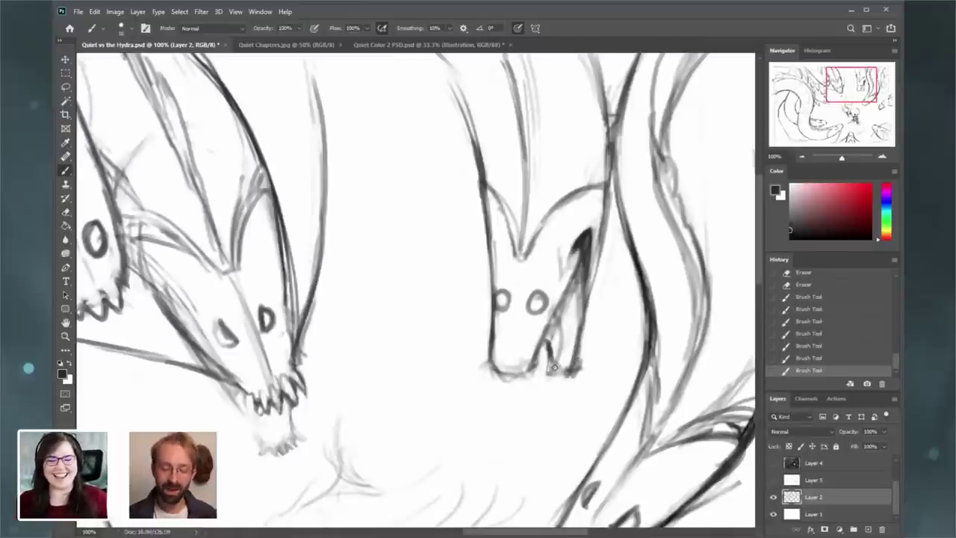
- Erase the stray marks around the open-mouthed head's jaw tip, snout and mouth opening
click(66, 213)
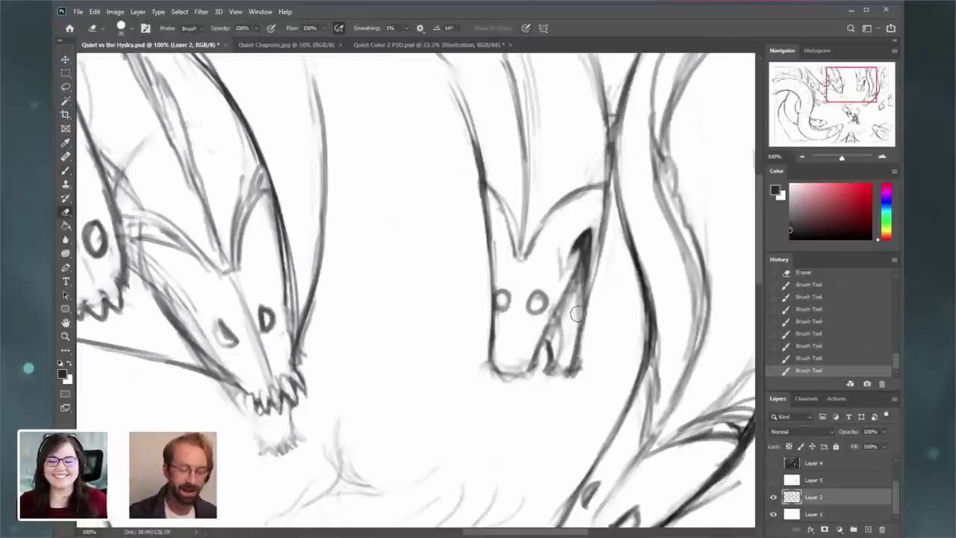
mouse_move(551, 384)
mouse_down()
mouse_move(588, 349)
mouse_move(577, 381)
mouse_up()
drag(583, 351, 574, 378)
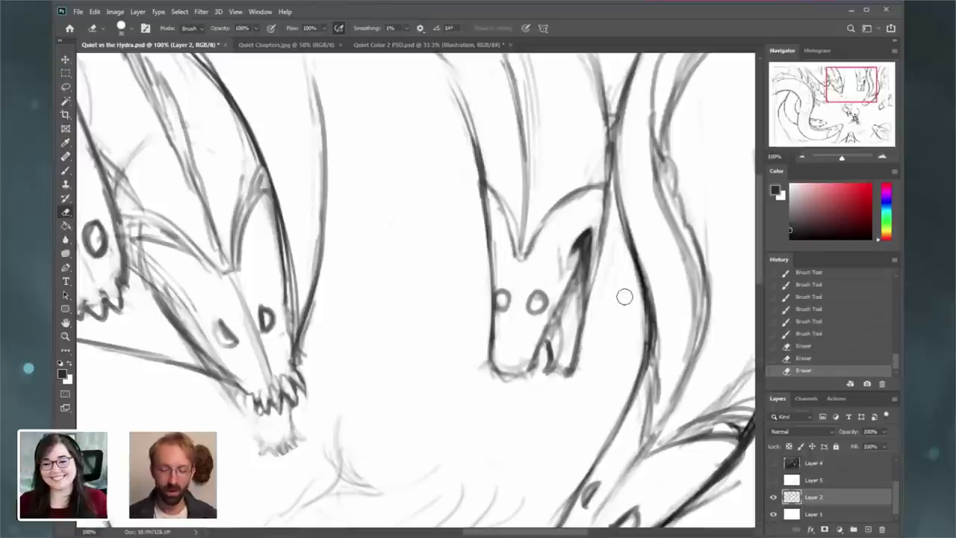
mouse_move(484, 373)
mouse_down()
mouse_move(498, 393)
mouse_move(536, 380)
mouse_move(531, 363)
mouse_up()
drag(572, 319, 559, 331)
mouse_move(575, 293)
mouse_down()
mouse_move(553, 359)
mouse_move(626, 287)
mouse_up()
- Brush a short curved line from inside the open mouth across the lower jaw toward the neighboring neck
click(66, 170)
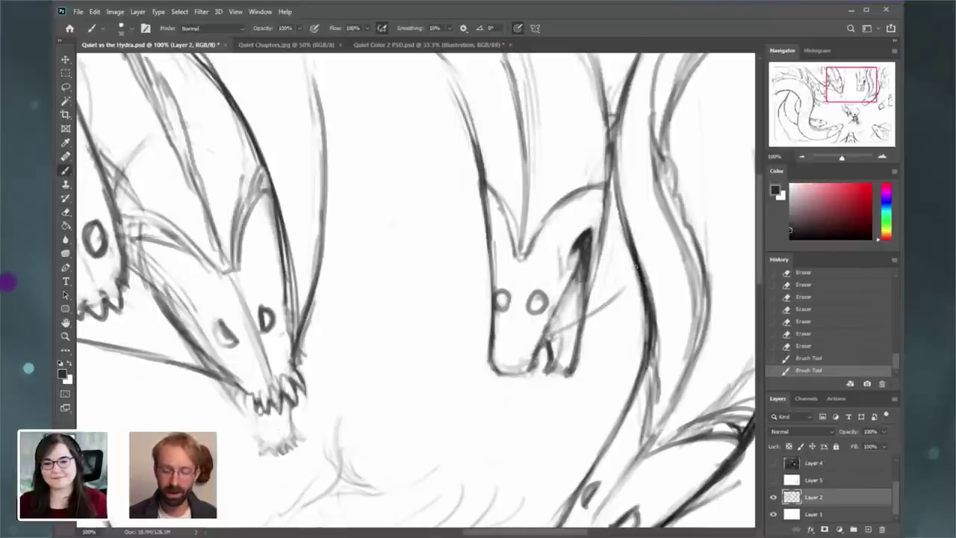
mouse_move(587, 316)
mouse_down()
mouse_move(617, 294)
mouse_move(549, 334)
mouse_up()
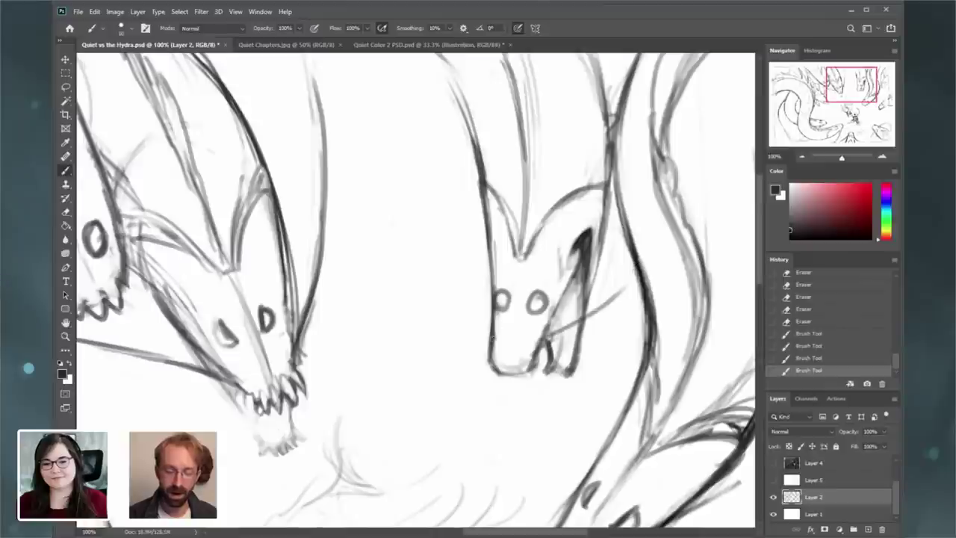
click(804, 156)
mouse_move(396, 154)
mouse_down()
mouse_move(464, 299)
mouse_move(380, 155)
mouse_up()
key(ctrl+z)
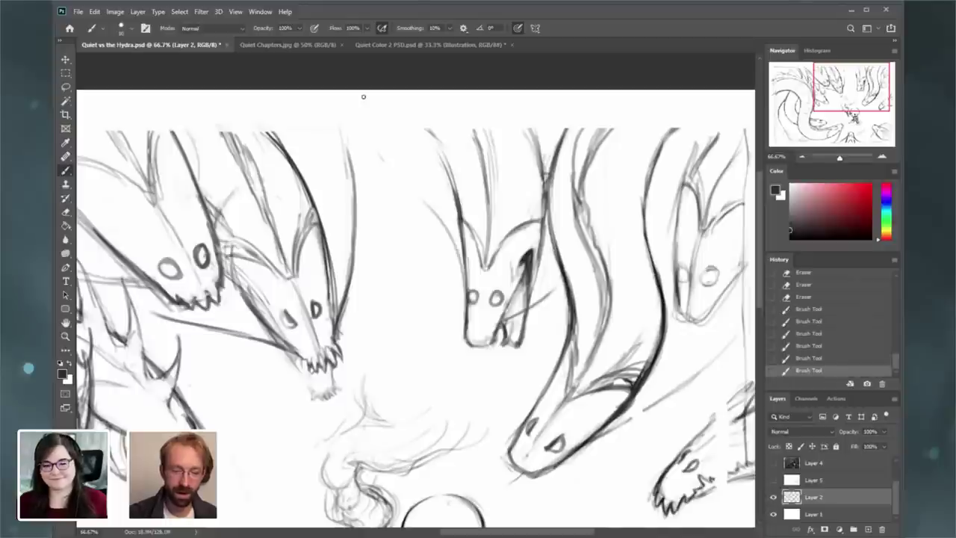
key(ctrl+z)
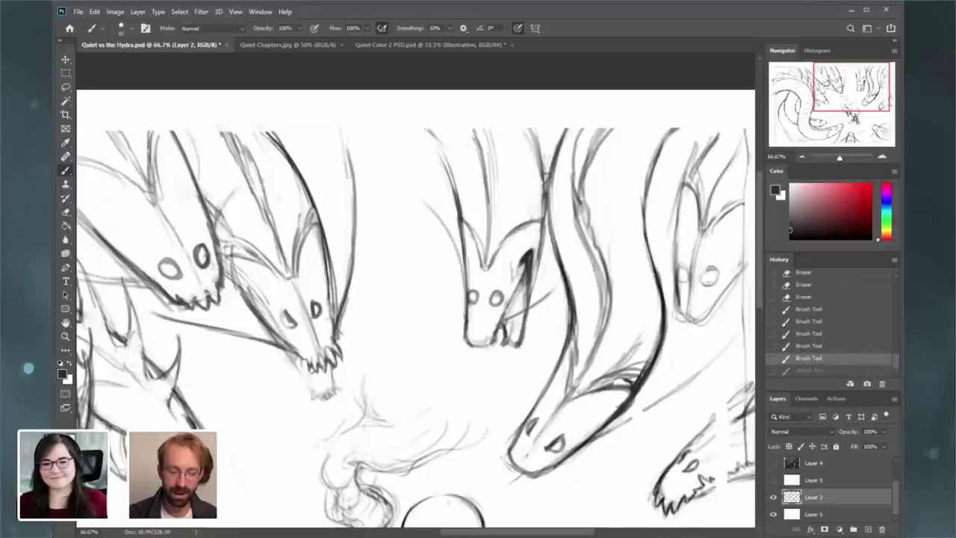
key(ctrl+z)
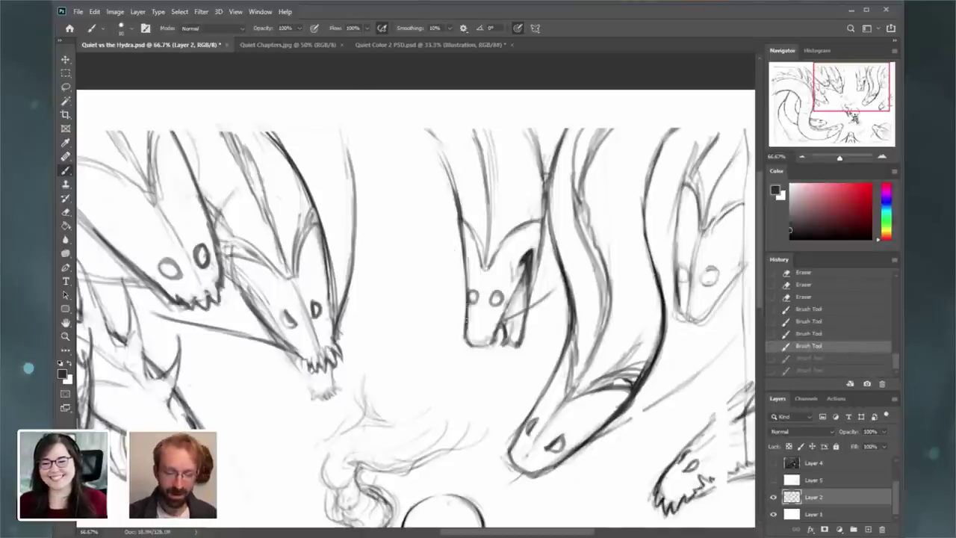
- Brush a long outer curve from the open-mouthed head's snout up alongside its neck to the sketch's upper edge
drag(468, 320, 467, 337)
drag(431, 263, 359, 139)
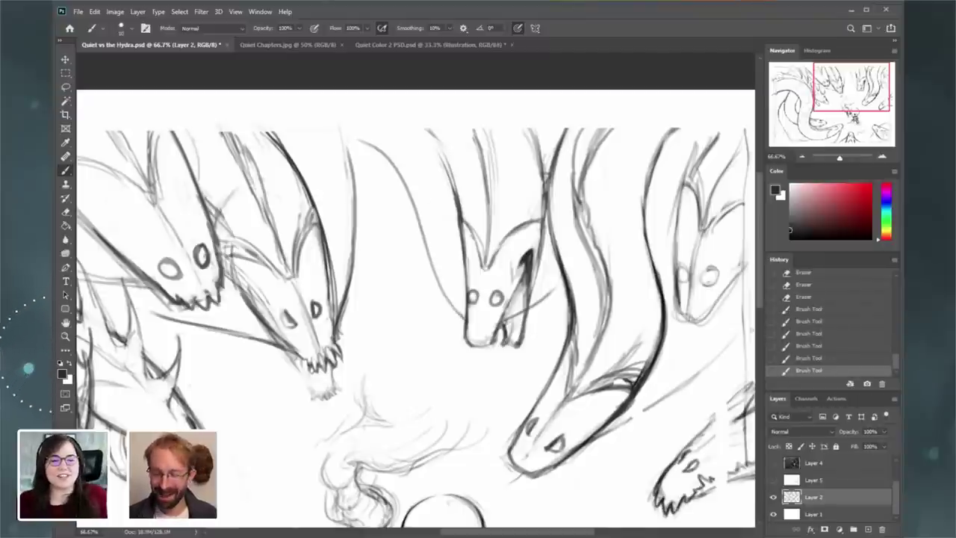
key(ctrl+z)
drag(454, 309, 398, 142)
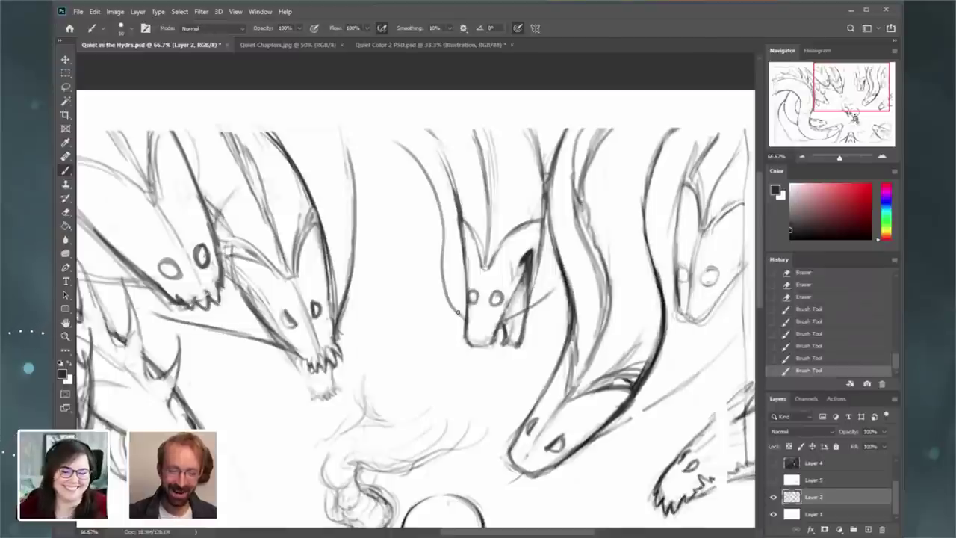
mouse_move(439, 217)
mouse_down()
mouse_move(460, 313)
mouse_move(438, 209)
mouse_up()
key(ctrl+z)
- Erase the stray dark line between the toothed head's cheek and the long outer curve beside it
drag(441, 299, 487, 266)
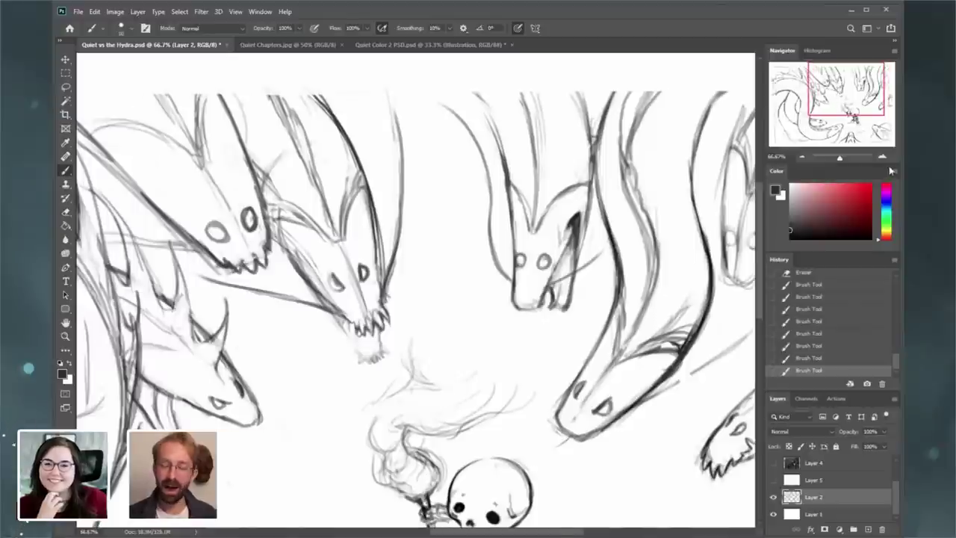
key(ctrl+plus)
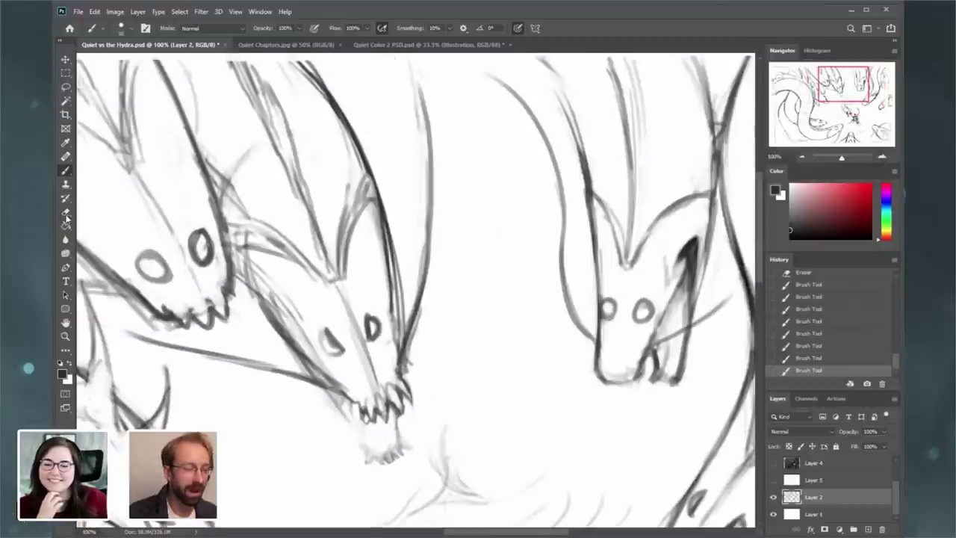
click(66, 214)
mouse_move(375, 228)
mouse_down()
mouse_move(397, 322)
mouse_move(413, 284)
mouse_move(421, 199)
mouse_up()
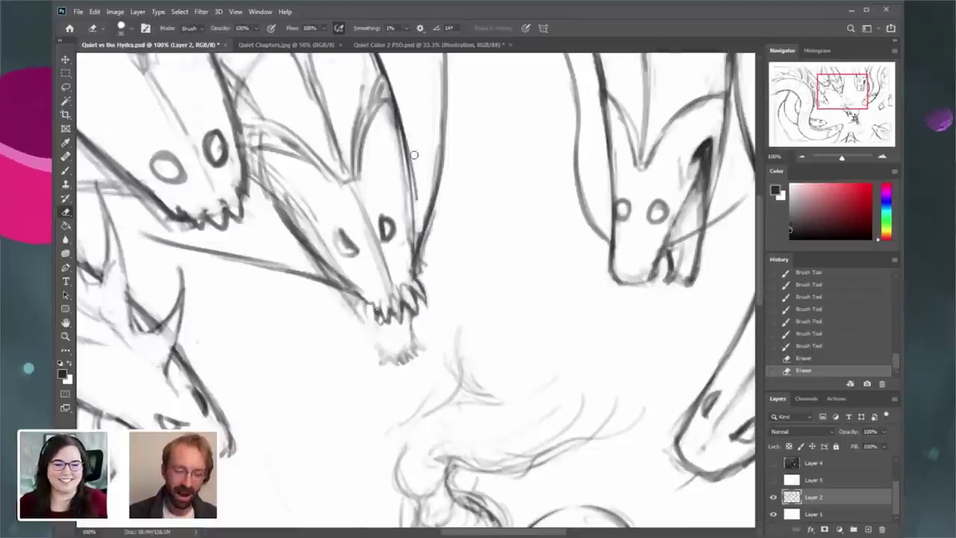
drag(414, 154, 420, 200)
drag(410, 117, 421, 196)
drag(414, 146, 422, 202)
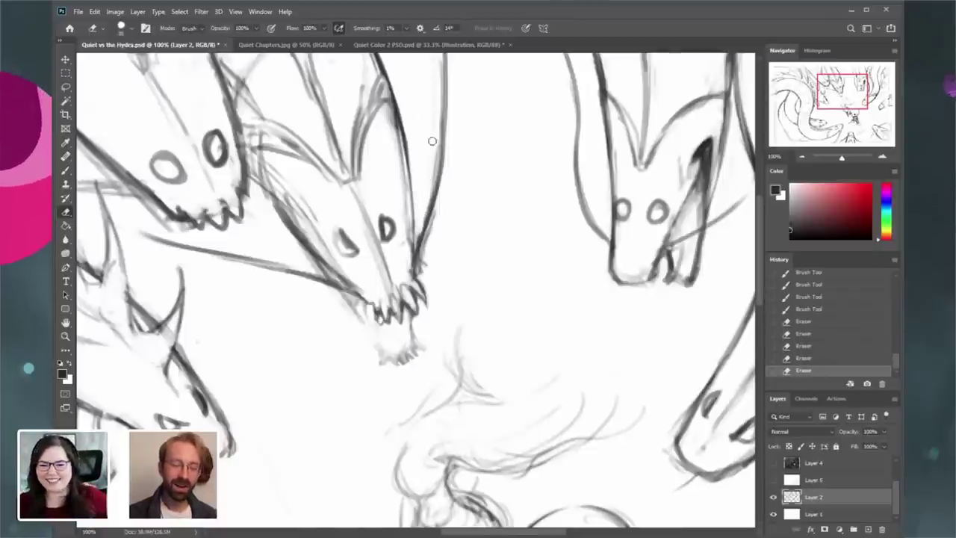
- Strengthen the lower jaw, snout and near eye of the smooth head emerging behind the large coil with the Brush
click(65, 170)
scroll(623, 223, down, 10)
scroll(622, 223, left, 6)
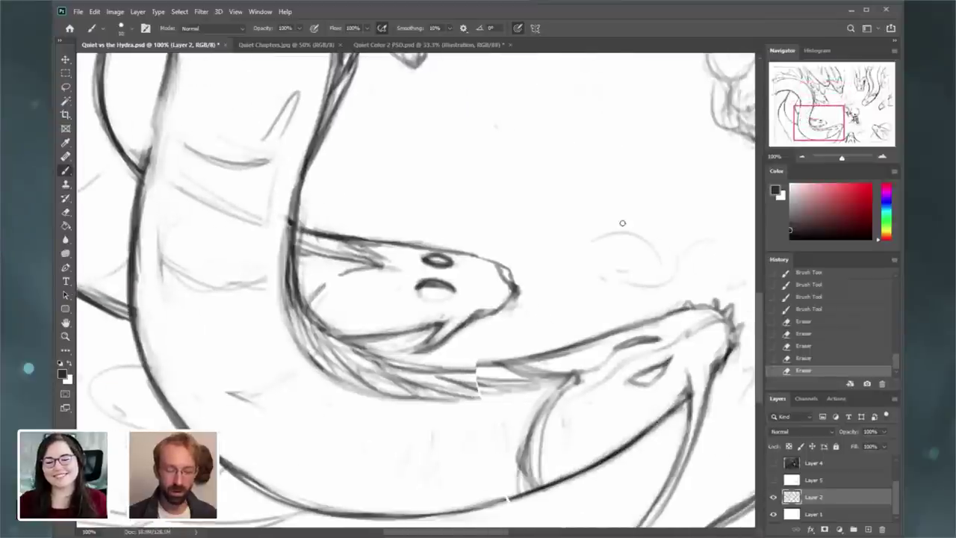
drag(475, 318, 508, 306)
drag(495, 309, 517, 292)
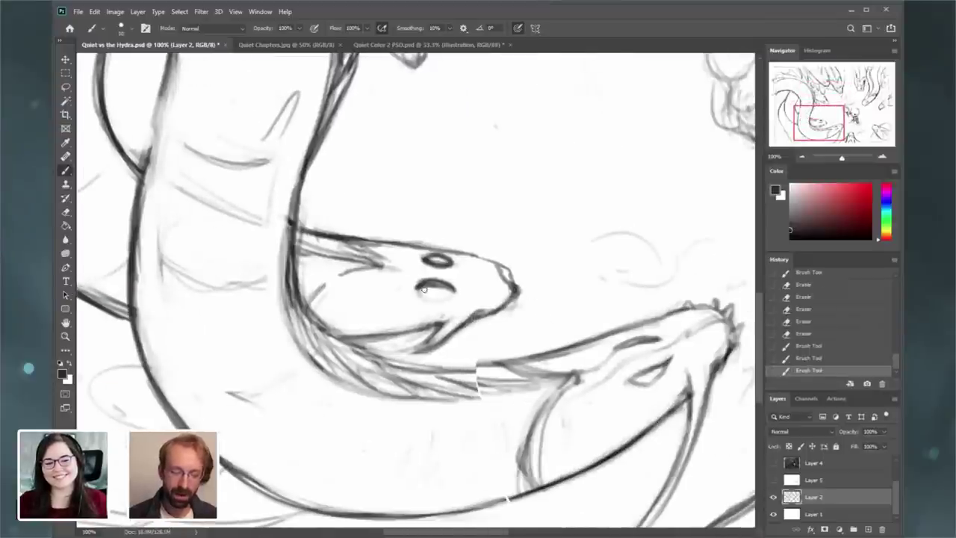
click(453, 292)
- Erase the dark shading inside and around the smooth head's two eyes to thin their outlines
click(67, 214)
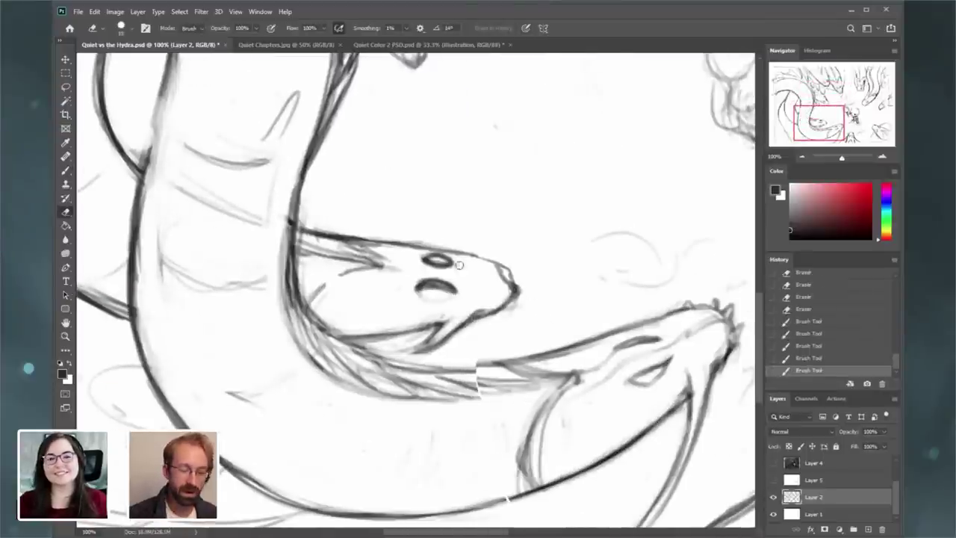
drag(426, 285, 450, 287)
drag(433, 285, 448, 287)
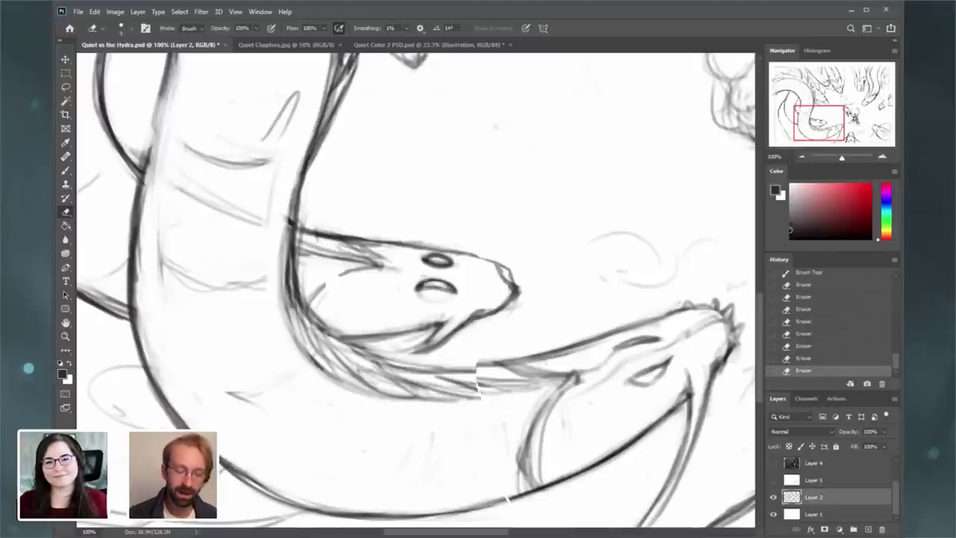
drag(447, 268, 430, 268)
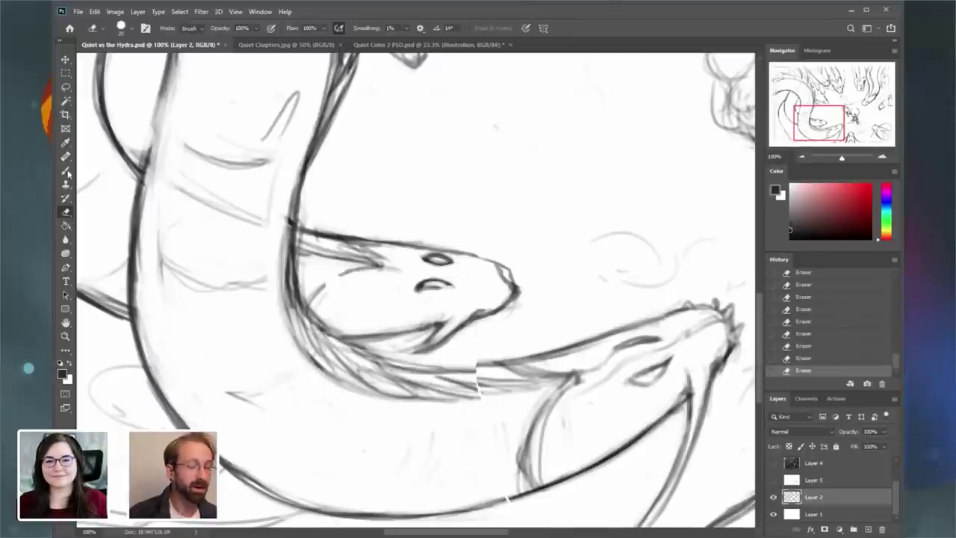
- Redraw the outlines of the smooth head's two eyes with the Brush, giving them pointed corners
key(b)
drag(415, 293, 451, 288)
drag(416, 291, 448, 287)
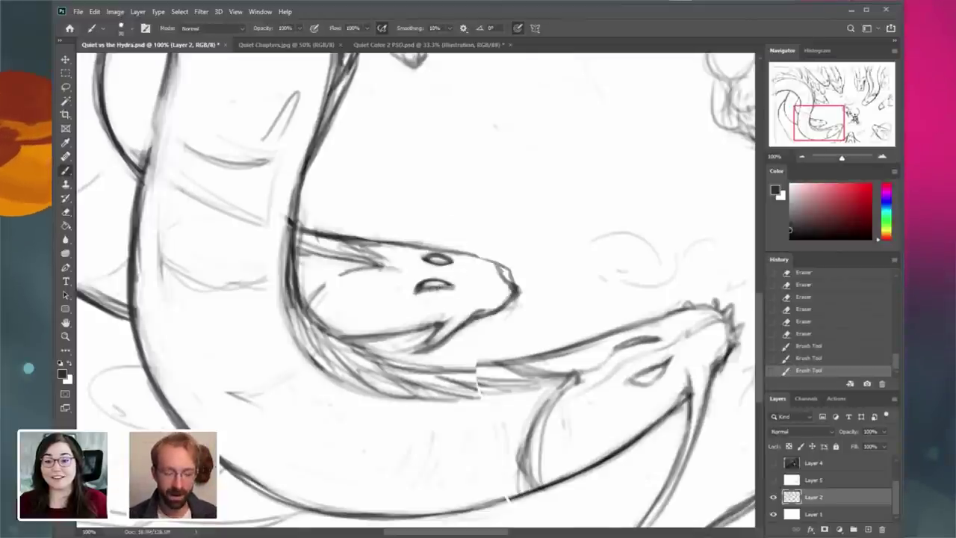
drag(416, 291, 454, 287)
drag(426, 257, 451, 262)
drag(429, 261, 452, 262)
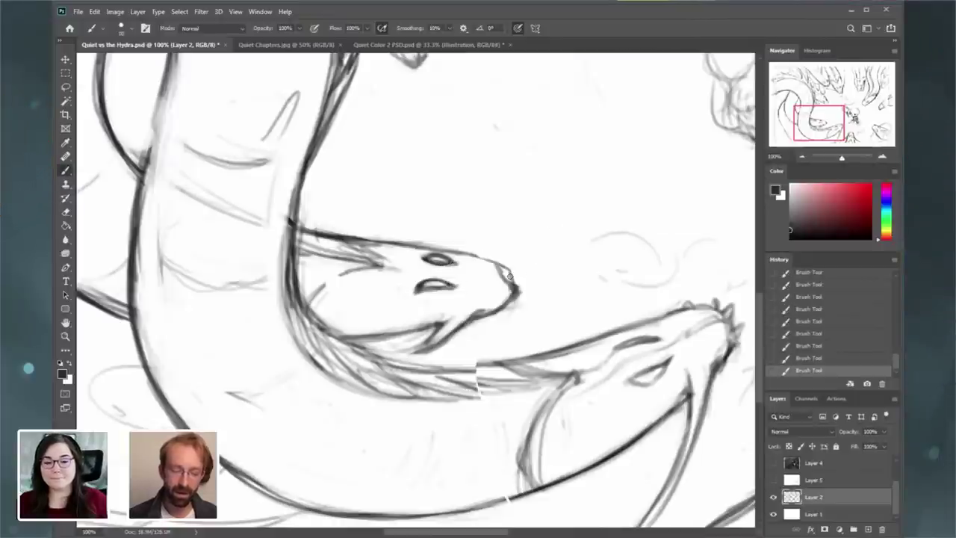
- Erase the rough edges around the smooth head's snout and along its lower jaw
click(65, 212)
mouse_move(526, 307)
mouse_down()
mouse_move(508, 310)
mouse_move(498, 276)
mouse_move(503, 319)
mouse_up()
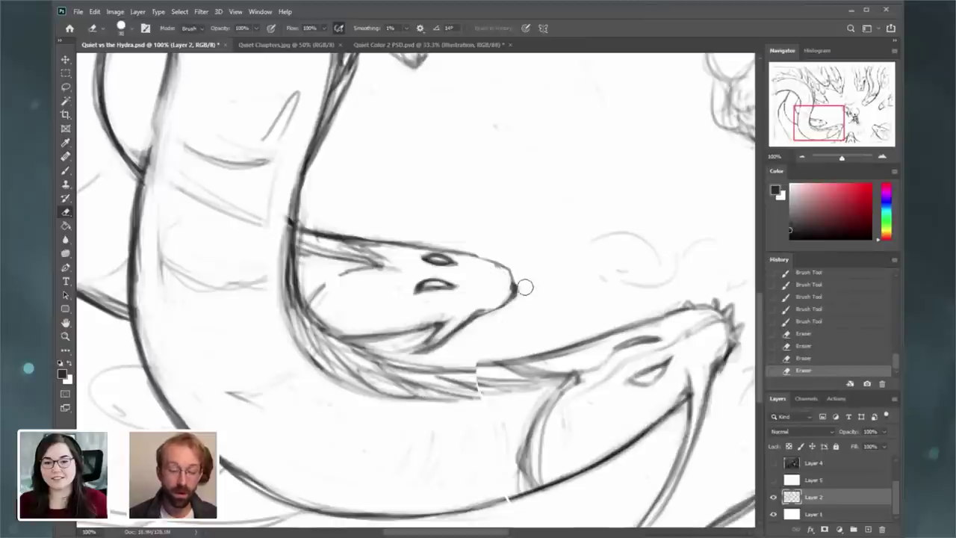
mouse_move(526, 287)
mouse_down()
mouse_move(506, 322)
mouse_move(432, 357)
mouse_up()
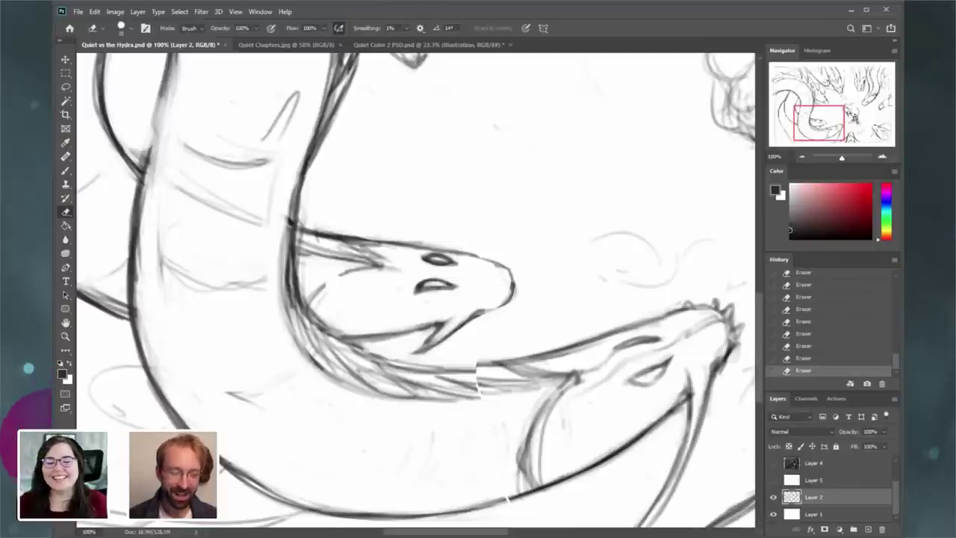
- Brush the smooth head's jaw line and bridge the gap in the upper edge of the spiked head's neck
key(b)
mouse_move(480, 310)
mouse_down()
mouse_move(448, 337)
mouse_move(403, 353)
mouse_move(621, 311)
mouse_up()
key(bracketleft)
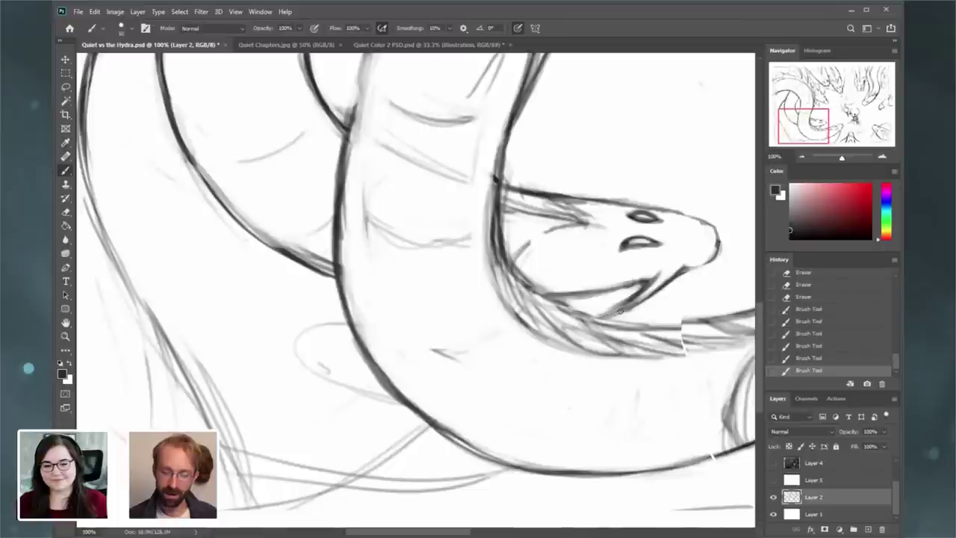
key(ctrl+minus)
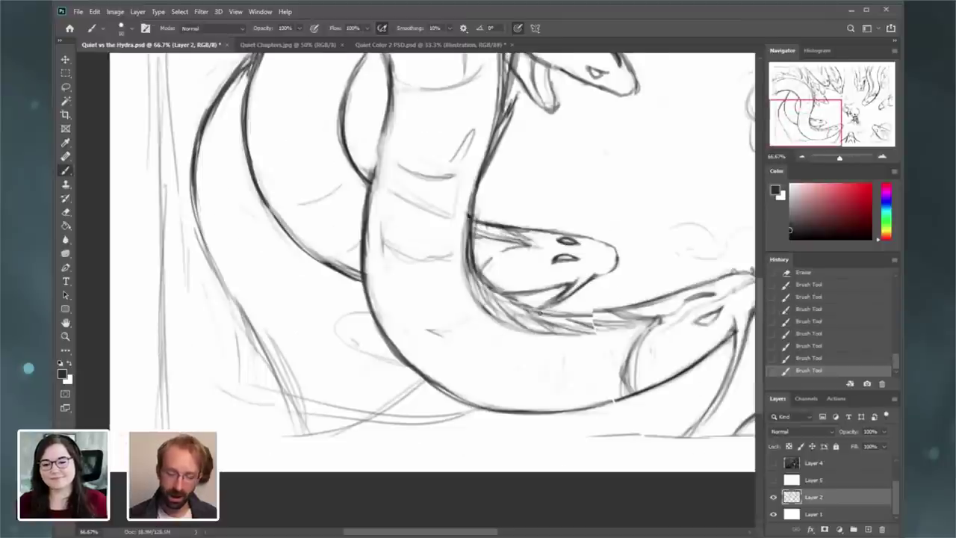
drag(573, 314, 613, 311)
key(ctrl+z)
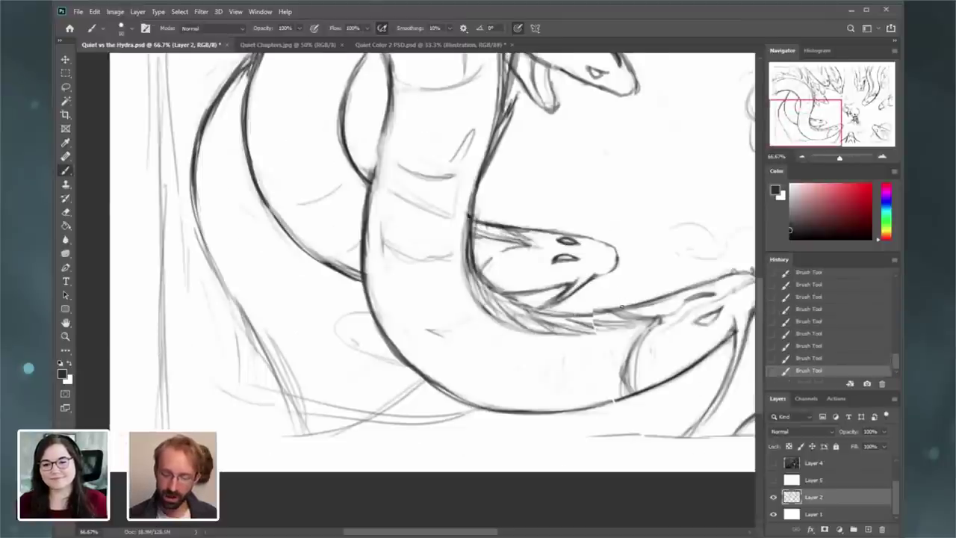
- Erase the stray lines along the spiked head's upper neck and brow contour to leave a clean edge
key(ctrl+plus)
mouse_move(672, 330)
mouse_down()
mouse_move(538, 345)
mouse_move(570, 332)
mouse_up()
key(e)
drag(550, 334, 618, 319)
drag(676, 299, 458, 327)
drag(404, 344, 505, 306)
drag(449, 332, 521, 309)
drag(470, 323, 556, 293)
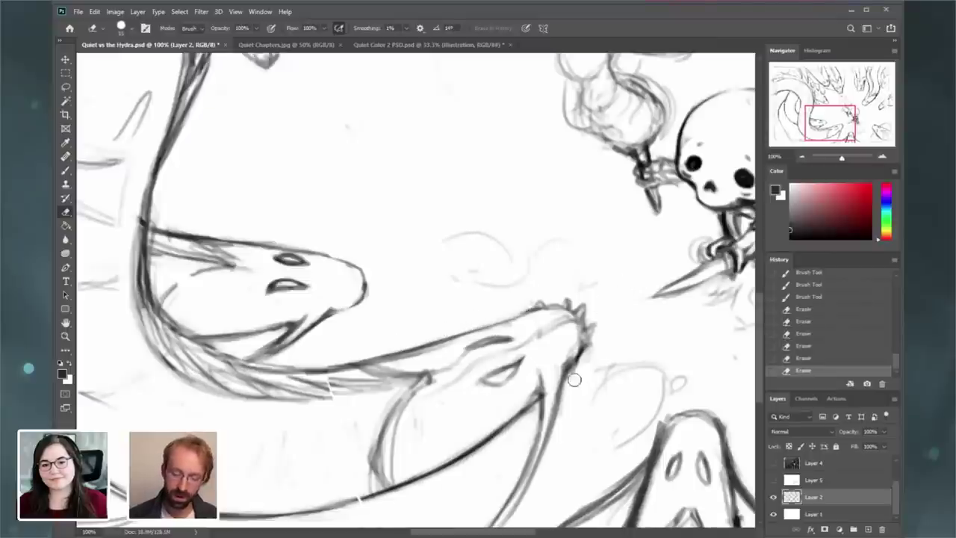
- Redraw the small spikes on the tip of the spiked head's snout with thin Brush strokes
click(66, 170)
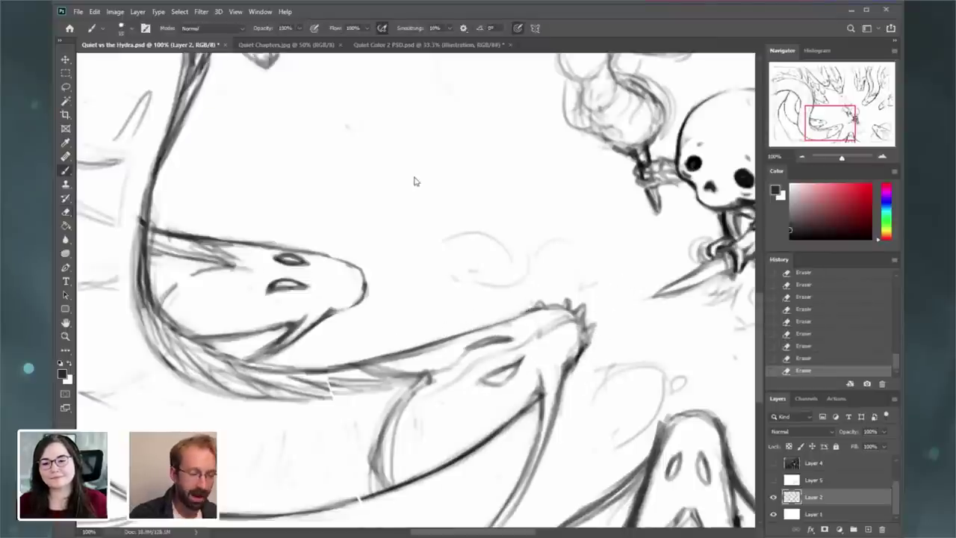
drag(583, 298, 577, 310)
click(820, 359)
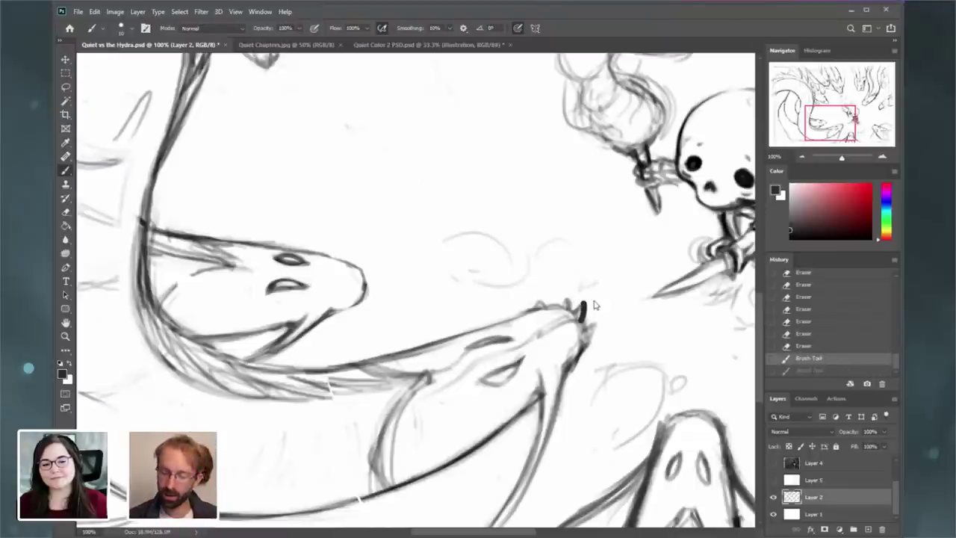
click(812, 347)
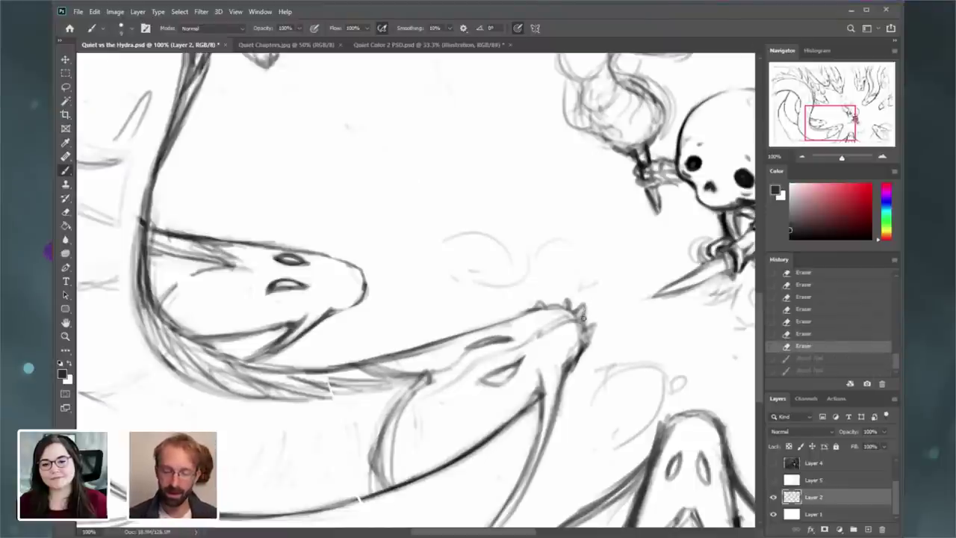
key(ctrl+shift+z)
key(ctrl+shift+z)
key(ctrl+shift+z)
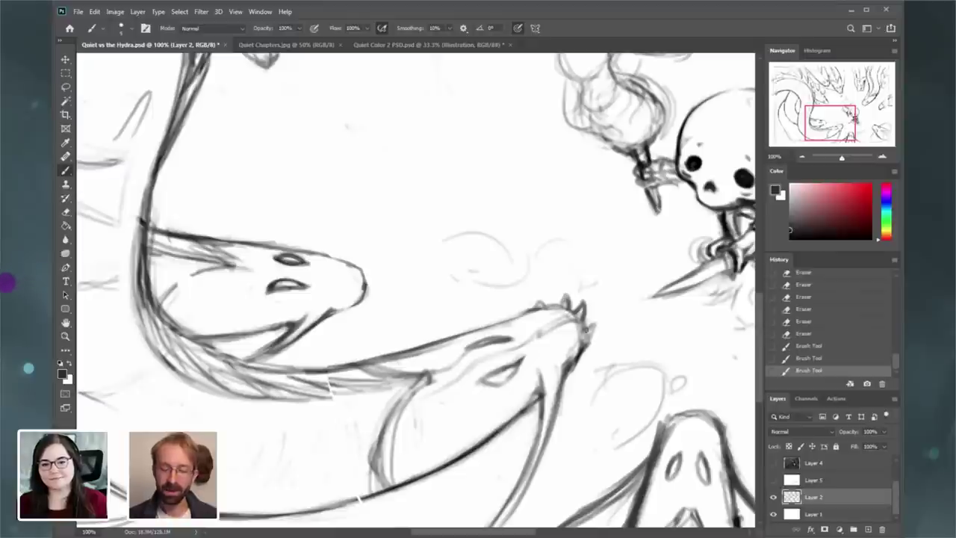
drag(589, 322, 584, 342)
drag(666, 433, 489, 376)
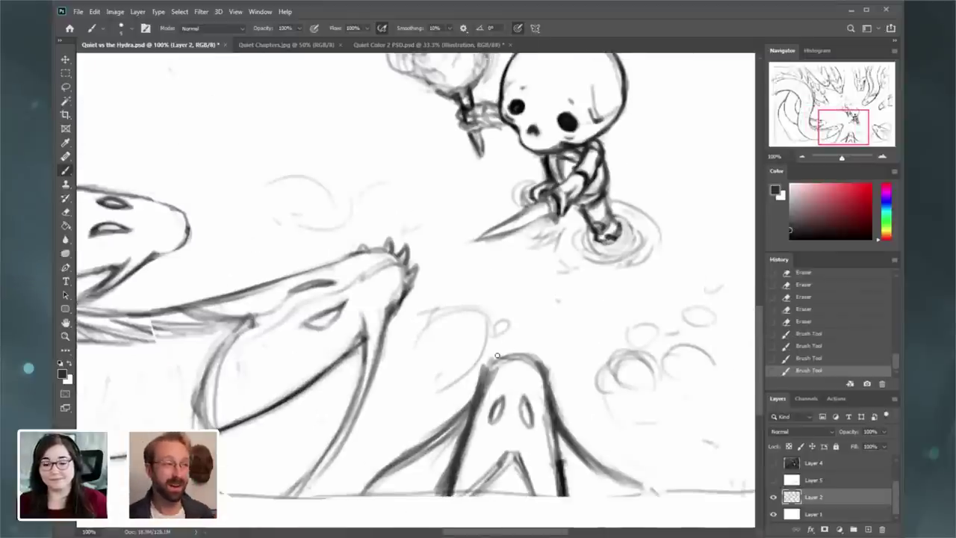
drag(642, 314, 324, 334)
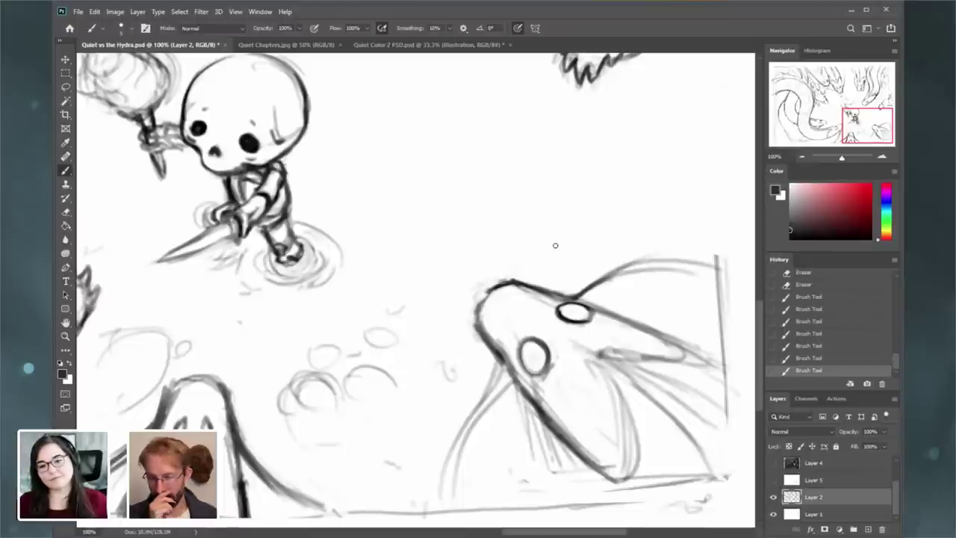
scroll(642, 211, up, 5)
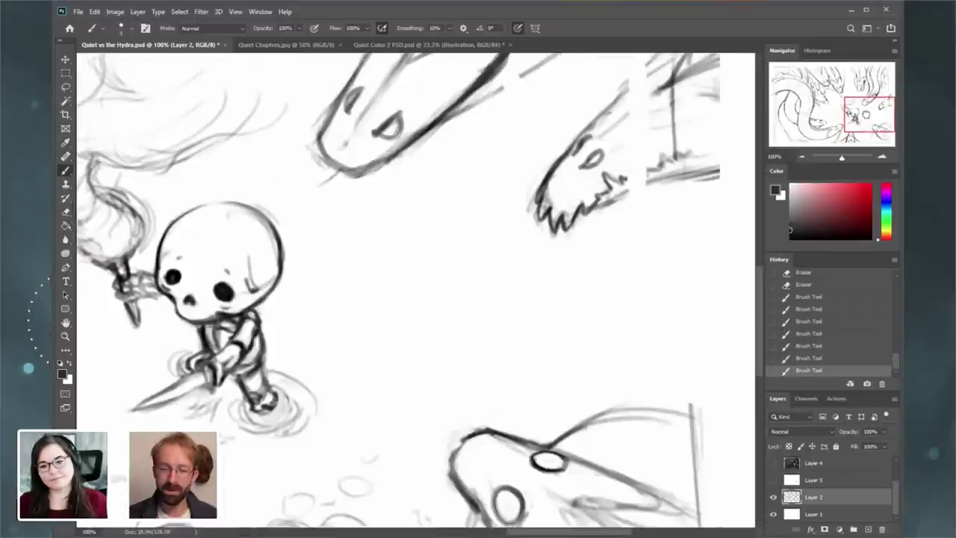
scroll(629, 187, up, 2)
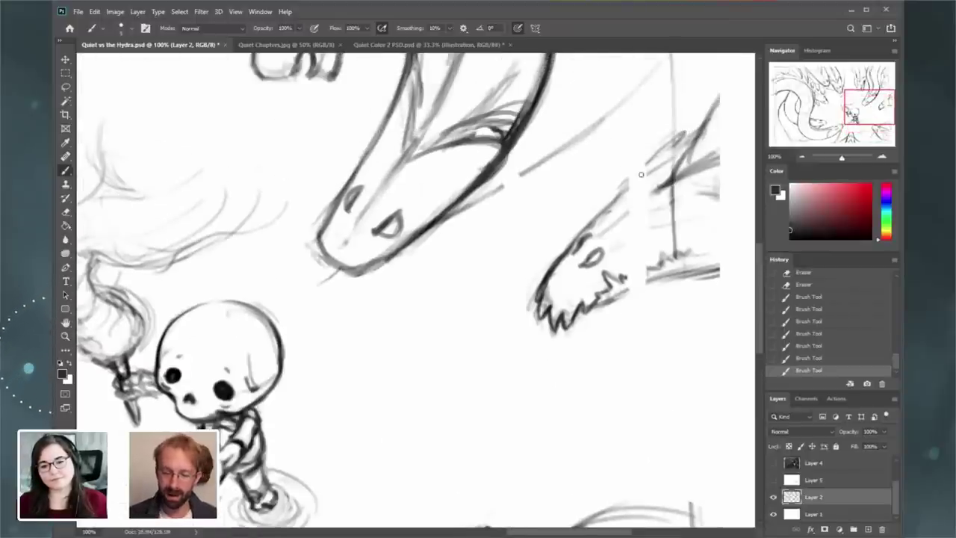
- Brush across the gap in the spiked head's upper contour and brow, joining them to the neck lines
drag(614, 200, 664, 159)
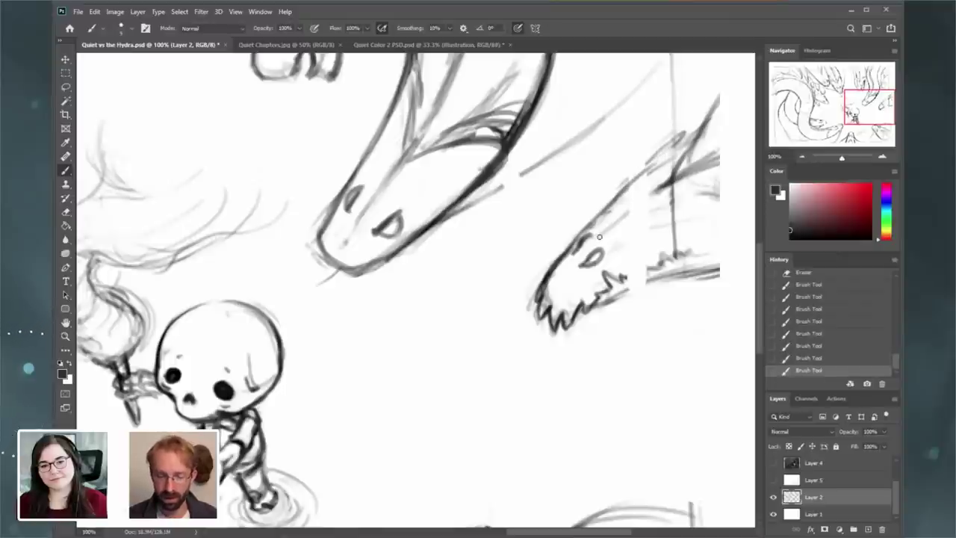
mouse_move(599, 237)
mouse_down()
mouse_move(682, 157)
mouse_move(630, 213)
mouse_move(720, 208)
mouse_up()
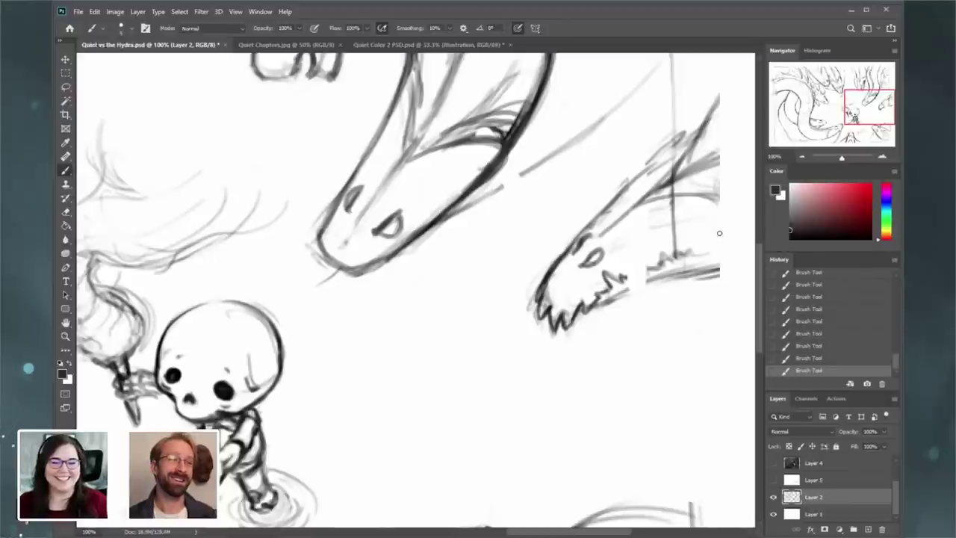
drag(677, 193, 722, 194)
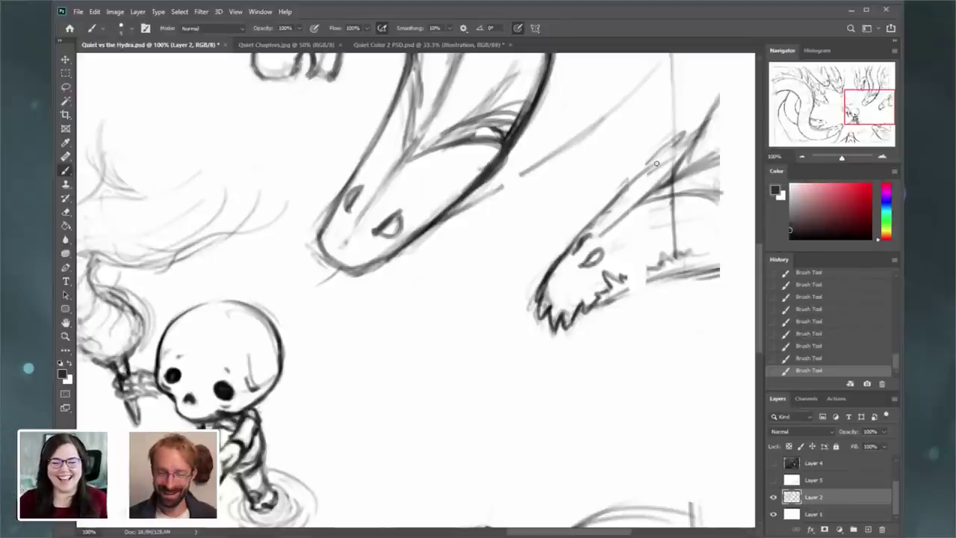
drag(660, 162, 637, 200)
key(ctrl+z)
mouse_move(664, 162)
mouse_down()
mouse_move(643, 192)
mouse_move(675, 155)
mouse_move(604, 207)
mouse_move(595, 228)
mouse_up()
- Erase the stray lines above the spiked head's upper contour and the vertical construction line running through its neck
click(67, 213)
drag(600, 207, 611, 189)
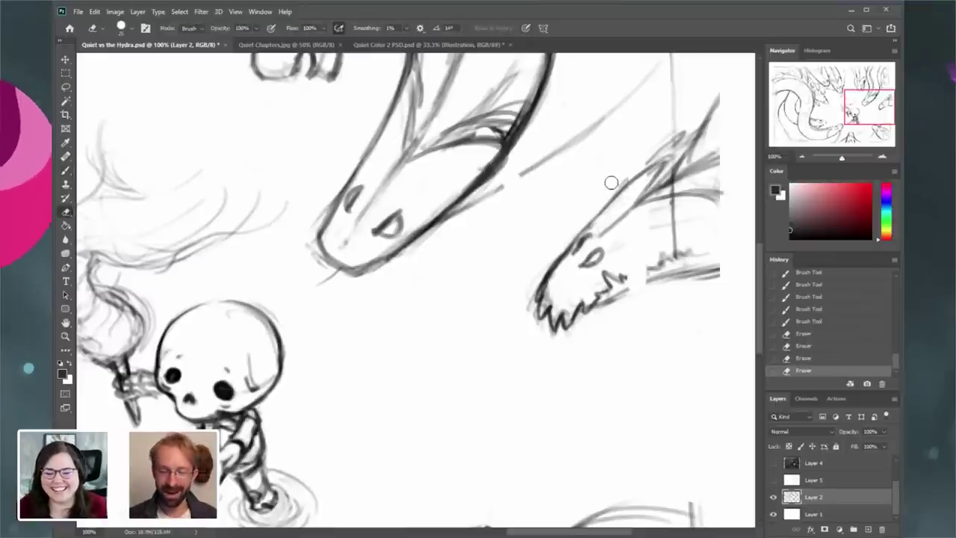
drag(665, 142, 647, 163)
drag(686, 124, 668, 146)
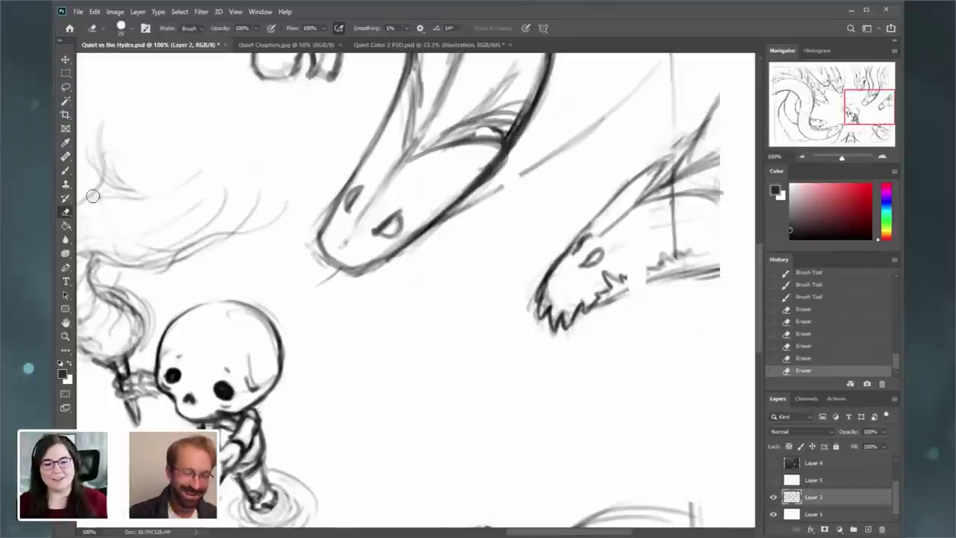
mouse_move(671, 246)
mouse_down()
mouse_move(668, 207)
mouse_move(647, 233)
mouse_move(574, 263)
mouse_up()
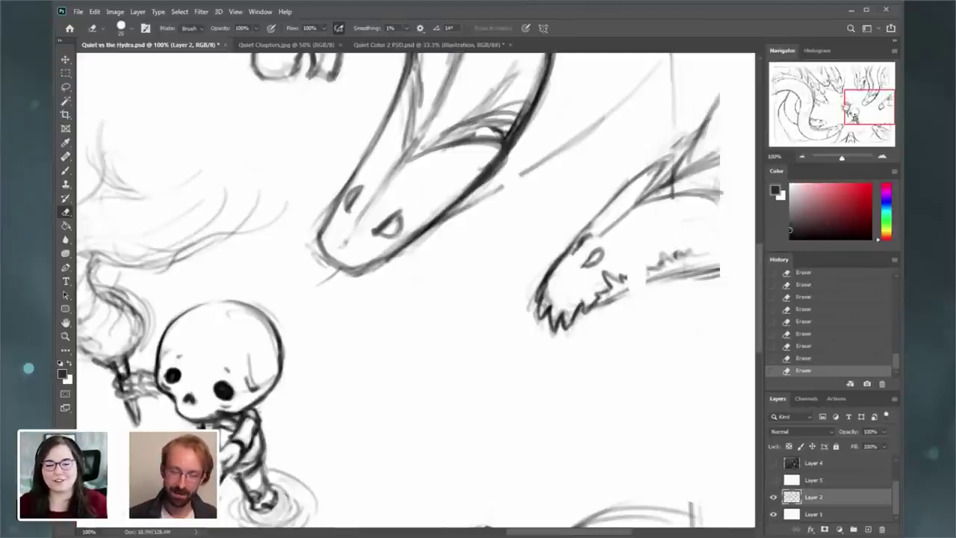
- Draw a thin curved tongue with a forked tip coming out of the smooth head's snout
mouse_move(372, 215)
mouse_down()
mouse_move(435, 258)
mouse_move(438, 226)
mouse_up()
click(66, 171)
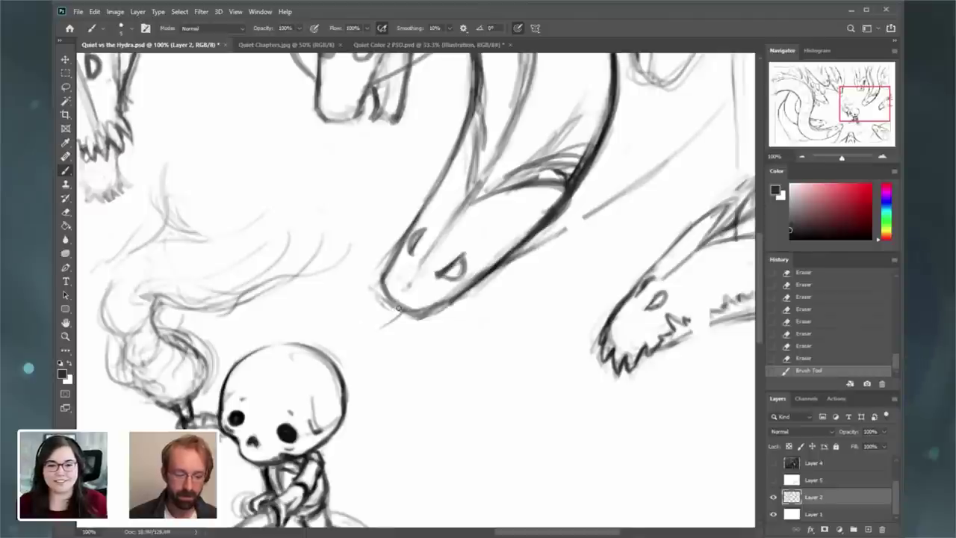
mouse_move(398, 308)
mouse_down()
mouse_move(368, 340)
mouse_move(344, 330)
mouse_move(349, 340)
mouse_move(372, 335)
mouse_up()
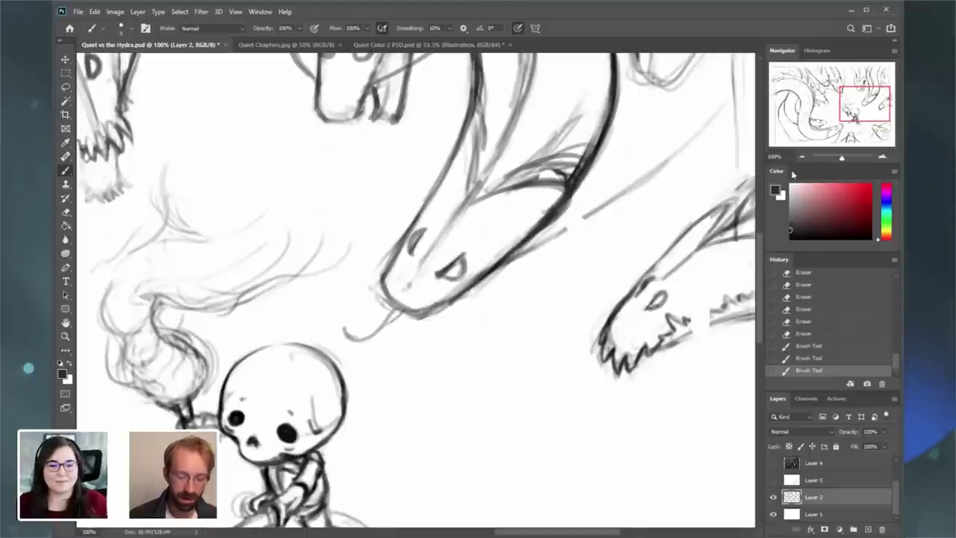
drag(859, 103, 850, 101)
mouse_move(450, 355)
mouse_down()
mouse_move(461, 367)
mouse_move(484, 357)
mouse_up()
drag(453, 372, 497, 342)
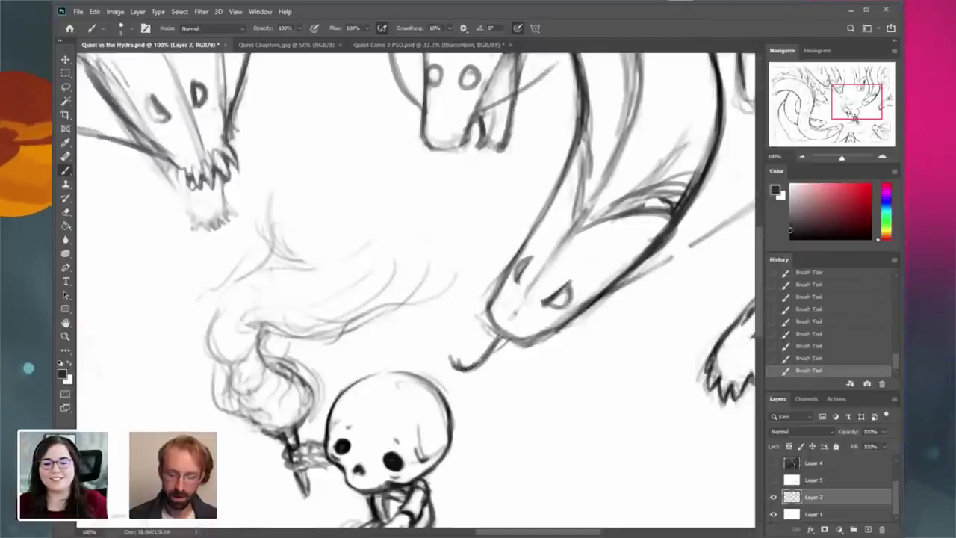
key(ctrl+z)
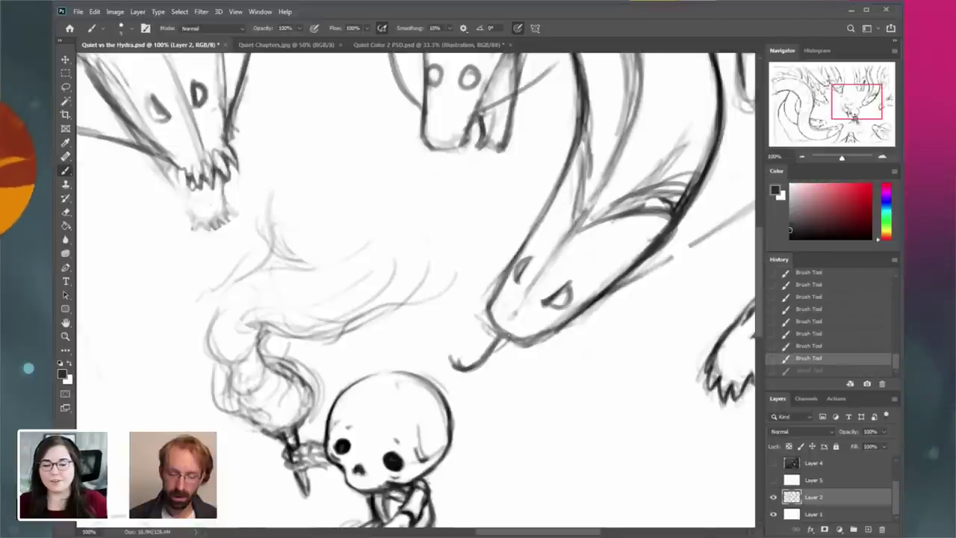
drag(508, 336, 516, 339)
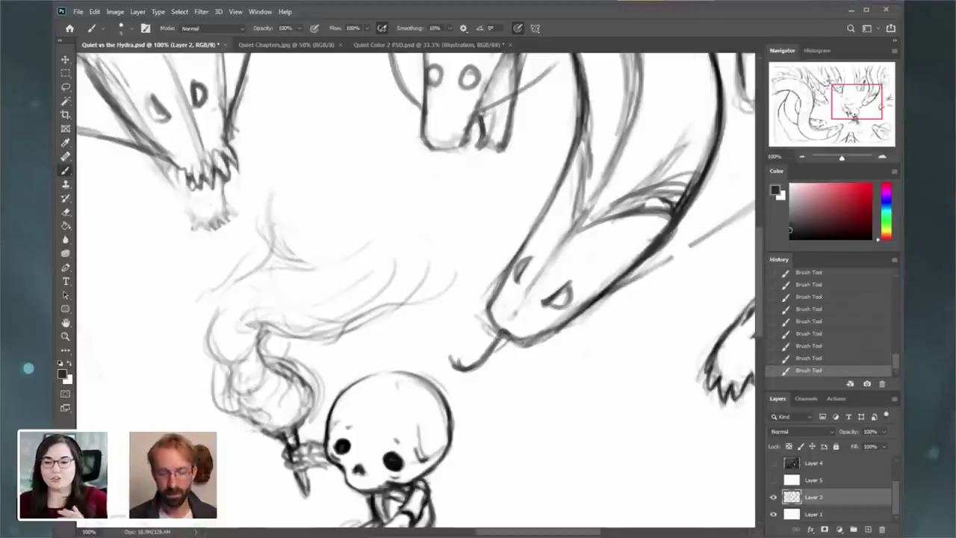
- Redraw the lower edge of the blunt-snouted, round-eyed head and trim it with a smaller eraser
drag(435, 151, 477, 231)
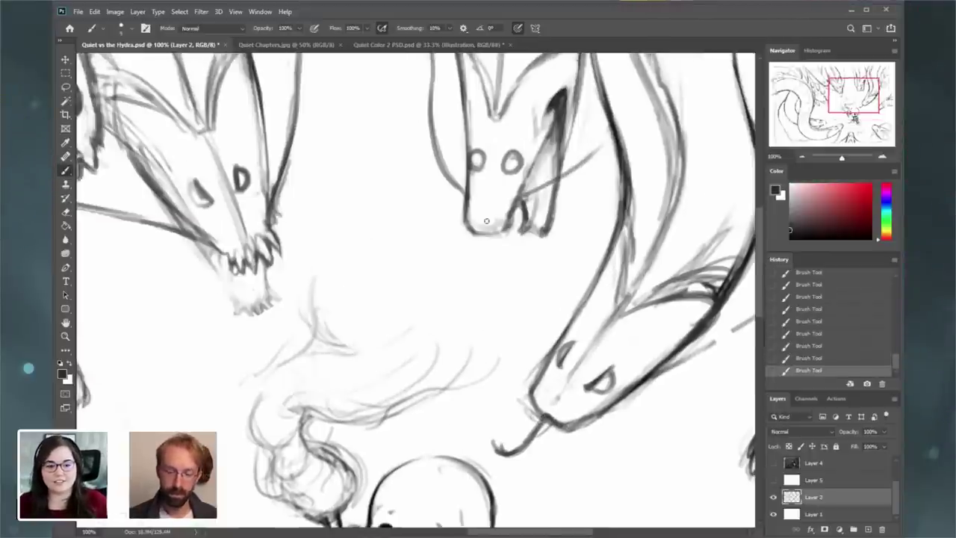
key(ctrl+z)
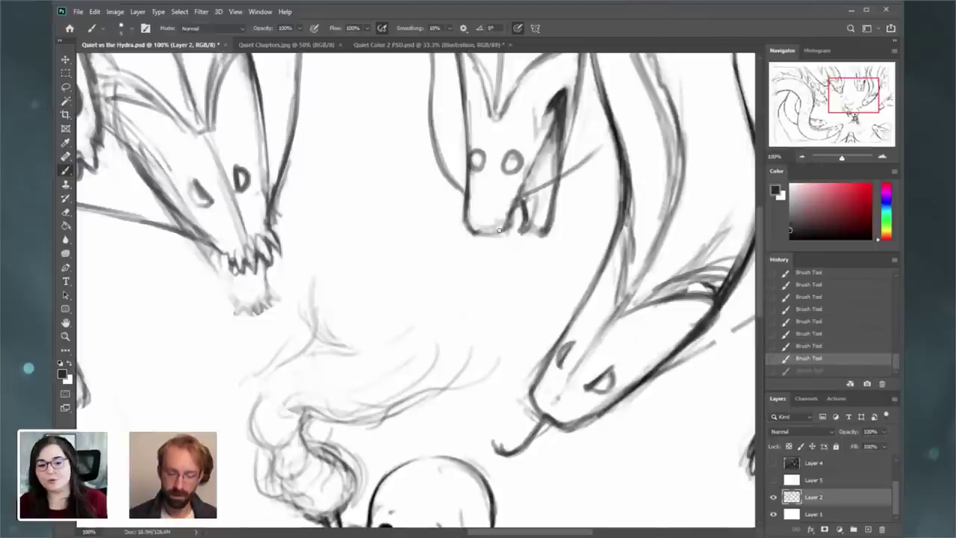
mouse_move(475, 232)
mouse_down()
mouse_move(501, 232)
mouse_move(501, 346)
mouse_move(527, 292)
mouse_move(526, 300)
mouse_up()
click(67, 212)
key(bracketleft)
key(bracketleft)
key(bracketleft)
key(bracketleft)
mouse_move(526, 302)
mouse_down()
mouse_move(515, 315)
mouse_move(557, 294)
mouse_move(570, 267)
mouse_move(547, 293)
mouse_up()
click(71, 170)
- Erase part of the stray line crossing the blunt-snouted head's jaw and thin the long curve on its other side
click(66, 212)
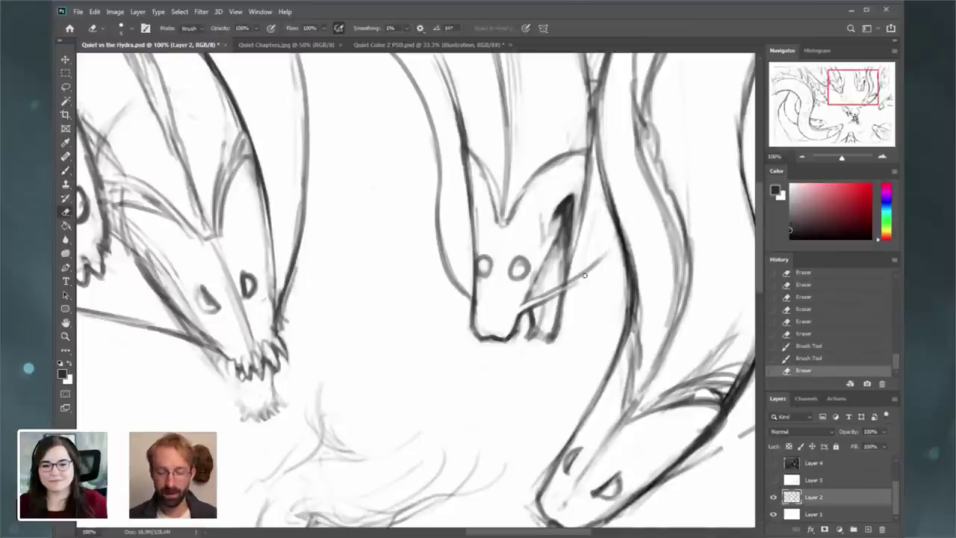
drag(592, 269, 552, 291)
drag(575, 279, 551, 291)
mouse_move(469, 297)
mouse_down()
mouse_move(442, 246)
mouse_move(464, 300)
mouse_move(434, 249)
mouse_move(441, 267)
mouse_move(427, 197)
mouse_up()
drag(446, 269, 437, 176)
- Brush over the lower part of the long curve beside the blunt-snouted head to join it to the cheek
click(66, 171)
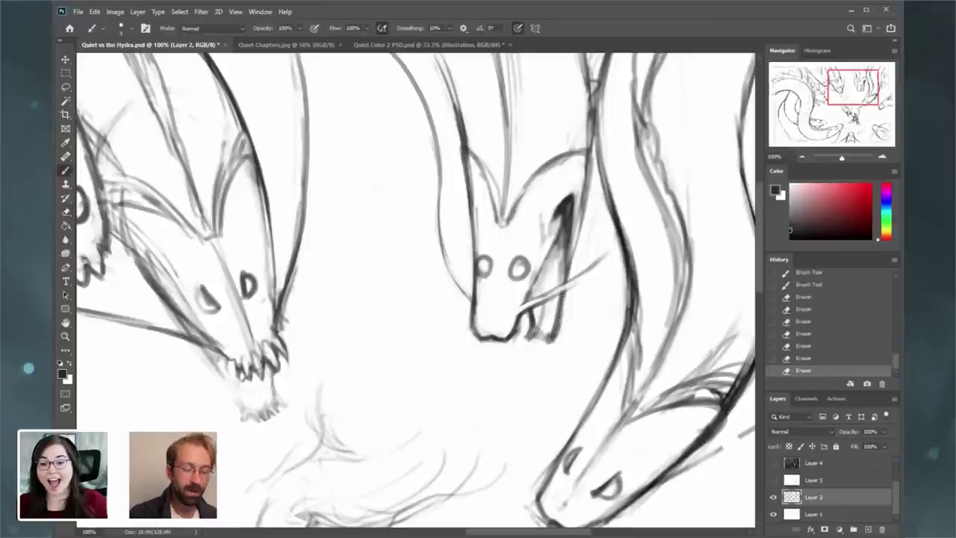
scroll(471, 314, up, 3)
drag(471, 360, 448, 326)
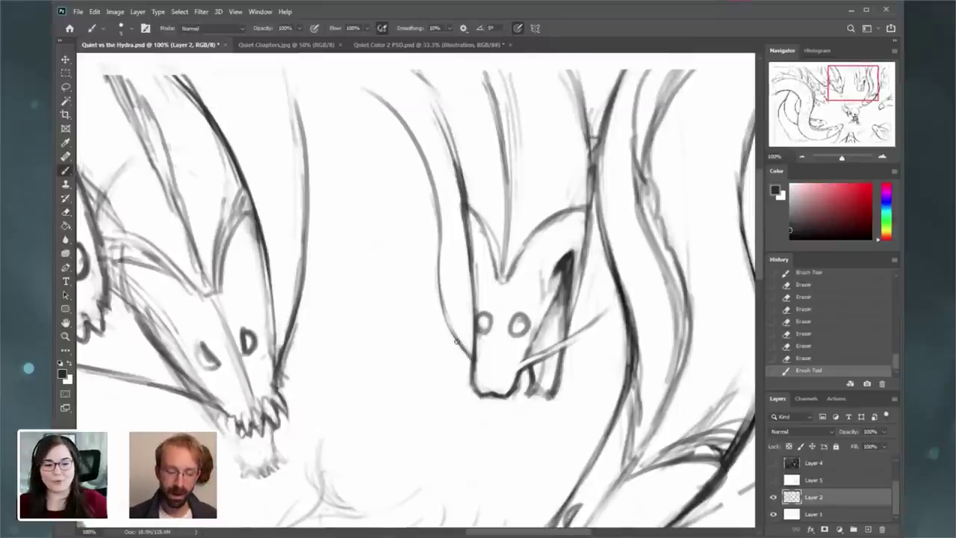
drag(438, 289, 453, 338)
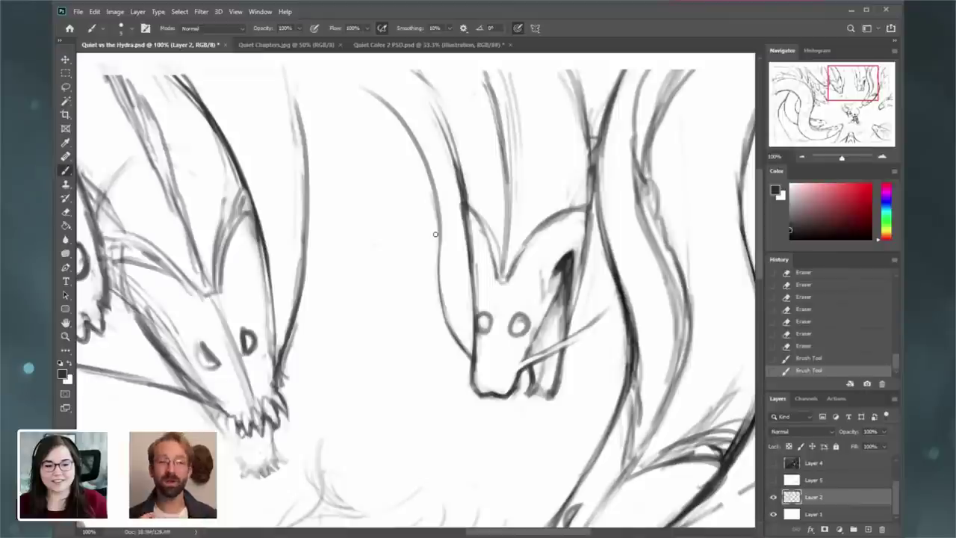
- Reinforce the outer contour and the brow arch of the narrow-eyed toothed head with Brush strokes
drag(418, 299, 623, 341)
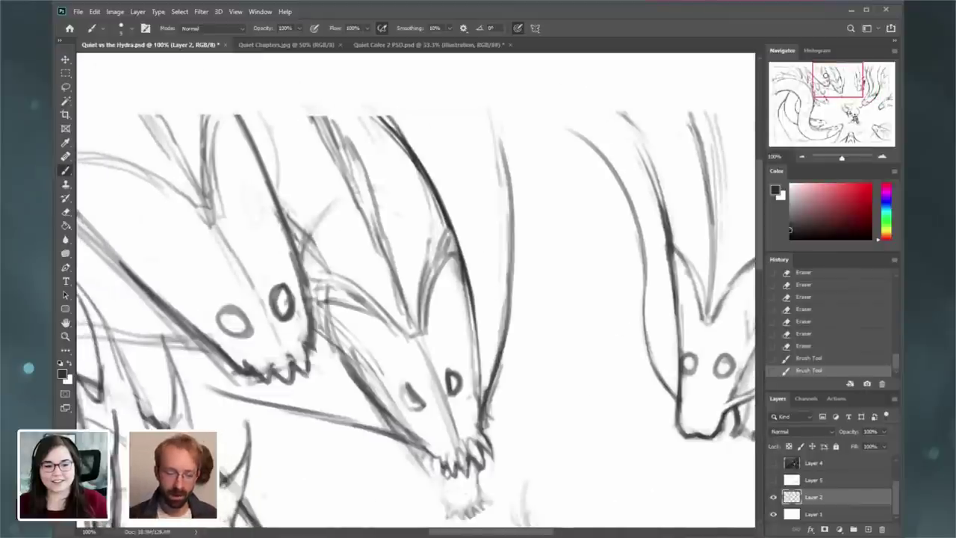
drag(484, 422, 476, 352)
drag(400, 419, 492, 257)
mouse_move(435, 196)
mouse_down()
mouse_move(410, 151)
mouse_move(472, 350)
mouse_up()
mouse_move(452, 300)
mouse_down()
mouse_move(465, 339)
mouse_move(449, 285)
mouse_move(503, 302)
mouse_up()
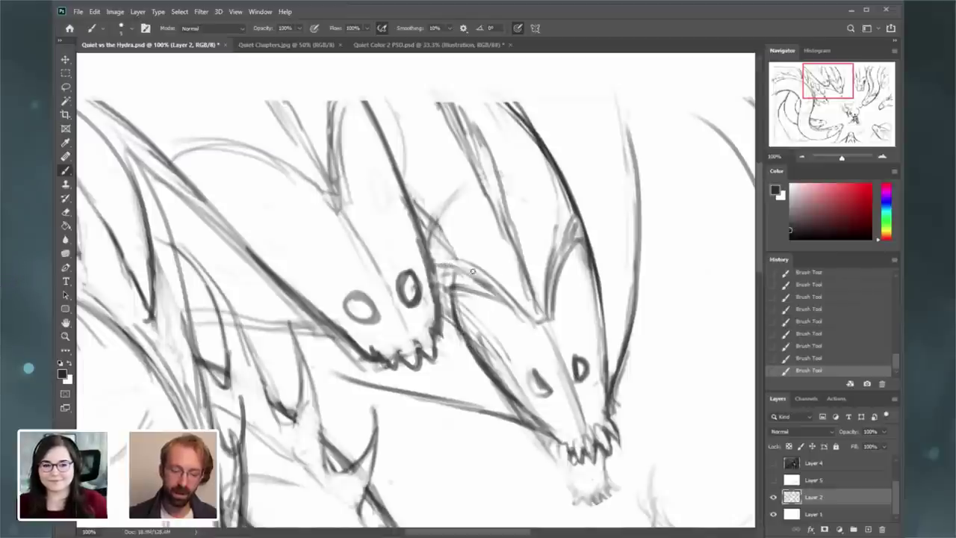
drag(455, 263, 512, 298)
- Erase the rough lines around the teeth and lower jaw of the large round-eyed head to sharpen its outline
click(65, 212)
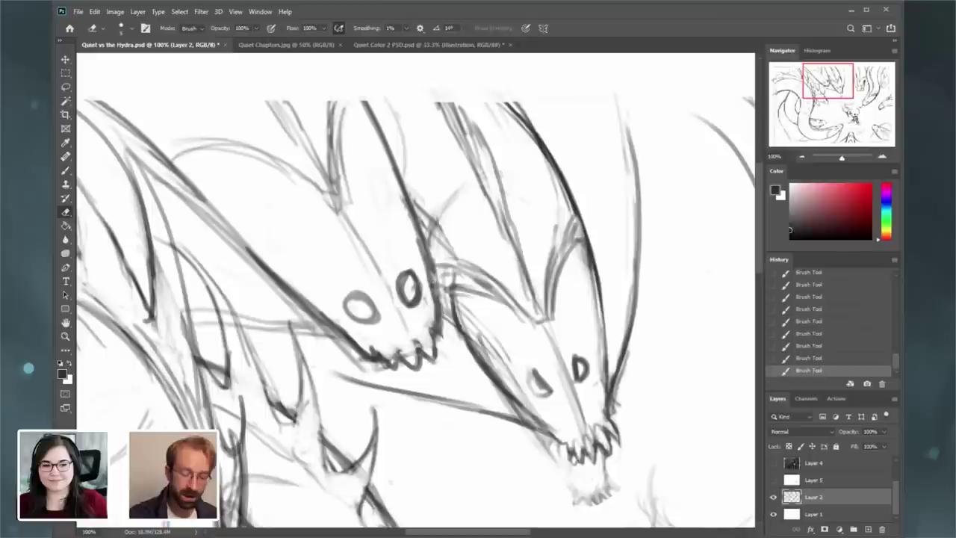
drag(441, 304, 446, 321)
drag(446, 321, 437, 296)
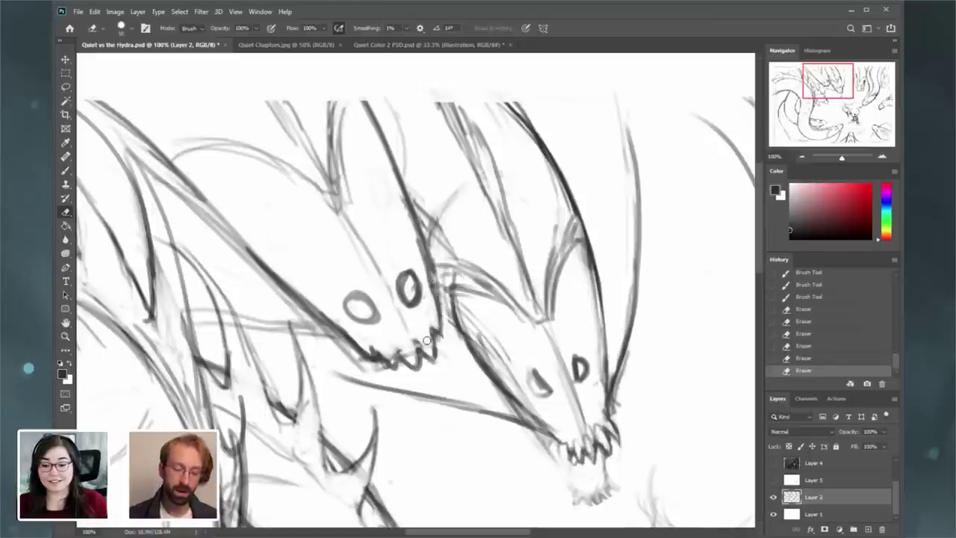
drag(426, 341, 428, 315)
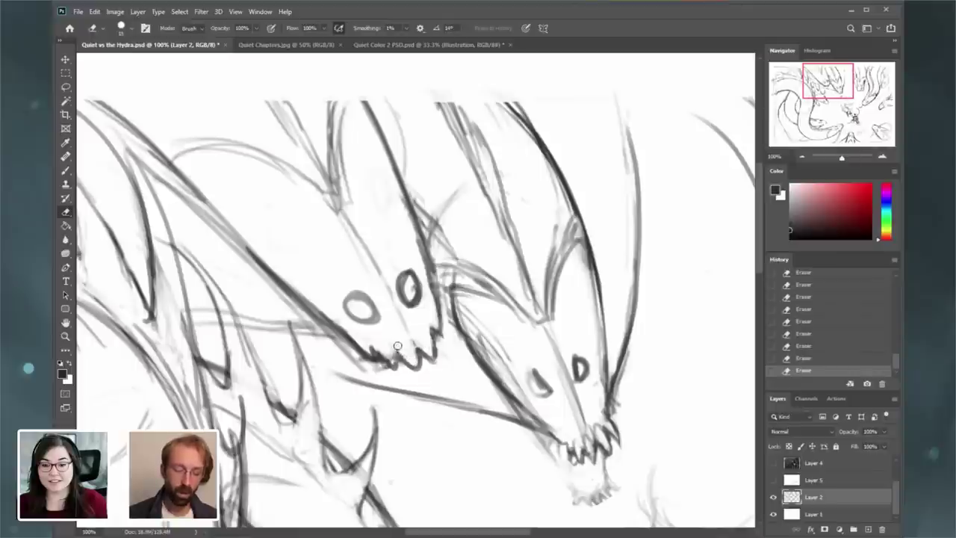
mouse_move(400, 348)
mouse_down()
mouse_move(410, 361)
mouse_move(430, 356)
mouse_move(403, 366)
mouse_up()
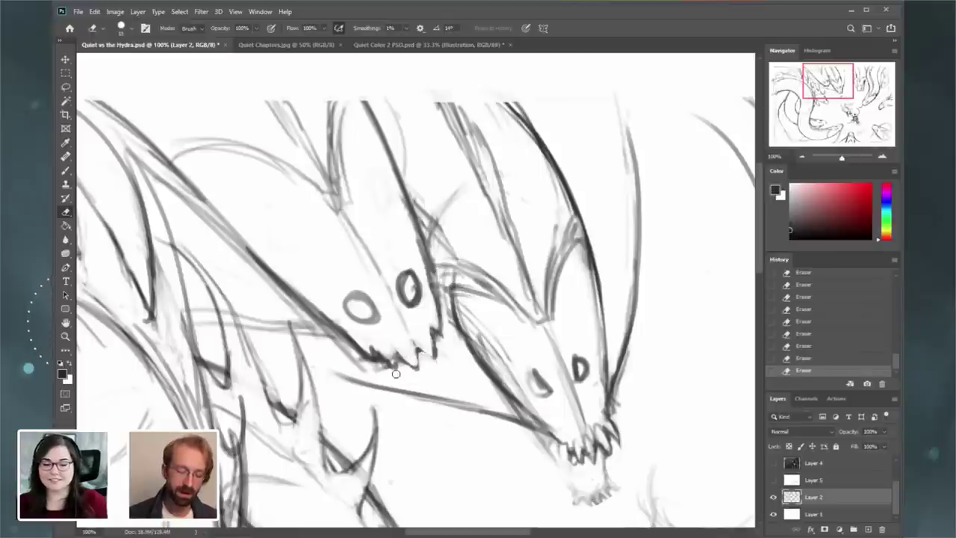
key(bracketright)
key(bracketright)
key(bracketright)
mouse_move(347, 346)
mouse_down()
mouse_move(363, 366)
mouse_move(302, 313)
mouse_up()
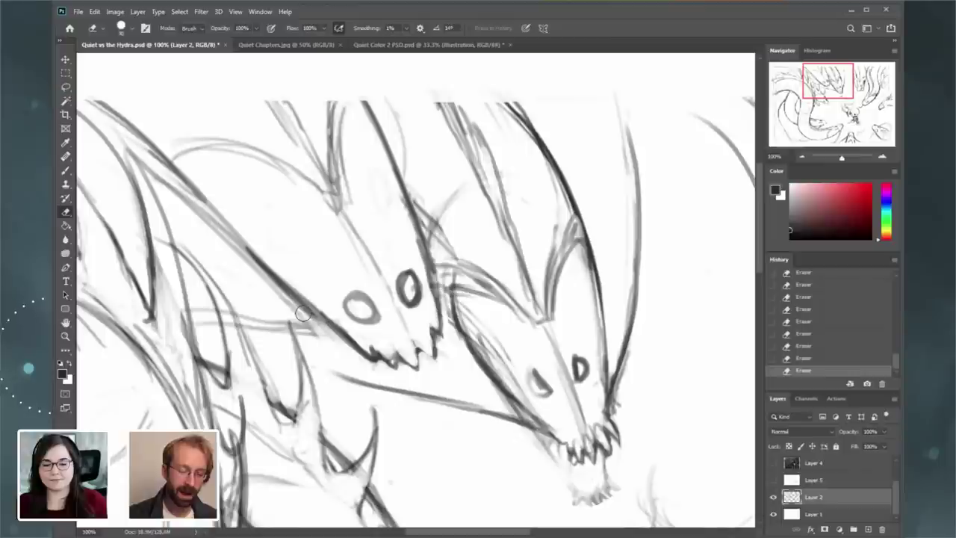
- Brush over the large round-eyed head's contour beside the eye nearest the narrow-eyed head
drag(822, 88, 814, 90)
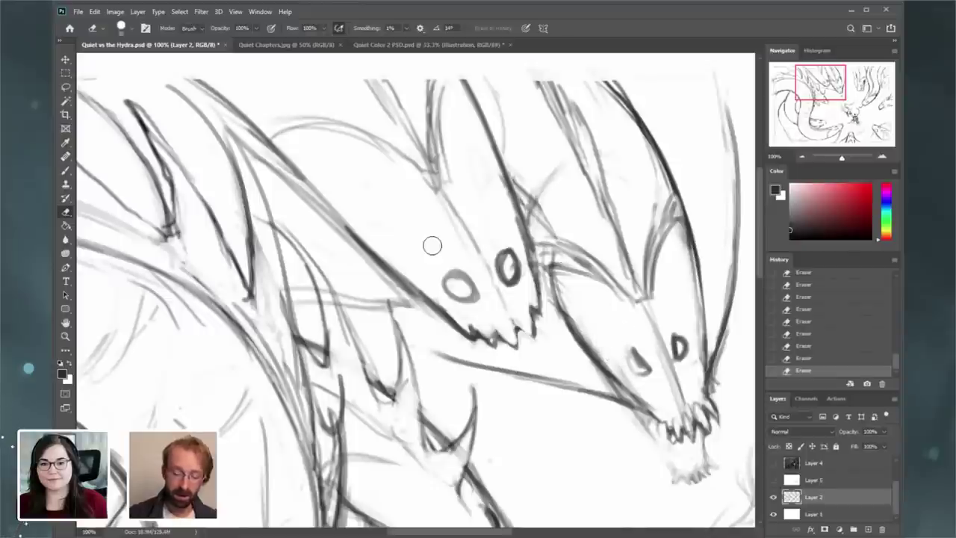
click(74, 170)
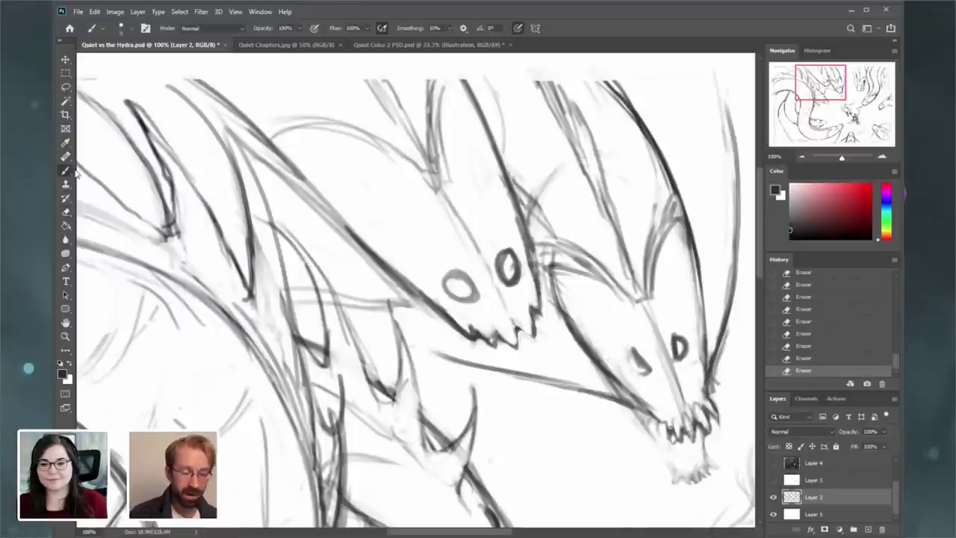
drag(526, 224, 536, 261)
mouse_move(530, 241)
mouse_down()
mouse_move(538, 284)
mouse_move(494, 274)
mouse_up()
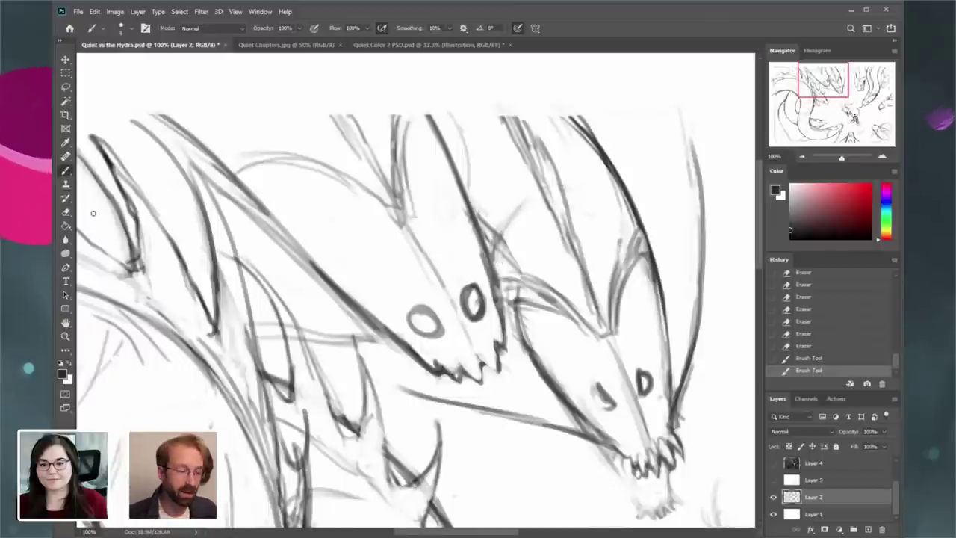
- Erase the crossing stray lines between the two toothed heads and clean both sides of the large head's contour
key(e)
mouse_move(482, 207)
mouse_down()
mouse_move(506, 258)
mouse_move(495, 206)
mouse_move(514, 265)
mouse_up()
drag(512, 221, 525, 209)
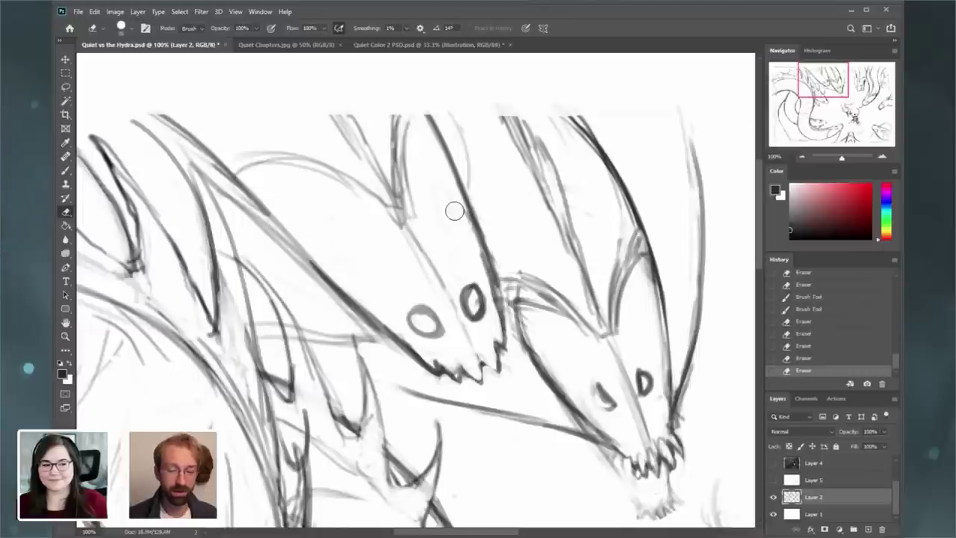
drag(455, 210, 477, 275)
drag(489, 230, 499, 265)
drag(484, 202, 494, 252)
mouse_move(473, 182)
mouse_down()
mouse_move(491, 244)
mouse_move(452, 117)
mouse_up()
- Draw a curved double line rising from the large round-eyed head's cheek to the sketch's upper edge
click(66, 170)
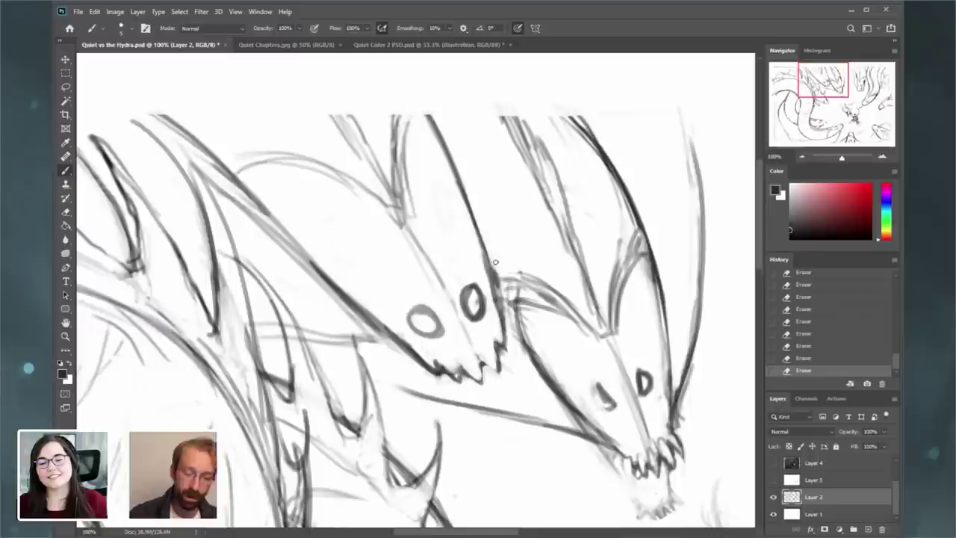
click(508, 243)
click(519, 173)
drag(495, 275, 516, 177)
click(825, 336)
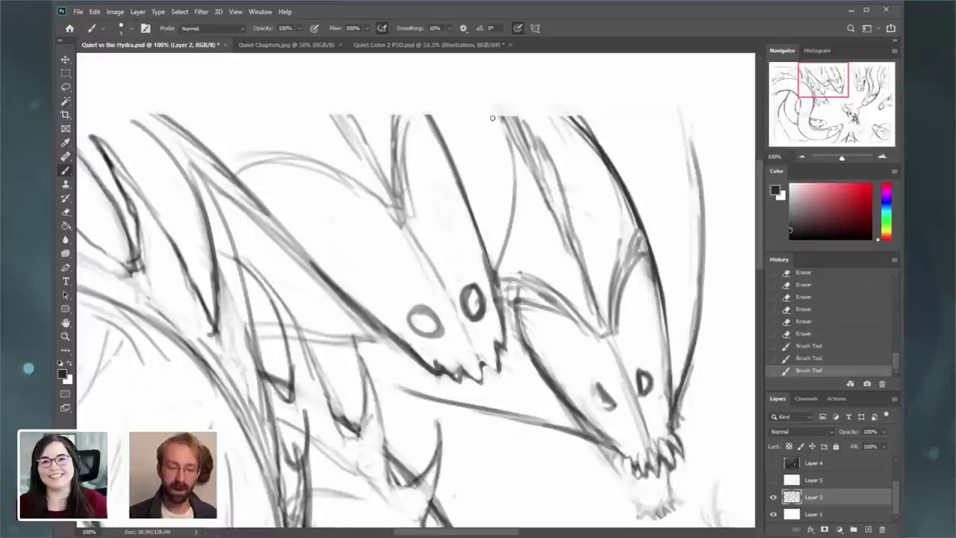
mouse_move(502, 139)
mouse_down()
mouse_move(495, 116)
mouse_move(501, 219)
mouse_move(487, 267)
mouse_up()
mouse_move(487, 270)
mouse_down()
mouse_move(493, 252)
mouse_move(491, 273)
mouse_up()
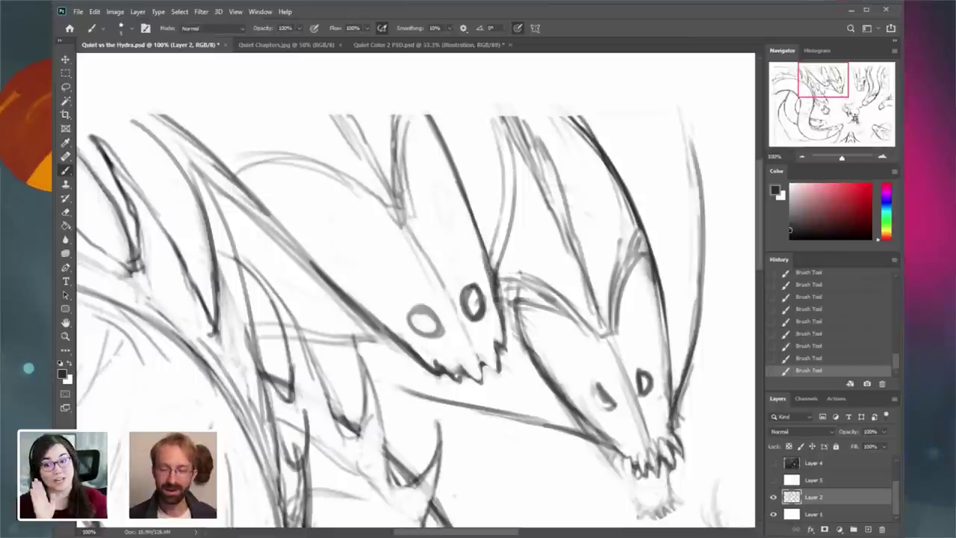
- Draw two short curves linking the end of the large round-eyed head's brow arch to its long outer contour
drag(503, 307, 559, 306)
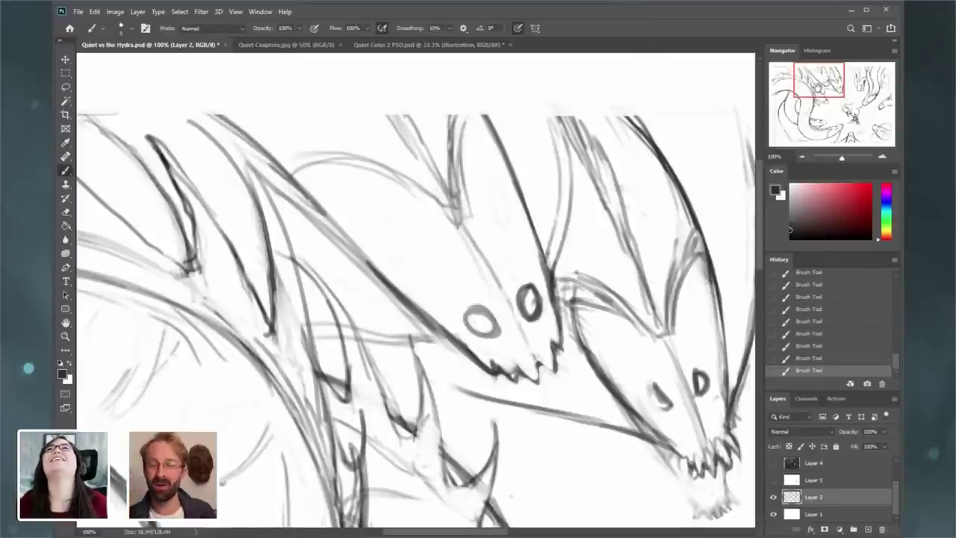
scroll(417, 290, left, 2)
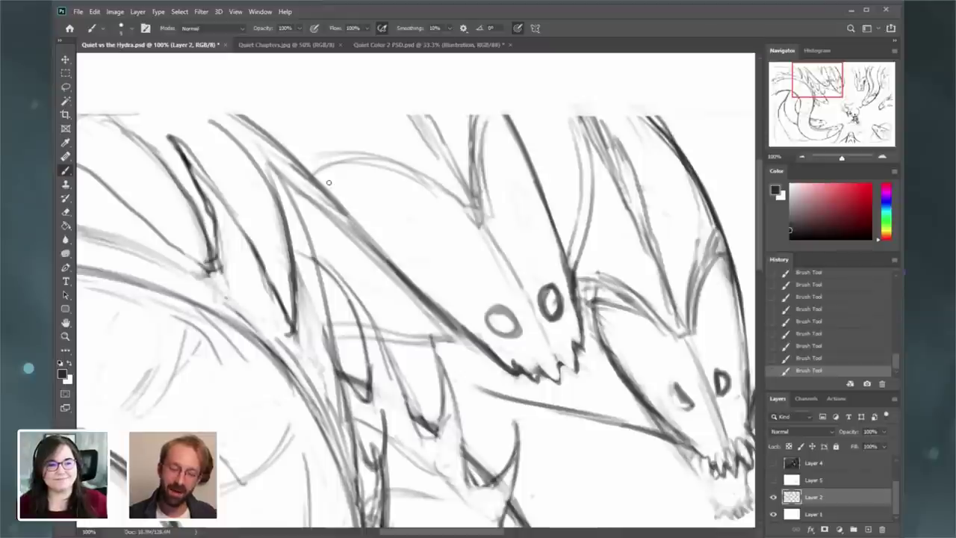
drag(331, 185, 340, 208)
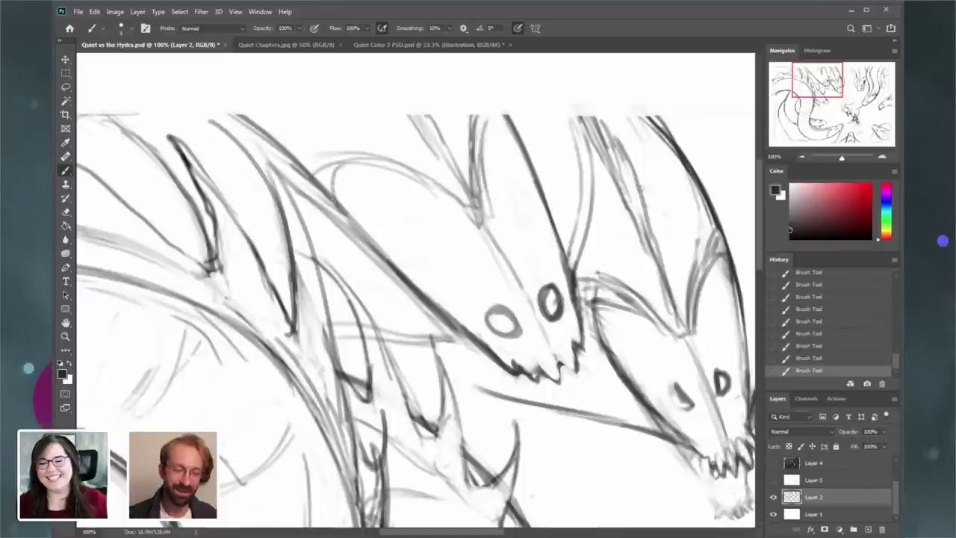
drag(350, 163, 334, 201)
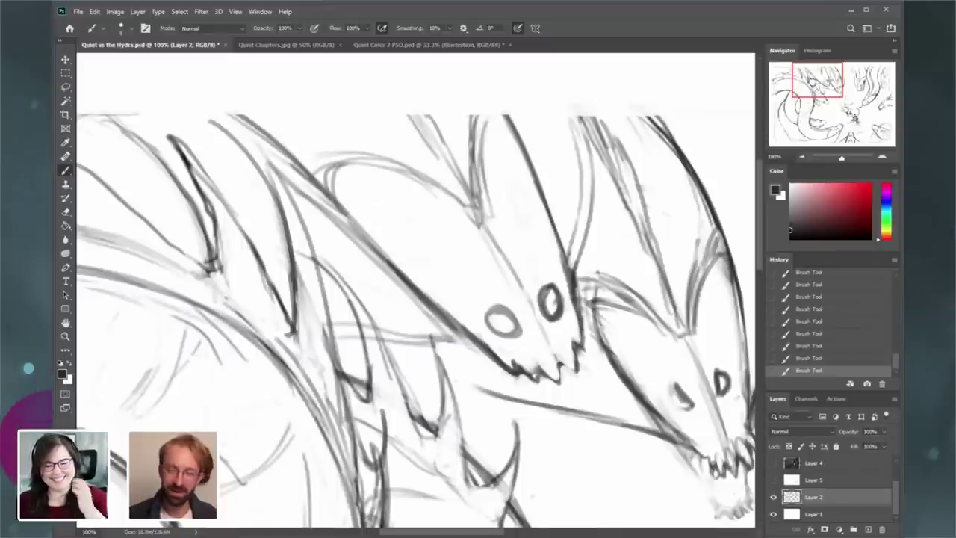
- Erase the stray line ends around the large round-eyed head's contour where the horizontal line meets its jaw
drag(813, 84, 819, 83)
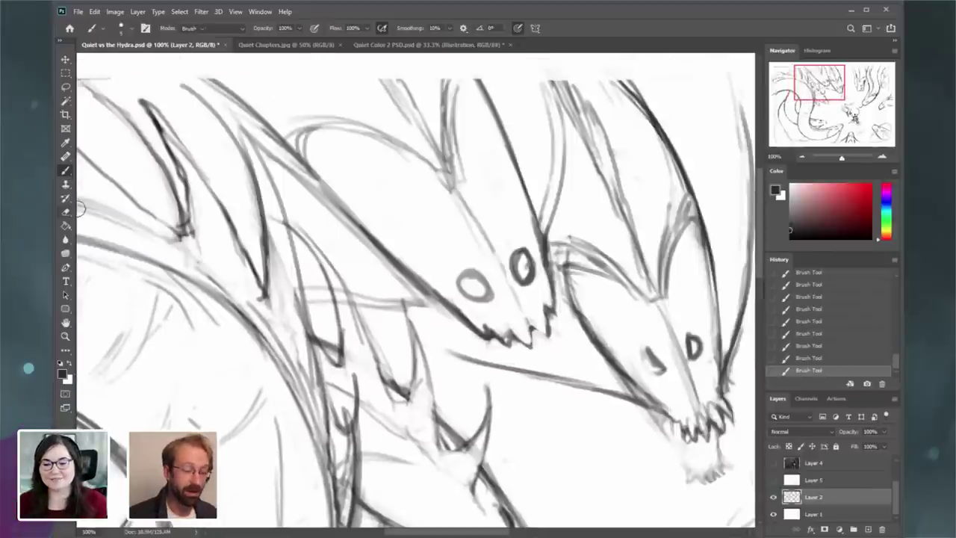
click(67, 212)
mouse_move(471, 334)
mouse_down()
mouse_move(429, 310)
mouse_move(450, 305)
mouse_move(385, 301)
mouse_move(453, 307)
mouse_up()
key([)
key([)
key([)
- Redraw the near-horizontal line running back from the large round-eyed head's jaw corner toward the horned head behind it
click(65, 171)
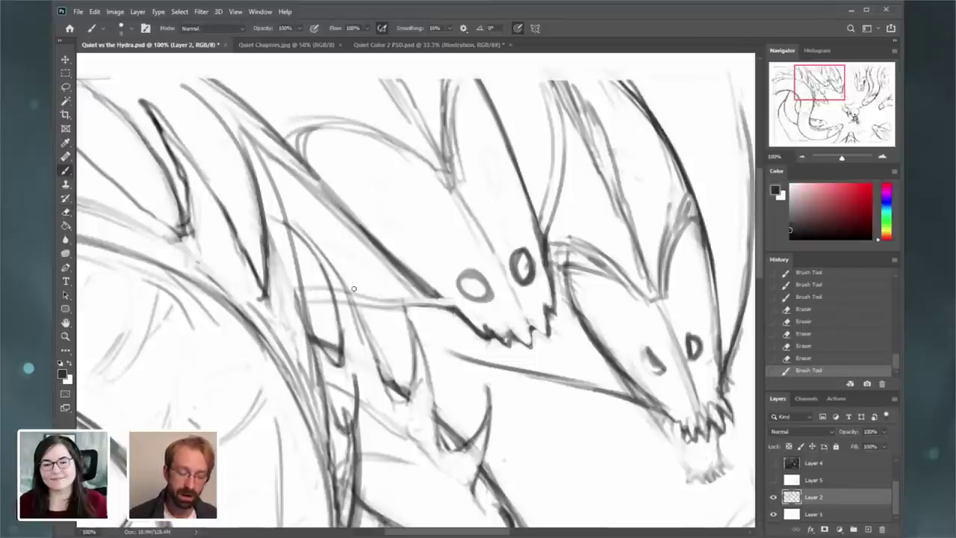
mouse_move(354, 289)
mouse_down()
mouse_move(434, 298)
mouse_move(343, 289)
mouse_up()
key(ctrl+z)
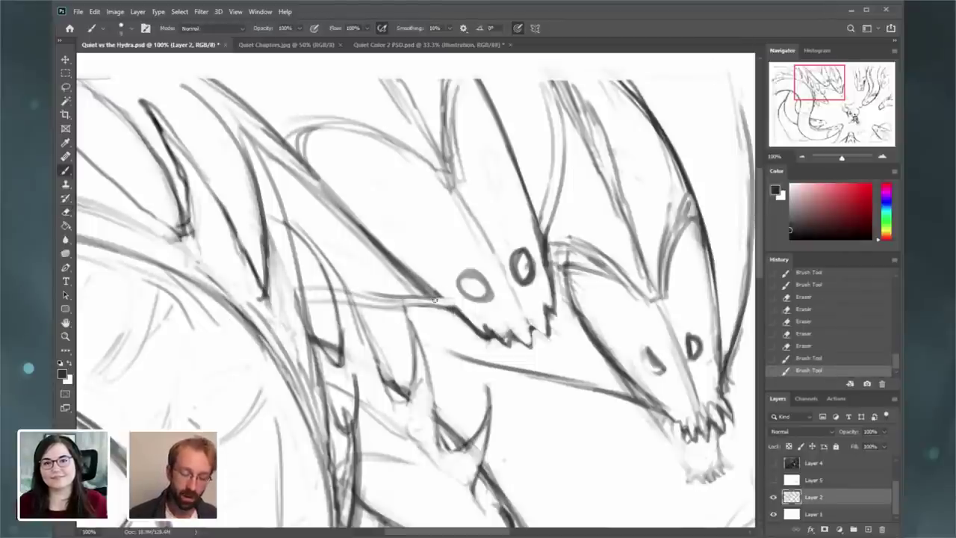
key(ctrl+z)
drag(439, 300, 365, 296)
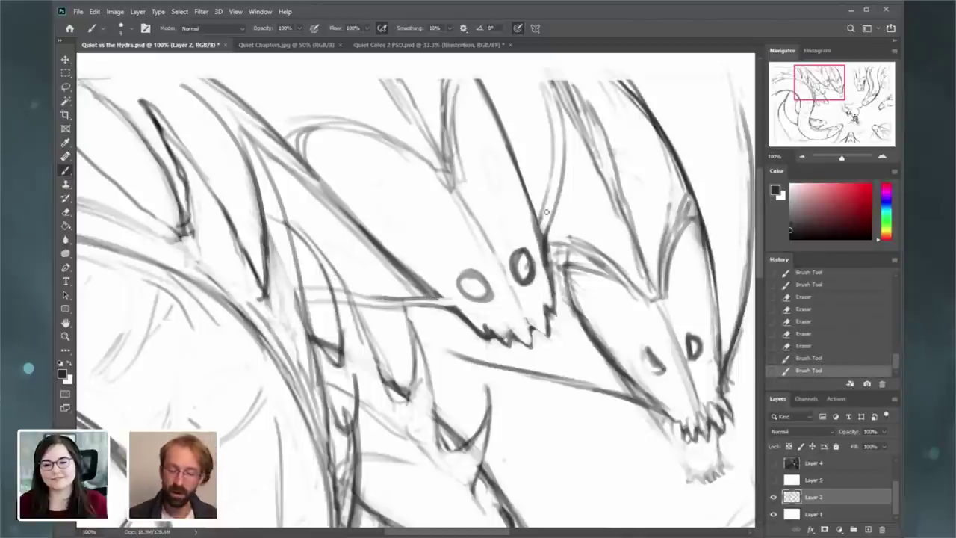
- Darken the curved line rising from the large round-eyed head's cheek and erase the stray lines beside it
drag(540, 230, 558, 158)
drag(546, 205, 555, 96)
key(e)
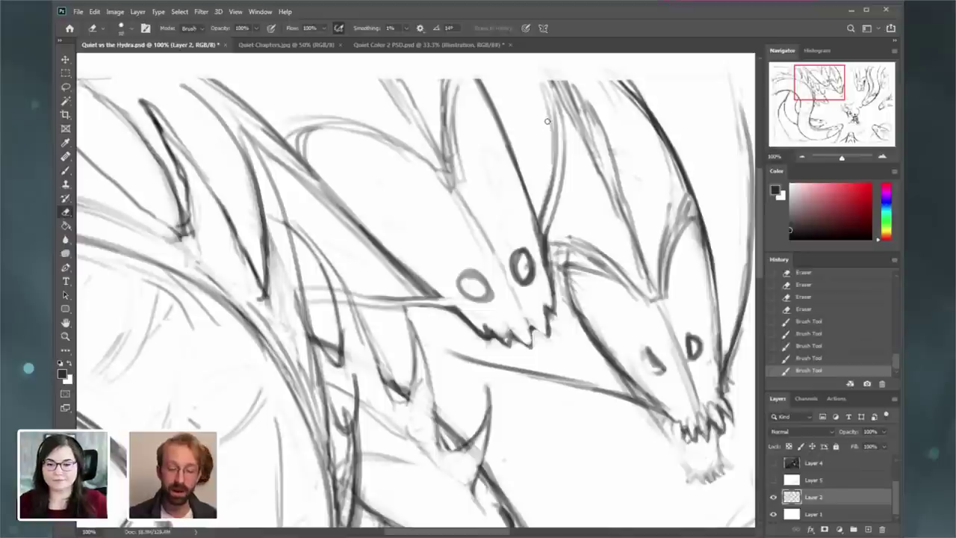
drag(549, 132, 554, 95)
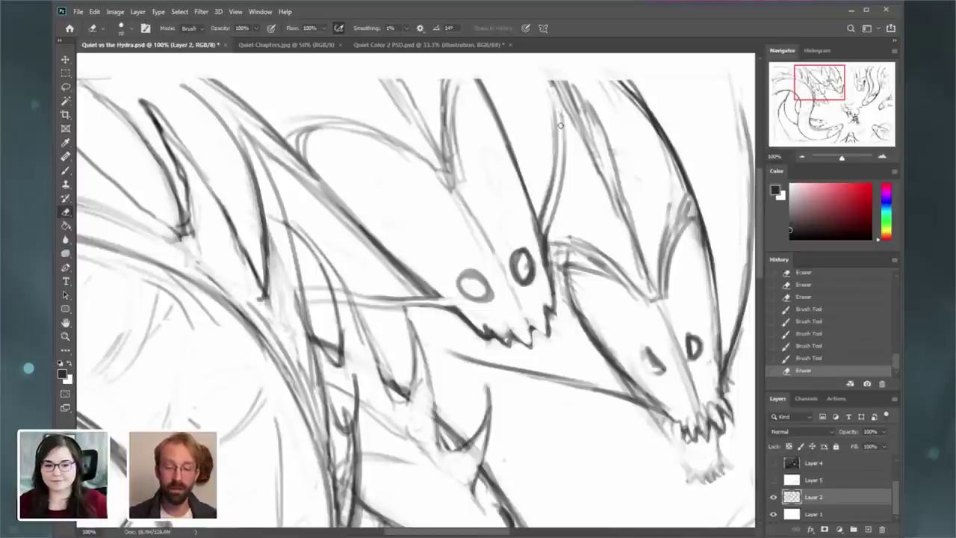
mouse_move(543, 224)
mouse_down()
mouse_move(540, 215)
mouse_move(545, 303)
mouse_up()
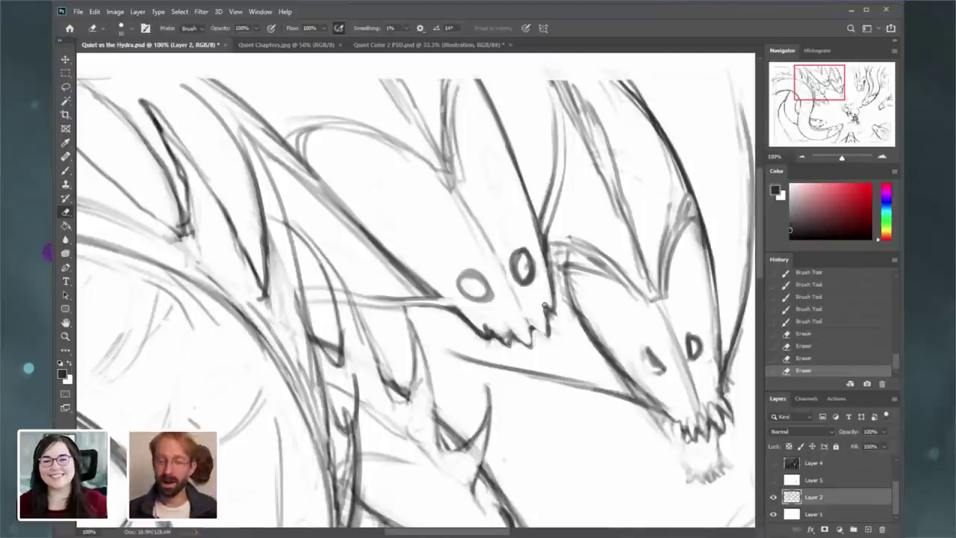
drag(545, 306, 506, 249)
- Brush over the long inner contour of the hydra's rear coil down to where it meets the foremost neck
key(ctrl+minus)
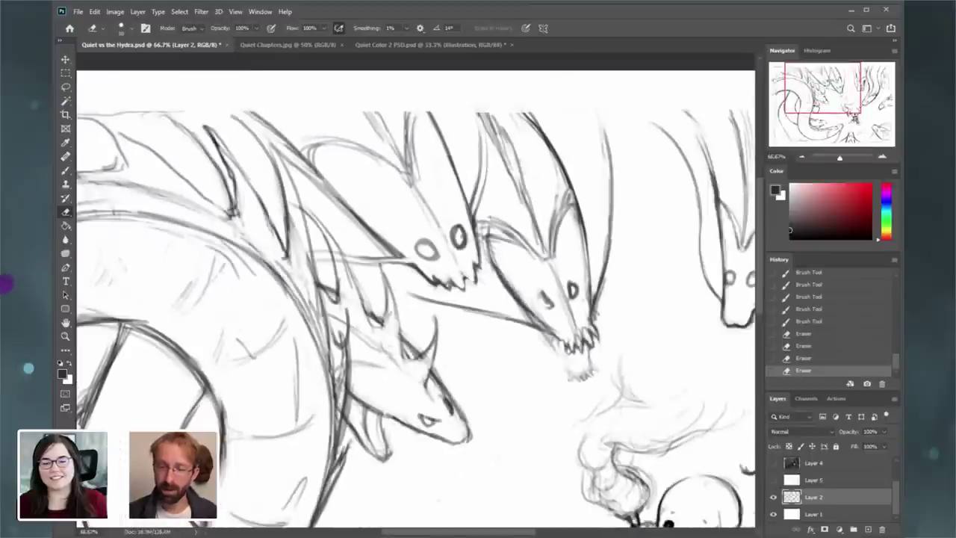
drag(814, 85, 800, 110)
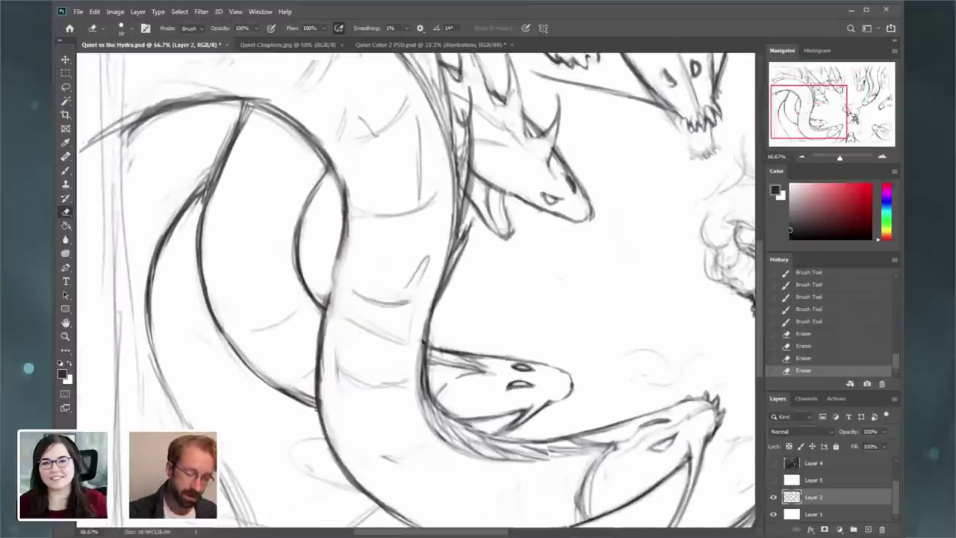
mouse_move(317, 408)
mouse_down()
mouse_move(256, 370)
mouse_move(315, 408)
mouse_up()
key(ctrl+z)
key(b)
drag(224, 341, 274, 387)
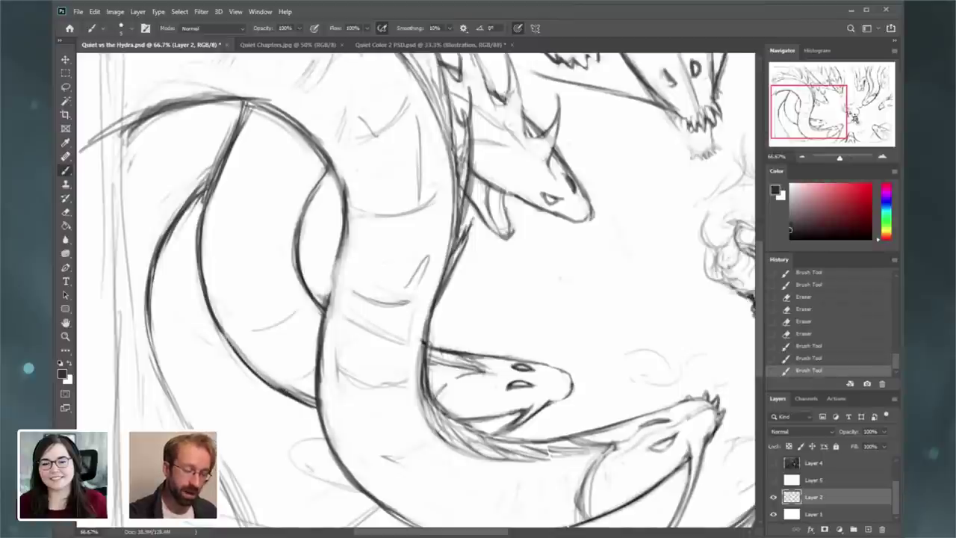
drag(237, 358, 217, 317)
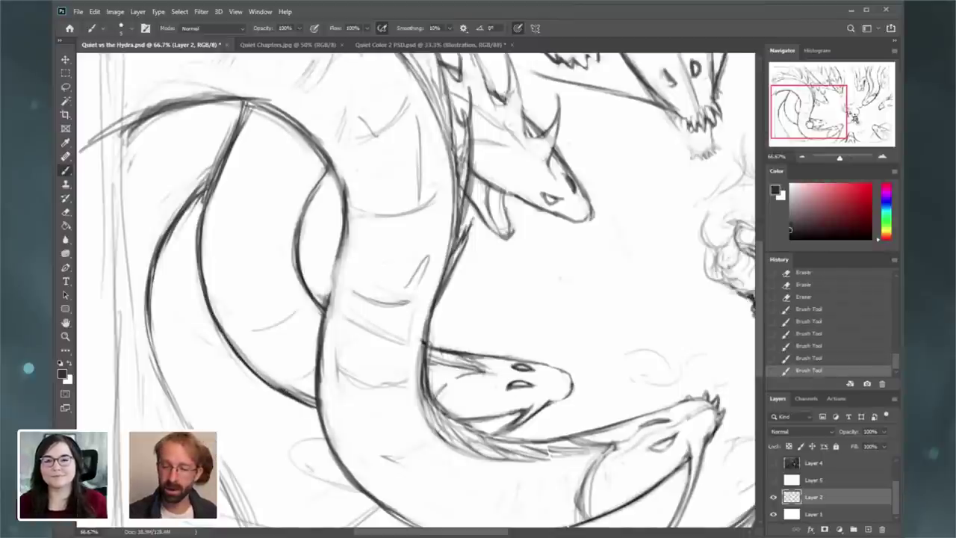
mouse_move(299, 374)
mouse_down()
mouse_move(320, 412)
mouse_move(278, 384)
mouse_move(315, 404)
mouse_up()
- Clean up the sketch marks along the rear coil's darkened contour with a larger eraser
key(e)
key(bracketright)
key(bracketright)
mouse_move(306, 398)
mouse_down()
mouse_move(269, 375)
mouse_move(229, 315)
mouse_up()
drag(251, 351, 209, 257)
- Brush short strokes along the jaw and throat of the small head emerging from behind the foremost neck
click(65, 171)
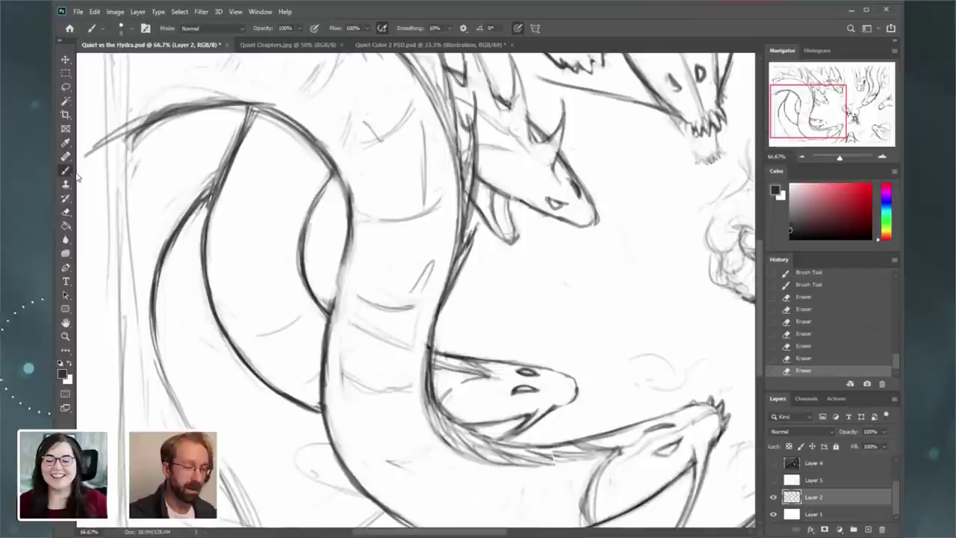
drag(465, 381, 447, 396)
drag(446, 410, 462, 427)
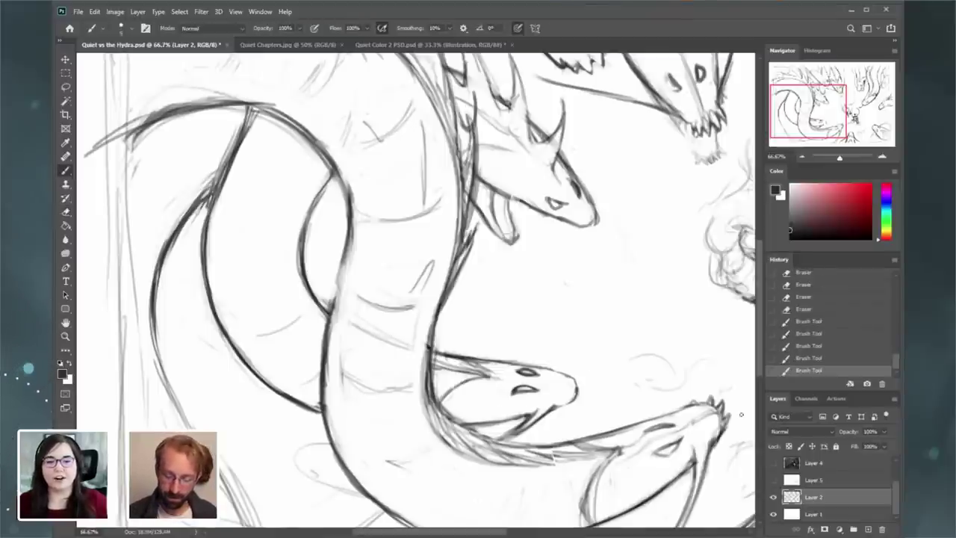
- Erase the rough edges along both sides and the crown of the front-facing head at the sketch's lower edge
mouse_move(555, 457)
mouse_down()
mouse_move(525, 396)
mouse_move(642, 352)
mouse_move(530, 370)
mouse_move(384, 335)
mouse_up()
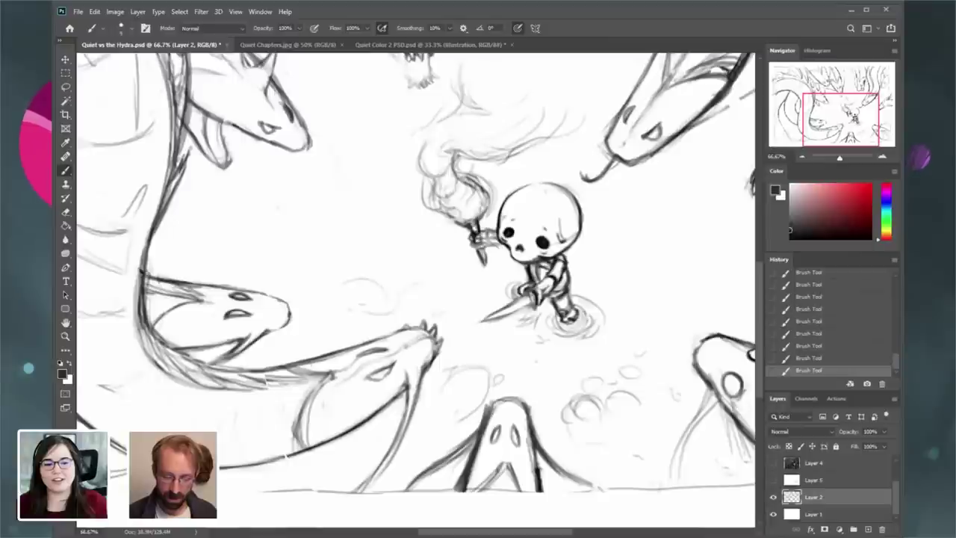
click(66, 212)
drag(482, 453, 470, 490)
drag(473, 441, 477, 420)
drag(486, 401, 481, 415)
mouse_move(487, 402)
mouse_down()
mouse_move(524, 420)
mouse_move(520, 414)
mouse_move(530, 463)
mouse_up()
drag(528, 443, 533, 483)
drag(534, 415, 553, 467)
- Thin and clean the curves flaring out from both sides of the lower front-facing head, using small and larger eraser sizes
key([)
key([)
key([)
key([)
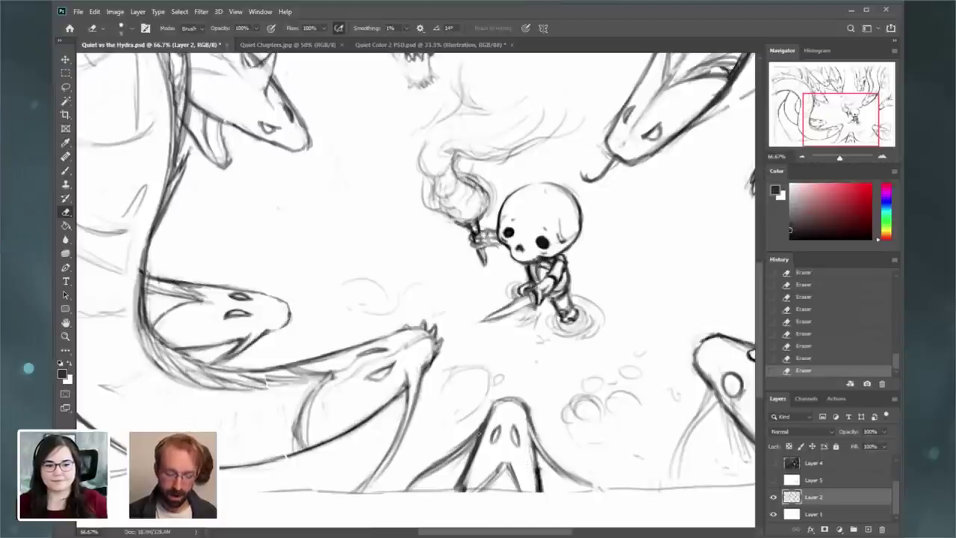
mouse_move(454, 455)
mouse_down()
mouse_move(485, 424)
mouse_move(428, 473)
mouse_up()
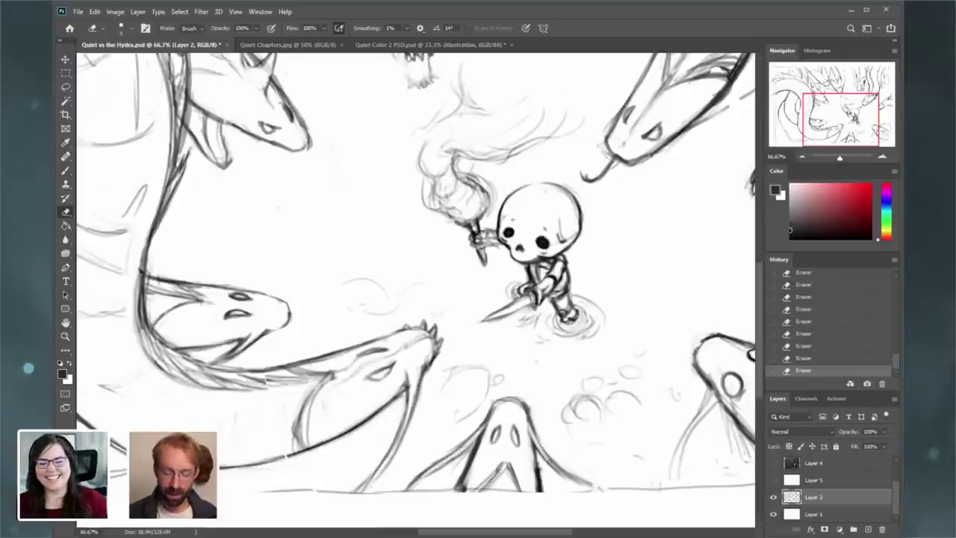
drag(552, 464, 587, 490)
key(bracketright)
key(bracketright)
key(bracketright)
key(bracketright)
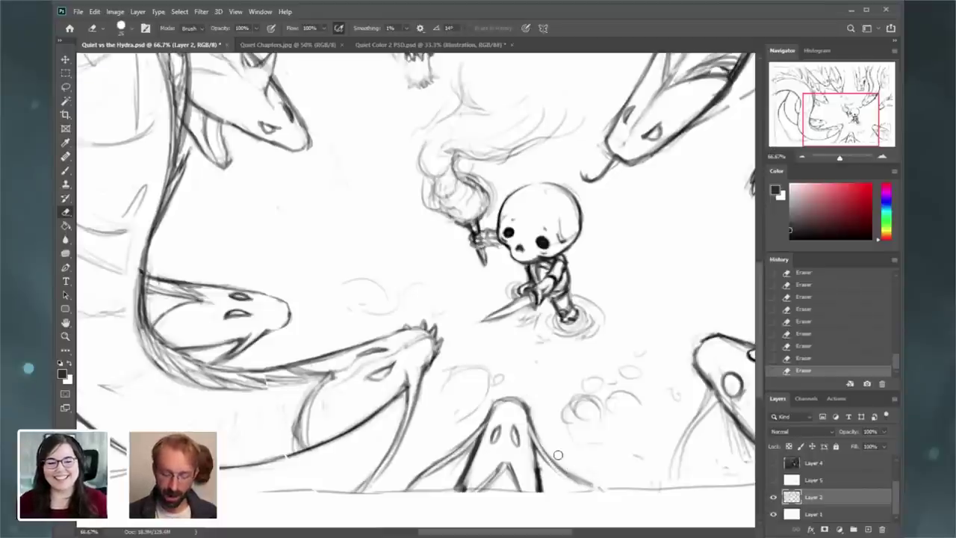
drag(559, 455, 592, 480)
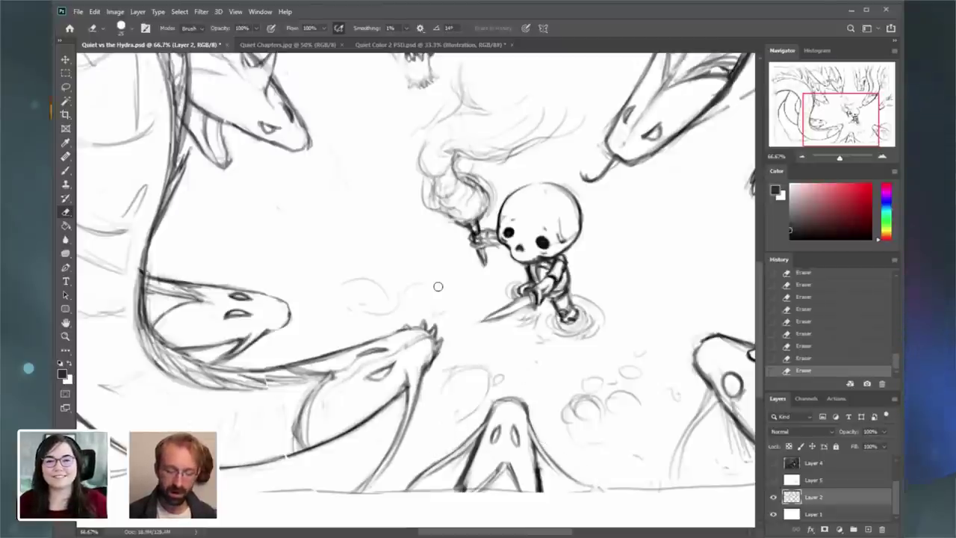
- Darken the skeleton's sword arm and the torso lines beneath its skull with the brush
click(66, 171)
drag(851, 118, 839, 114)
click(882, 156)
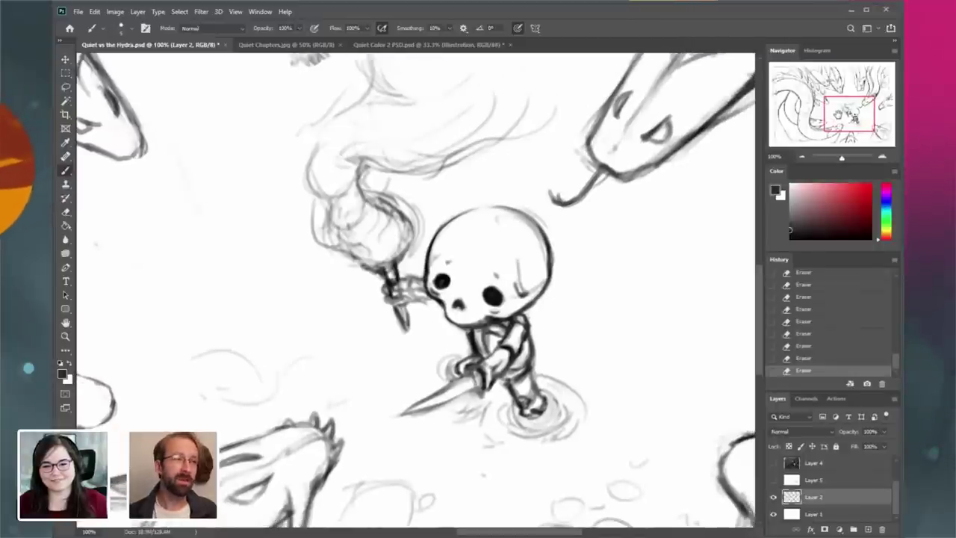
drag(501, 376, 505, 369)
drag(514, 353, 527, 329)
drag(511, 349, 506, 346)
drag(514, 338, 511, 346)
drag(523, 340, 500, 349)
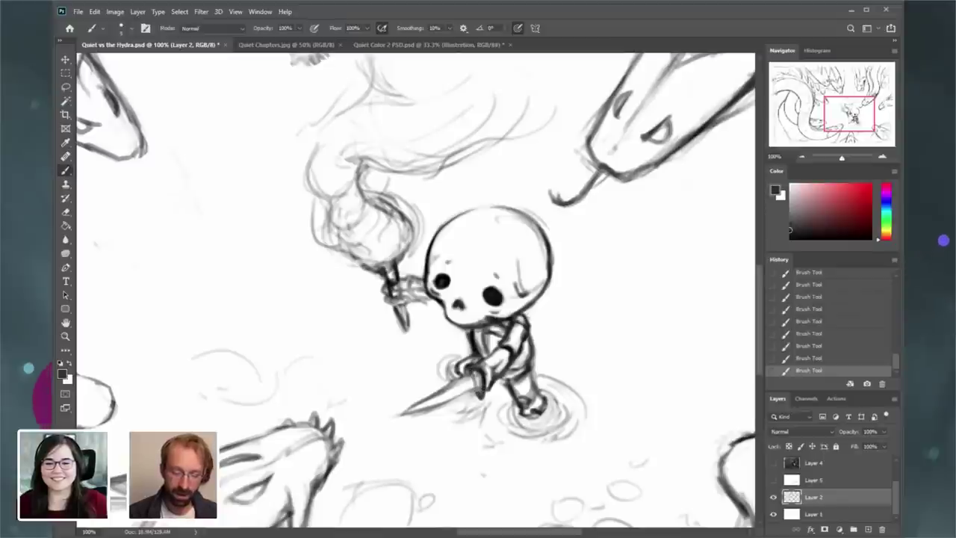
mouse_move(475, 372)
mouse_down()
mouse_move(480, 394)
mouse_move(450, 405)
mouse_move(511, 353)
mouse_move(475, 363)
mouse_up()
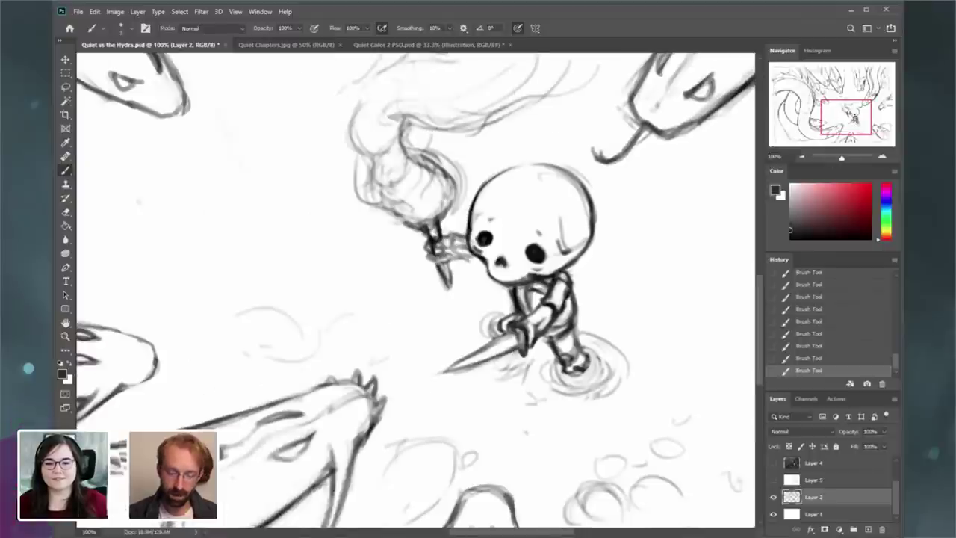
- Redraw the edge of the skeleton's sword blade and erase the rough lines inside and around it
mouse_move(516, 333)
mouse_down()
mouse_move(461, 360)
mouse_move(510, 340)
mouse_move(496, 347)
mouse_up()
key(e)
drag(501, 345, 465, 364)
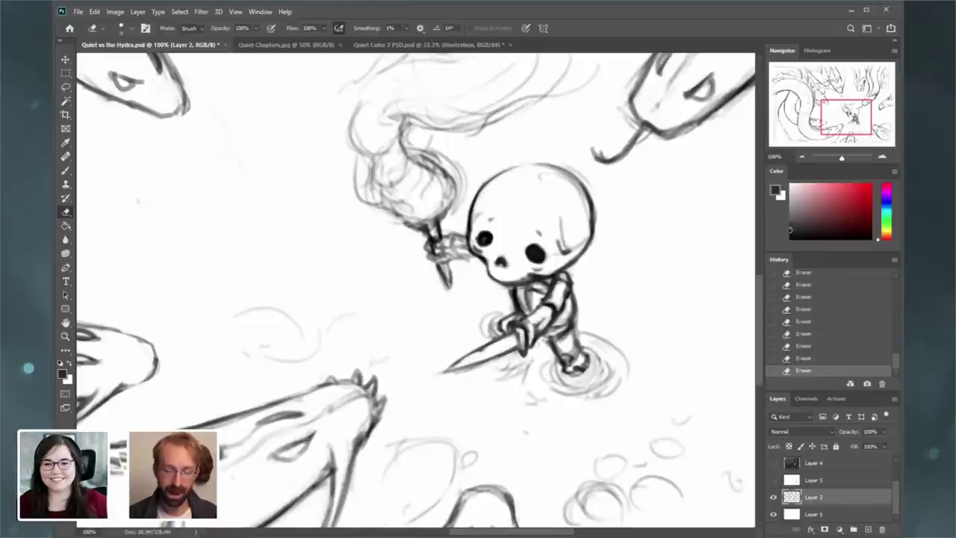
- Brush small dark strokes to define the skeleton's hand and the hilt of its sword
click(66, 171)
drag(521, 325, 527, 331)
drag(509, 324, 514, 327)
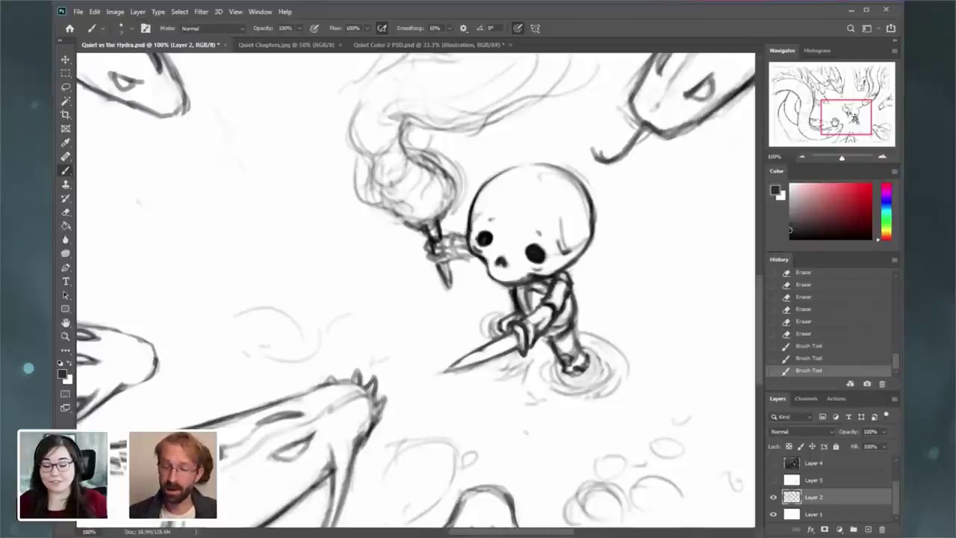
- Switch to Quiet Chapters.jpg and examine the illustration of the skeleton balancing on an arched trunk among butterflies
scroll(669, 87, up, 1)
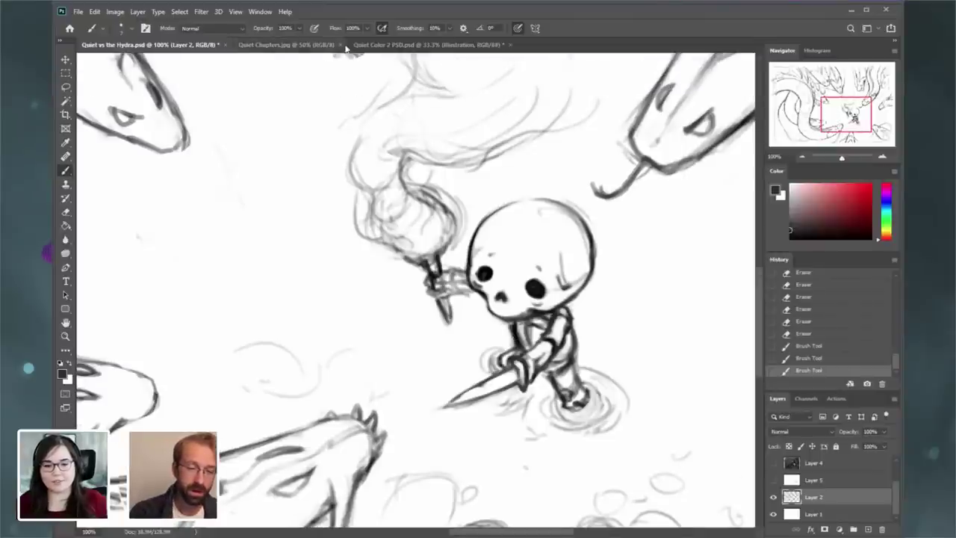
click(299, 45)
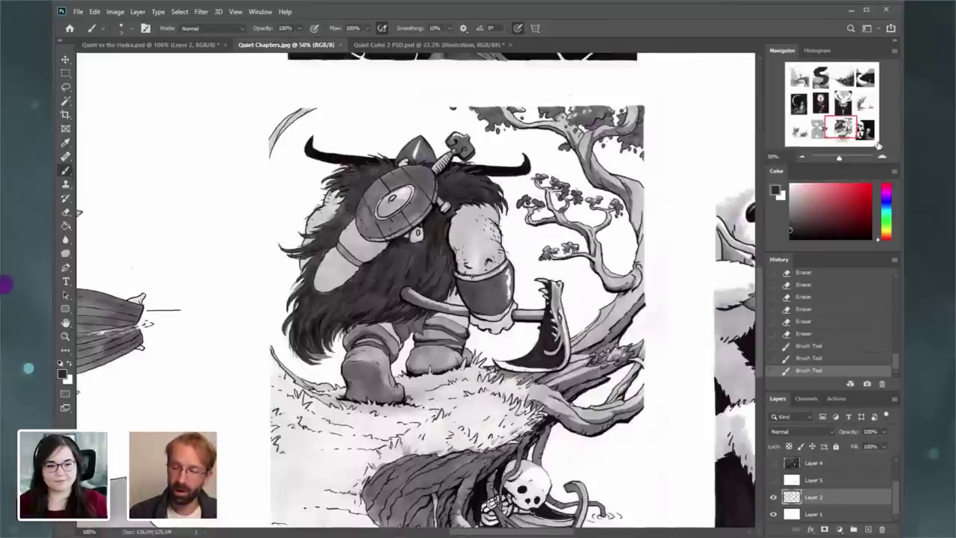
drag(800, 79, 800, 76)
scroll(415, 289, up, 1)
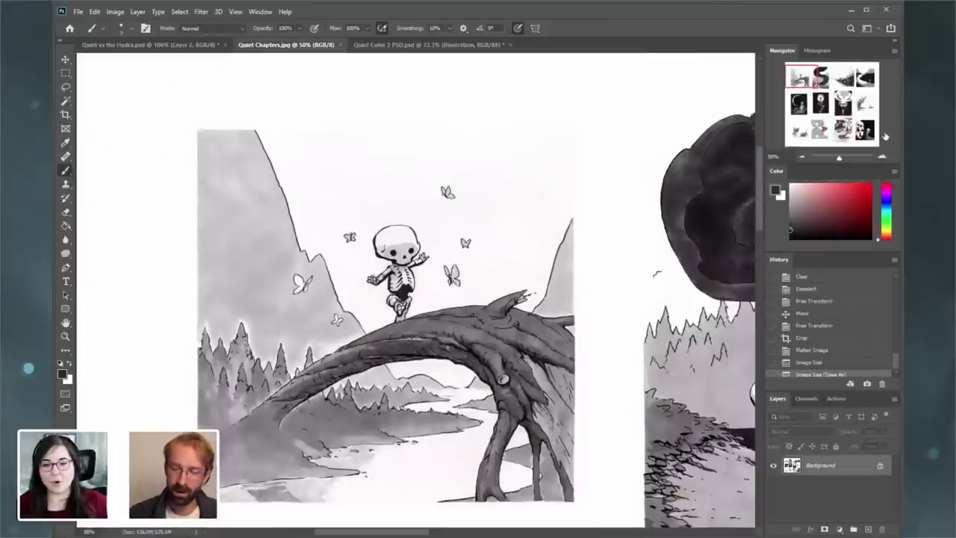
click(882, 157)
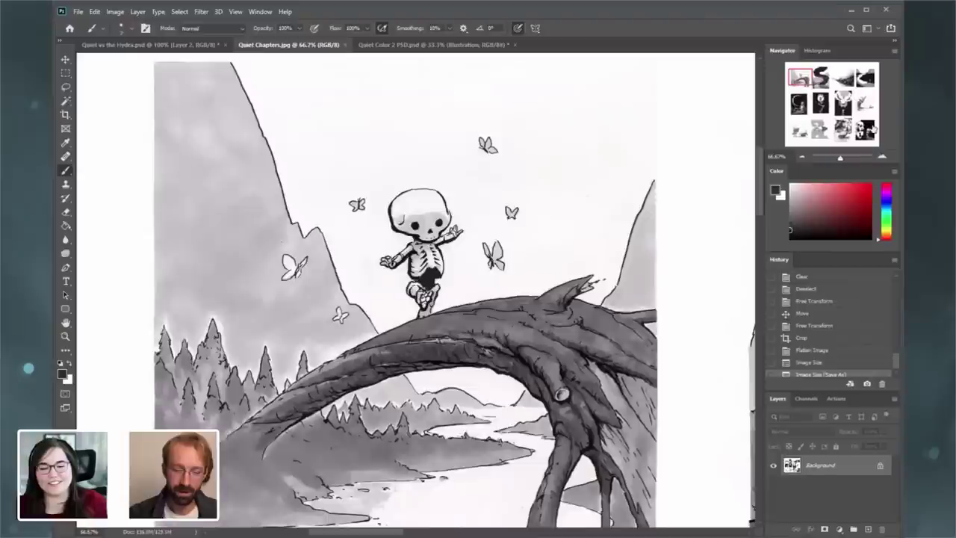
click(881, 157)
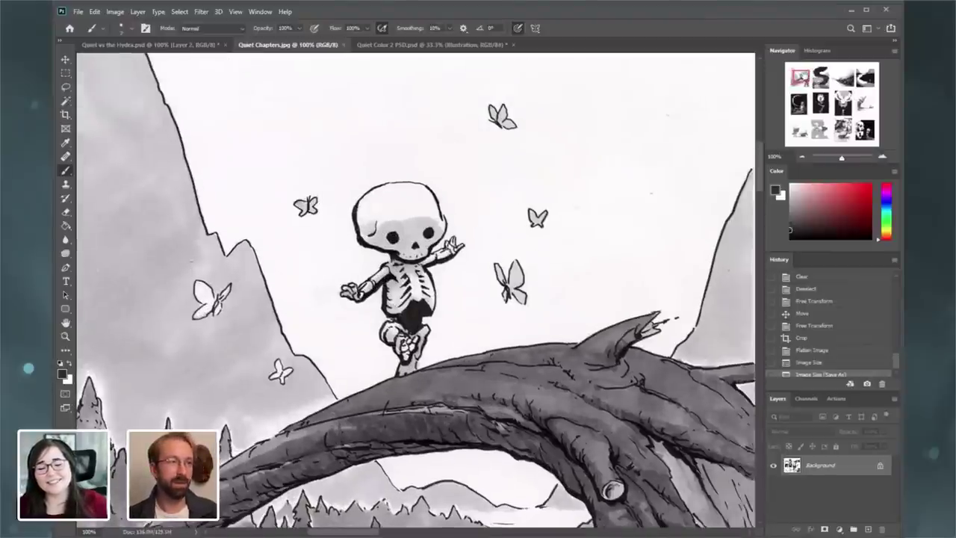
click(802, 158)
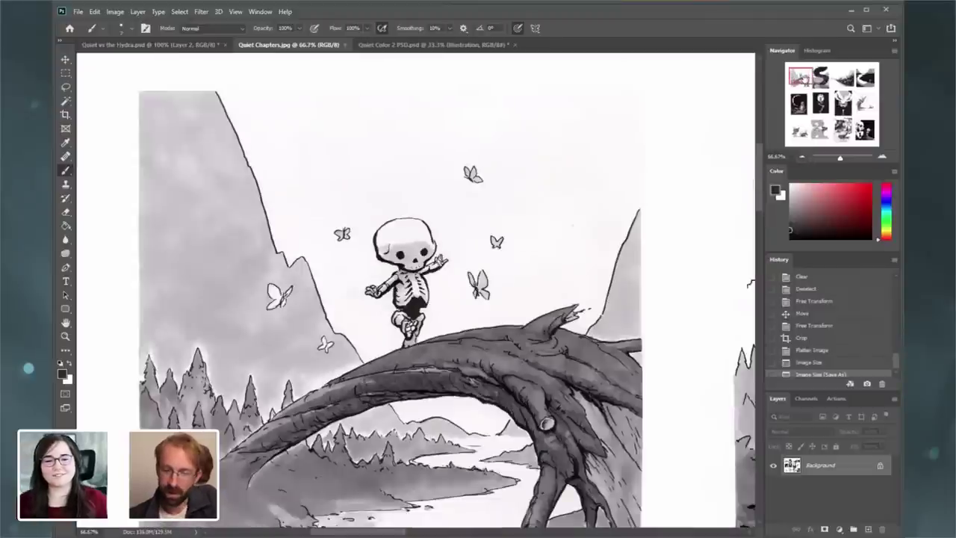
drag(805, 80, 805, 81)
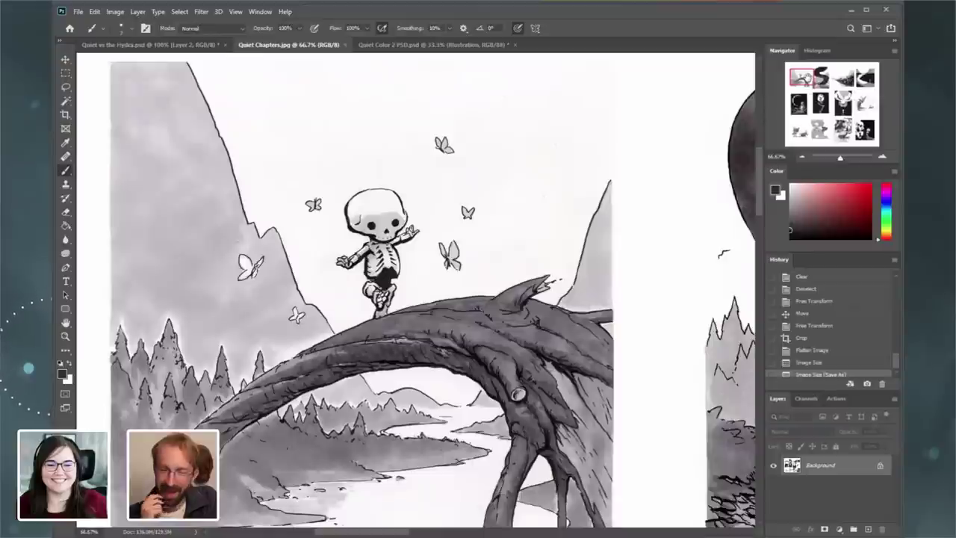
- Examine the illustration of the skeleton standing before the huge dark winding shape in Quiet Chapters.jpg
drag(812, 81, 824, 86)
scroll(87, 183, down, 2)
scroll(88, 183, left, 4)
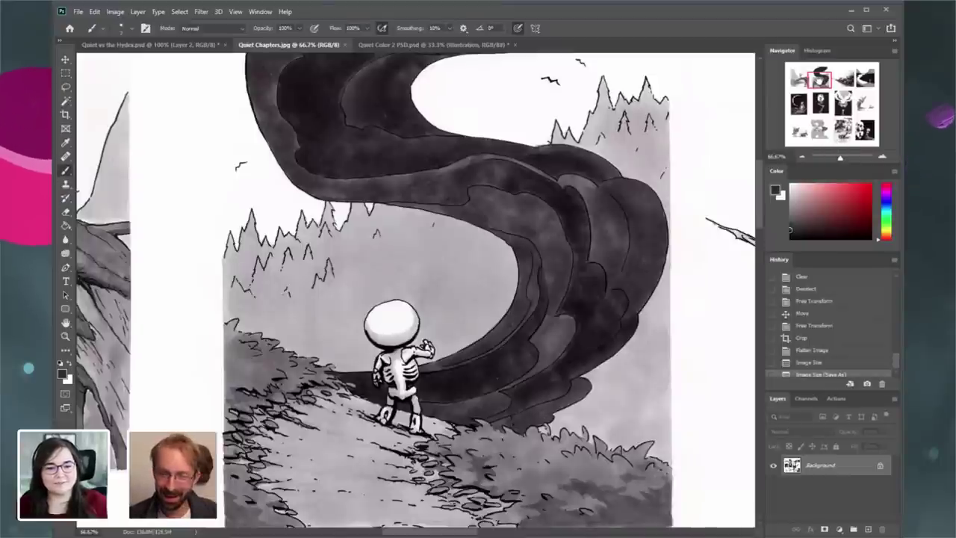
drag(824, 85, 825, 85)
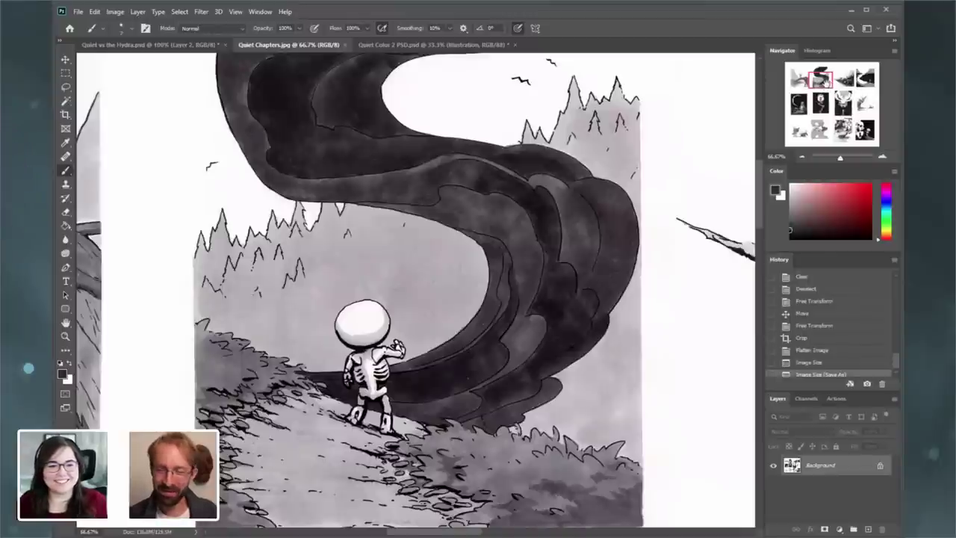
- Examine the forest illustration of the skeleton running among animals, both close up and as a whole
drag(826, 84, 847, 82)
click(883, 157)
click(802, 157)
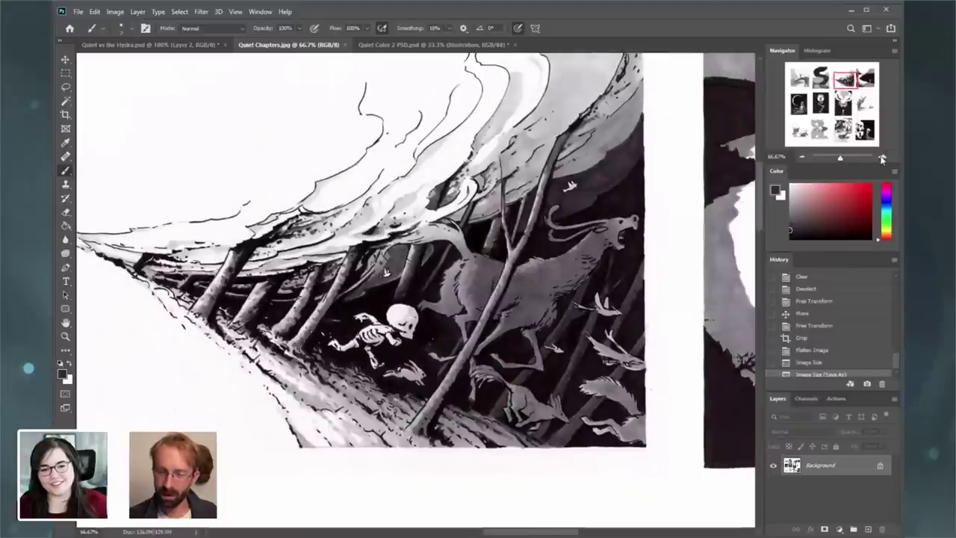
click(852, 83)
click(882, 157)
drag(851, 83, 852, 84)
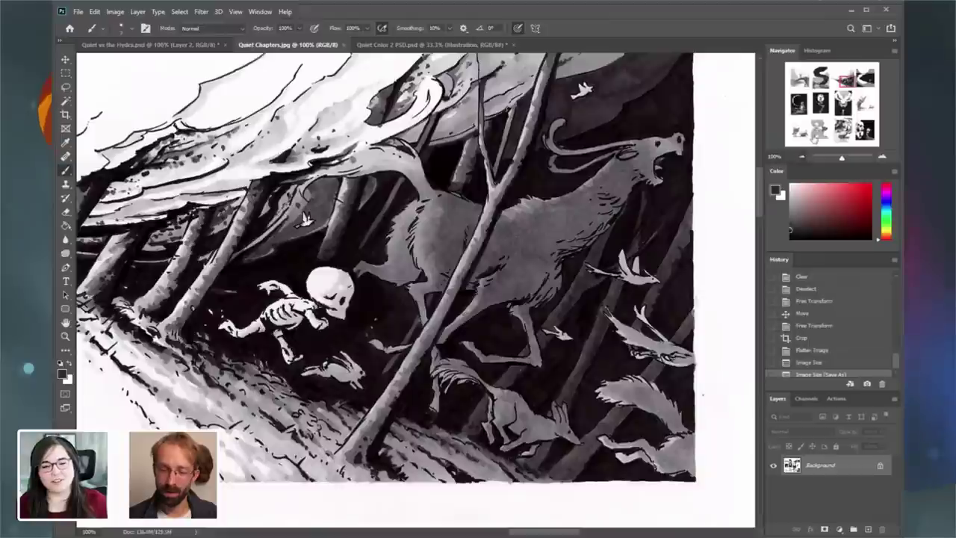
click(803, 157)
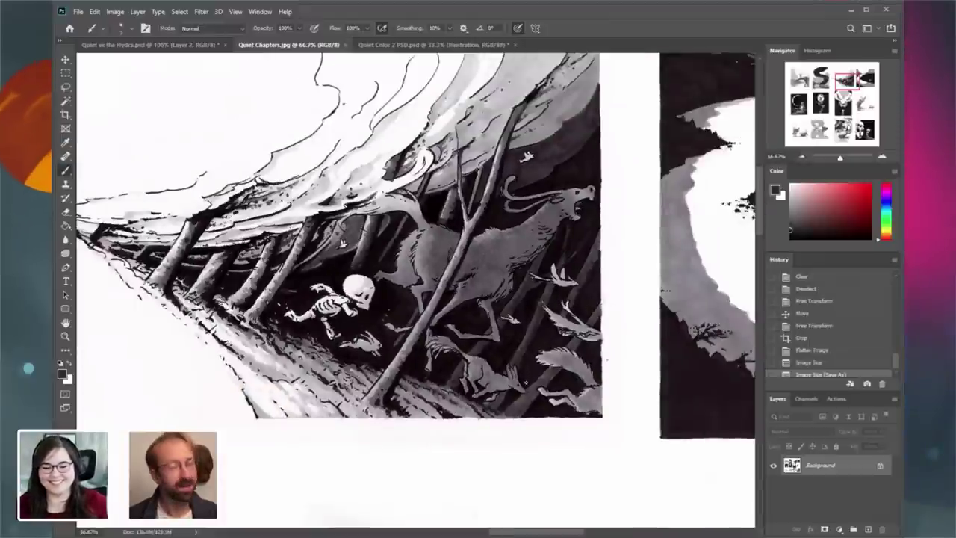
- Examine the winding-river illustration and the crescent-moon scene of the skeleton cradling another skeleton beside a standing stone
drag(848, 81, 864, 77)
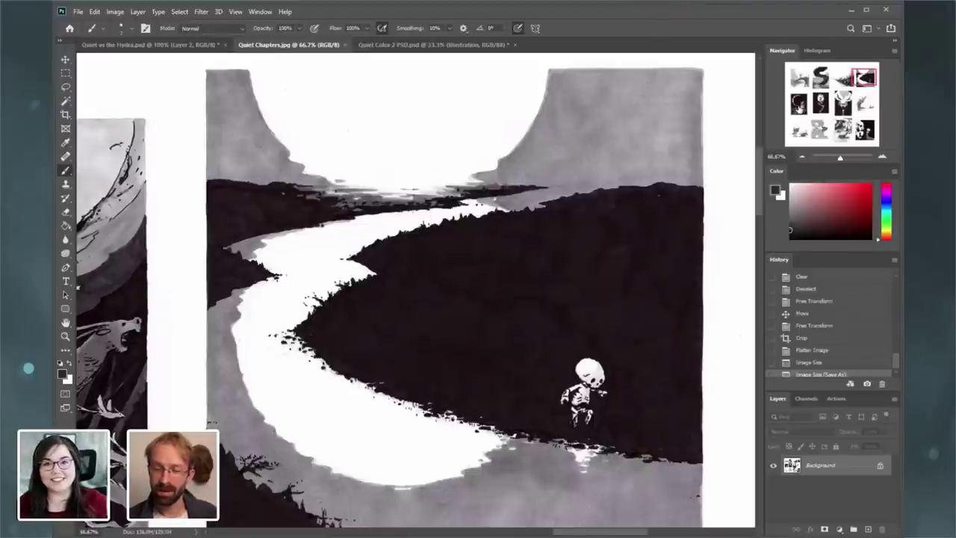
click(799, 105)
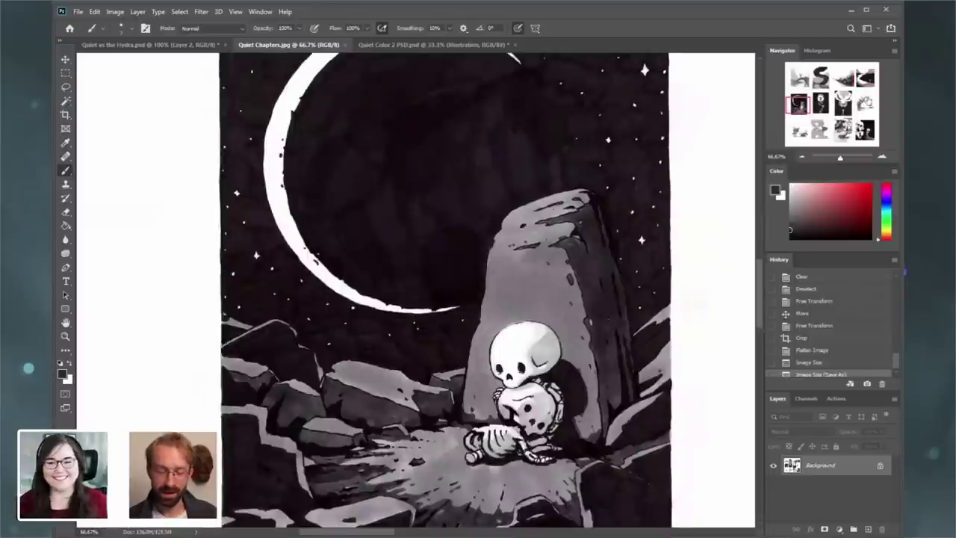
drag(804, 105, 805, 107)
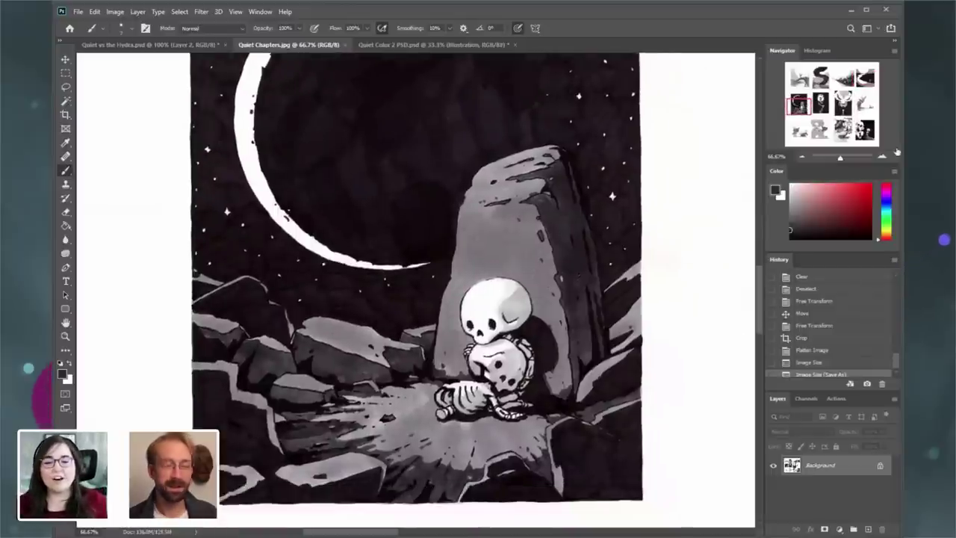
click(883, 157)
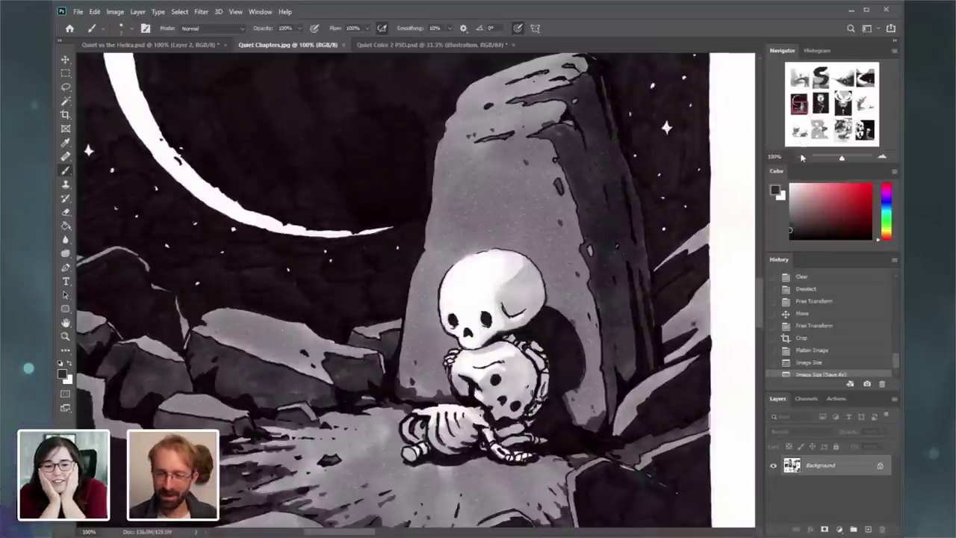
click(802, 158)
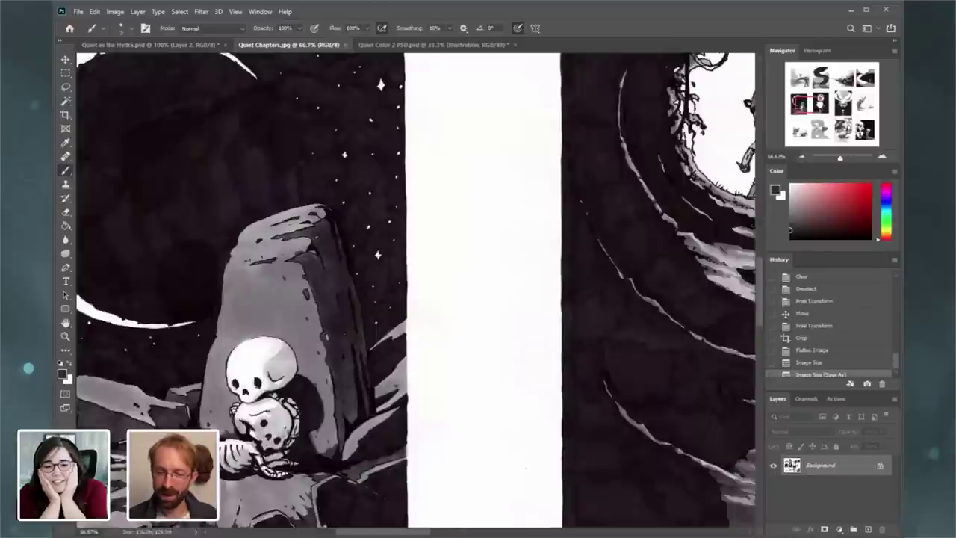
- Examine the illustrations of the skeleton in the cave mouth and the giant furry spider above its web
drag(811, 104, 824, 102)
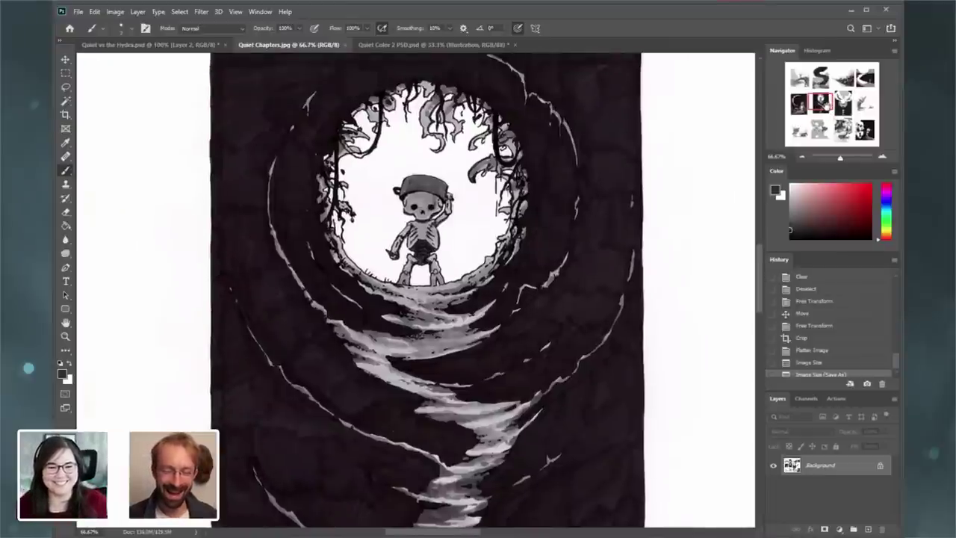
drag(828, 100, 846, 104)
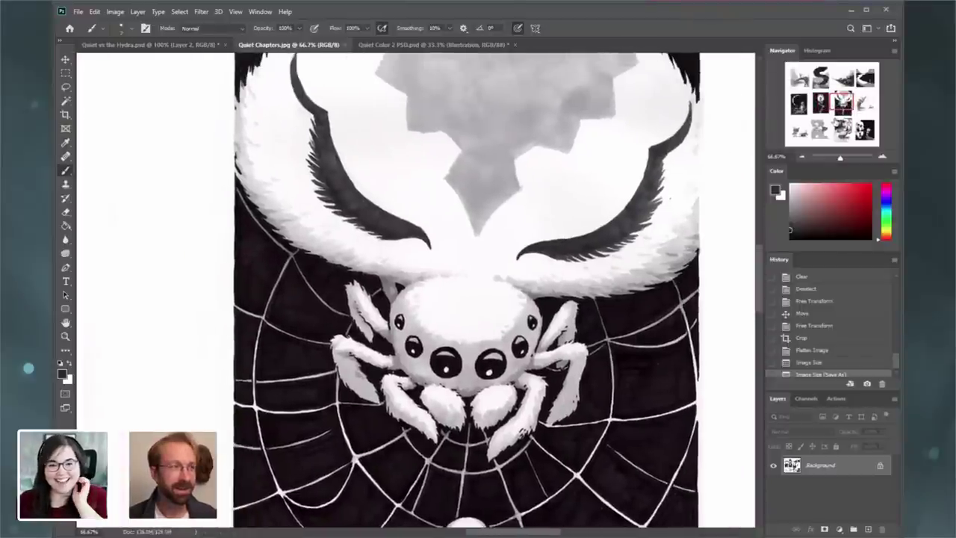
click(802, 158)
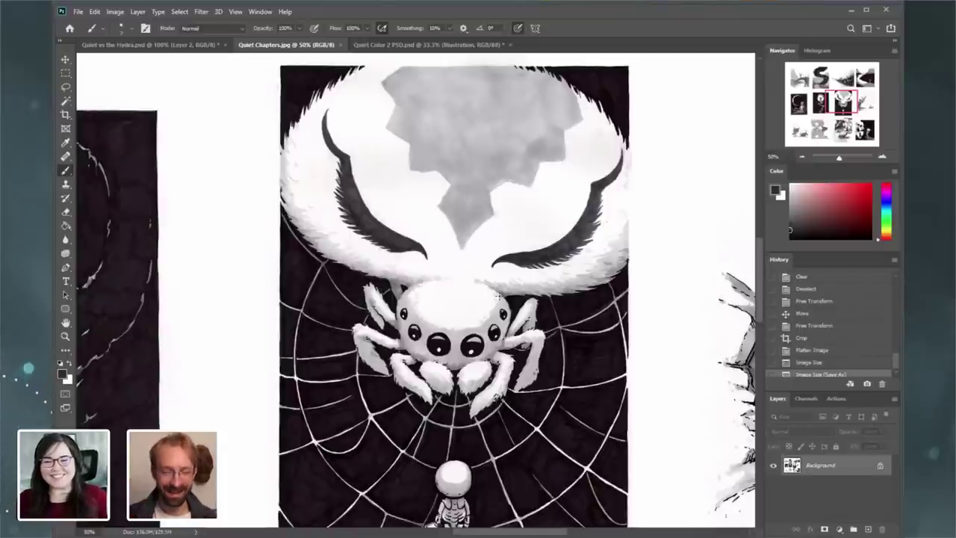
scroll(499, 297, up, 2)
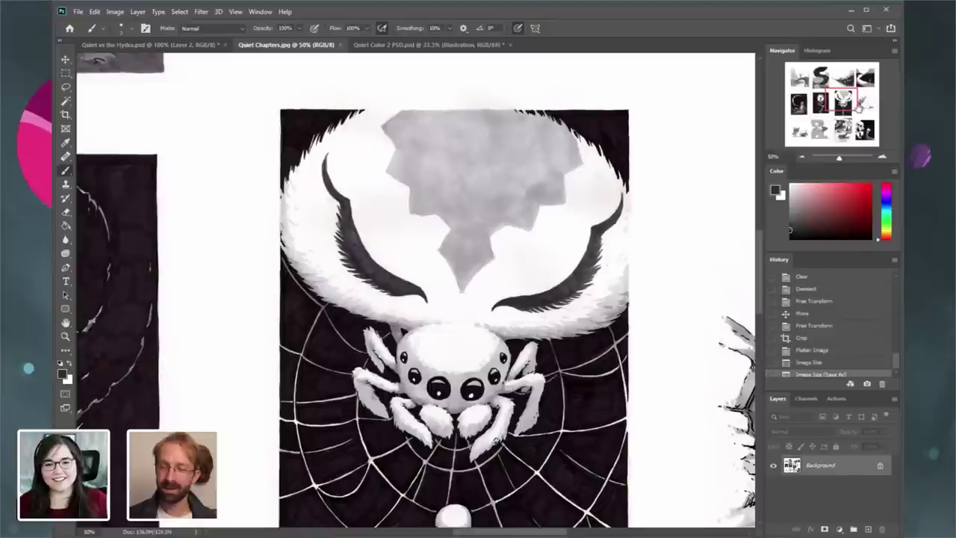
drag(497, 442, 377, 420)
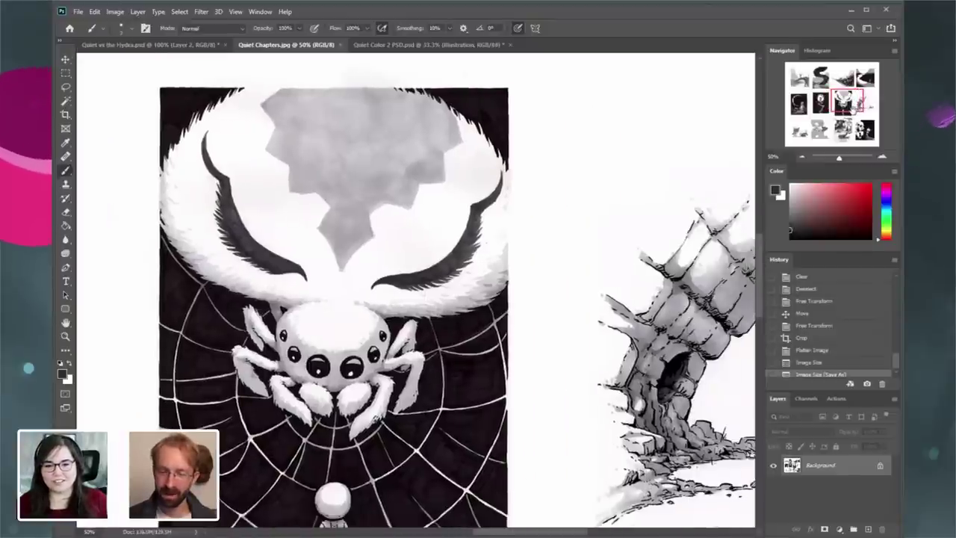
- Examine the illustration of the skeleton hiding under tree roots beneath the horned warrior, both close up and more broadly
drag(851, 109, 841, 136)
click(883, 157)
key(ctrl+plus)
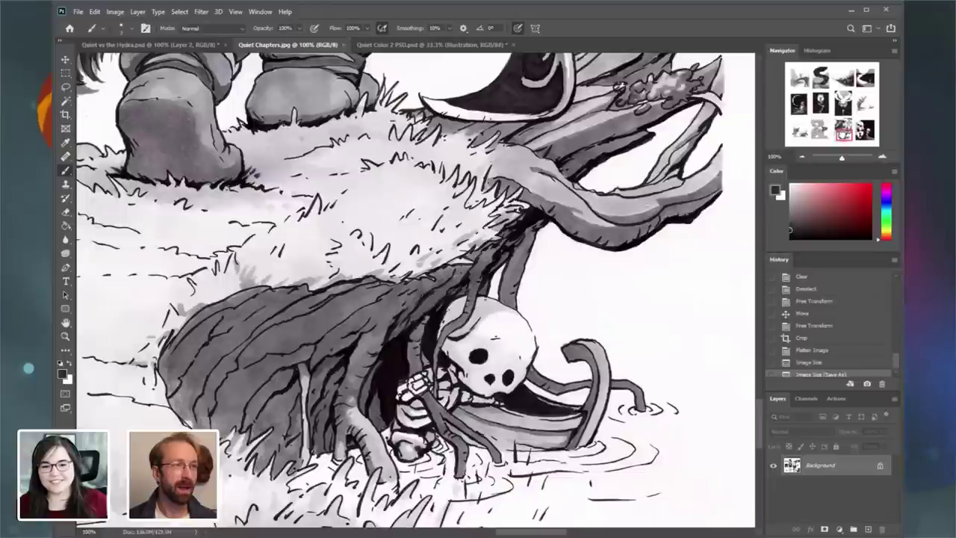
drag(844, 136, 841, 128)
drag(843, 130, 838, 125)
click(803, 157)
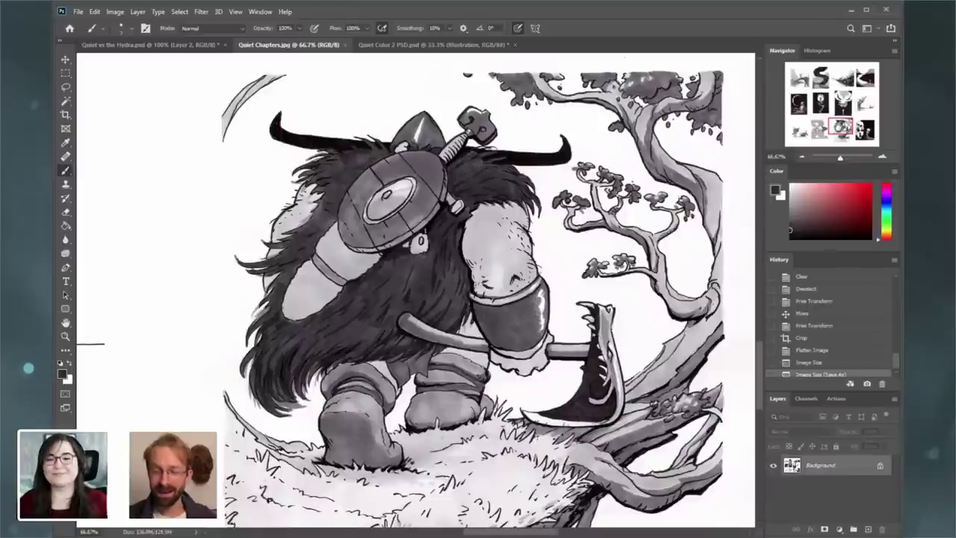
drag(838, 127, 837, 126)
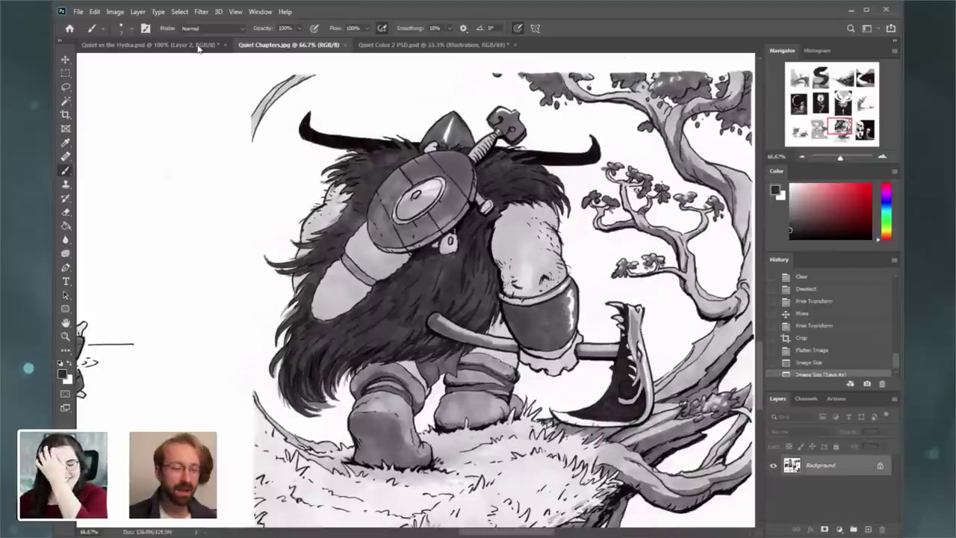
- Switch to Quiet Color 2 PSD.psd and examine the painted warrior, the small skeleton and the QUIET lettering
click(438, 46)
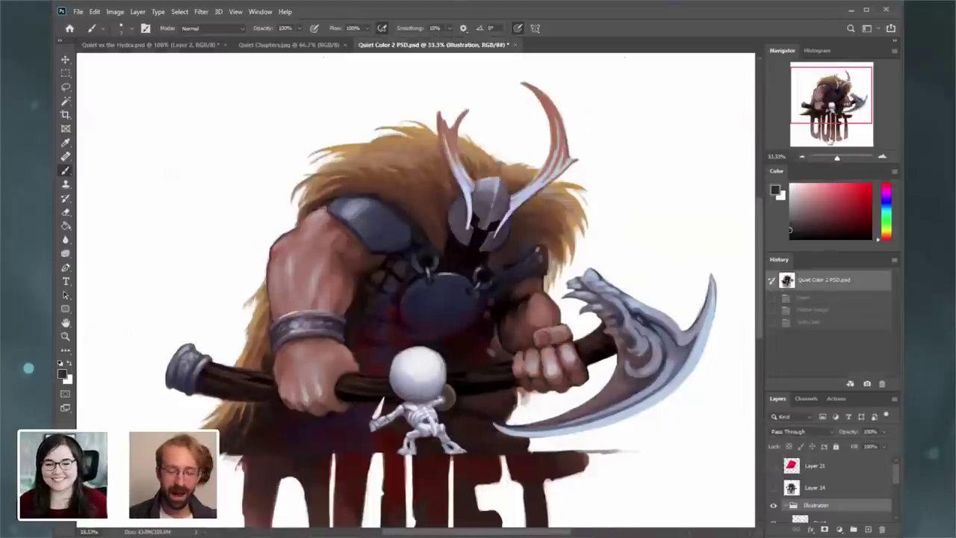
drag(831, 116, 826, 127)
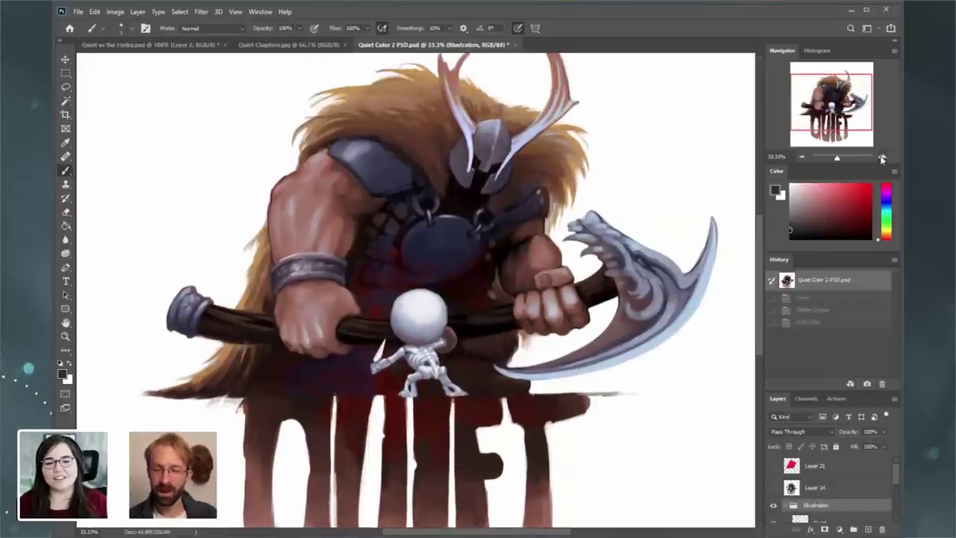
click(881, 159)
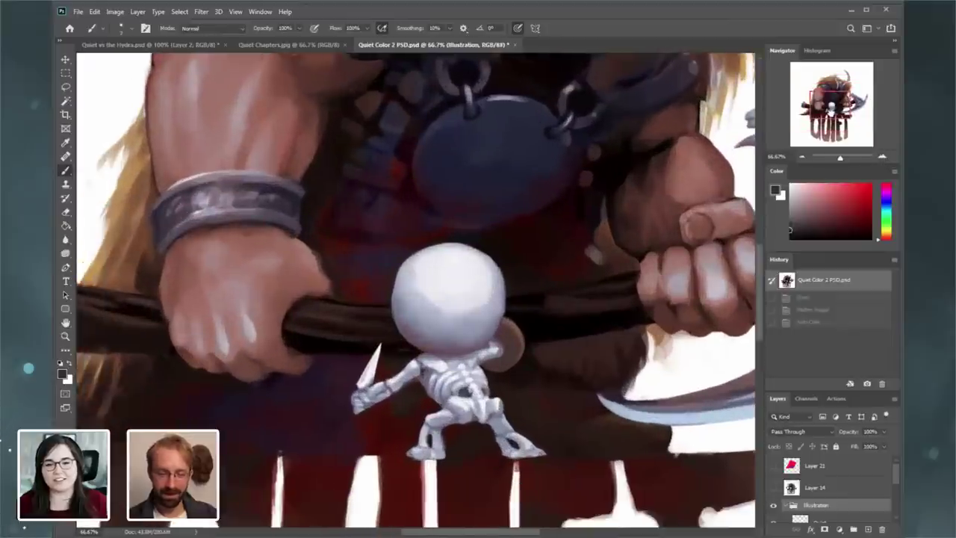
drag(831, 111, 830, 140)
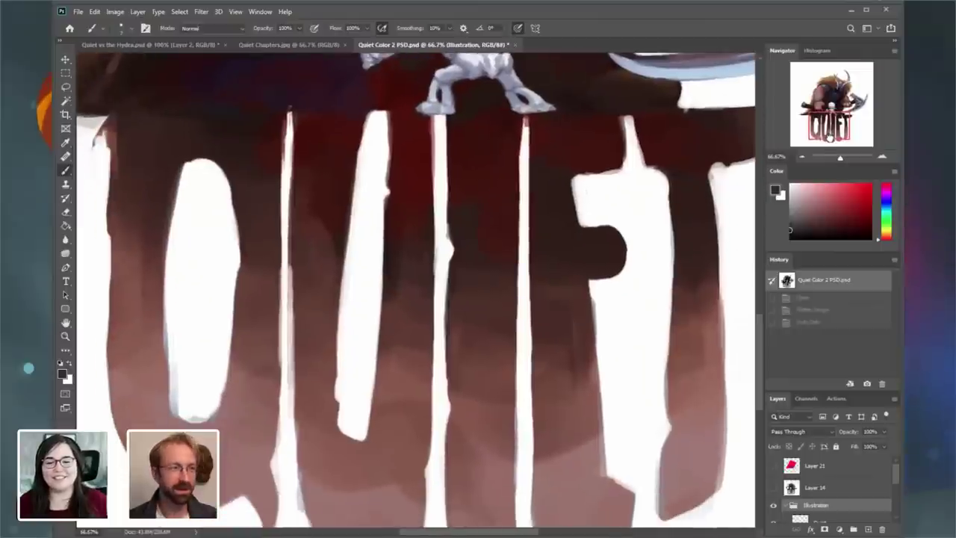
click(799, 159)
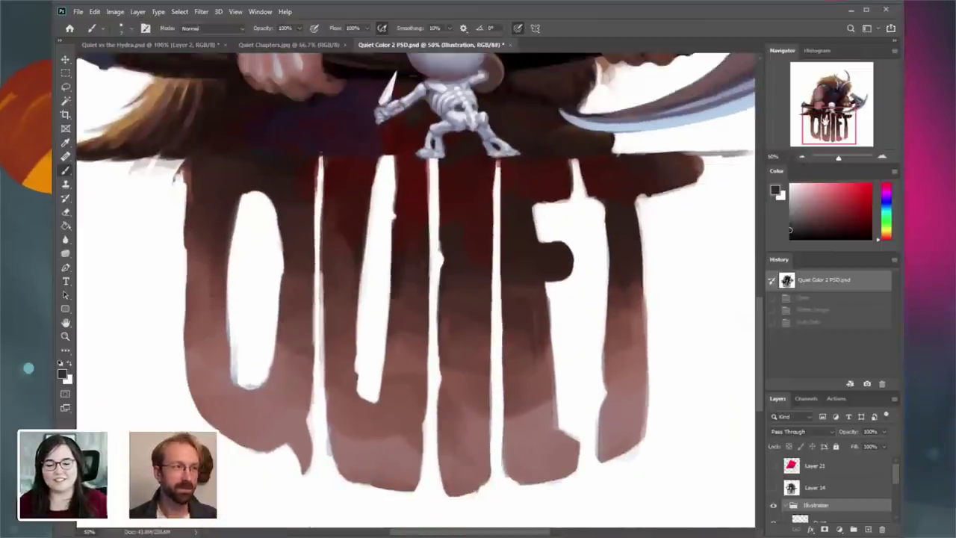
click(802, 158)
click(802, 157)
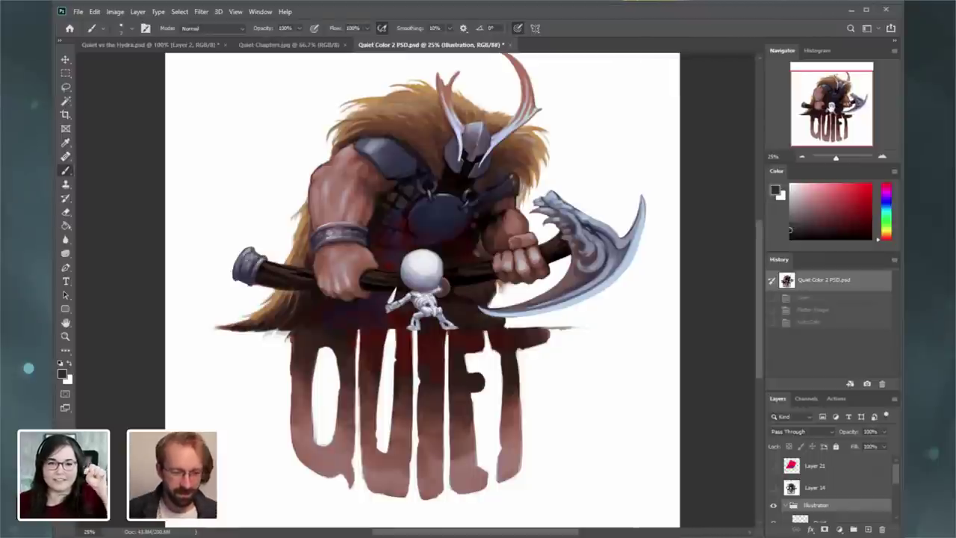
- Return to Quiet vs the Hydra.psd and brush over the lower jaw of the hydra head above the torch smoke
click(173, 46)
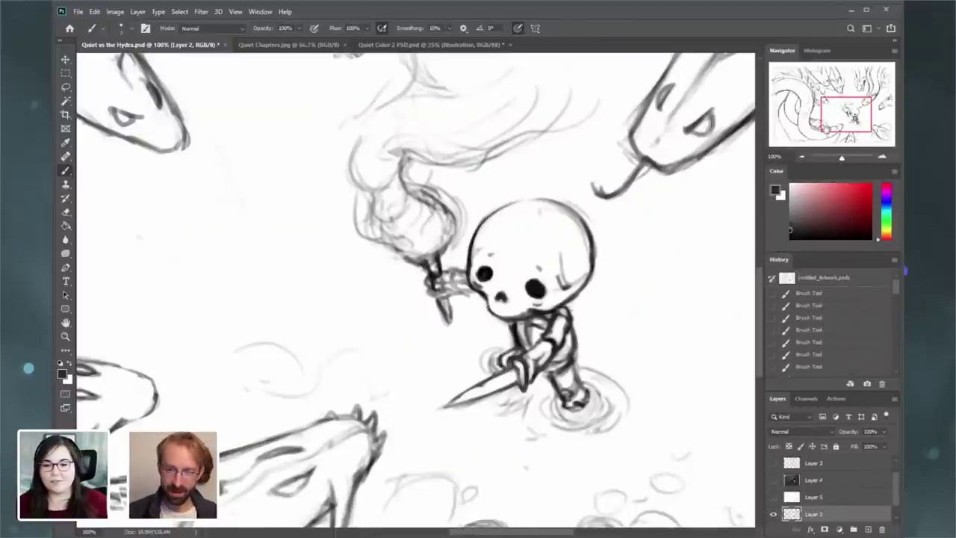
drag(827, 129, 825, 98)
click(803, 157)
click(802, 157)
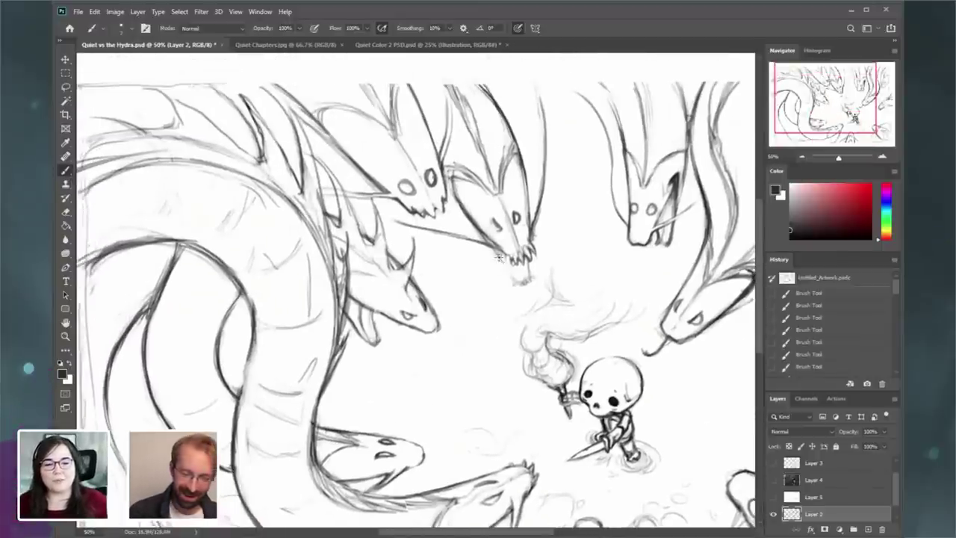
drag(499, 258, 516, 283)
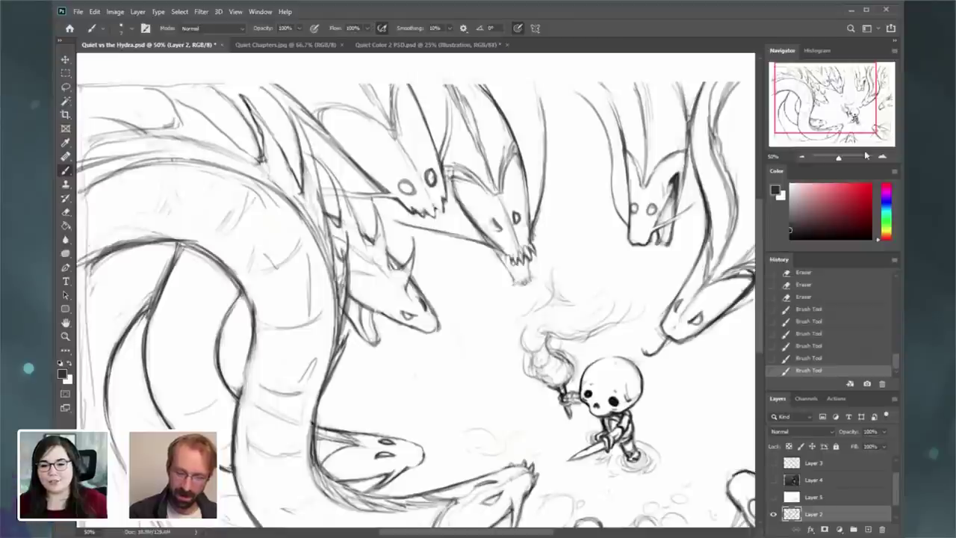
- Brush small teeth at the tip of the open lower jaw on the front-facing hydra head above the skeleton
click(883, 159)
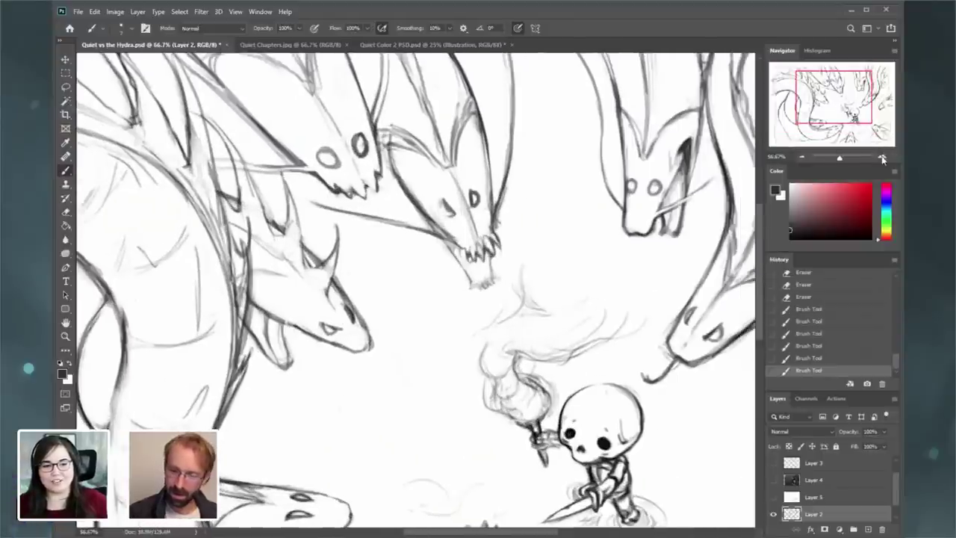
click(883, 158)
drag(847, 96, 850, 94)
drag(602, 300, 597, 299)
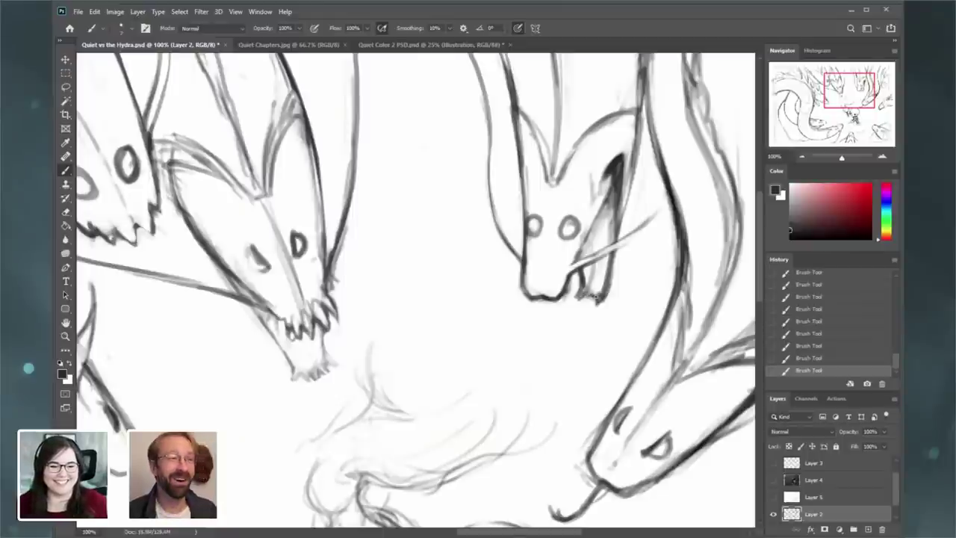
- Clean up the front-facing hydra head's lower jaw tip with the eraser, undoing the last eraser stroke
click(66, 213)
mouse_move(587, 292)
mouse_down()
mouse_move(579, 273)
mouse_move(587, 301)
mouse_up()
drag(594, 305, 590, 302)
drag(600, 307, 615, 279)
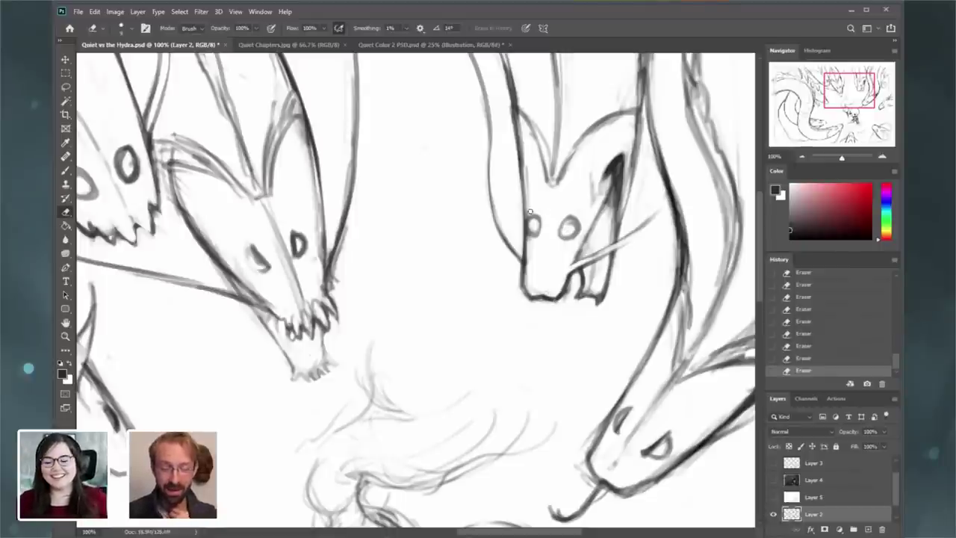
key(ctrl+z)
- Touch up the outlines of the front-facing hydra head's round eyes with the brush
click(66, 170)
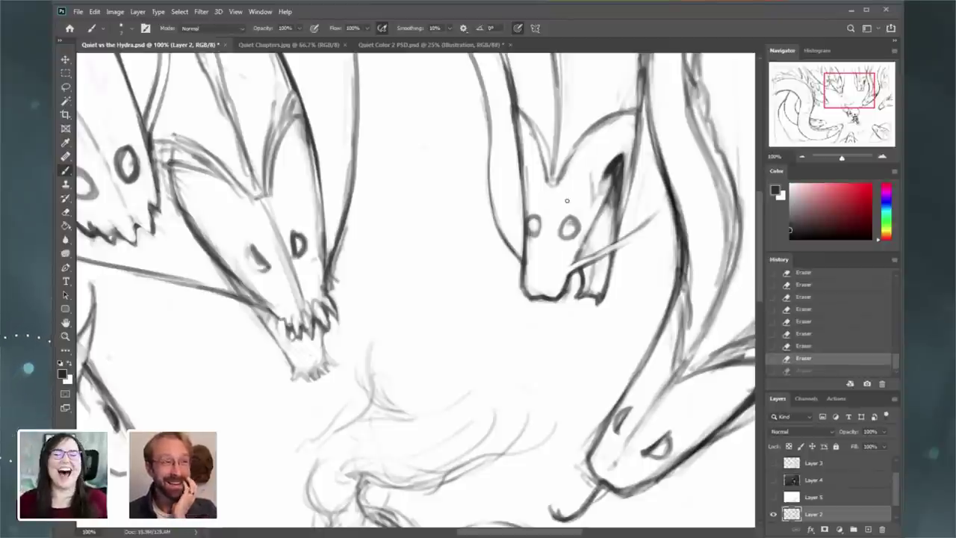
mouse_move(562, 232)
mouse_down()
mouse_move(564, 222)
mouse_move(565, 241)
mouse_move(539, 232)
mouse_up()
click(810, 360)
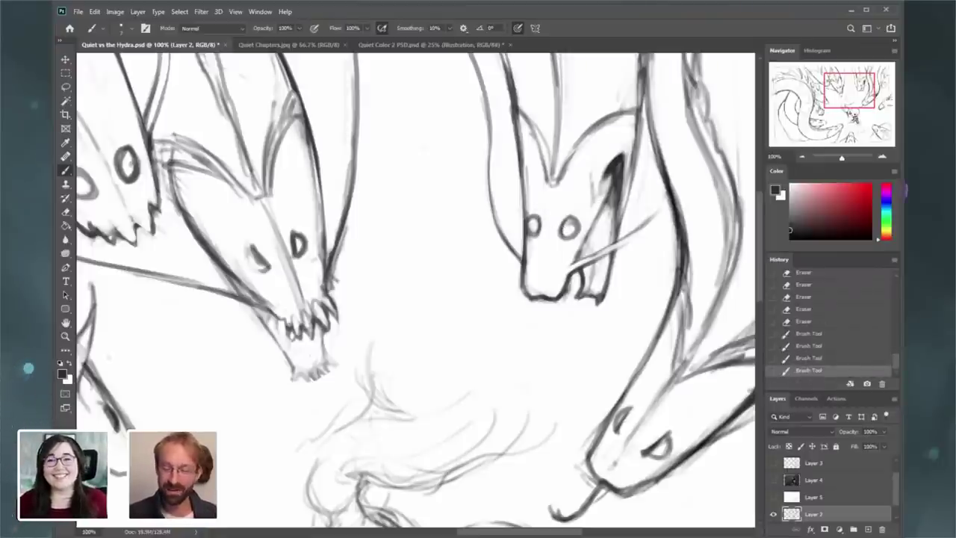
- Darken the eyes of the horned hydra head with the brush and refine their shapes with the eraser
drag(826, 99, 809, 106)
drag(309, 354, 332, 348)
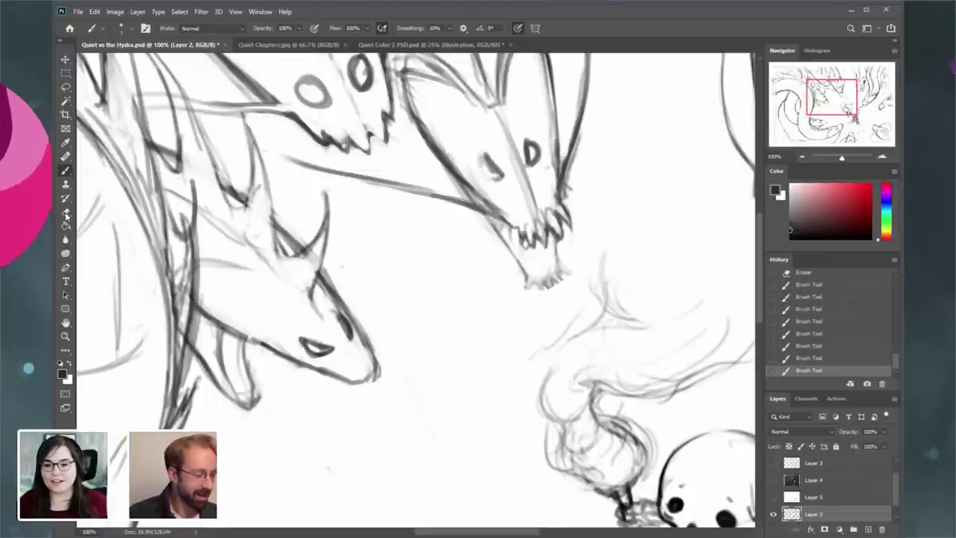
key(e)
drag(327, 345, 333, 342)
drag(315, 351, 346, 338)
drag(343, 331, 353, 336)
drag(348, 336, 351, 343)
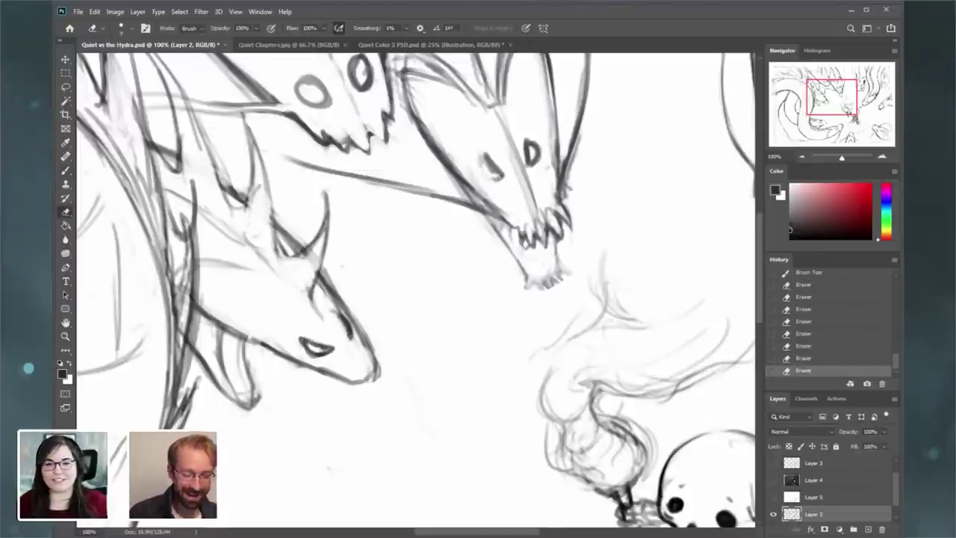
- Brush small fangs onto the horned hydra head's lower jaw and snout, and trim the snout outline with the eraser
drag(829, 101, 823, 105)
click(65, 170)
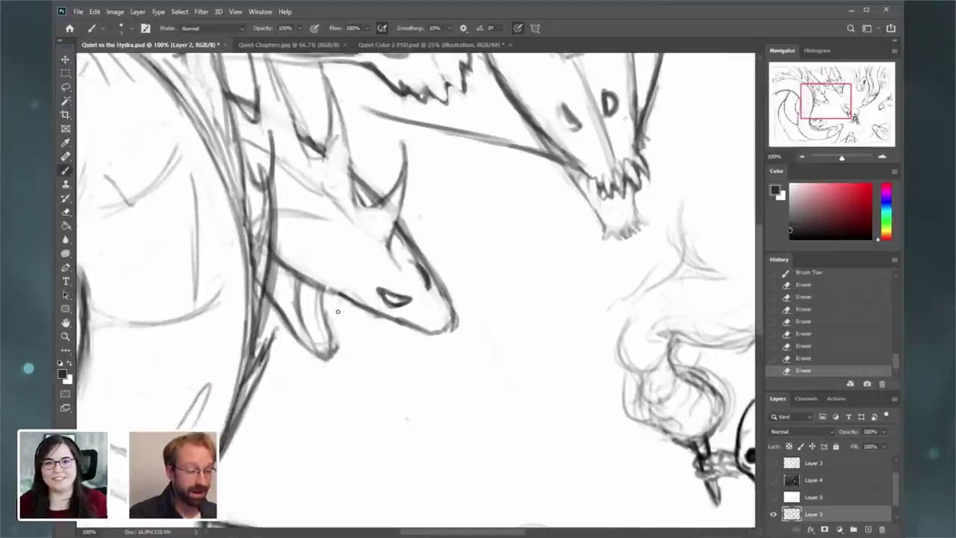
mouse_move(323, 365)
mouse_down()
mouse_move(337, 346)
mouse_move(364, 331)
mouse_move(336, 362)
mouse_up()
key(ctrl+z)
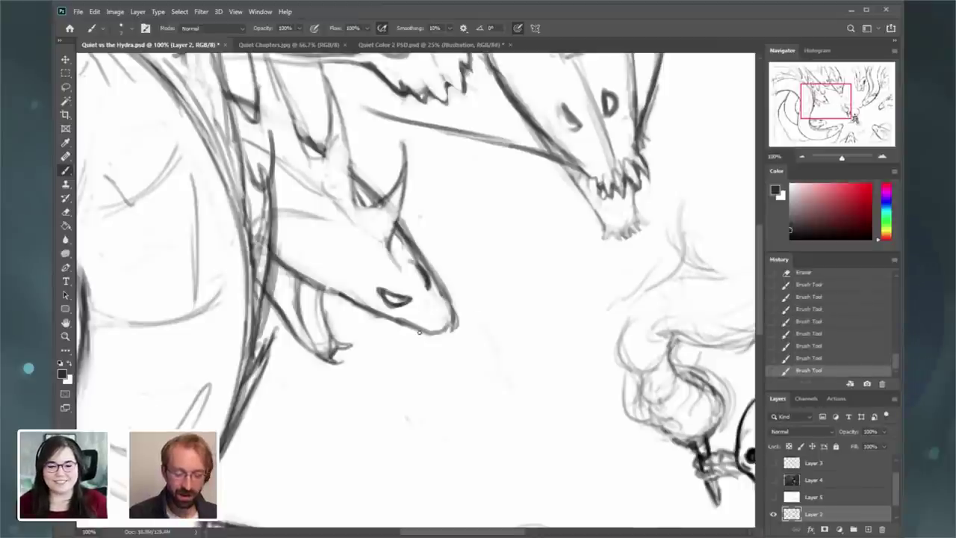
drag(419, 332, 426, 339)
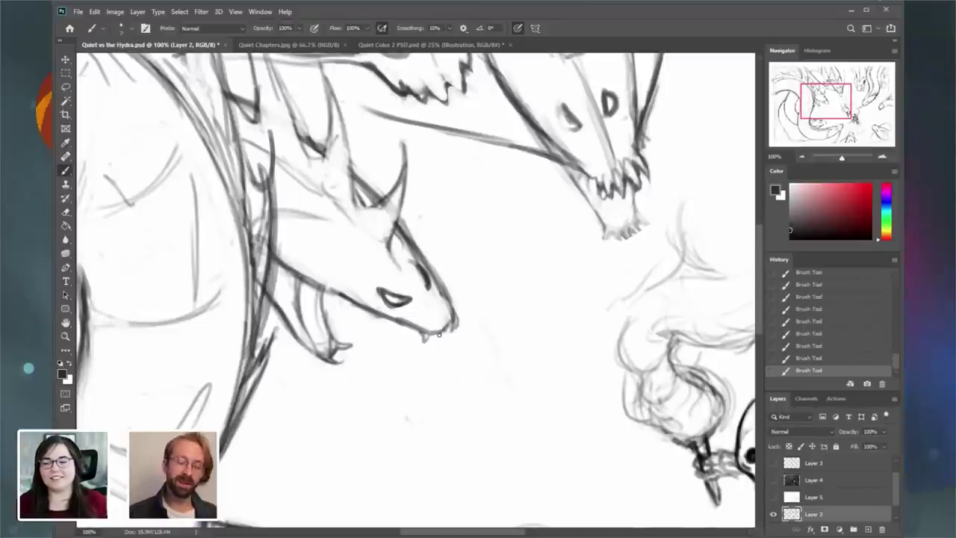
key(e)
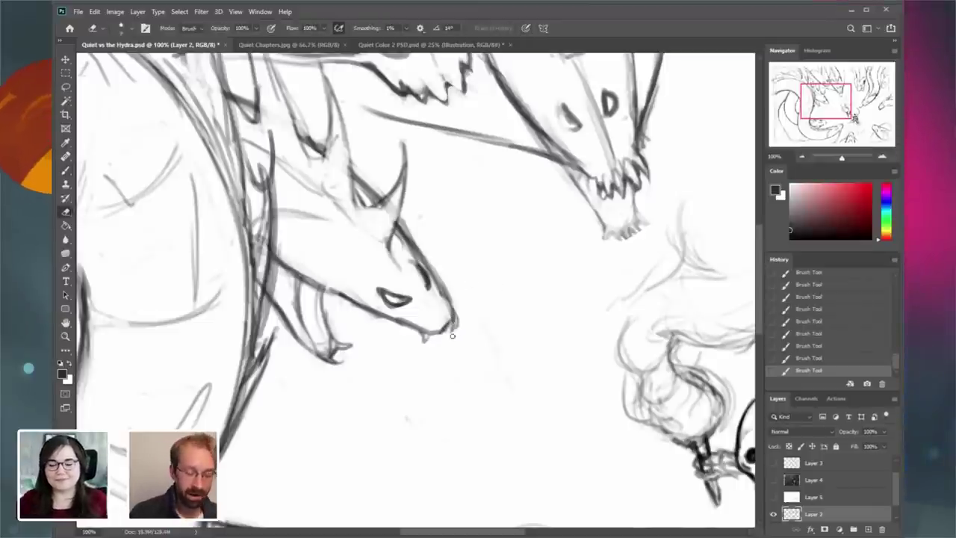
mouse_move(461, 307)
mouse_down()
mouse_move(457, 327)
mouse_move(433, 259)
mouse_up()
- Erase the loose sketch lines inside and around the skeleton's torch flame with a larger eraser
key(bracketright)
key(bracketright)
key(bracketright)
drag(833, 106, 849, 117)
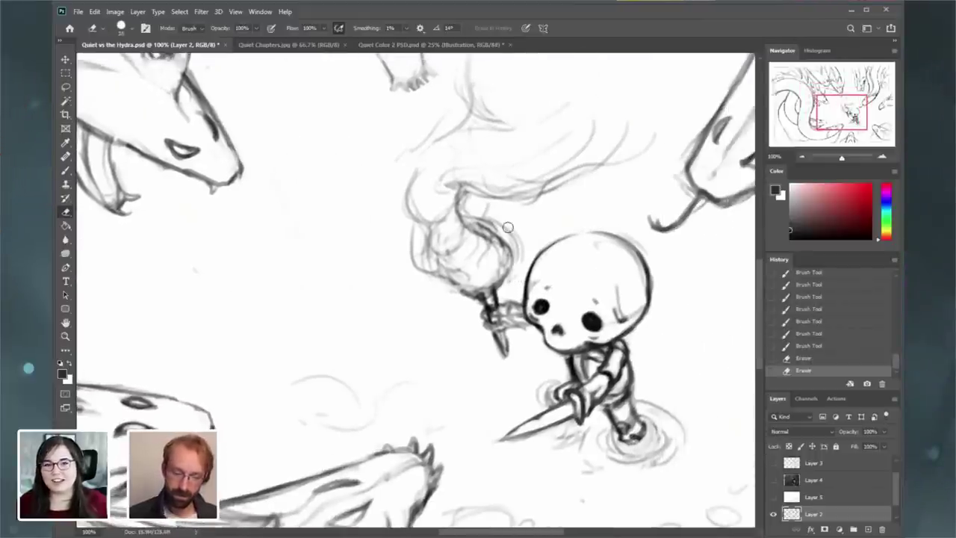
mouse_move(508, 227)
mouse_down()
mouse_move(482, 218)
mouse_move(469, 196)
mouse_move(464, 261)
mouse_move(446, 263)
mouse_move(452, 259)
mouse_move(425, 204)
mouse_move(449, 218)
mouse_move(486, 166)
mouse_move(491, 184)
mouse_move(565, 145)
mouse_up()
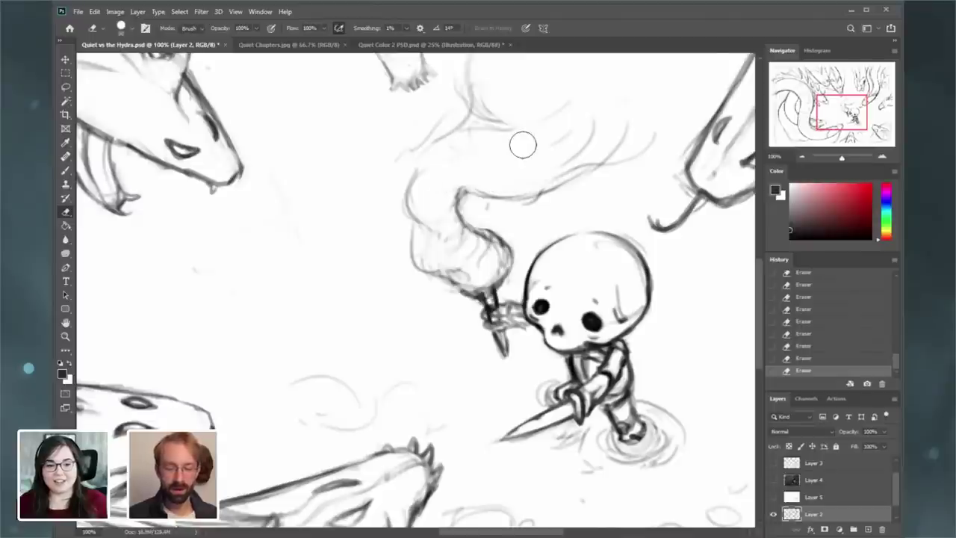
mouse_move(421, 209)
mouse_down()
mouse_move(455, 238)
mouse_move(453, 189)
mouse_move(449, 222)
mouse_move(463, 246)
mouse_move(453, 216)
mouse_move(493, 254)
mouse_move(478, 251)
mouse_move(484, 264)
mouse_move(456, 223)
mouse_move(461, 185)
mouse_move(484, 253)
mouse_move(479, 220)
mouse_move(498, 203)
mouse_move(480, 200)
mouse_move(535, 200)
mouse_up()
- Brush a clean neck and trailing lower edge onto the torch flame, undoing one stray stroke
key(b)
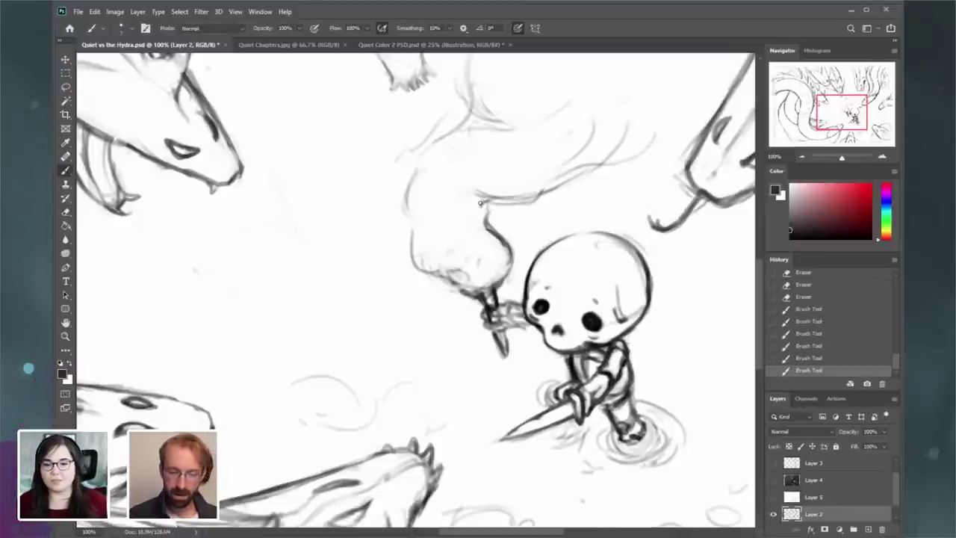
drag(475, 210, 532, 200)
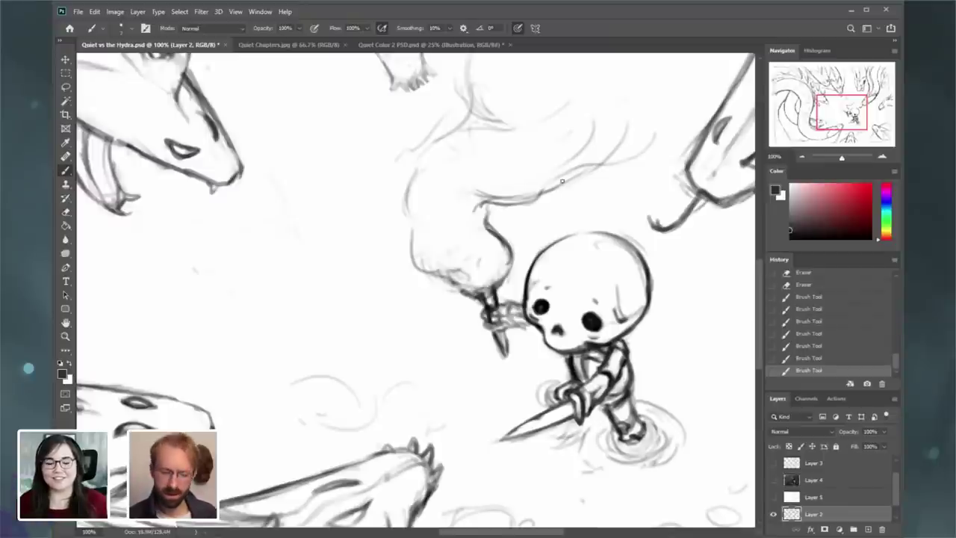
mouse_move(505, 203)
mouse_down()
mouse_move(566, 182)
mouse_move(499, 314)
mouse_move(525, 313)
mouse_move(583, 250)
mouse_up()
key(ctrl+z)
drag(445, 306, 553, 304)
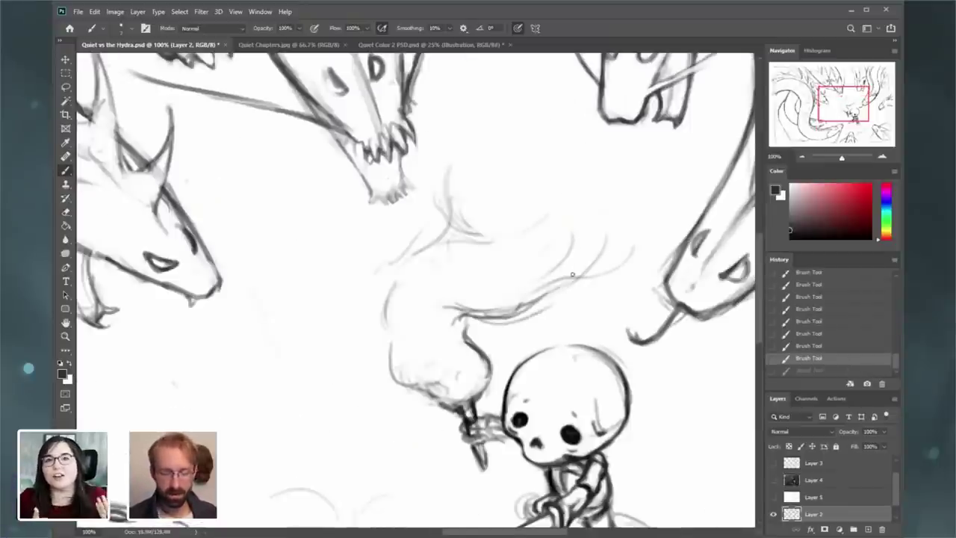
drag(481, 306, 548, 297)
- Brush curling wisps above the torch flame and redraw its outer curve, undoing the first attempt at the curve
mouse_move(439, 235)
mouse_down()
mouse_move(463, 287)
mouse_move(453, 252)
mouse_up()
drag(449, 217, 486, 282)
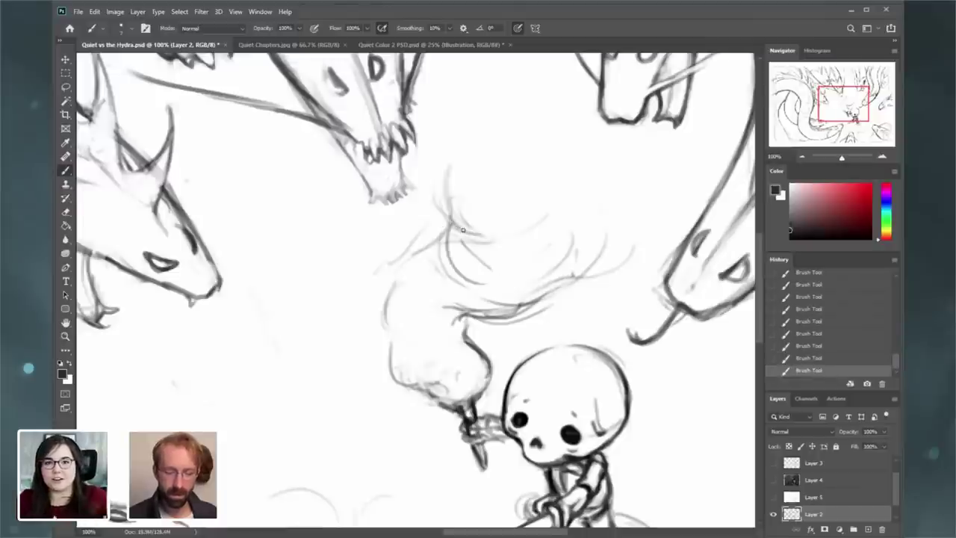
mouse_move(460, 138)
mouse_down()
mouse_move(449, 214)
mouse_move(489, 236)
mouse_up()
drag(413, 260, 382, 328)
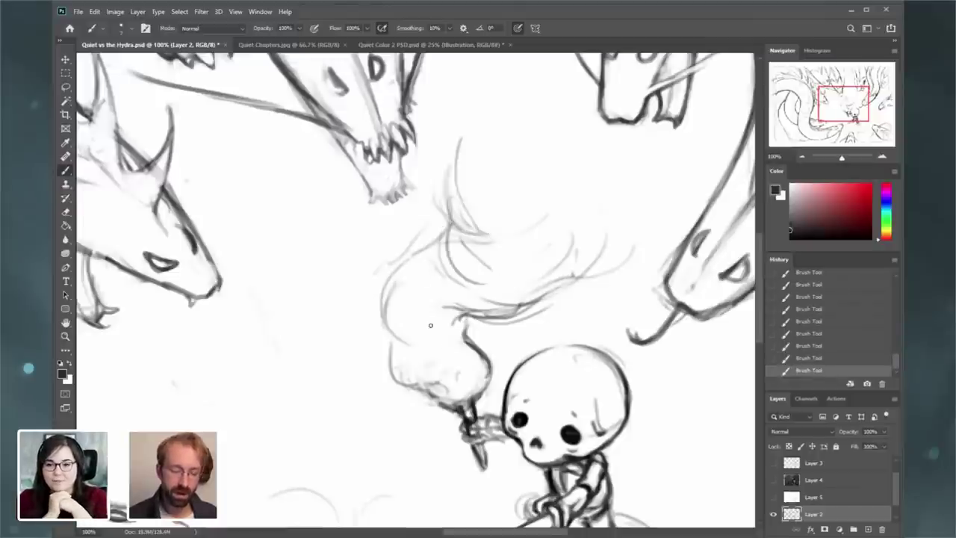
key(ctrl+z)
mouse_move(405, 267)
mouse_down()
mouse_move(383, 322)
mouse_move(401, 344)
mouse_move(387, 320)
mouse_move(430, 358)
mouse_move(453, 344)
mouse_up()
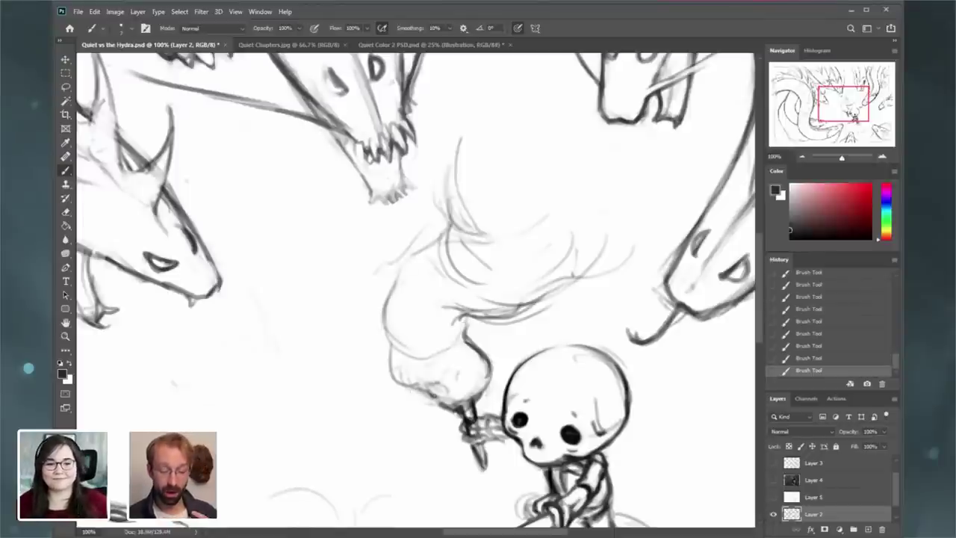
- Brush inner fold lines into the torch flame and erase the stray marks around its outline
mouse_move(445, 397)
mouse_down()
mouse_move(482, 384)
mouse_move(475, 378)
mouse_up()
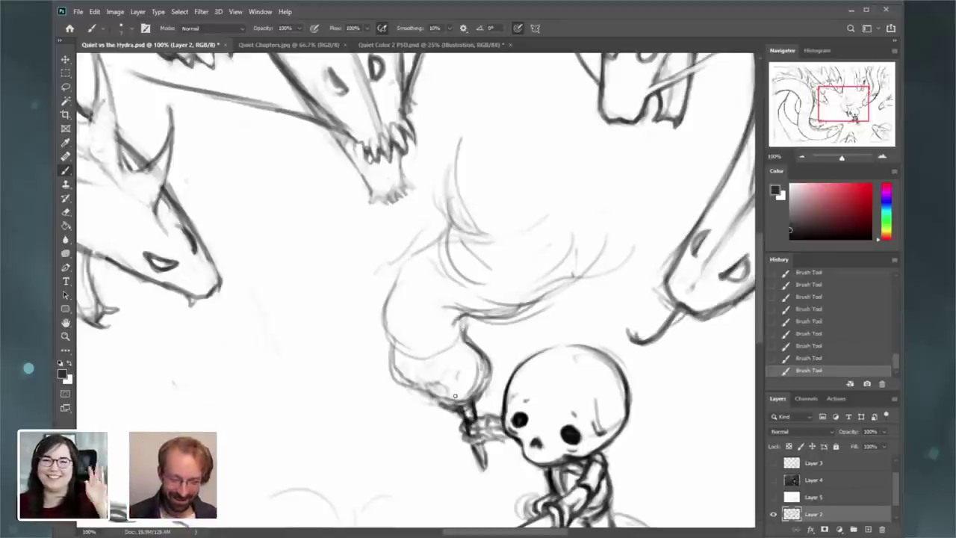
drag(440, 390, 481, 378)
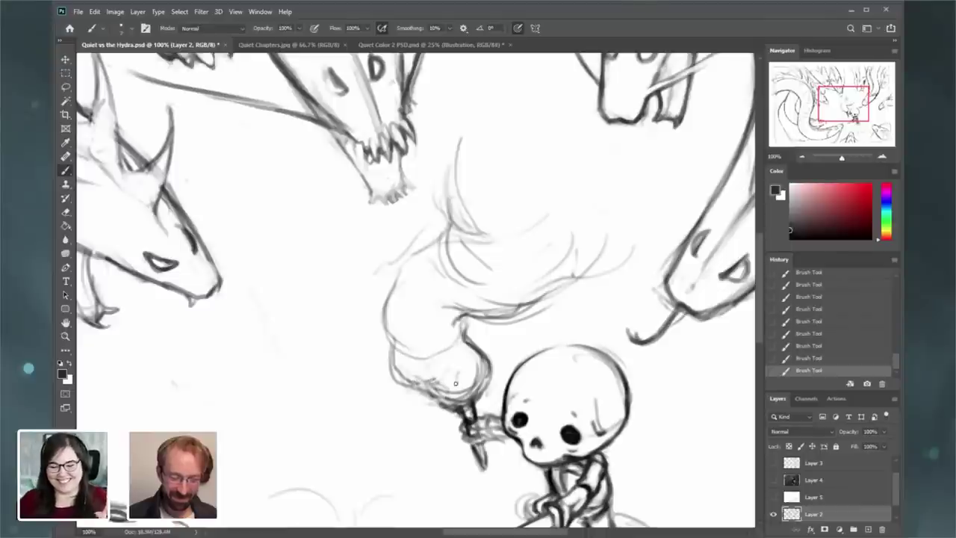
mouse_move(390, 298)
mouse_down()
mouse_move(407, 269)
mouse_move(416, 316)
mouse_move(471, 319)
mouse_move(412, 342)
mouse_move(479, 311)
mouse_move(445, 334)
mouse_move(473, 308)
mouse_up()
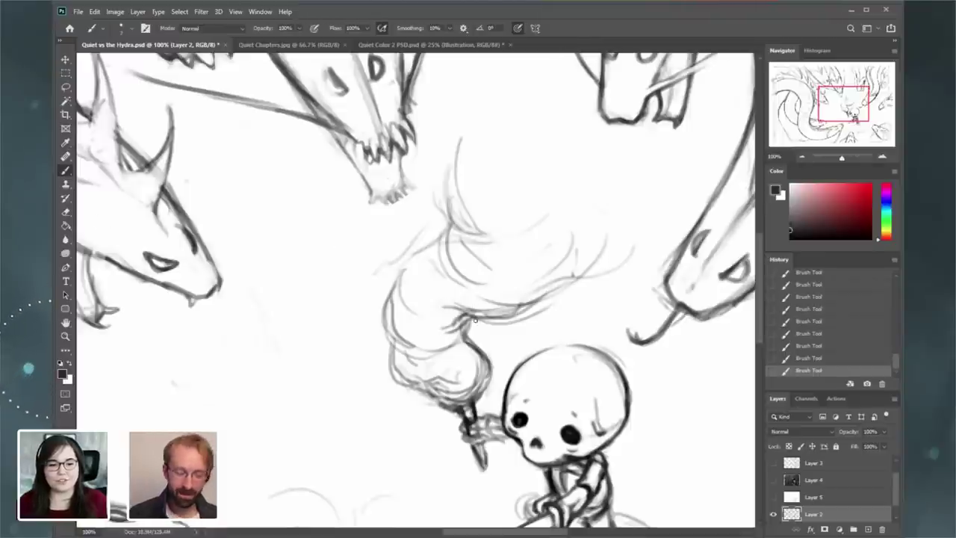
click(67, 214)
mouse_move(515, 314)
mouse_down()
mouse_move(480, 301)
mouse_move(515, 311)
mouse_move(449, 297)
mouse_move(436, 308)
mouse_move(385, 264)
mouse_move(408, 238)
mouse_up()
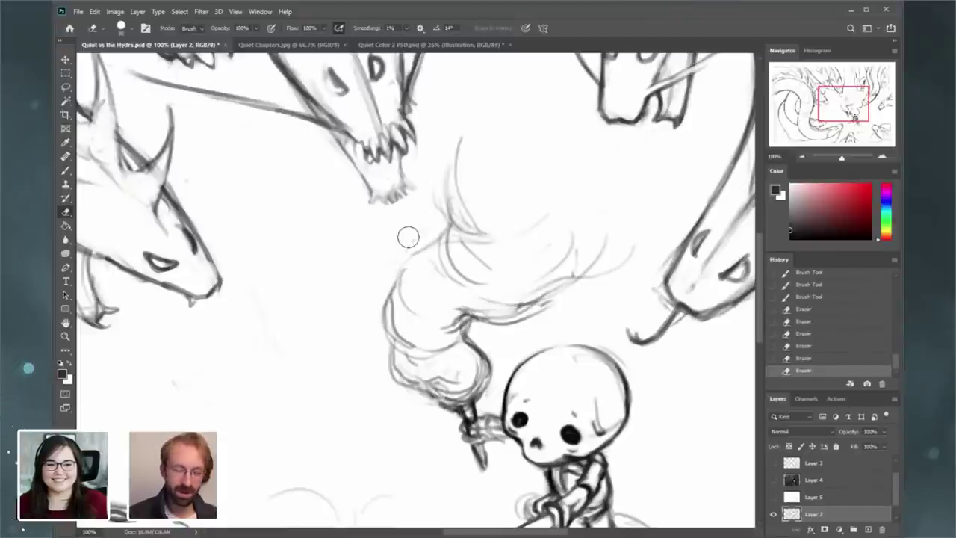
click(69, 171)
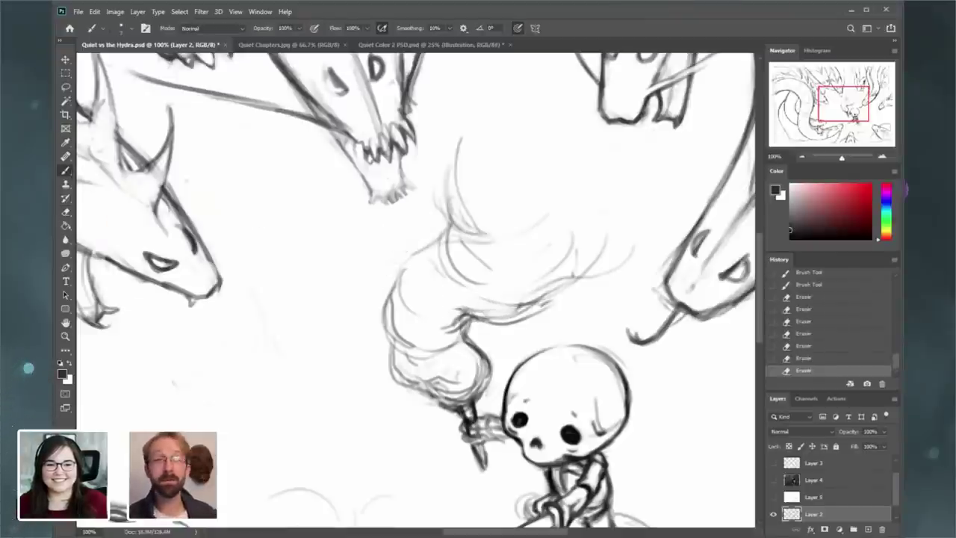
- Erase the loose swirls and bubble circles in the water around the skeleton and the lower hydra heads
drag(843, 101, 841, 124)
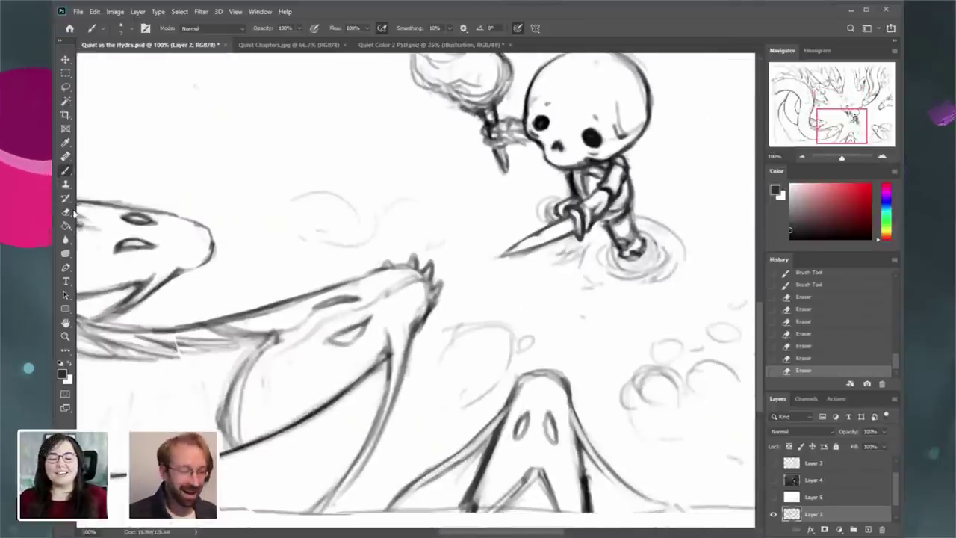
click(68, 212)
mouse_move(550, 335)
mouse_down()
mouse_move(524, 332)
mouse_move(441, 411)
mouse_move(503, 347)
mouse_move(456, 337)
mouse_up()
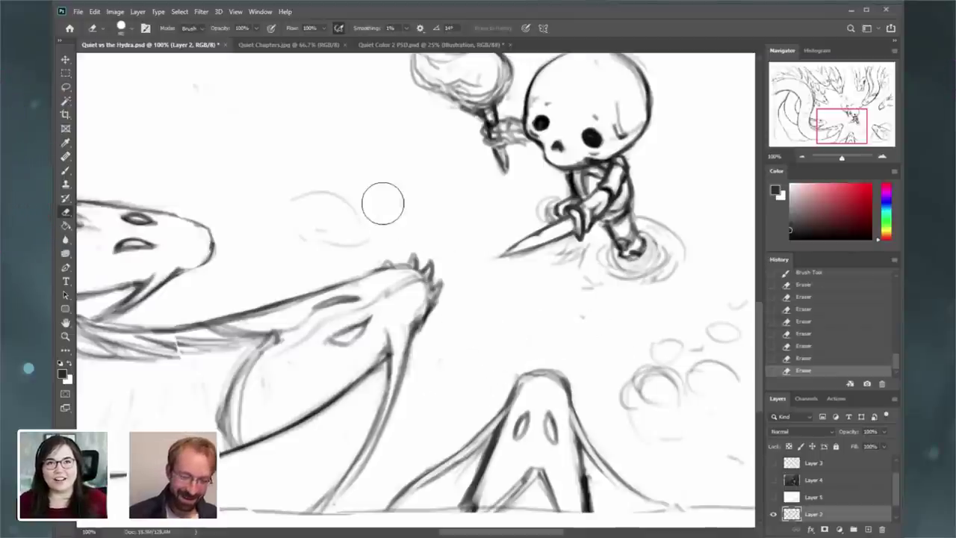
drag(316, 217, 369, 185)
drag(849, 119, 859, 121)
mouse_move(510, 355)
mouse_down()
mouse_move(572, 309)
mouse_move(566, 426)
mouse_move(631, 358)
mouse_up()
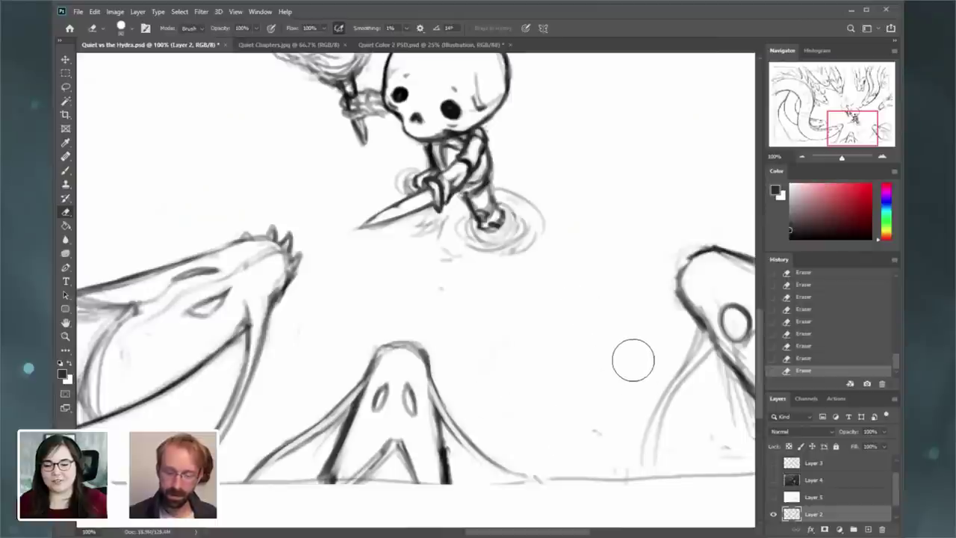
- Thin the heavy side lines of the small front-facing hydra head below the skeleton with the eraser, and redraw one side with the brush
click(71, 174)
click(70, 214)
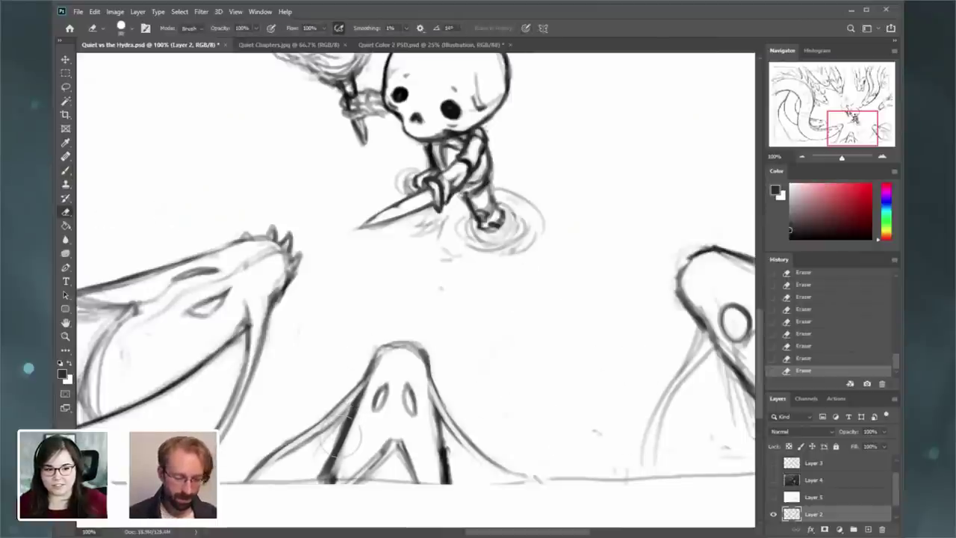
mouse_move(340, 436)
mouse_down()
mouse_move(323, 445)
mouse_move(351, 411)
mouse_move(328, 456)
mouse_move(334, 441)
mouse_up()
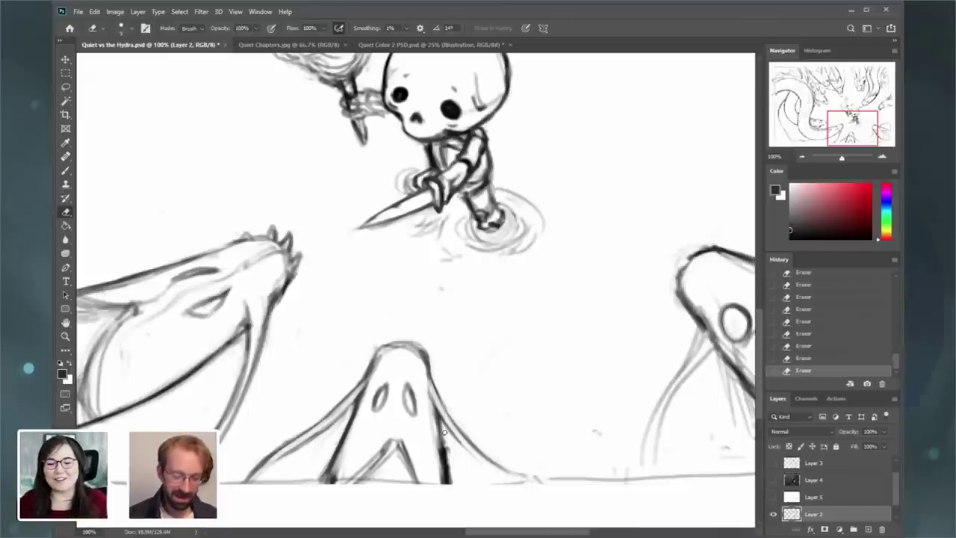
mouse_move(449, 464)
mouse_down()
mouse_move(445, 441)
mouse_move(452, 482)
mouse_move(446, 435)
mouse_move(433, 476)
mouse_move(430, 410)
mouse_up()
key(bracketleft)
key(bracketleft)
key(bracketleft)
key(bracketleft)
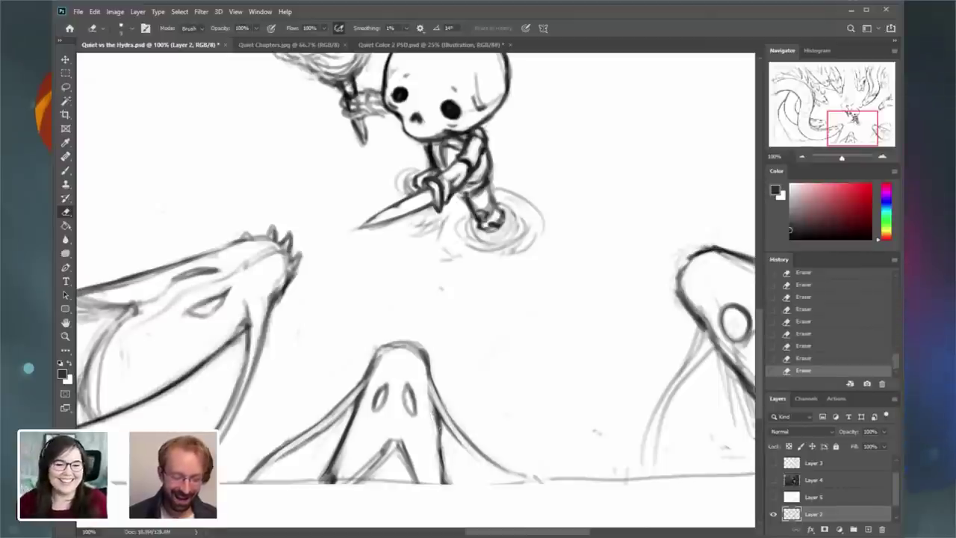
key(b)
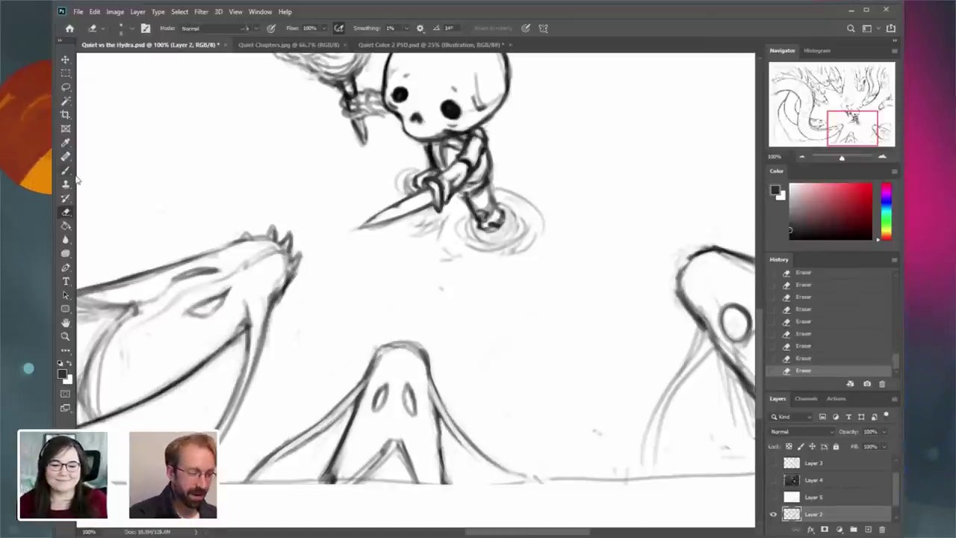
drag(440, 421, 444, 461)
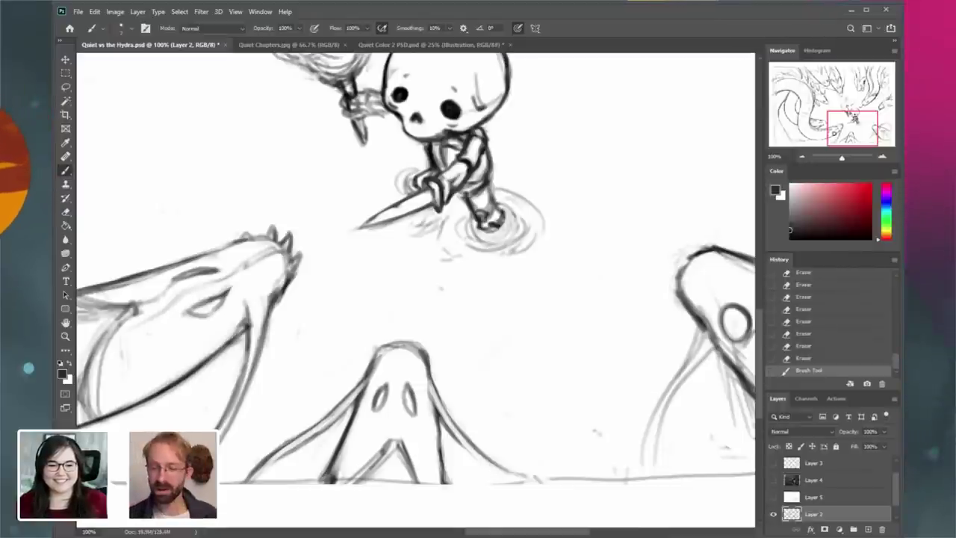
- Sharpen the small spikes on the snout of the large lower hydra head with the brush
mouse_move(175, 383)
mouse_down()
mouse_move(290, 373)
mouse_move(249, 388)
mouse_move(266, 398)
mouse_up()
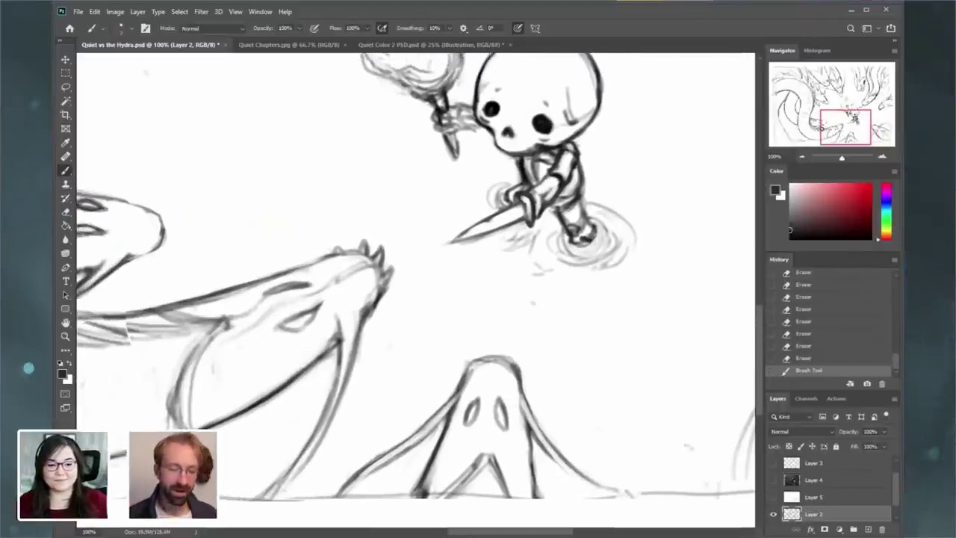
drag(393, 265, 388, 284)
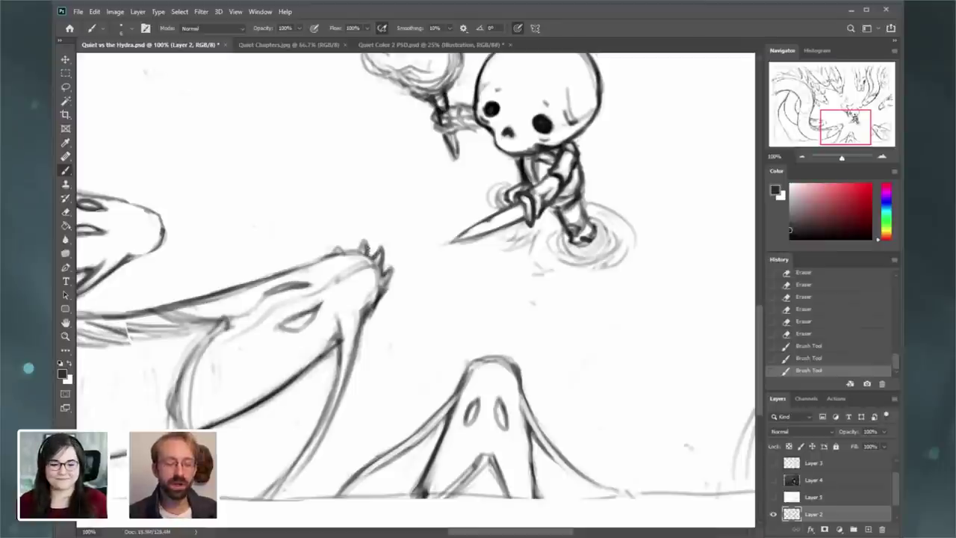
drag(360, 252, 334, 254)
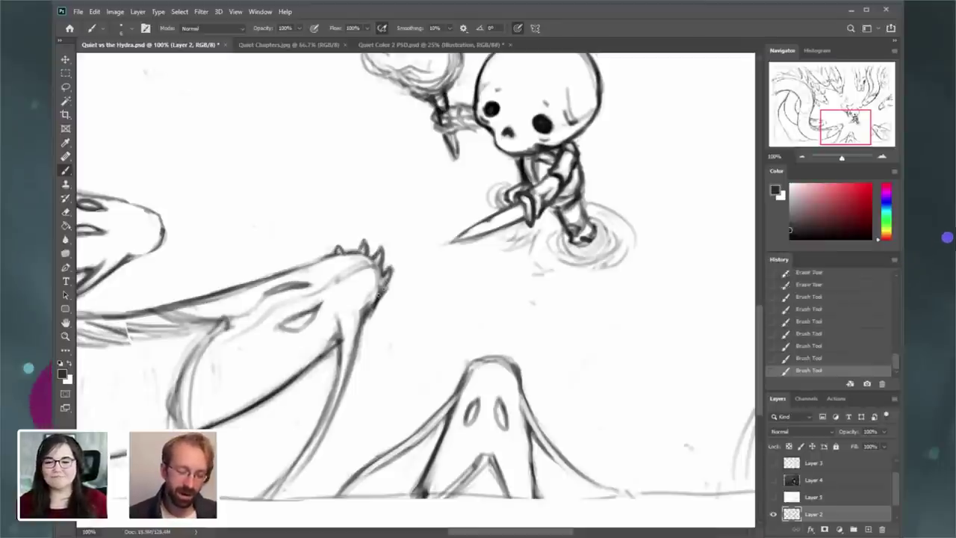
drag(377, 286, 382, 304)
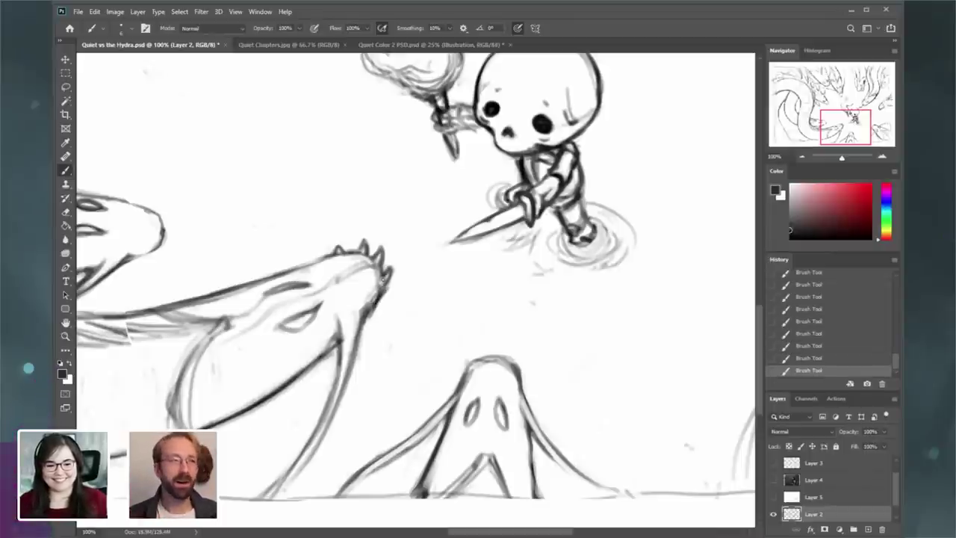
- Erase the rough stray lines along the inner outline of the large coiled hydra neck
drag(224, 269, 549, 304)
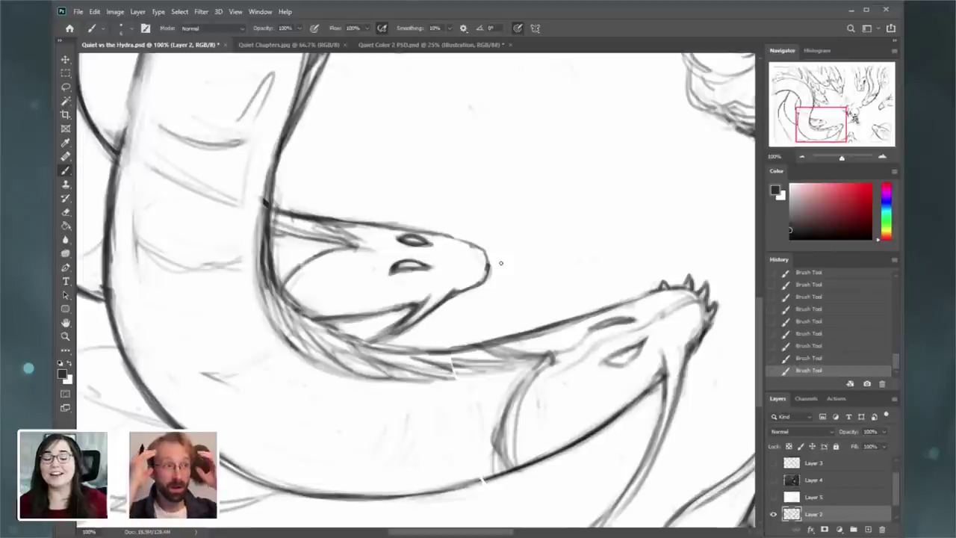
mouse_move(478, 261)
mouse_down()
mouse_move(570, 324)
mouse_move(544, 301)
mouse_up()
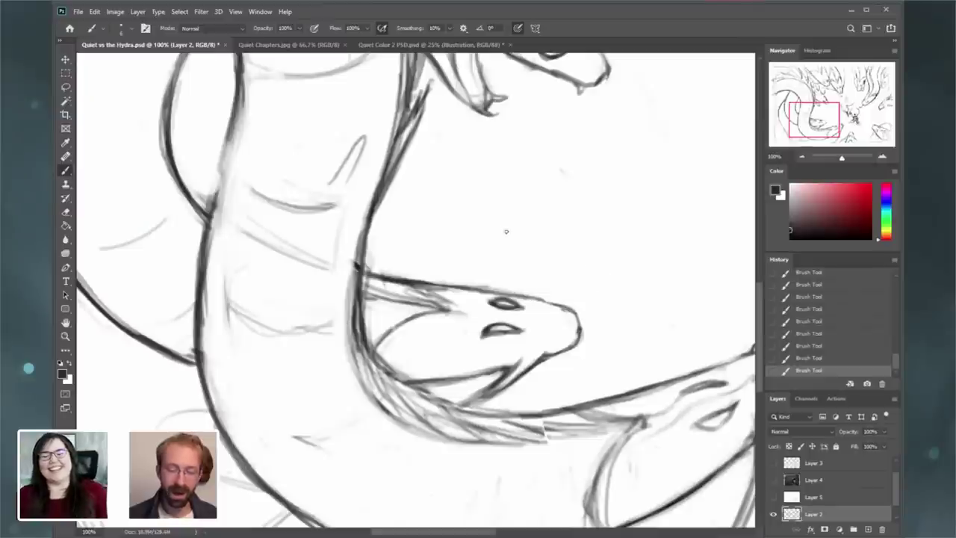
drag(809, 124, 792, 108)
click(67, 213)
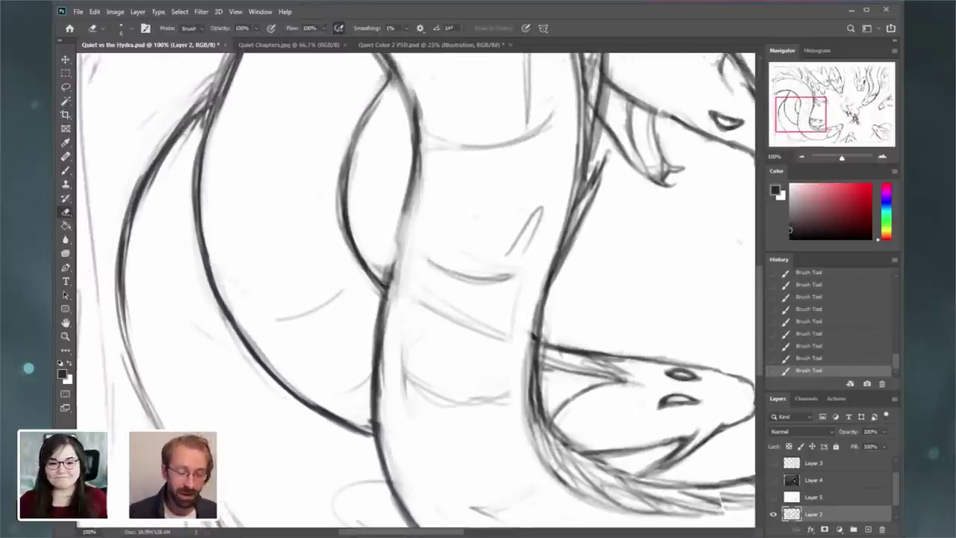
drag(379, 270, 382, 266)
drag(382, 268, 407, 167)
drag(792, 105, 791, 92)
drag(418, 239, 438, 291)
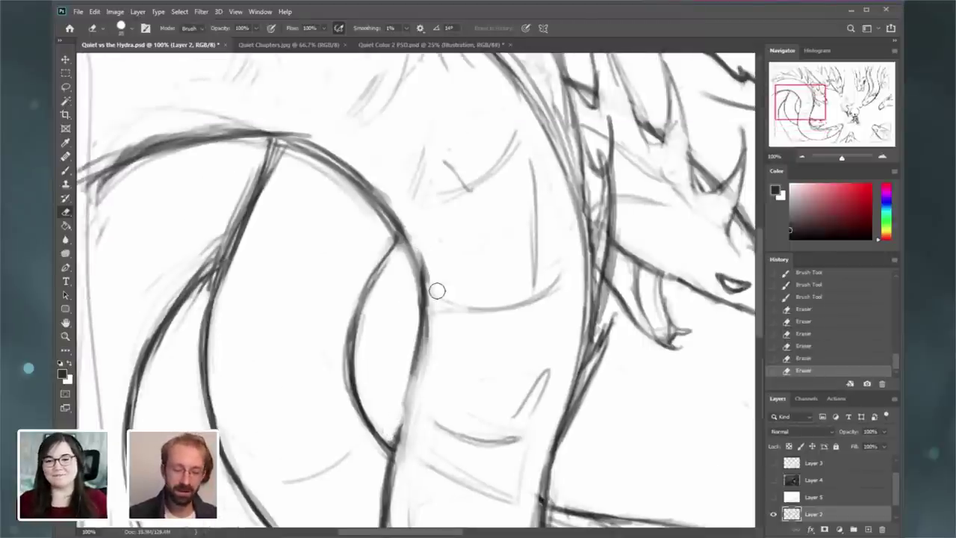
- Erase the leftover border lines along the drawing's edge beside the biting hydra head
click(800, 158)
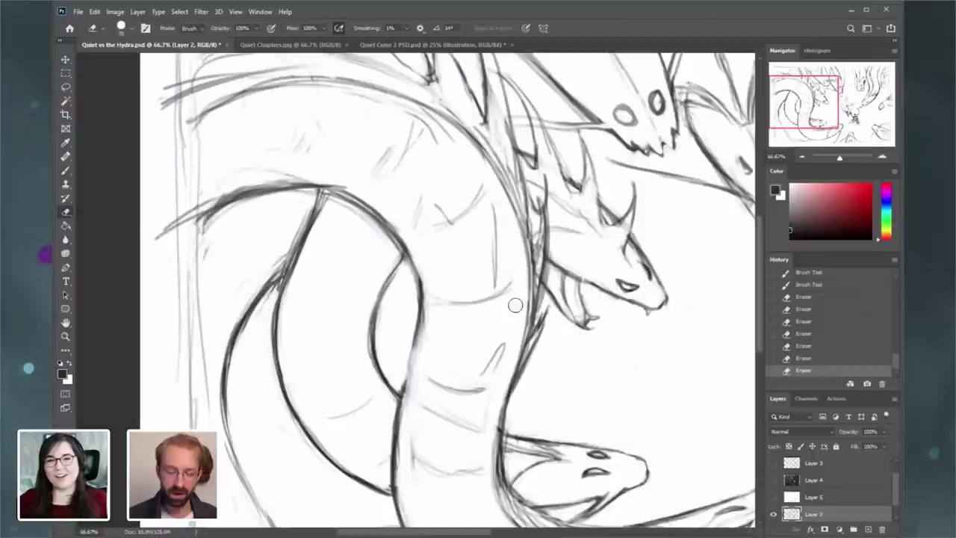
mouse_move(849, 115)
mouse_down()
mouse_move(857, 88)
mouse_move(858, 103)
mouse_up()
mouse_move(731, 320)
mouse_down()
mouse_move(737, 465)
mouse_move(731, 319)
mouse_move(724, 482)
mouse_up()
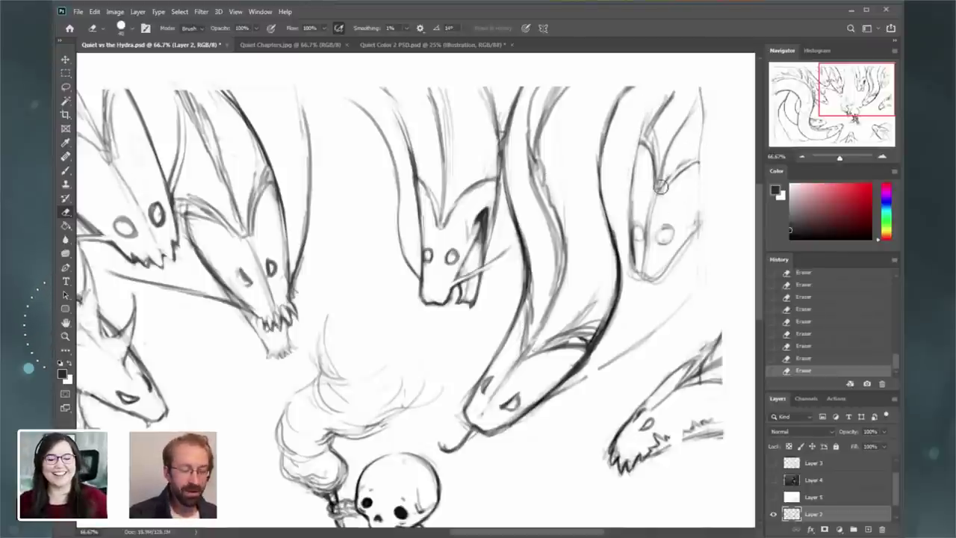
- Erase the round outer eye of the faint hydra head near the drawing's upper edge corner and brush in a narrower one
drag(652, 222, 641, 237)
click(65, 170)
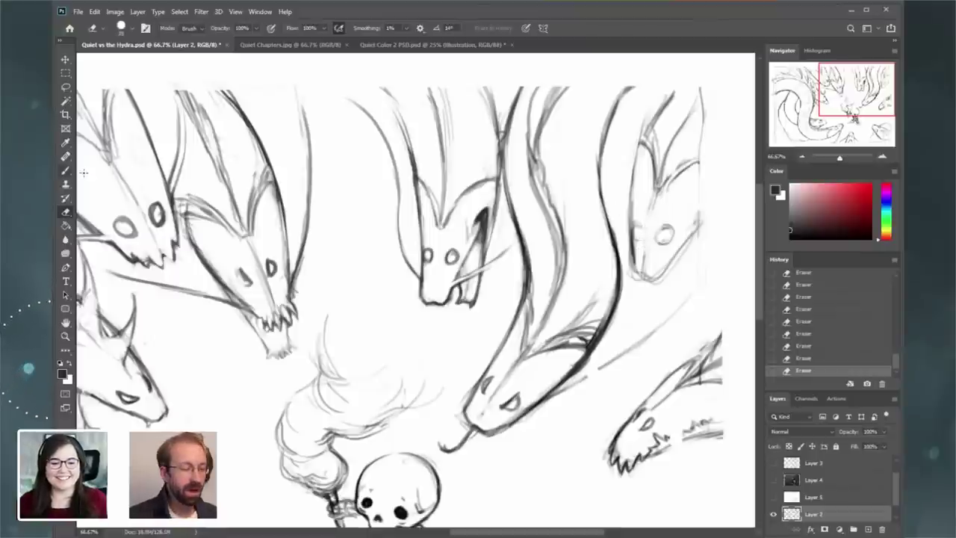
mouse_move(631, 224)
mouse_down()
mouse_move(636, 238)
mouse_move(661, 238)
mouse_move(672, 224)
mouse_up()
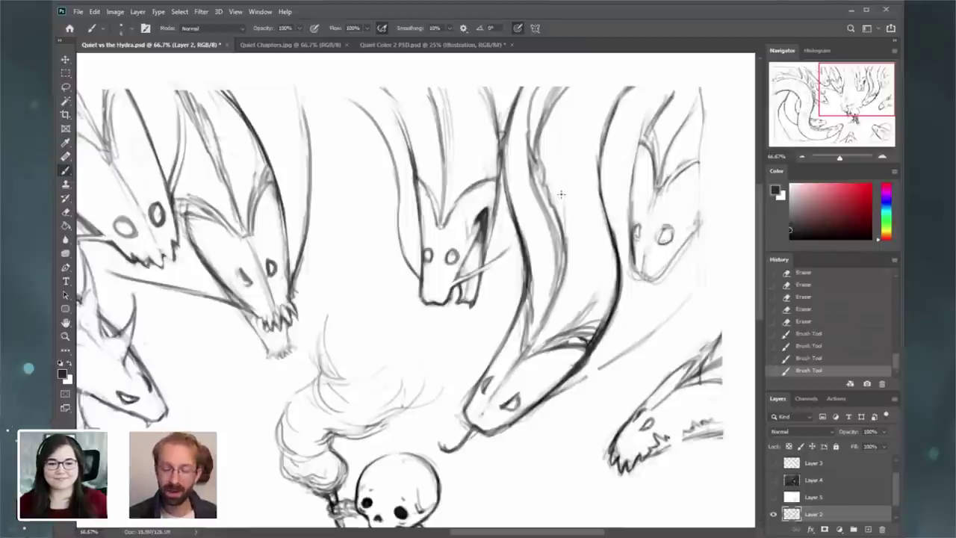
- Trim the top of the same hydra head's remaining round eye into an angled shape with the eraser
click(67, 213)
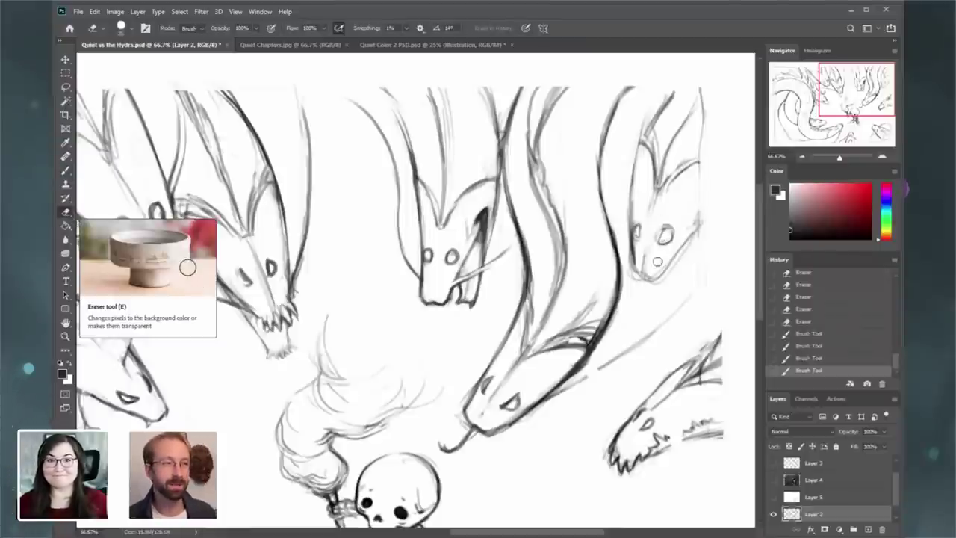
drag(666, 221, 667, 224)
drag(660, 228, 663, 221)
drag(659, 223, 661, 218)
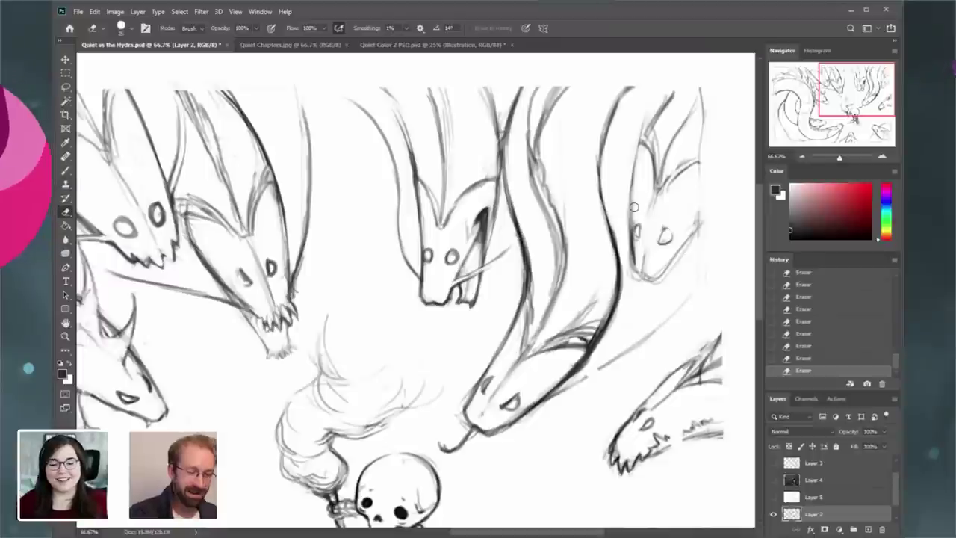
- Erase both eyes of the faint hydra head near the drawing's upper corner and brush in smaller oval ones
mouse_move(660, 233)
mouse_down()
mouse_move(671, 239)
mouse_move(640, 237)
mouse_up()
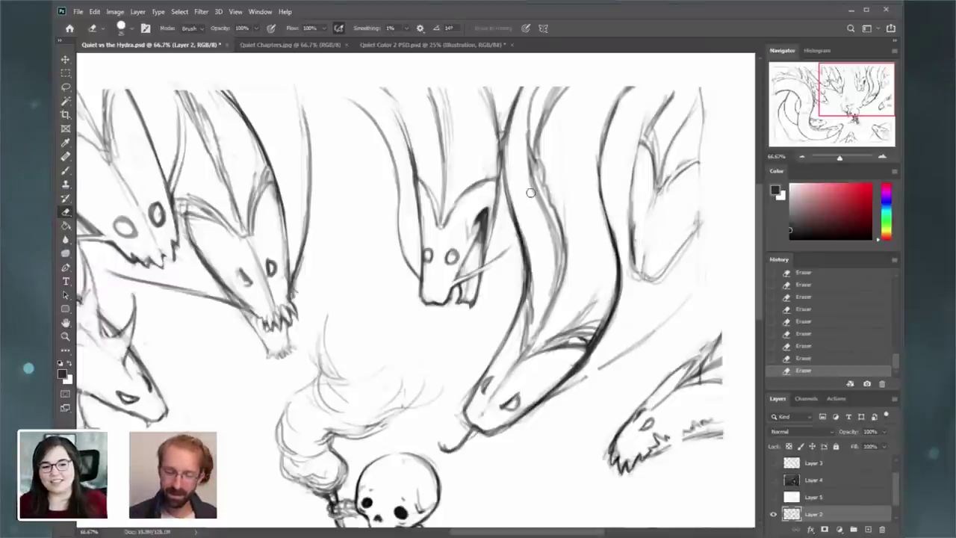
key(b)
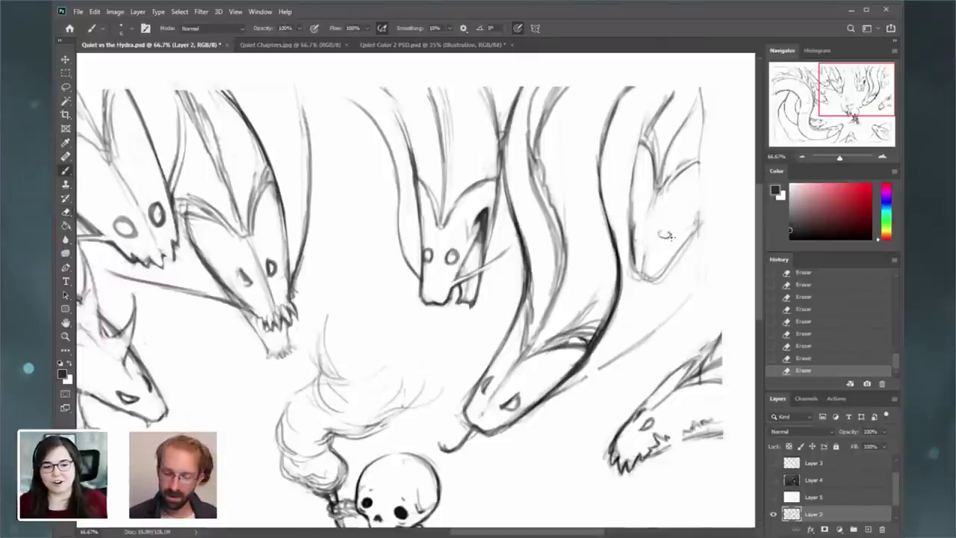
drag(669, 236, 663, 232)
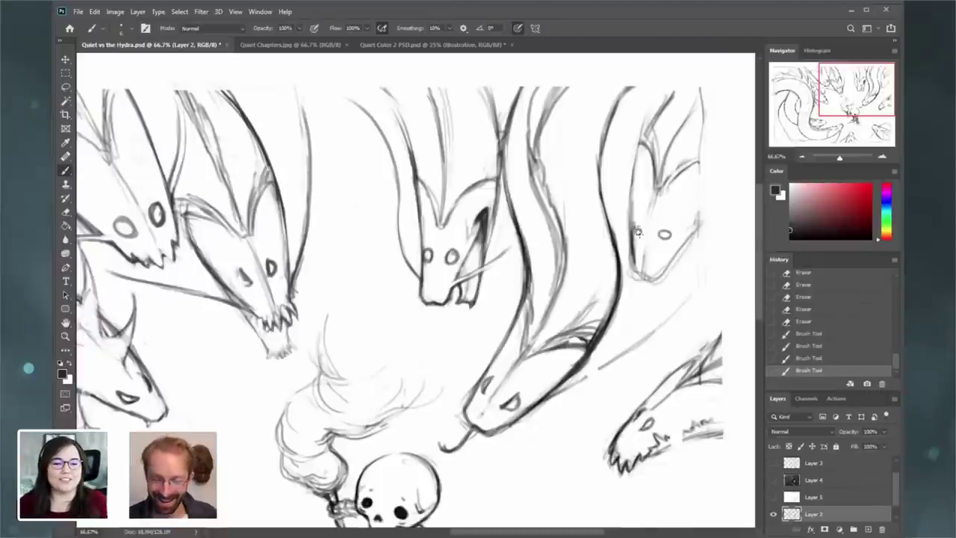
mouse_move(669, 230)
mouse_down()
mouse_move(660, 233)
mouse_move(669, 236)
mouse_up()
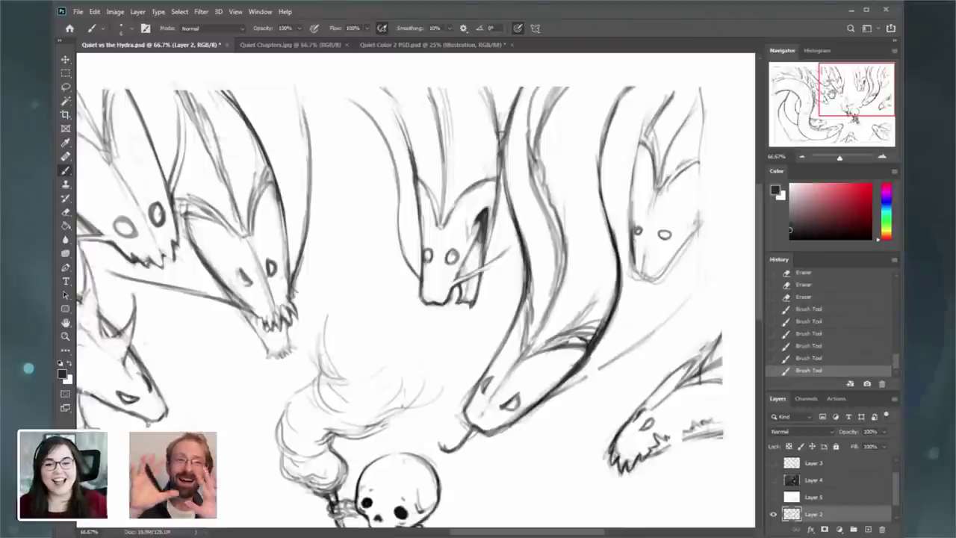
- Brush in the curved neck outlines on both sides of the round-eyed hydra head near the drawing's lower corner, reaching down to the border
drag(847, 103, 854, 138)
drag(565, 387, 574, 400)
drag(570, 396, 579, 408)
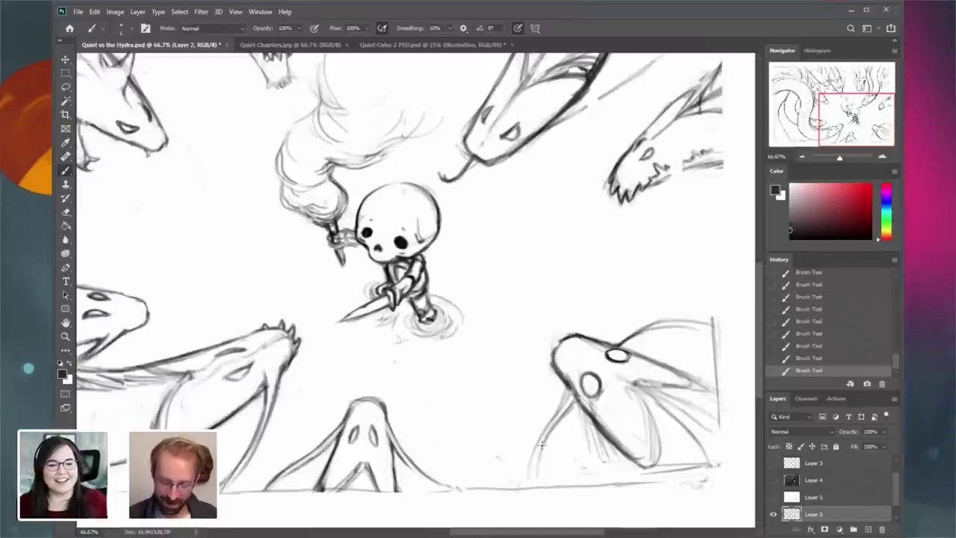
key(ctrl+z)
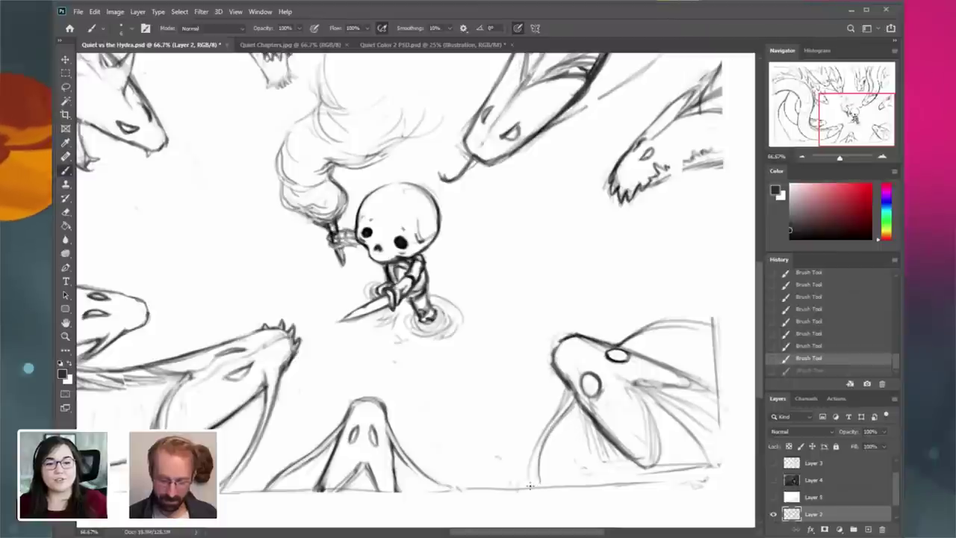
drag(538, 449, 532, 484)
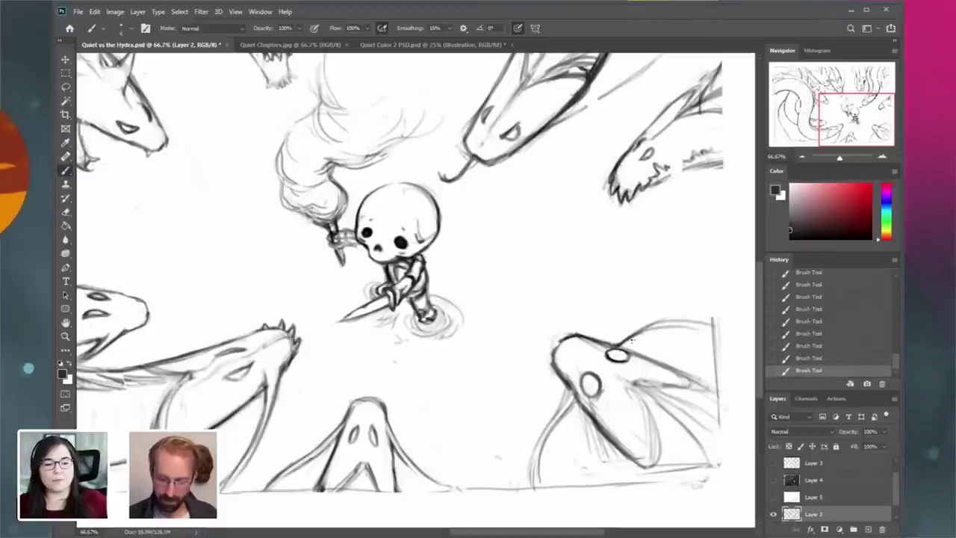
drag(624, 348, 705, 326)
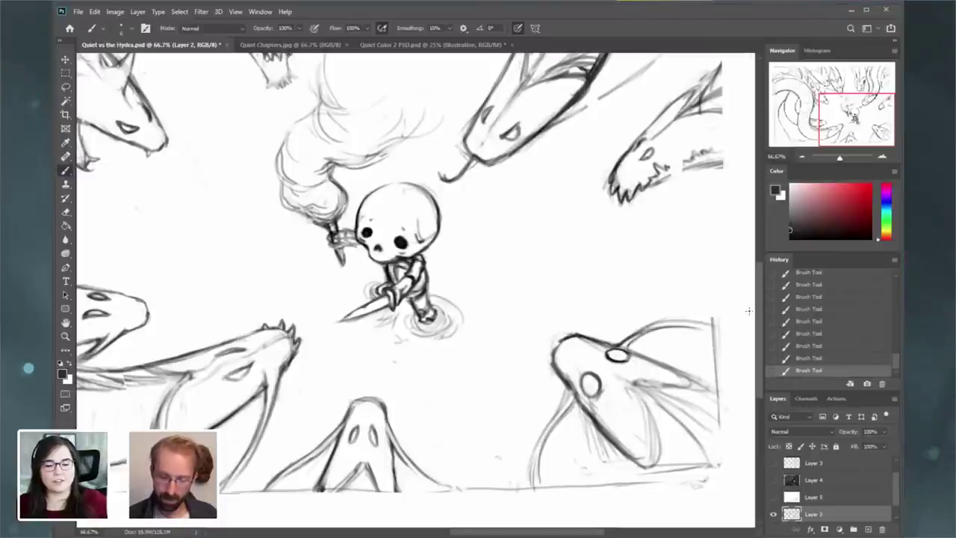
- Compare the skeleton hiding under the tree roots in Quiet Chapters.jpg with the skeleton and hydra heads in Quiet vs the Hydra.psd
drag(836, 131, 810, 131)
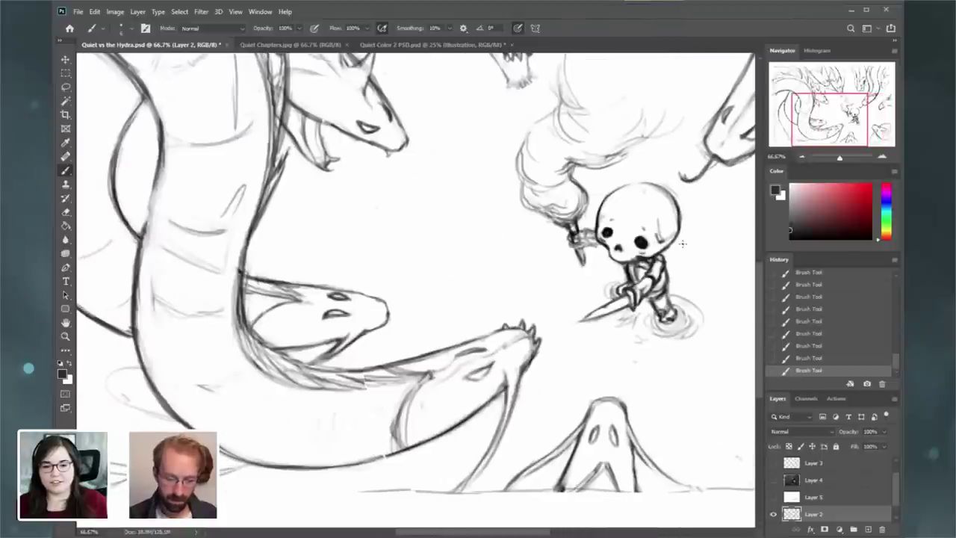
click(320, 47)
mouse_move(493, 336)
mouse_down()
mouse_move(405, 225)
mouse_move(405, 175)
mouse_up()
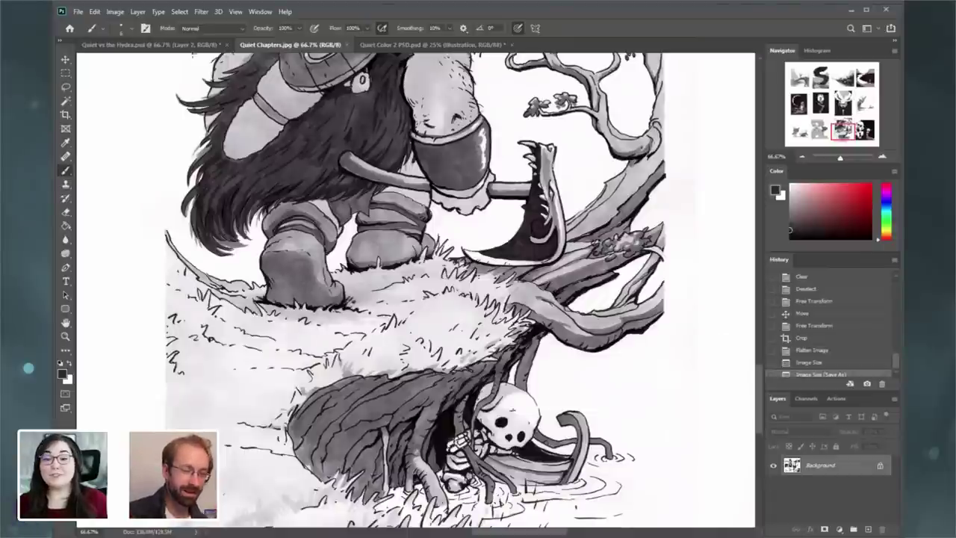
click(196, 45)
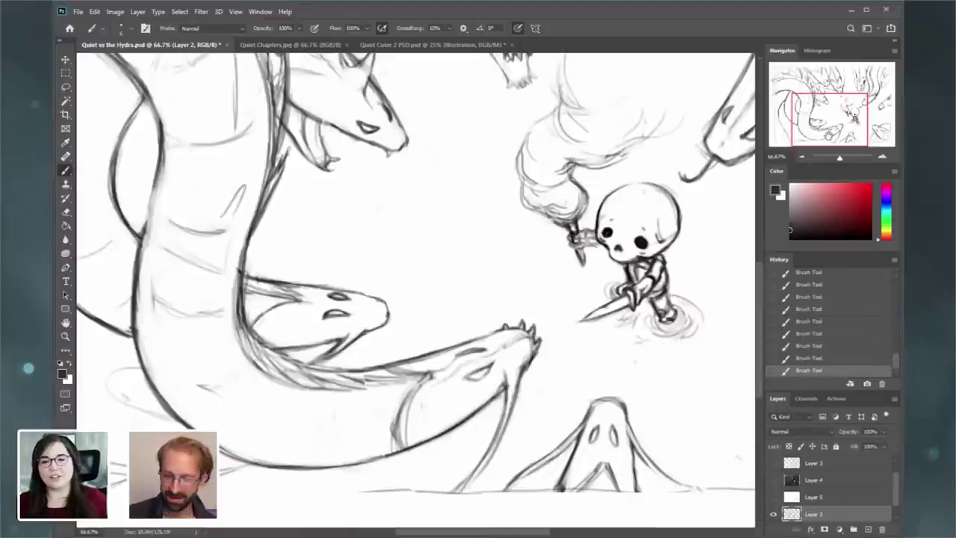
mouse_move(321, 198)
mouse_down()
mouse_move(425, 222)
mouse_move(516, 300)
mouse_move(516, 384)
mouse_move(432, 395)
mouse_up()
key(ctrl+minus)
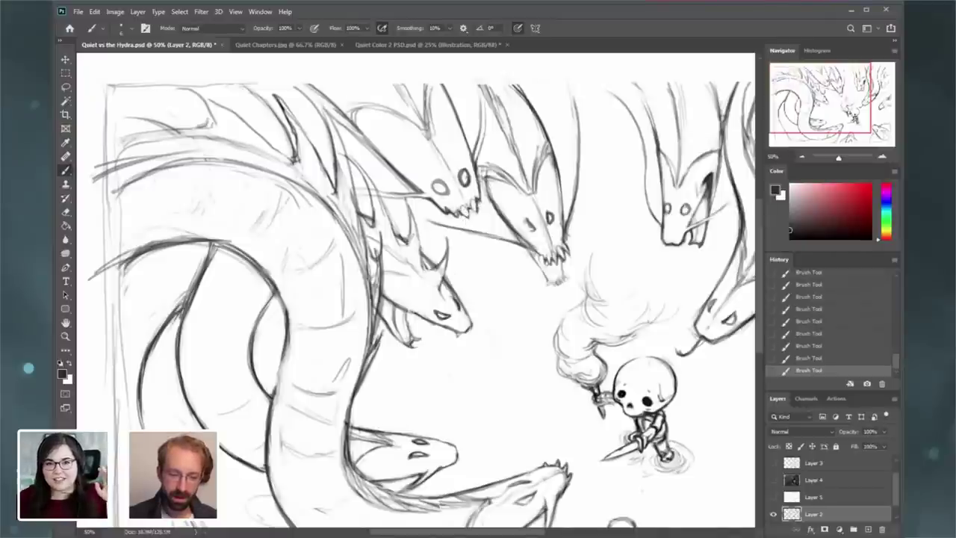
- Examine the full horned giant illustration in Quiet Chapters.jpg, from the giant's horns to the hidden skeleton
click(312, 45)
click(803, 157)
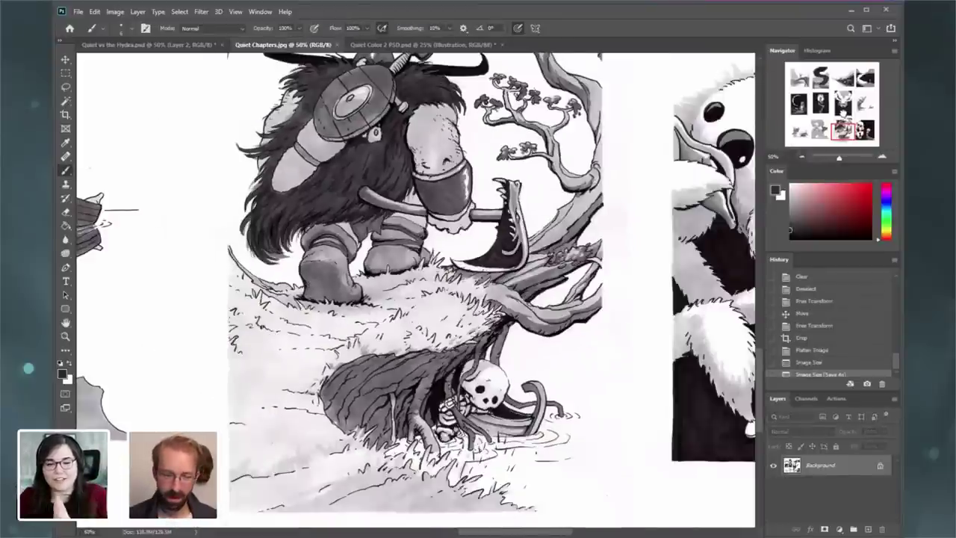
mouse_move(837, 121)
mouse_down()
mouse_move(843, 113)
mouse_move(839, 123)
mouse_up()
drag(434, 313, 400, 270)
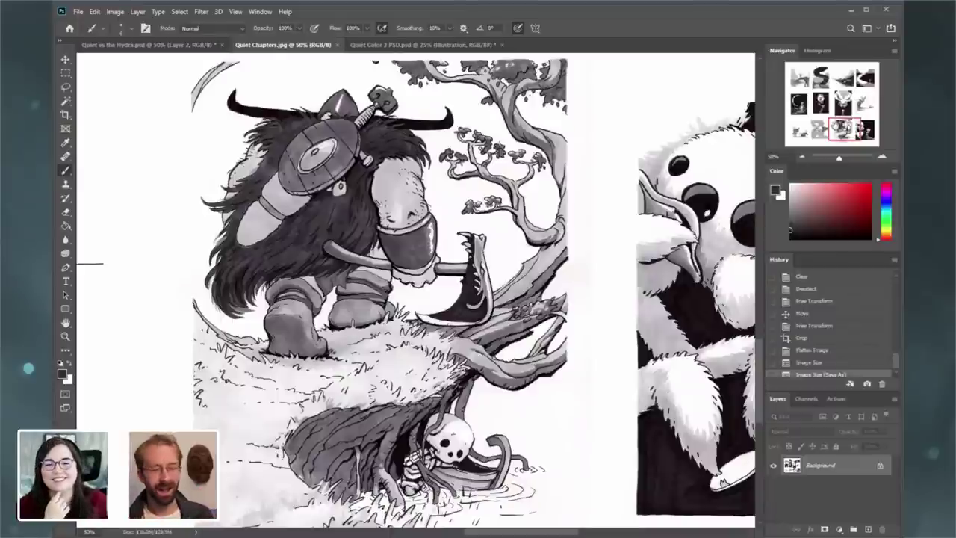
drag(844, 129, 842, 127)
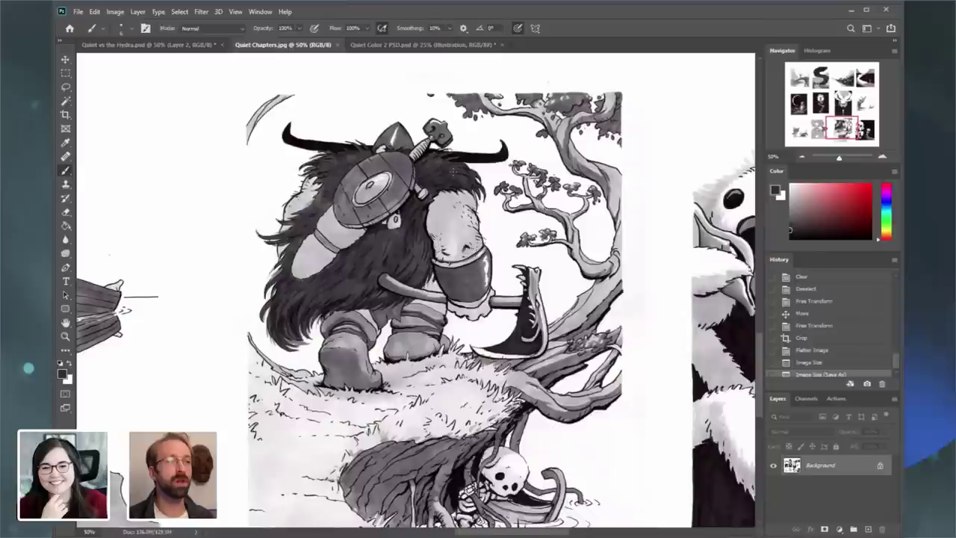
- Circle the horned giant and the hidden skeleton's skull with the brush, then revert the image to the Image Size (Save As) history state
mouse_move(541, 159)
mouse_down()
mouse_move(394, 105)
mouse_move(400, 422)
mouse_move(368, 112)
mouse_move(416, 118)
mouse_move(494, 153)
mouse_up()
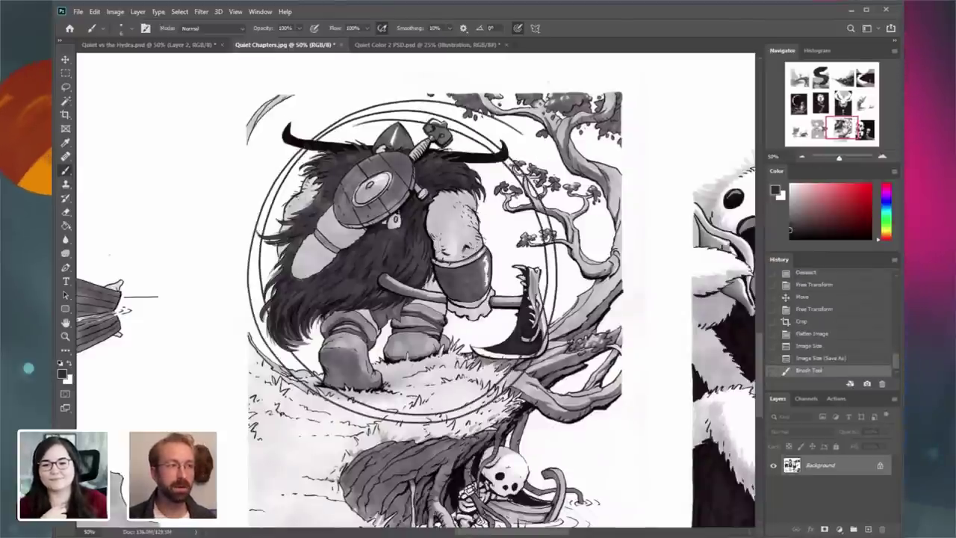
drag(448, 314, 491, 238)
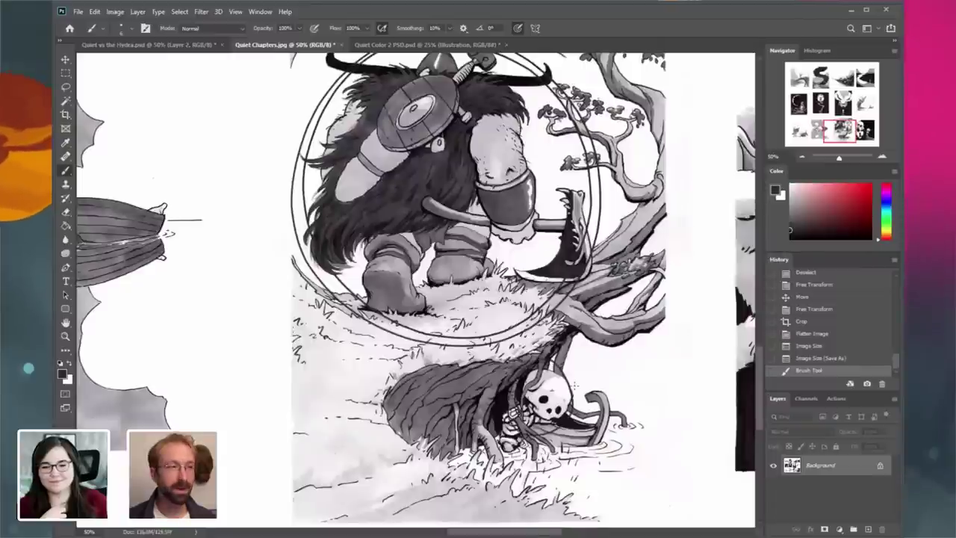
drag(551, 370, 569, 379)
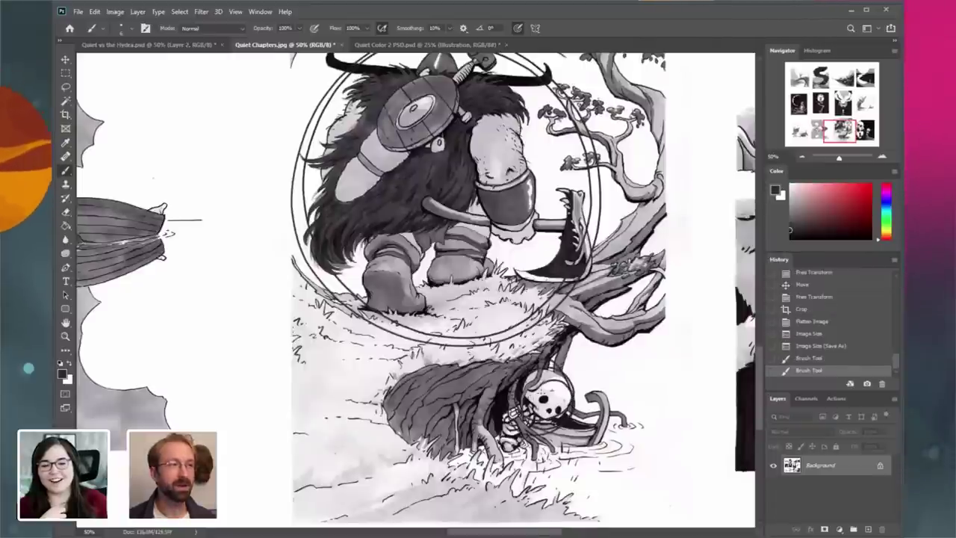
click(822, 346)
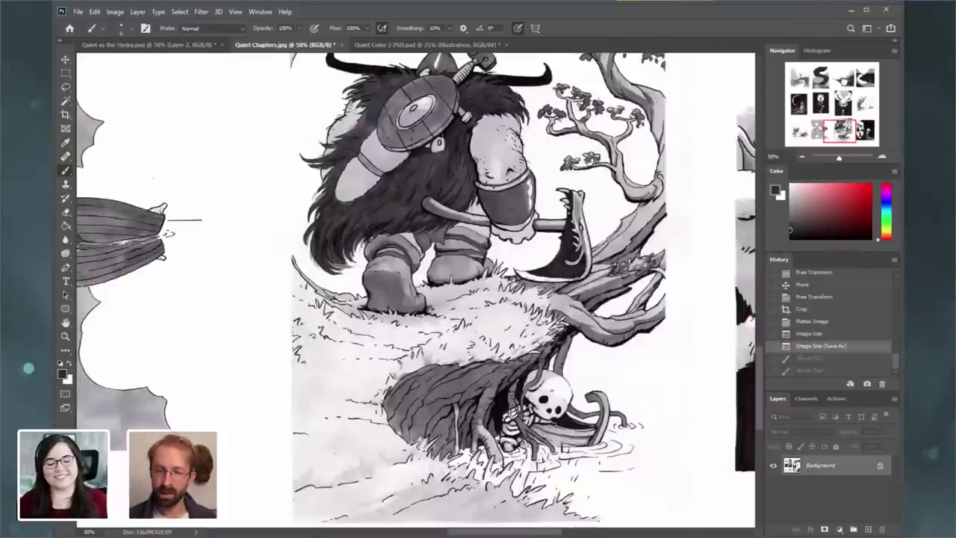
- Bring the forest illustration with the running skeleton into view and set the foreground colour to dark red, RGB 161, 0, 0
drag(844, 82, 842, 76)
click(882, 157)
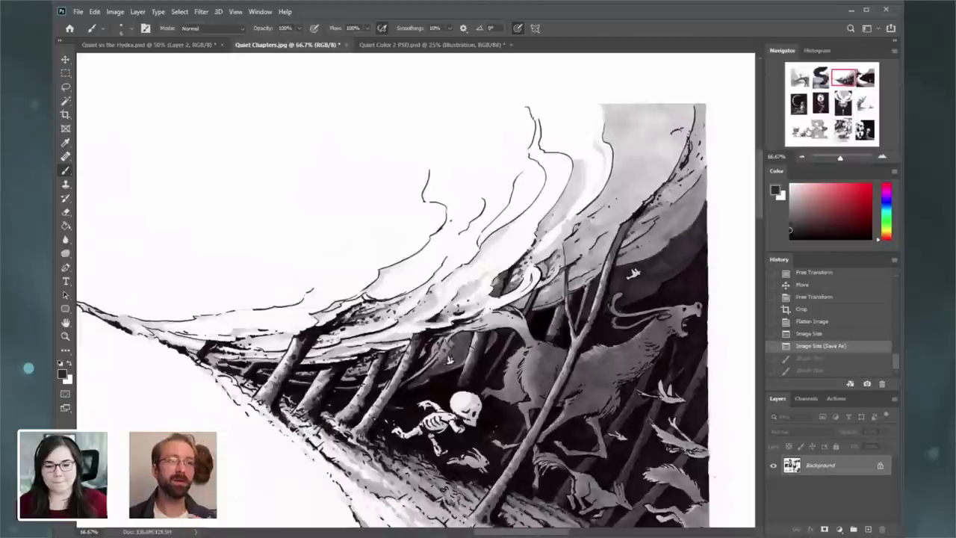
click(70, 364)
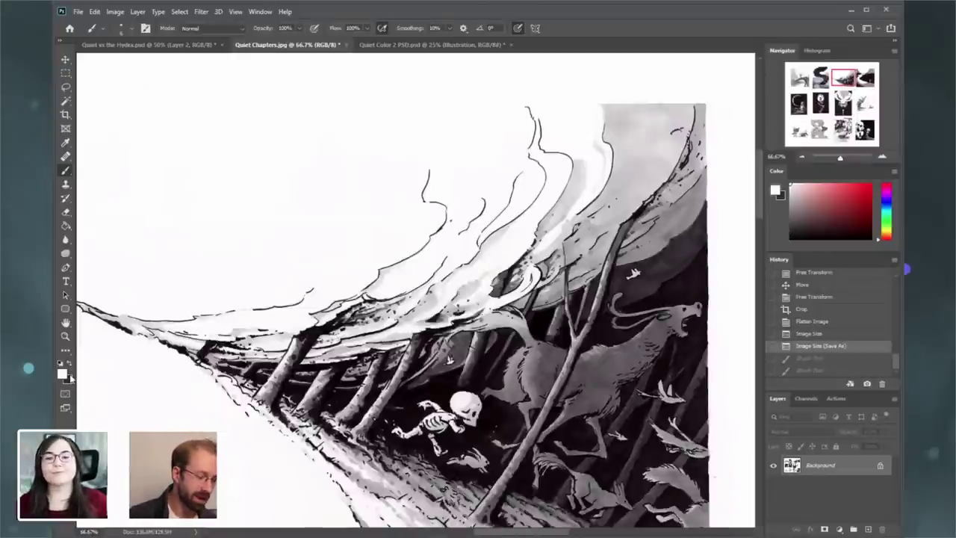
click(62, 373)
click(703, 429)
key(b)
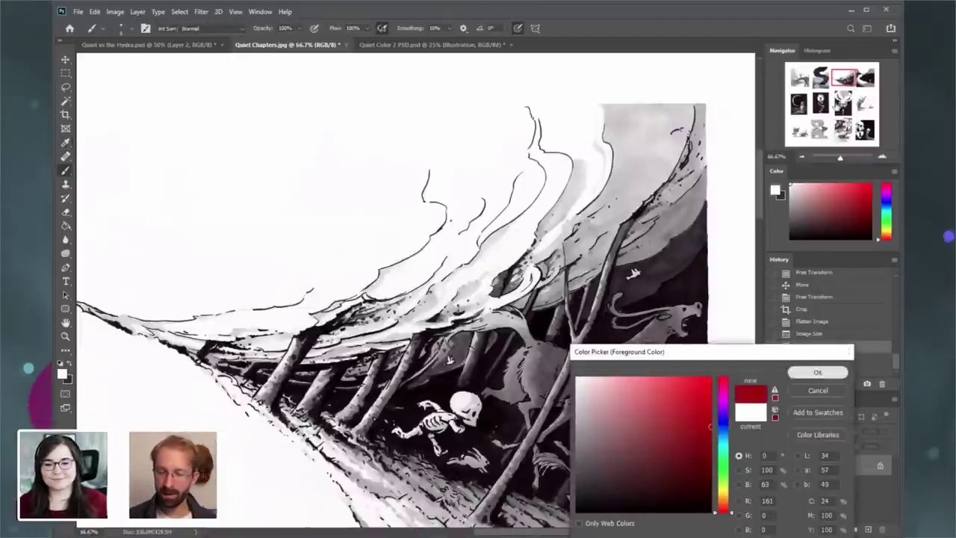
click(818, 372)
drag(843, 78, 844, 83)
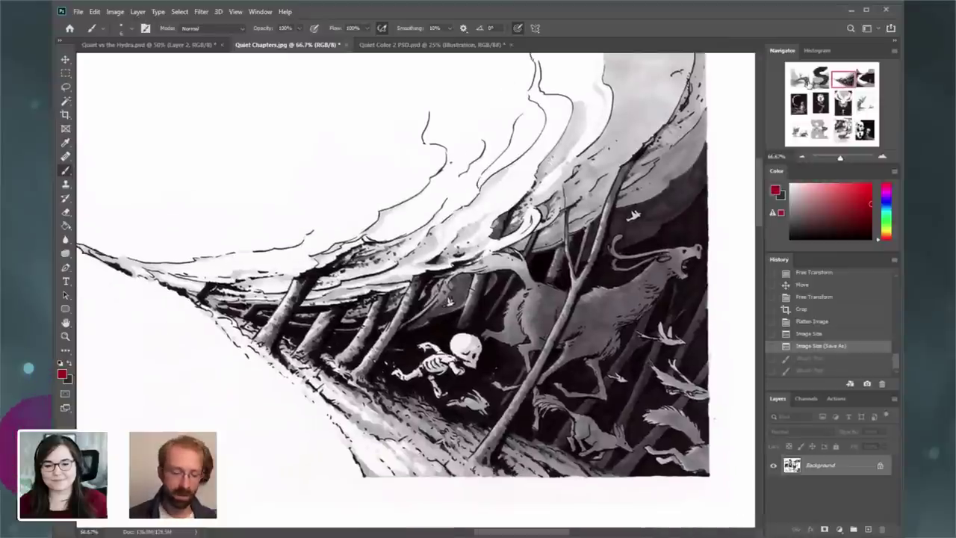
- Mark the forest illustration's sloping ground, running skeleton and sweeping canopy curve in red, and add two arrows pointing towards the skeleton
mouse_move(327, 363)
mouse_down()
mouse_move(609, 493)
mouse_move(76, 240)
mouse_move(607, 495)
mouse_up()
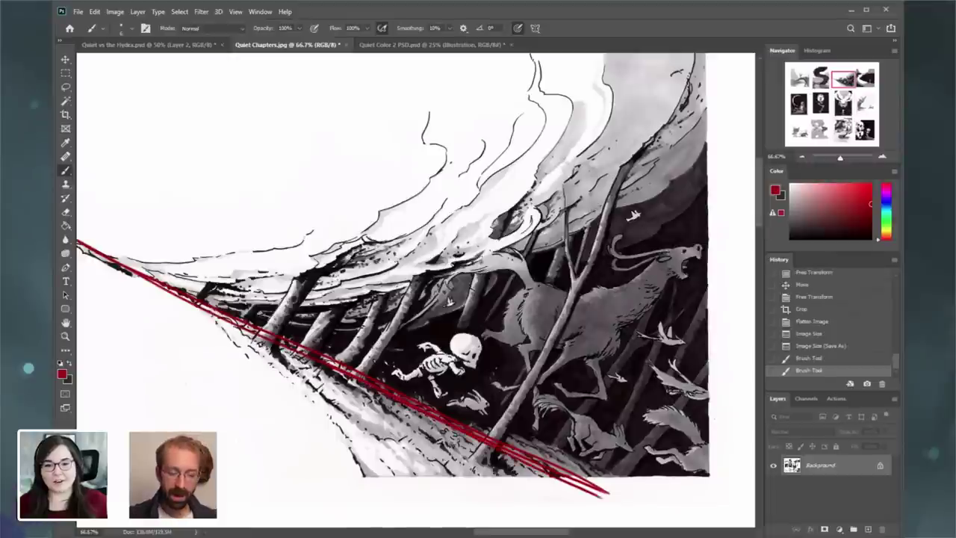
drag(466, 332, 425, 390)
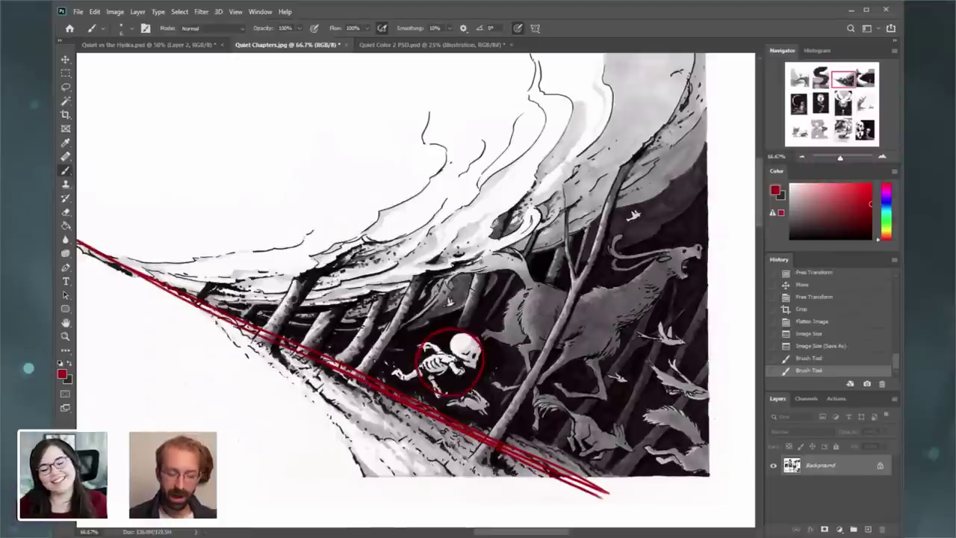
mouse_move(96, 242)
mouse_down()
mouse_move(176, 285)
mouse_move(347, 304)
mouse_move(465, 274)
mouse_move(584, 226)
mouse_move(720, 80)
mouse_move(570, 219)
mouse_move(491, 251)
mouse_move(303, 290)
mouse_move(206, 290)
mouse_move(714, 82)
mouse_up()
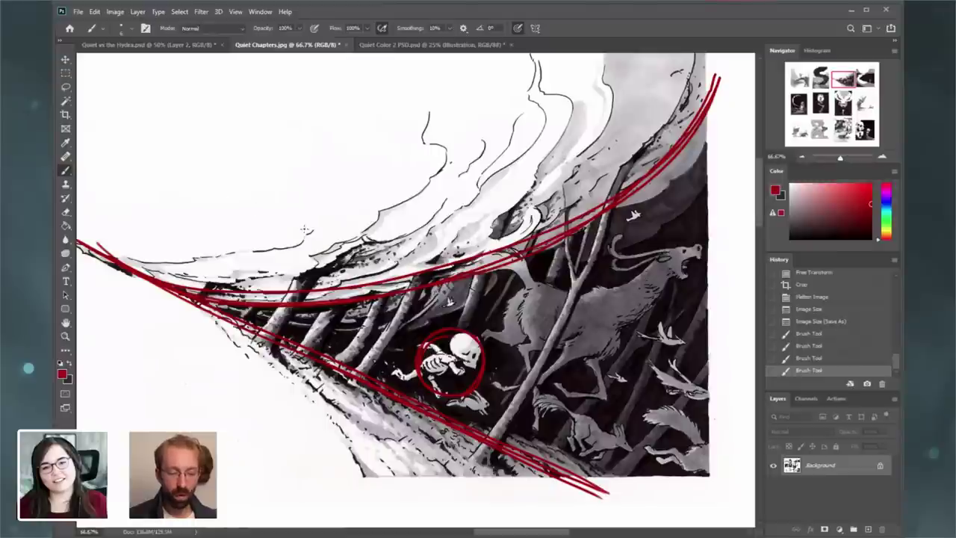
mouse_move(269, 215)
mouse_down()
mouse_move(354, 247)
mouse_move(364, 236)
mouse_up()
mouse_move(265, 128)
mouse_down()
mouse_move(332, 168)
mouse_move(325, 173)
mouse_move(330, 142)
mouse_up()
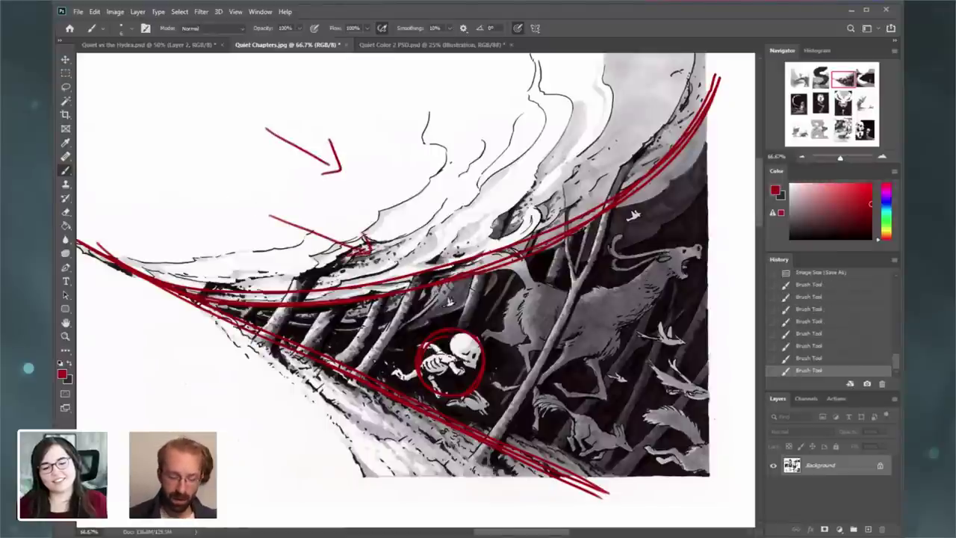
- Reinforce the red canopy, skeleton and ground marks, then revert the image to the Image Size (Save As) history state
mouse_move(702, 61)
mouse_down()
mouse_move(87, 211)
mouse_move(377, 304)
mouse_move(701, 57)
mouse_up()
drag(481, 378, 462, 331)
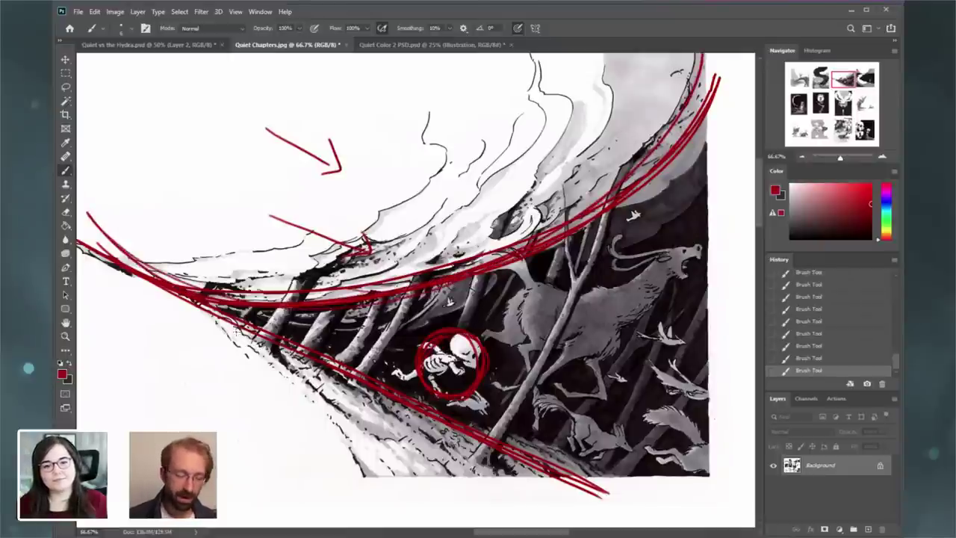
drag(224, 319, 603, 496)
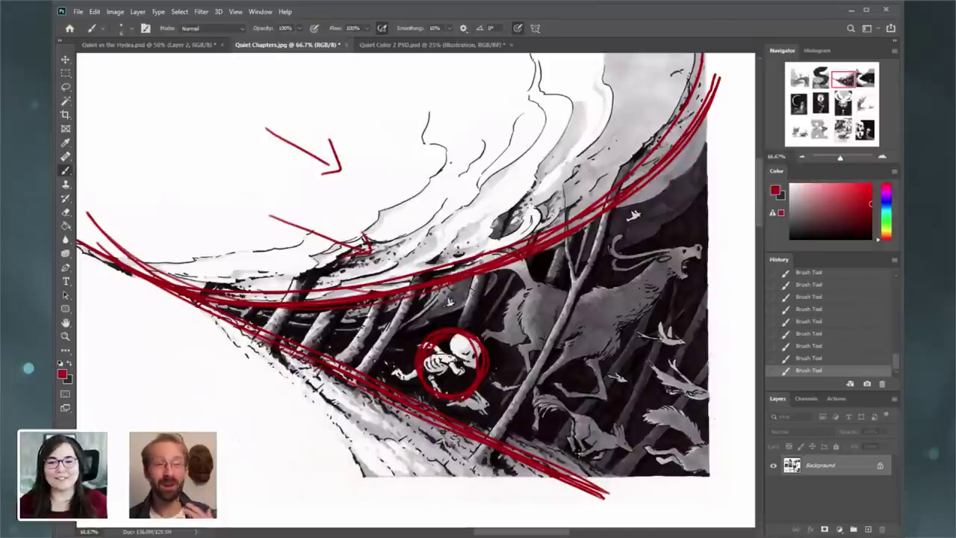
scroll(829, 329, up, 3)
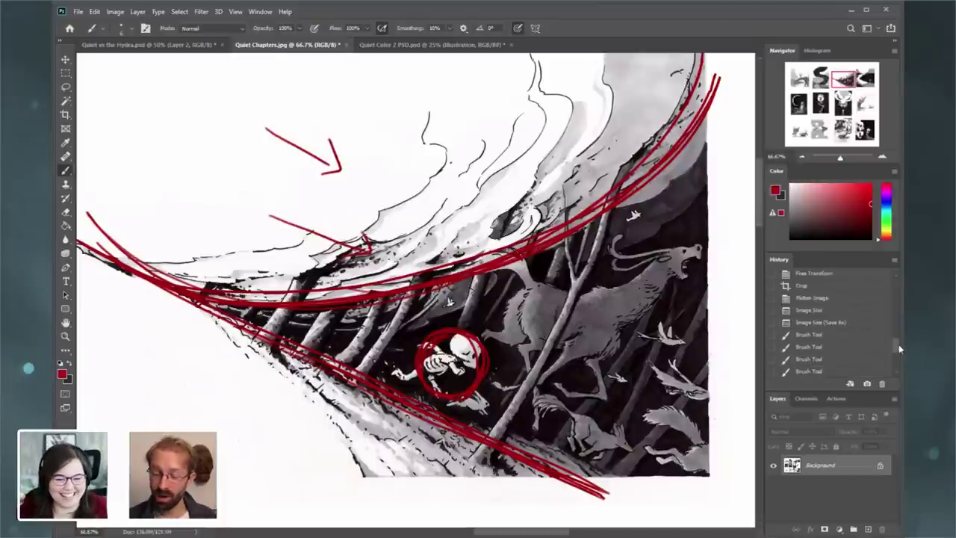
click(829, 327)
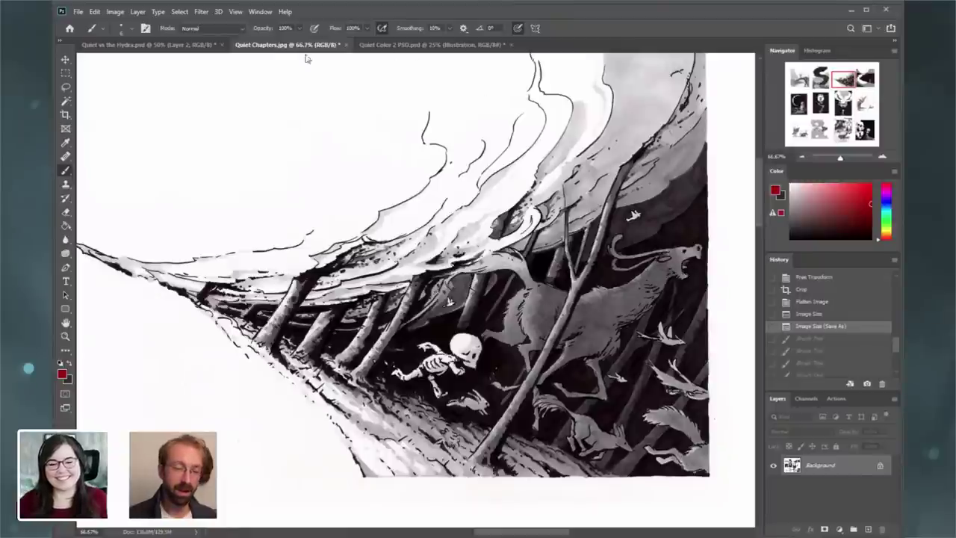
- Return to Quiet vs the Hydra.psd and show the grey value painting on Layer 0 with the whole composition in view
click(149, 45)
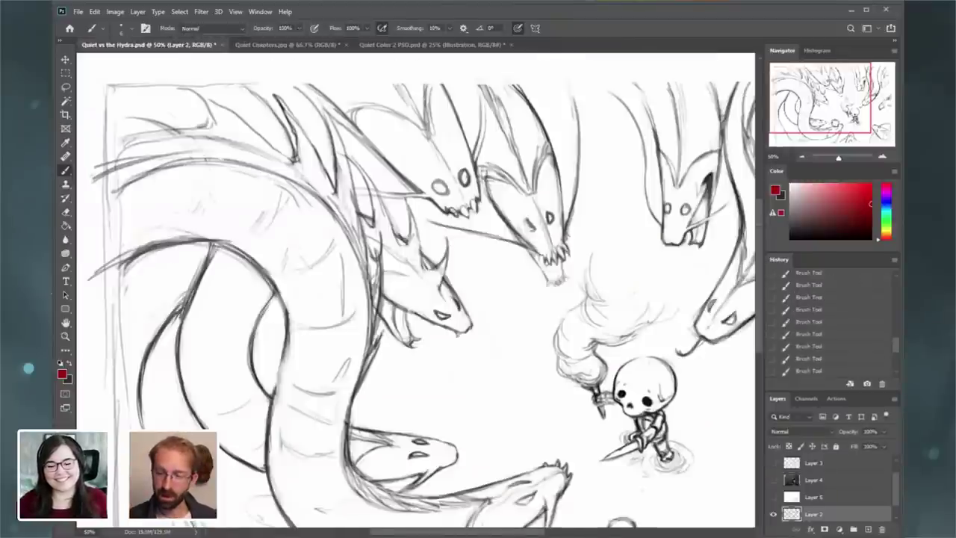
drag(822, 103, 834, 110)
click(803, 157)
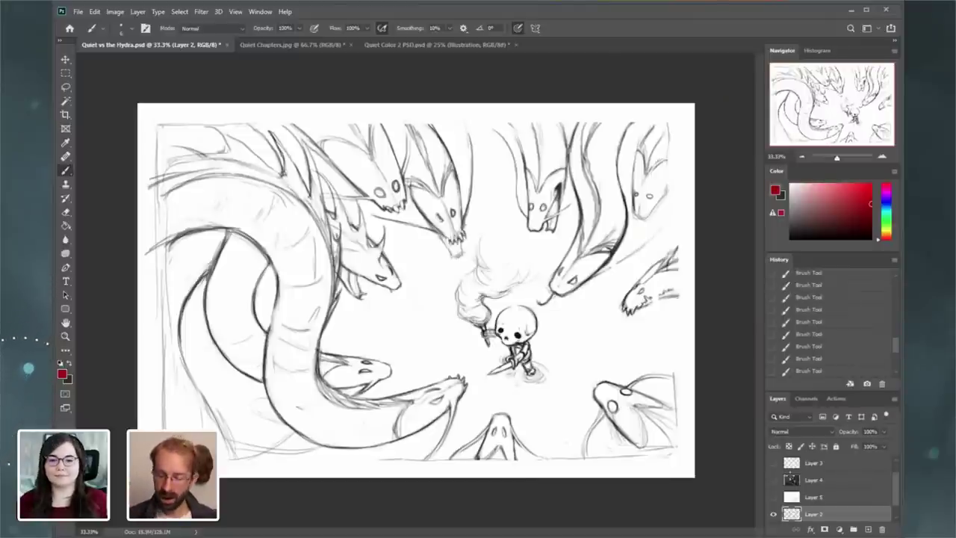
scroll(895, 482, down, 1)
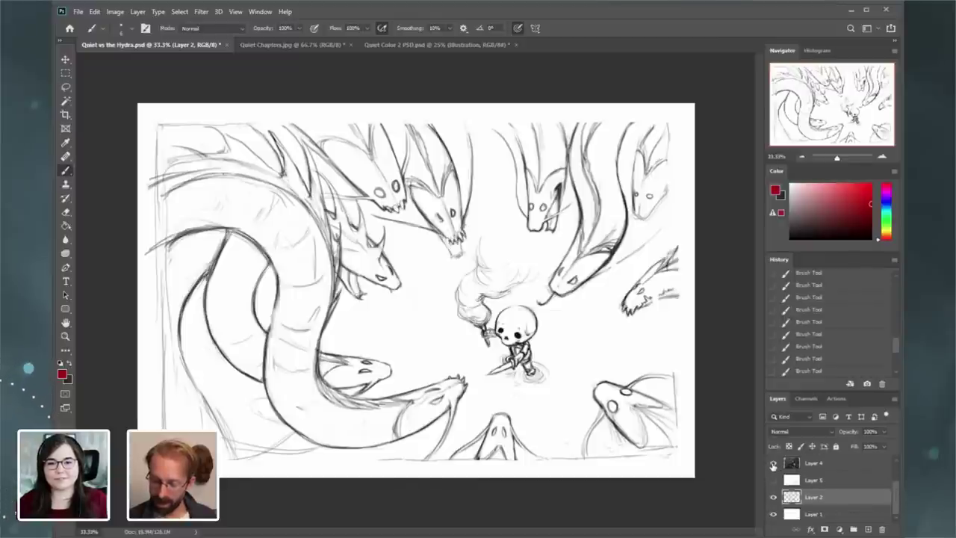
click(773, 463)
click(773, 463)
scroll(789, 465, up, 2)
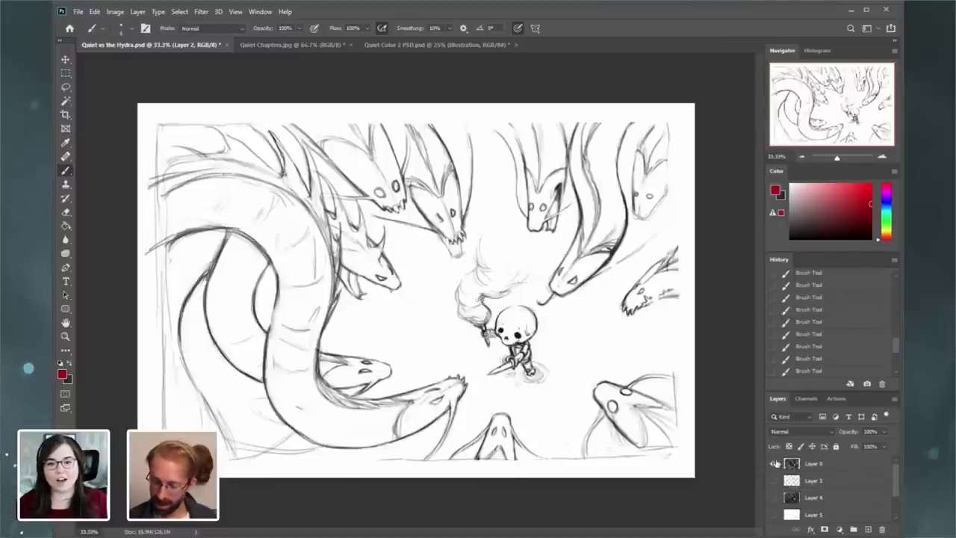
click(774, 463)
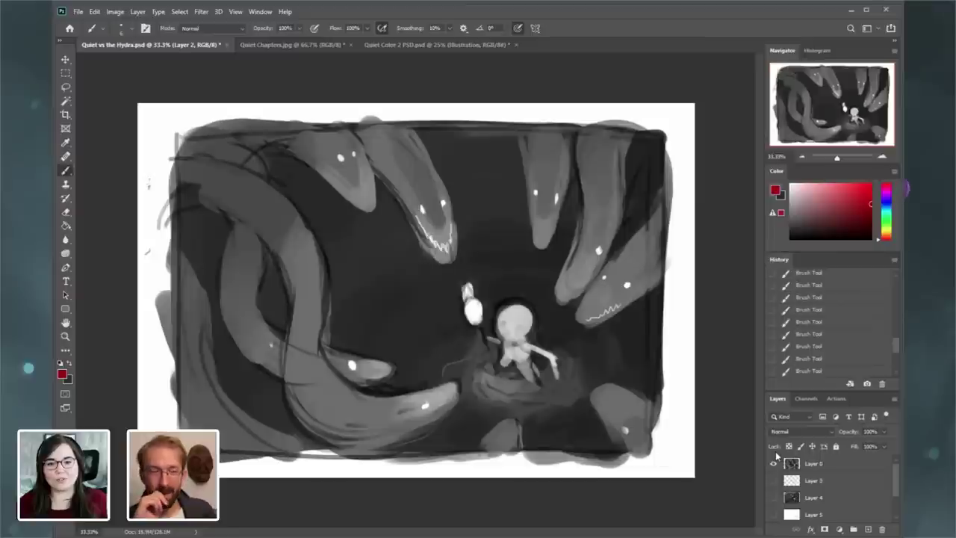
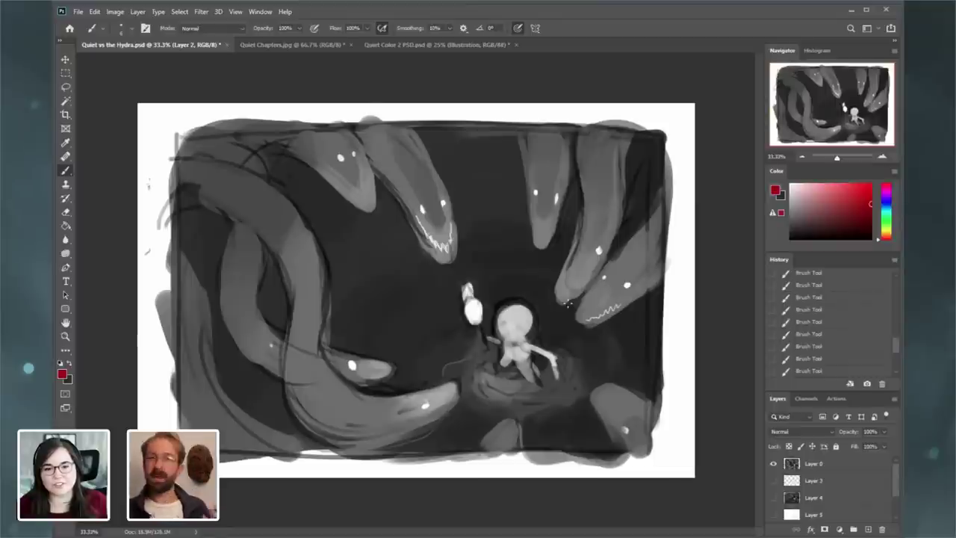
- Compare the Layer 0 value painting with the pencil sketch around the skeleton by hiding and reshowing the painting
click(879, 157)
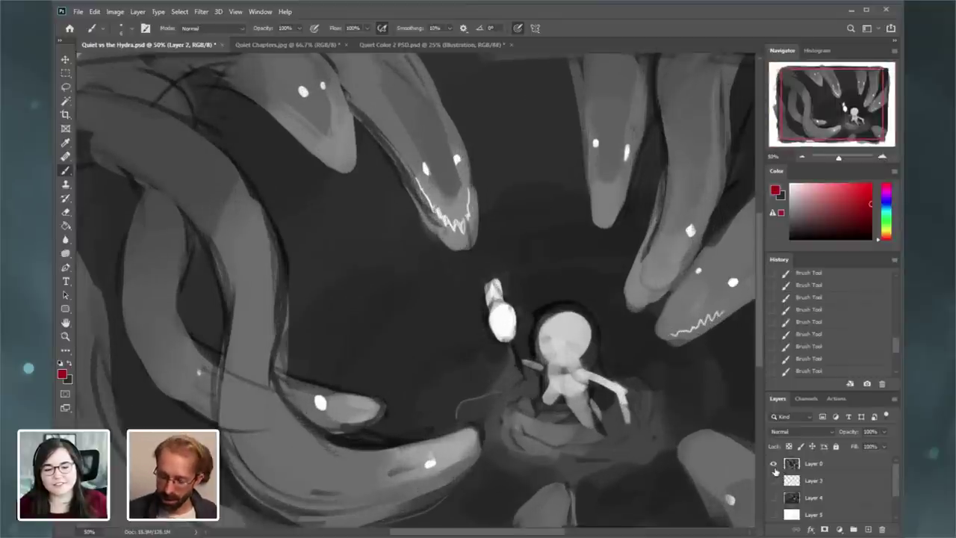
click(774, 463)
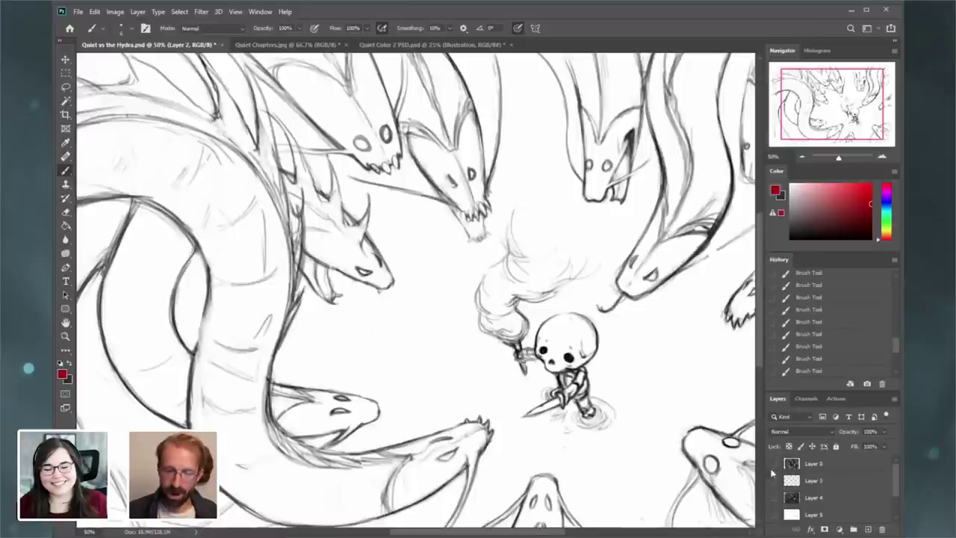
drag(825, 126, 828, 119)
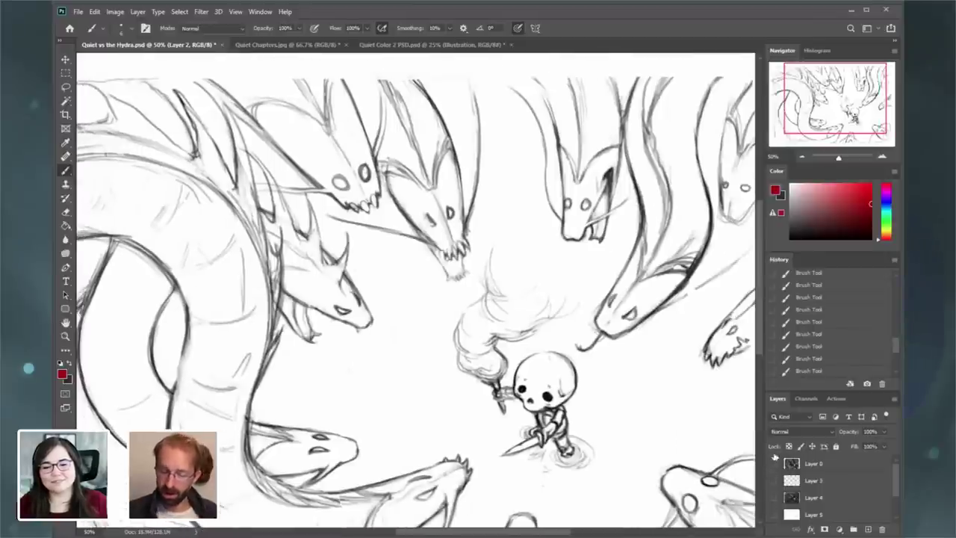
click(773, 464)
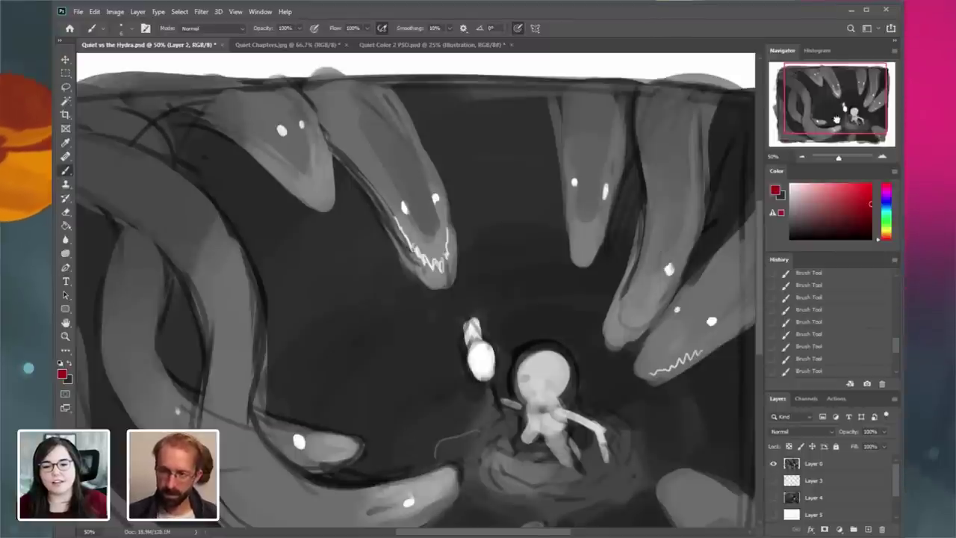
drag(831, 120, 832, 123)
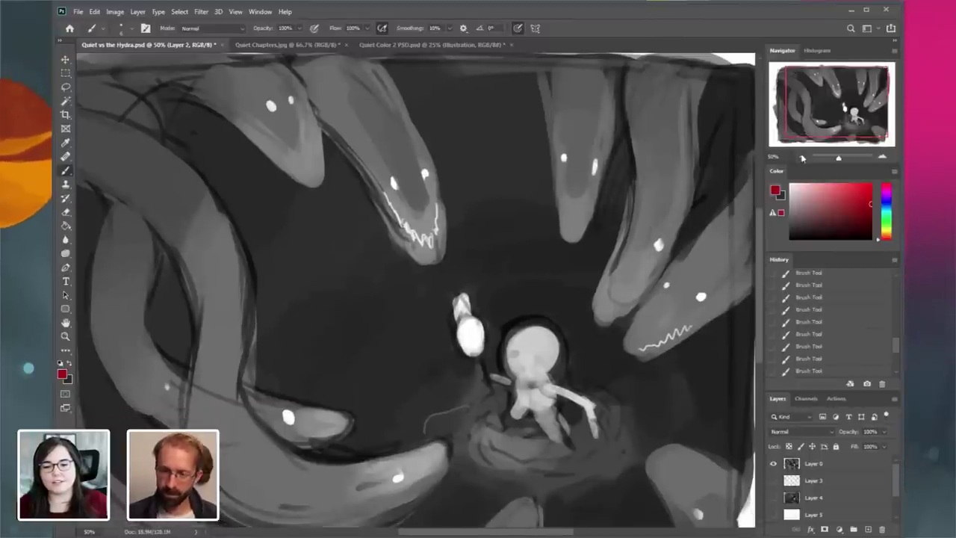
click(76, 12)
mouse_move(129, 77)
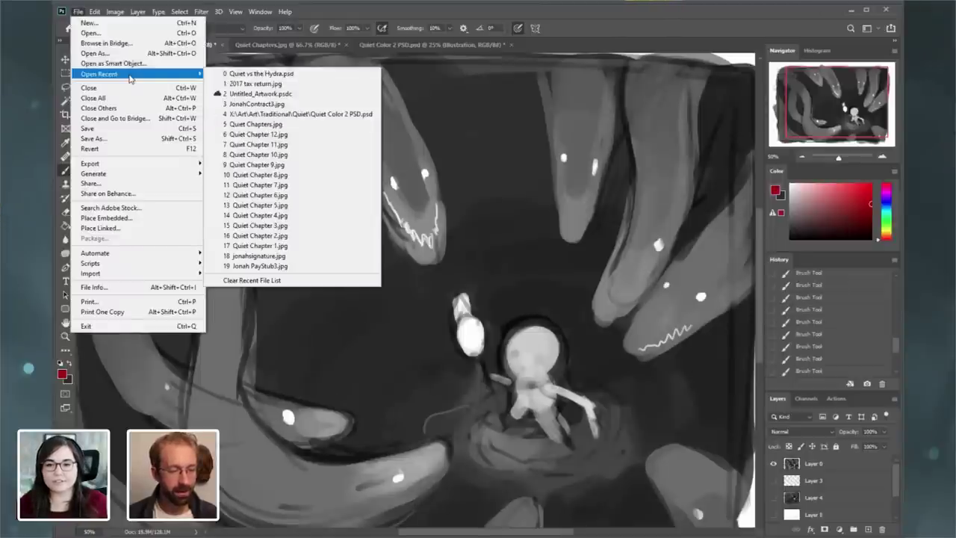
click(339, 12)
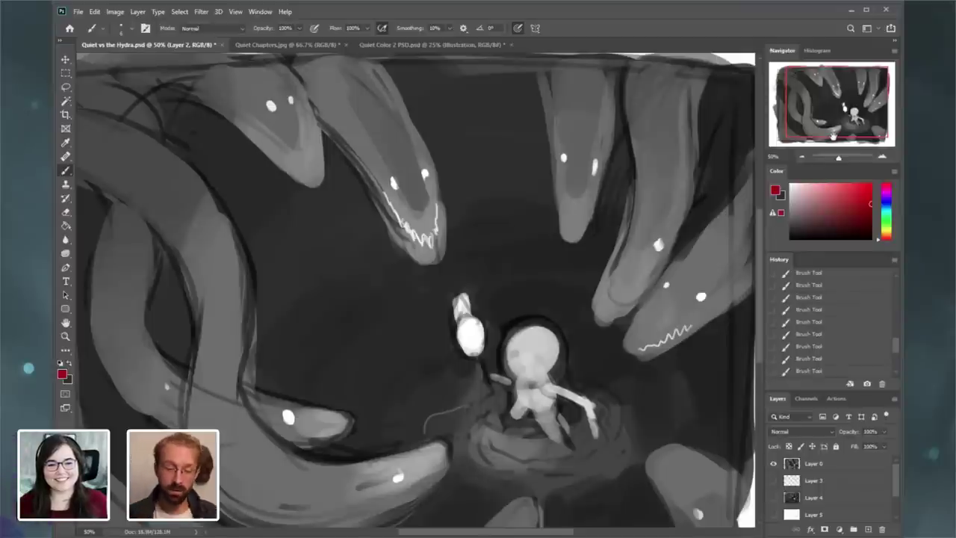
- Hide the value painting on Layer 0 so that only the pencil sketch is shown
drag(826, 115, 826, 118)
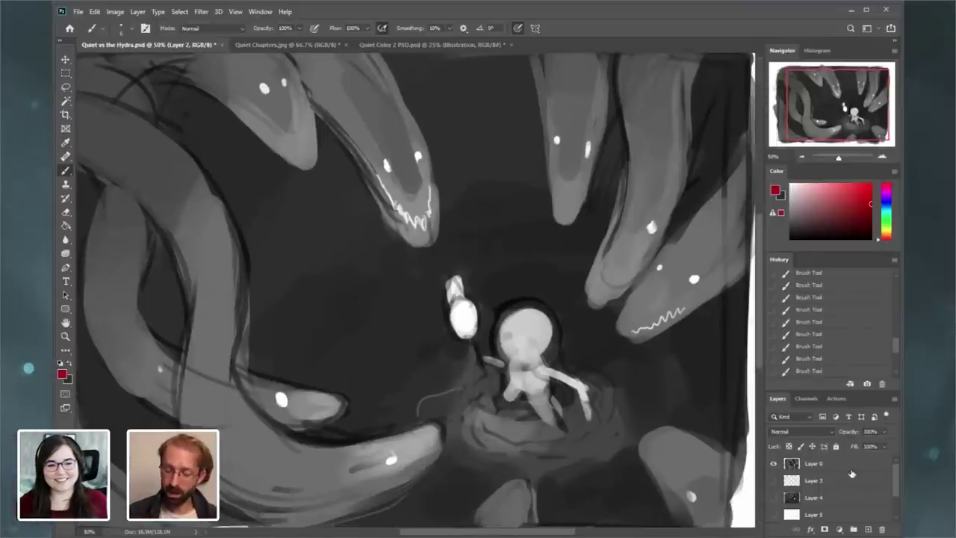
scroll(835, 498, down, 2)
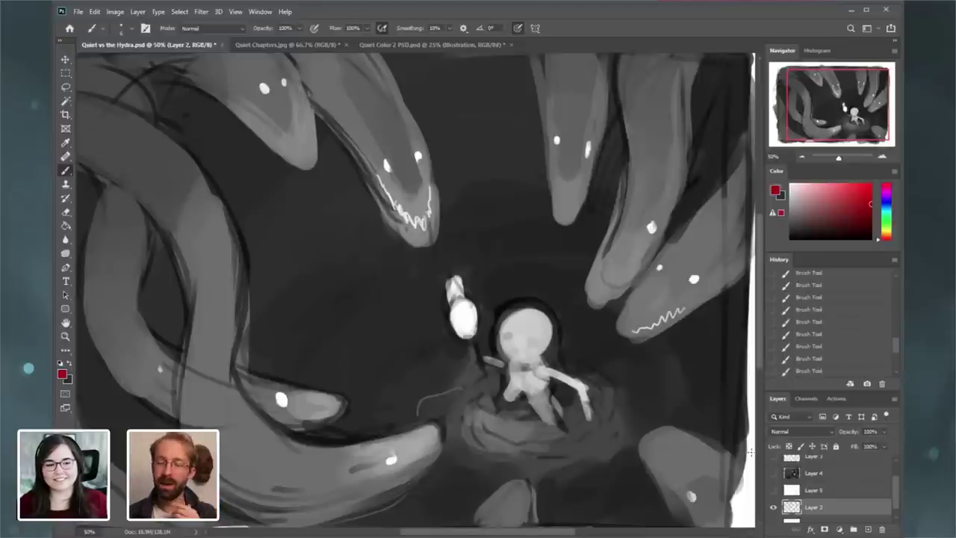
drag(897, 500, 898, 488)
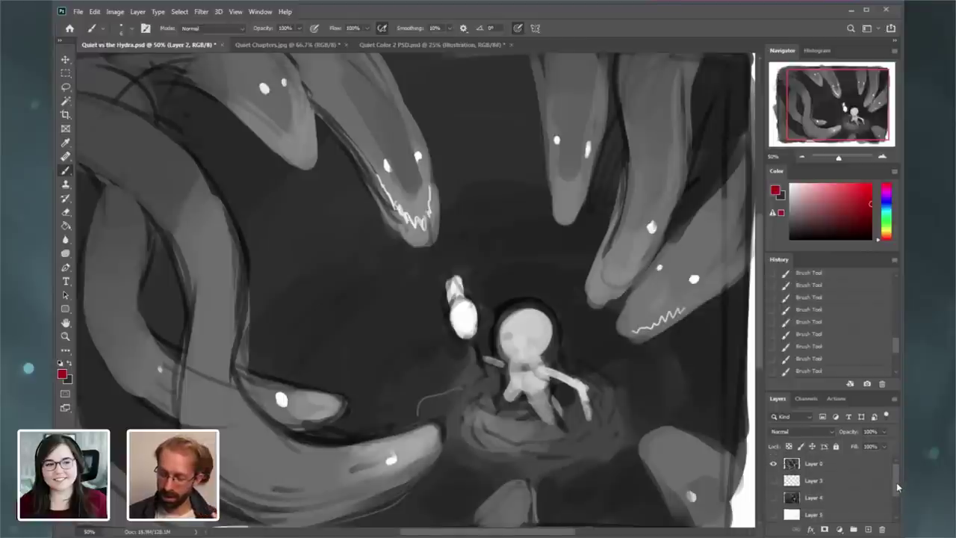
click(774, 463)
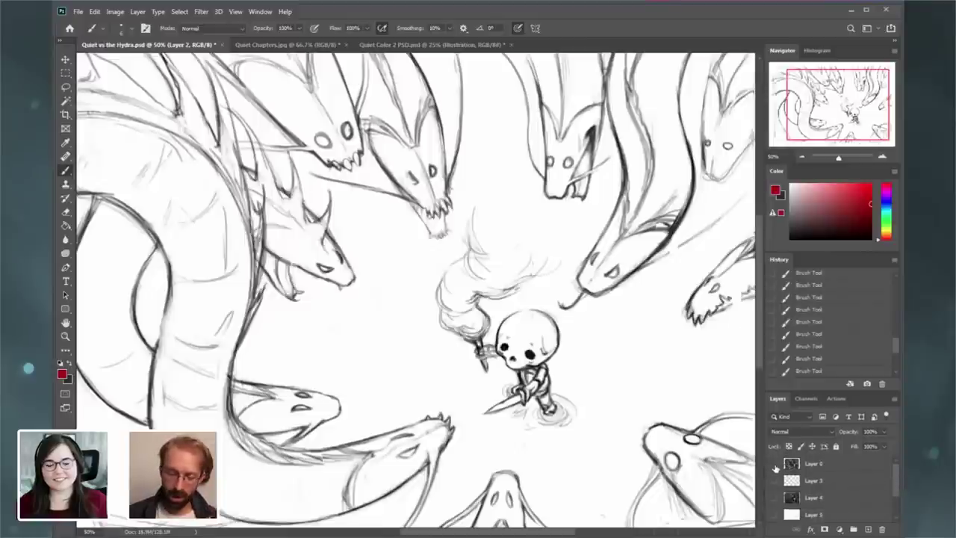
- Open the Liquify filter on the Layer 2 sketch, frame the torch-bearing skeleton at 100% and reduce the brush size to 200
click(881, 159)
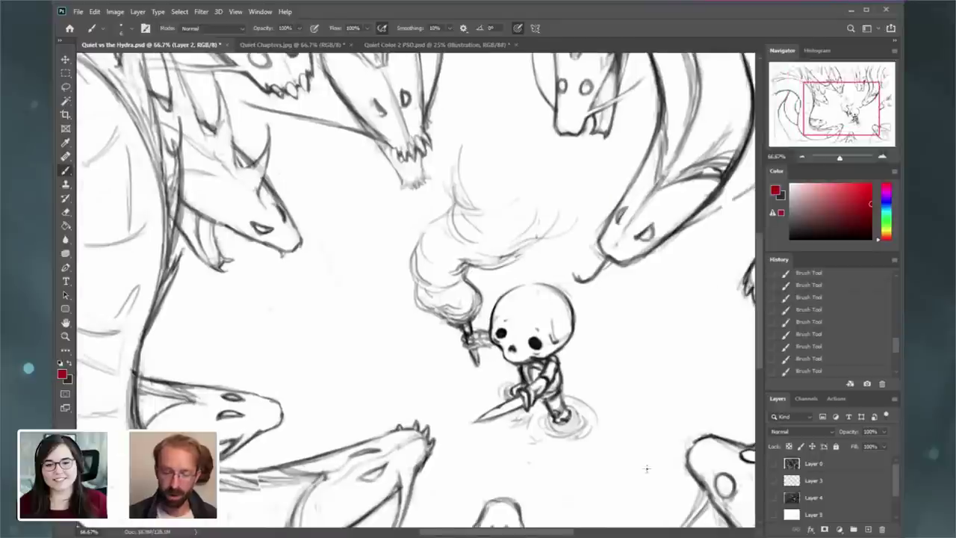
scroll(892, 489, down, 1)
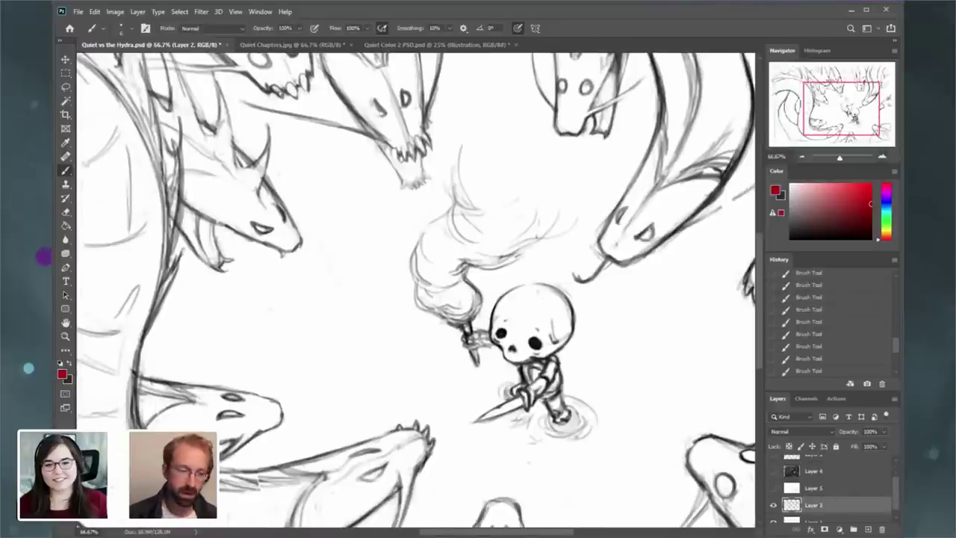
click(201, 11)
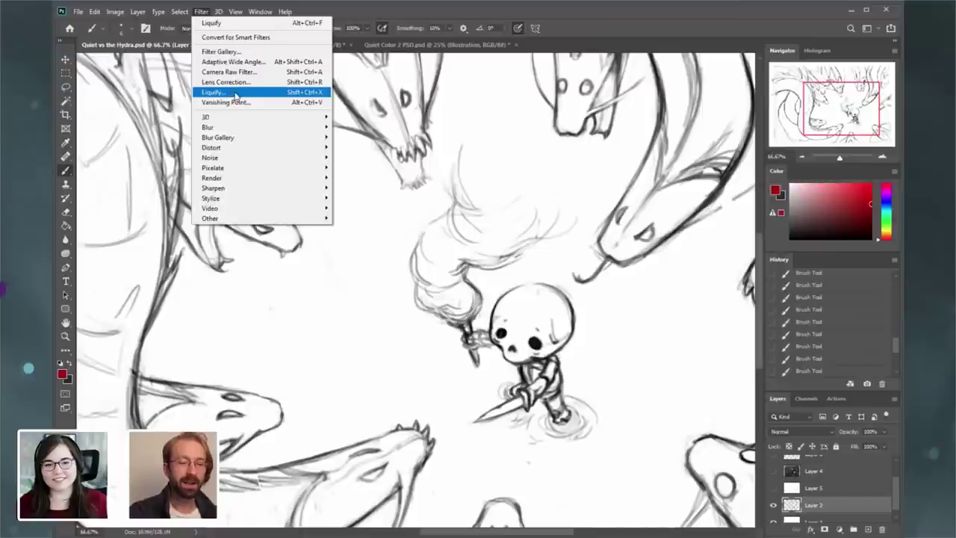
click(234, 91)
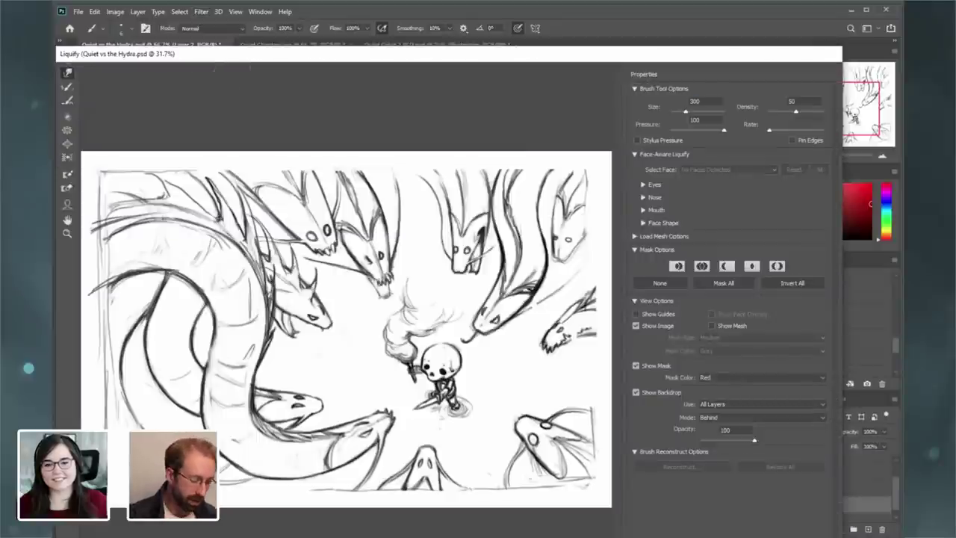
key(ctrl+plus)
key(ctrl+plus)
key(ctrl+plus)
key(ctrl+plus)
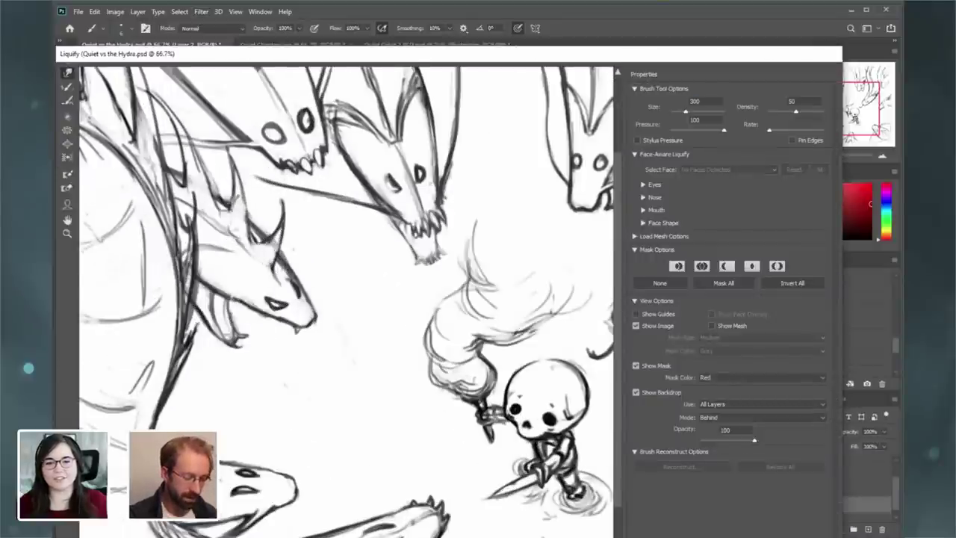
scroll(434, 486, right, 4)
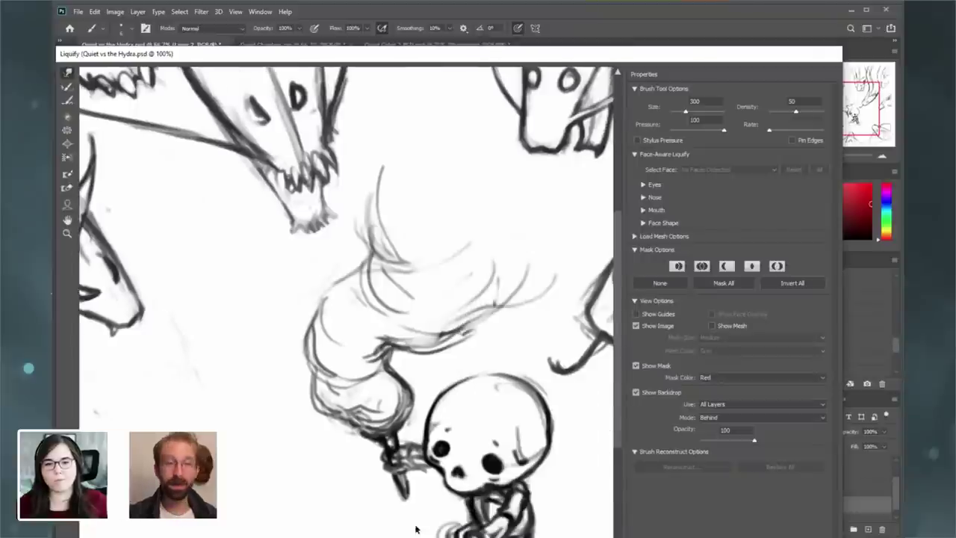
drag(621, 434, 620, 466)
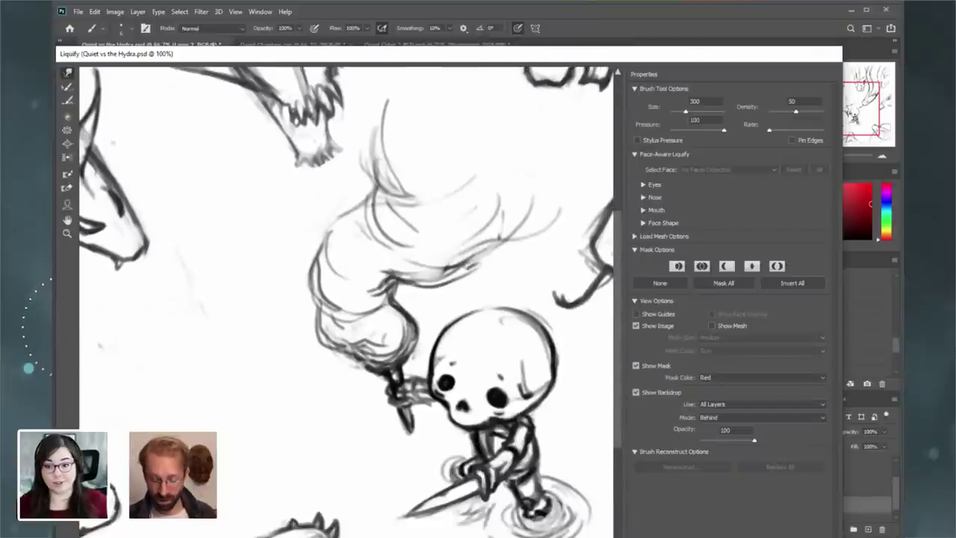
scroll(437, 493, right, 3)
scroll(347, 303, right, 1)
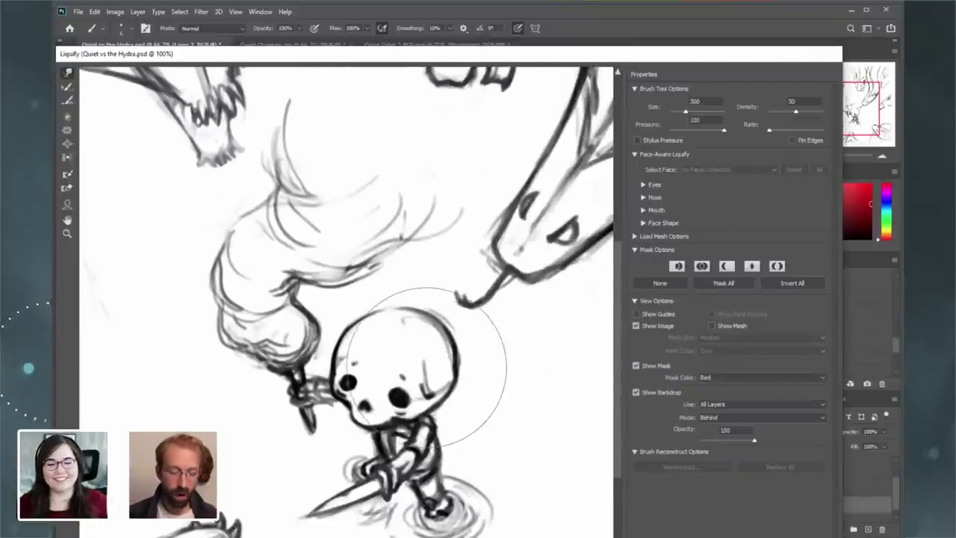
key(bracketleft)
key(bracketleft)
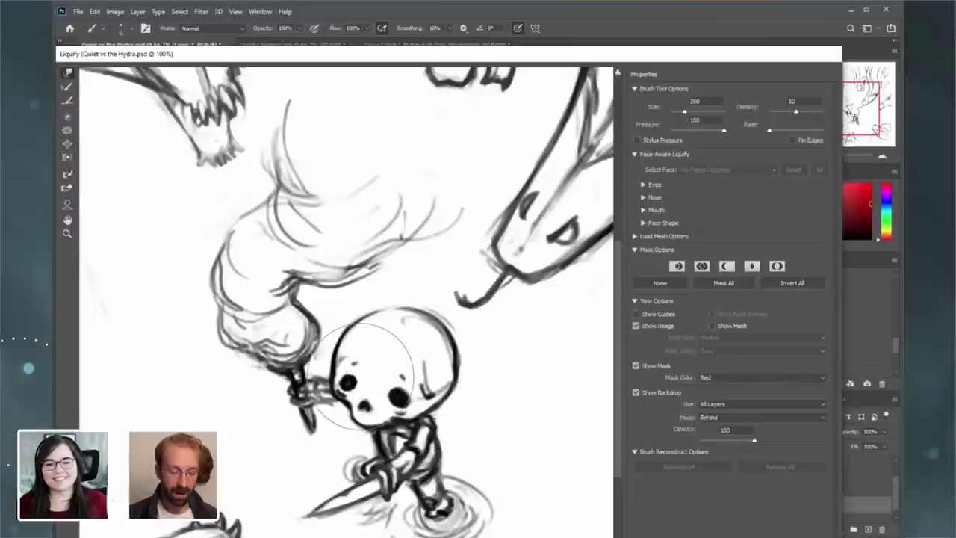
- Nudge the skeleton's eye sockets and skull contour with the warp brush, reducing its size to 125, and apply the Liquify filter
drag(356, 355, 364, 338)
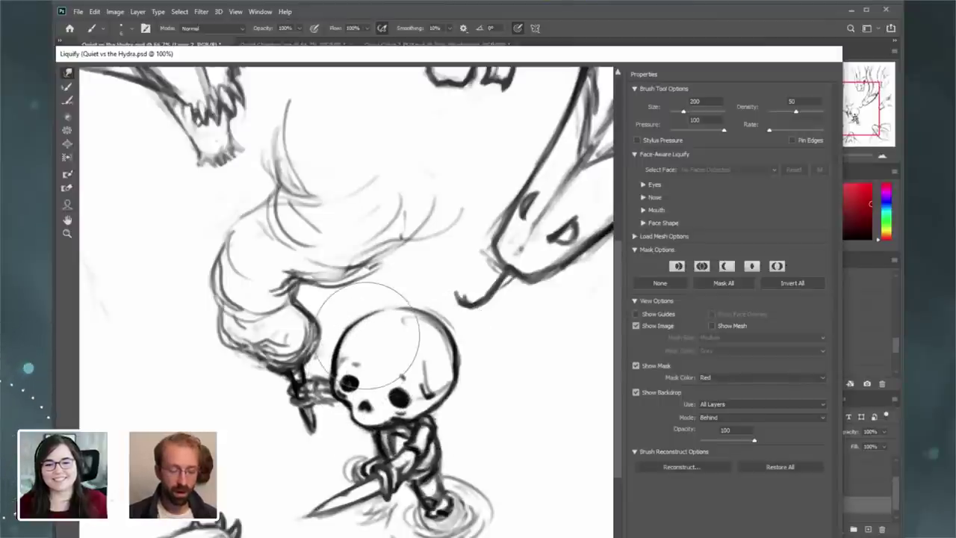
drag(454, 386, 437, 385)
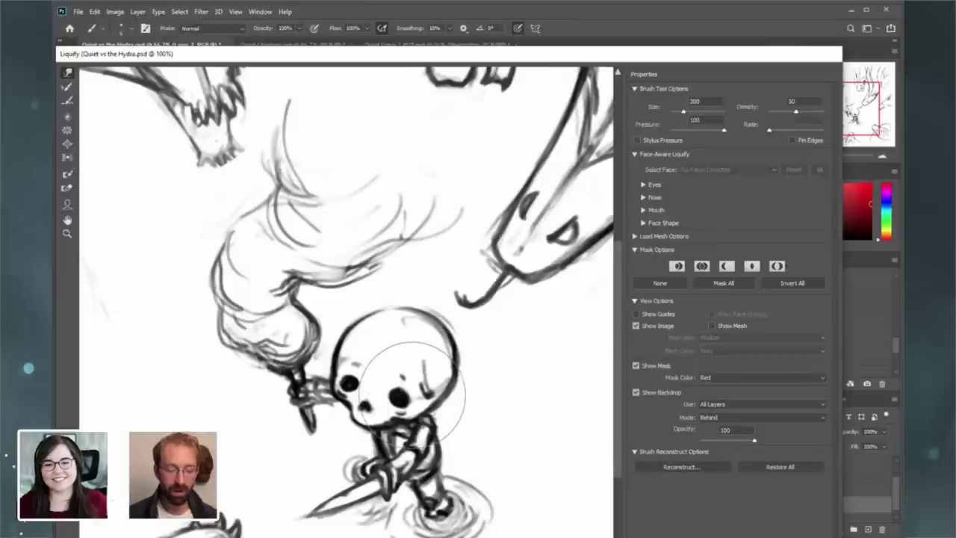
key(bracketleft)
key(bracketleft)
key(bracketleft)
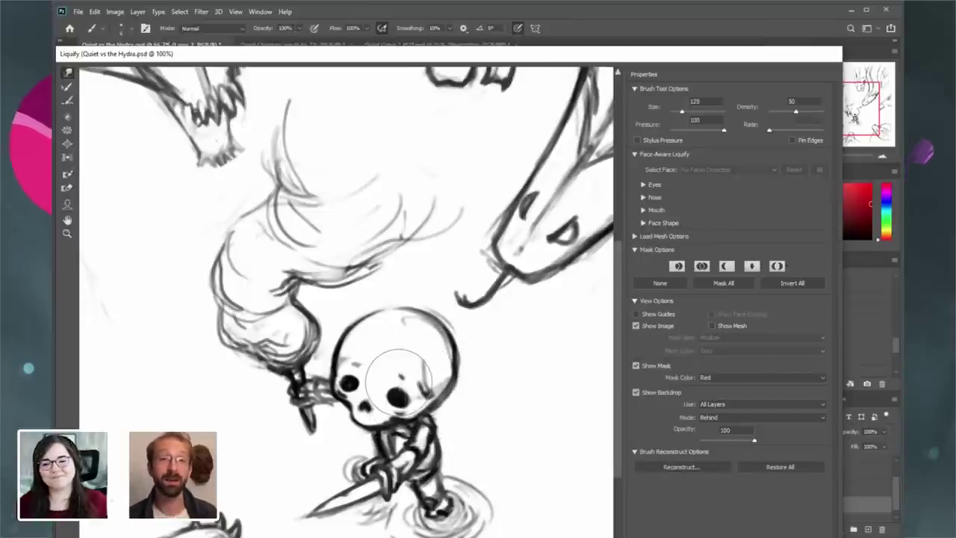
key(bracketright)
key(bracketright)
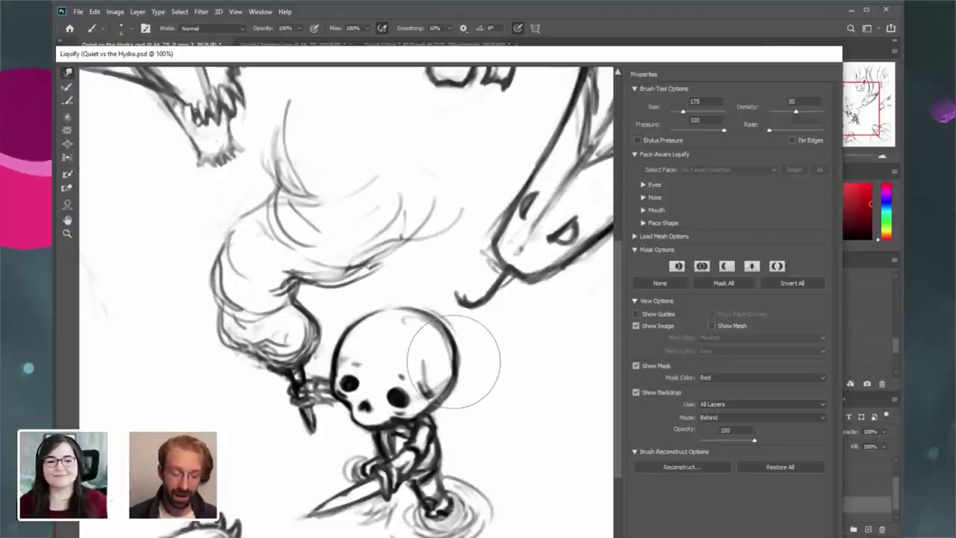
key(bracketleft)
key(bracketleft)
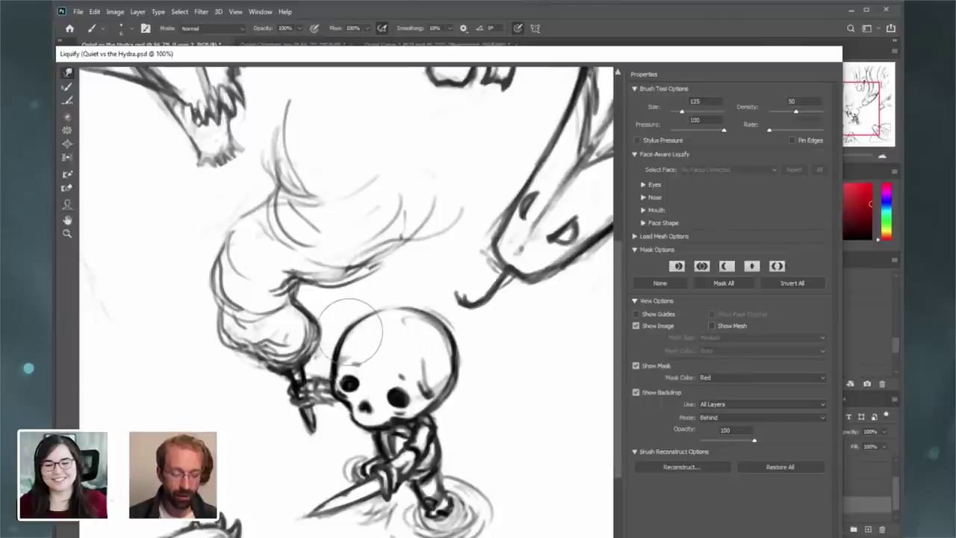
click(732, 535)
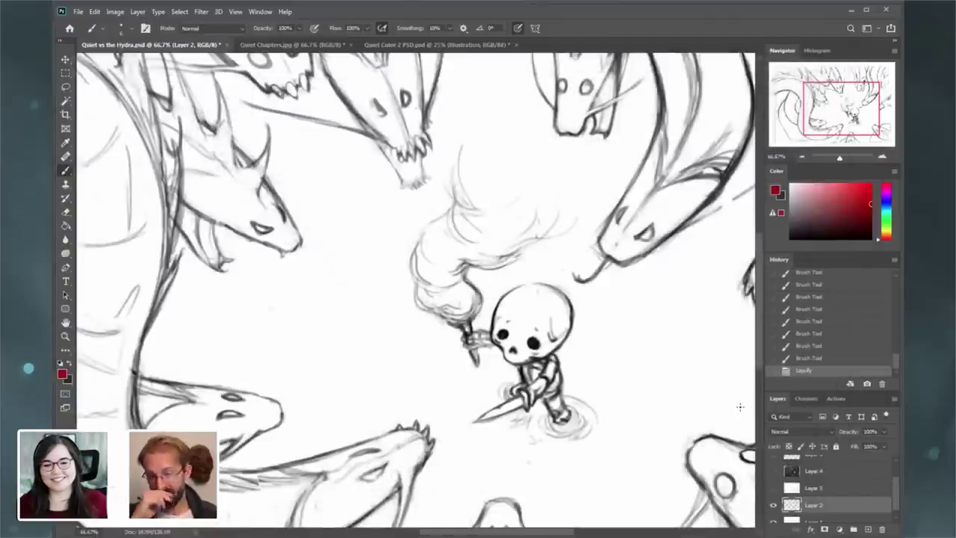
- Inspect the hydra heads above the skeleton and check what Layer 2 contains by hiding and reshowing it
drag(448, 262, 433, 294)
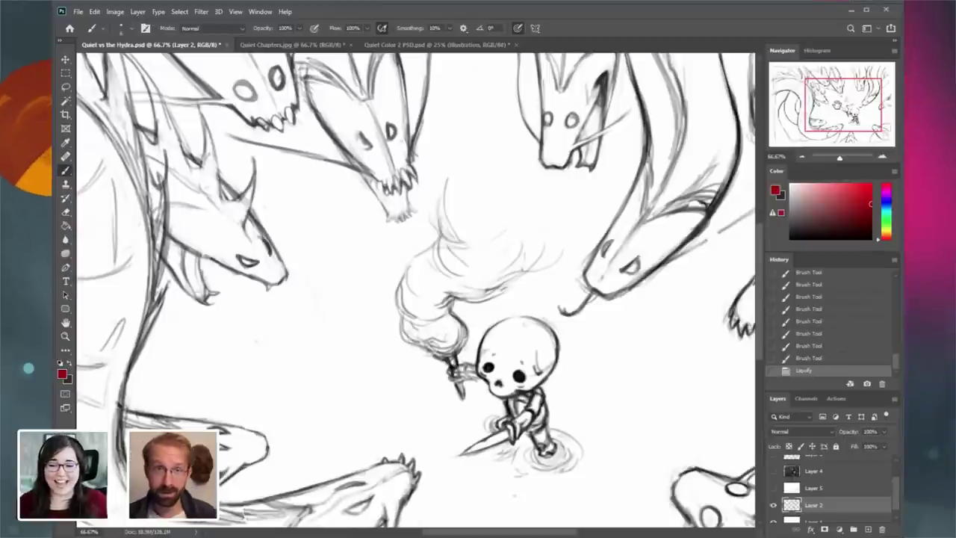
mouse_move(411, 82)
mouse_down()
mouse_move(530, 200)
mouse_move(575, 223)
mouse_up()
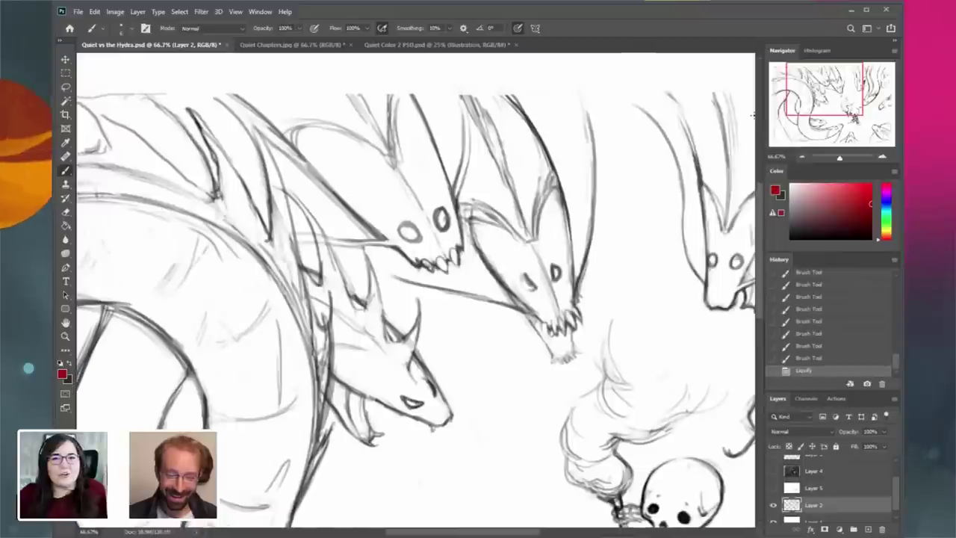
click(773, 505)
click(773, 505)
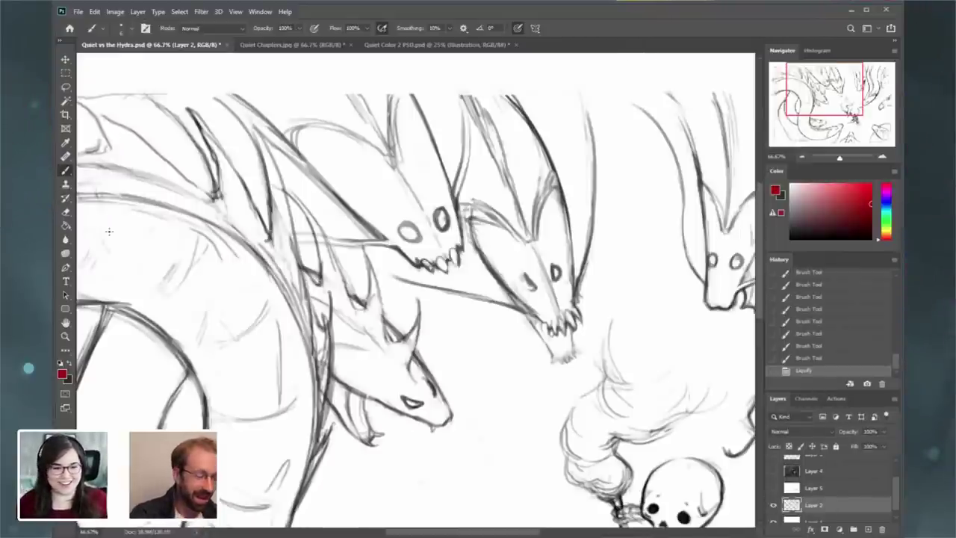
- Darken the jaw and side contours of the fanged hydra head nearest the torch smoke with the dark grey brush
drag(426, 314, 416, 277)
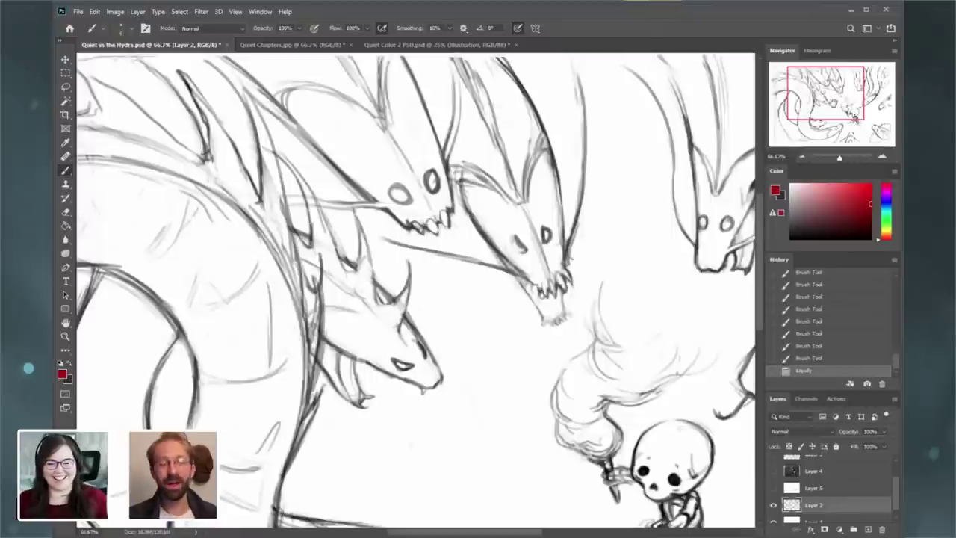
drag(465, 203, 476, 256)
key(ctrl+z)
drag(516, 287, 527, 300)
drag(471, 242, 515, 288)
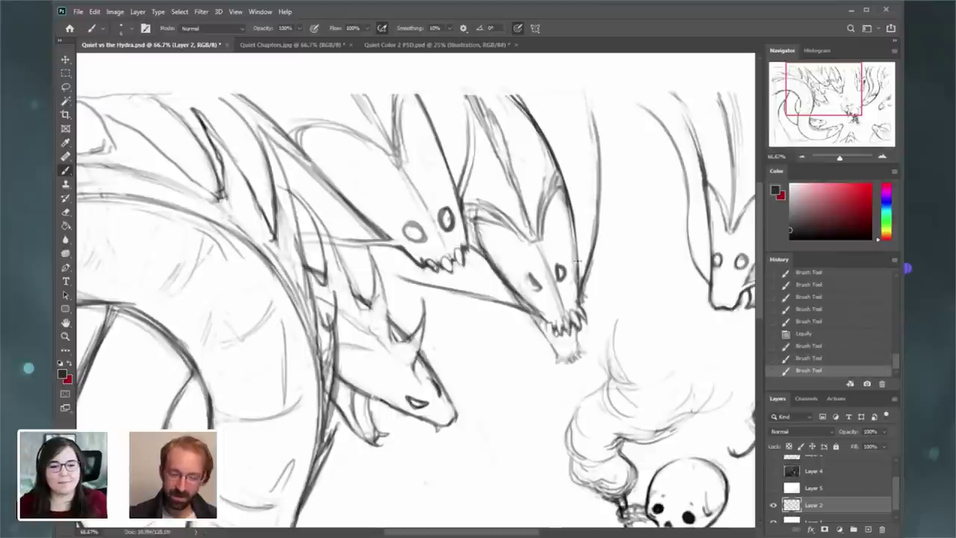
drag(572, 226, 581, 266)
drag(469, 216, 470, 236)
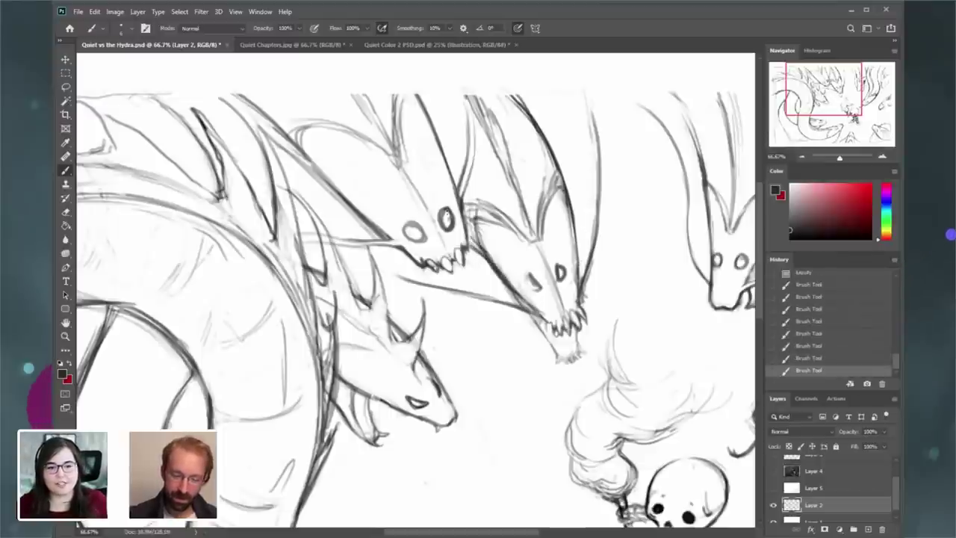
- Erase the stray sketch lines around the cheek and neck of the fanged head nearest the torch smoke
key(e)
drag(487, 263, 500, 280)
drag(488, 263, 497, 277)
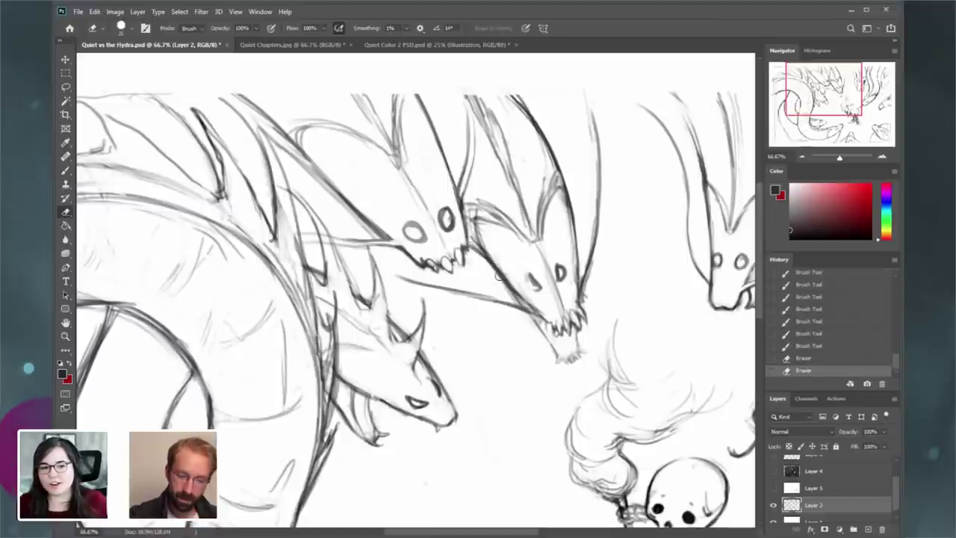
mouse_move(478, 238)
mouse_down()
mouse_move(498, 268)
mouse_move(485, 250)
mouse_move(493, 238)
mouse_up()
mouse_move(475, 222)
mouse_down()
mouse_move(496, 241)
mouse_move(475, 218)
mouse_move(554, 176)
mouse_move(516, 110)
mouse_up()
- Redraw the dark outer neck line running up from the back of the same fanged head
click(65, 170)
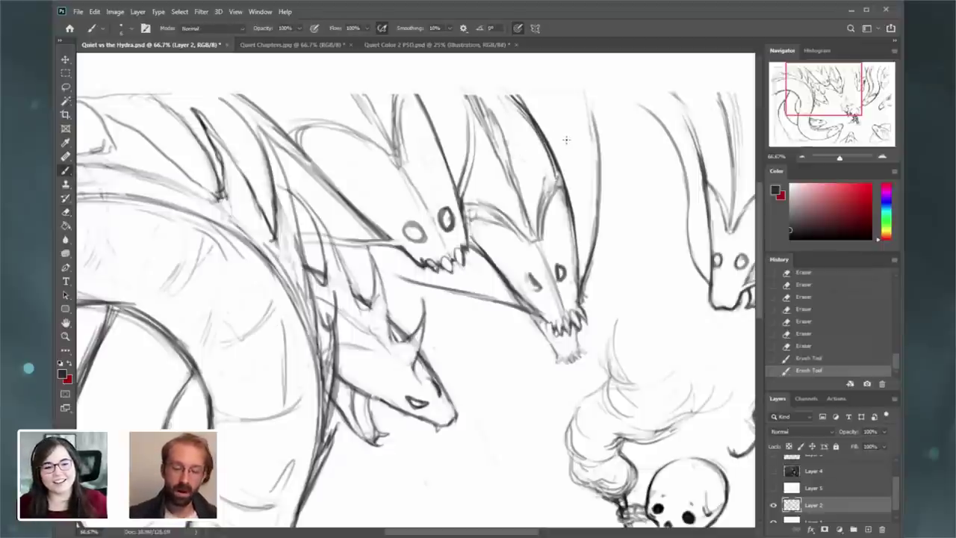
key(ctrl+z)
drag(558, 181, 517, 109)
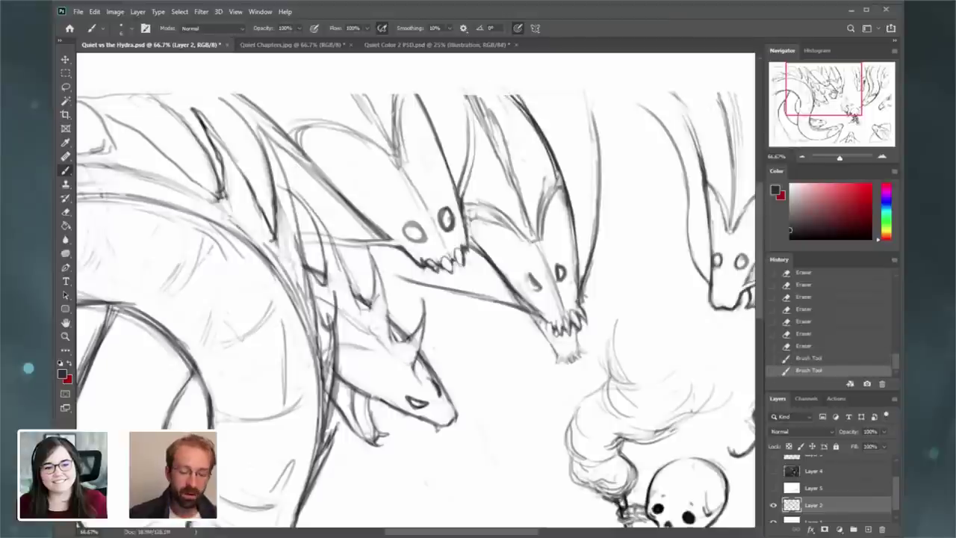
drag(528, 280, 599, 281)
drag(832, 99, 819, 109)
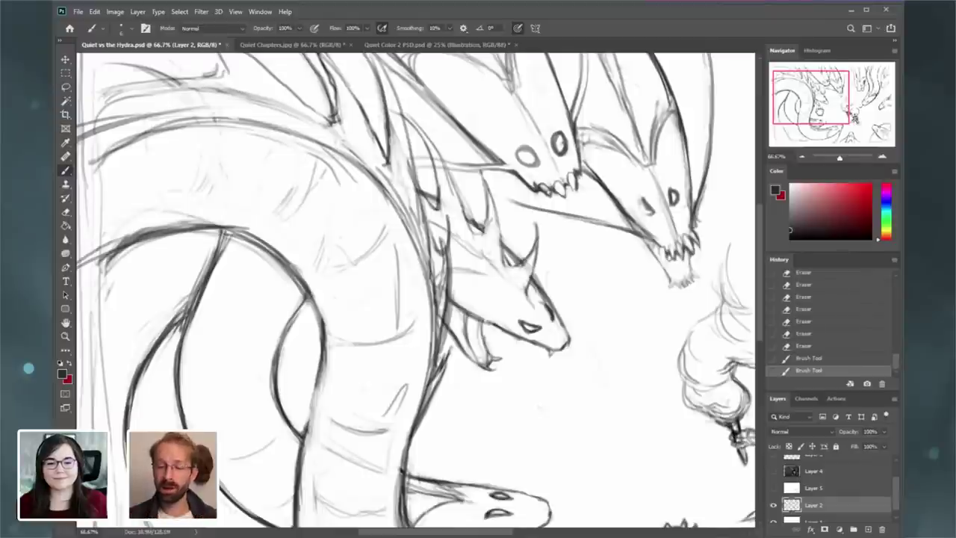
mouse_move(513, 340)
mouse_down()
mouse_move(522, 355)
mouse_move(453, 370)
mouse_up()
key(ctrl+z)
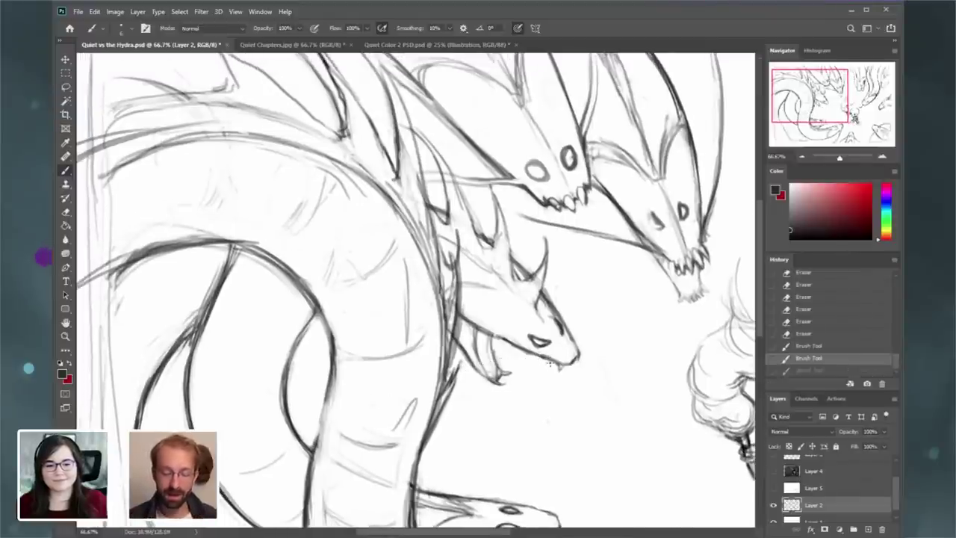
drag(546, 356, 450, 368)
key(ctrl+z)
drag(542, 354, 471, 357)
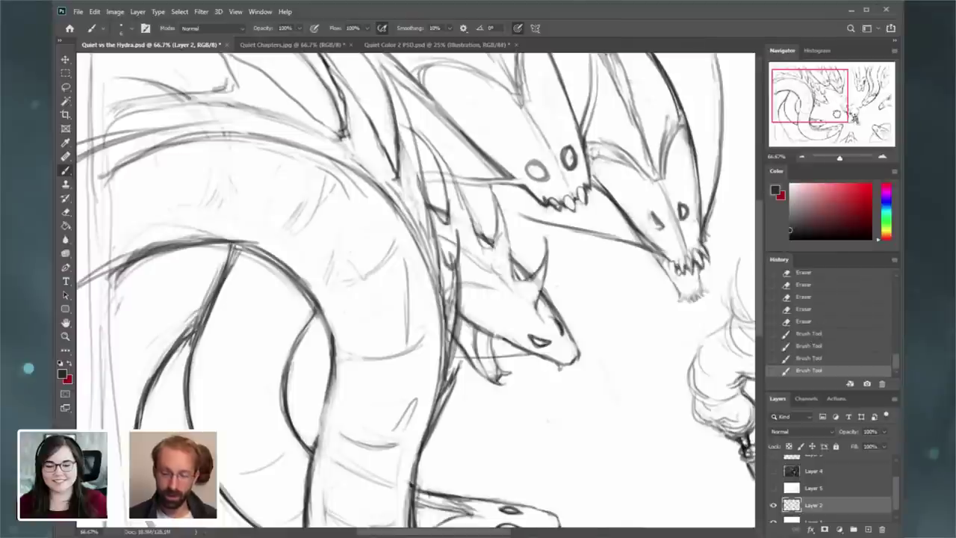
drag(652, 314, 568, 220)
click(821, 359)
click(825, 350)
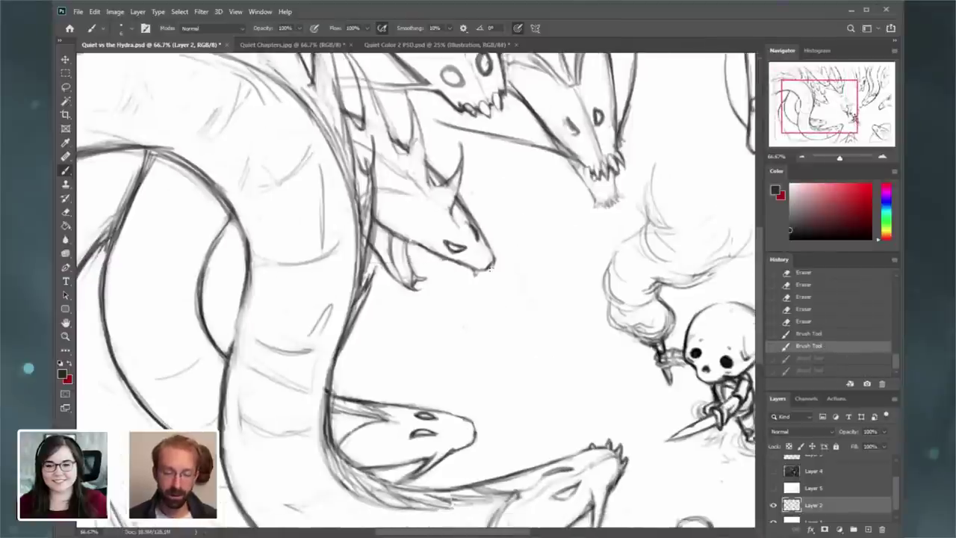
- Draw a curved mouth line for the horned hydra head, running from its neck along the lower jaw to the snout
drag(690, 363, 697, 368)
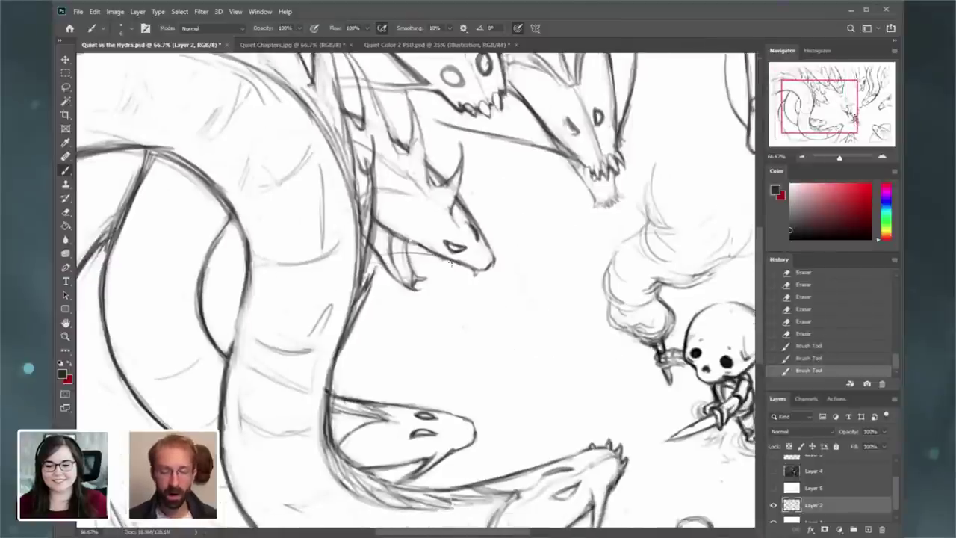
mouse_move(380, 256)
mouse_down()
mouse_move(487, 257)
mouse_move(490, 271)
mouse_up()
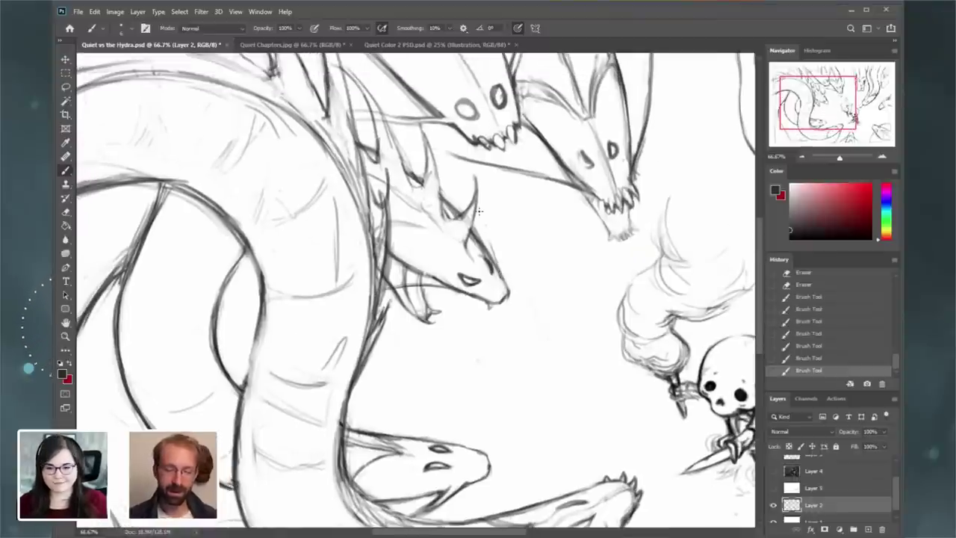
key(ctrl+z)
drag(478, 222, 491, 253)
key(ctrl+z)
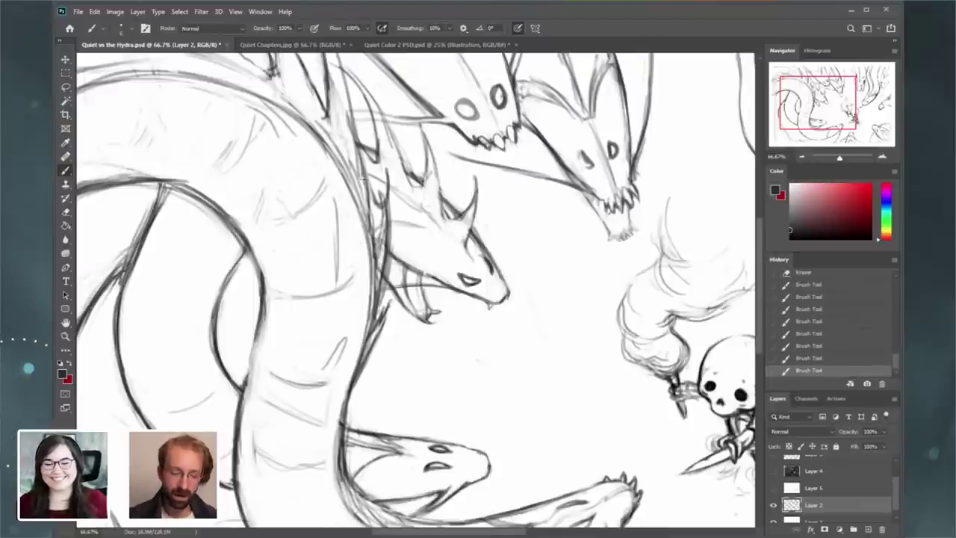
- Erase the rough overlapping lines around the base of the horned head's horns
click(66, 213)
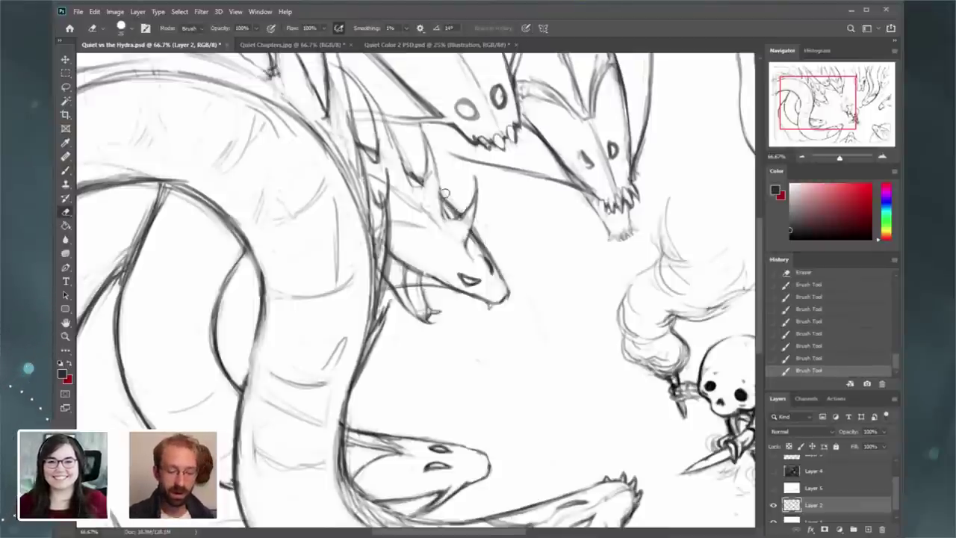
drag(445, 193, 464, 223)
drag(470, 222, 465, 221)
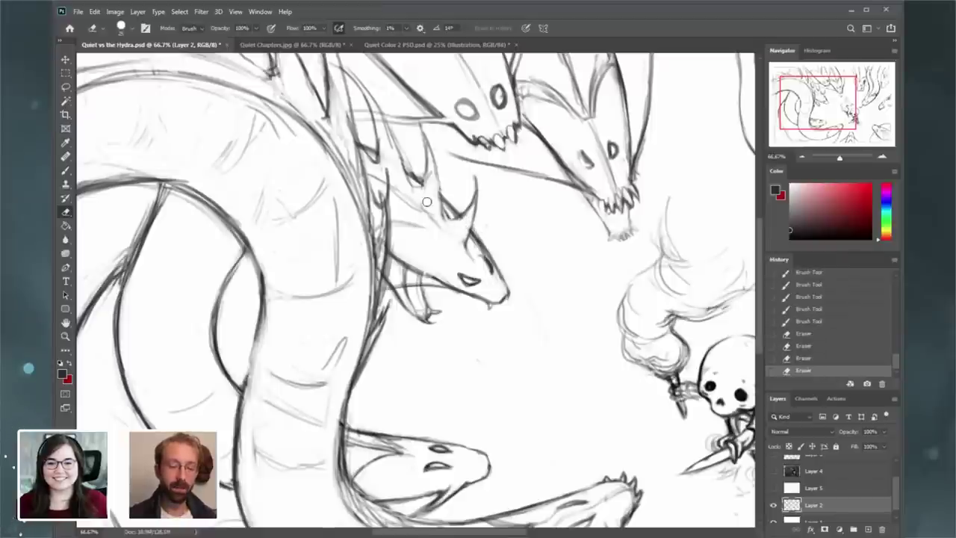
drag(431, 182, 429, 159)
- Touch up the horned head's eye and add short strokes to the chin tip of the fanged head beside the smoke
click(66, 170)
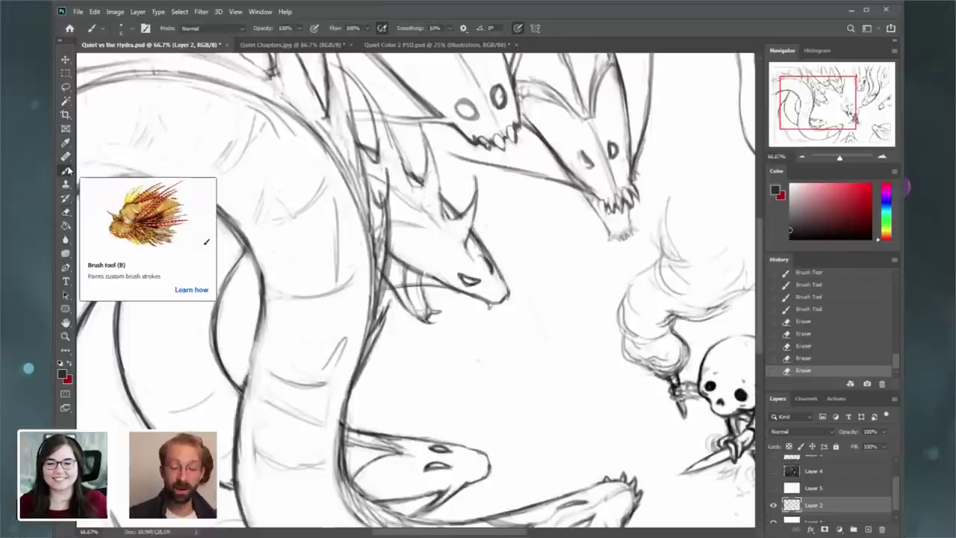
drag(459, 277, 478, 281)
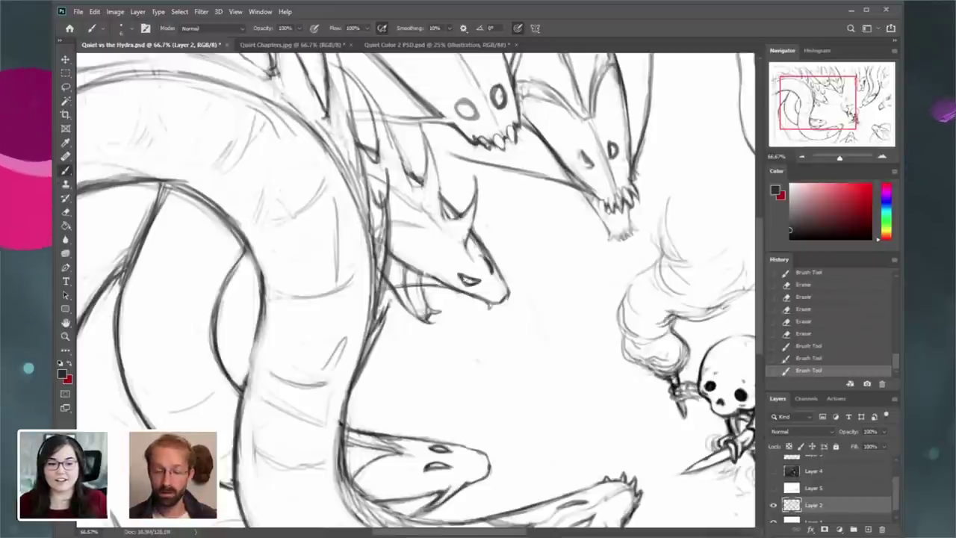
drag(632, 232, 634, 226)
drag(627, 238, 626, 232)
drag(614, 239, 620, 234)
- Erase the loose lines above the underside of the large arched neck, enlarging the eraser for the faint interior marks
drag(483, 474, 502, 379)
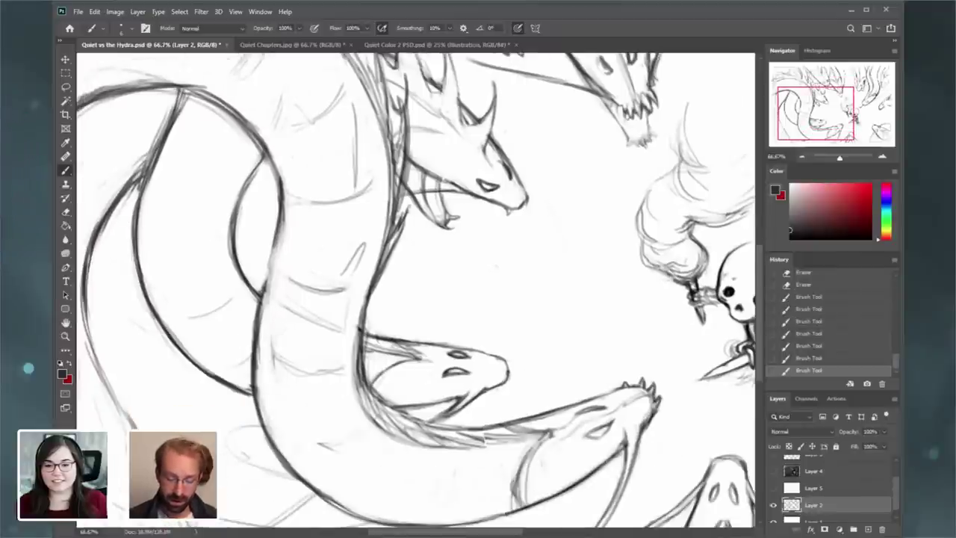
drag(806, 110, 794, 109)
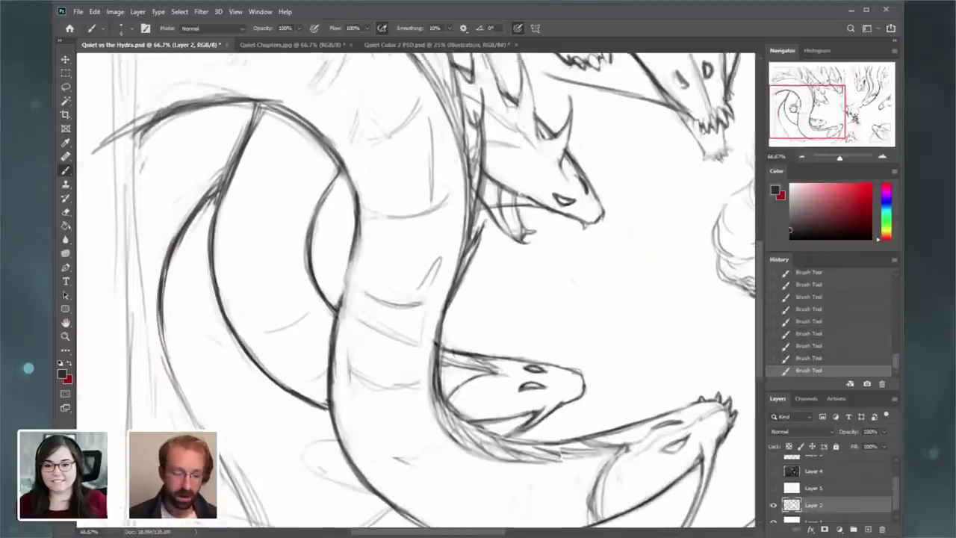
scroll(473, 277, up, 6)
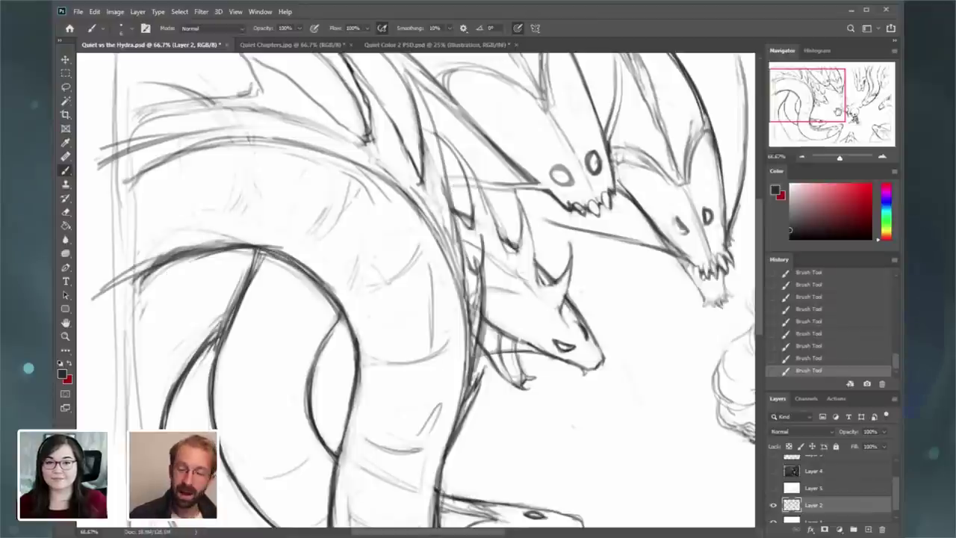
key(e)
mouse_move(170, 243)
mouse_down()
mouse_move(196, 242)
mouse_move(149, 260)
mouse_move(241, 241)
mouse_up()
key(ctrl+z)
drag(169, 252, 148, 266)
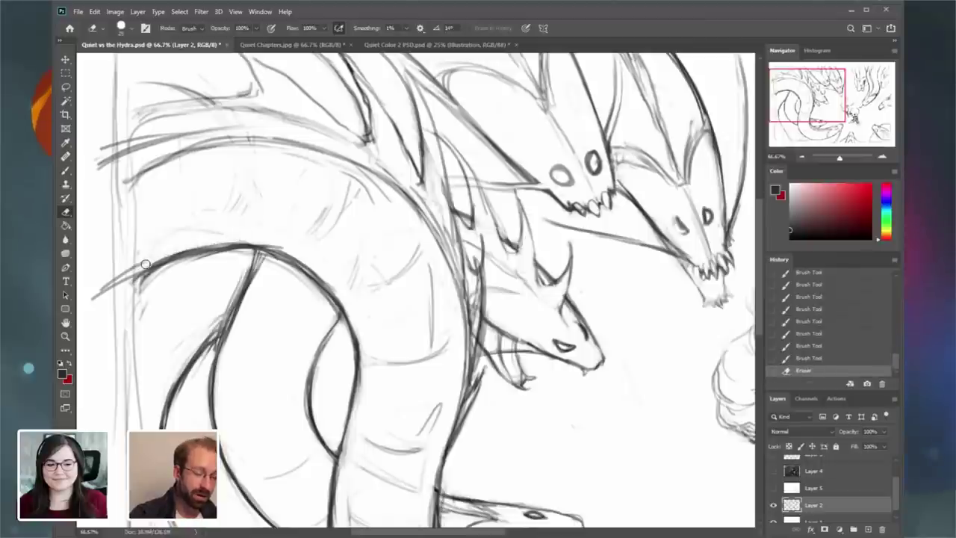
mouse_move(215, 229)
mouse_down()
mouse_move(140, 264)
mouse_move(152, 235)
mouse_up()
key(bracketright)
key(bracketright)
key(bracketright)
key(bracketright)
mouse_move(234, 232)
mouse_down()
mouse_move(160, 256)
mouse_move(171, 231)
mouse_move(273, 221)
mouse_move(260, 209)
mouse_up()
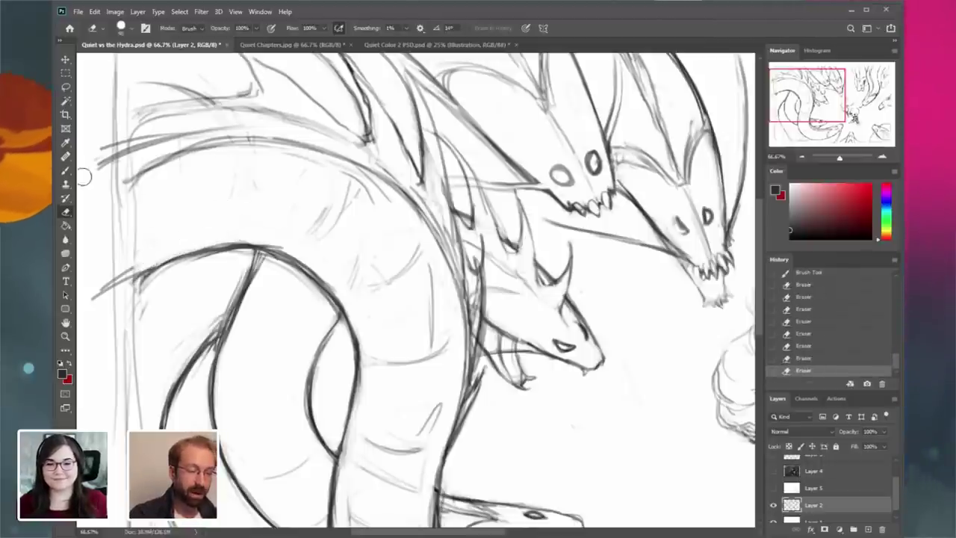
- Clean the inner edge of the arched neck by erasing the doubled lines beneath its curve
key(b)
click(67, 212)
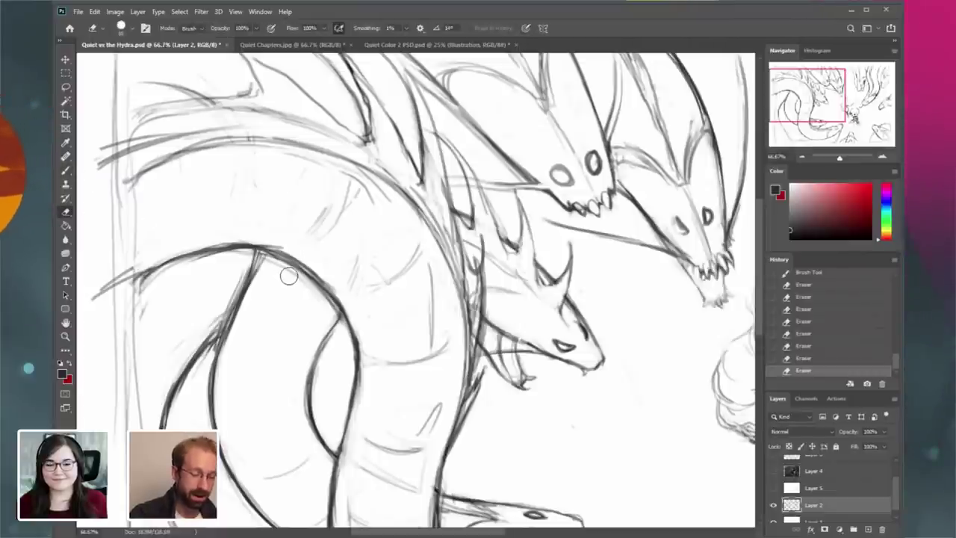
drag(273, 262, 329, 313)
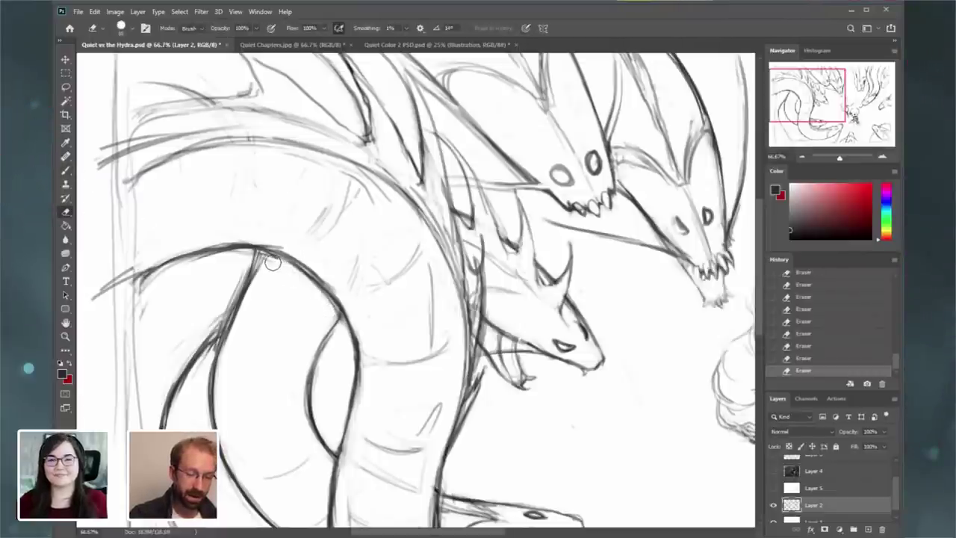
drag(274, 261, 331, 313)
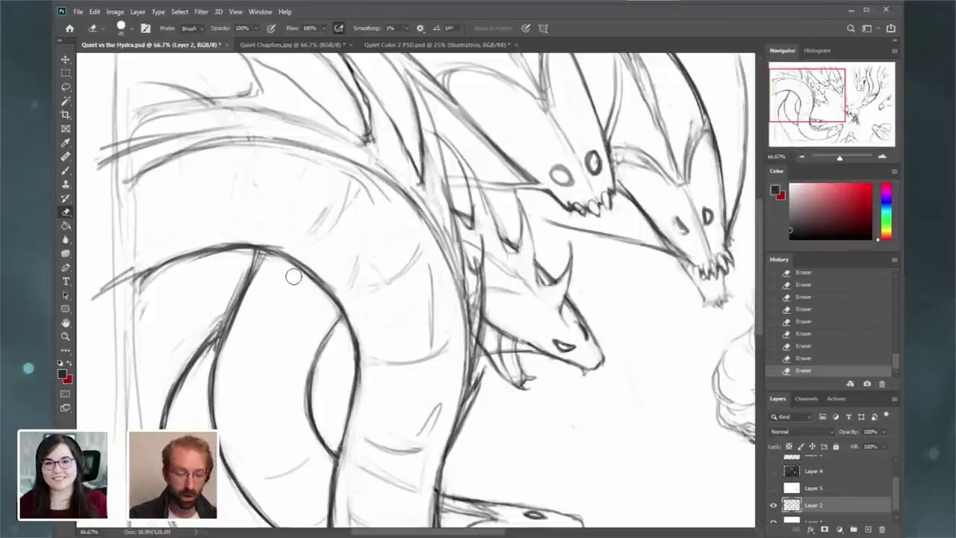
drag(278, 262, 332, 311)
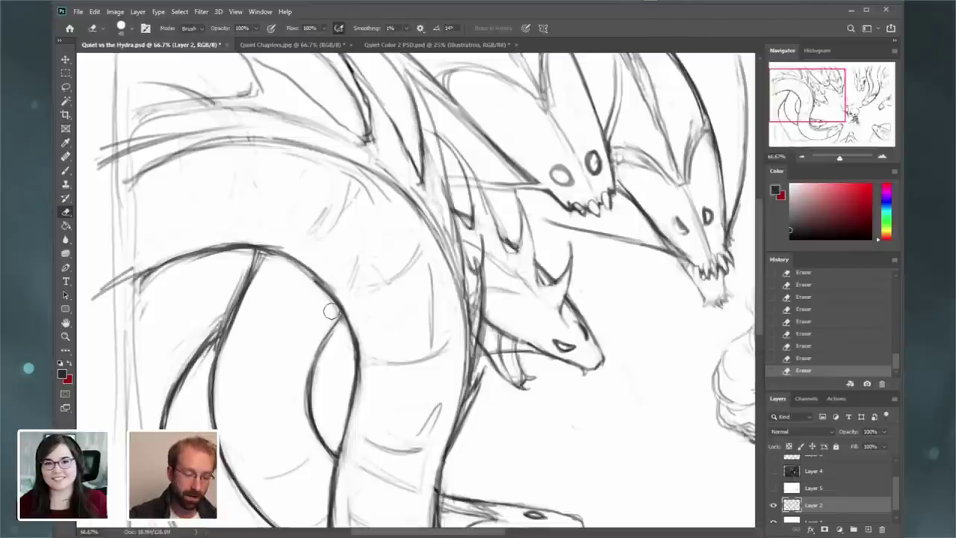
- Brush in the lower edge of the scaly ridge along the neck that leads to the spiked bottom hydra head
click(67, 171)
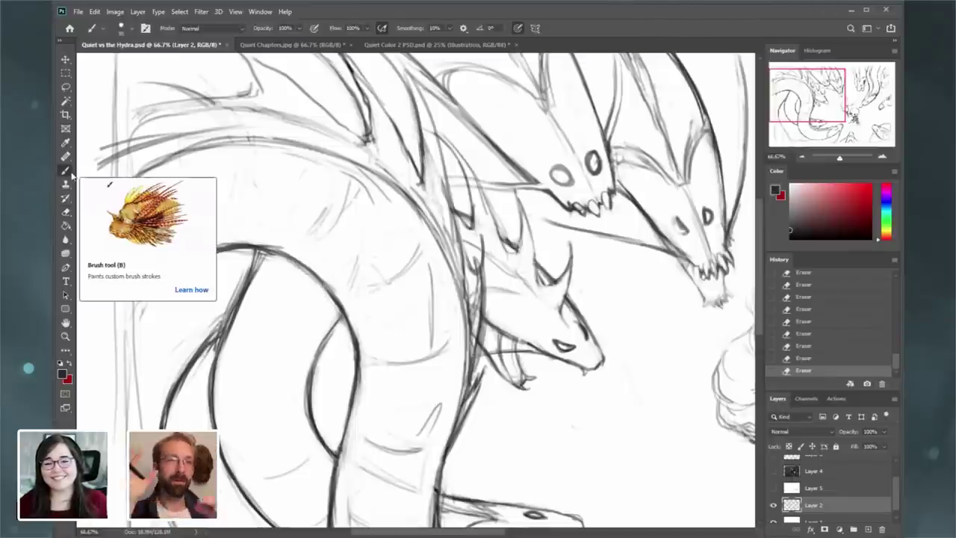
mouse_move(525, 382)
mouse_down()
mouse_move(486, 166)
mouse_move(444, 165)
mouse_up()
mouse_move(407, 379)
mouse_down()
mouse_move(441, 390)
mouse_move(532, 378)
mouse_up()
drag(466, 394, 502, 388)
mouse_move(480, 391)
mouse_down()
mouse_move(512, 385)
mouse_move(485, 391)
mouse_move(512, 370)
mouse_move(529, 383)
mouse_move(453, 397)
mouse_move(422, 391)
mouse_move(539, 362)
mouse_move(517, 386)
mouse_move(427, 393)
mouse_move(459, 395)
mouse_up()
key(ctrl+z)
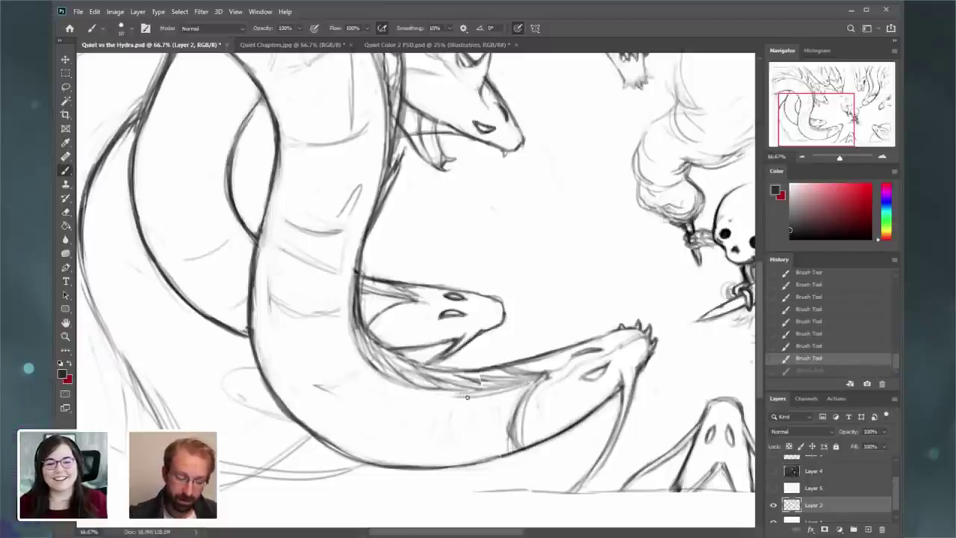
drag(402, 387, 463, 397)
key(ctrl+z)
drag(392, 379, 435, 396)
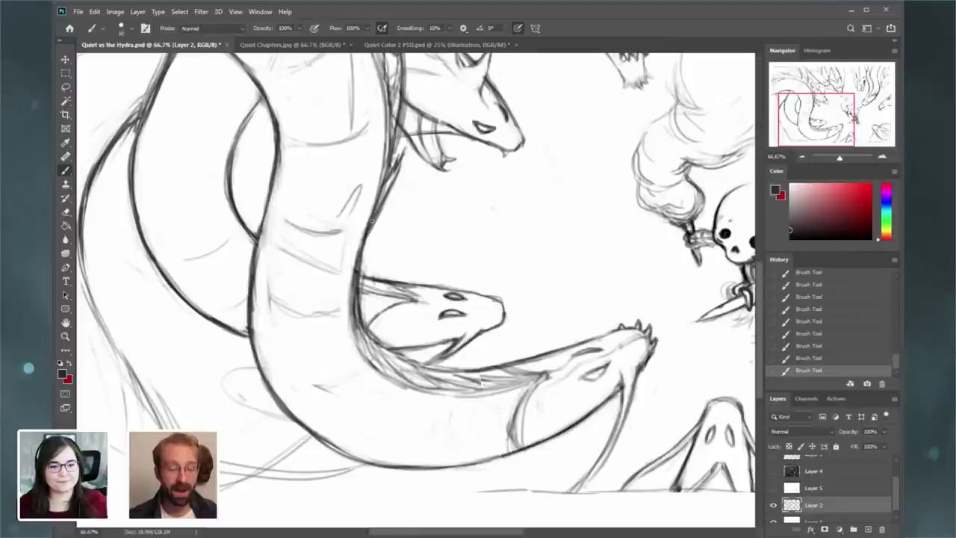
drag(477, 143, 494, 222)
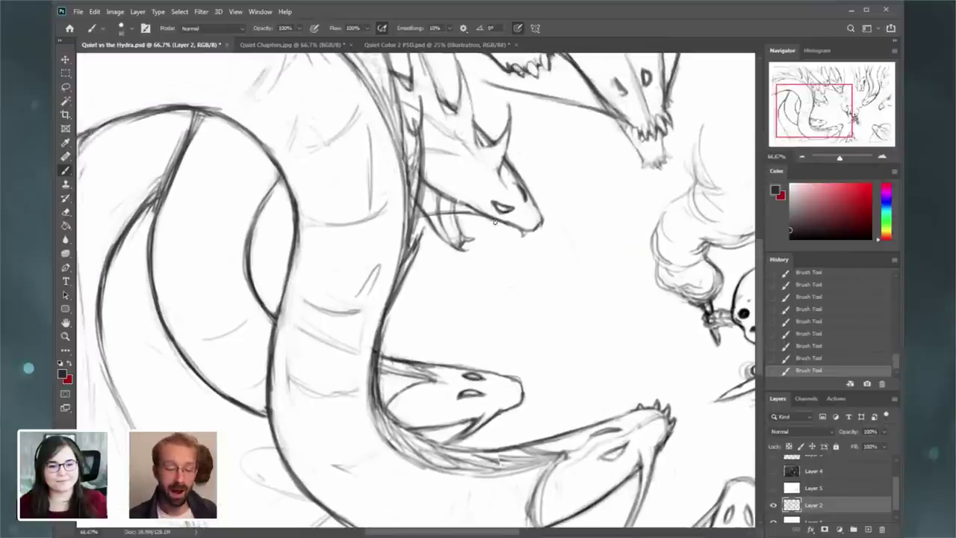
drag(440, 246, 462, 334)
mouse_move(417, 381)
mouse_down()
mouse_move(446, 314)
mouse_move(442, 333)
mouse_move(453, 337)
mouse_up()
key(ctrl+z)
key(ctrl+z)
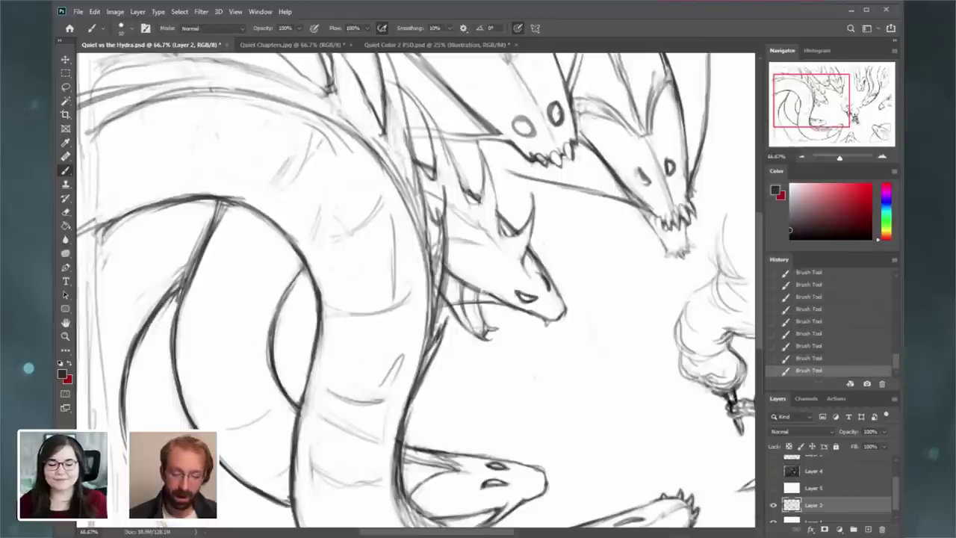
- Strengthen the line of the frill behind the horned head and erase the overlapping strokes between it and the large neck
drag(449, 207, 444, 285)
drag(449, 190, 441, 283)
click(65, 212)
drag(444, 227, 442, 262)
drag(445, 254, 437, 308)
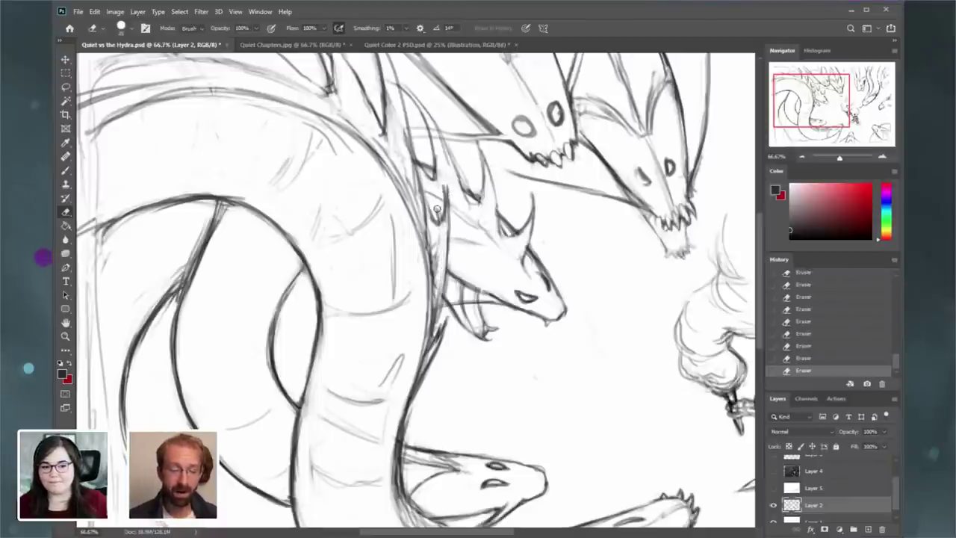
- Redefine the small spike behind the horned head with the brush and erase the leftover marks below it
key(b)
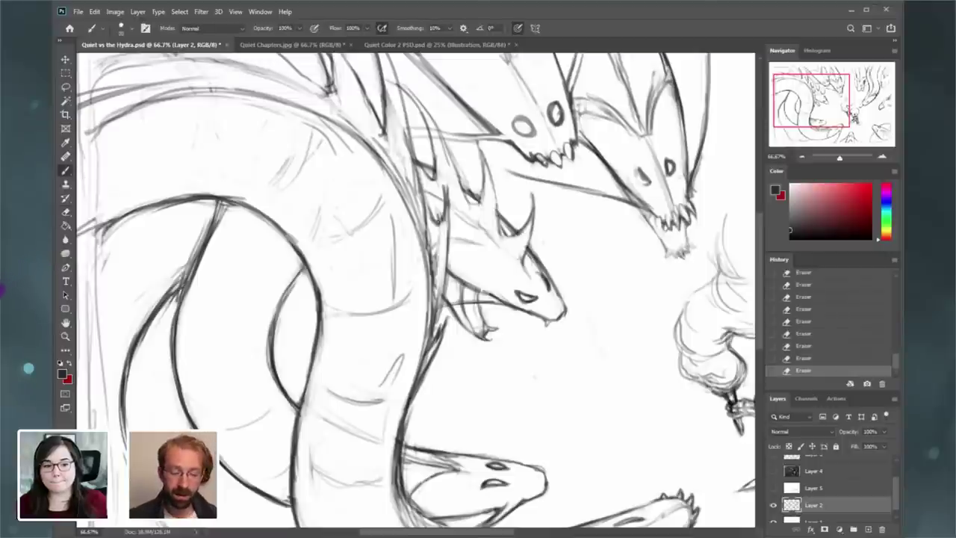
drag(437, 297, 439, 211)
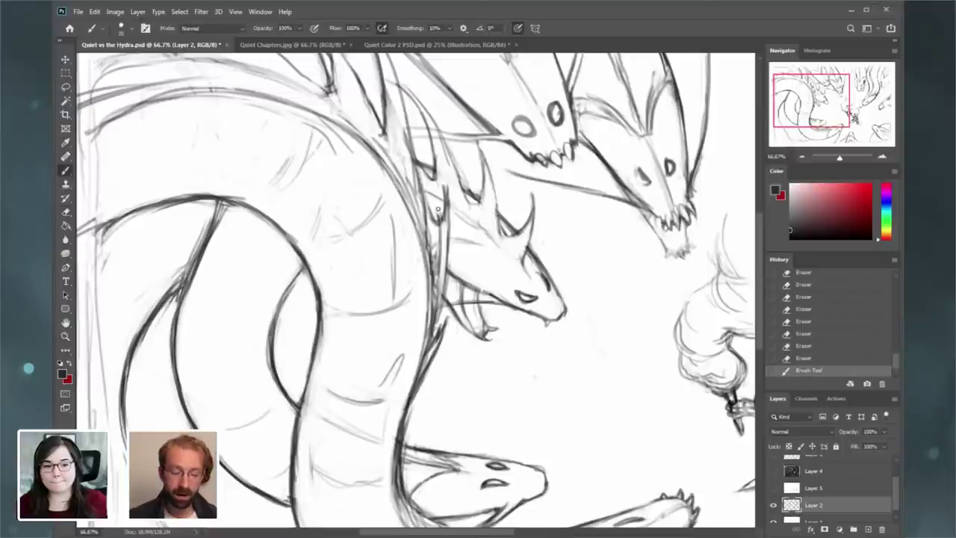
click(67, 213)
drag(436, 224, 435, 233)
drag(442, 221, 436, 273)
drag(437, 240, 438, 275)
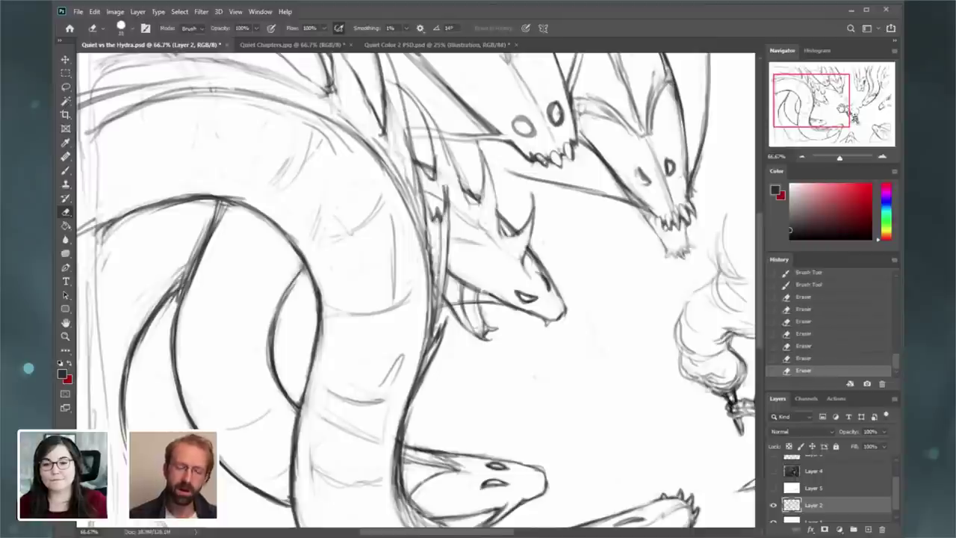
- Erase the overlapping strokes between the large arched neck and the frill behind the horned head
mouse_move(431, 227)
mouse_down()
mouse_move(464, 302)
mouse_move(462, 338)
mouse_up()
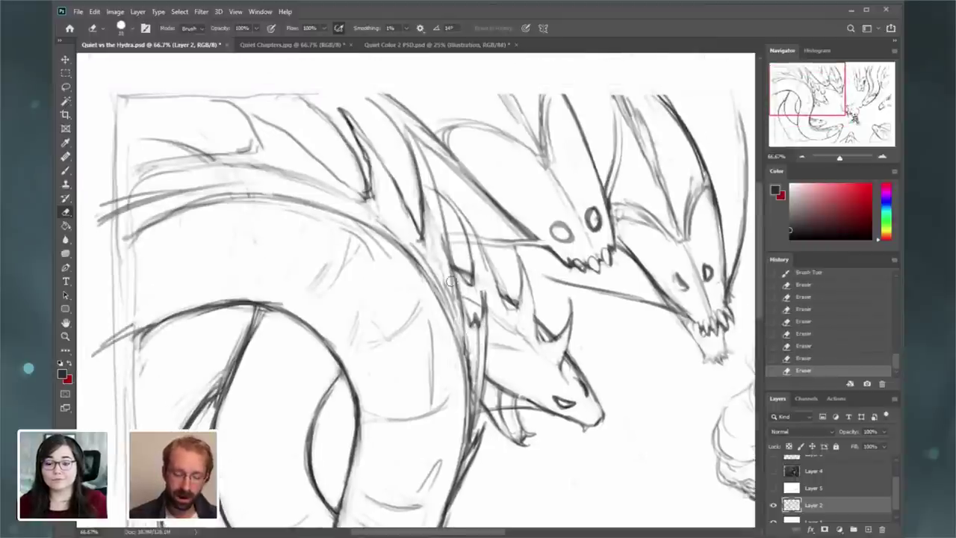
drag(451, 281, 460, 325)
drag(439, 226, 455, 309)
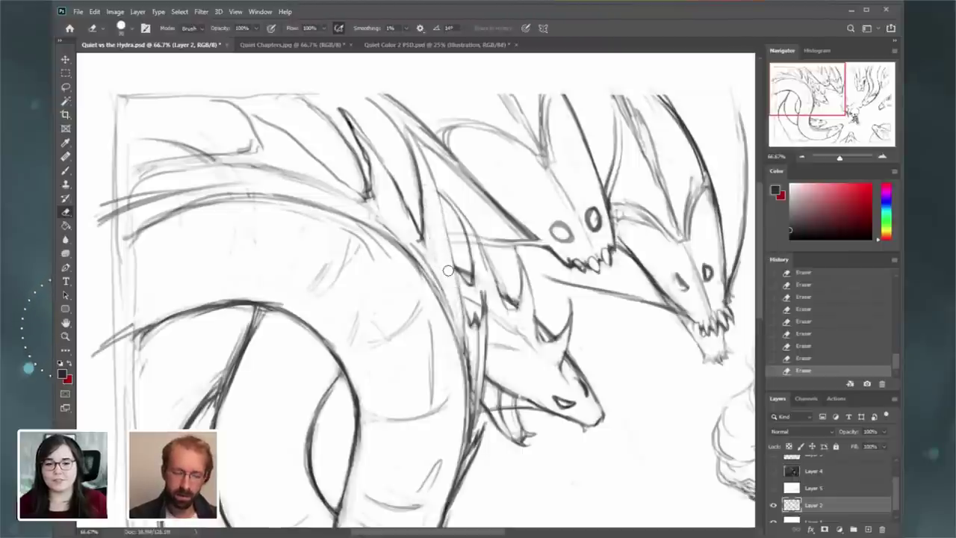
- Brush in the neck line that rises from the horned head's frill toward the fanged head above it
key(b)
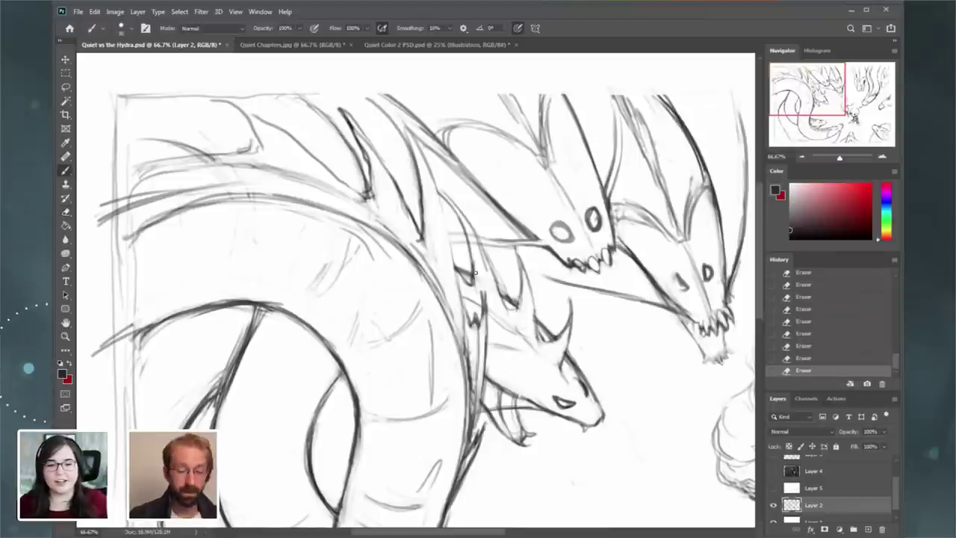
mouse_move(451, 240)
mouse_down()
mouse_move(462, 296)
mouse_move(446, 200)
mouse_move(431, 155)
mouse_move(402, 121)
mouse_up()
drag(435, 182, 393, 115)
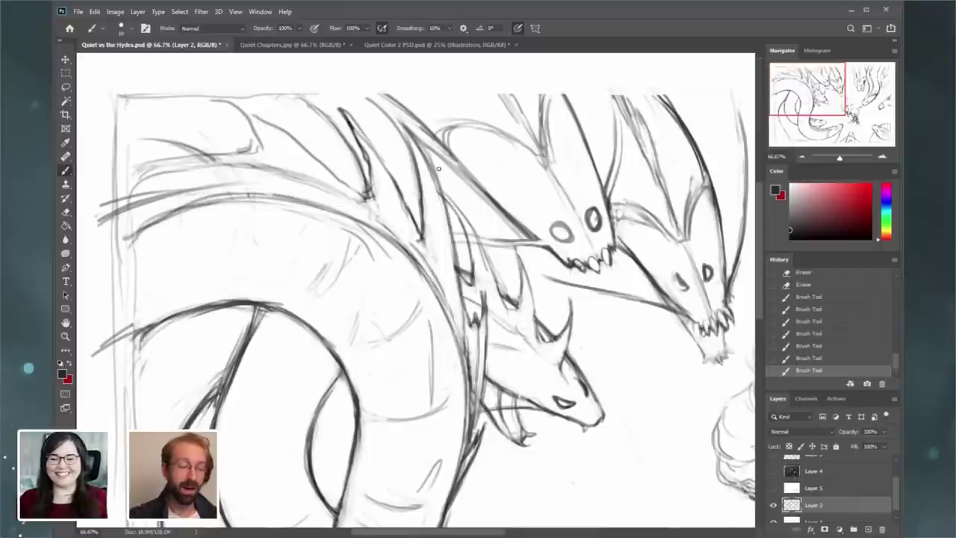
mouse_move(437, 186)
mouse_down()
mouse_move(408, 130)
mouse_move(433, 180)
mouse_up()
- Erase the leftover doubled lines beside the horned head's redrawn neck line, up to where it meets the fanged head's neck
click(69, 214)
drag(415, 142, 433, 196)
drag(428, 176, 436, 220)
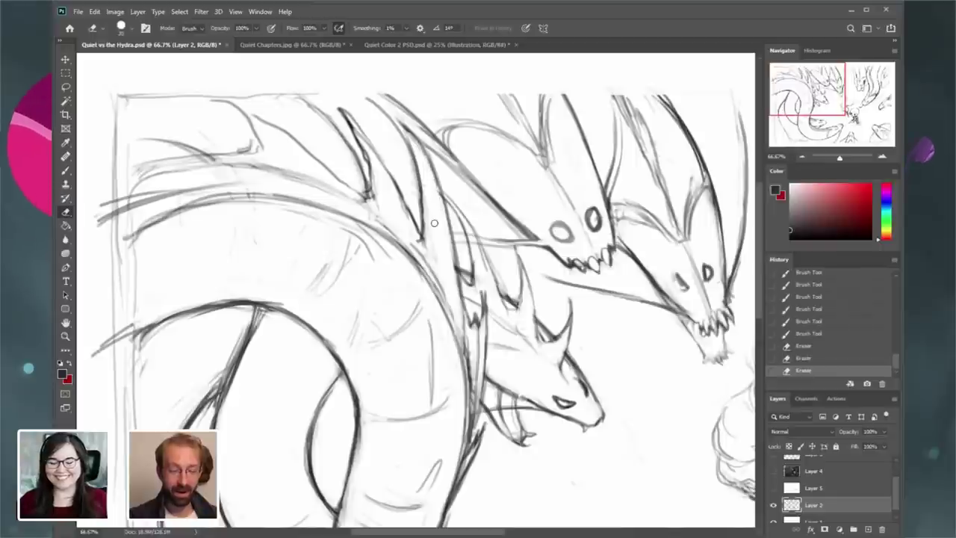
mouse_move(431, 181)
mouse_down()
mouse_move(437, 198)
mouse_move(435, 190)
mouse_up()
drag(425, 156, 430, 176)
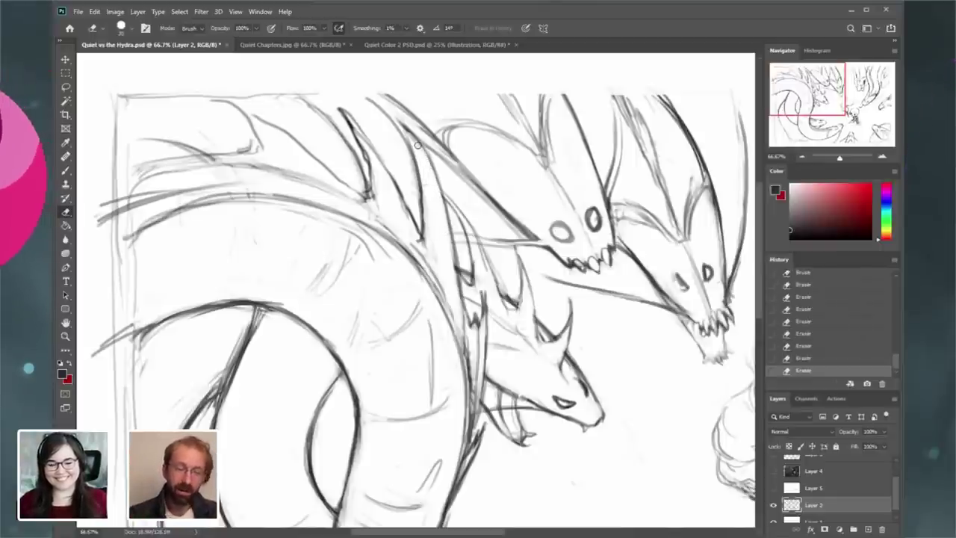
drag(416, 138, 422, 152)
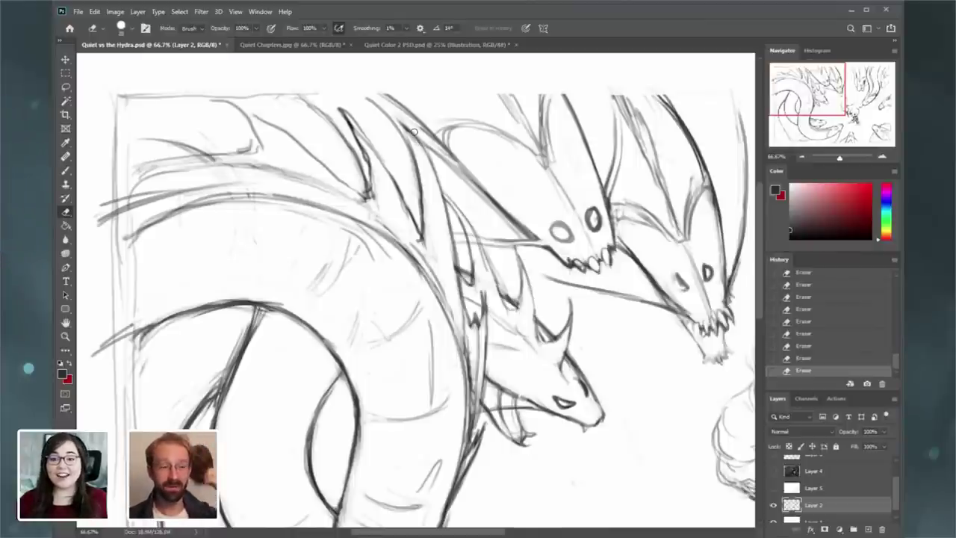
- Rotate the canvas view by 180° to turn the whole sketch upside down
click(66, 171)
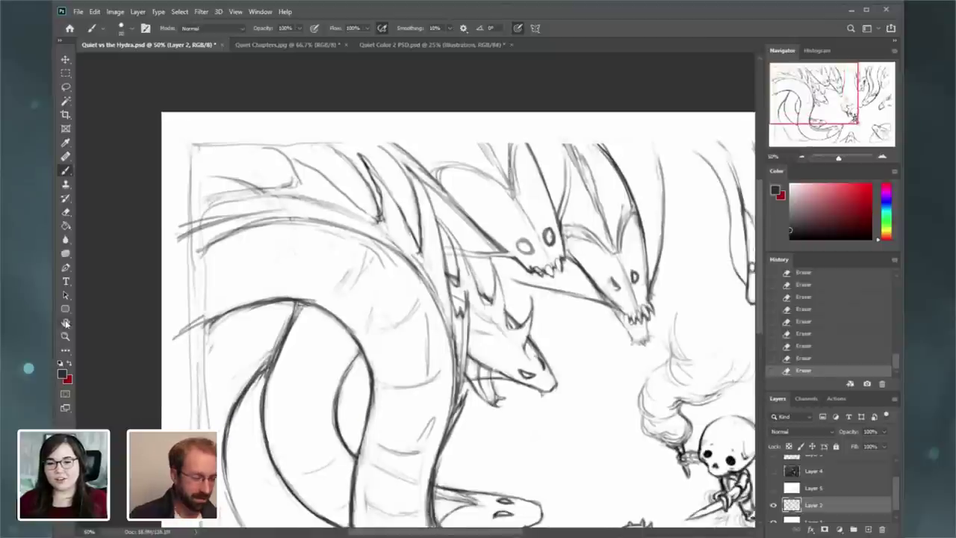
double_click(66, 323)
right_click(65, 323)
click(98, 336)
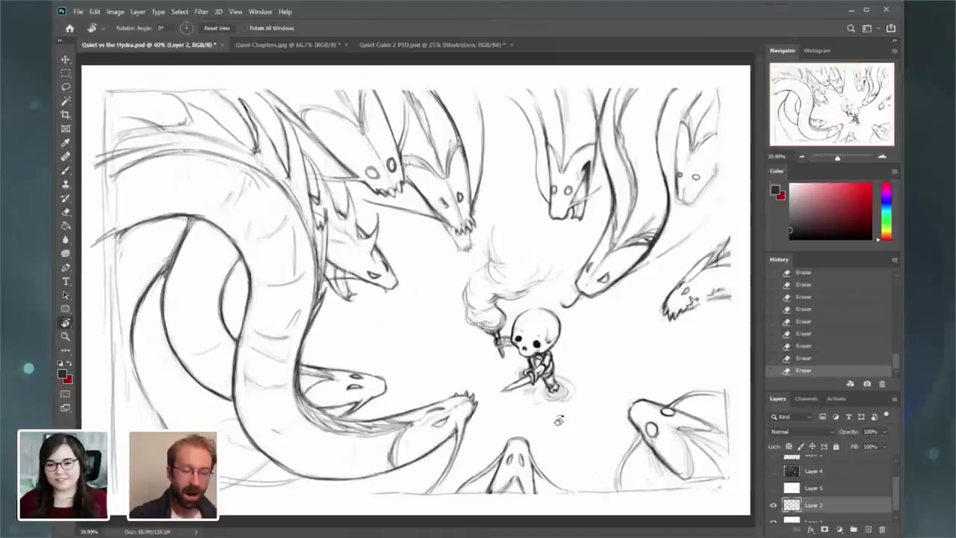
drag(610, 467, 357, 230)
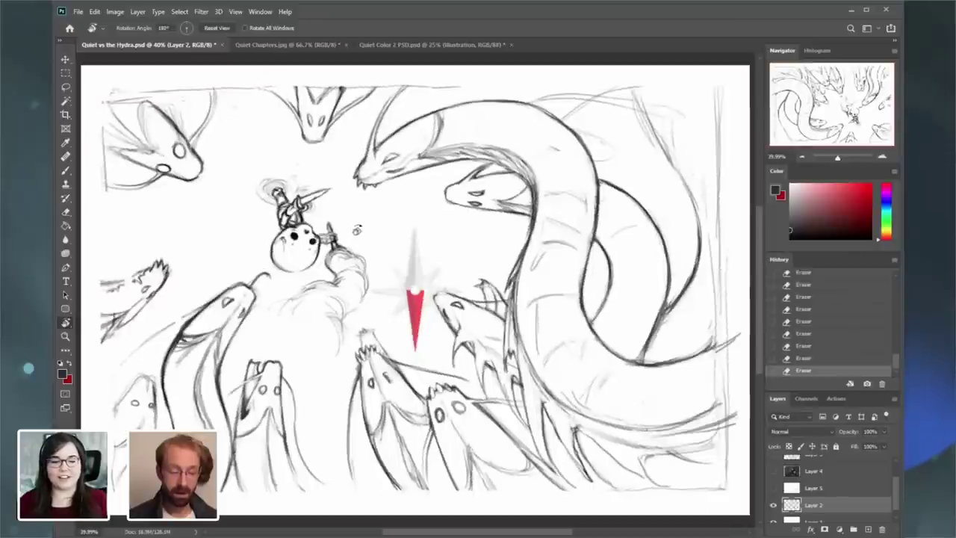
- Strengthen the jagged teeth and jaw lines of the fanged head nearest the torch smoke with the brush
key(b)
key(ctrl+plus)
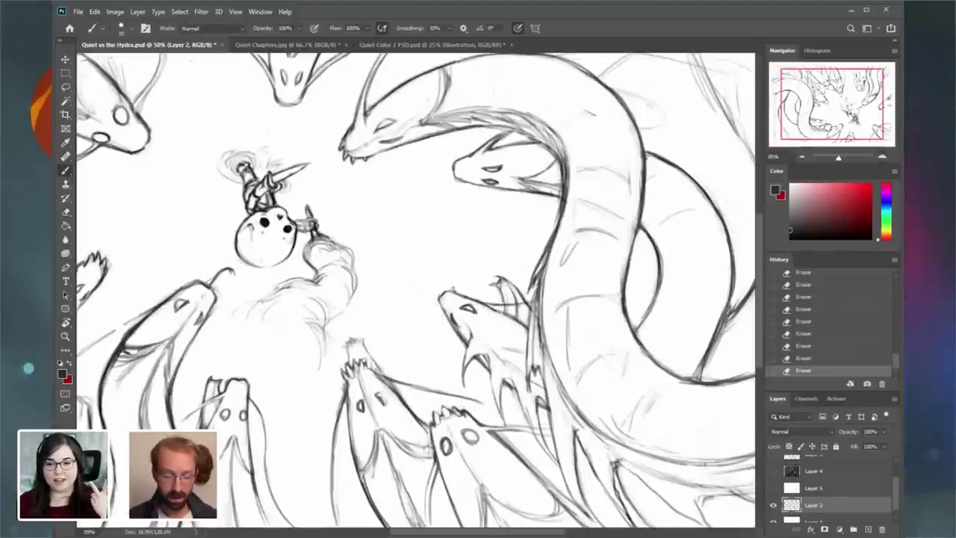
drag(448, 284, 458, 238)
key(ctrl+plus)
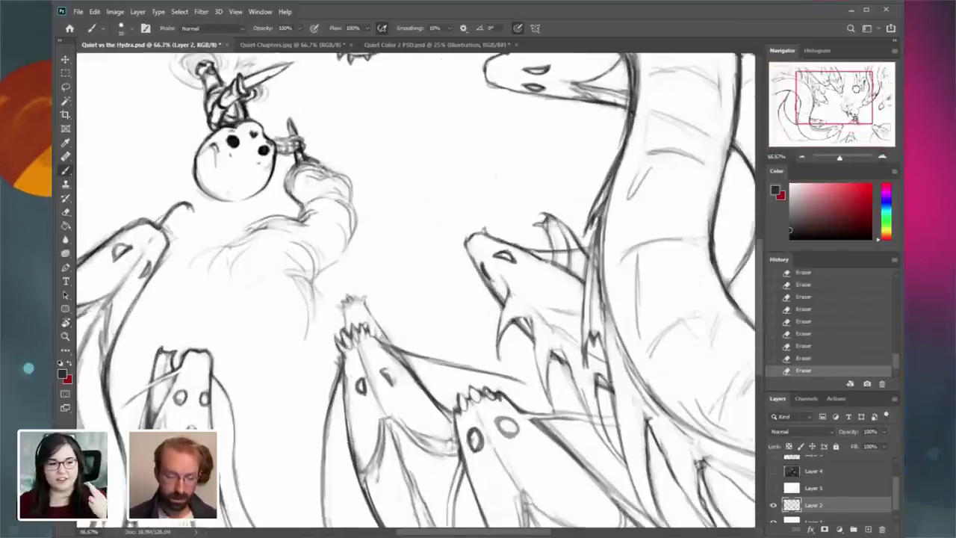
mouse_move(367, 314)
mouse_down()
mouse_move(405, 248)
mouse_move(375, 266)
mouse_move(380, 279)
mouse_move(345, 260)
mouse_up()
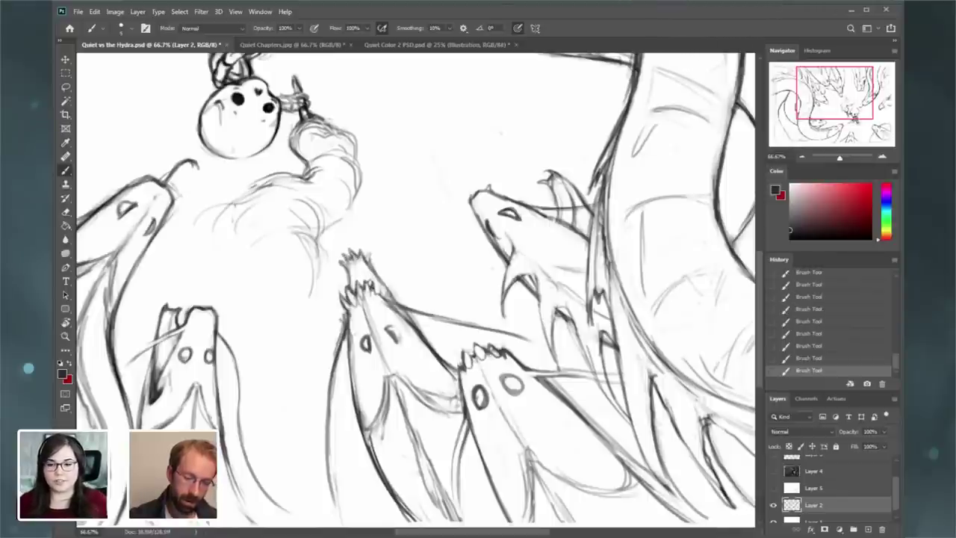
drag(351, 306, 346, 321)
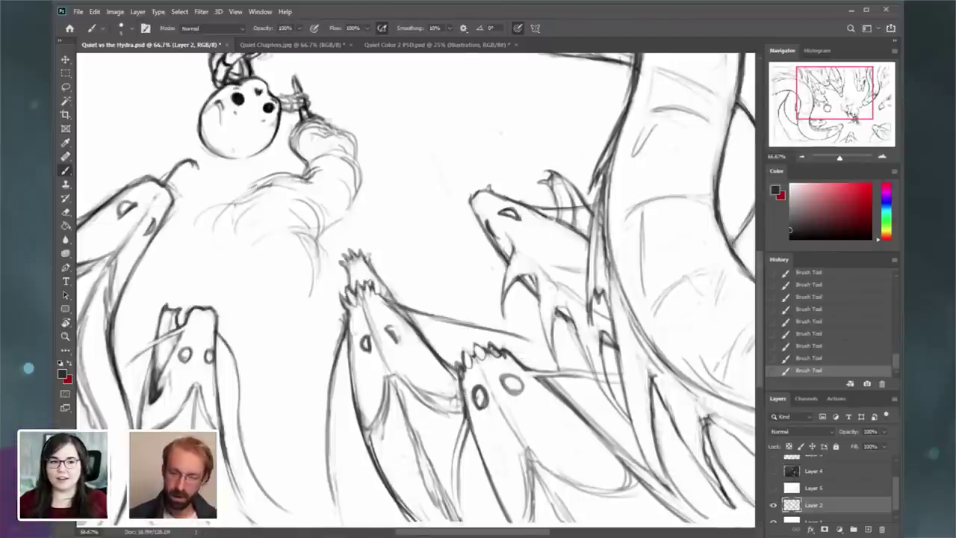
- Redraw the side contour and central ridge line of the faint corner head beside the curved-neck head
drag(448, 198, 643, 235)
key(ctrl+plus)
drag(448, 314, 617, 156)
drag(268, 351, 242, 448)
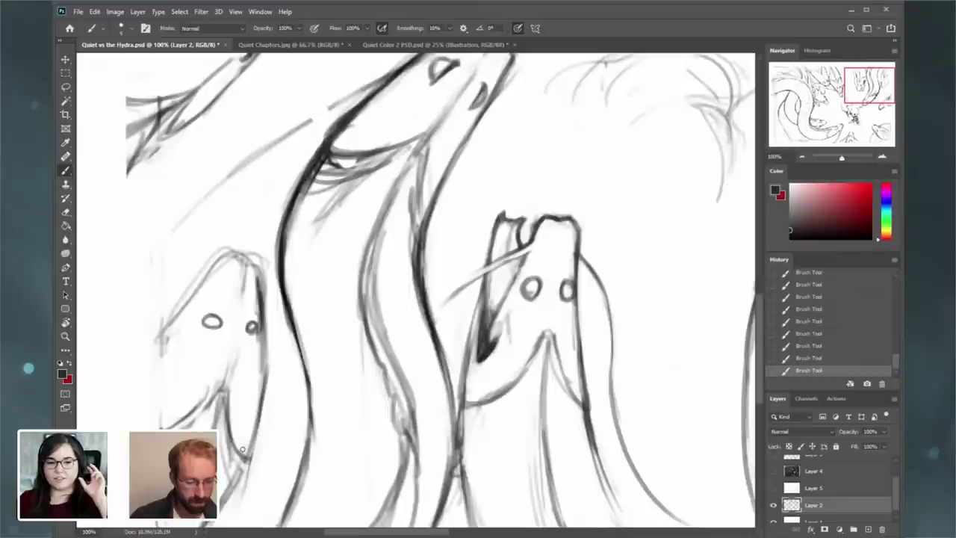
drag(272, 342, 244, 457)
drag(211, 404, 252, 283)
drag(220, 382, 250, 265)
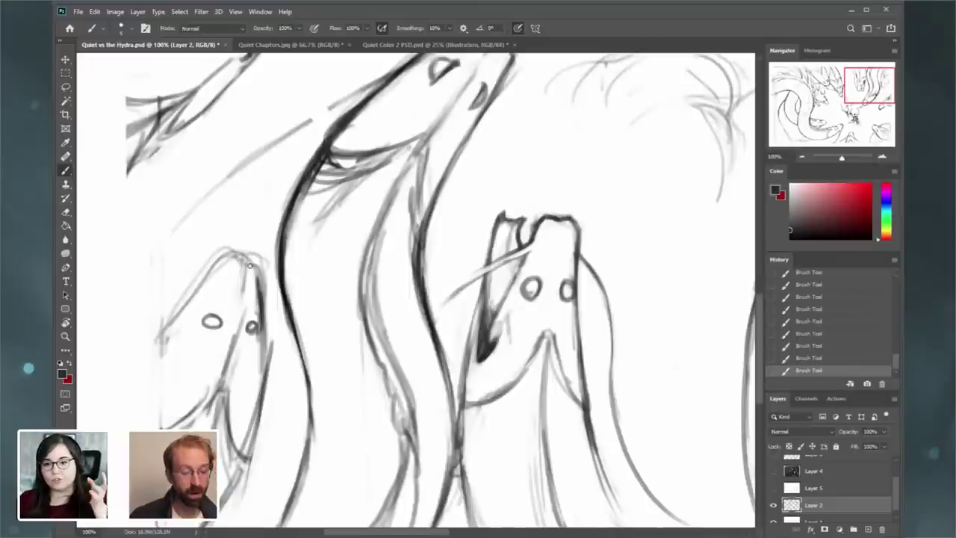
drag(261, 367, 272, 287)
mouse_move(265, 342)
mouse_down()
mouse_move(270, 275)
mouse_move(257, 321)
mouse_up()
- Erase the old side contour, the rough snout strokes and stray marks around the faint corner head
key(e)
mouse_move(263, 273)
mouse_down()
mouse_move(254, 352)
mouse_move(257, 340)
mouse_move(261, 373)
mouse_up()
drag(274, 328, 253, 464)
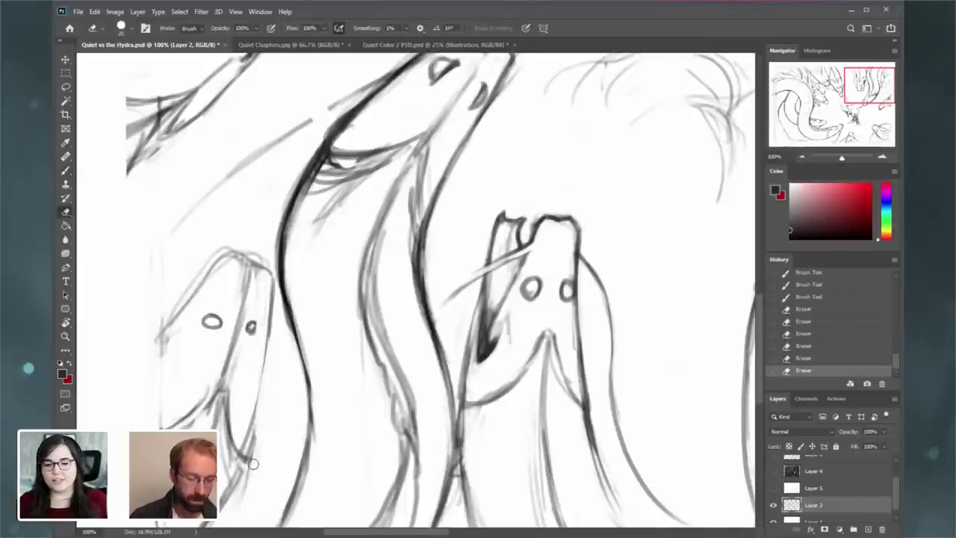
drag(267, 261, 242, 251)
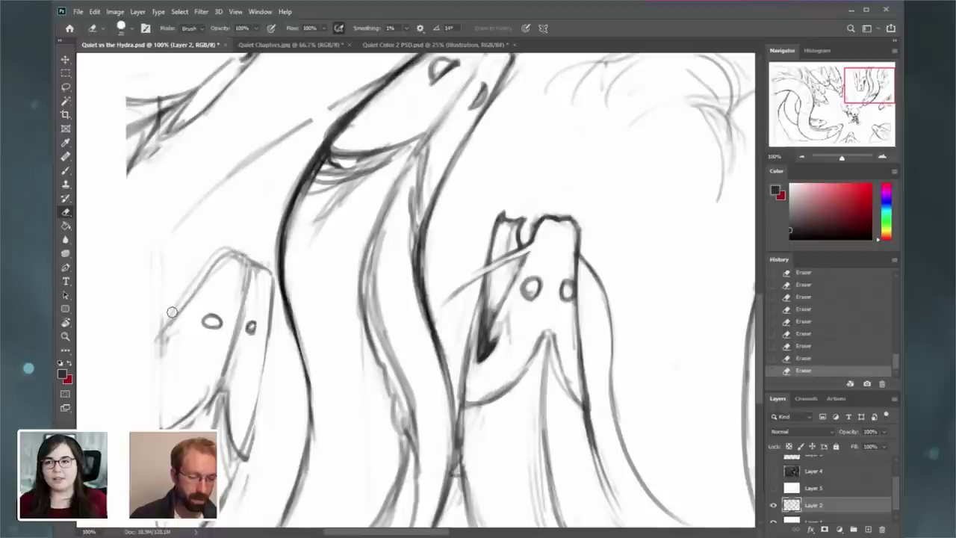
mouse_move(191, 286)
mouse_down()
mouse_move(258, 231)
mouse_move(235, 245)
mouse_move(246, 249)
mouse_move(236, 259)
mouse_move(257, 285)
mouse_move(268, 273)
mouse_move(250, 285)
mouse_move(252, 272)
mouse_move(240, 313)
mouse_up()
- Brush over the corner head's central ridge, snout and outer cheek contour with darker lines
click(65, 170)
drag(240, 315, 216, 380)
mouse_move(232, 329)
mouse_down()
mouse_move(215, 384)
mouse_move(181, 415)
mouse_move(227, 353)
mouse_up()
drag(158, 348, 218, 272)
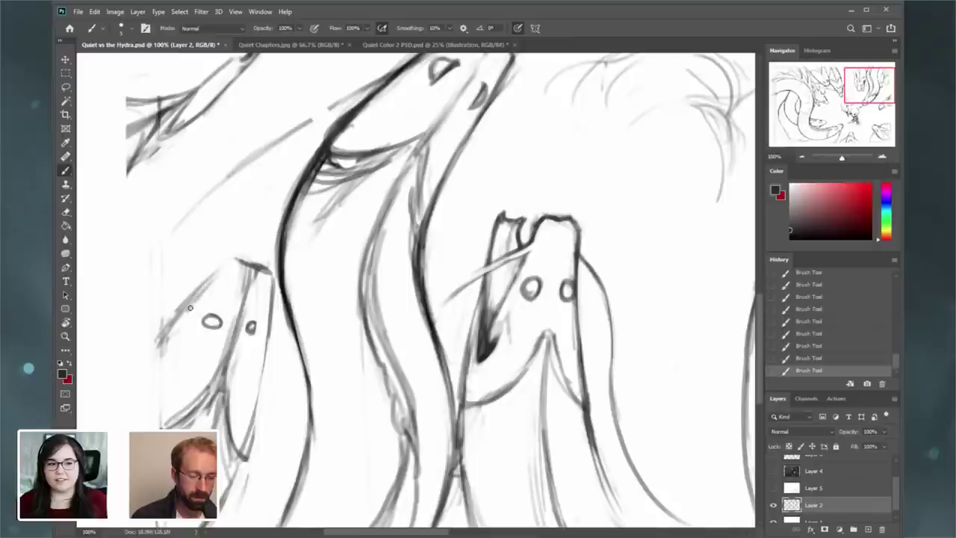
drag(189, 307, 227, 264)
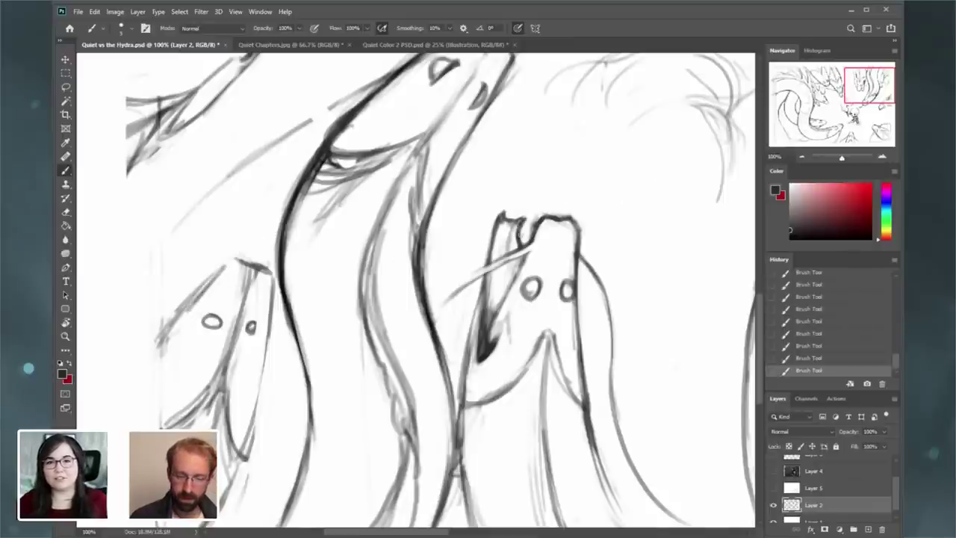
- Clean up the spiky teeth at the tip of the side hydra head's snout with a small eraser
drag(861, 83, 884, 106)
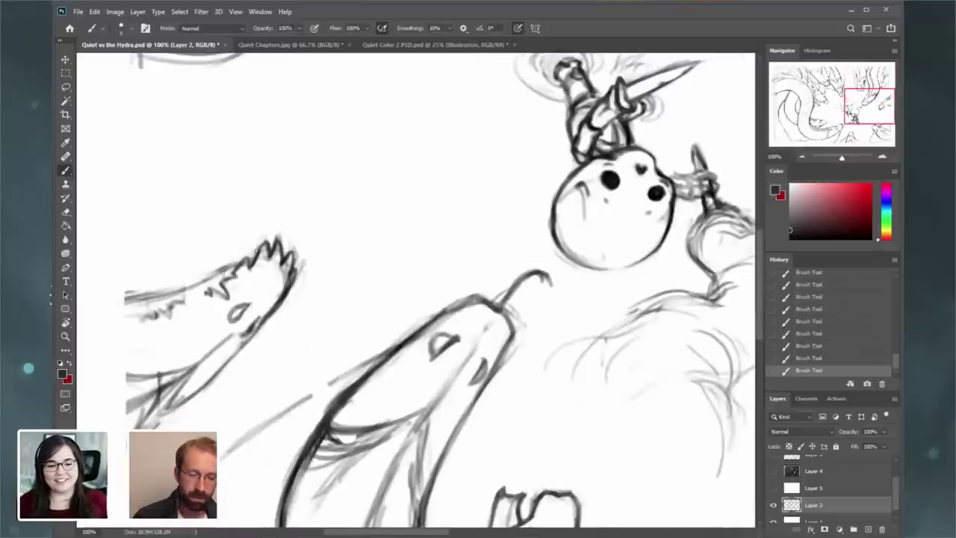
click(69, 213)
drag(284, 259, 289, 265)
drag(285, 263, 292, 272)
mouse_move(284, 267)
mouse_down()
mouse_move(290, 277)
mouse_move(263, 260)
mouse_up()
drag(266, 250, 261, 257)
drag(260, 265, 258, 272)
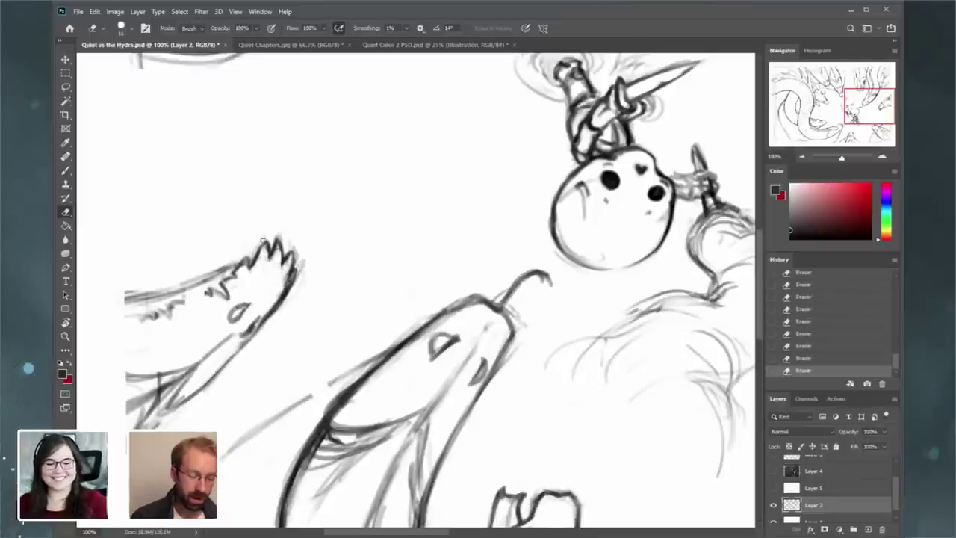
drag(271, 236, 266, 258)
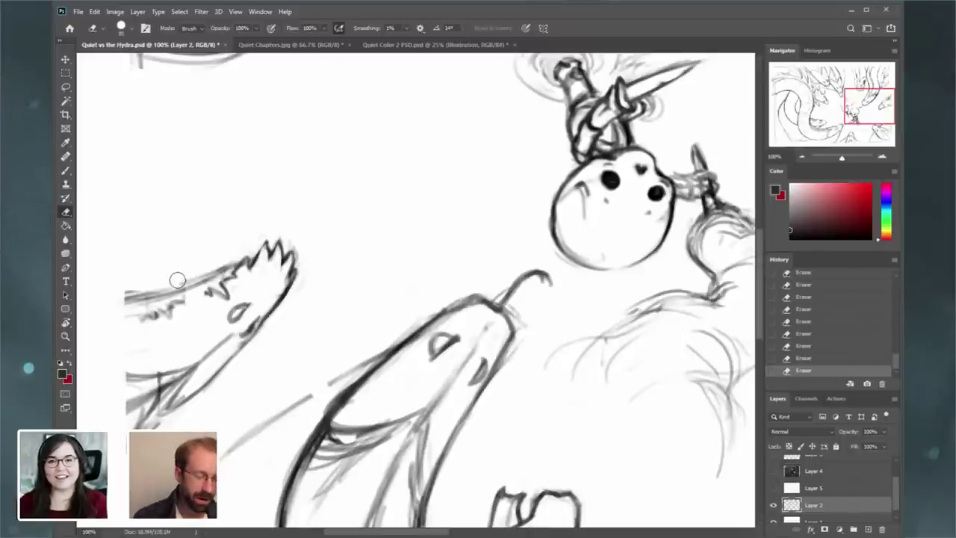
- Brush in the missing small jagged teeth along the side head's jaw and erase the excess marks beneath them
click(67, 171)
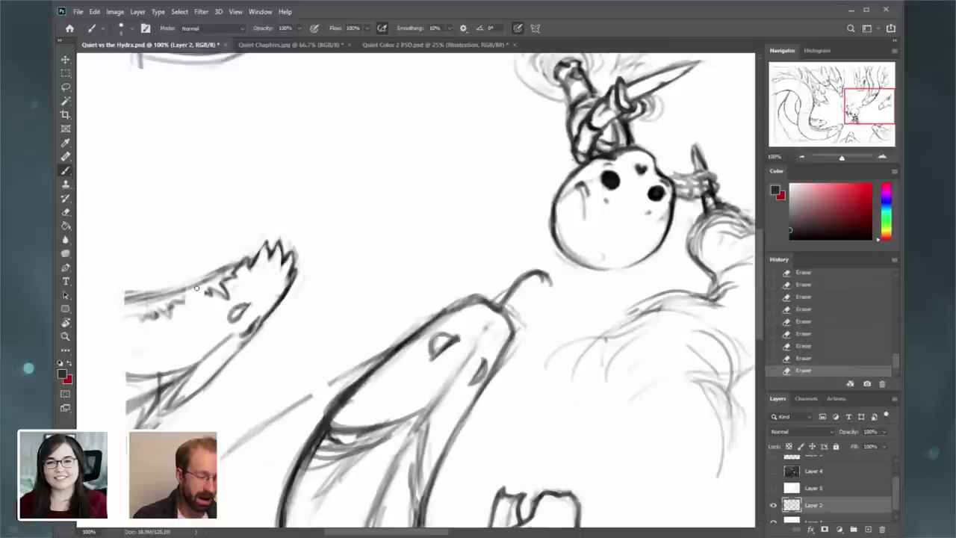
drag(213, 276, 193, 287)
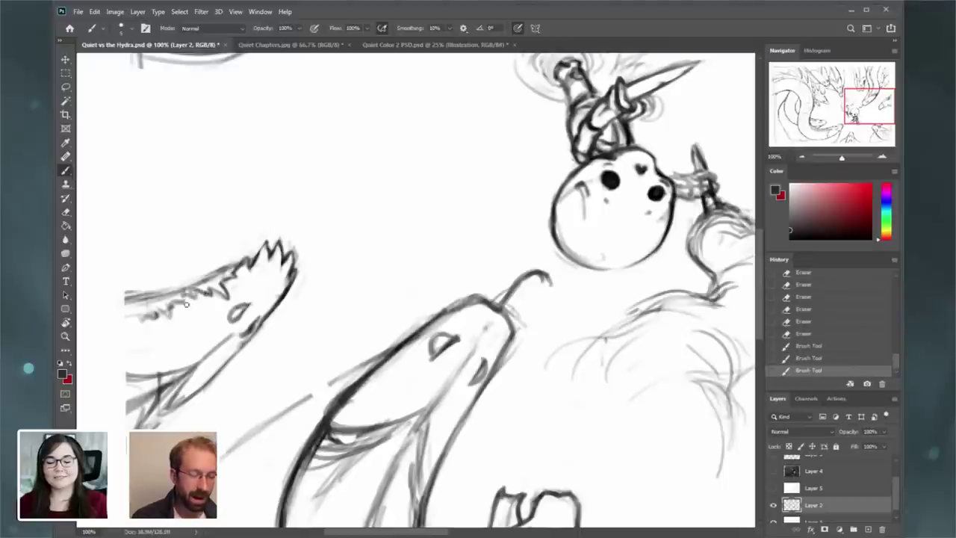
drag(186, 303, 206, 285)
click(67, 212)
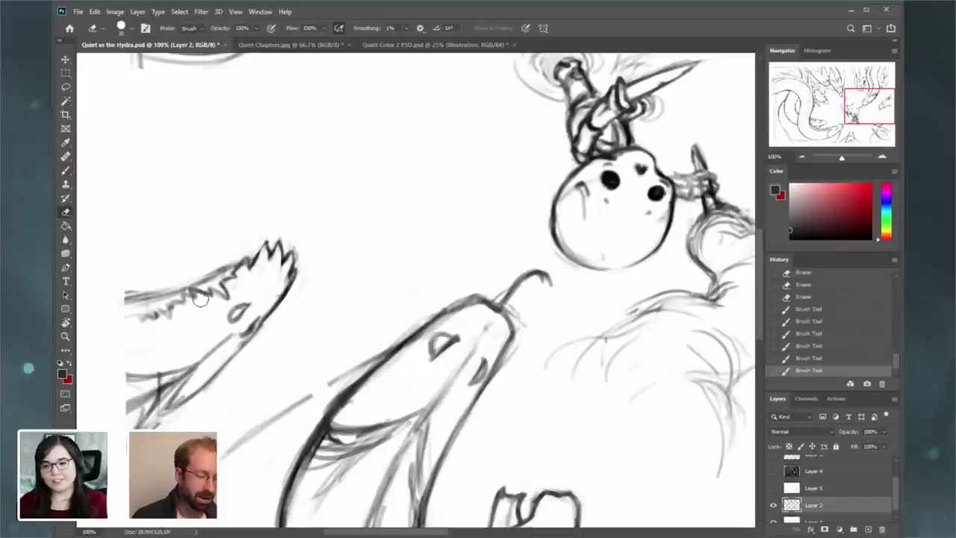
drag(196, 291, 211, 305)
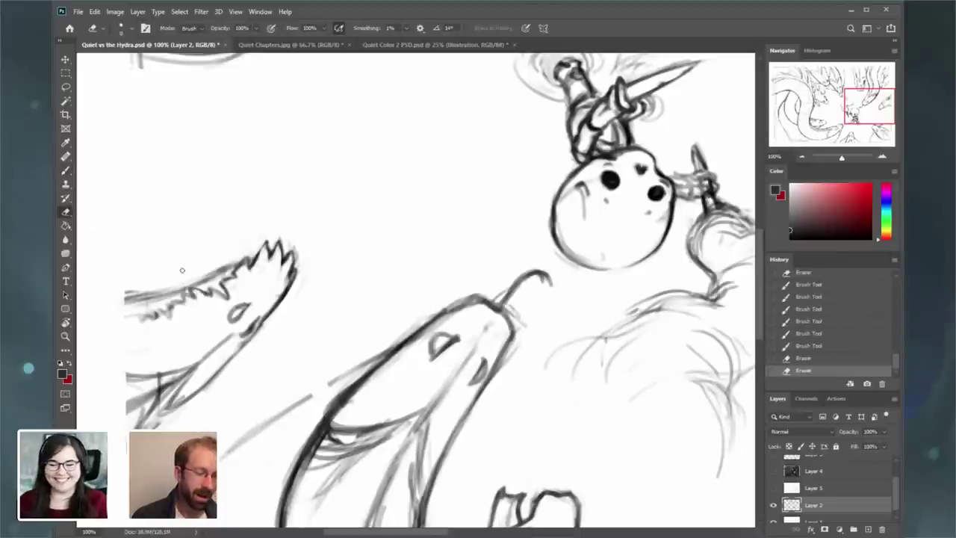
- Darken the lower eye of the curved-neck hydra head with the brush
click(65, 171)
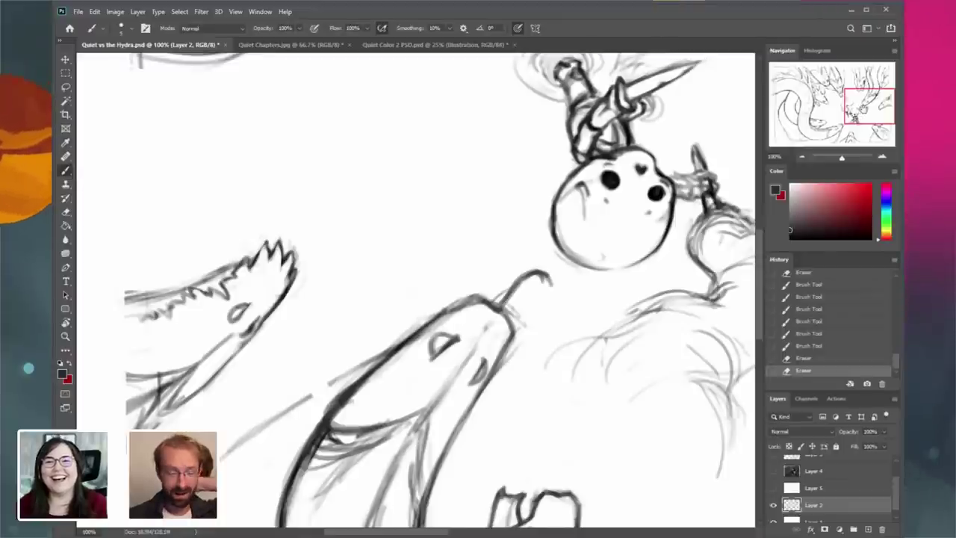
scroll(416, 290, up, 1)
drag(483, 375, 468, 395)
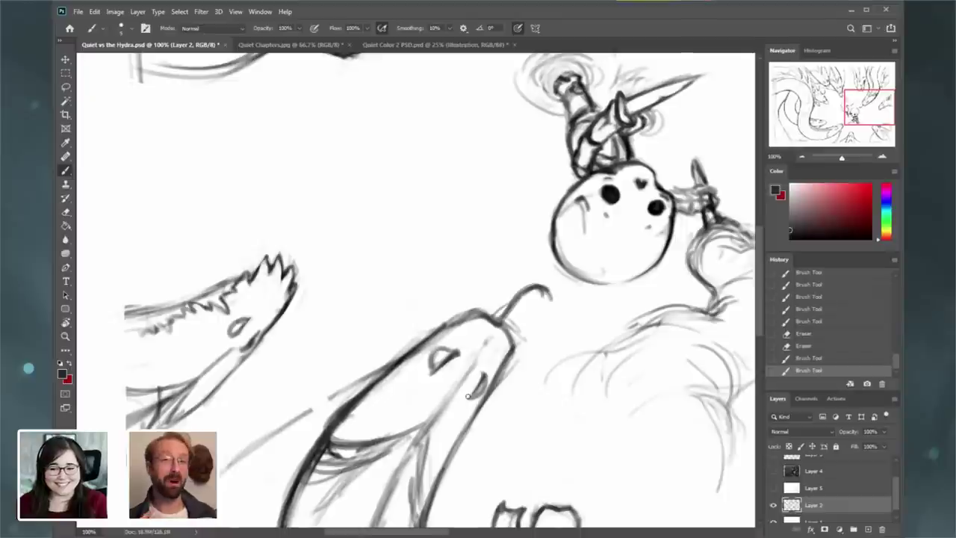
- Redraw the snout outline of the round-eyed corner head with the brush
scroll(368, 291, up, 5)
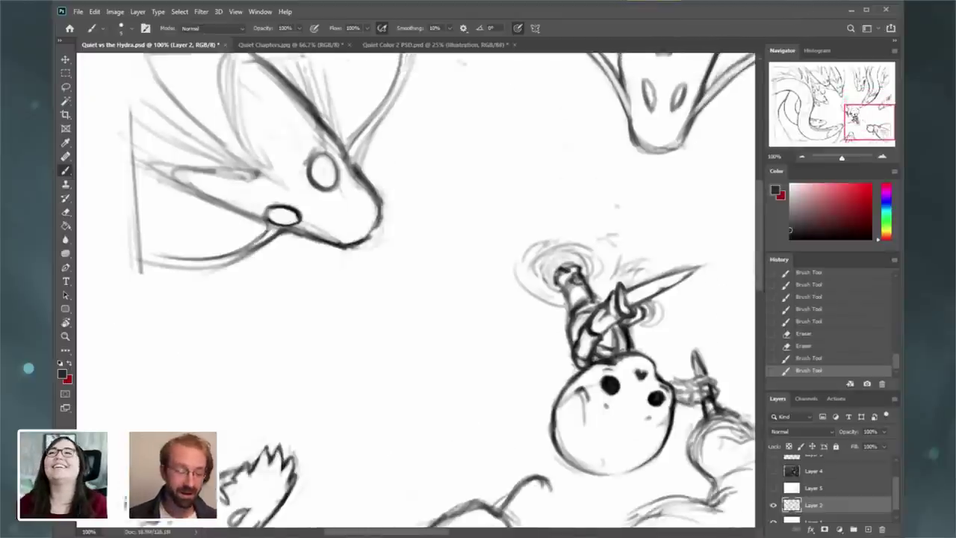
drag(381, 258, 383, 247)
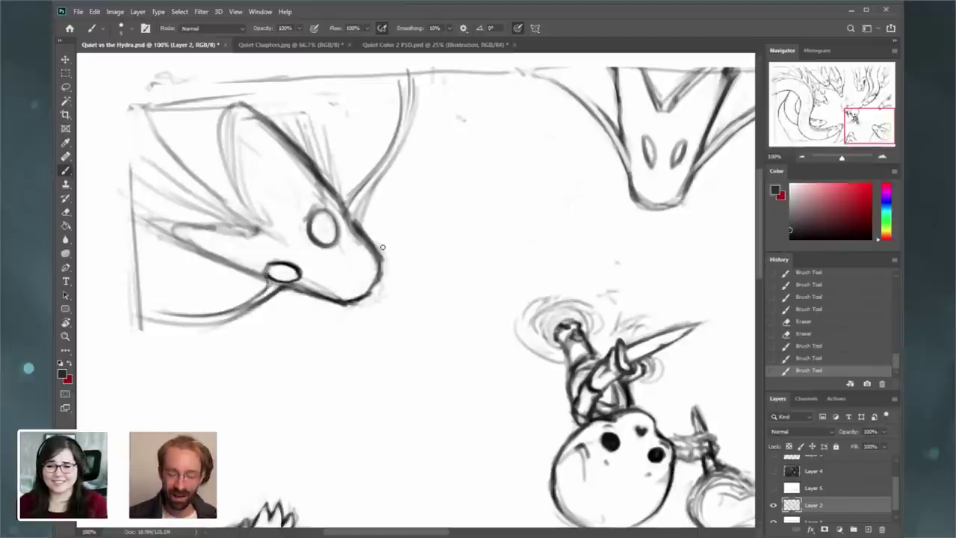
mouse_move(381, 267)
mouse_down()
mouse_move(367, 223)
mouse_move(389, 270)
mouse_up()
- Enlarge the eraser and clean the rough strokes inside and around the round-eyed head's snout
click(68, 213)
key(bracketright)
key(bracketright)
key(bracketright)
key(bracketright)
key(bracketright)
key(bracketright)
mouse_move(355, 260)
mouse_down()
mouse_move(348, 232)
mouse_move(365, 263)
mouse_up()
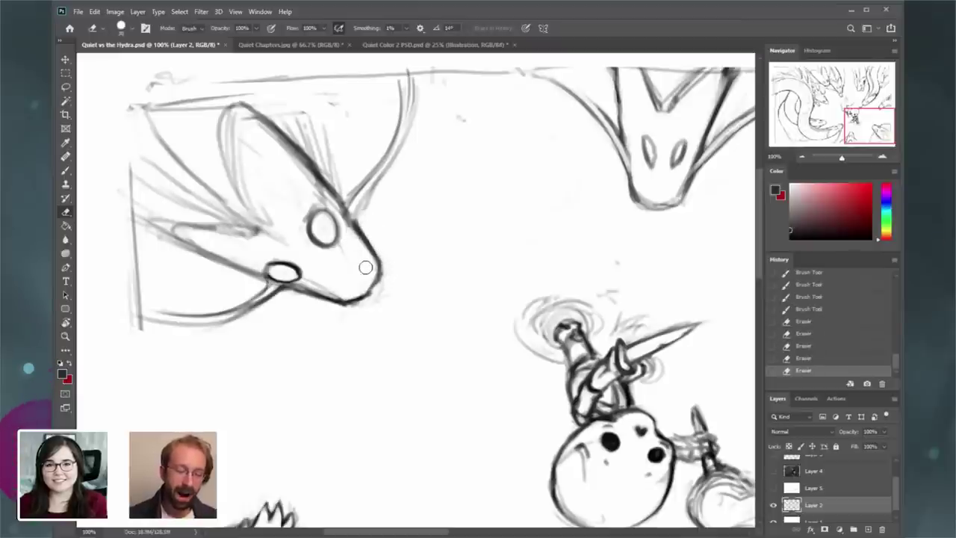
mouse_move(366, 227)
mouse_down()
mouse_move(363, 217)
mouse_move(364, 225)
mouse_up()
drag(365, 219, 370, 201)
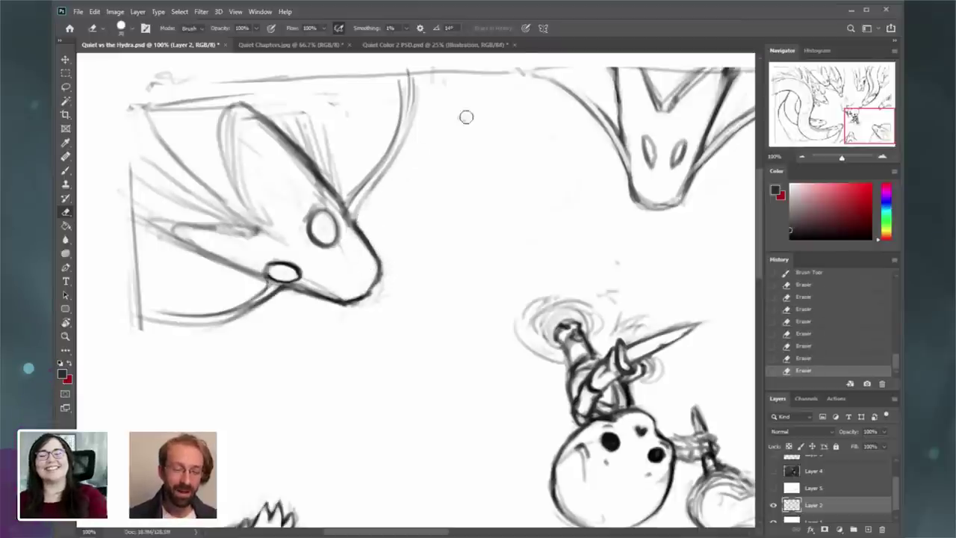
- Brush new upper and left frame lines around the round-eyed corner head and erase the old left frame line
drag(851, 118, 850, 126)
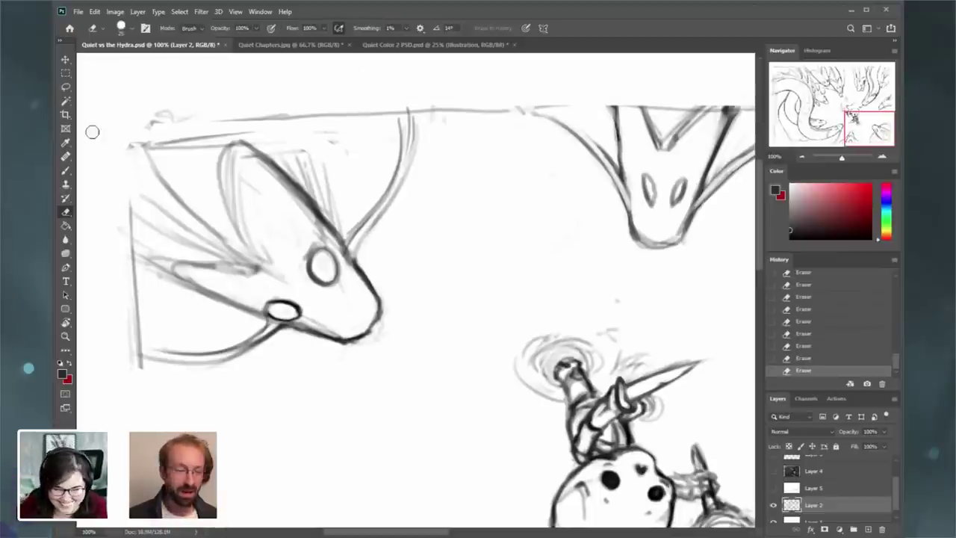
click(65, 170)
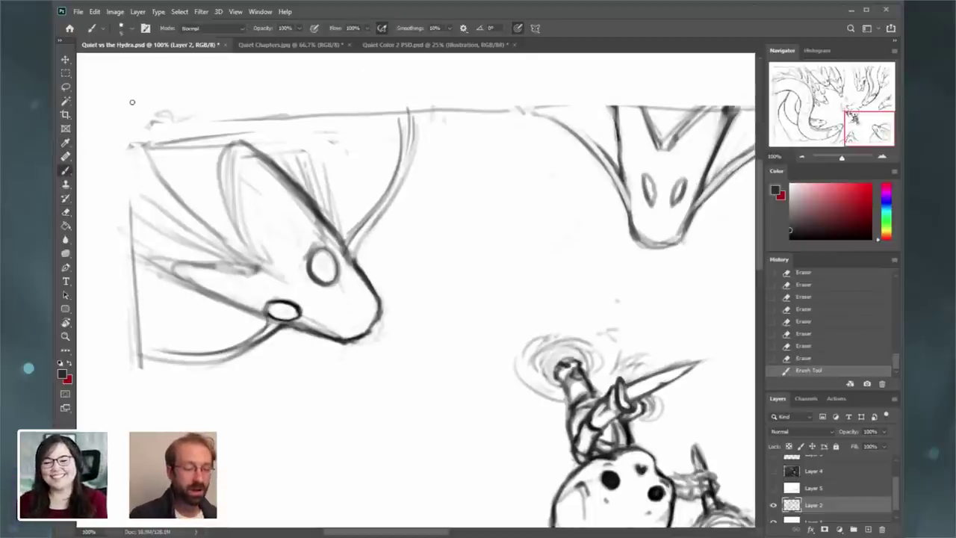
drag(181, 108, 538, 109)
drag(162, 106, 150, 105)
mouse_move(150, 105)
mouse_down()
mouse_move(162, 105)
mouse_move(123, 445)
mouse_up()
click(65, 212)
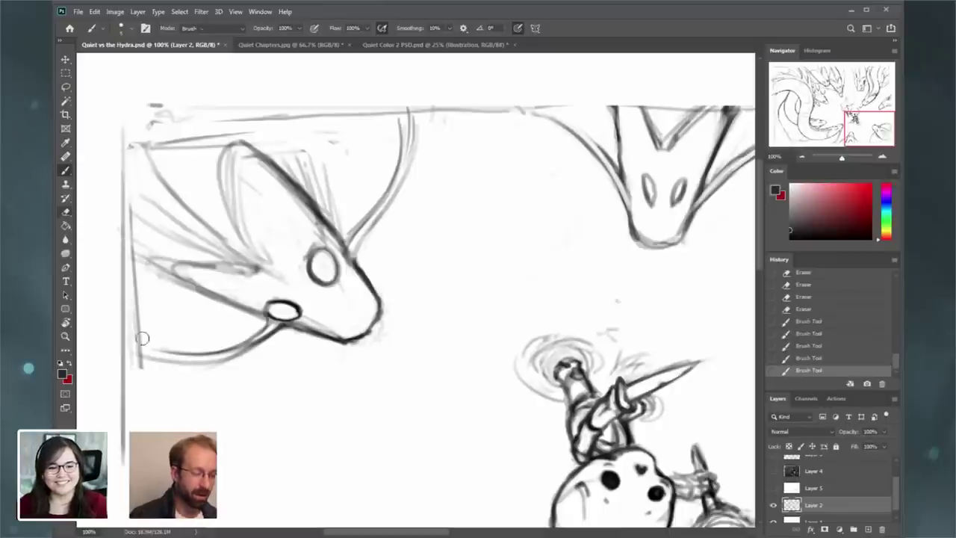
mouse_move(137, 300)
mouse_down()
mouse_move(129, 322)
mouse_move(139, 304)
mouse_move(134, 199)
mouse_up()
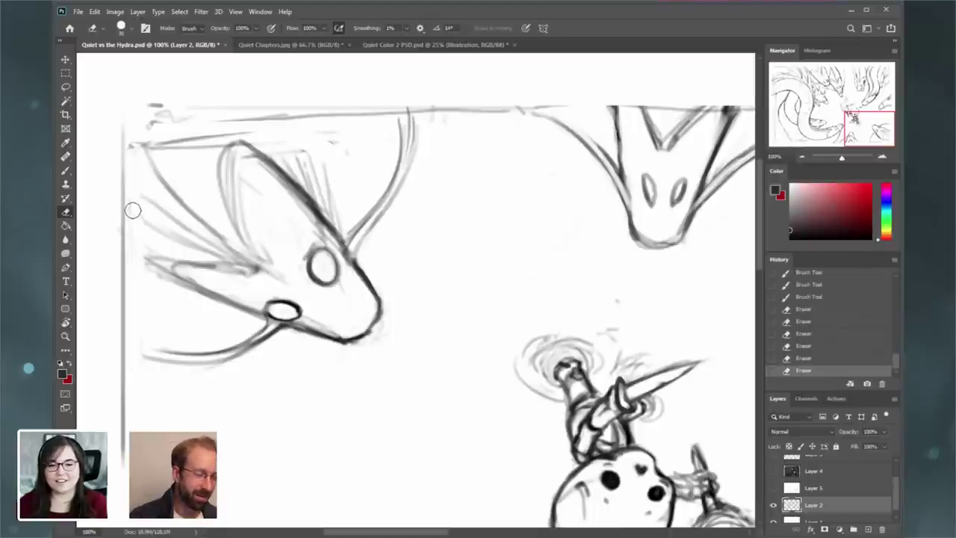
- Darken the long curved line running down the left side of the central jagged-toothed hydra head with the brush
click(67, 171)
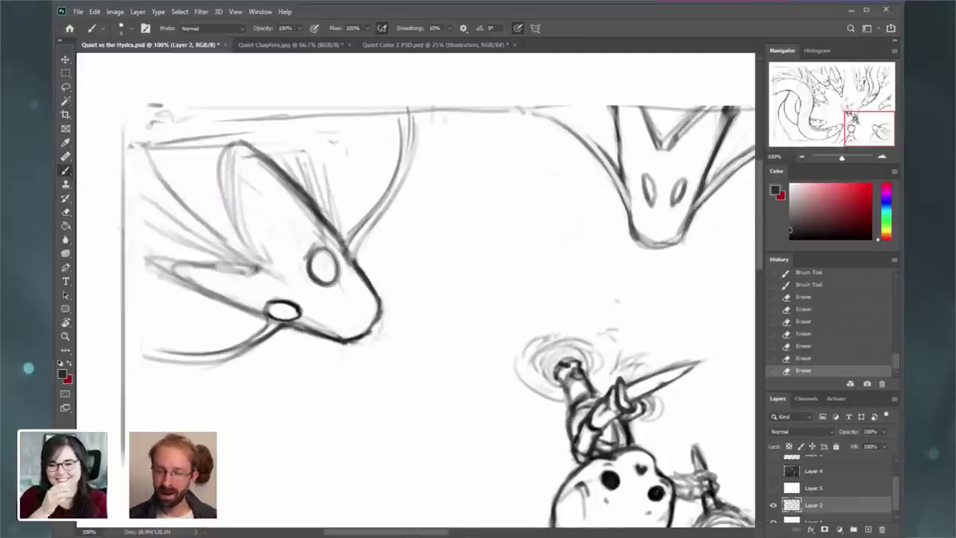
mouse_move(852, 132)
mouse_down()
mouse_move(834, 104)
mouse_move(813, 101)
mouse_move(844, 99)
mouse_move(842, 84)
mouse_move(853, 87)
mouse_up()
drag(371, 244, 348, 339)
drag(364, 263, 346, 392)
drag(349, 310, 346, 409)
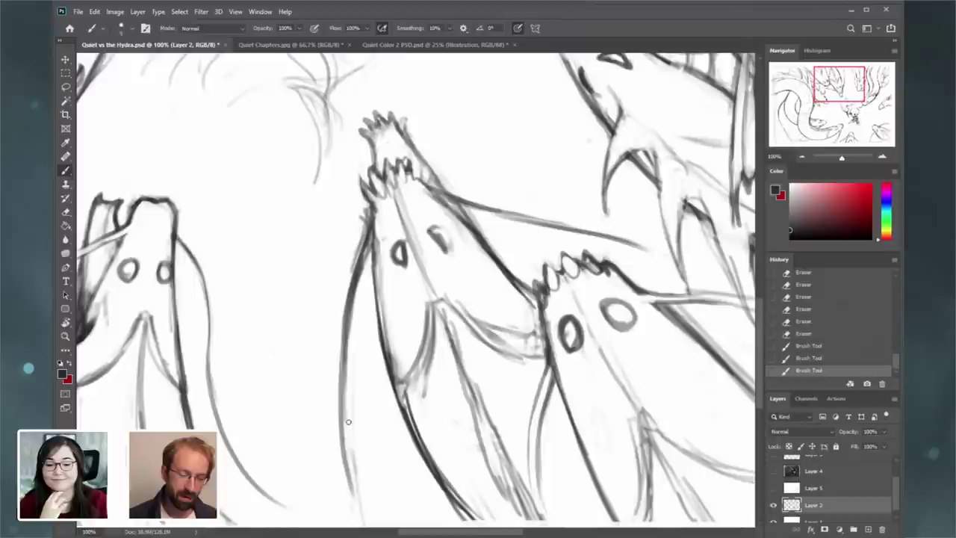
- Erase the rough strokes where the curved side line meets the jagged-toothed head and thin the long line extending from its right side
click(67, 213)
drag(348, 312, 362, 254)
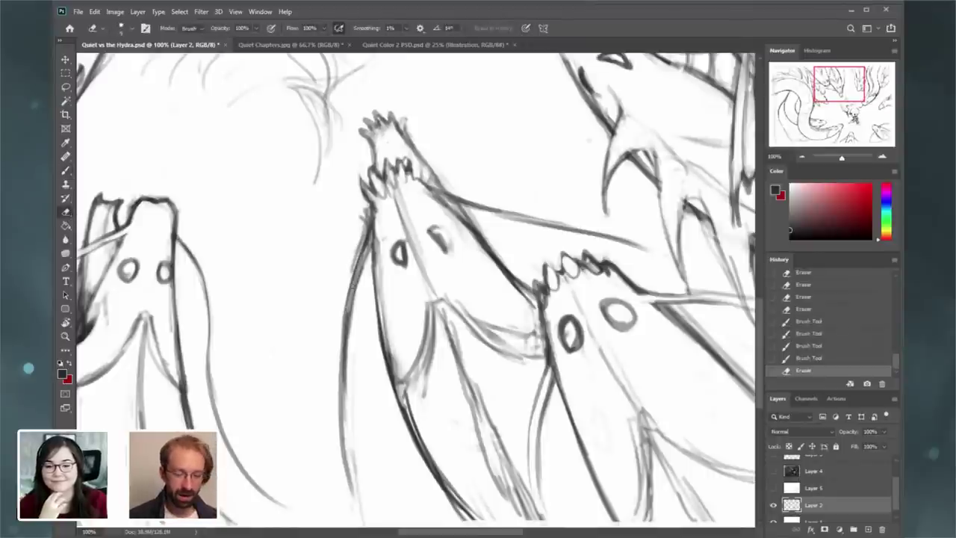
drag(352, 294, 369, 237)
drag(356, 275, 369, 240)
key(bracketright)
key(bracketright)
drag(355, 270, 365, 229)
drag(352, 251, 369, 209)
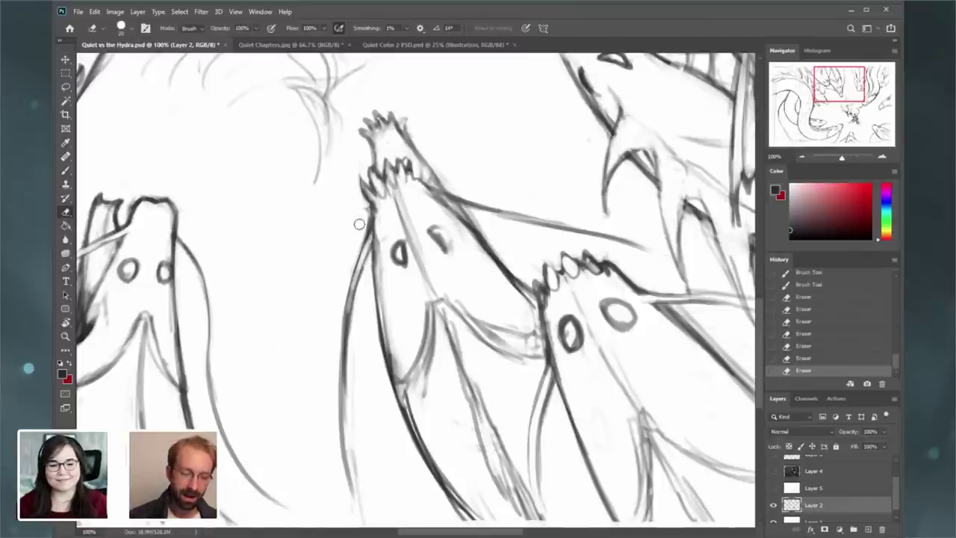
drag(464, 196, 617, 236)
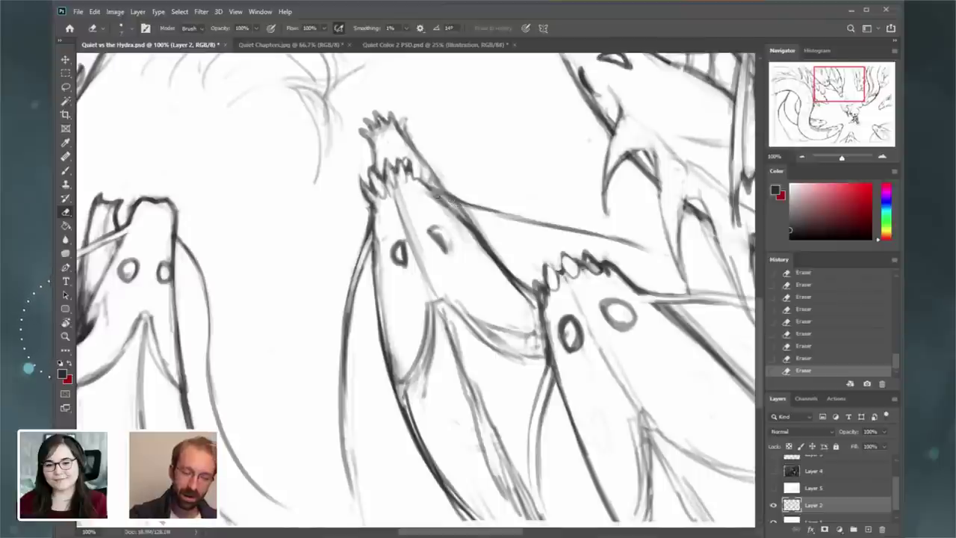
- Darken the right eye of the central jagged-toothed head with the brush and clean up its shape with the eraser
key(b)
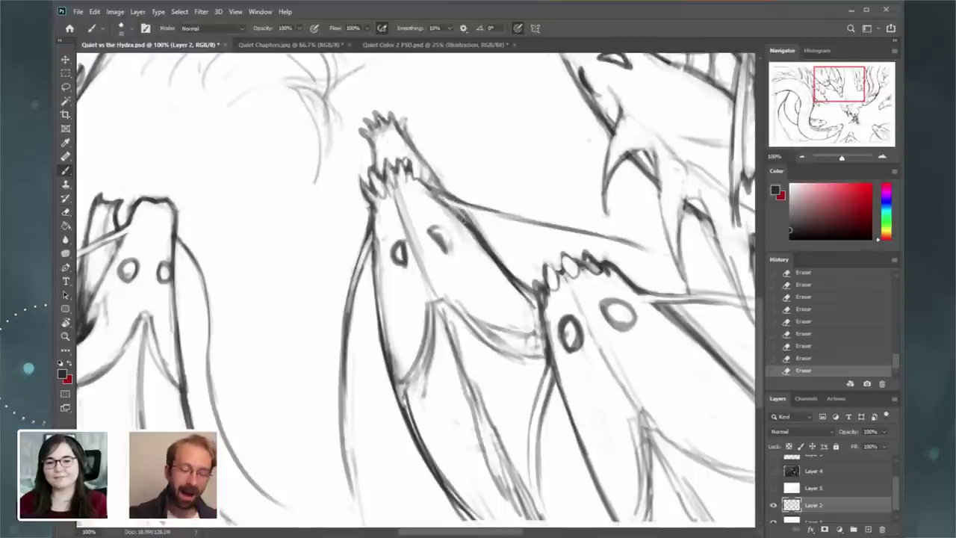
drag(453, 208, 465, 222)
mouse_move(445, 205)
mouse_down()
mouse_move(457, 216)
mouse_move(440, 236)
mouse_move(440, 254)
mouse_up()
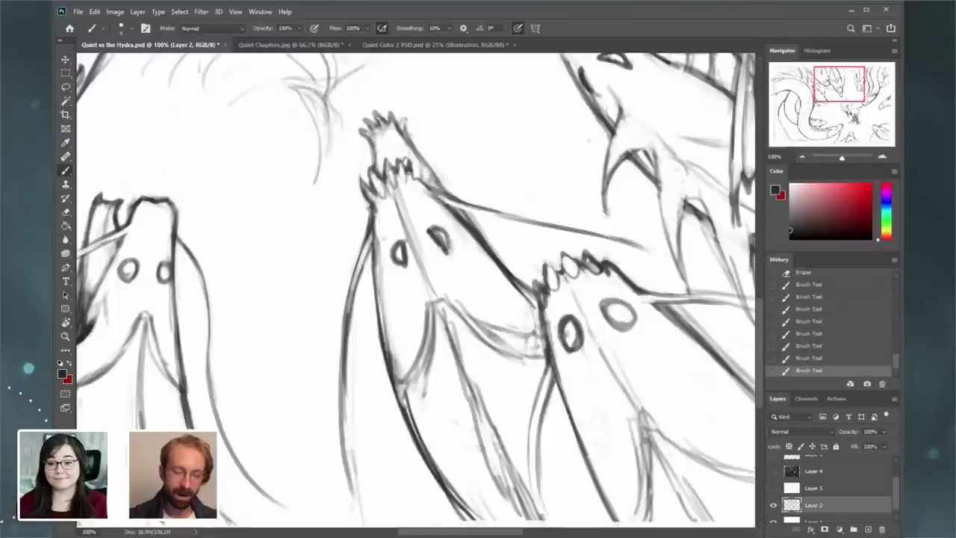
key(e)
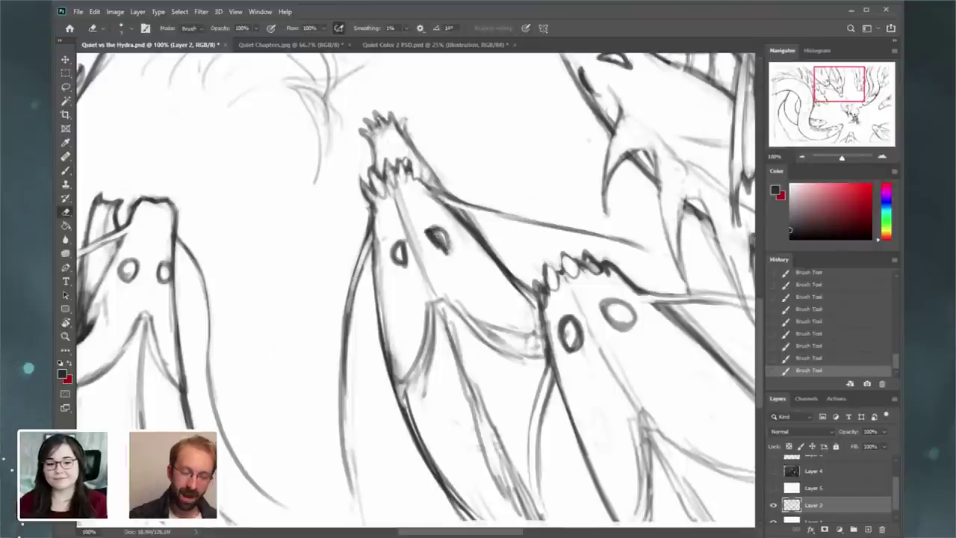
drag(440, 242, 442, 240)
drag(448, 234, 441, 233)
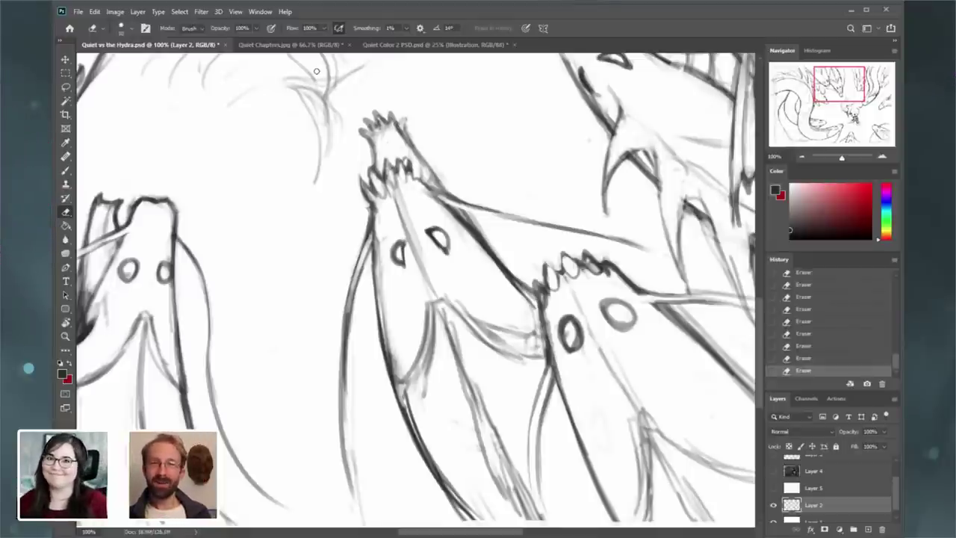
- Switch to Quiet Chapters.jpg and zoom out to 12.5% to view the whole sheet of chapter illustrations
click(290, 45)
click(802, 155)
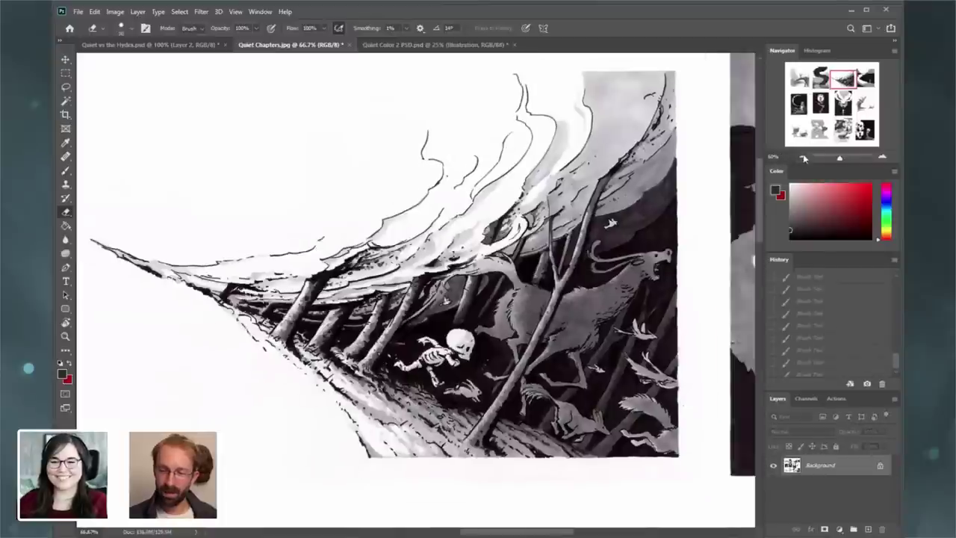
click(803, 157)
click(803, 157)
click(804, 157)
click(804, 157)
click(882, 157)
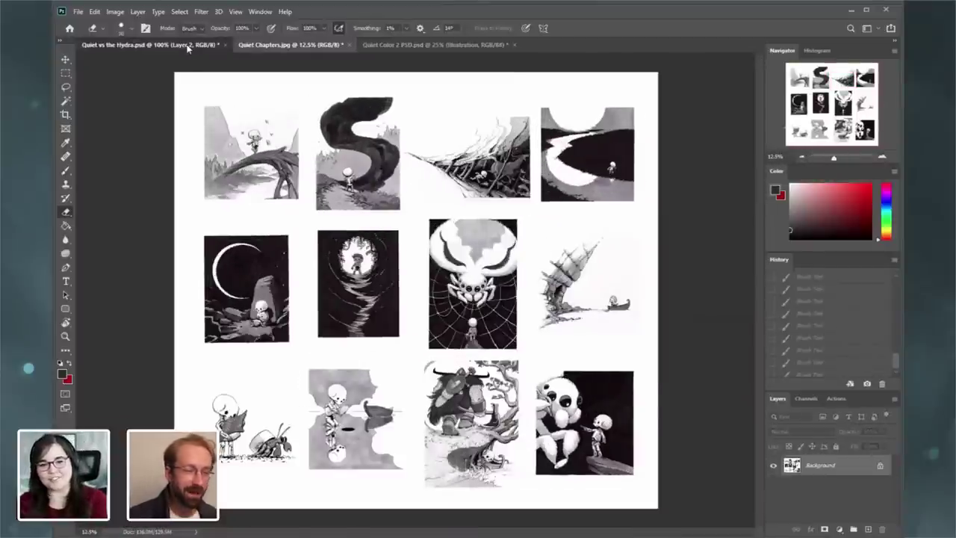
- Return to Quiet vs the Hydra.psd and erase the rough strokes along the rear edge of the central jagged-toothed head
click(149, 44)
drag(836, 95, 831, 98)
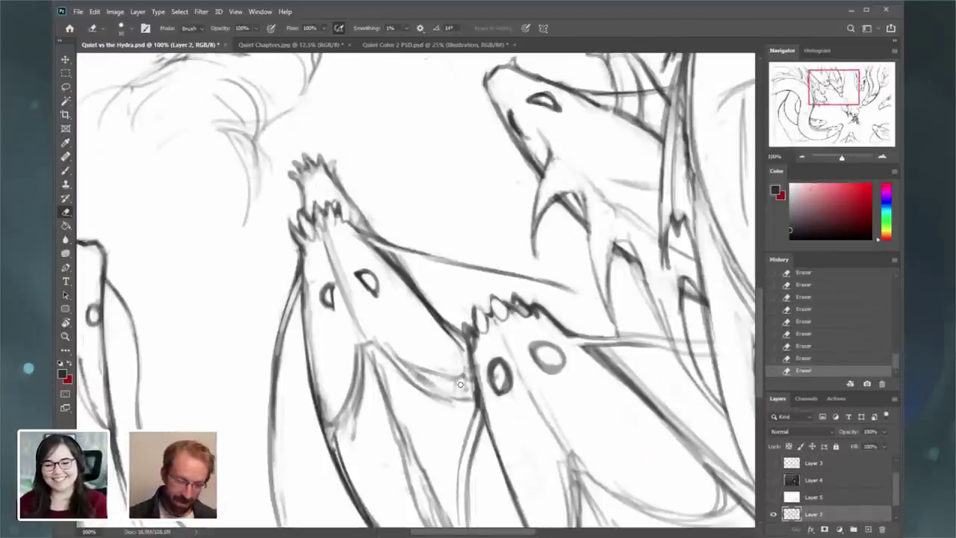
drag(397, 369, 431, 395)
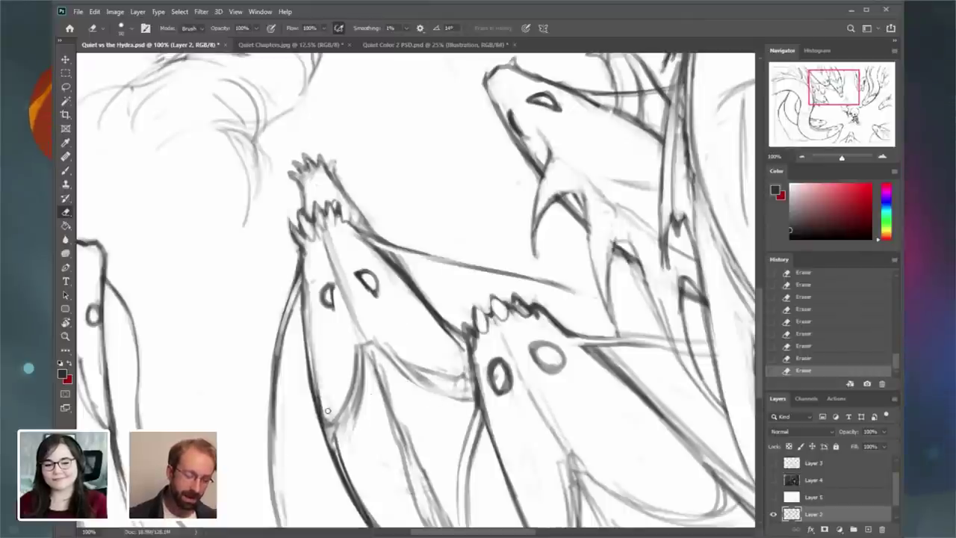
- Redraw the curved rear edges of the central jagged-toothed head and the point where they meet its center line with the brush
key(b)
drag(341, 414, 329, 426)
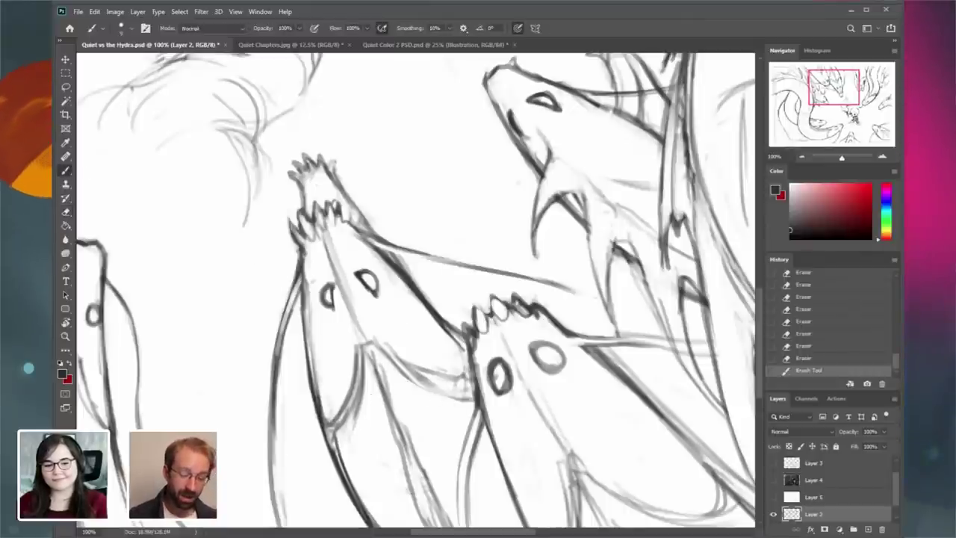
drag(357, 390, 334, 426)
drag(330, 427, 337, 447)
drag(415, 372, 453, 387)
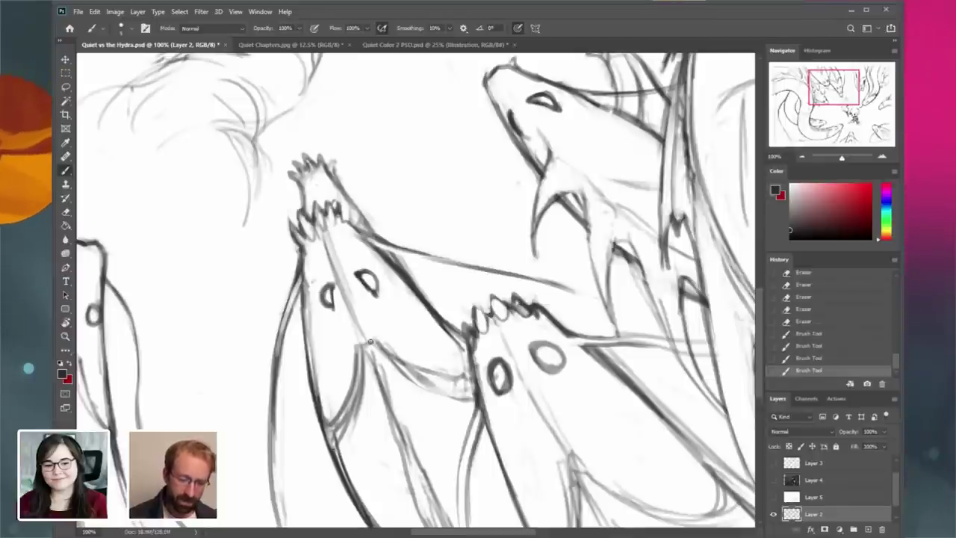
mouse_move(382, 347)
mouse_down()
mouse_move(415, 374)
mouse_move(389, 357)
mouse_up()
drag(358, 345, 370, 342)
drag(358, 331, 363, 344)
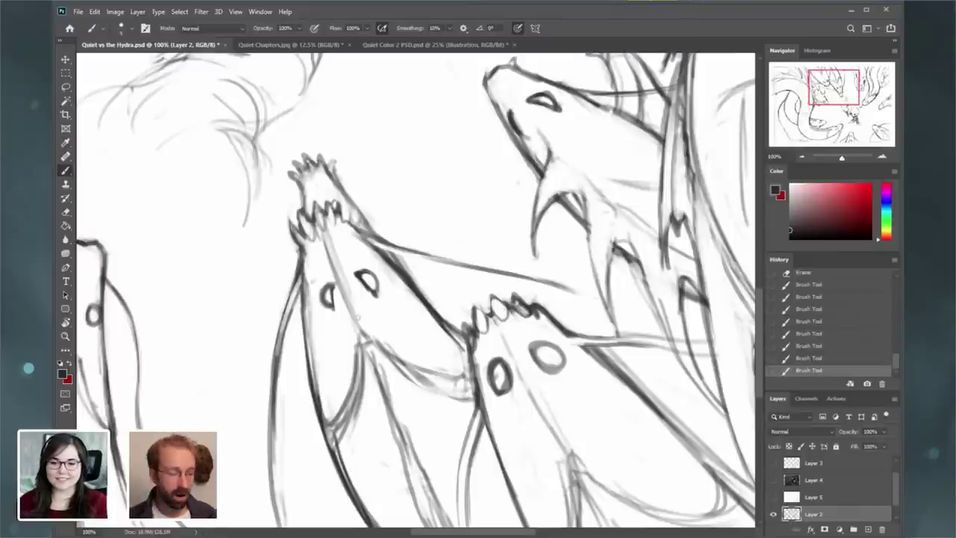
- Reset the canvas rotation to upright and erase stray marks around the skeleton's larger eye socket at 200% zoom
click(66, 323)
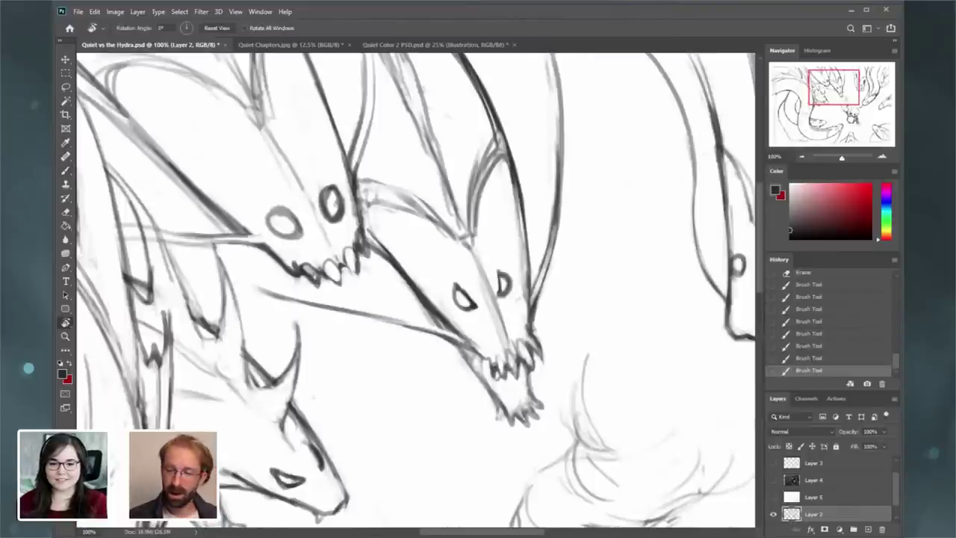
drag(834, 88, 852, 116)
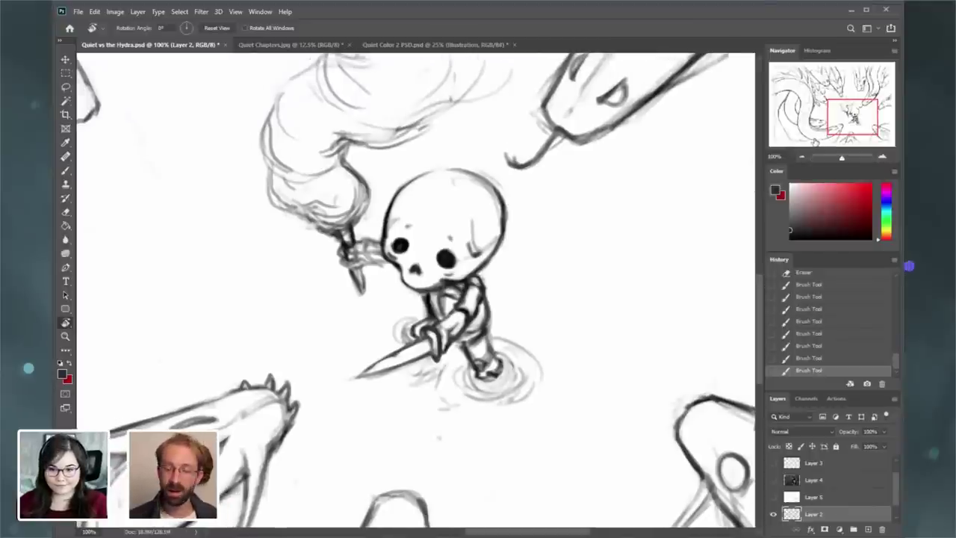
key(ctrl+plus)
key(e)
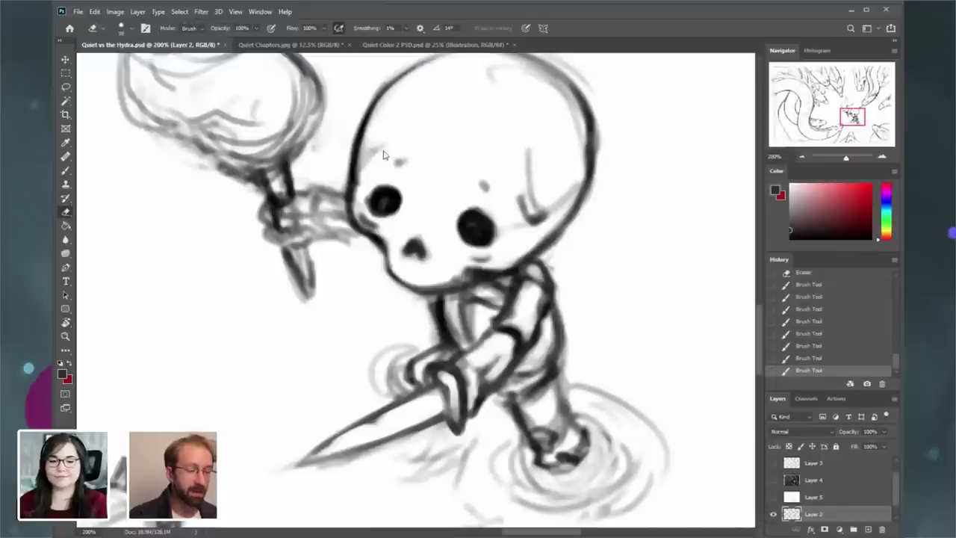
drag(465, 203, 496, 221)
drag(490, 212, 499, 244)
- Erase the rough outer edges of the skull's outline along the forehead and the back of the head
mouse_move(364, 206)
mouse_down()
mouse_move(379, 228)
mouse_move(366, 188)
mouse_move(361, 196)
mouse_move(354, 129)
mouse_up()
mouse_move(348, 169)
mouse_down()
mouse_move(379, 80)
mouse_move(397, 72)
mouse_up()
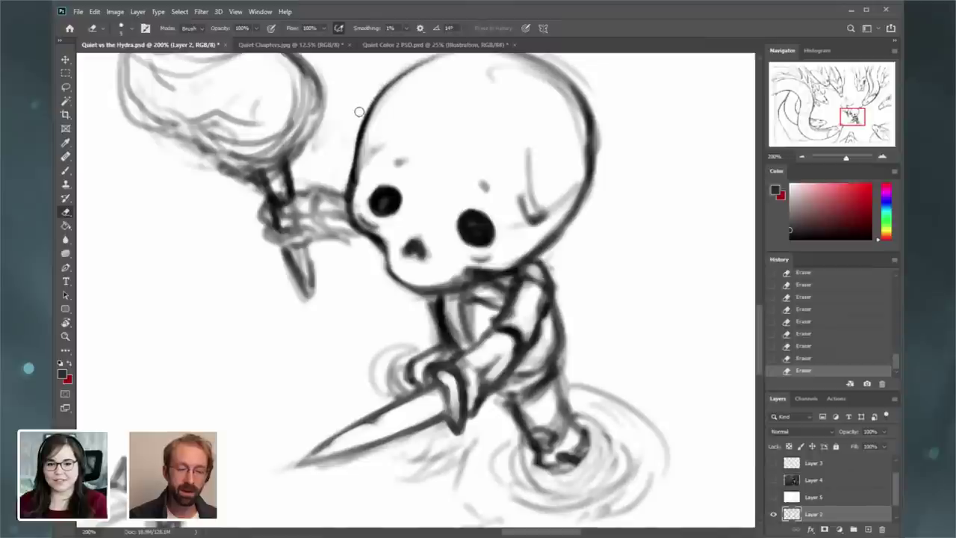
drag(374, 130, 410, 79)
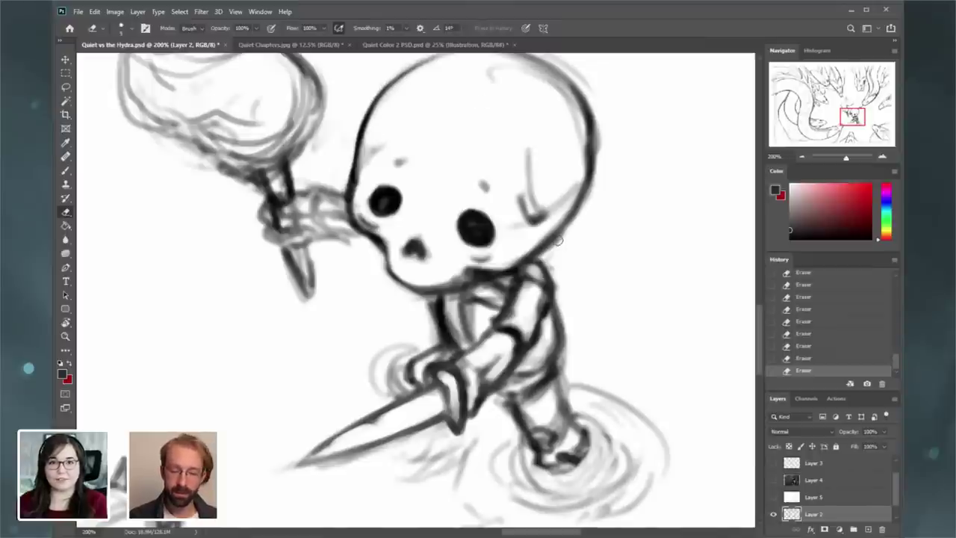
drag(547, 258, 582, 208)
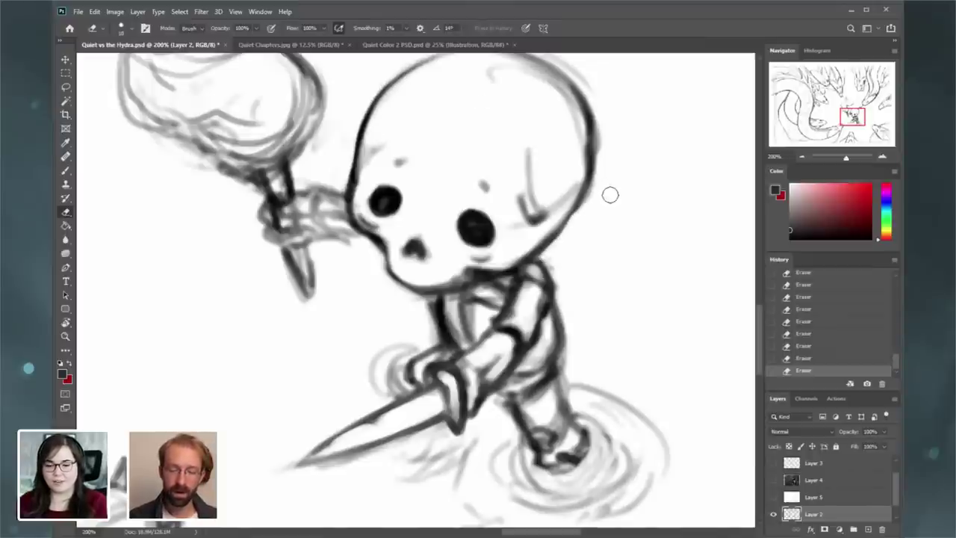
drag(839, 120, 839, 117)
drag(565, 328, 596, 283)
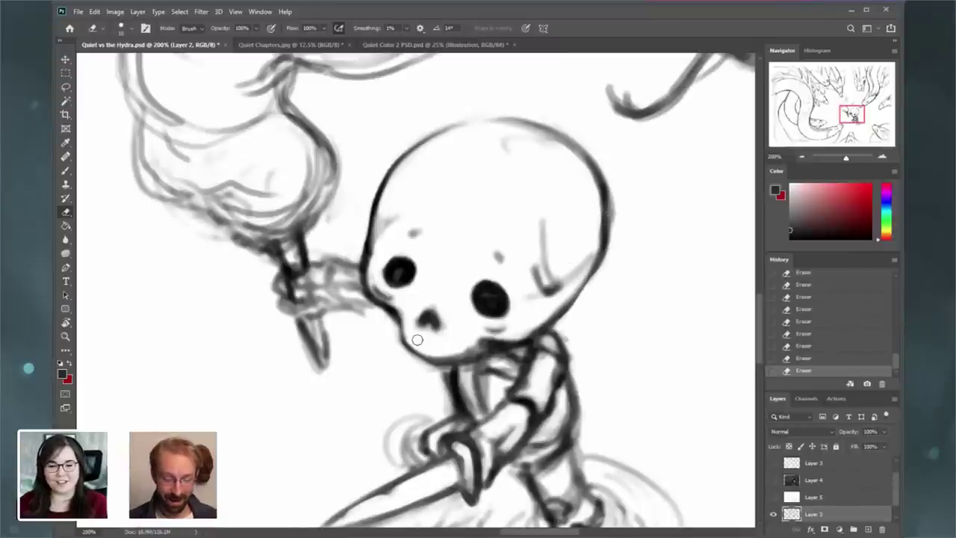
- Reshape the skull's nose cavity into a solid dark triangle and start darkening the forearm that holds the torch
mouse_move(418, 327)
mouse_down()
mouse_move(446, 331)
mouse_move(435, 298)
mouse_move(432, 323)
mouse_move(428, 313)
mouse_up()
key(b)
mouse_move(424, 318)
mouse_down()
mouse_move(512, 290)
mouse_move(470, 292)
mouse_move(496, 293)
mouse_move(467, 289)
mouse_move(470, 263)
mouse_up()
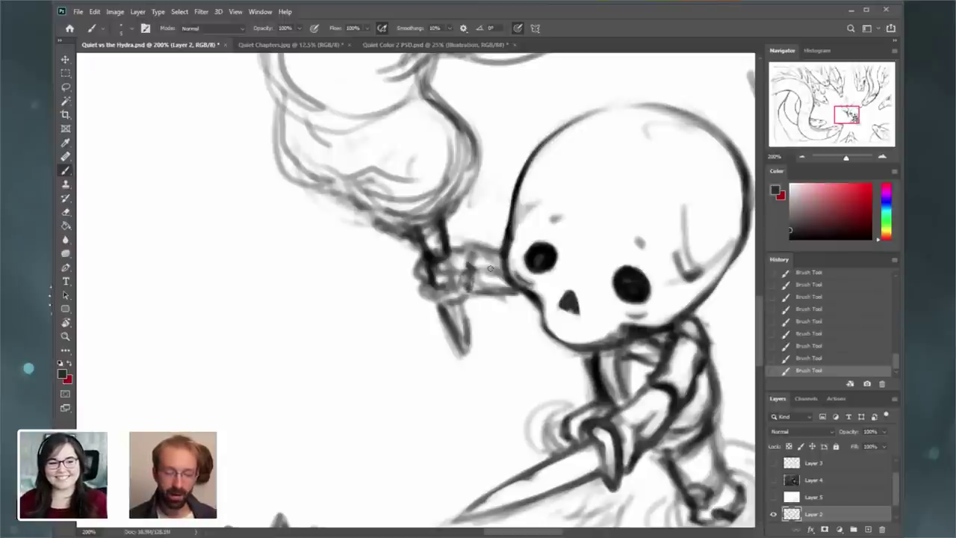
- Erase the stray sketch lines inside the torch-holding forearm and around the torch handle
key(e)
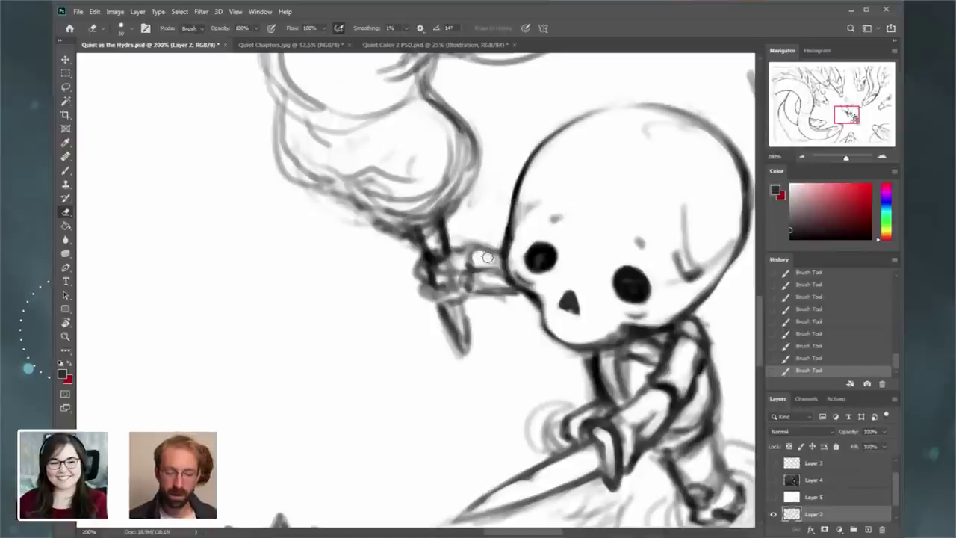
drag(487, 257, 493, 258)
mouse_move(488, 257)
mouse_down()
mouse_move(462, 235)
mouse_move(480, 235)
mouse_move(472, 200)
mouse_up()
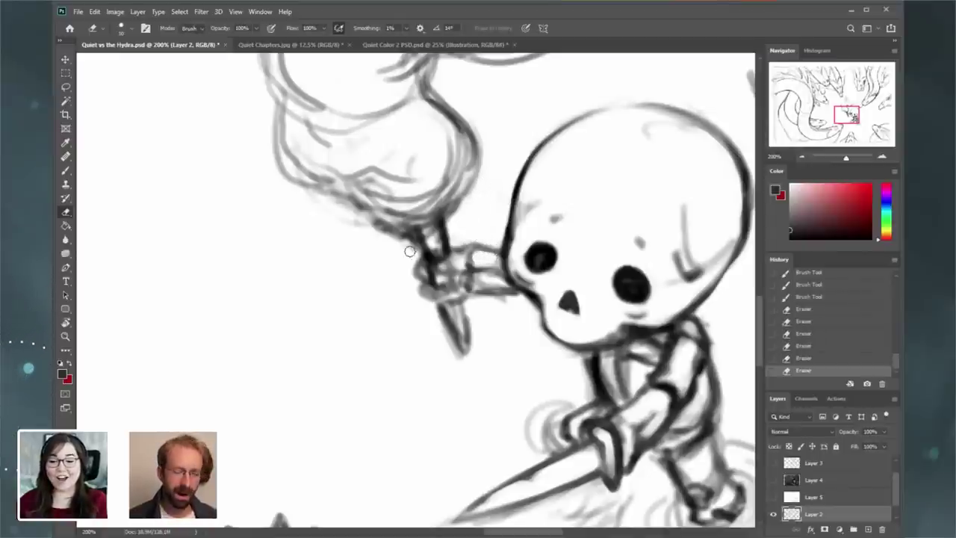
drag(410, 251, 380, 244)
- Brush in the finger bones around the torch handle and darken the wrist and forearm lines
click(65, 170)
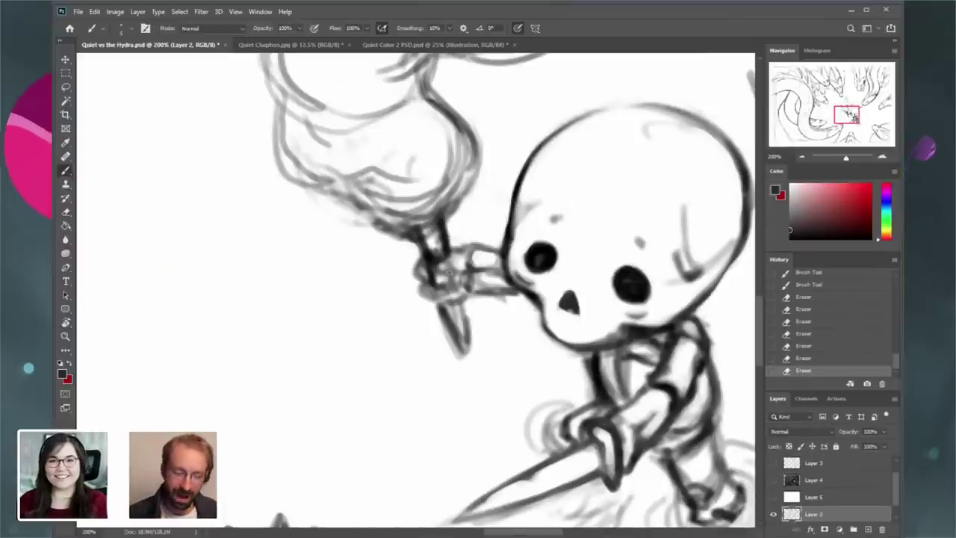
mouse_move(428, 259)
mouse_down()
mouse_move(436, 285)
mouse_move(453, 283)
mouse_move(451, 270)
mouse_up()
drag(447, 260, 450, 269)
drag(448, 272, 443, 295)
drag(451, 284, 456, 294)
drag(455, 248, 501, 272)
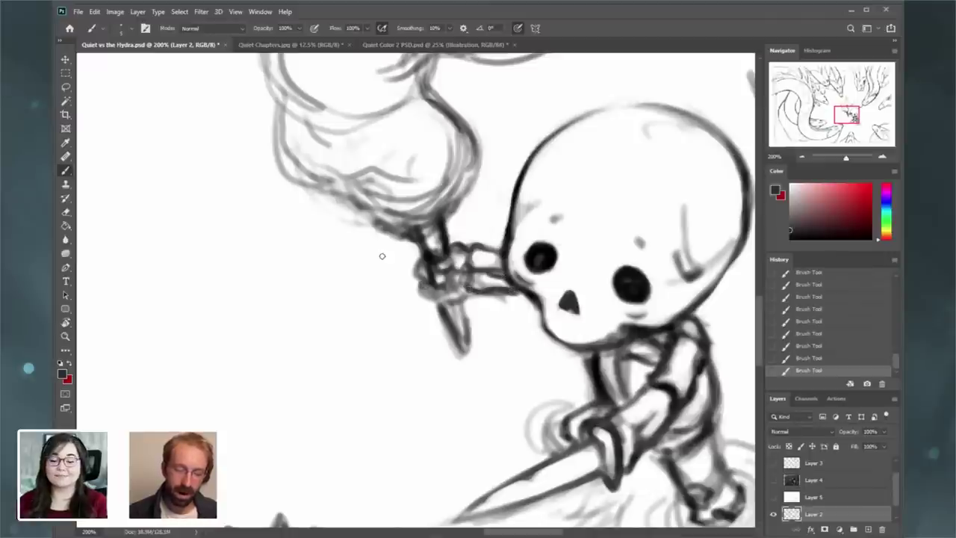
- Clear the muddled lines inside the upper fingers on the torch handle and redraw them as separate bone segments
key(e)
drag(436, 278, 444, 266)
mouse_move(439, 267)
mouse_down()
mouse_move(449, 263)
mouse_move(424, 269)
mouse_move(429, 274)
mouse_up()
key(b)
drag(429, 273, 443, 272)
mouse_move(438, 273)
mouse_down()
mouse_move(450, 270)
mouse_move(442, 285)
mouse_move(446, 266)
mouse_up()
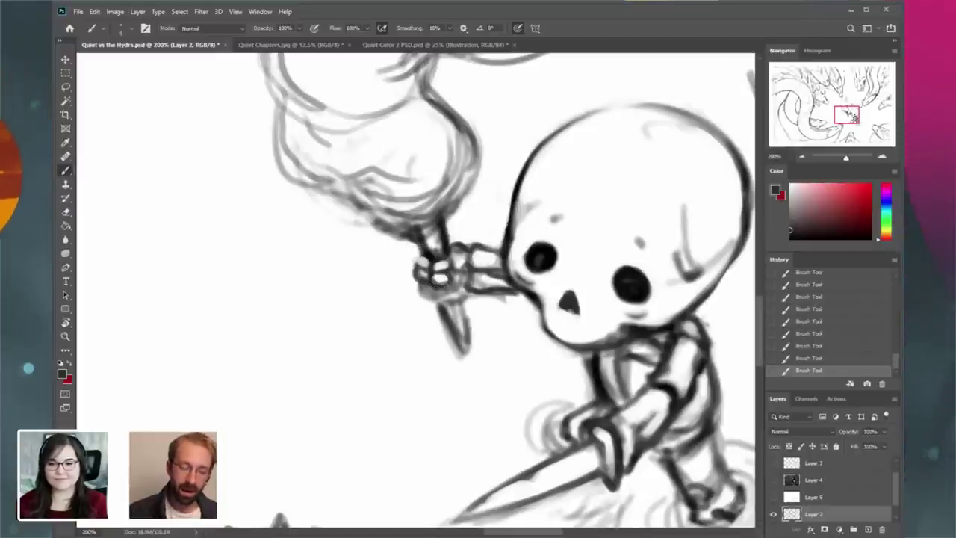
- Clean the edge of the torch hand's lower fingers and draw their bone segments
key(e)
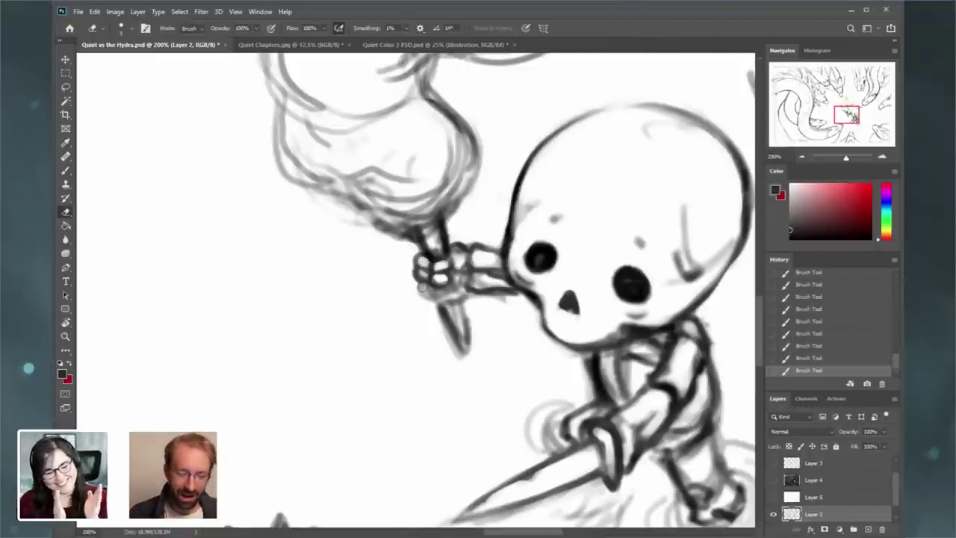
drag(420, 287, 426, 295)
drag(436, 278, 431, 263)
mouse_move(421, 299)
mouse_down()
mouse_move(427, 288)
mouse_move(430, 296)
mouse_up()
key(b)
mouse_move(425, 286)
mouse_down()
mouse_move(433, 297)
mouse_move(459, 296)
mouse_up()
mouse_move(453, 286)
mouse_down()
mouse_move(462, 279)
mouse_move(446, 280)
mouse_move(456, 265)
mouse_move(455, 276)
mouse_up()
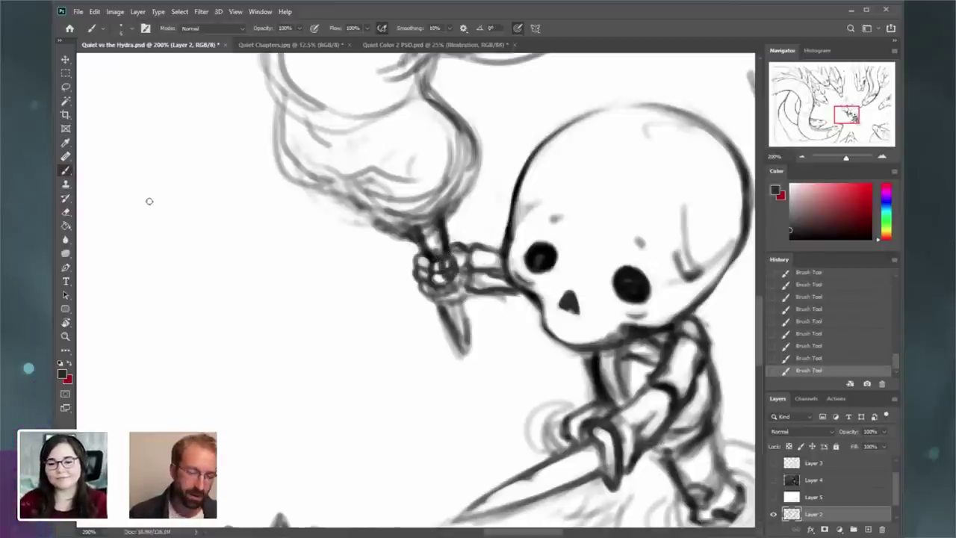
- Lighten the knuckles beside the wrist of the torch hand and redraw the lines down to the lowest finger
key(e)
mouse_move(447, 273)
mouse_down()
mouse_move(454, 254)
mouse_move(468, 266)
mouse_up()
mouse_move(462, 254)
mouse_down()
mouse_move(451, 270)
mouse_move(471, 264)
mouse_up()
key(b)
mouse_move(456, 269)
mouse_down()
mouse_move(469, 263)
mouse_move(440, 292)
mouse_up()
mouse_move(440, 296)
mouse_down()
mouse_move(475, 281)
mouse_move(443, 297)
mouse_up()
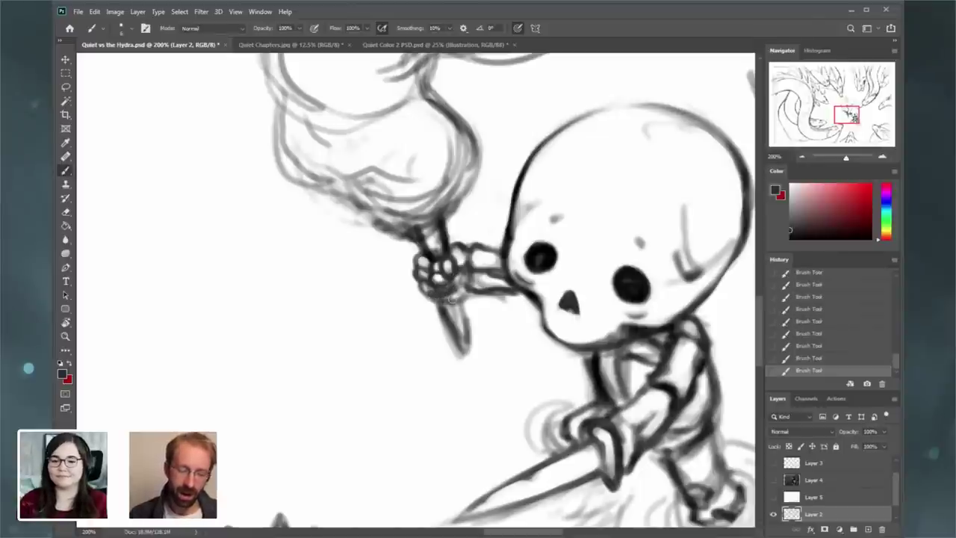
- Erase the stray lines beneath the torch-holding forearm and along the skull's jaw
click(66, 213)
drag(513, 303, 485, 295)
mouse_move(507, 298)
mouse_down()
mouse_move(477, 293)
mouse_move(475, 281)
mouse_move(518, 244)
mouse_move(502, 247)
mouse_move(510, 189)
mouse_up()
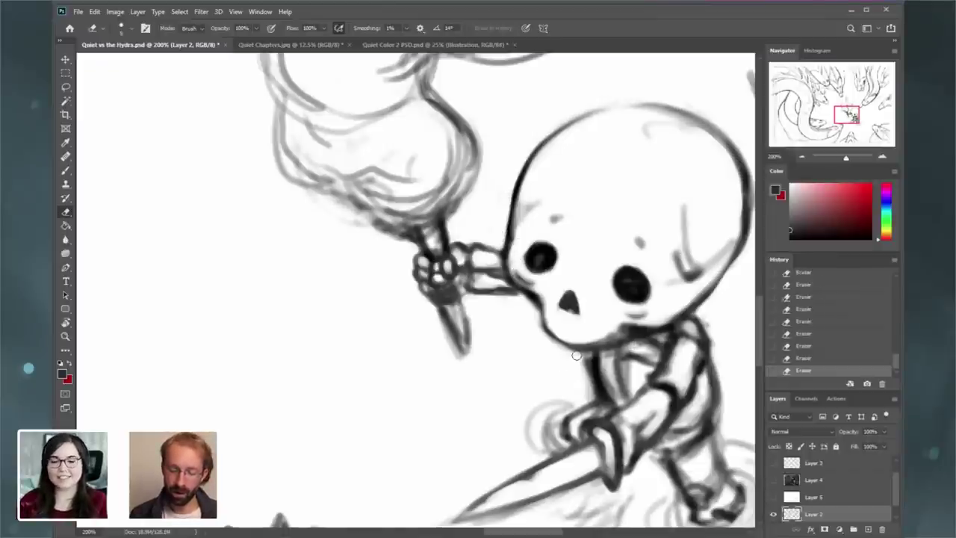
drag(577, 356, 546, 343)
- Refine the lower finger bones and the wrist joint of the torch hand with brush and eraser
click(66, 170)
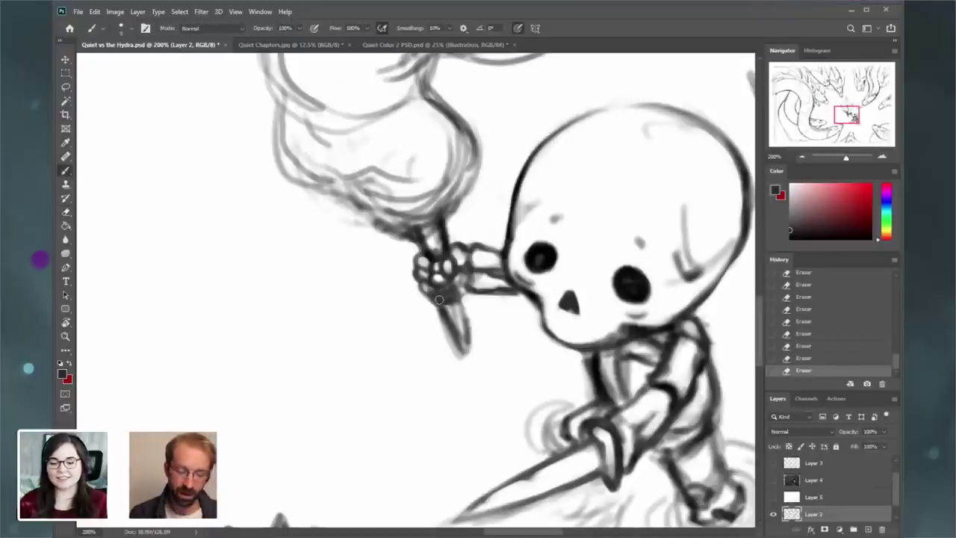
mouse_move(449, 297)
mouse_down()
mouse_move(456, 286)
mouse_move(450, 298)
mouse_move(432, 293)
mouse_move(438, 277)
mouse_up()
click(67, 212)
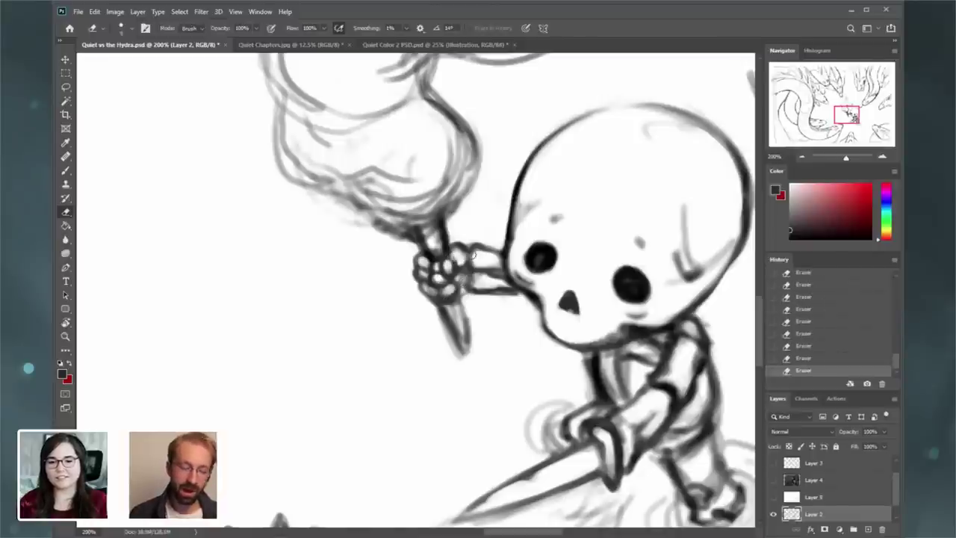
key(b)
drag(463, 291, 460, 283)
drag(457, 282, 467, 288)
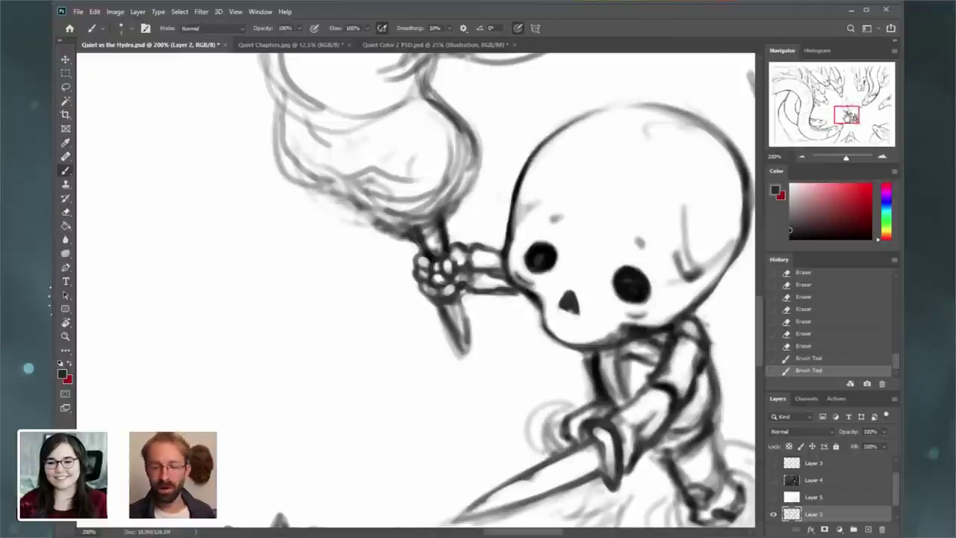
- Redraw the curved temple line on the side of the skull and erase the old line beside it
mouse_move(686, 288)
mouse_down()
mouse_move(586, 303)
mouse_move(612, 309)
mouse_move(602, 314)
mouse_up()
mouse_move(575, 262)
mouse_down()
mouse_move(589, 298)
mouse_move(584, 289)
mouse_up()
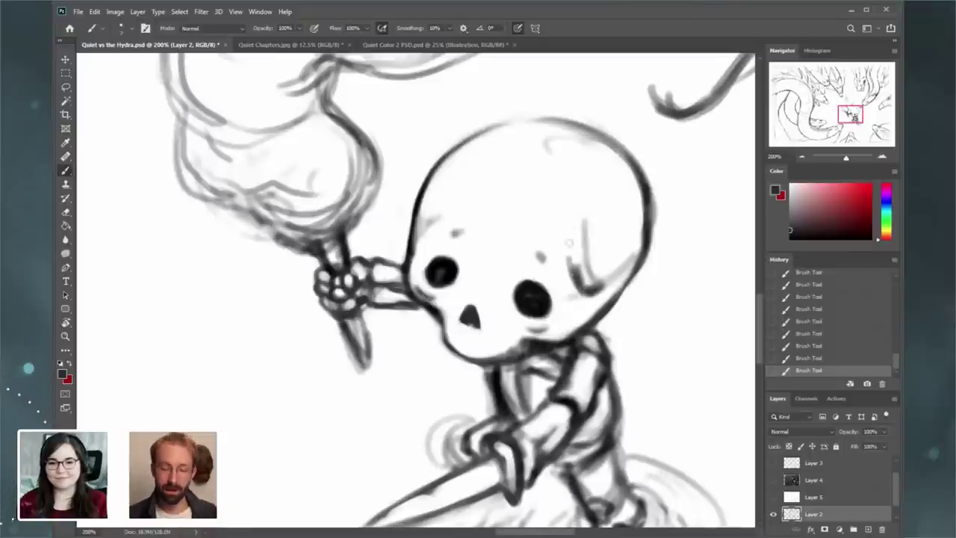
click(66, 211)
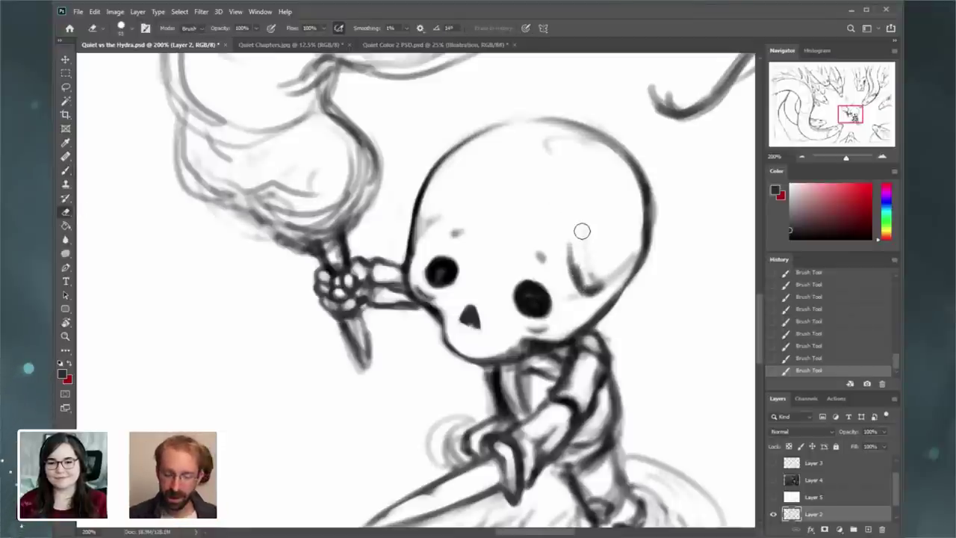
drag(589, 277, 582, 261)
mouse_move(588, 277)
mouse_down()
mouse_move(583, 256)
mouse_move(586, 272)
mouse_up()
drag(585, 271, 594, 278)
- Clean up the heavy lines under the skull's jaw at the neck with a smaller eraser
key(bracketleft)
key(bracketleft)
key(bracketleft)
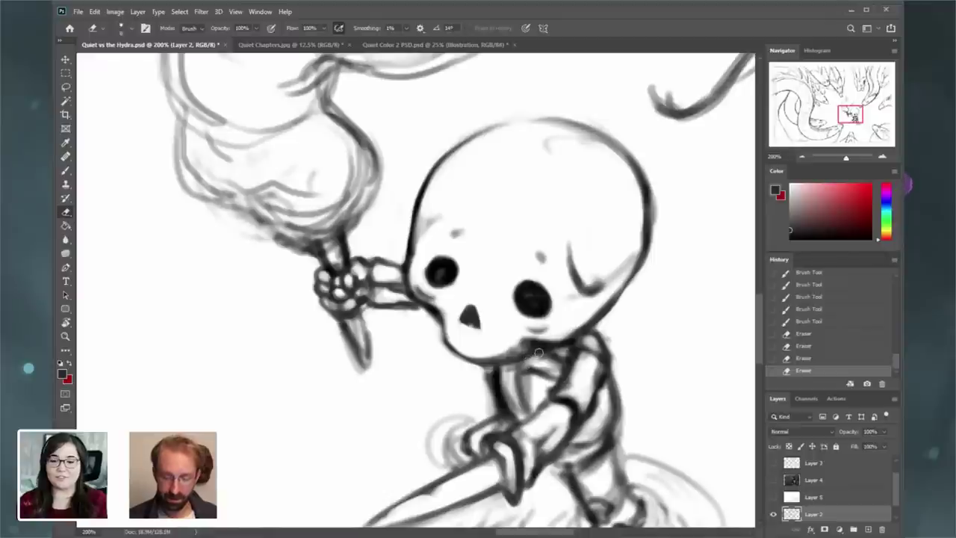
drag(539, 351, 547, 355)
drag(537, 352, 520, 363)
drag(531, 355, 517, 363)
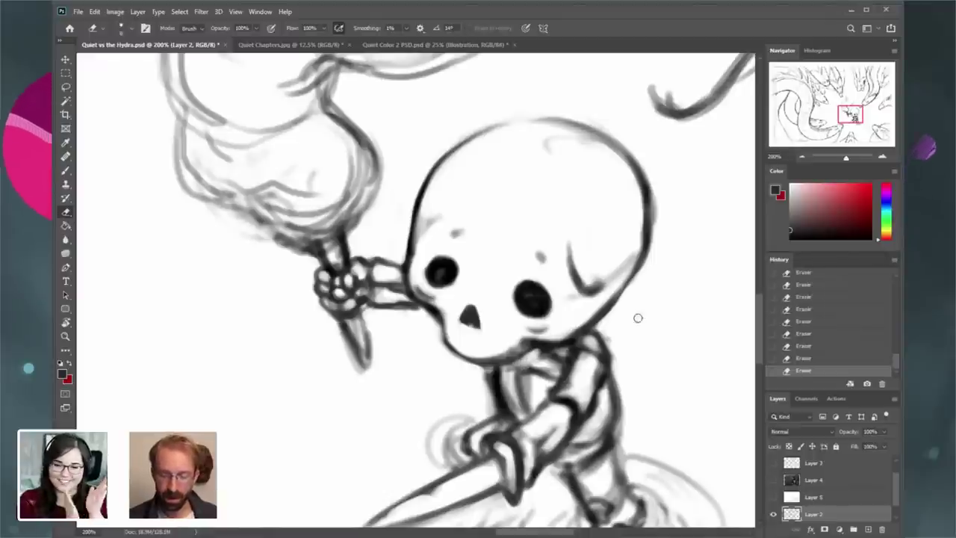
- Thin the outline along the back of the skull with a larger eraser, undoing the first attempt
drag(651, 230, 641, 159)
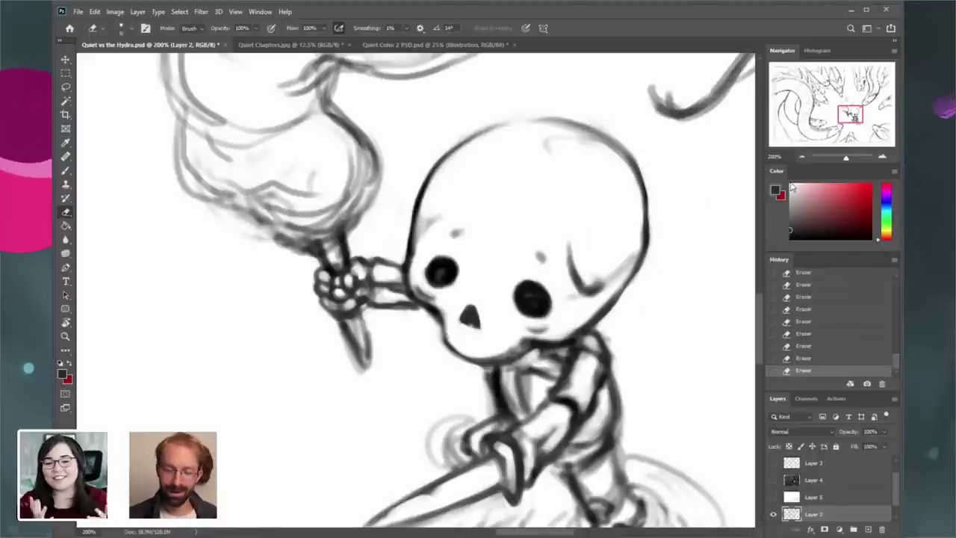
key(ctrl+z)
key(bracketright)
key(bracketright)
key(bracketright)
mouse_move(639, 281)
mouse_down()
mouse_move(655, 230)
mouse_move(657, 185)
mouse_move(645, 159)
mouse_up()
drag(656, 212, 639, 152)
drag(649, 200, 630, 152)
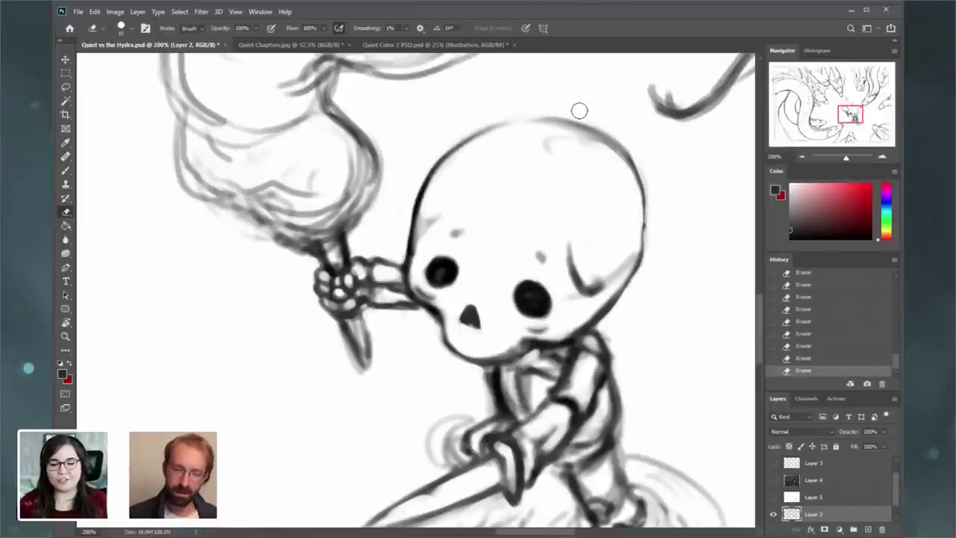
- Draw the rib lines inside the skeleton's chest and darken the torso edge behind the sword arm
drag(846, 111, 847, 114)
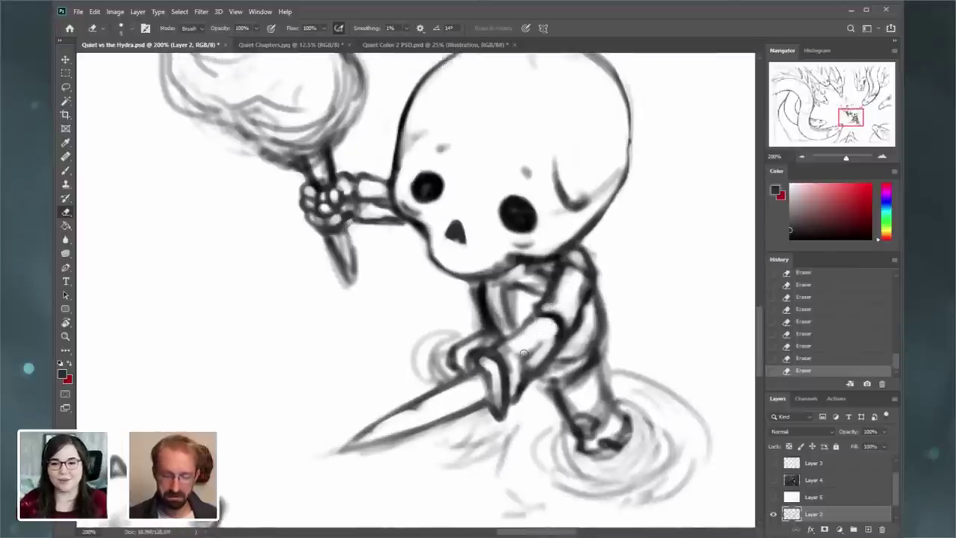
mouse_move(524, 354)
mouse_down()
mouse_move(541, 340)
mouse_move(551, 277)
mouse_move(514, 295)
mouse_move(515, 285)
mouse_move(518, 324)
mouse_move(499, 279)
mouse_move(513, 326)
mouse_up()
key(b)
click(512, 293)
mouse_move(514, 284)
mouse_down()
mouse_move(511, 305)
mouse_move(533, 302)
mouse_move(529, 309)
mouse_up()
drag(514, 292, 518, 321)
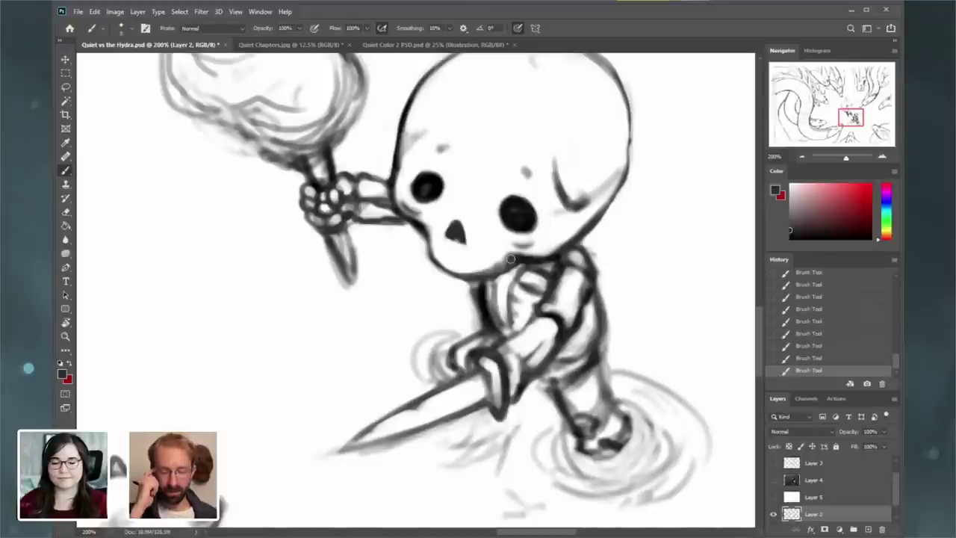
drag(591, 301, 592, 331)
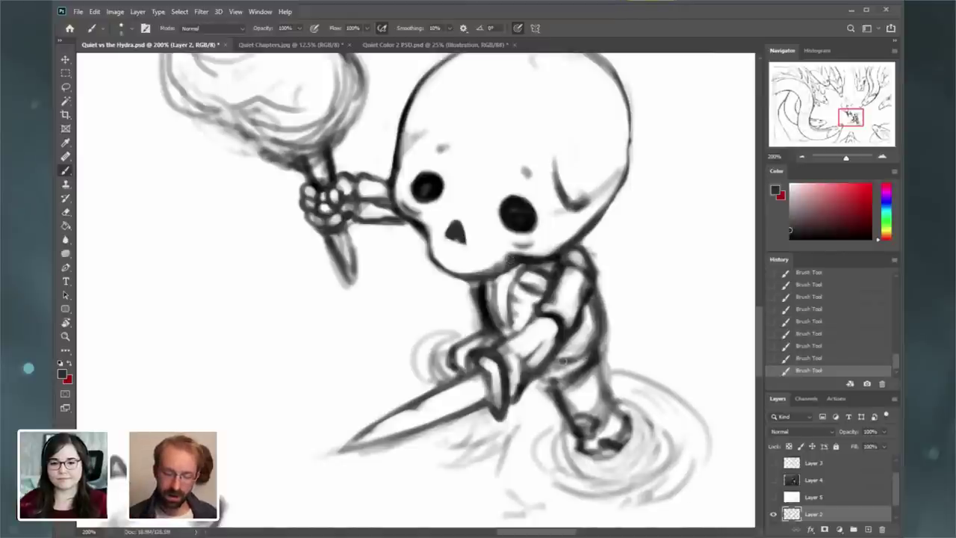
- Define the hand bones behind the sword guard and erase the excess lines around the hand and elbow
mouse_move(536, 350)
mouse_down()
mouse_move(548, 338)
mouse_move(515, 336)
mouse_up()
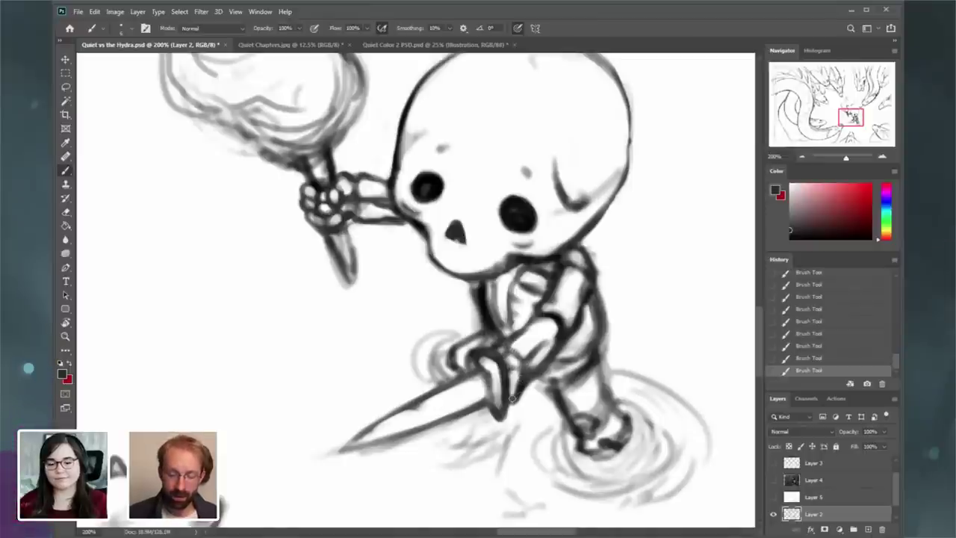
click(70, 212)
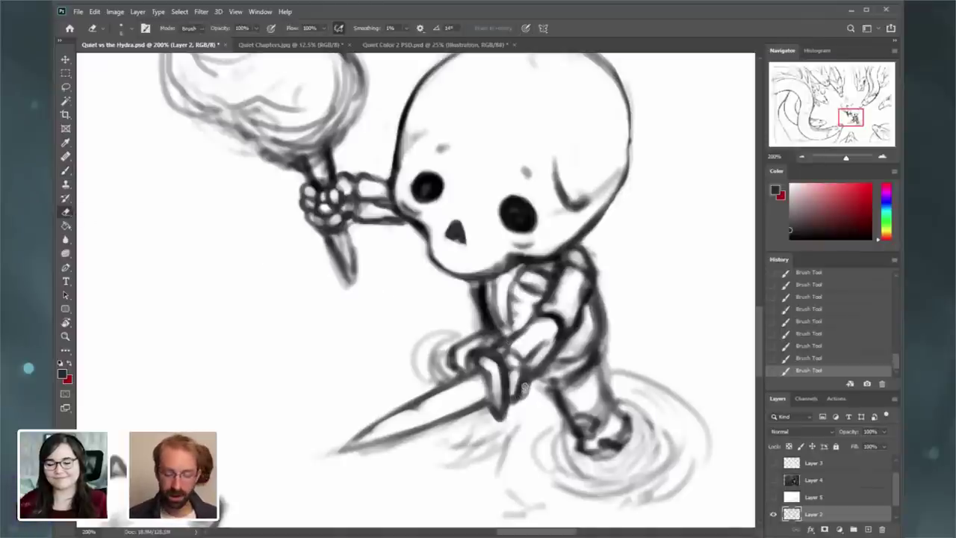
drag(525, 384, 522, 392)
mouse_move(524, 383)
mouse_down()
mouse_move(499, 404)
mouse_move(478, 382)
mouse_up()
mouse_move(569, 325)
mouse_down()
mouse_move(567, 313)
mouse_move(563, 322)
mouse_up()
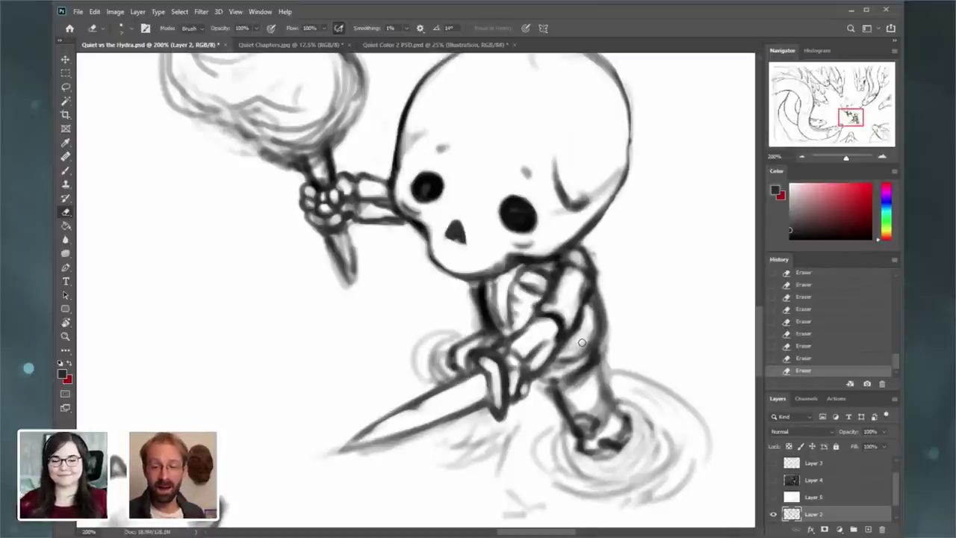
- Zoom out to 100% and draw the long lower line extending back from the hydra head above the skeleton, redoing the first stroke
drag(853, 119, 867, 98)
click(802, 156)
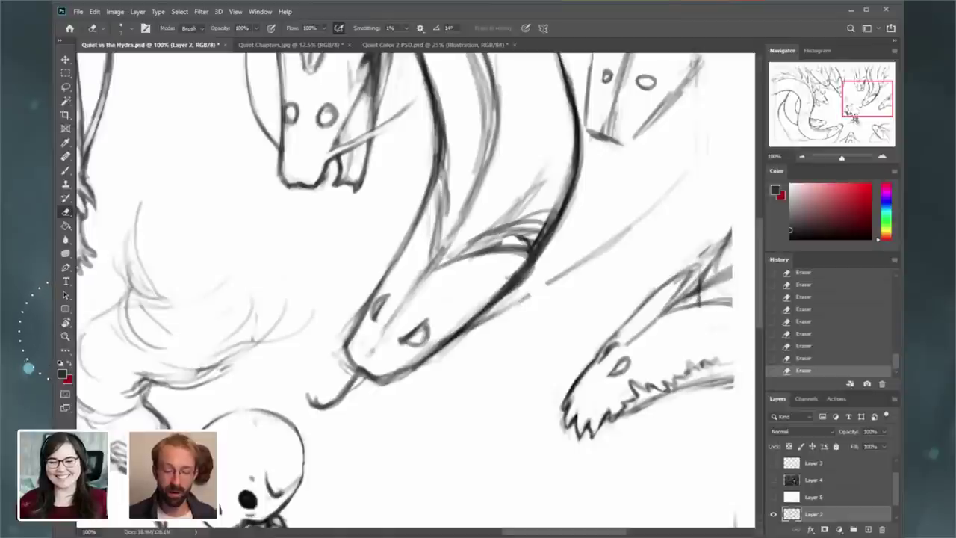
key(ctrl+z)
key(b)
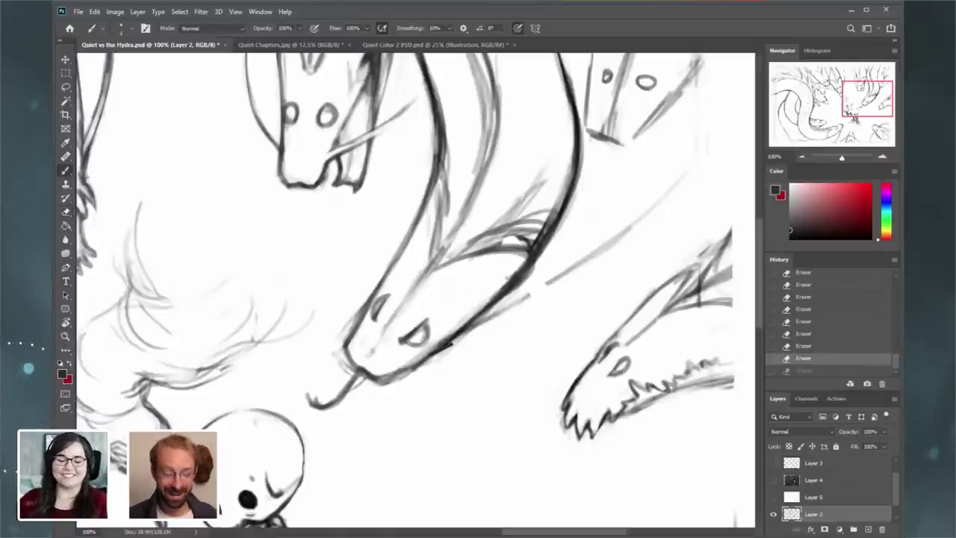
drag(451, 344, 552, 282)
key(ctrl+z)
drag(442, 351, 594, 256)
drag(513, 304, 552, 283)
drag(484, 321, 602, 245)
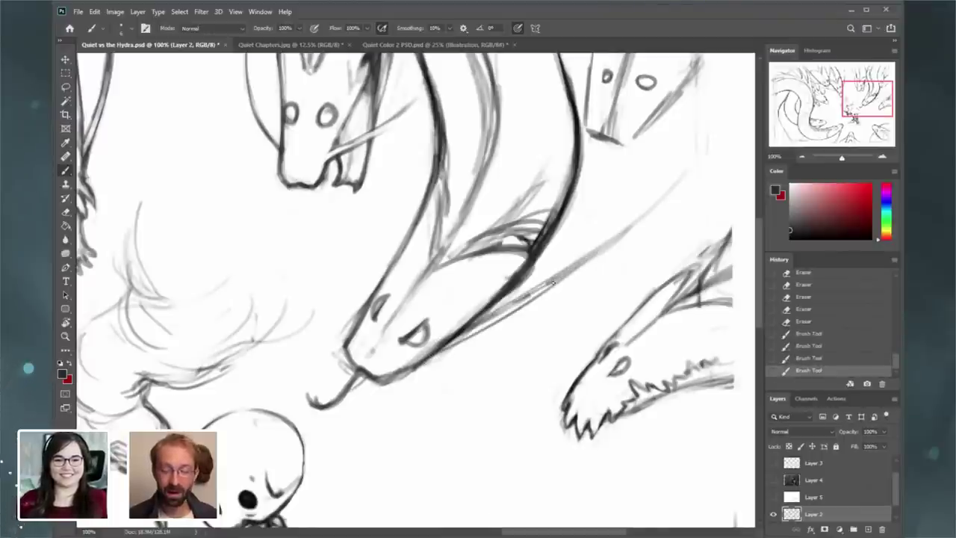
- Continue the long line behind the lower hydra head, curving it up toward the head near the drawing's right edge
mouse_move(556, 276)
mouse_down()
mouse_move(654, 199)
mouse_move(630, 227)
mouse_up()
drag(673, 154, 576, 309)
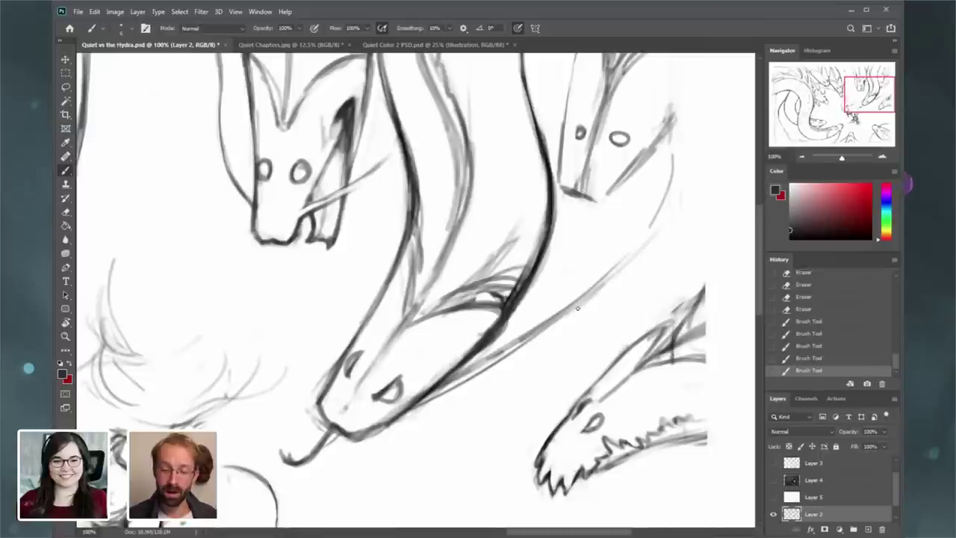
key(ctrl+minus)
key(ctrl+minus)
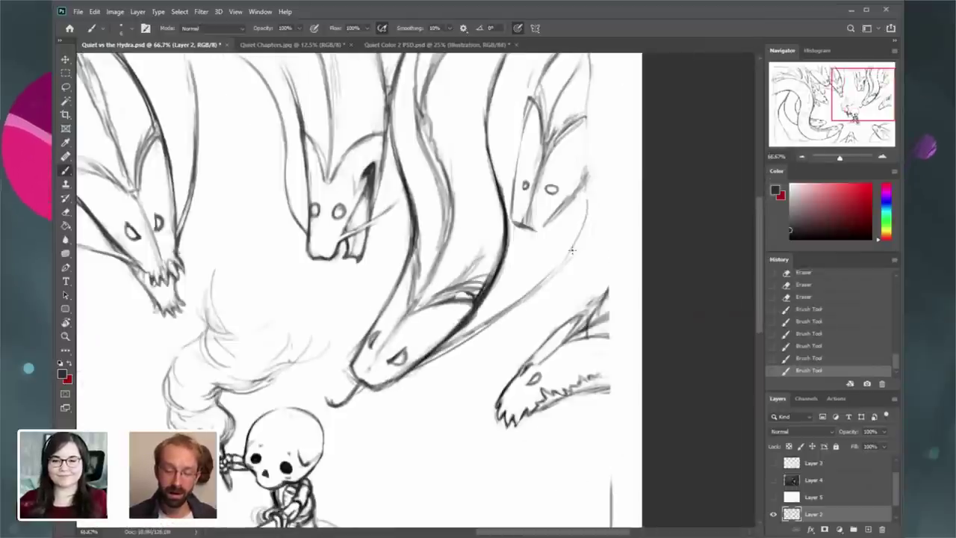
- Thin the new curved line with the Eraser, enlarging it to clean the stretch beside the lower hydra head
click(66, 212)
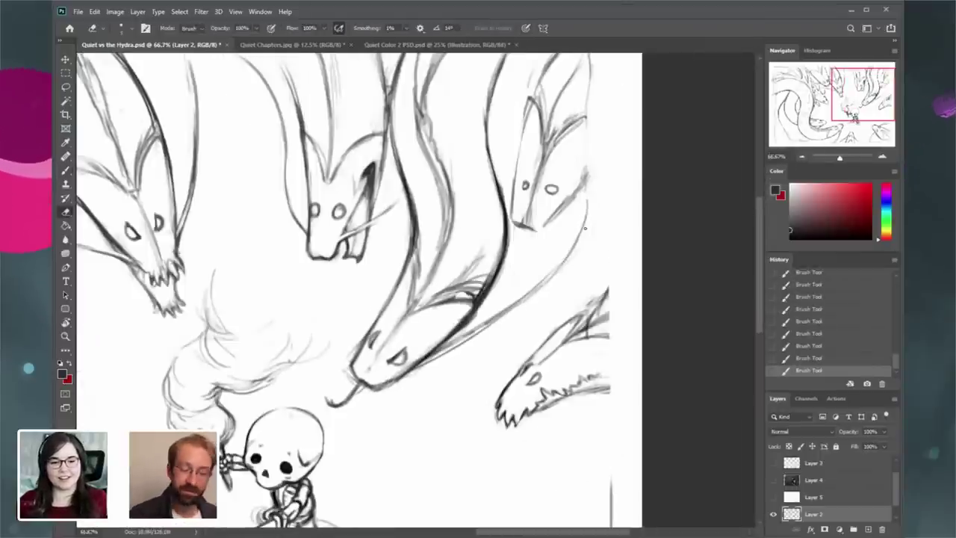
mouse_move(586, 228)
mouse_down()
mouse_move(570, 263)
mouse_move(580, 247)
mouse_up()
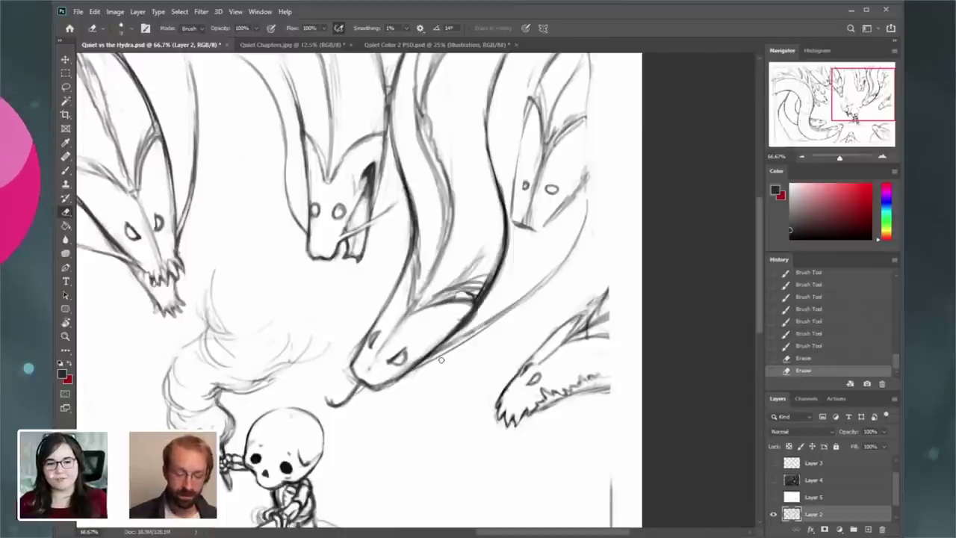
key(bracketright)
key(bracketright)
key(bracketright)
key(bracketright)
drag(411, 379, 450, 341)
drag(510, 303, 458, 338)
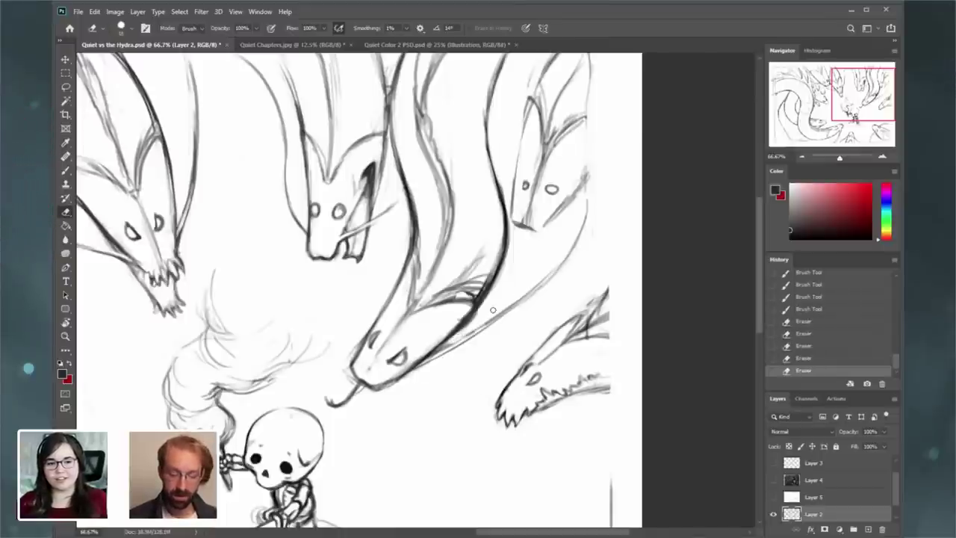
drag(493, 310, 472, 325)
key(bracketright)
key(bracketright)
key(bracketright)
drag(478, 311, 455, 331)
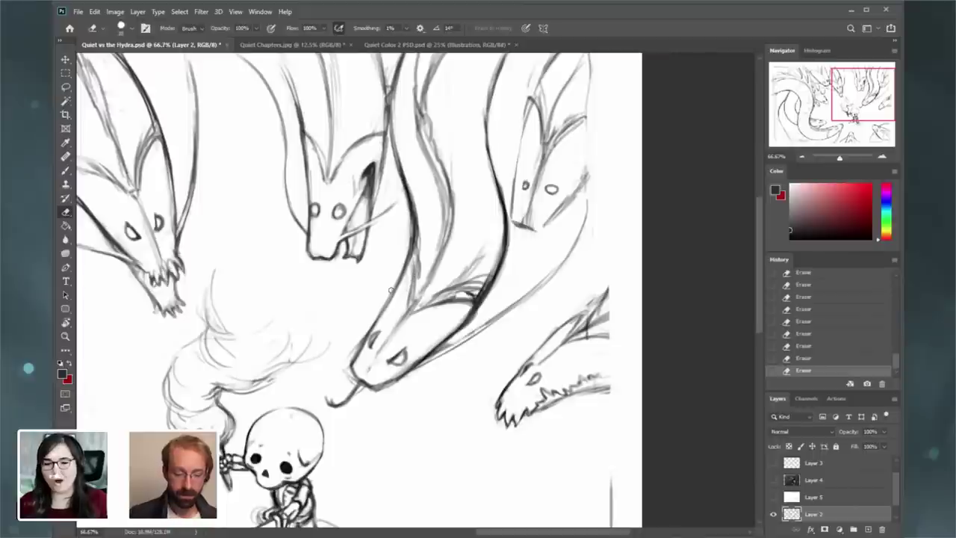
- Draw a thin line along the left side of the lower hydra's neck and redraw the neighbouring head's outer neck line
click(66, 171)
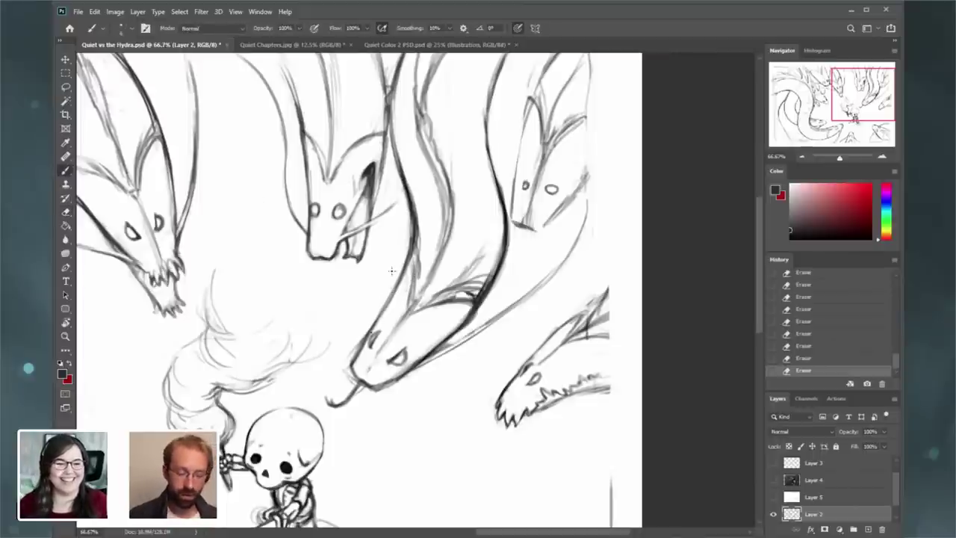
mouse_move(391, 270)
mouse_down()
mouse_move(374, 332)
mouse_move(390, 280)
mouse_up()
key(ctrl+z)
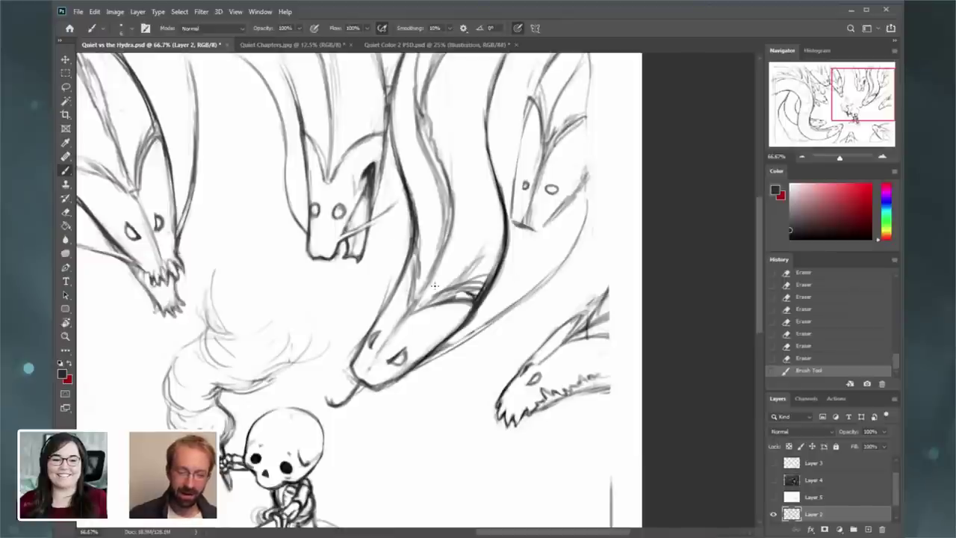
drag(400, 249, 384, 301)
mouse_move(397, 263)
mouse_down()
mouse_move(396, 169)
mouse_move(402, 224)
mouse_move(402, 199)
mouse_move(529, 229)
mouse_up()
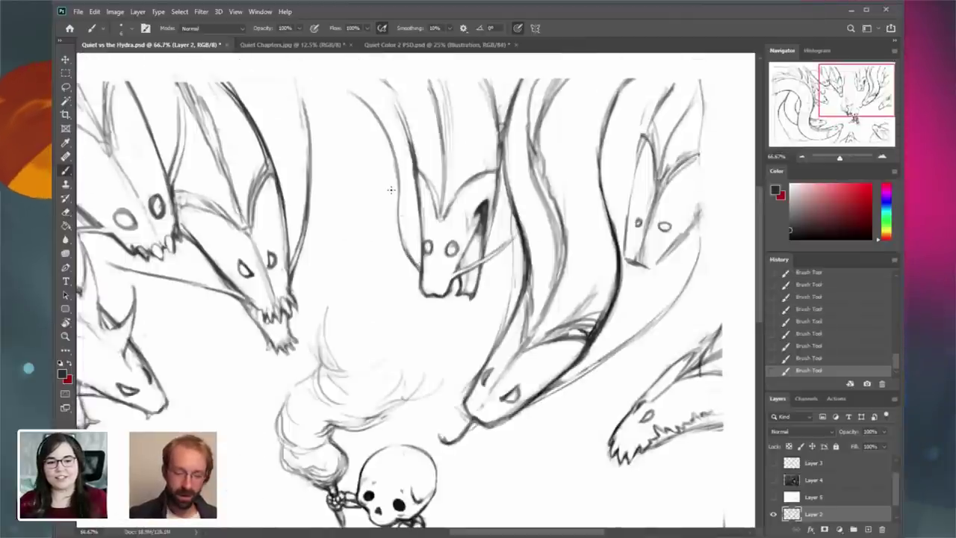
key(ctrl+z)
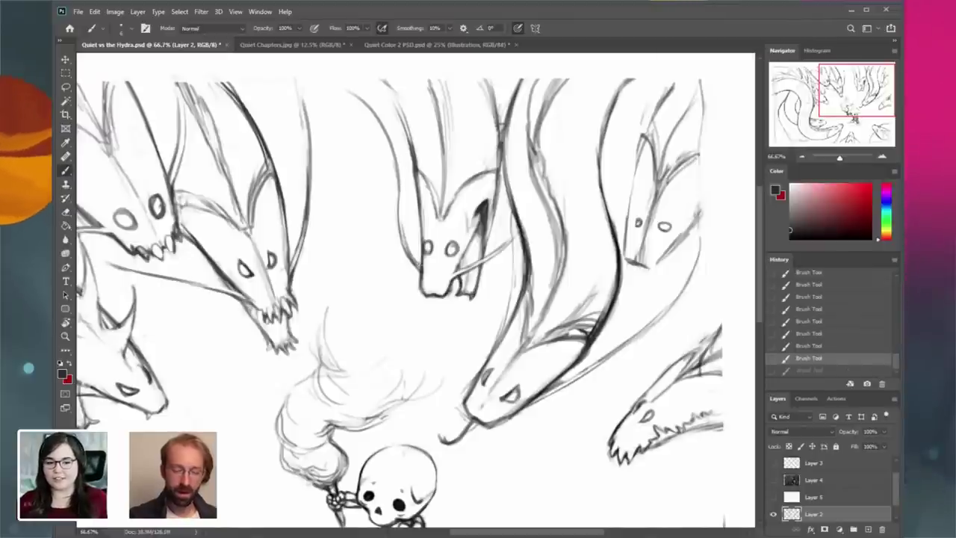
drag(397, 158, 400, 212)
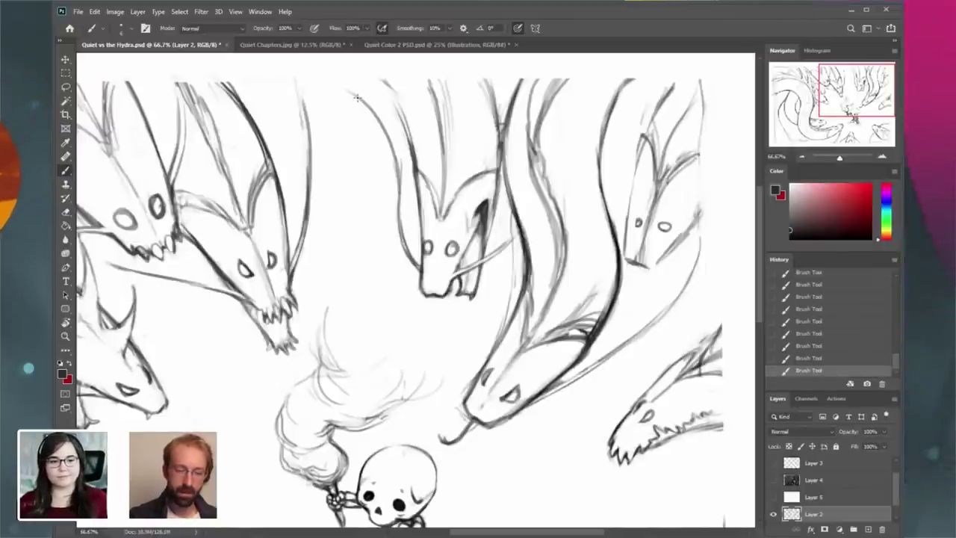
- Thin the outer outline of the hydra's coiled body on the far left with the Eraser at 50% zoom
mouse_move(833, 108)
mouse_down()
mouse_move(824, 133)
mouse_move(812, 125)
mouse_move(824, 119)
mouse_move(802, 133)
mouse_up()
click(806, 156)
click(882, 156)
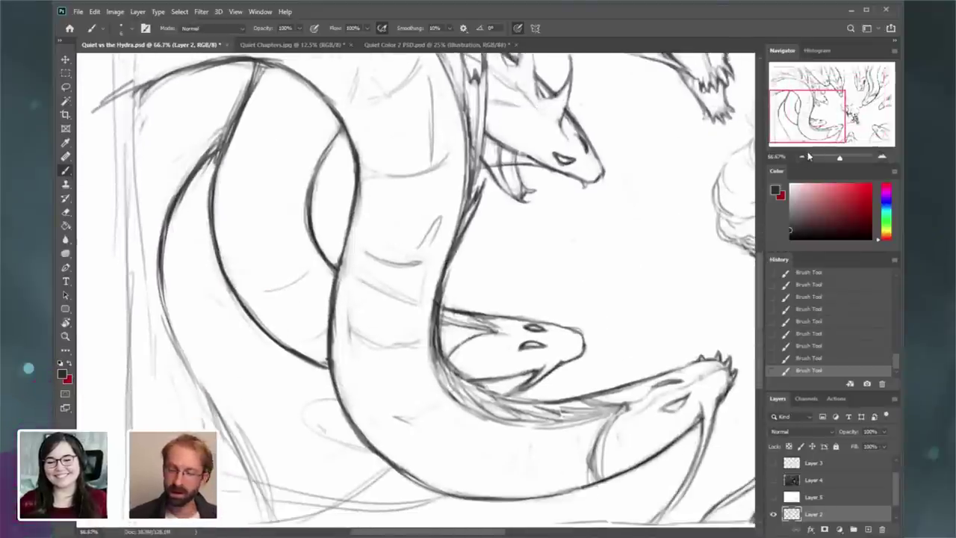
click(803, 155)
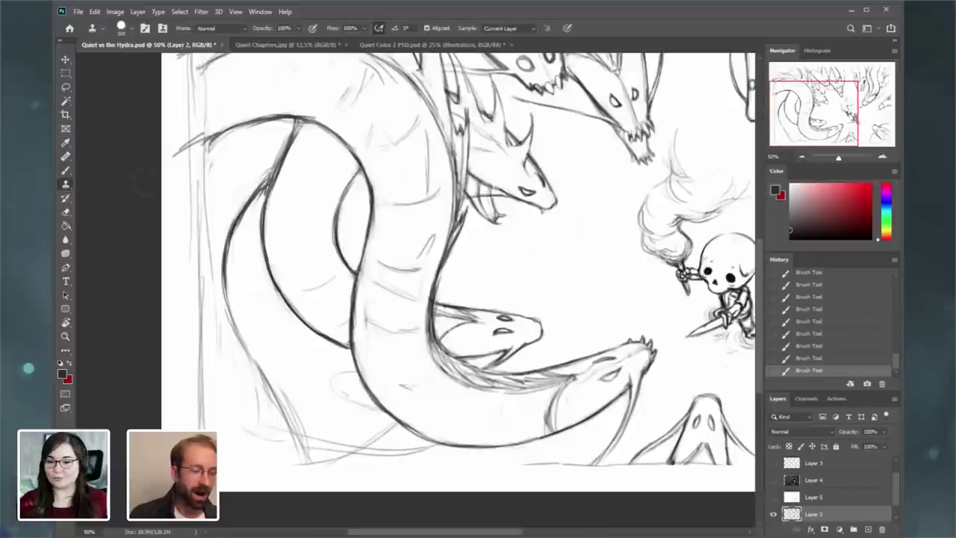
click(67, 214)
drag(240, 229, 234, 275)
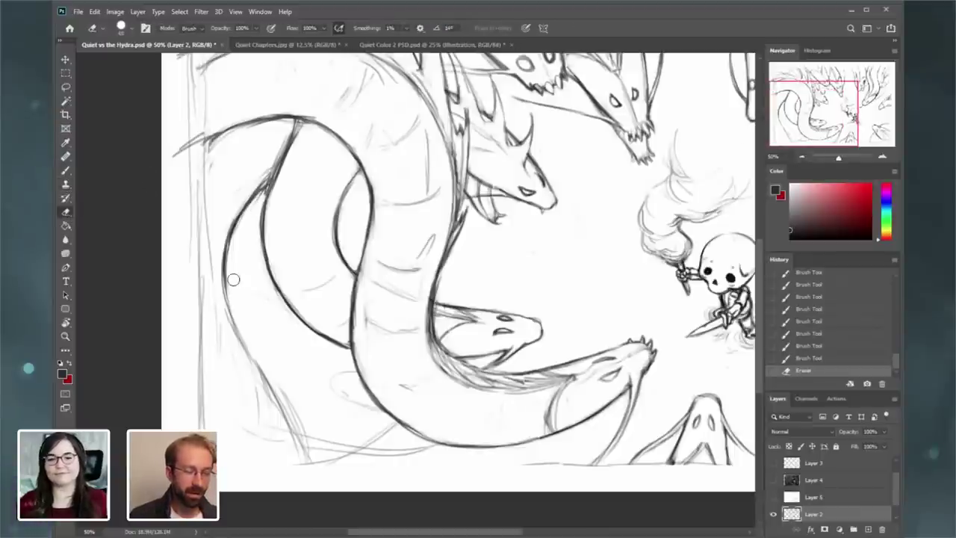
drag(253, 213, 237, 298)
mouse_move(240, 229)
mouse_down()
mouse_move(231, 279)
mouse_move(232, 261)
mouse_up()
drag(251, 202, 231, 256)
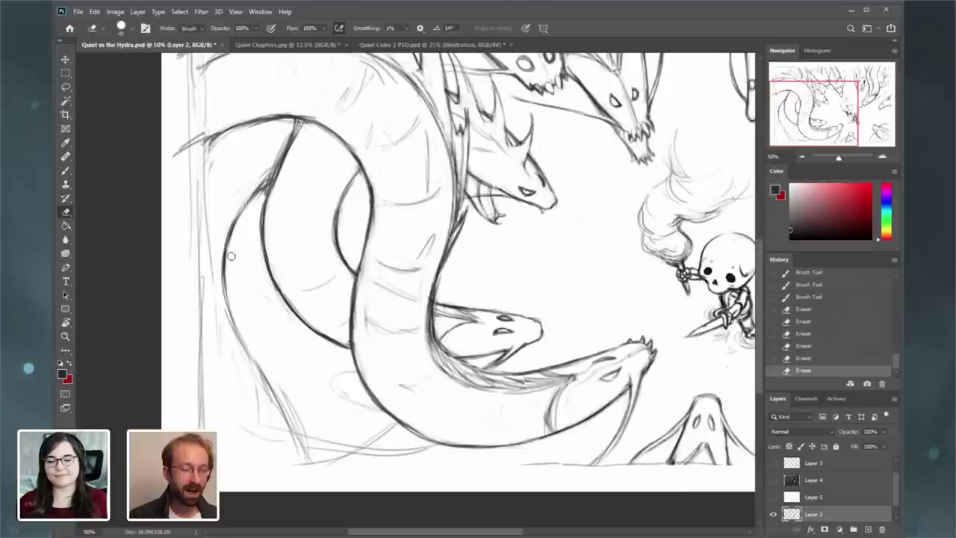
drag(265, 187, 259, 200)
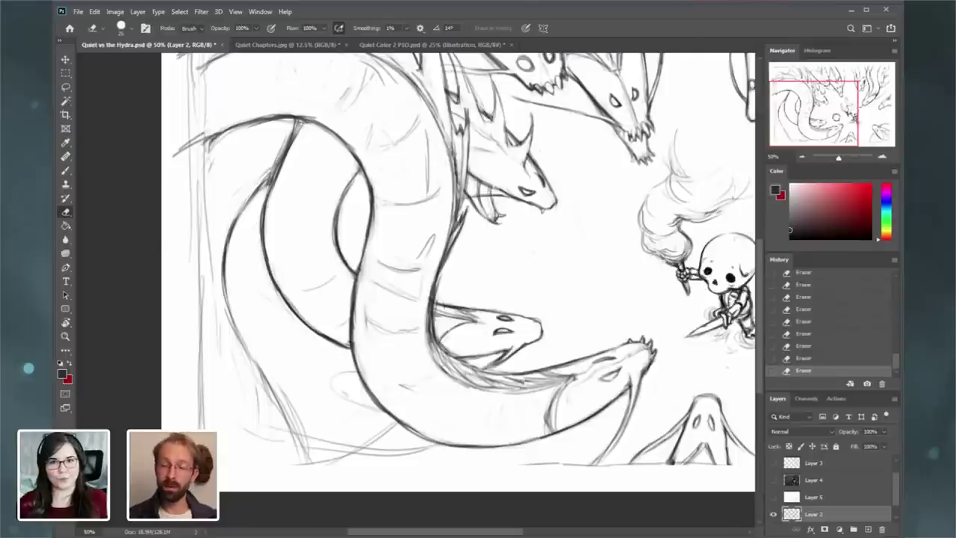
- Review the whole composition at 33.33% zoom and return to the upper-right hydra heads at 100%
drag(553, 247, 345, 308)
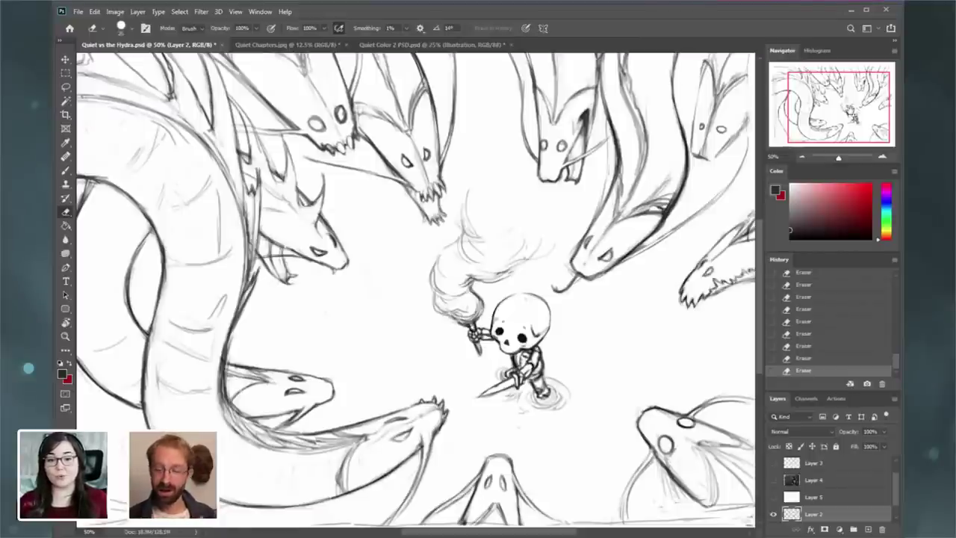
drag(828, 117, 821, 114)
click(802, 156)
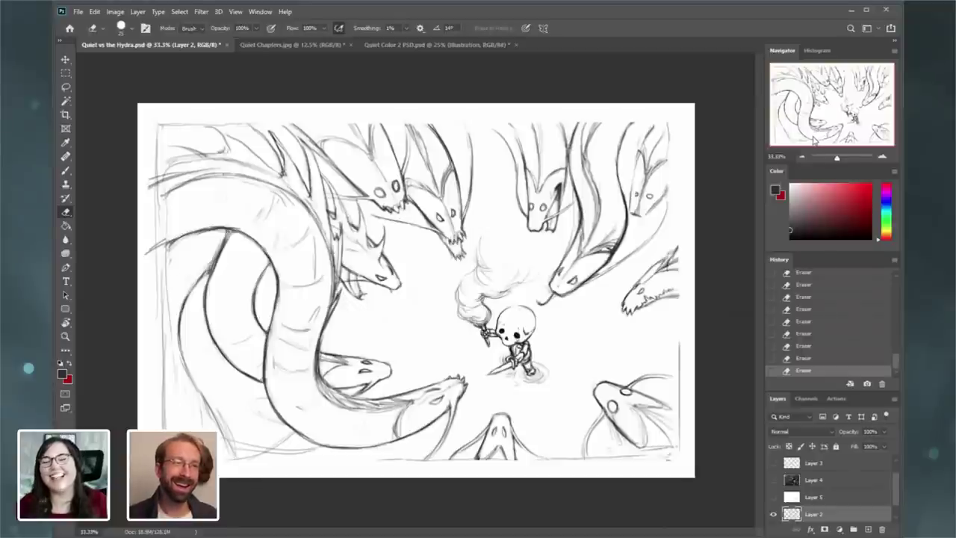
click(882, 156)
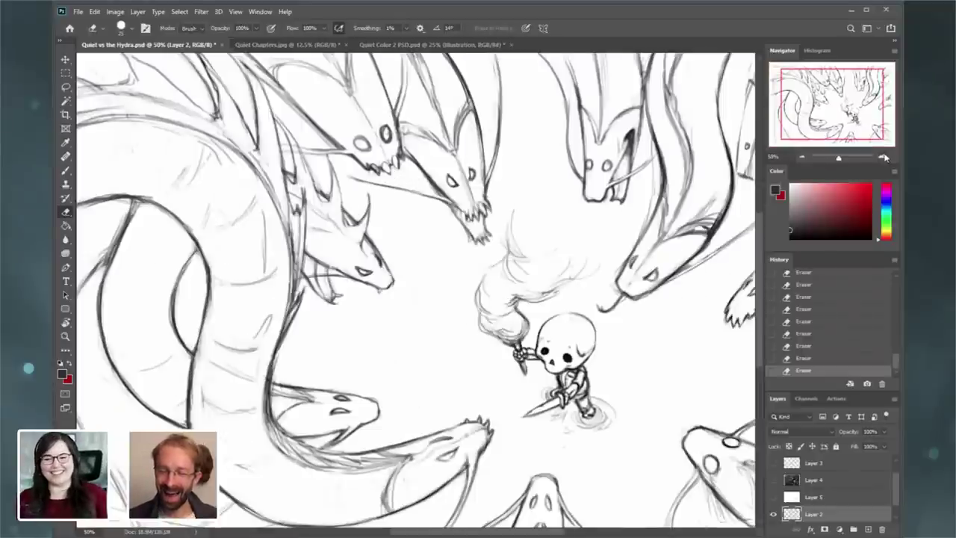
click(883, 156)
drag(849, 119, 873, 97)
click(883, 157)
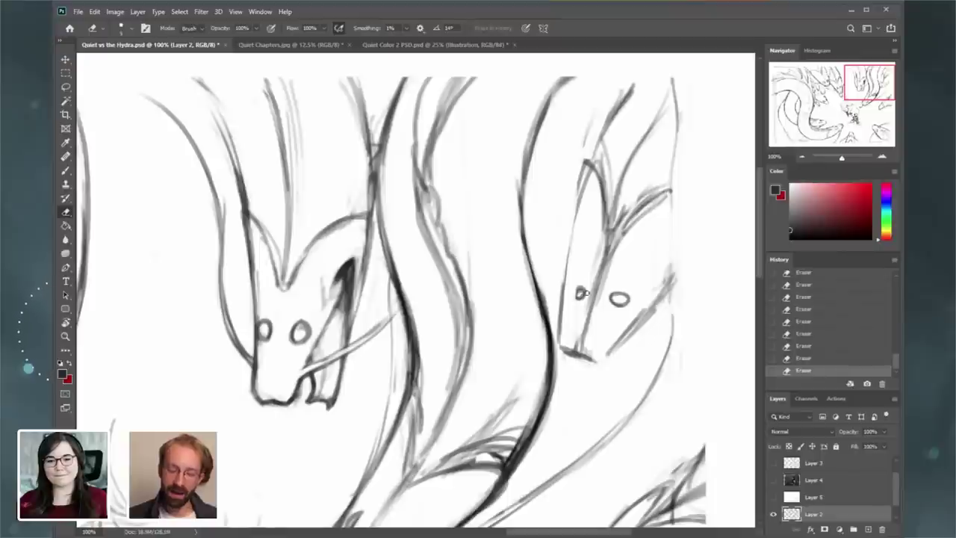
- Redraw the far-right hydra head's snout corner, central ridge and left edge with darker brush strokes
click(70, 170)
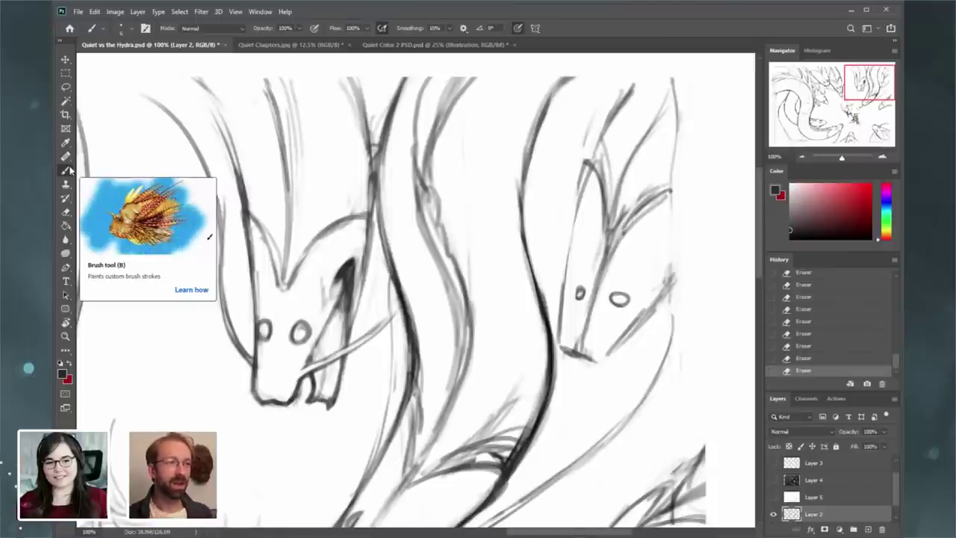
drag(855, 95, 853, 102)
drag(523, 254, 480, 345)
drag(595, 366, 648, 321)
click(828, 359)
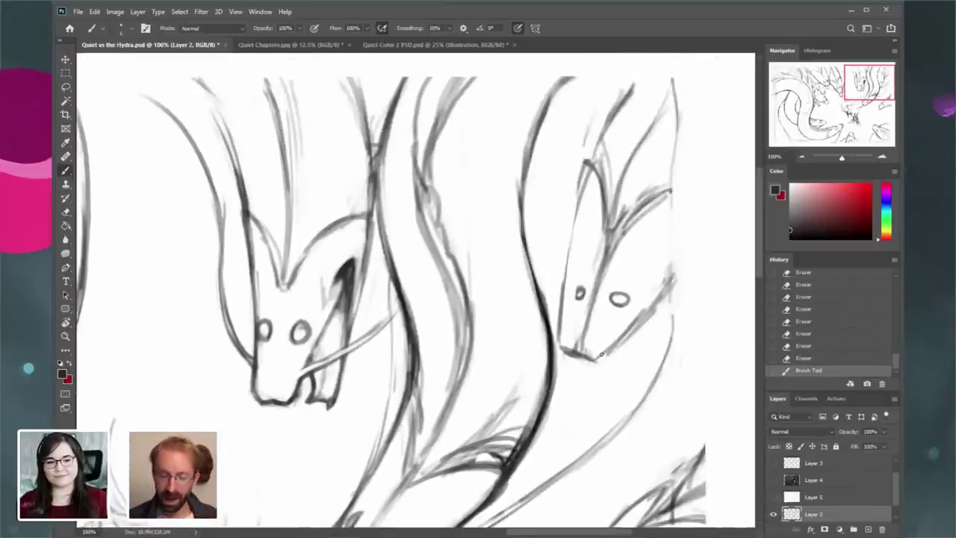
drag(579, 348, 597, 283)
drag(585, 328, 607, 250)
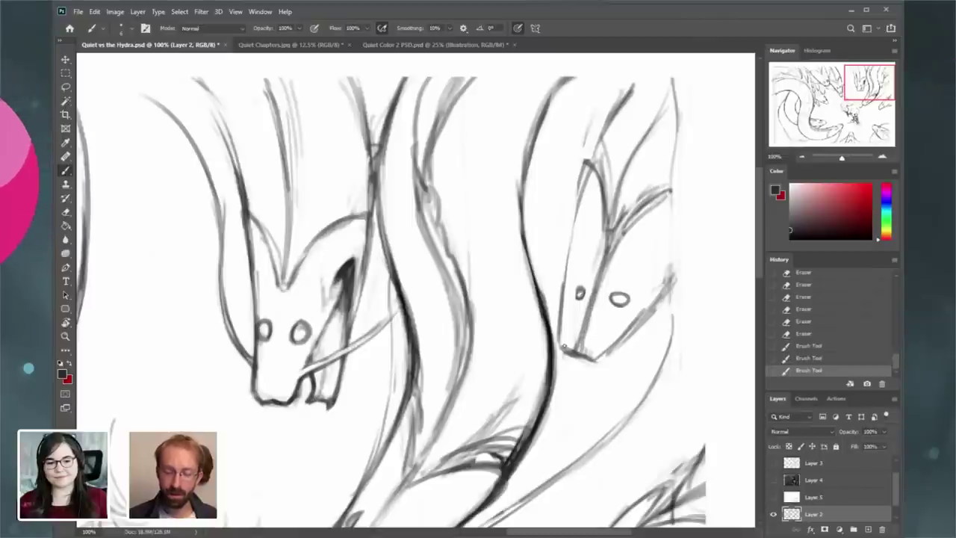
drag(563, 348, 566, 299)
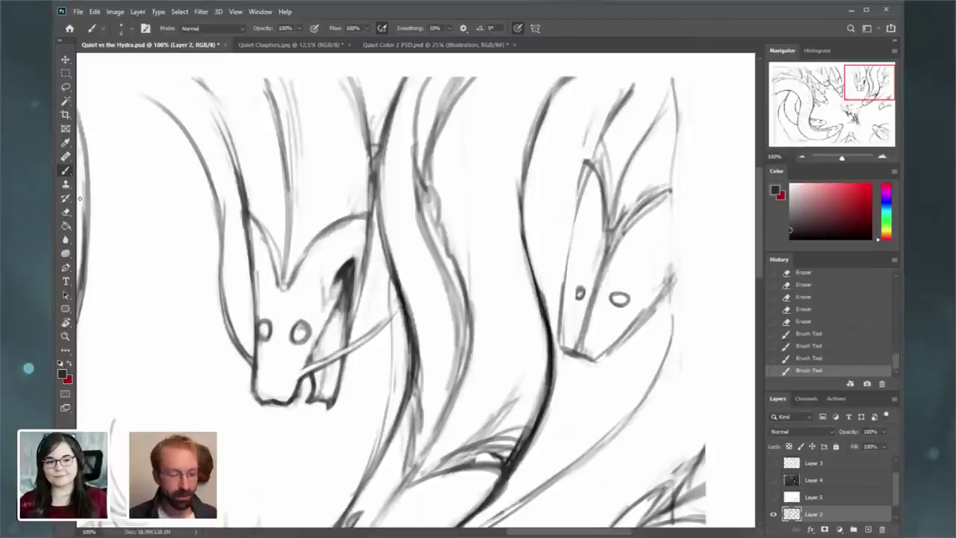
- Erase both round eyes of the far-right hydra head and clean up the stray marks around its face
key(e)
mouse_move(584, 286)
mouse_down()
mouse_move(579, 313)
mouse_move(627, 295)
mouse_move(612, 310)
mouse_move(596, 243)
mouse_up()
drag(635, 287, 598, 349)
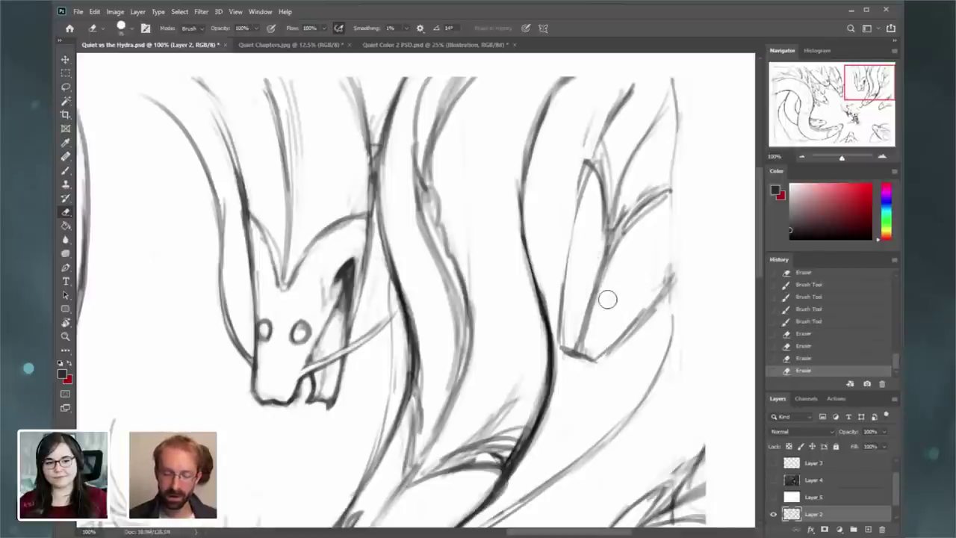
drag(608, 300, 587, 348)
drag(627, 260, 593, 332)
mouse_move(632, 244)
mouse_down()
mouse_move(590, 332)
mouse_move(645, 190)
mouse_move(623, 207)
mouse_move(658, 179)
mouse_move(624, 174)
mouse_move(618, 195)
mouse_move(582, 182)
mouse_move(620, 225)
mouse_move(647, 152)
mouse_up()
- Sketch pointed crest lines above the far-right head's brow and draw a straight vertical border line beside it
key([)
key([)
key([)
key([)
key([)
click(66, 170)
drag(618, 221, 674, 98)
drag(629, 182, 671, 106)
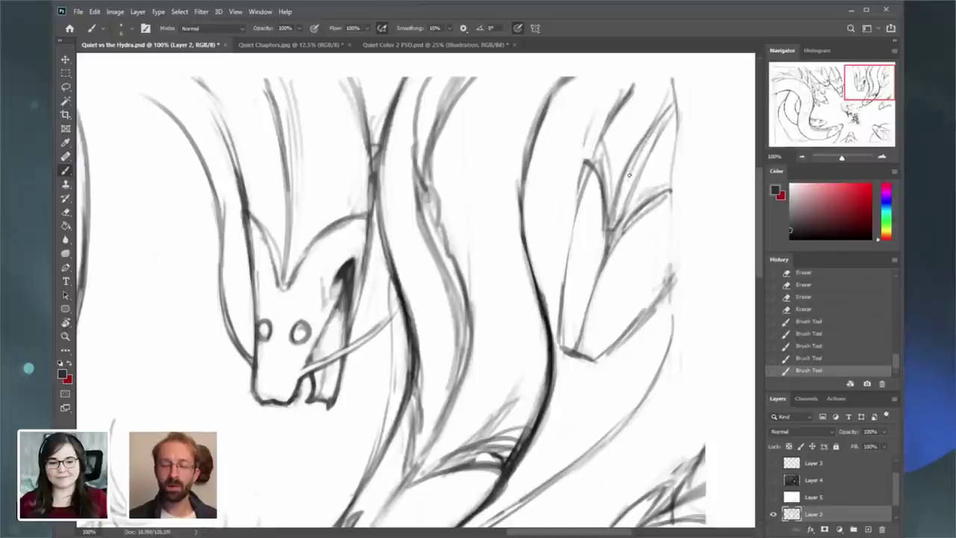
drag(614, 212, 642, 121)
mouse_move(632, 165)
mouse_down()
mouse_move(647, 106)
mouse_move(671, 79)
mouse_move(692, 383)
mouse_up()
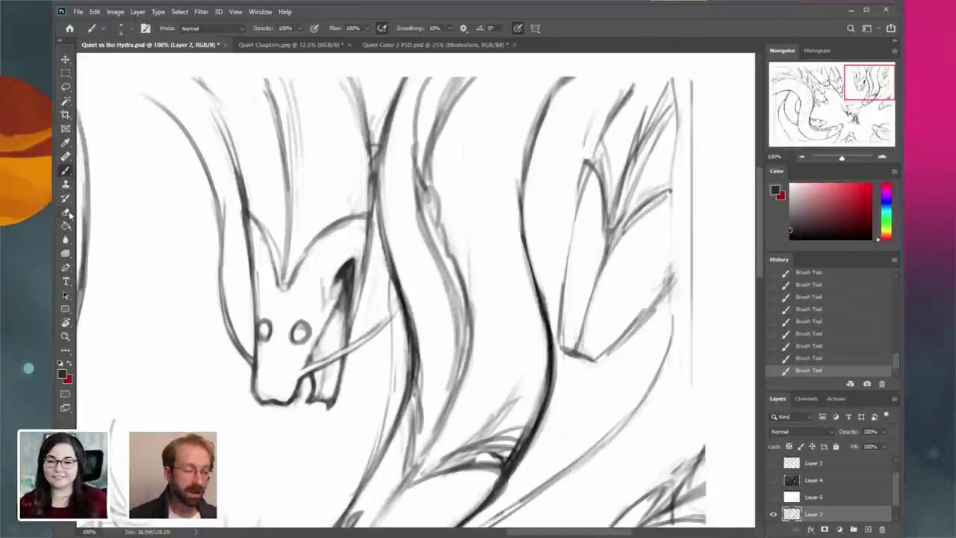
- Thin the far-right head's jaw line near the drawing's edge with a larger eraser
click(66, 212)
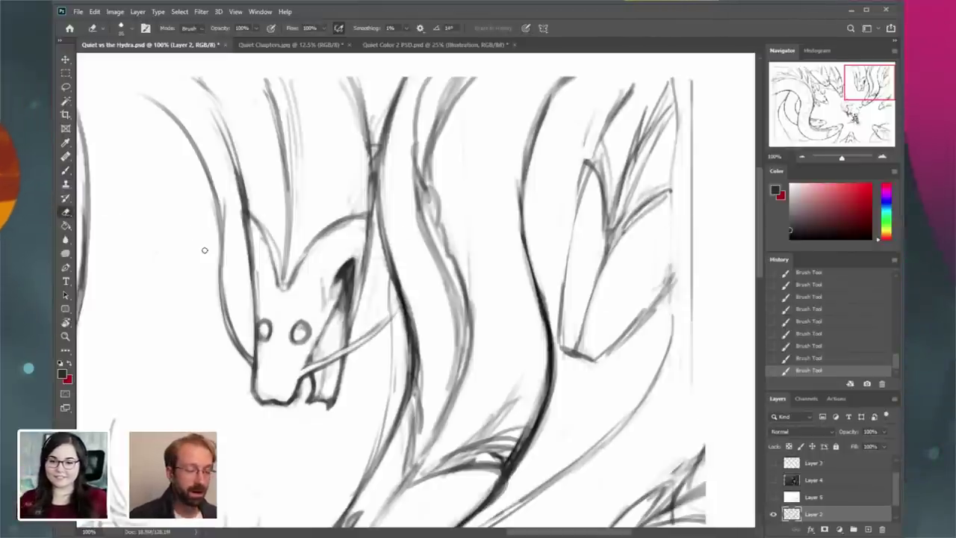
key(bracketright)
key(bracketright)
key(bracketright)
mouse_move(668, 298)
mouse_down()
mouse_move(601, 372)
mouse_move(676, 289)
mouse_up()
drag(665, 277, 675, 258)
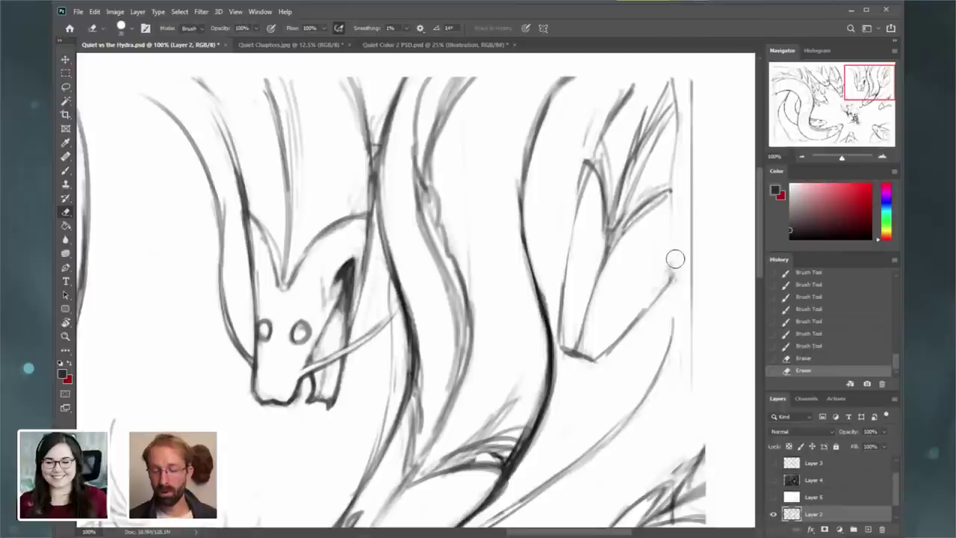
- Draw two narrow, slanted eyes low on the far-right hydra head's face
click(66, 170)
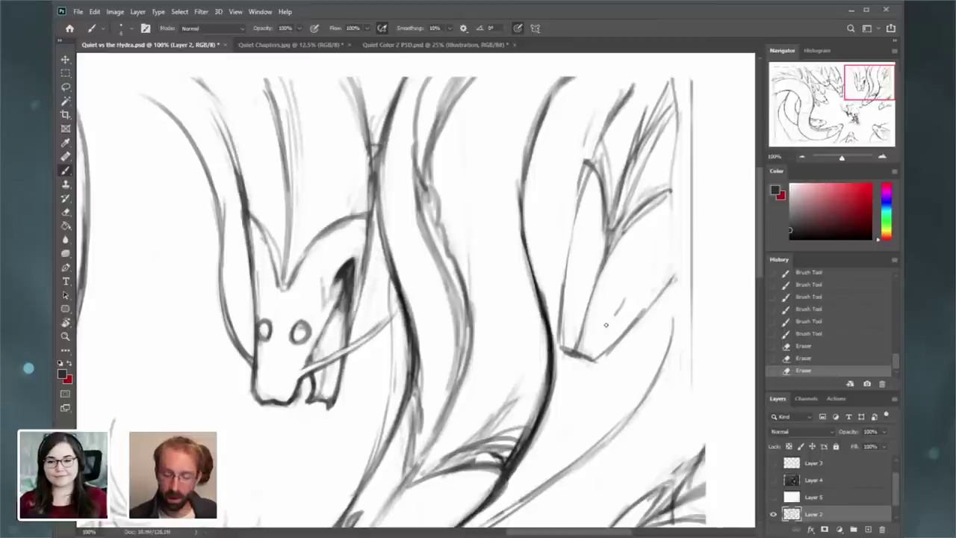
mouse_move(612, 315)
mouse_down()
mouse_move(595, 332)
mouse_move(611, 330)
mouse_move(570, 302)
mouse_move(574, 326)
mouse_up()
mouse_move(573, 293)
mouse_down()
mouse_move(574, 325)
mouse_move(612, 328)
mouse_up()
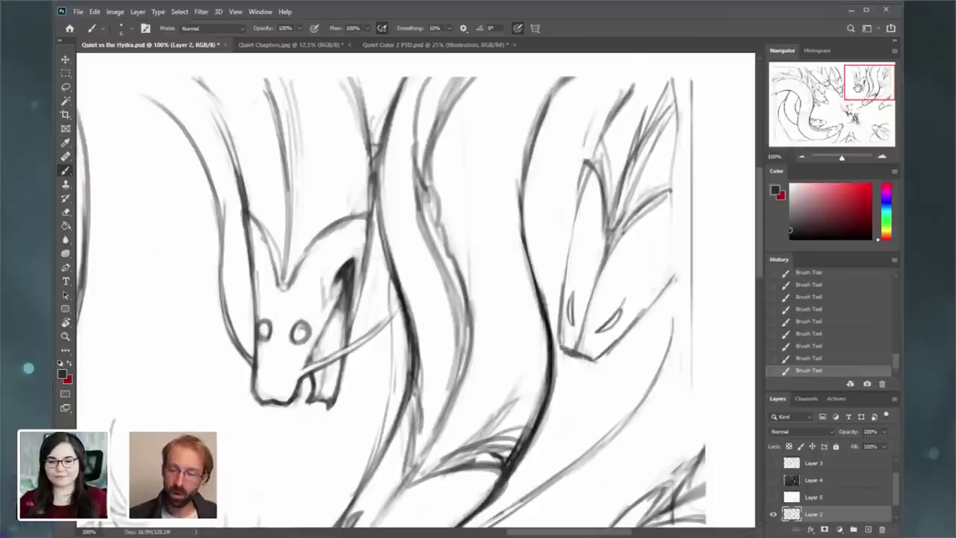
- Redraw the ridge line along the middle hydra neck with longer strokes running up to the drawing's upper edge
drag(458, 395, 479, 401)
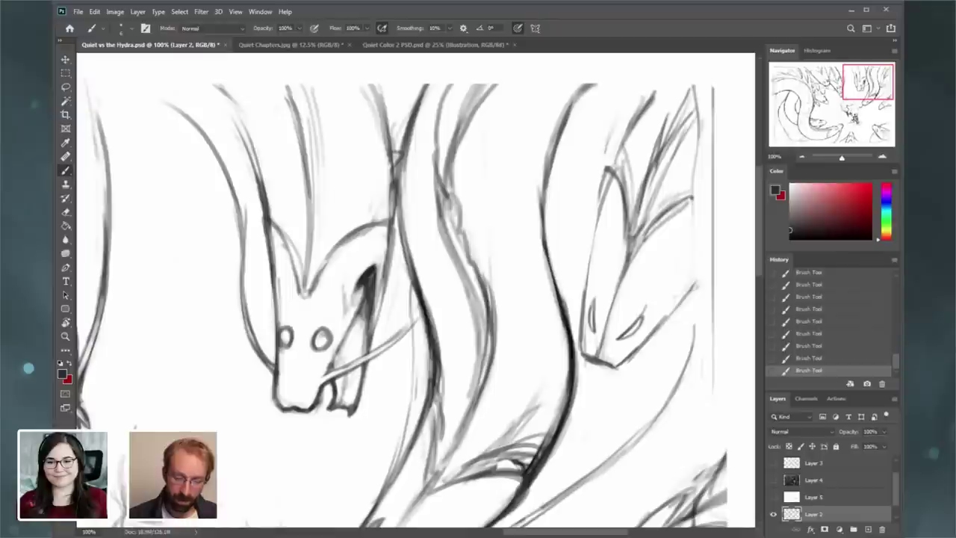
drag(478, 323, 452, 237)
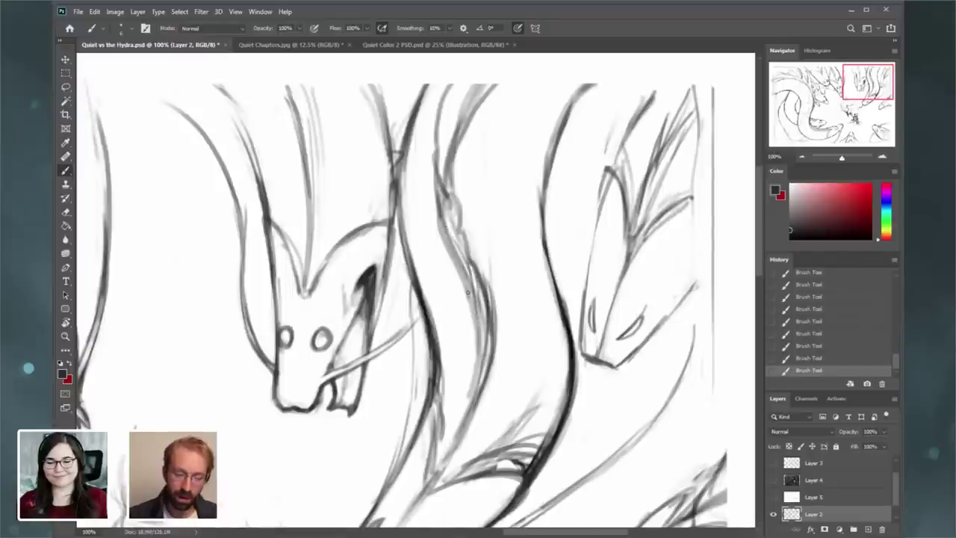
mouse_move(463, 273)
mouse_down()
mouse_move(439, 219)
mouse_move(432, 149)
mouse_up()
mouse_move(453, 231)
mouse_down()
mouse_move(429, 147)
mouse_move(457, 83)
mouse_up()
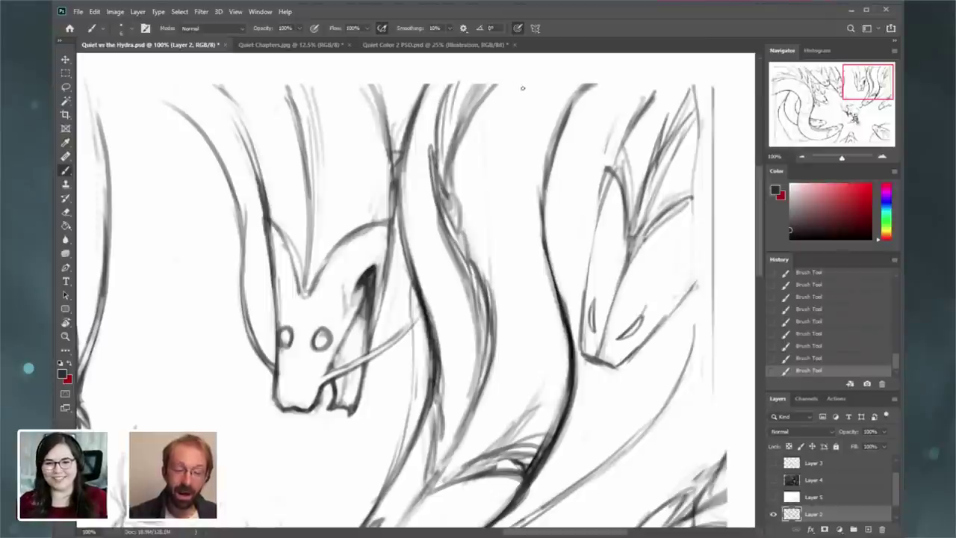
- Erase the rough, jagged marks along the middle neck's ridge and thin its lower curve
click(66, 212)
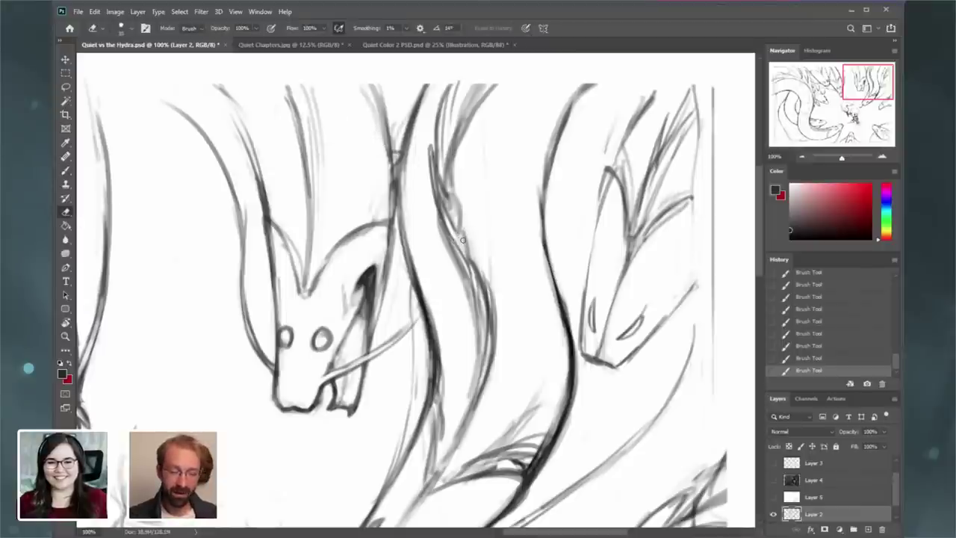
drag(463, 240, 471, 246)
drag(470, 244, 440, 177)
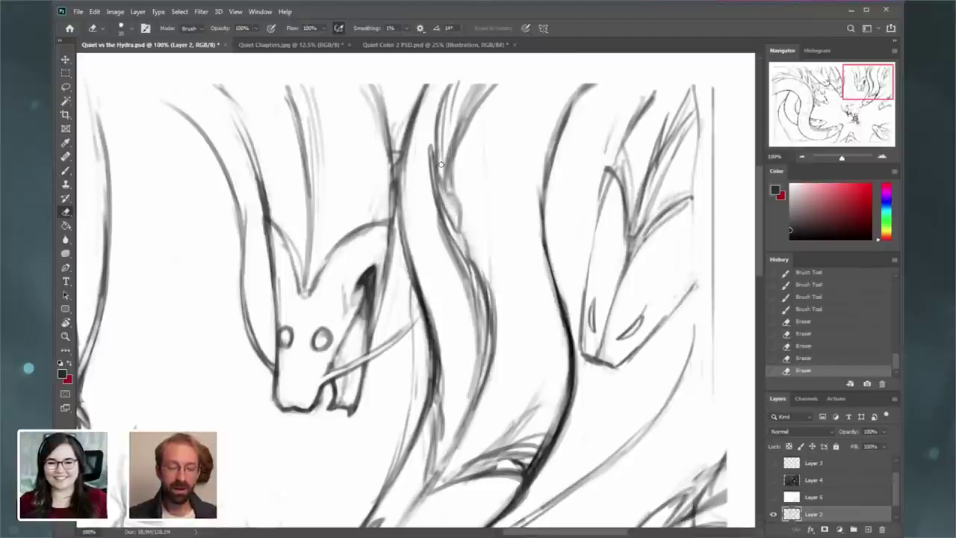
mouse_move(452, 209)
mouse_down()
mouse_move(439, 153)
mouse_move(448, 118)
mouse_move(452, 197)
mouse_up()
drag(450, 134, 450, 189)
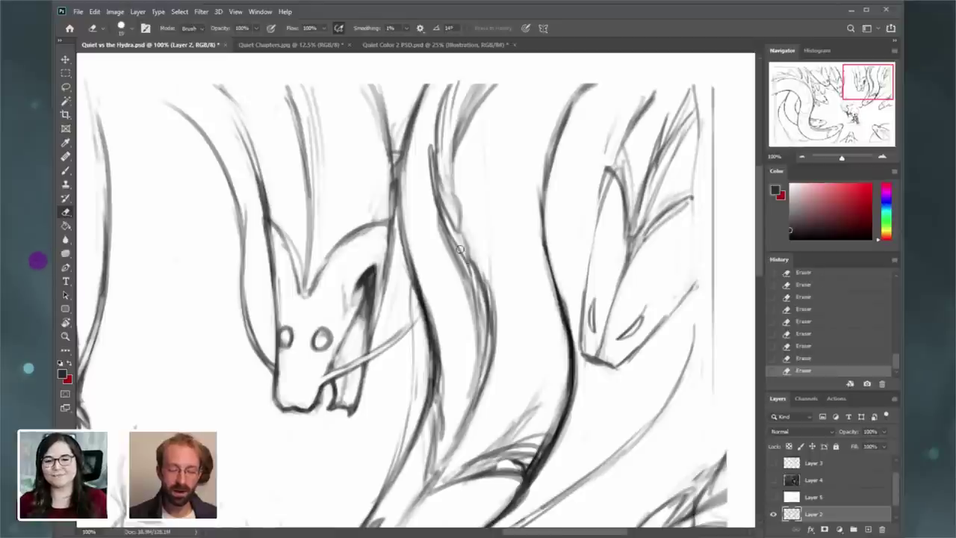
mouse_move(478, 287)
mouse_down()
mouse_move(487, 369)
mouse_move(473, 413)
mouse_up()
drag(486, 366, 465, 428)
mouse_move(491, 349)
mouse_down()
mouse_move(475, 408)
mouse_move(496, 313)
mouse_up()
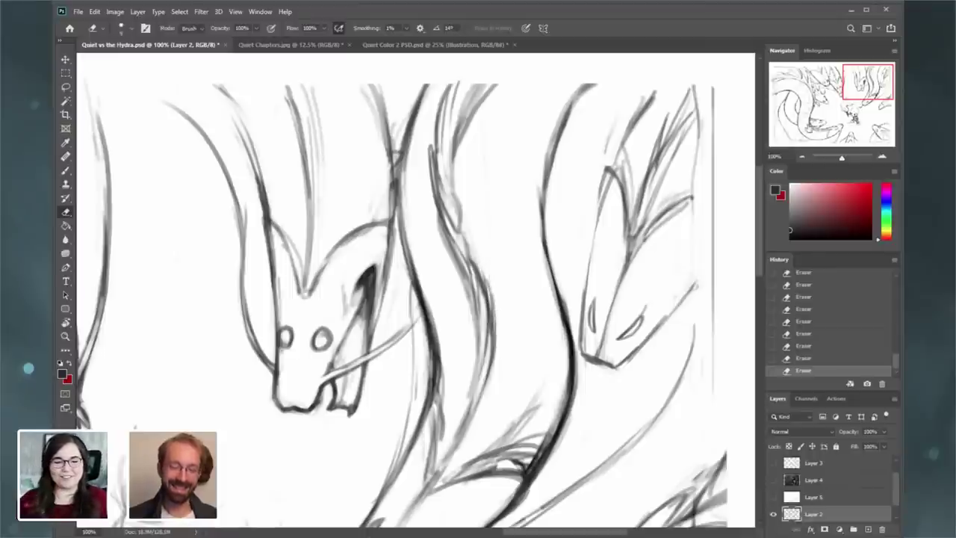
- Sketch long crest lines rising from the brow of the round-eyed head with the open jaw, and darken both outlines of its neck
click(65, 171)
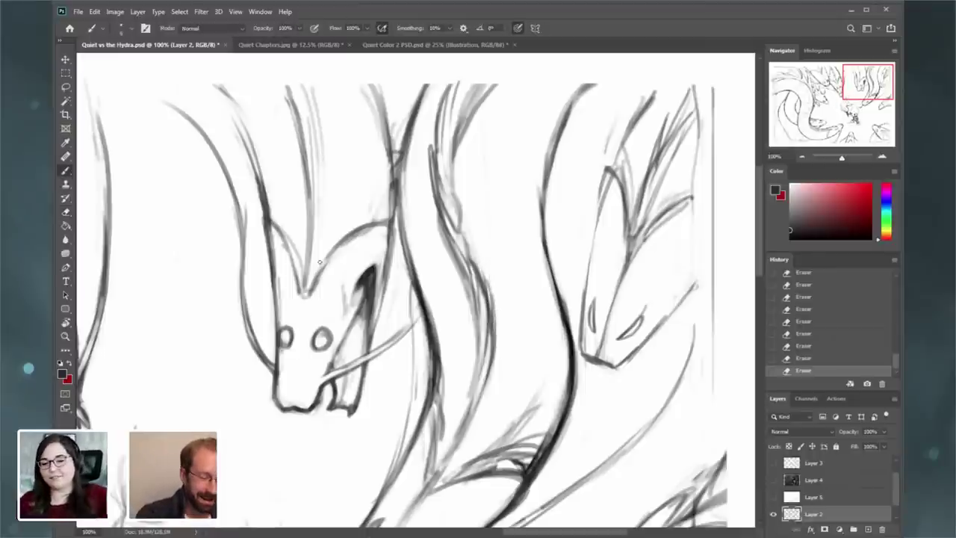
drag(305, 295, 306, 291)
drag(312, 217, 302, 285)
drag(298, 179, 302, 290)
drag(292, 159, 306, 237)
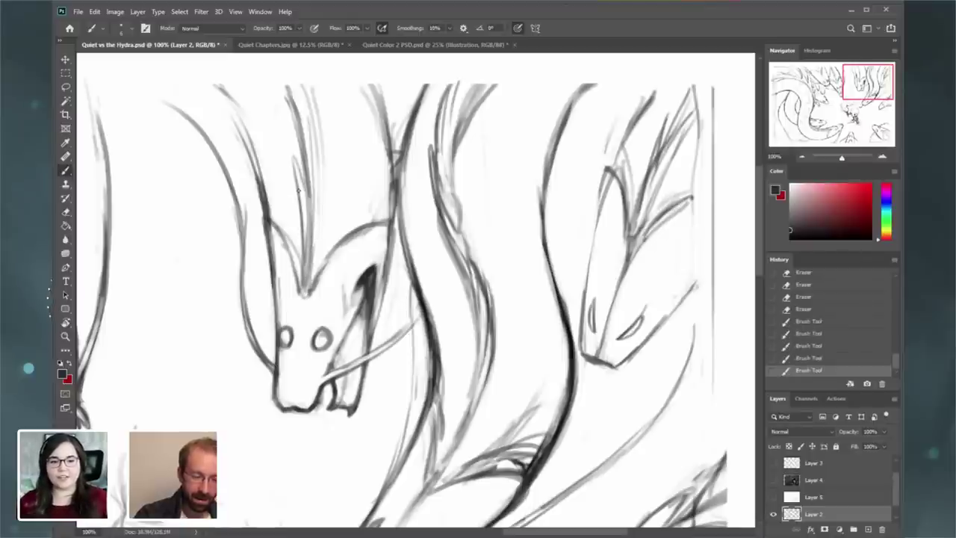
mouse_move(301, 194)
mouse_down()
mouse_move(287, 129)
mouse_move(307, 193)
mouse_move(274, 88)
mouse_up()
mouse_move(275, 81)
mouse_down()
mouse_move(301, 147)
mouse_move(278, 82)
mouse_move(306, 123)
mouse_move(307, 148)
mouse_move(298, 86)
mouse_up()
drag(288, 135, 263, 81)
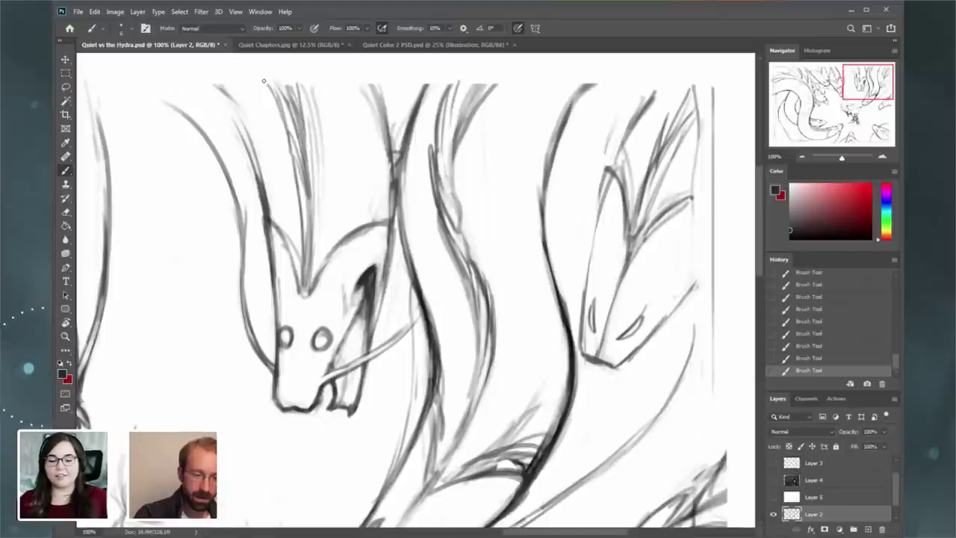
drag(256, 160, 210, 76)
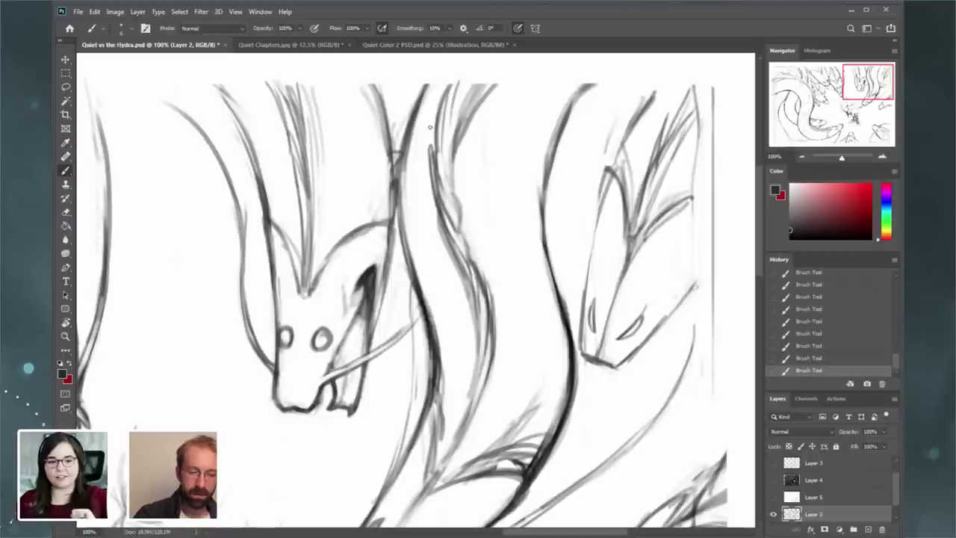
drag(367, 88, 388, 142)
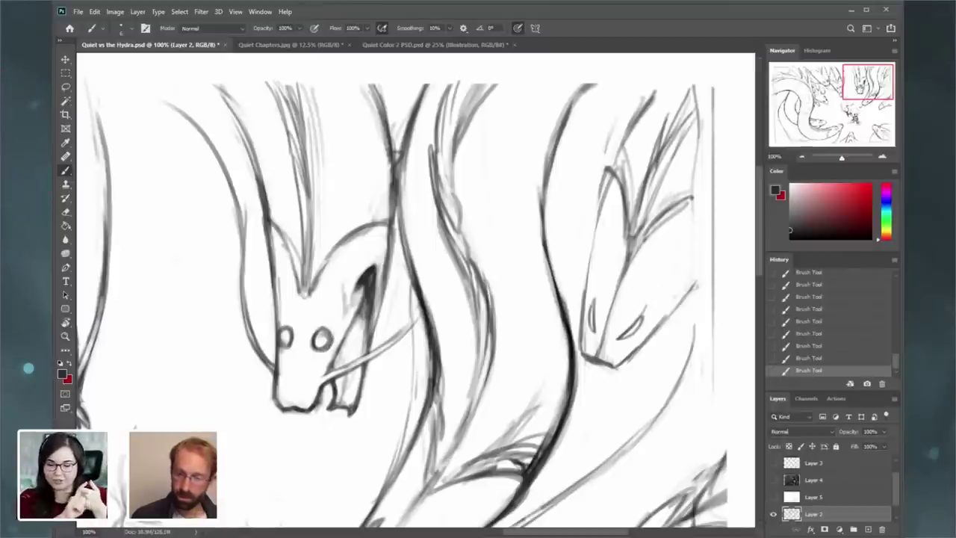
- Erase the old slit eye on the spiky-nosed hydra head below the skeleton warrior
drag(860, 90, 858, 104)
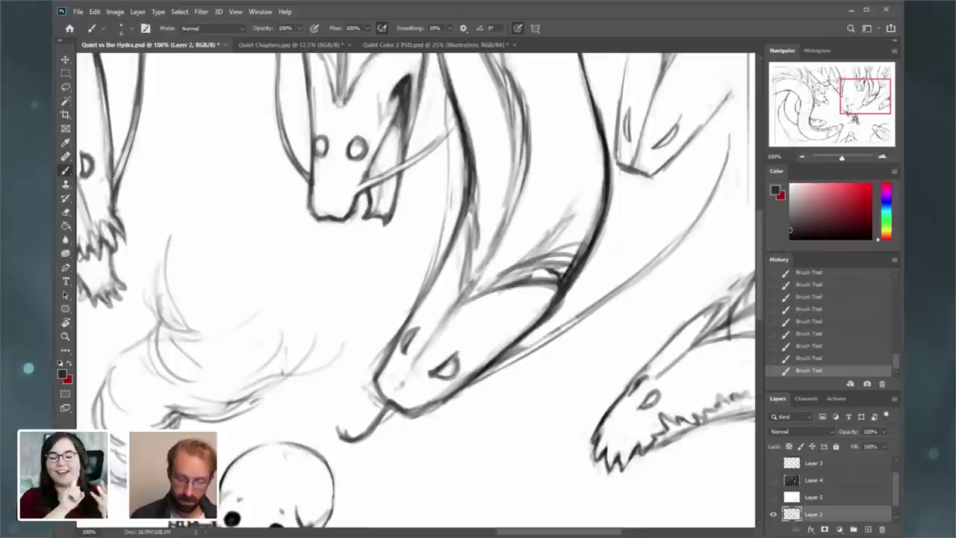
mouse_move(846, 113)
mouse_down()
mouse_move(840, 124)
mouse_move(843, 111)
mouse_up()
drag(718, 149, 512, 276)
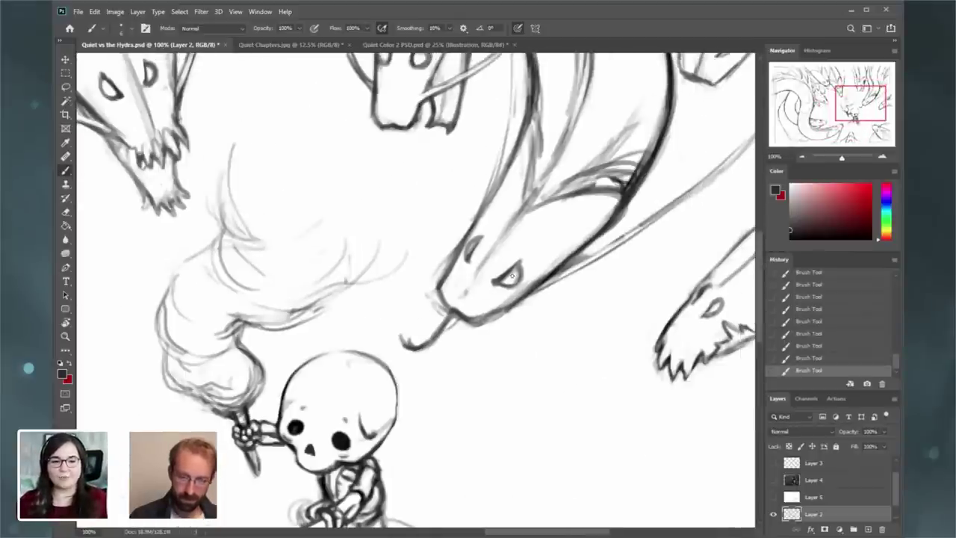
click(68, 213)
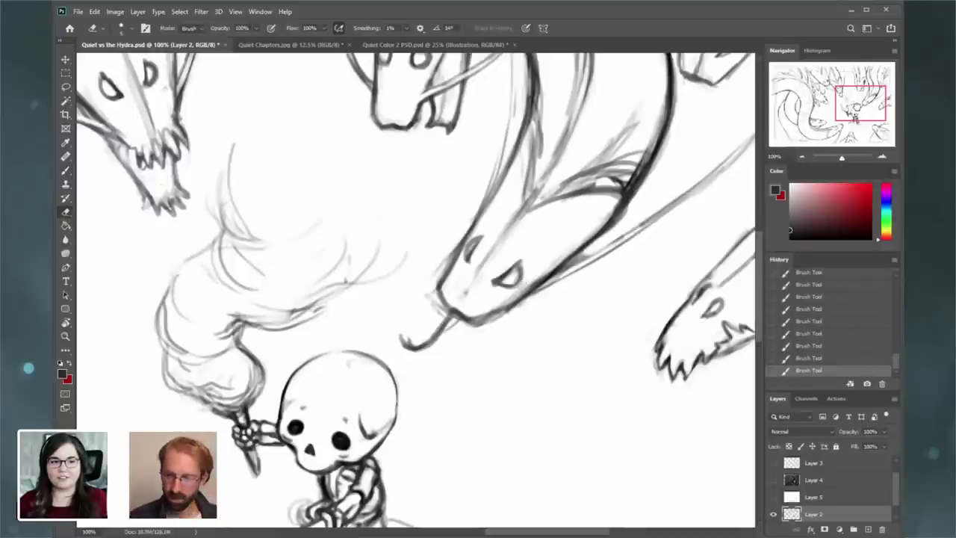
drag(858, 106, 837, 124)
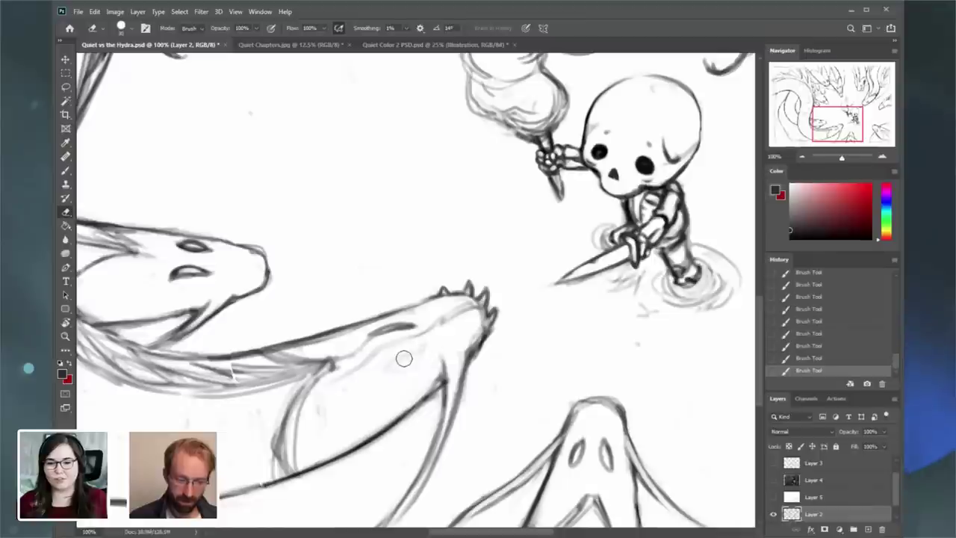
right_click(384, 367)
mouse_move(404, 359)
mouse_down()
mouse_move(387, 367)
mouse_move(412, 352)
mouse_move(421, 320)
mouse_move(361, 346)
mouse_move(442, 340)
mouse_move(429, 334)
mouse_move(440, 348)
mouse_move(423, 317)
mouse_up()
click(377, 371)
- Step back through the history to before the new oval eye was drawn on the spiky-nosed head
key(b)
click(853, 359)
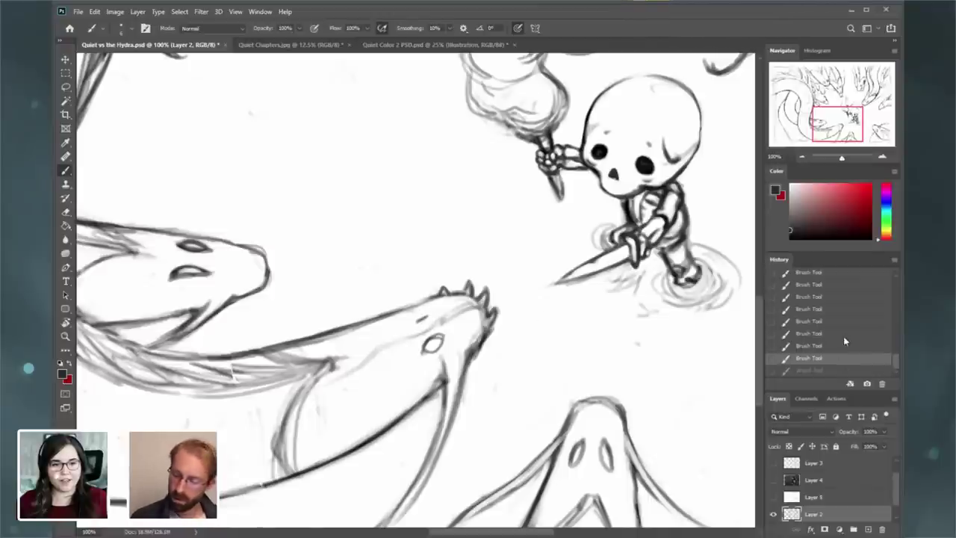
click(843, 336)
click(839, 299)
drag(895, 363, 895, 360)
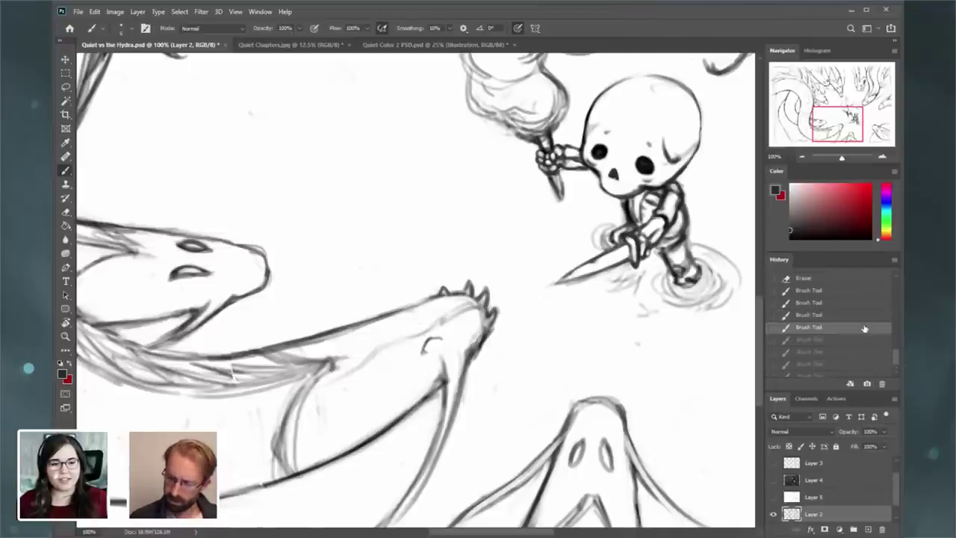
click(844, 301)
click(844, 281)
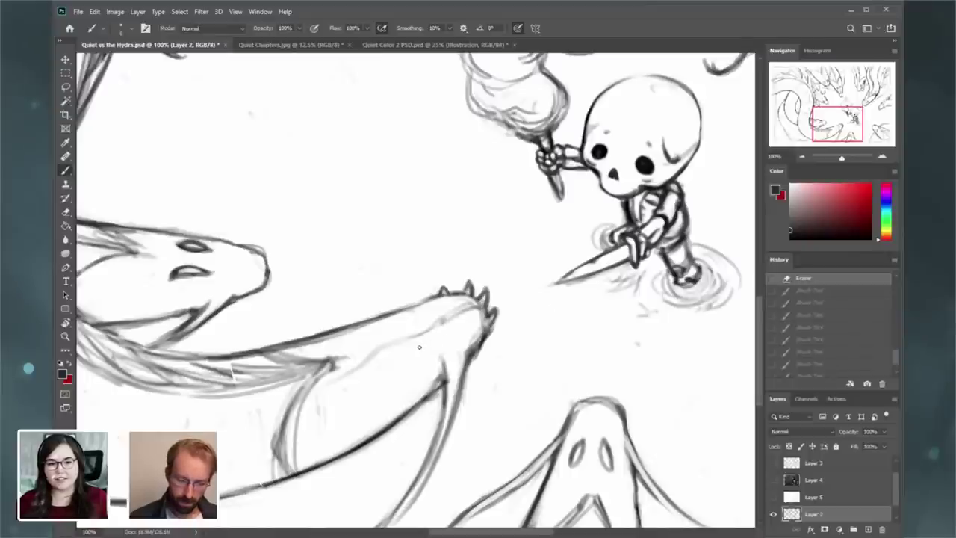
- Draw a narrow, slanted eye on the spiky-nosed head and a second dark slit close to its jaw line
mouse_move(456, 335)
mouse_down()
mouse_move(416, 356)
mouse_move(431, 352)
mouse_up()
drag(407, 397, 389, 407)
drag(404, 397, 387, 410)
drag(392, 400, 383, 411)
drag(384, 411, 402, 399)
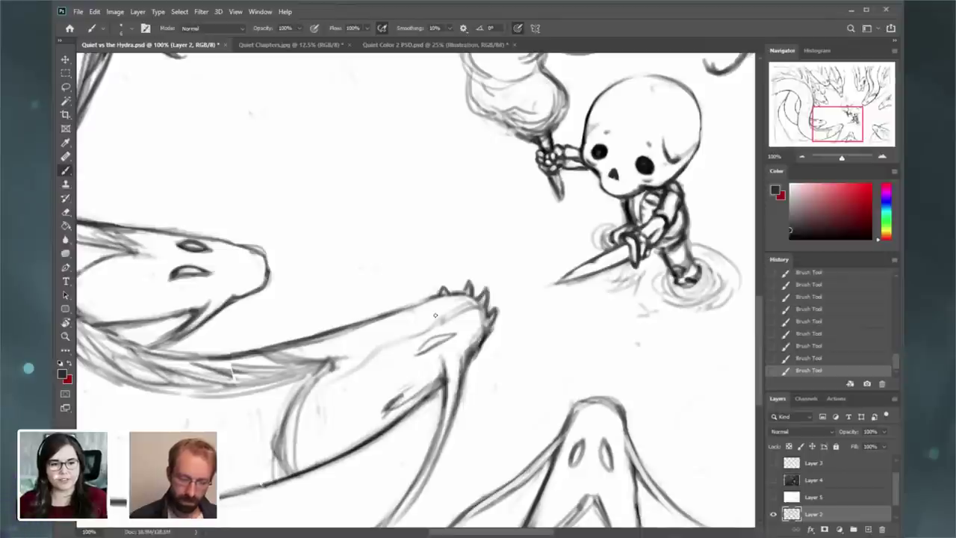
- Erase the old contour line crossing the spiky-nosed head's snout and draw another narrow, slanted eye above the existing one
click(65, 213)
mouse_move(419, 339)
mouse_down()
mouse_move(437, 322)
mouse_move(397, 345)
mouse_move(497, 299)
mouse_up()
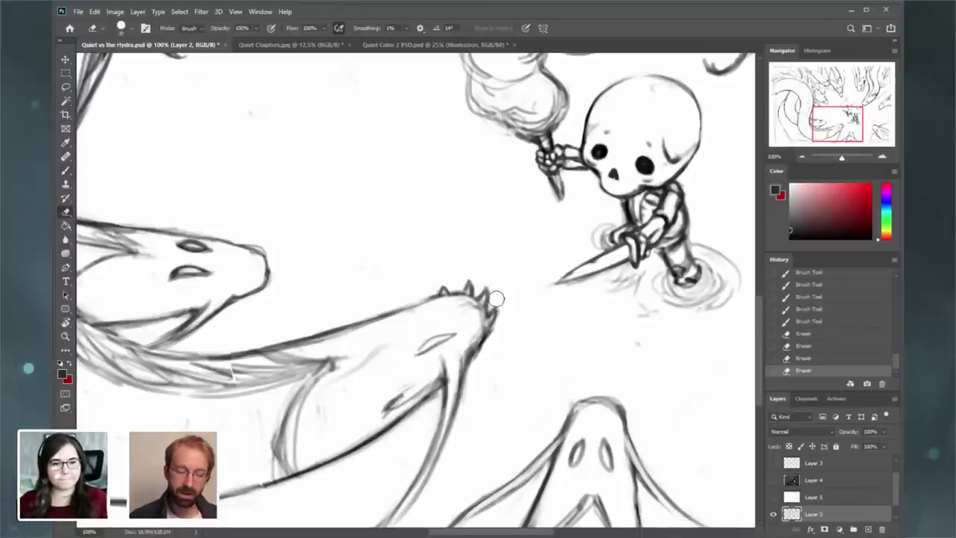
click(66, 171)
mouse_move(408, 320)
mouse_down()
mouse_move(464, 295)
mouse_move(422, 317)
mouse_up()
key(ctrl+z)
drag(410, 321, 429, 316)
drag(424, 320, 429, 313)
drag(410, 320, 428, 313)
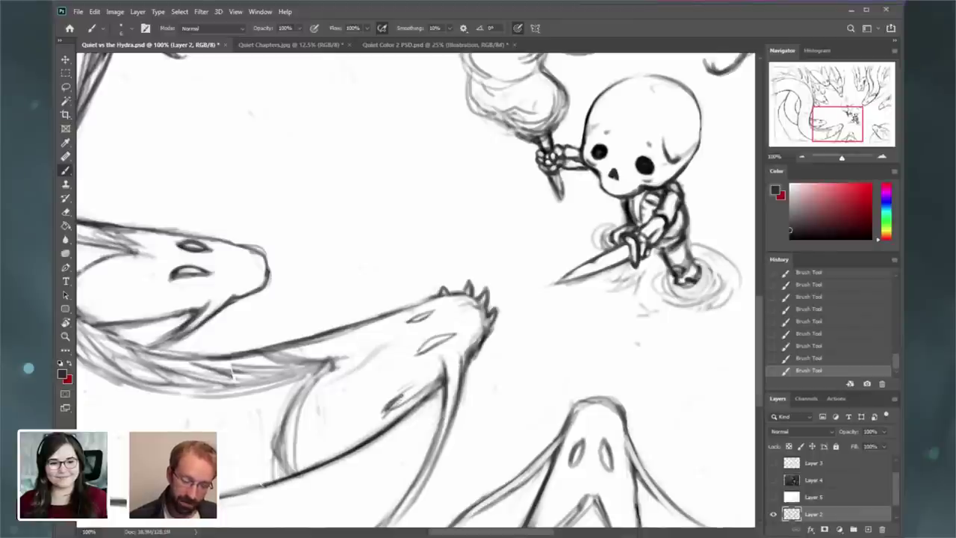
- Reinforce the curved strand below the spiky-nosed head's jaw and trim its edges with the eraser
drag(448, 382, 438, 435)
key(e)
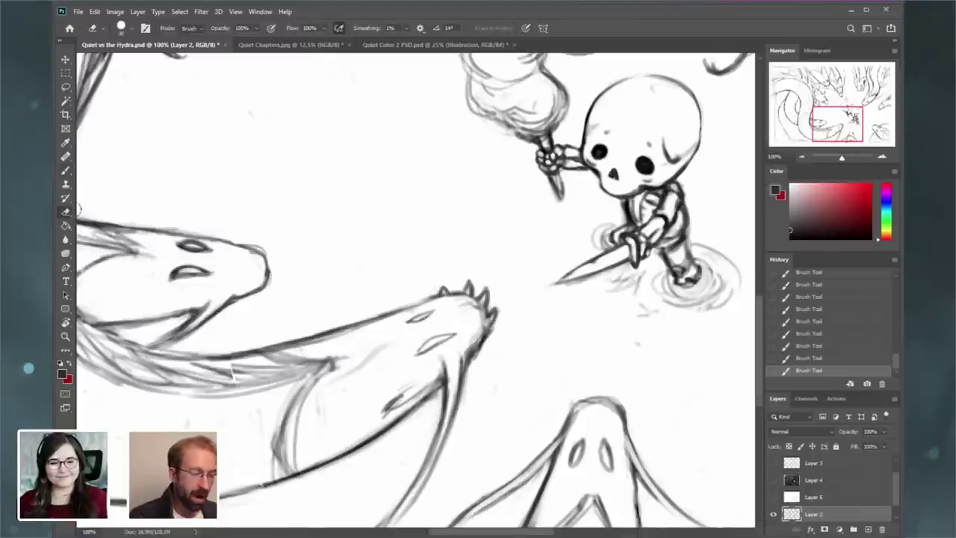
drag(469, 373, 463, 409)
drag(468, 374, 461, 423)
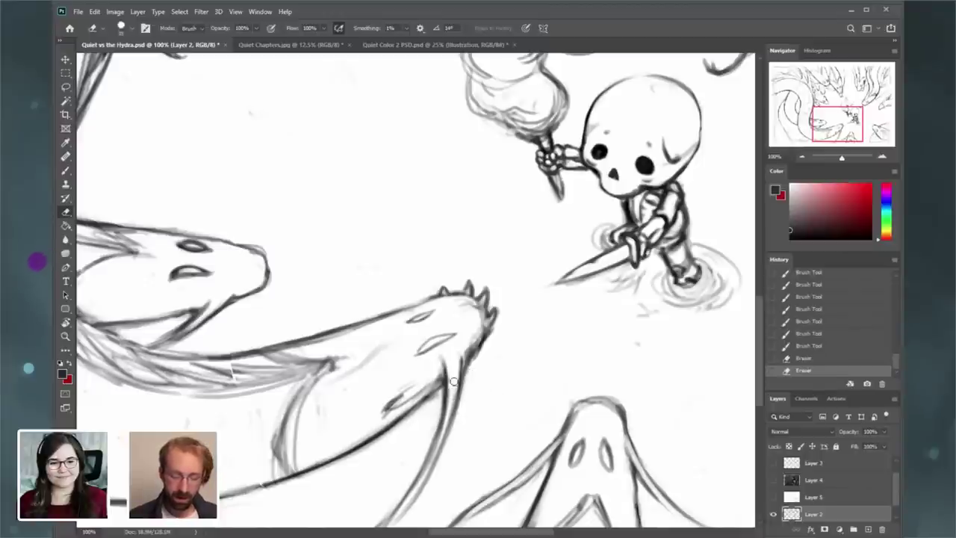
mouse_move(454, 390)
mouse_down()
mouse_move(446, 429)
mouse_move(416, 468)
mouse_up()
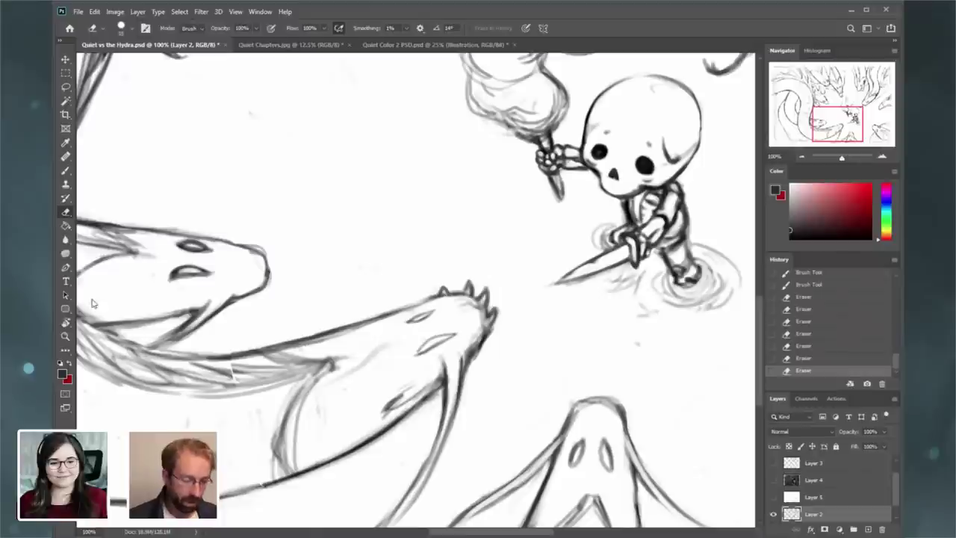
- Sketch extra strokes over the white gap in the crest along the spiky-nosed head's neck
key(r)
mouse_move(596, 289)
mouse_down()
mouse_move(585, 372)
mouse_move(561, 373)
mouse_up()
key(b)
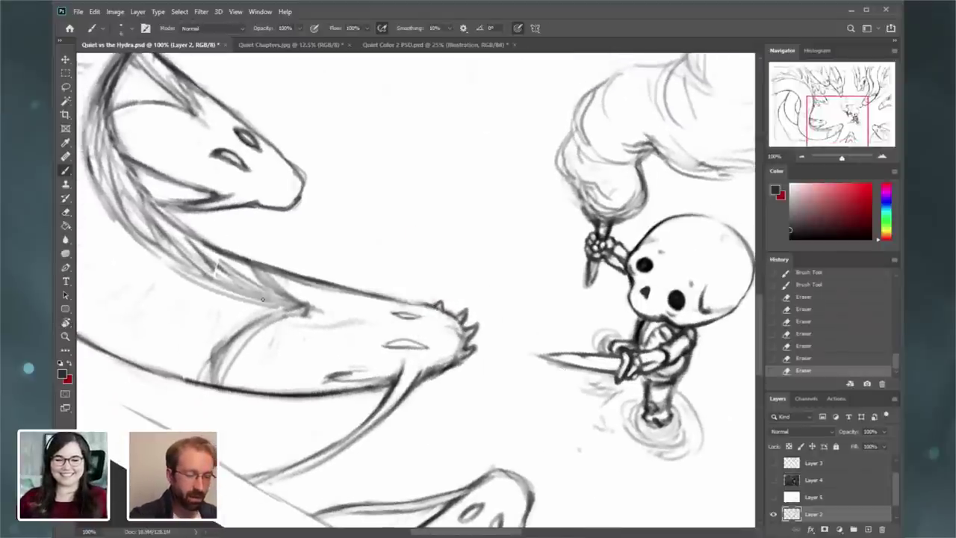
drag(206, 277, 228, 293)
mouse_move(206, 262)
mouse_down()
mouse_move(218, 275)
mouse_move(224, 264)
mouse_move(175, 235)
mouse_move(179, 251)
mouse_up()
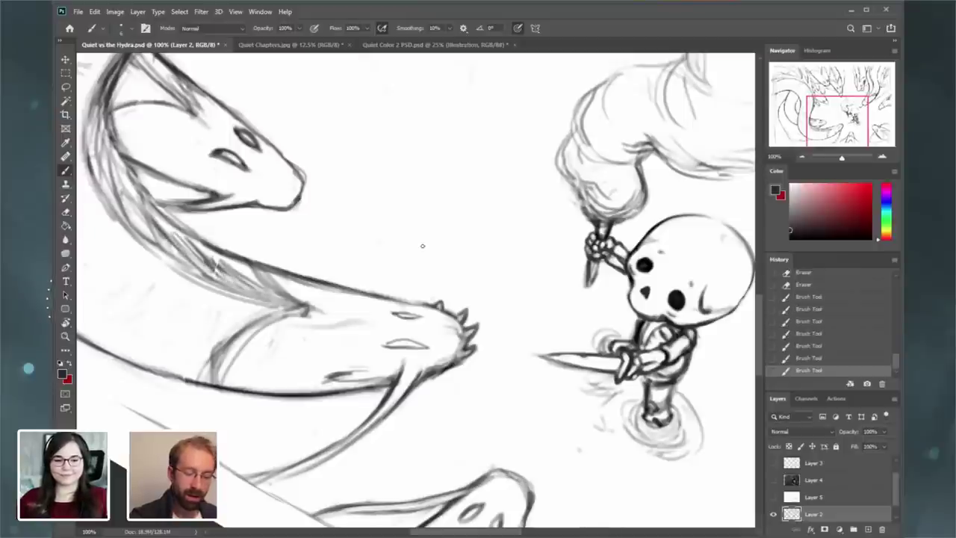
- Darken the outlines of the spiky-nosed head's two narrow eyes and erase the stray marks around them
drag(388, 346, 427, 348)
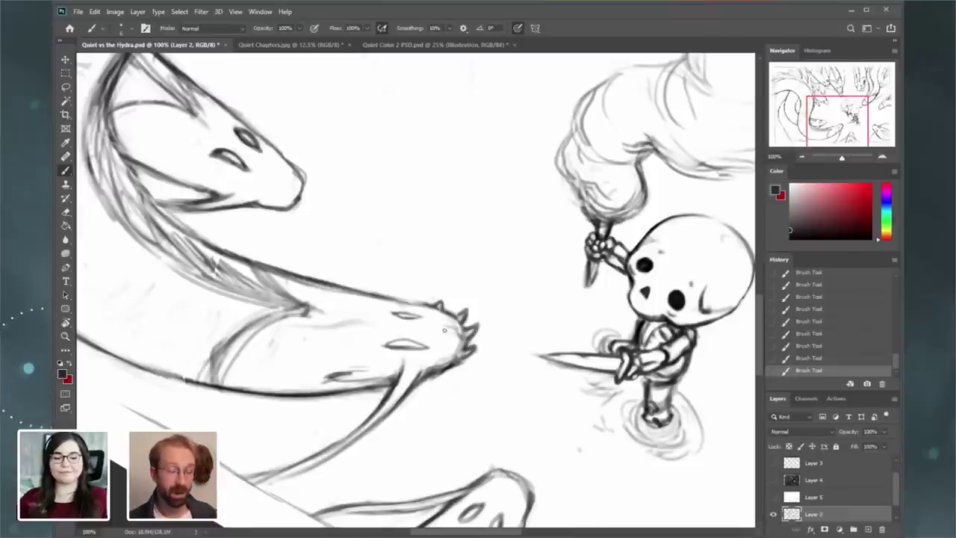
drag(424, 348, 387, 345)
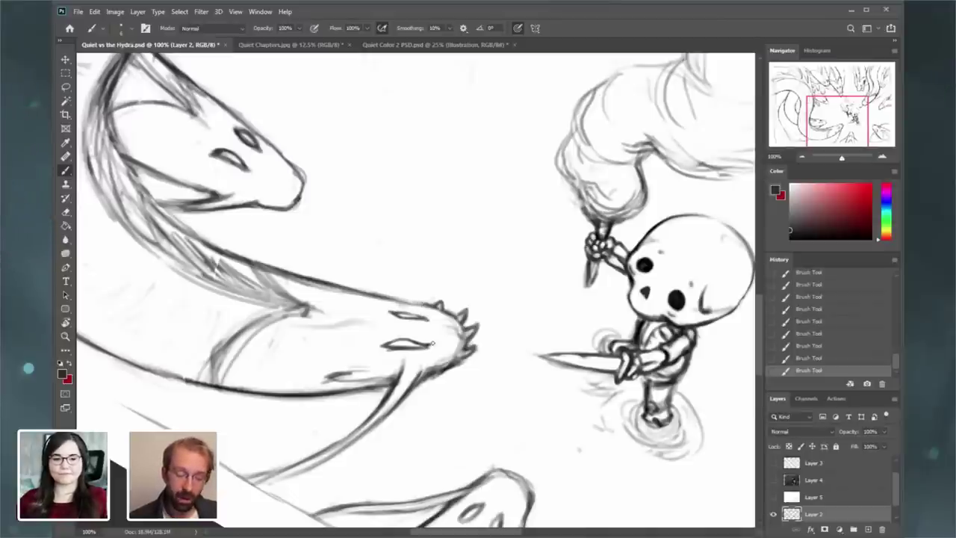
key(e)
drag(428, 337, 441, 340)
drag(413, 295, 441, 305)
- Draw small bumps just above the spiky-nosed head's jaw line and erase the dark slit beside them
key(b)
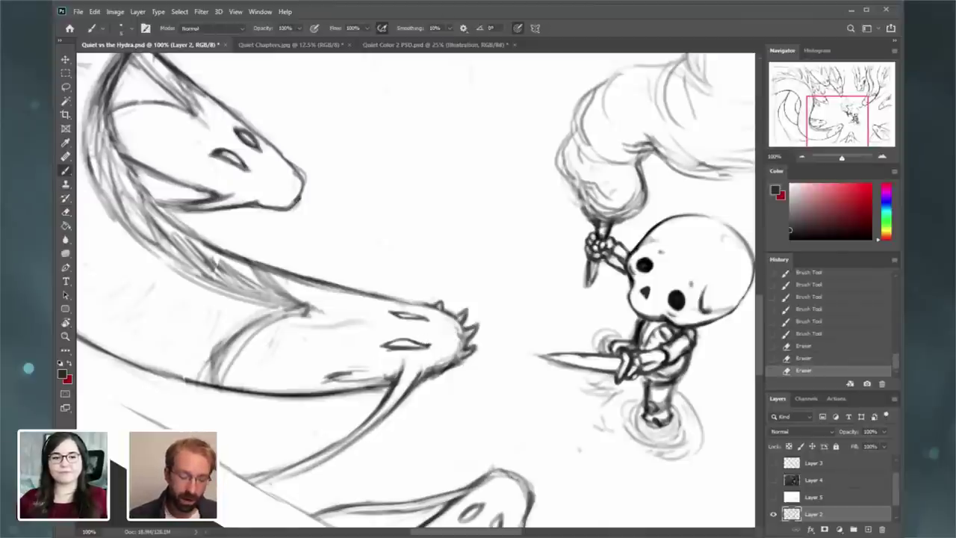
drag(357, 374, 377, 374)
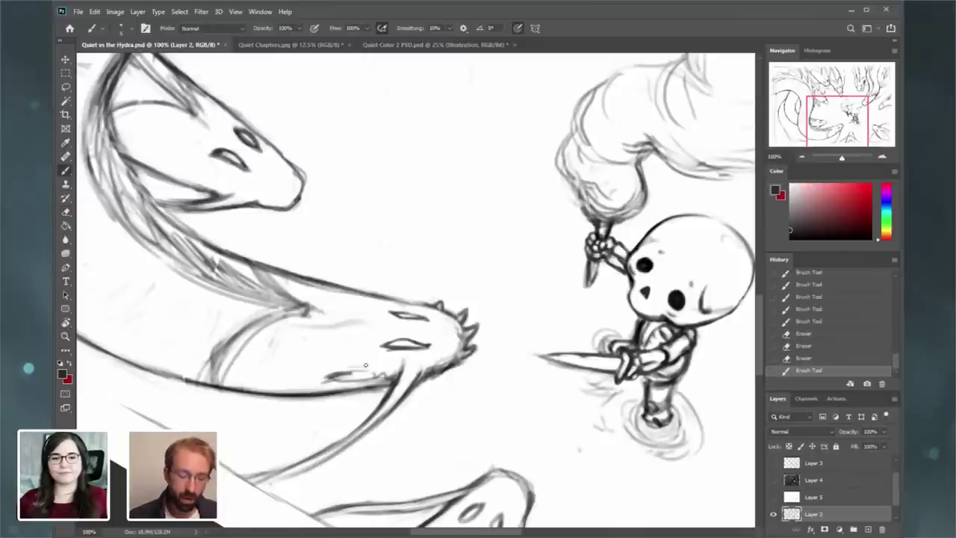
click(69, 213)
mouse_move(357, 373)
mouse_down()
mouse_move(349, 366)
mouse_move(325, 379)
mouse_move(332, 383)
mouse_up()
mouse_move(337, 382)
mouse_down()
mouse_move(366, 373)
mouse_move(331, 374)
mouse_move(384, 367)
mouse_up()
- Thin the upper part of the curved strand below the jaw with a larger eraser
key(bracketright)
key(bracketright)
key(bracketright)
key(bracketright)
key(bracketright)
key(bracketright)
drag(396, 412, 406, 399)
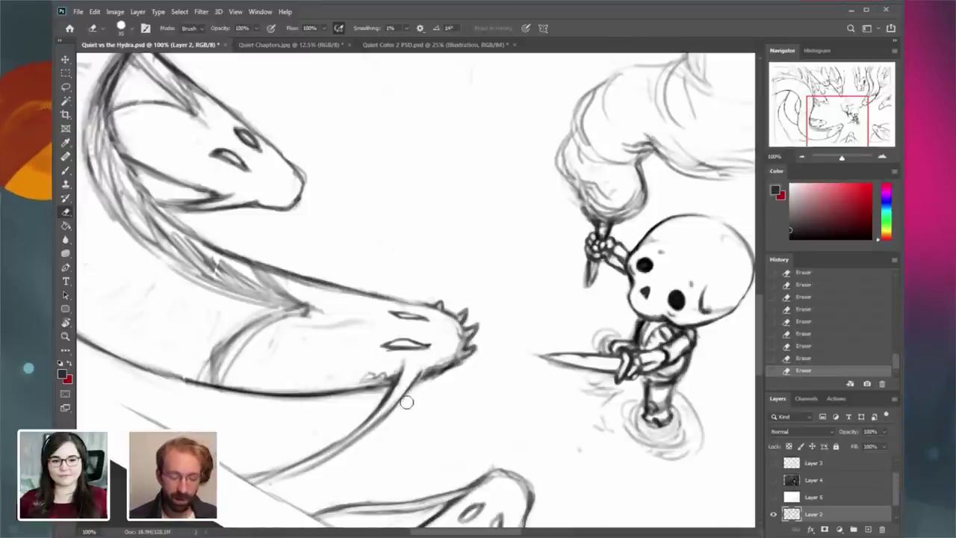
- Darken the spiky-nosed head's outline from the curved strand along the lower jaw to the spikes at the snout
click(66, 170)
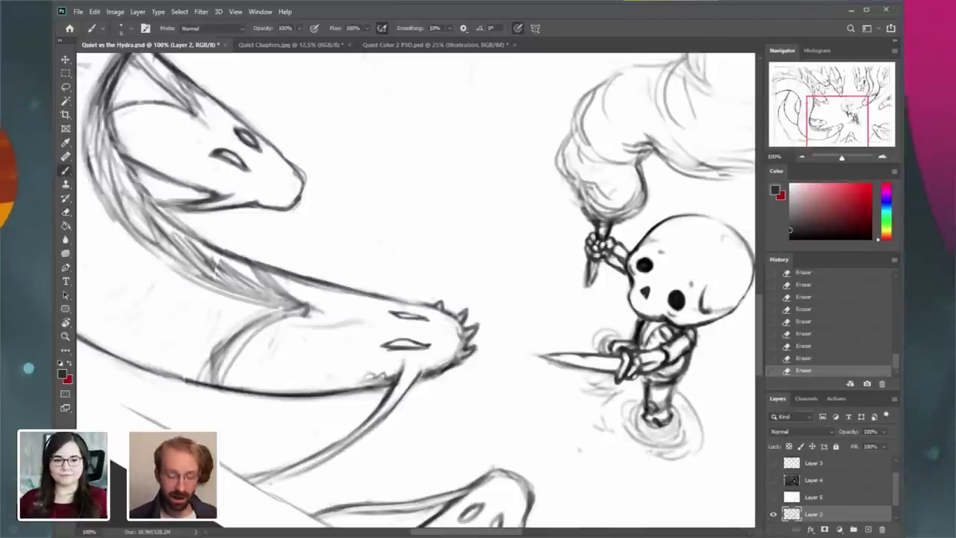
drag(424, 373, 437, 368)
drag(436, 369, 455, 363)
drag(448, 365, 478, 334)
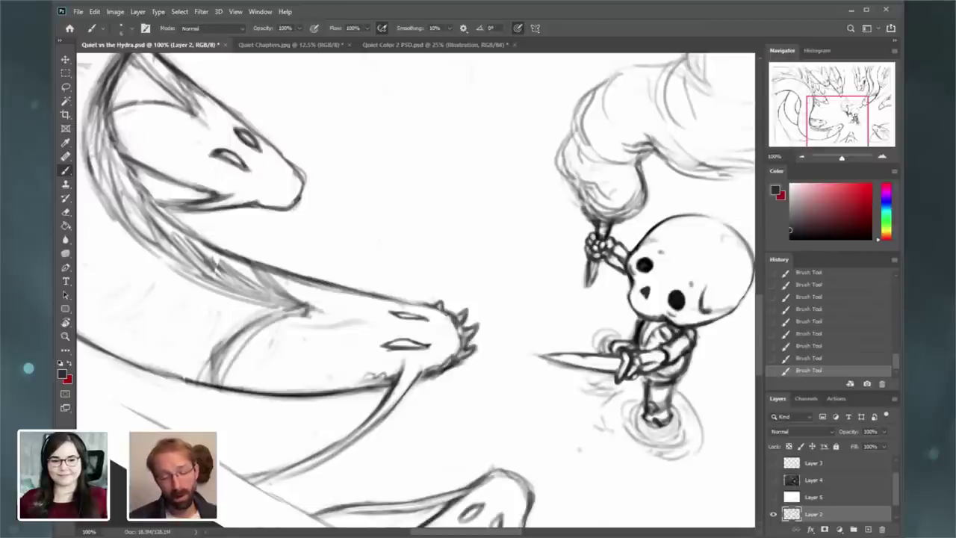
click(67, 214)
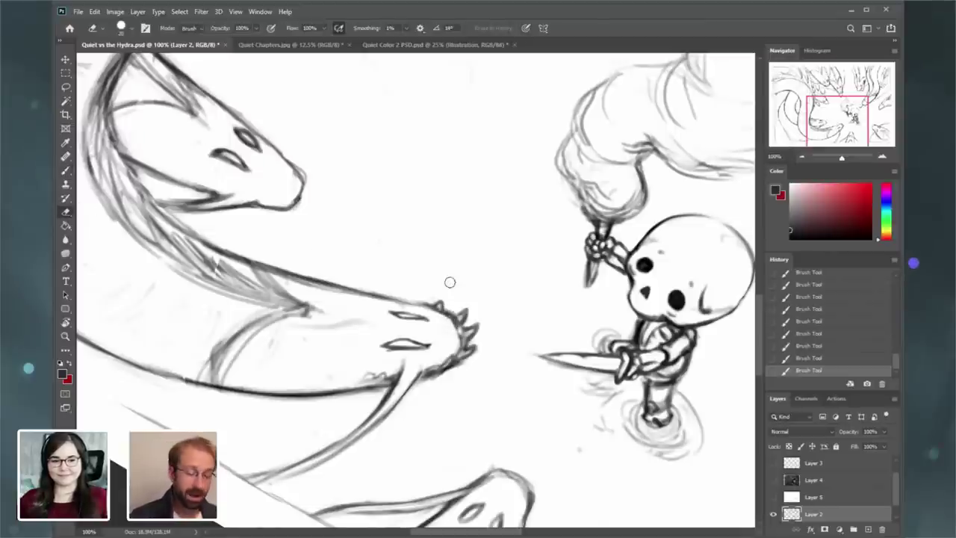
- Erase the stray marks along the upper edge of the spiky-nosed head, beside the spikes at its brow
mouse_move(450, 308)
mouse_down()
mouse_move(428, 300)
mouse_move(438, 303)
mouse_up()
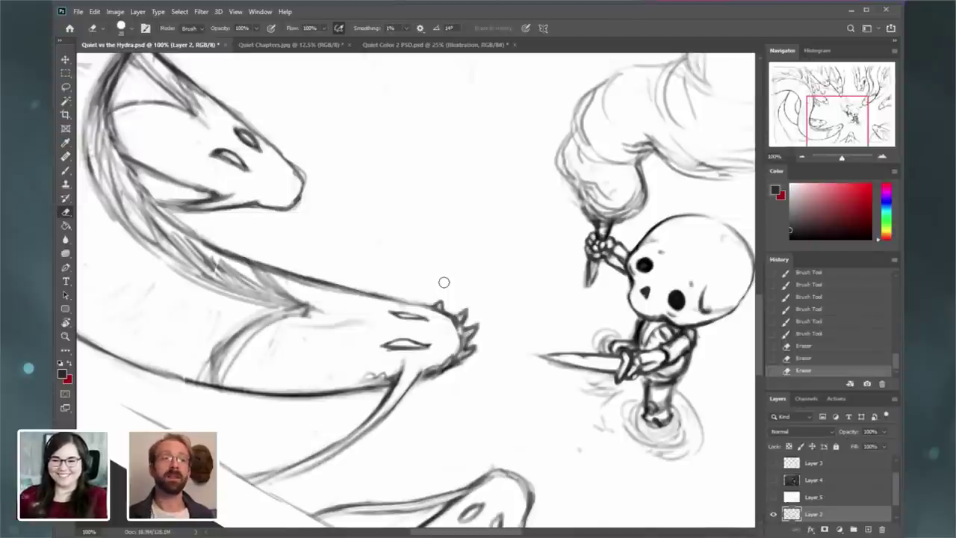
mouse_move(443, 281)
mouse_down()
mouse_move(475, 344)
mouse_move(600, 312)
mouse_move(622, 316)
mouse_move(473, 362)
mouse_move(423, 312)
mouse_up()
key(r)
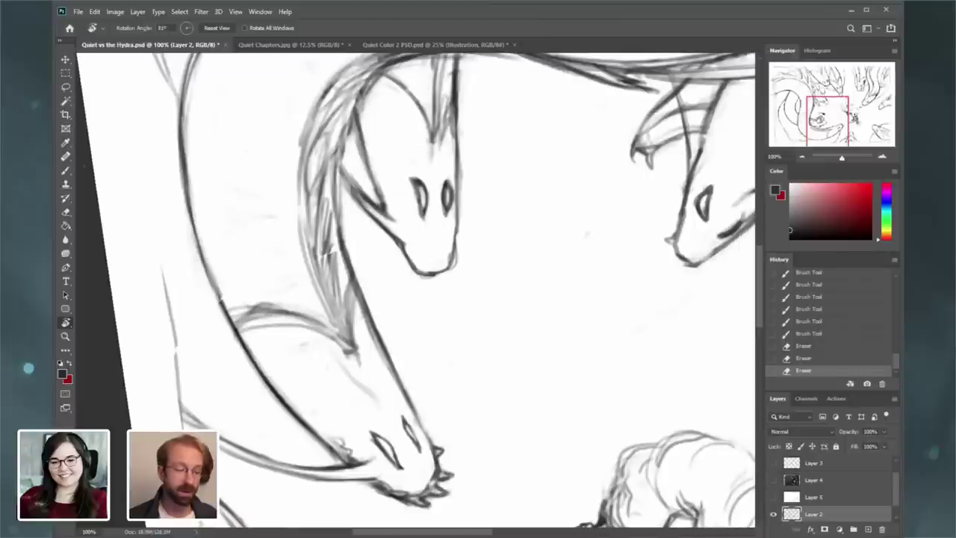
click(66, 171)
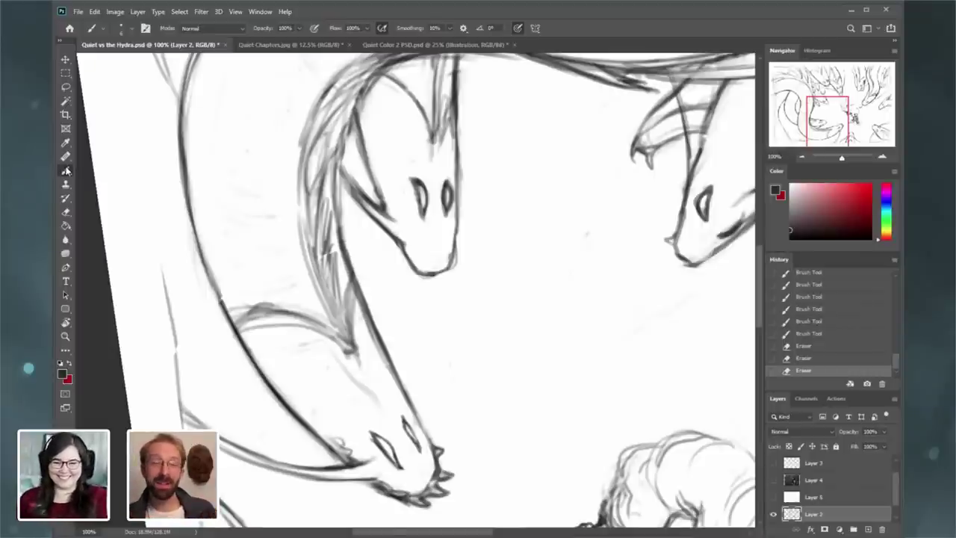
drag(824, 122, 823, 120)
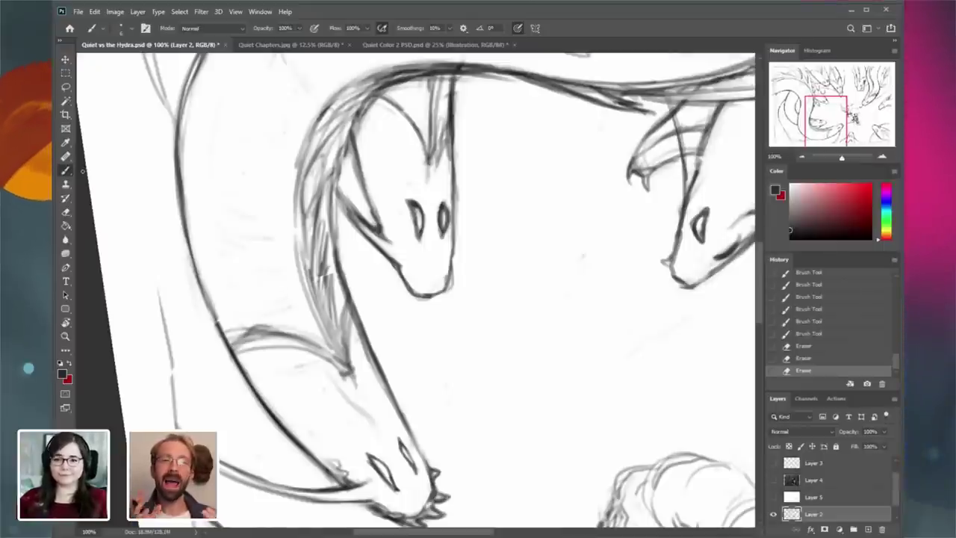
drag(830, 124, 831, 93)
double_click(68, 322)
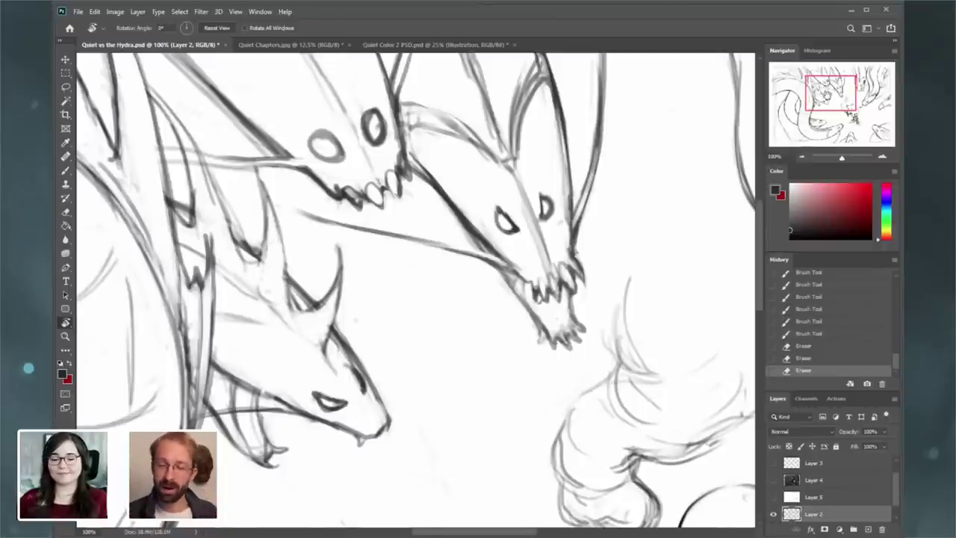
- Darken the crest edge and the neck lines rising from the lower of the two fanged heads
mouse_move(507, 161)
mouse_down()
mouse_move(486, 289)
mouse_move(438, 250)
mouse_up()
click(68, 171)
drag(484, 286, 448, 256)
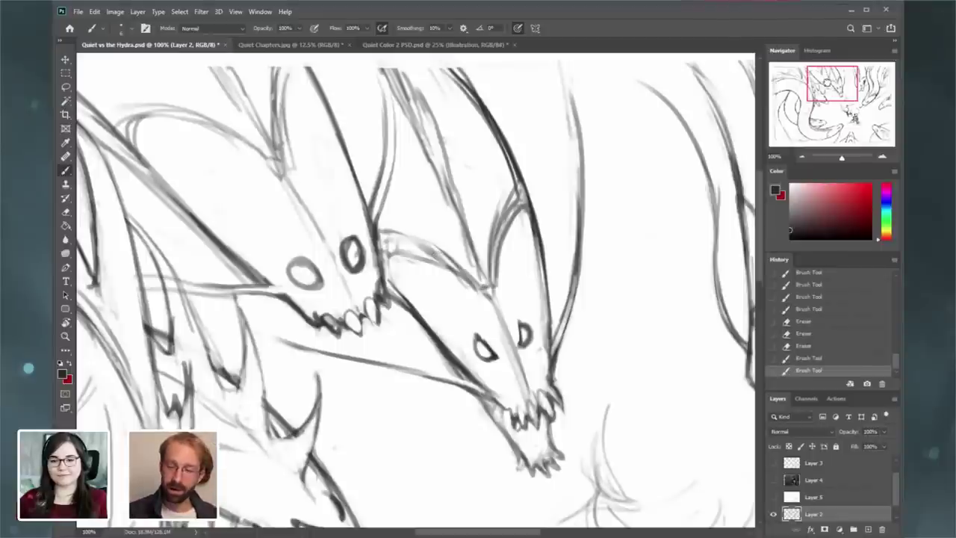
scroll(448, 224, up, 2)
mouse_move(487, 321)
mouse_down()
mouse_move(443, 188)
mouse_move(463, 271)
mouse_up()
drag(453, 233, 439, 189)
drag(413, 136, 438, 206)
drag(424, 156, 446, 231)
drag(421, 194, 393, 149)
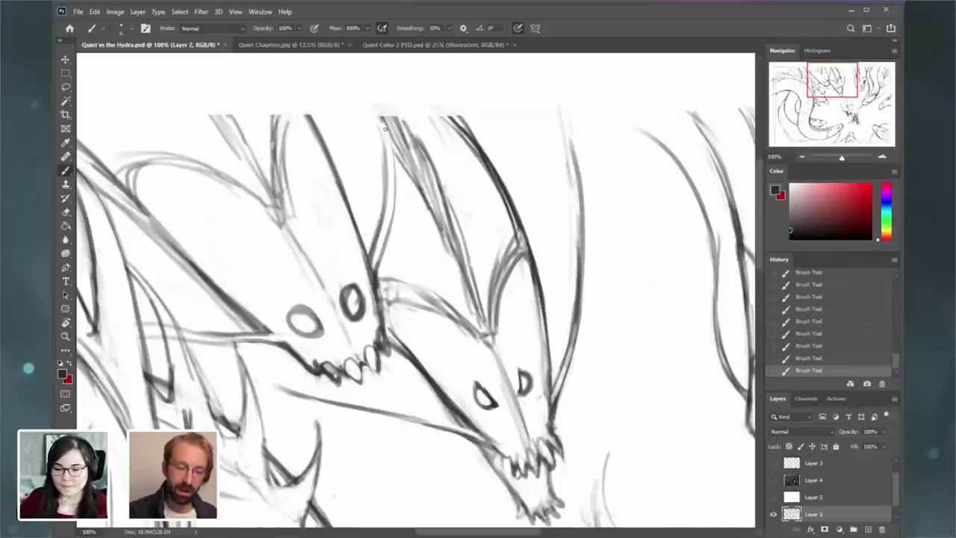
- Extend the curved line between the two fanged heads to the sketch's upper edge and erase the stray marks beside it
mouse_move(394, 183)
mouse_down()
mouse_move(379, 261)
mouse_move(388, 142)
mouse_move(387, 184)
mouse_up()
key(ctrl+z)
mouse_move(388, 141)
mouse_down()
mouse_move(383, 199)
mouse_move(378, 117)
mouse_up()
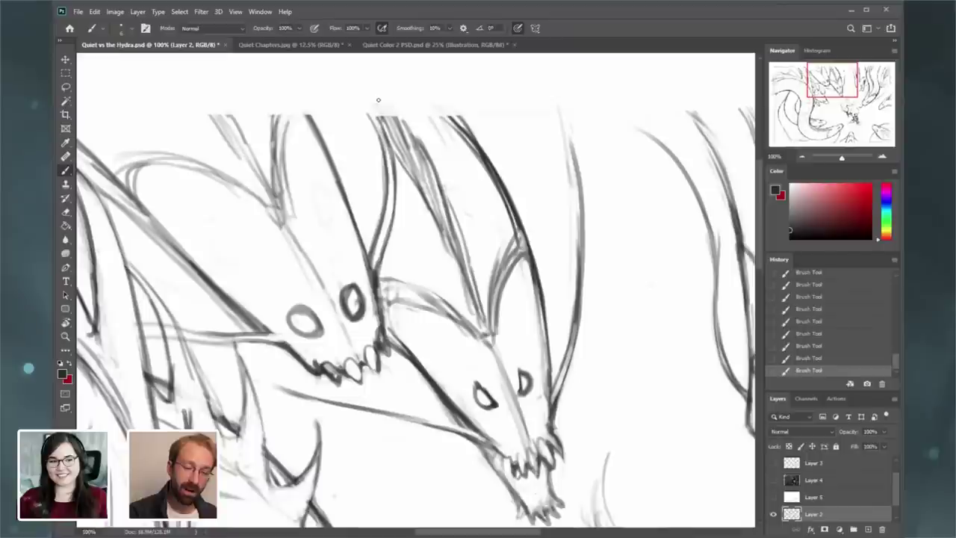
click(66, 212)
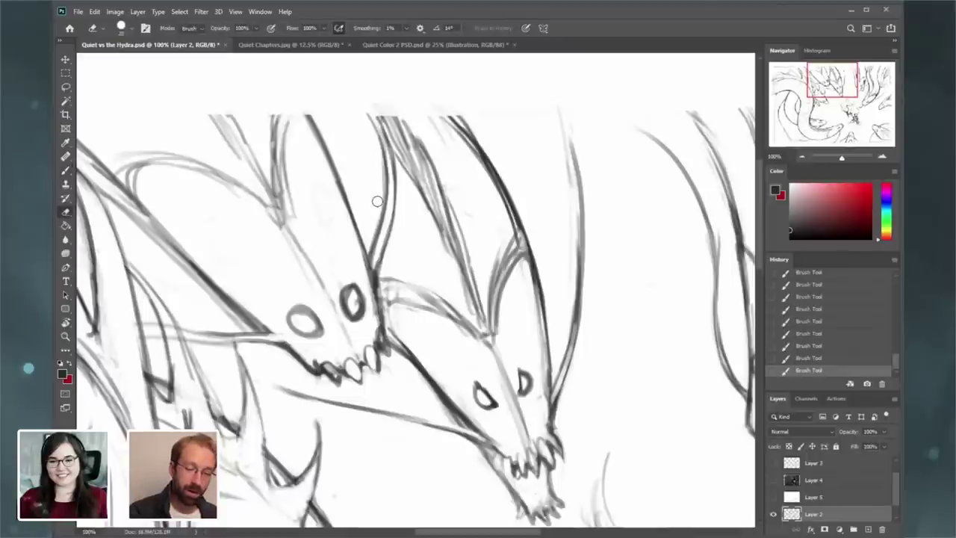
drag(377, 202, 381, 158)
drag(380, 172, 387, 230)
mouse_move(387, 264)
mouse_down()
mouse_move(381, 282)
mouse_move(396, 334)
mouse_up()
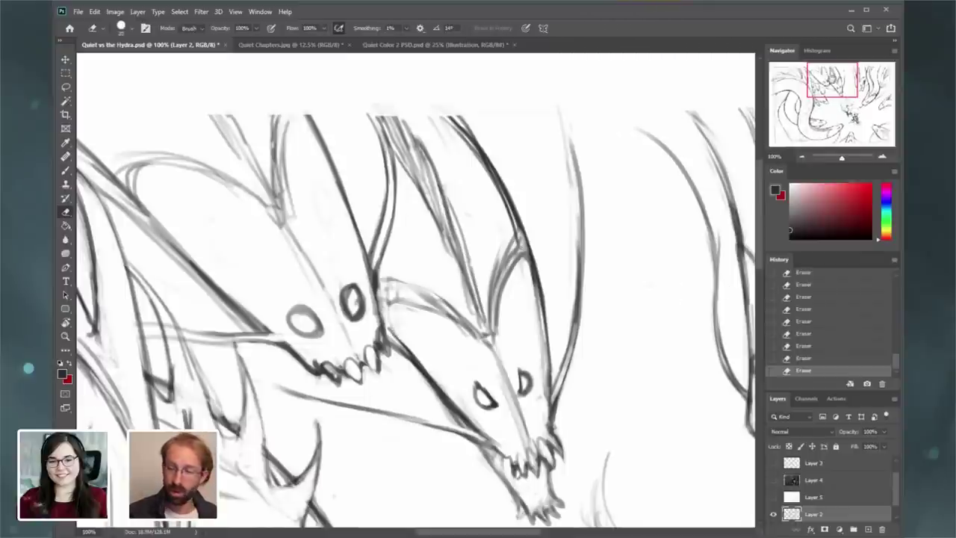
- Erase the rough double lines where the inner coil meets the large arch and redraw its contour as one clean line
drag(832, 79, 763, 108)
click(802, 157)
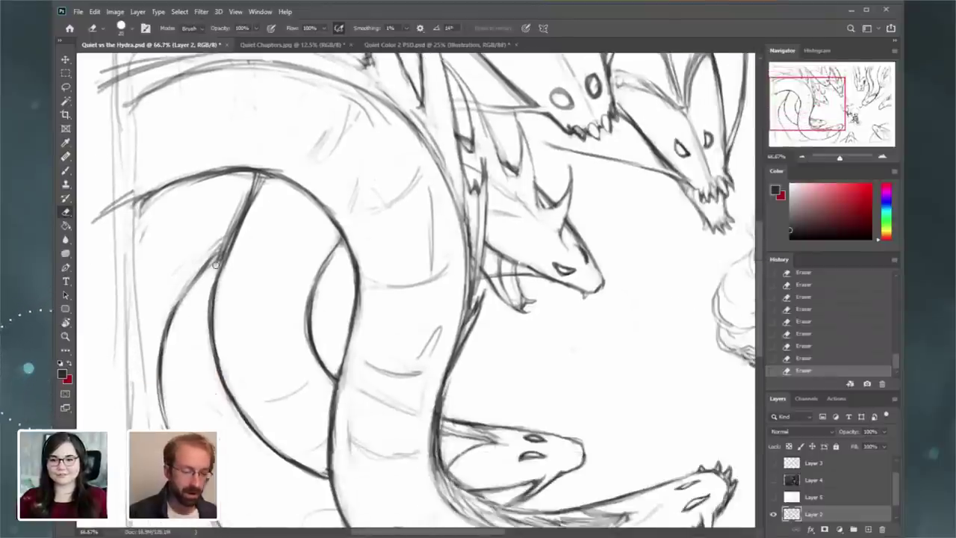
mouse_move(220, 244)
mouse_down()
mouse_move(222, 231)
mouse_move(235, 269)
mouse_move(255, 193)
mouse_up()
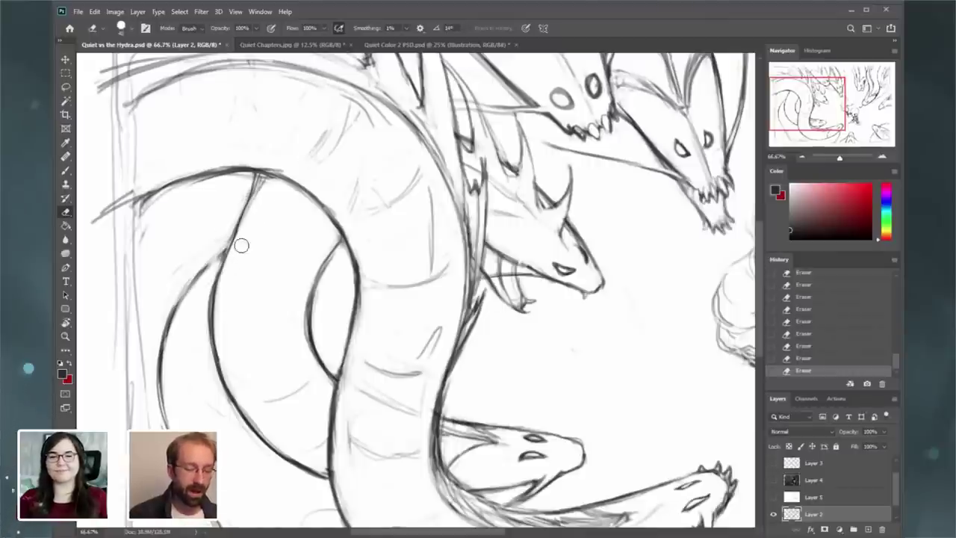
mouse_move(223, 302)
mouse_down()
mouse_move(247, 227)
mouse_move(213, 295)
mouse_move(213, 321)
mouse_up()
key(b)
drag(248, 203, 227, 246)
drag(236, 224, 216, 271)
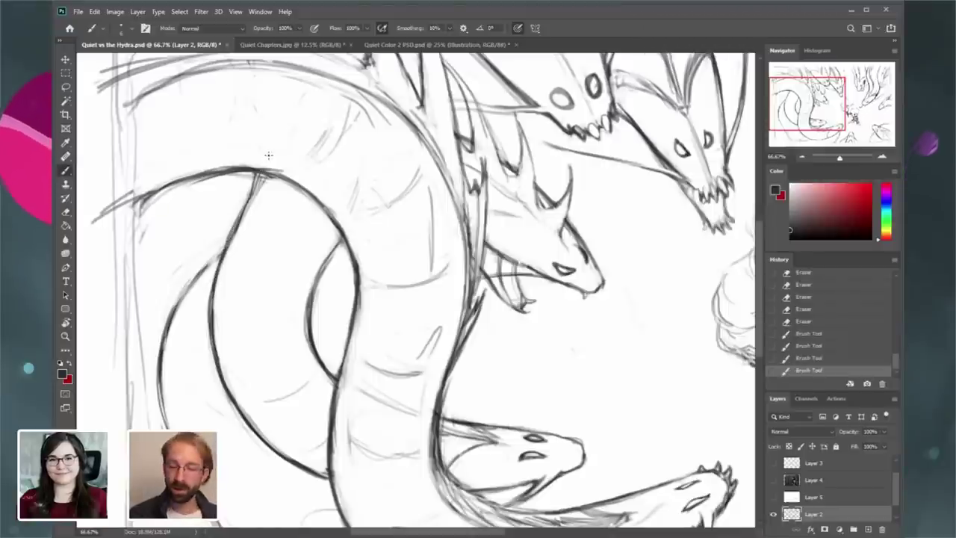
- Darken the curved cheek line behind the spiky-nosed head and the upper contour of its neck
scroll(269, 155, down, 4)
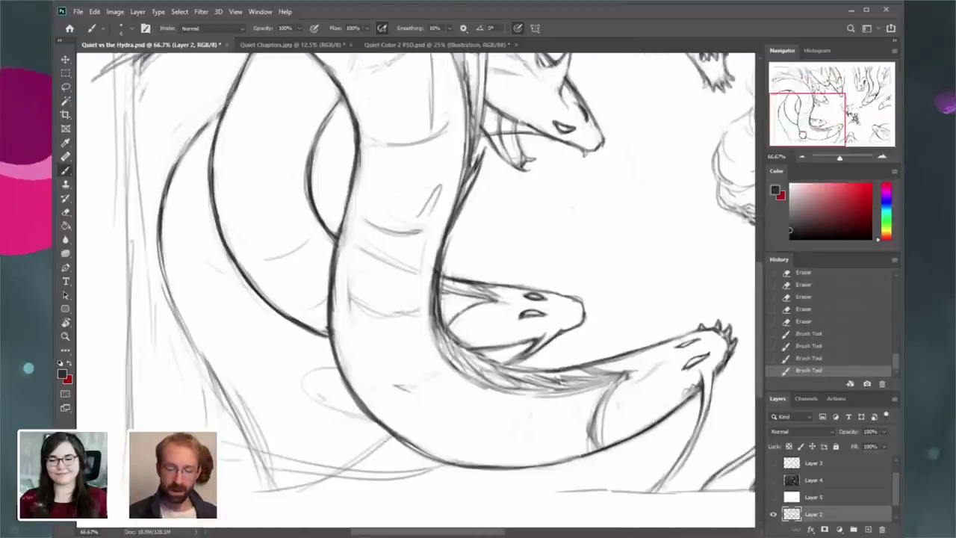
drag(614, 385, 597, 445)
drag(596, 424, 601, 441)
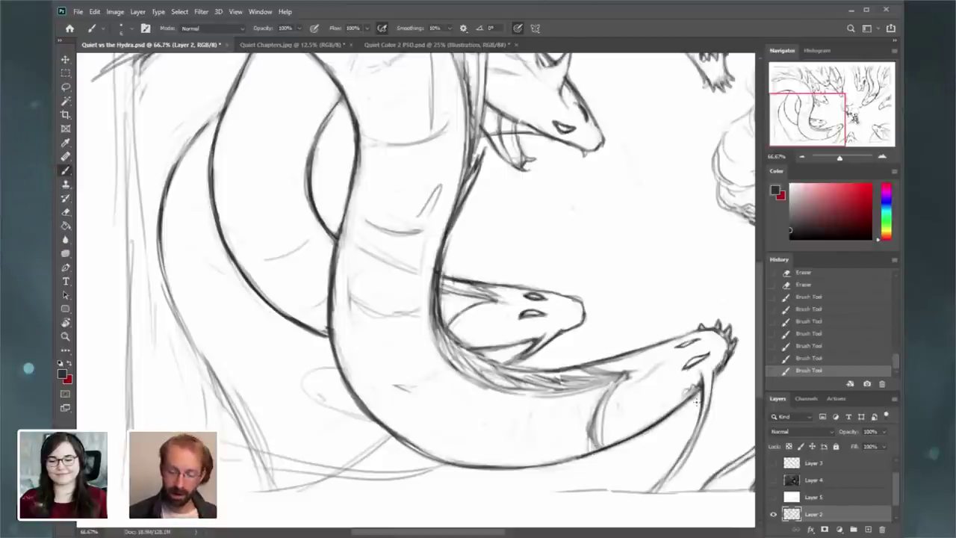
drag(642, 348, 566, 366)
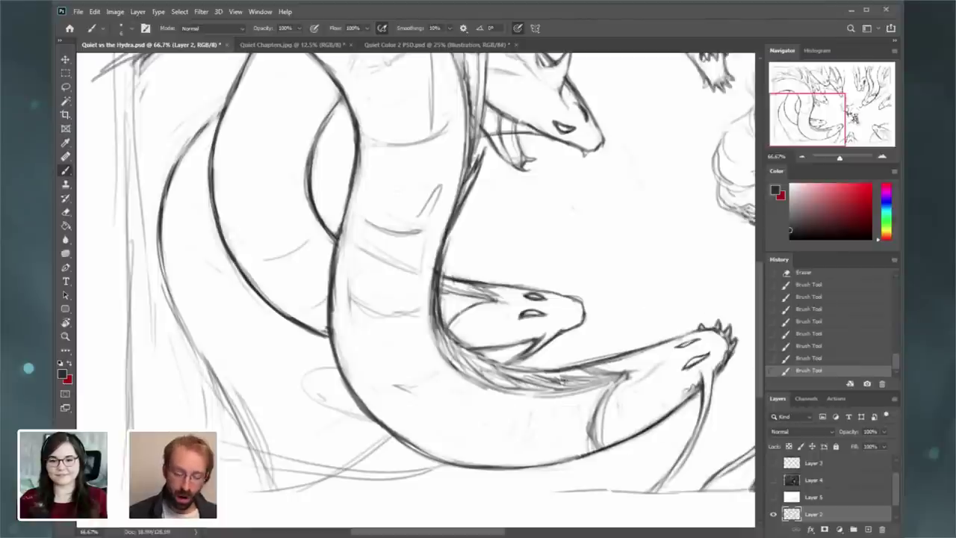
- Flip the whole canvas horizontally and bring the coiled body into view
click(116, 12)
mouse_move(161, 109)
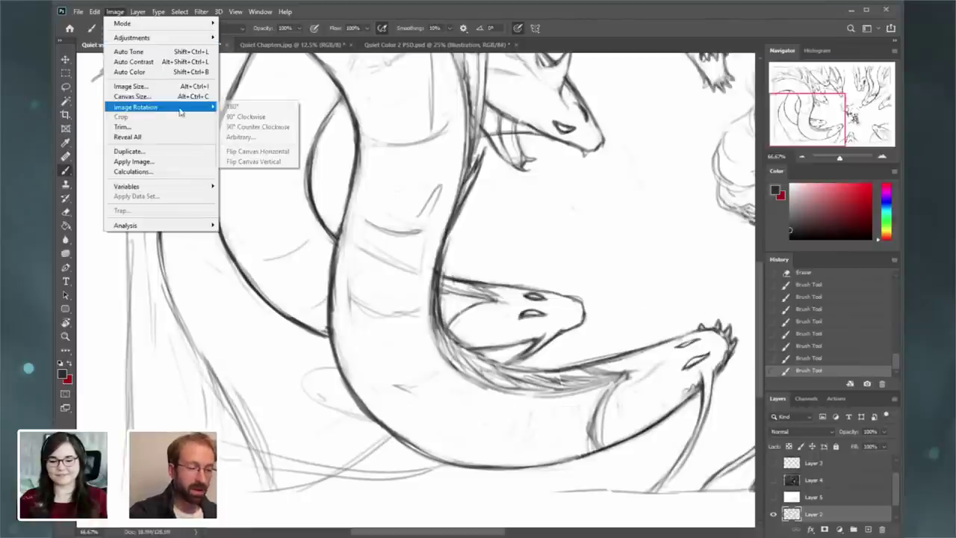
click(288, 155)
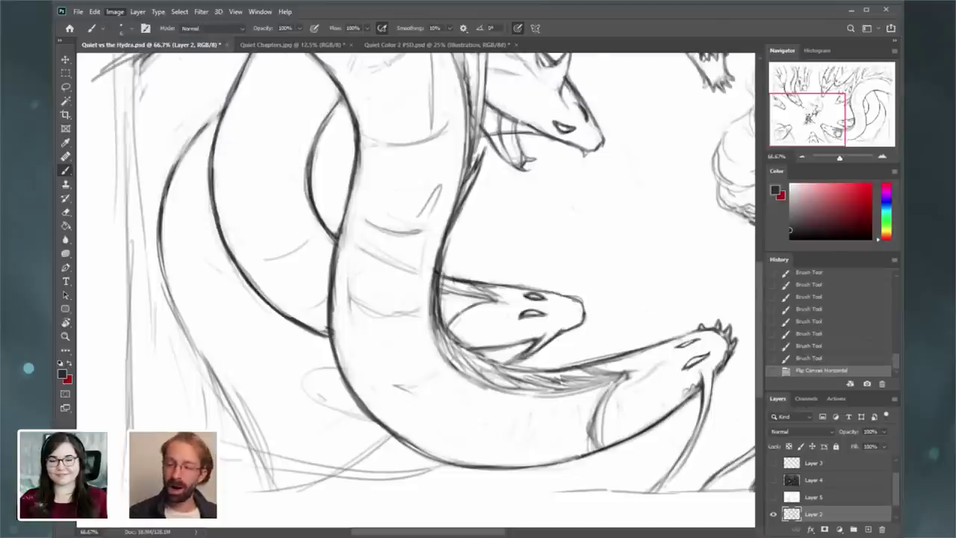
drag(881, 144, 886, 143)
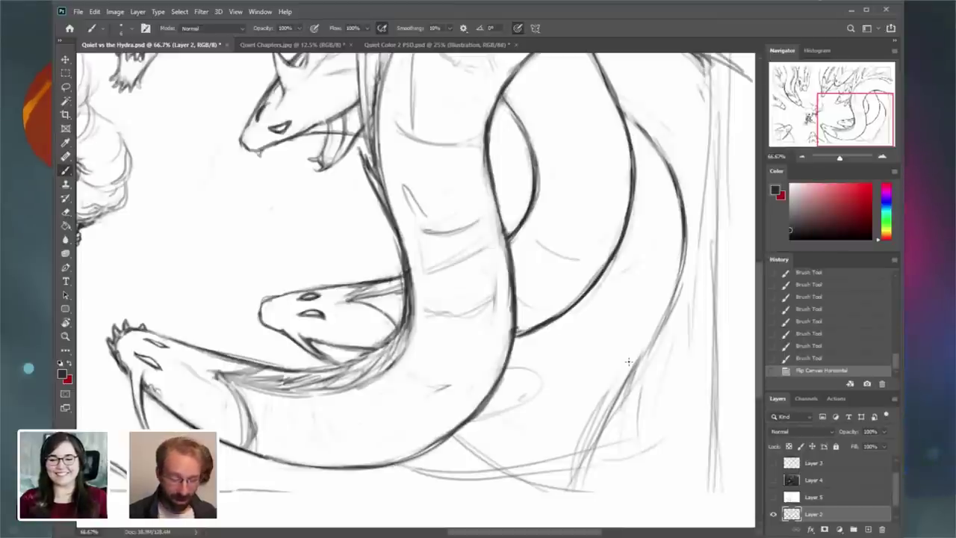
- Redraw the horizontal line beneath the spiky-nosed head's neck and strengthen the start of the curve sweeping out below it
key(e)
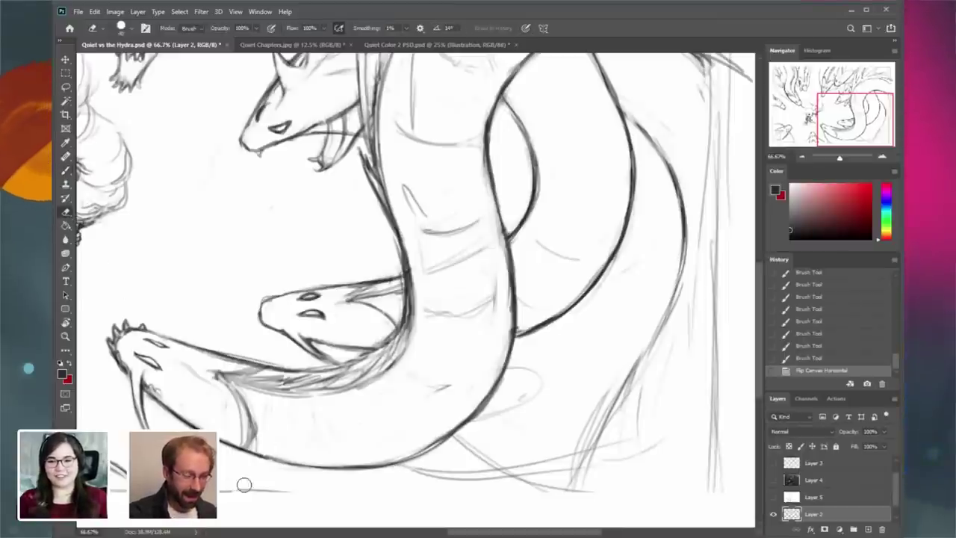
drag(287, 489, 239, 490)
key(b)
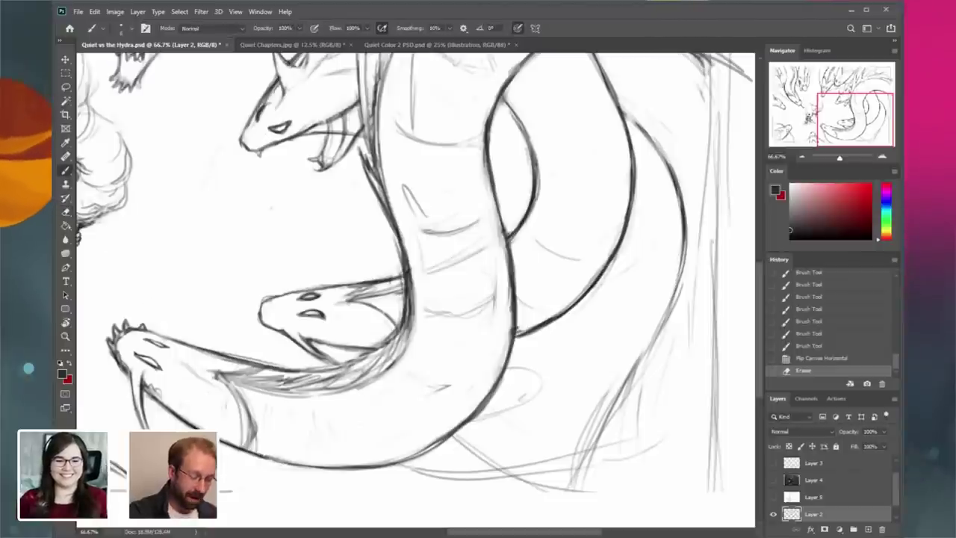
mouse_move(415, 493)
mouse_down()
mouse_move(349, 491)
mouse_move(224, 492)
mouse_up()
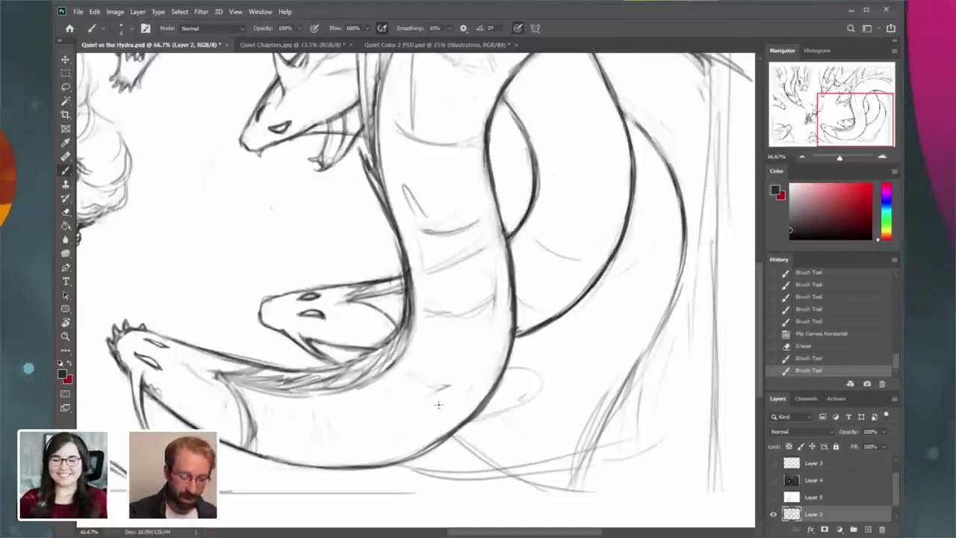
drag(391, 465, 405, 471)
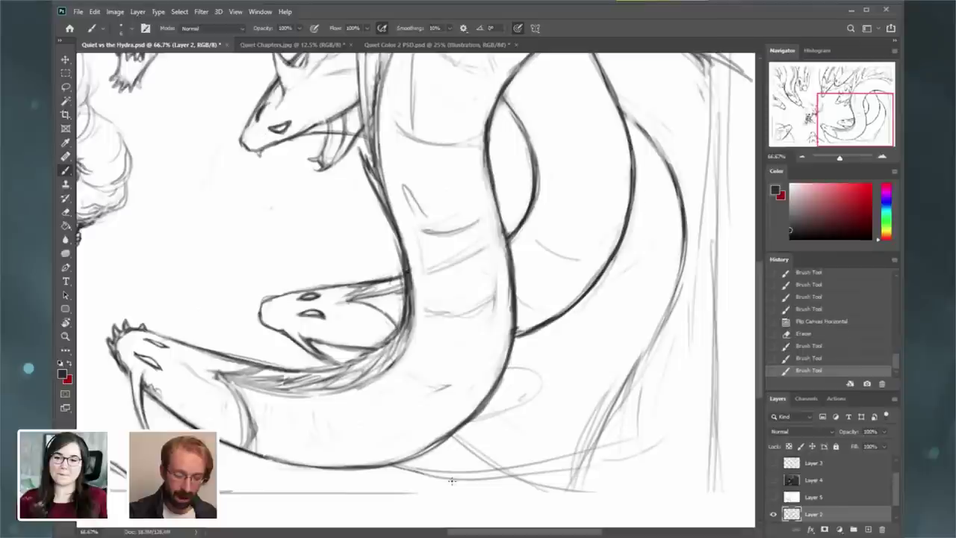
shift+click(532, 471)
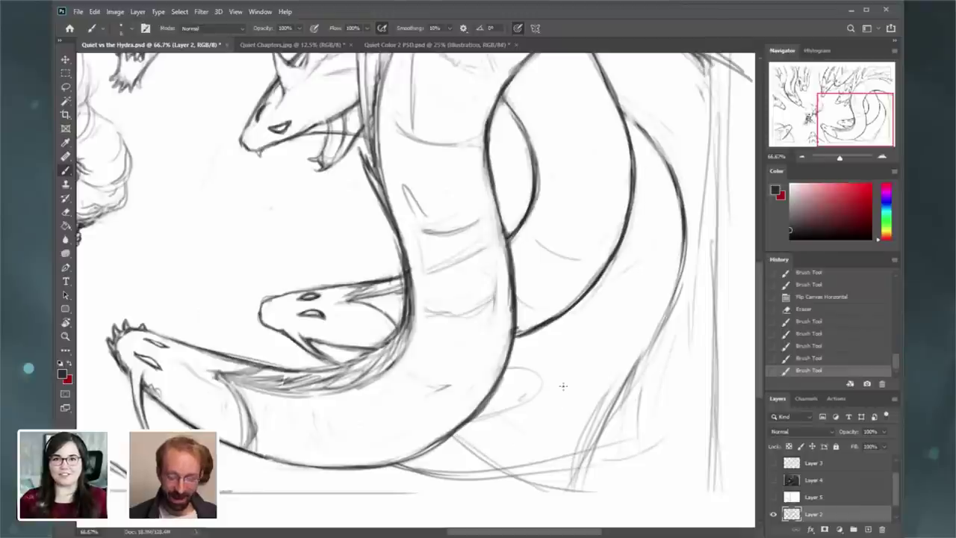
- Erase the faint loop and stray marks between the thick neck and the outer coil
click(67, 211)
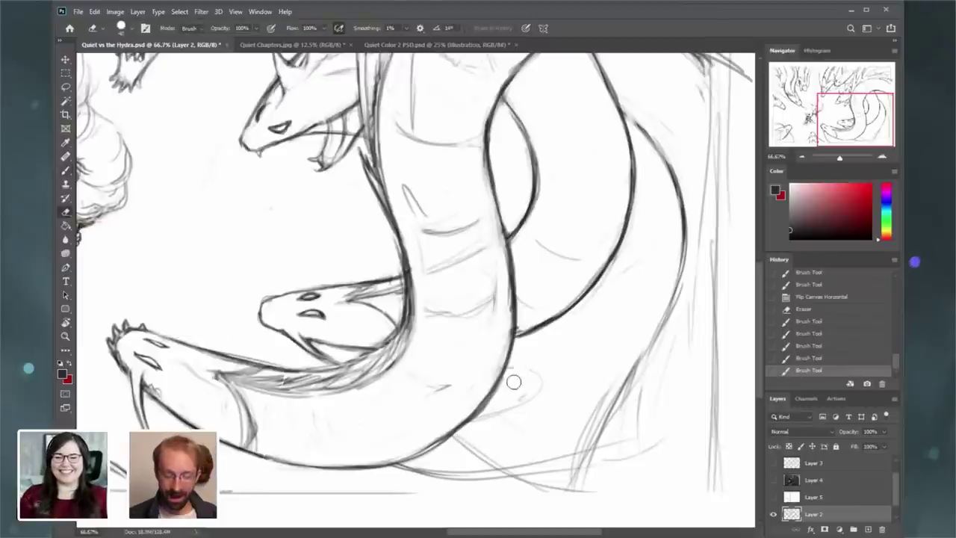
mouse_move(521, 374)
mouse_down()
mouse_move(540, 361)
mouse_move(542, 376)
mouse_move(534, 374)
mouse_up()
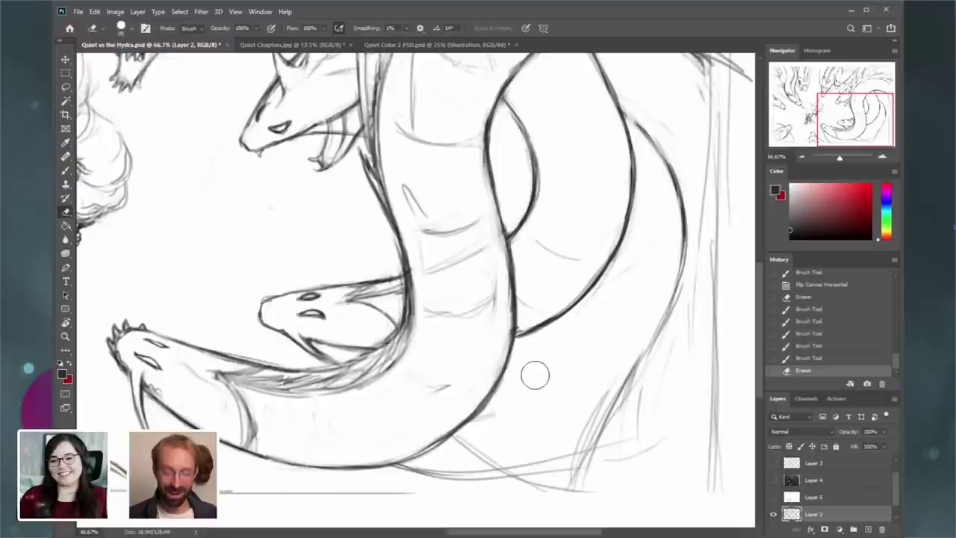
drag(501, 414, 485, 426)
mouse_move(511, 396)
mouse_down()
mouse_move(559, 379)
mouse_move(511, 396)
mouse_up()
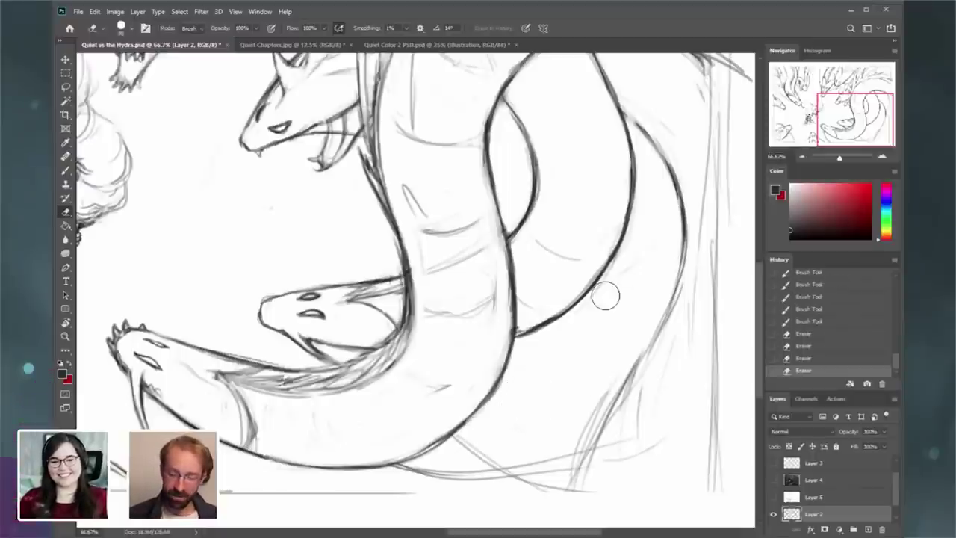
drag(645, 255, 645, 248)
- Sketch the lower sweeping curve from beneath the thick neck out and up toward the canvas's side border line
click(65, 171)
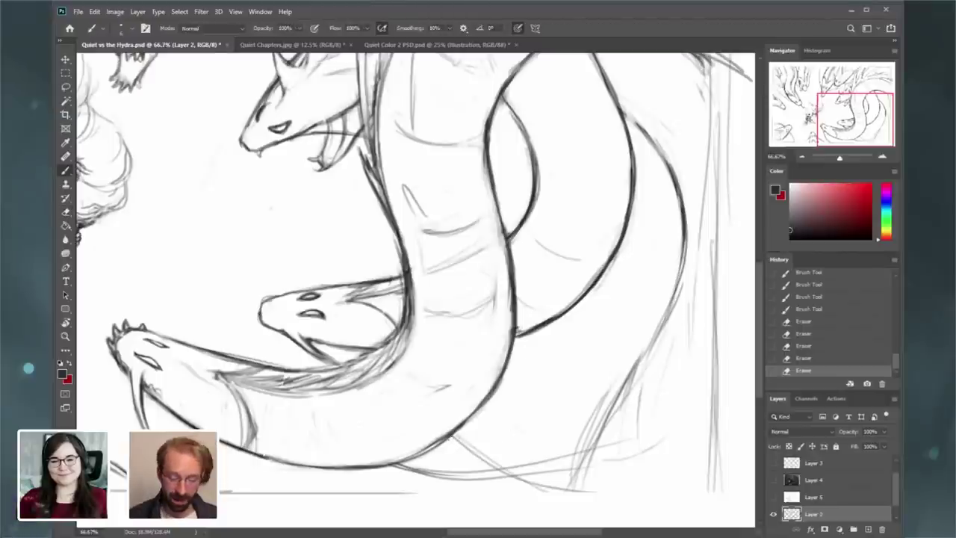
drag(397, 464, 647, 448)
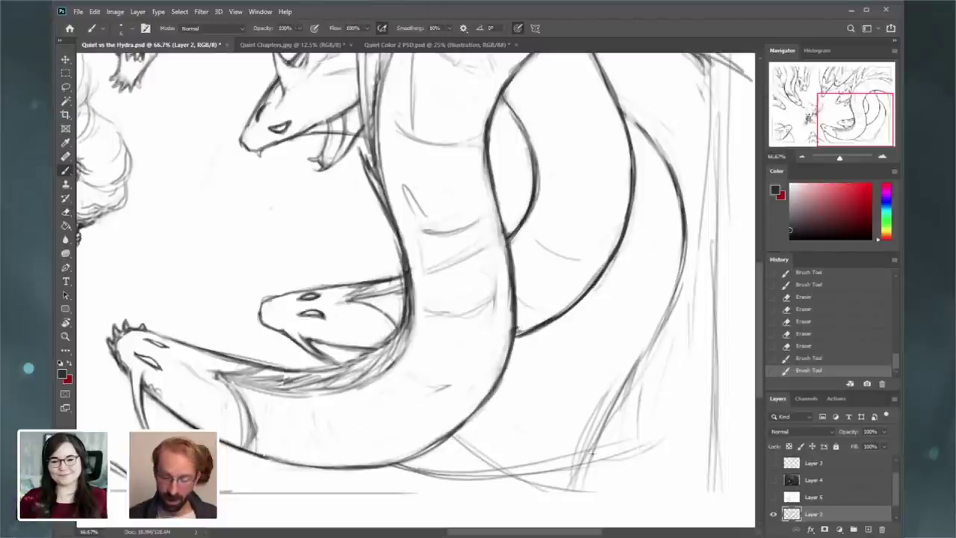
click(802, 157)
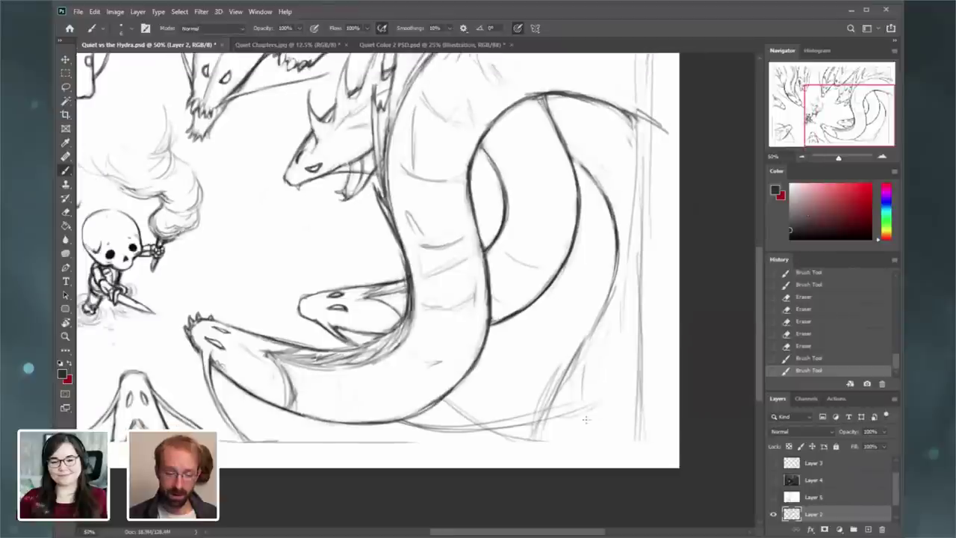
drag(632, 372, 549, 423)
key(ctrl+z)
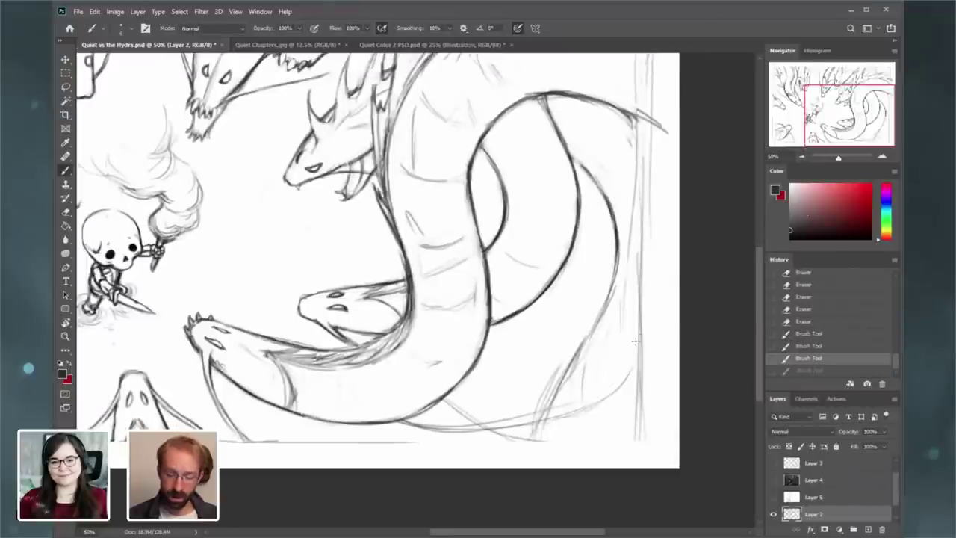
mouse_move(605, 382)
mouse_down()
mouse_move(523, 423)
mouse_move(556, 412)
mouse_up()
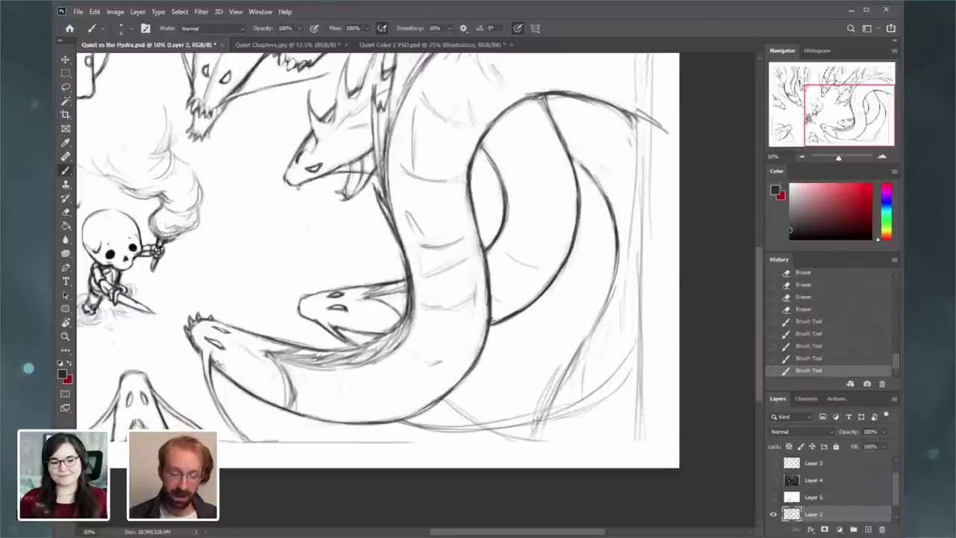
- Erase the rough doubled sketch lines along the lower part of the outer coil's curve
key(e)
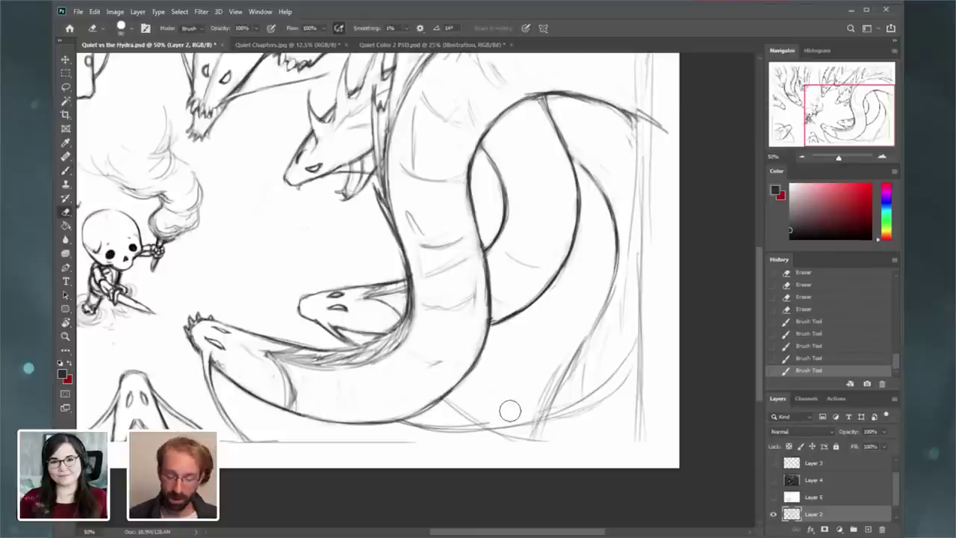
drag(515, 409, 539, 398)
mouse_move(539, 399)
mouse_down()
mouse_move(543, 380)
mouse_move(521, 410)
mouse_up()
drag(574, 337, 535, 415)
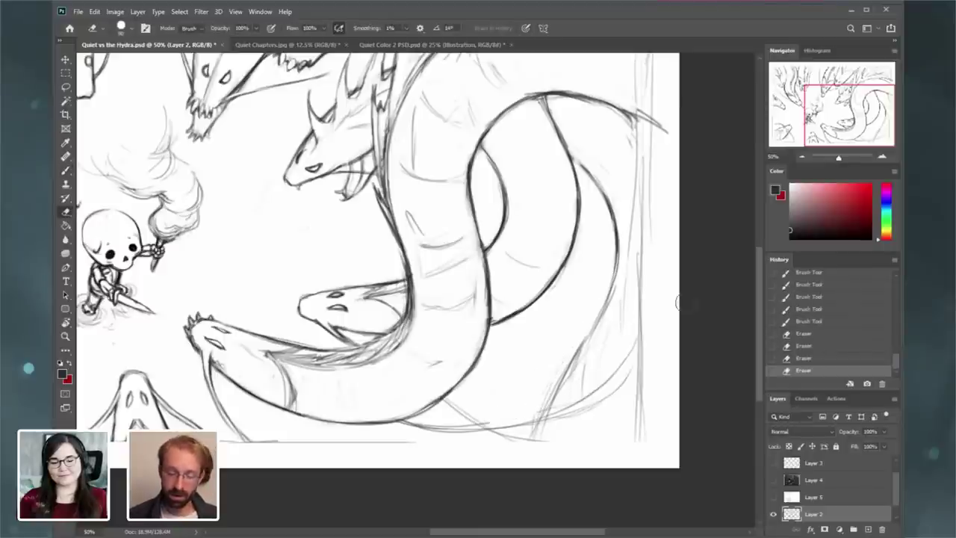
drag(832, 112, 822, 102)
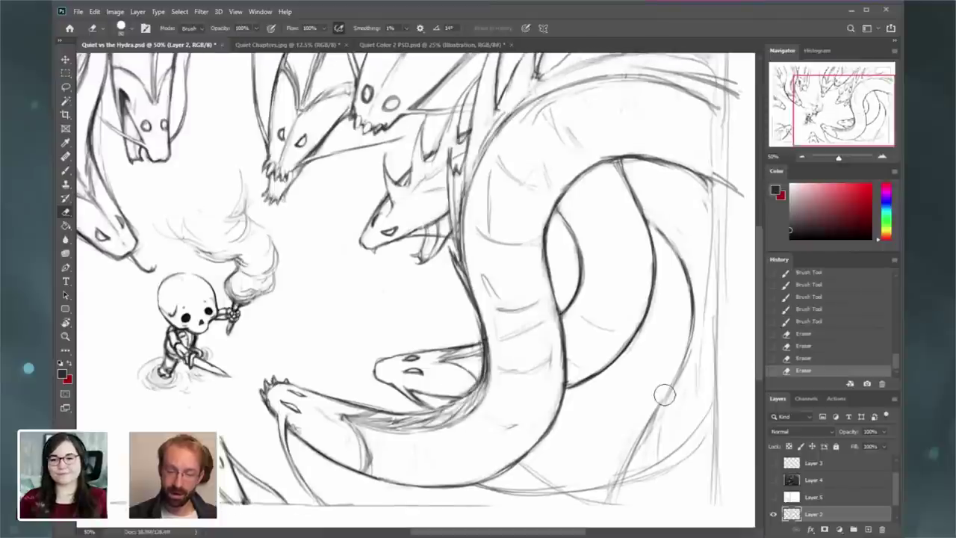
mouse_move(677, 375)
mouse_down()
mouse_move(591, 482)
mouse_move(677, 388)
mouse_move(646, 442)
mouse_move(693, 373)
mouse_move(641, 455)
mouse_move(629, 493)
mouse_move(623, 470)
mouse_up()
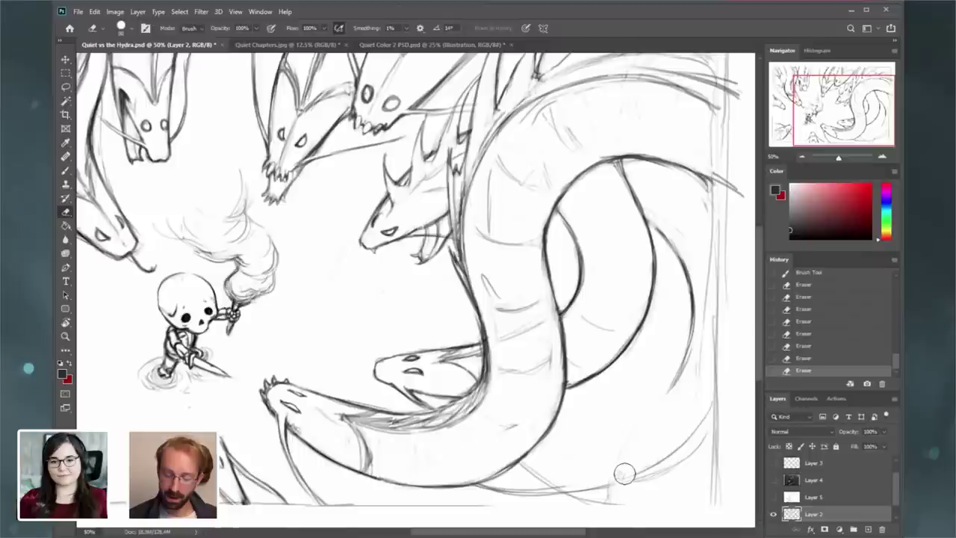
- Redraw the outer coil's lower curve as one line from the existing arc down to the ground line, cleaning along its inner edge
click(67, 170)
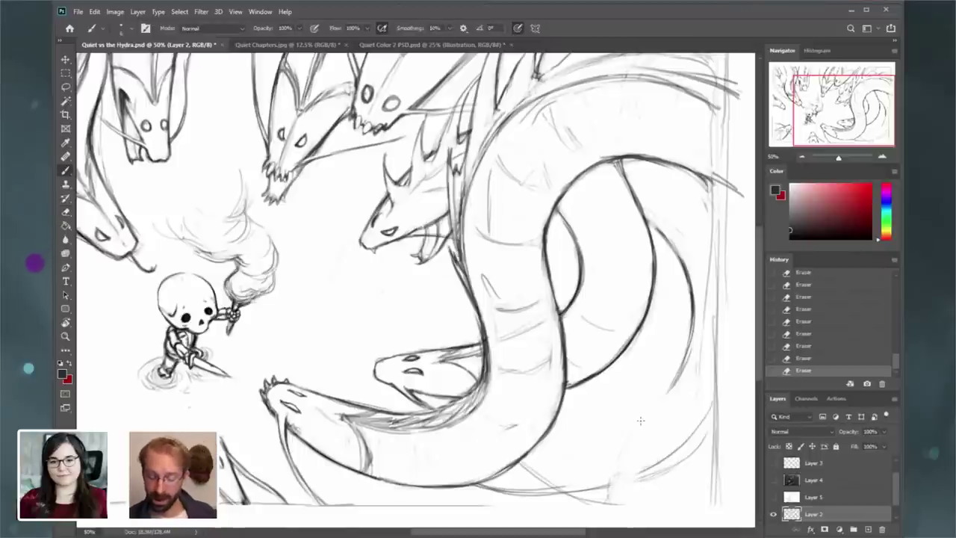
drag(644, 413, 610, 478)
mouse_move(624, 441)
mouse_down()
mouse_move(607, 494)
mouse_move(651, 406)
mouse_up()
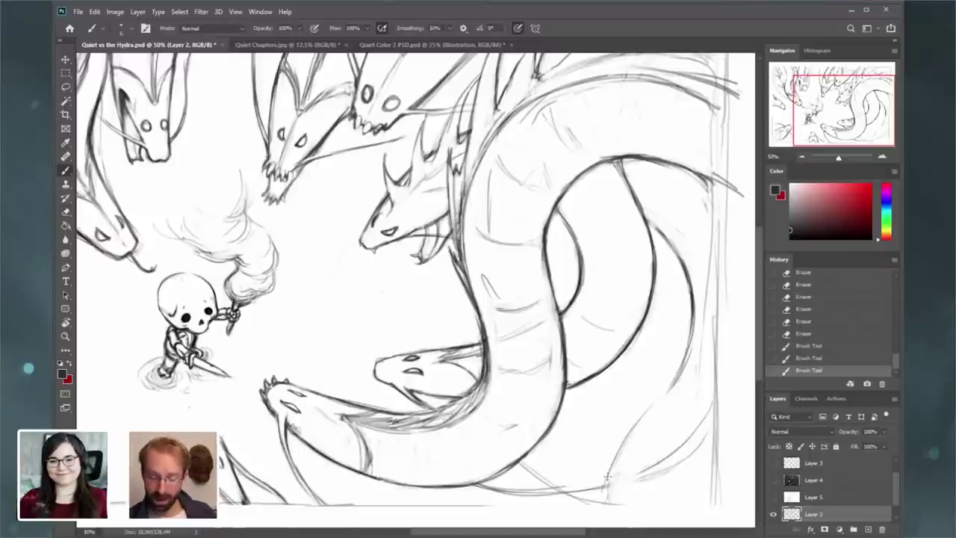
key(ctrl+z)
drag(602, 493, 635, 426)
mouse_move(612, 459)
mouse_down()
mouse_move(661, 395)
mouse_move(693, 324)
mouse_up()
click(67, 212)
mouse_move(670, 382)
mouse_down()
mouse_move(668, 397)
mouse_move(680, 336)
mouse_move(655, 382)
mouse_move(672, 348)
mouse_up()
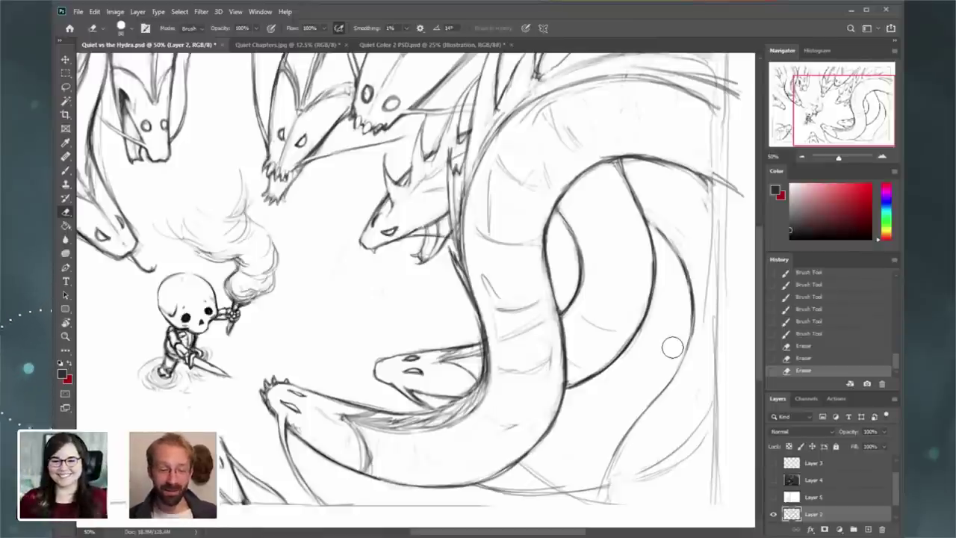
- Erase stray marks along the thick neck's edge beside the horned head and thin the spine line above it
click(883, 158)
drag(819, 110, 822, 92)
mouse_move(445, 324)
mouse_down()
mouse_move(446, 372)
mouse_move(450, 365)
mouse_up()
drag(465, 297, 456, 393)
drag(462, 299, 456, 392)
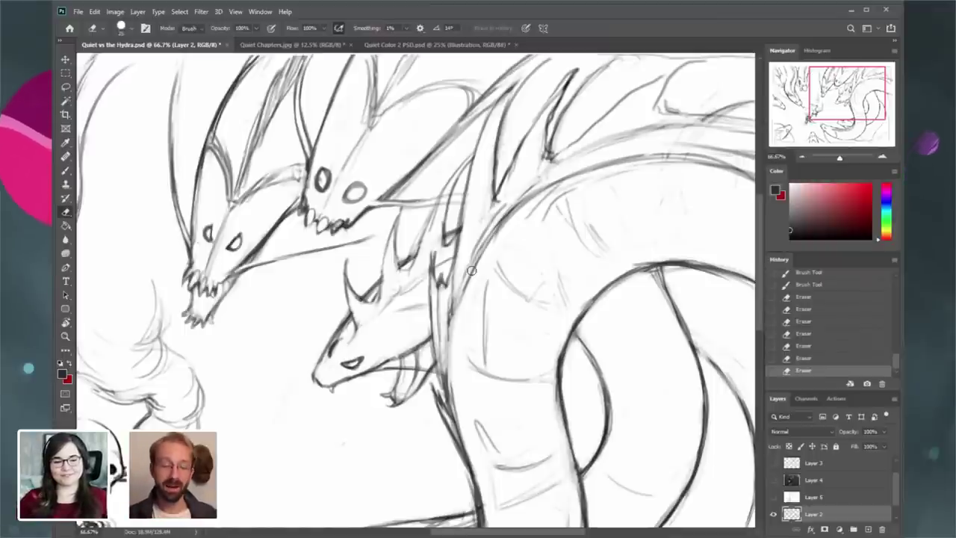
drag(471, 271, 464, 289)
drag(538, 125, 500, 177)
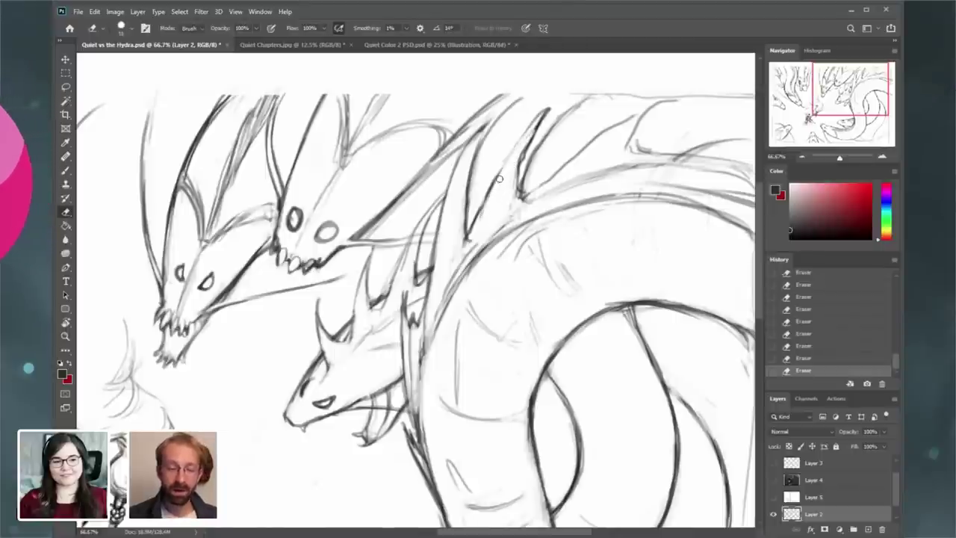
mouse_move(529, 127)
mouse_down()
mouse_move(501, 164)
mouse_move(480, 224)
mouse_up()
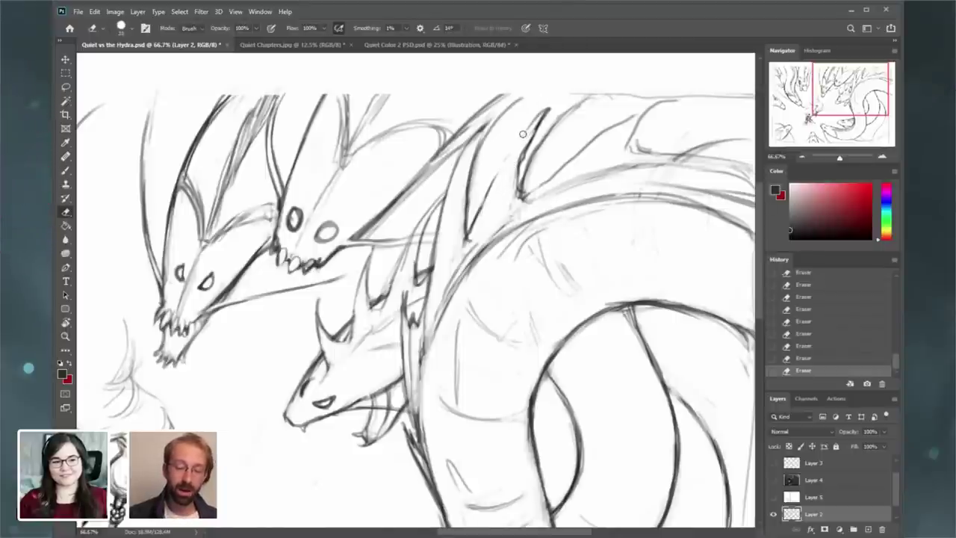
key(b)
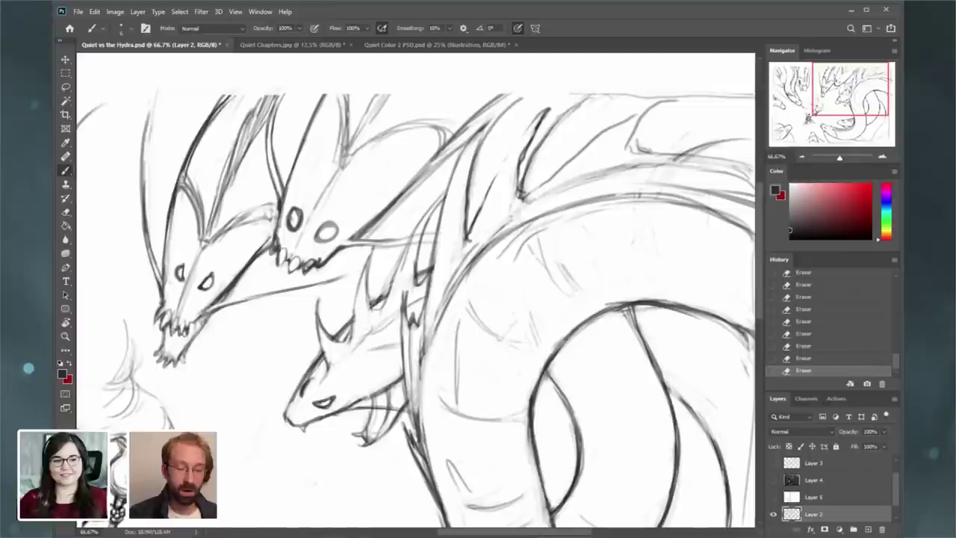
drag(575, 267, 614, 302)
drag(621, 263, 665, 302)
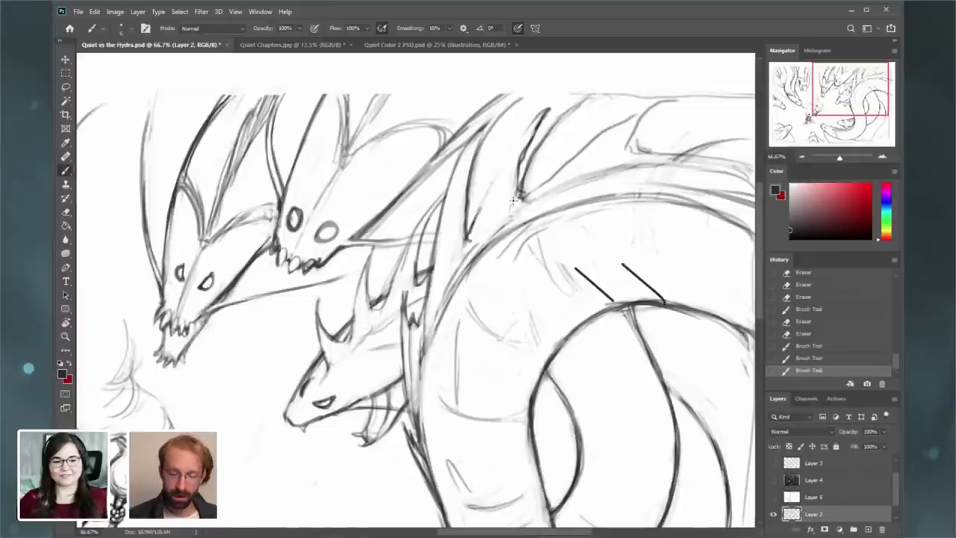
click(835, 346)
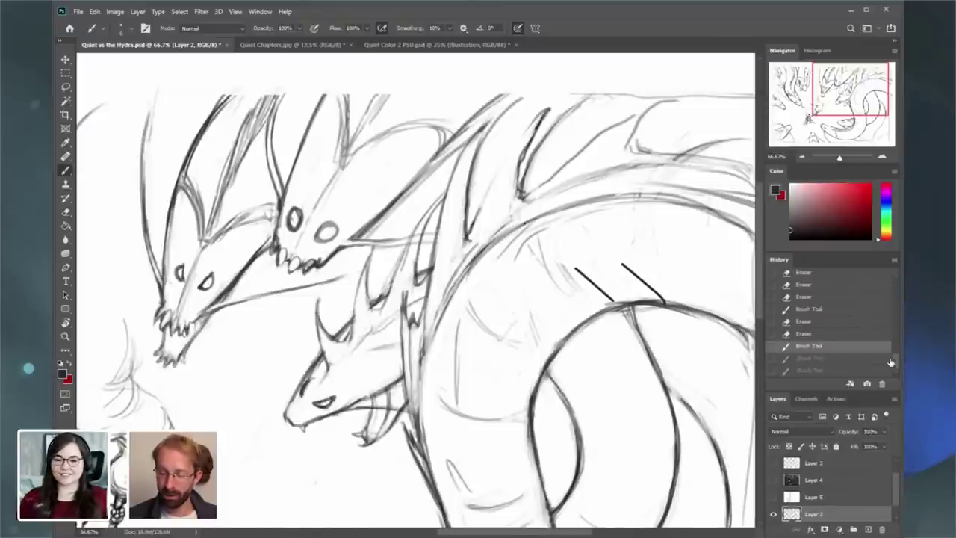
drag(896, 361, 897, 360)
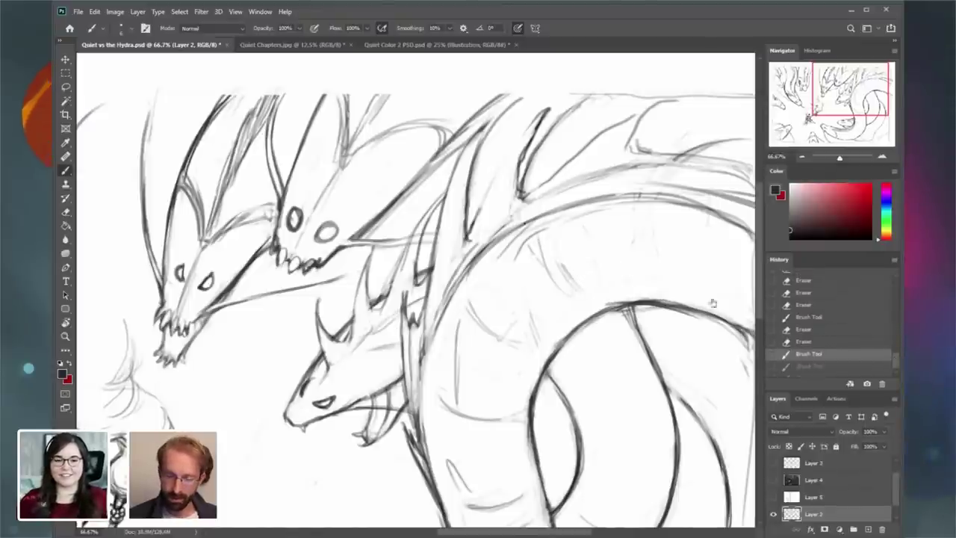
click(811, 343)
- Reinforce the dark edge of the spine rising from the back of the thick neck
click(517, 182)
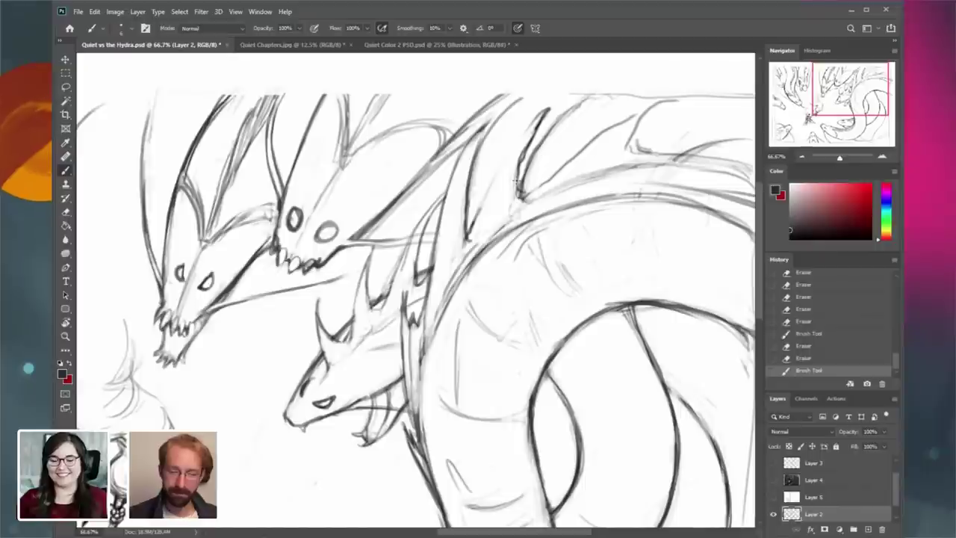
drag(520, 161, 518, 180)
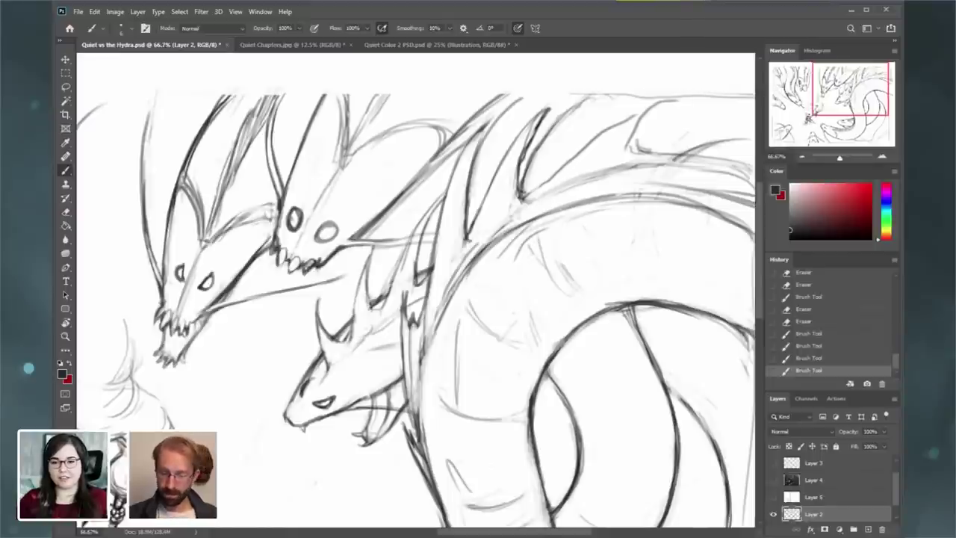
- Show Layer 5 with the golden-ratio spiral guide over the whole sketch
key(ctrl+minus)
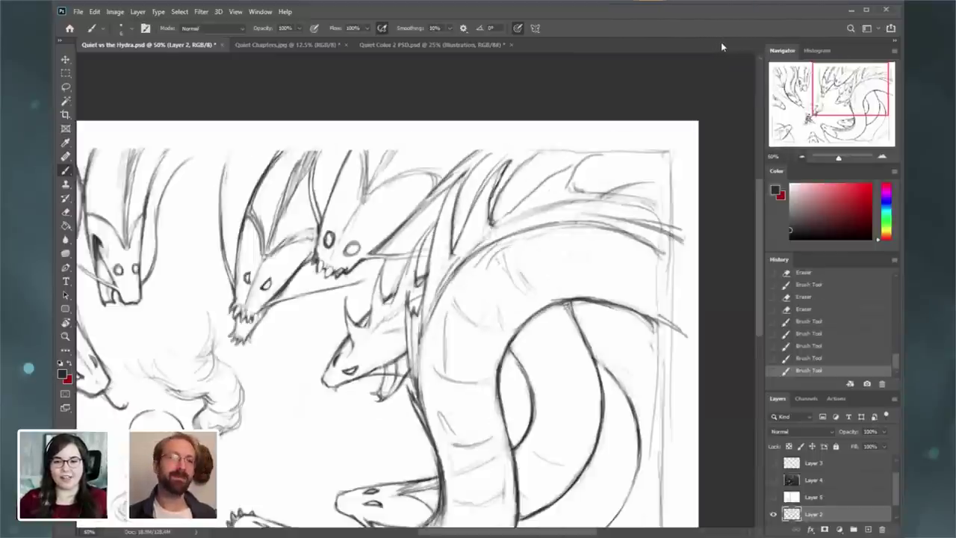
key(ctrl+minus)
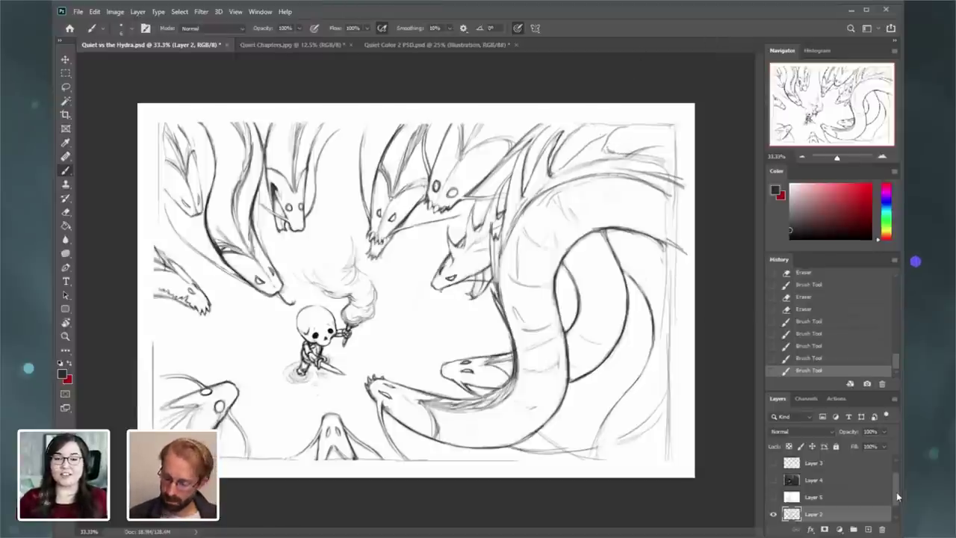
scroll(896, 492, down, 1)
click(774, 494)
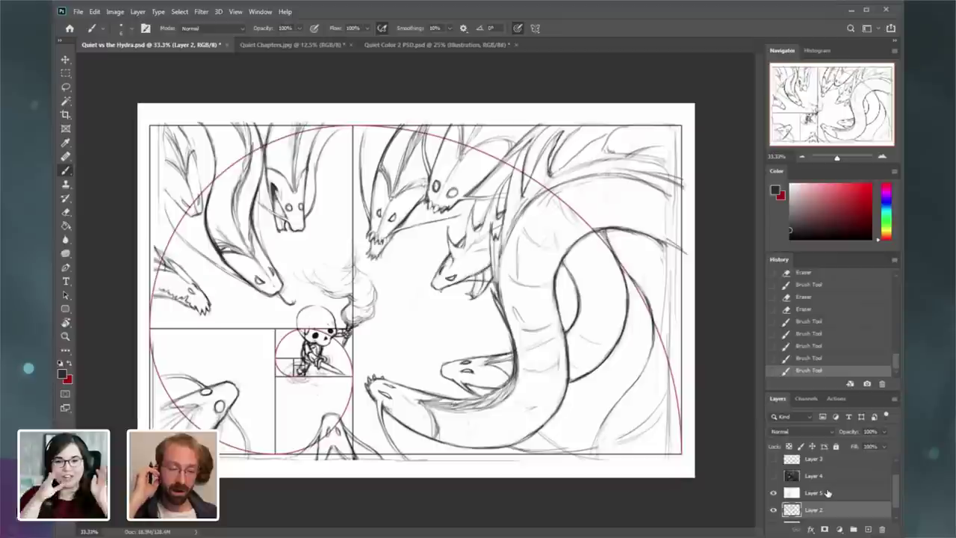
- Add a pencil stroke along the open jaw of the round-eyed head hanging at the upper edge, above the skeleton
key(ctrl+plus)
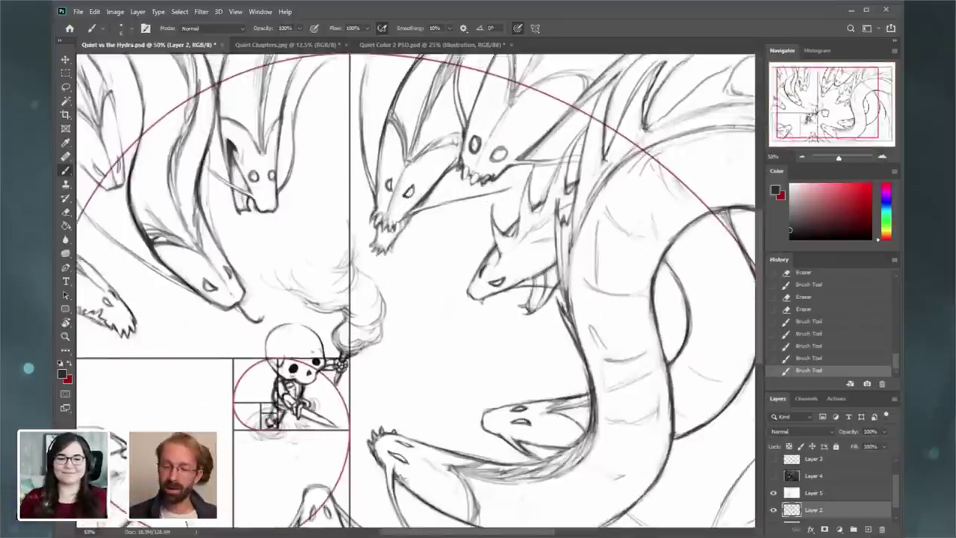
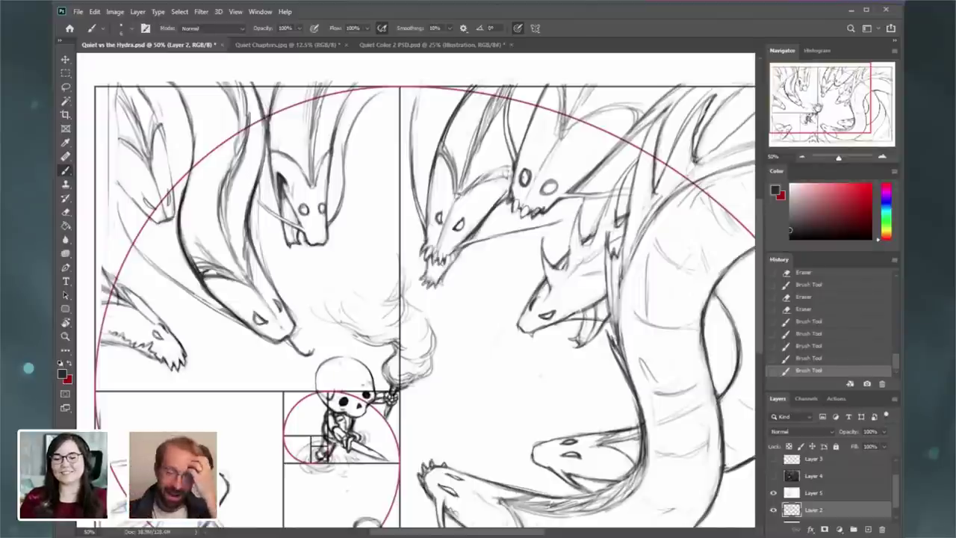
key(ctrl+plus)
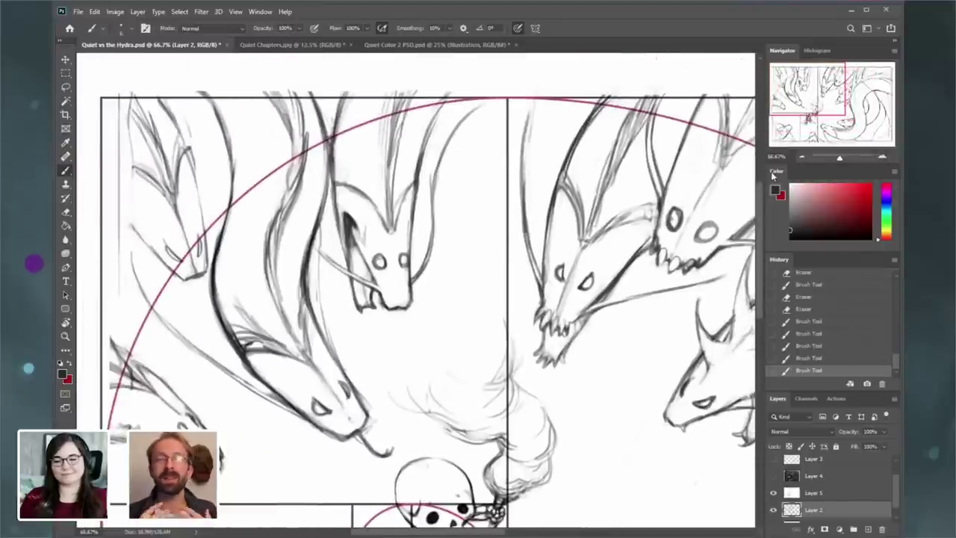
drag(351, 217, 367, 243)
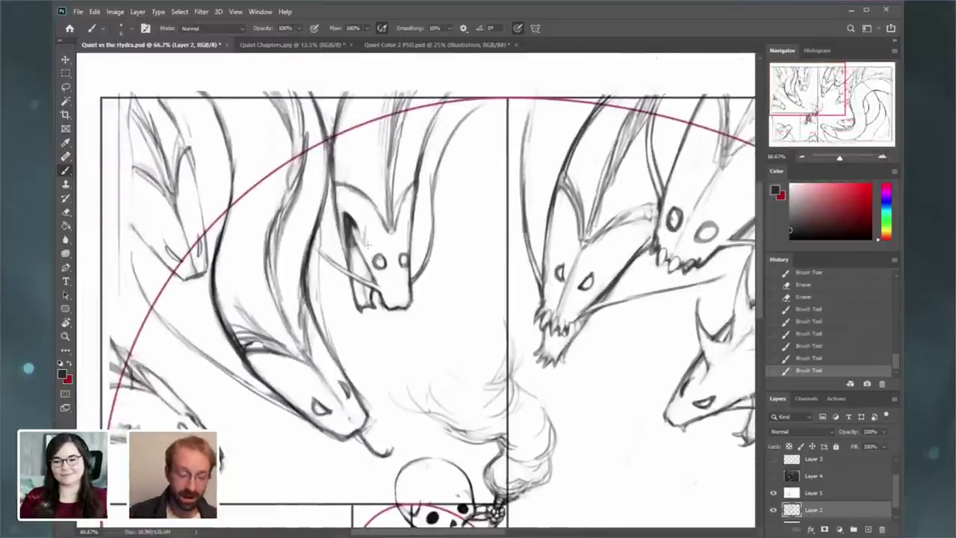
- Darken the outer curve sweeping down from the small head rising at the canvas's lower edge
scroll(427, 290, down, 8)
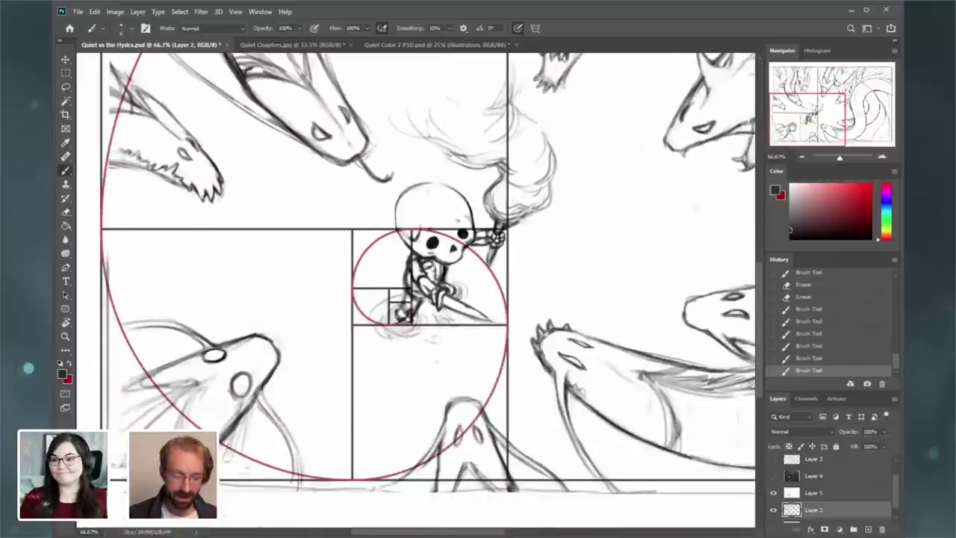
click(888, 157)
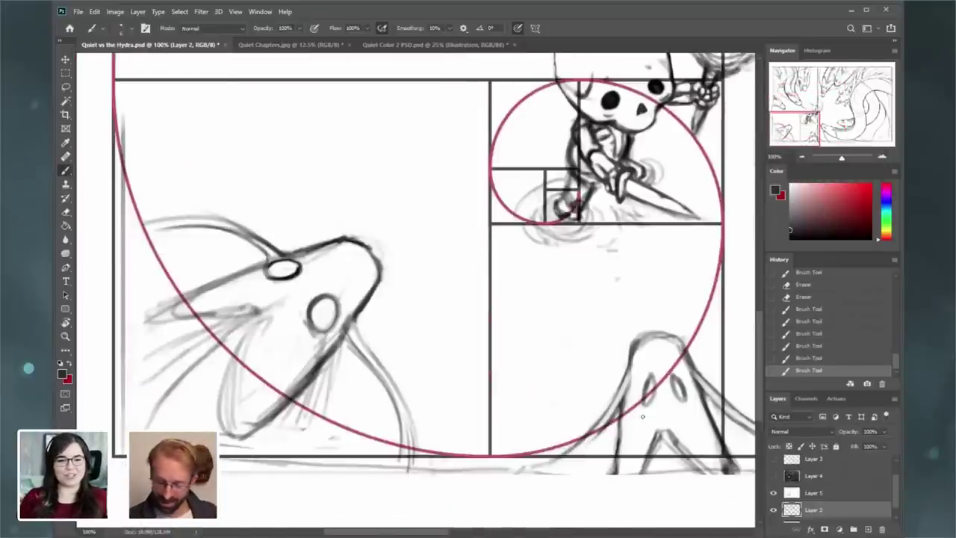
mouse_move(619, 408)
mouse_down()
mouse_move(587, 446)
mouse_move(532, 472)
mouse_up()
drag(585, 431, 521, 471)
key(ctrl+z)
mouse_move(604, 416)
mouse_down()
mouse_move(569, 447)
mouse_move(630, 372)
mouse_up()
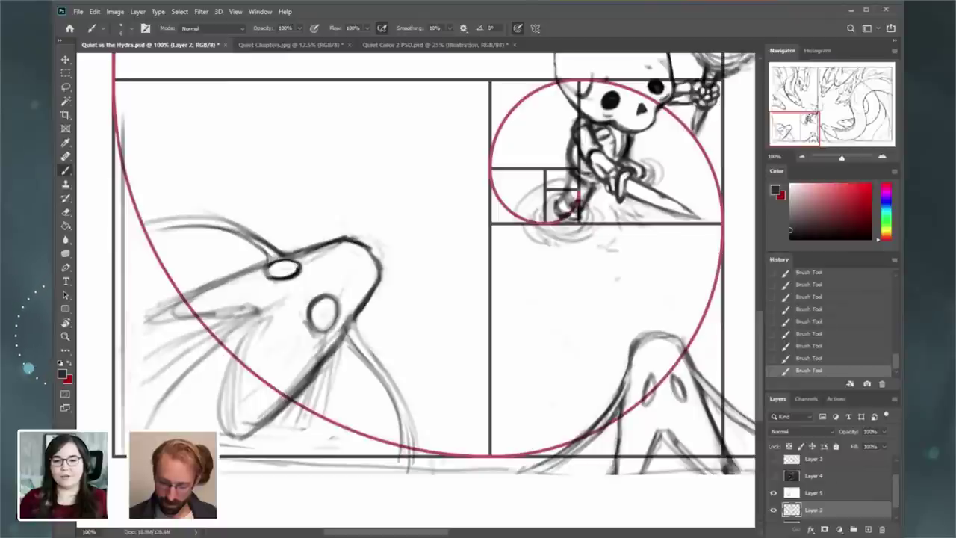
- Erase the rough edges of the small lower head's outer curve and faint marks beneath the neighbouring round-eyed head's jaw
click(67, 212)
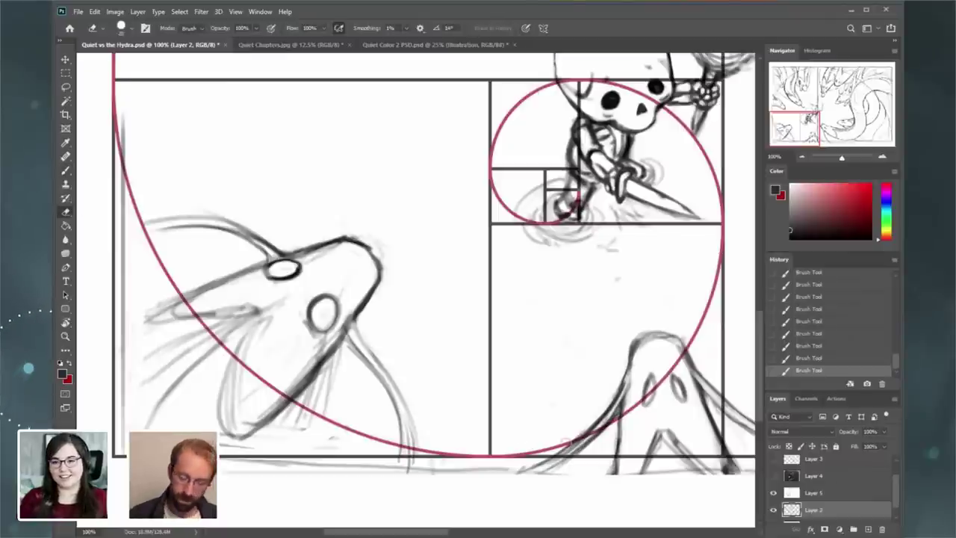
drag(592, 410, 561, 448)
drag(616, 394, 575, 447)
drag(333, 410, 324, 412)
drag(331, 407, 324, 405)
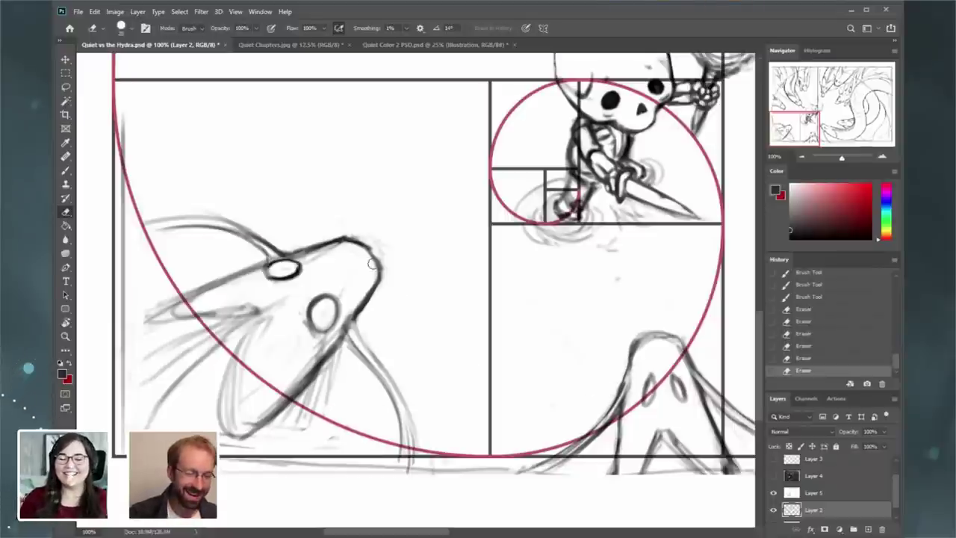
- Clean up stray marks along the dark neck edge of the long forked-tongue head
scroll(372, 263, up, 10)
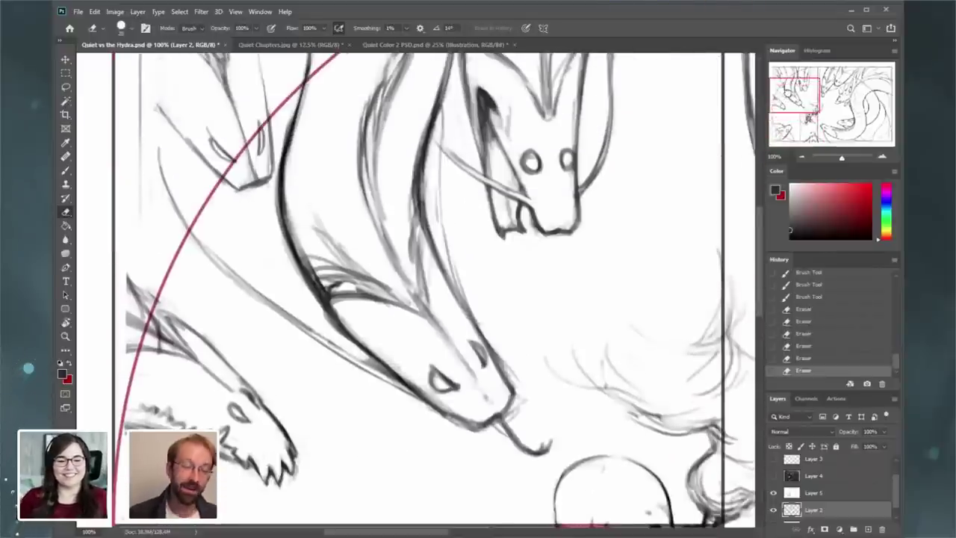
scroll(519, 139, up, 4)
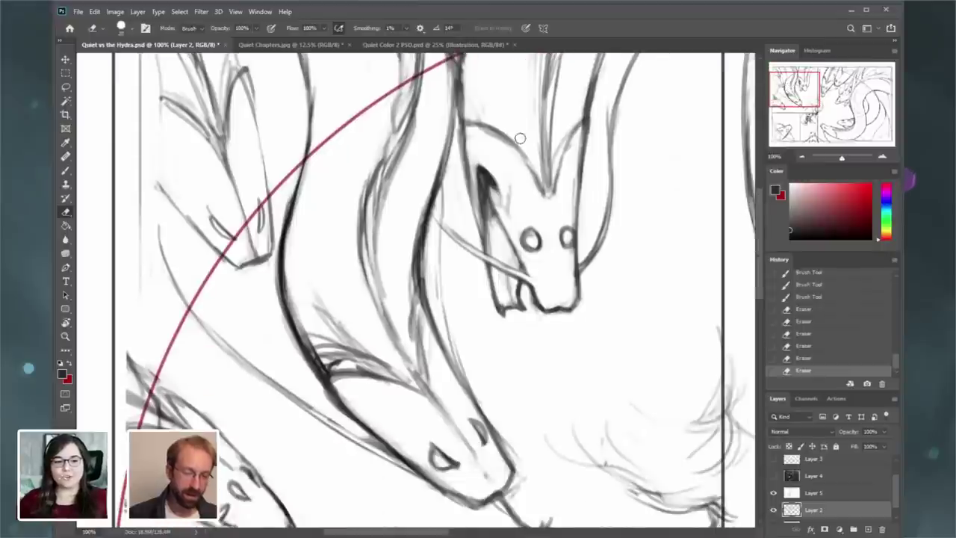
mouse_move(294, 236)
mouse_down()
mouse_move(301, 206)
mouse_move(293, 250)
mouse_up()
drag(297, 296, 294, 280)
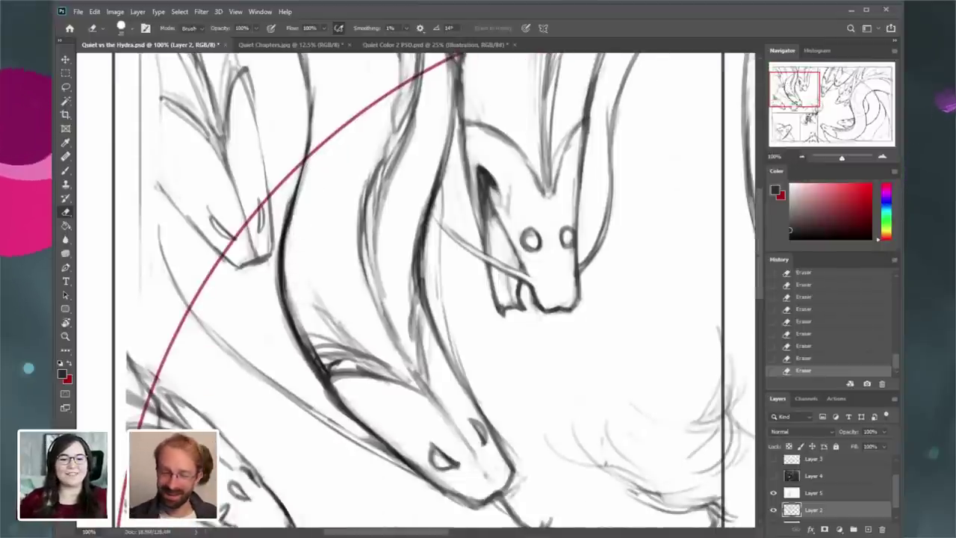
click(801, 155)
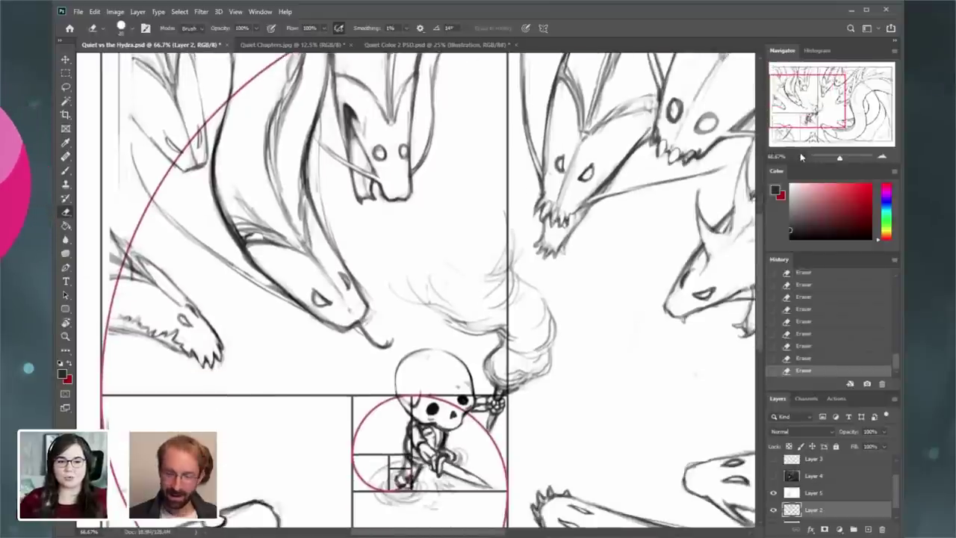
click(801, 156)
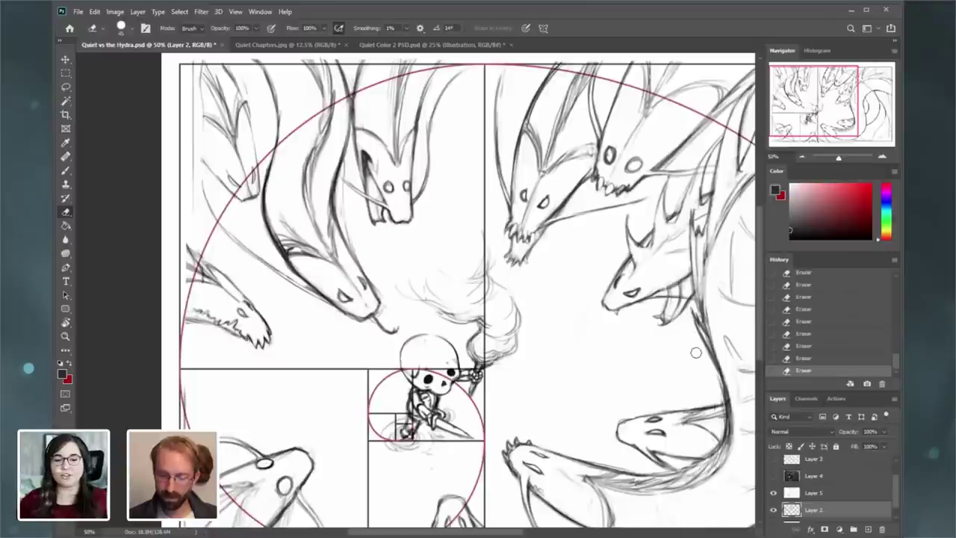
drag(722, 235, 574, 258)
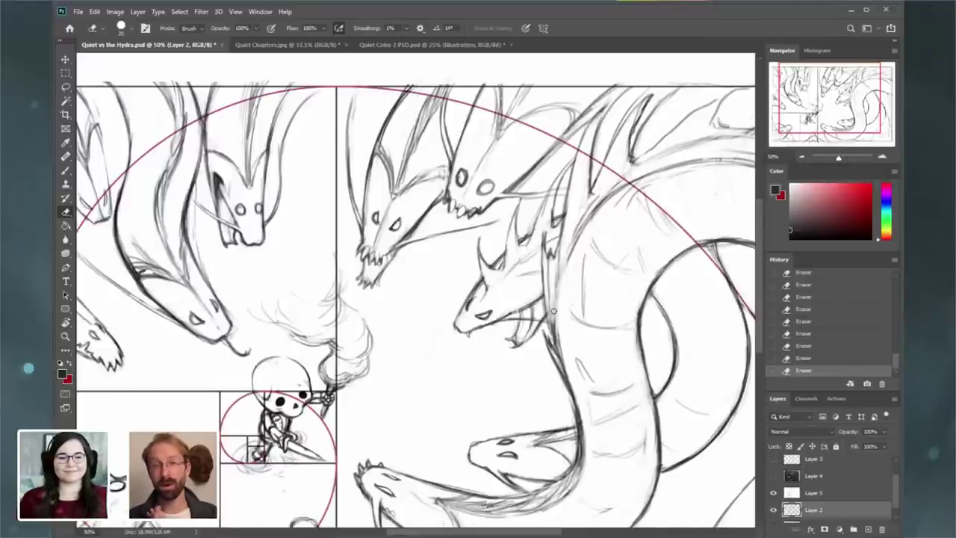
click(883, 158)
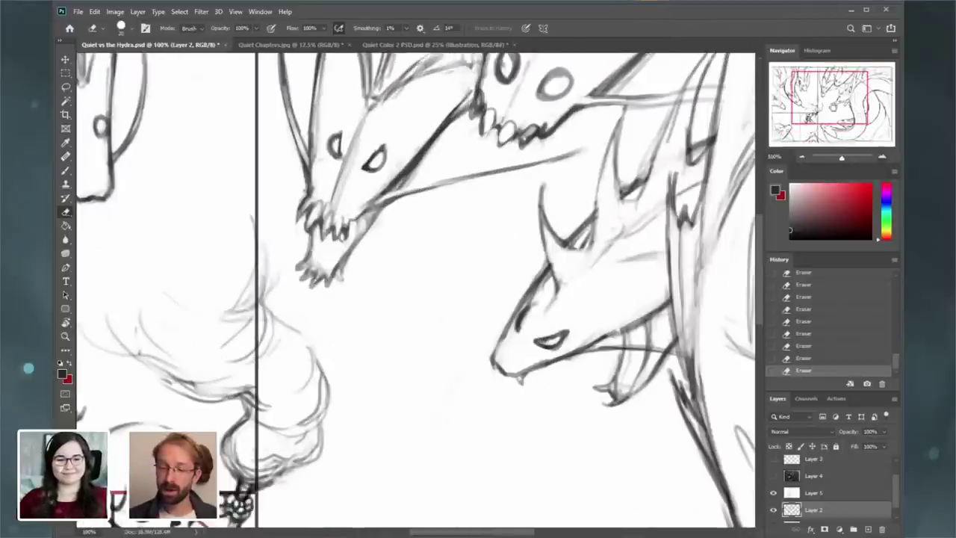
- Darken the edge of the tall rear horn behind the horned head with pencil strokes
click(71, 170)
drag(545, 266, 573, 188)
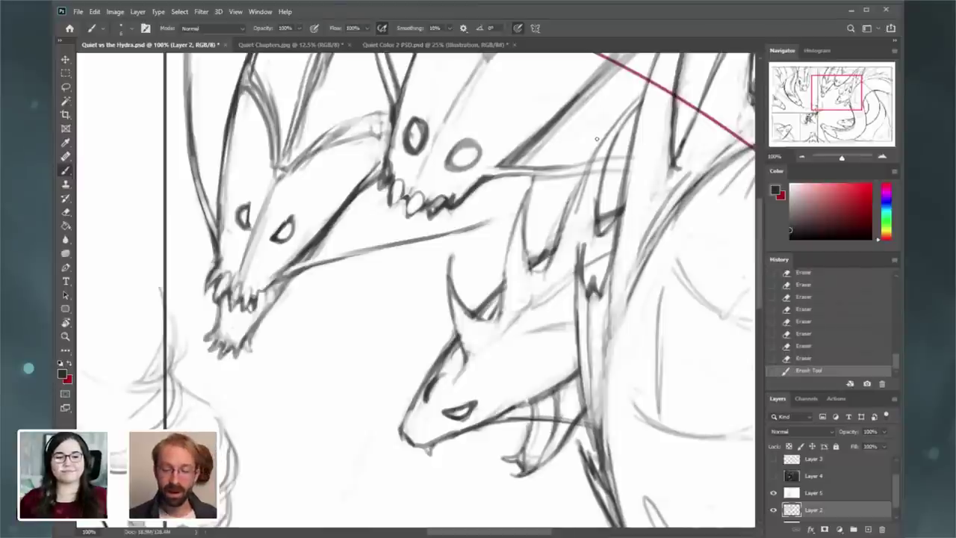
drag(558, 244, 581, 172)
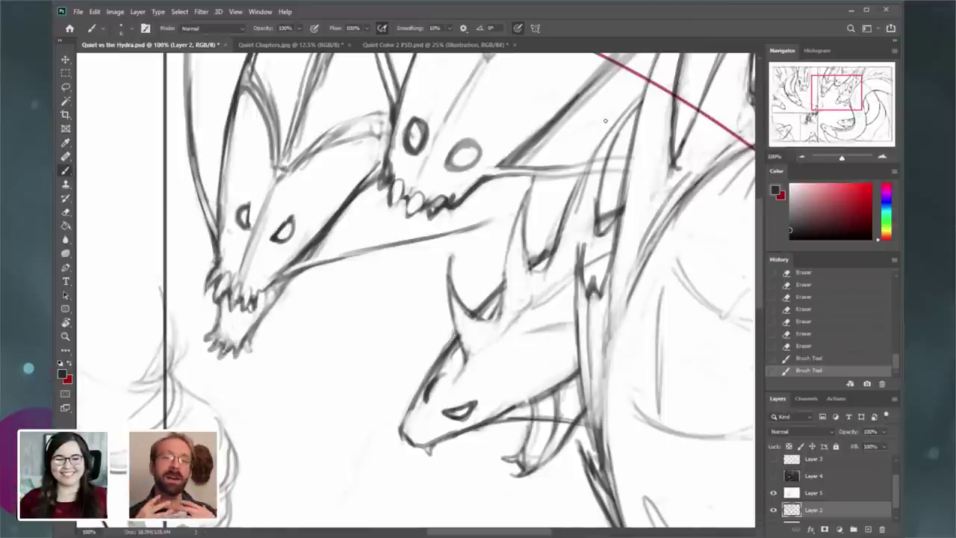
- Redraw the outer edge of the horned head's middle horn as a clean curve up to its tip
drag(521, 257, 478, 312)
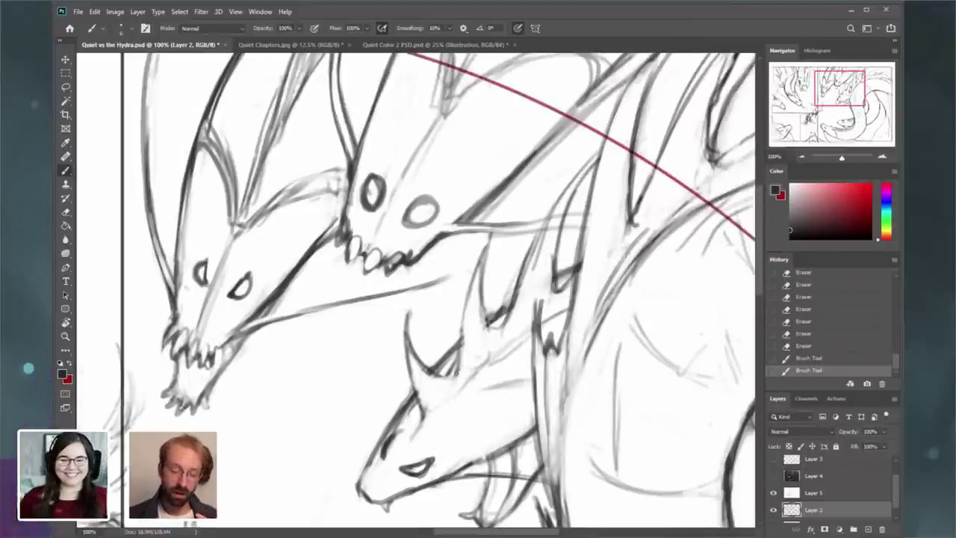
drag(451, 377, 465, 289)
drag(458, 337, 471, 276)
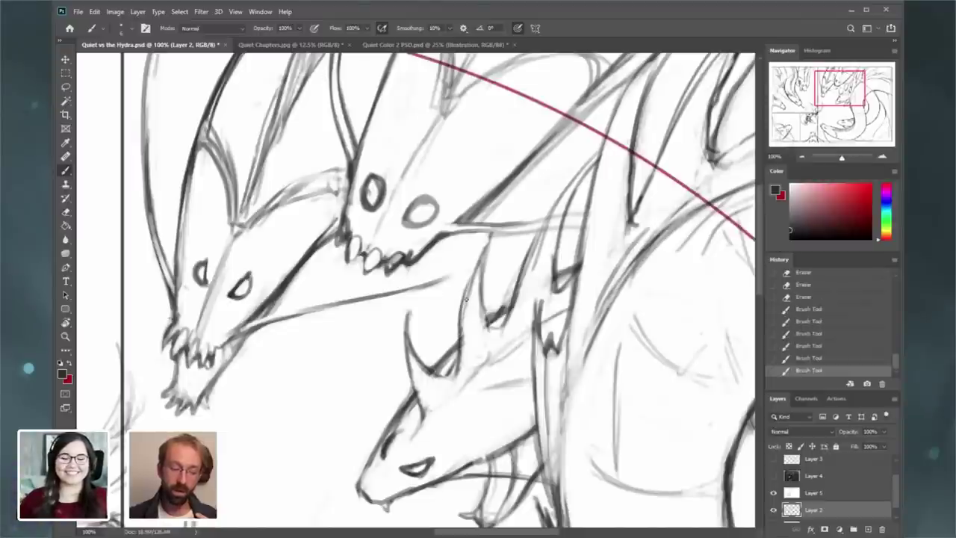
click(809, 333)
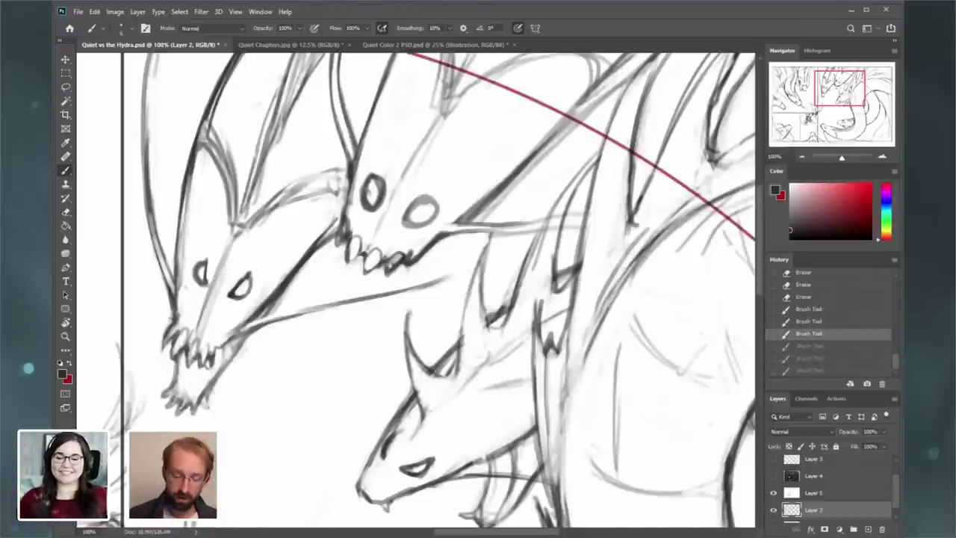
drag(461, 330, 477, 265)
mouse_move(463, 320)
mouse_down()
mouse_move(462, 294)
mouse_move(485, 245)
mouse_up()
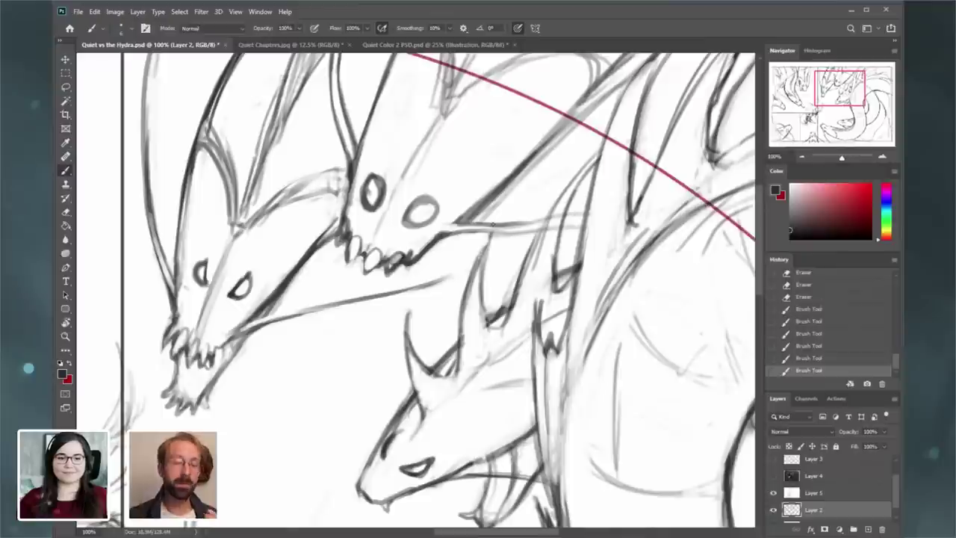
- Erase the stray sketch marks inside and around the horned head's middle and rear horns
click(66, 212)
drag(476, 284, 465, 345)
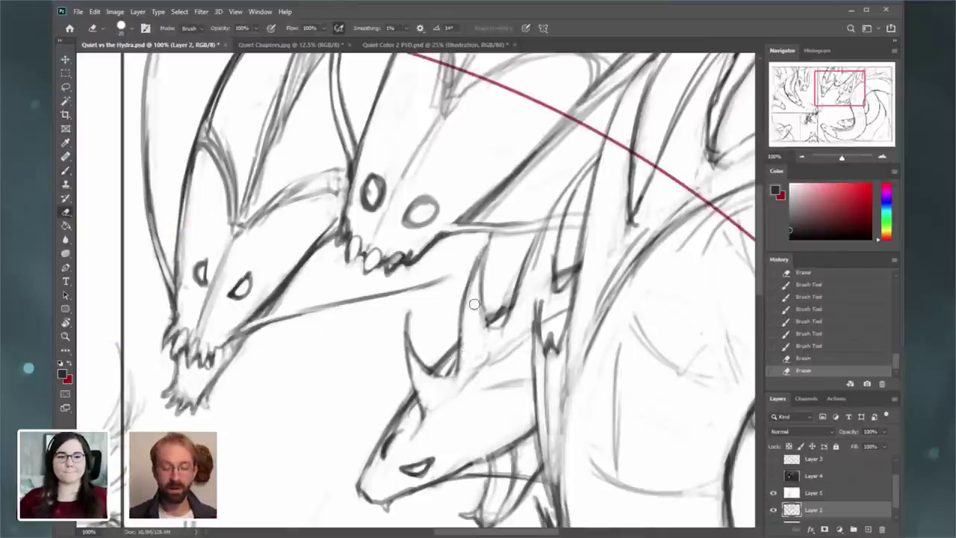
drag(476, 307, 483, 331)
drag(481, 308, 490, 312)
mouse_move(499, 237)
mouse_down()
mouse_move(476, 287)
mouse_move(497, 304)
mouse_up()
drag(499, 304, 513, 279)
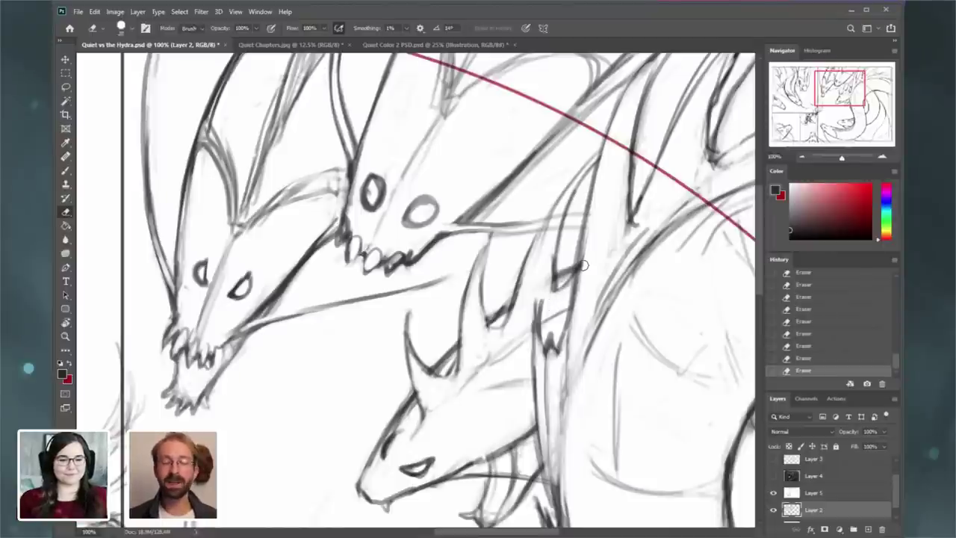
- Darken the jaw line of the small lower head where it meets the large neck's inner curve
click(802, 157)
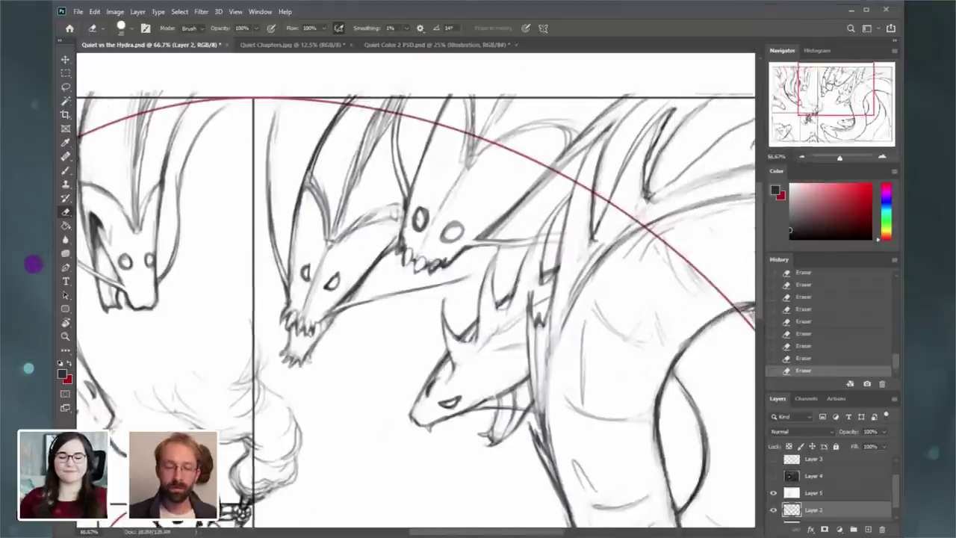
drag(827, 90, 853, 98)
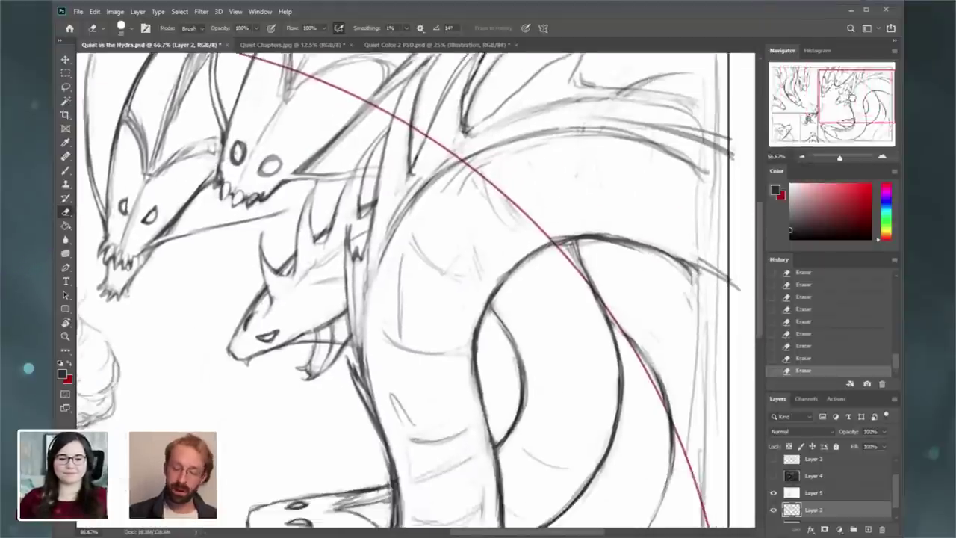
scroll(675, 126, down, 3)
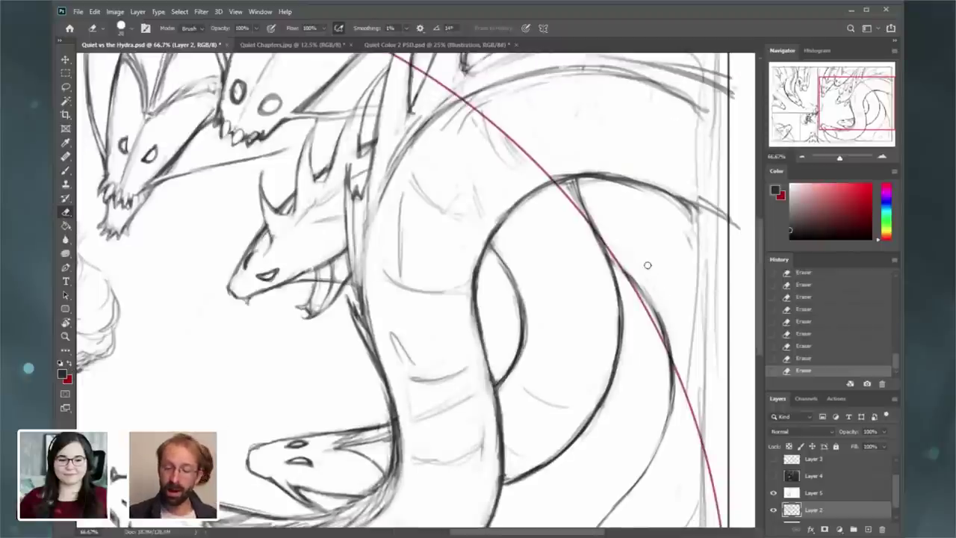
scroll(647, 266, down, 3)
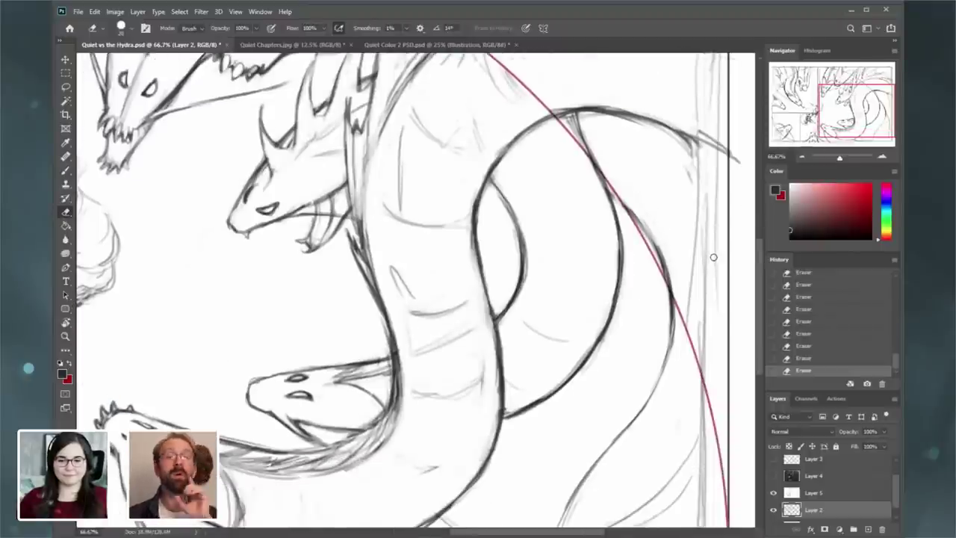
click(802, 156)
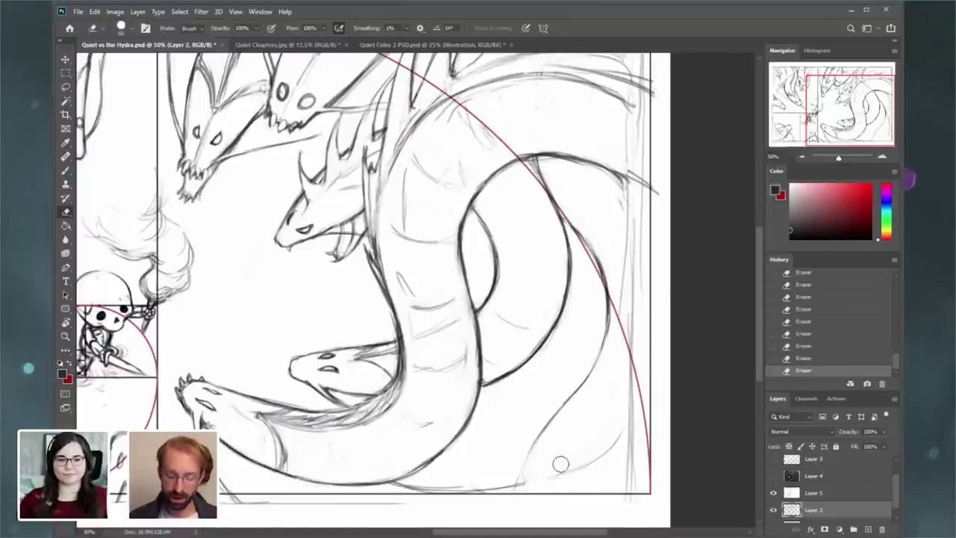
key(b)
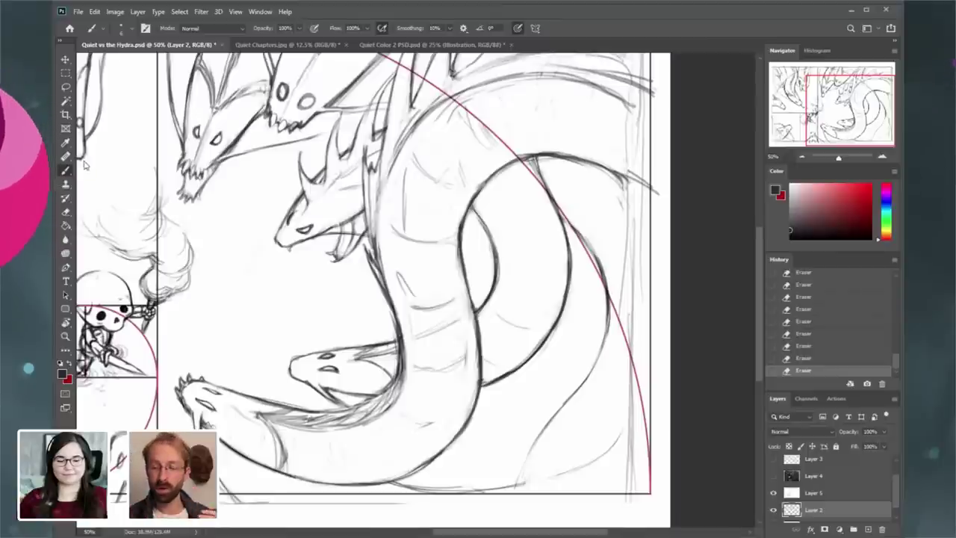
click(882, 157)
scroll(549, 364, down, 2)
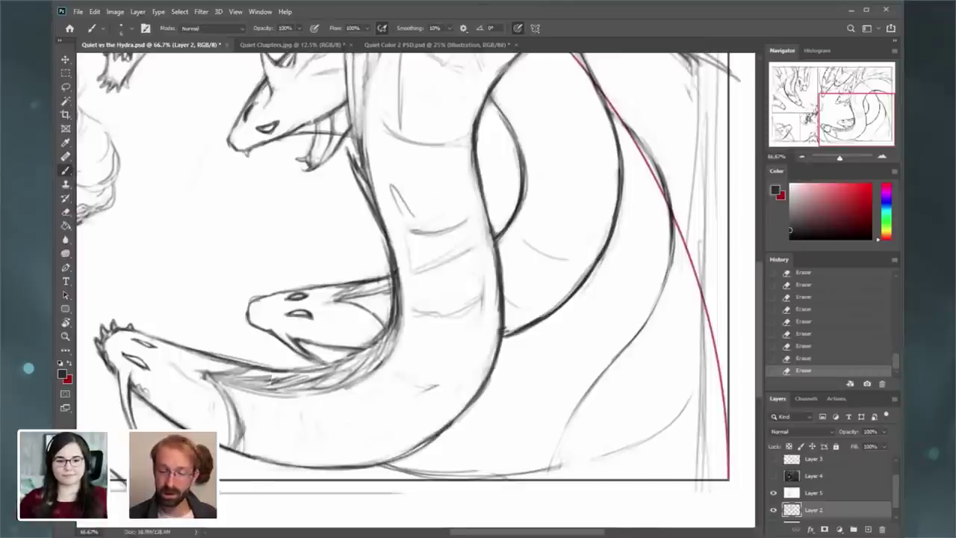
drag(838, 141, 819, 141)
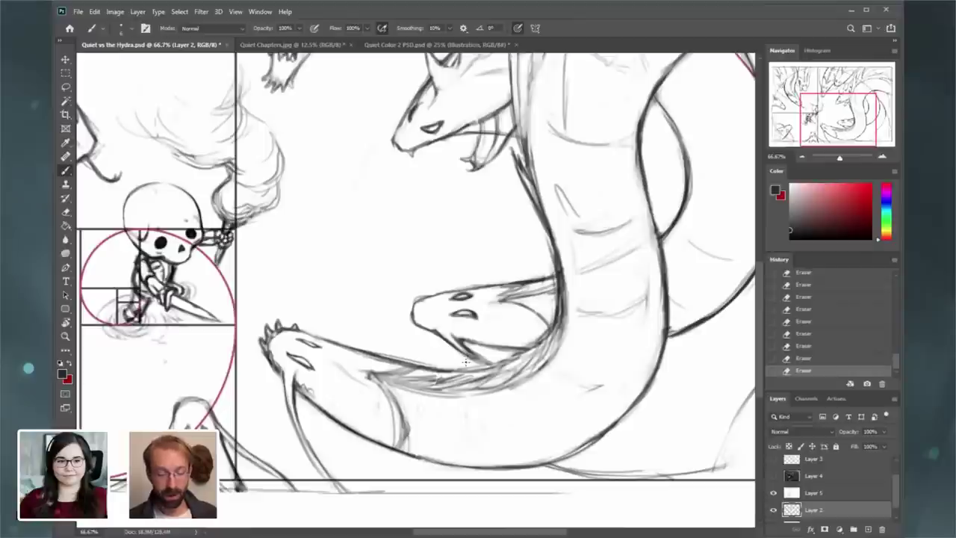
drag(473, 357, 491, 365)
drag(471, 354, 493, 365)
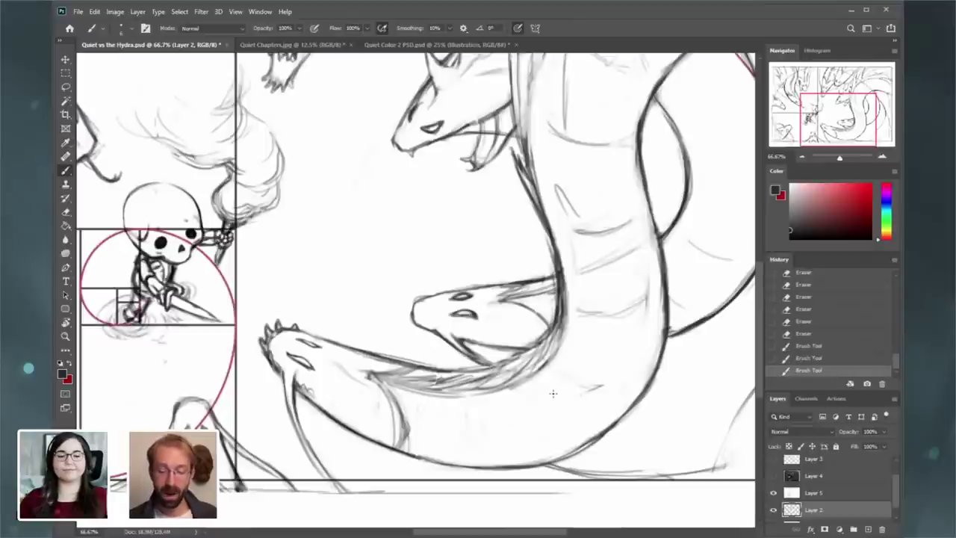
- Sketch a light curved line extending from behind the large neck's lower bend along the tail near the canvas's lower edge
drag(581, 415, 730, 470)
key(ctrl+z)
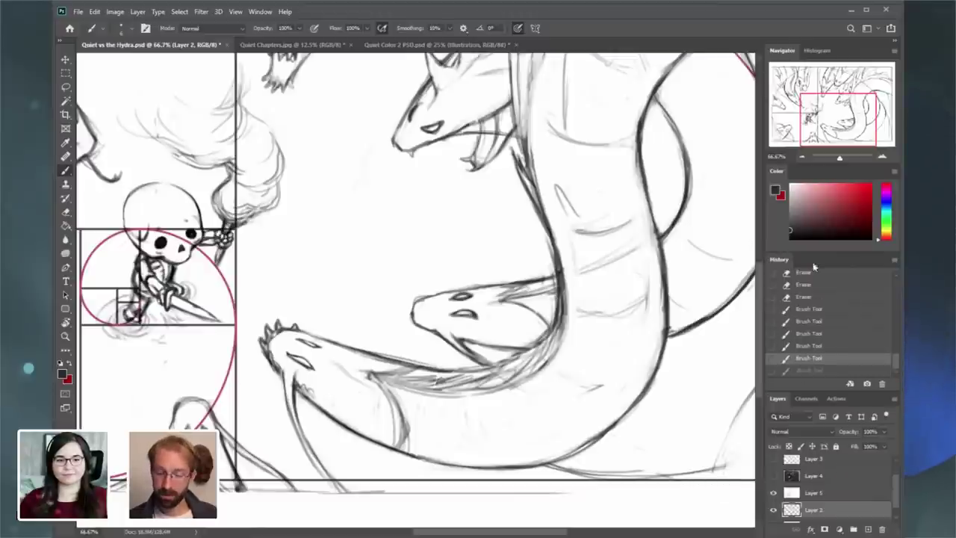
scroll(493, 436, right, 3)
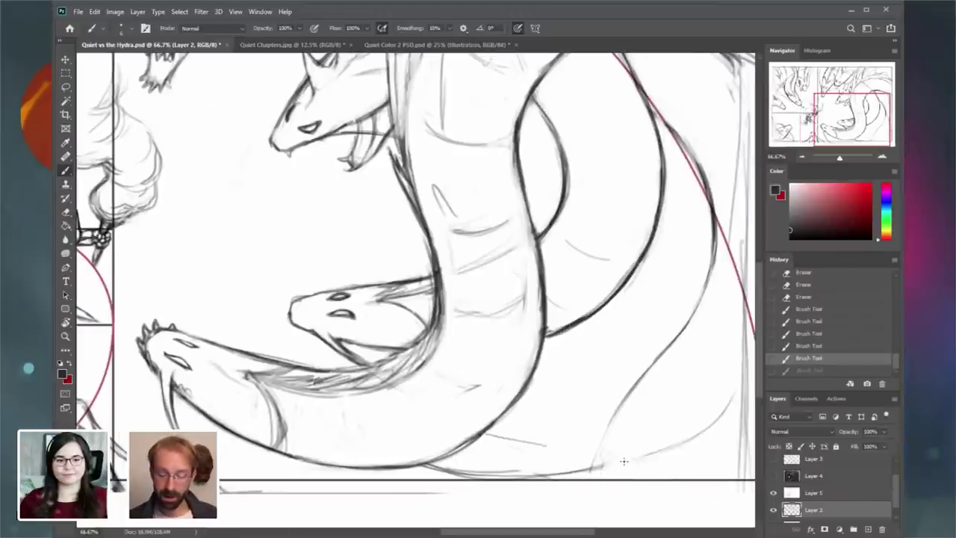
drag(561, 447, 493, 435)
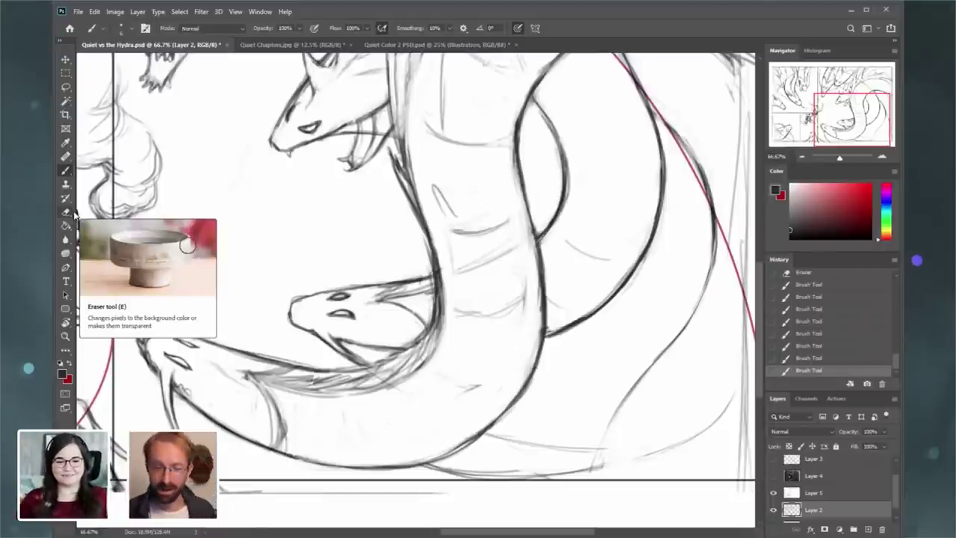
- Sketch narrower, slanted outlines over the round eyes of the toothed head hanging at the upper edge
drag(853, 127, 861, 113)
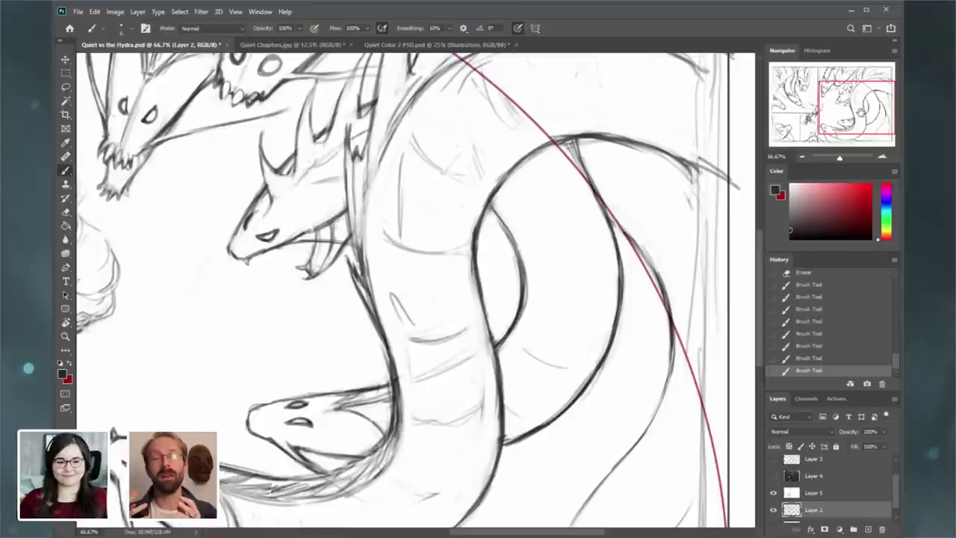
drag(840, 114, 812, 94)
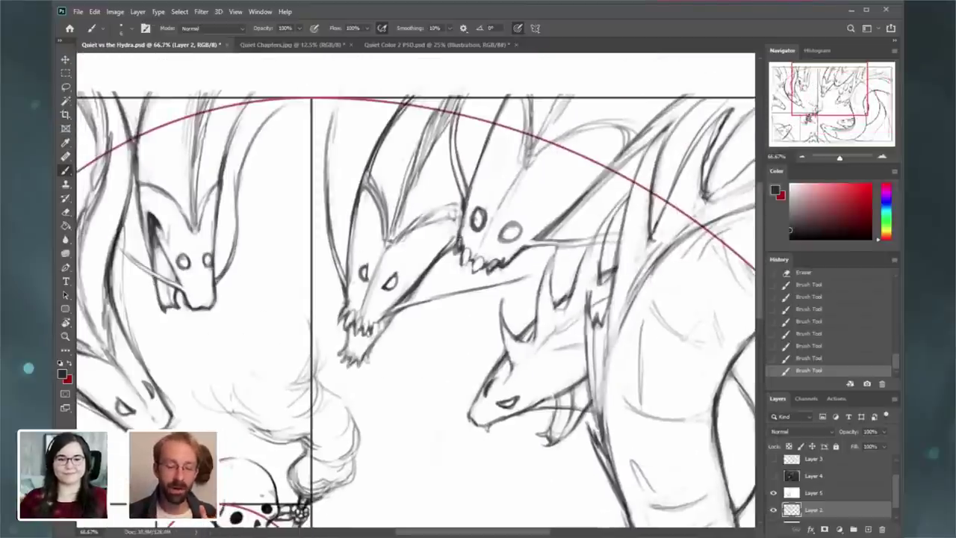
drag(465, 246, 481, 163)
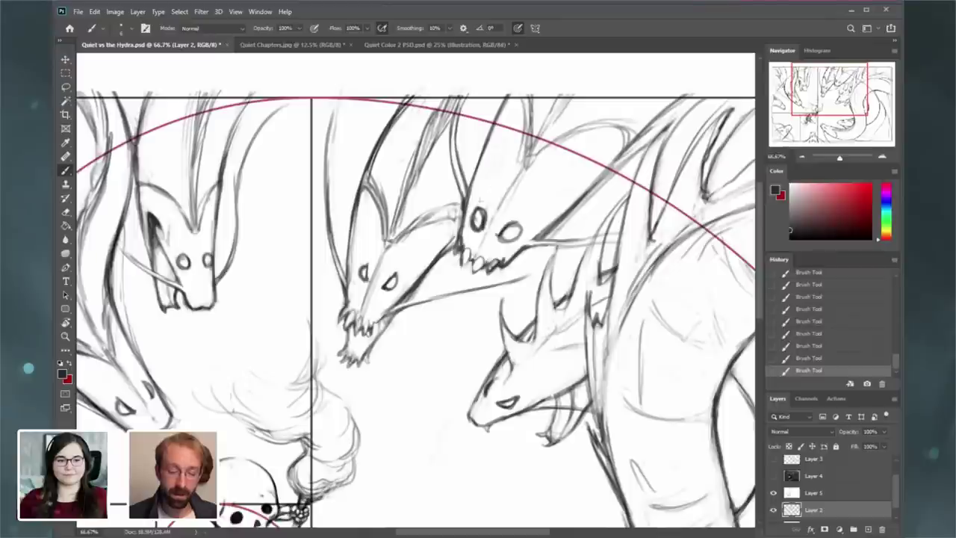
- Erase the excess lines around both eyes of the toothed upper head to leave narrower shapes
key(e)
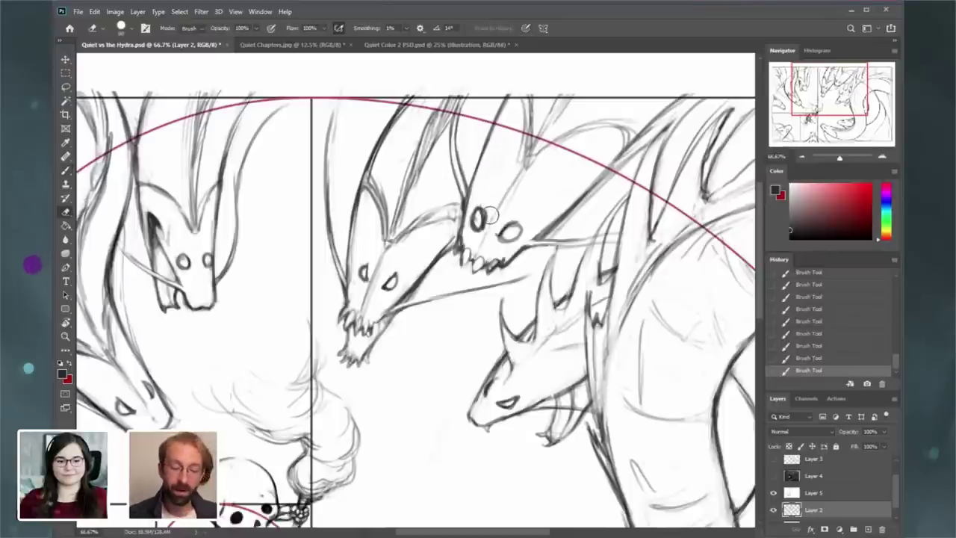
mouse_move(488, 222)
mouse_down()
mouse_move(487, 205)
mouse_move(487, 216)
mouse_up()
mouse_move(487, 215)
mouse_down()
mouse_move(485, 230)
mouse_move(505, 223)
mouse_up()
mouse_move(508, 220)
mouse_down()
mouse_move(502, 229)
mouse_move(497, 213)
mouse_move(486, 218)
mouse_up()
drag(489, 215, 487, 216)
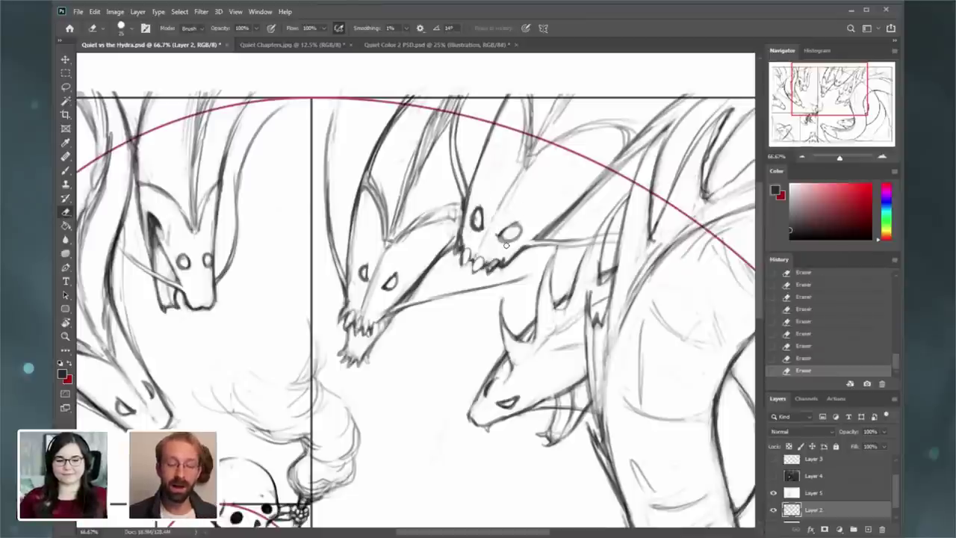
- Darken the toothed upper head's outer eye as a slanted almond shape with pointed corners
click(65, 170)
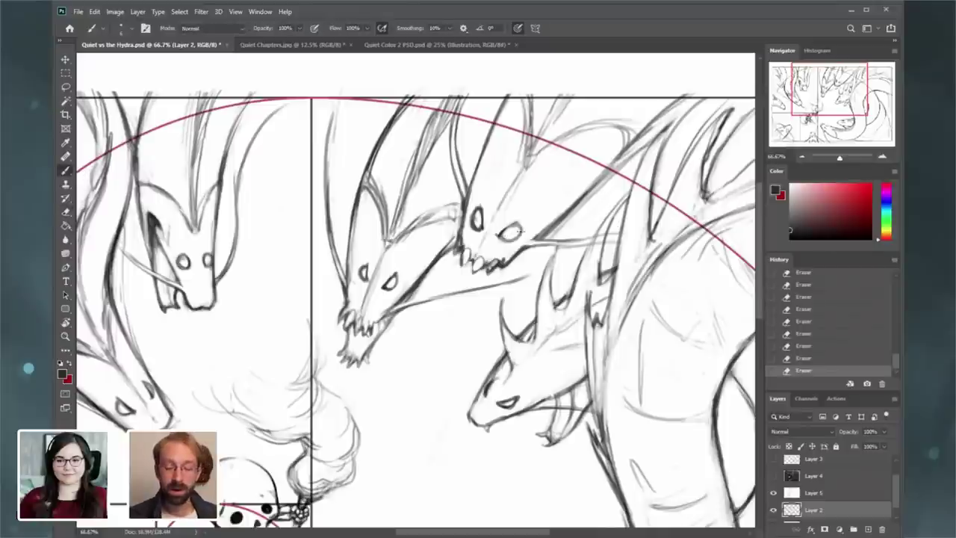
mouse_move(522, 232)
mouse_down()
mouse_move(511, 239)
mouse_move(517, 227)
mouse_up()
drag(504, 229, 515, 238)
drag(518, 227, 524, 216)
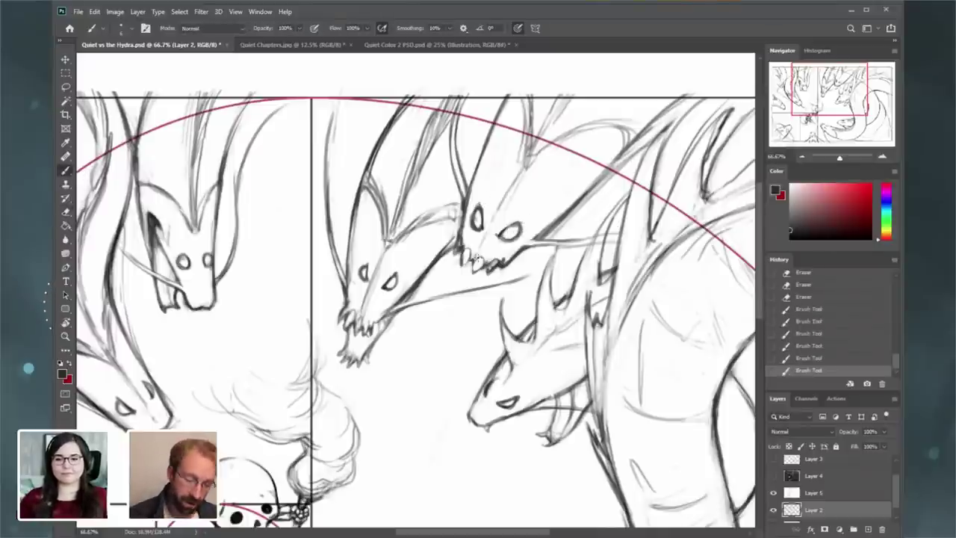
- Erase both eyes of the small lower head beside the large neck using a larger eraser
mouse_move(834, 104)
mouse_down()
mouse_move(814, 97)
mouse_move(827, 120)
mouse_move(841, 91)
mouse_move(847, 112)
mouse_up()
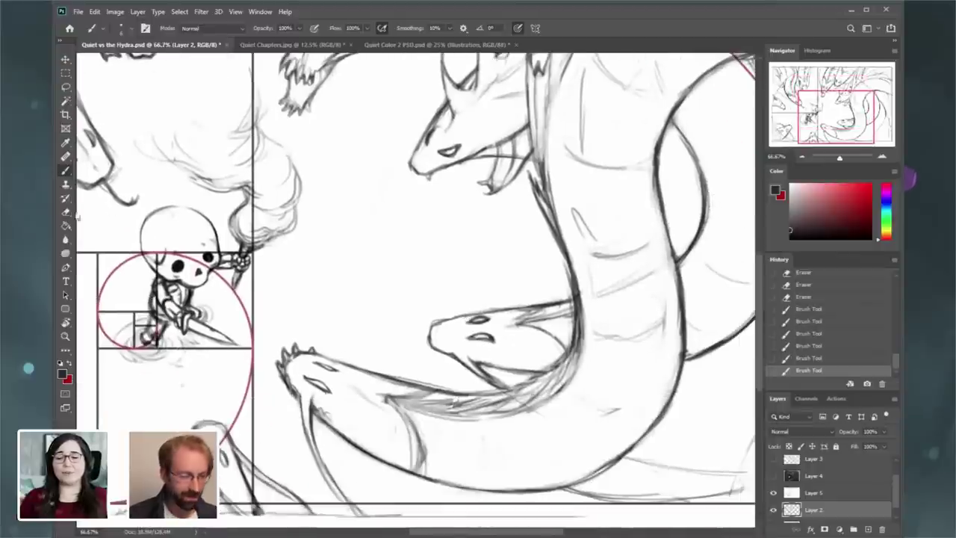
click(72, 214)
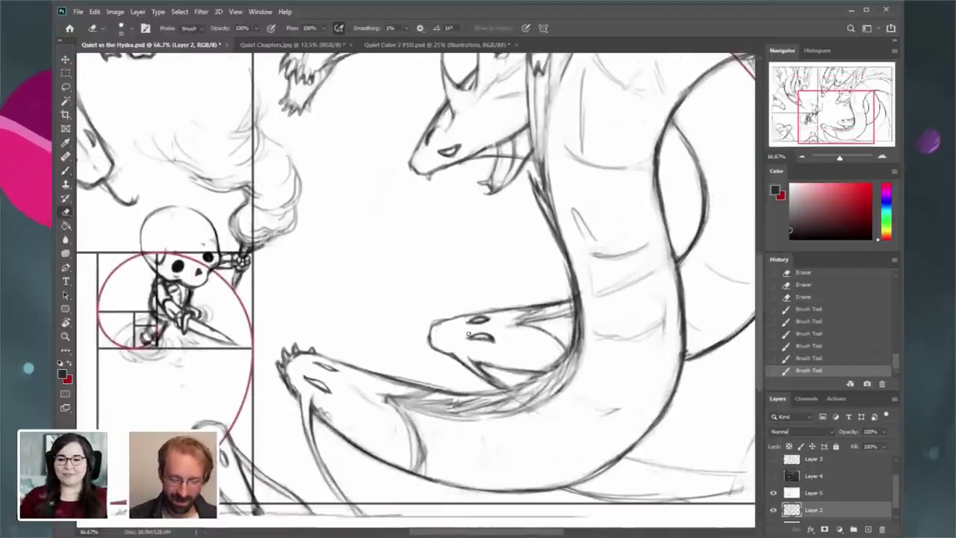
key(bracketright)
key(bracketright)
mouse_move(493, 340)
mouse_down()
mouse_move(465, 334)
mouse_move(493, 317)
mouse_up()
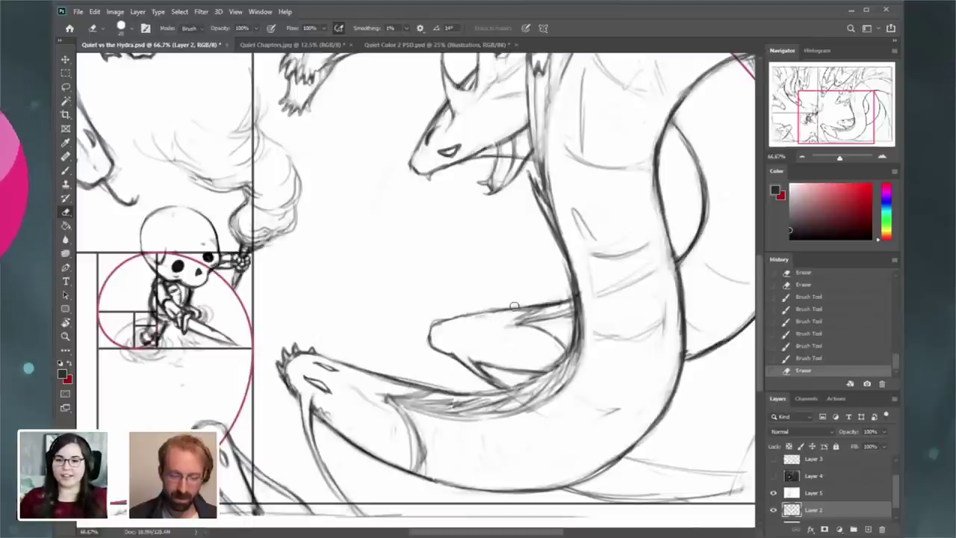
click(505, 317)
click(883, 156)
drag(837, 118, 838, 125)
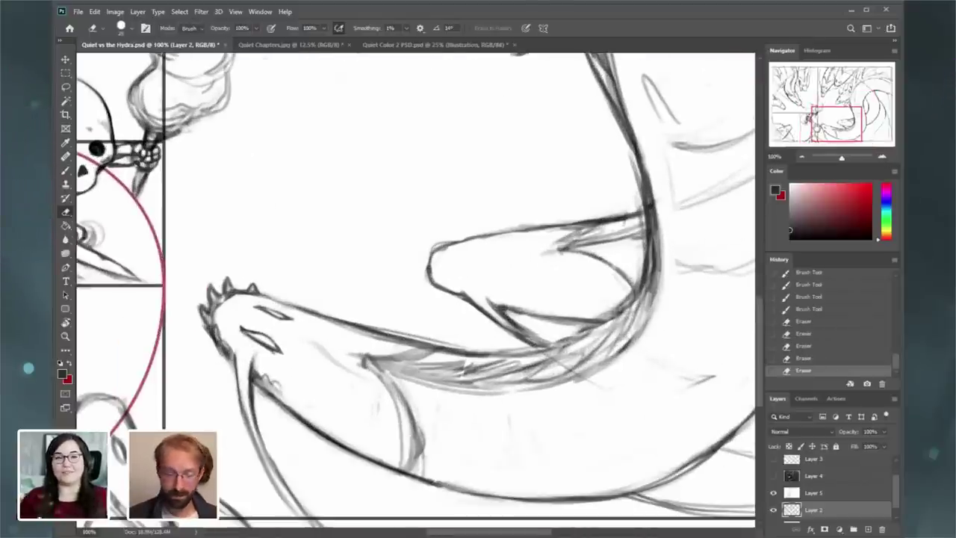
click(66, 172)
drag(519, 280, 490, 279)
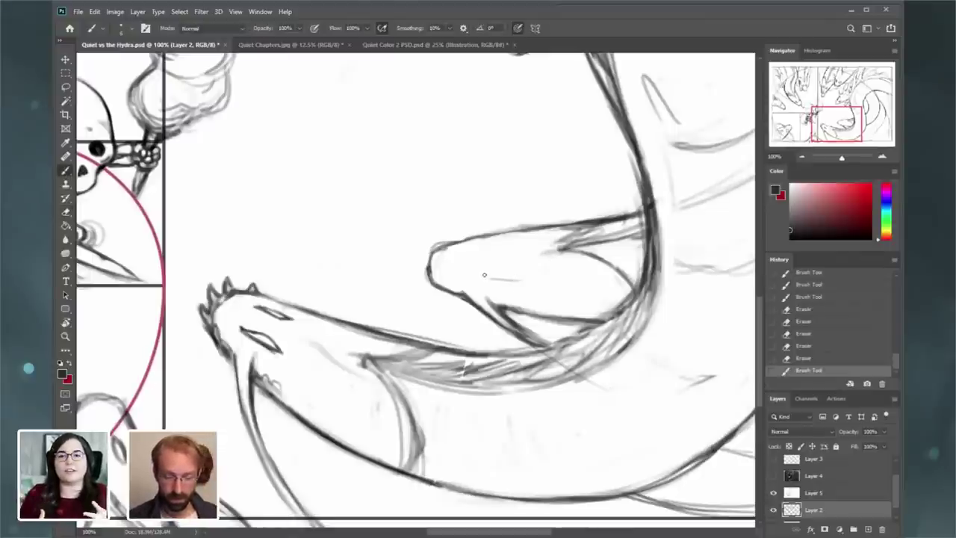
drag(520, 278, 482, 277)
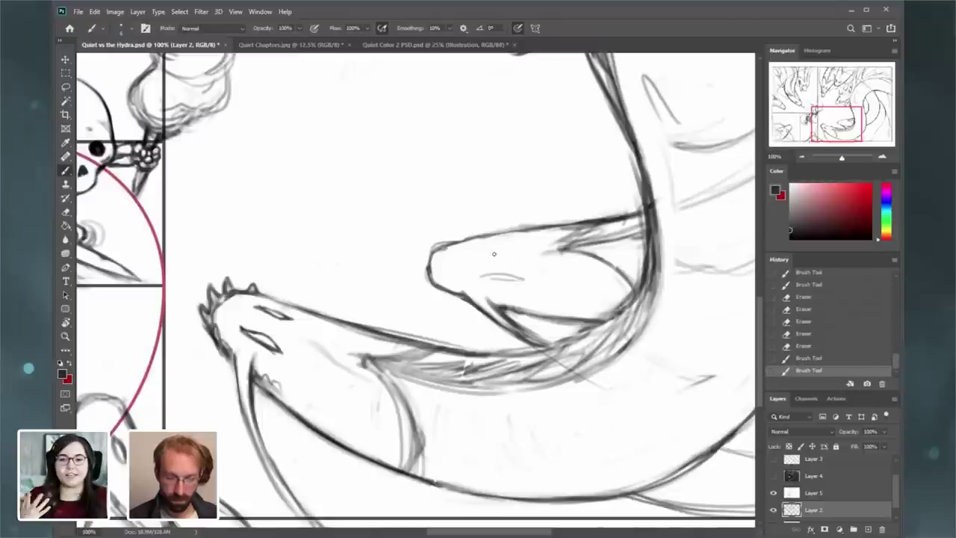
click(804, 346)
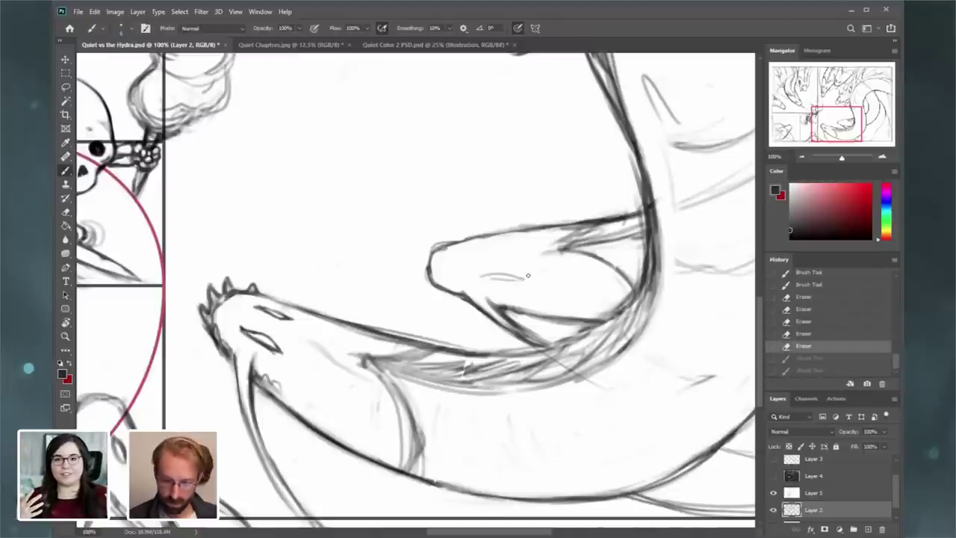
- Draw two small round eyes on the small lower head beside the large neck
drag(469, 274, 470, 245)
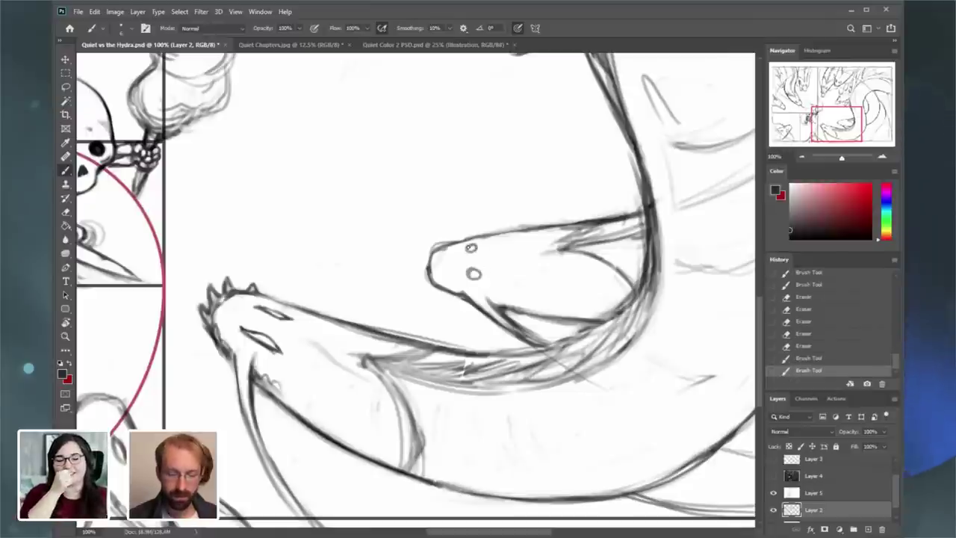
mouse_move(835, 120)
mouse_down()
mouse_move(794, 126)
mouse_move(834, 120)
mouse_up()
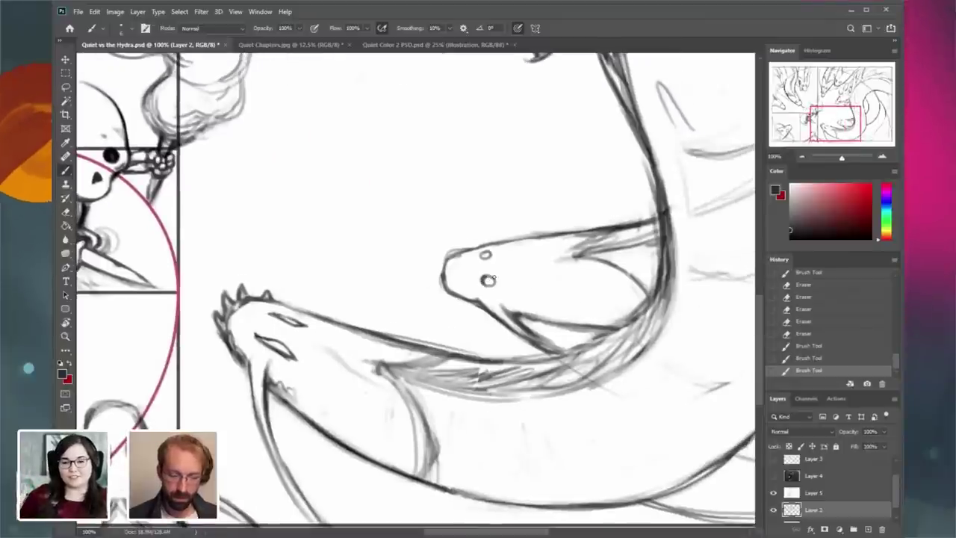
drag(485, 278, 490, 275)
- Erase stray marks around the eyes and crest lines of the two toothed heads hanging at the upper edge
drag(479, 376, 374, 498)
mouse_move(354, 114)
mouse_down()
mouse_move(383, 227)
mouse_move(412, 258)
mouse_move(438, 251)
mouse_move(546, 440)
mouse_move(525, 498)
mouse_up()
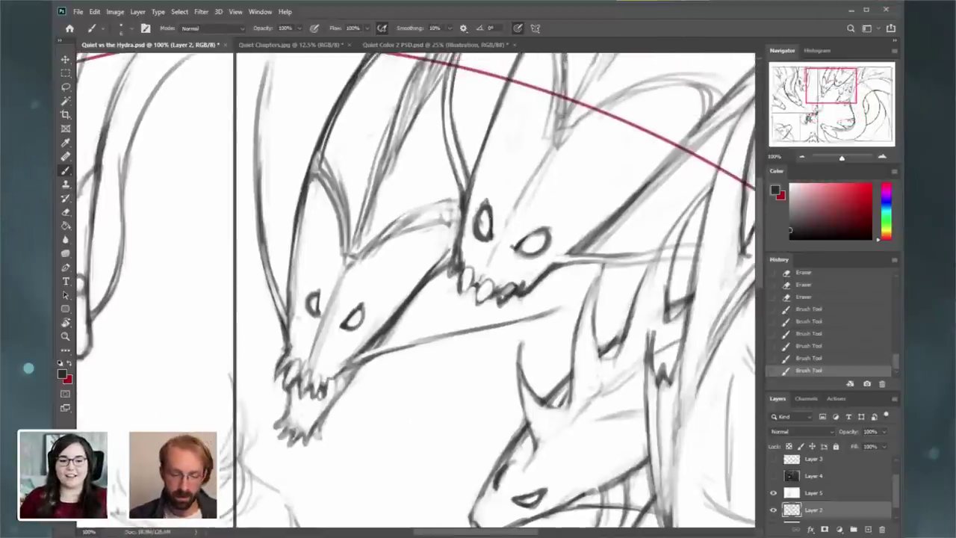
click(68, 212)
mouse_move(486, 223)
mouse_down()
mouse_move(487, 207)
mouse_move(487, 230)
mouse_up()
drag(699, 137, 686, 150)
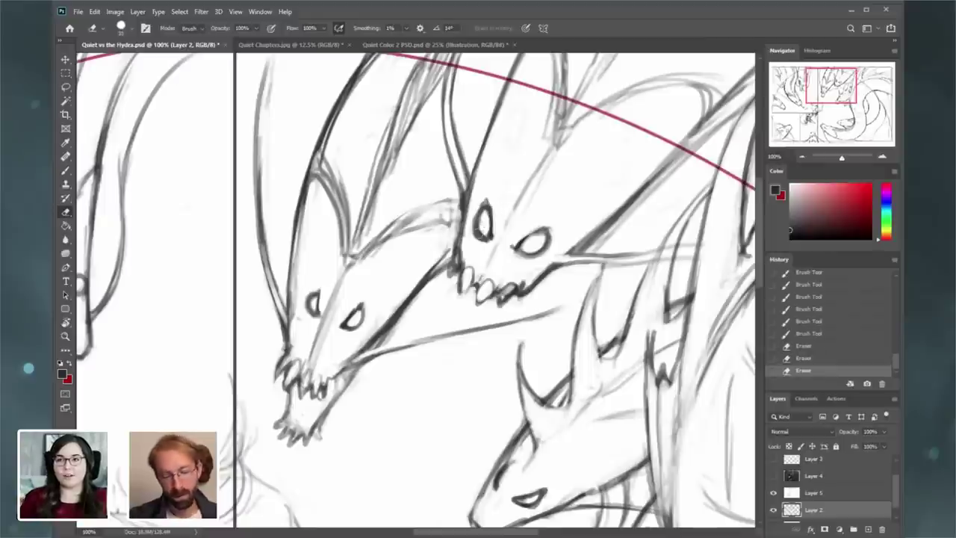
mouse_move(469, 230)
mouse_down()
mouse_move(486, 247)
mouse_move(532, 225)
mouse_move(523, 231)
mouse_up()
drag(520, 235, 515, 242)
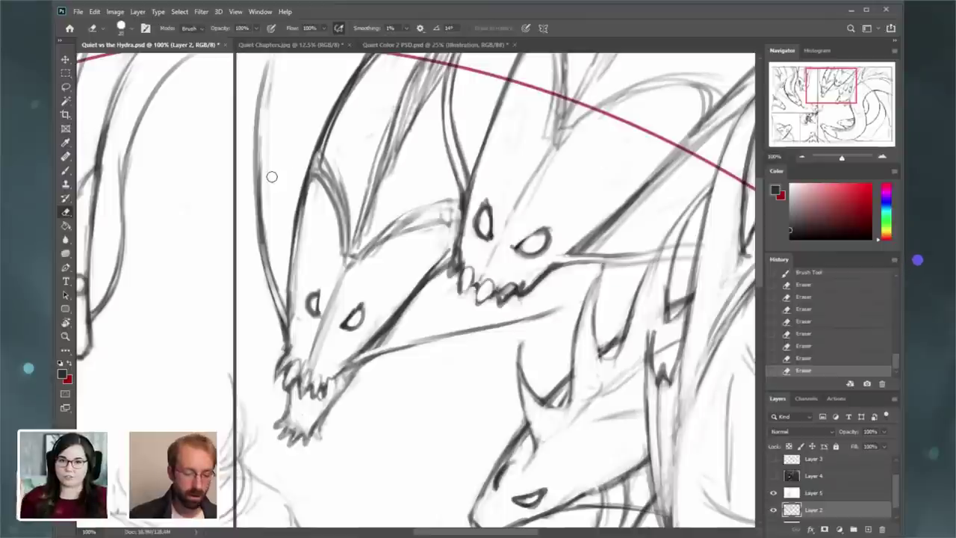
drag(320, 332, 326, 308)
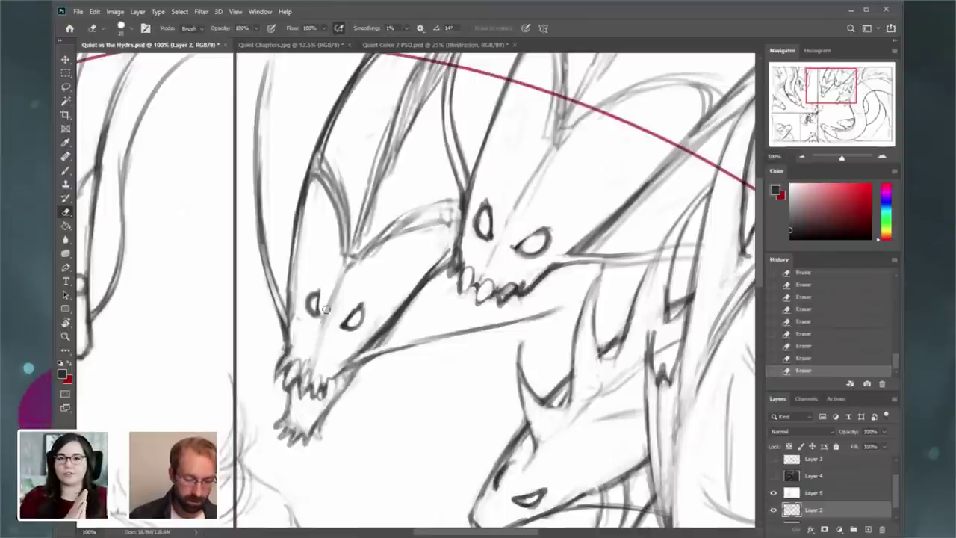
- Draw a row of pointed fangs along the snout edge of the leftmost upper head
drag(300, 256, 525, 282)
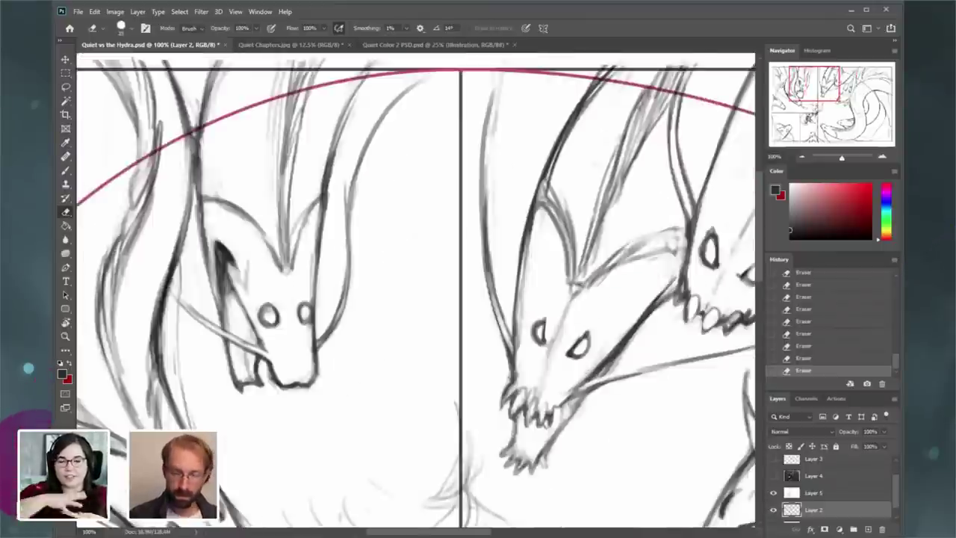
drag(240, 247, 438, 219)
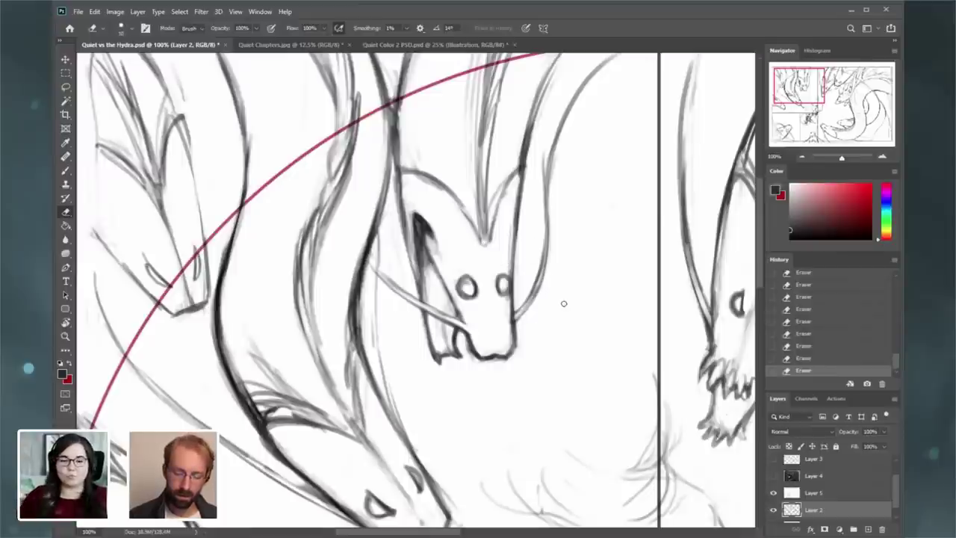
scroll(617, 192, down, 2)
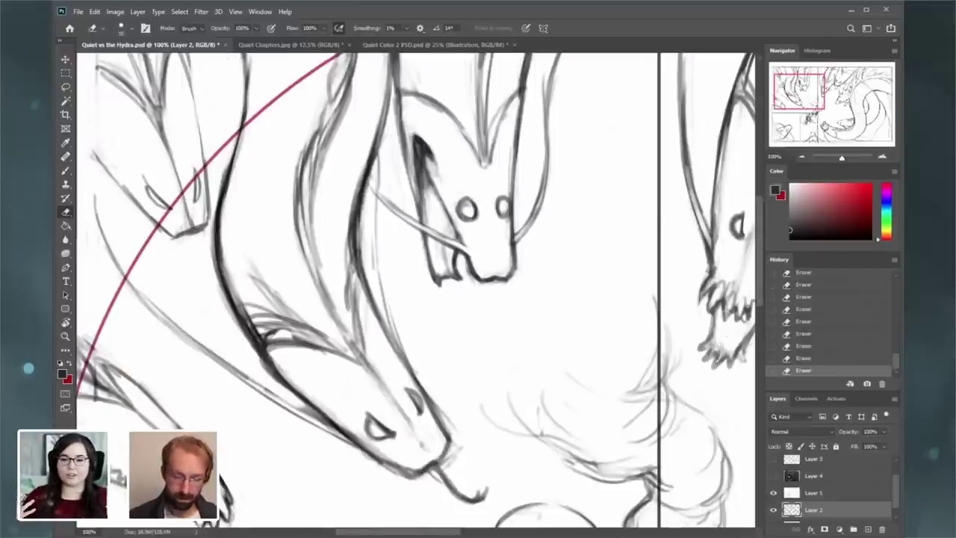
mouse_move(168, 240)
mouse_down()
mouse_move(196, 241)
mouse_move(232, 290)
mouse_up()
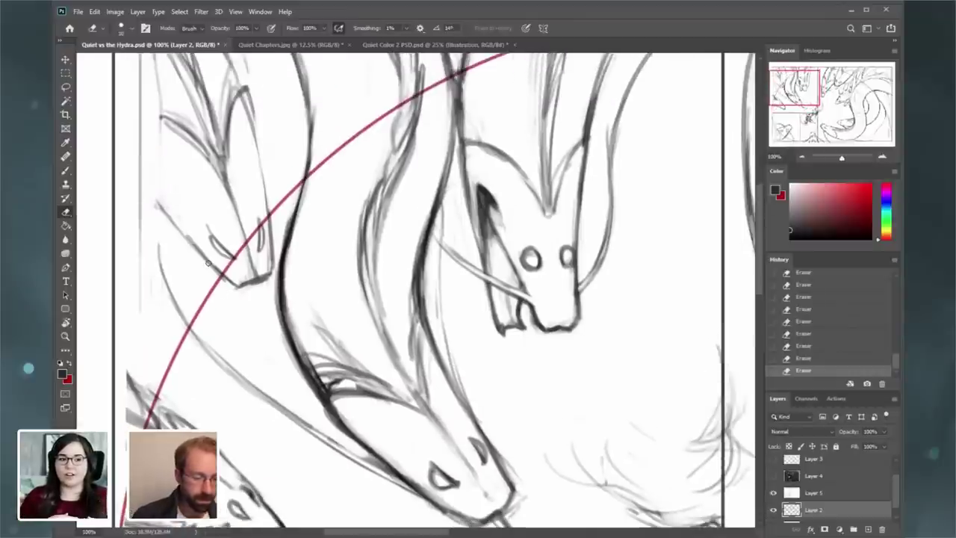
key(b)
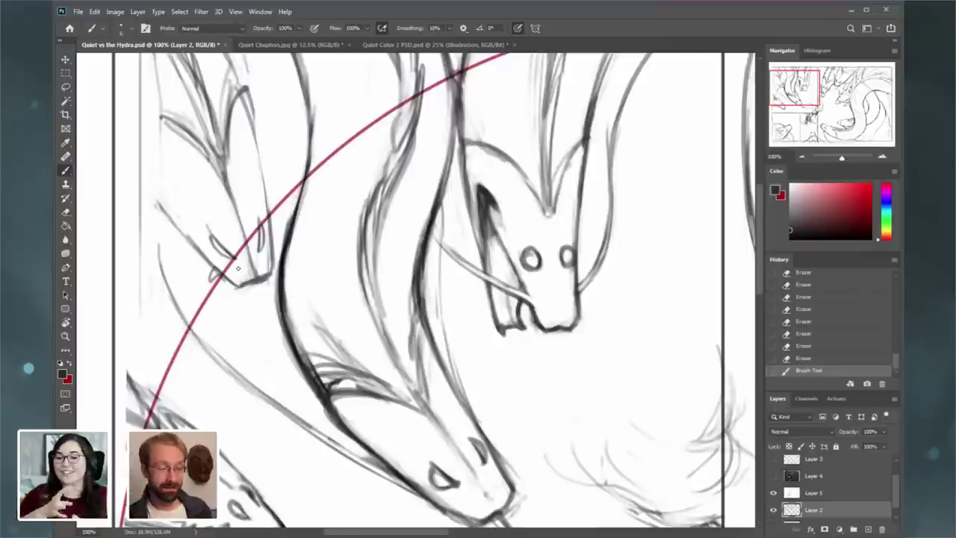
key(ctrl+z)
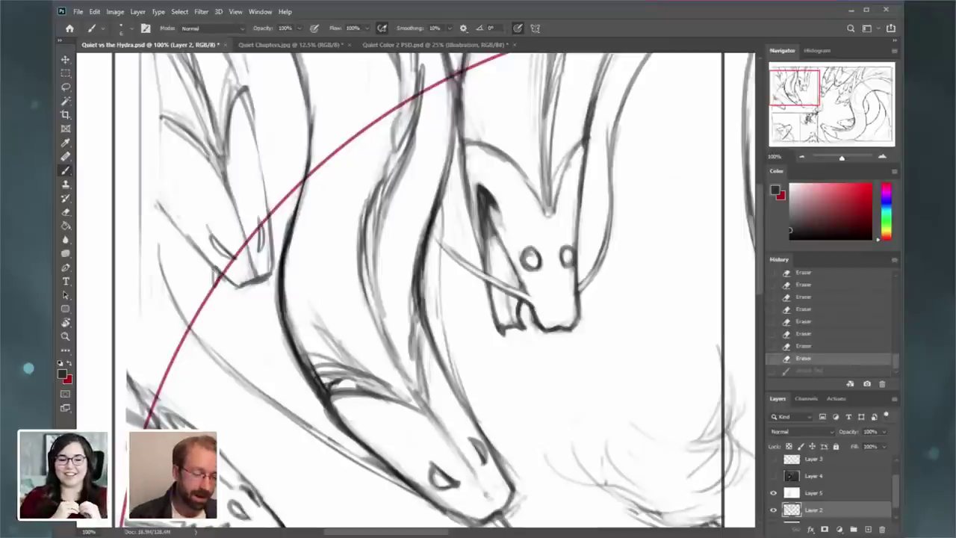
mouse_move(215, 267)
mouse_down()
mouse_move(233, 303)
mouse_move(233, 290)
mouse_up()
drag(234, 282, 237, 292)
drag(236, 288, 244, 288)
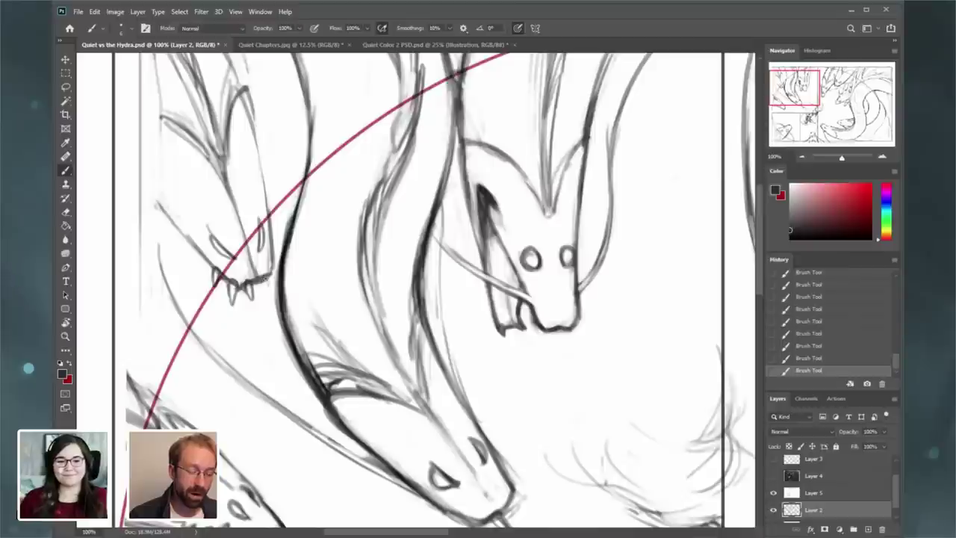
key(ctrl+z)
drag(264, 277, 268, 286)
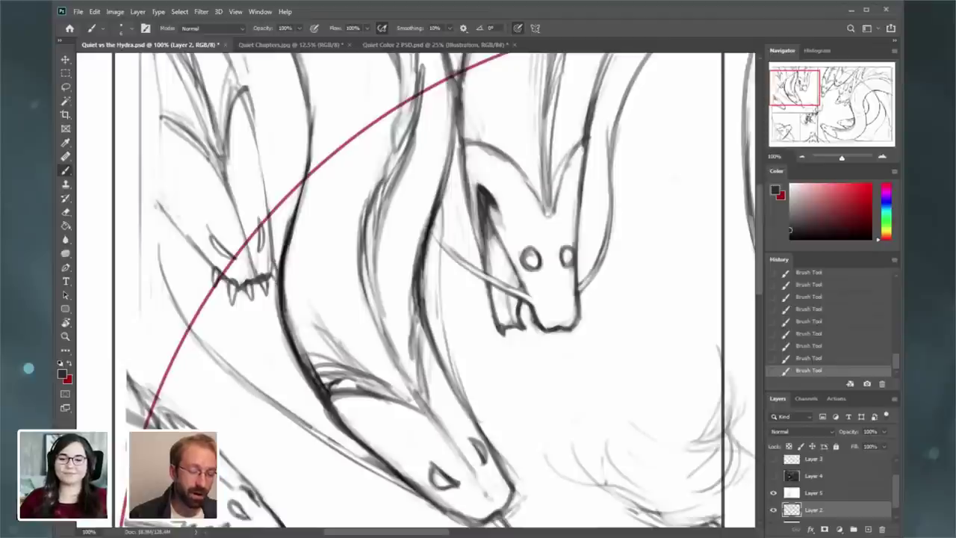
- Erase the jaw line between the leftmost head's fangs and darken the fang outlines with the brush
click(66, 211)
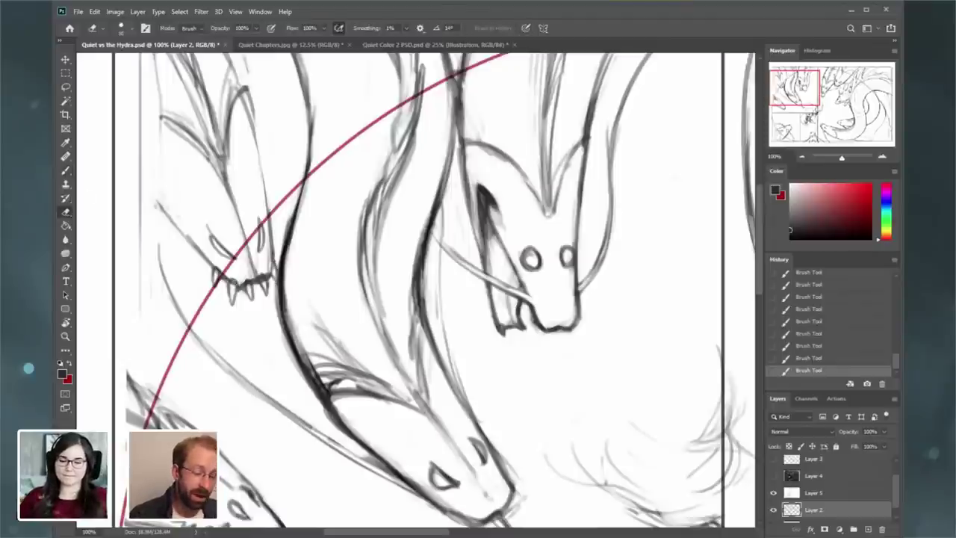
mouse_move(231, 281)
mouse_down()
mouse_move(236, 296)
mouse_move(244, 286)
mouse_up()
mouse_move(224, 277)
mouse_down()
mouse_move(228, 232)
mouse_move(260, 232)
mouse_move(247, 281)
mouse_up()
mouse_move(246, 282)
mouse_down()
mouse_move(245, 275)
mouse_move(260, 275)
mouse_up()
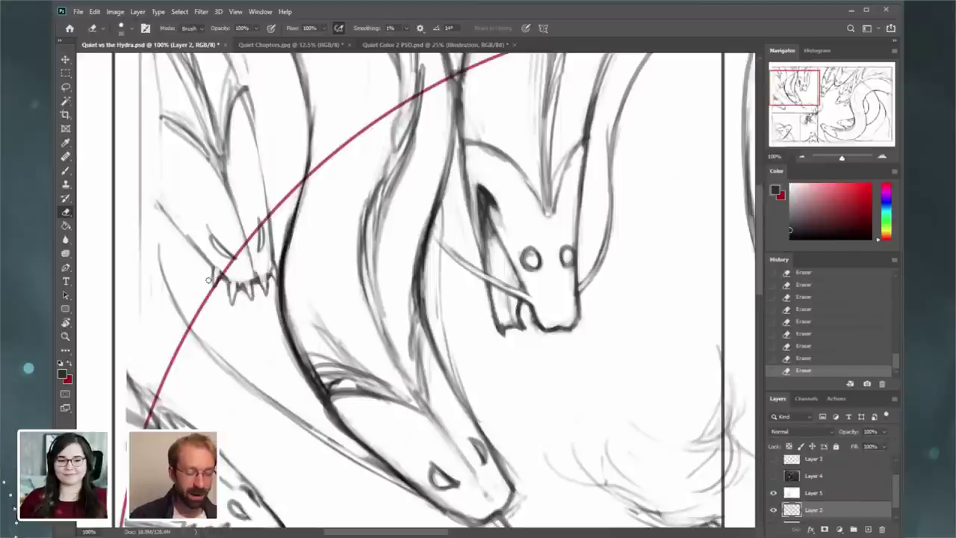
click(67, 170)
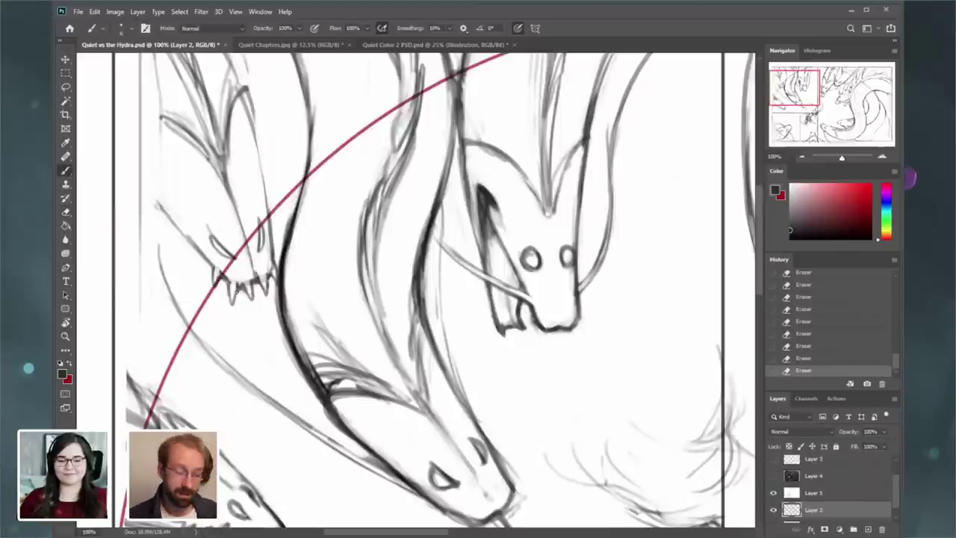
drag(228, 290, 232, 306)
mouse_move(232, 306)
mouse_down()
mouse_move(238, 293)
mouse_move(251, 300)
mouse_up()
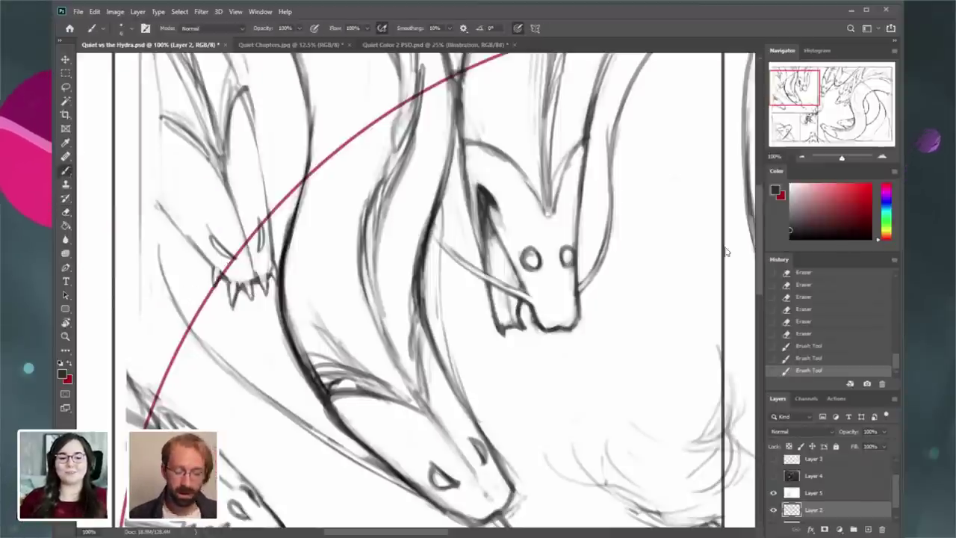
- Touch up a tooth of the open-jawed head at the canvas side and darken the snout outline of the tongued head
scroll(274, 287, down, 5)
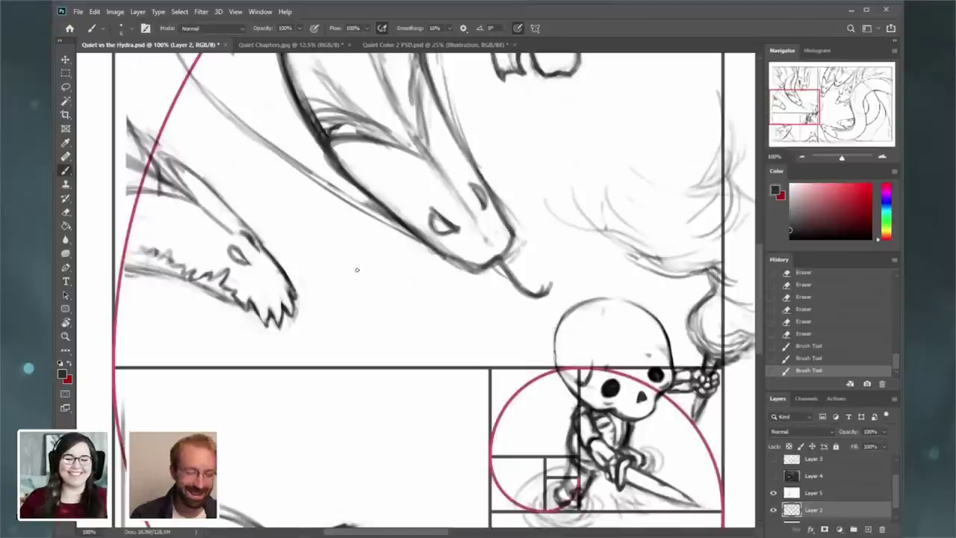
drag(156, 252, 165, 255)
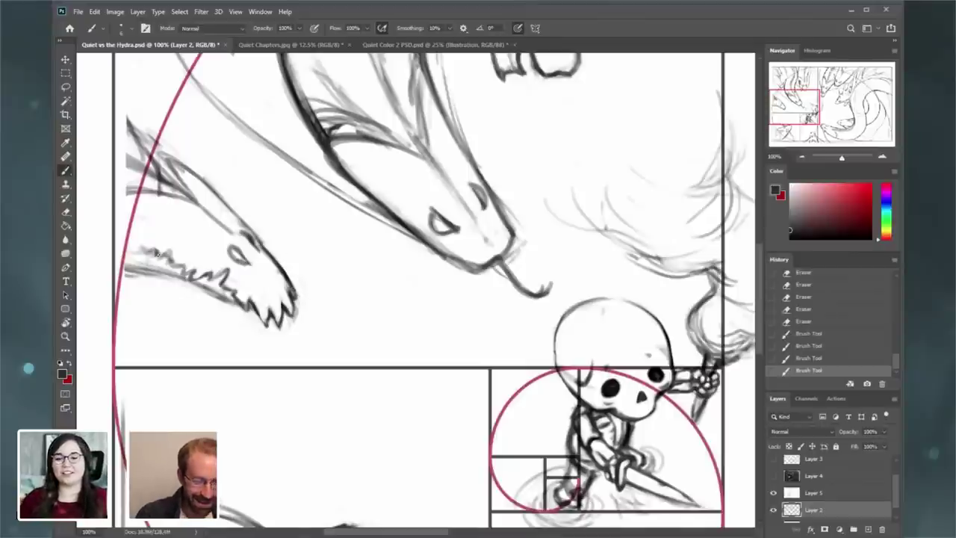
scroll(492, 331, up, 2)
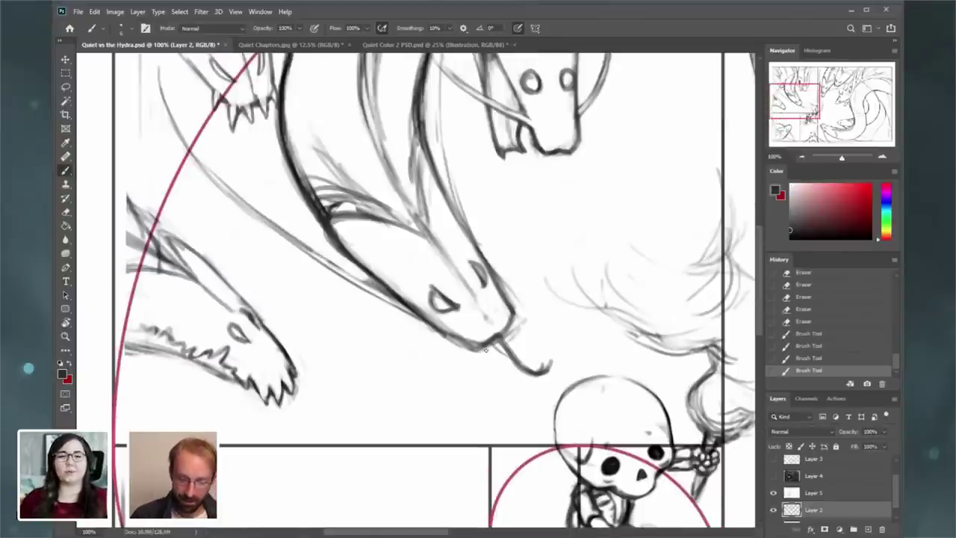
drag(474, 344, 452, 334)
click(508, 329)
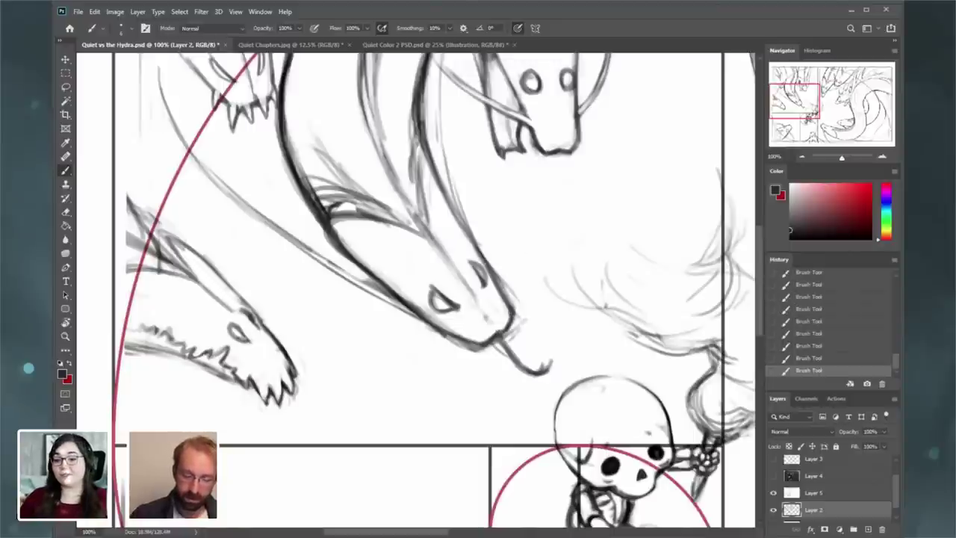
- Erase the stray lines outside the tongued head's snout and cheek with a larger eraser
key(e)
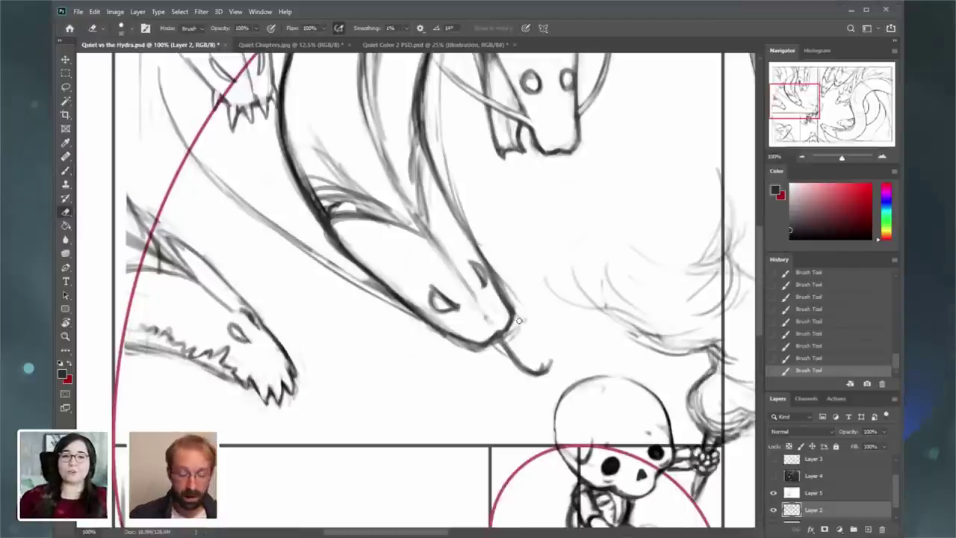
key(bracketright)
key(bracketright)
key(bracketright)
drag(521, 322, 515, 328)
drag(516, 302, 520, 306)
drag(496, 253, 474, 204)
drag(420, 336, 472, 356)
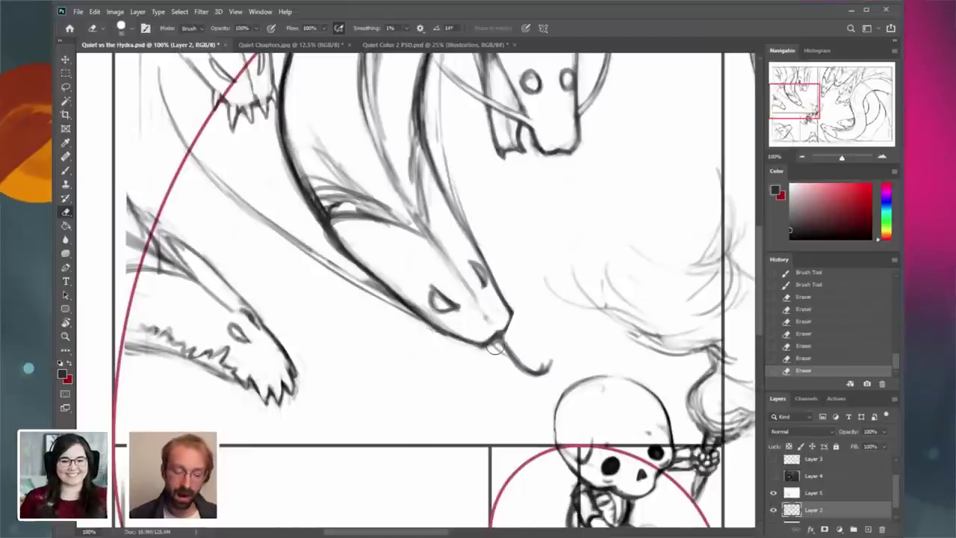
- Thin the heavy jaw outline of the tongued head with a smaller eraser
key(bracketleft)
key(bracketleft)
key(bracketleft)
mouse_move(409, 308)
mouse_down()
mouse_move(384, 292)
mouse_move(410, 311)
mouse_up()
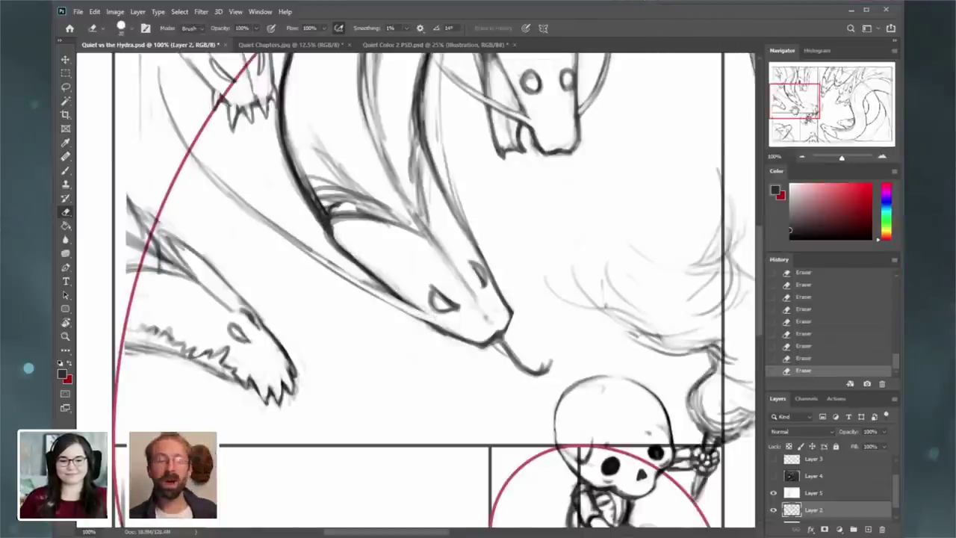
- Redraw the curved crest lines behind the tongued head and erase the excess where they meet
scroll(357, 255, up, 3)
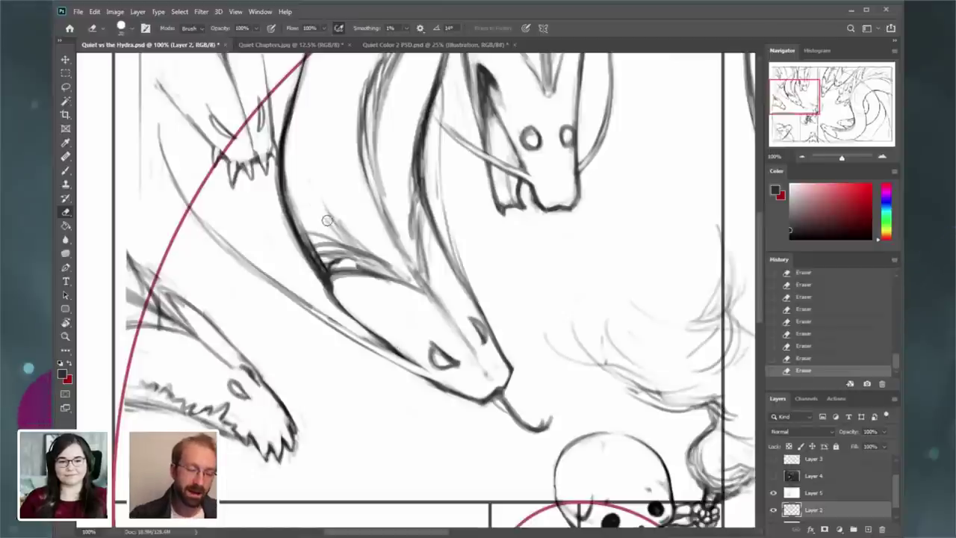
scroll(329, 216, up, 3)
scroll(381, 331, up, 1)
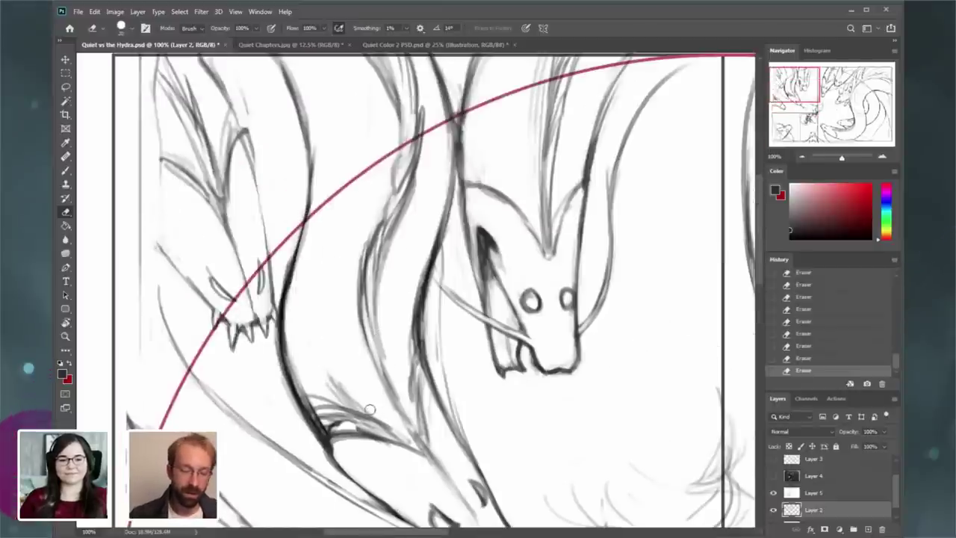
key(b)
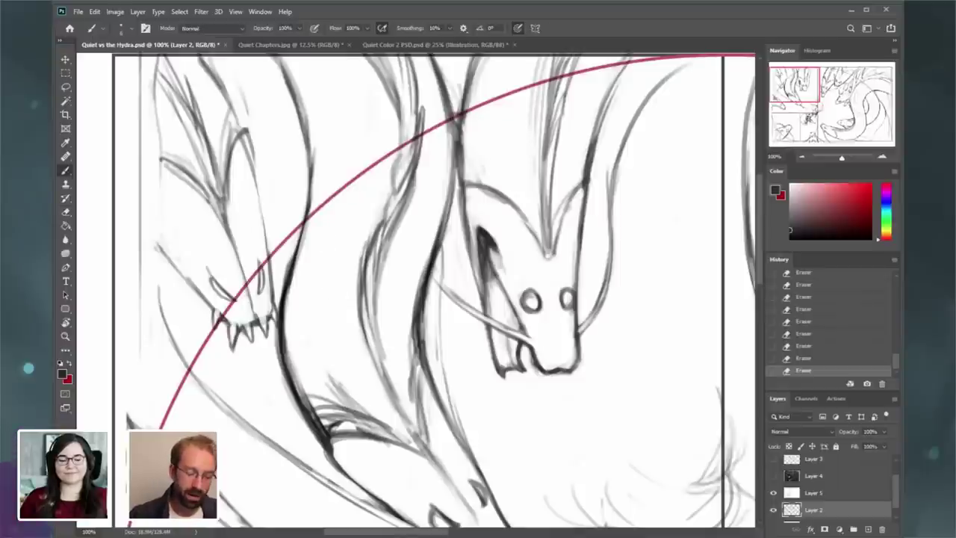
drag(342, 416, 371, 423)
mouse_move(348, 416)
mouse_down()
mouse_move(410, 442)
mouse_move(429, 472)
mouse_move(424, 432)
mouse_up()
key(e)
drag(427, 437, 418, 423)
drag(422, 426, 413, 403)
- Erase the excess lines where the crest ridges meet on the smaller toothed upper head
drag(807, 88, 832, 85)
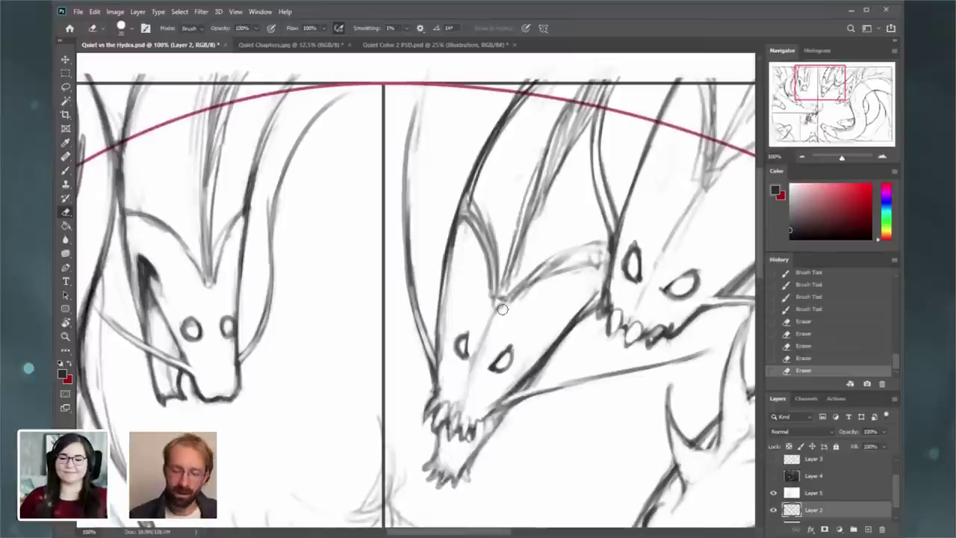
mouse_move(502, 309)
mouse_down()
mouse_move(490, 298)
mouse_move(488, 330)
mouse_move(504, 301)
mouse_up()
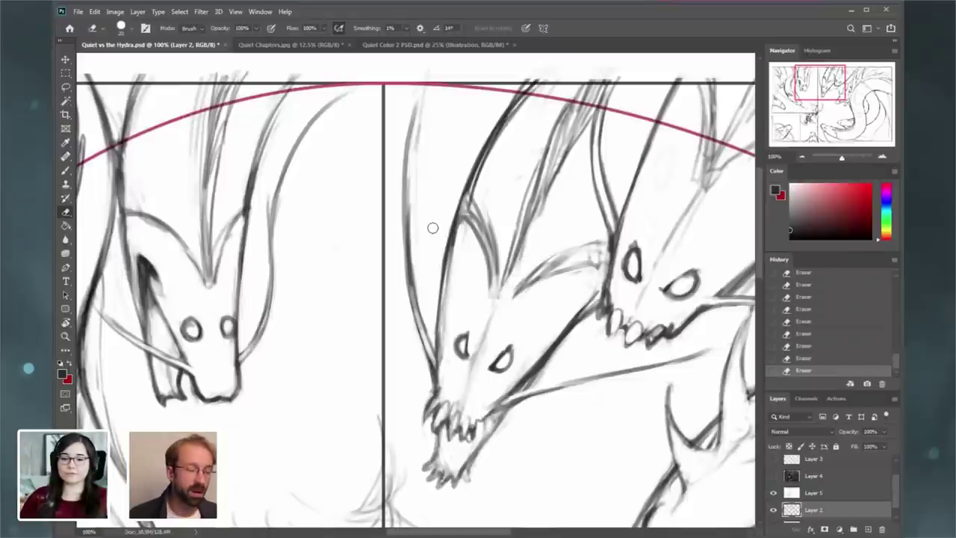
- Erase the rough, doubled edges along the inner outline of the hydra's large arched coil to leave a thinner line
click(72, 170)
drag(612, 344, 167, 165)
drag(518, 230, 526, 230)
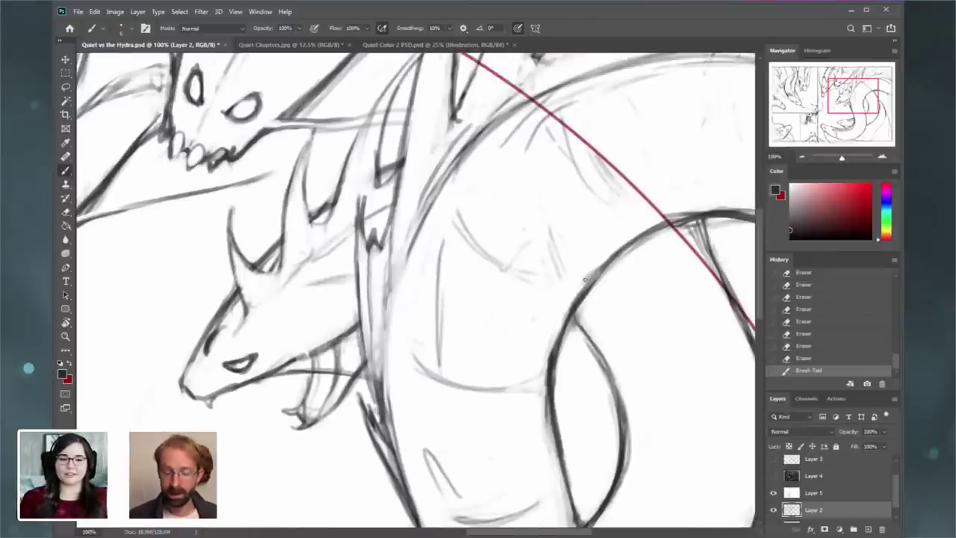
key(e)
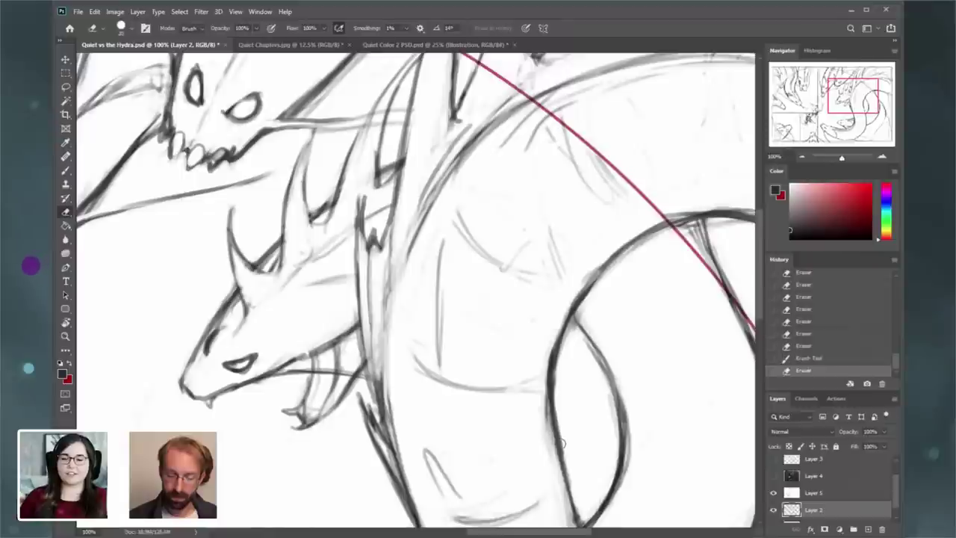
mouse_move(541, 430)
mouse_down()
mouse_move(557, 348)
mouse_move(558, 412)
mouse_move(575, 320)
mouse_move(559, 351)
mouse_up()
drag(608, 278, 582, 317)
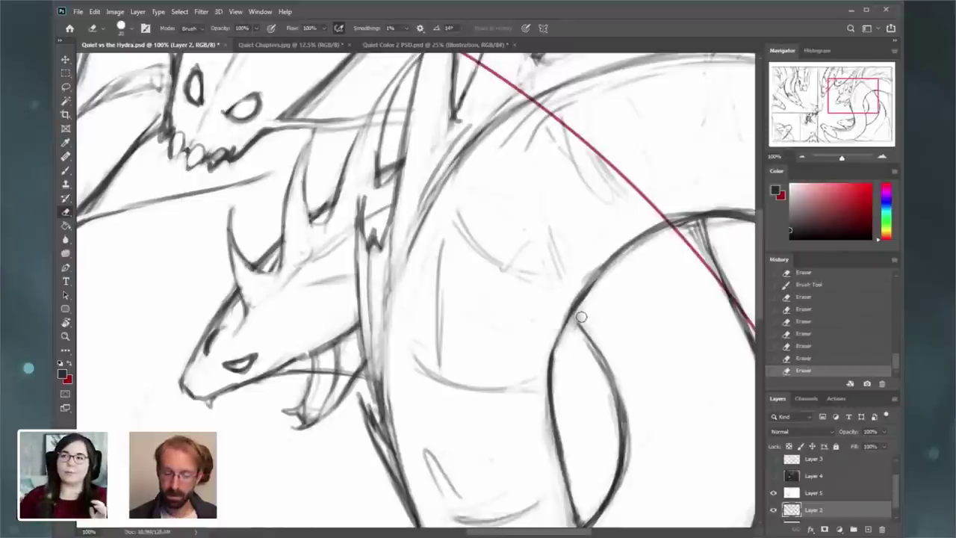
mouse_move(638, 248)
mouse_down()
mouse_move(593, 288)
mouse_move(650, 238)
mouse_move(578, 314)
mouse_up()
drag(651, 239, 576, 312)
click(802, 156)
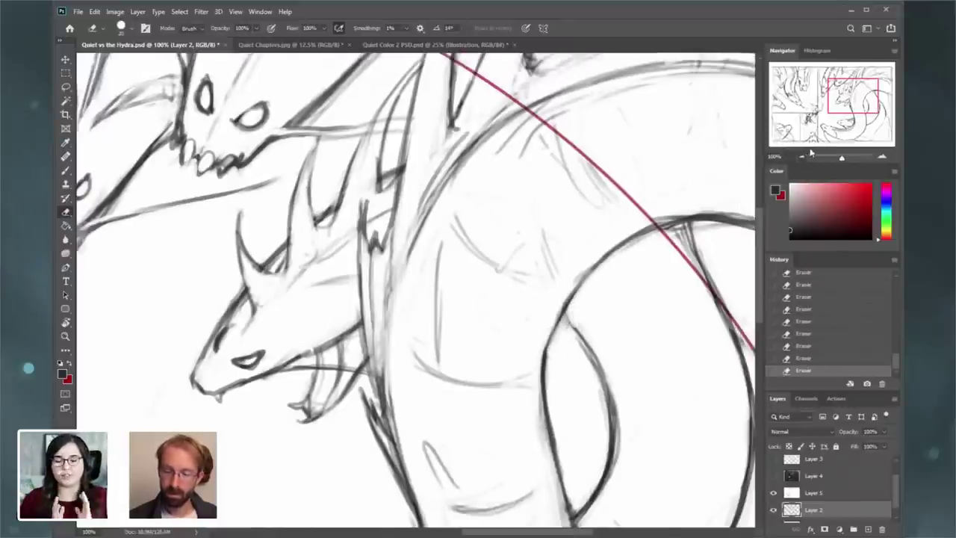
click(802, 156)
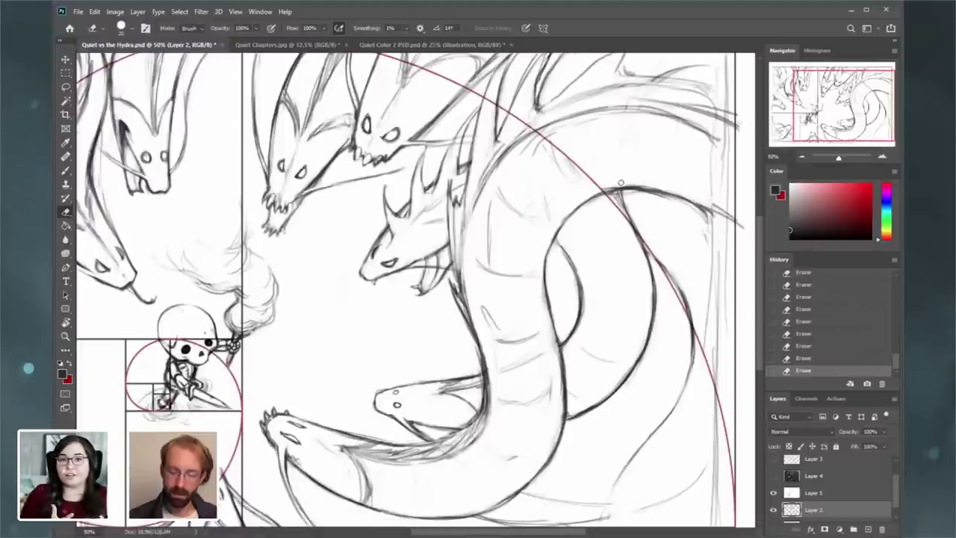
click(802, 156)
click(803, 156)
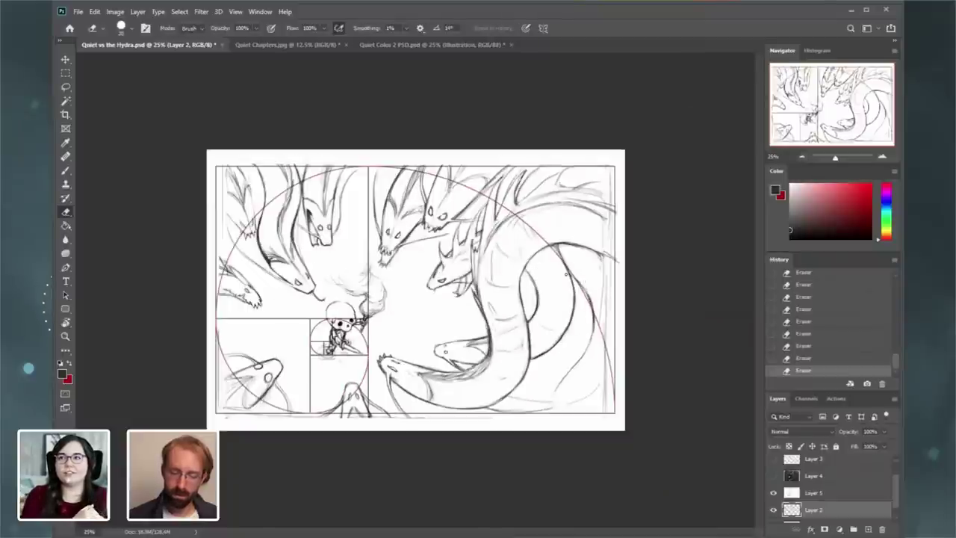
key(b)
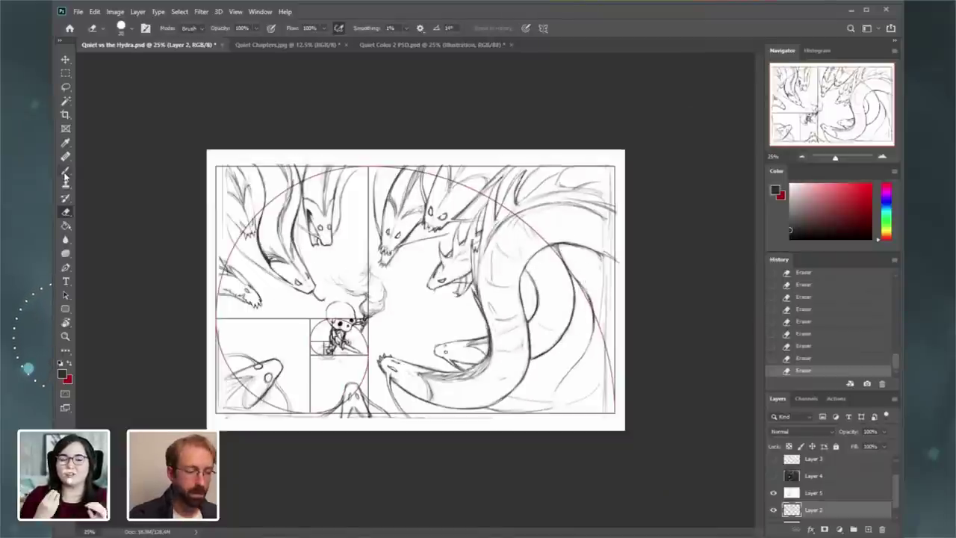
- Erase the rough edges around the fangs of the open-mouthed head just right of the vertical guide line, using a smaller eraser
click(883, 156)
click(883, 157)
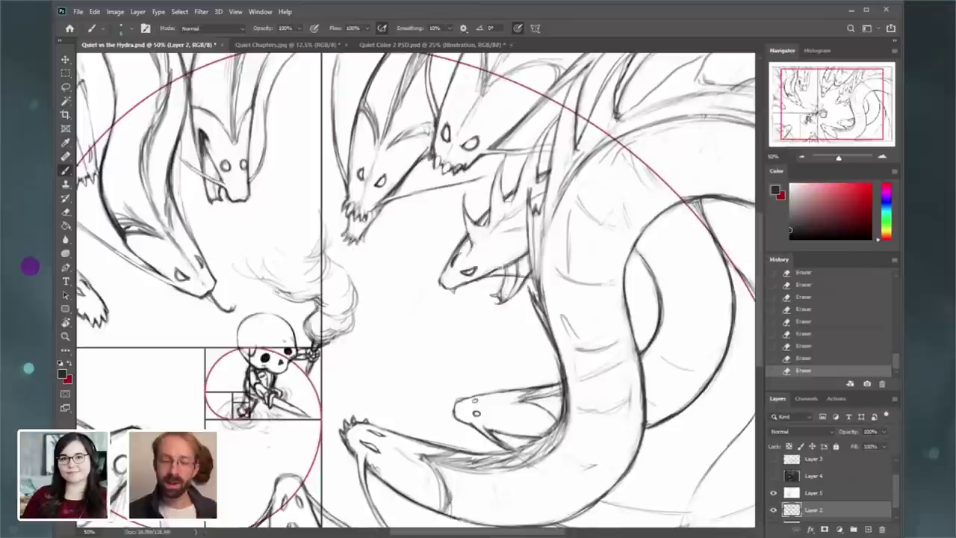
drag(879, 138, 872, 133)
click(883, 157)
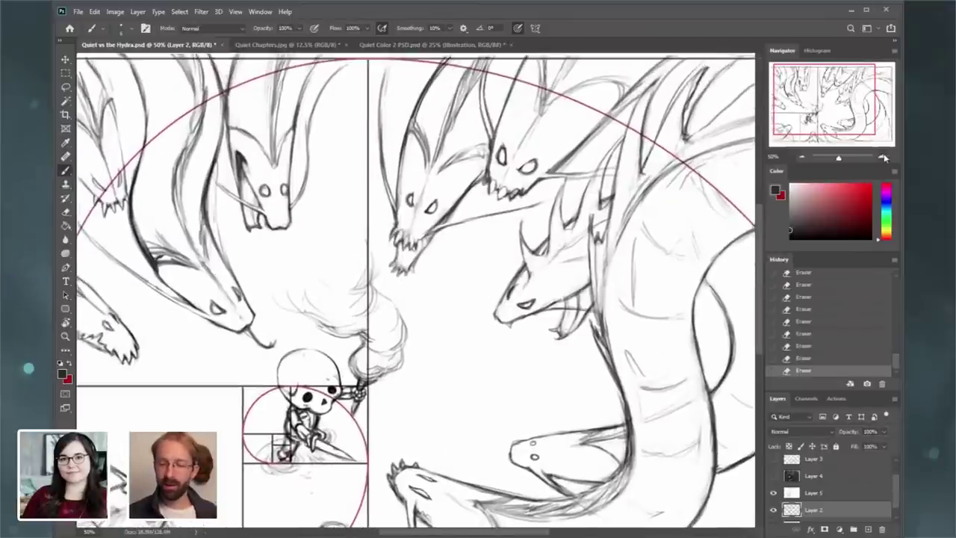
click(883, 157)
drag(819, 98, 818, 91)
click(68, 214)
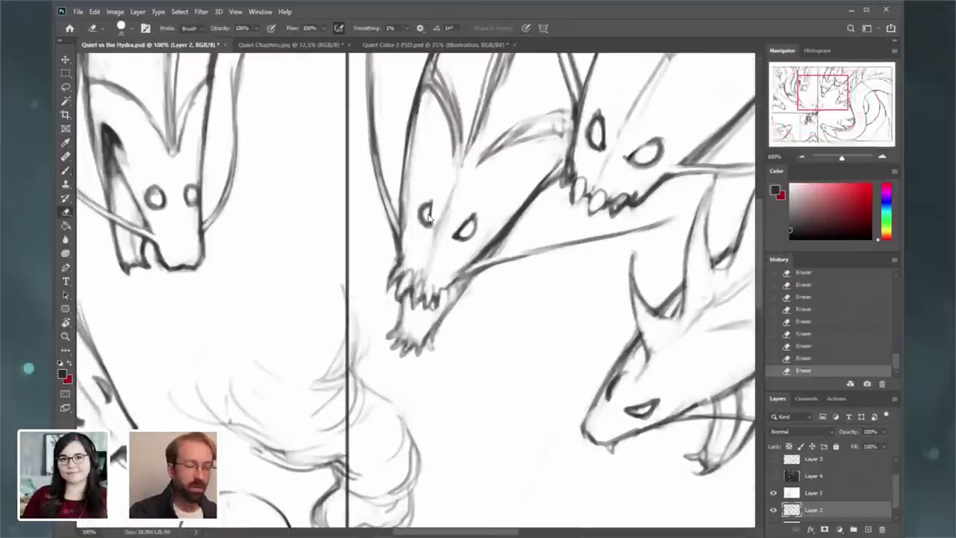
key([)
key([)
key([)
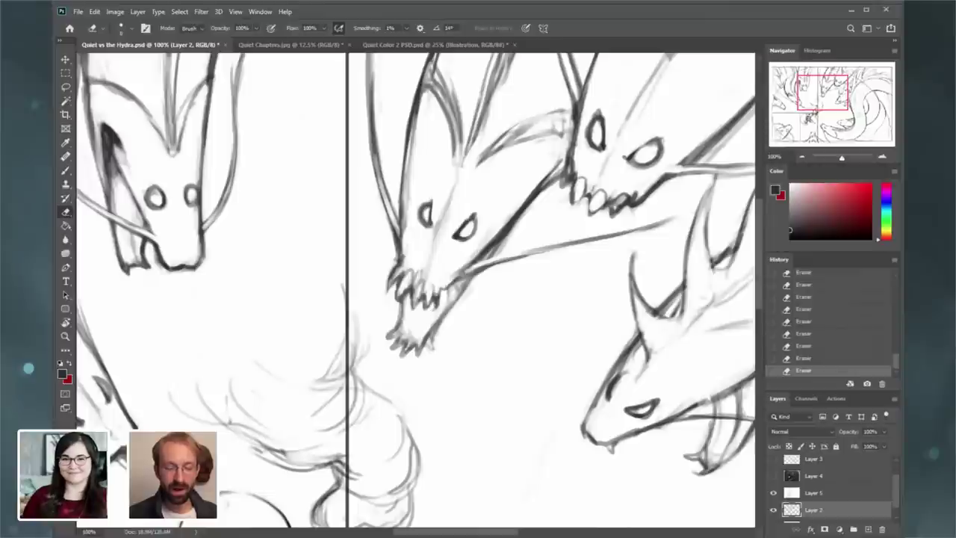
mouse_move(433, 308)
mouse_down()
mouse_move(434, 294)
mouse_move(418, 305)
mouse_move(440, 303)
mouse_move(389, 293)
mouse_move(387, 285)
mouse_move(441, 287)
mouse_up()
- Redraw the rear upper fang and the mouth line running back from it on the open-mouthed head with the brush
key(])
key(])
key(])
key(b)
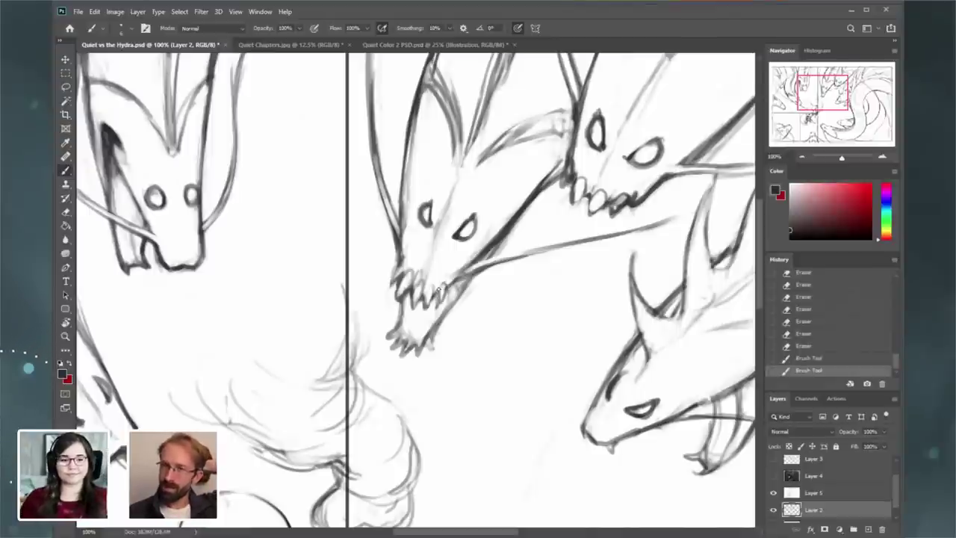
drag(446, 288, 436, 307)
mouse_move(450, 282)
mouse_down()
mouse_move(446, 292)
mouse_move(463, 272)
mouse_up()
mouse_move(482, 252)
mouse_down()
mouse_move(511, 206)
mouse_move(482, 250)
mouse_up()
- Erase a small gap in the dark jaw line at the mouth corner of the open-mouthed head with a finer eraser
key(e)
drag(480, 254, 486, 246)
mouse_move(483, 250)
mouse_down()
mouse_move(489, 240)
mouse_move(483, 250)
mouse_up()
key(bracketleft)
key(bracketleft)
key(bracketleft)
key(bracketleft)
drag(479, 257, 484, 250)
drag(478, 256, 484, 248)
drag(480, 255, 484, 252)
- Brush short strokes over the mouth corner and cheek line of the open-mouthed head to redefine the jaw hinge
key(b)
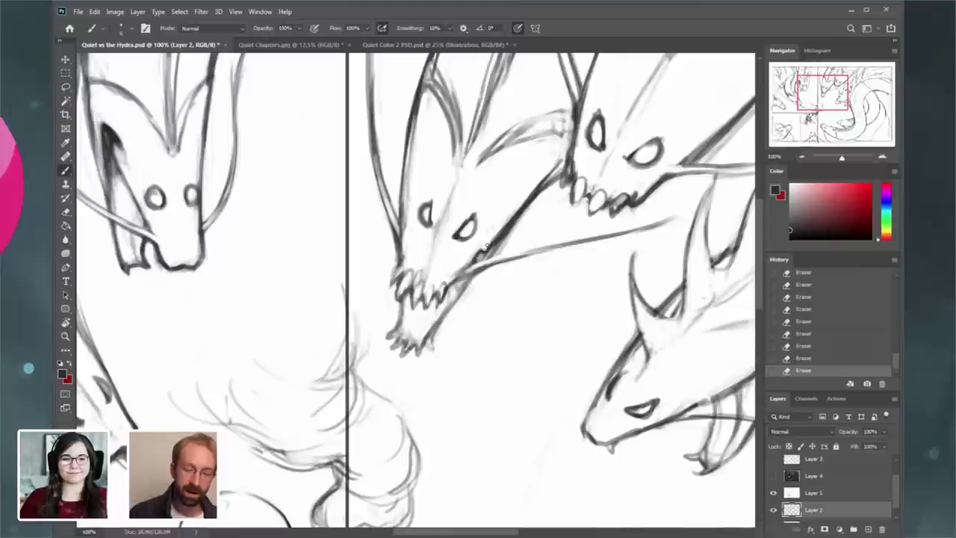
drag(484, 249, 492, 241)
drag(485, 248, 494, 238)
drag(486, 247, 500, 230)
mouse_move(489, 242)
mouse_down()
mouse_move(501, 228)
mouse_move(493, 249)
mouse_move(502, 241)
mouse_up()
- Thin the heavy cheek line above the mouth corner of the open-mouthed head with a larger eraser
click(66, 212)
key(bracketright)
key(bracketright)
key(bracketright)
key(bracketright)
key(bracketright)
drag(496, 257, 523, 216)
drag(509, 229, 526, 212)
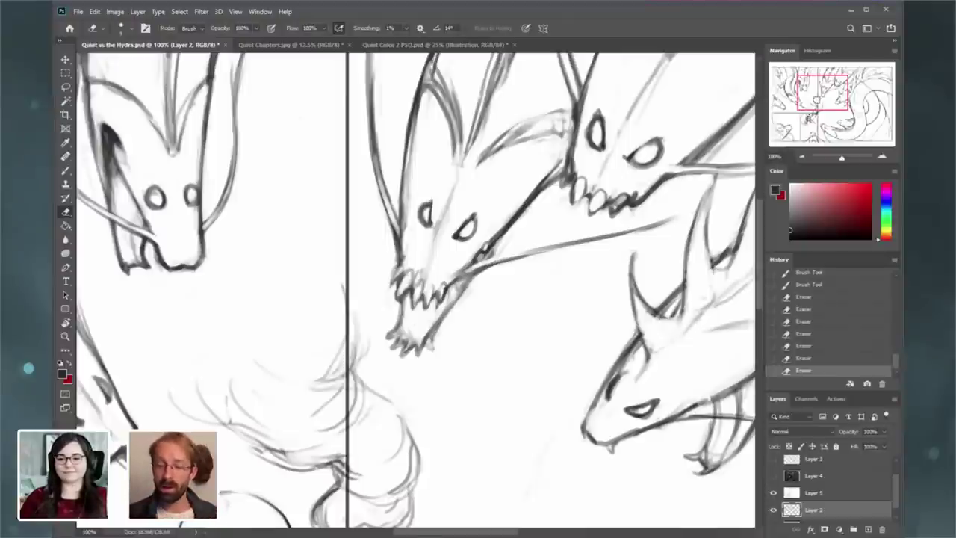
- Erase the thick inner edge of the jaw outline on the tongued head, from below the eye back to the crest
drag(816, 99, 773, 99)
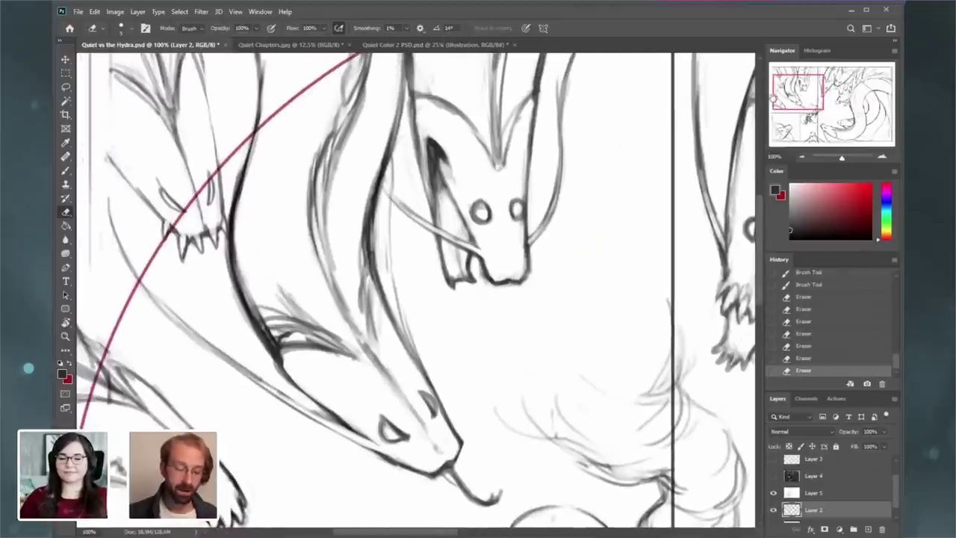
key(])
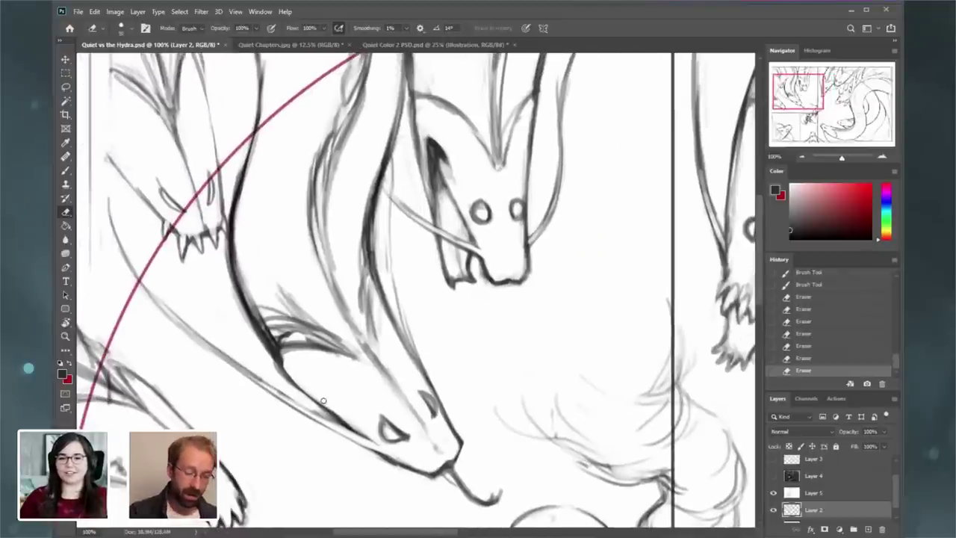
drag(304, 382, 358, 428)
mouse_move(316, 399)
mouse_down()
mouse_move(363, 431)
mouse_move(285, 371)
mouse_up()
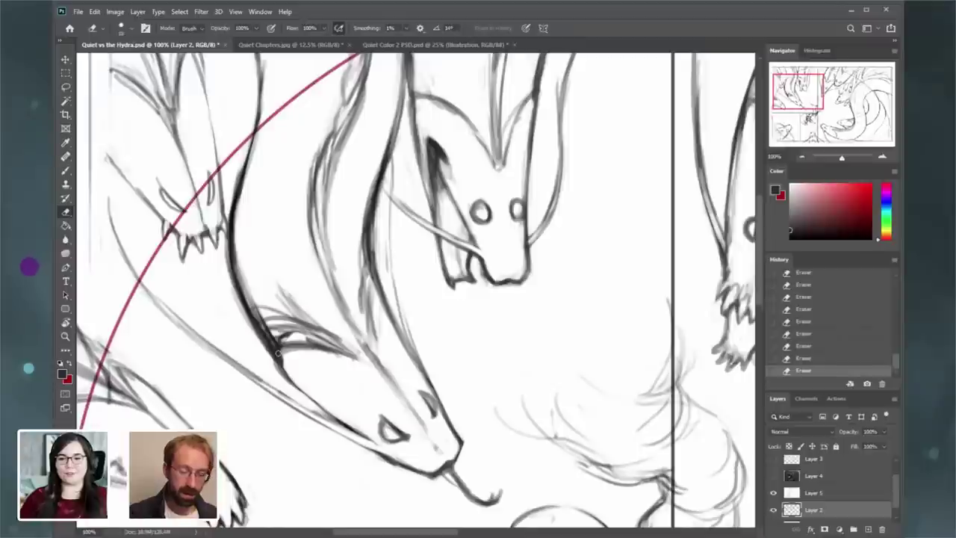
- Brush darker strokes along the crest line where the neck meets the back of the tongued head
drag(777, 95, 776, 96)
click(67, 171)
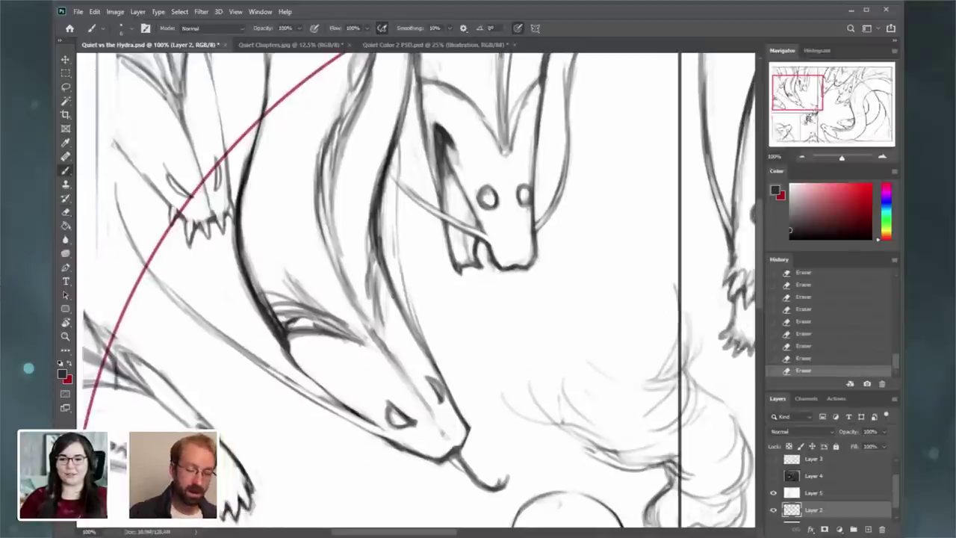
drag(384, 273, 380, 332)
drag(380, 273, 380, 326)
drag(382, 275, 381, 333)
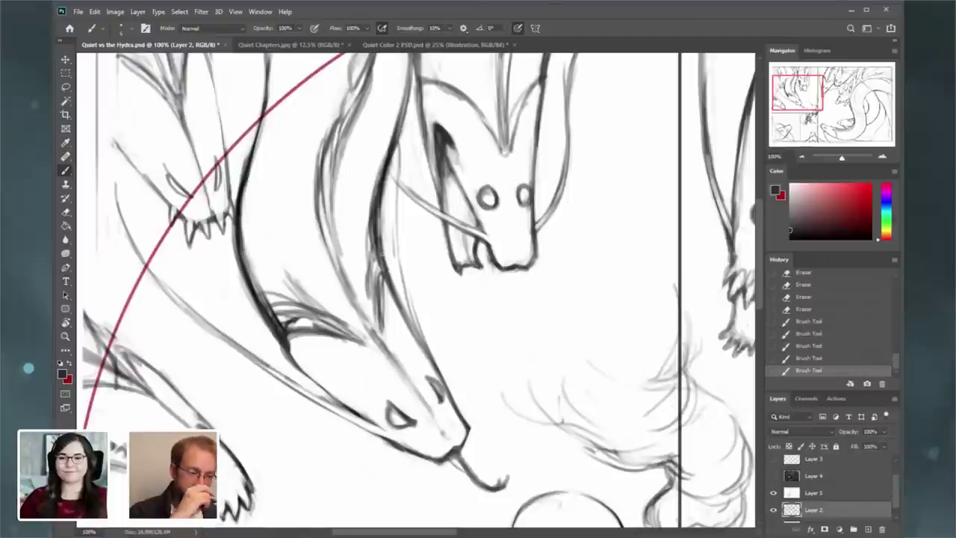
- Open the Demon JPG artwork from the Traditional subfolder of the Art folder
click(78, 12)
click(93, 32)
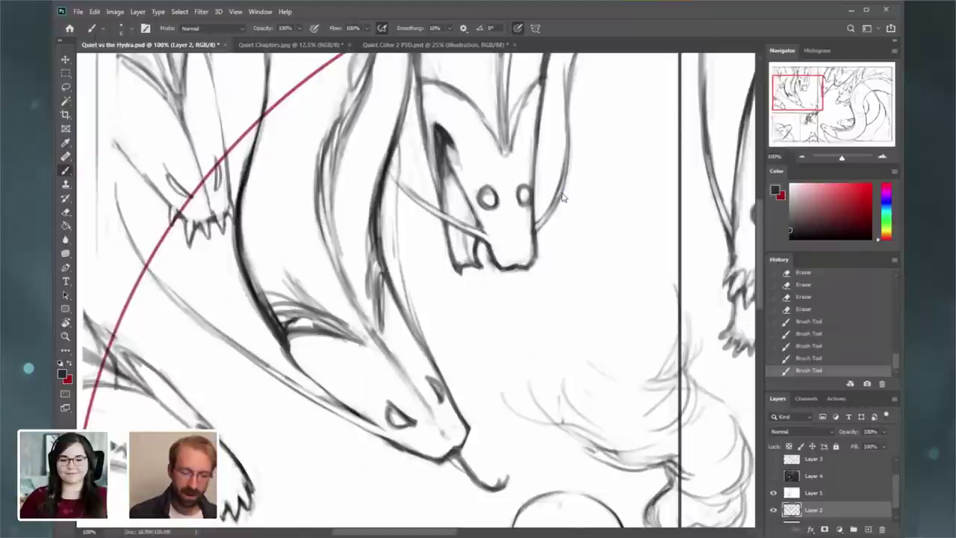
key(ctrl+o)
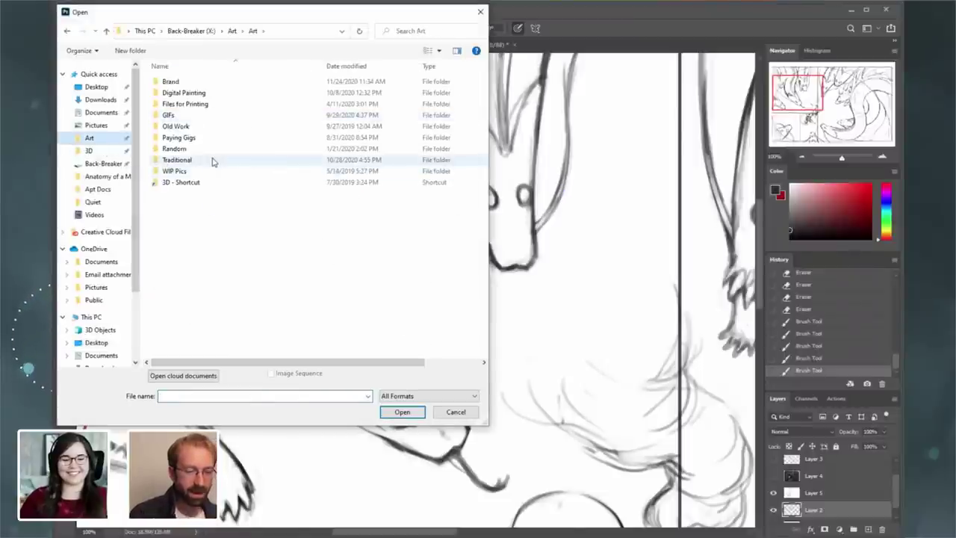
double_click(212, 160)
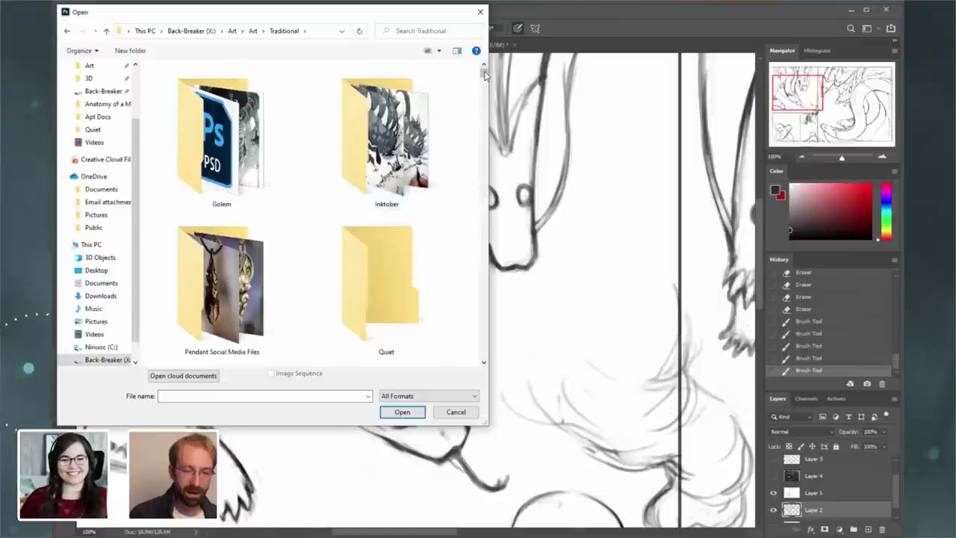
scroll(425, 164, down, 6)
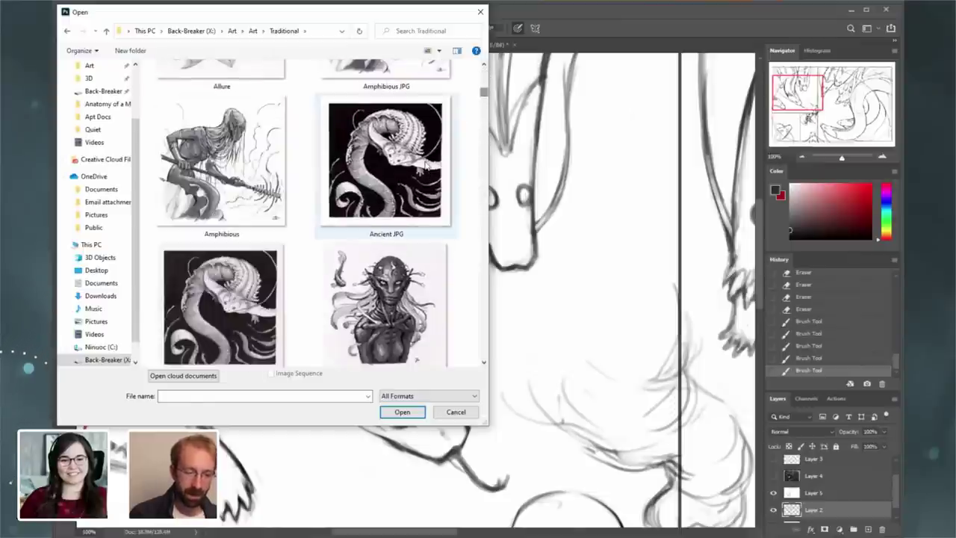
click(425, 165)
scroll(426, 165, down, 3)
click(427, 166)
key(Down)
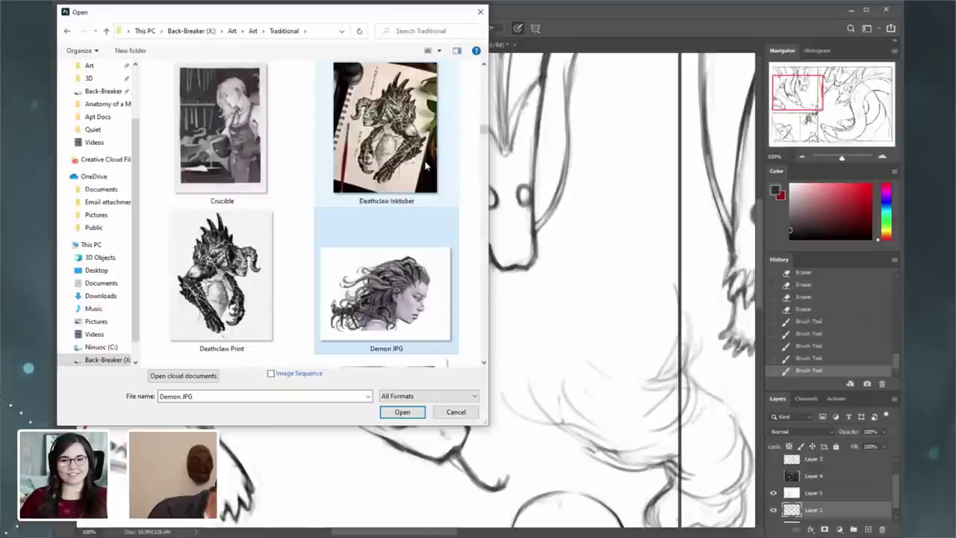
click(405, 412)
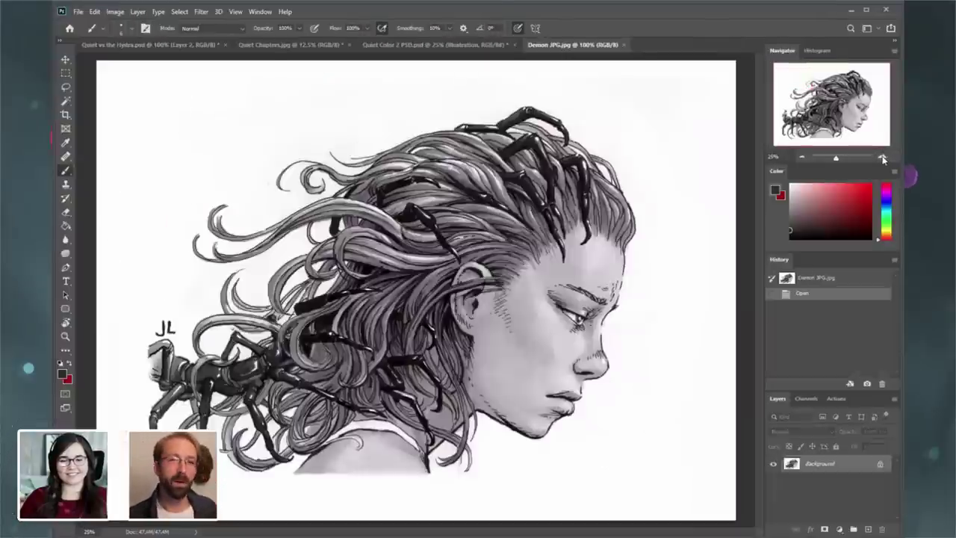
- Examine the Demon artwork's line work and shading enlarged and as a whole with the interface hidden, and close the file
click(882, 157)
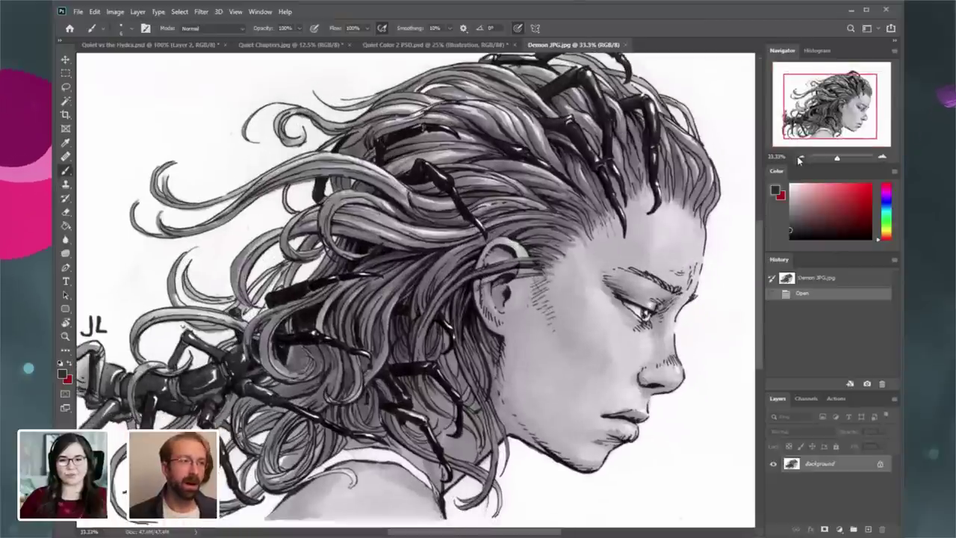
key(Tab)
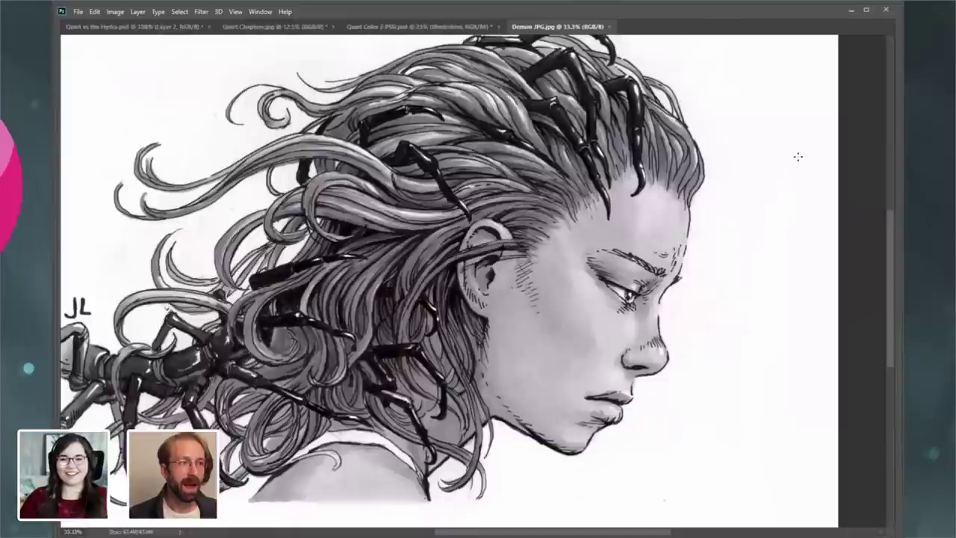
key(Tab)
drag(837, 122, 835, 123)
click(803, 158)
key(Tab)
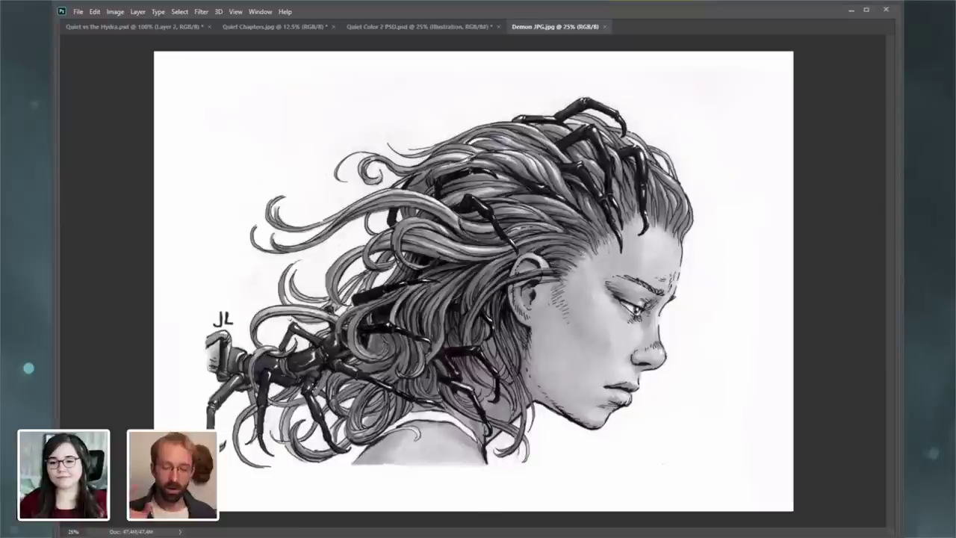
key(Tab)
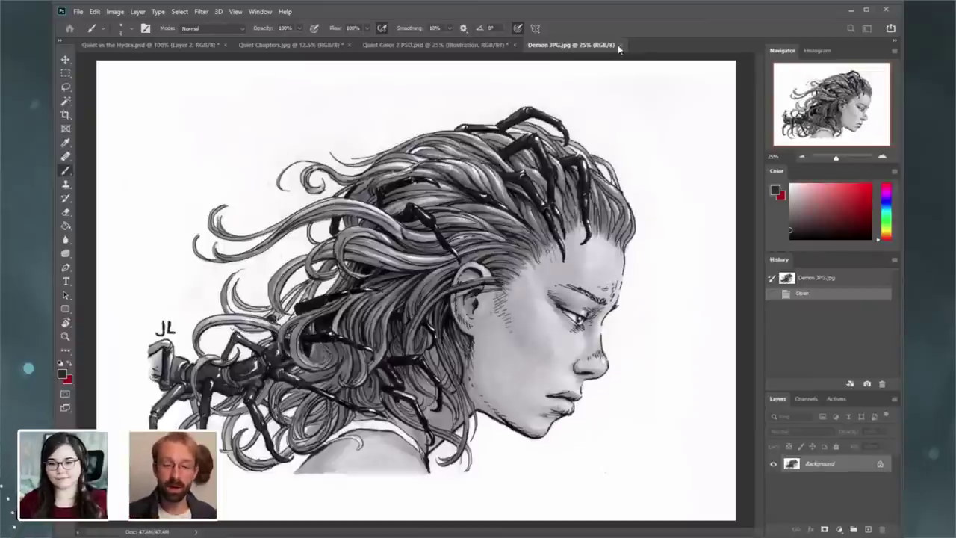
click(618, 44)
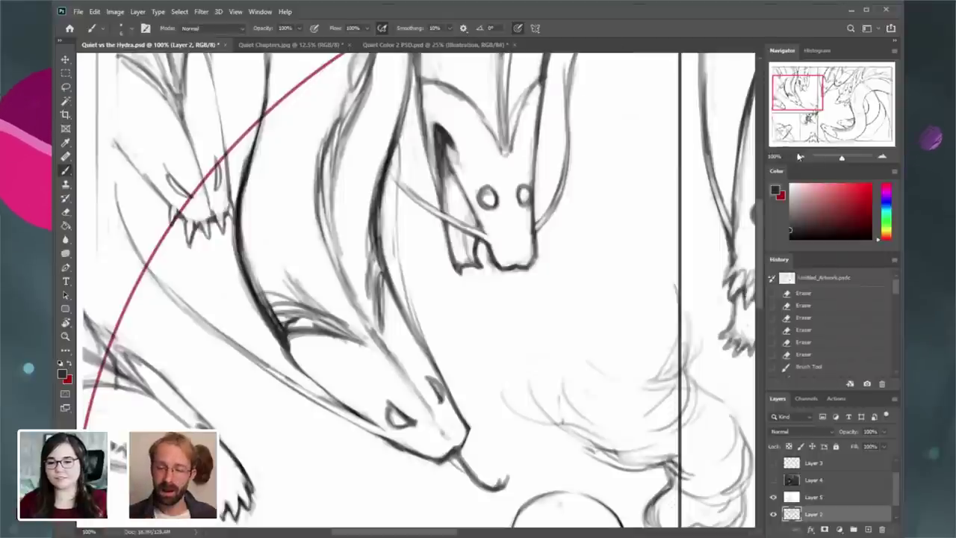
- Make more room for the layer list by shrinking the navigator, color and history areas, with the whole hydra sketch in view
key(ctrl+minus)
drag(478, 329, 394, 229)
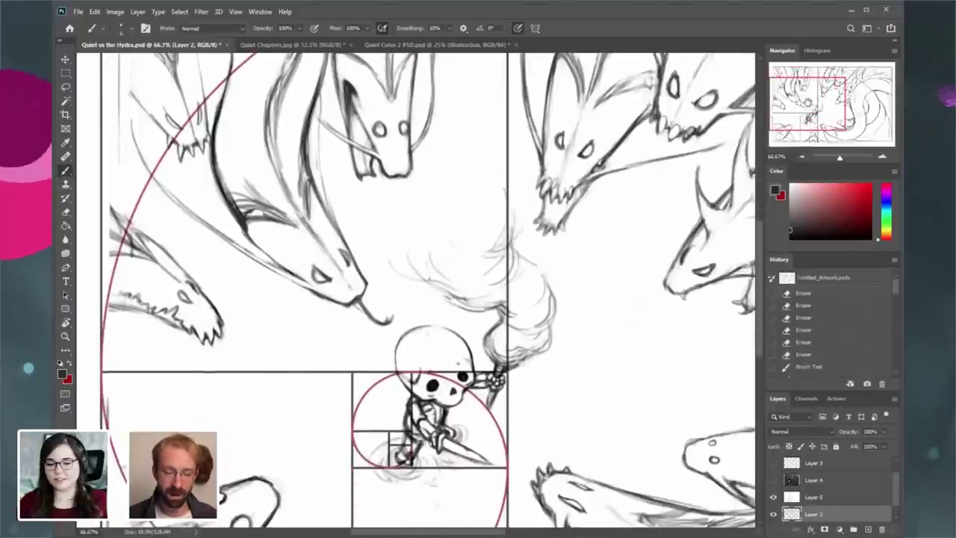
key(ctrl+minus)
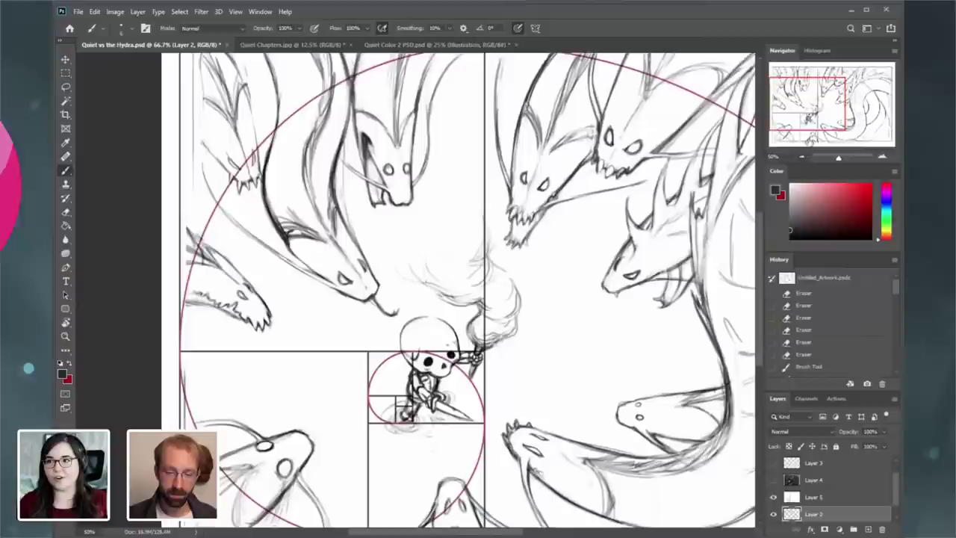
key(ctrl+minus)
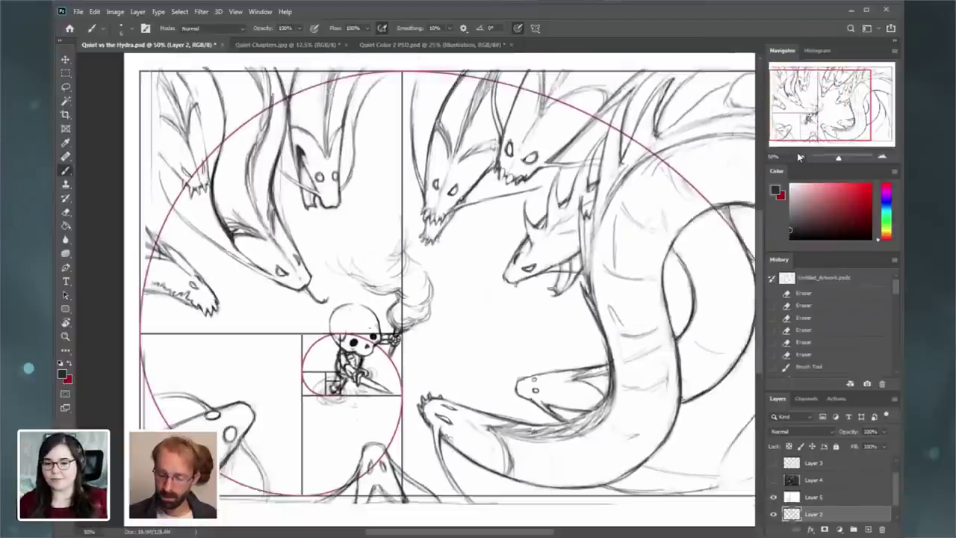
scroll(891, 499, down, 1)
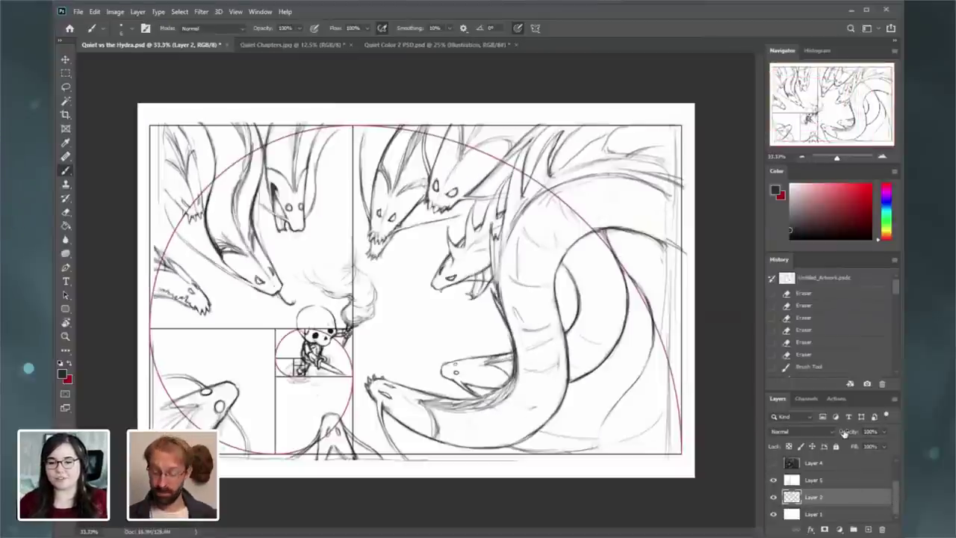
drag(841, 385, 841, 376)
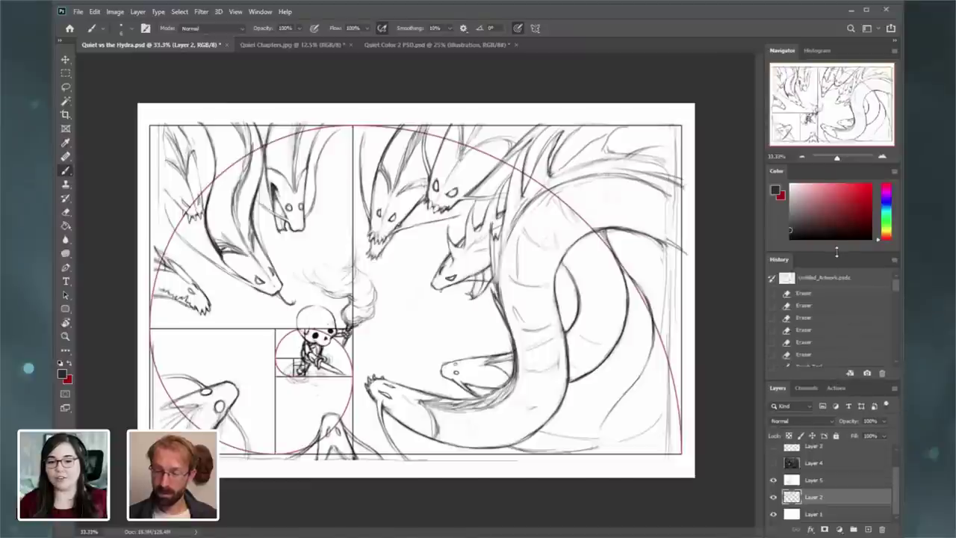
drag(838, 249, 838, 245)
drag(848, 162, 842, 153)
drag(838, 249, 832, 233)
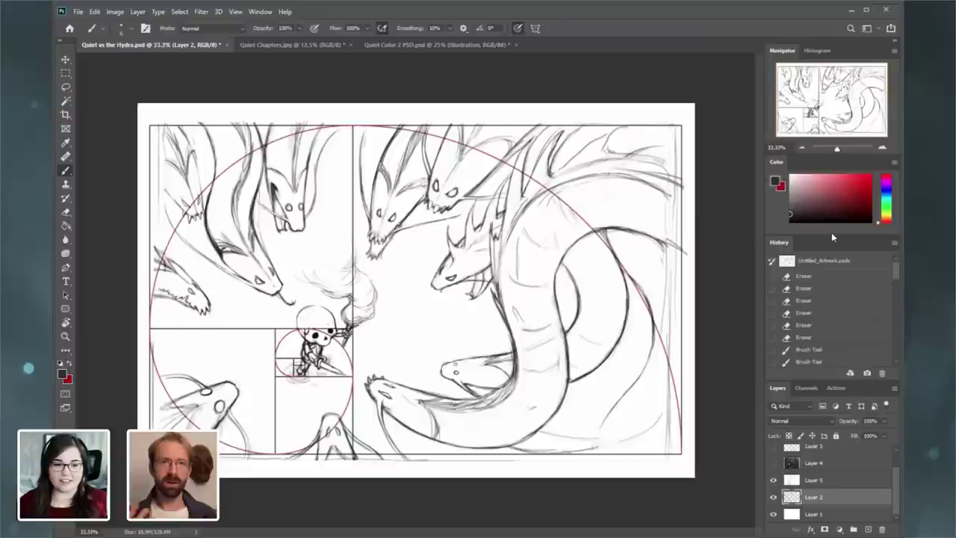
drag(831, 382, 833, 363)
drag(895, 471, 894, 471)
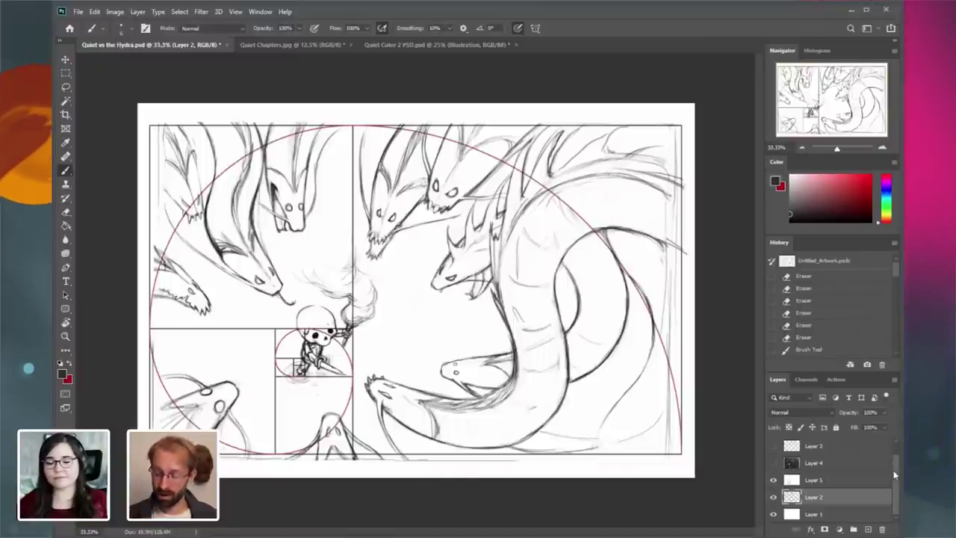
- Check the sketch without the golden-ratio guide, show the guide again, and add a new layer above Layer 2
click(774, 480)
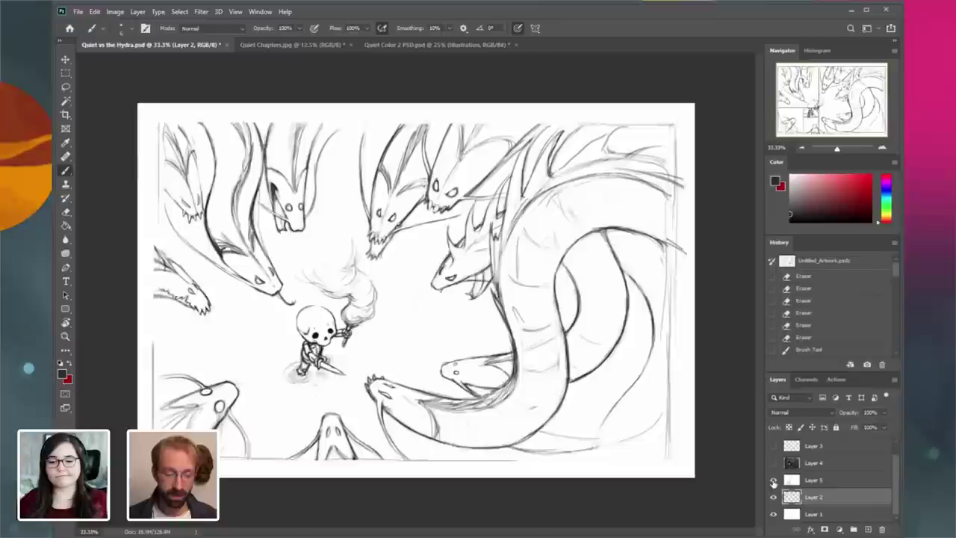
click(774, 480)
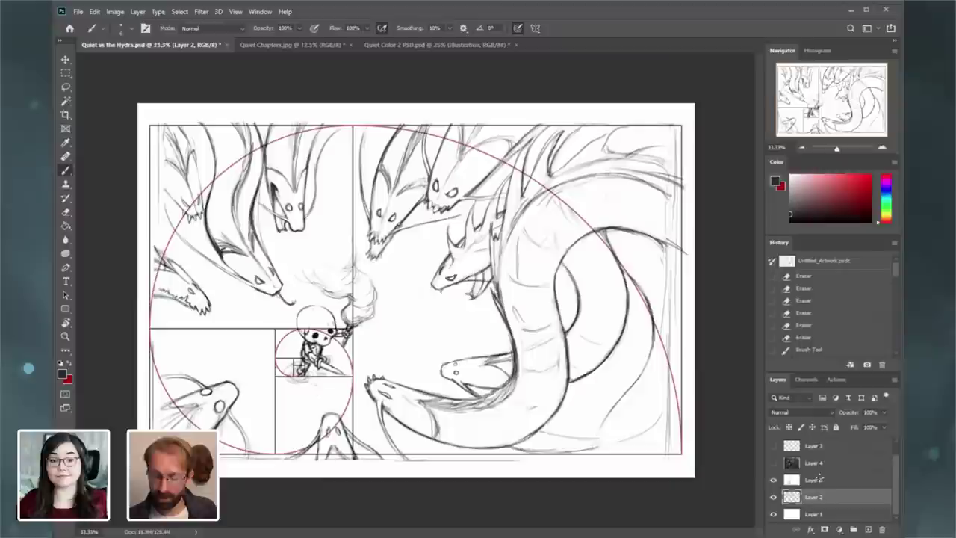
click(136, 12)
mouse_move(224, 22)
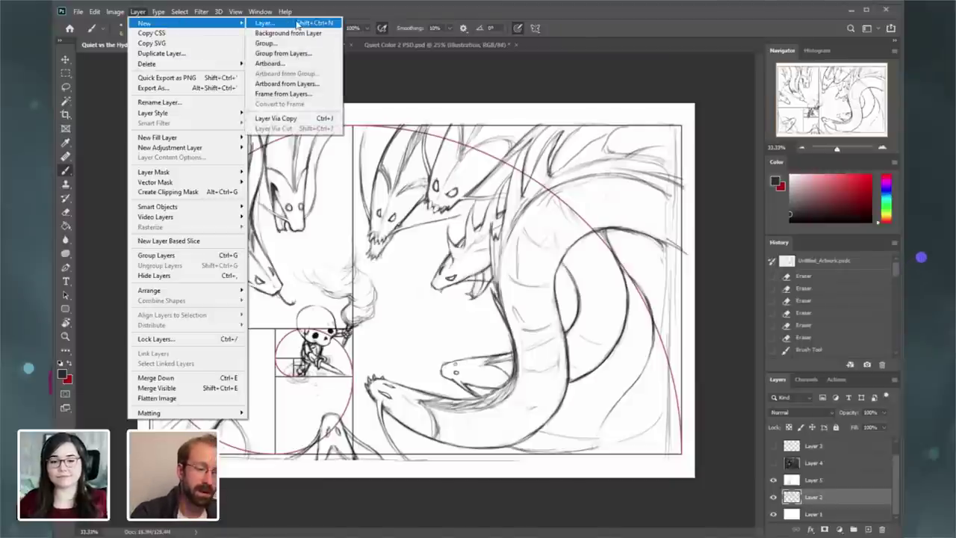
click(299, 23)
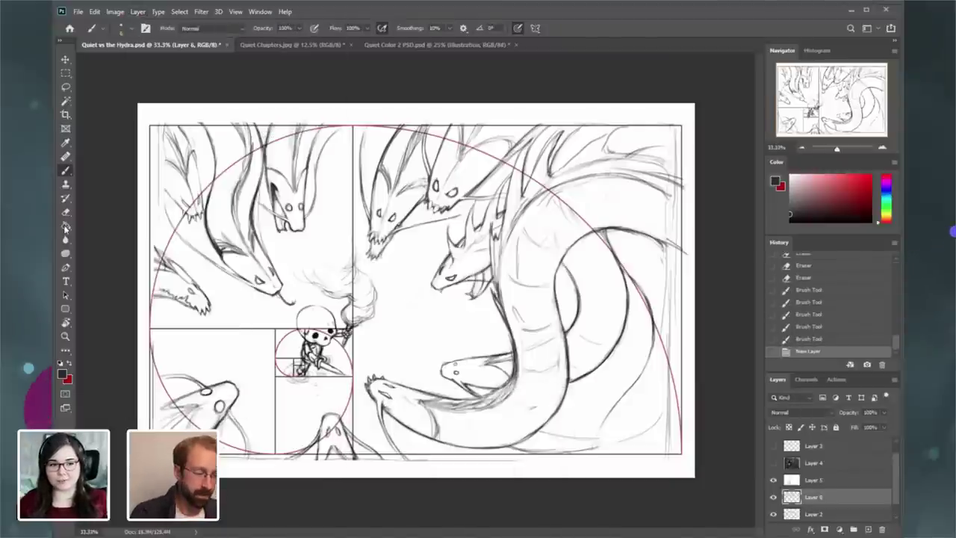
- Set the new layer's blend mode to Multiply and fill it with a near-black grey
key(g)
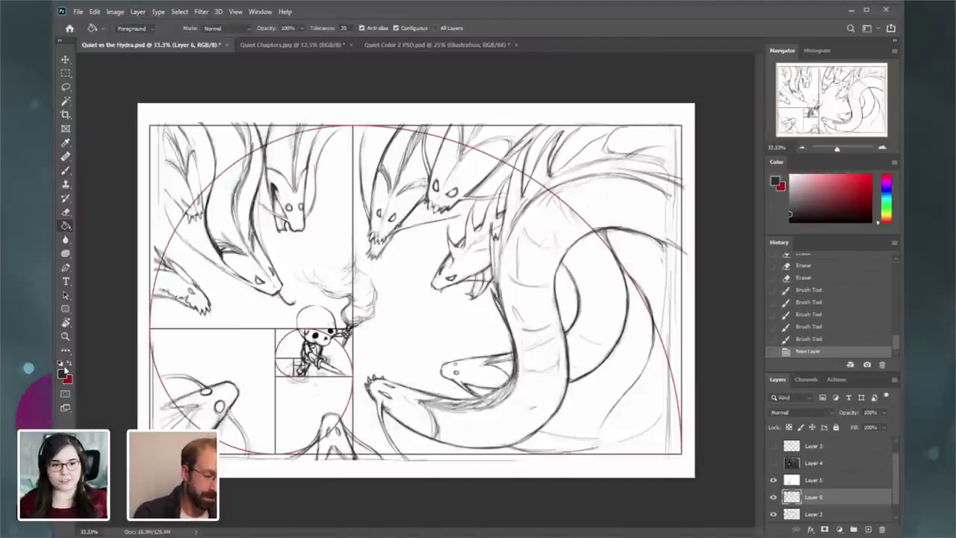
click(63, 374)
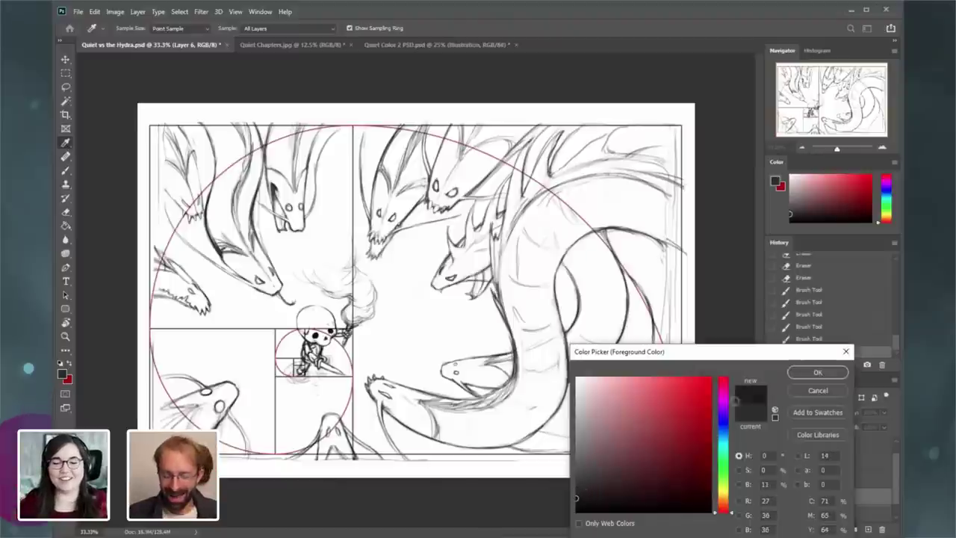
click(815, 372)
click(803, 409)
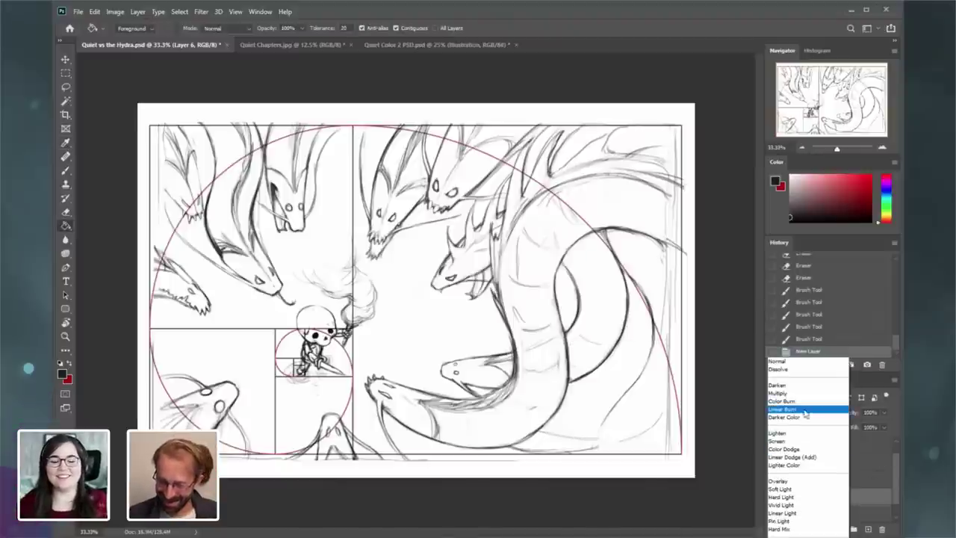
click(794, 396)
click(612, 384)
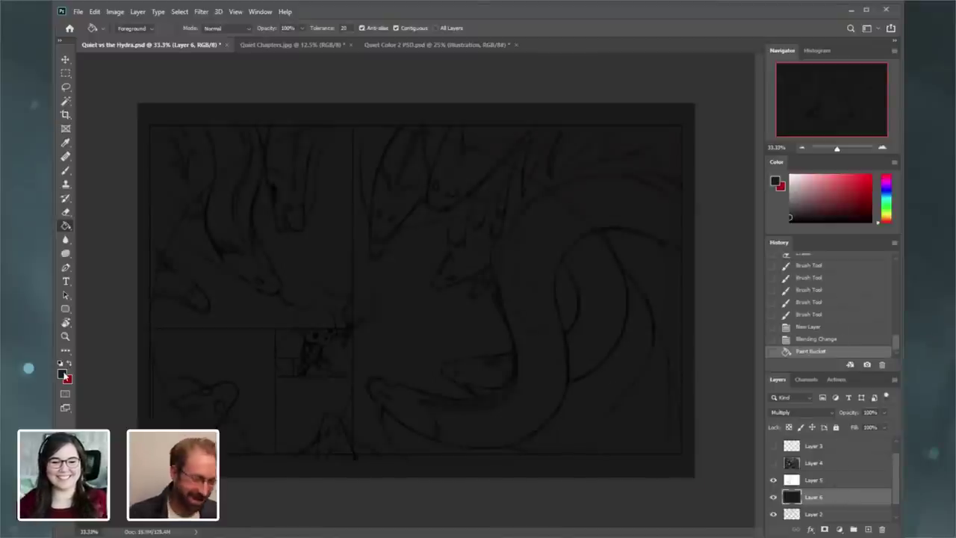
- Refill the Multiply layer with a slightly lighter dark grey, RGB 46, 46, 46
click(63, 374)
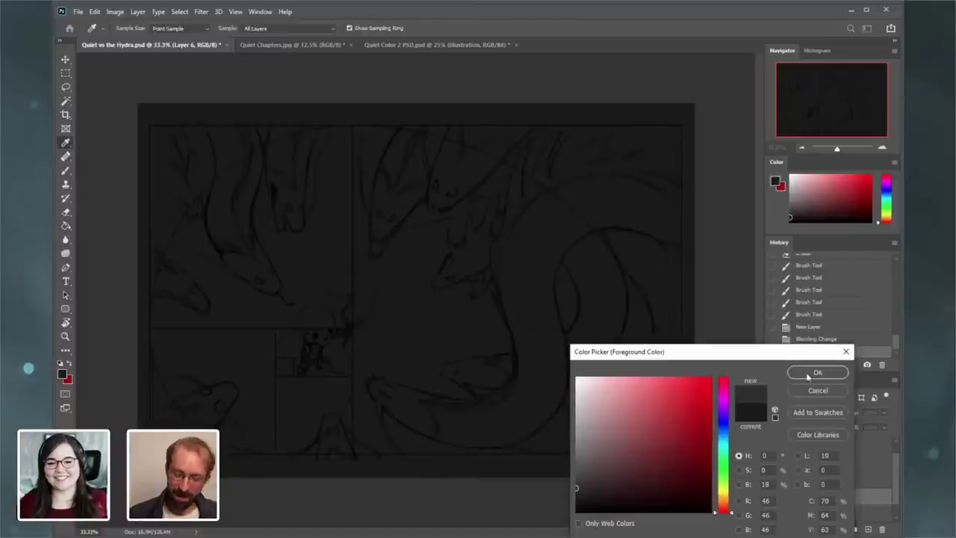
key(Return)
click(587, 358)
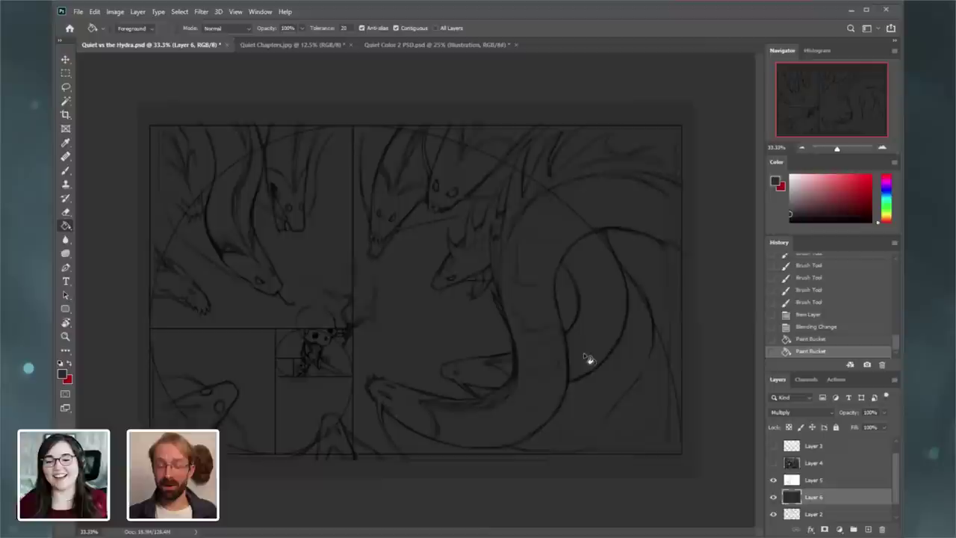
- Check the sketch around the skeleton with and without the dark fill, and hide the golden-ratio guide on Layer 5
click(882, 148)
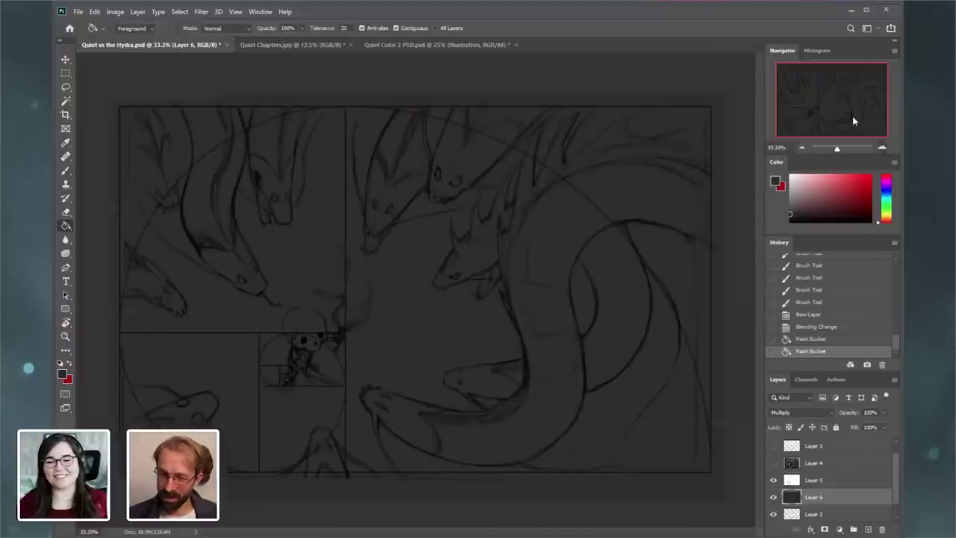
drag(853, 115, 823, 122)
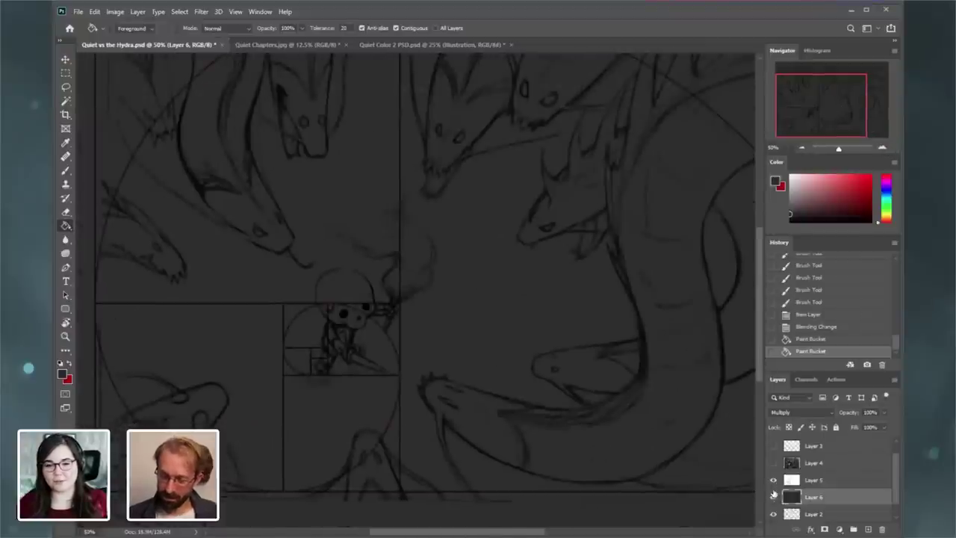
click(774, 497)
click(773, 497)
click(774, 479)
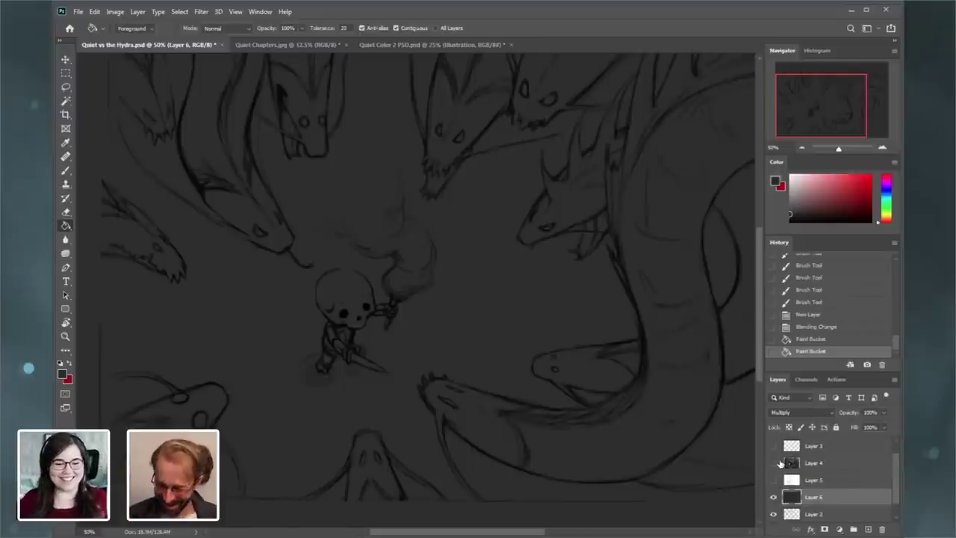
- Add a new layer named Hydras above the dark fill layer and save the document
scroll(891, 486, down, 1)
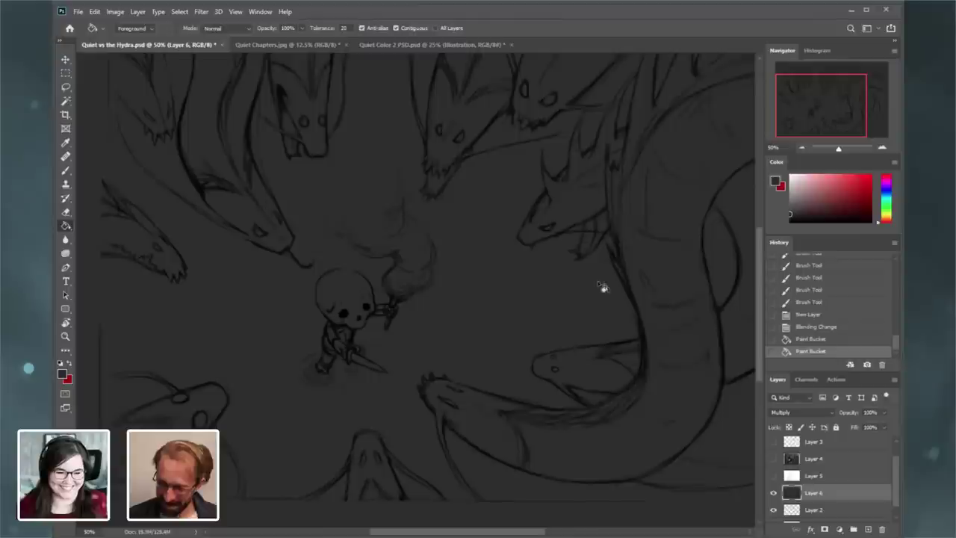
click(138, 12)
mouse_move(164, 23)
click(269, 24)
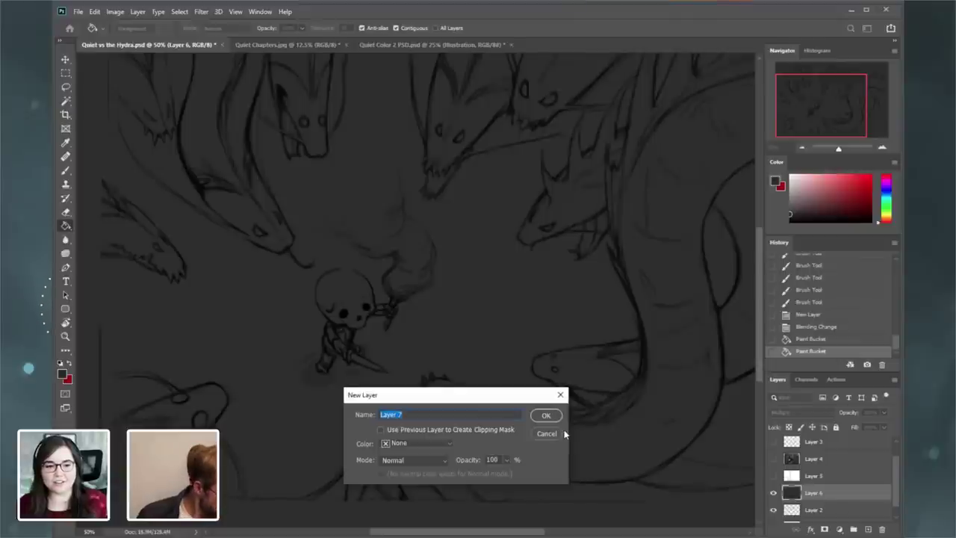
text(Hydras)
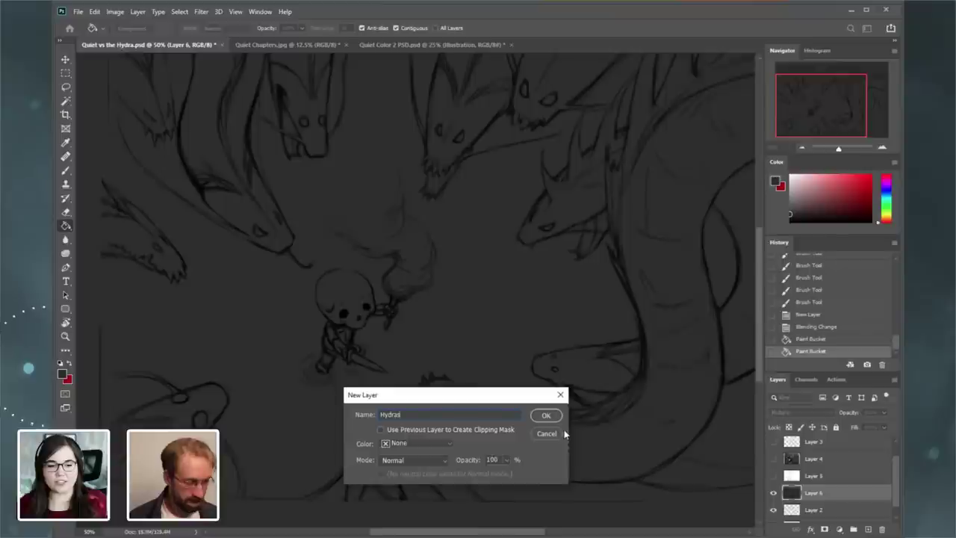
key(Return)
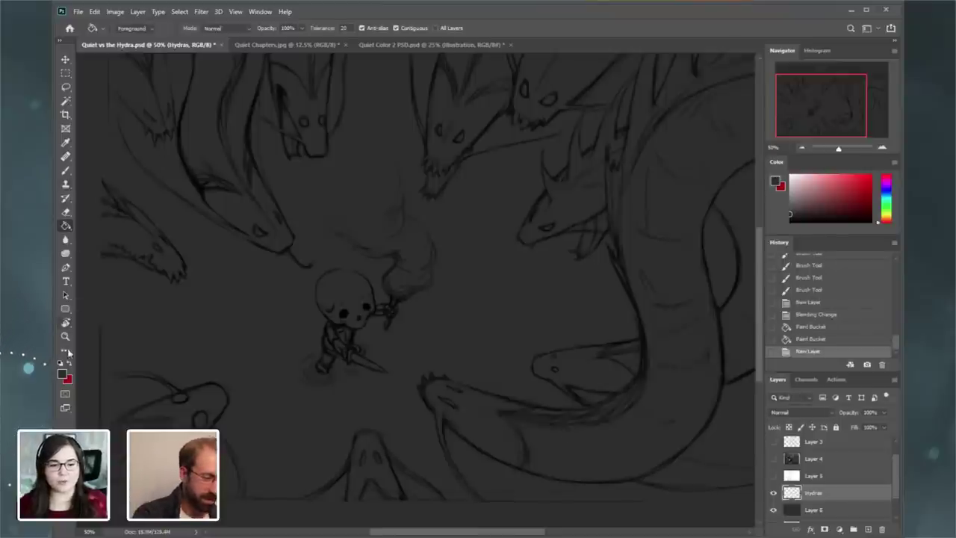
click(78, 13)
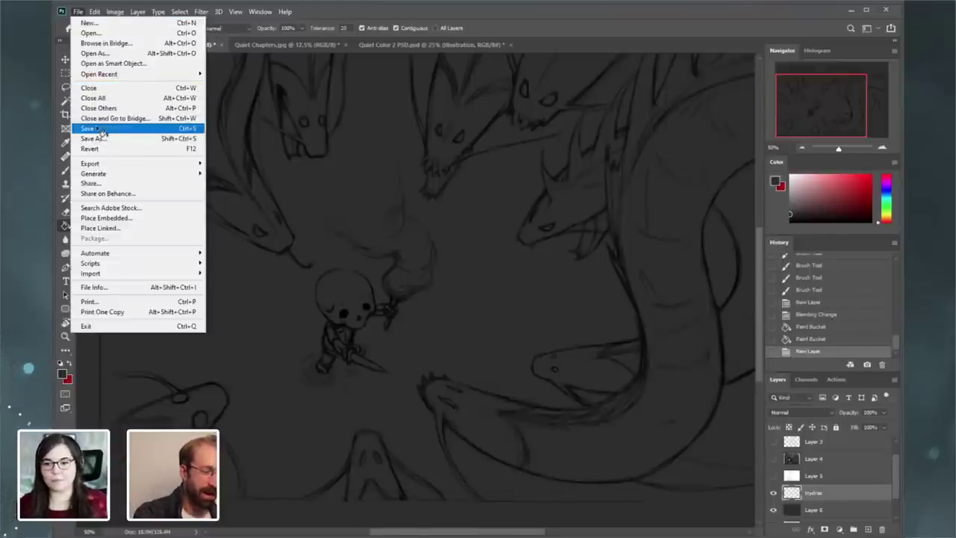
click(101, 126)
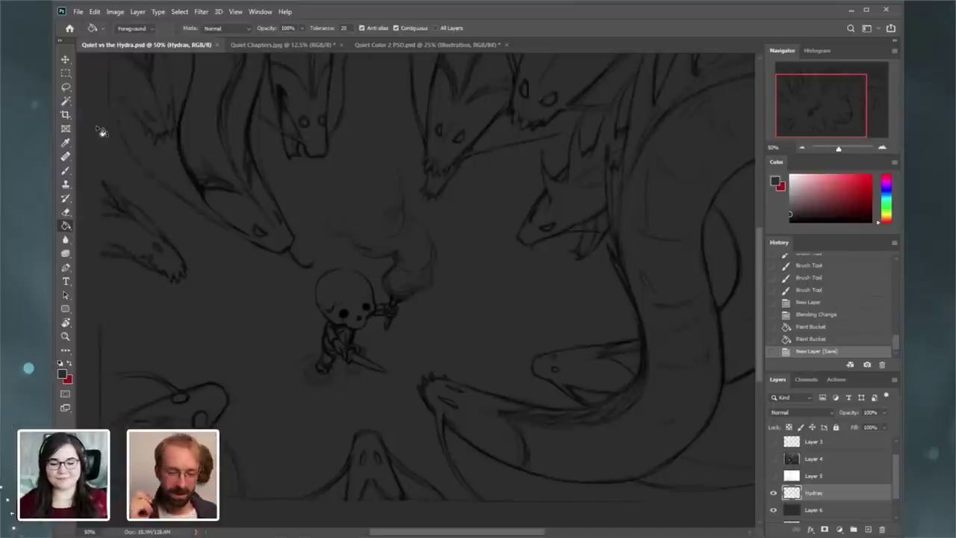
- Preview the value study on Layer 4 and show the red radial guide lines on Layer 3
click(774, 459)
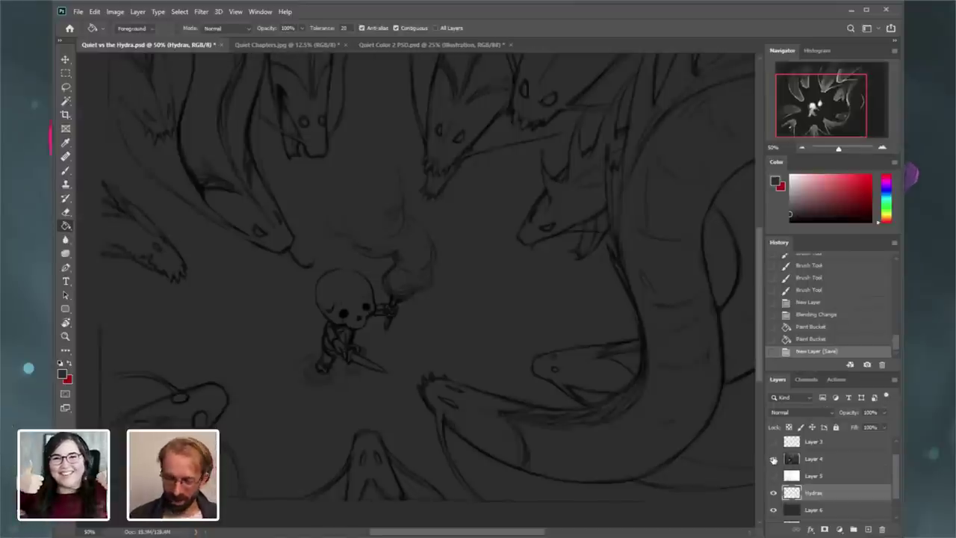
click(774, 460)
drag(895, 468, 895, 459)
click(774, 462)
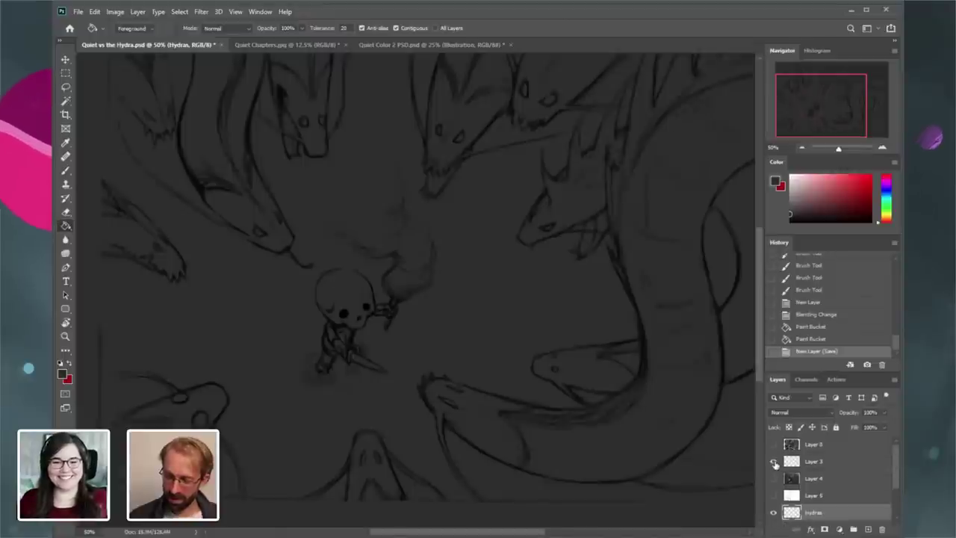
click(774, 461)
click(774, 462)
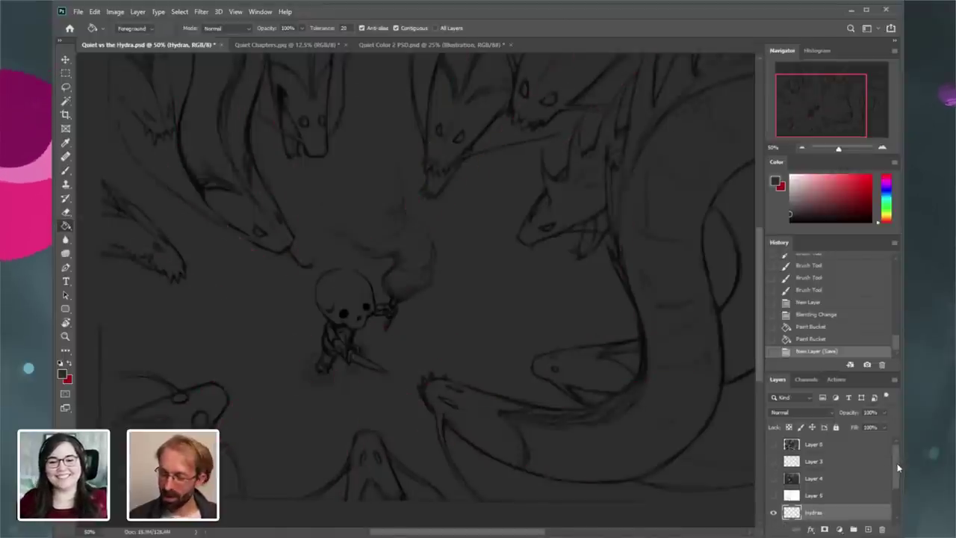
scroll(899, 467, down, 1)
click(774, 455)
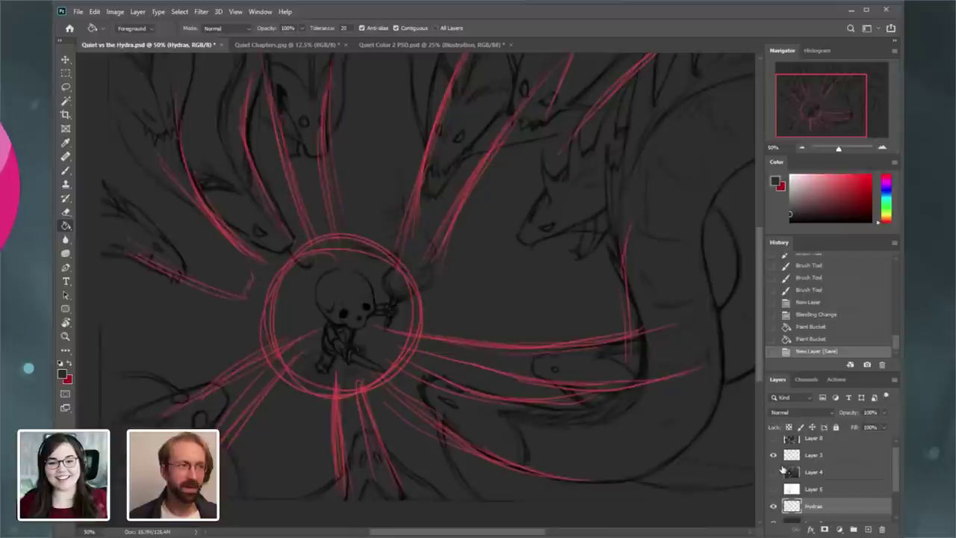
- Hide the dark fill layer and compare the enlarged sketch and red guide lines with the value study on Layer 4
scroll(888, 485, down, 2)
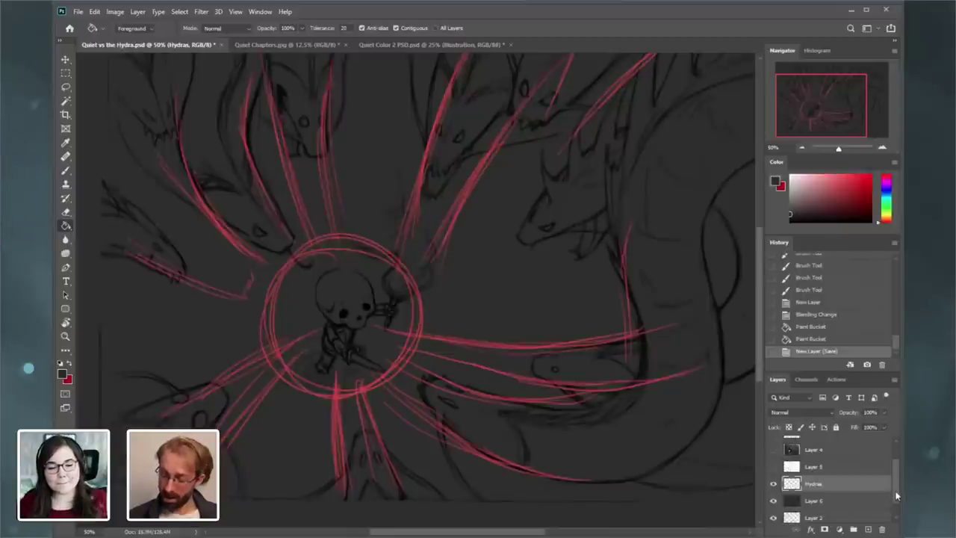
click(774, 496)
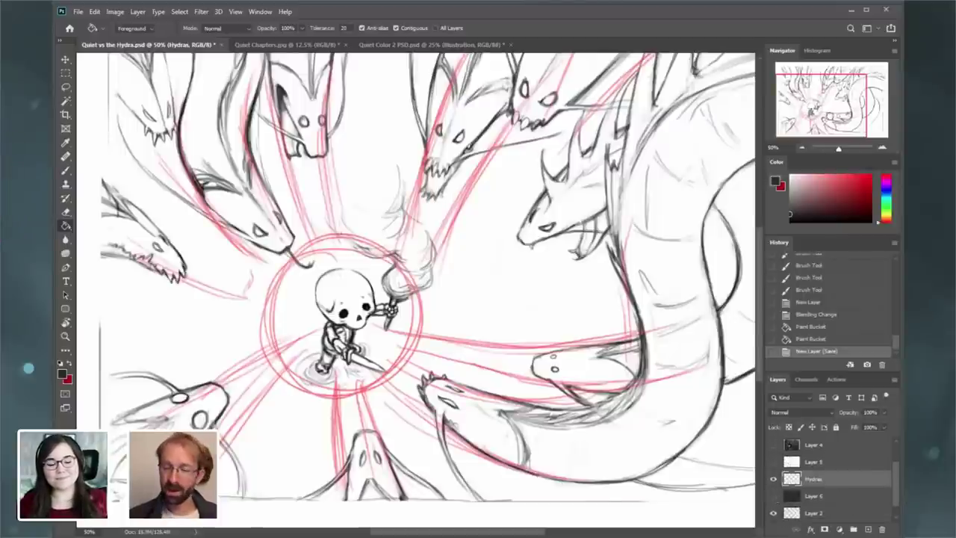
drag(830, 122, 830, 120)
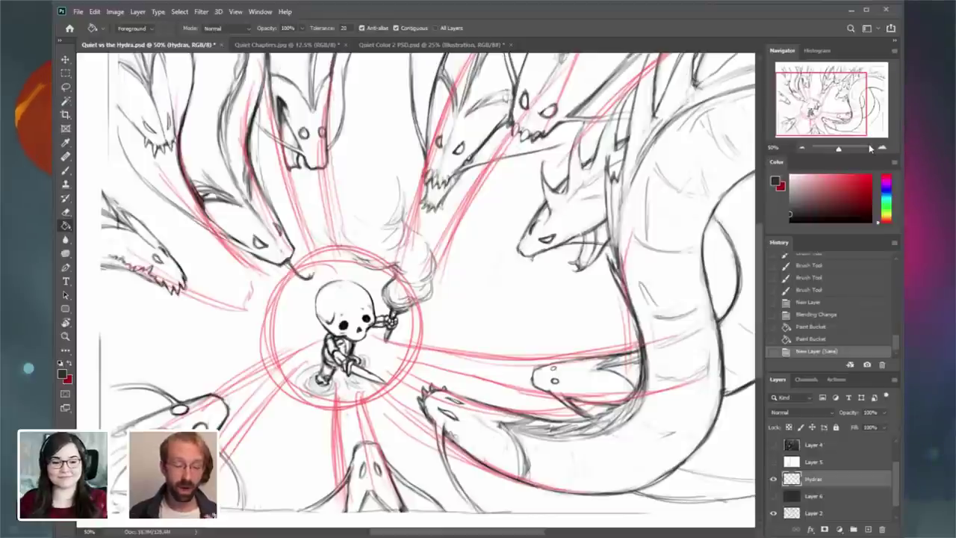
drag(815, 112, 814, 111)
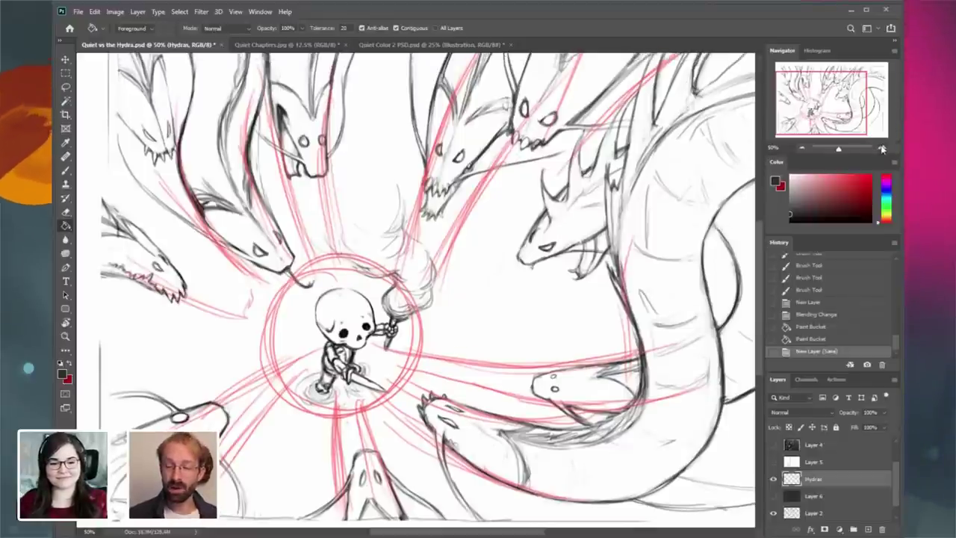
key(ctrl+plus)
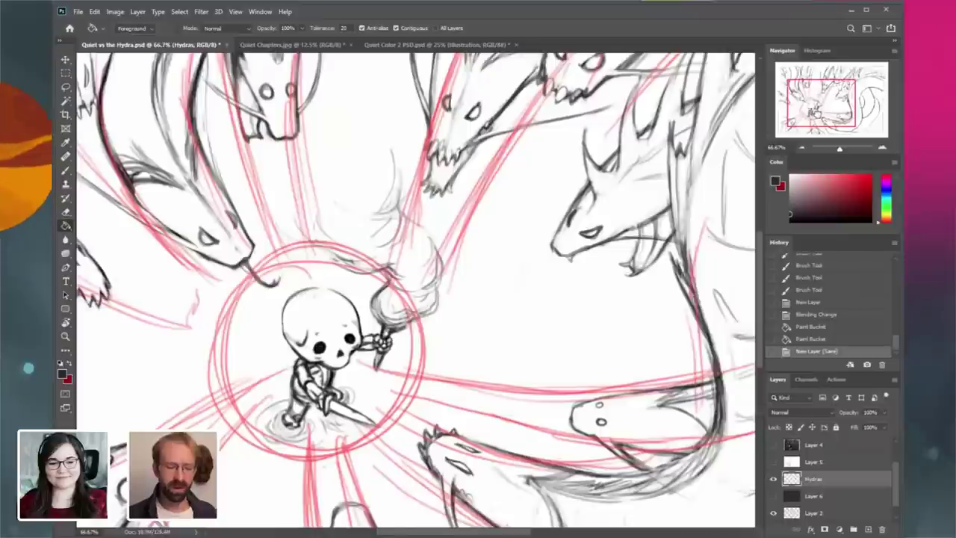
drag(396, 314, 444, 276)
drag(815, 111, 812, 110)
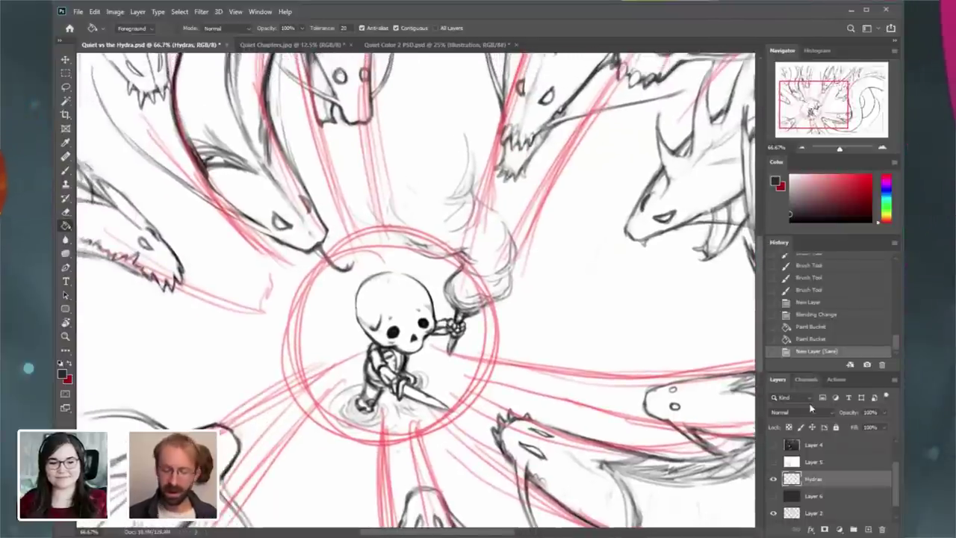
click(773, 445)
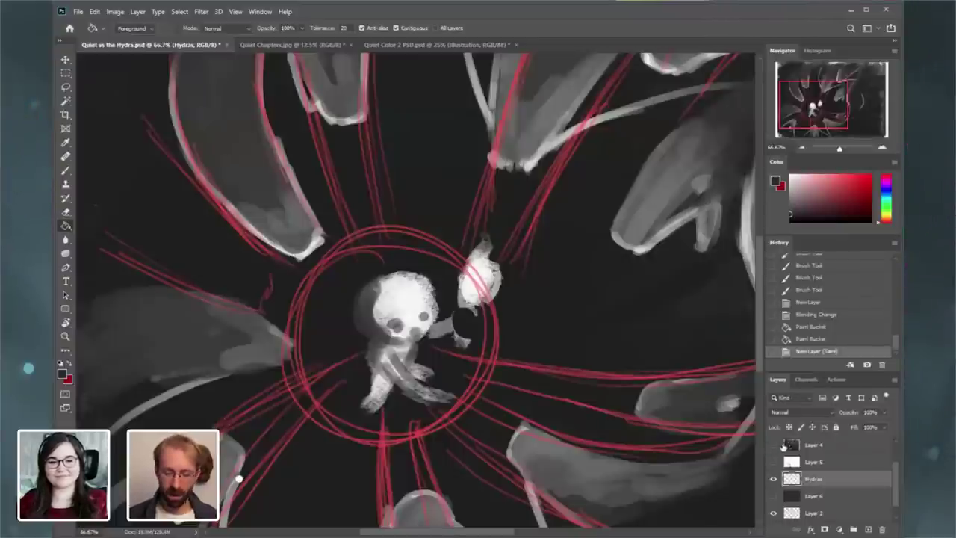
click(779, 445)
- Move the red guide-line layer, Layer 3, above Layer 0 and show the value study on Layer 0
scroll(896, 469, up, 2)
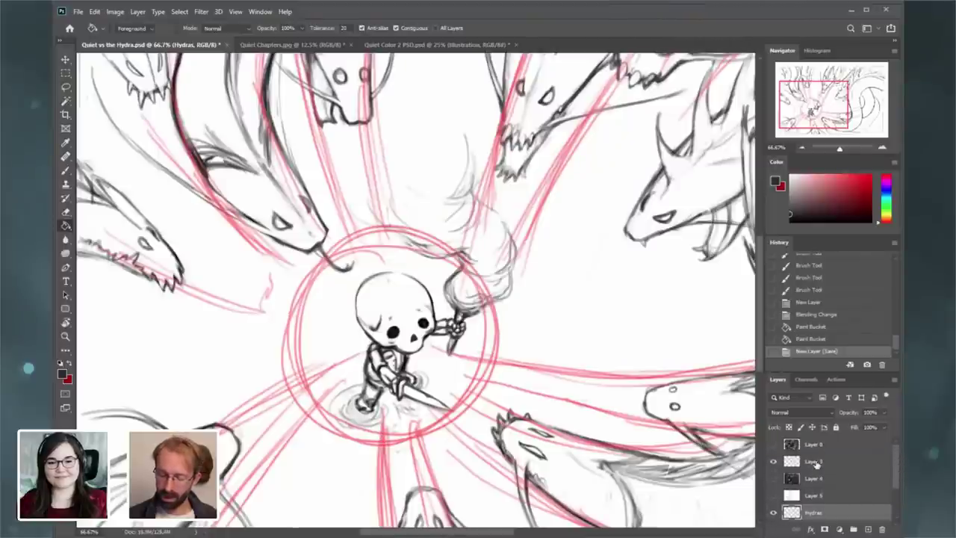
drag(816, 463, 814, 441)
click(773, 461)
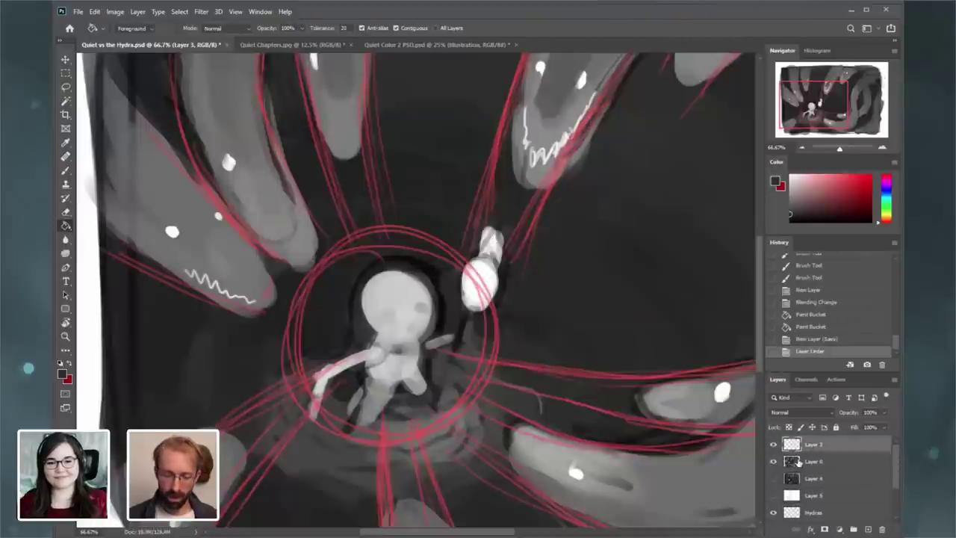
- Compare the Layer 0 value study with and without the red guide lines around the skeleton
click(802, 148)
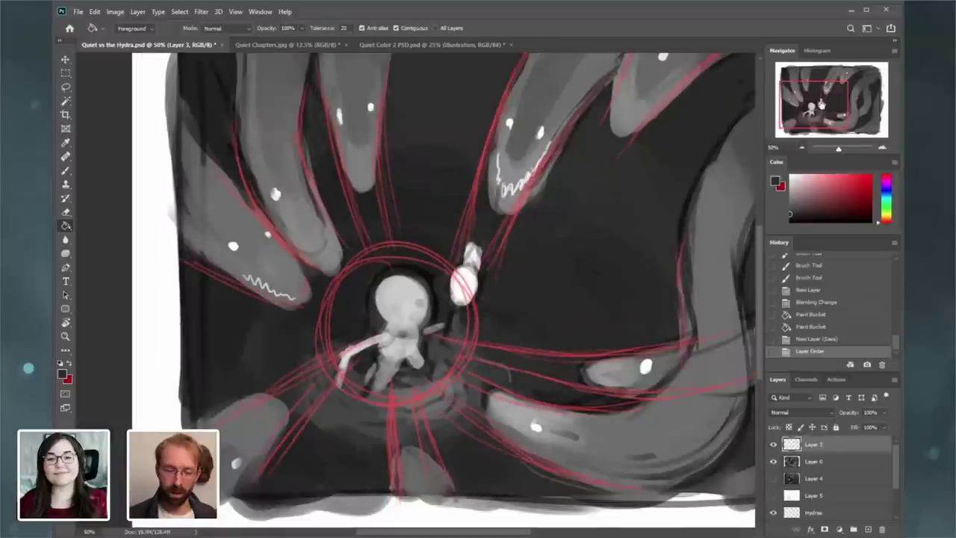
drag(816, 104, 825, 100)
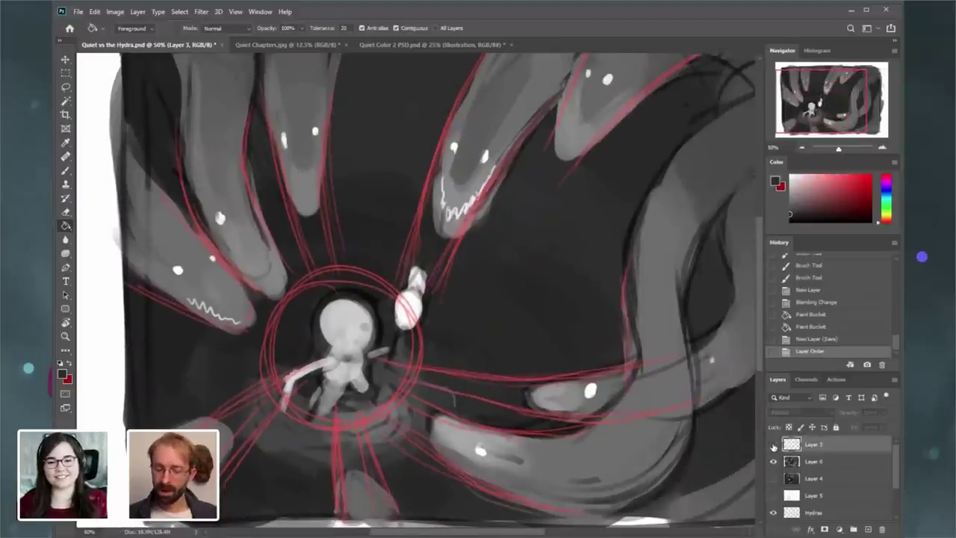
click(774, 444)
click(774, 445)
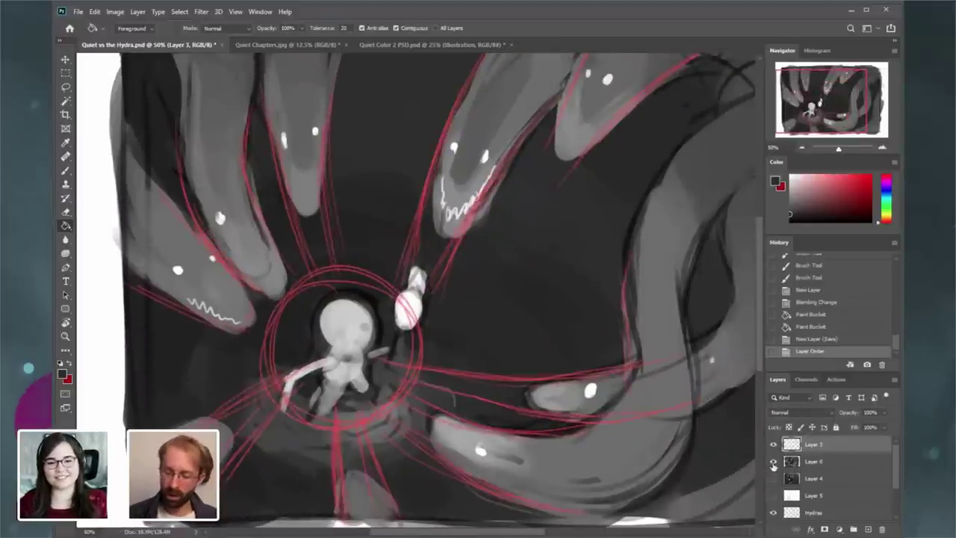
- Hide the value study on Layer 0 and compare the red guide lines with the Layer 2 sketch hidden and shown
click(773, 461)
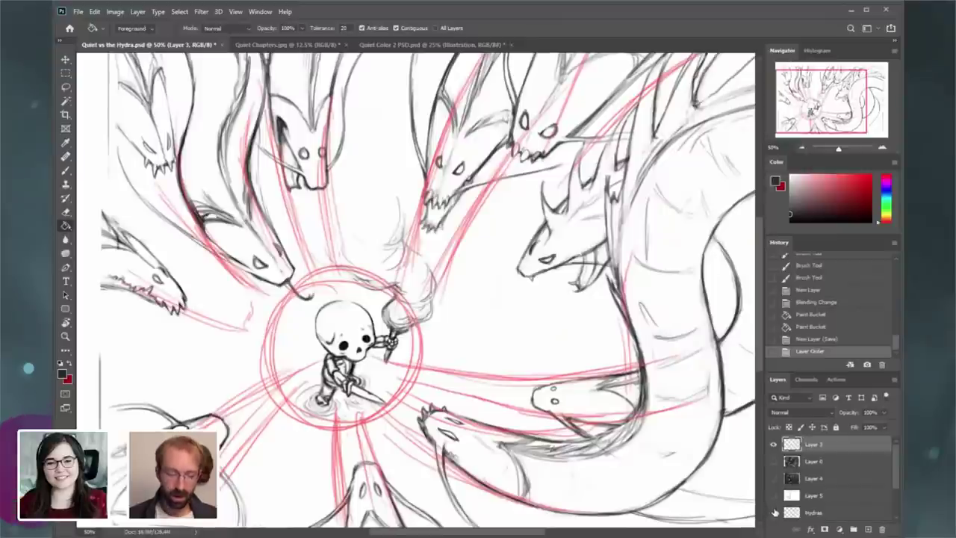
scroll(798, 493, down, 2)
click(774, 518)
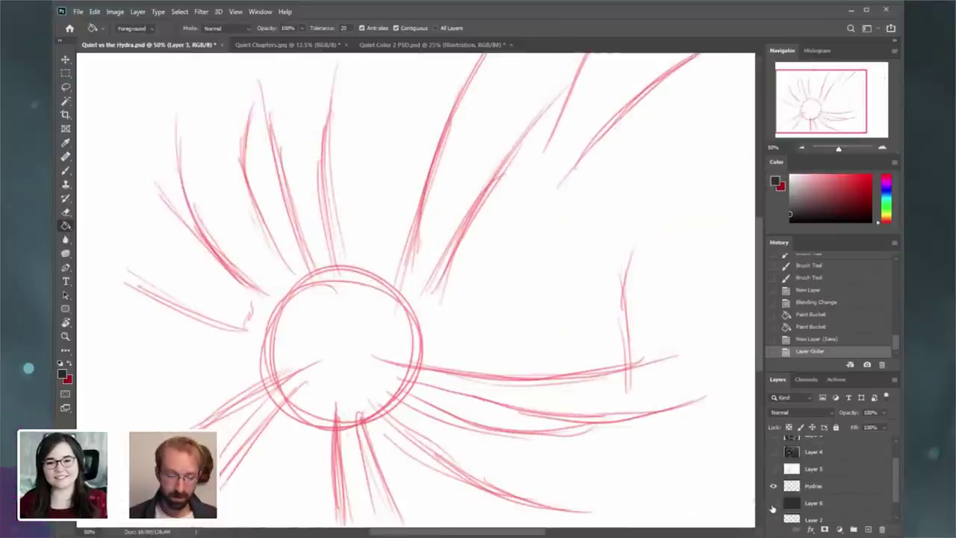
click(800, 146)
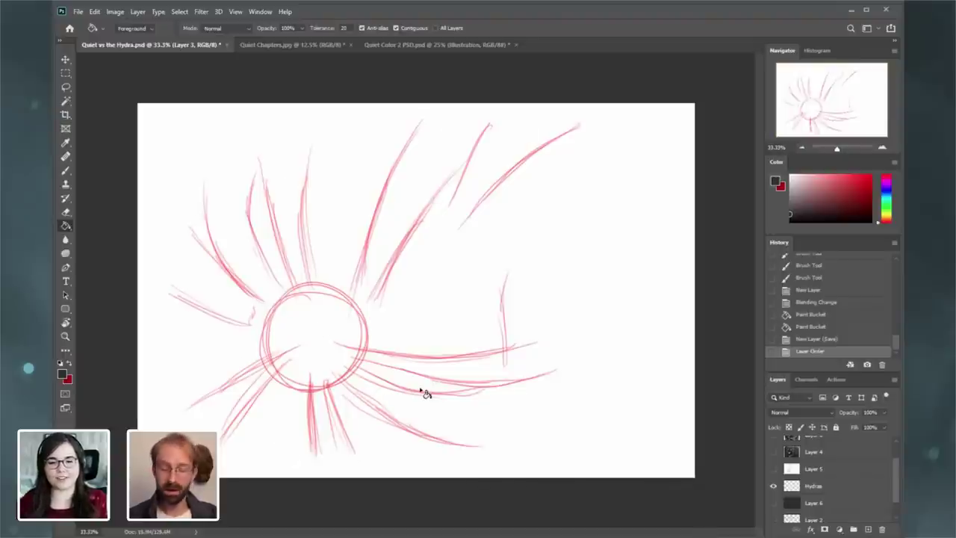
drag(898, 480, 900, 475)
scroll(898, 478, down, 2)
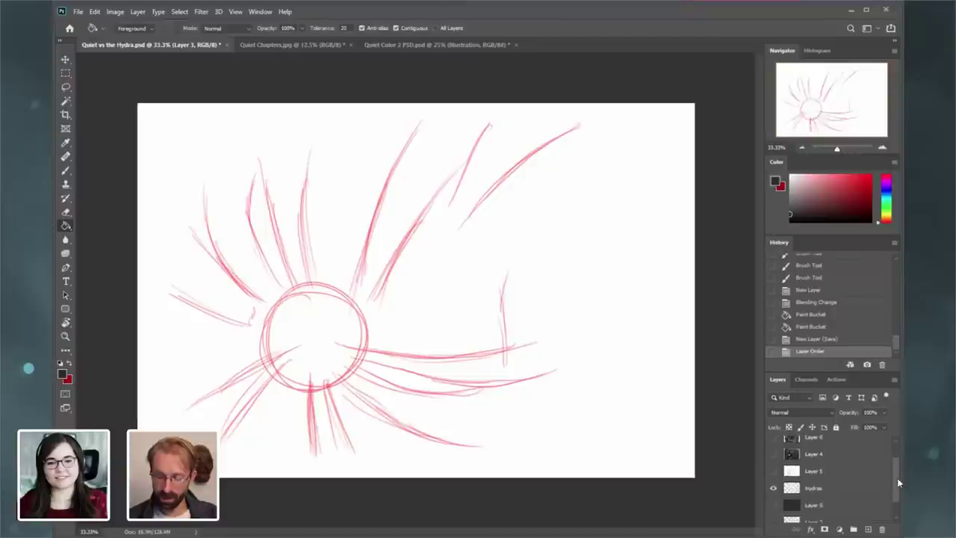
click(774, 500)
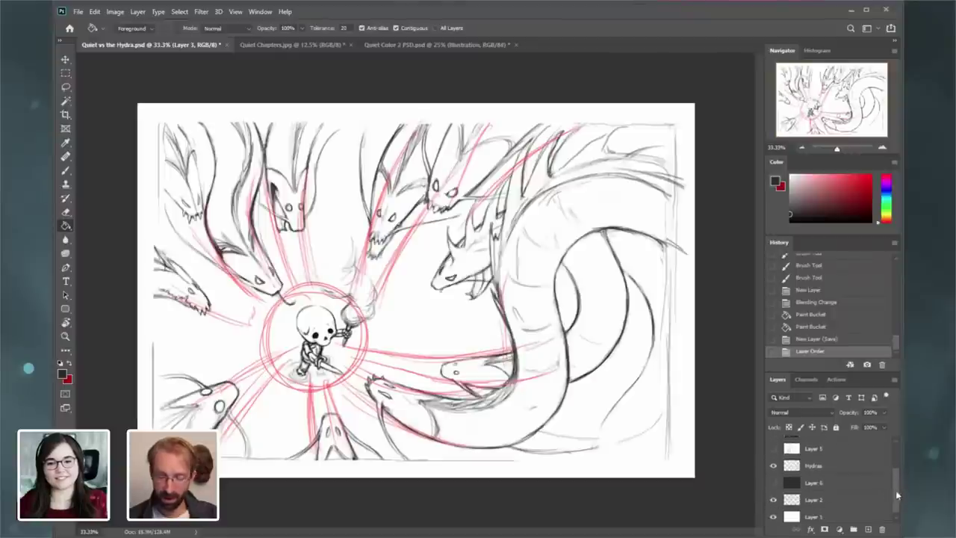
- Hide the red guide lines on Layer 3 and briefly preview the Layer 0 value study
scroll(896, 490, up, 3)
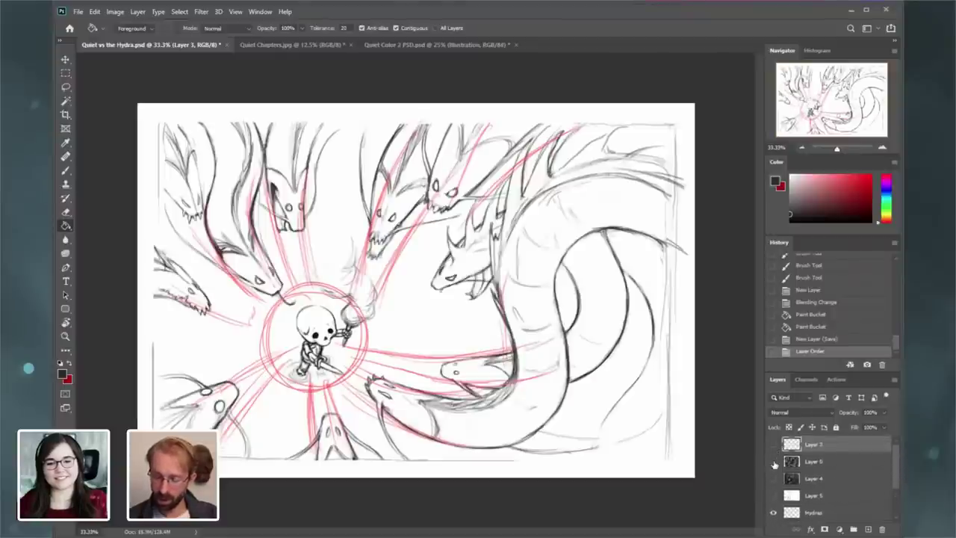
click(774, 463)
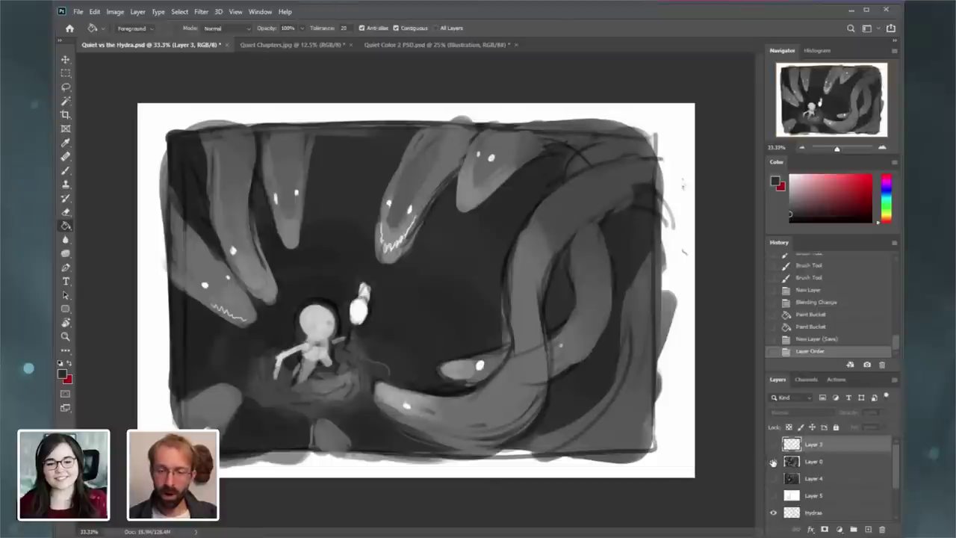
click(774, 463)
- Show the dark fill on Layer 6 and add a layer mask to the Hydras layer
scroll(899, 469, down, 2)
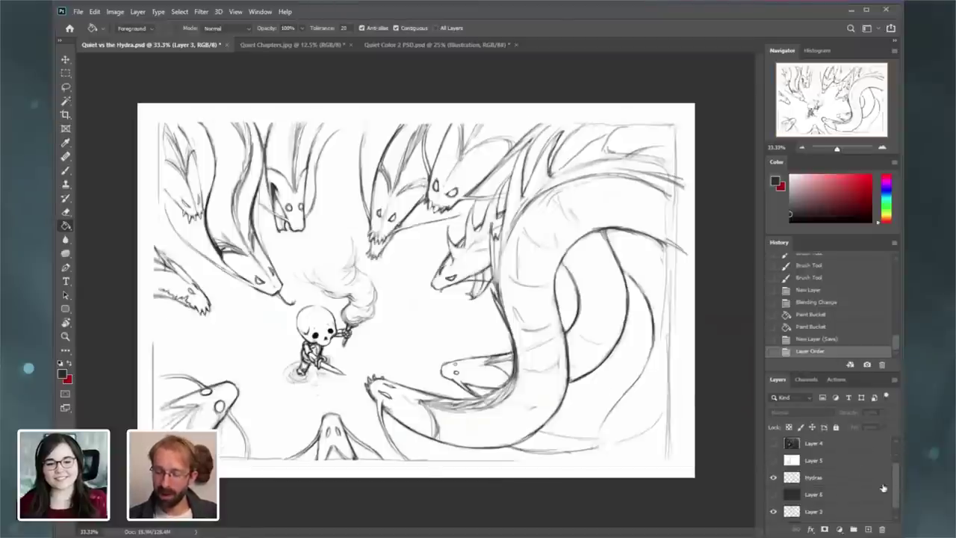
scroll(896, 483, down, 1)
click(774, 479)
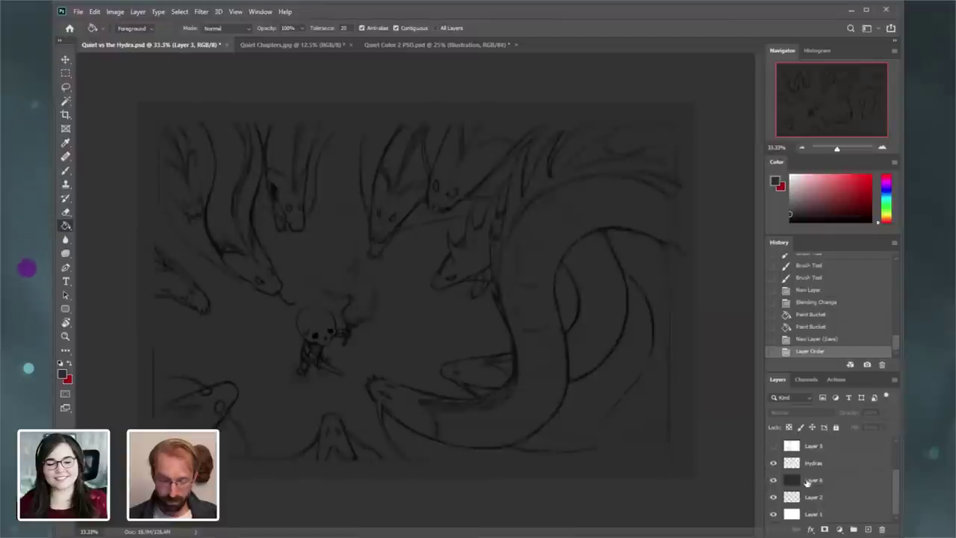
click(816, 472)
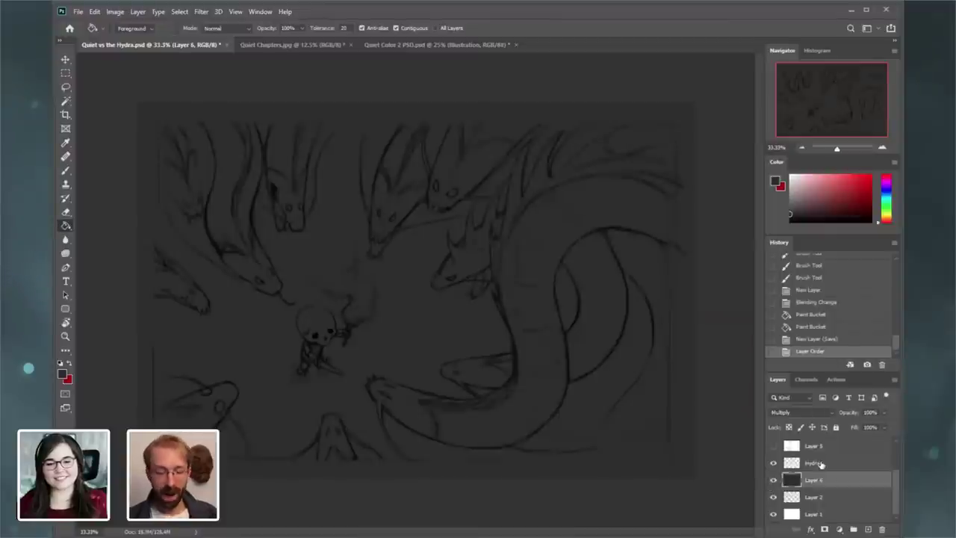
click(822, 463)
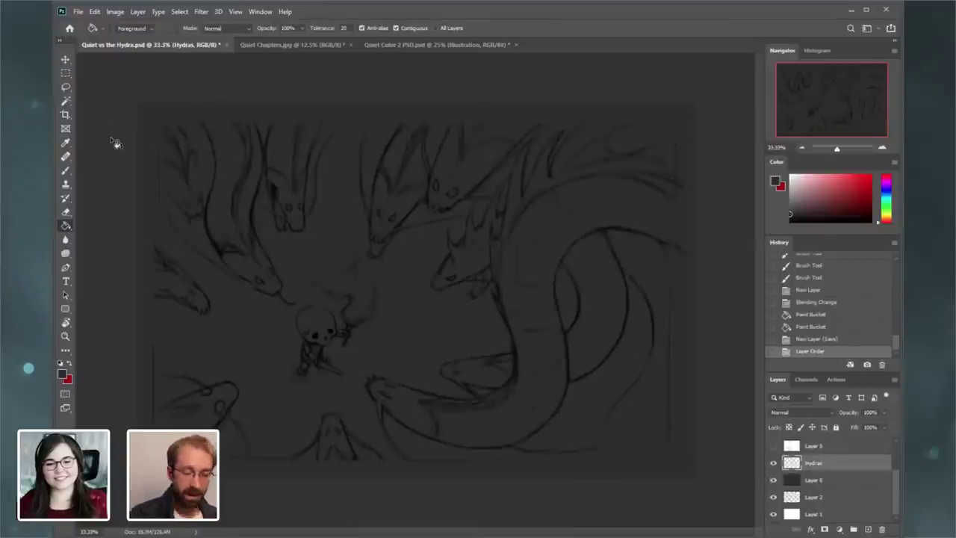
click(825, 530)
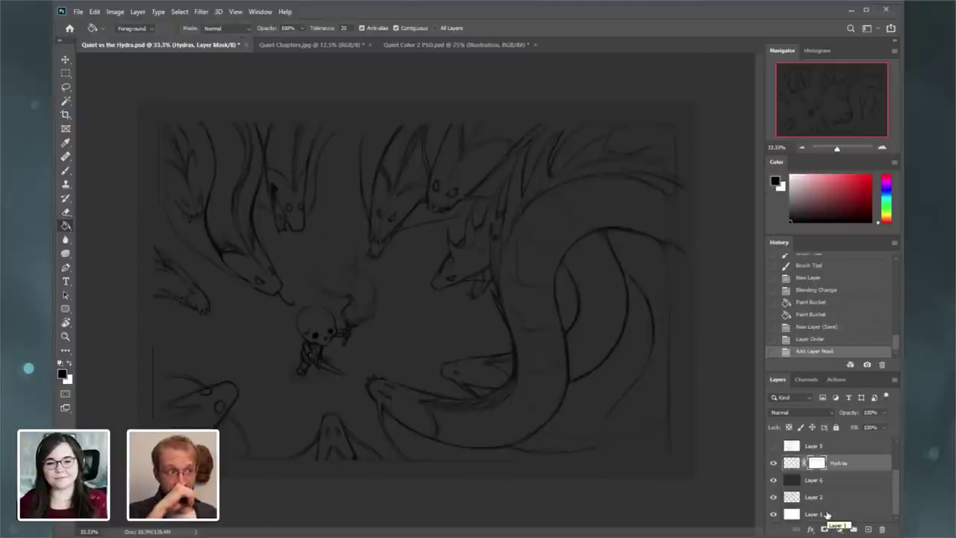
- Lasso the hydra head and neck above the skeleton's torch and fill that selection with black on the Hydras layer mask
click(881, 150)
drag(831, 107, 821, 108)
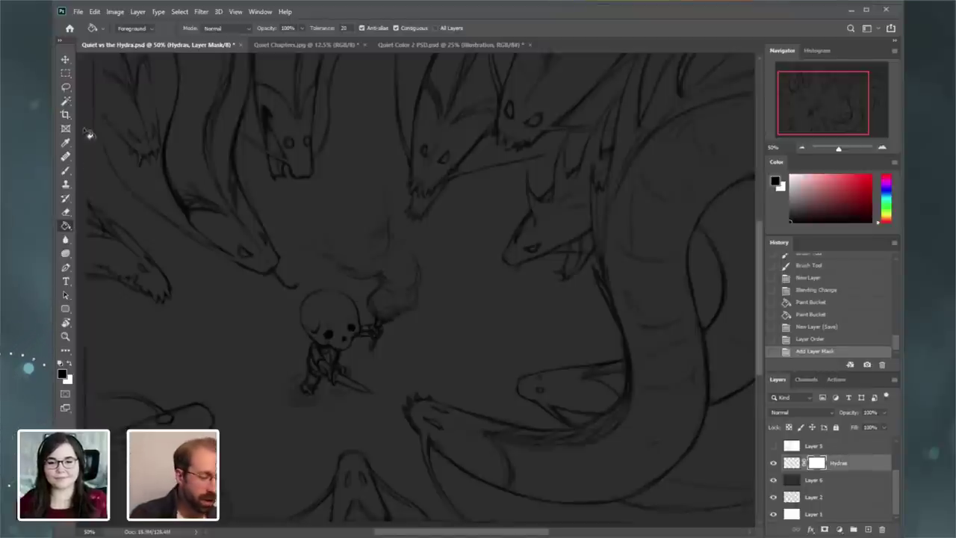
click(66, 87)
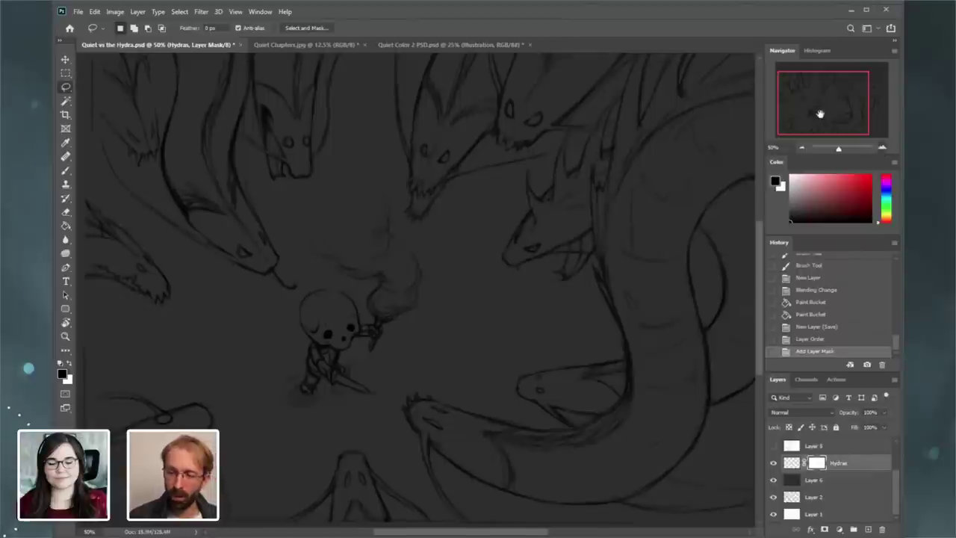
click(882, 149)
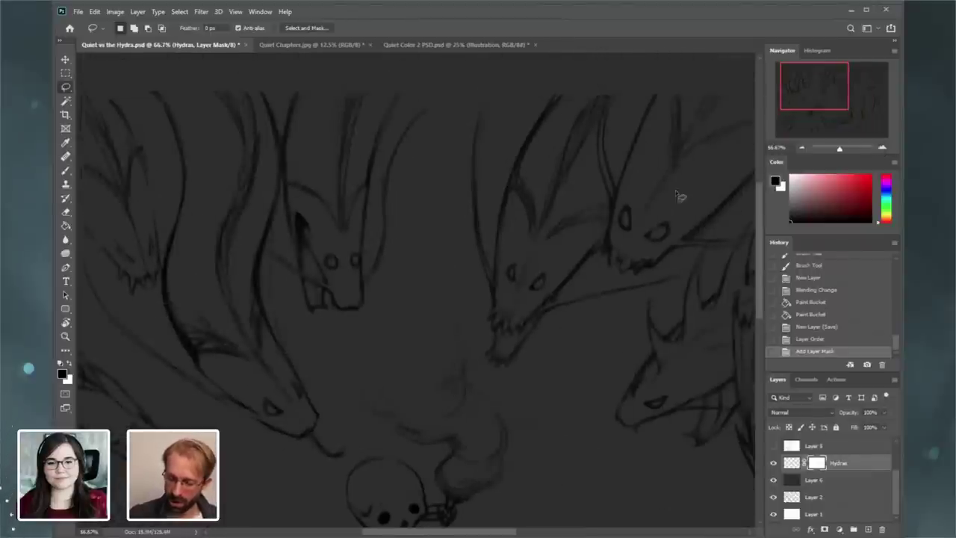
mouse_move(556, 113)
mouse_down()
mouse_move(515, 181)
mouse_move(505, 222)
mouse_move(489, 357)
mouse_move(499, 369)
mouse_move(516, 363)
mouse_up()
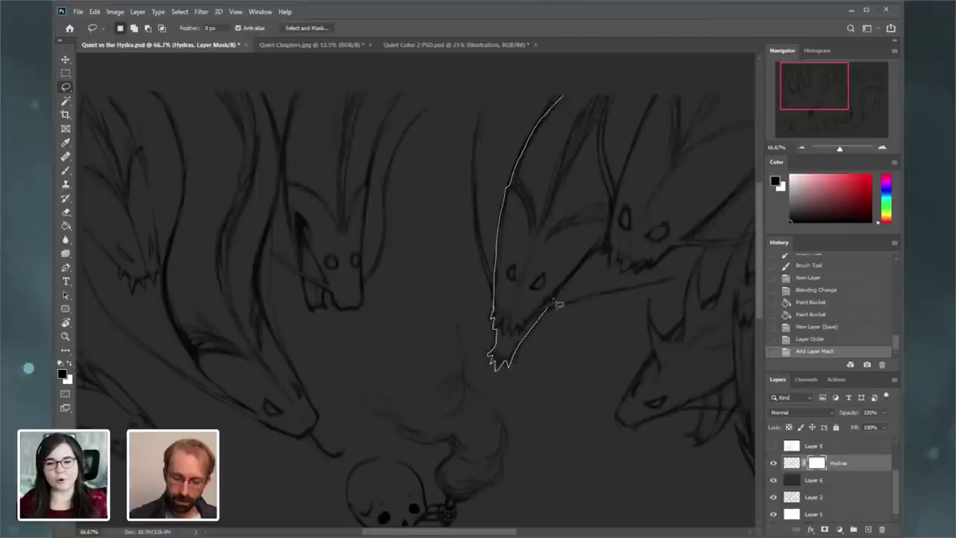
drag(632, 206, 692, 109)
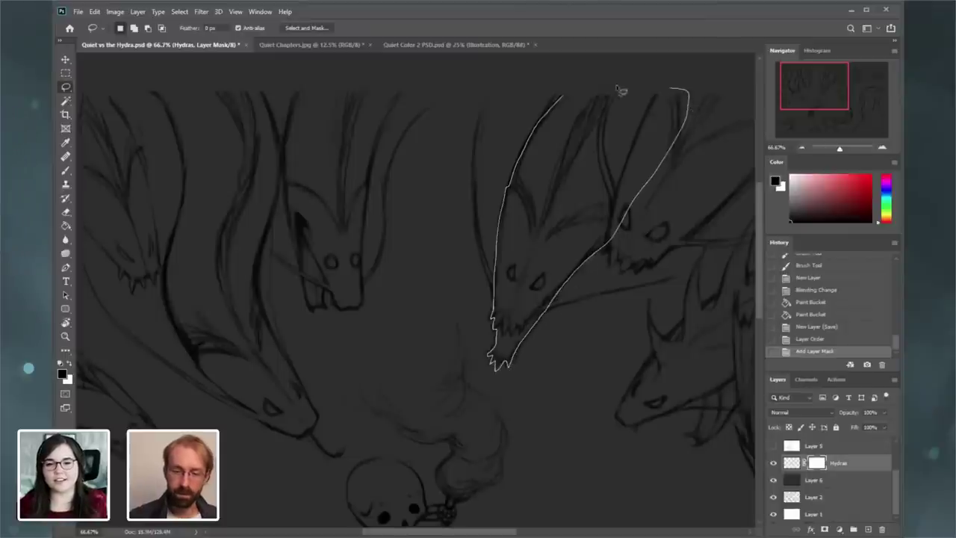
drag(621, 91, 563, 96)
click(67, 226)
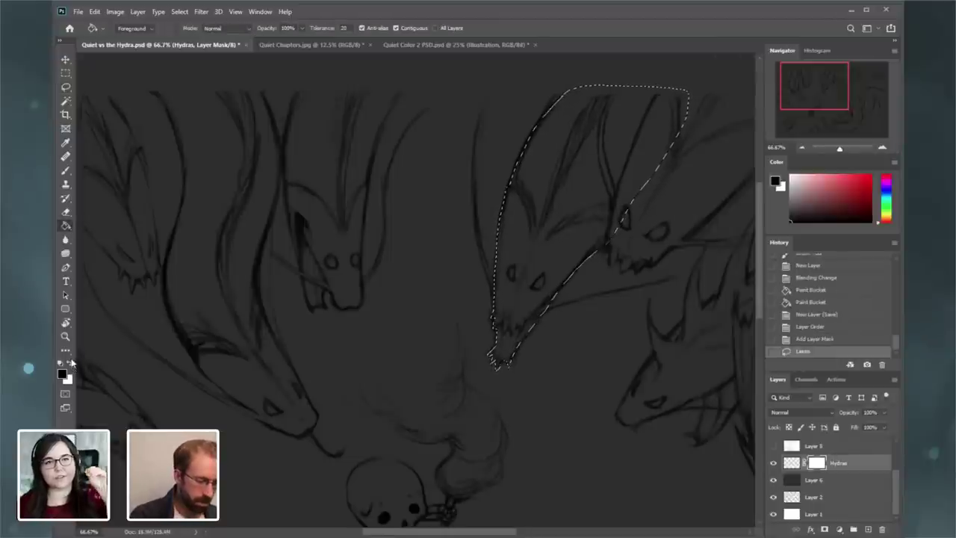
click(538, 281)
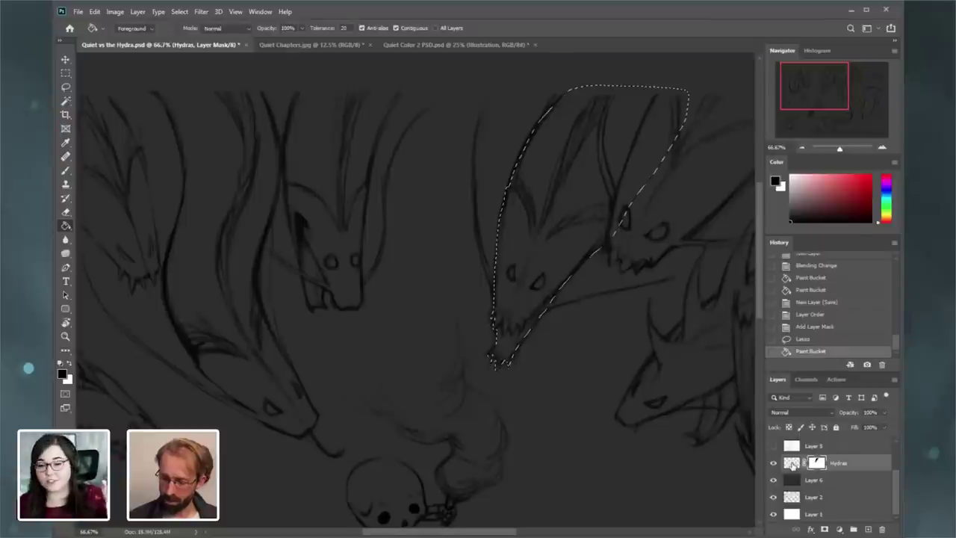
- Convert the Hydras layer to a smart object and clear the selection around the hydra head
click(791, 463)
click(201, 11)
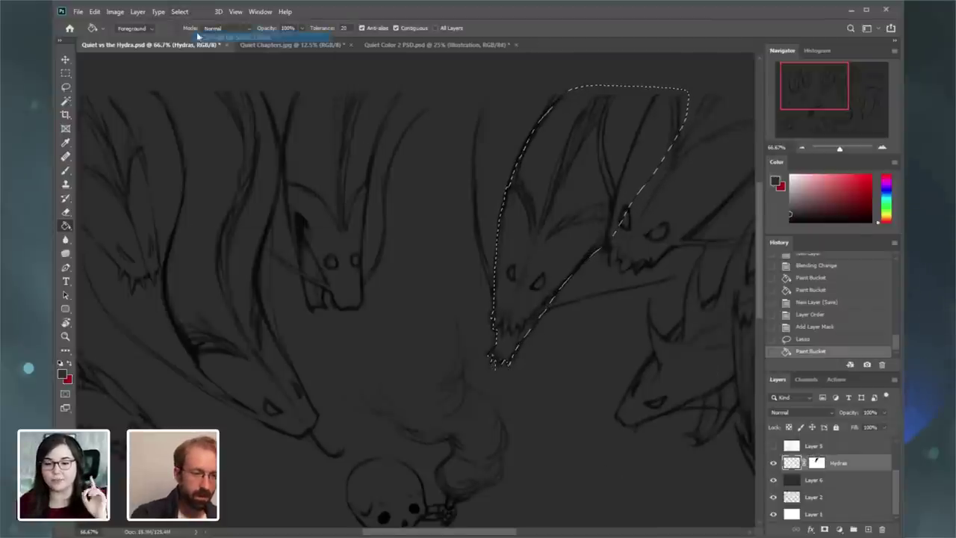
click(217, 36)
key(Return)
click(177, 11)
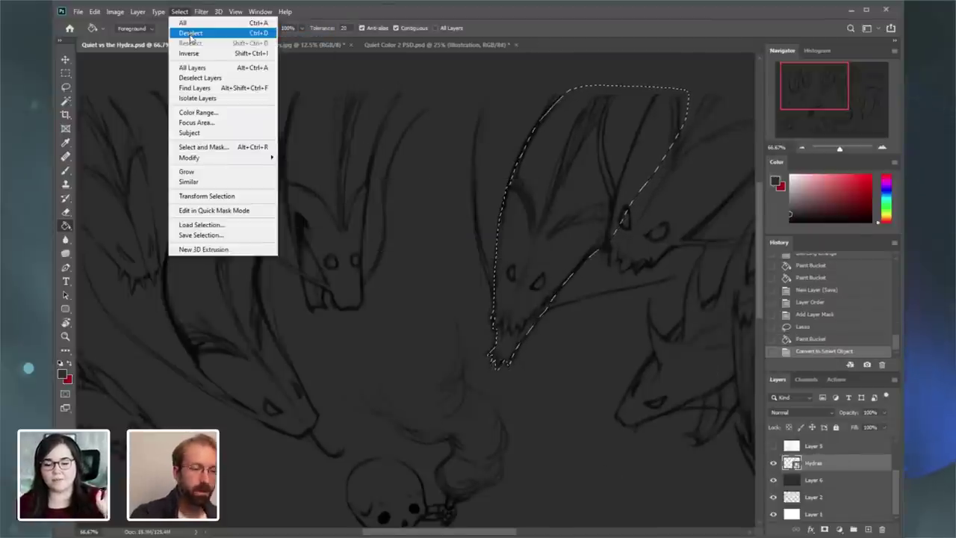
click(196, 32)
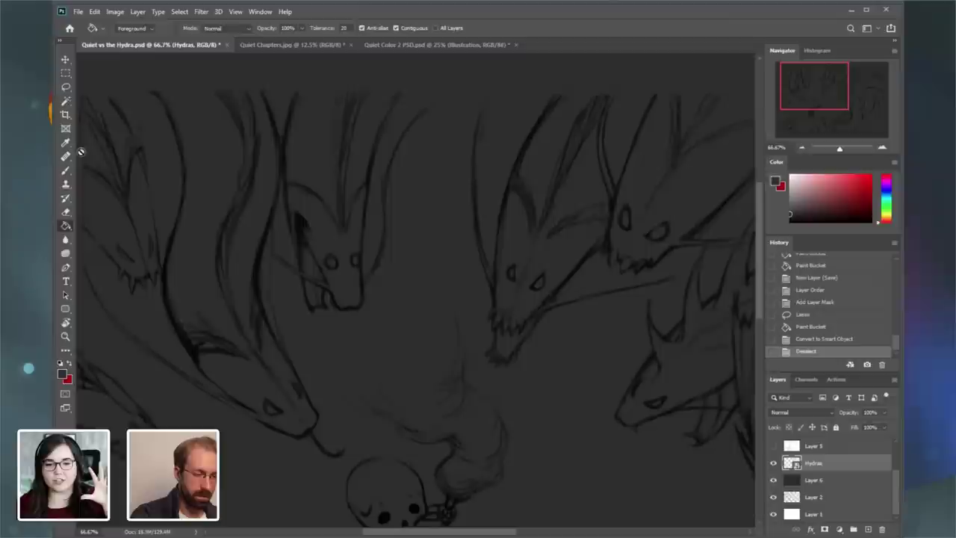
- Set the foreground colour to a dark grey with RGB 76, 76, 76
key(i)
click(62, 374)
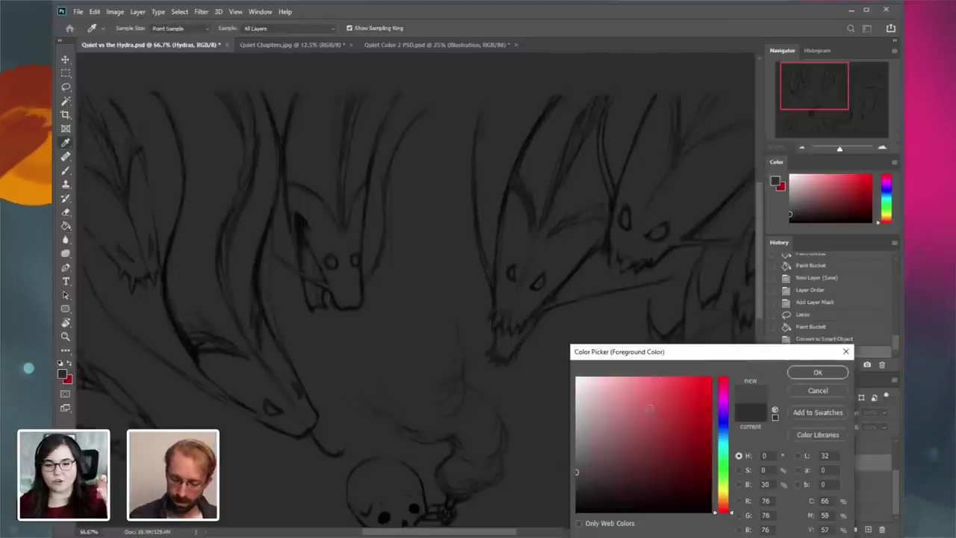
click(818, 372)
- Try to fill the Hydras smart object, and revert the document to the state before the smart object conversion
key(g)
click(581, 422)
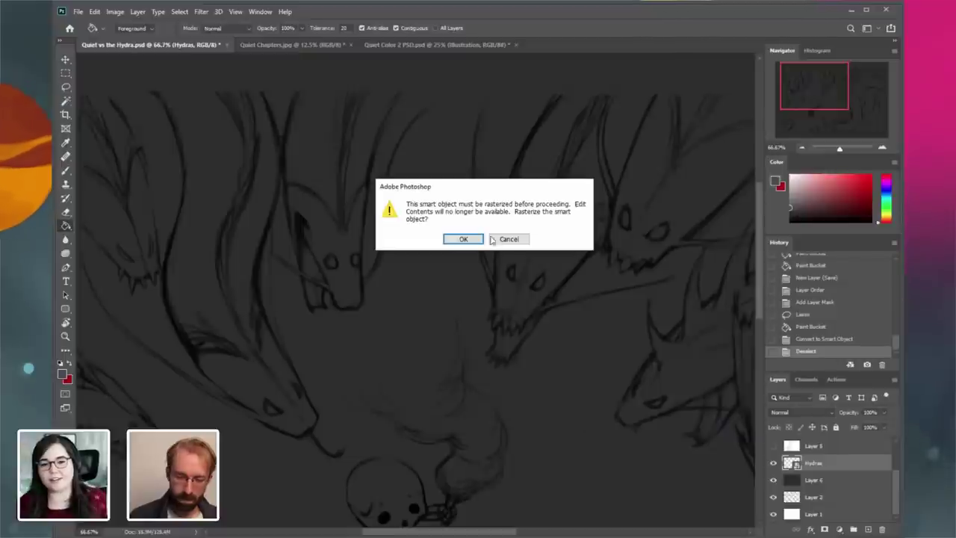
key(Escape)
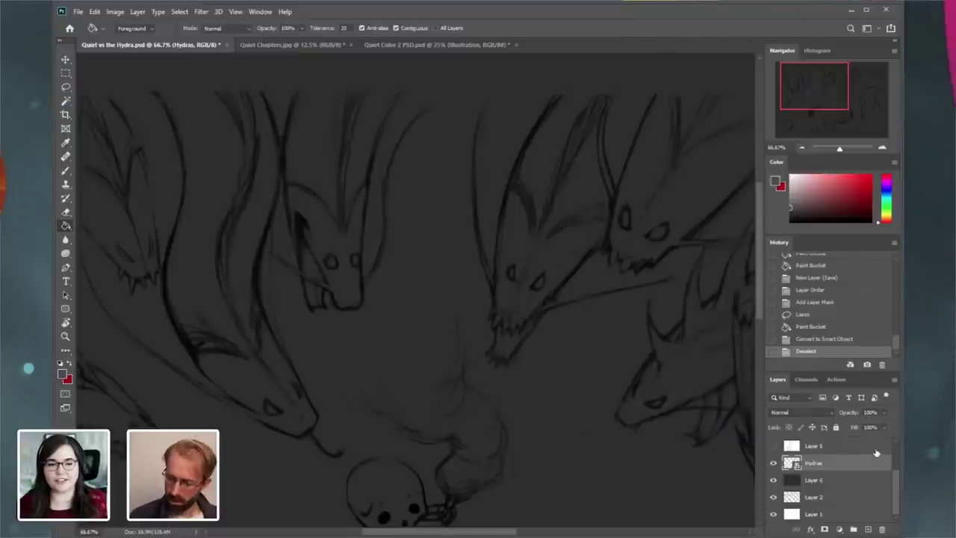
click(832, 328)
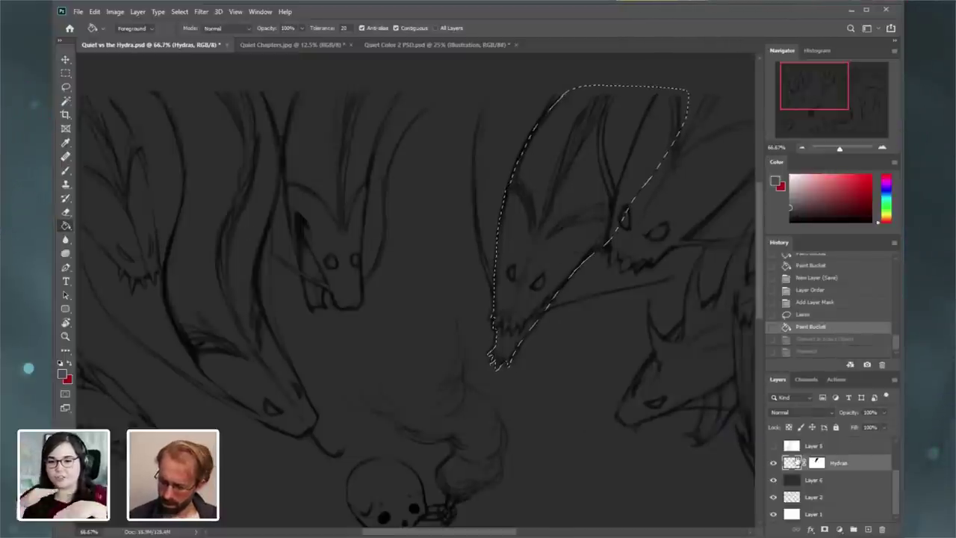
- Clear the hydra-head selection and fill the Hydras layer with the dark grey foreground colour
click(180, 11)
click(198, 33)
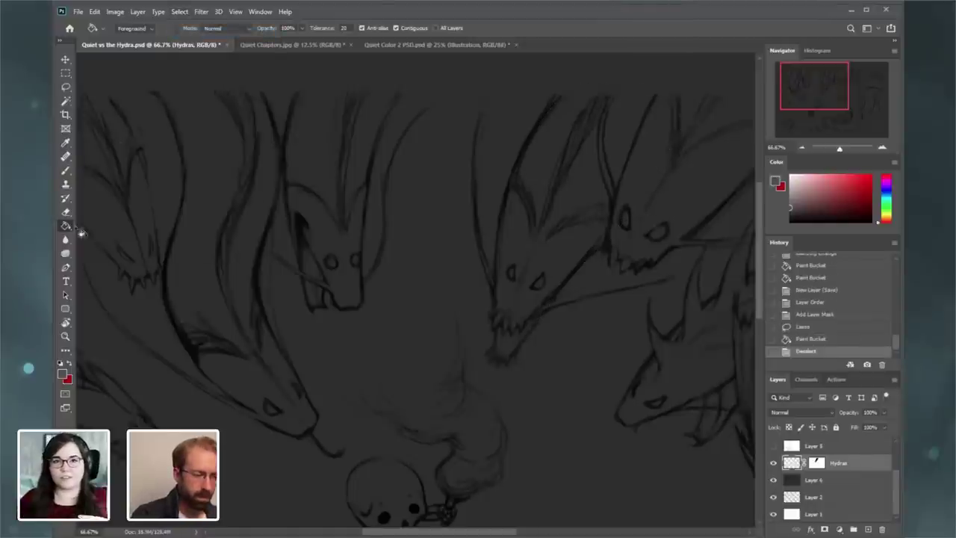
click(465, 321)
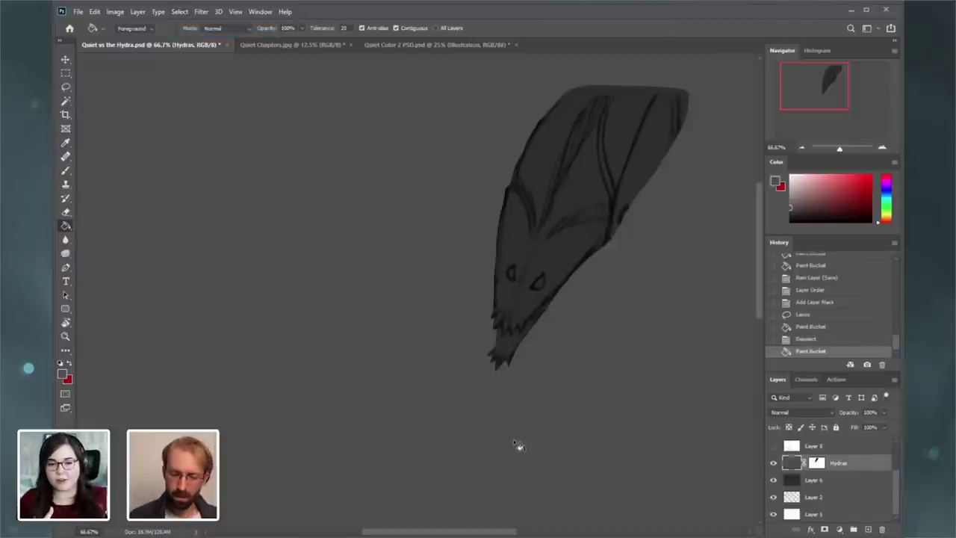
key(ctrl+z)
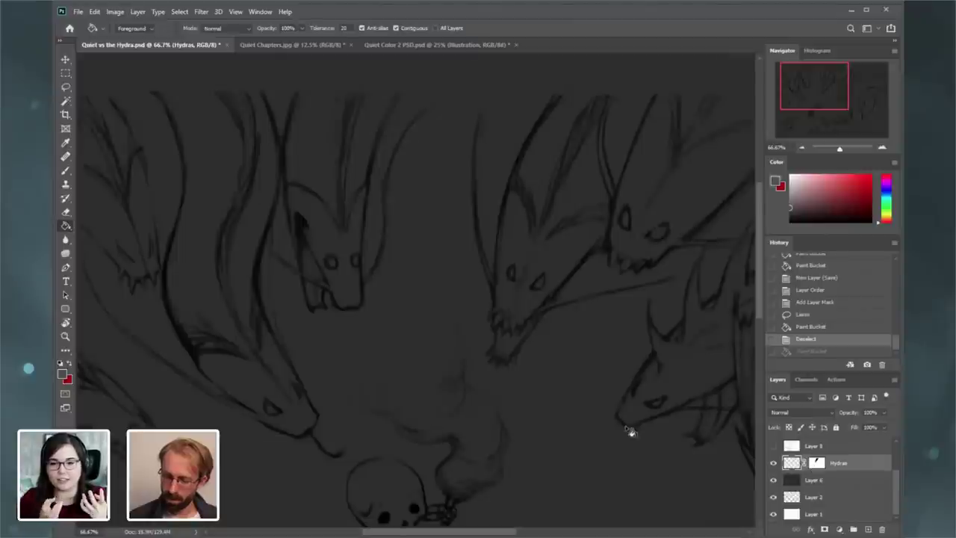
key(ctrl+shift+z)
- Compare the Hydras fill under other blend modes and hidden, keeping Normal, and target its layer mask
click(817, 462)
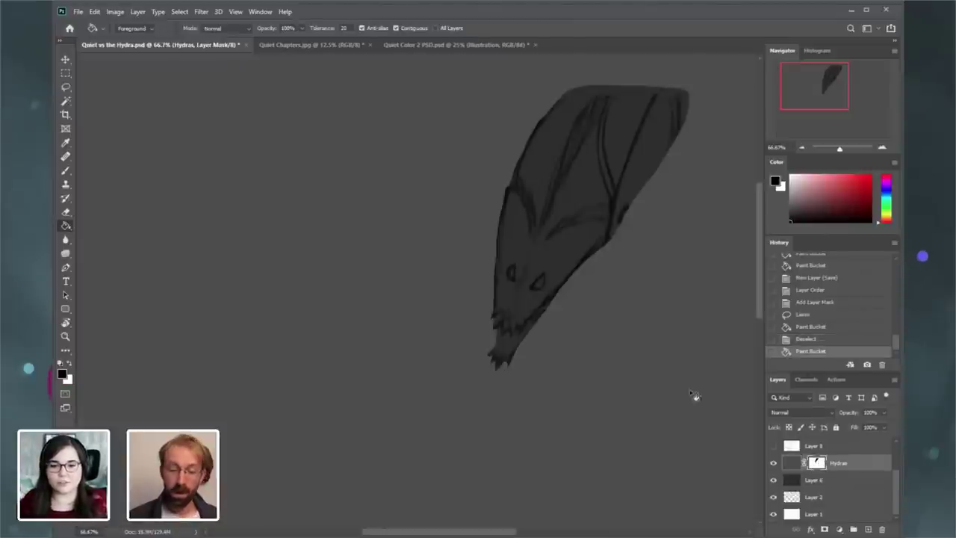
click(792, 446)
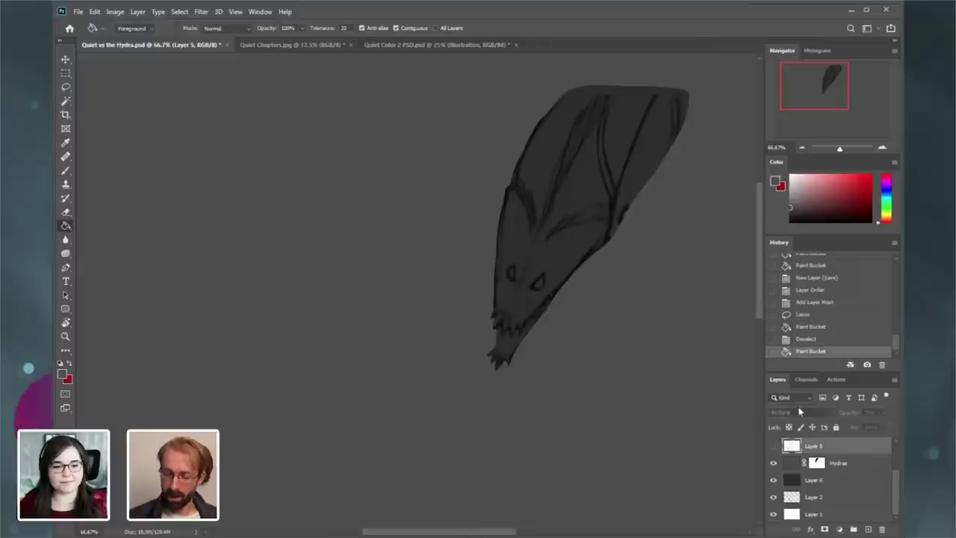
click(797, 465)
click(798, 411)
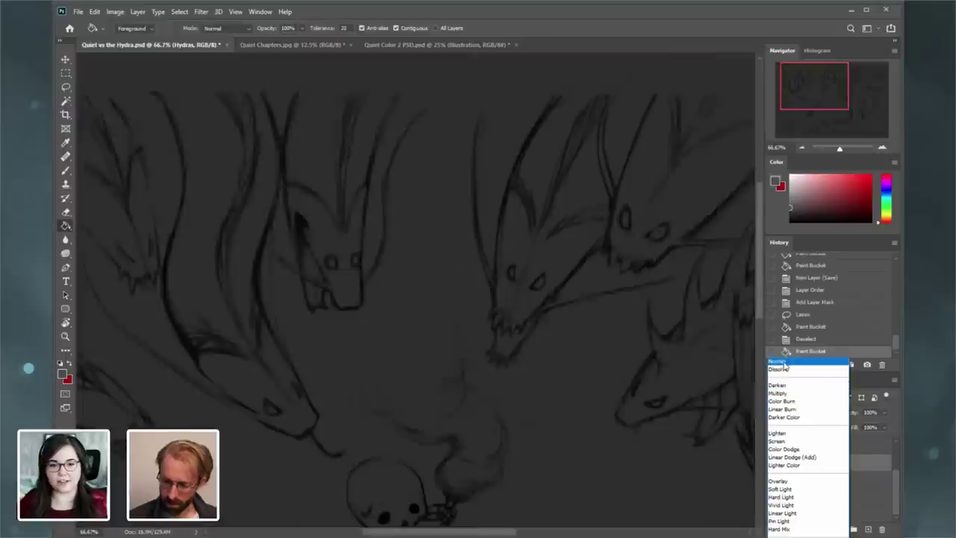
click(810, 362)
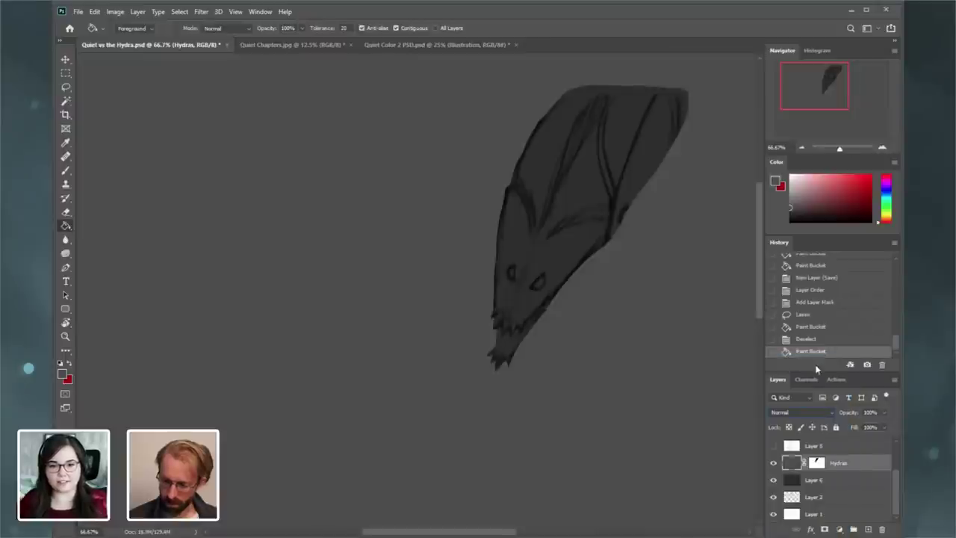
click(774, 464)
click(774, 463)
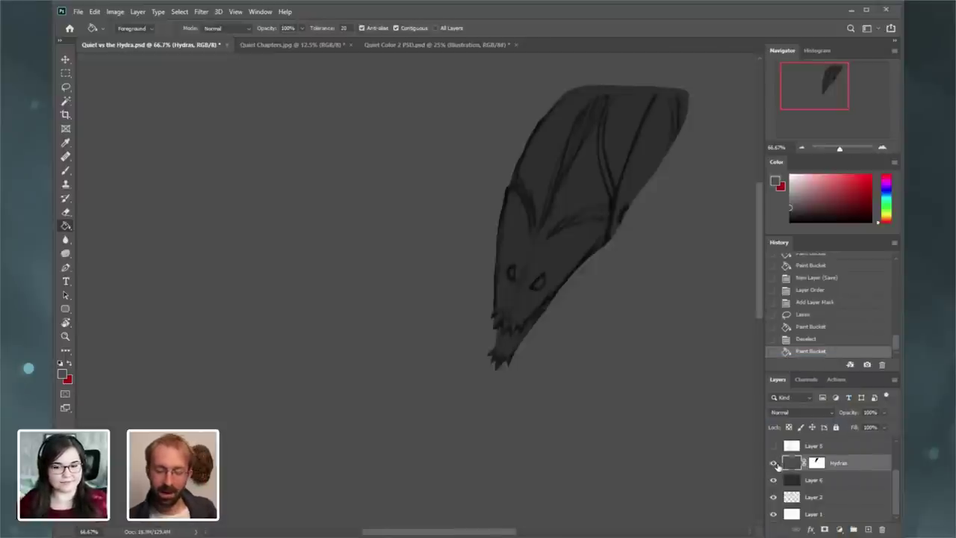
click(818, 462)
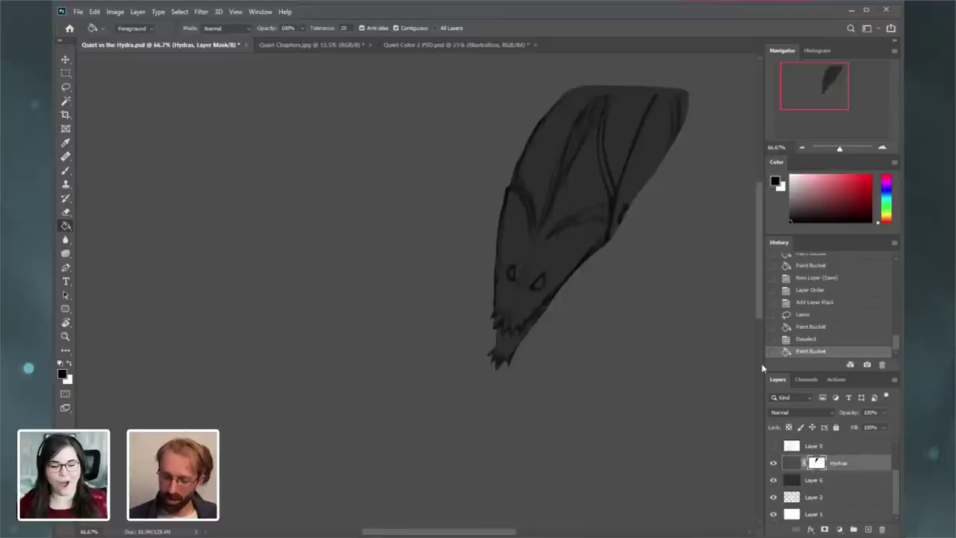
- Invert the Hydras layer mask, target the layer itself, and check the masked hydra head with the layer hidden and shown
click(115, 11)
mouse_move(144, 41)
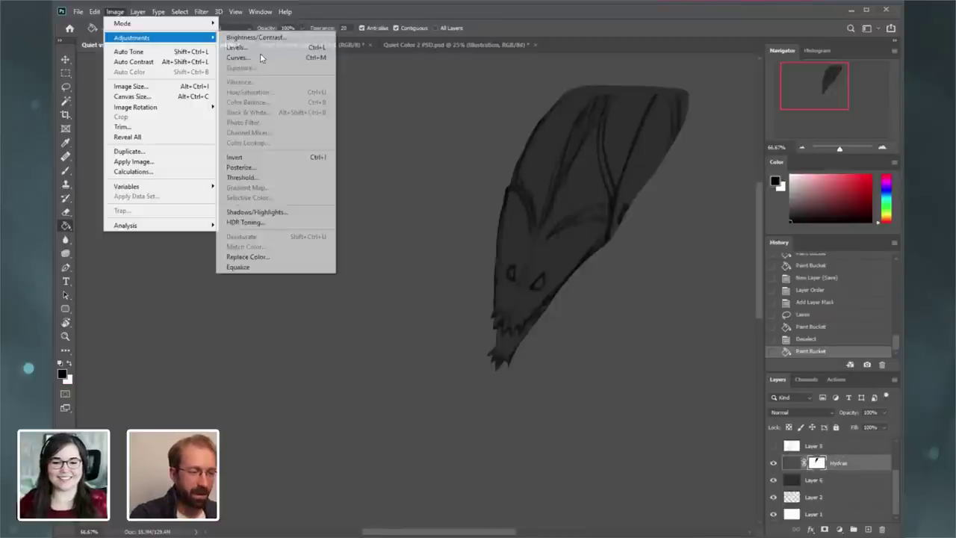
click(242, 158)
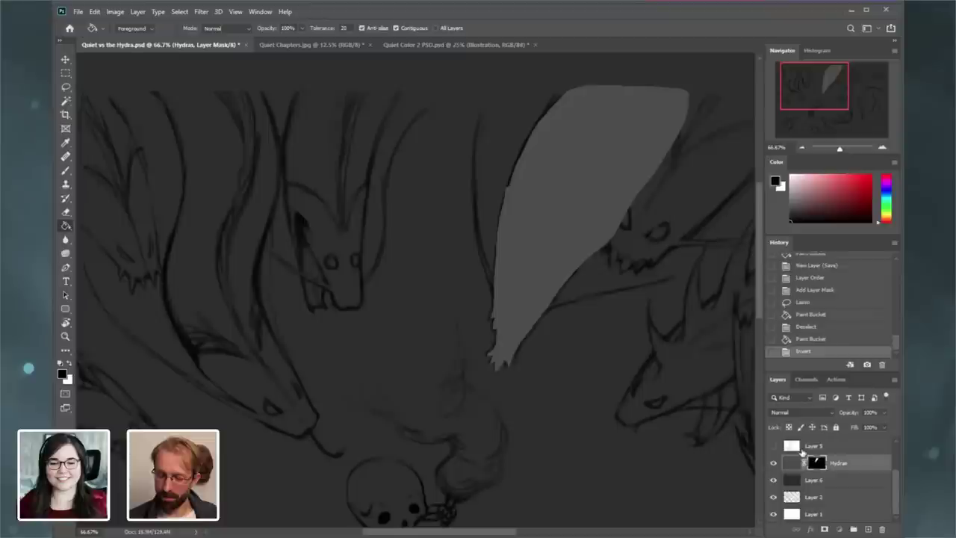
click(793, 463)
click(802, 147)
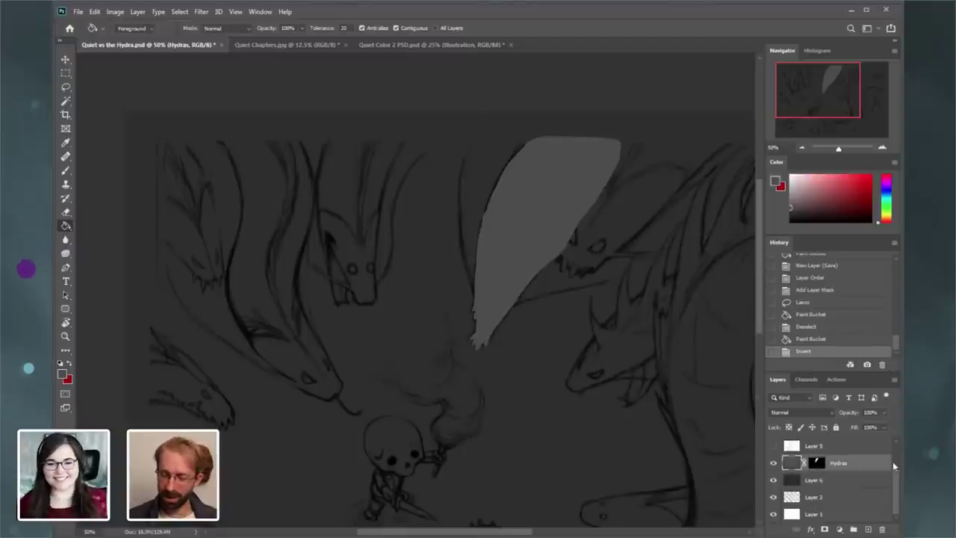
click(774, 463)
click(773, 463)
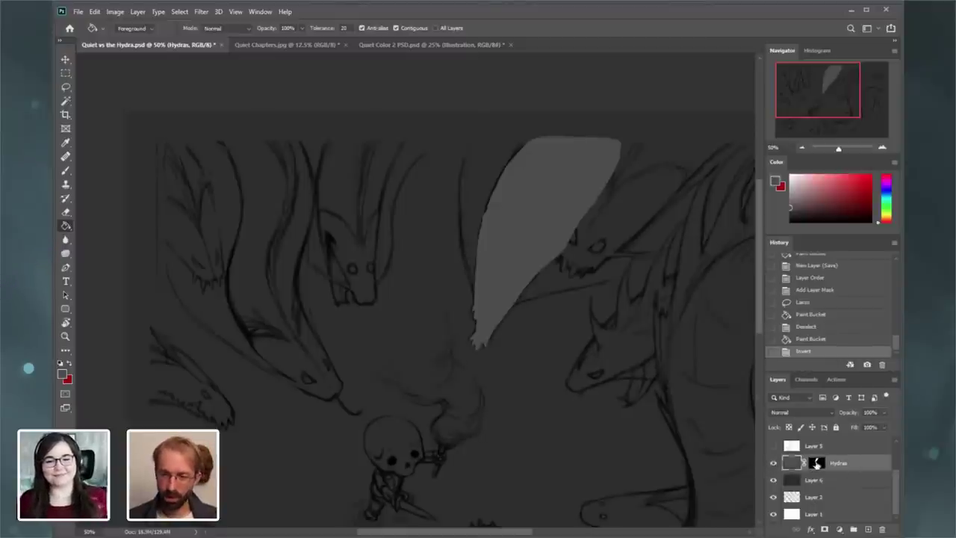
- Hide the Hydras layer, show the greyscale skeleton-versus-hydra value sketch, and examine its skeleton and surrounding hydra heads
drag(897, 484, 896, 485)
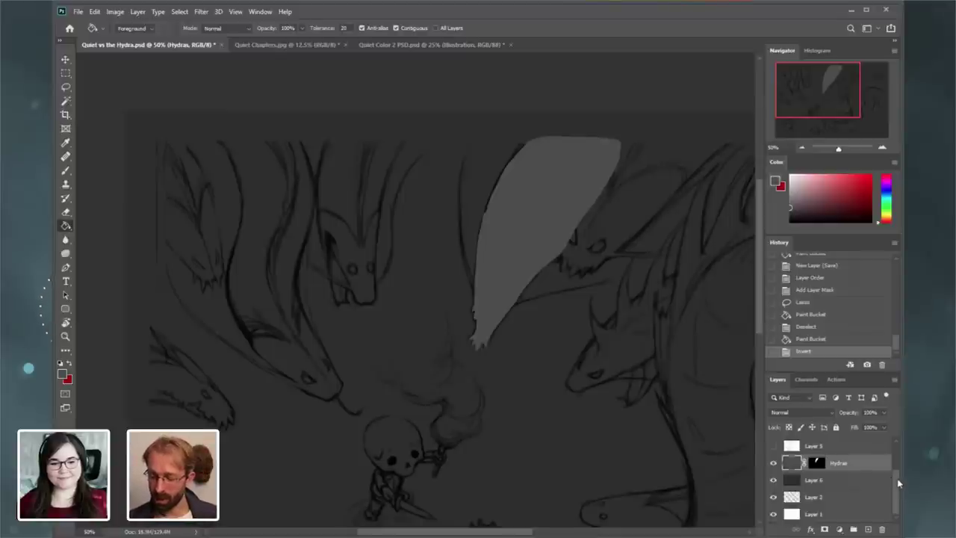
scroll(897, 478, up, 1)
click(774, 485)
click(773, 485)
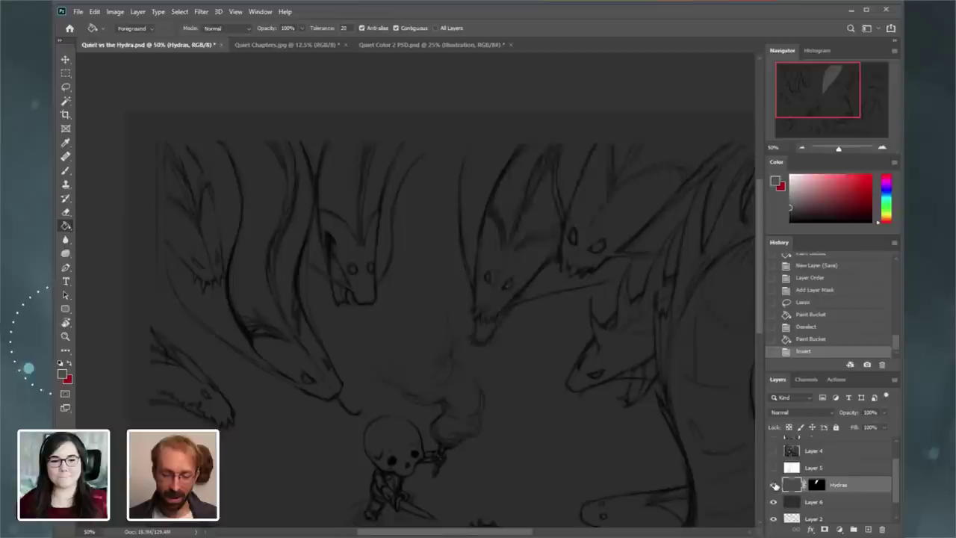
click(773, 485)
scroll(775, 478, up, 2)
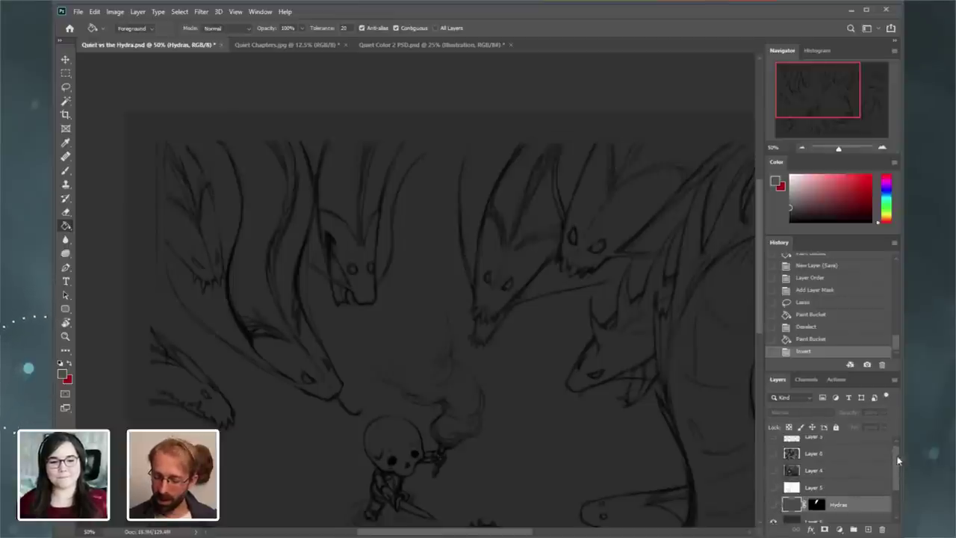
click(773, 463)
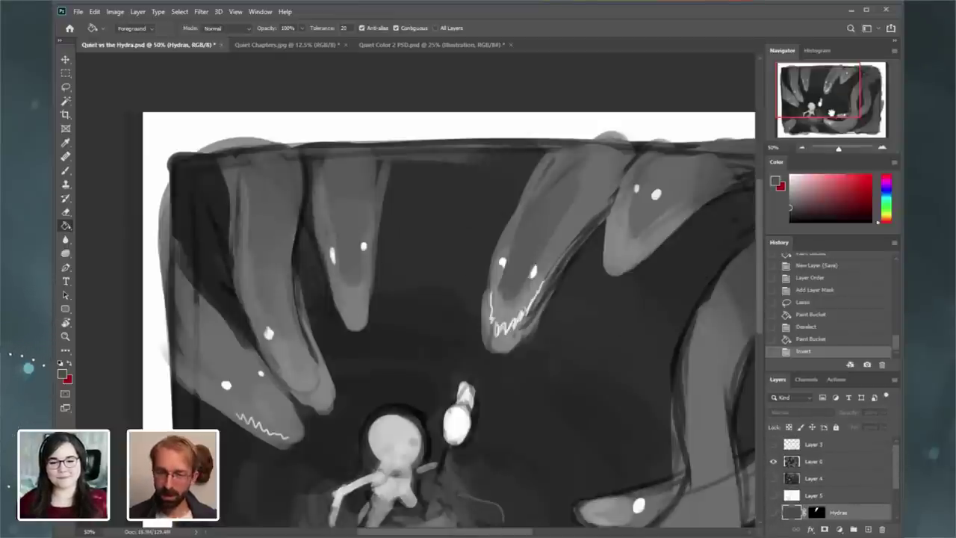
mouse_move(823, 110)
mouse_down()
mouse_move(828, 128)
mouse_move(856, 118)
mouse_up()
click(883, 149)
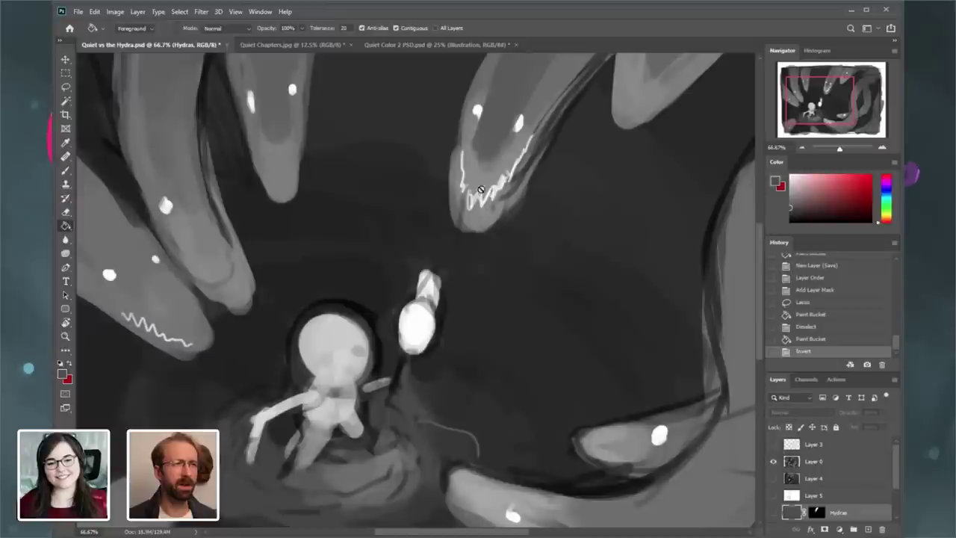
drag(812, 94, 811, 111)
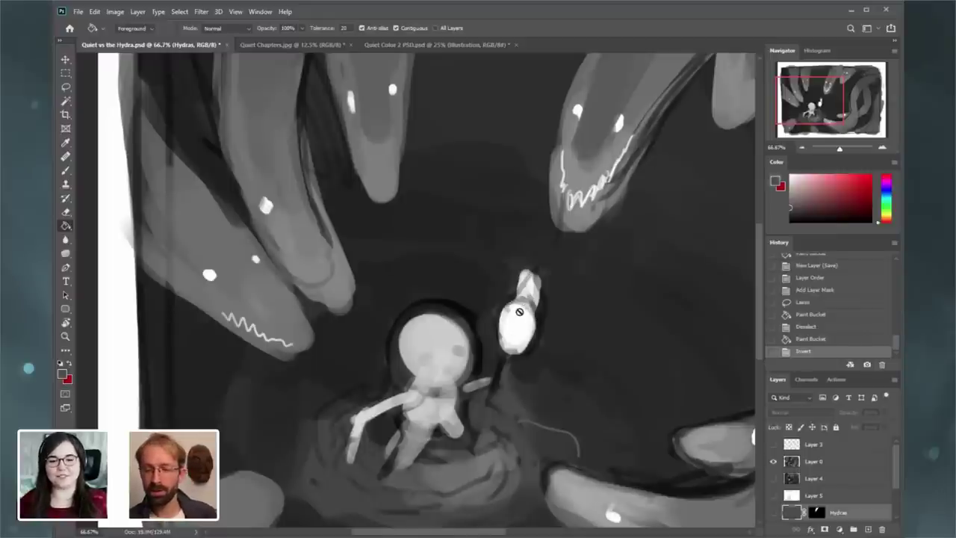
mouse_move(814, 106)
mouse_down()
mouse_move(814, 98)
mouse_move(824, 103)
mouse_up()
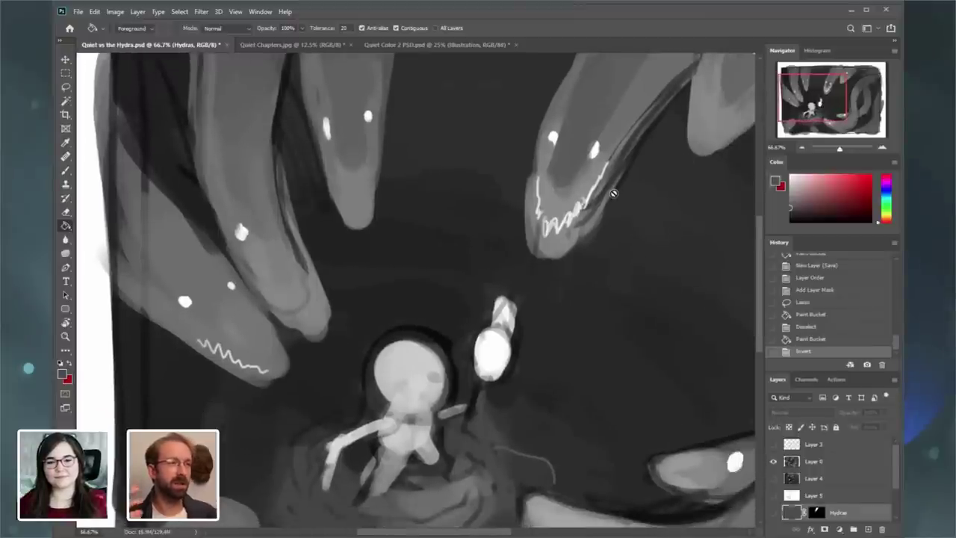
drag(827, 108, 824, 110)
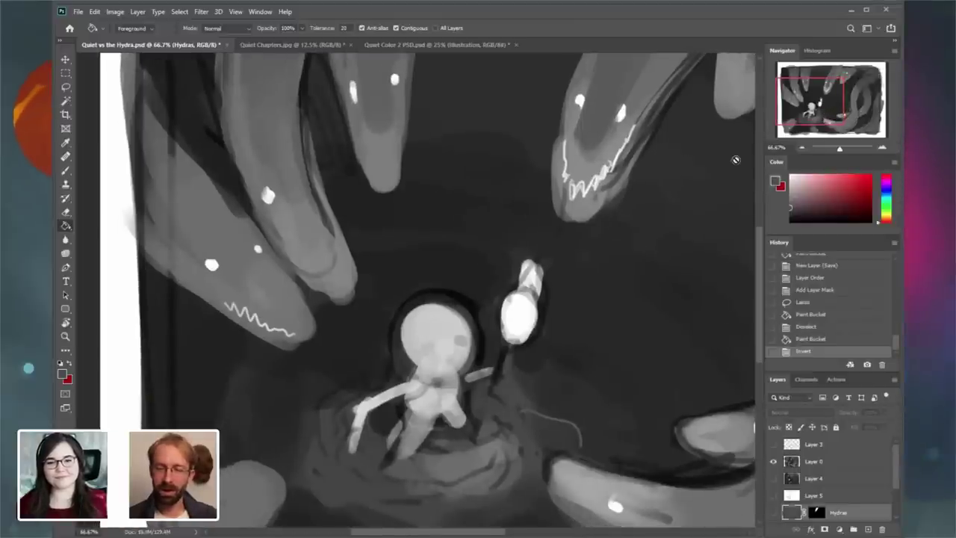
- Darken the greyscale value sketch layer with Levels, using input levels 15, 0.44 and 239
click(852, 461)
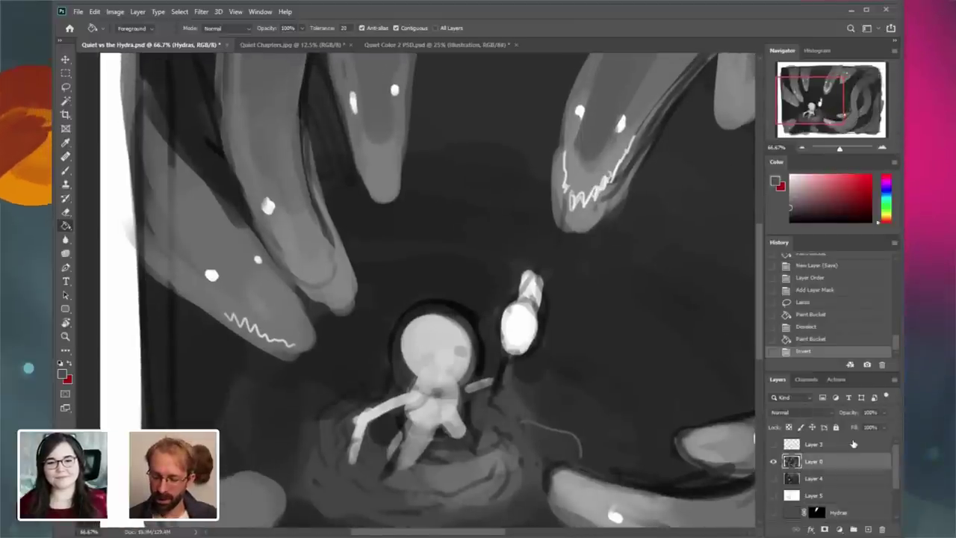
key(ctrl+minus)
click(115, 11)
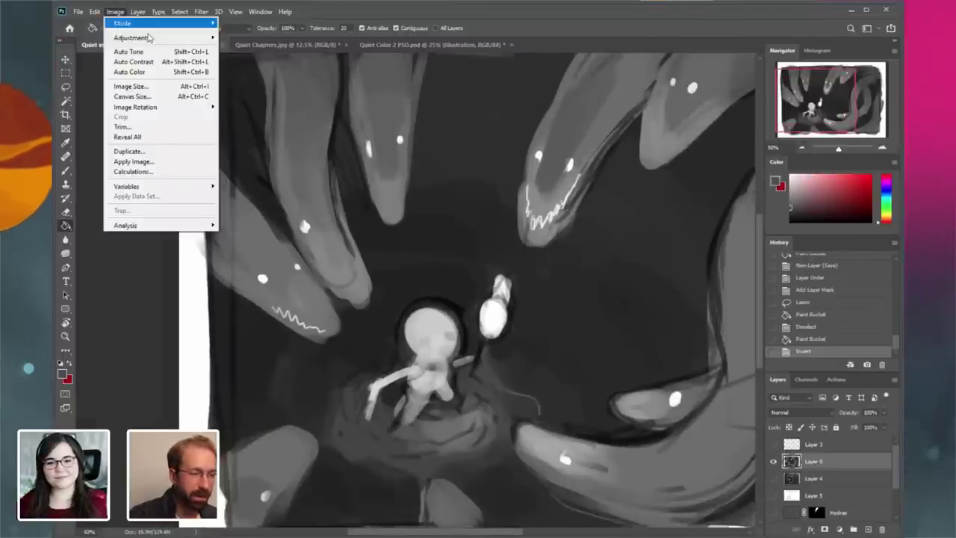
mouse_move(148, 37)
click(246, 47)
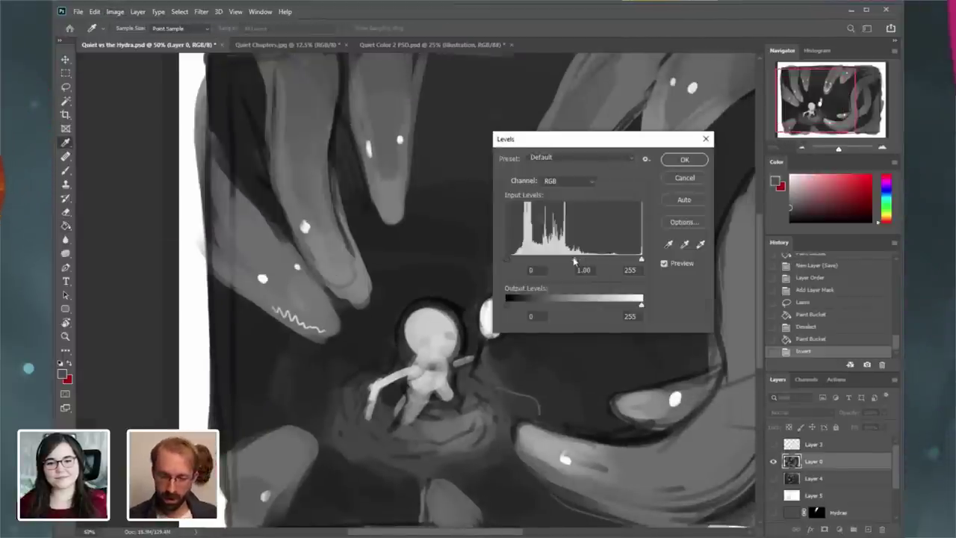
drag(575, 261, 606, 258)
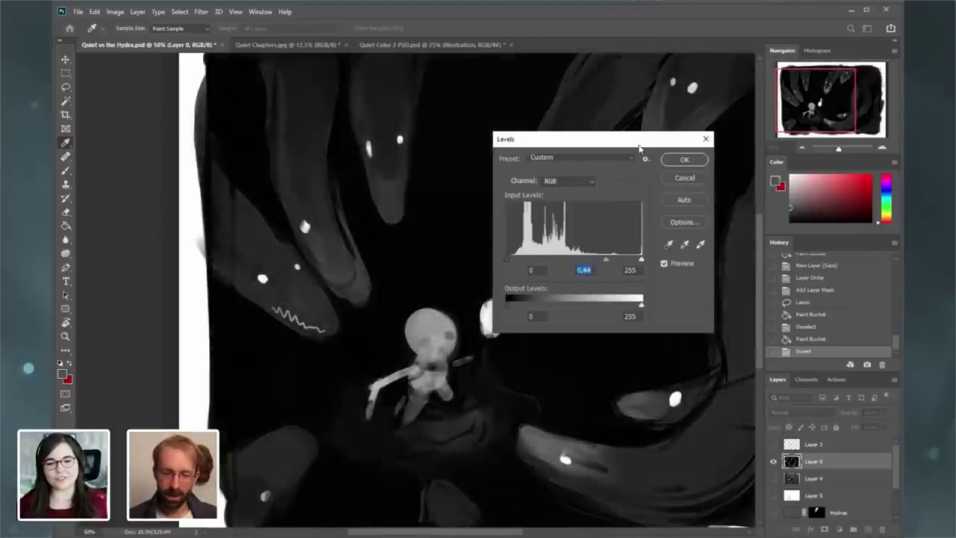
drag(639, 147, 792, 309)
drag(781, 423, 786, 423)
drag(661, 424, 669, 424)
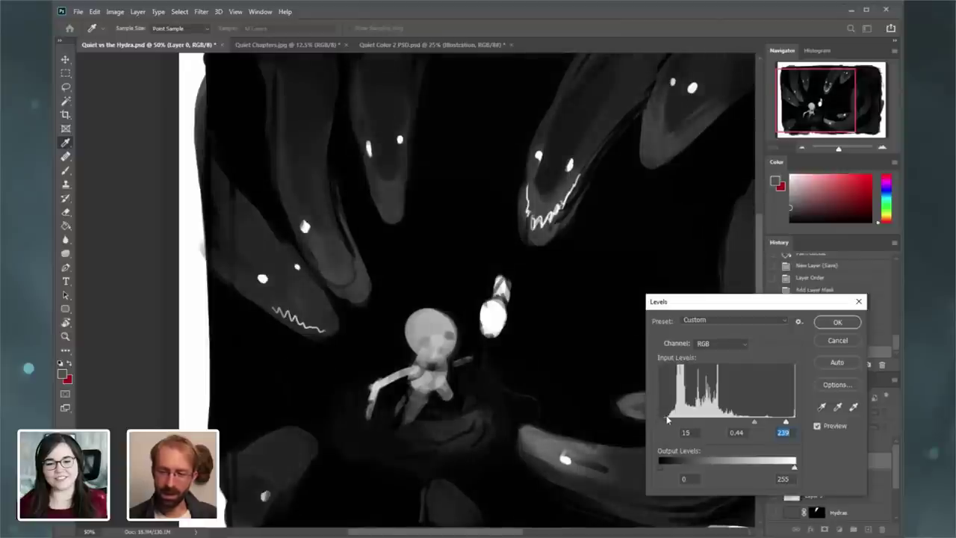
click(834, 322)
key(ctrl+minus)
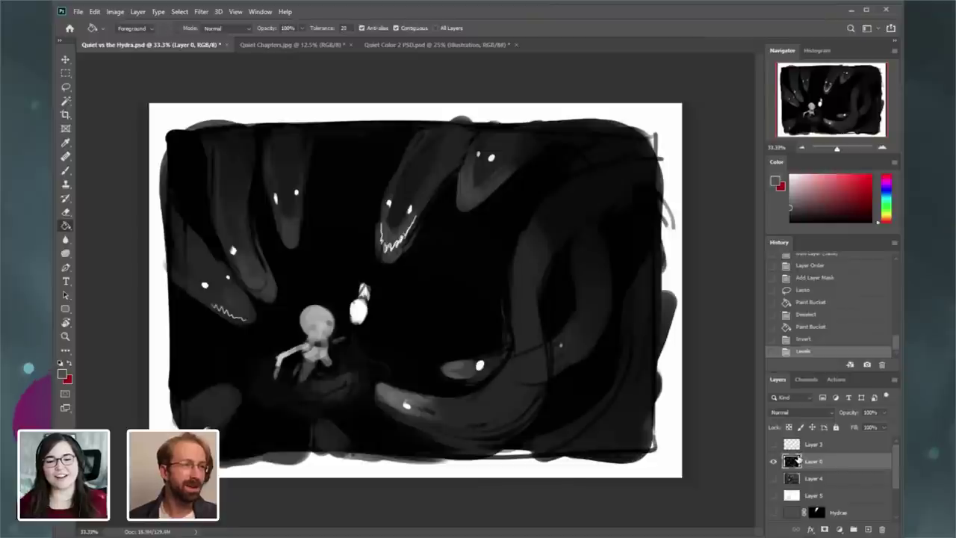
- Brush a thin white jagged mouth line below the eyes of the narrow hydra head hanging above the skeleton
click(881, 148)
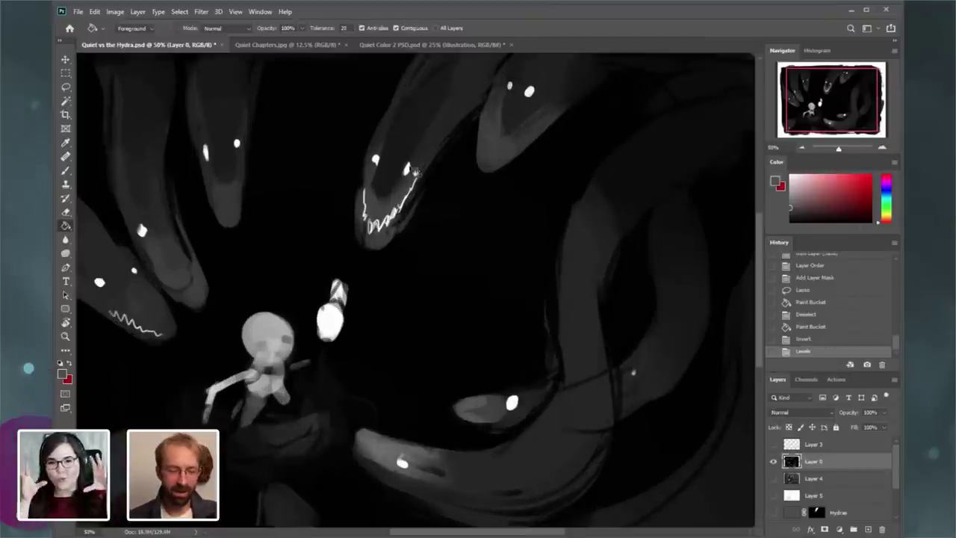
click(66, 171)
click(64, 375)
drag(616, 404, 574, 375)
click(818, 373)
key(Return)
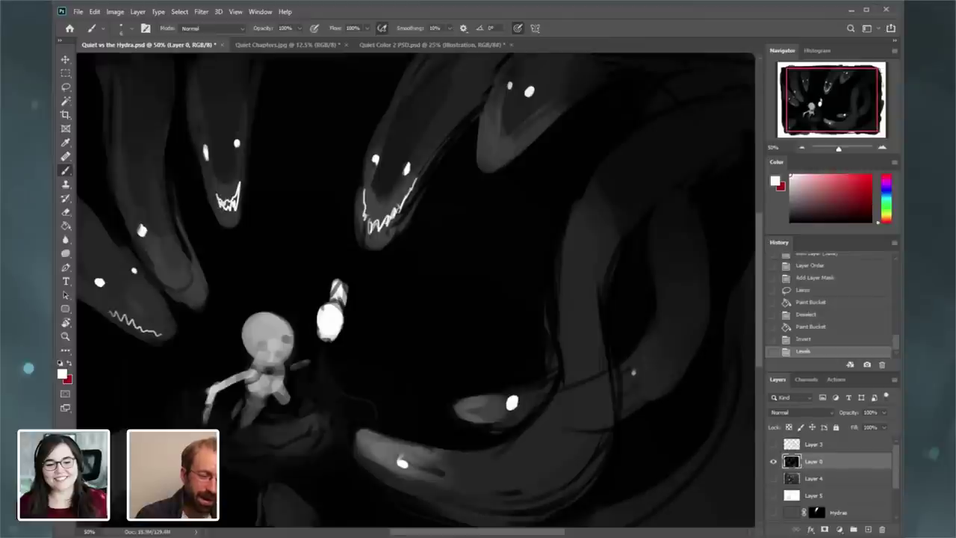
drag(240, 180, 241, 166)
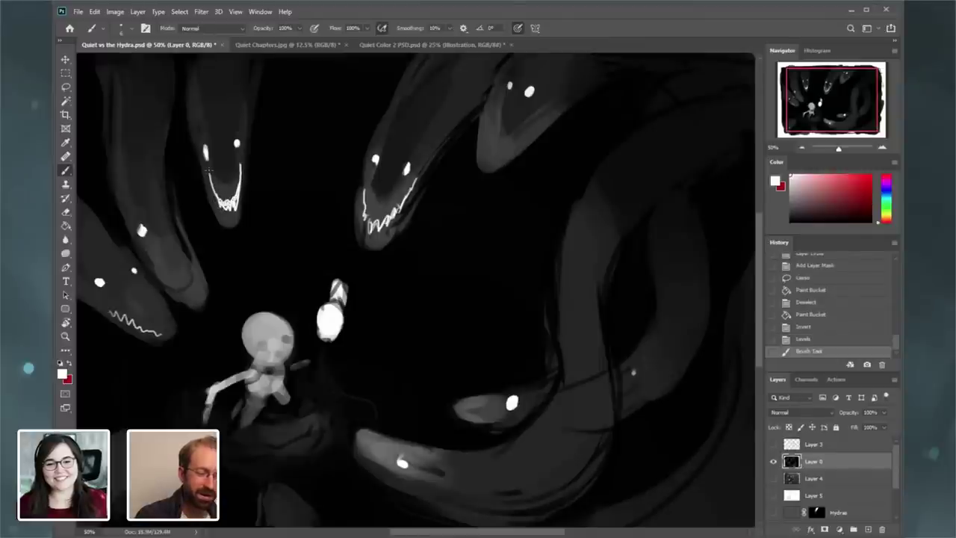
- Compare the painting before and after the Levels adjustment and brush strokes using its recent history states
click(210, 171)
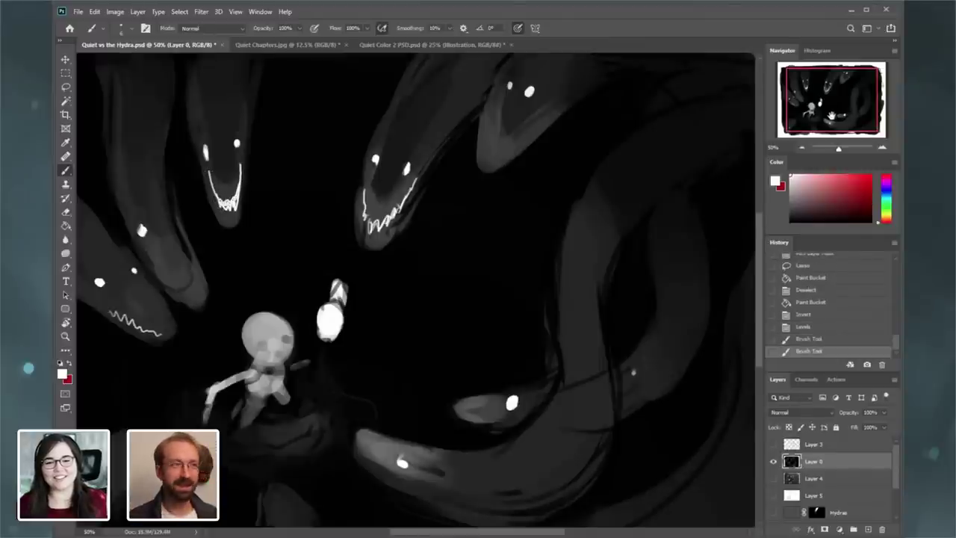
drag(832, 115, 824, 139)
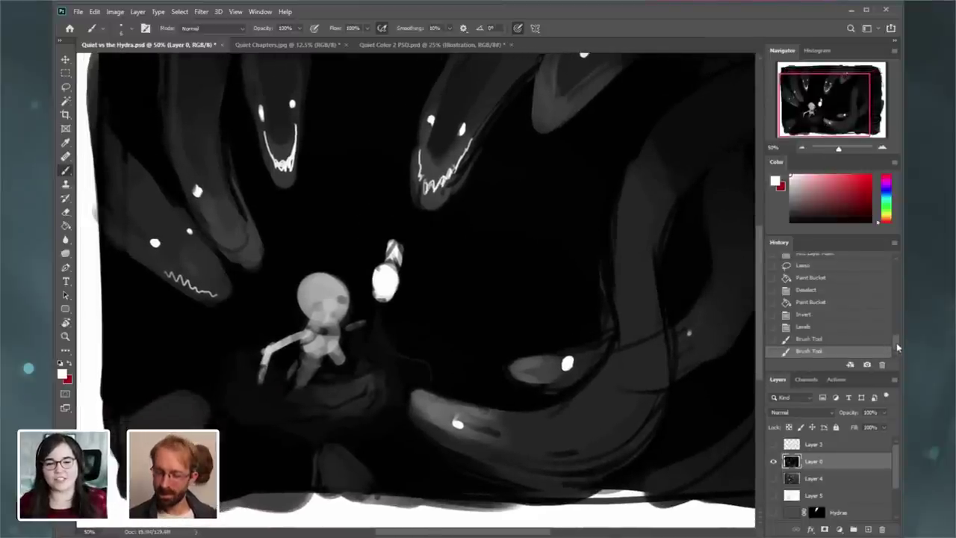
click(829, 304)
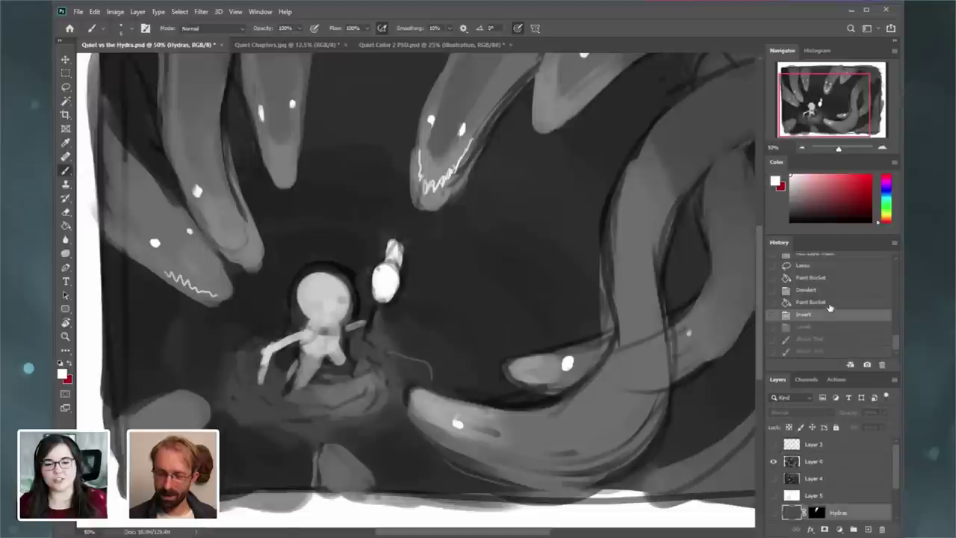
click(817, 327)
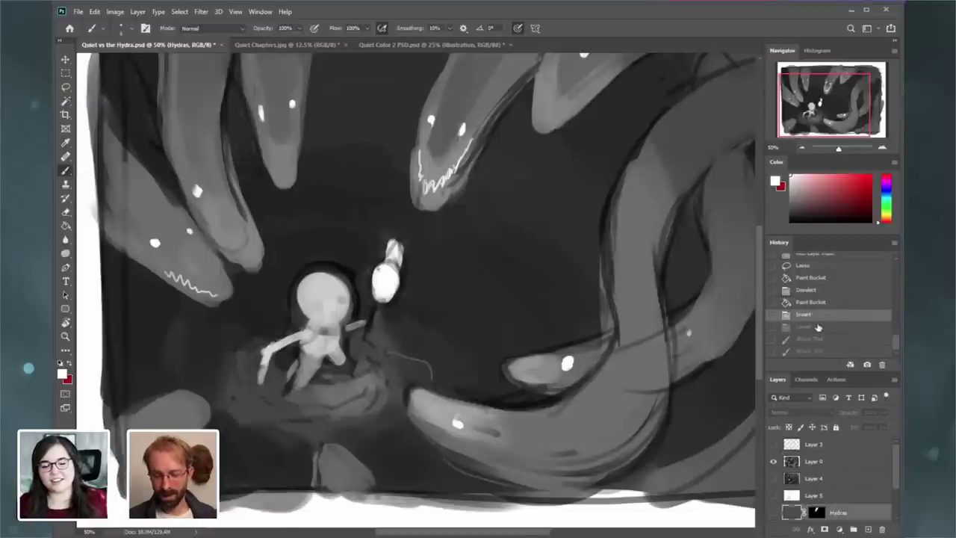
click(819, 315)
click(813, 351)
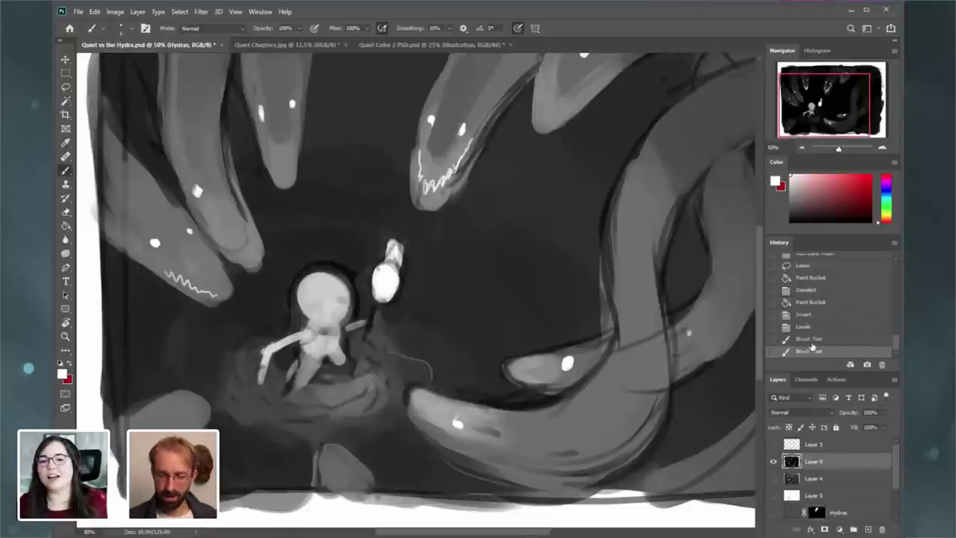
drag(830, 120, 828, 113)
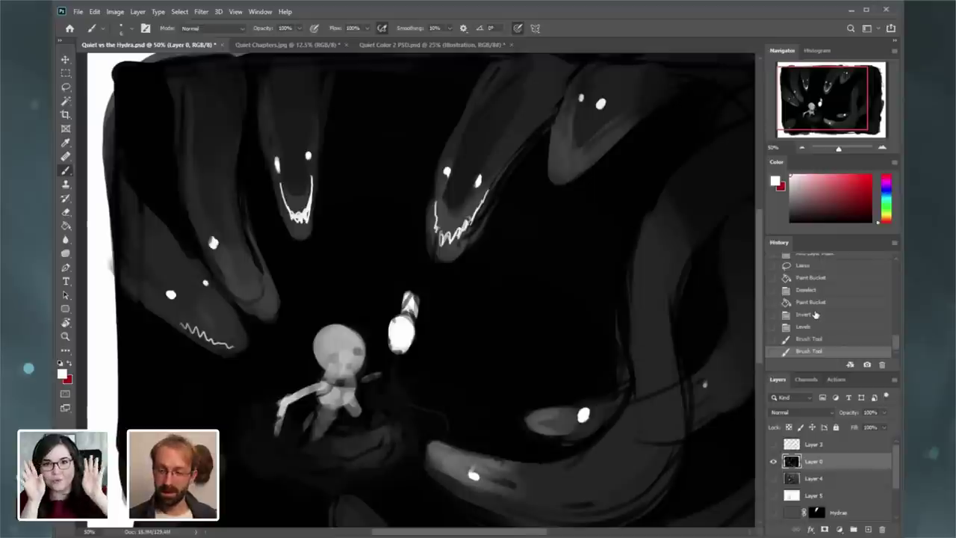
drag(832, 108, 839, 133)
- Revert the document to the Invert history state, make the Hydras layer visible and hide Layer 0
click(817, 315)
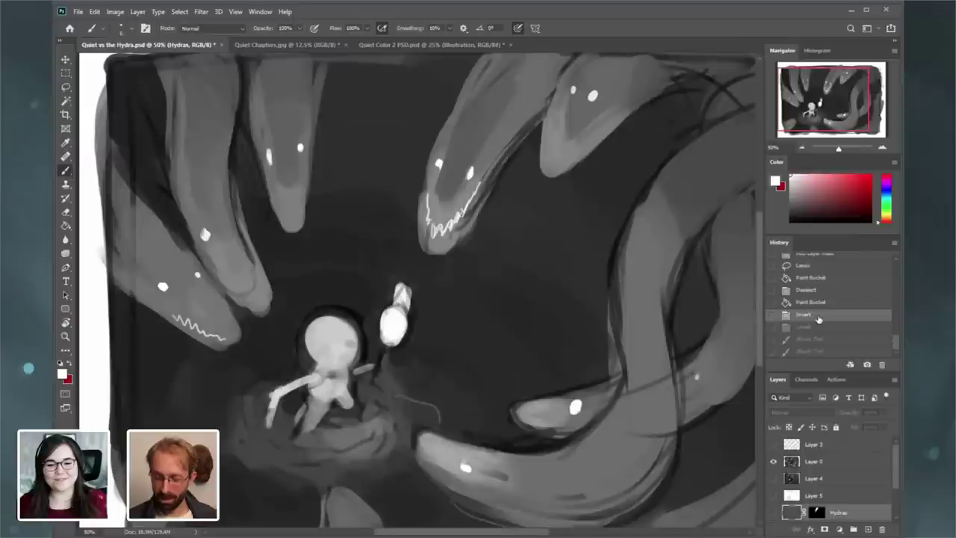
click(773, 514)
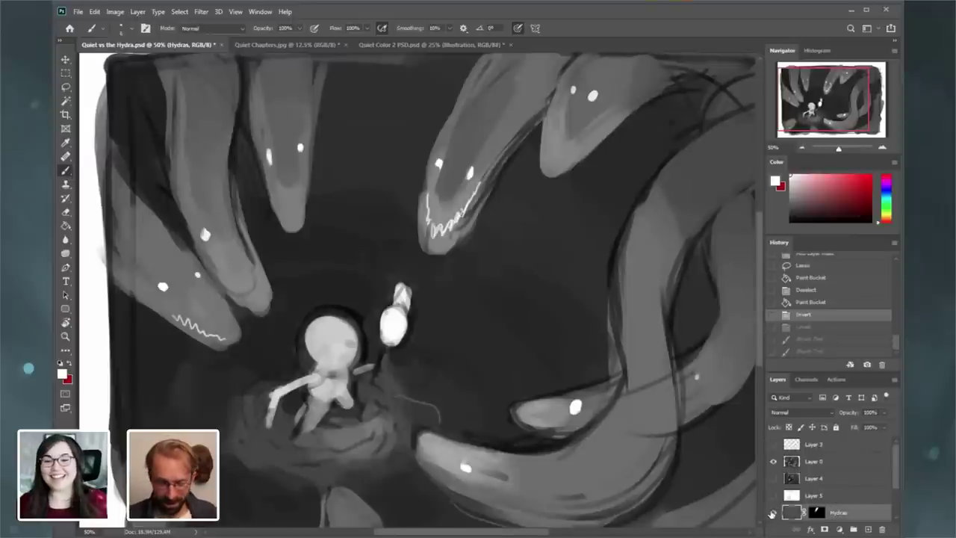
click(775, 461)
scroll(894, 452, down, 1)
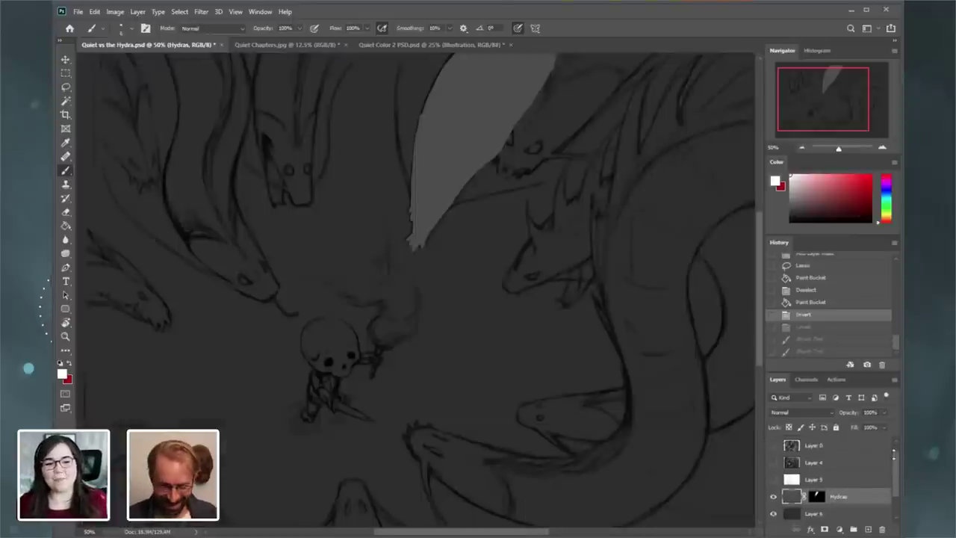
drag(824, 111, 822, 106)
- Try blend modes including Lighten, Multiply, Screen, Linear Dodge (Add) and Color Dodge on the Hydras layer, ending on Normal
click(805, 411)
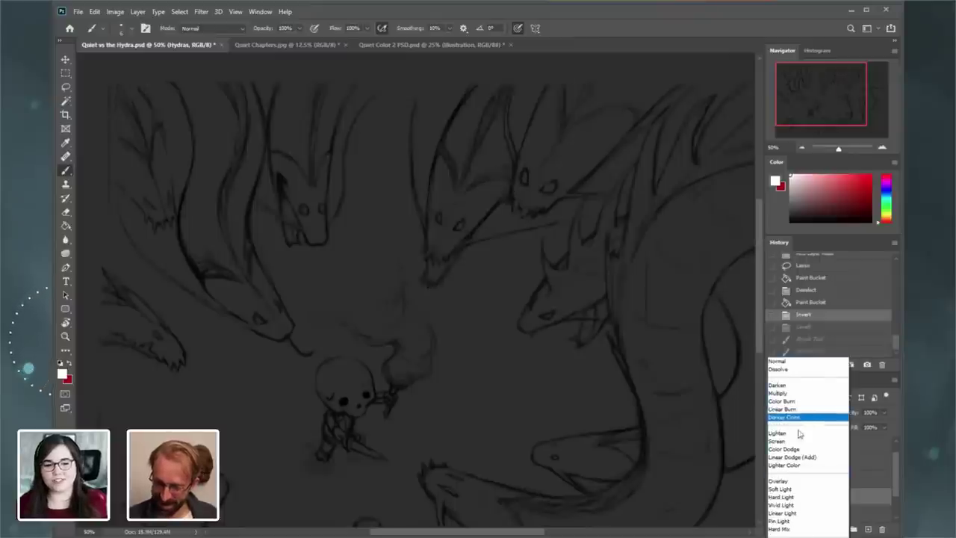
click(796, 434)
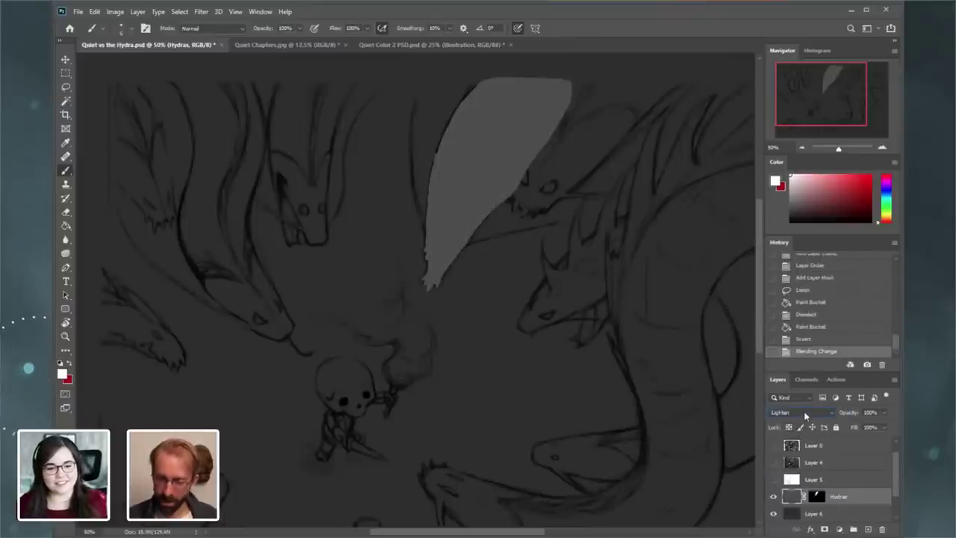
click(804, 413)
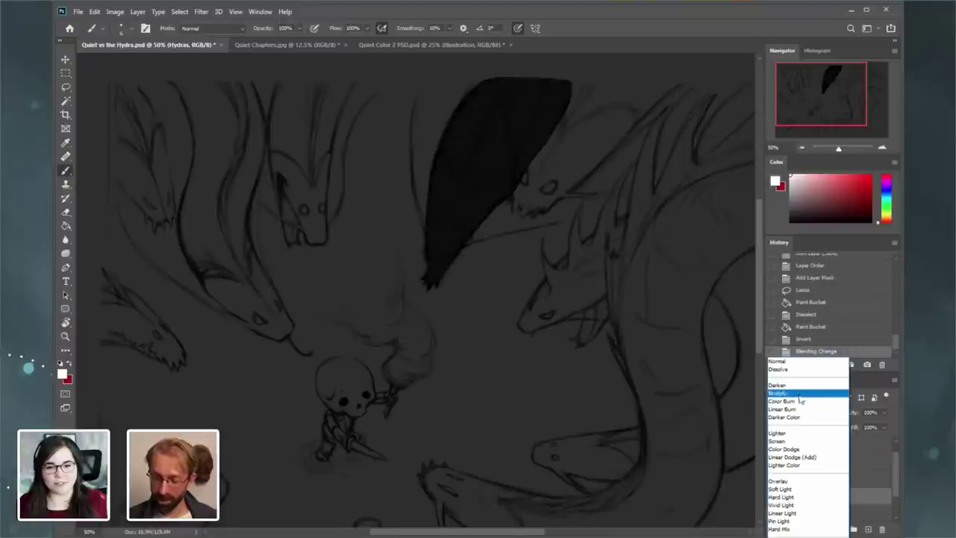
click(802, 396)
key(Down)
key(Down)
key(Down)
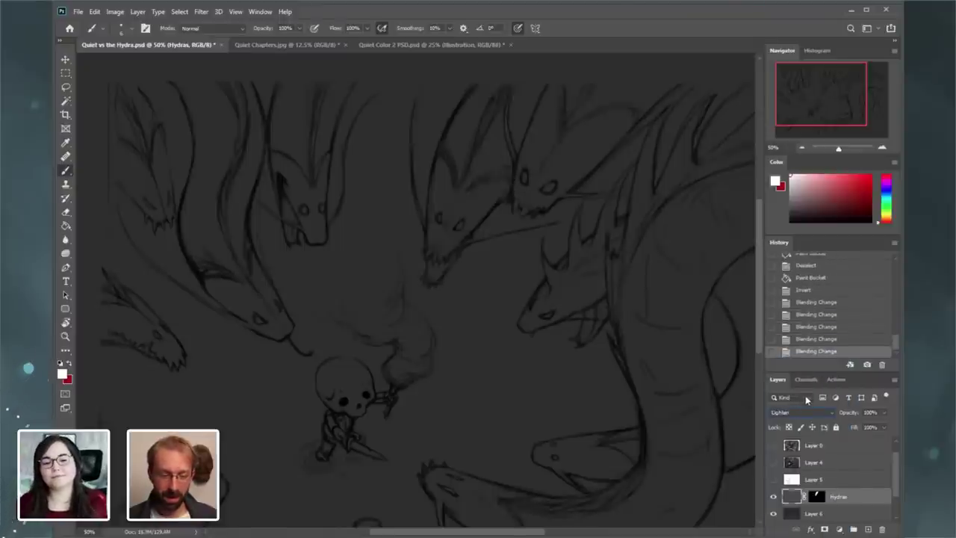
key(Down)
key(Up)
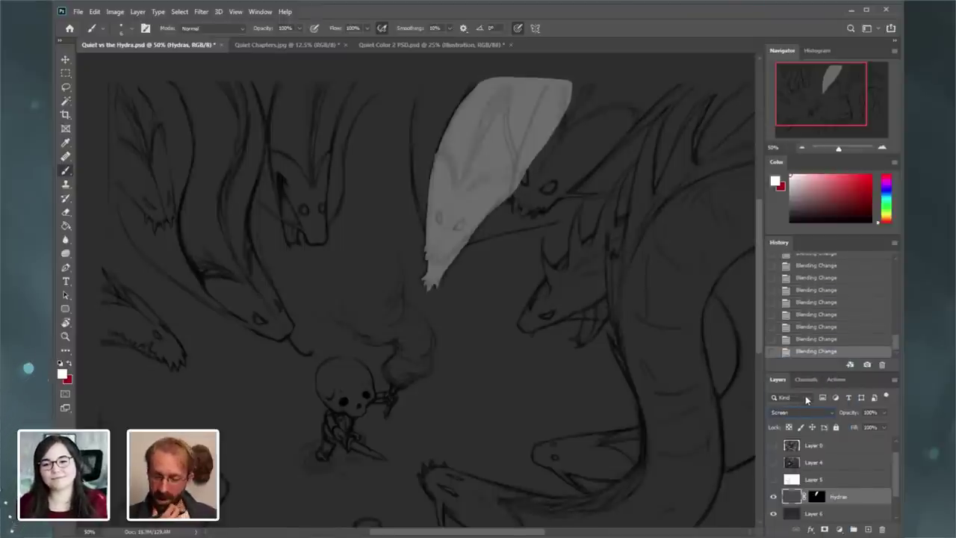
key(Down)
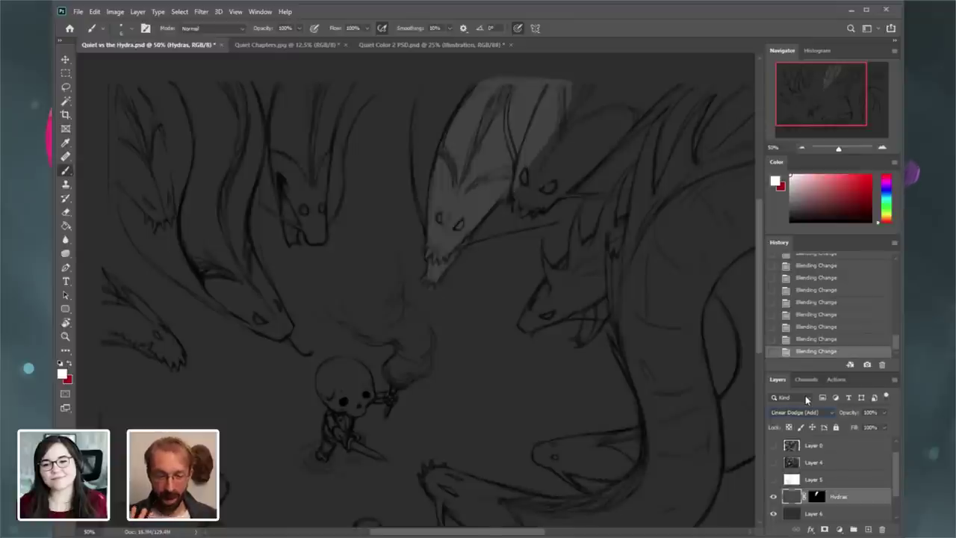
key(Up)
key(Down)
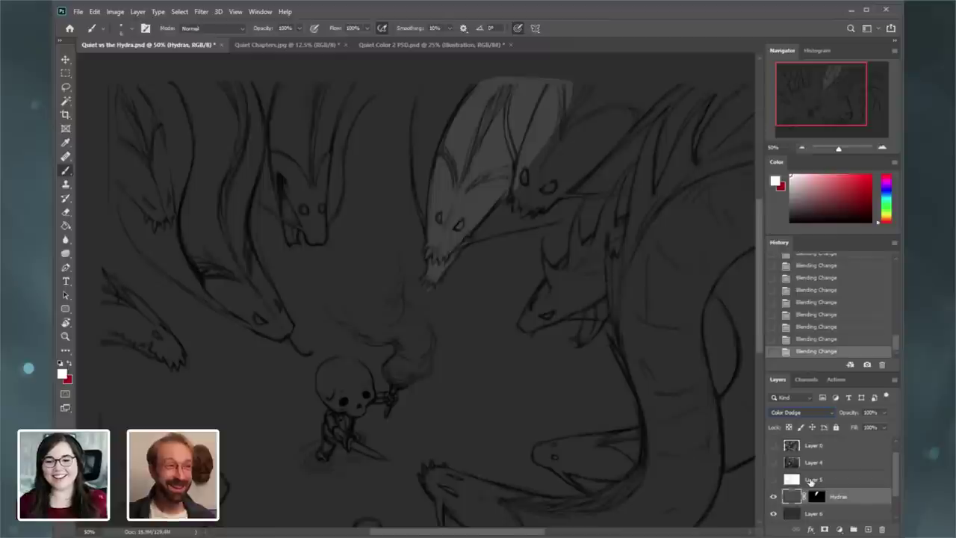
click(830, 413)
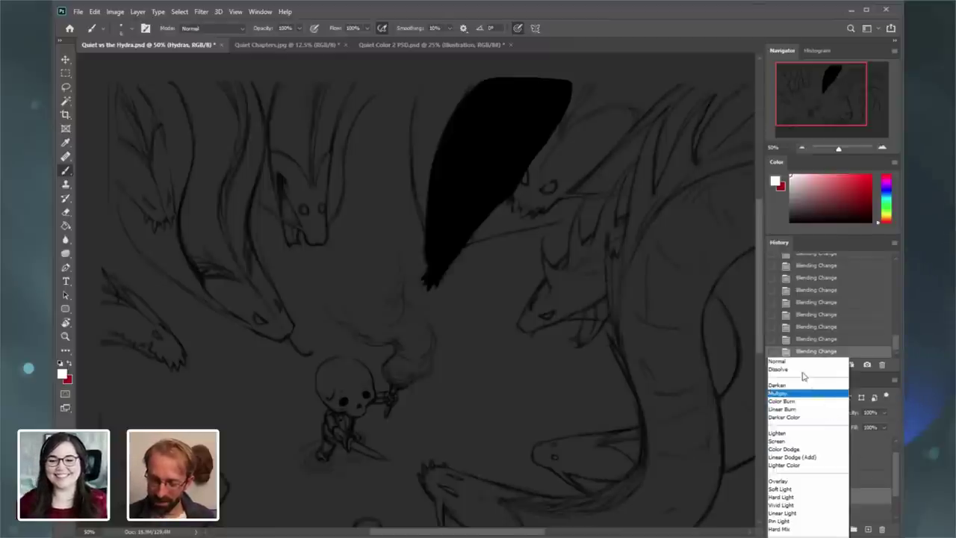
click(792, 364)
- Move the Layer 2 sketch directly above the Hydras layer and set its blend mode to Multiply
scroll(826, 501, down, 2)
drag(826, 505, 824, 457)
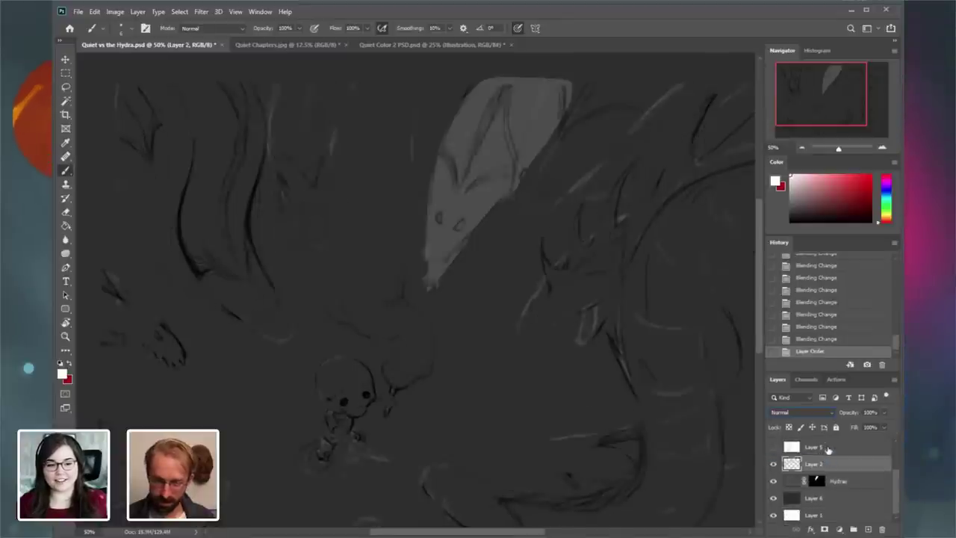
click(803, 411)
click(798, 396)
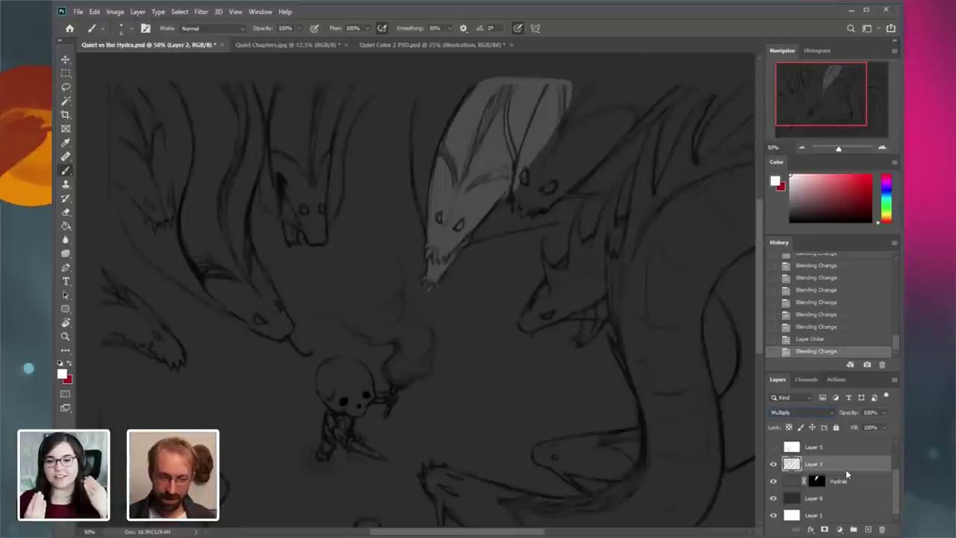
- On the Hydras layer mask, lasso the hydra head just right of the filled one and paint the selection white
click(817, 481)
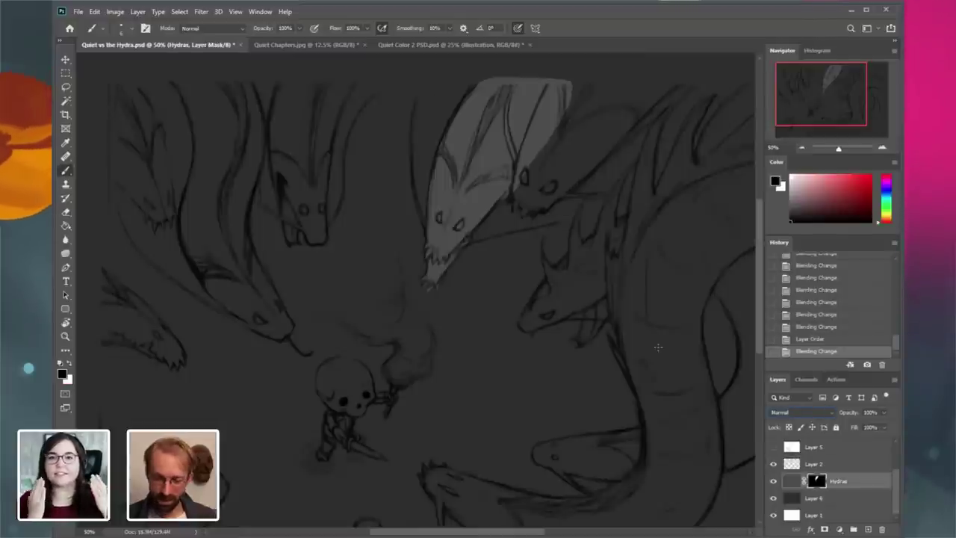
click(66, 87)
mouse_move(828, 119)
mouse_down()
mouse_move(835, 95)
mouse_move(818, 80)
mouse_up()
click(882, 148)
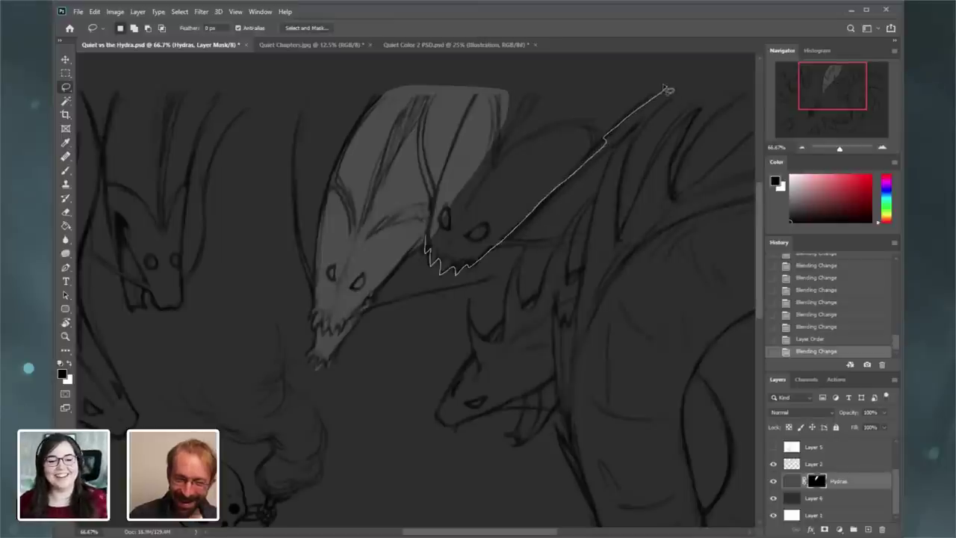
mouse_move(667, 90)
mouse_down()
mouse_move(577, 75)
mouse_move(472, 89)
mouse_up()
key(b)
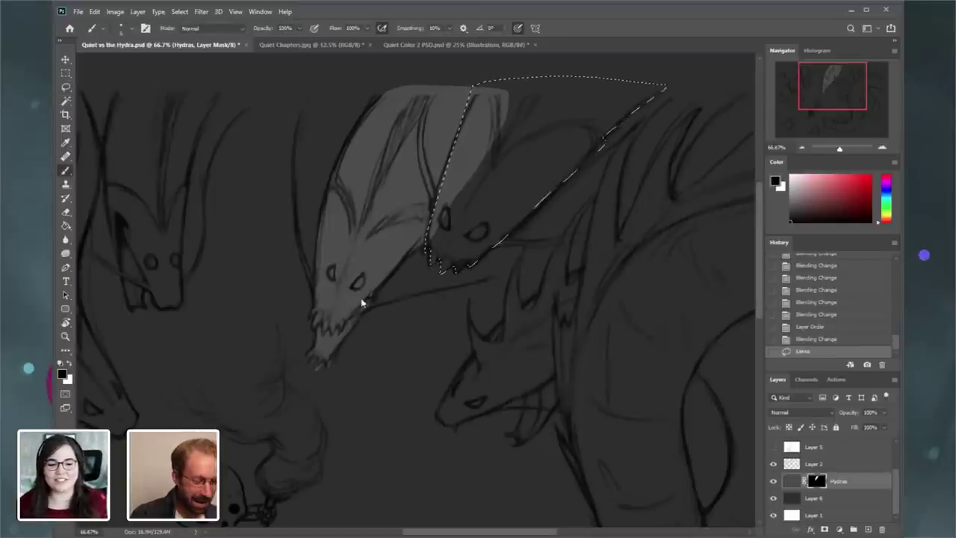
key(x)
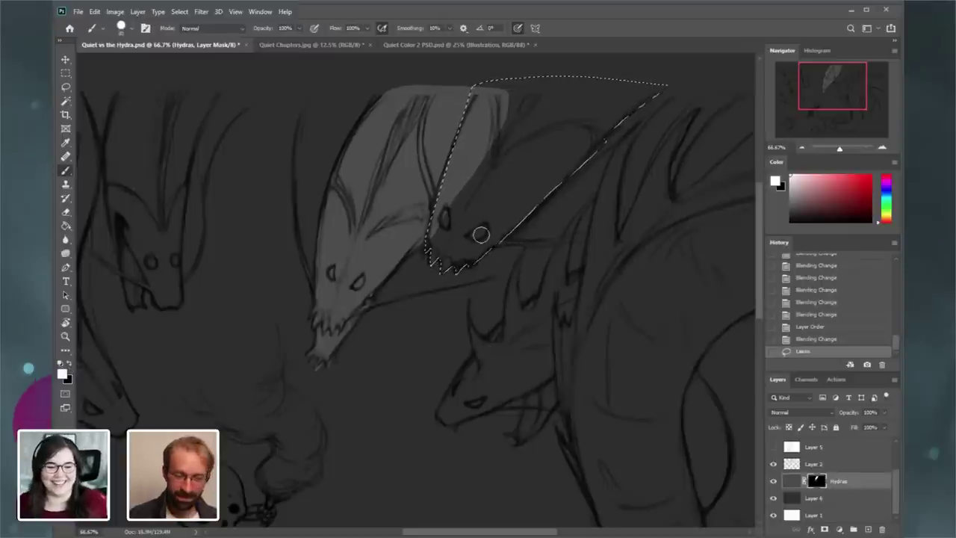
mouse_move(481, 235)
mouse_down()
mouse_move(462, 264)
mouse_move(503, 208)
mouse_move(636, 113)
mouse_move(433, 255)
mouse_move(444, 210)
mouse_move(517, 113)
mouse_move(463, 122)
mouse_move(636, 74)
mouse_up()
drag(423, 292, 410, 272)
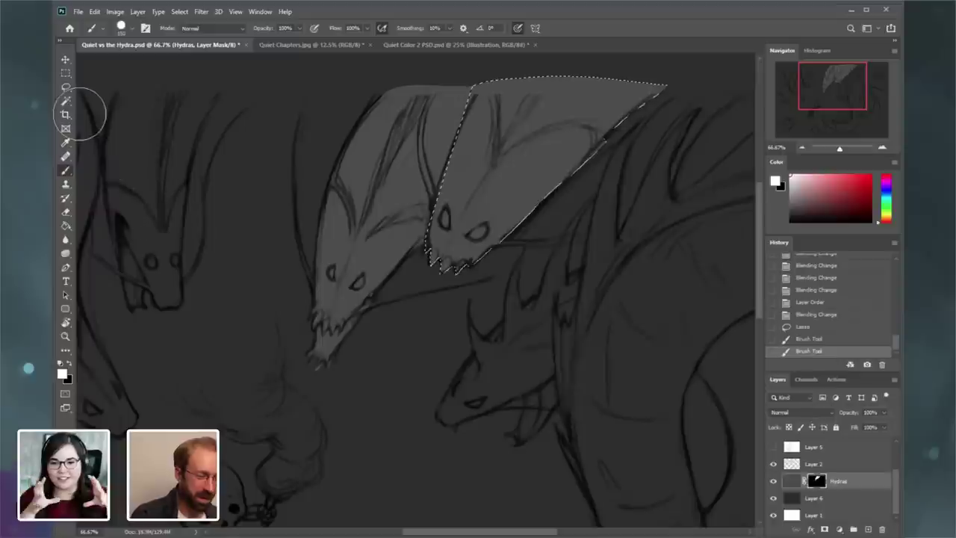
- Lasso the spiked hydra head and neck below the skeleton, fill it with white on the Hydras mask, and deselect
click(67, 87)
mouse_move(834, 90)
mouse_down()
mouse_move(826, 88)
mouse_move(841, 108)
mouse_move(819, 112)
mouse_up()
key(ctrl+d)
click(882, 148)
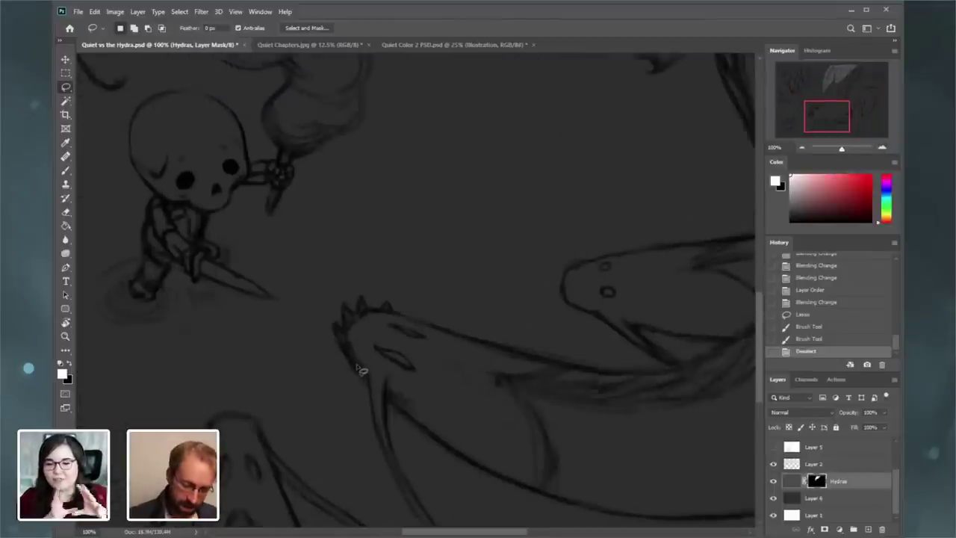
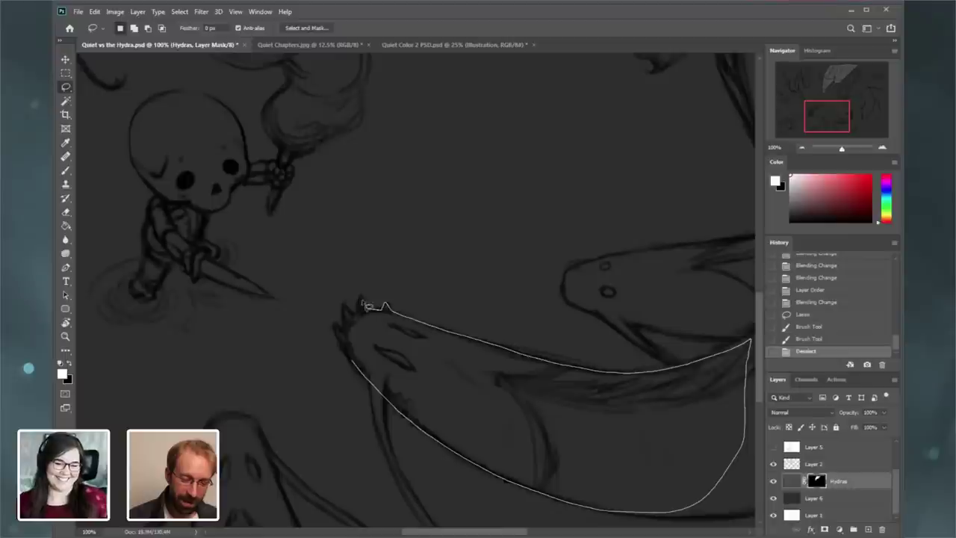
mouse_move(354, 315)
mouse_down()
mouse_move(346, 314)
mouse_move(348, 335)
mouse_move(338, 333)
mouse_move(381, 389)
mouse_up()
click(67, 227)
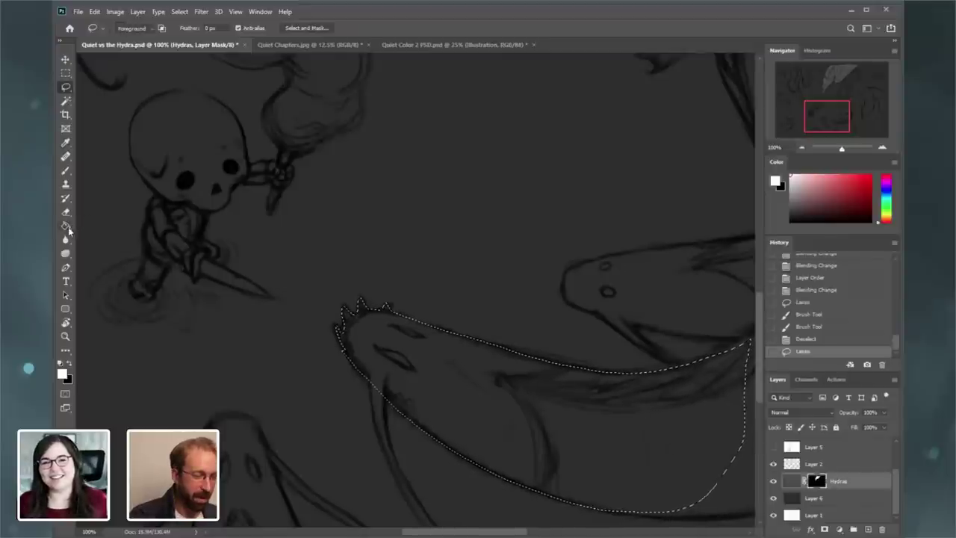
click(508, 400)
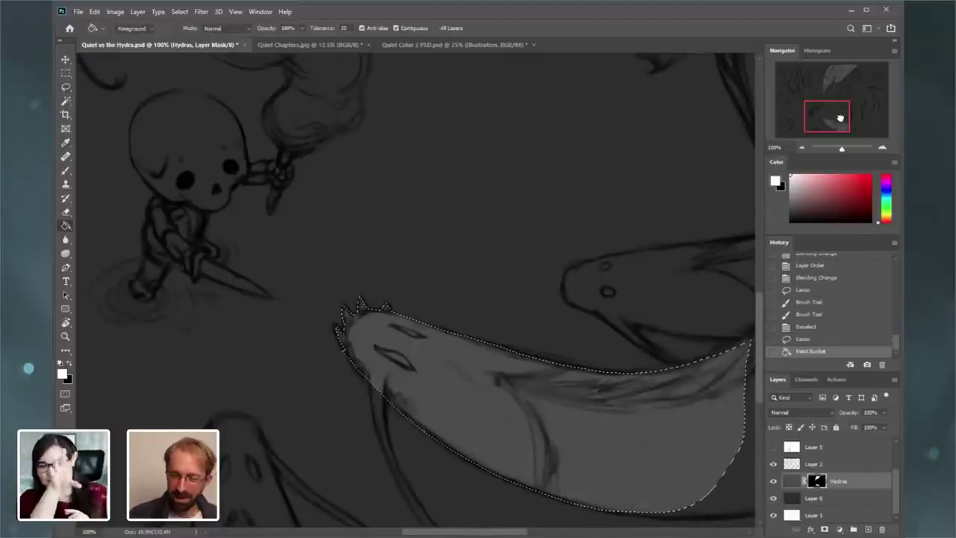
drag(840, 118, 850, 116)
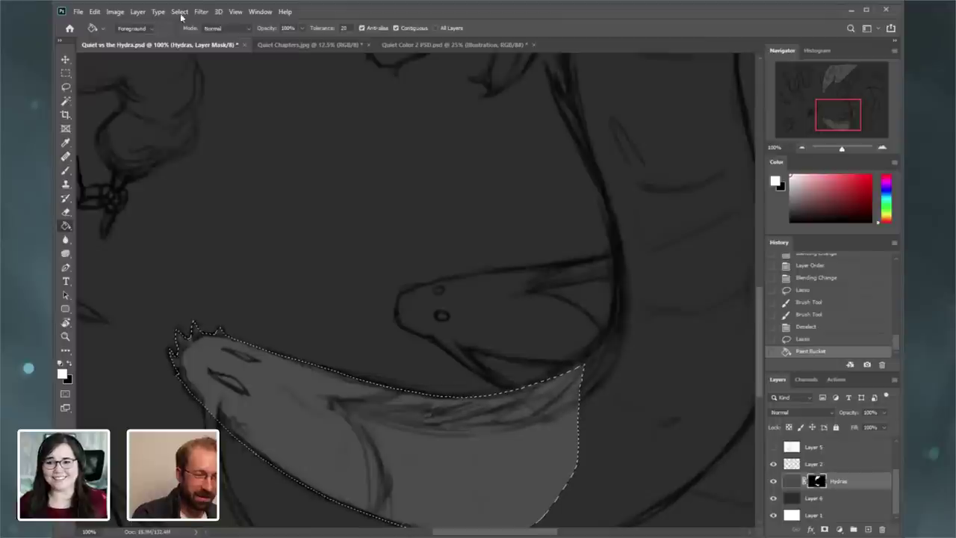
click(179, 12)
click(193, 33)
- Lasso the open-mouthed hydra head above the spiked one, add its lower jaw to the selection, and paint it white on the mask
click(66, 87)
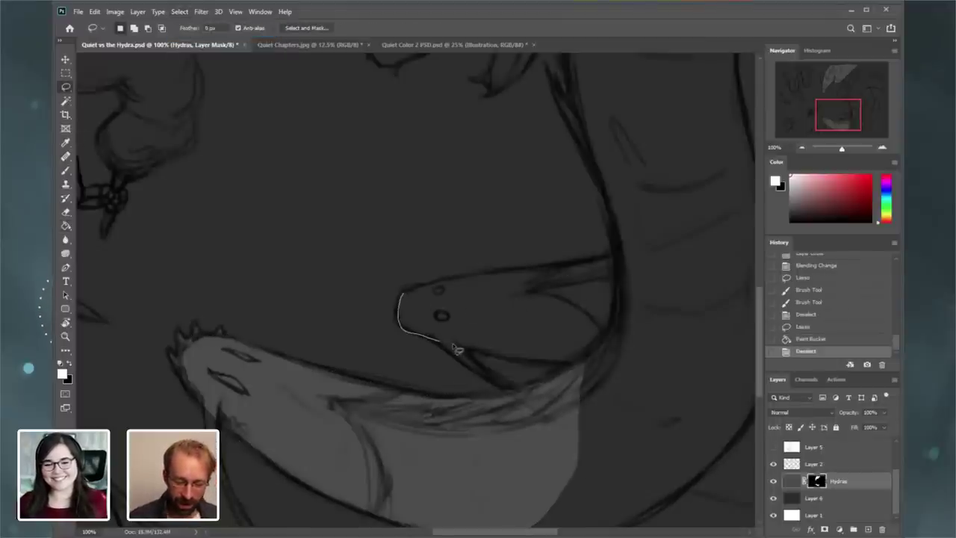
mouse_move(670, 362)
mouse_down()
mouse_move(701, 337)
mouse_move(732, 237)
mouse_up()
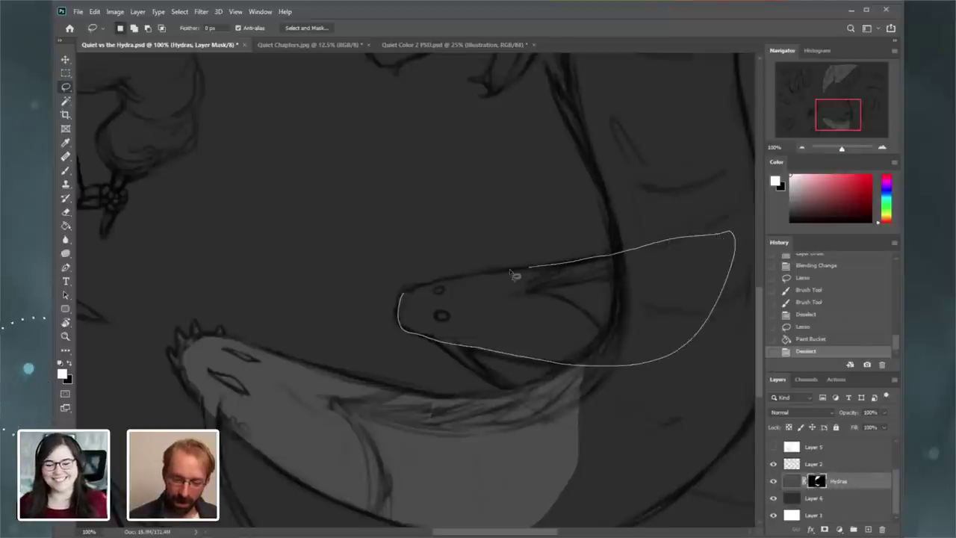
drag(404, 306, 490, 381)
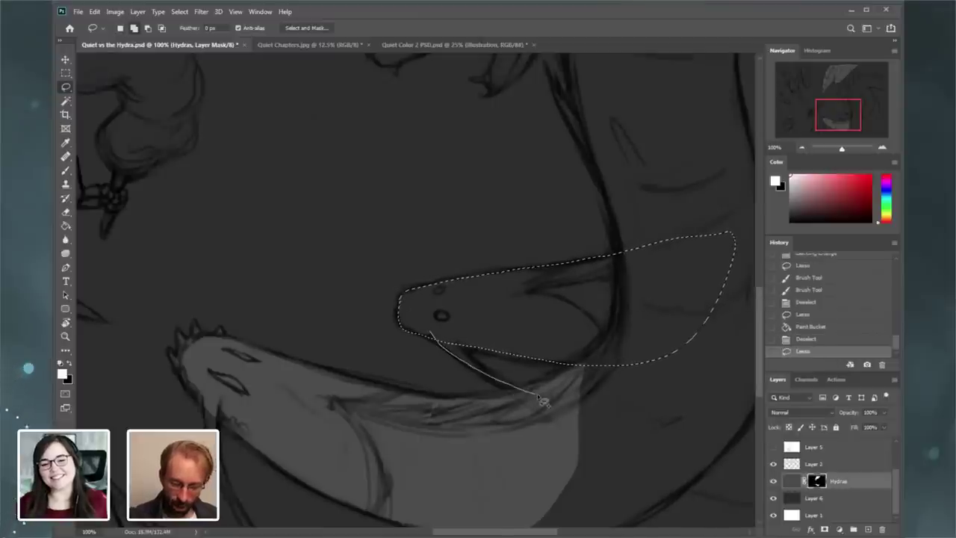
drag(435, 340, 431, 334)
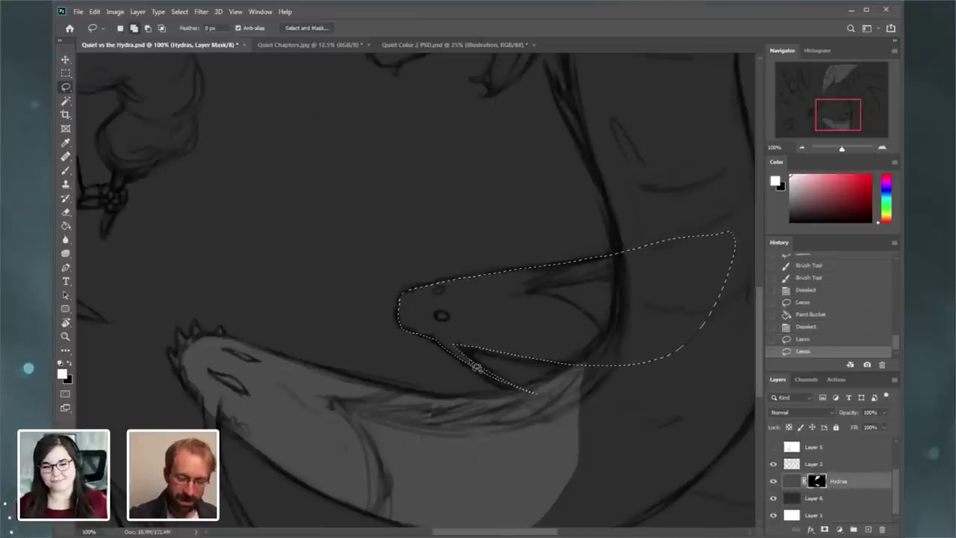
mouse_move(523, 395)
mouse_down()
mouse_move(536, 396)
mouse_move(441, 337)
mouse_up()
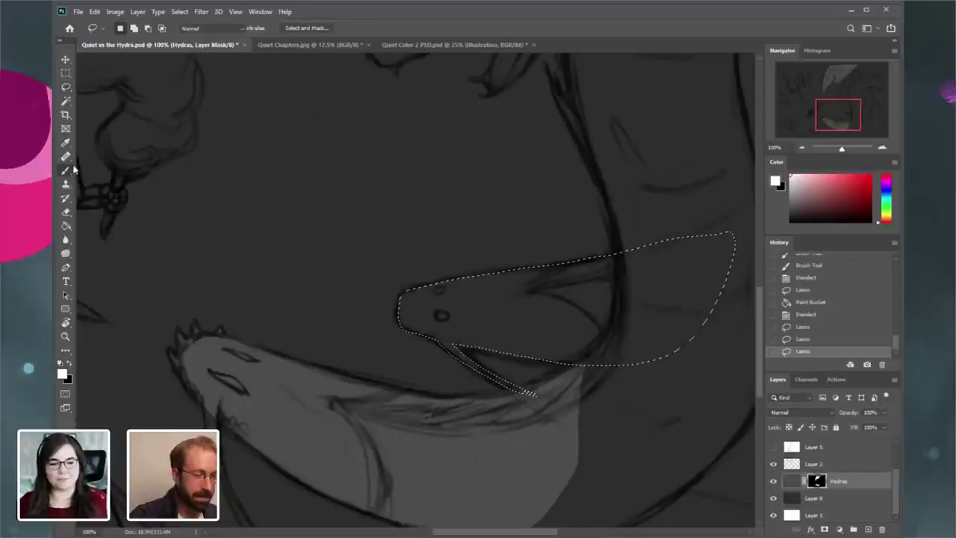
key(b)
mouse_move(519, 397)
mouse_down()
mouse_move(431, 336)
mouse_move(404, 329)
mouse_move(602, 249)
mouse_move(687, 244)
mouse_move(631, 302)
mouse_move(703, 314)
mouse_move(565, 256)
mouse_up()
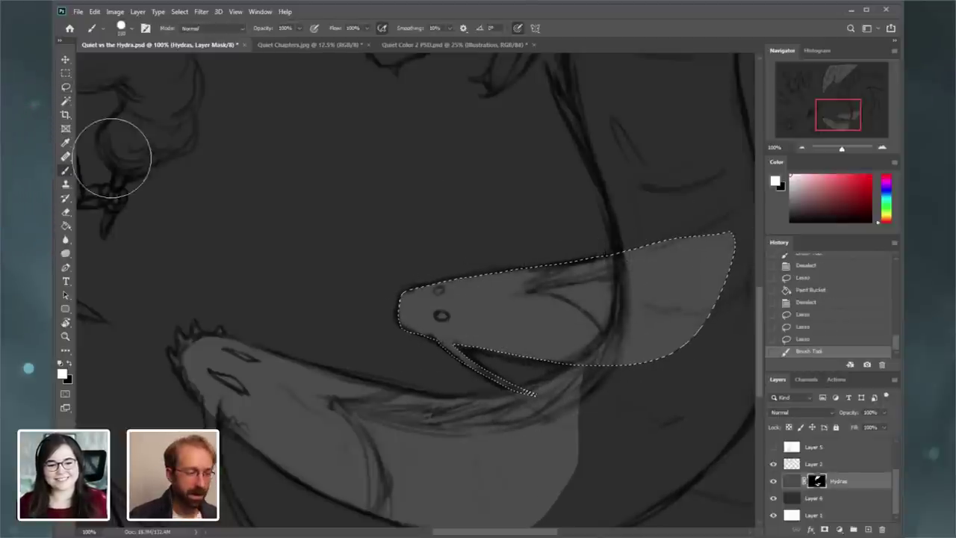
- Deselect the open-mouthed head and lasso the spiked hydra's neck, extending the selection upward past the horned head
click(179, 11)
click(192, 32)
click(66, 87)
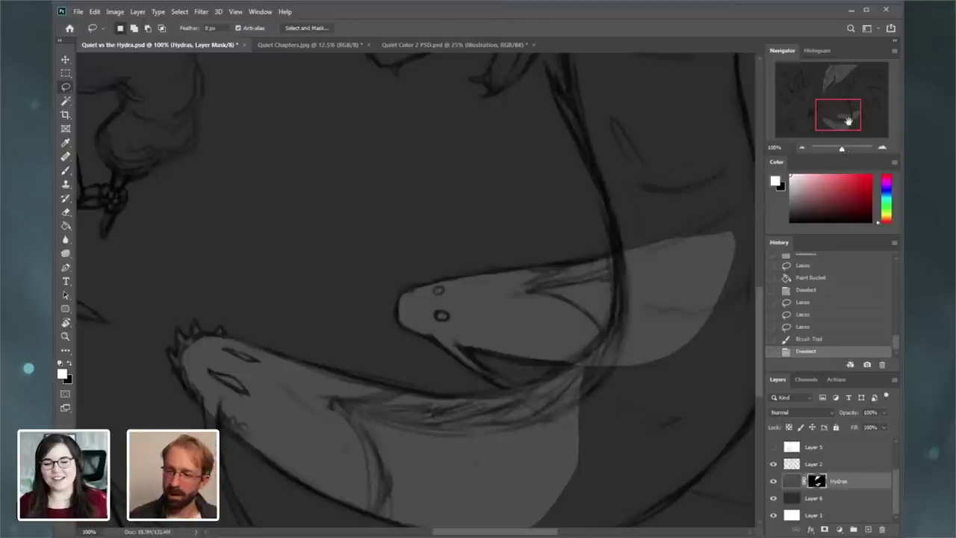
drag(817, 116, 825, 120)
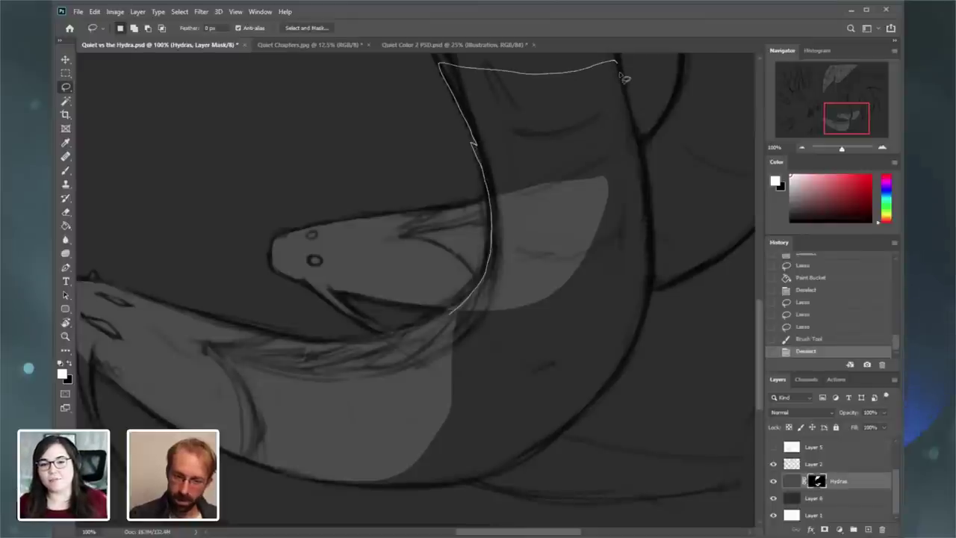
mouse_move(622, 75)
mouse_down()
mouse_move(652, 233)
mouse_move(647, 326)
mouse_move(620, 386)
mouse_move(564, 434)
mouse_move(487, 472)
mouse_move(402, 493)
mouse_move(314, 482)
mouse_move(257, 440)
mouse_up()
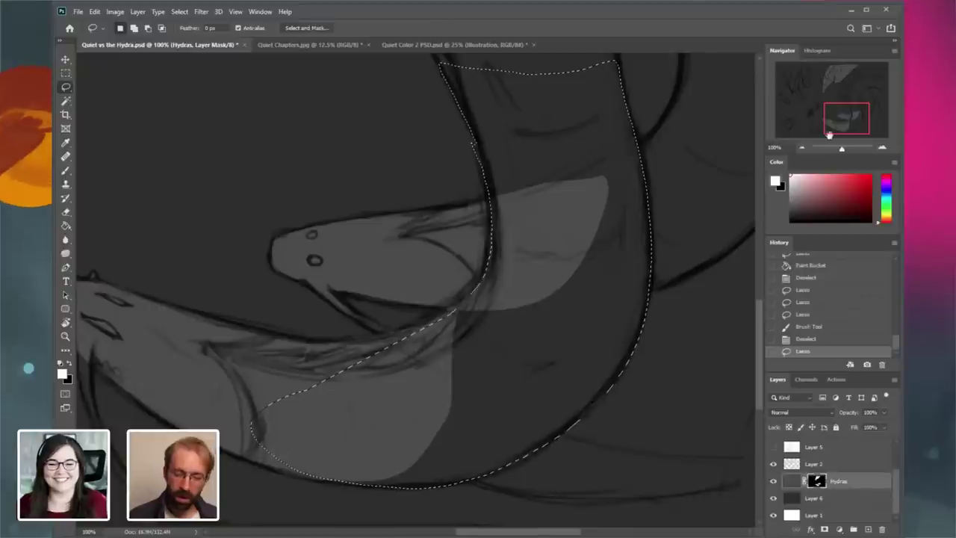
drag(829, 134, 829, 115)
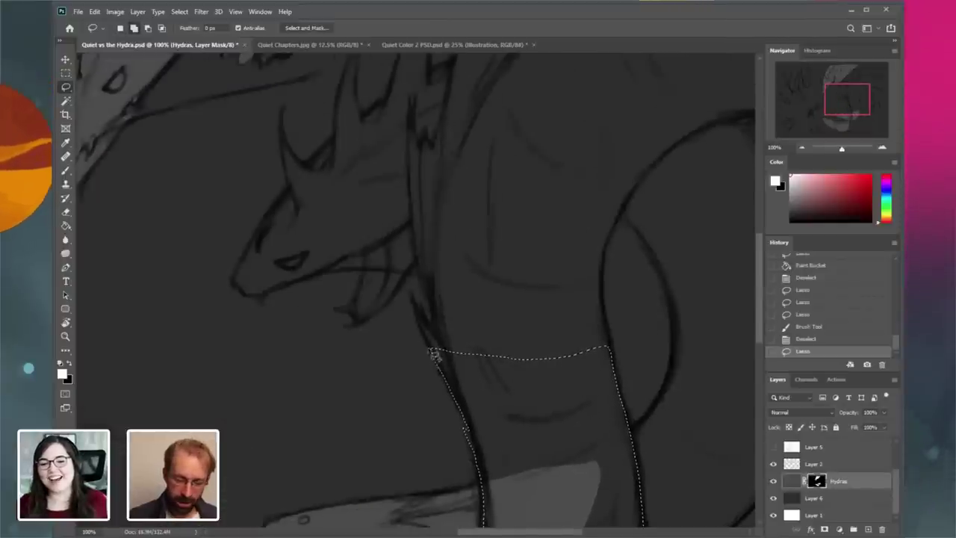
mouse_move(431, 349)
mouse_down()
mouse_move(409, 295)
mouse_move(425, 327)
mouse_move(420, 302)
mouse_move(441, 327)
mouse_up()
drag(419, 260, 413, 202)
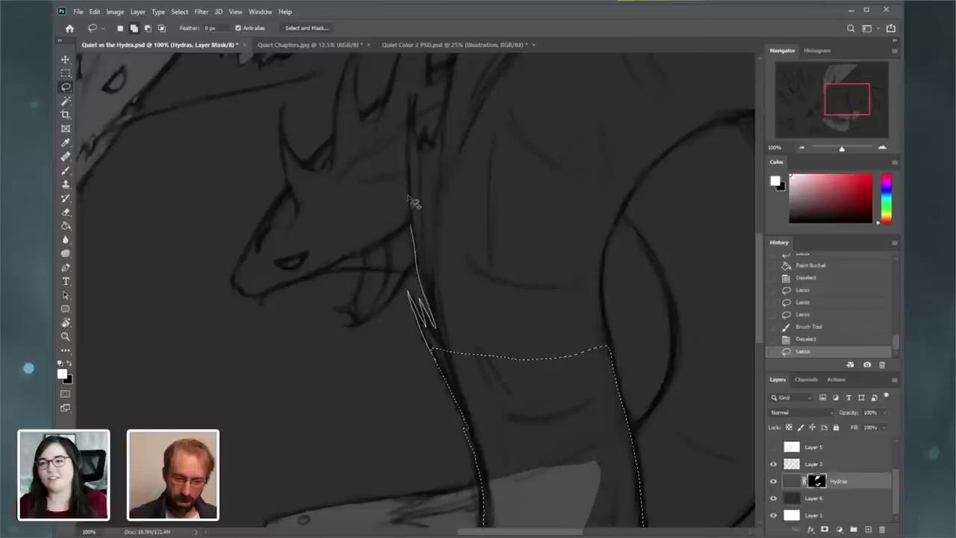
drag(446, 155, 682, 157)
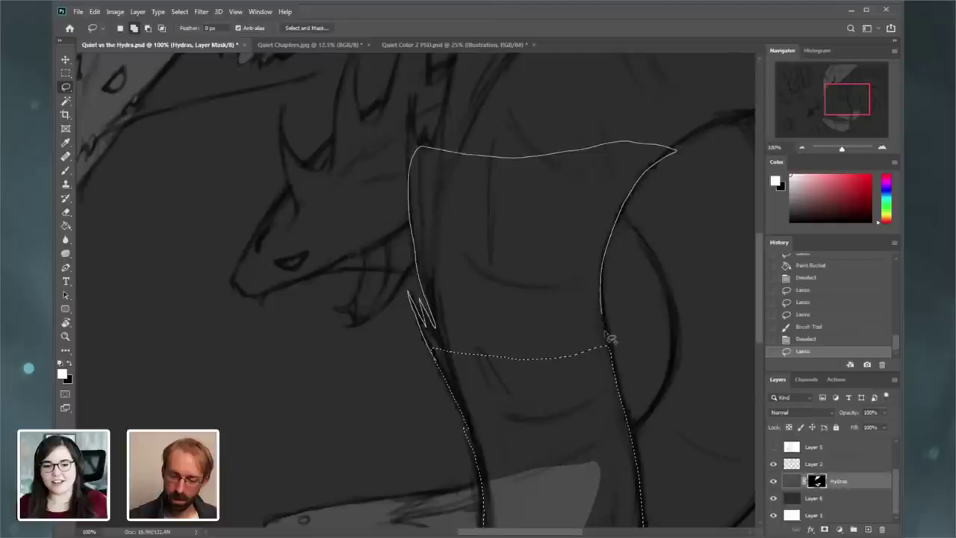
drag(636, 453, 638, 457)
- Paint the selected neck white on the Hydras mask along its whole curve, and deselect
key(b)
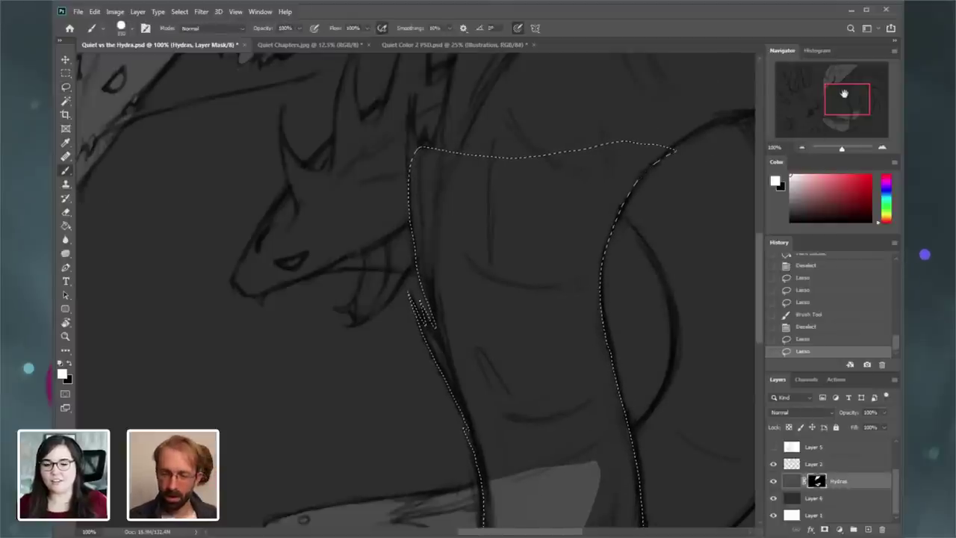
mouse_move(845, 94)
mouse_down()
mouse_move(858, 90)
mouse_move(852, 102)
mouse_up()
click(803, 147)
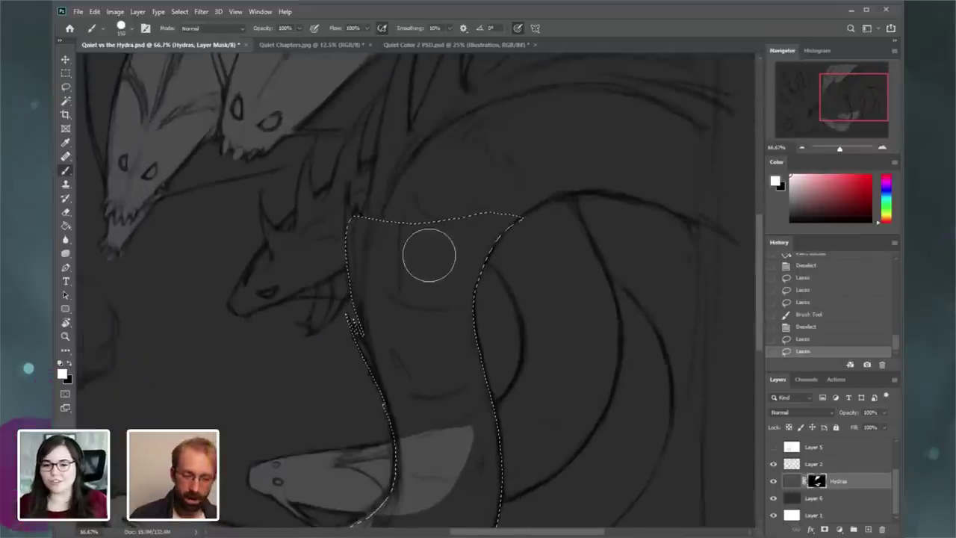
drag(363, 216, 384, 351)
mouse_move(394, 427)
mouse_down()
mouse_move(391, 386)
mouse_move(512, 247)
mouse_move(442, 305)
mouse_up()
drag(846, 102, 846, 116)
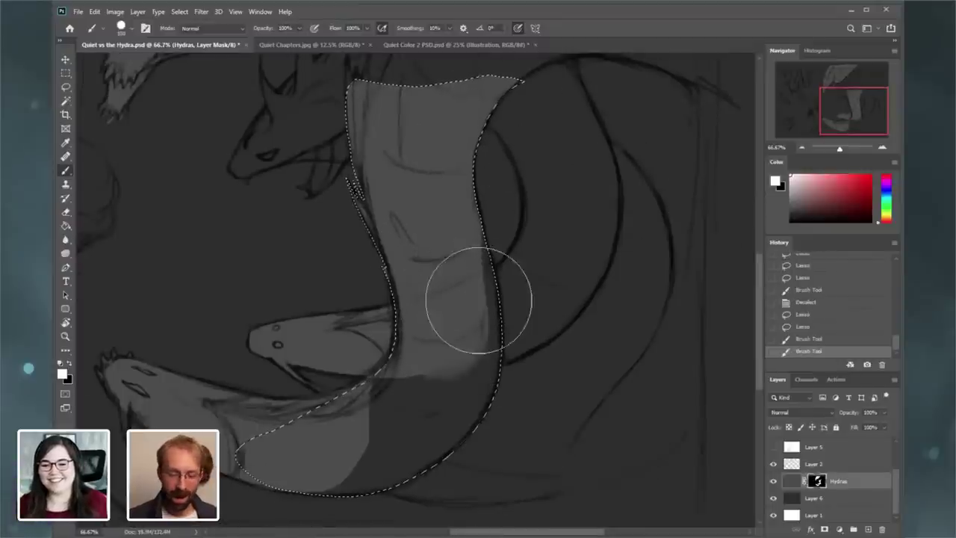
mouse_move(478, 301)
mouse_down()
mouse_move(398, 468)
mouse_move(412, 389)
mouse_move(347, 467)
mouse_move(289, 460)
mouse_move(423, 412)
mouse_up()
mouse_move(435, 358)
mouse_down()
mouse_move(426, 184)
mouse_move(458, 337)
mouse_up()
drag(849, 128, 870, 84)
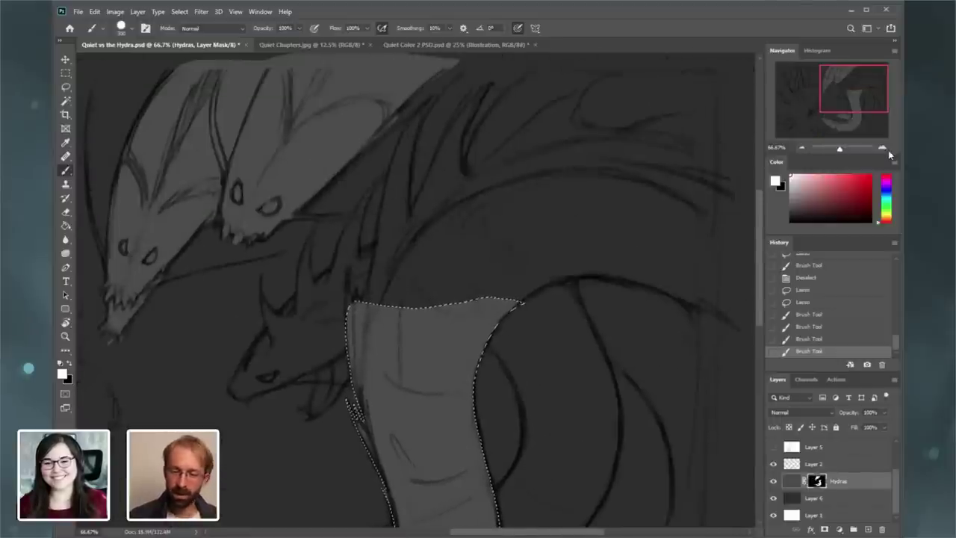
key(l)
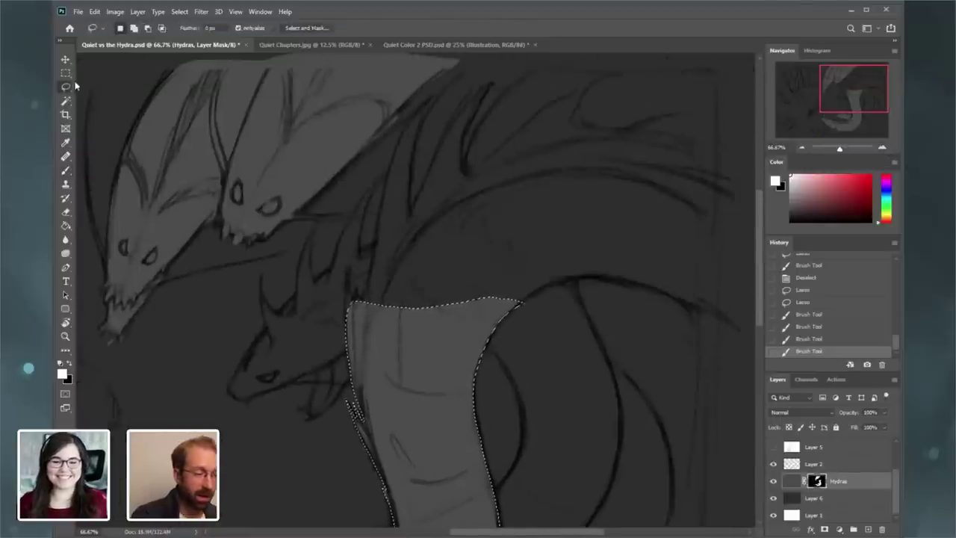
click(180, 11)
click(192, 32)
- Lasso the arched upper neck with its back spines out to the canvas edge, paint it white on the Hydras mask, and deselect
mouse_move(865, 106)
mouse_down()
mouse_move(855, 108)
mouse_move(868, 88)
mouse_up()
click(881, 153)
click(803, 148)
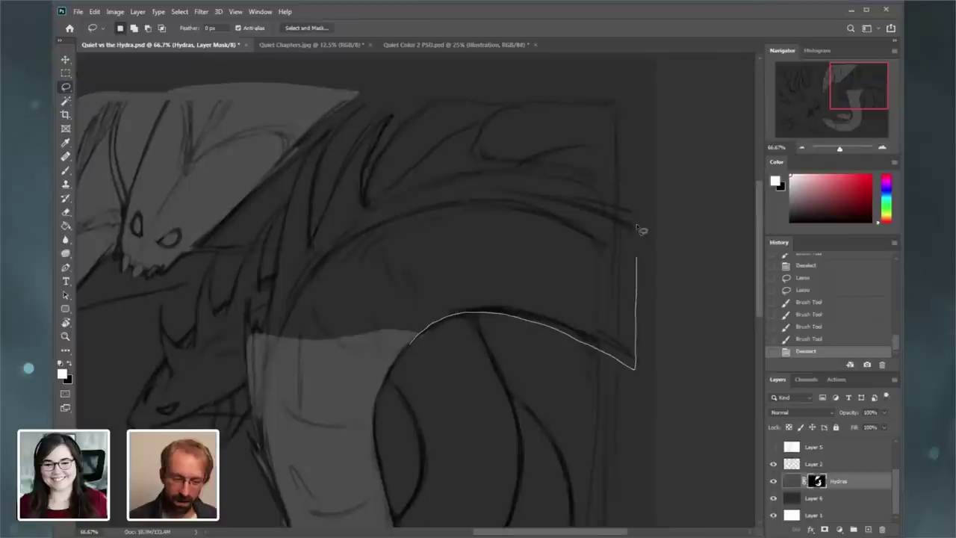
mouse_move(630, 202)
mouse_down()
mouse_move(586, 179)
mouse_move(624, 127)
mouse_up()
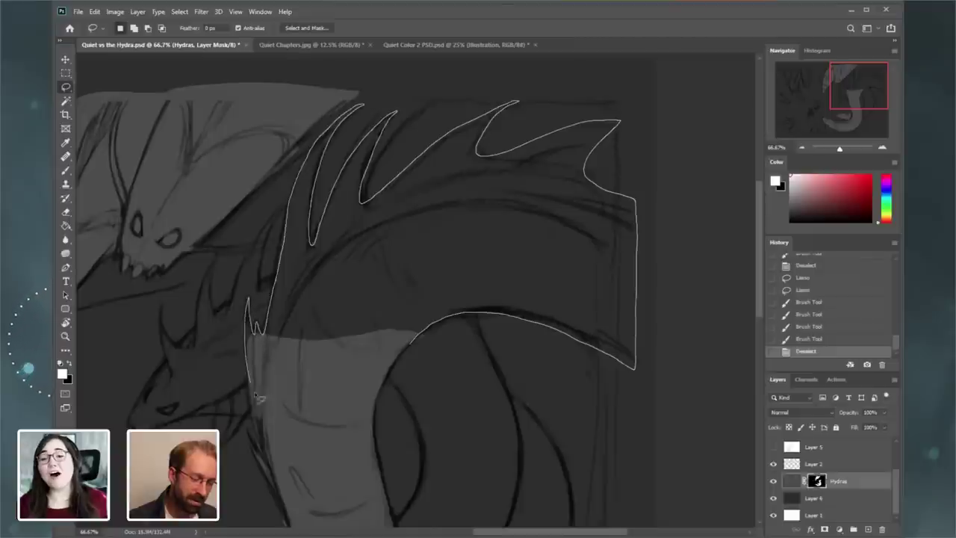
drag(406, 346, 407, 346)
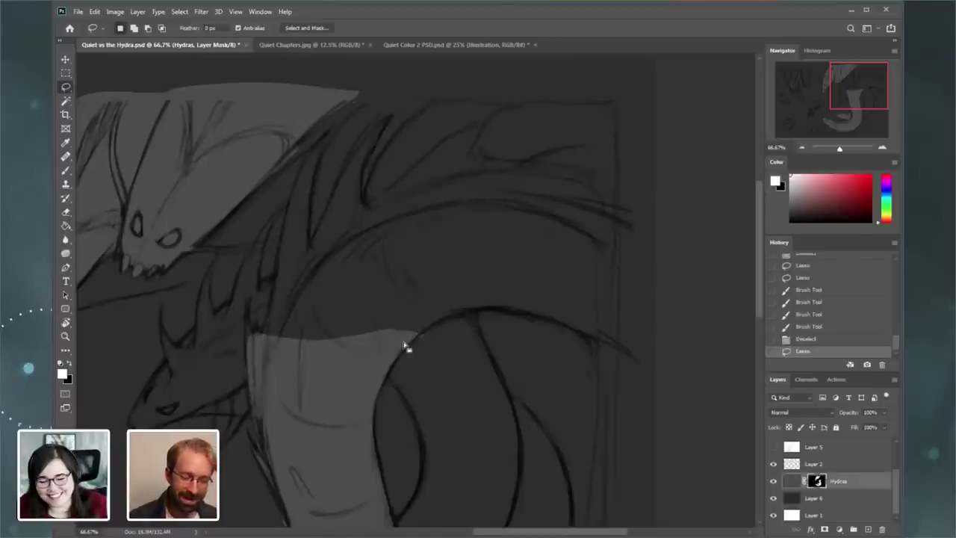
click(67, 171)
mouse_move(278, 350)
mouse_down()
mouse_move(318, 175)
mouse_move(376, 143)
mouse_move(306, 313)
mouse_move(499, 116)
mouse_move(484, 178)
mouse_move(422, 294)
mouse_move(632, 149)
mouse_move(530, 244)
mouse_move(541, 315)
mouse_move(602, 320)
mouse_move(657, 291)
mouse_up()
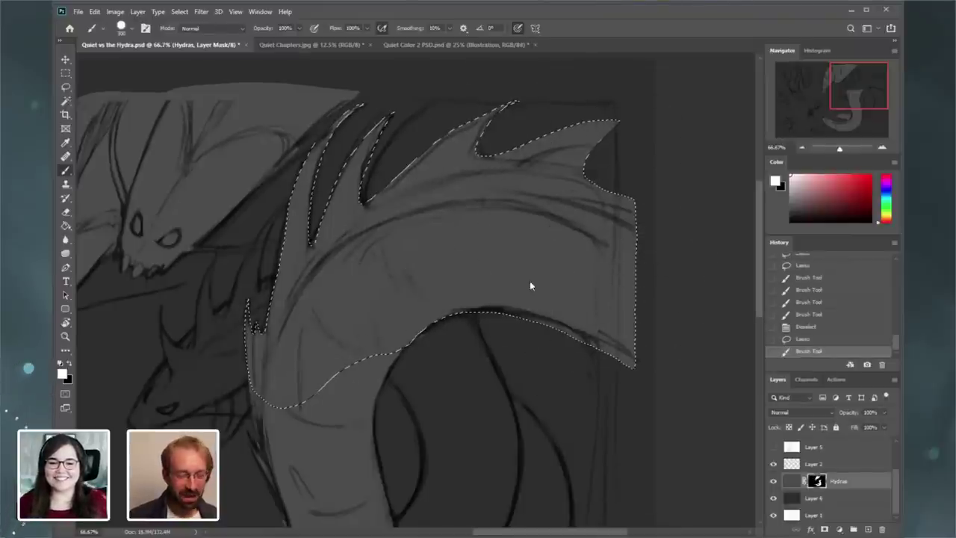
drag(313, 285, 314, 451)
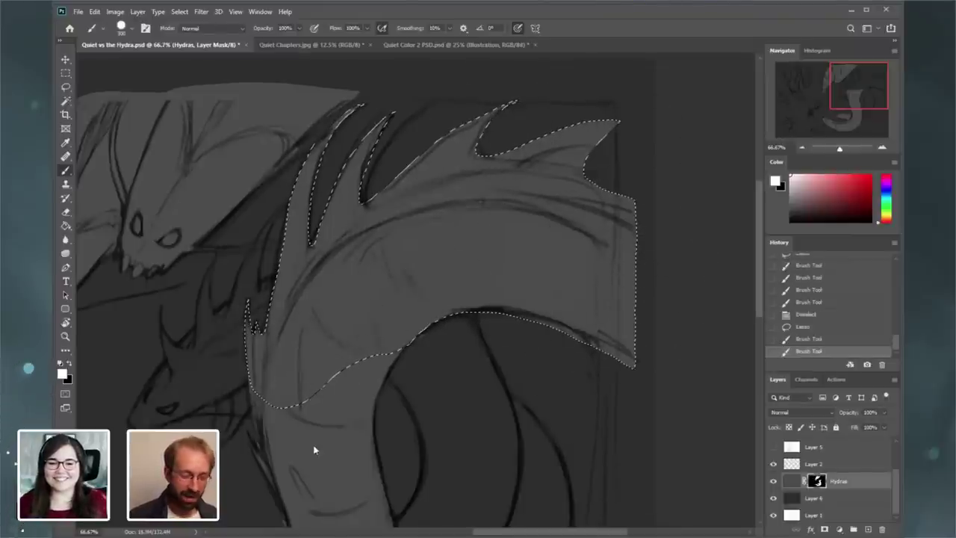
click(182, 12)
click(192, 33)
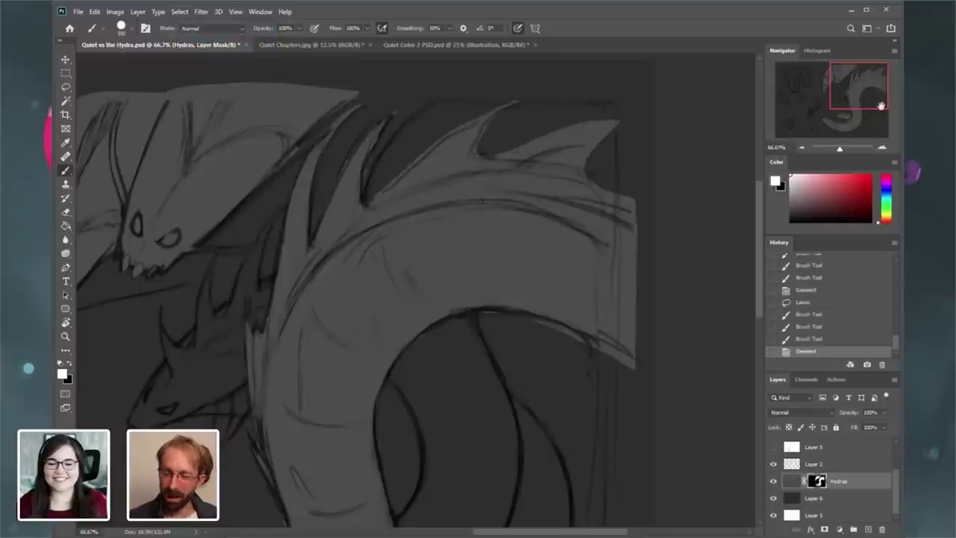
- With a smaller white brush, touch up the underside edge of the arched neck near the canvas border on the Hydras mask
drag(872, 102, 863, 106)
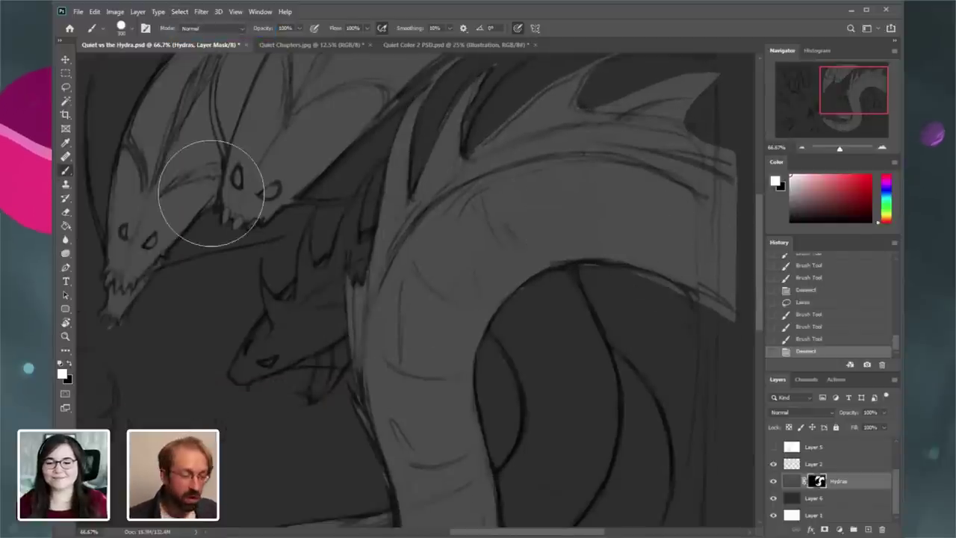
key(bracketleft)
key(bracketleft)
key(bracketleft)
key(bracketleft)
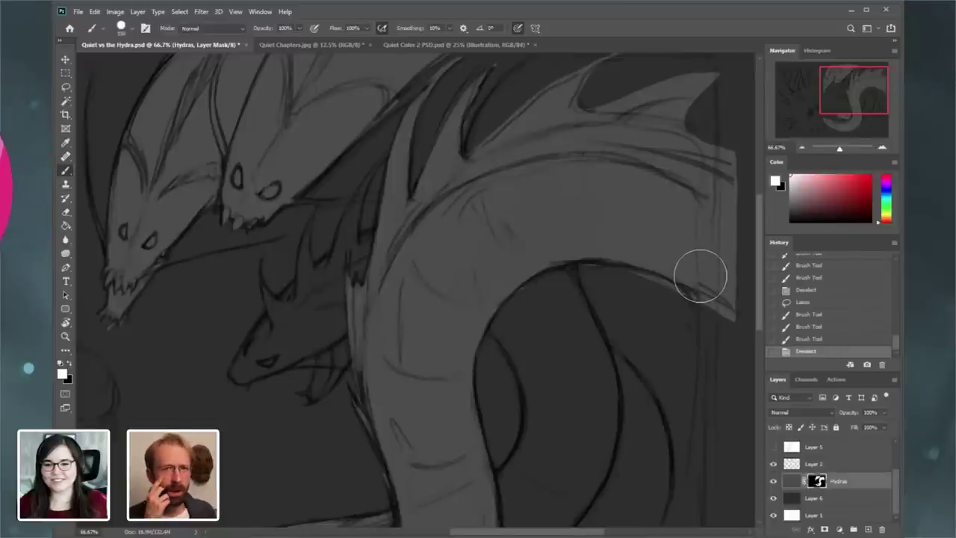
drag(700, 276, 698, 274)
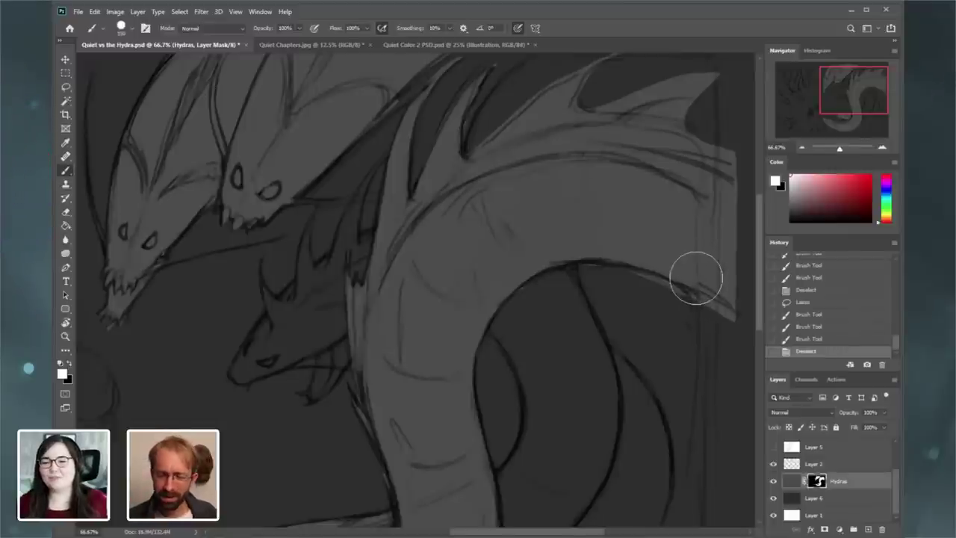
click(688, 275)
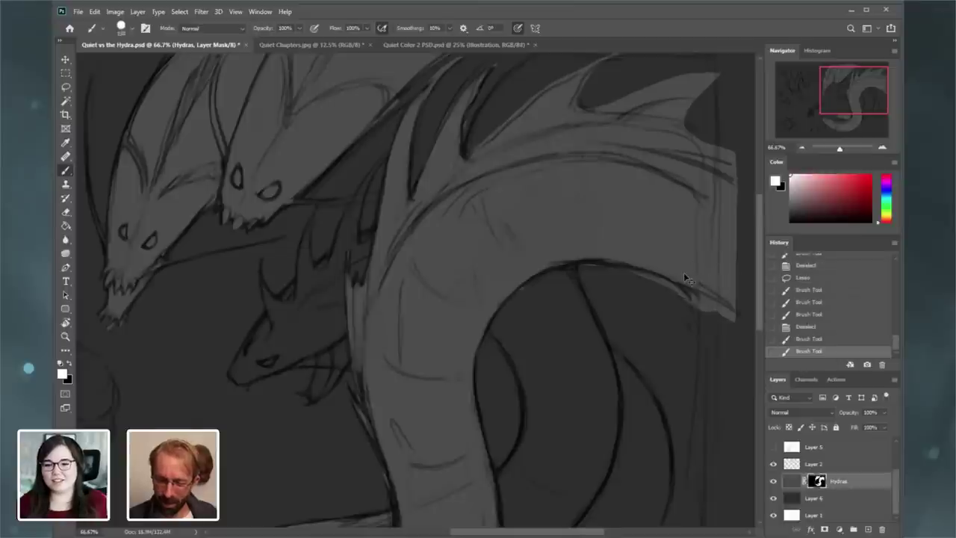
key(ctrl+z)
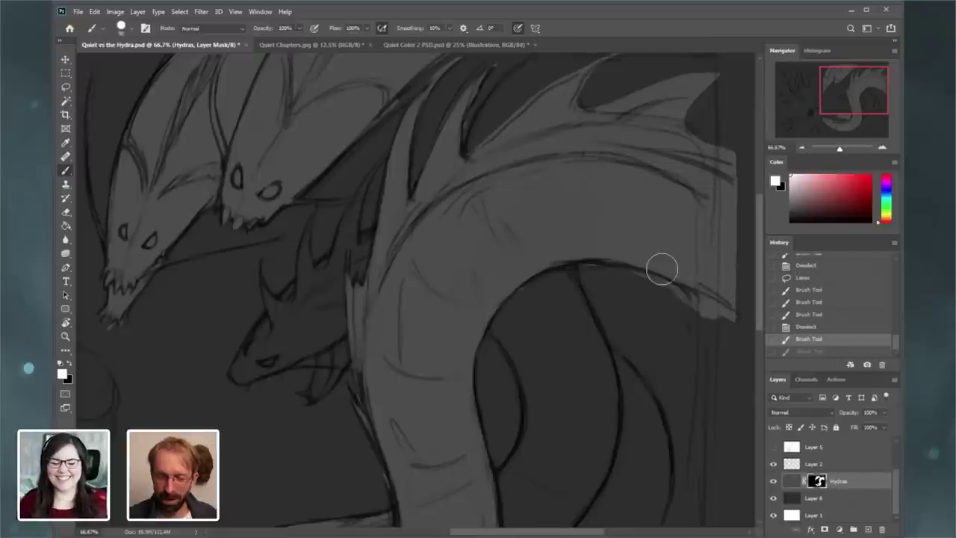
key(ctrl+shift+z)
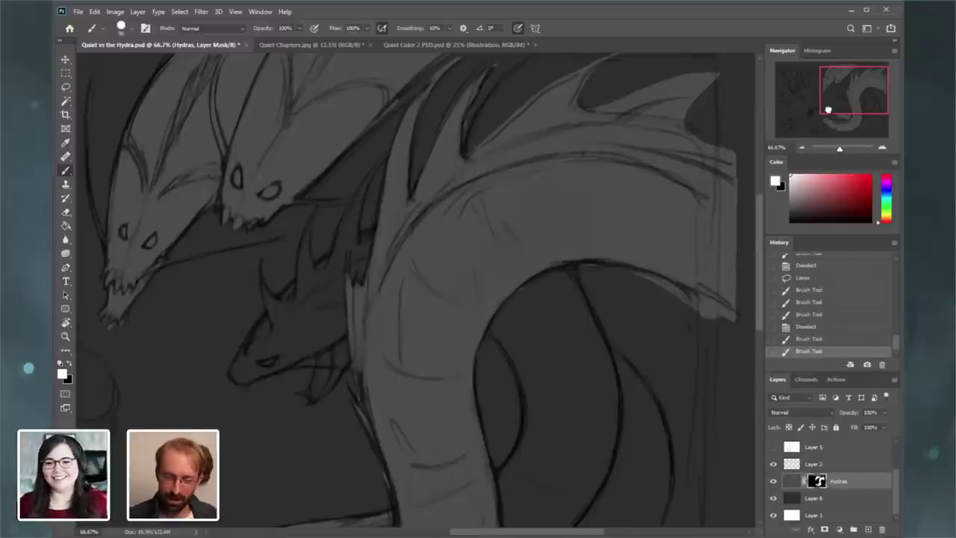
- Lasso the large hydra head in the canvas's lower-left corner and clean up the stray selection at its outer edge
drag(852, 96, 794, 127)
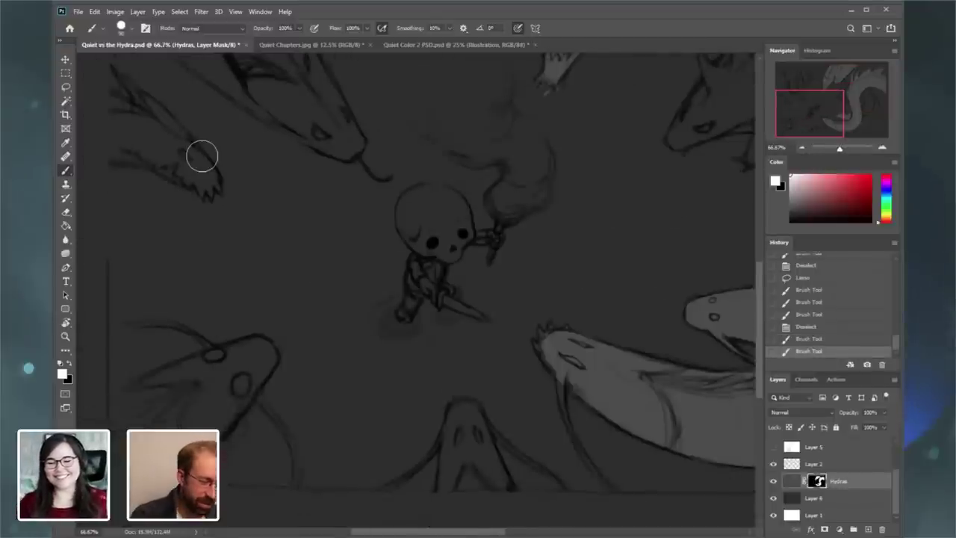
click(66, 87)
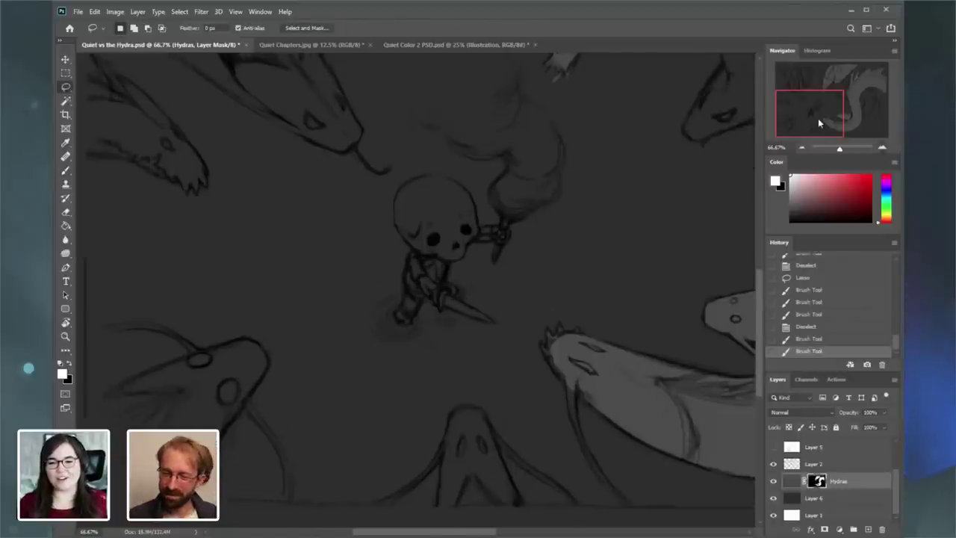
key(ctrl+plus)
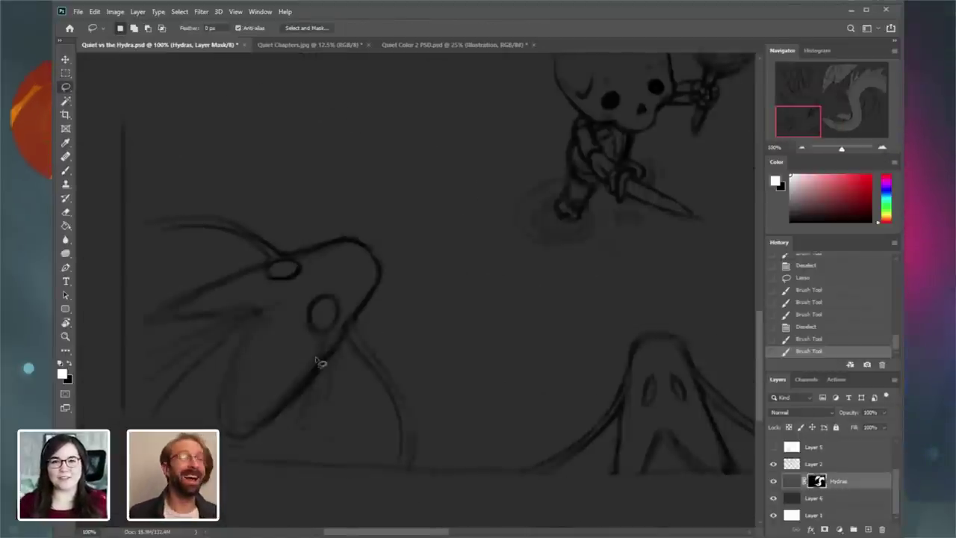
mouse_move(222, 461)
mouse_down()
mouse_move(319, 375)
mouse_move(372, 297)
mouse_move(373, 263)
mouse_move(345, 240)
mouse_move(317, 245)
mouse_move(125, 334)
mouse_up()
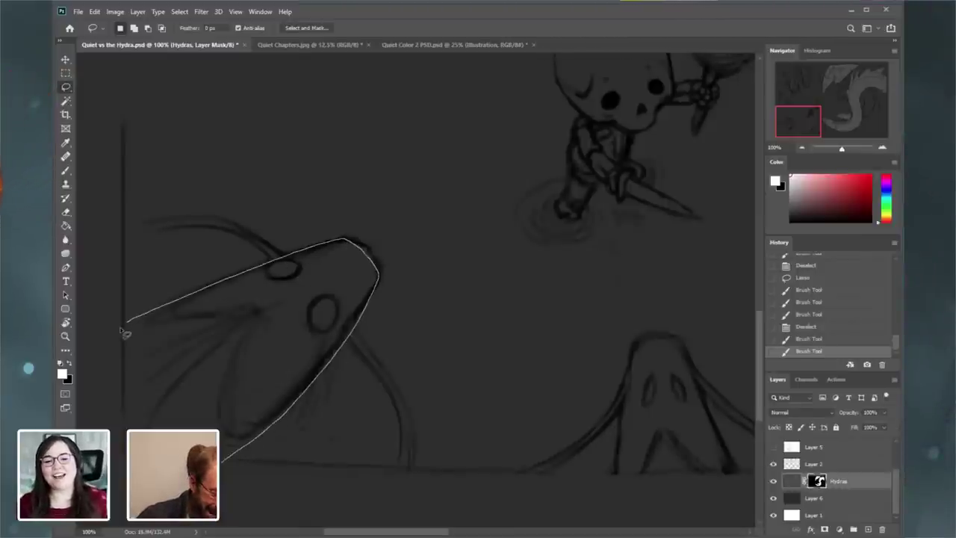
drag(230, 473, 230, 473)
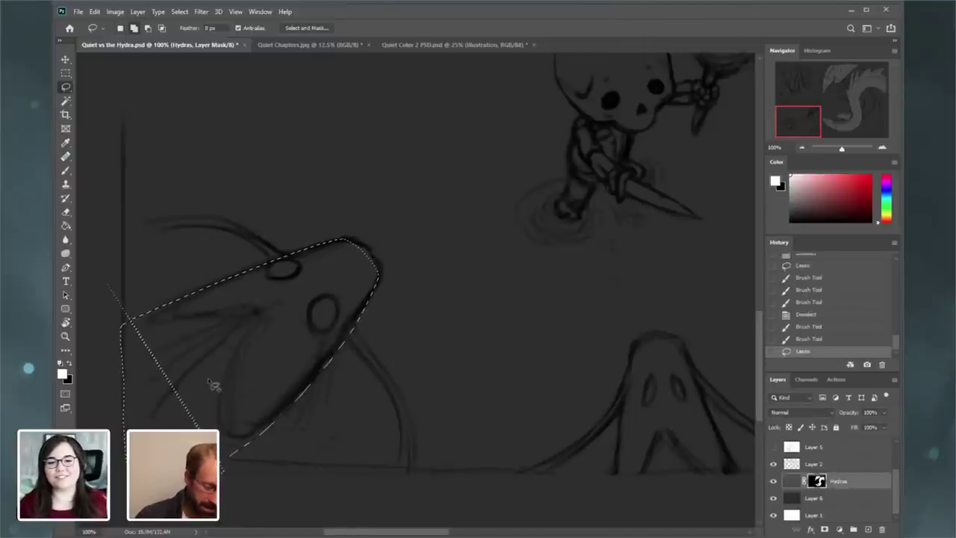
mouse_move(215, 385)
mouse_down()
mouse_move(141, 398)
mouse_move(149, 329)
mouse_move(133, 320)
mouse_move(128, 346)
mouse_move(165, 329)
mouse_up()
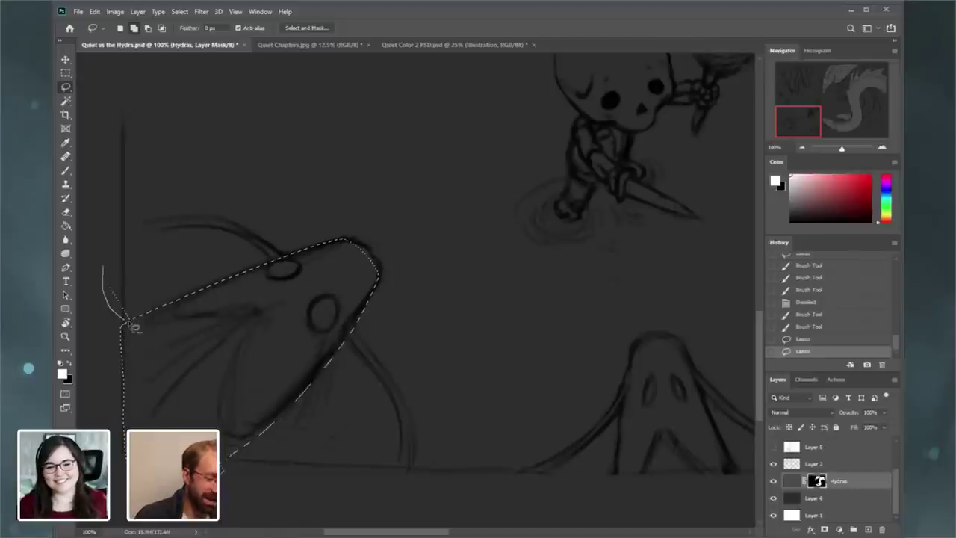
drag(108, 264, 107, 261)
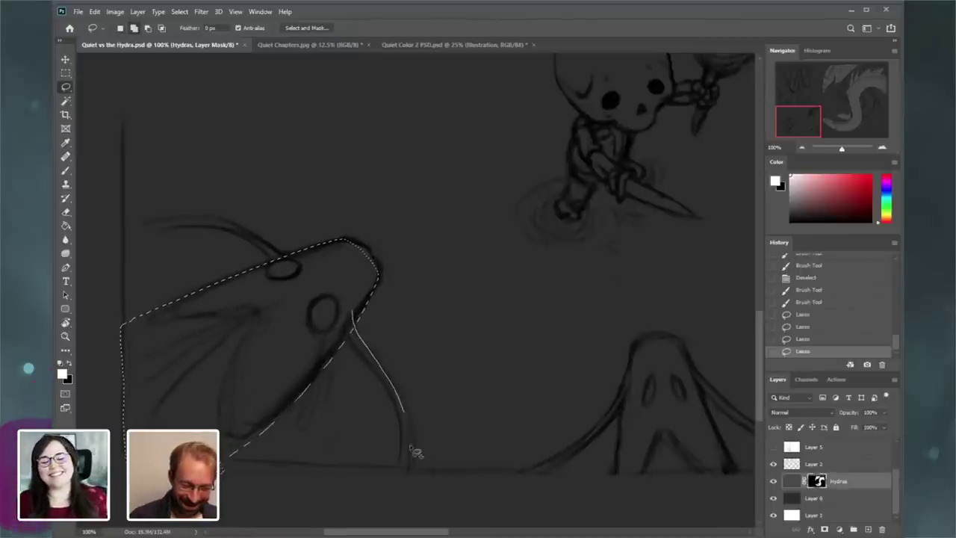
- Add the thin whiskers below and above the lower-left hydra head to the selection, subtracting the stray area beside the upper one
mouse_move(413, 450)
mouse_down()
mouse_move(411, 480)
mouse_move(407, 443)
mouse_up()
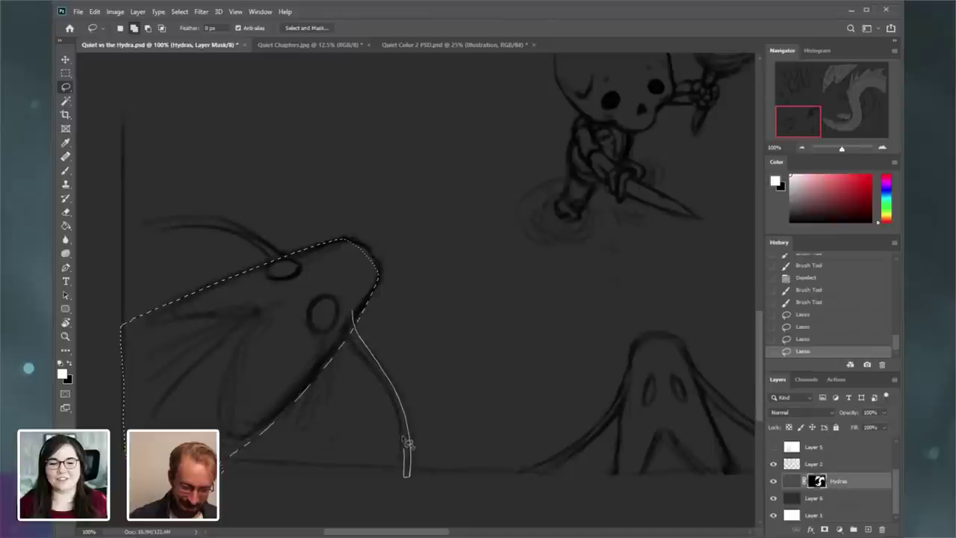
mouse_move(351, 347)
mouse_down()
mouse_move(97, 165)
mouse_move(105, 168)
mouse_up()
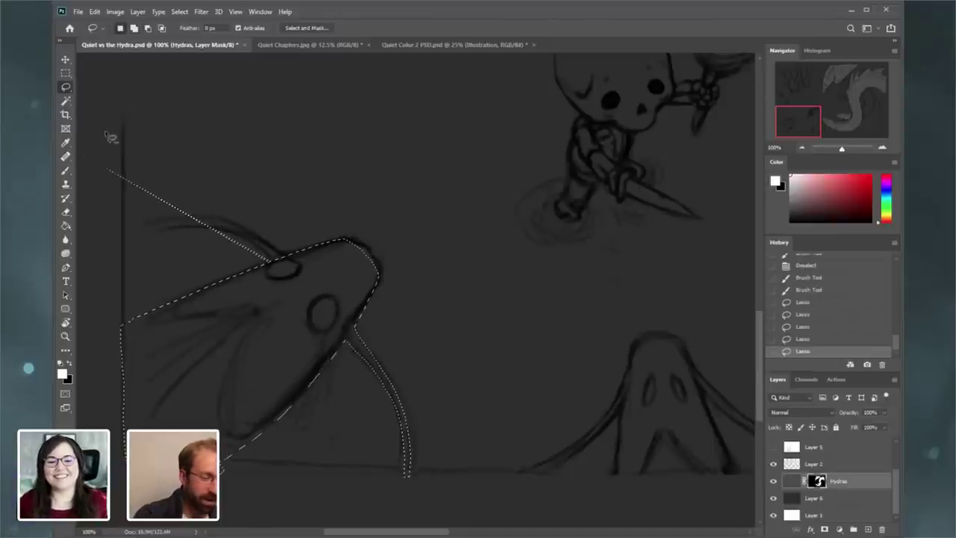
mouse_move(105, 132)
mouse_down()
mouse_move(101, 187)
mouse_move(179, 244)
mouse_move(264, 266)
mouse_move(279, 261)
mouse_move(261, 217)
mouse_move(218, 168)
mouse_up()
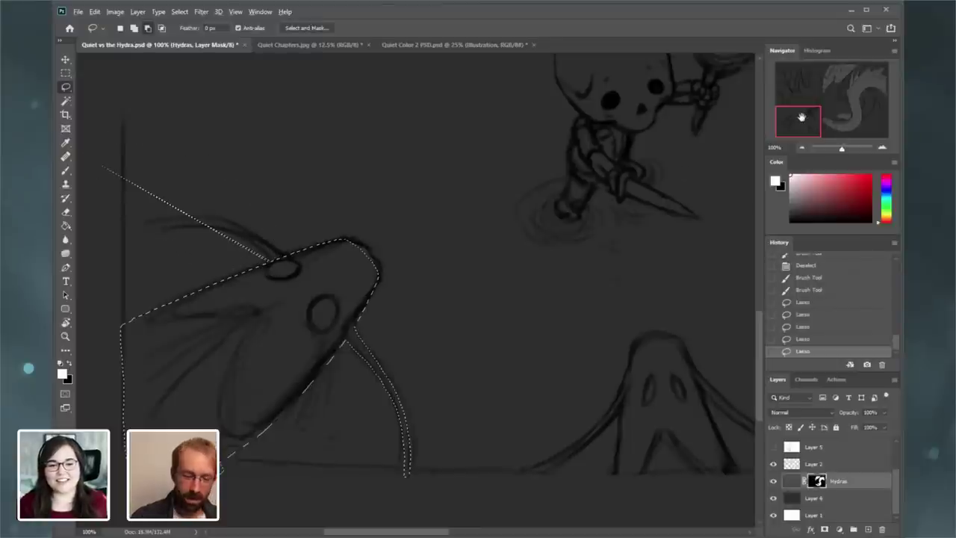
drag(801, 117, 801, 110)
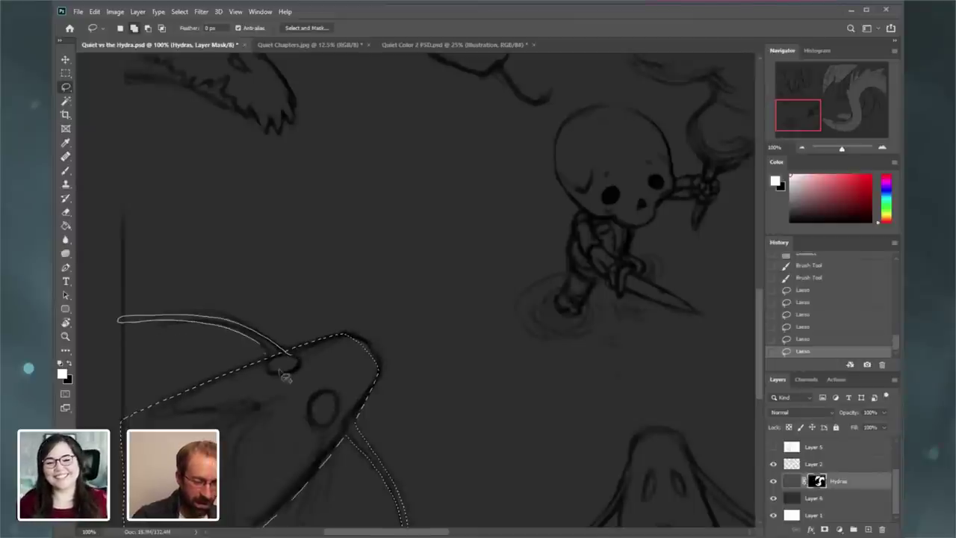
drag(286, 377, 306, 374)
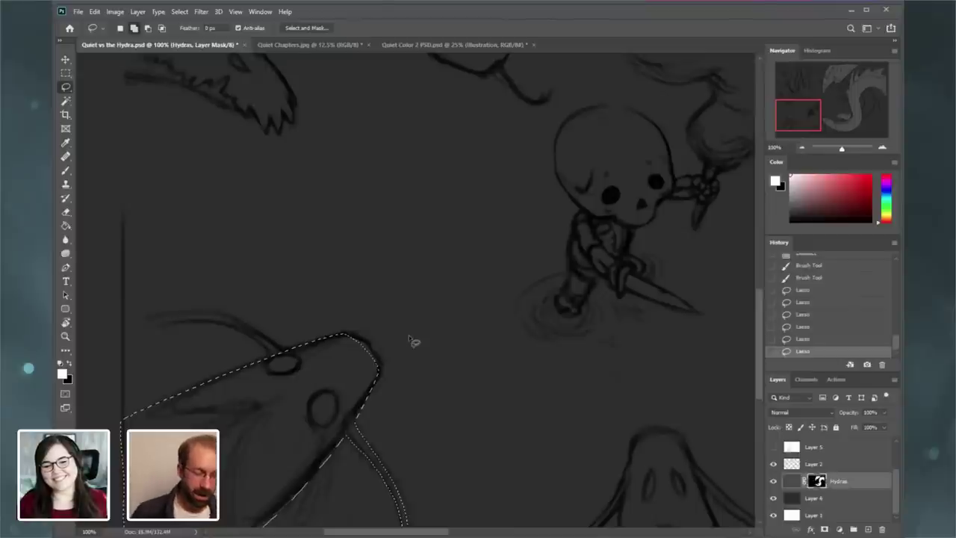
- Paint the selected lower-left hydra head and its whiskers white on the Hydras mask, and deselect
click(66, 170)
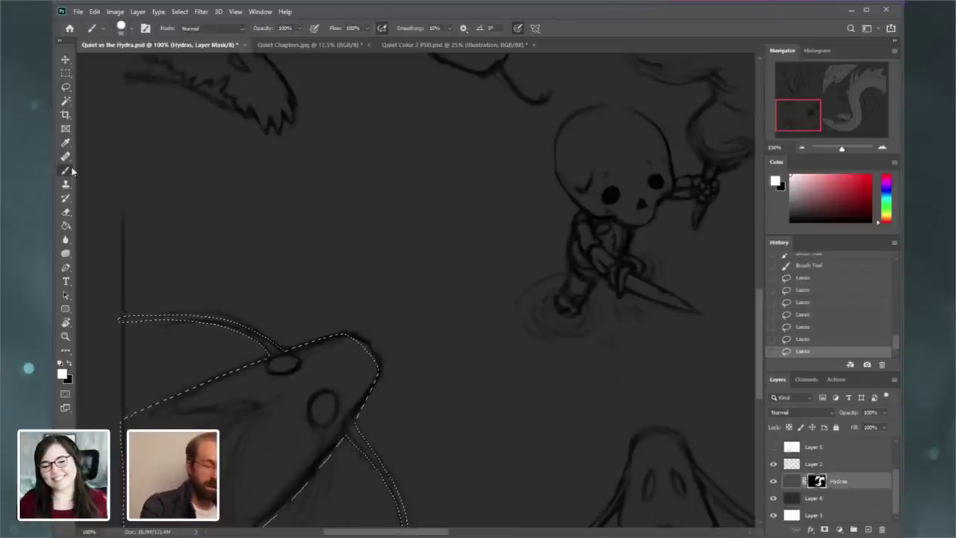
click(802, 149)
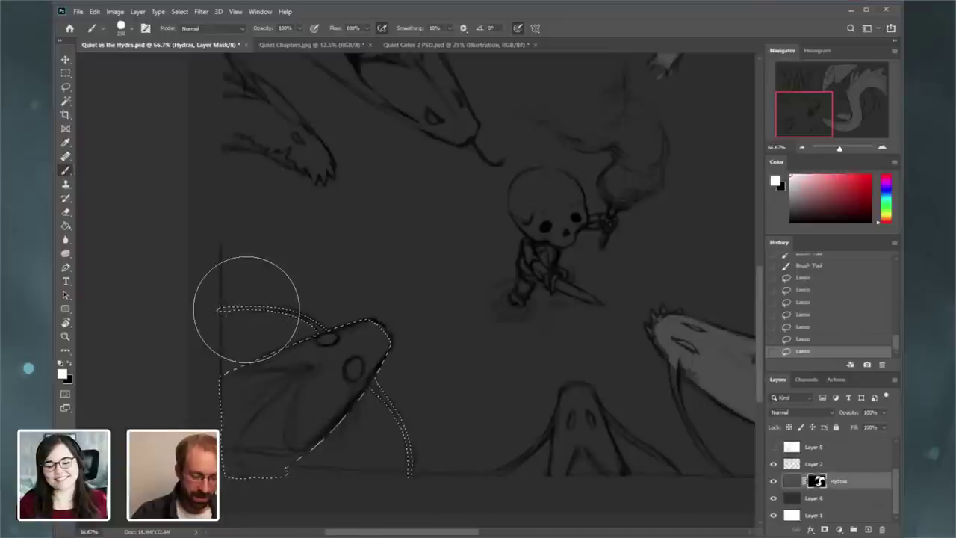
mouse_move(260, 305)
mouse_down()
mouse_move(241, 466)
mouse_move(283, 312)
mouse_move(295, 442)
mouse_move(339, 336)
mouse_move(371, 418)
mouse_move(404, 436)
mouse_move(270, 298)
mouse_move(356, 416)
mouse_move(386, 431)
mouse_up()
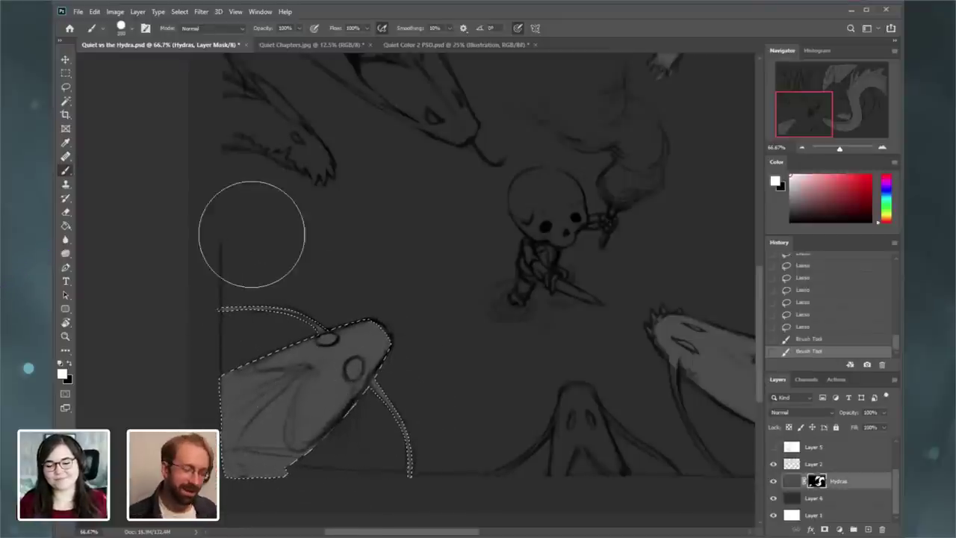
click(180, 11)
click(193, 35)
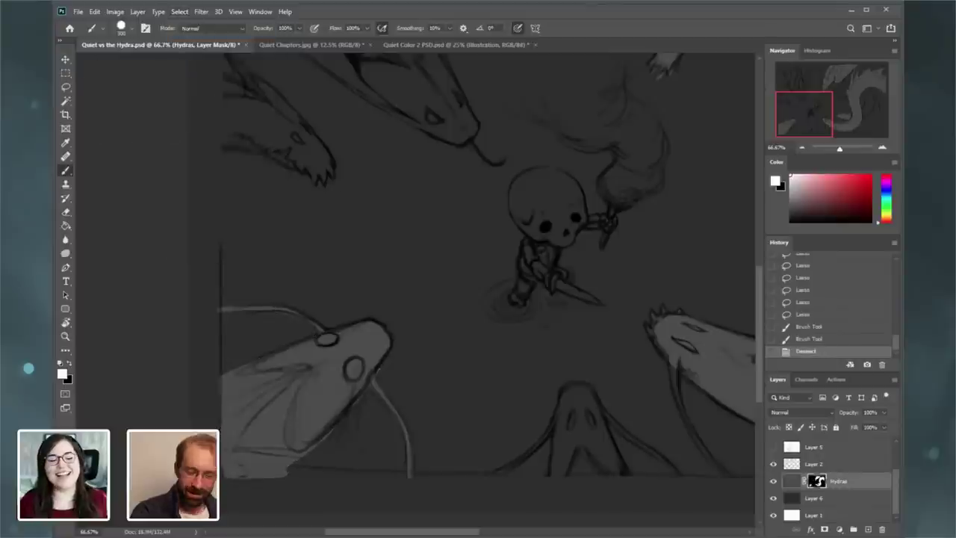
- Lasso the small hydra head inside the curve of the big neck, paint it black on the Hydras mask to hide it, and deselect
drag(828, 114, 805, 89)
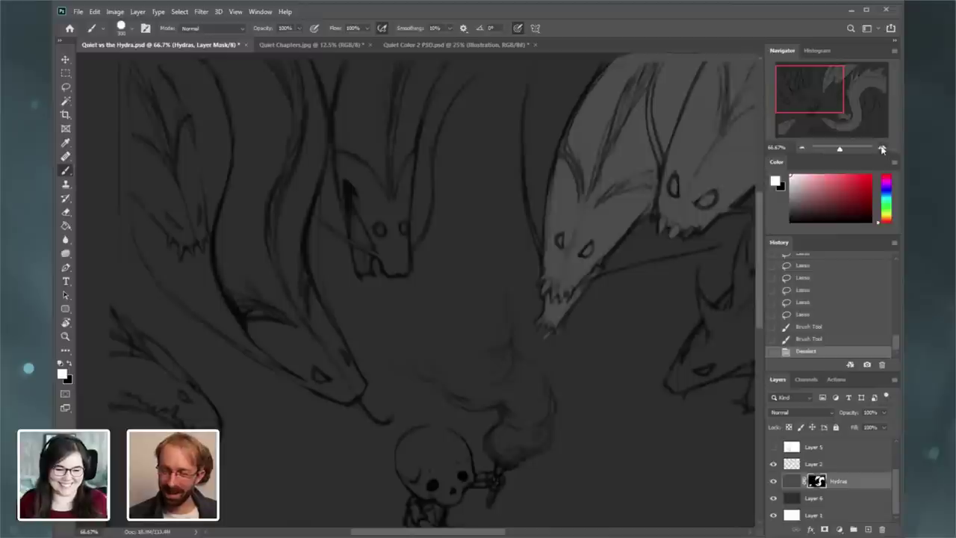
click(883, 149)
drag(513, 192, 680, 118)
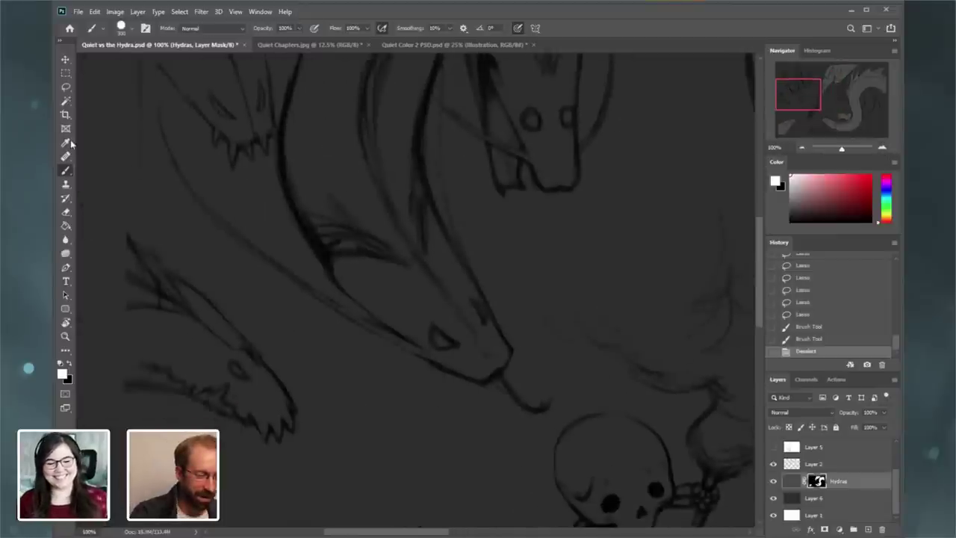
click(66, 87)
drag(835, 121, 837, 114)
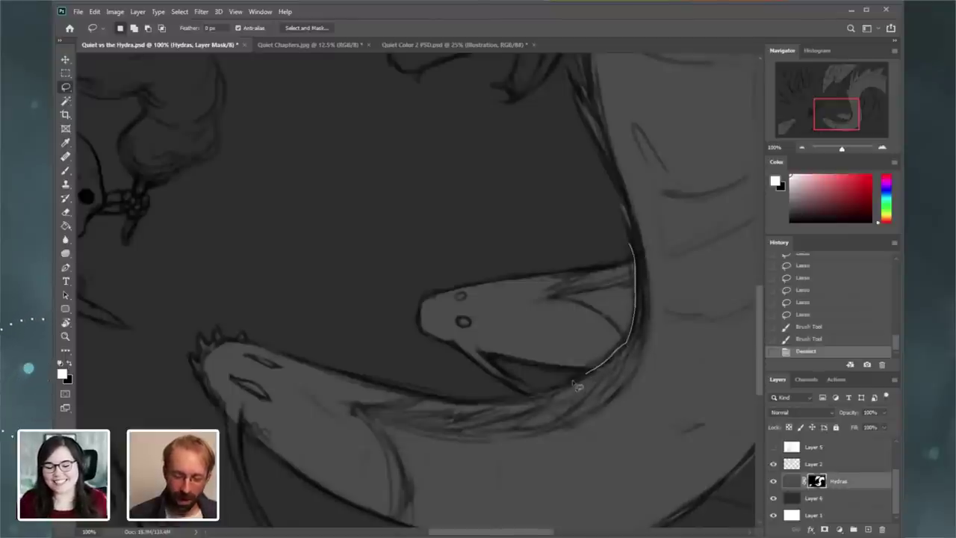
drag(446, 241, 378, 313)
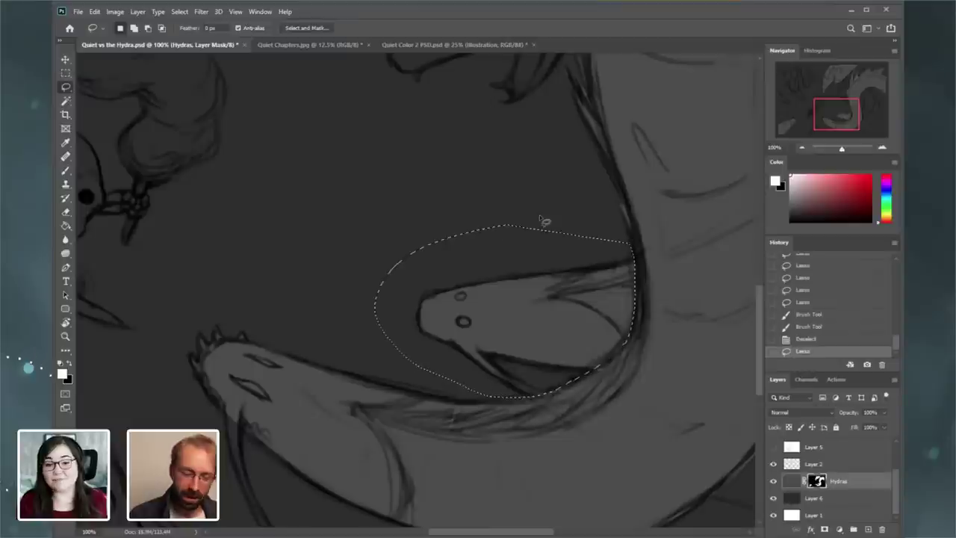
key(b)
mouse_move(437, 243)
mouse_down()
mouse_move(508, 242)
mouse_move(429, 330)
mouse_move(518, 290)
mouse_move(536, 329)
mouse_move(516, 357)
mouse_up()
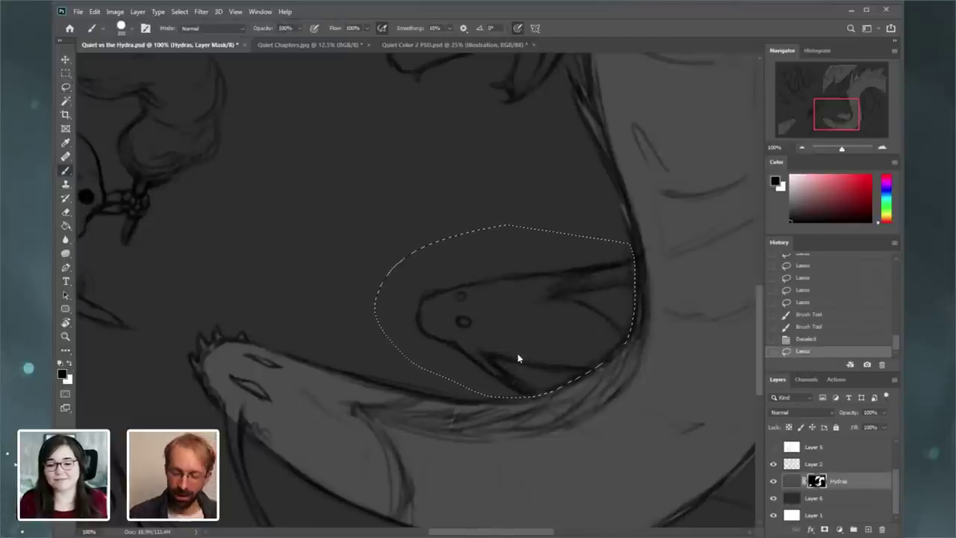
click(180, 11)
click(192, 33)
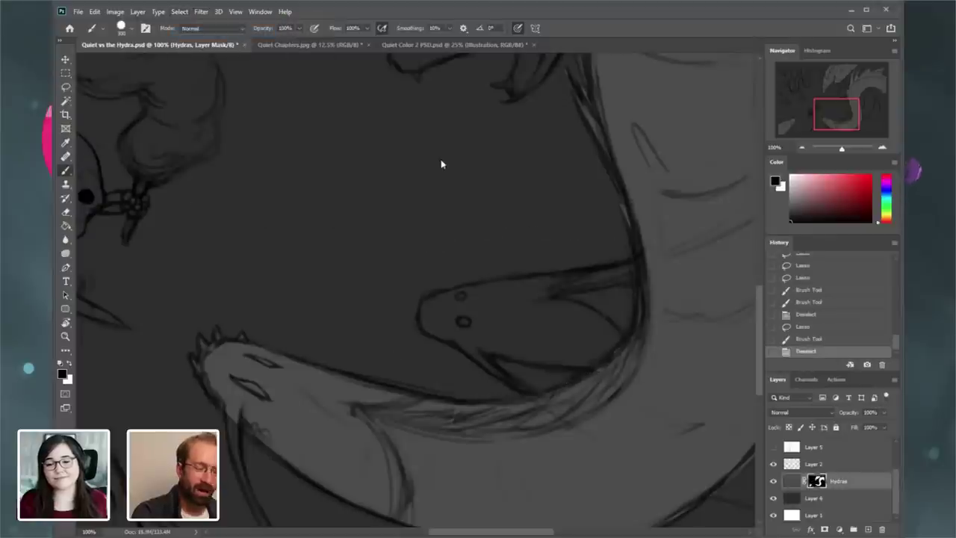
- Duplicate the Hydras layer, keeping the default name Hydras copy
drag(841, 112, 879, 88)
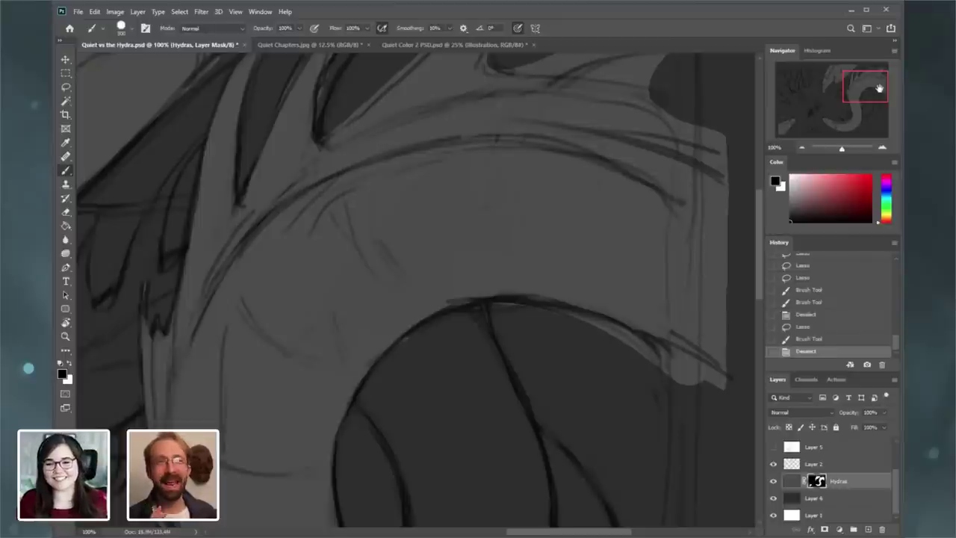
mouse_move(858, 88)
mouse_down()
mouse_move(833, 67)
mouse_move(872, 87)
mouse_up()
click(804, 149)
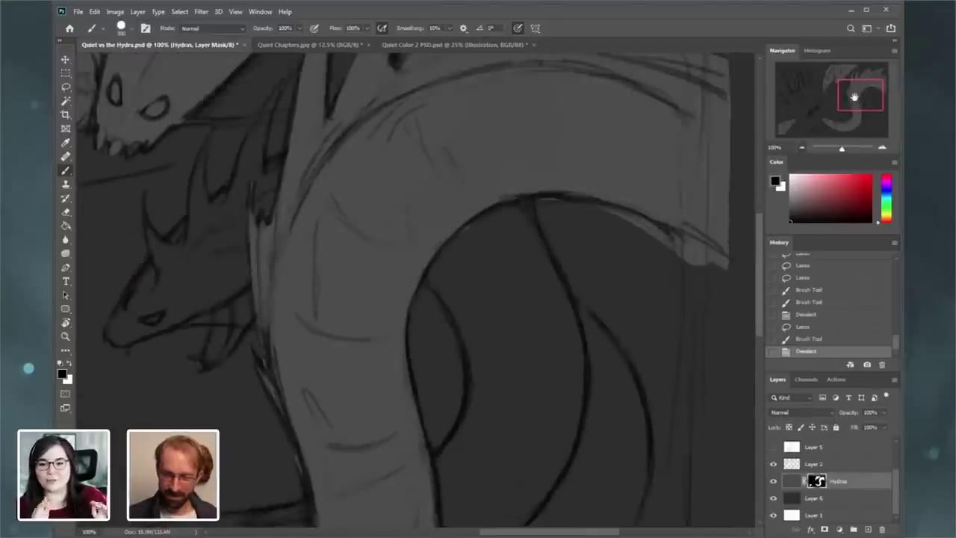
click(805, 150)
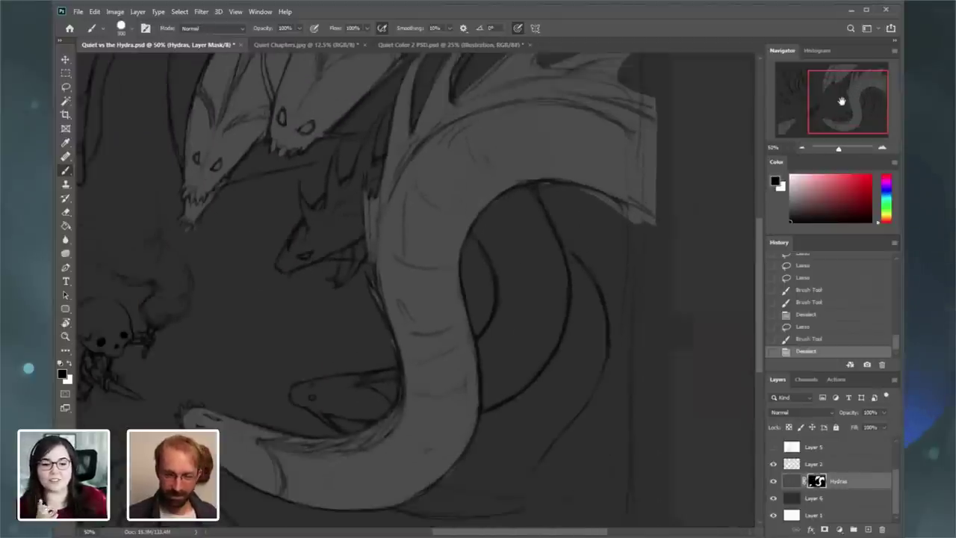
drag(842, 101, 817, 101)
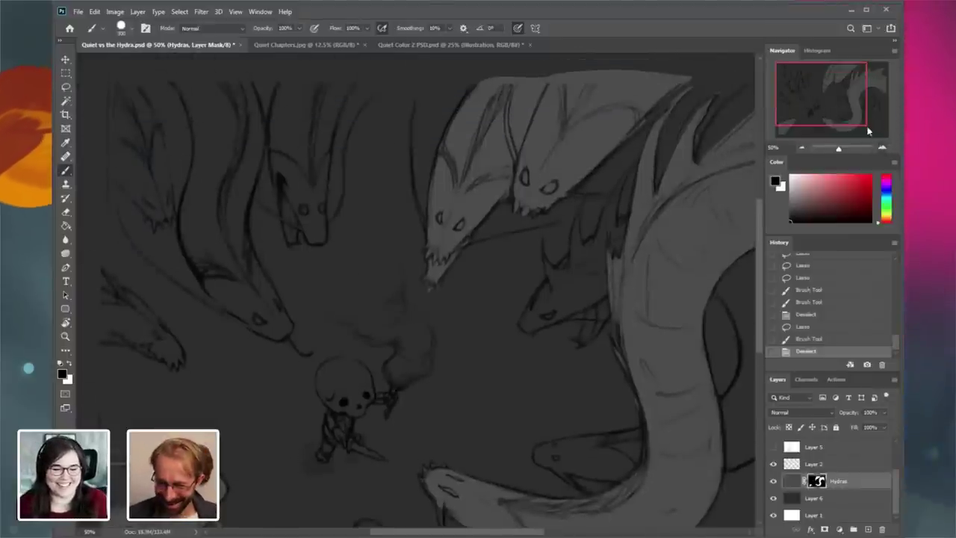
click(882, 148)
click(883, 148)
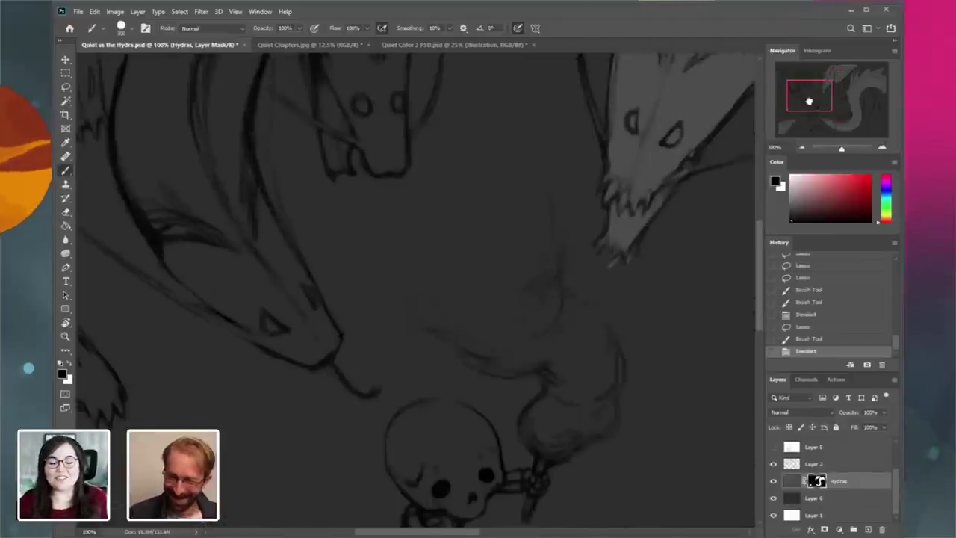
right_click(843, 483)
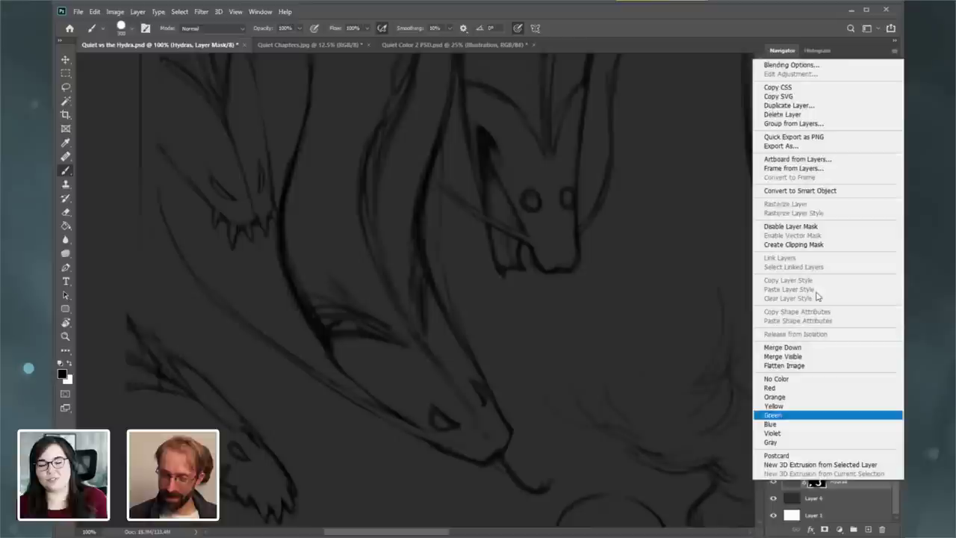
click(789, 105)
key(Return)
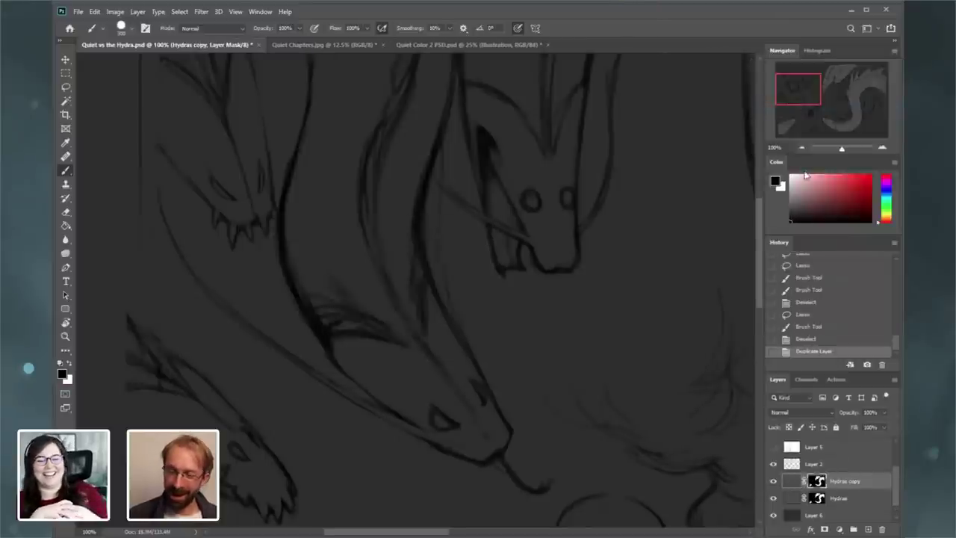
- Paint the entire Hydras copy mask black with a large brush, and leave the original Hydras layer visible
key(ctrl+minus)
key(ctrl+minus)
key(x)
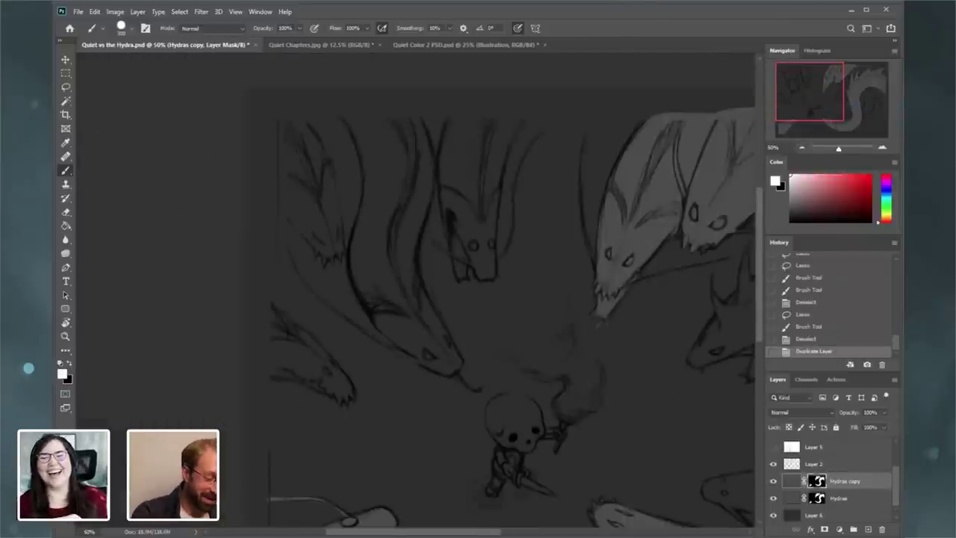
key(ctrl+minus)
mouse_move(568, 338)
mouse_down()
mouse_move(608, 274)
mouse_move(564, 216)
mouse_up()
click(69, 364)
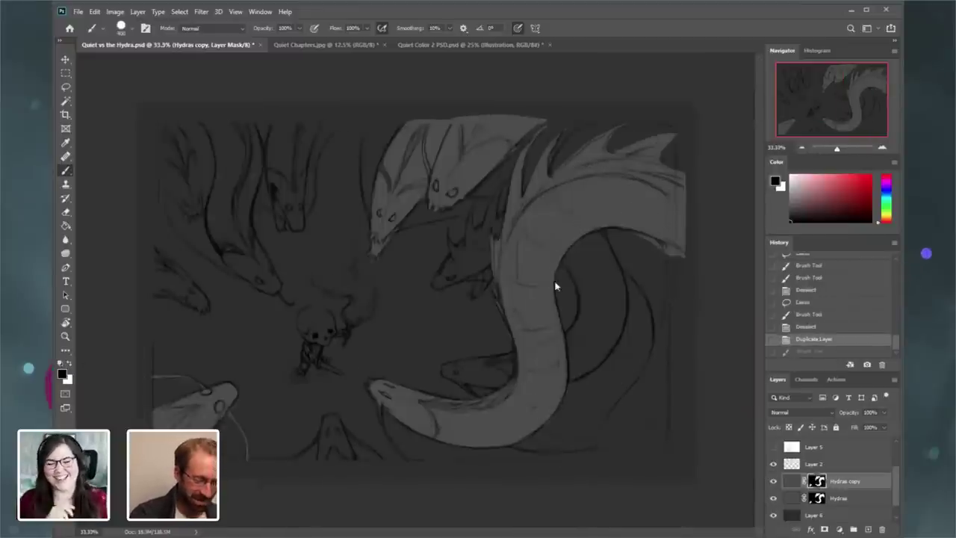
drag(555, 277, 505, 426)
mouse_move(658, 382)
mouse_down()
mouse_move(562, 287)
mouse_move(617, 151)
mouse_move(407, 168)
mouse_up()
mouse_move(386, 312)
mouse_down()
mouse_move(401, 402)
mouse_move(444, 382)
mouse_move(234, 411)
mouse_move(267, 447)
mouse_up()
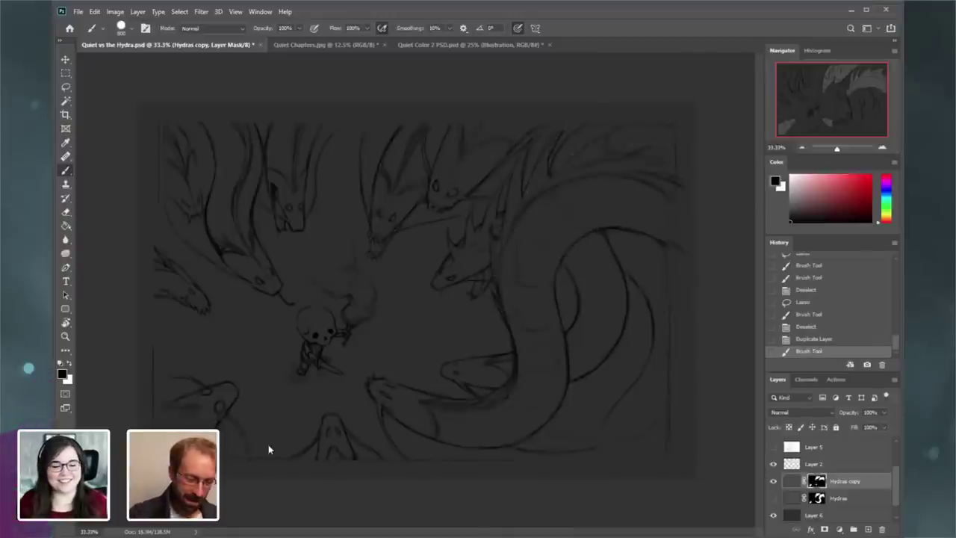
click(774, 499)
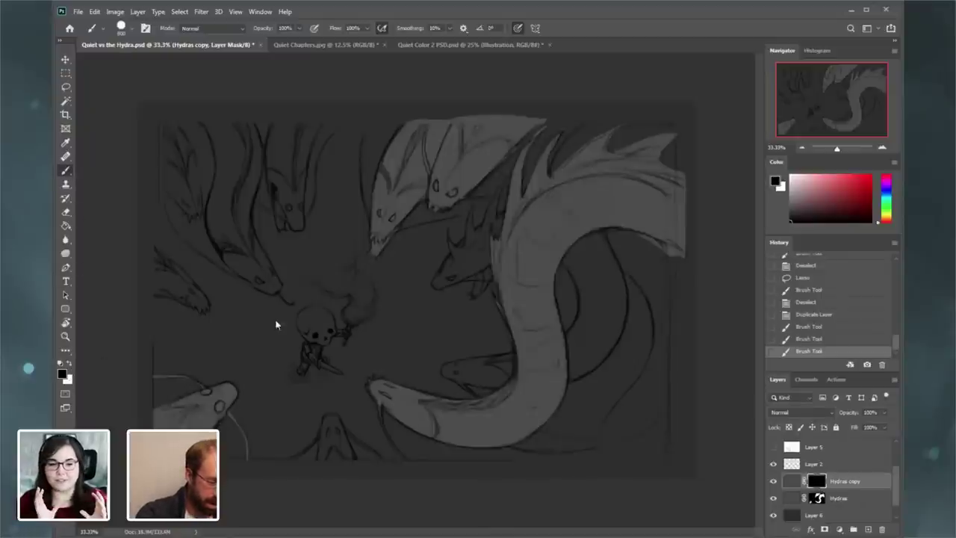
- Target the Hydras copy layer's pixels and lasso the long-necked hydra head in the canvas's upper left, including its snout tip
click(792, 481)
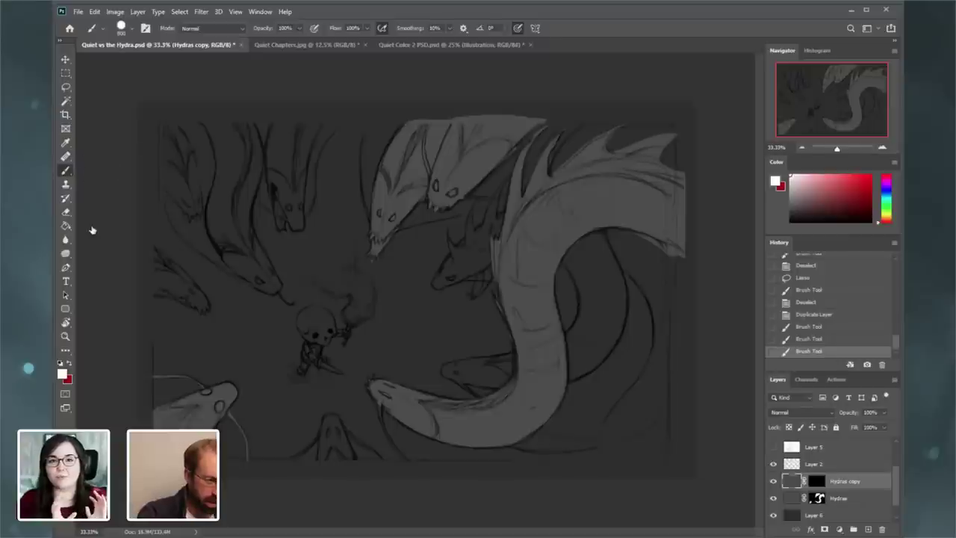
click(66, 87)
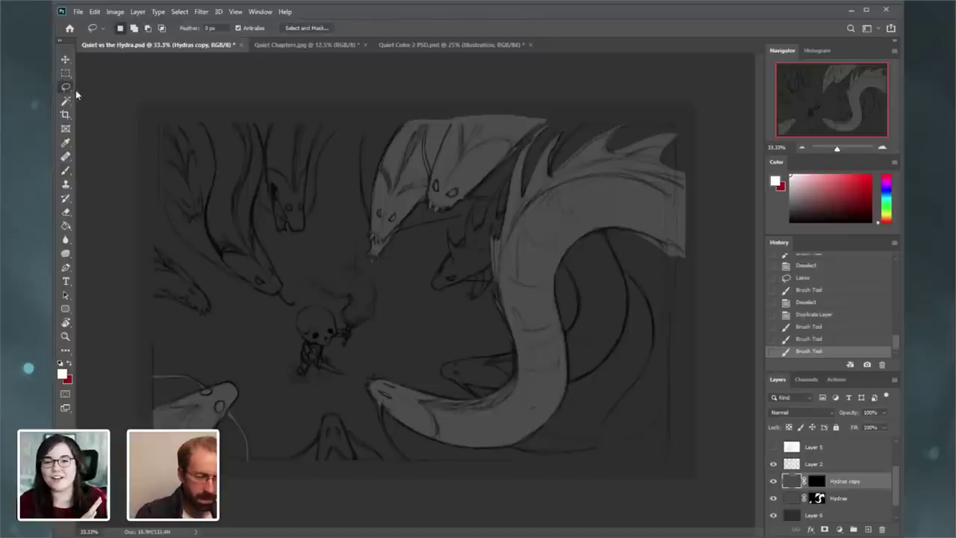
click(883, 147)
drag(845, 103, 782, 92)
click(882, 147)
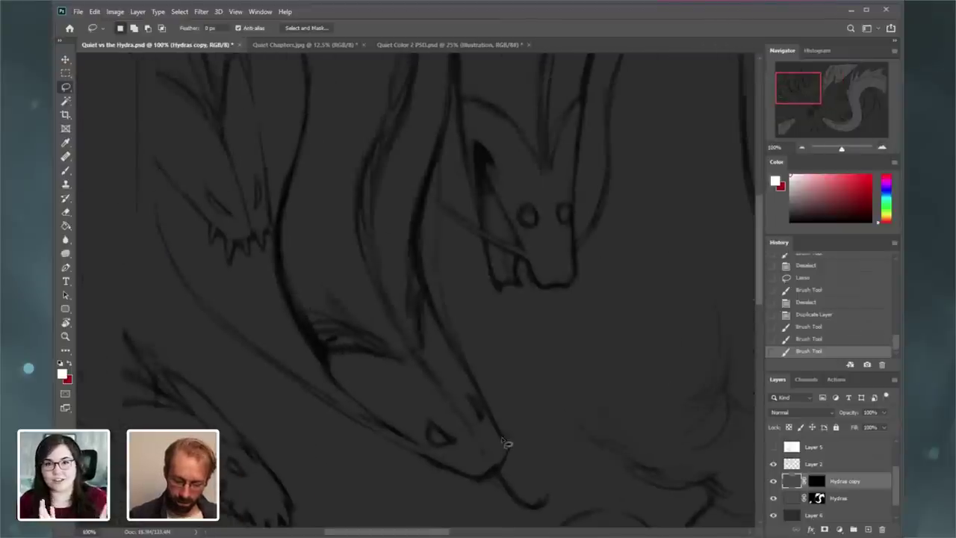
drag(484, 400, 467, 366)
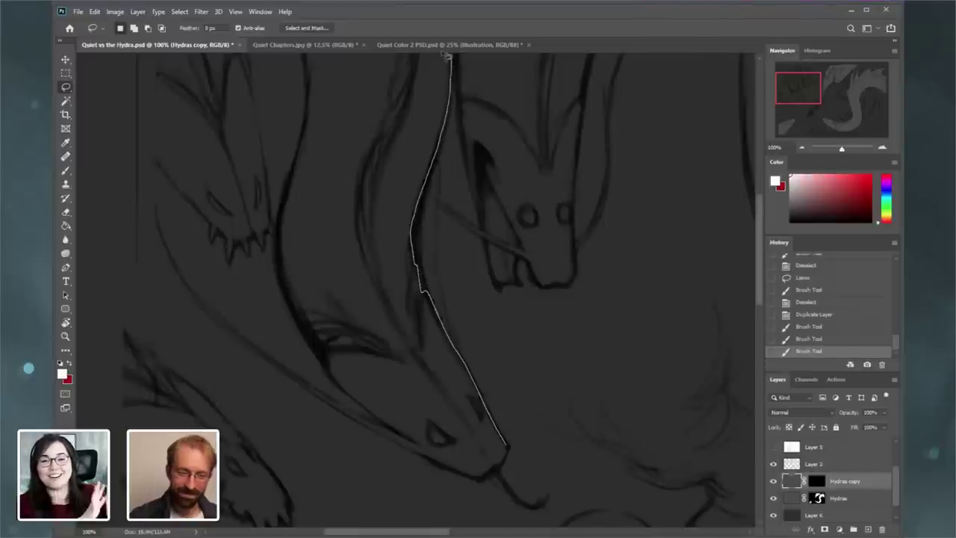
drag(314, 90, 292, 187)
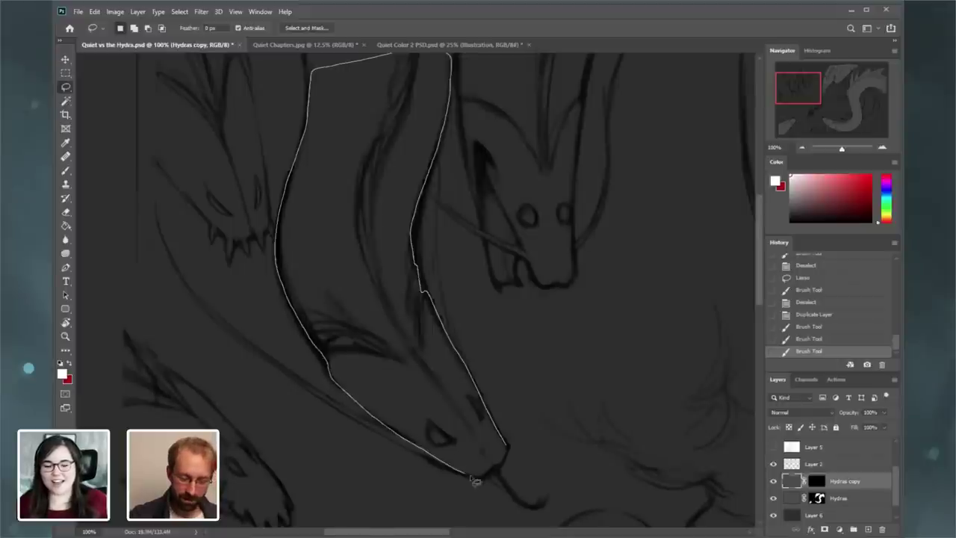
drag(504, 460, 494, 445)
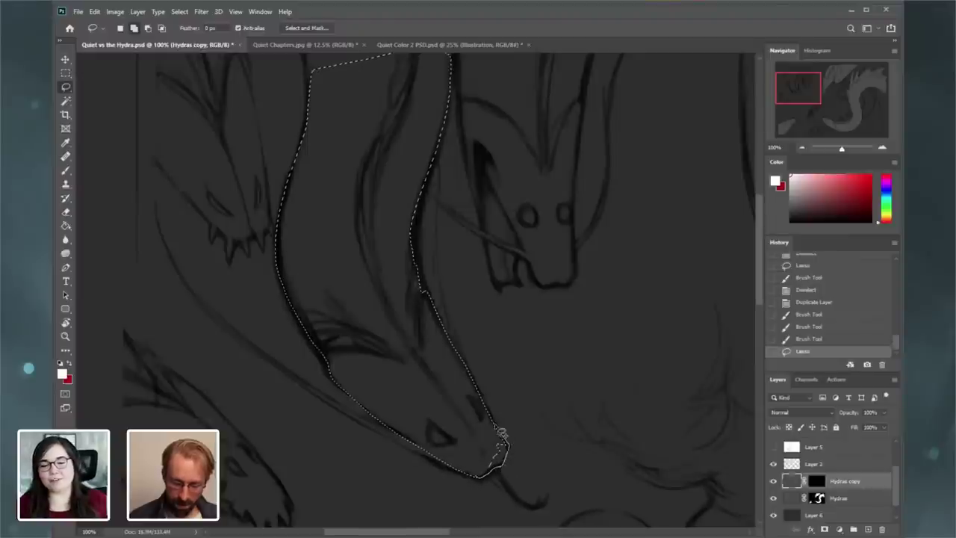
drag(502, 432, 501, 434)
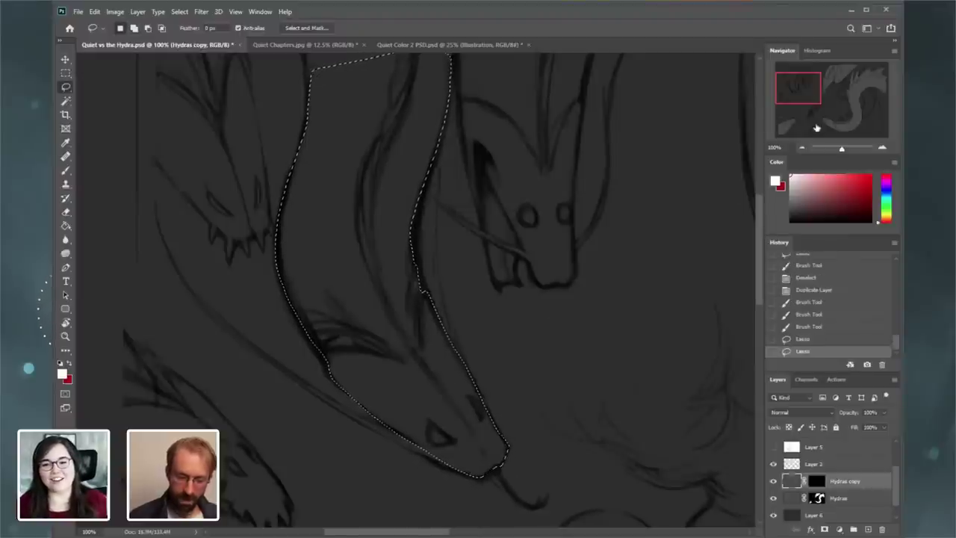
- Extend the selection up the long neck past the canvas's top edge and refine its outer left edge
drag(805, 78, 803, 68)
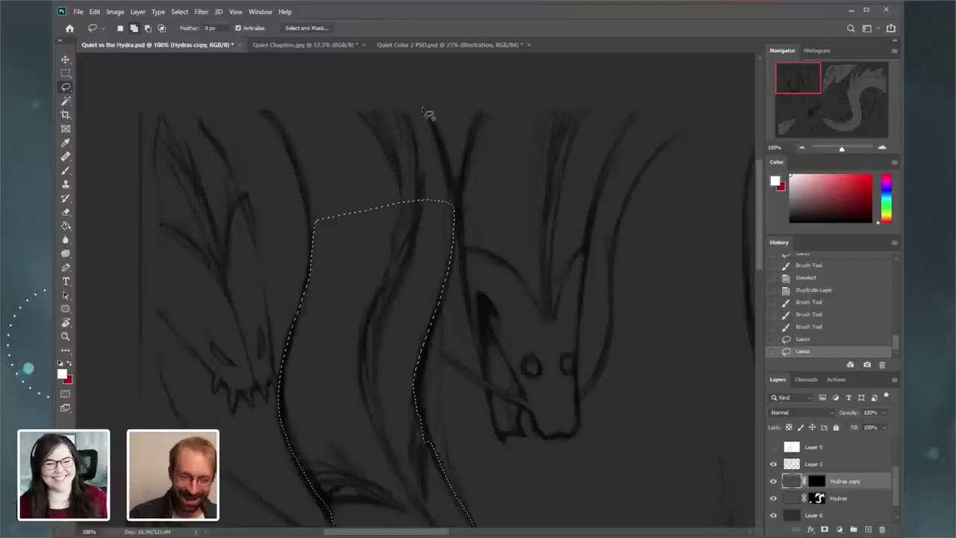
drag(425, 108, 438, 137)
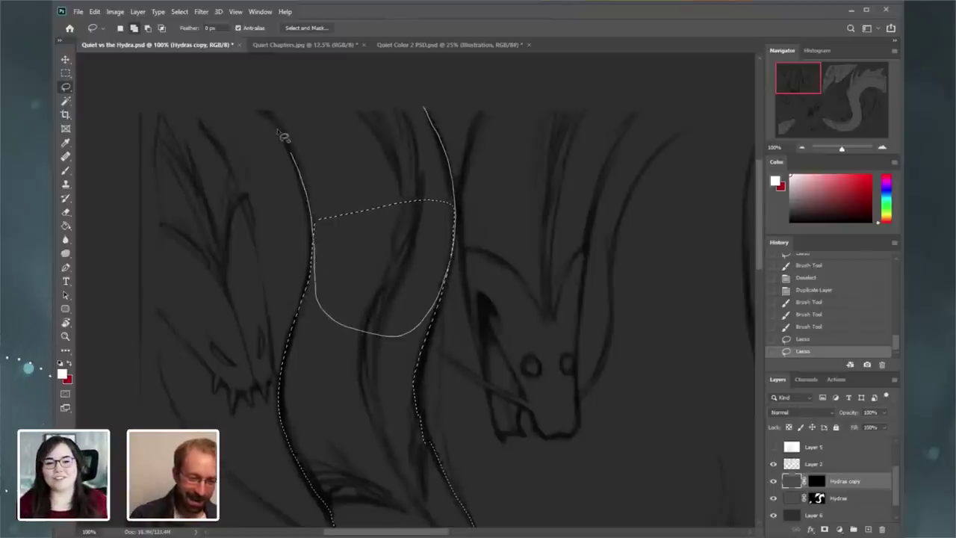
drag(323, 101, 421, 103)
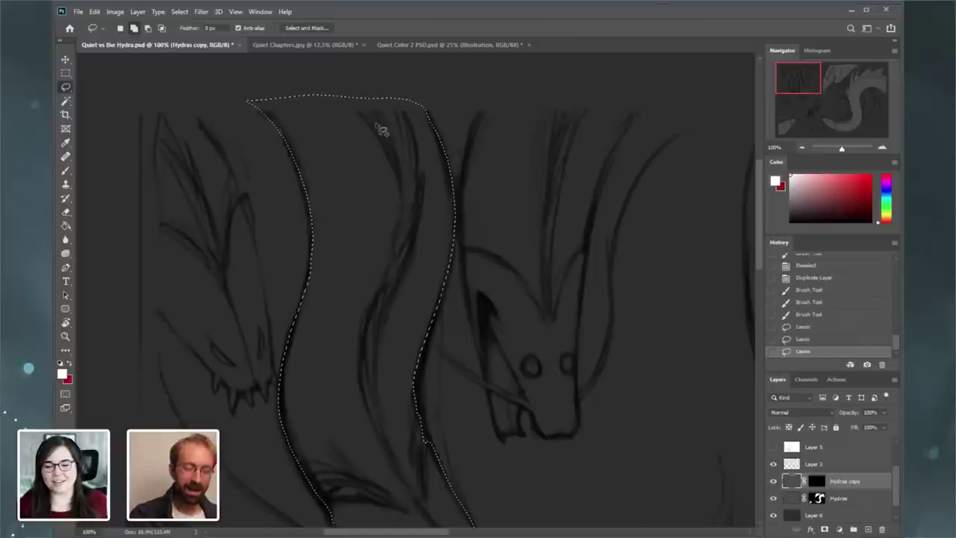
drag(267, 117, 285, 139)
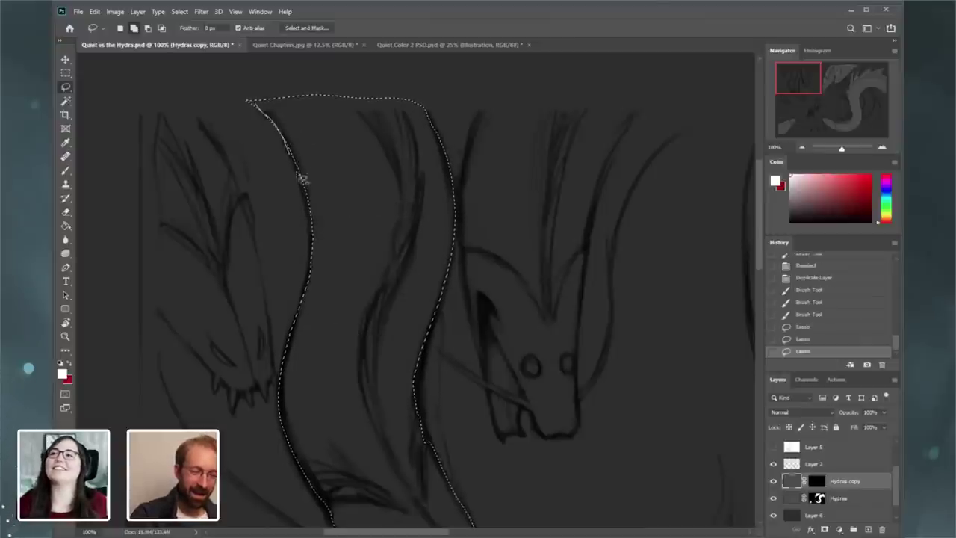
mouse_move(313, 262)
mouse_down()
mouse_move(320, 205)
mouse_move(260, 107)
mouse_up()
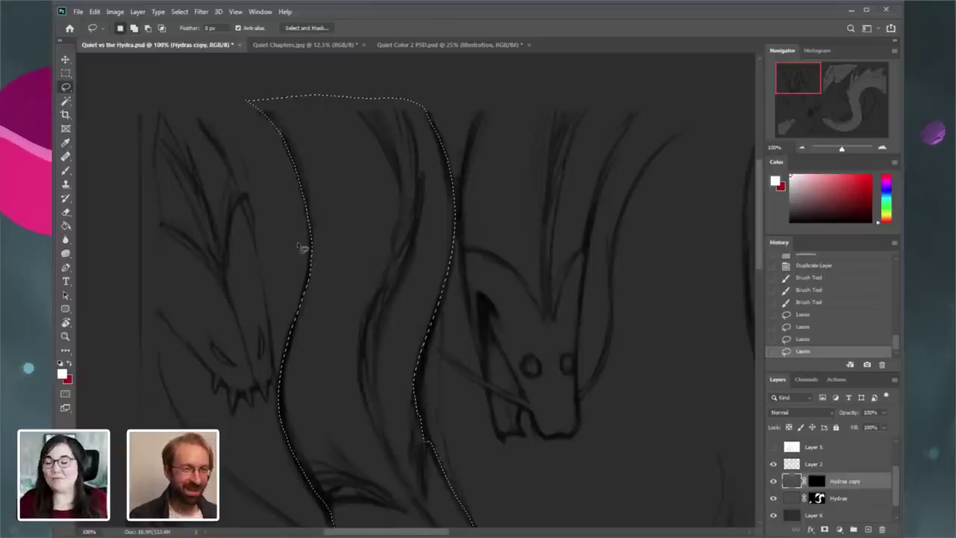
- Try to brush white into the lassoed long-necked head on the Hydras copy layer's pixels, and undo the strokes
click(69, 170)
key(ctrl+minus)
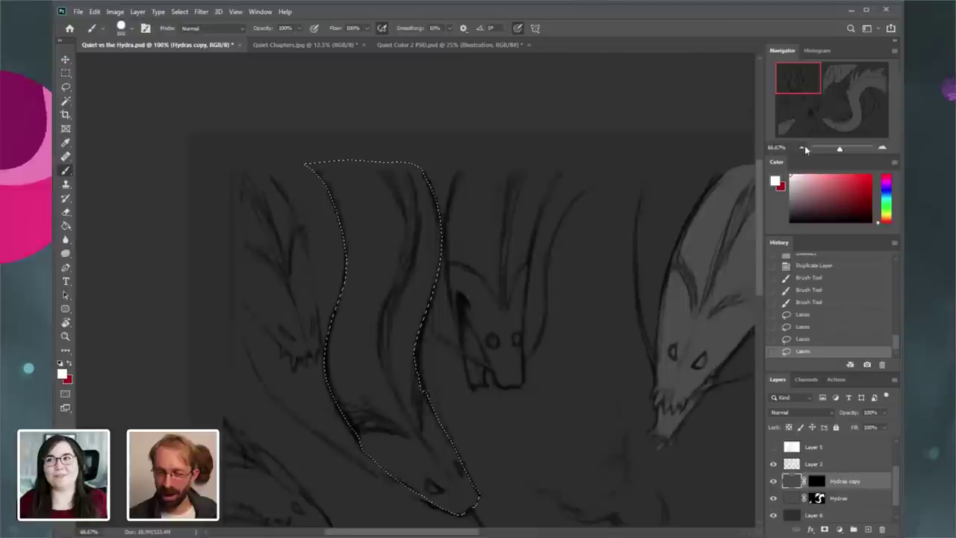
click(361, 226)
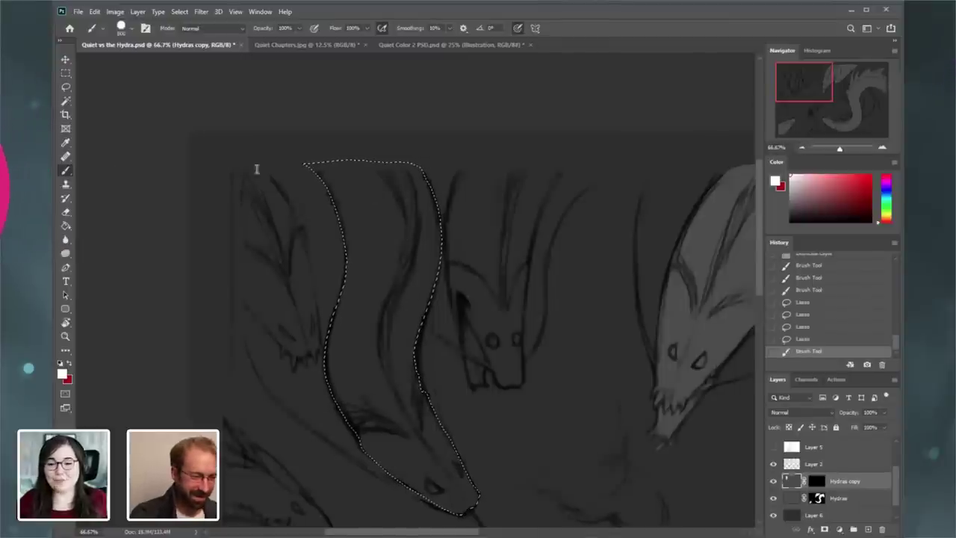
click(814, 329)
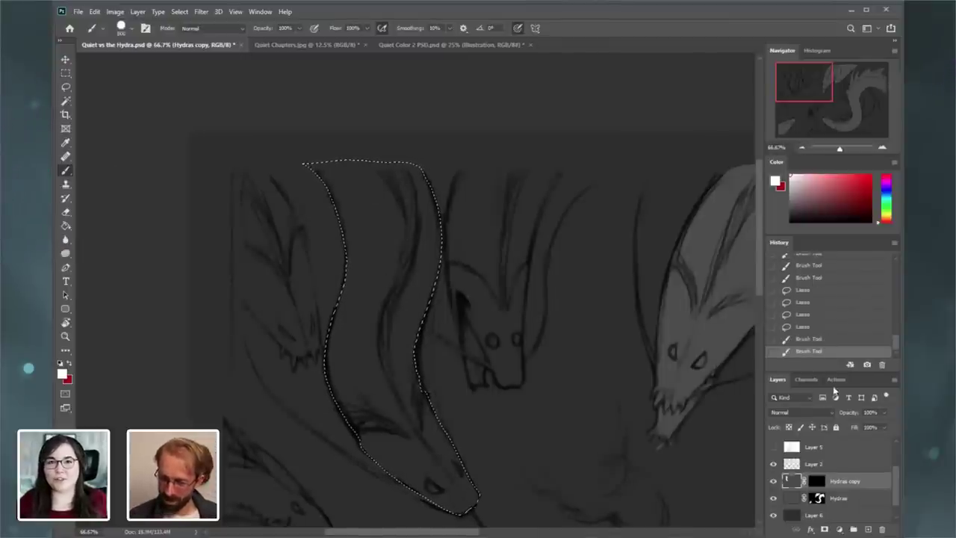
- Target the Hydras copy mask and try to paint inside the long-necked head selection with black
click(815, 480)
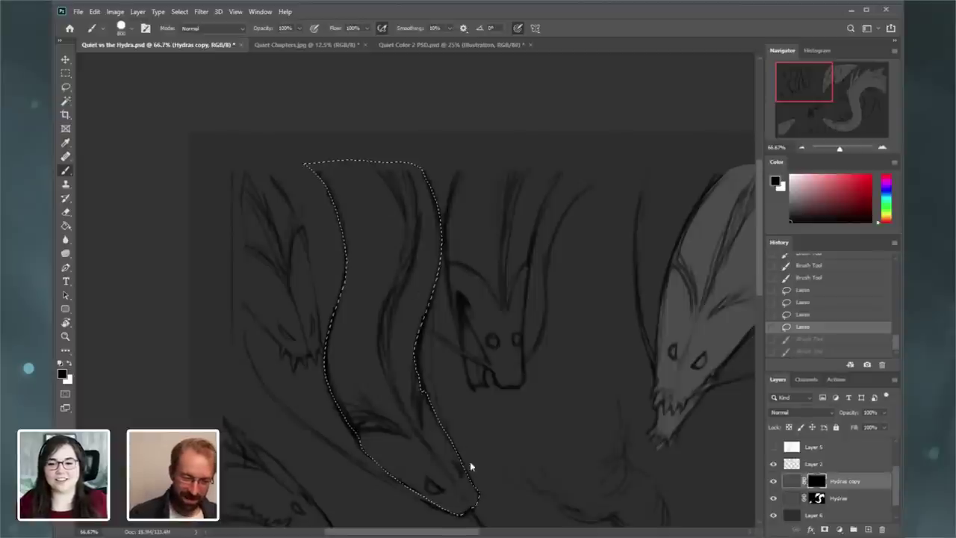
drag(401, 172, 426, 412)
click(510, 470)
drag(809, 103, 810, 86)
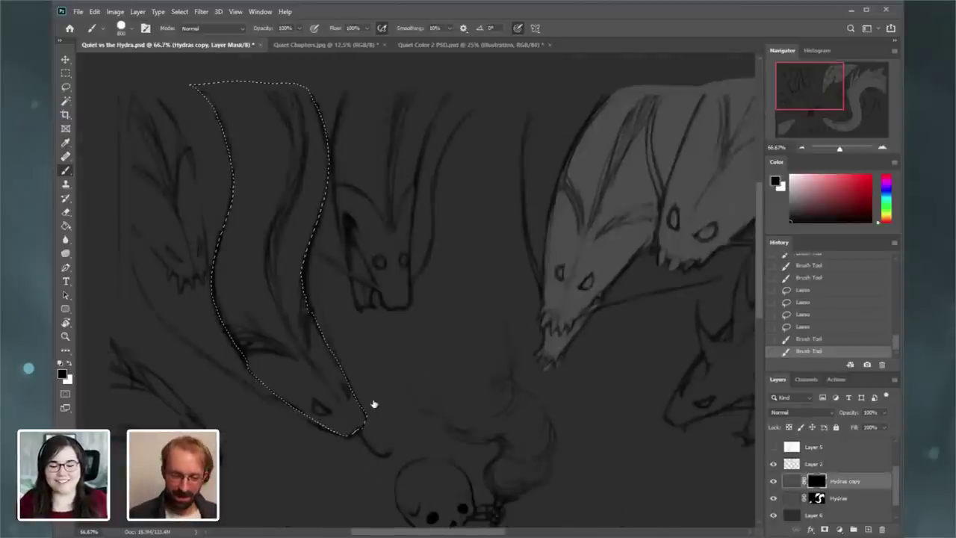
drag(373, 403, 330, 327)
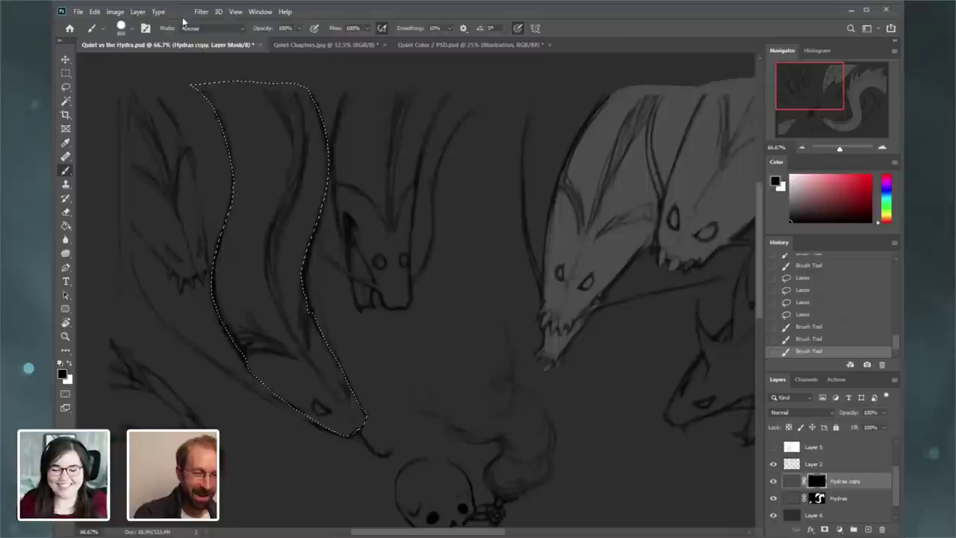
click(180, 11)
click(183, 30)
click(792, 481)
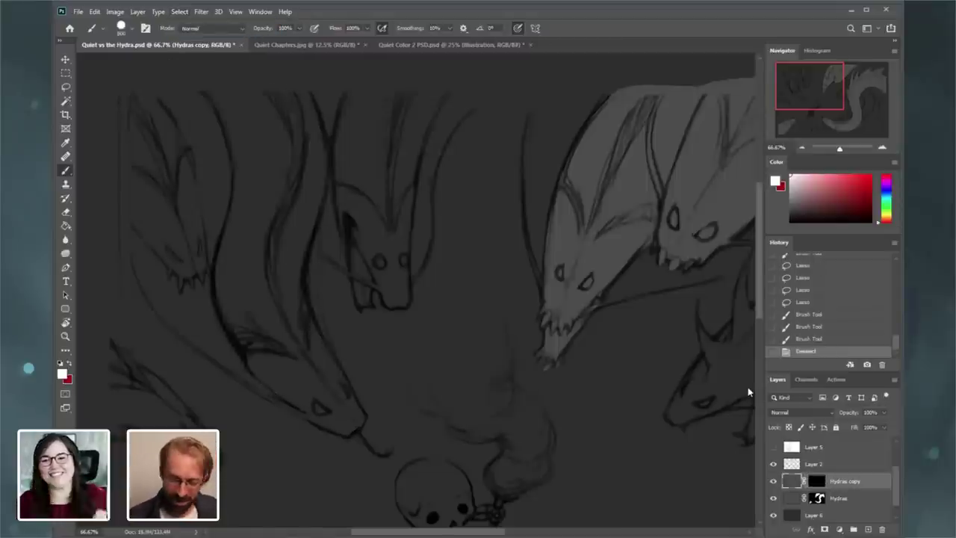
click(115, 11)
mouse_move(150, 37)
click(282, 49)
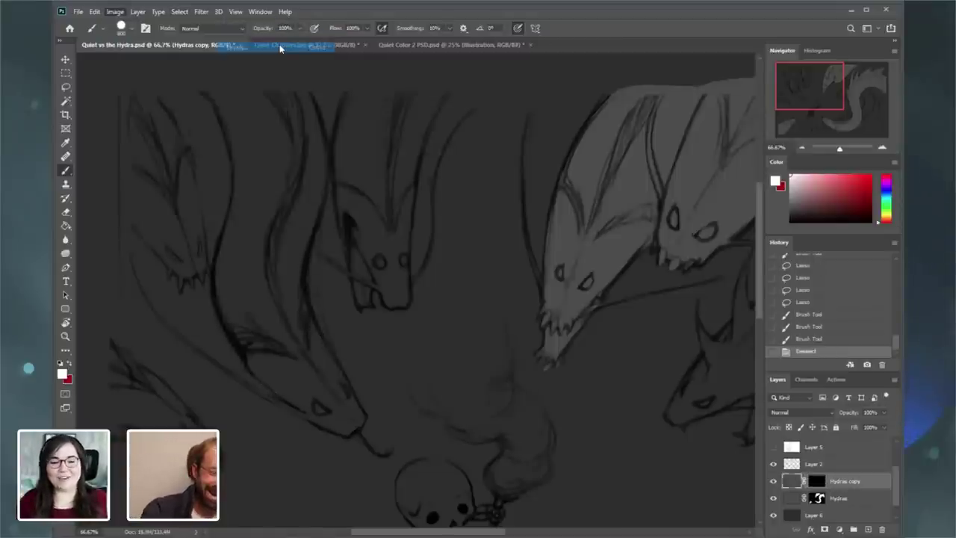
drag(725, 423, 736, 423)
click(837, 341)
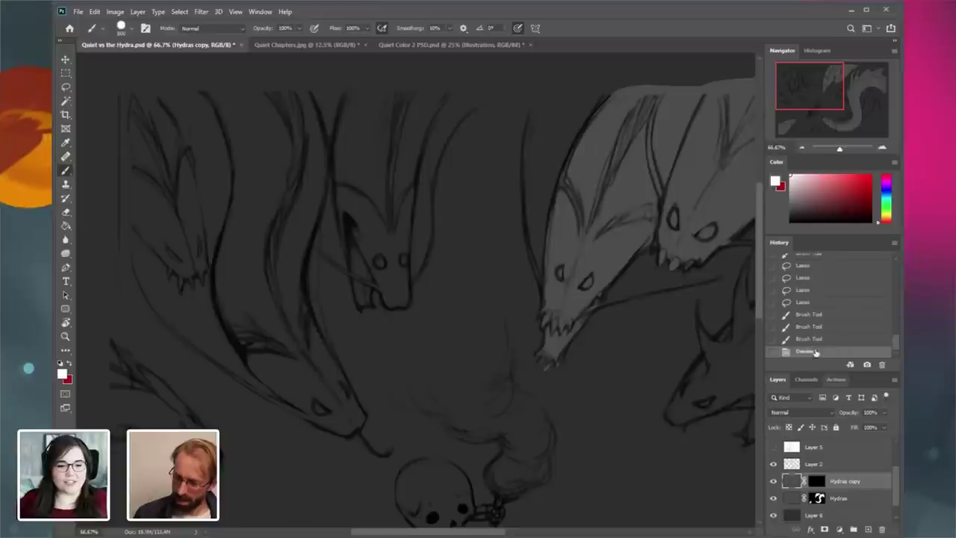
key(ctrl+z)
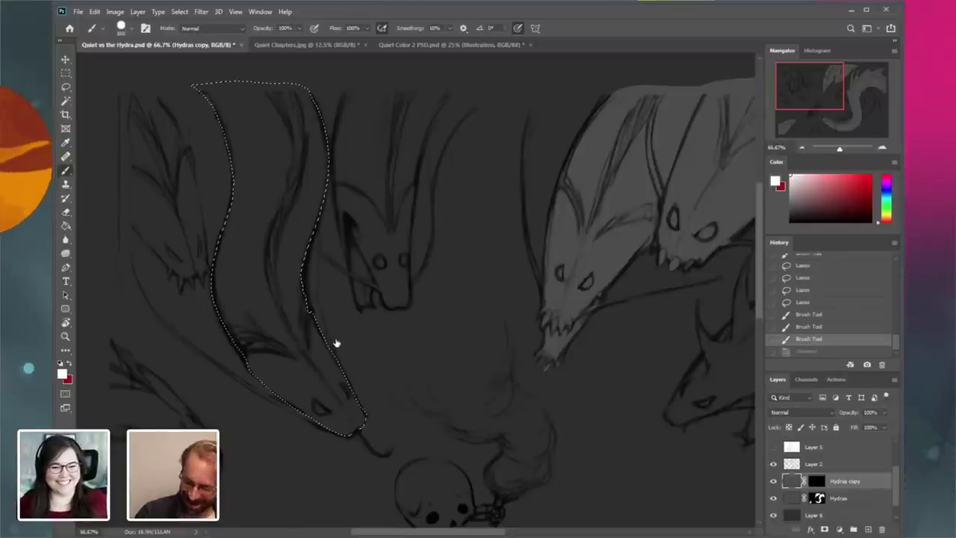
- Reveal the selected long-necked head by brushing white on the Hydras copy mask, and clear the selection
click(818, 482)
key(x)
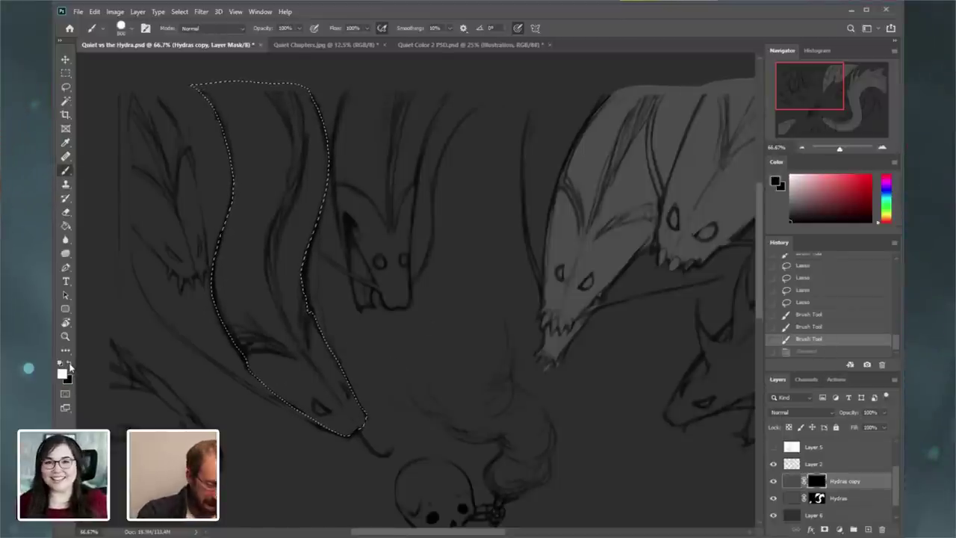
mouse_move(358, 427)
mouse_down()
mouse_move(266, 260)
mouse_move(281, 118)
mouse_up()
drag(340, 388, 441, 417)
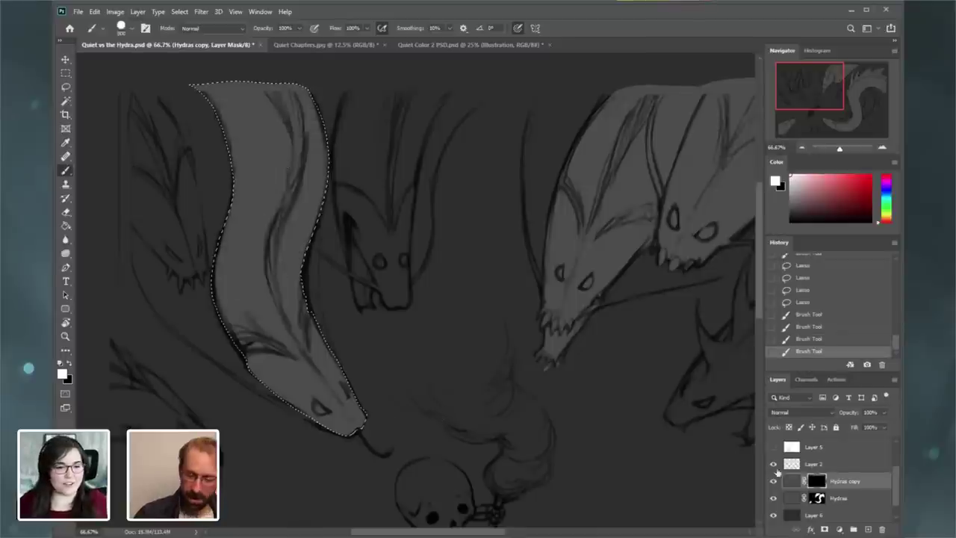
click(179, 11)
click(192, 33)
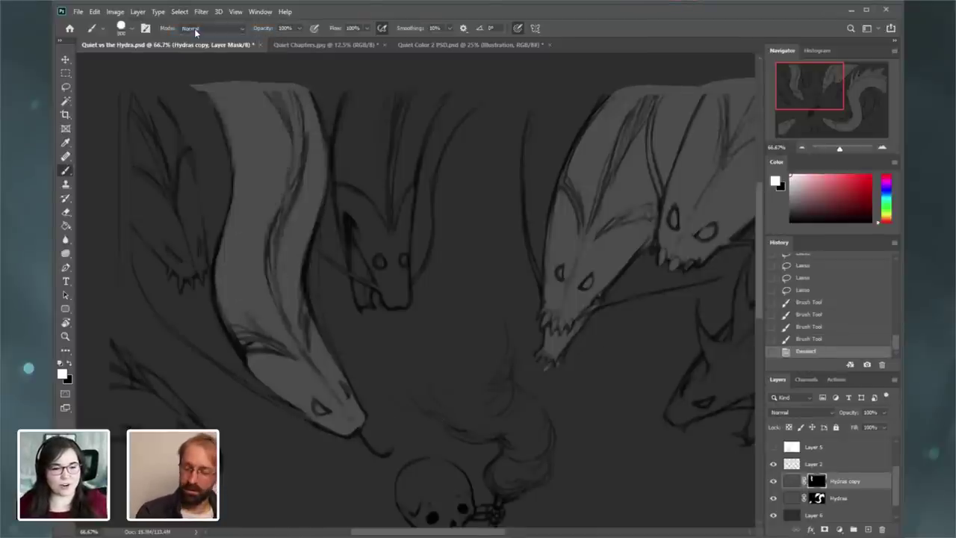
- Darken the Hydras copy layer's pixels with Levels, setting the black input level to 11
click(792, 481)
click(115, 11)
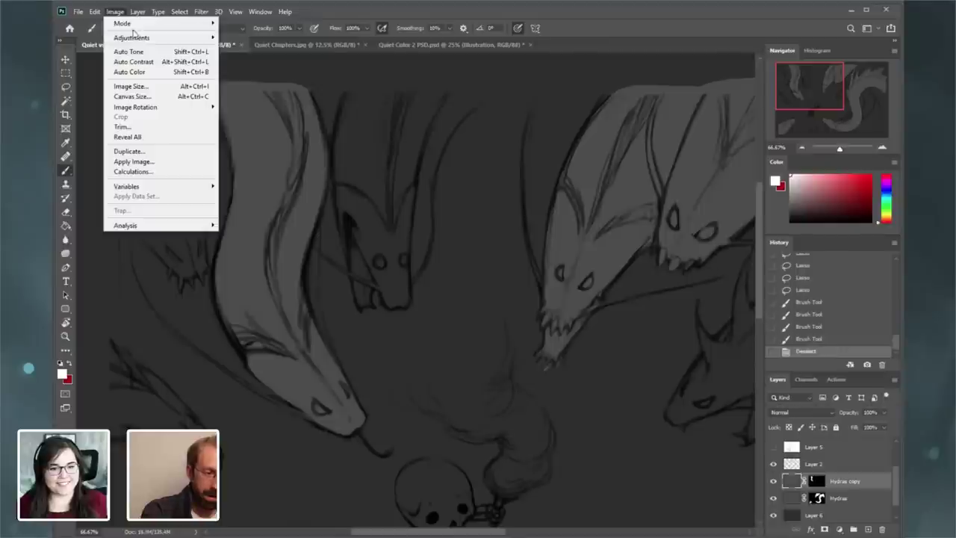
mouse_move(134, 36)
click(284, 45)
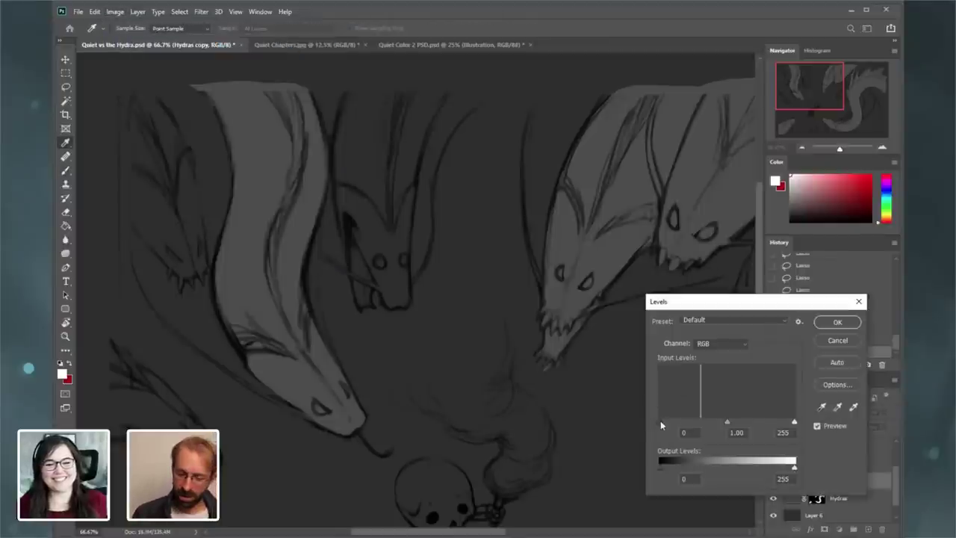
drag(660, 422, 666, 423)
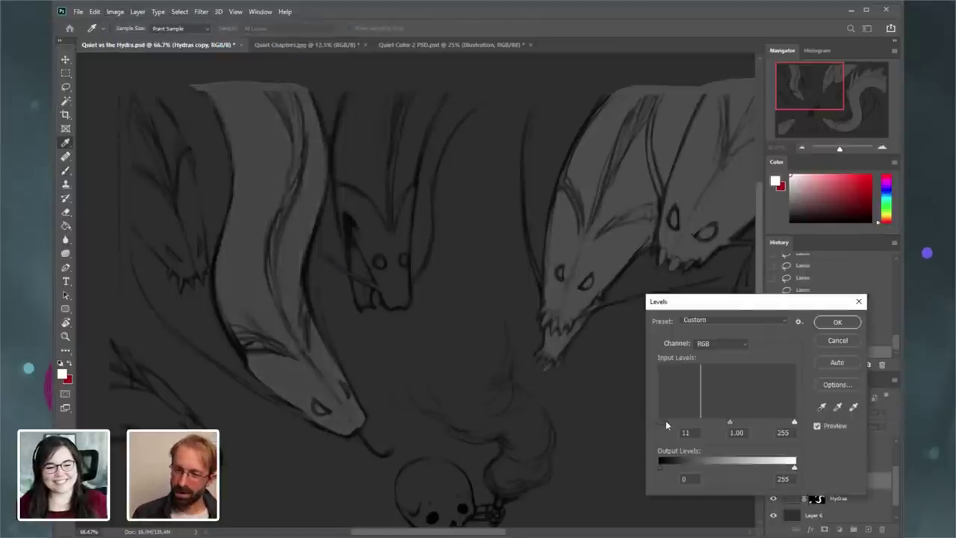
click(837, 322)
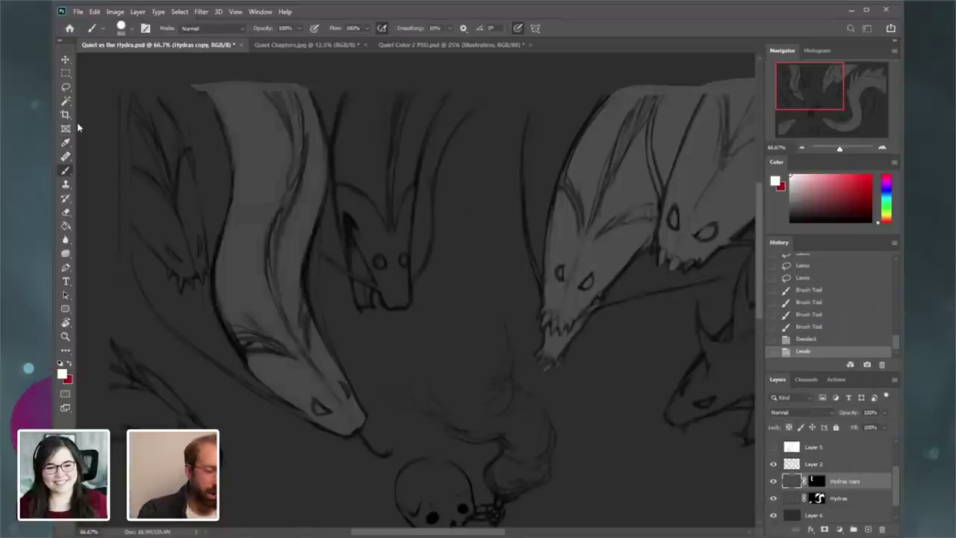
- Lasso the toothed hydra head at the canvas's far left, tracing its teeth and following its neck up to the canvas's top edge
click(66, 88)
click(883, 148)
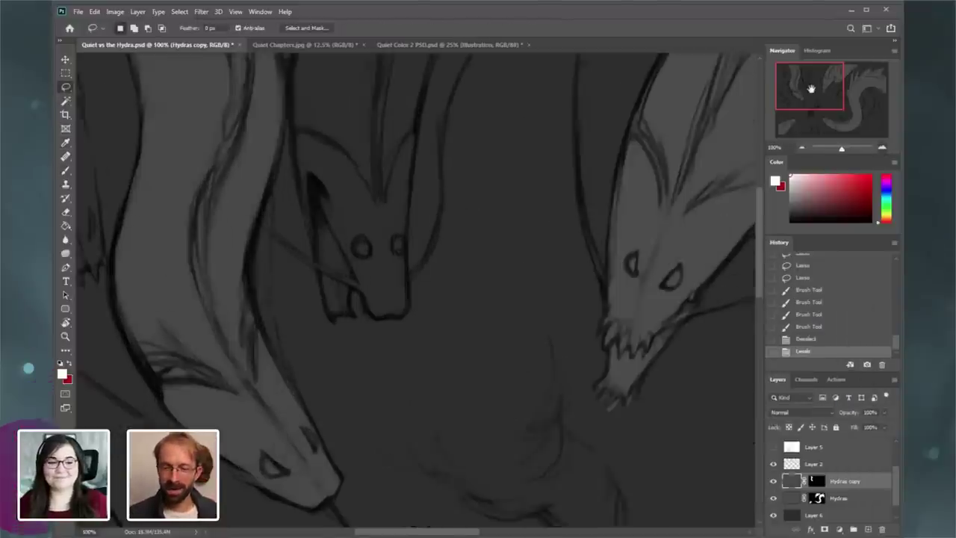
click(795, 80)
mouse_move(806, 77)
mouse_down()
mouse_move(800, 91)
mouse_move(795, 76)
mouse_up()
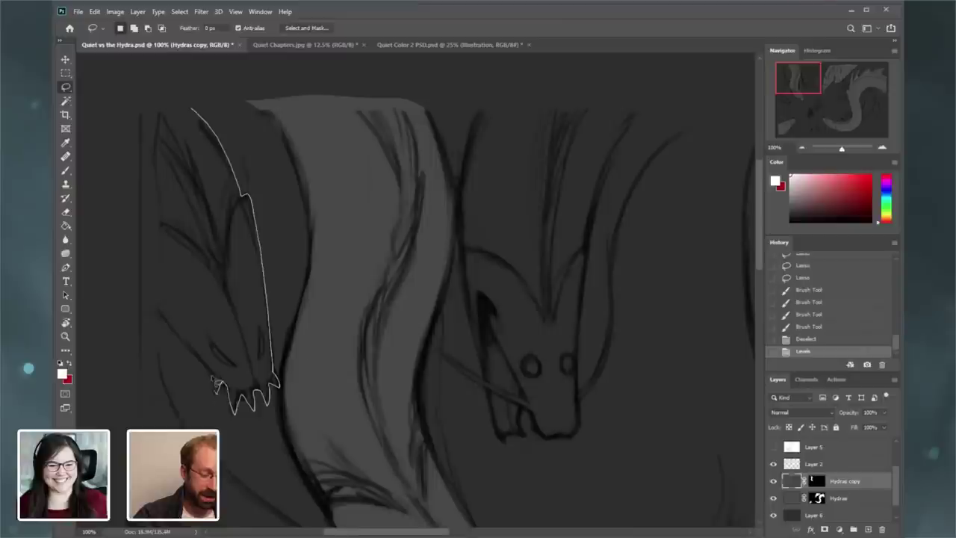
mouse_move(165, 327)
mouse_down()
mouse_move(142, 296)
mouse_move(139, 119)
mouse_move(185, 112)
mouse_up()
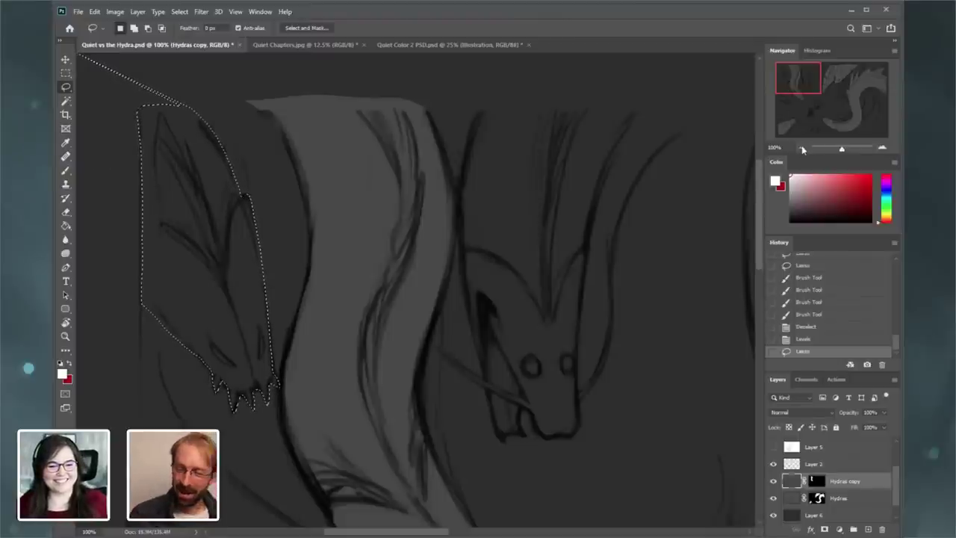
- Extend the toothed head's selection outward past the canvas's left edge
key(ctrl+minus)
mouse_move(253, 170)
mouse_down()
mouse_move(253, 142)
mouse_move(168, 131)
mouse_move(221, 177)
mouse_up()
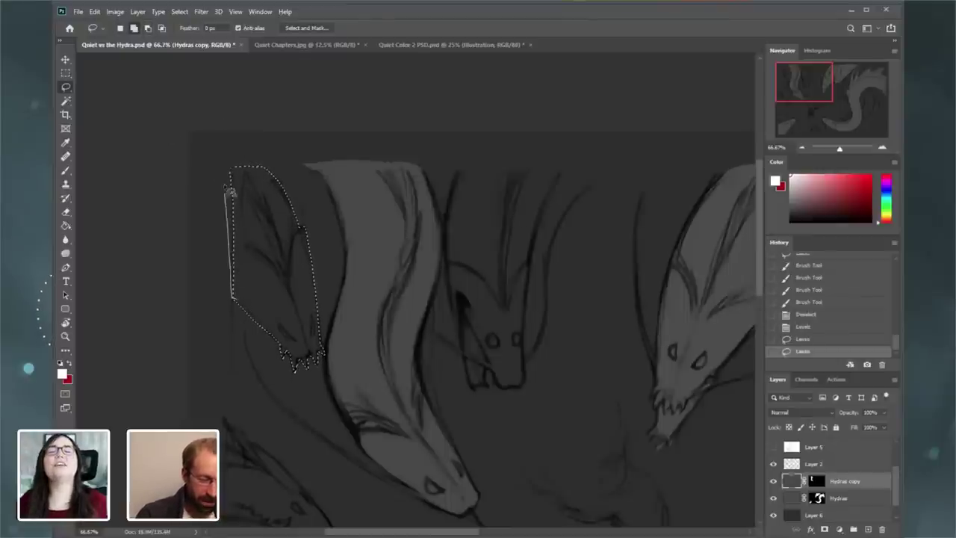
drag(267, 224, 267, 224)
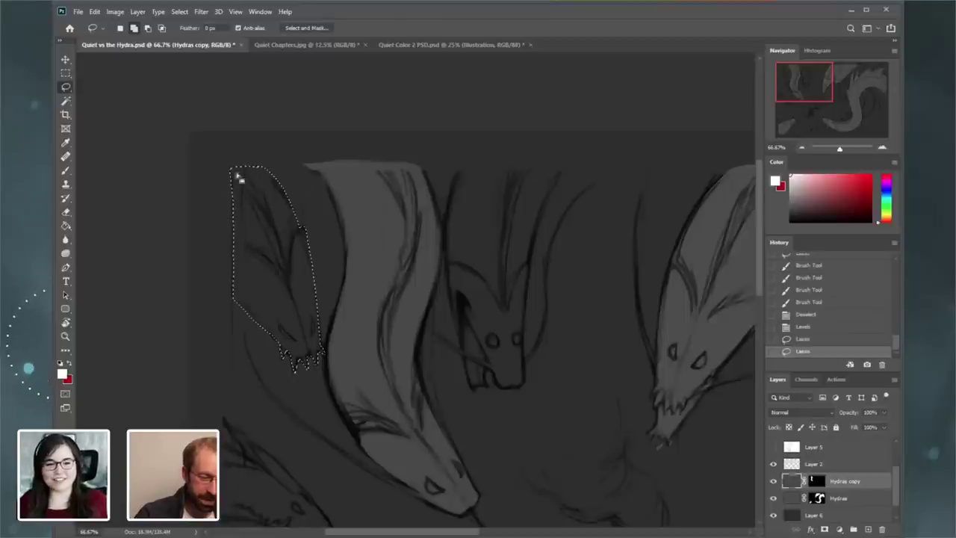
mouse_move(239, 178)
mouse_down()
mouse_move(138, 150)
mouse_move(281, 223)
mouse_move(295, 245)
mouse_move(299, 302)
mouse_up()
- Reveal the selected toothed head by brushing white on the Hydras copy mask, and clear the selection
click(66, 171)
click(818, 481)
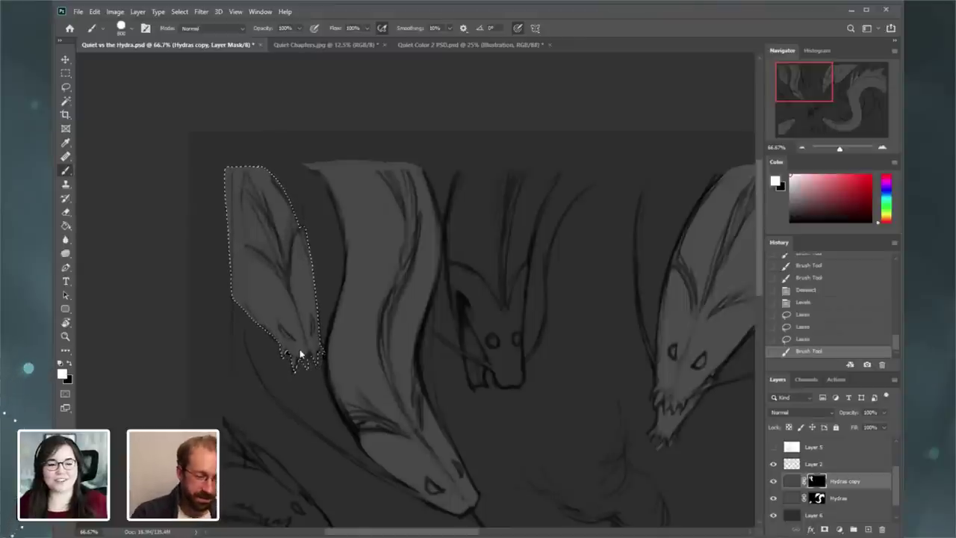
drag(301, 353, 302, 355)
click(182, 13)
click(196, 33)
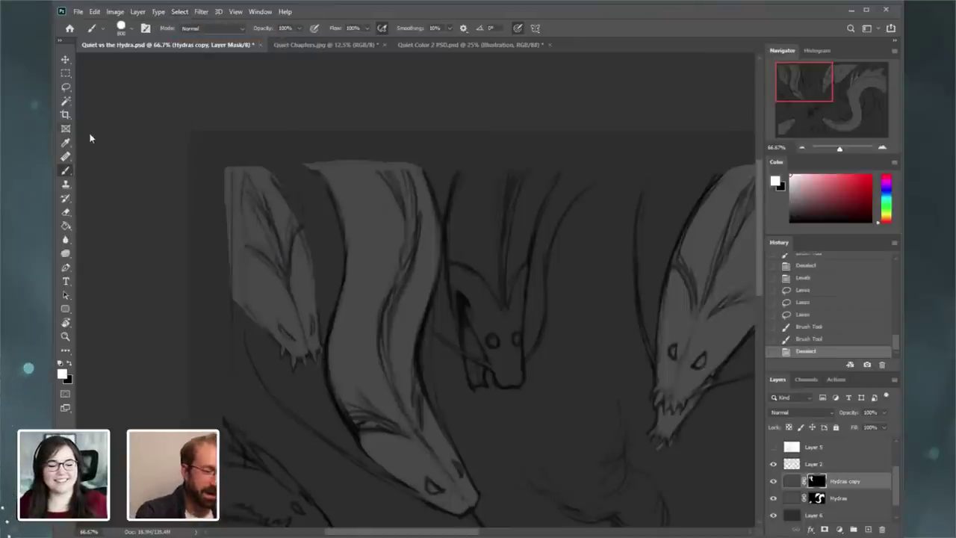
- Move the Hydras copy layer below the Hydras layer
drag(804, 92, 850, 99)
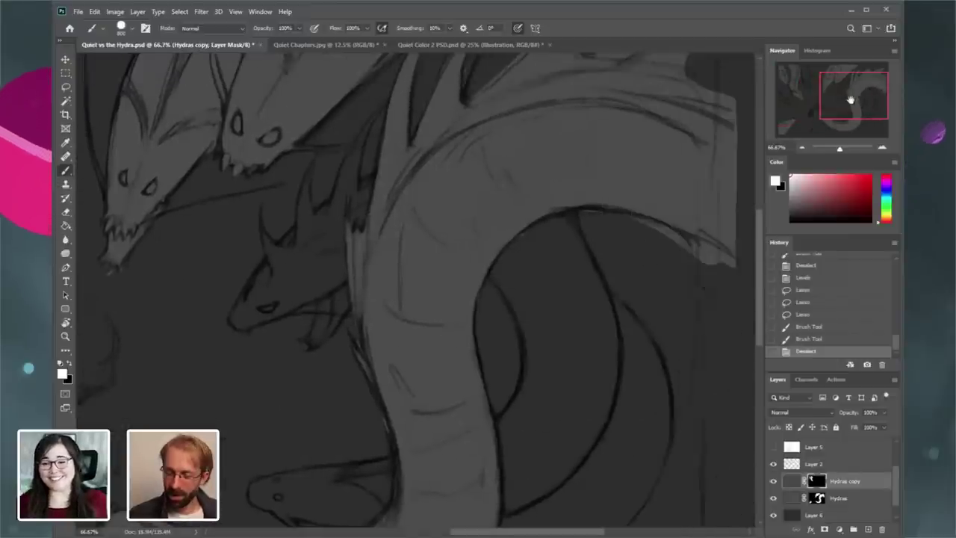
click(803, 148)
drag(842, 482, 843, 500)
click(842, 103)
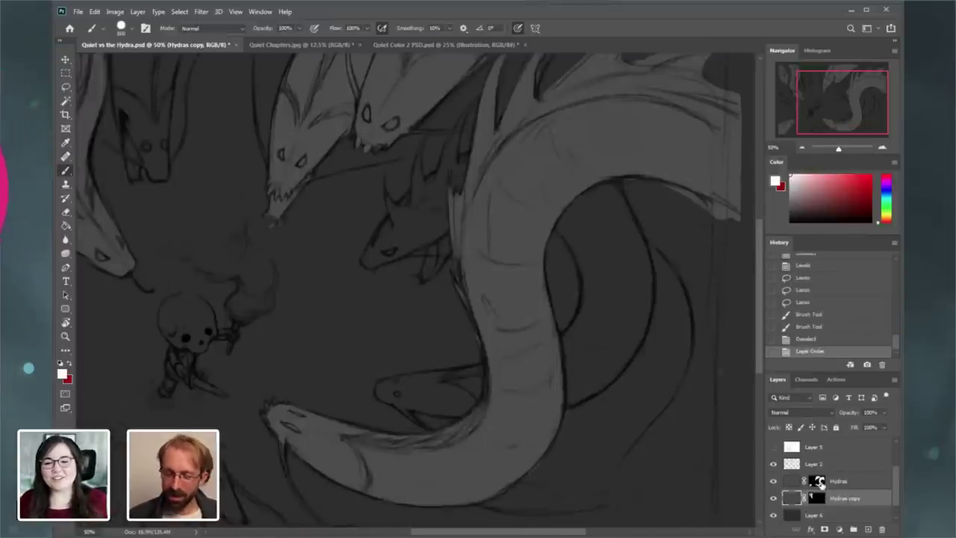
- Target the Hydras copy mask and lasso the lower jaw of the horned head beside the large curving neck
click(817, 499)
click(66, 86)
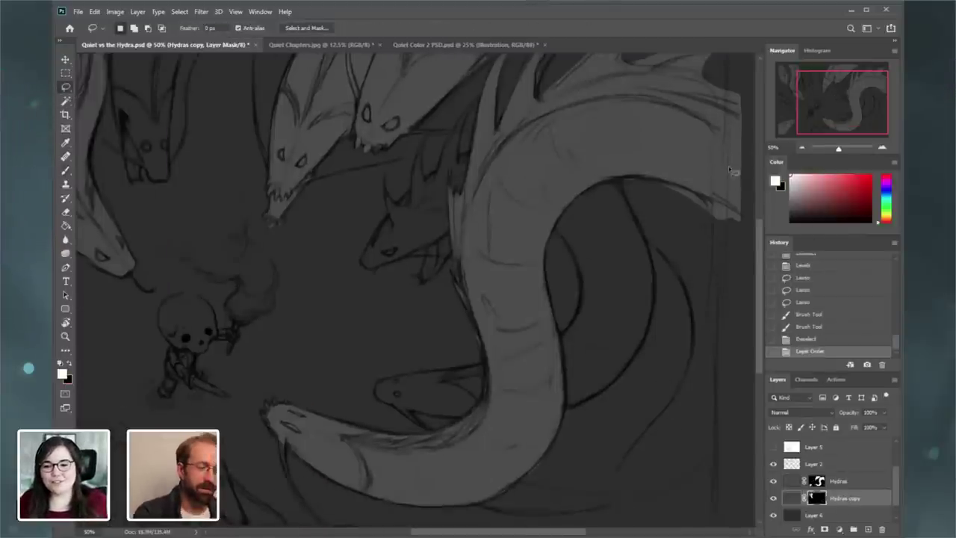
drag(840, 123, 840, 99)
click(882, 148)
click(882, 148)
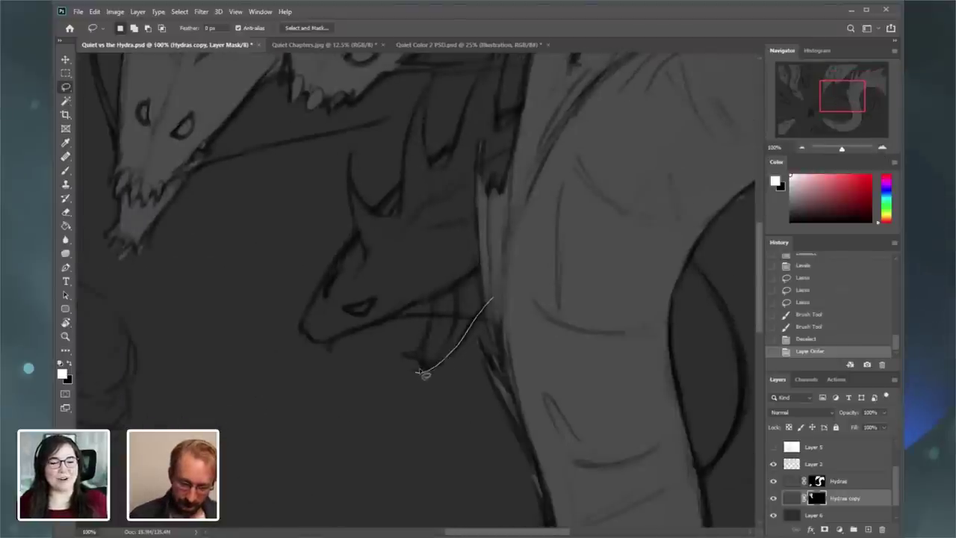
mouse_move(419, 372)
mouse_down()
mouse_move(408, 359)
mouse_move(438, 321)
mouse_move(448, 256)
mouse_move(489, 298)
mouse_up()
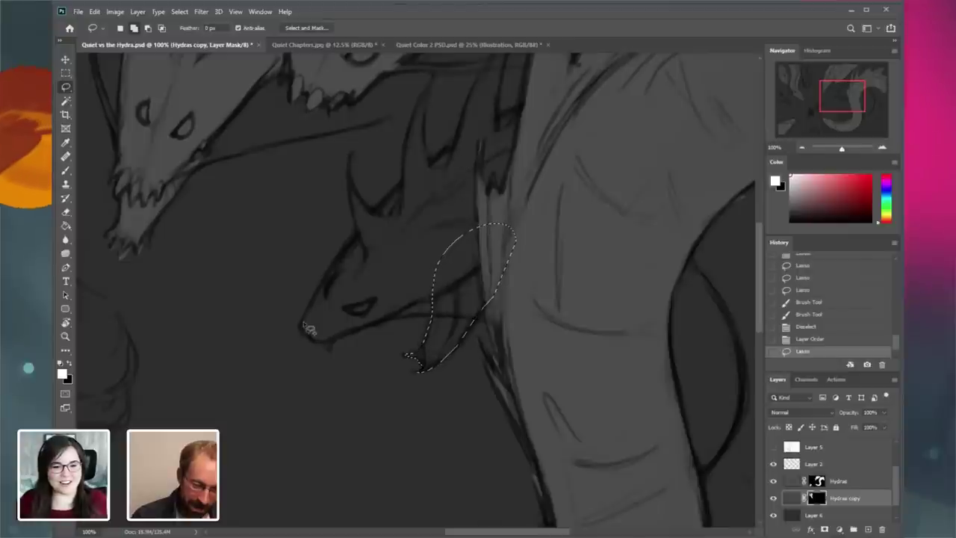
- Add the horned head's snout and skull to the selection, extending it back behind the large neck
mouse_move(303, 325)
mouse_down()
mouse_move(331, 349)
mouse_move(357, 334)
mouse_up()
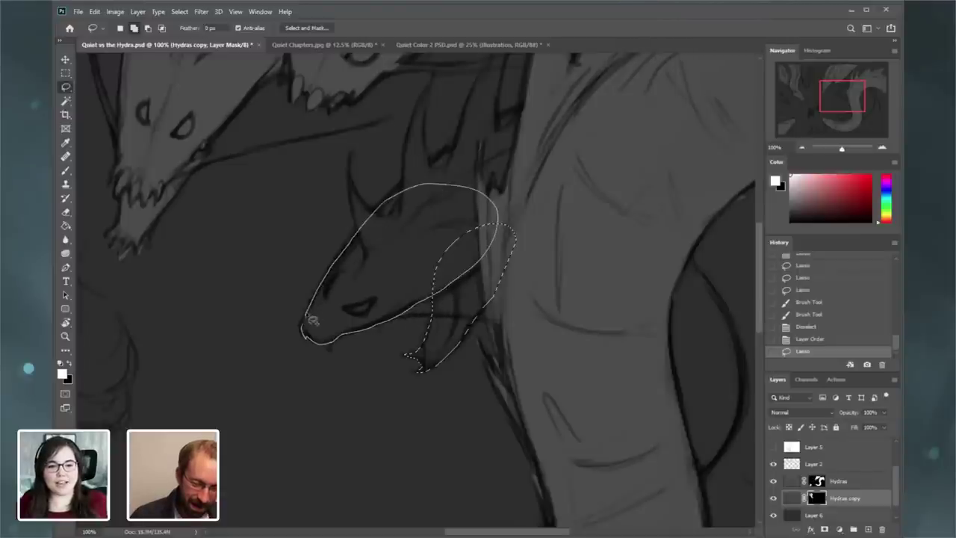
drag(308, 315, 312, 340)
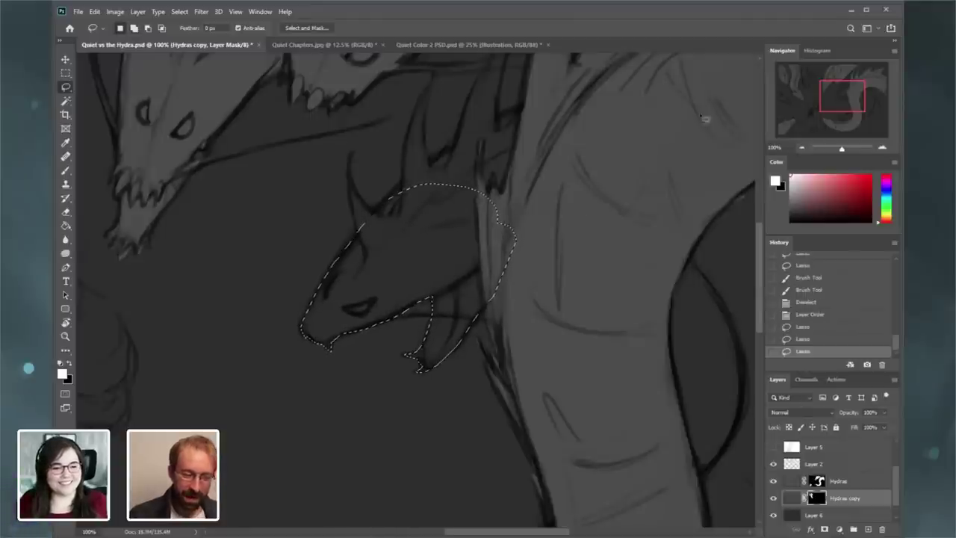
drag(833, 95, 833, 85)
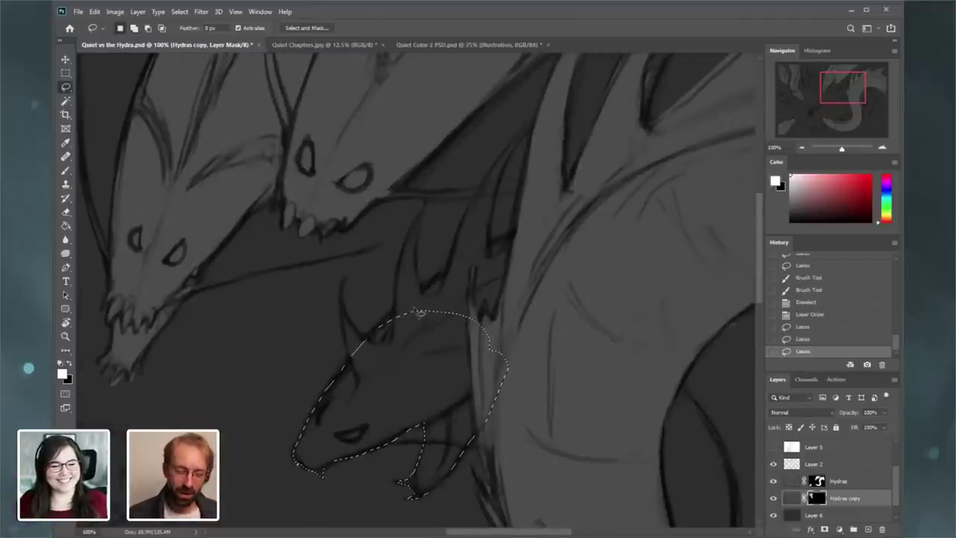
drag(383, 337, 410, 307)
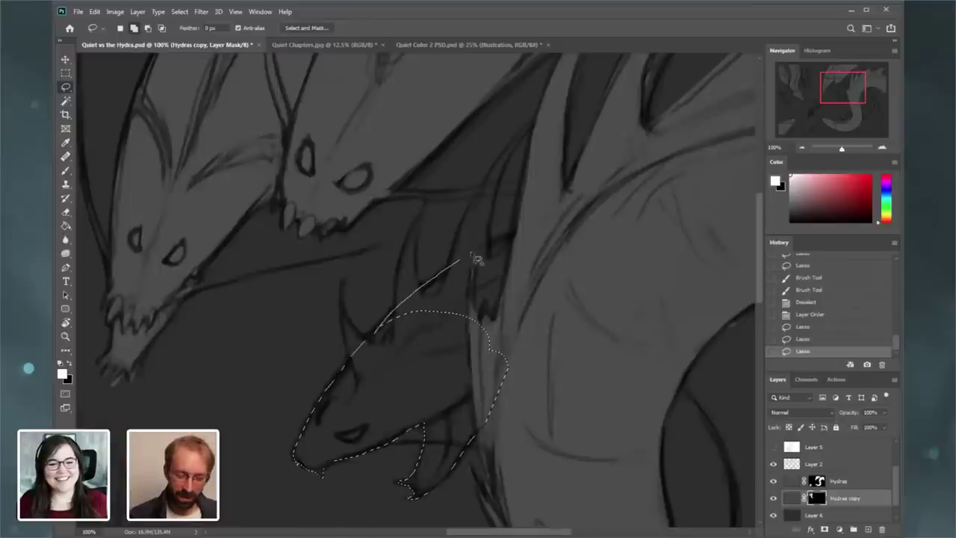
mouse_move(574, 241)
mouse_down()
mouse_move(526, 338)
mouse_move(484, 392)
mouse_up()
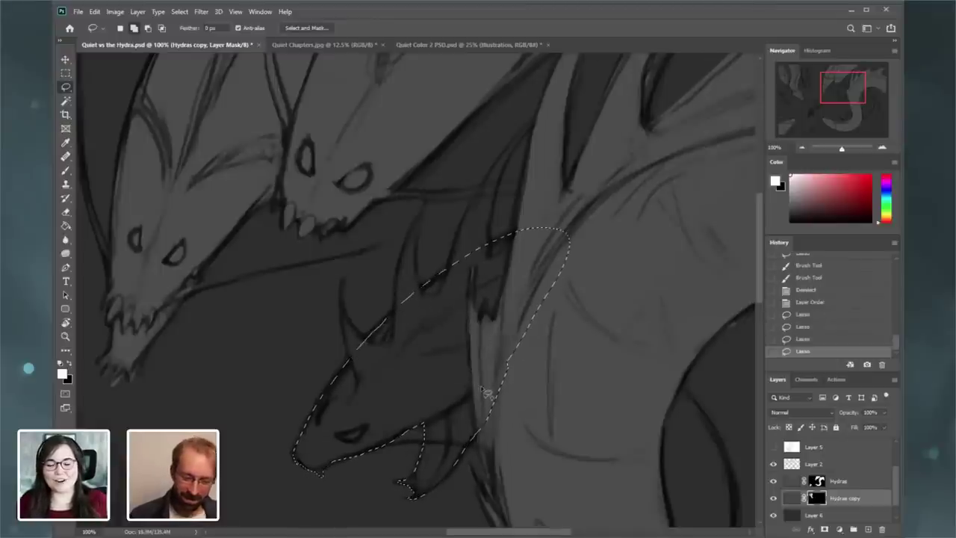
- Fill the horned head's selection with white on the Hydras copy mask using the Paint Bucket, and clear the selection
click(67, 186)
click(69, 211)
click(66, 226)
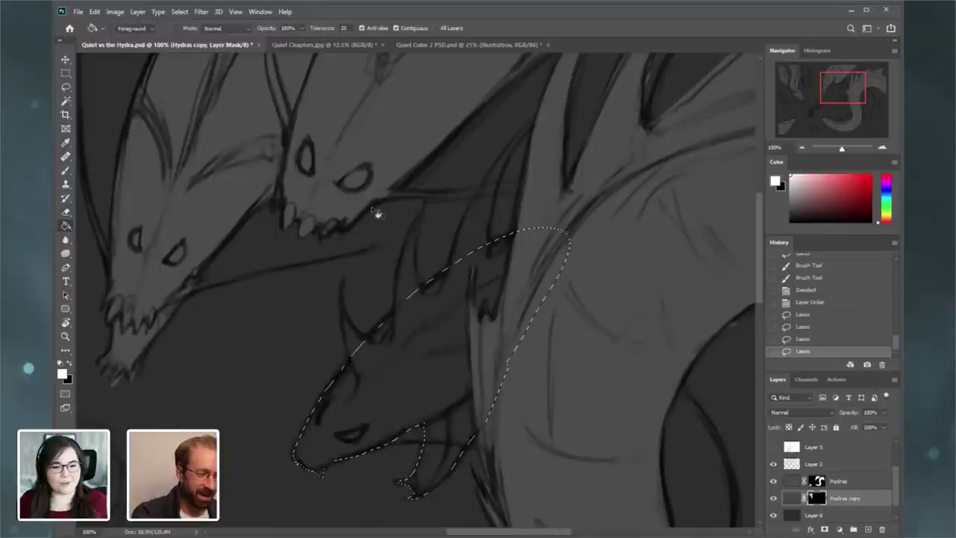
click(458, 294)
click(180, 11)
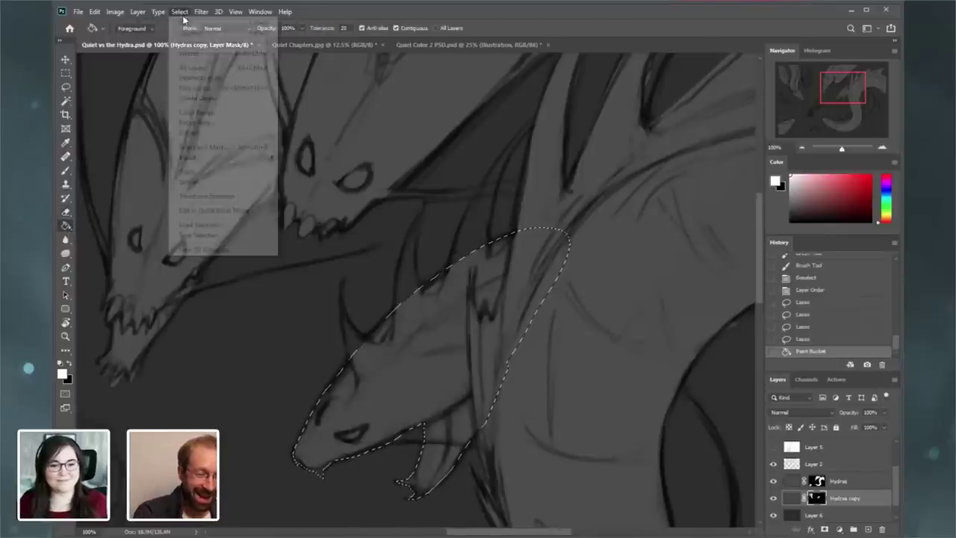
click(192, 34)
- Lasso the three curved horns along the horned head's skull, combining them into one selection
key(l)
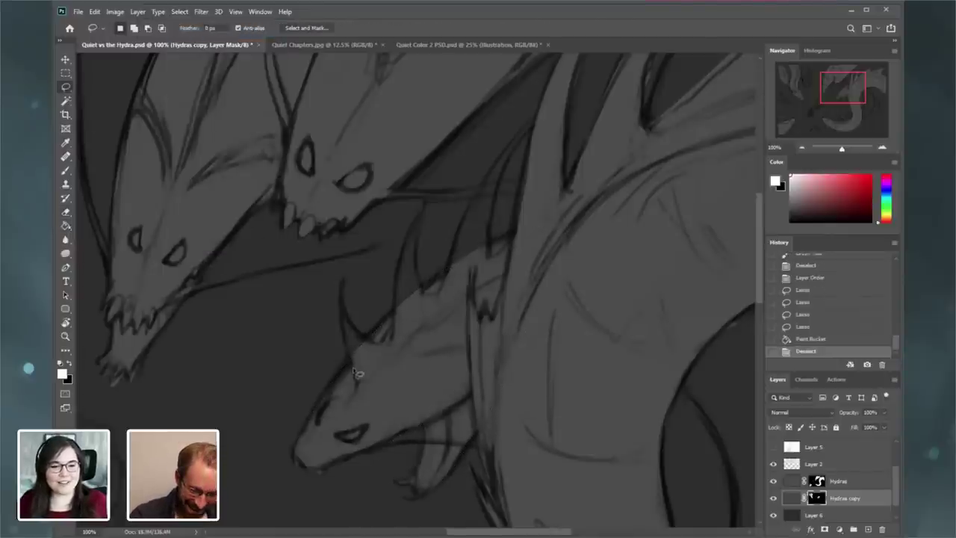
drag(351, 352, 345, 308)
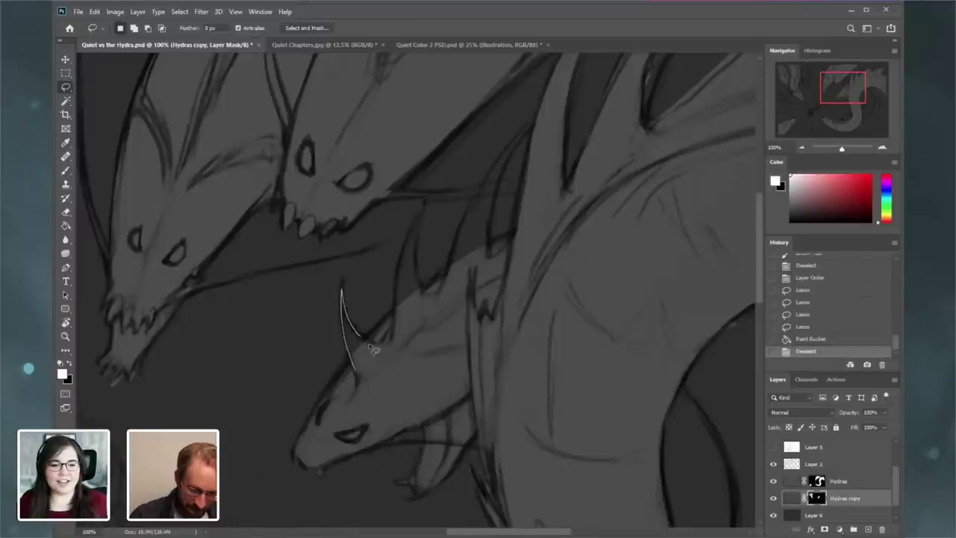
drag(371, 371, 375, 348)
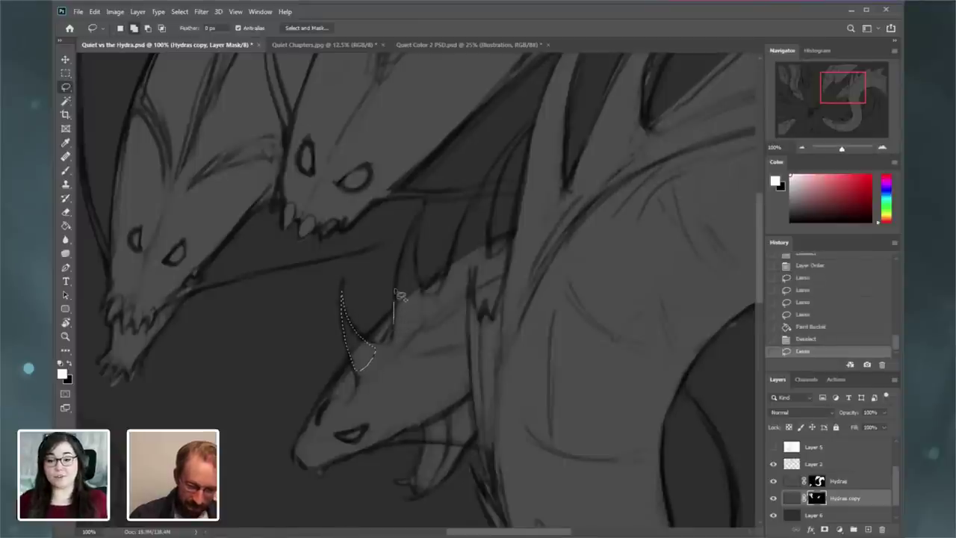
drag(432, 213, 423, 278)
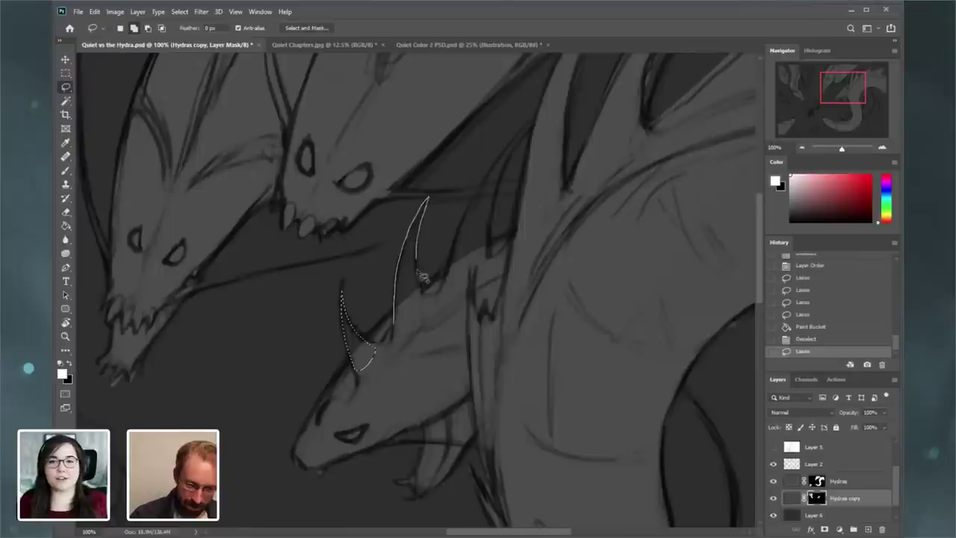
drag(426, 320, 422, 323)
mouse_move(446, 282)
mouse_down()
mouse_move(465, 216)
mouse_move(526, 134)
mouse_up()
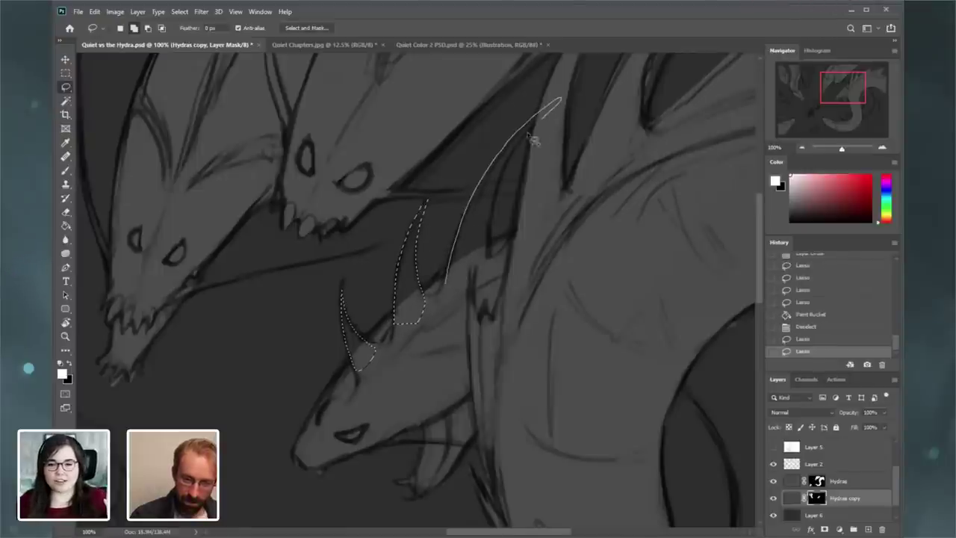
drag(505, 191, 494, 249)
drag(473, 289, 447, 287)
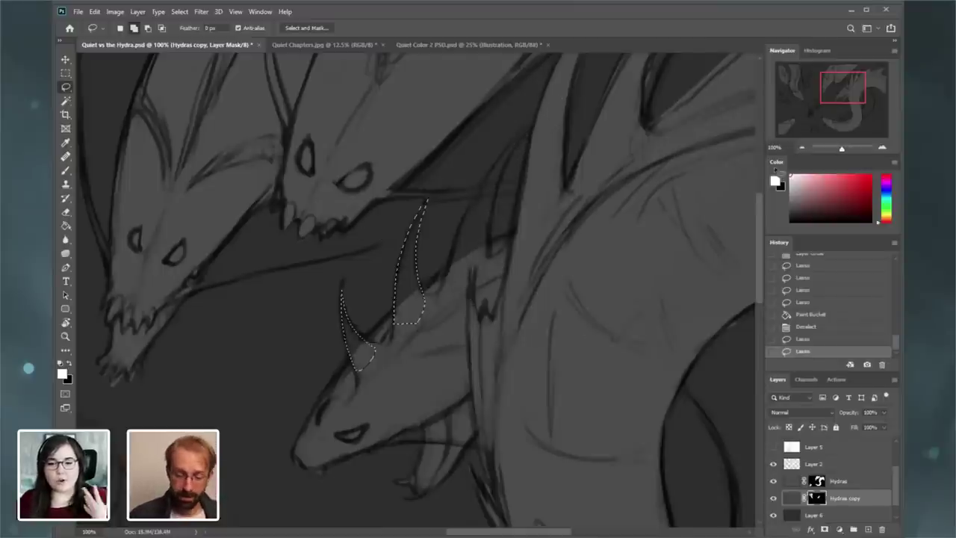
- Add the thin curved strand running from beneath the horned head's eye back to the large neck to the selection
mouse_move(841, 94)
mouse_down()
mouse_move(847, 88)
mouse_move(837, 97)
mouse_up()
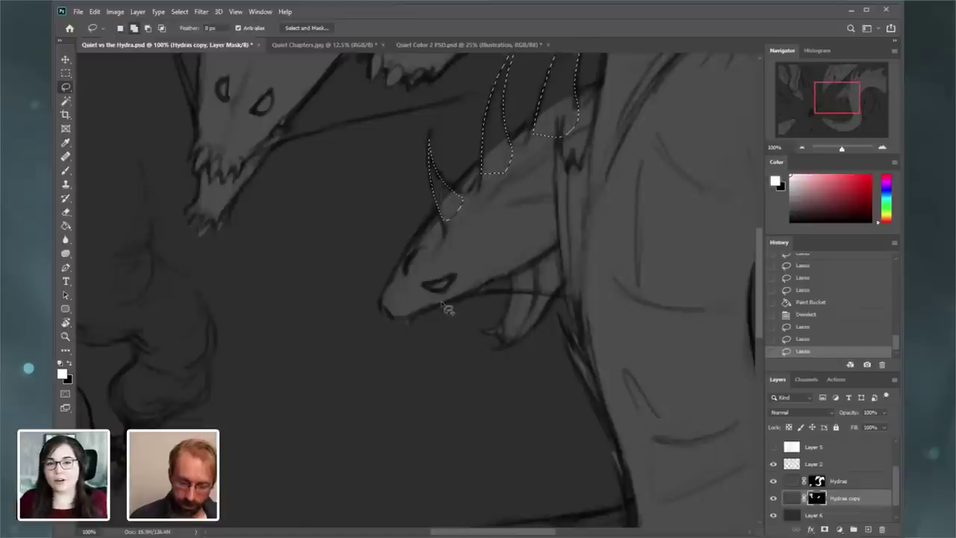
drag(443, 303, 478, 298)
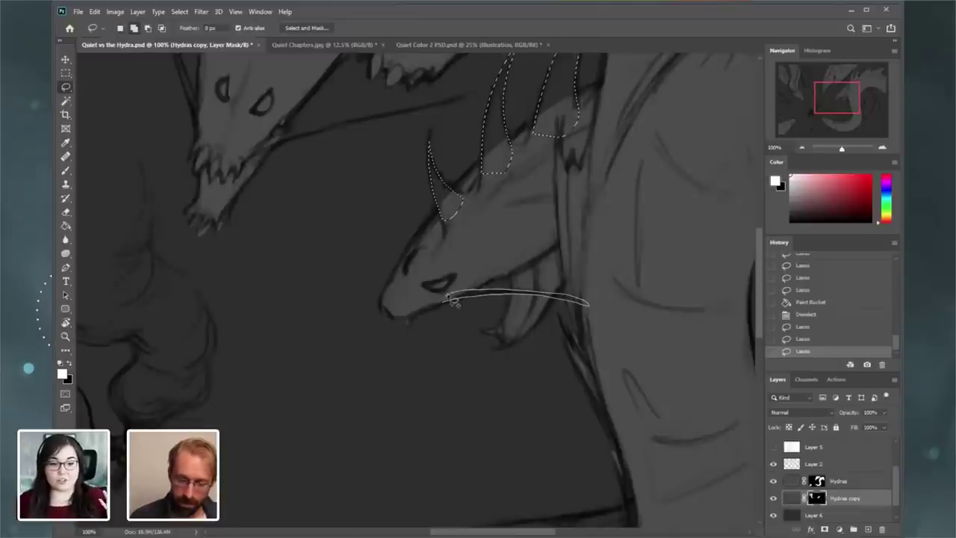
drag(453, 300, 452, 300)
- Brush white over the selected horns and thin strand on the Hydras copy mask, and clear the selection
click(66, 171)
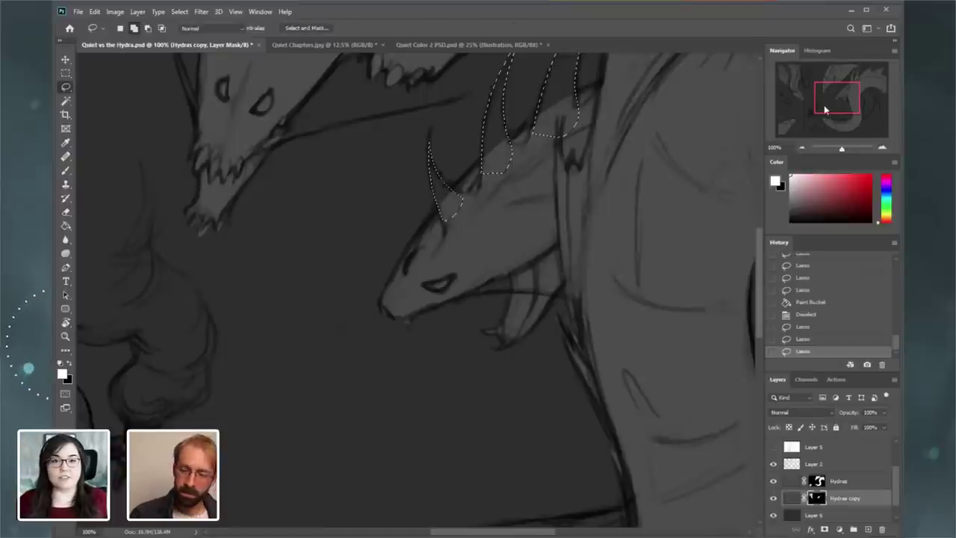
drag(825, 108, 829, 100)
drag(503, 265, 565, 148)
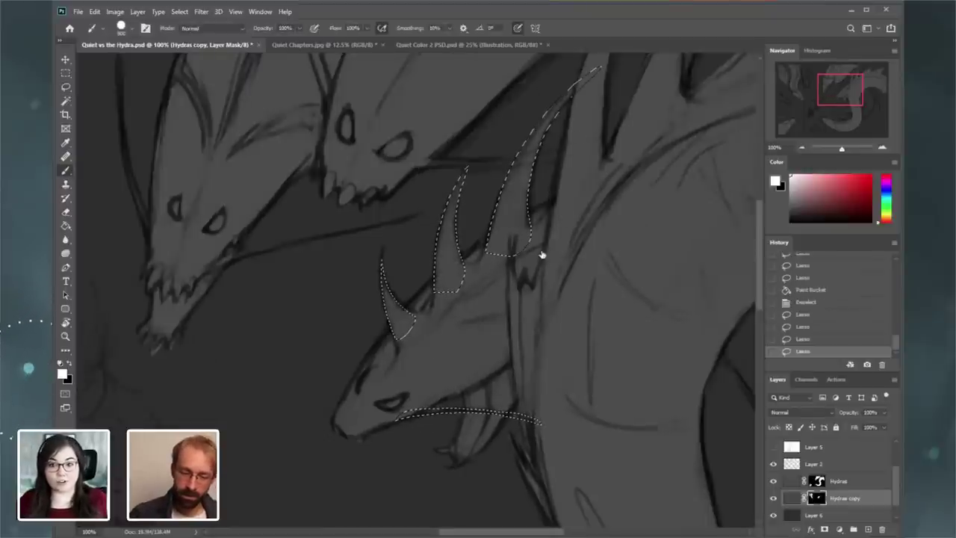
drag(468, 418, 560, 281)
drag(477, 423, 594, 174)
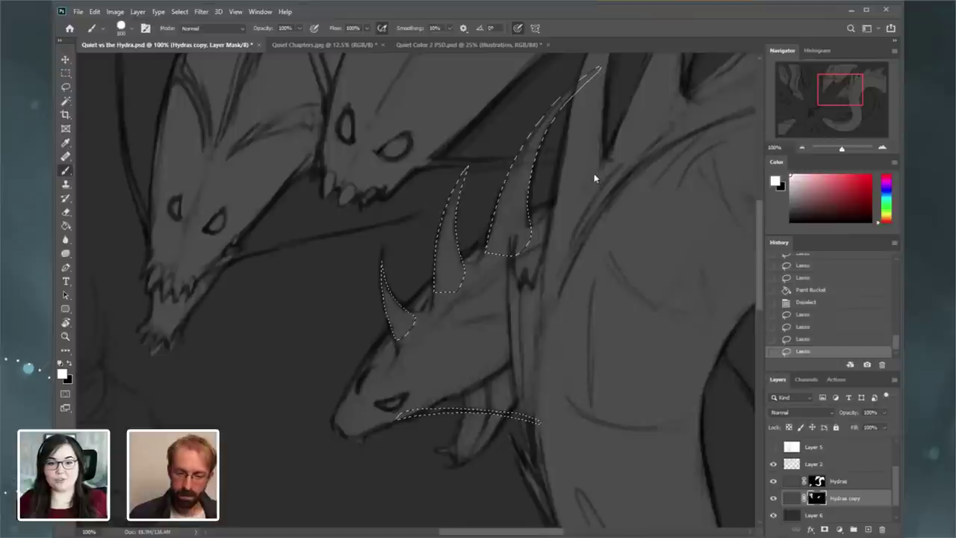
drag(837, 94, 858, 82)
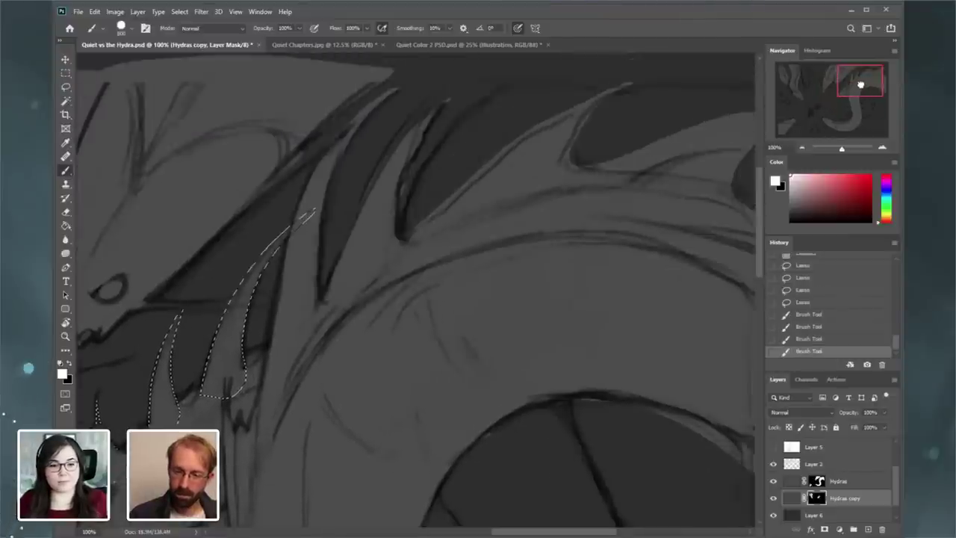
click(180, 11)
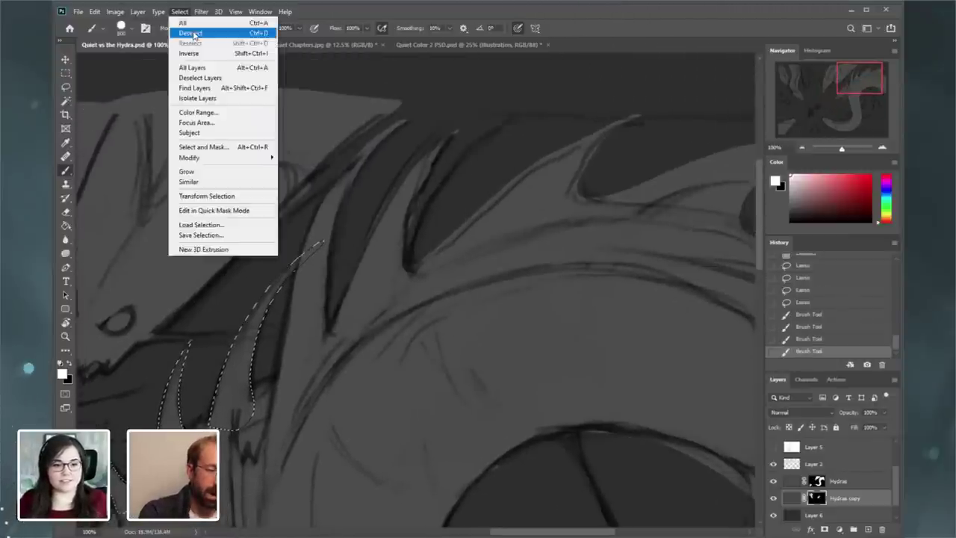
click(192, 33)
key(l)
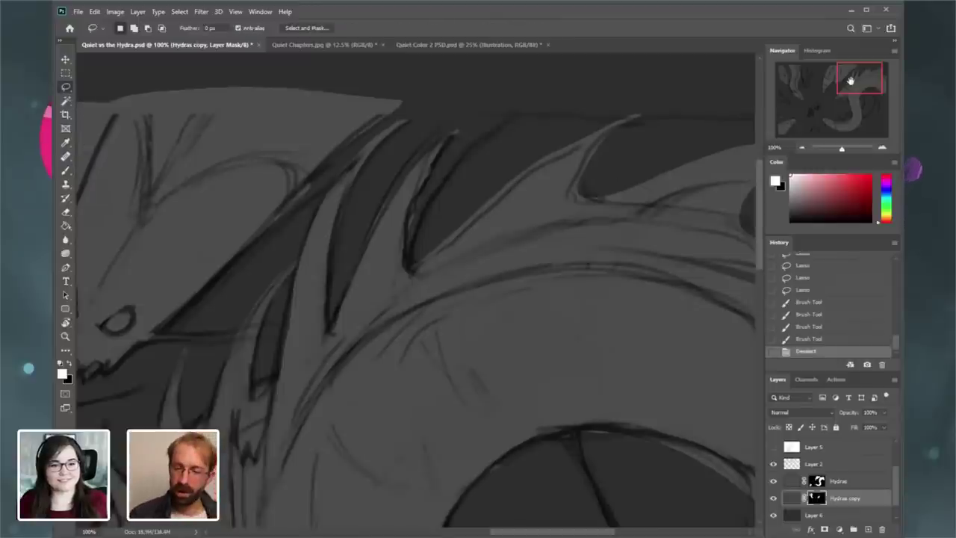
drag(849, 81, 847, 81)
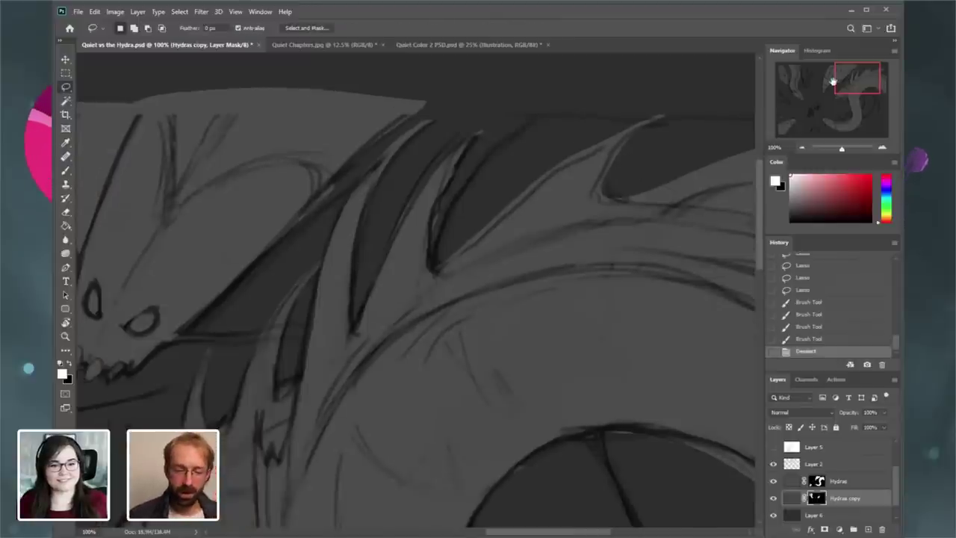
drag(371, 185, 369, 180)
click(370, 183)
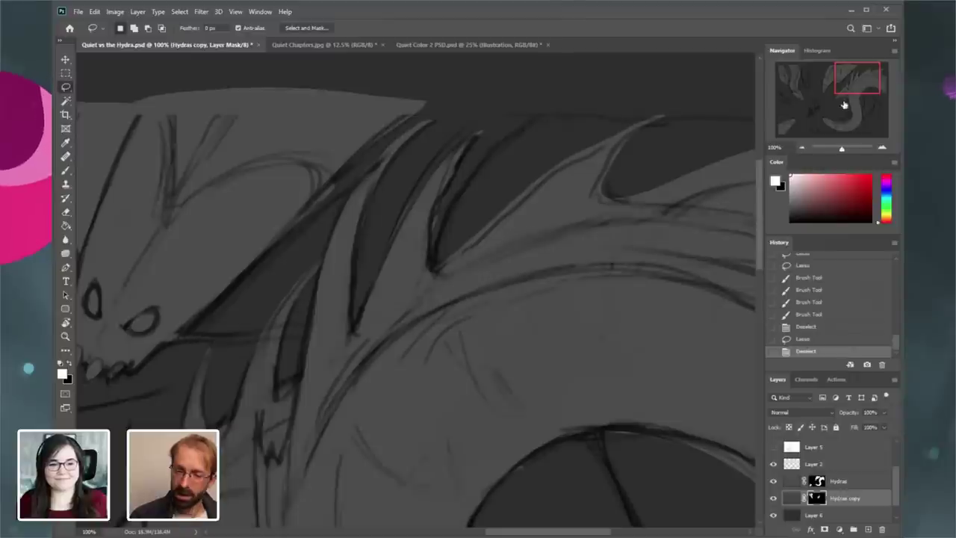
- Lasso the swept-back spine on top of the large curving neck and brush it white on the Hydras copy mask
drag(853, 88, 855, 114)
mouse_move(842, 104)
mouse_down()
mouse_move(829, 95)
mouse_move(813, 115)
mouse_up()
click(802, 147)
click(802, 147)
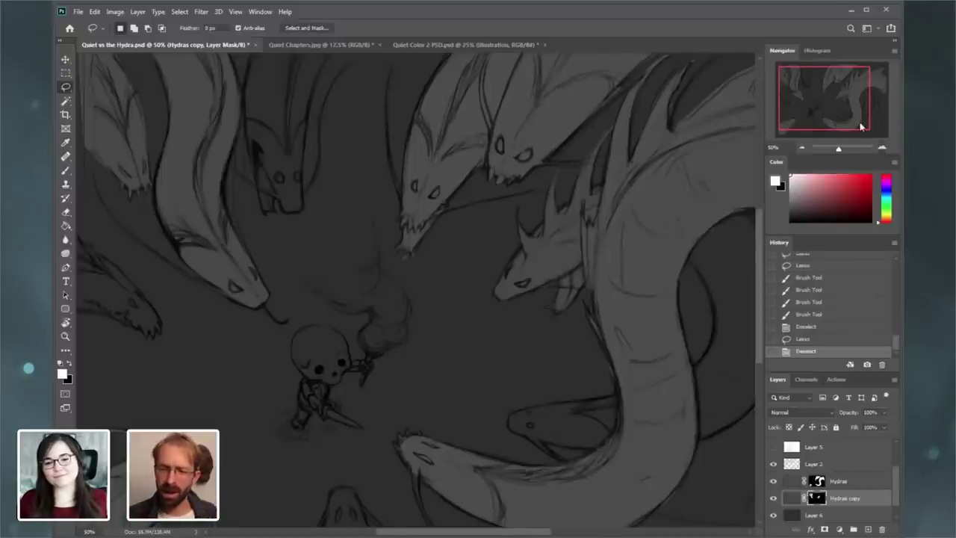
key(ctrl+plus)
drag(850, 109, 879, 91)
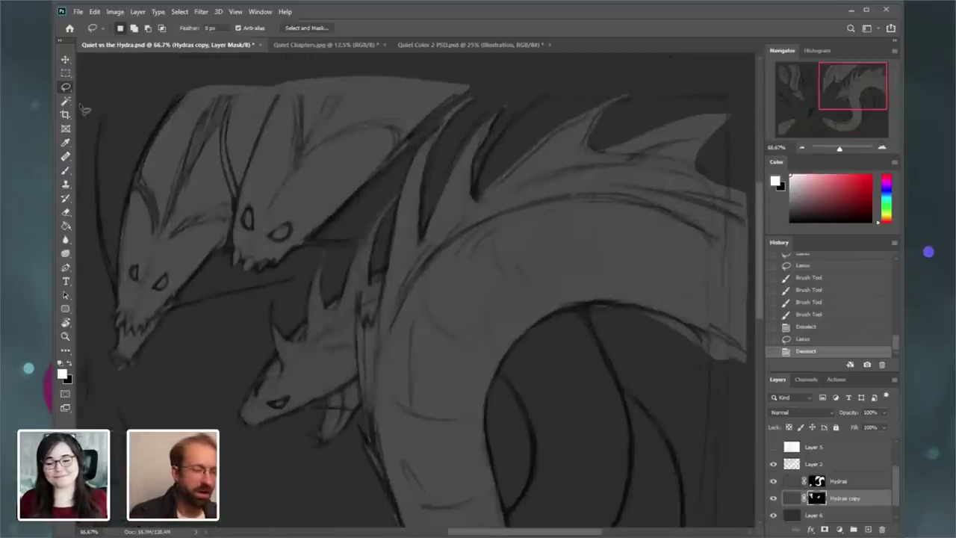
click(881, 146)
drag(871, 82, 879, 76)
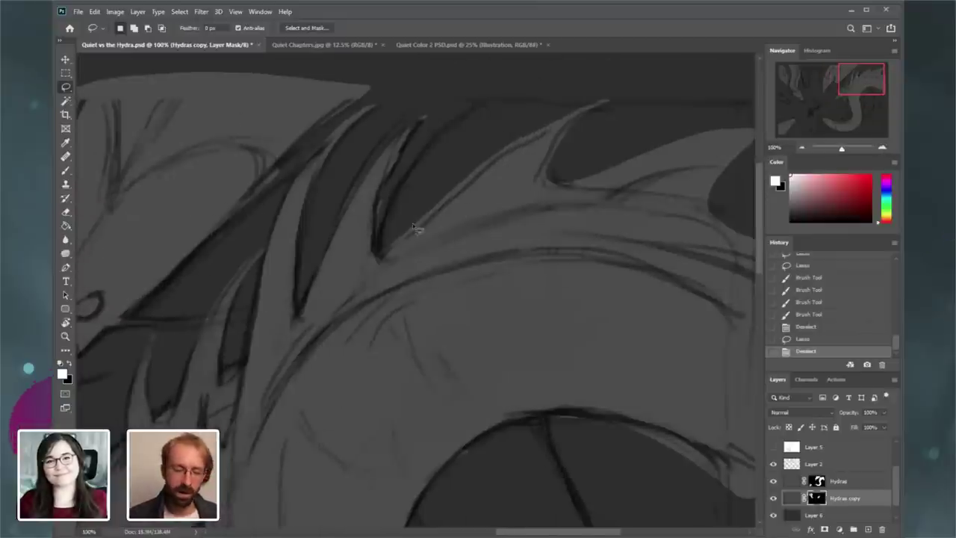
mouse_move(375, 258)
mouse_down()
mouse_move(532, 129)
mouse_move(590, 96)
mouse_move(617, 96)
mouse_move(571, 127)
mouse_move(514, 206)
mouse_up()
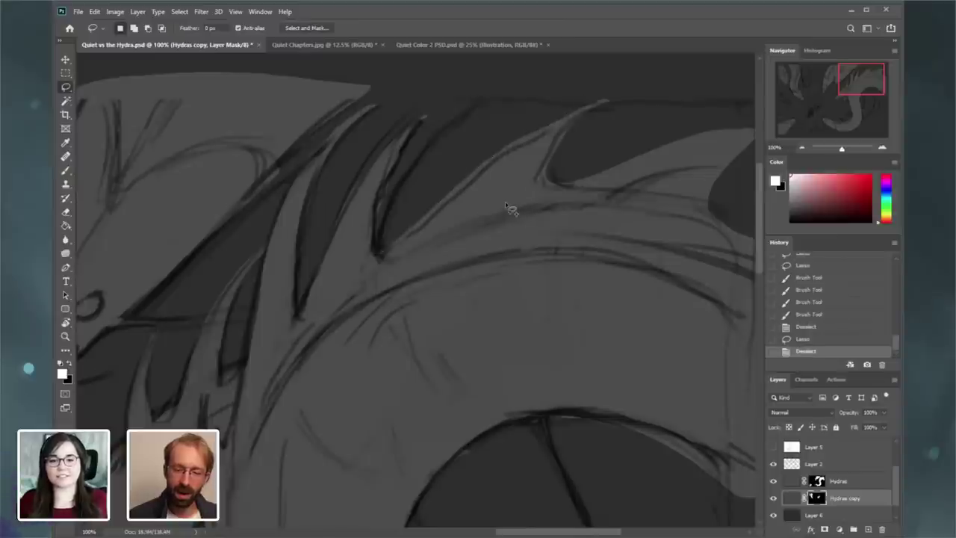
click(66, 170)
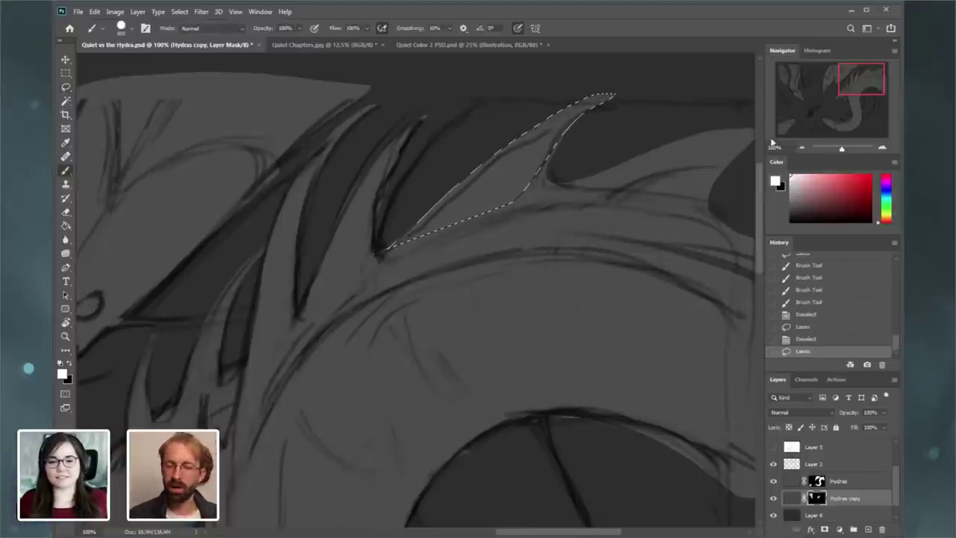
click(802, 147)
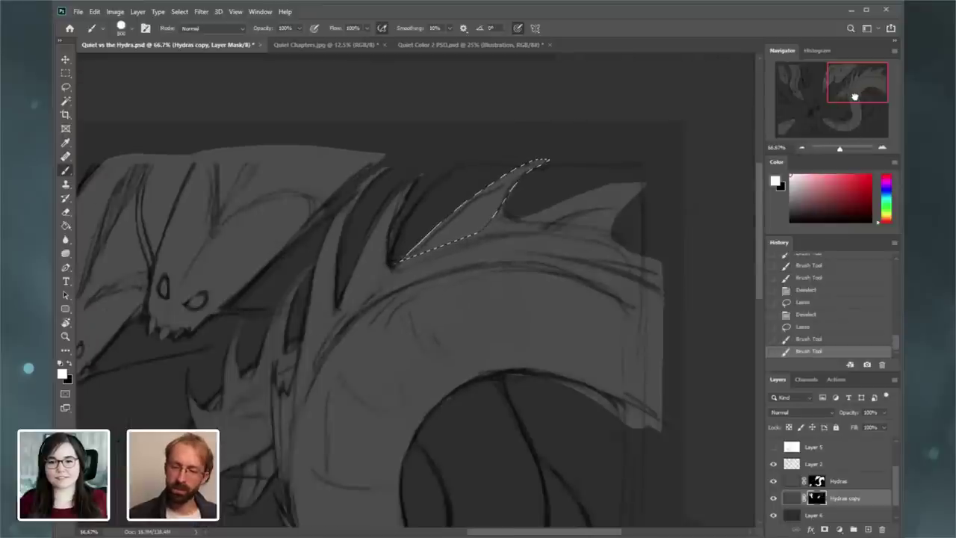
drag(855, 96, 849, 102)
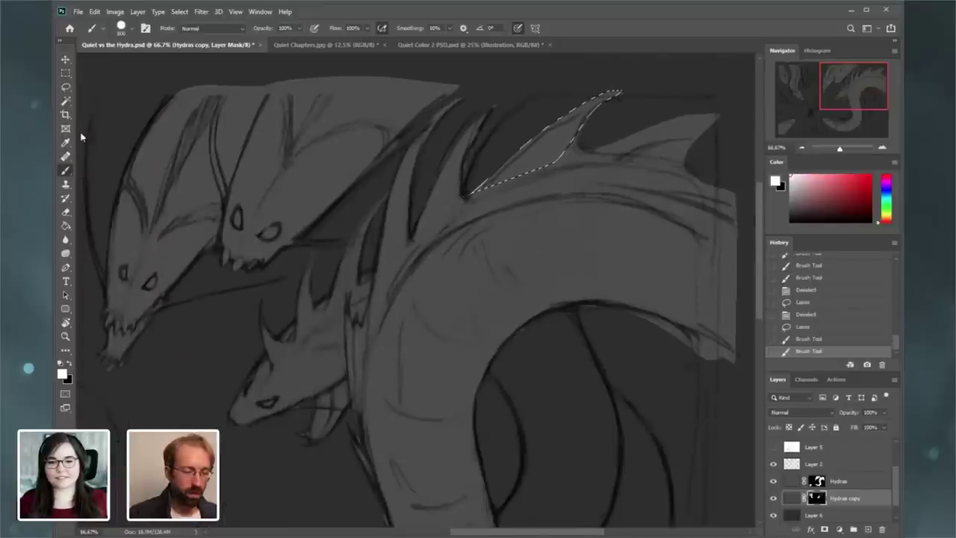
- Toggle the visibility of the Hydras and Hydras copy layers to compare their silhouettes, leaving only Hydras copy shown
click(802, 148)
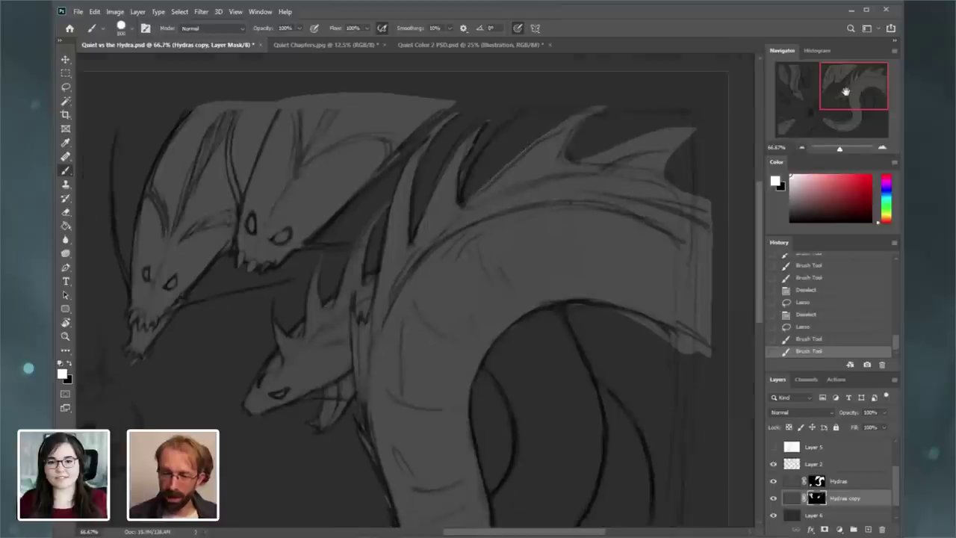
drag(846, 92, 815, 94)
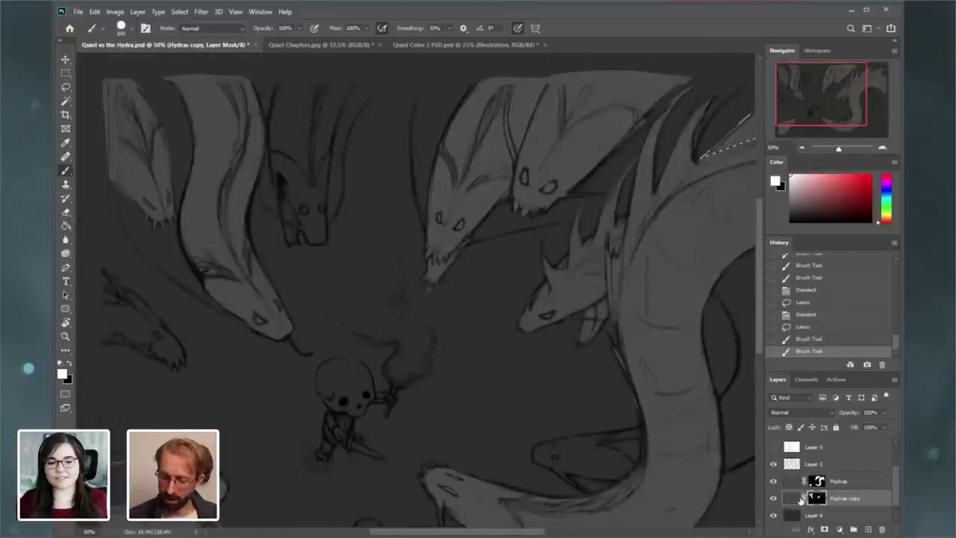
click(774, 482)
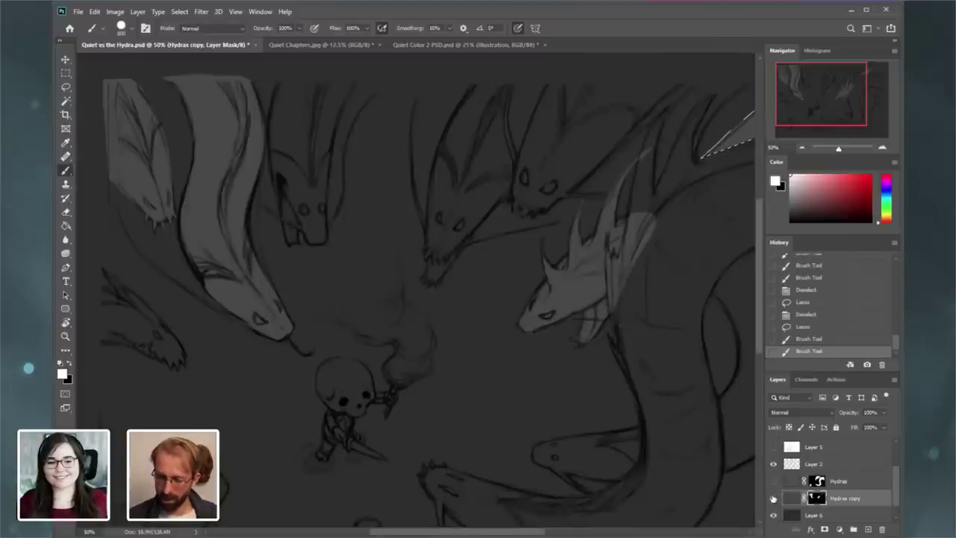
click(774, 499)
click(774, 498)
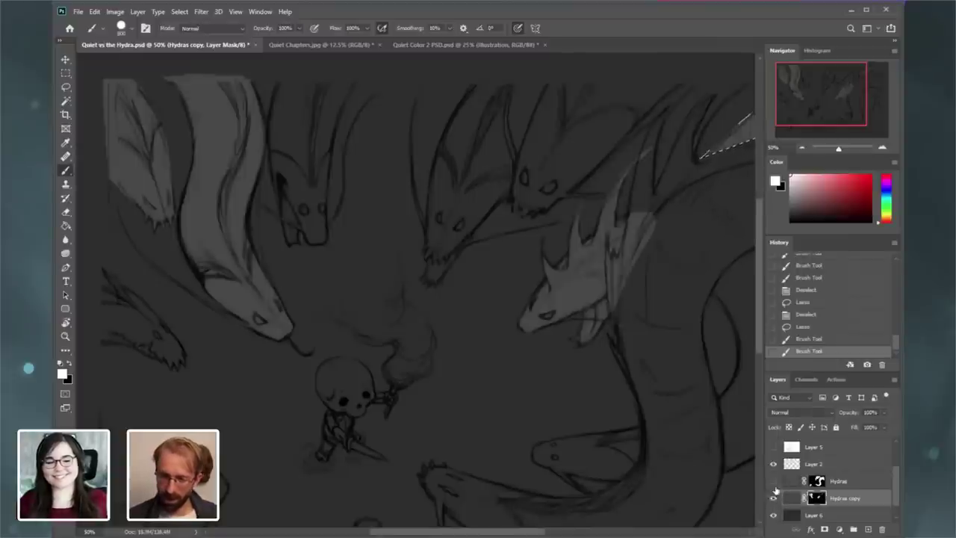
click(802, 148)
click(802, 147)
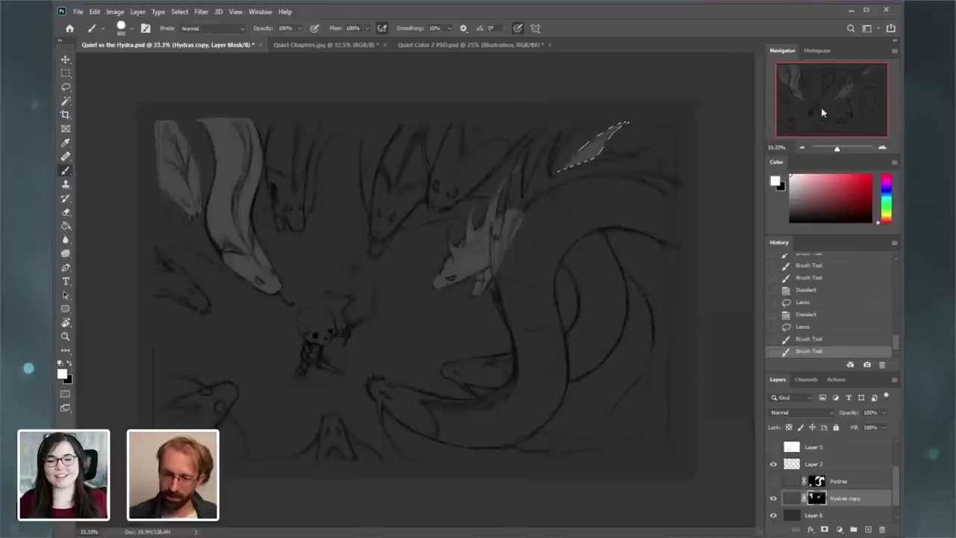
click(774, 481)
click(773, 498)
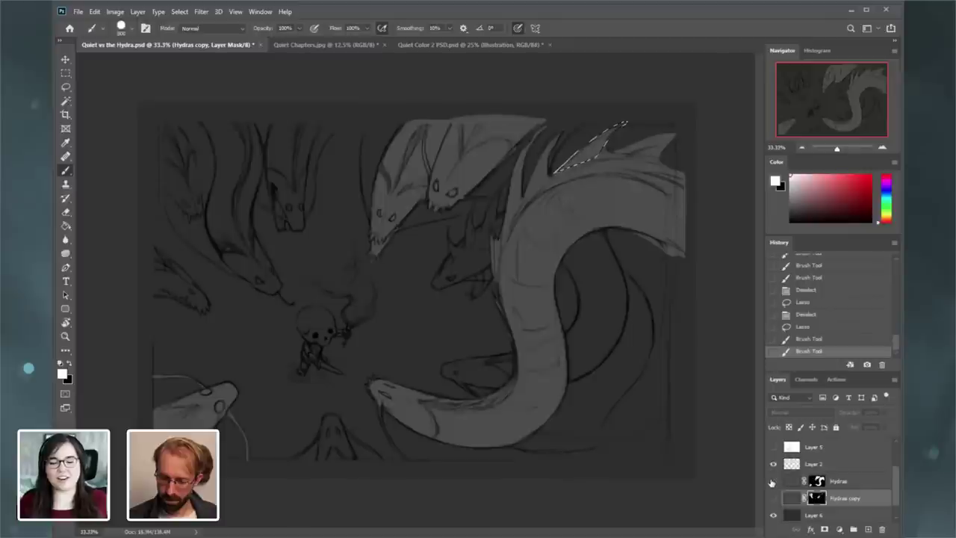
click(773, 482)
click(773, 482)
click(774, 498)
click(773, 482)
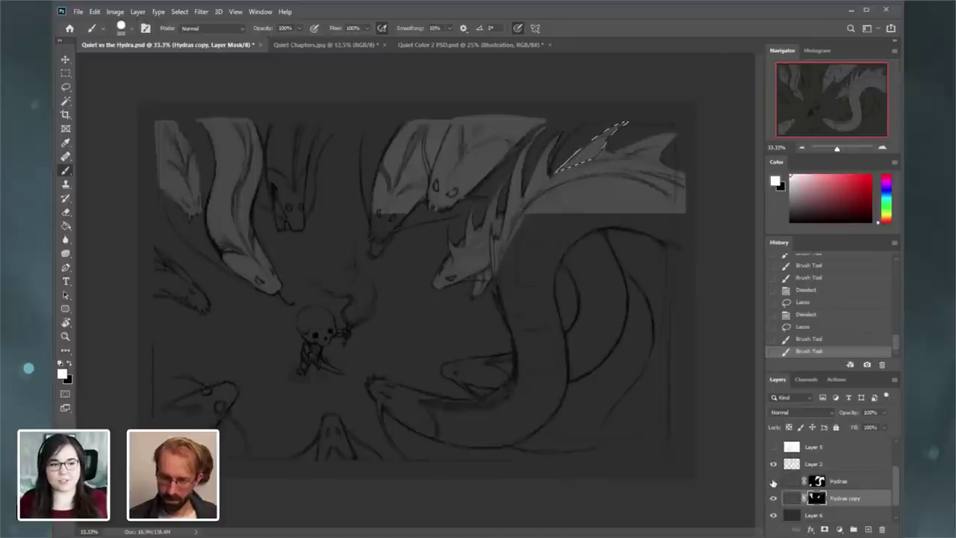
click(773, 481)
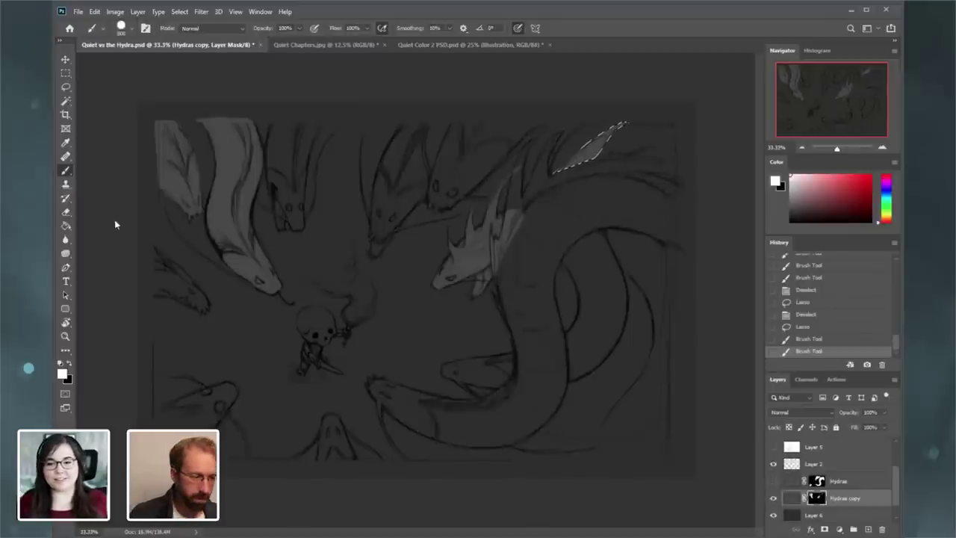
- Hide the selected large-neck spine by brushing black on the Hydras copy mask, and clear the selection
click(70, 364)
click(609, 155)
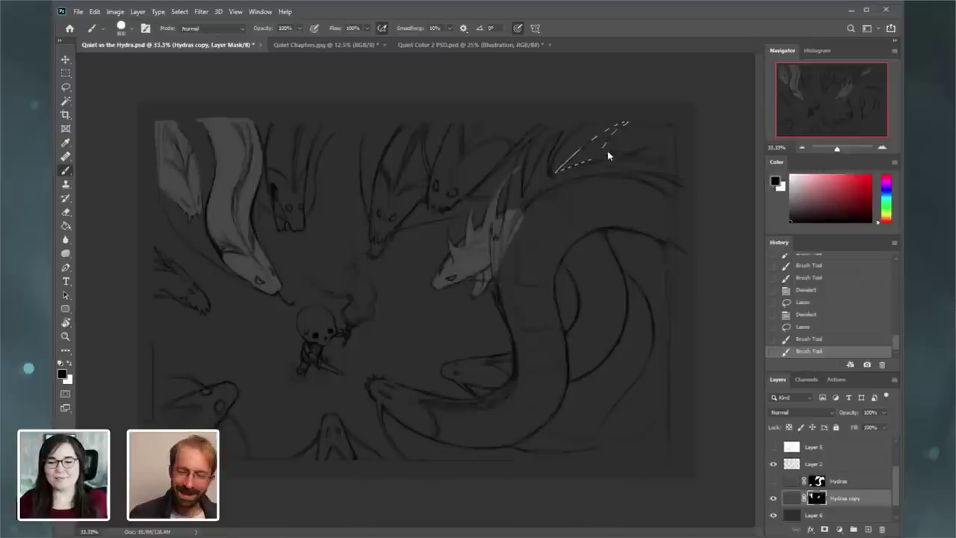
click(574, 212)
click(574, 212)
click(179, 11)
click(188, 32)
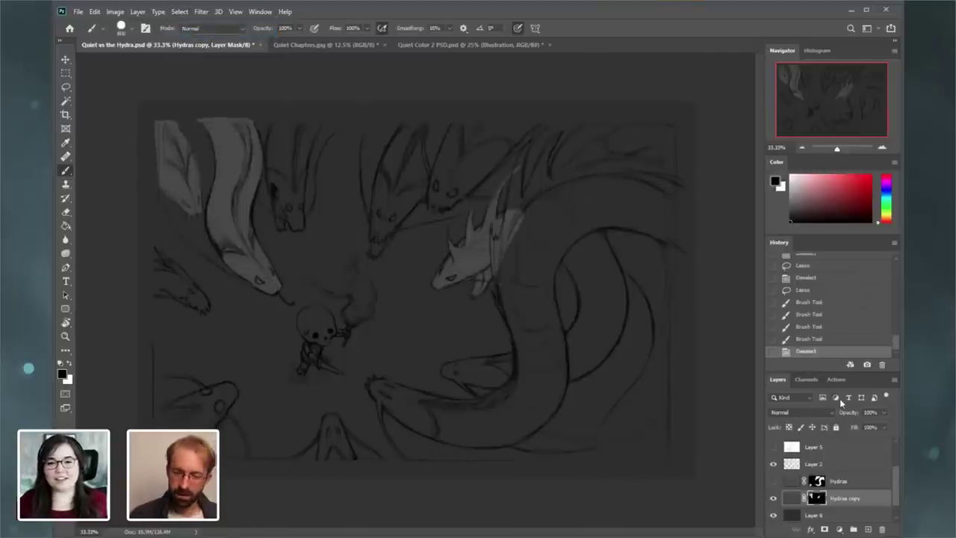
- Toggle the visibility of the Hydras and Hydras copy layers to compare front and rear silhouettes, leaving both shown
click(774, 482)
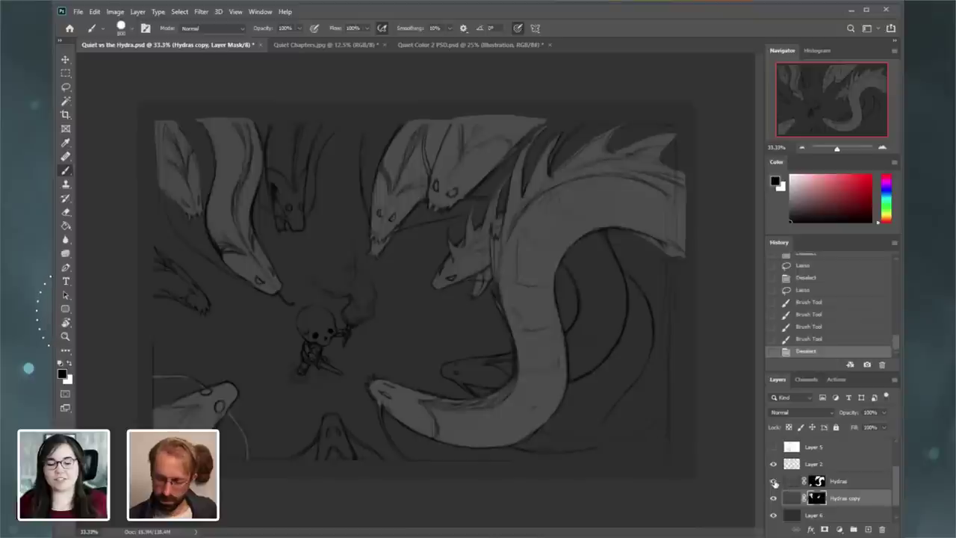
click(774, 482)
click(774, 483)
click(773, 498)
click(773, 498)
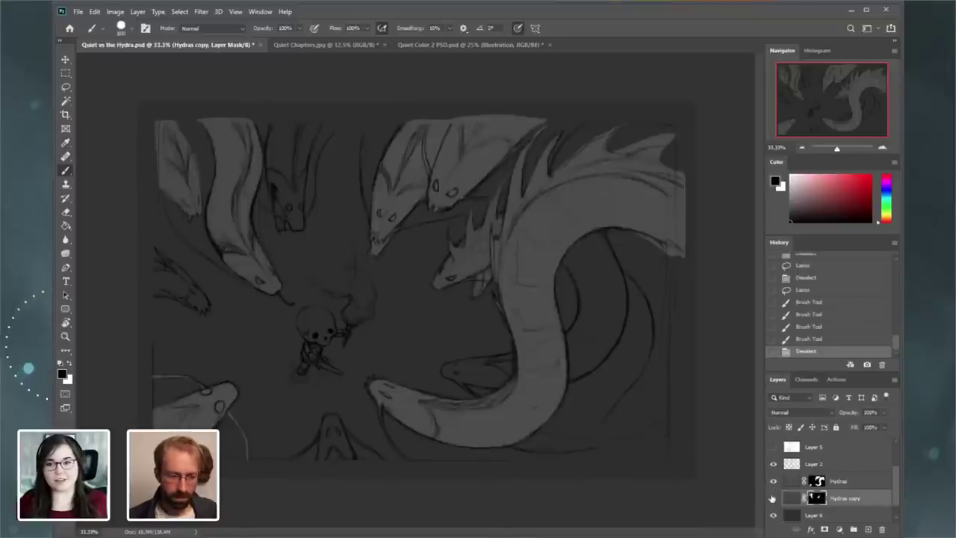
click(773, 498)
click(773, 498)
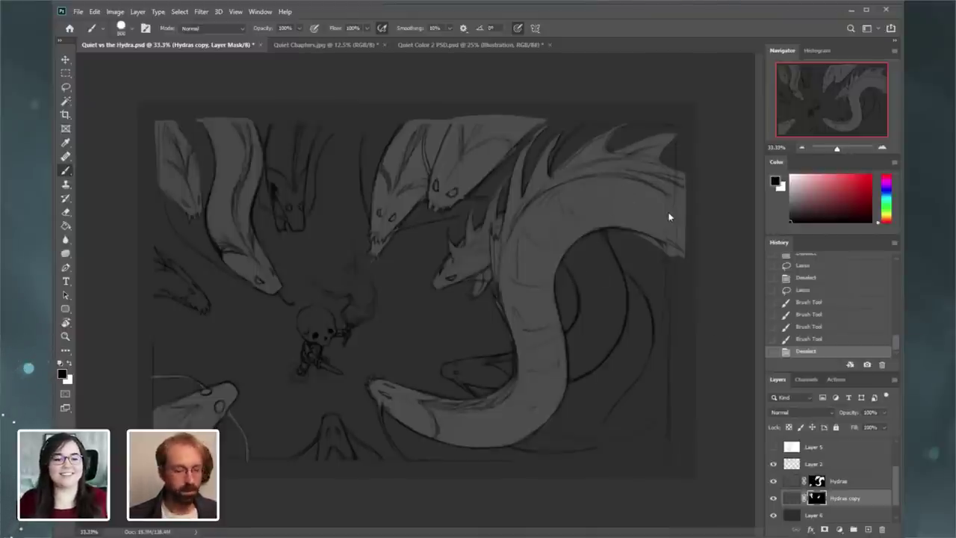
- Hide the Hydras layer and lasso the looping rear neck inside the curve of the large neck
click(884, 149)
drag(854, 113, 861, 117)
click(775, 482)
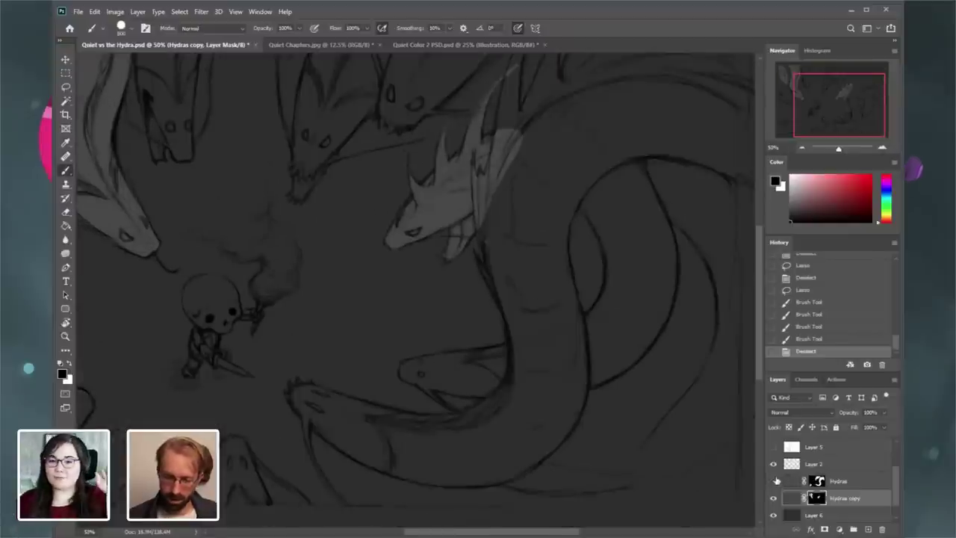
click(66, 88)
click(882, 149)
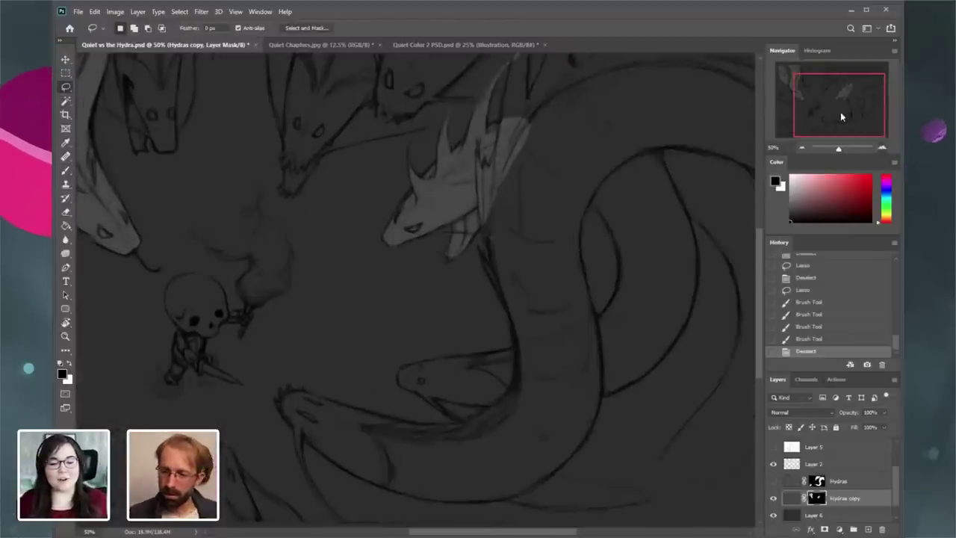
drag(841, 115, 870, 81)
click(883, 148)
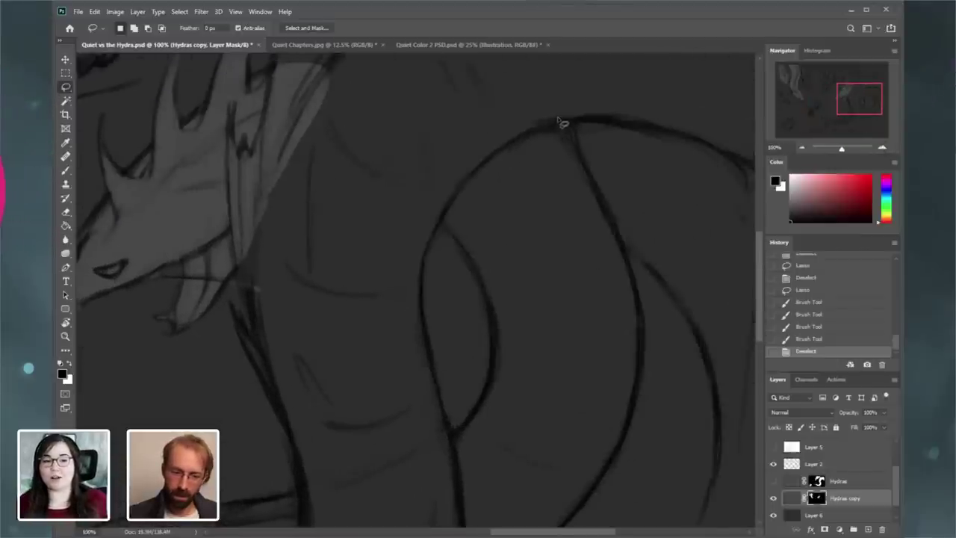
drag(558, 118, 565, 131)
mouse_move(595, 180)
mouse_down()
mouse_move(637, 293)
mouse_move(644, 349)
mouse_move(624, 441)
mouse_move(582, 507)
mouse_move(556, 513)
mouse_move(485, 434)
mouse_move(450, 445)
mouse_move(468, 432)
mouse_move(496, 380)
mouse_up()
mouse_move(496, 334)
mouse_down()
mouse_move(476, 273)
mouse_move(429, 200)
mouse_move(512, 95)
mouse_move(562, 106)
mouse_up()
- Extend the lasso selection behind the large neck and around the rear snake head, including its underside
drag(848, 112, 840, 127)
mouse_move(561, 214)
mouse_down()
mouse_move(519, 373)
mouse_move(603, 348)
mouse_move(697, 281)
mouse_move(714, 239)
mouse_move(598, 193)
mouse_up()
drag(847, 110, 846, 113)
mouse_move(551, 267)
mouse_down()
mouse_move(371, 296)
mouse_move(313, 314)
mouse_move(308, 334)
mouse_move(312, 345)
mouse_move(348, 352)
mouse_move(542, 337)
mouse_move(656, 264)
mouse_up()
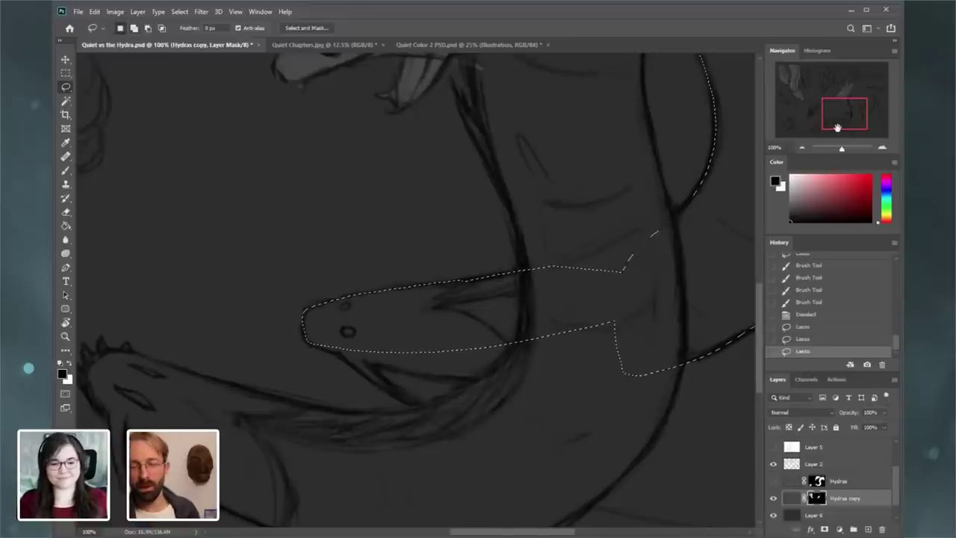
drag(836, 121, 829, 122)
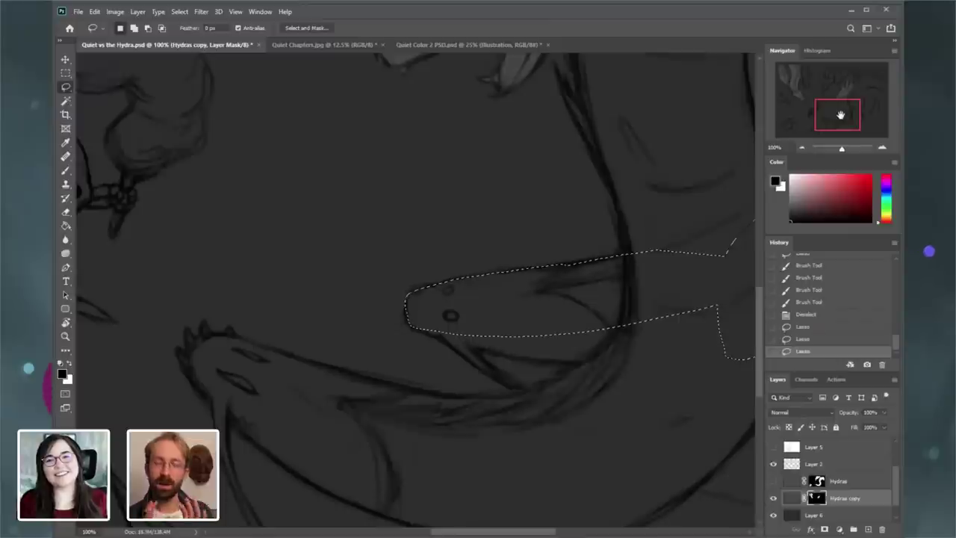
drag(840, 115, 831, 121)
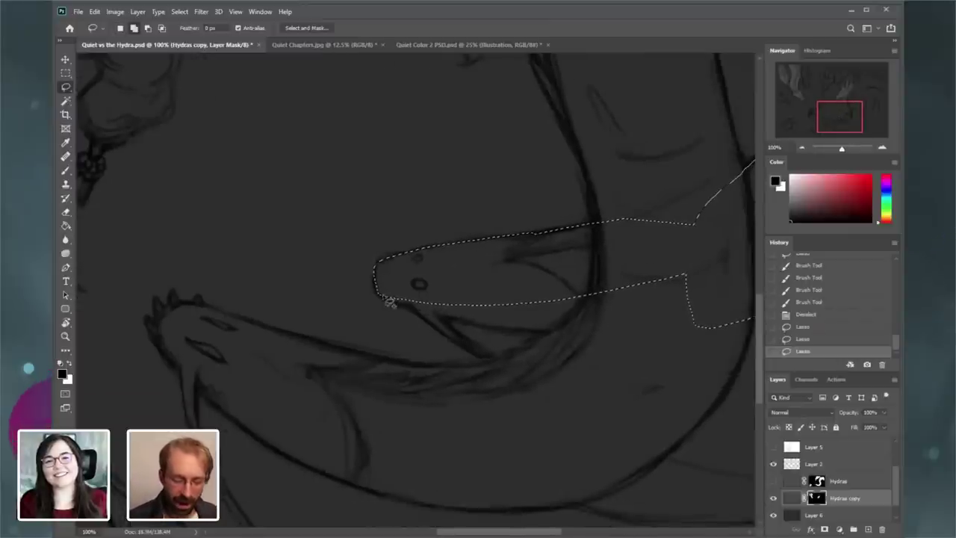
drag(387, 298, 399, 304)
mouse_move(463, 322)
mouse_down()
mouse_move(562, 333)
mouse_move(614, 309)
mouse_move(596, 273)
mouse_move(463, 268)
mouse_move(424, 284)
mouse_up()
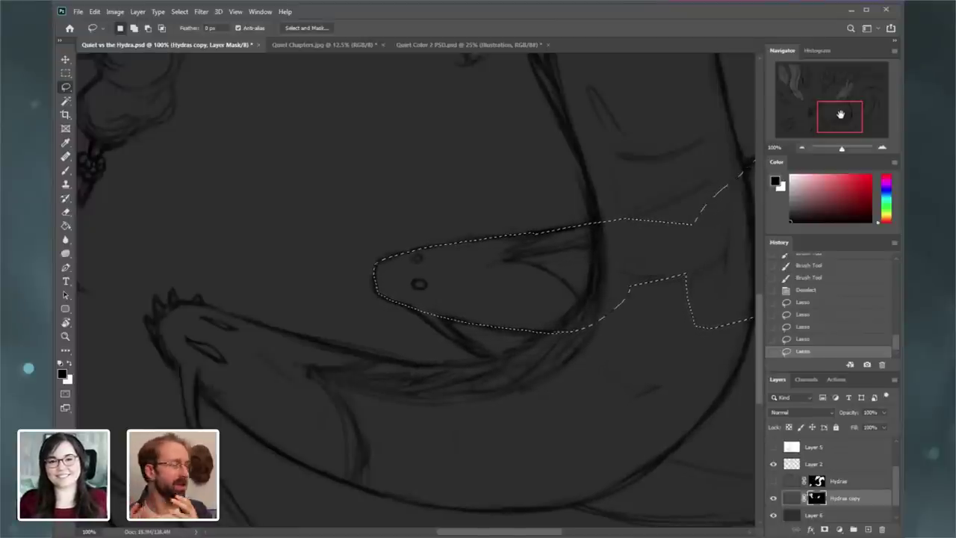
- Add the rear head's thin open lower jaw to the selection, showing the Hydras layer to refine the jaw's edge
drag(838, 118, 847, 113)
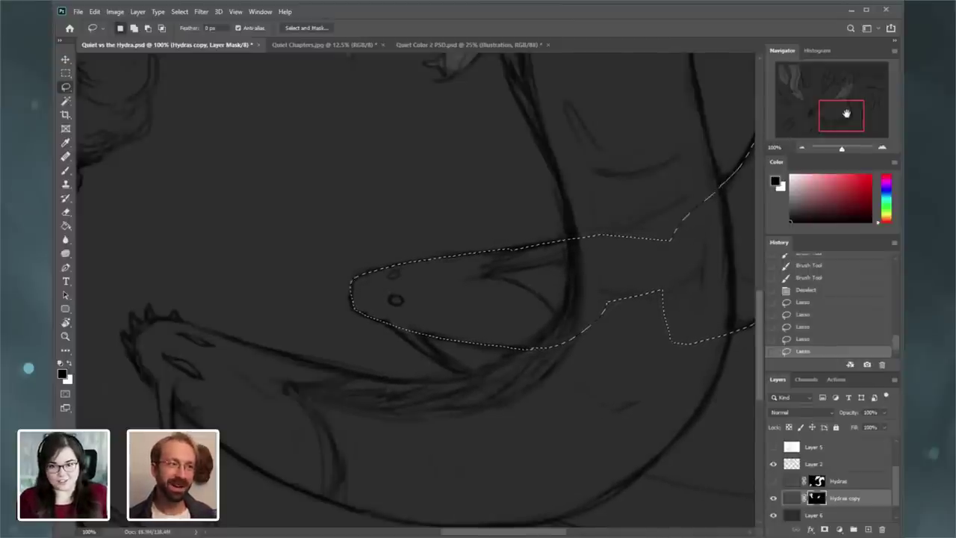
drag(836, 116, 835, 118)
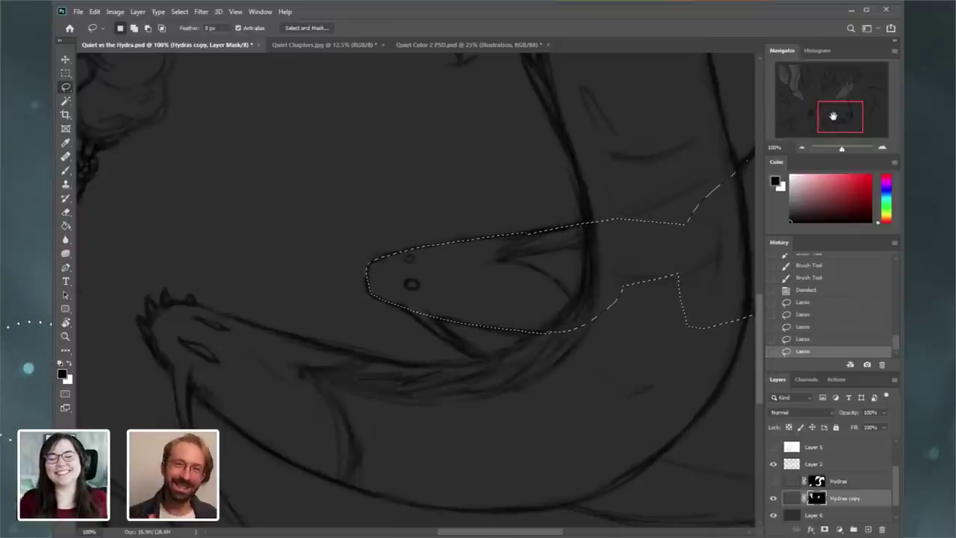
drag(835, 111, 833, 114)
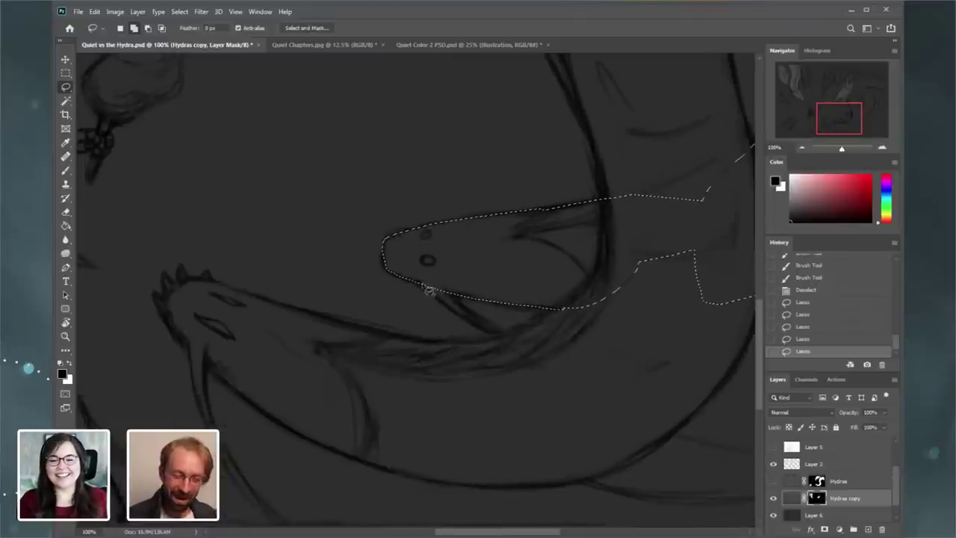
mouse_move(412, 276)
mouse_down()
mouse_move(482, 331)
mouse_move(517, 340)
mouse_move(413, 275)
mouse_up()
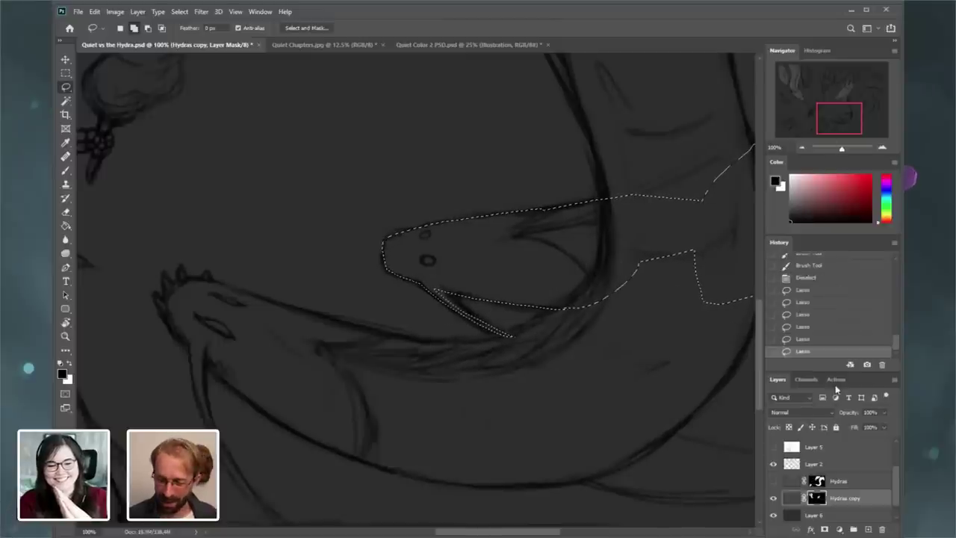
click(774, 480)
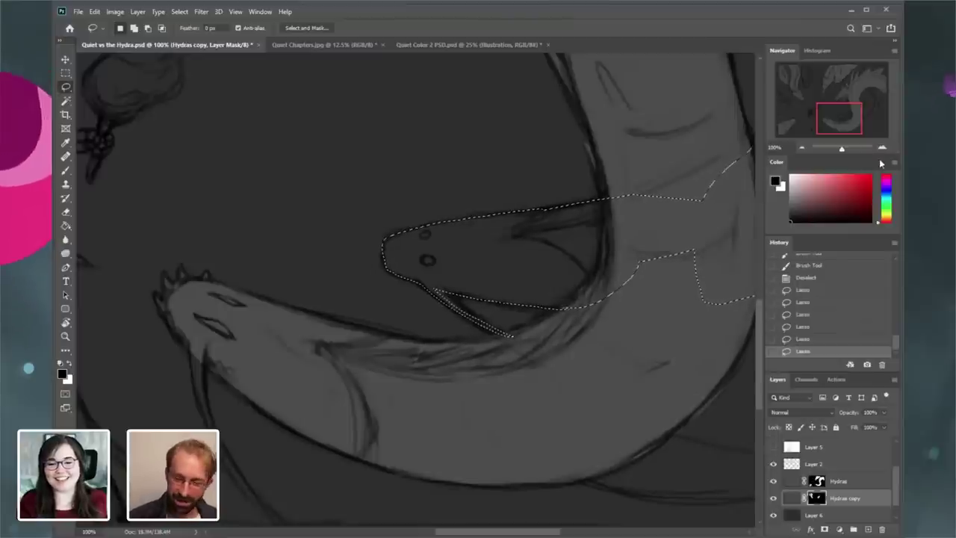
key(ctrl+plus)
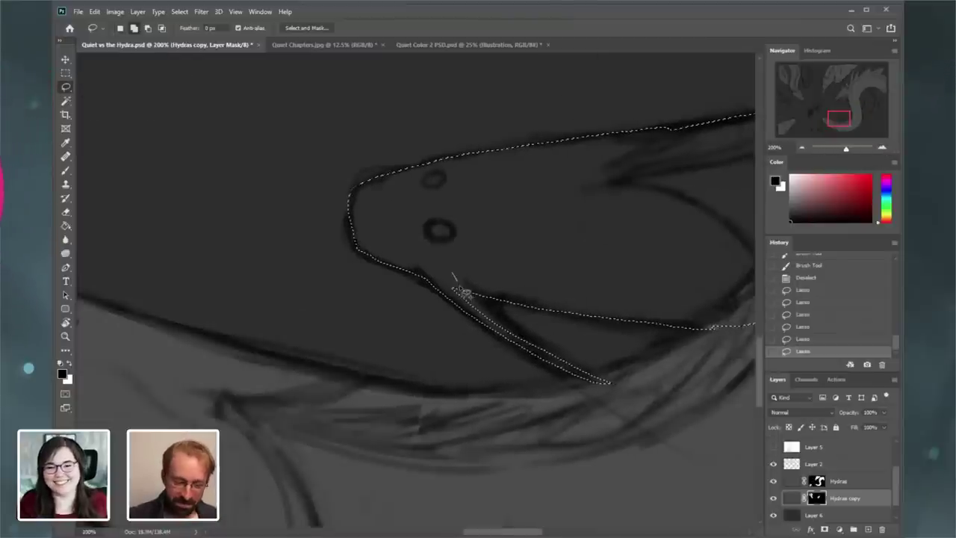
mouse_move(516, 336)
mouse_down()
mouse_move(617, 400)
mouse_move(587, 383)
mouse_up()
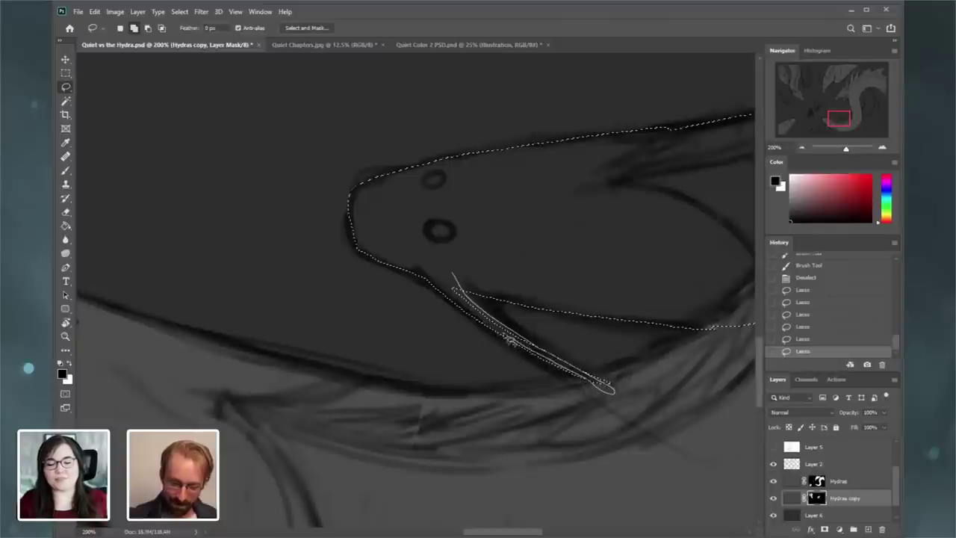
mouse_move(447, 265)
mouse_down()
mouse_move(487, 314)
mouse_move(465, 273)
mouse_up()
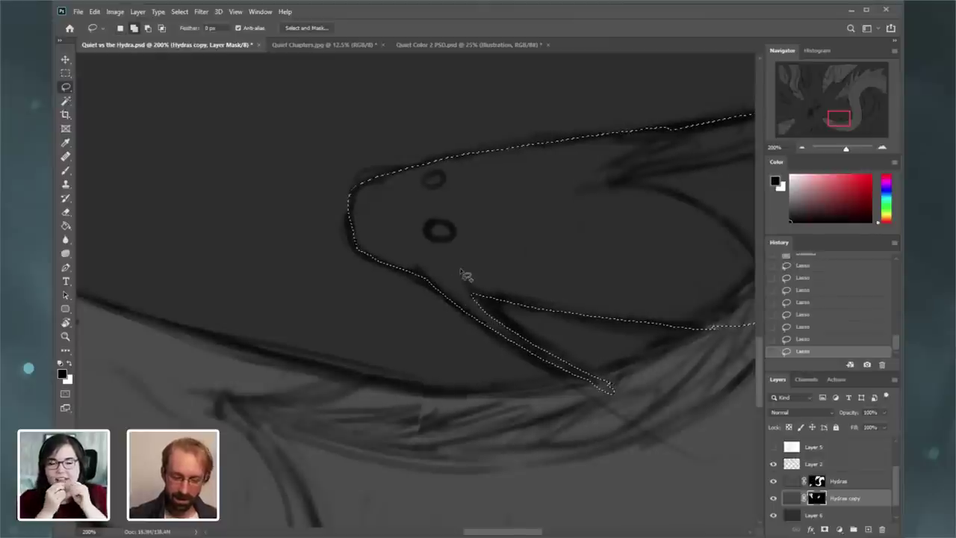
- Fill the selected rear neck and head with white on the Hydras copy mask using the Paint Bucket, and clear the selection
click(66, 224)
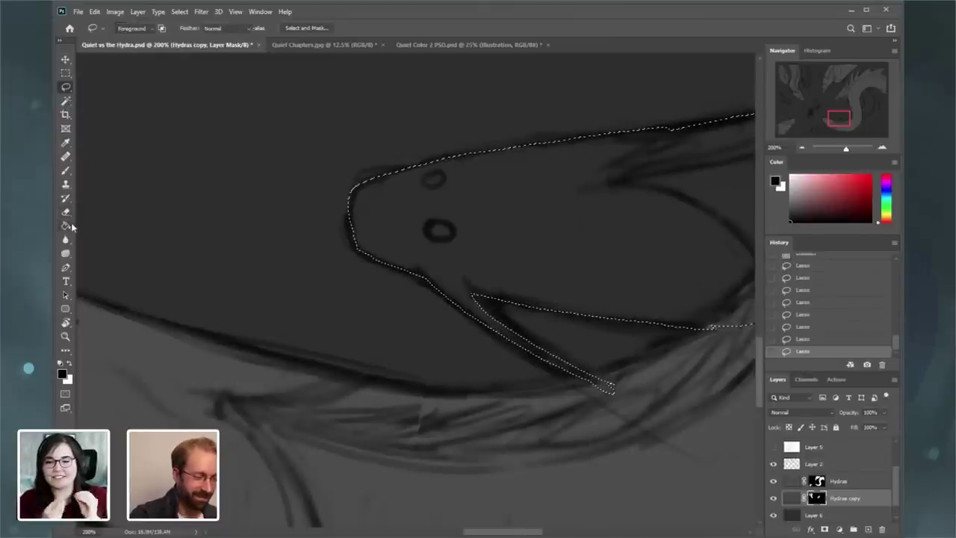
double_click(803, 147)
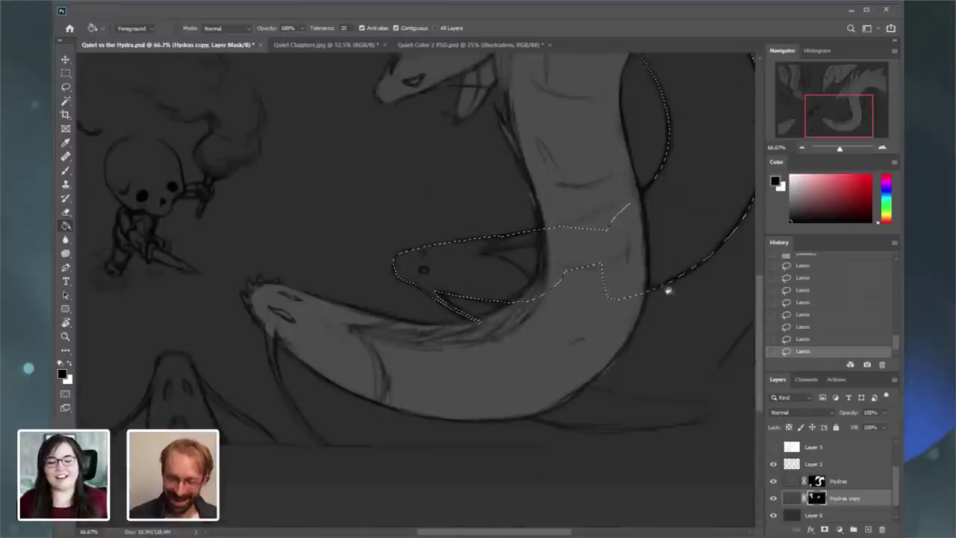
click(512, 285)
click(802, 340)
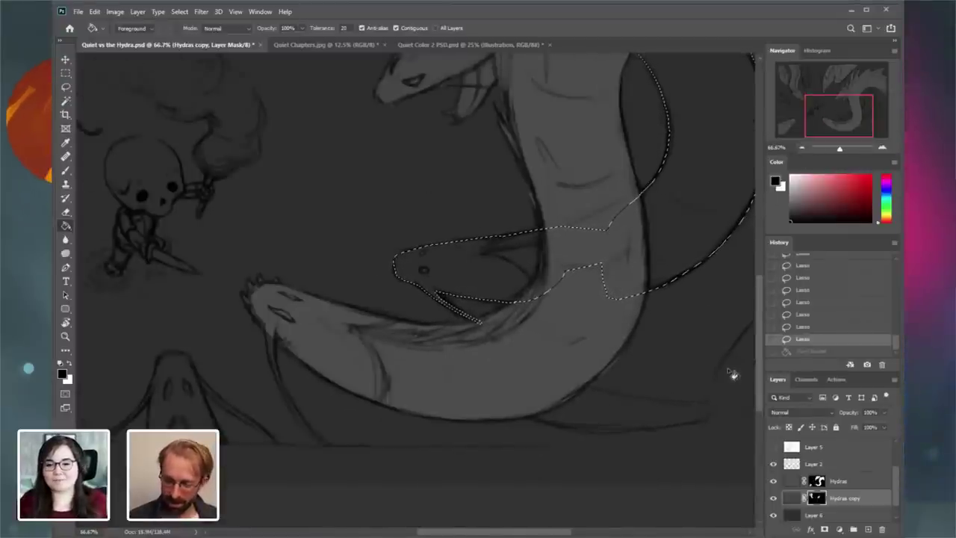
key(x)
click(549, 295)
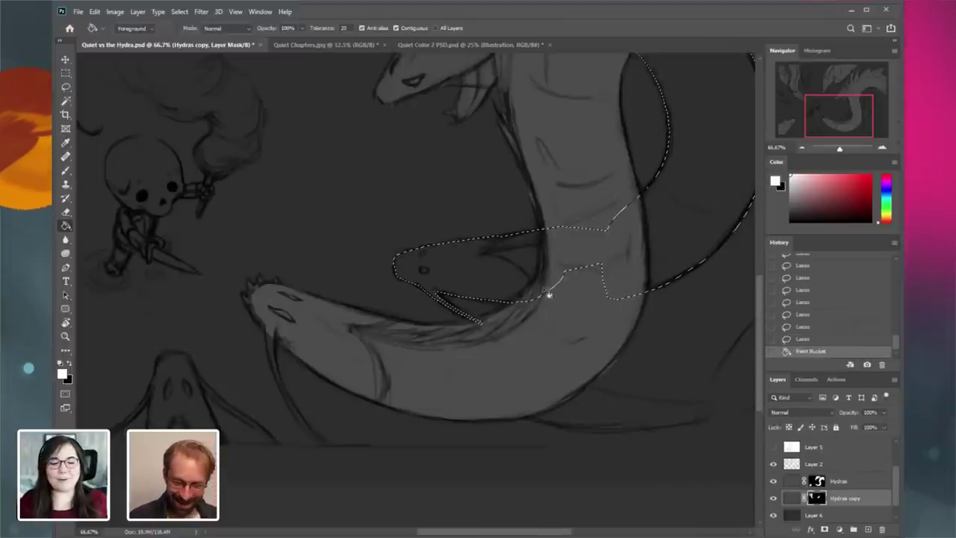
mouse_move(835, 122)
mouse_down()
mouse_move(847, 98)
mouse_move(841, 109)
mouse_up()
click(801, 147)
click(179, 11)
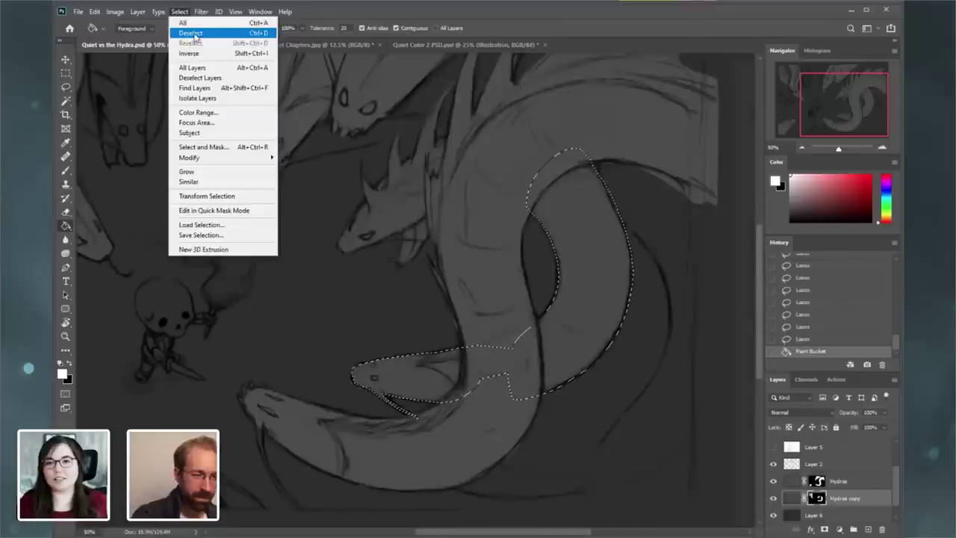
click(198, 34)
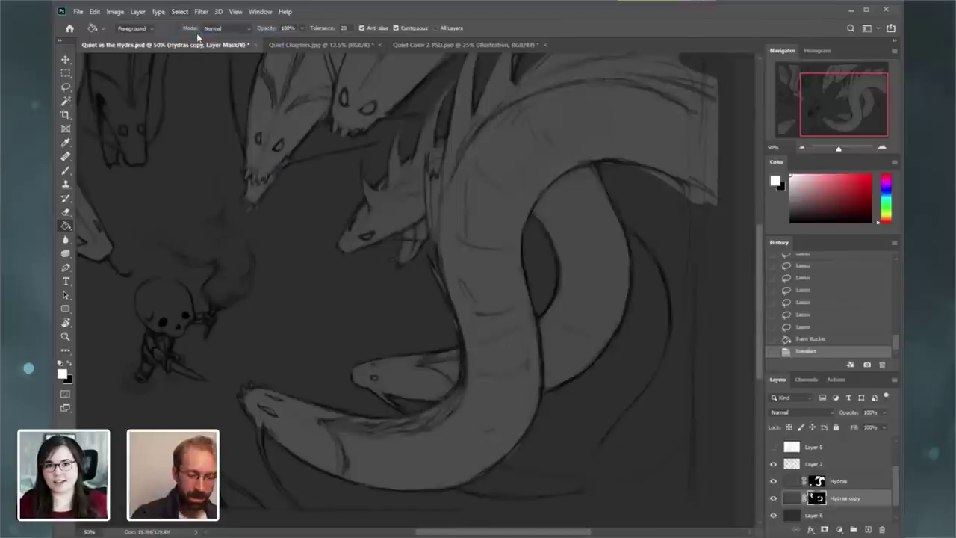
click(774, 482)
click(774, 482)
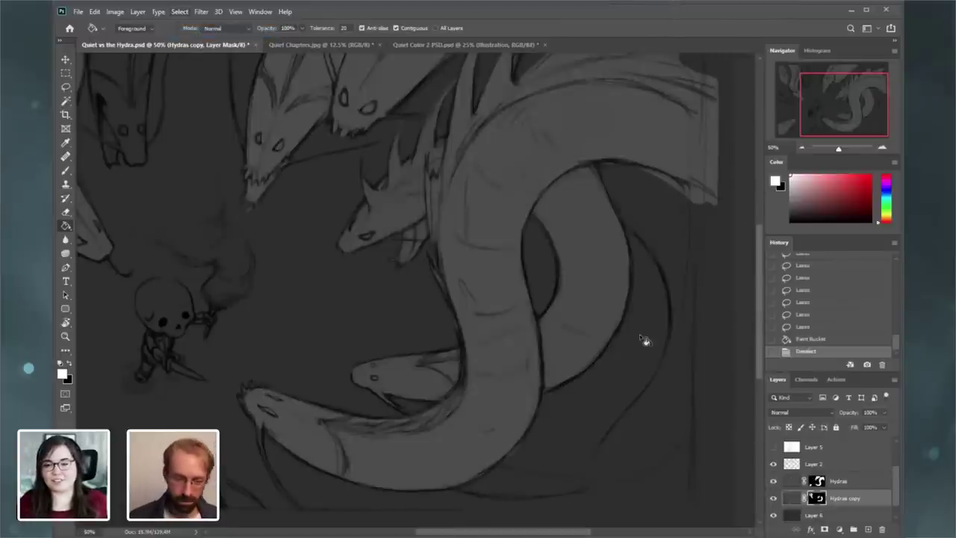
click(115, 11)
mouse_move(149, 38)
click(284, 48)
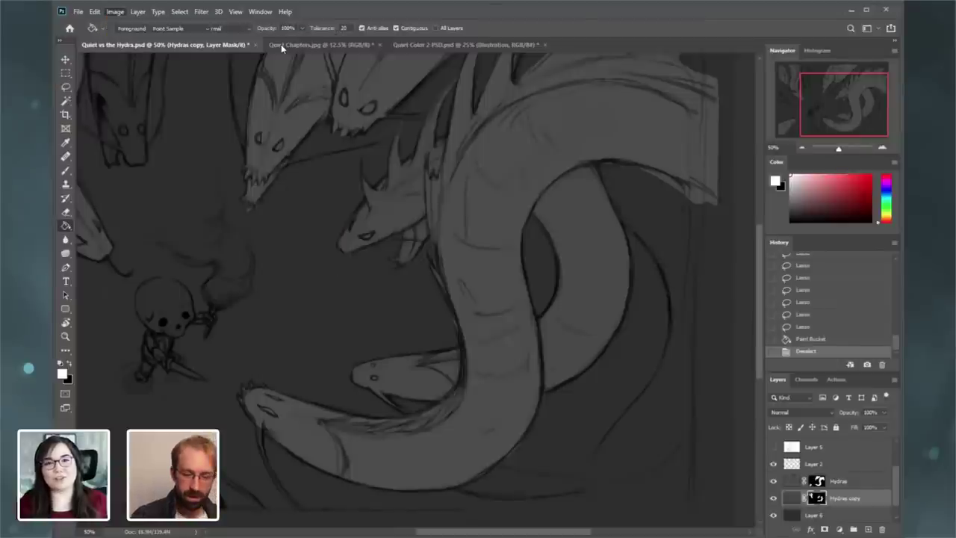
drag(667, 422, 680, 422)
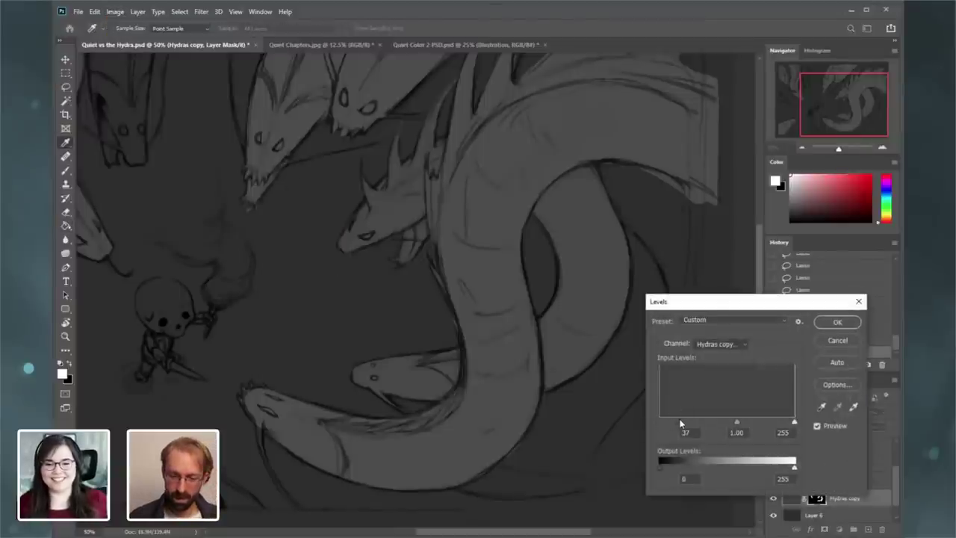
click(848, 342)
- Darken the Hydras copy layer's fill, not its mask, with Levels by setting the shadow input to 10
click(792, 499)
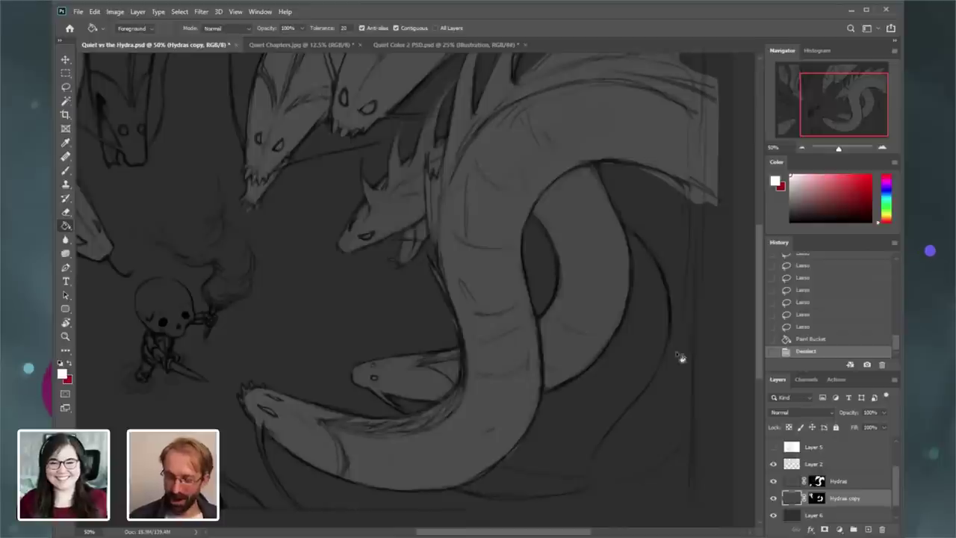
click(115, 12)
mouse_move(150, 38)
click(284, 46)
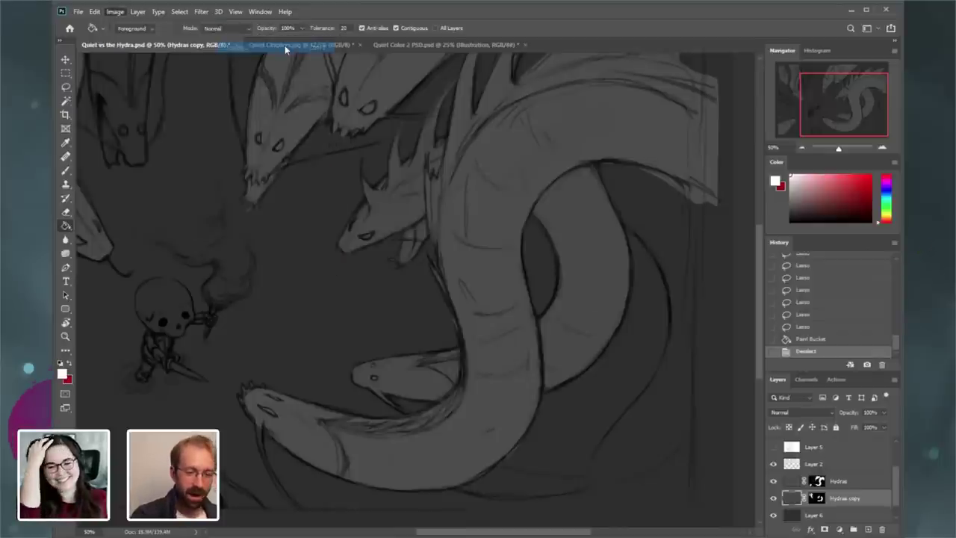
drag(661, 424, 667, 423)
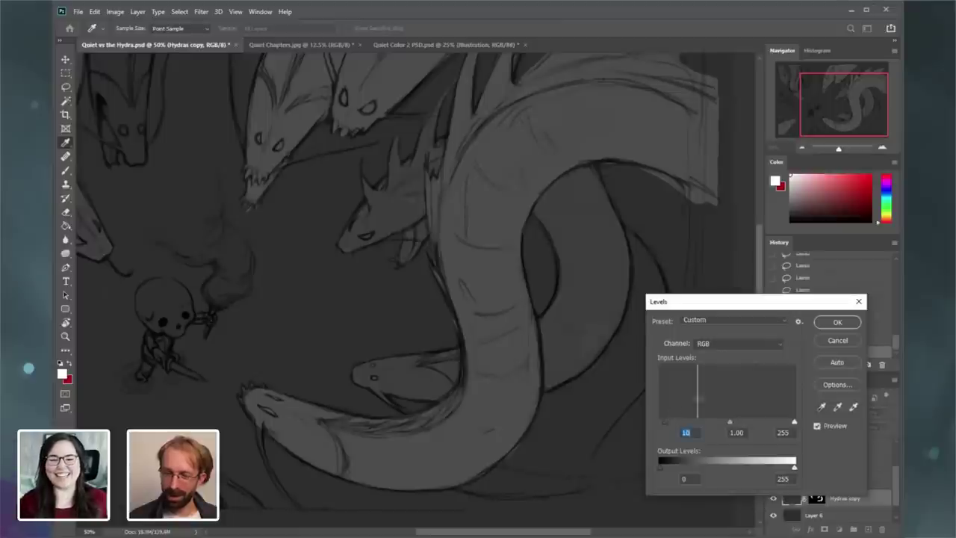
click(824, 329)
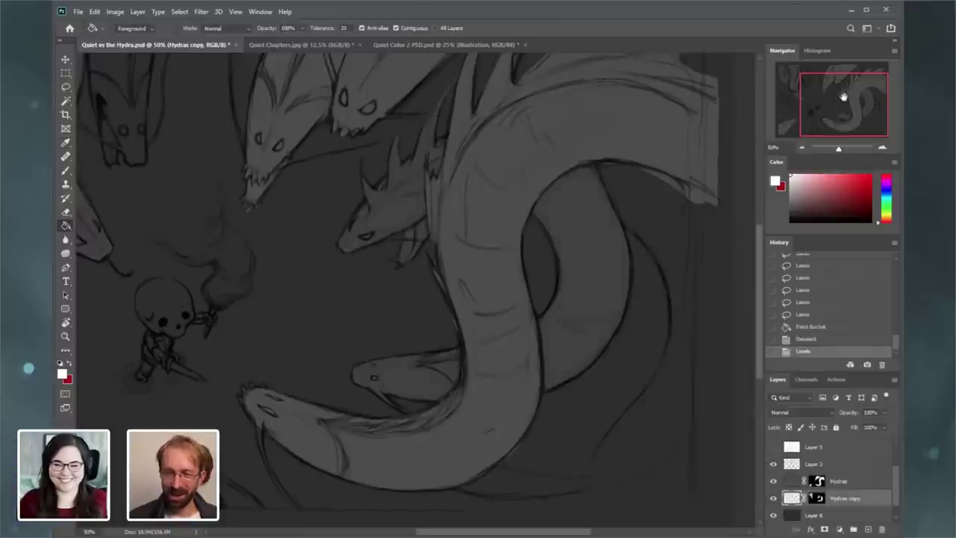
- Check the tonal separation between Hydras and Hydras copy by toggling both layers, leaving Hydras copy hidden
mouse_move(842, 97)
mouse_down()
mouse_move(835, 89)
mouse_move(866, 126)
mouse_up()
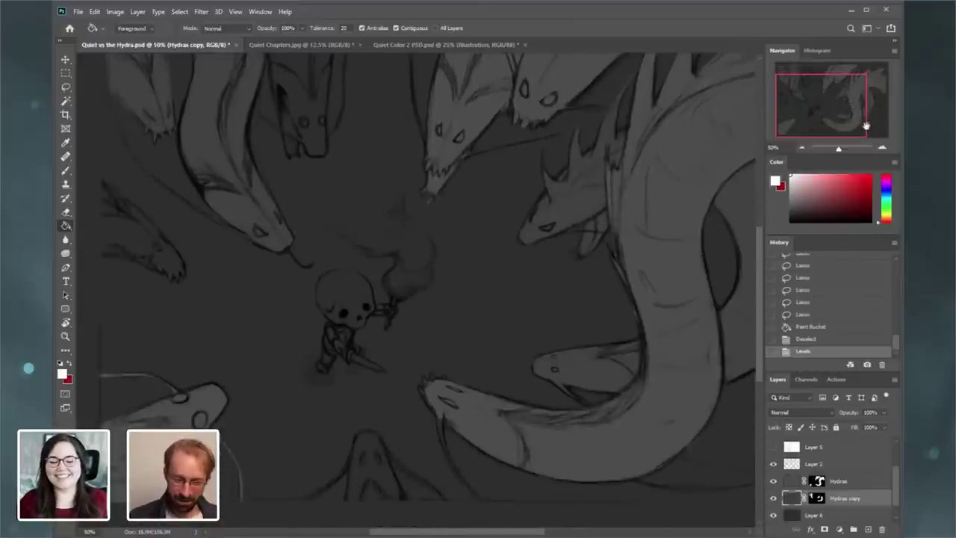
click(803, 149)
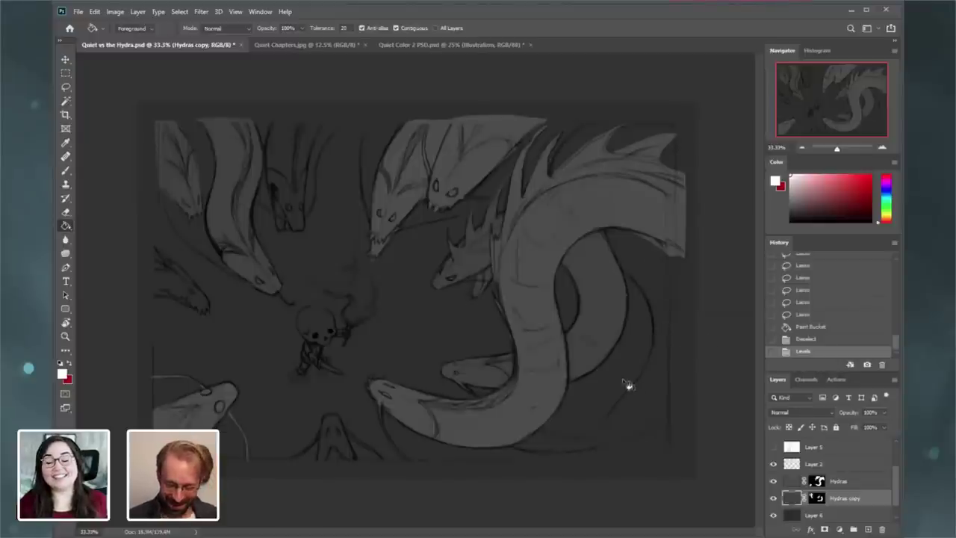
double_click(882, 147)
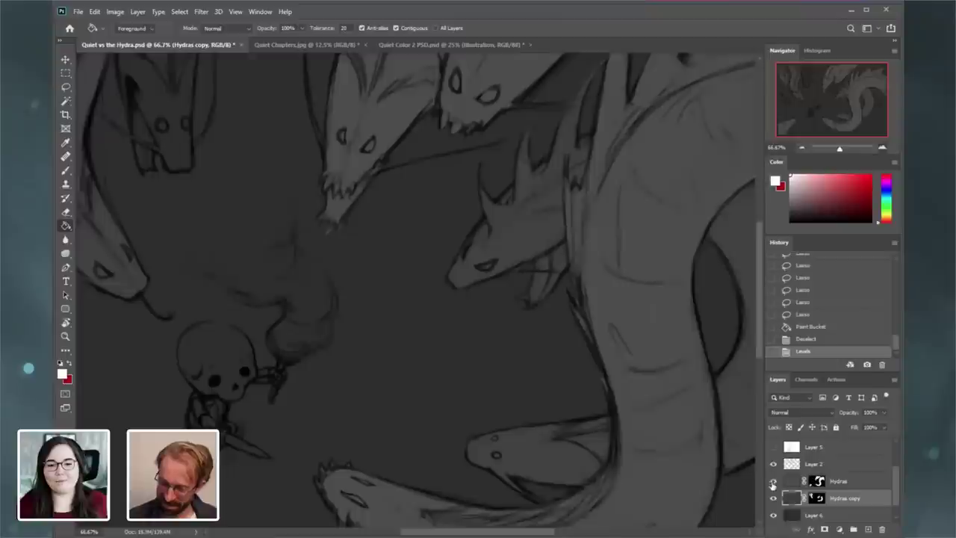
click(774, 483)
click(774, 481)
click(773, 498)
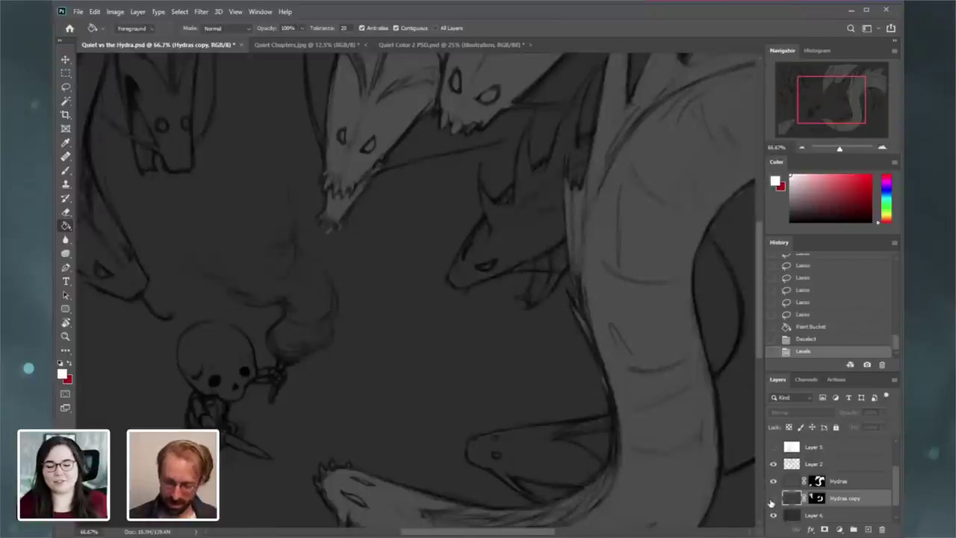
- On the Hydras layer, lasso the front lower head's thin whisker from its snout down to the canvas's lower edge
click(830, 113)
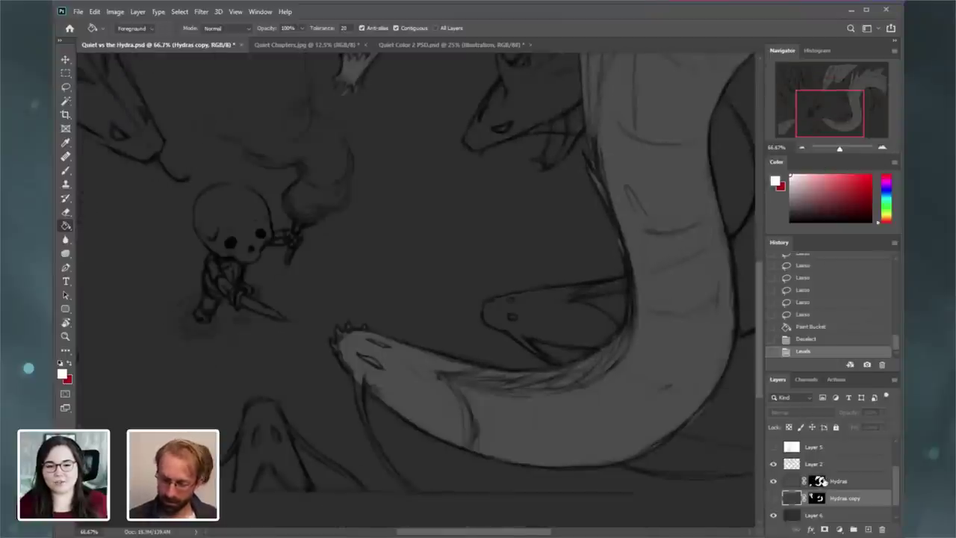
click(792, 484)
click(883, 148)
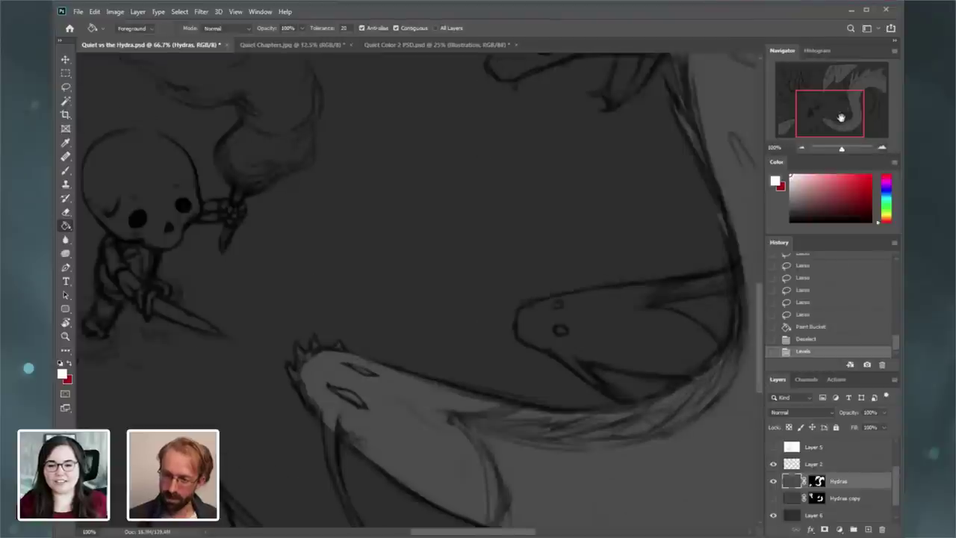
drag(831, 112, 830, 123)
click(69, 89)
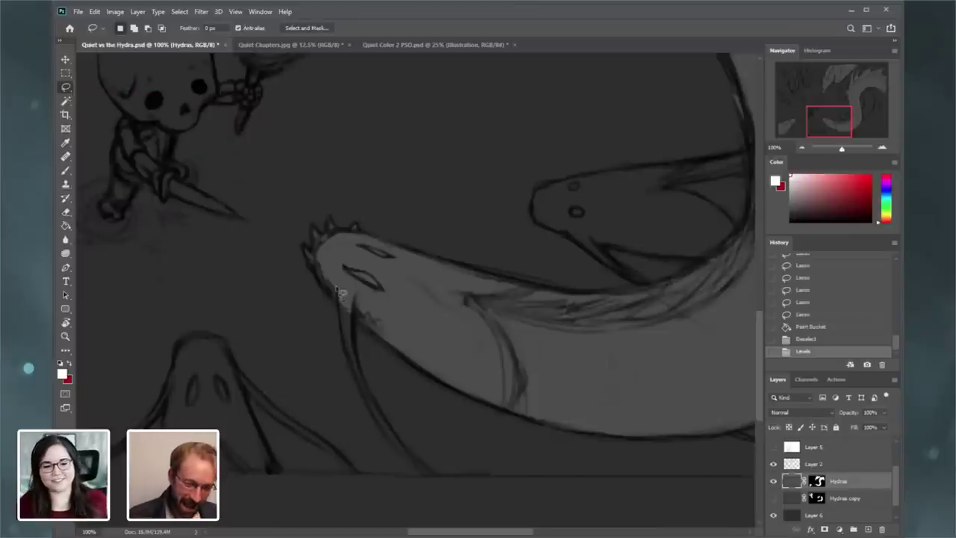
drag(340, 307, 344, 334)
drag(354, 370, 378, 421)
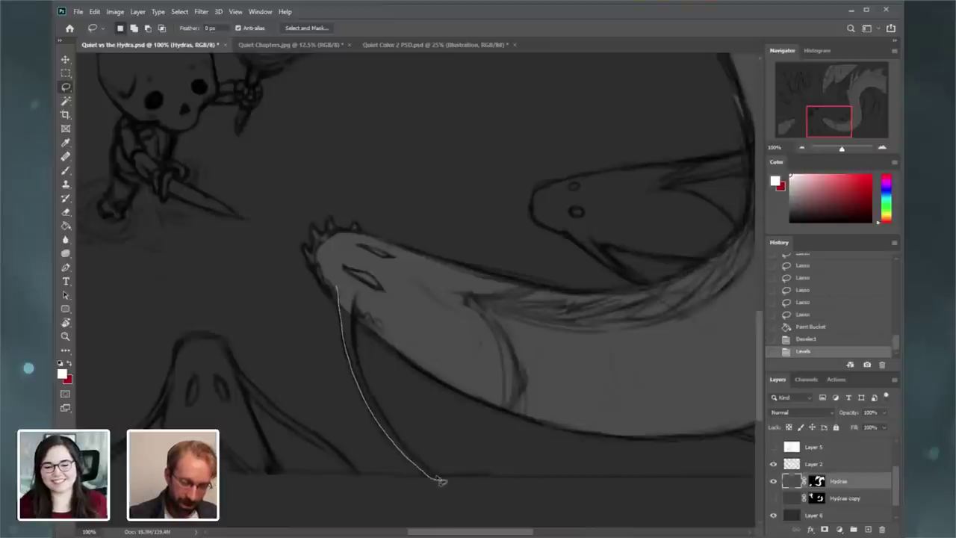
drag(383, 416, 368, 381)
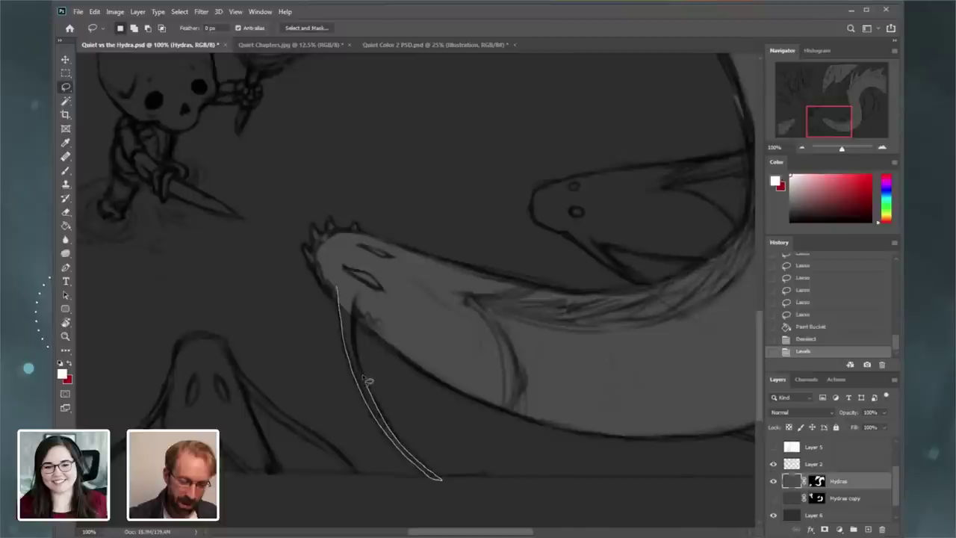
drag(361, 296, 350, 293)
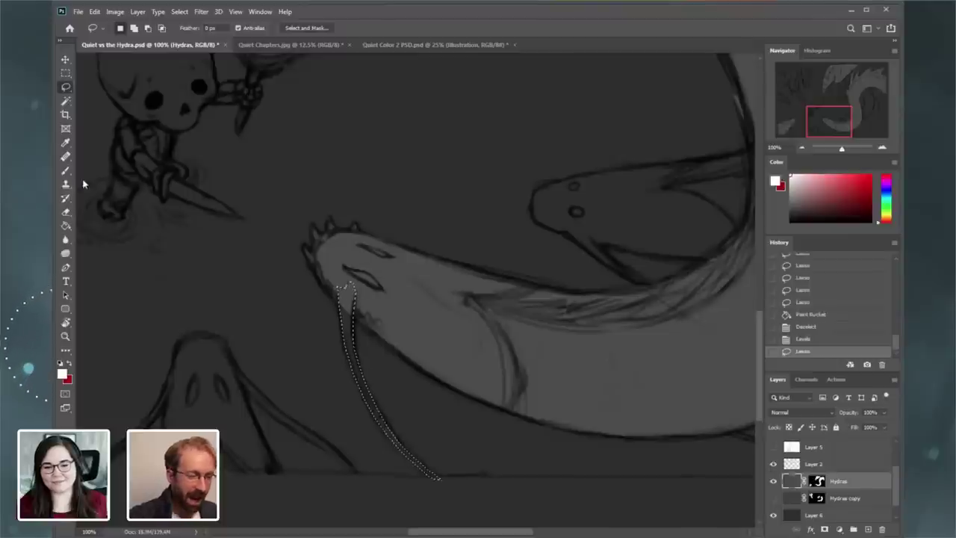
- Fill the whisker selection with white on the Hydras layer mask using the Paint Bucket, undoing any fill on the layer itself
key(g)
click(352, 308)
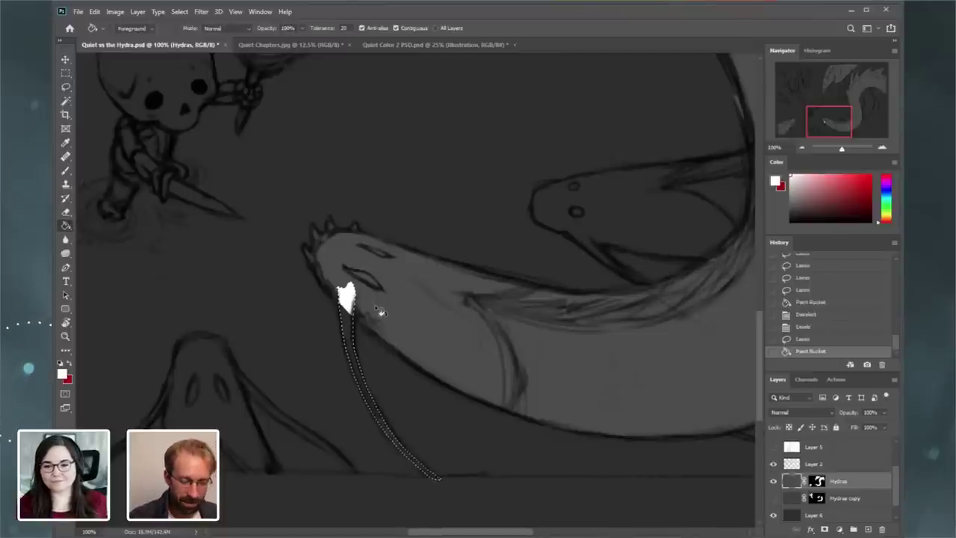
key(ctrl+z)
click(819, 482)
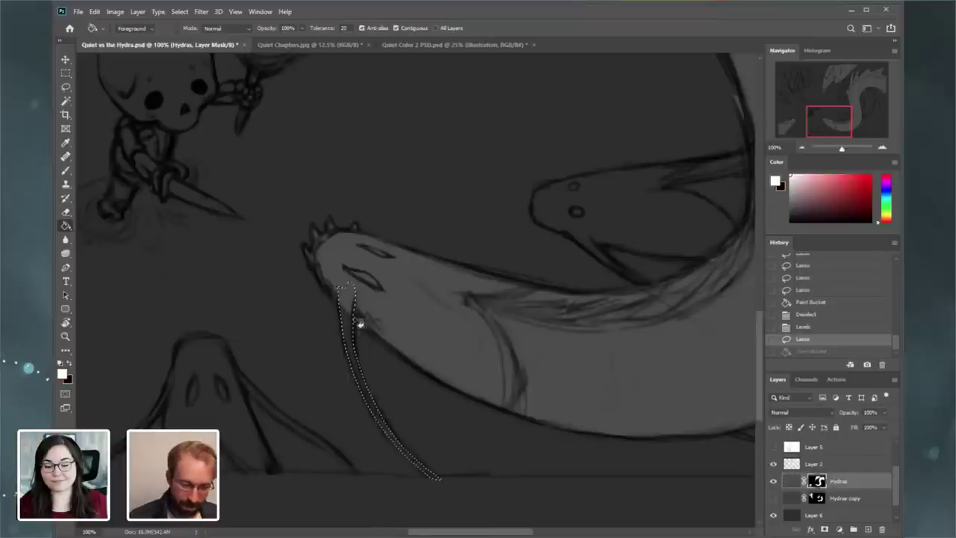
click(357, 324)
- Brush white on the Hydras mask inside the whisker selection, covering where the whisker joins the snout
click(882, 148)
click(883, 148)
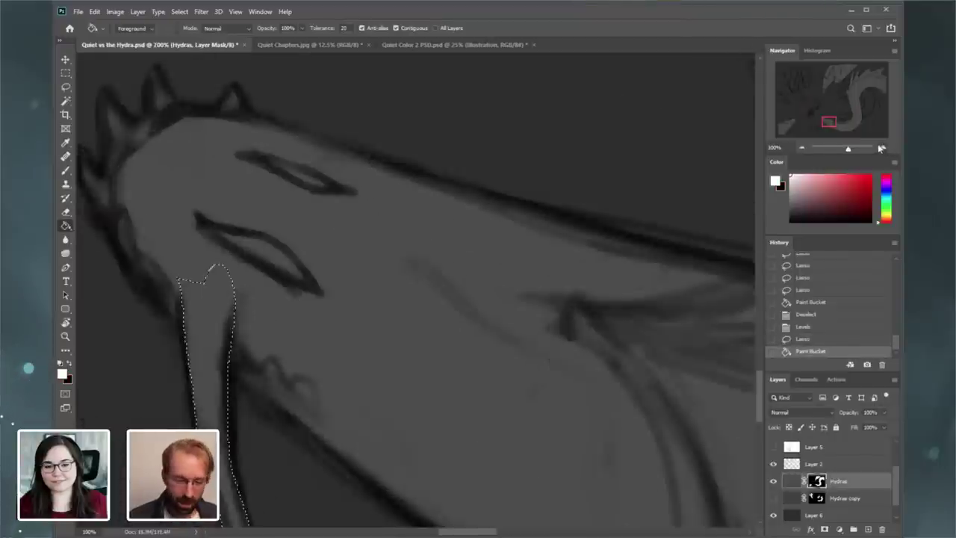
click(882, 148)
drag(828, 121, 824, 121)
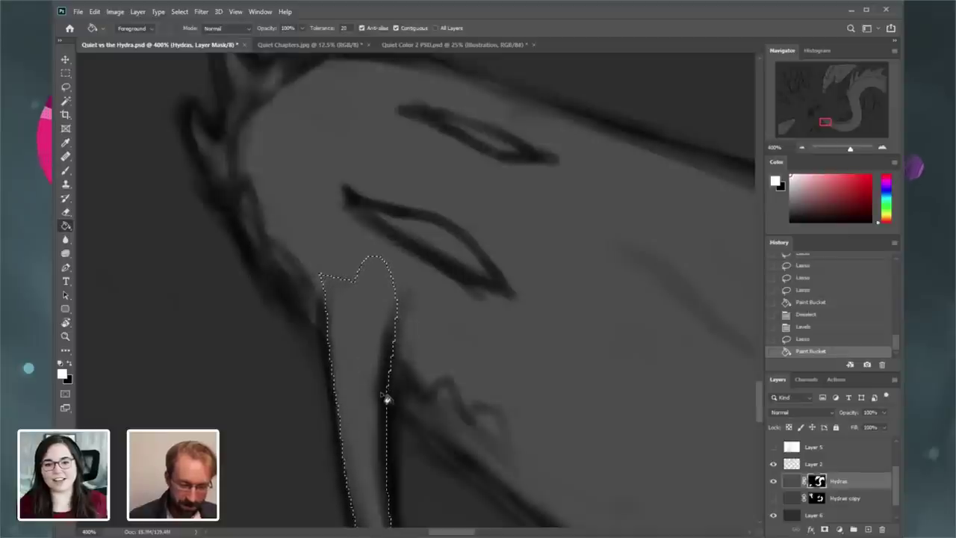
click(66, 170)
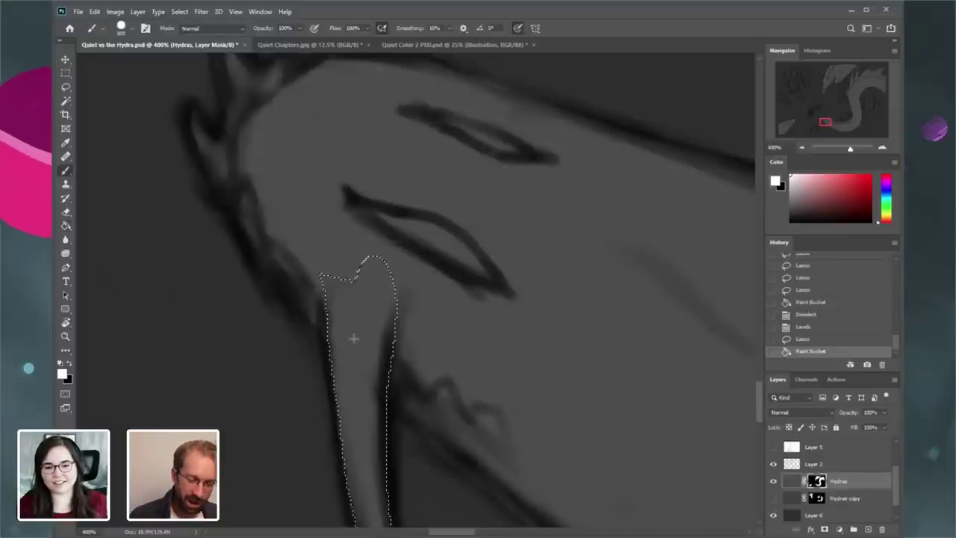
drag(359, 366, 377, 448)
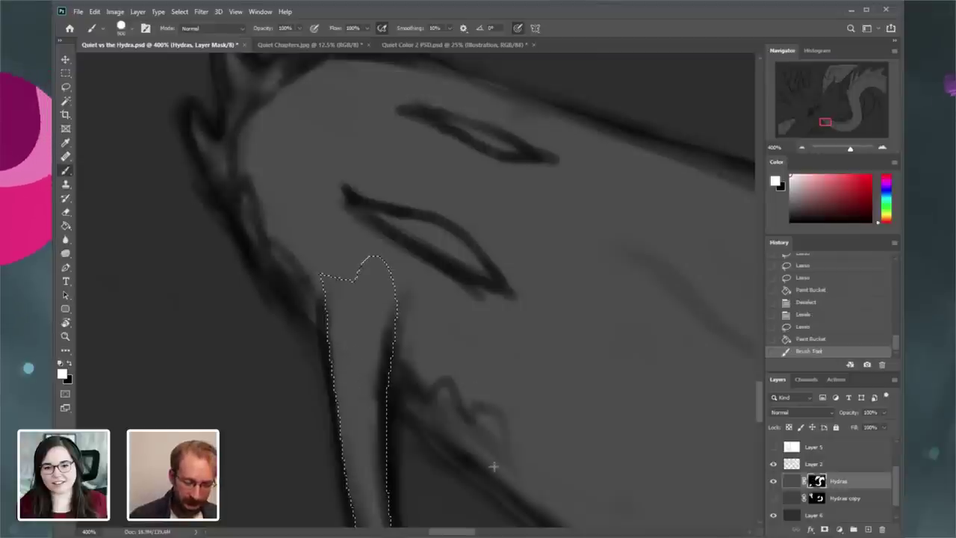
drag(367, 343, 362, 437)
drag(362, 437, 421, 245)
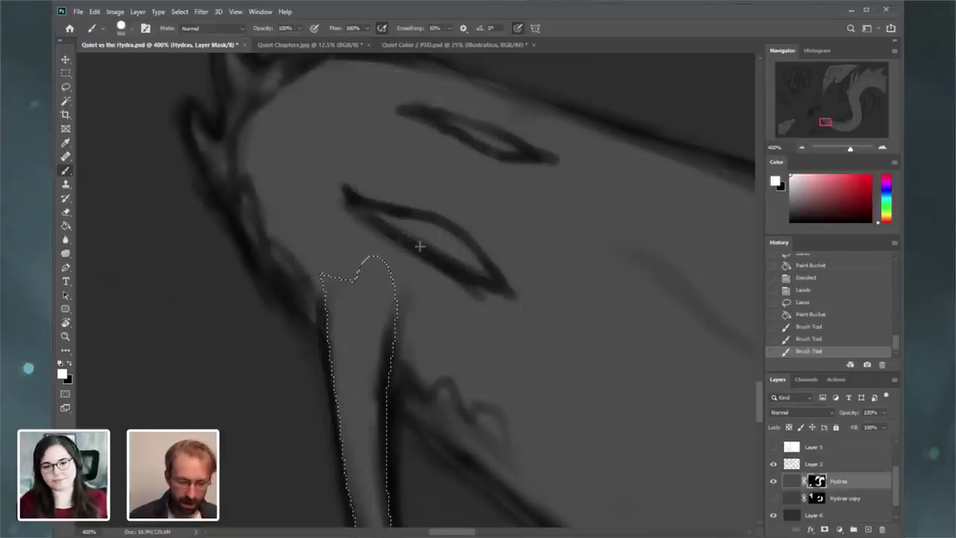
- Hide the Layer 2 sketch, show the Hydras copy layer, and clear the whisker selection
click(802, 146)
click(802, 147)
click(803, 146)
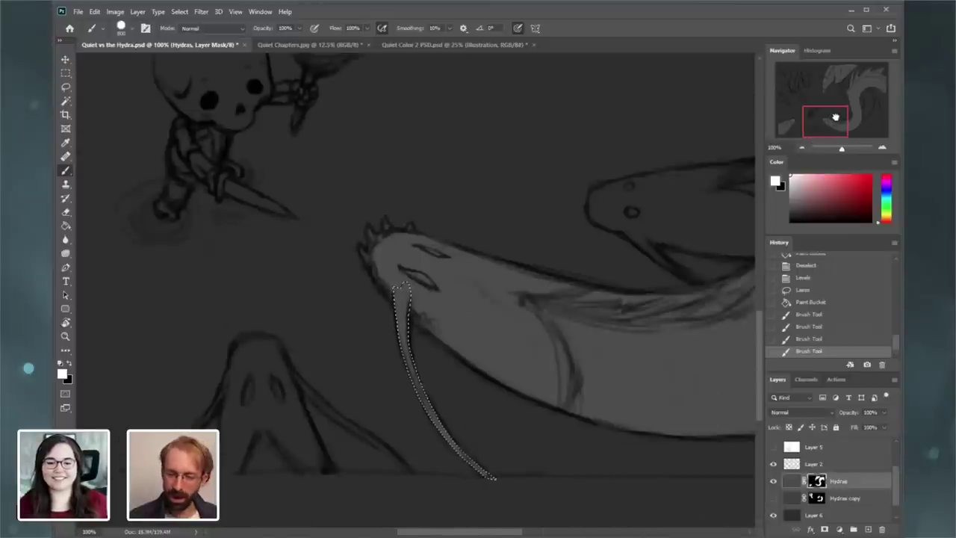
drag(827, 129, 823, 114)
click(804, 147)
click(804, 148)
click(803, 145)
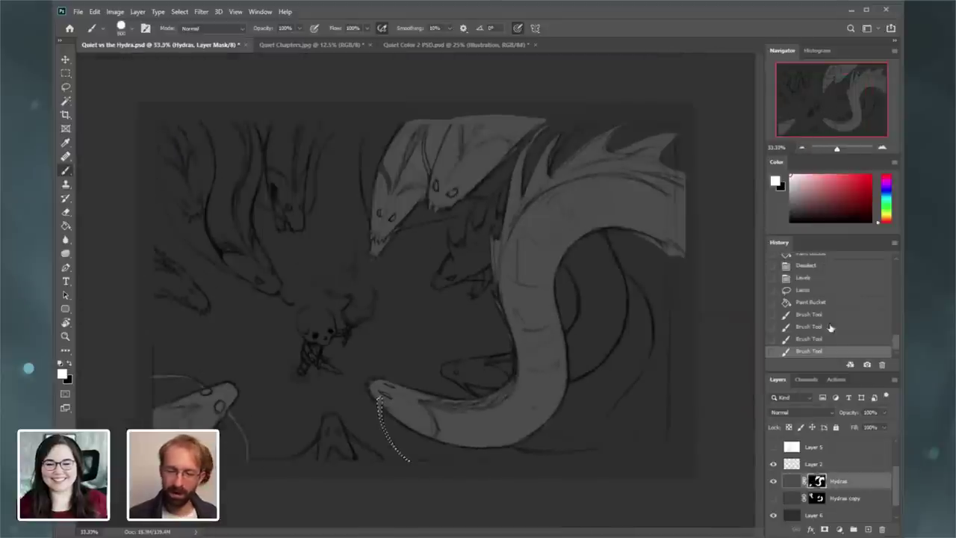
click(774, 466)
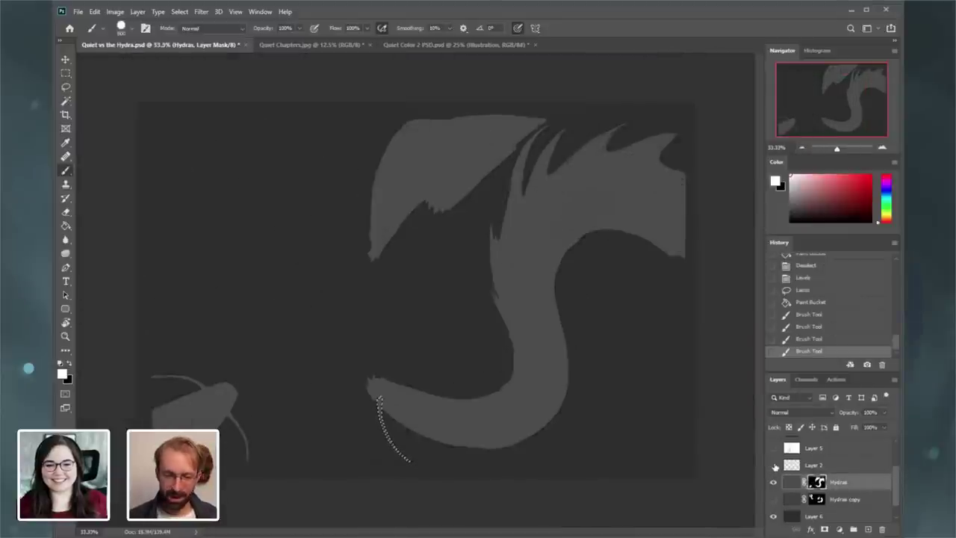
click(773, 499)
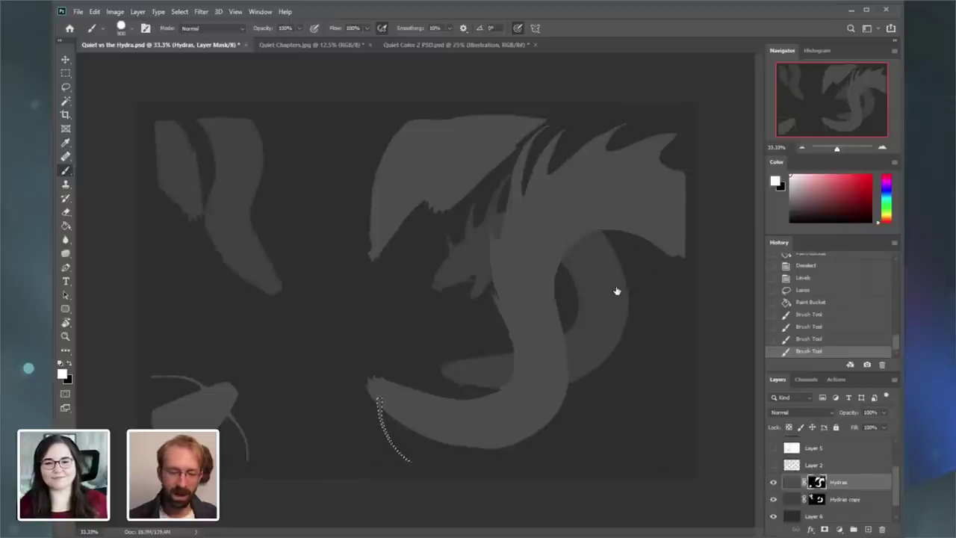
click(179, 12)
click(196, 31)
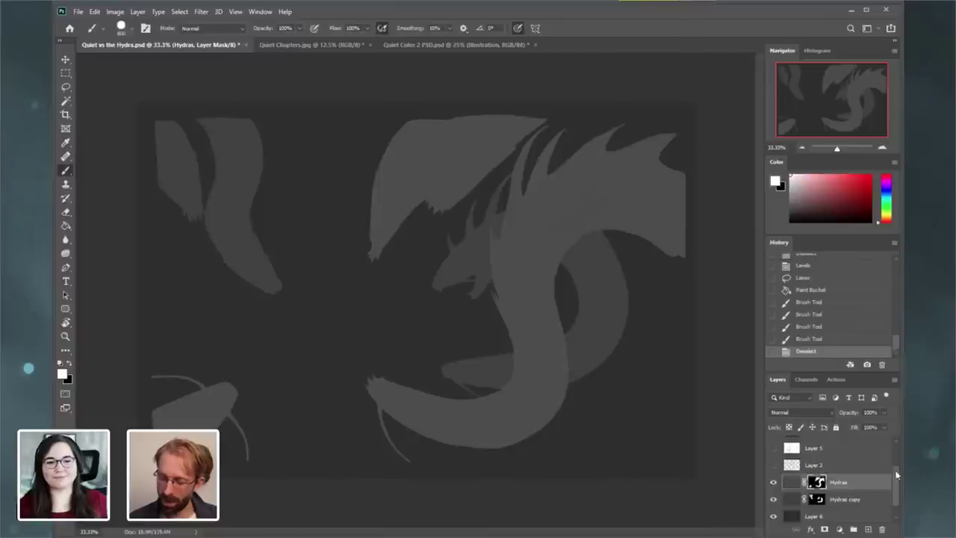
- Compare the silhouettes with the original tonal sketch by briefly showing Layer 0 and hiding it again
mouse_move(898, 477)
mouse_down()
mouse_move(899, 461)
mouse_move(898, 476)
mouse_up()
scroll(898, 477, up, 3)
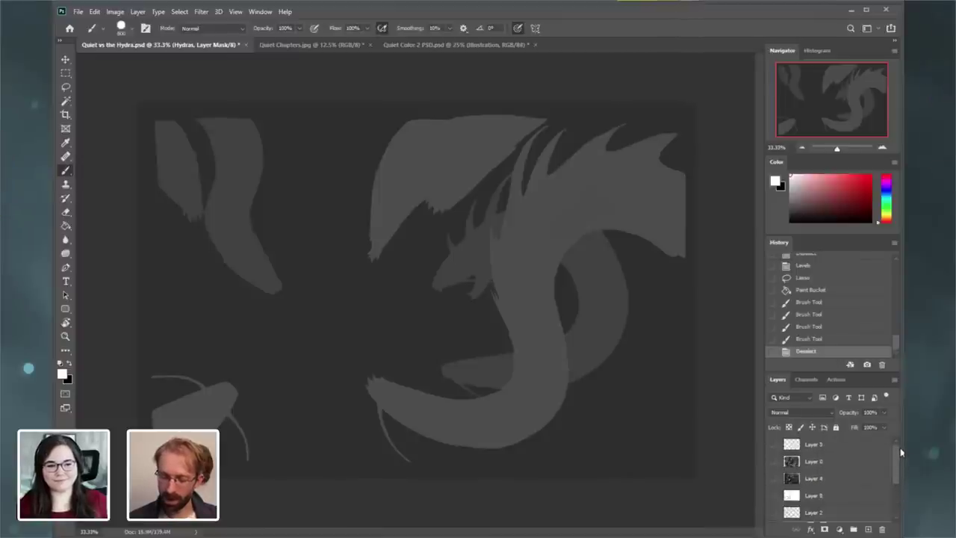
click(774, 463)
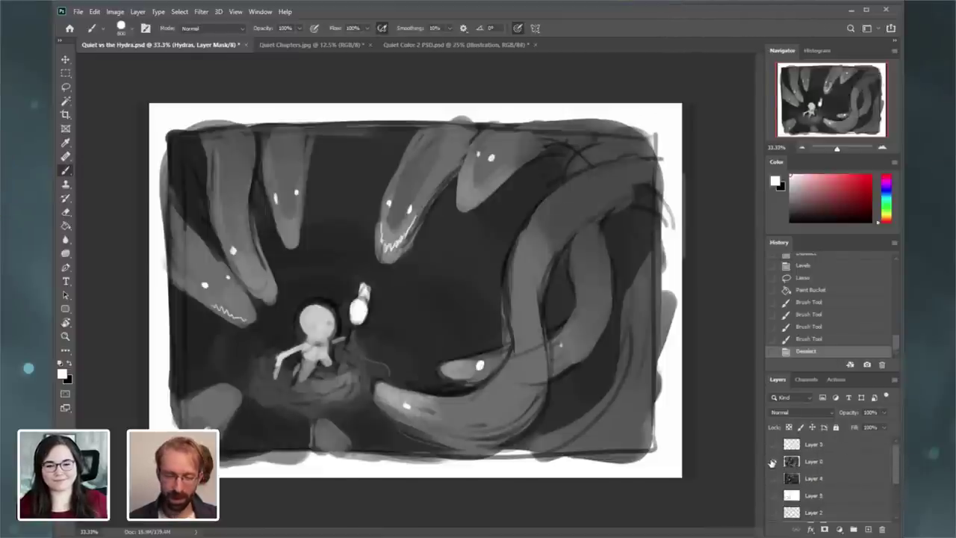
click(775, 461)
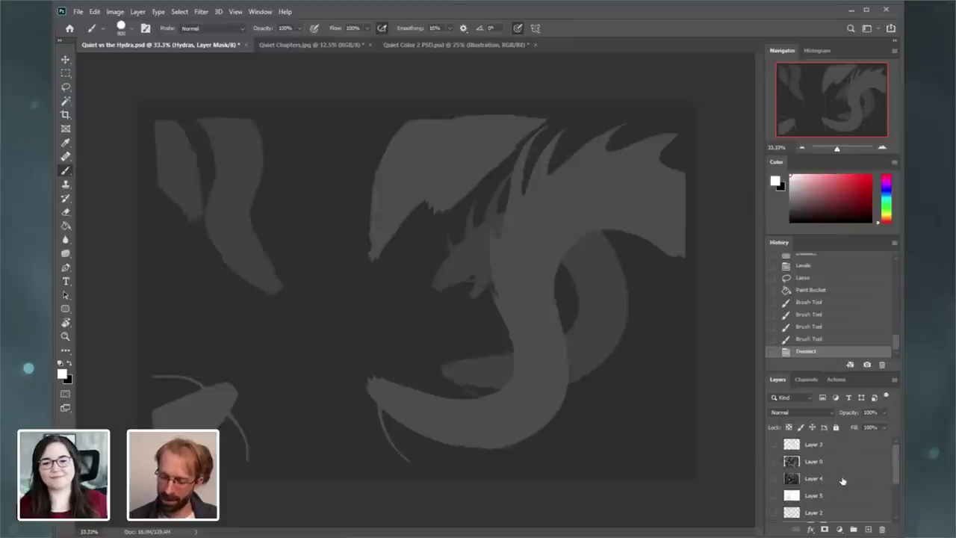
scroll(897, 464, down, 2)
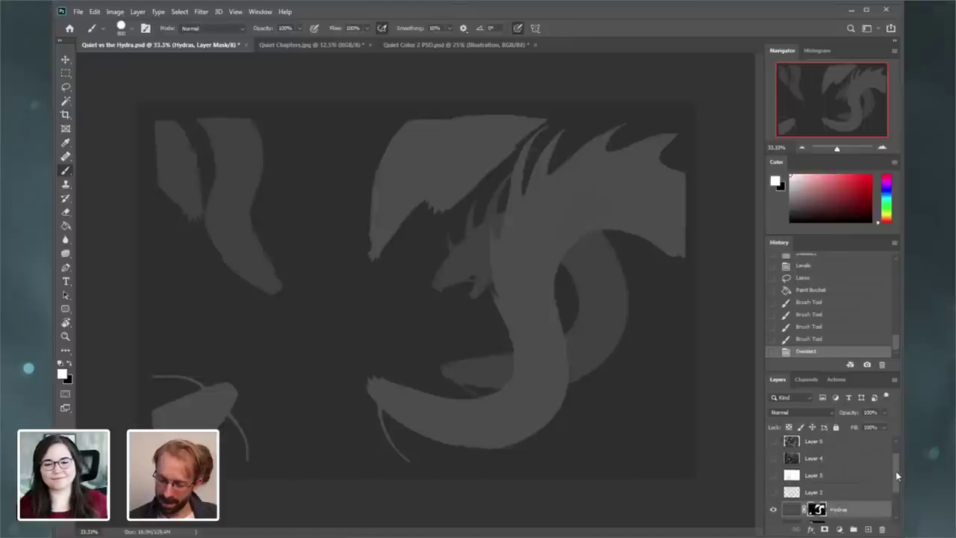
- Show the Layer 2 sketch and toggle the Hydras layer off and on to check its silhouettes around the skeleton
click(774, 489)
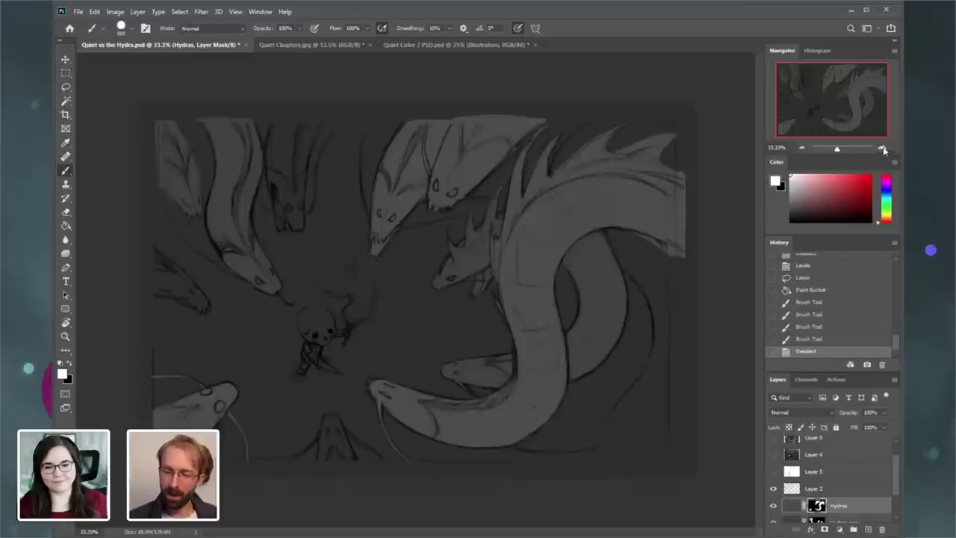
click(884, 148)
drag(864, 107, 857, 131)
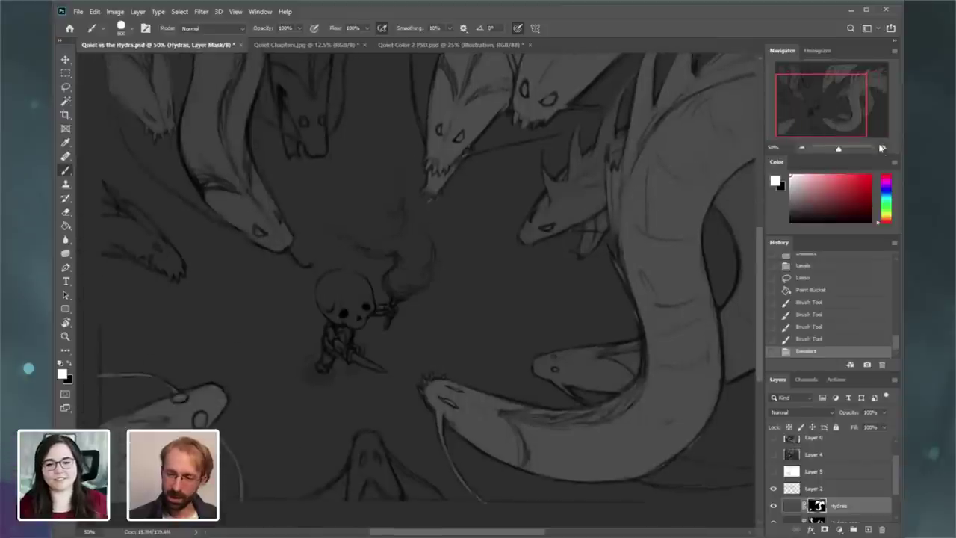
click(882, 148)
click(773, 508)
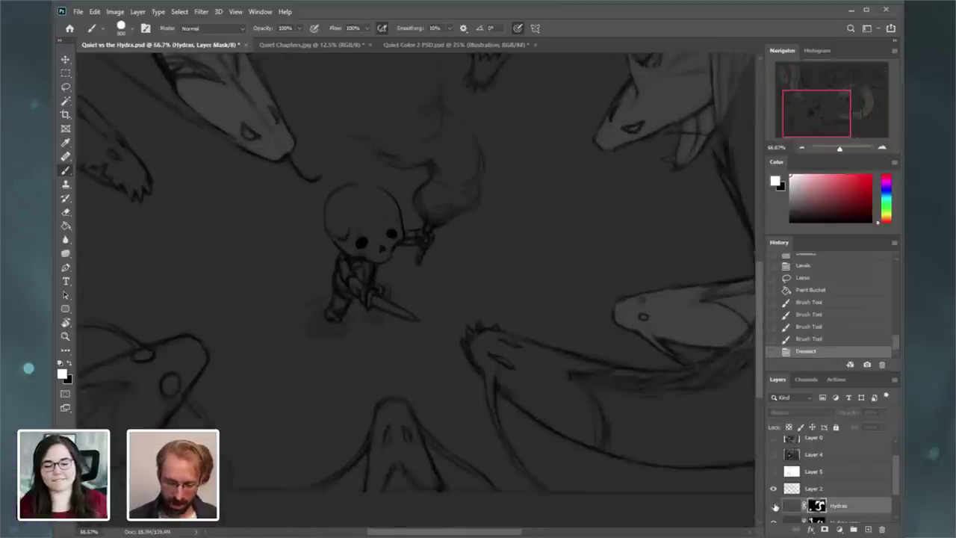
click(773, 507)
key(ctrl+plus)
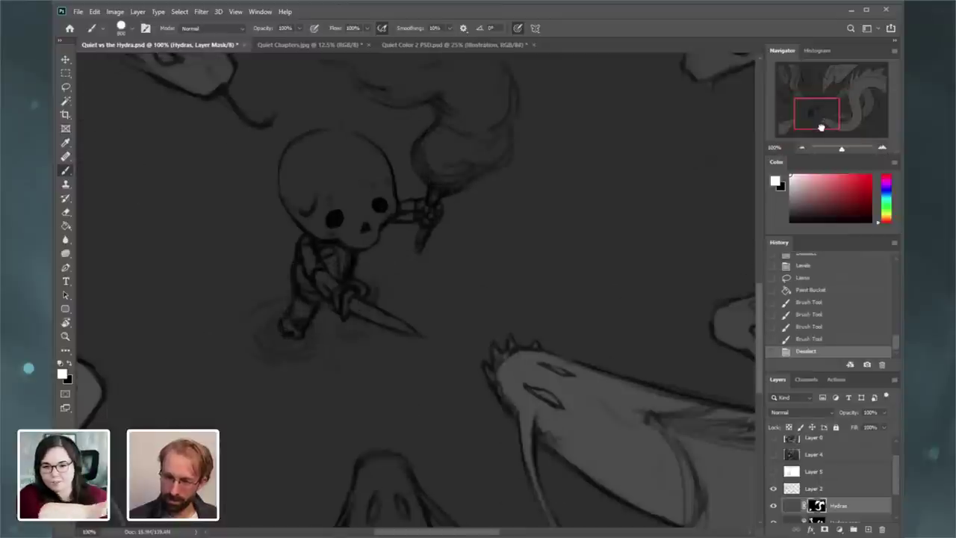
drag(820, 128, 843, 117)
click(801, 150)
click(801, 150)
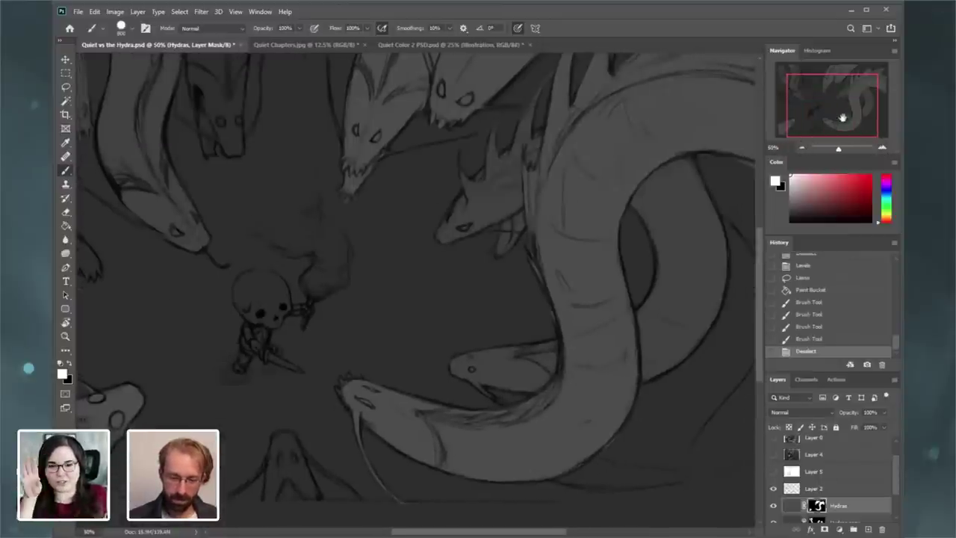
click(804, 149)
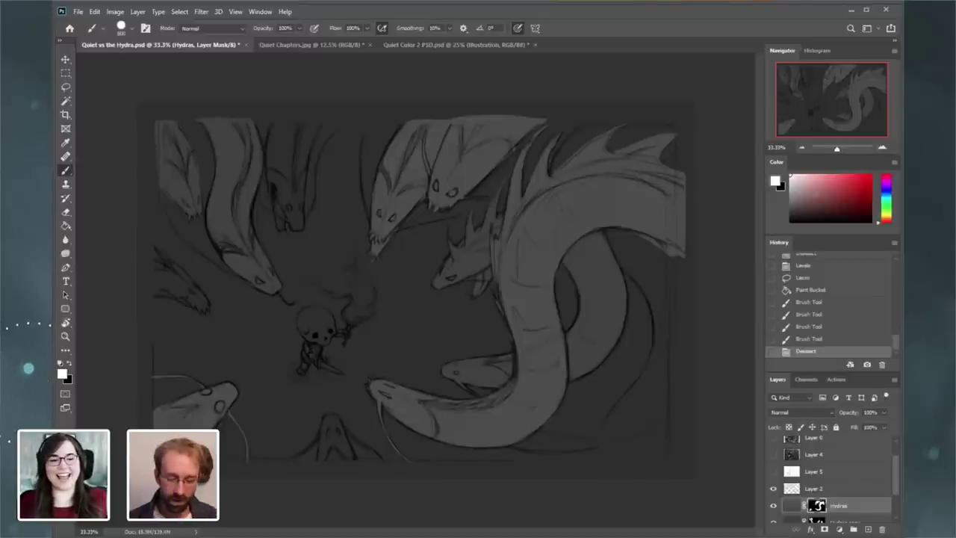
- Examine the unfilled head at the canvas's lower edge and its relation to the neighbouring heads, with the Lasso tool ready
double_click(884, 149)
drag(843, 115, 829, 125)
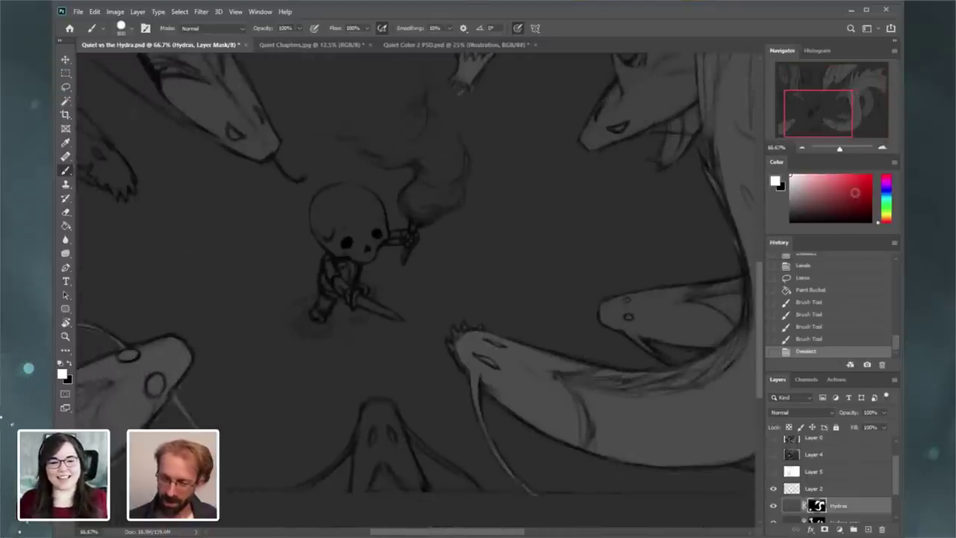
double_click(803, 150)
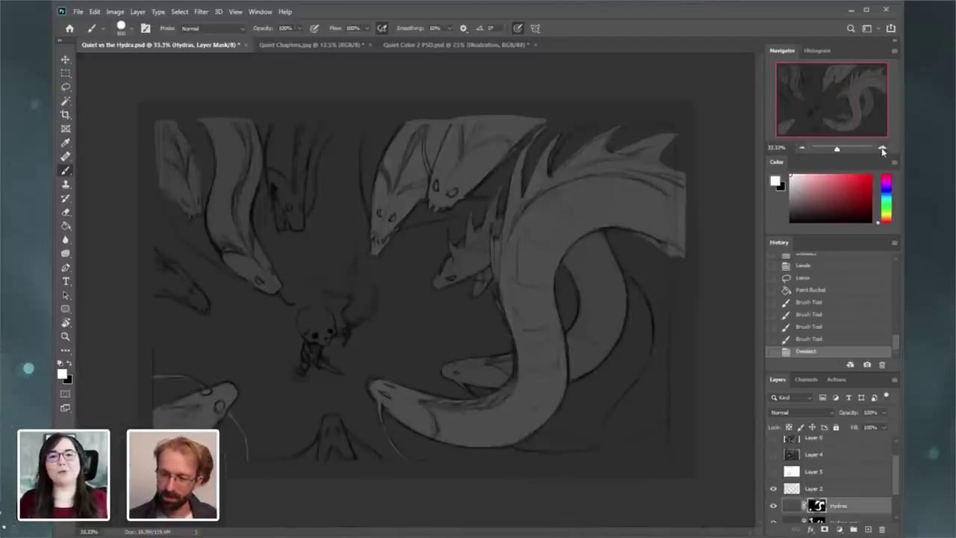
double_click(883, 150)
double_click(884, 149)
click(813, 133)
double_click(804, 149)
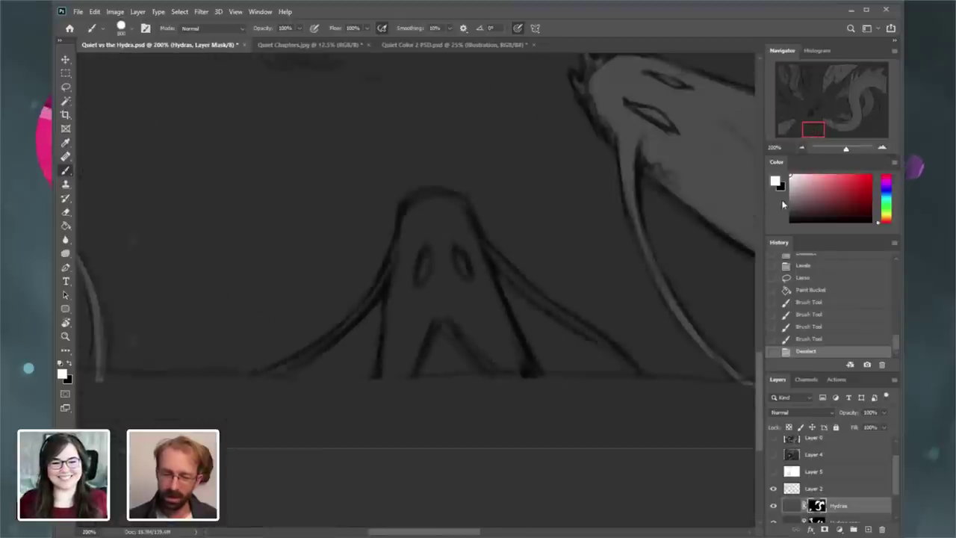
click(71, 91)
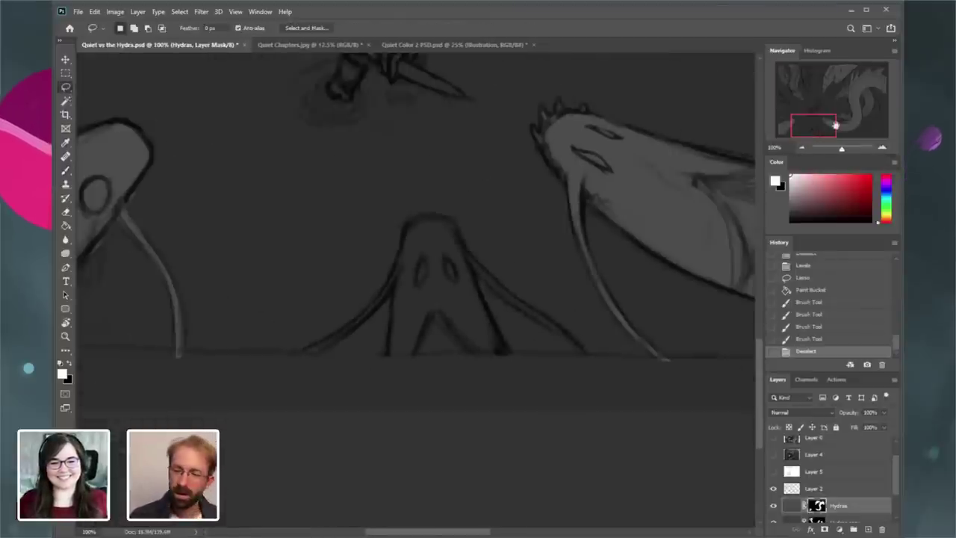
double_click(803, 147)
key(ctrl+minus)
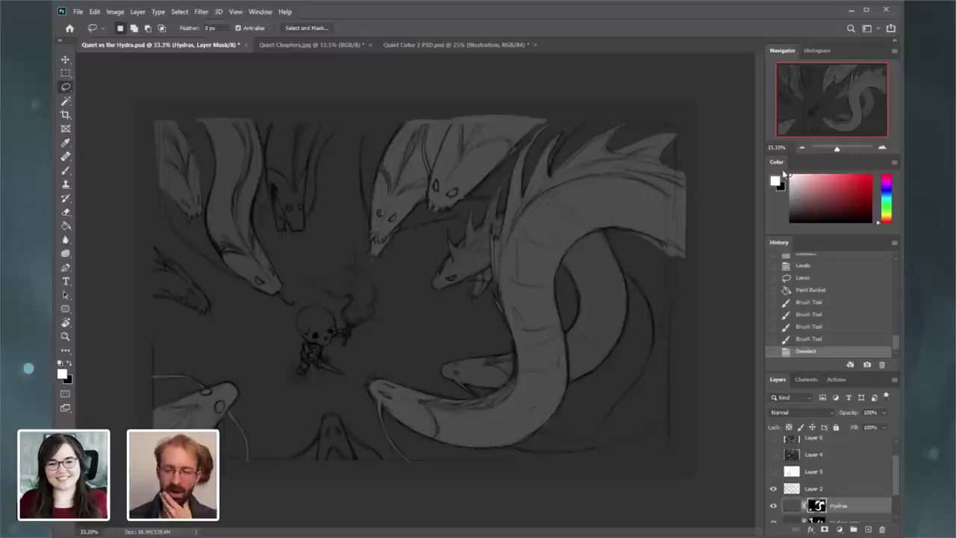
click(881, 149)
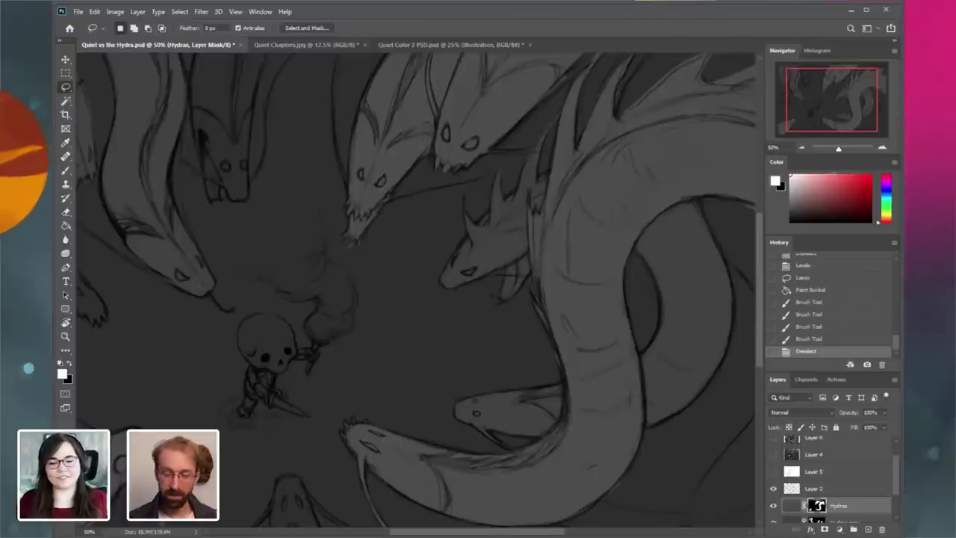
click(831, 129)
click(883, 147)
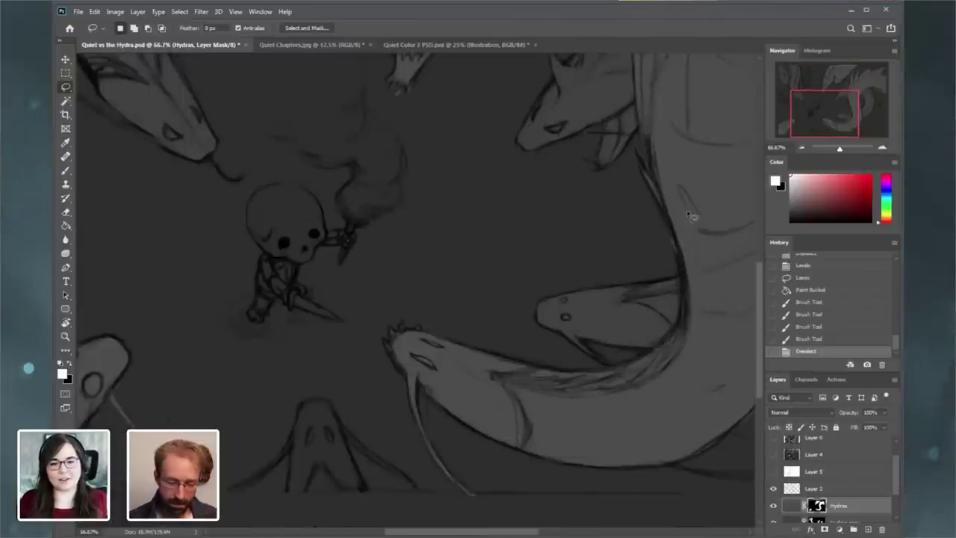
- Toggle the Hydras copy layer to compare rear and front heads around the unfilled lower-edge head, leaving it hidden
click(883, 147)
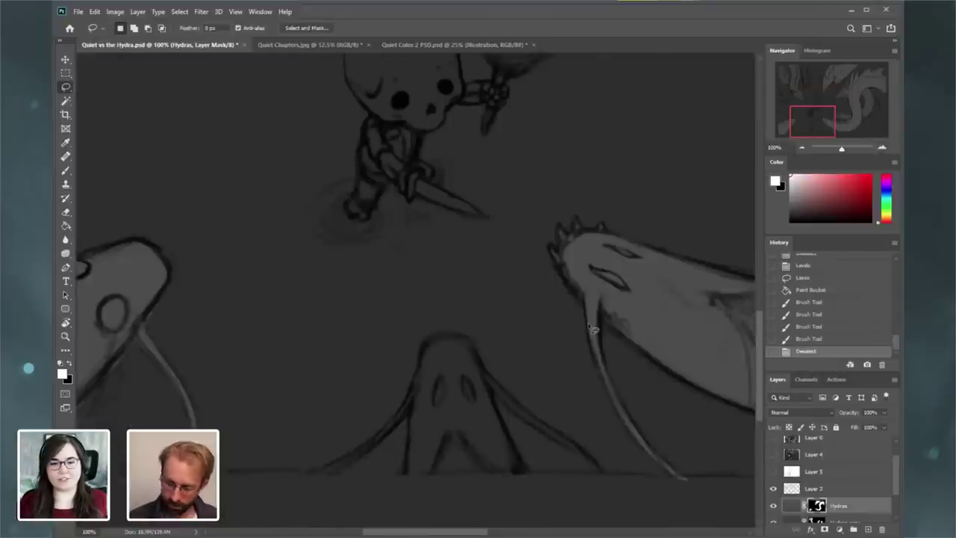
scroll(772, 525, down, 1)
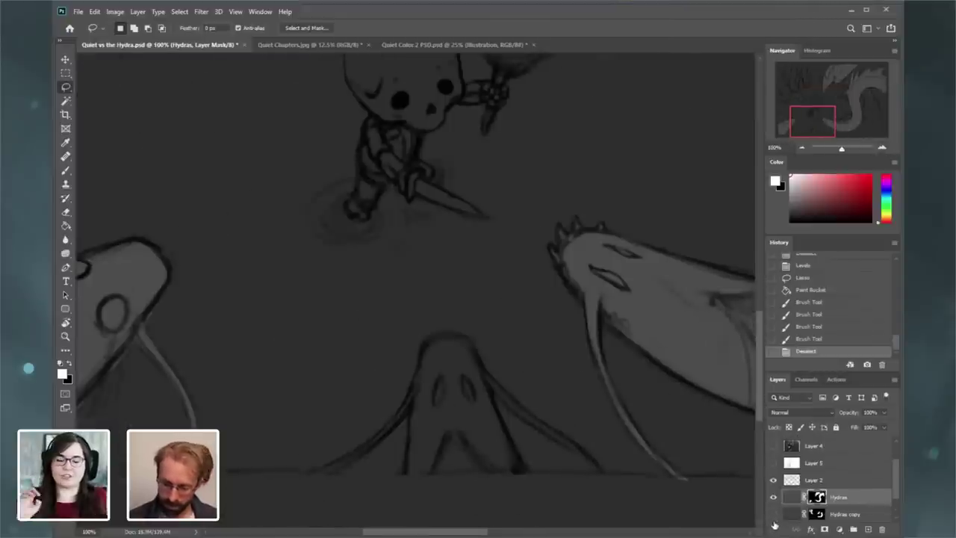
click(773, 515)
click(773, 514)
click(773, 515)
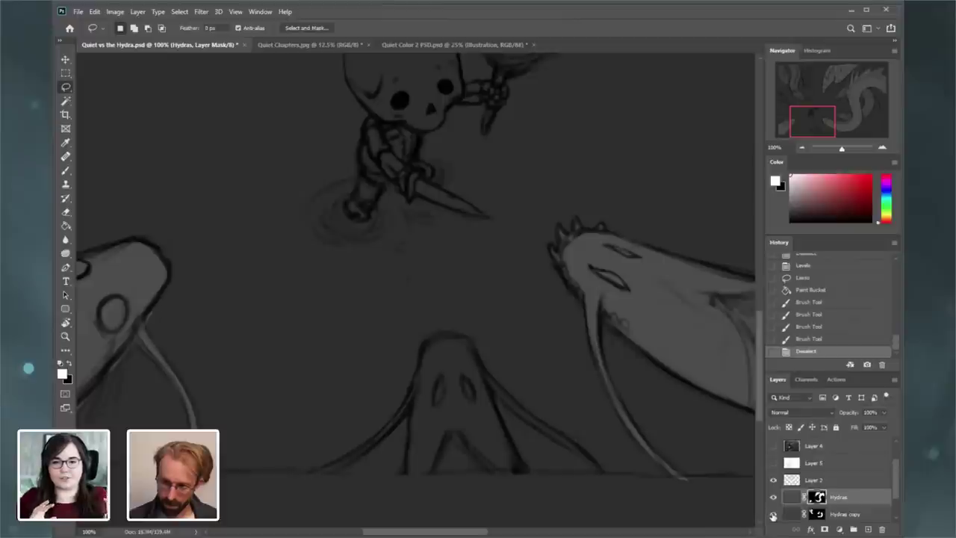
click(773, 515)
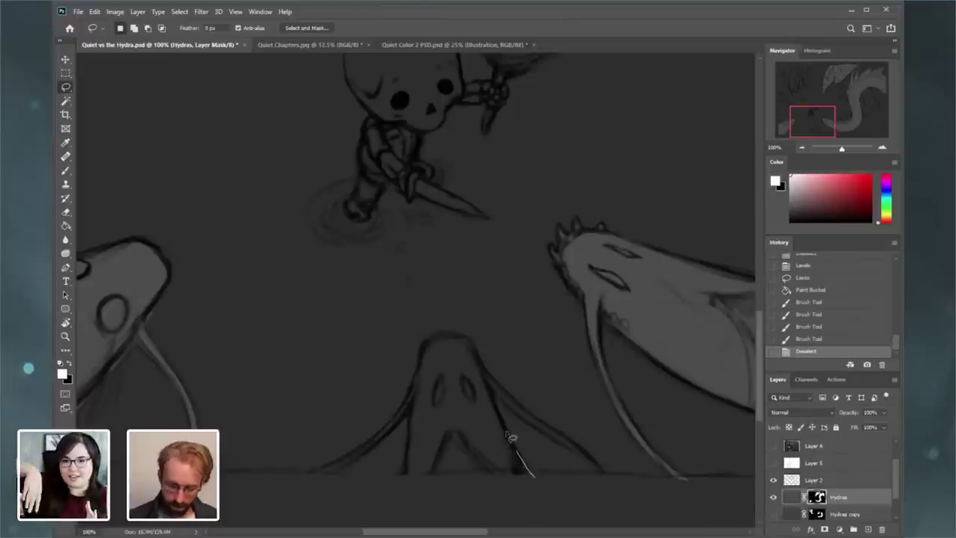
- Lasso the lower-edge head and its left whisker, fill both with white on the Hydras mask using Paint Bucket, and deselect
mouse_move(511, 437)
mouse_down()
mouse_move(470, 342)
mouse_move(423, 341)
mouse_move(405, 470)
mouse_move(420, 484)
mouse_move(531, 485)
mouse_up()
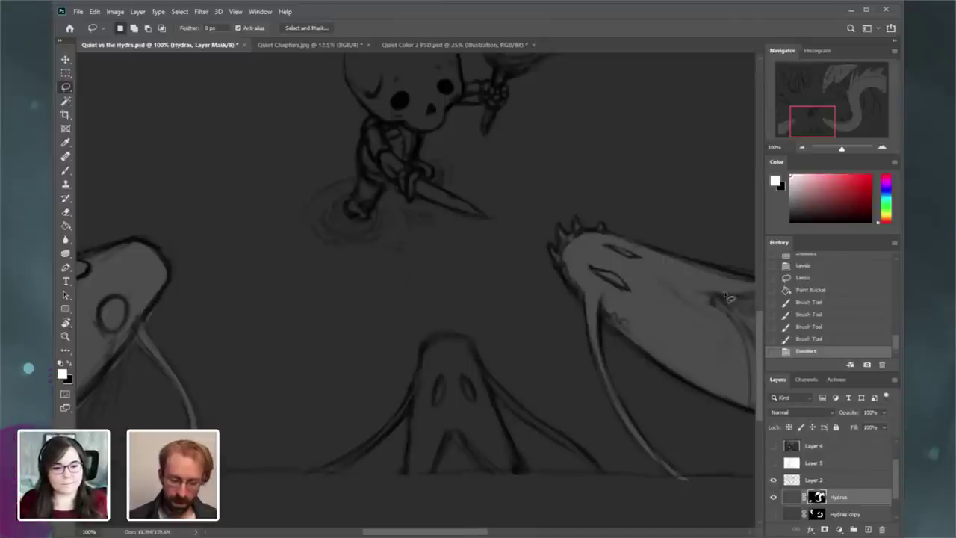
drag(821, 128, 817, 131)
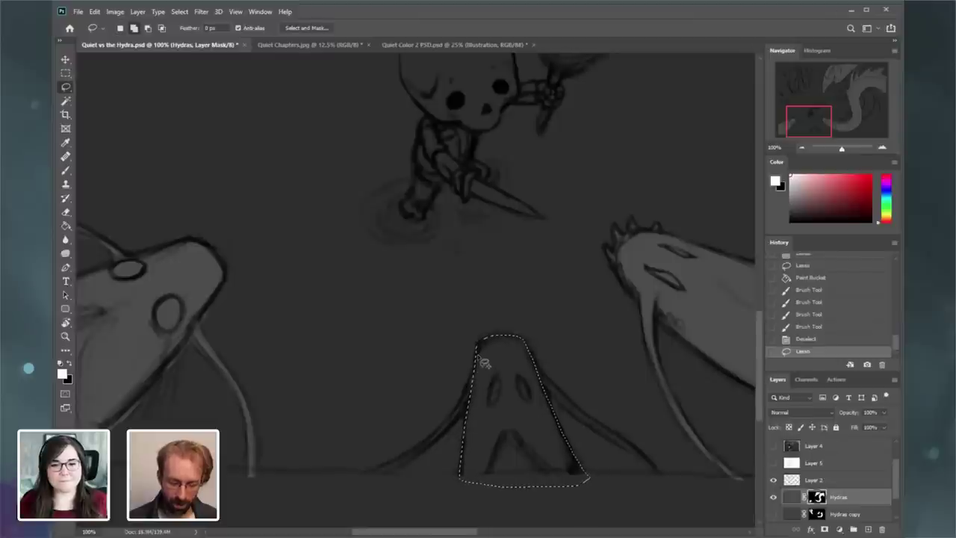
drag(484, 363, 457, 420)
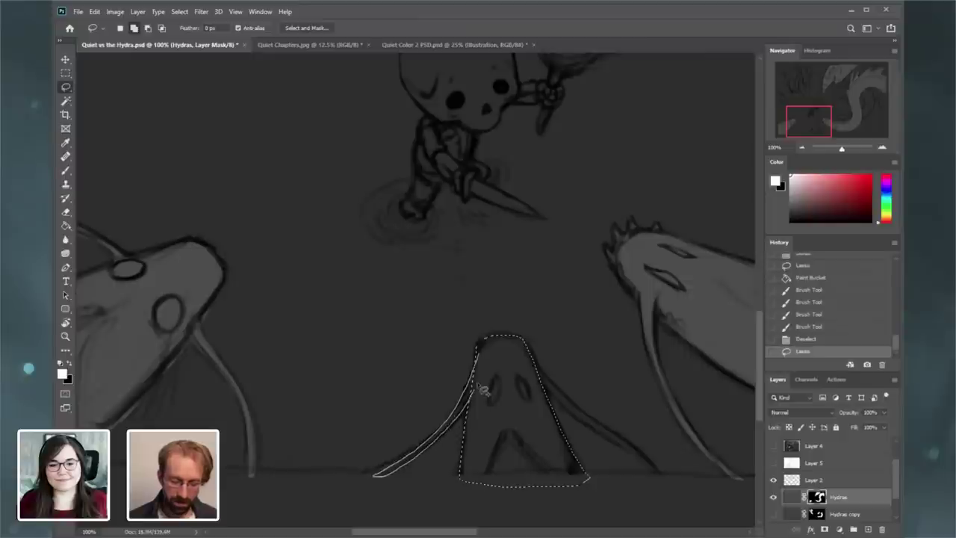
drag(484, 390, 489, 355)
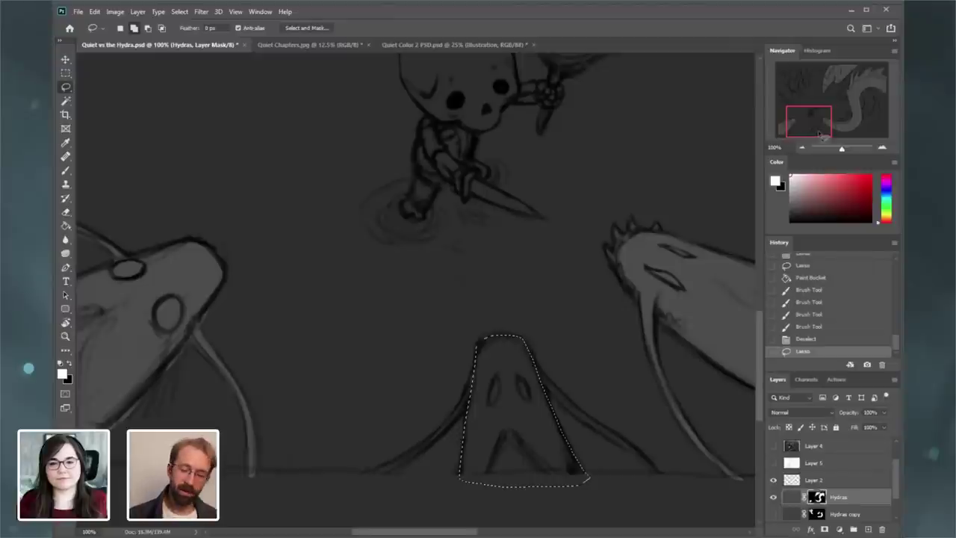
click(66, 225)
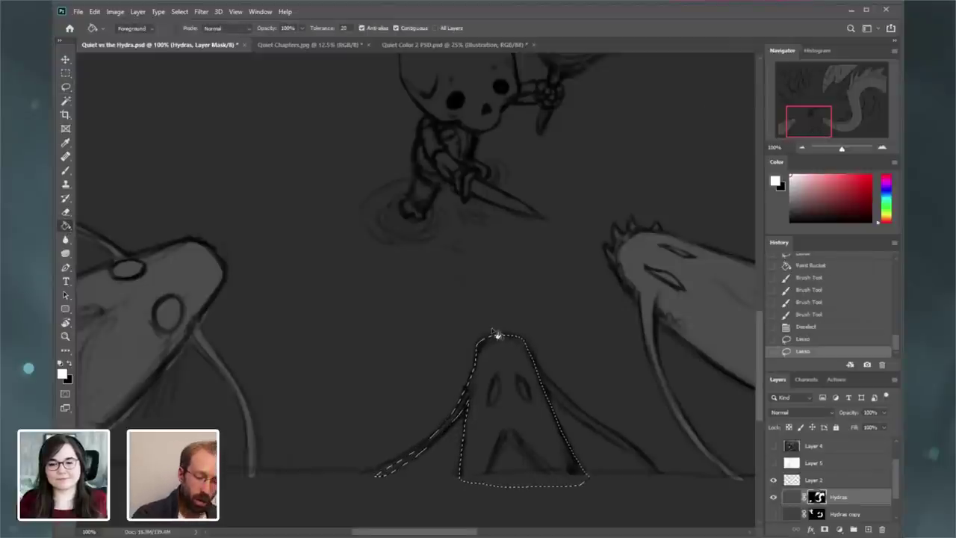
click(503, 363)
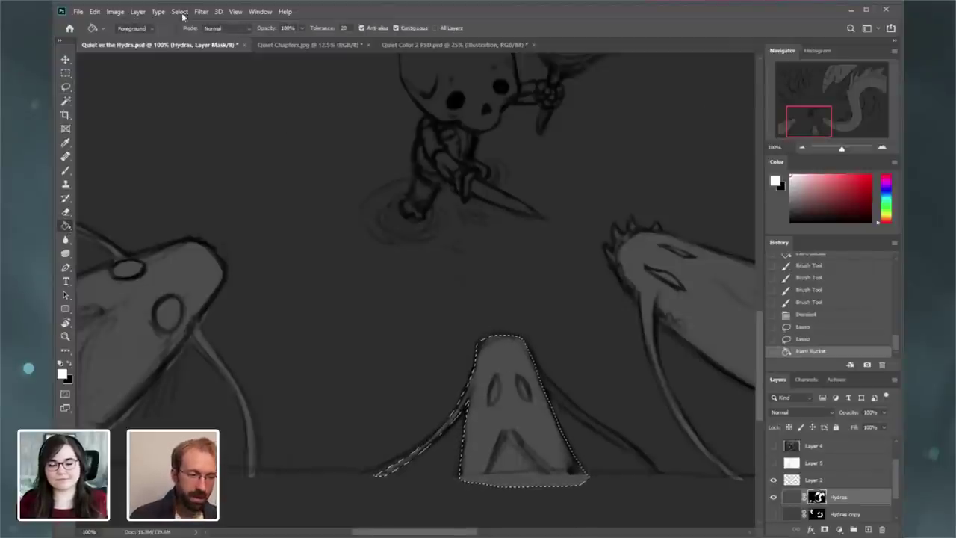
click(179, 11)
click(193, 32)
- Outline the lower-edge head's right whisker with the Lasso tool, undoing the first incomplete selection and retracing it down to the ground line
click(67, 88)
drag(804, 127, 812, 129)
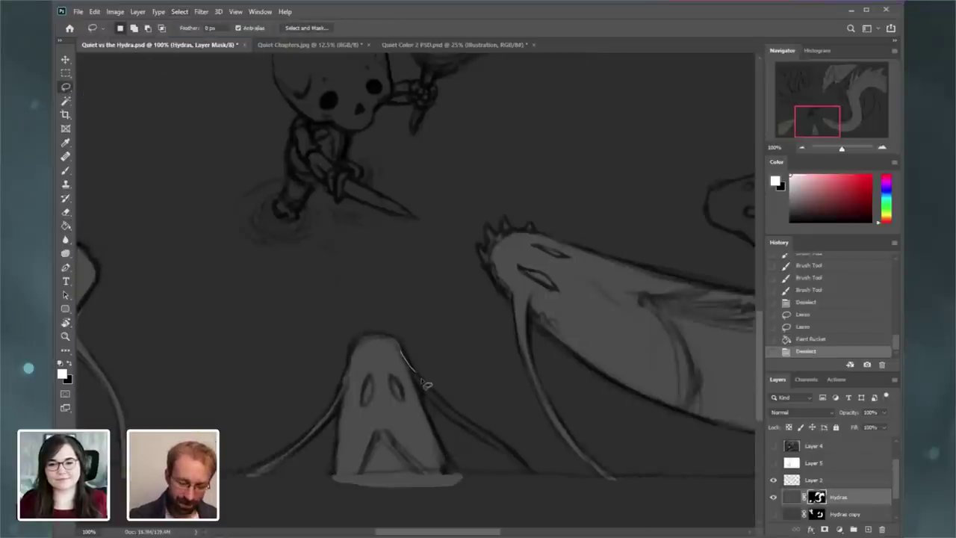
drag(512, 455, 515, 459)
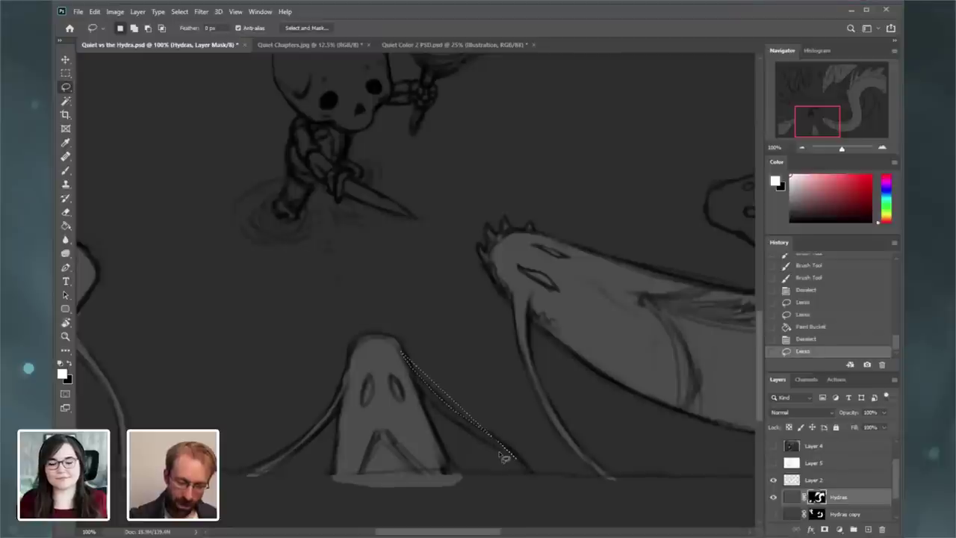
click(806, 338)
drag(403, 354, 441, 401)
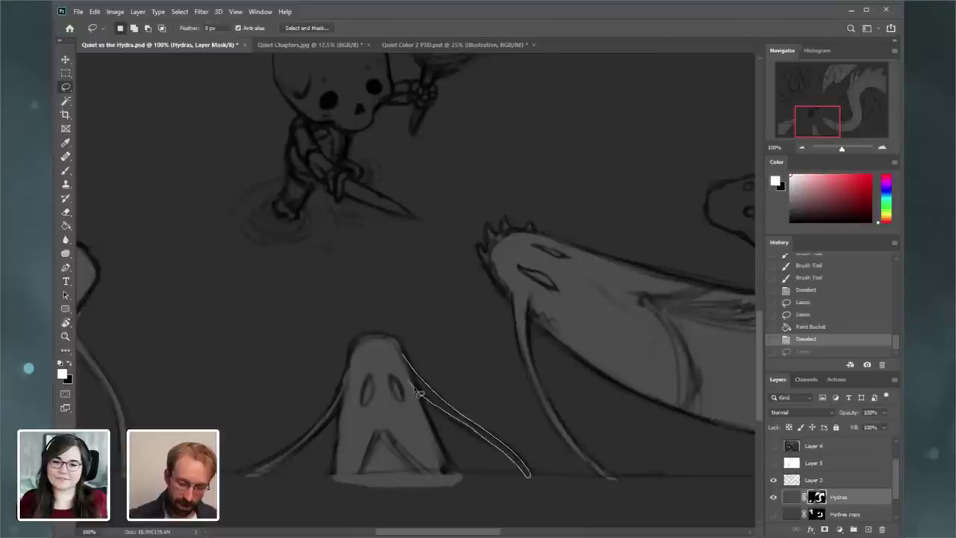
drag(419, 393, 403, 354)
- Trim the upper edge of the right whisker's selection to the sketch line and brush it white on the Hydras mask
click(882, 147)
drag(820, 125, 821, 132)
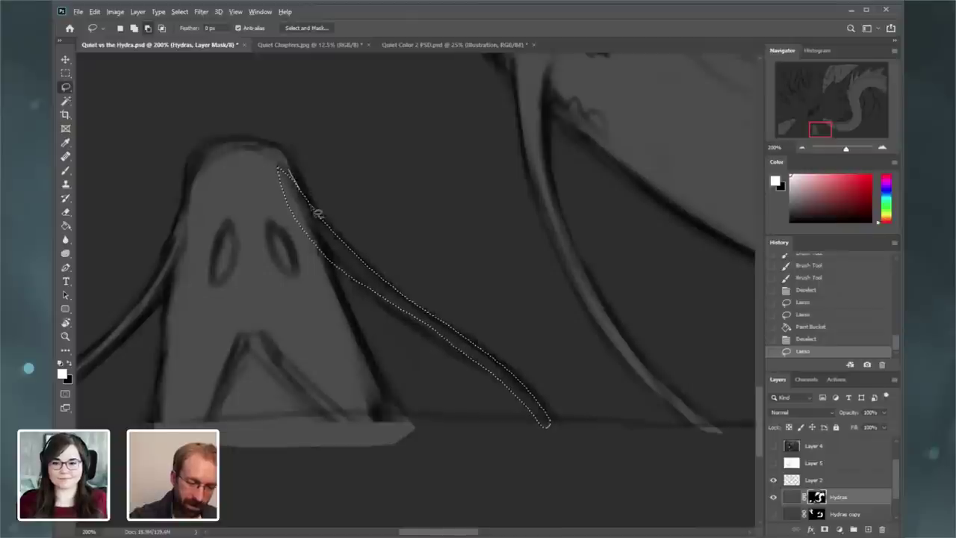
mouse_move(403, 293)
mouse_down()
mouse_move(404, 254)
mouse_move(303, 200)
mouse_up()
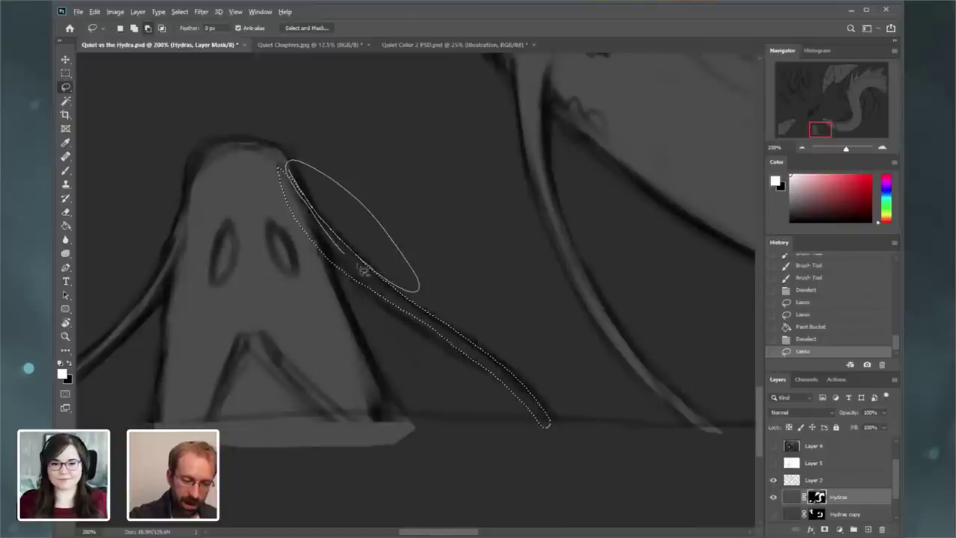
key(Escape)
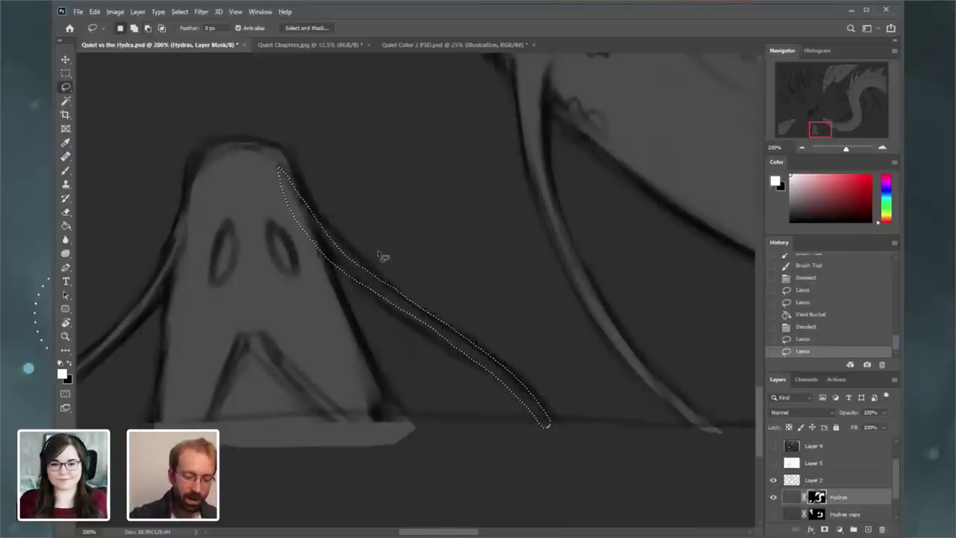
click(66, 171)
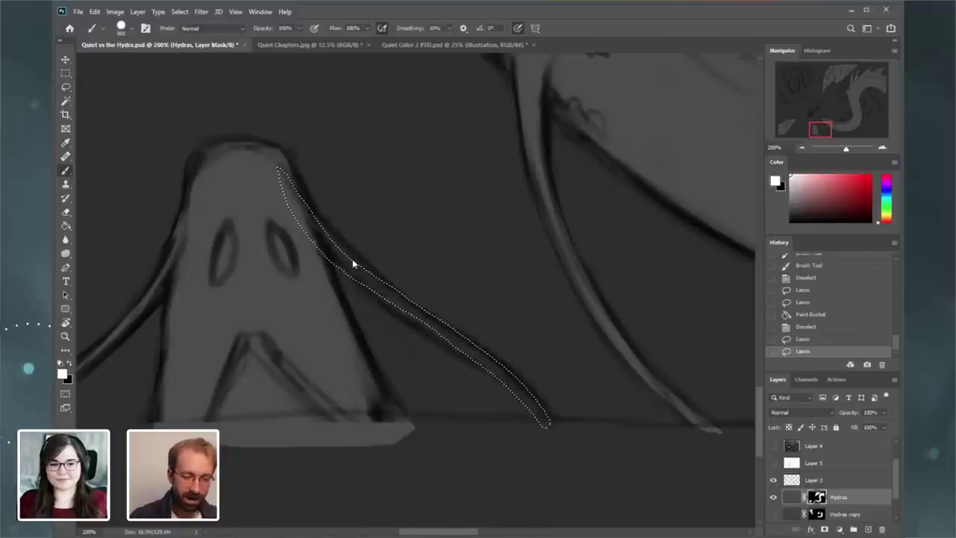
mouse_move(358, 268)
mouse_down()
mouse_move(316, 222)
mouse_move(528, 411)
mouse_up()
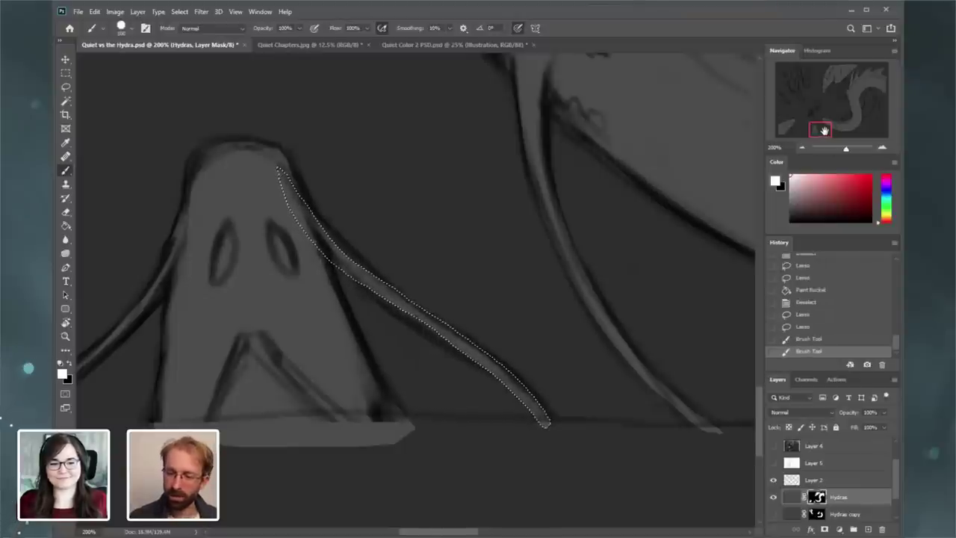
- Show the Hydras copy layer and check the rear shapes around the large curved neck
click(804, 147)
drag(830, 124, 846, 113)
click(803, 147)
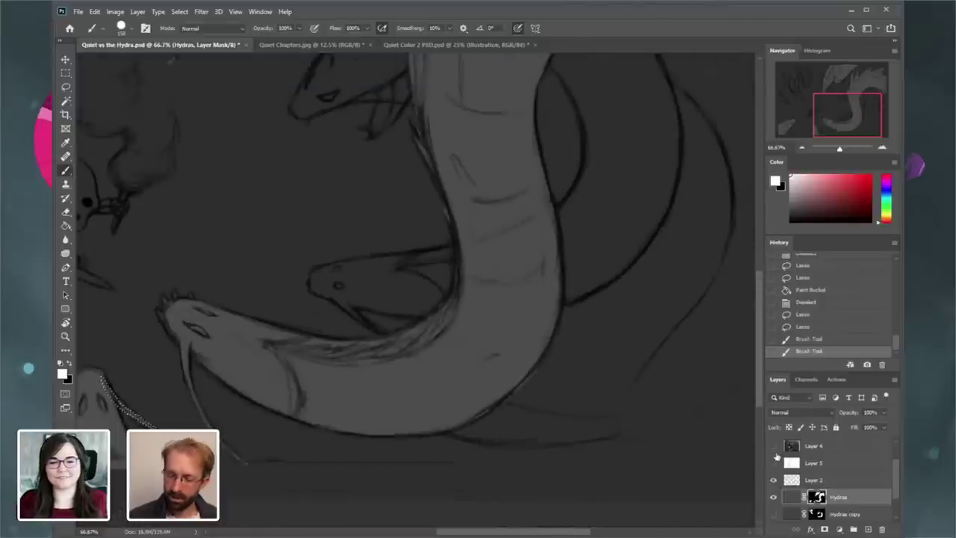
click(774, 514)
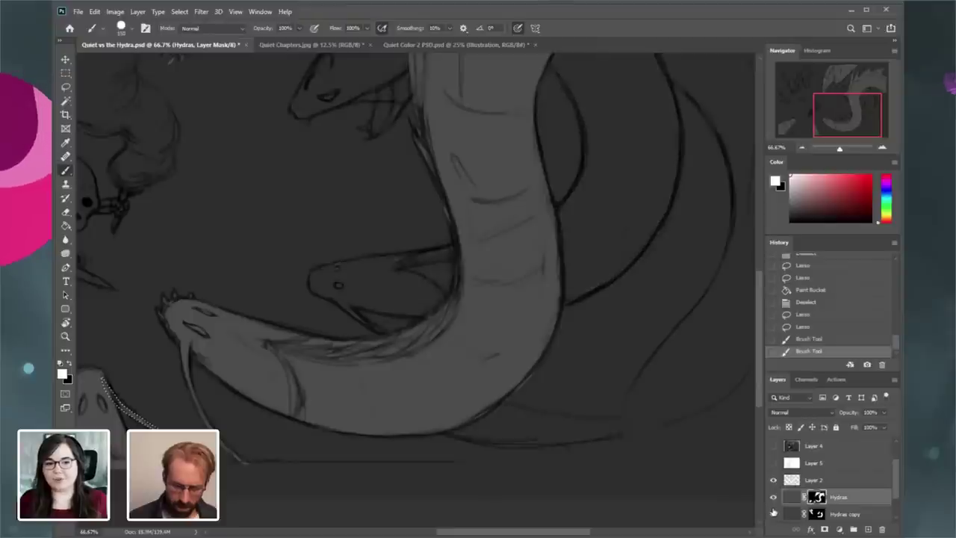
click(773, 514)
- Hide the Hydras layer and make the Hydras copy layer mask active for the open-jawed head at the left canvas edge
drag(850, 124, 799, 104)
click(803, 148)
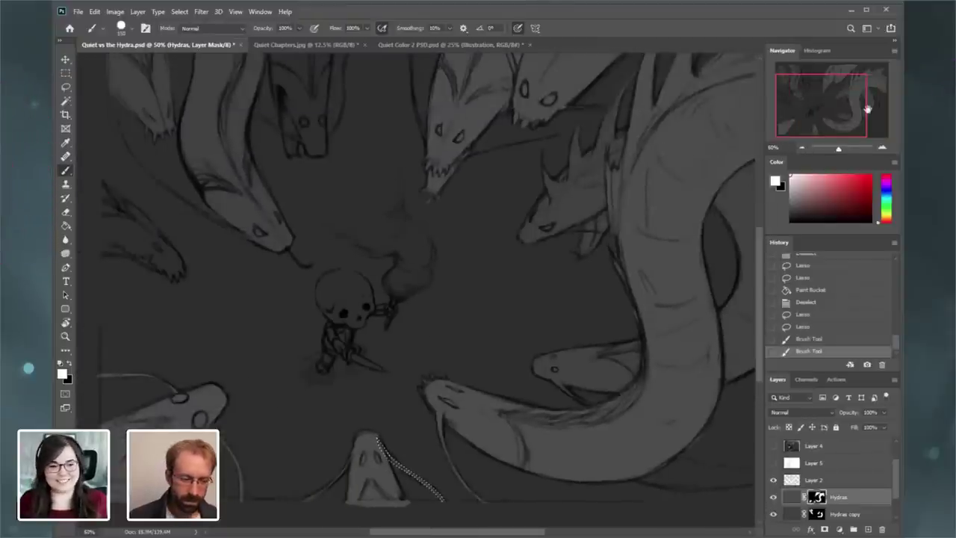
click(882, 147)
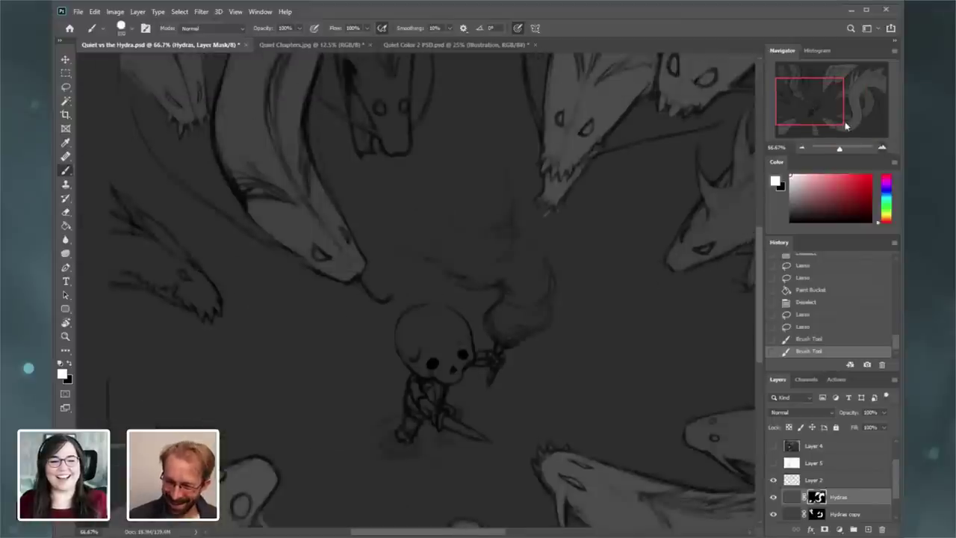
drag(804, 102, 792, 98)
click(774, 498)
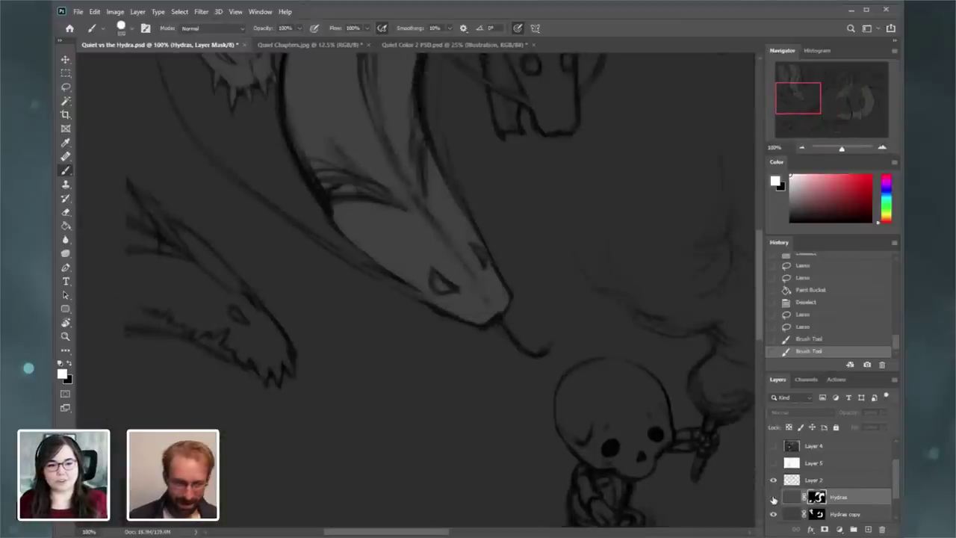
click(817, 514)
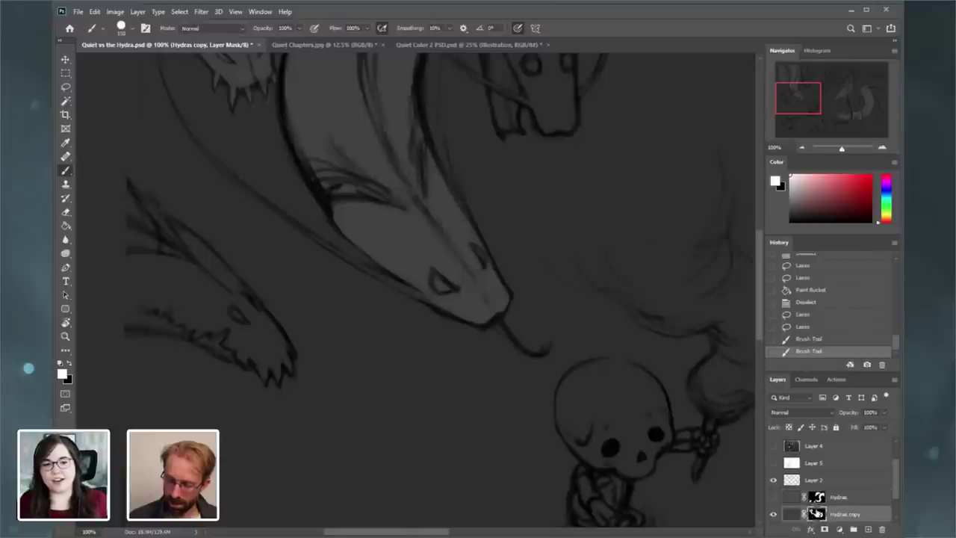
double_click(818, 514)
click(791, 210)
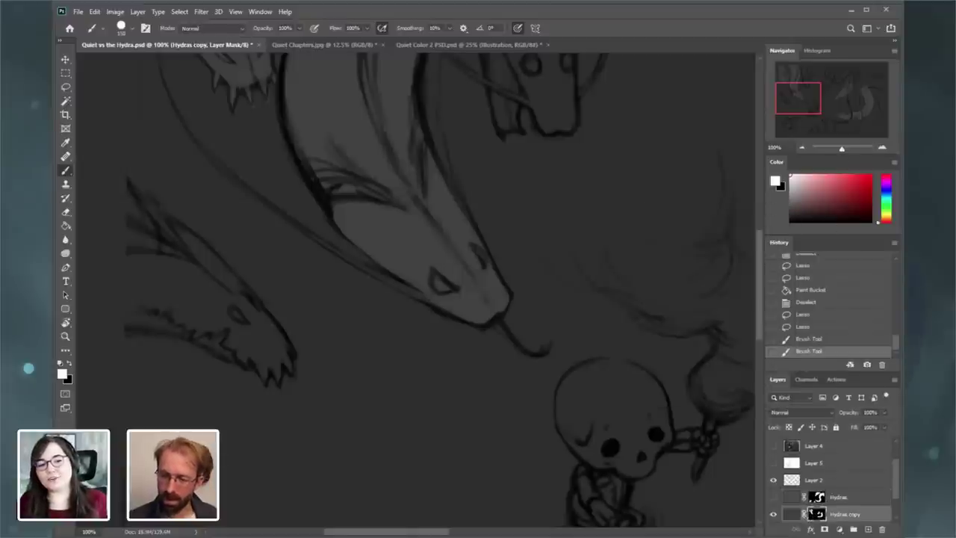
- Lasso the upper contour, snout and jagged teeth of the open-jawed head at the left canvas edge
click(882, 148)
drag(800, 97, 789, 98)
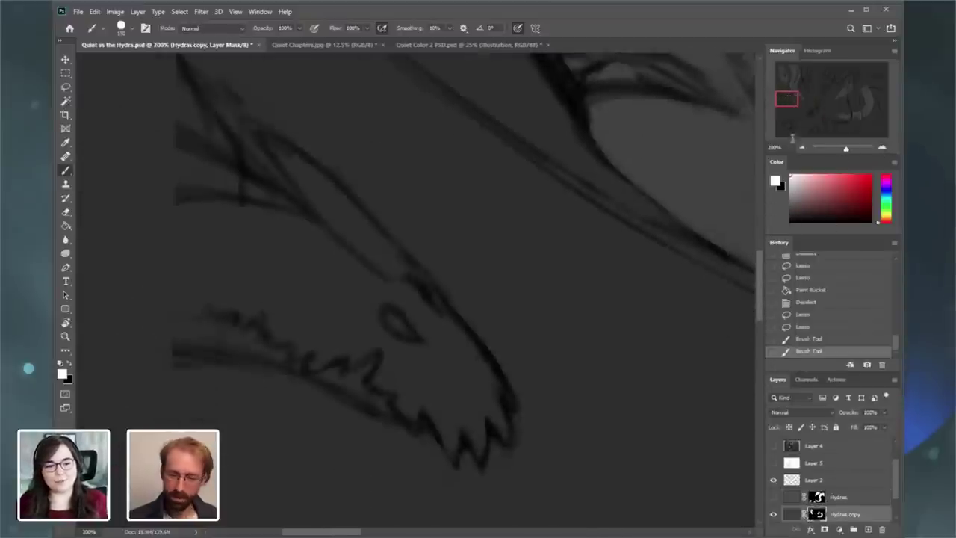
click(802, 148)
key(ctrl+minus)
click(66, 88)
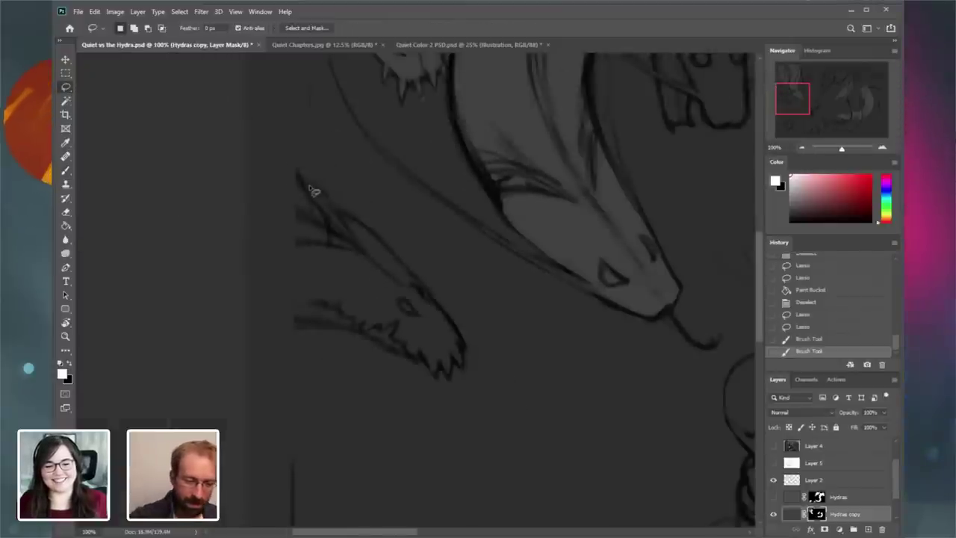
mouse_move(297, 169)
mouse_down()
mouse_move(322, 209)
mouse_move(354, 218)
mouse_move(428, 291)
mouse_up()
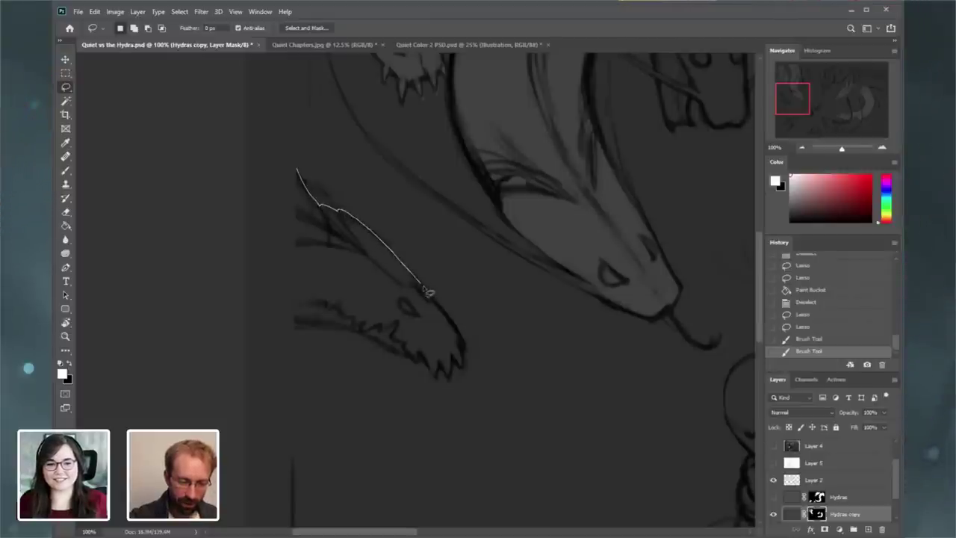
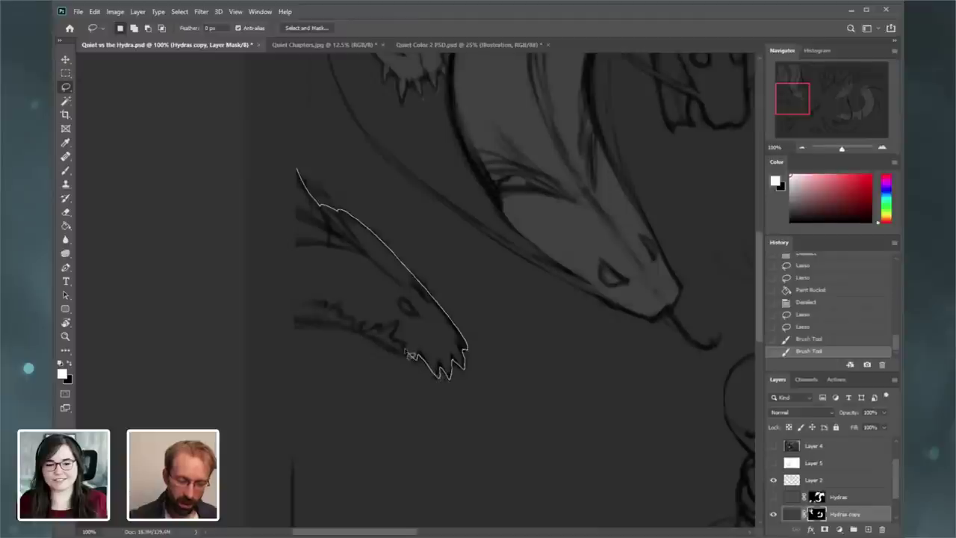
mouse_move(399, 344)
mouse_down()
mouse_move(366, 300)
mouse_move(391, 282)
mouse_up()
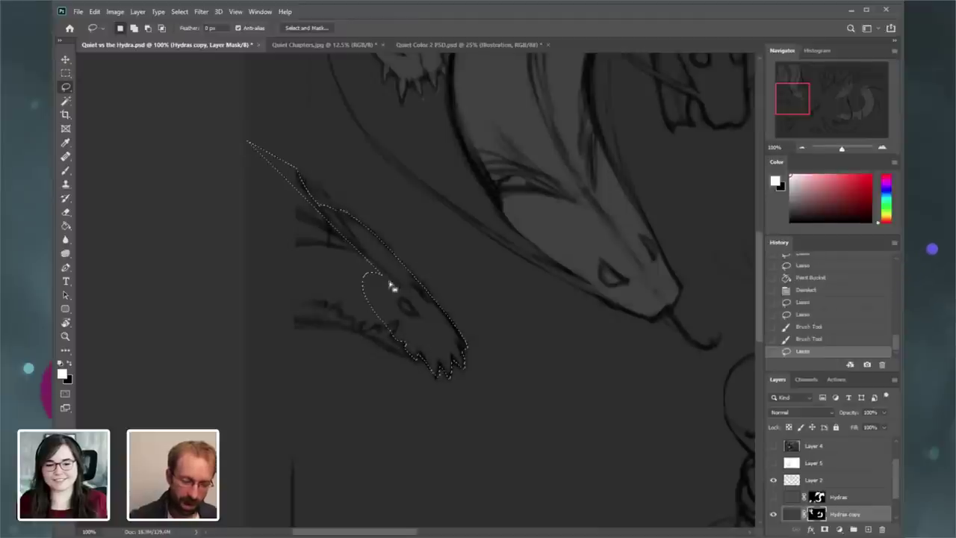
- Extend the selection over the head's lower jaw and neck, fill the interior gap, and trim the excess beyond the canvas edge
mouse_move(293, 180)
mouse_down()
mouse_move(292, 318)
mouse_move(416, 359)
mouse_move(406, 336)
mouse_up()
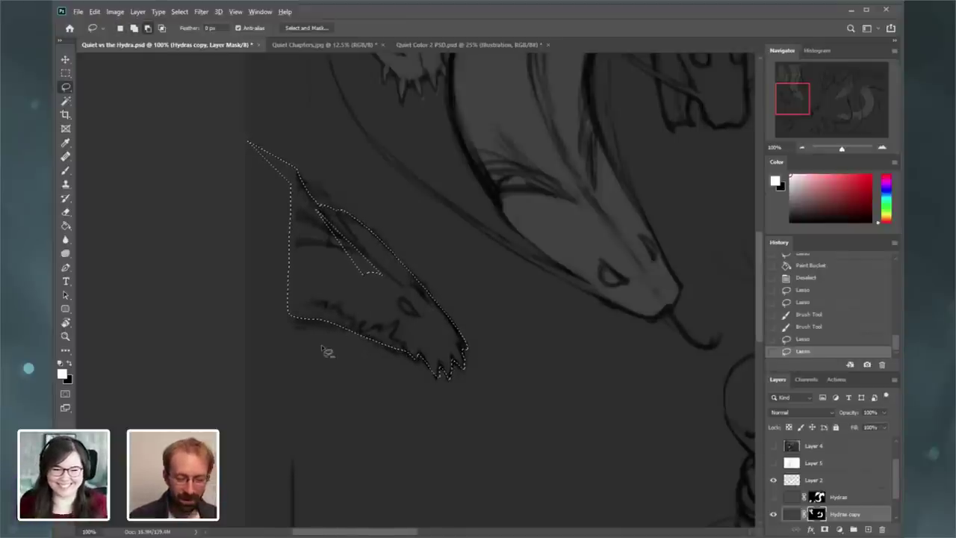
drag(322, 348, 322, 347)
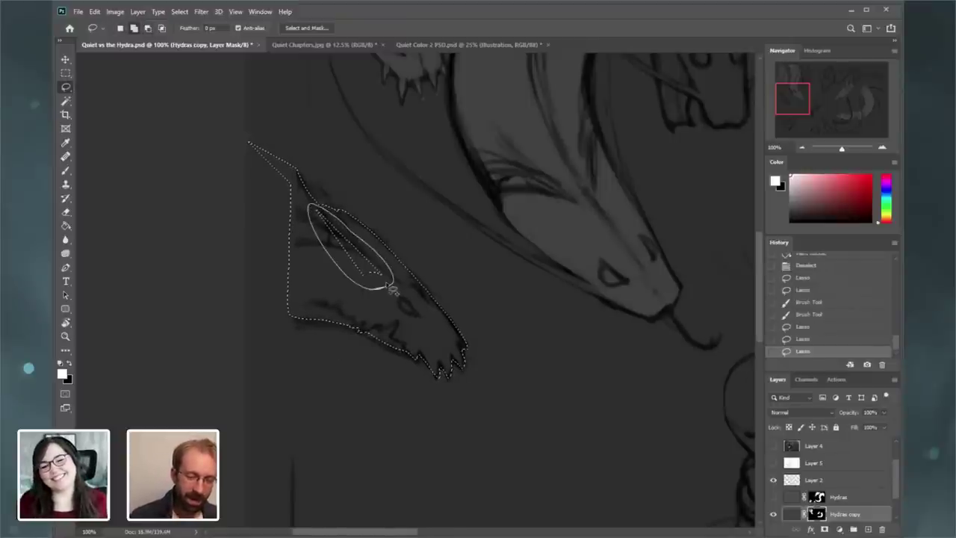
drag(392, 290, 390, 287)
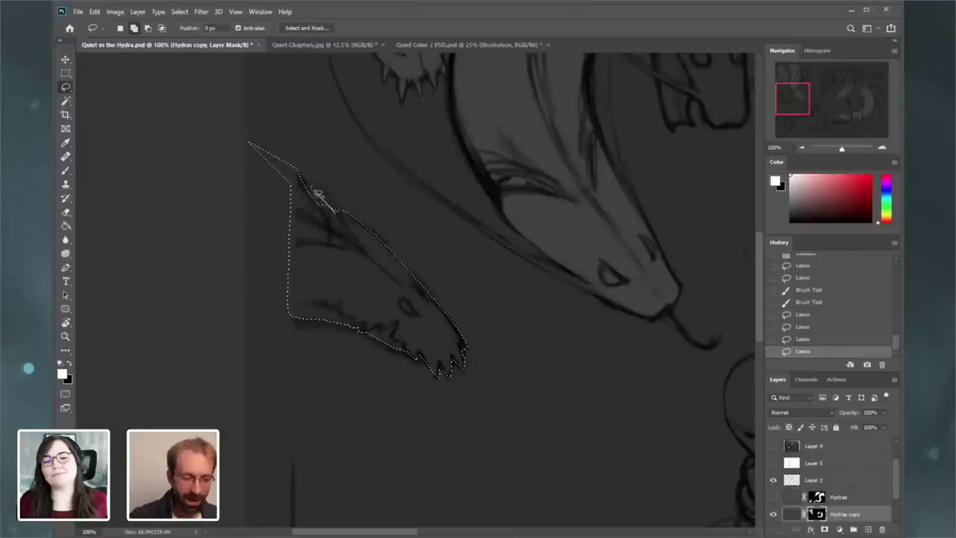
mouse_move(290, 165)
mouse_down()
mouse_move(320, 284)
mouse_move(292, 160)
mouse_up()
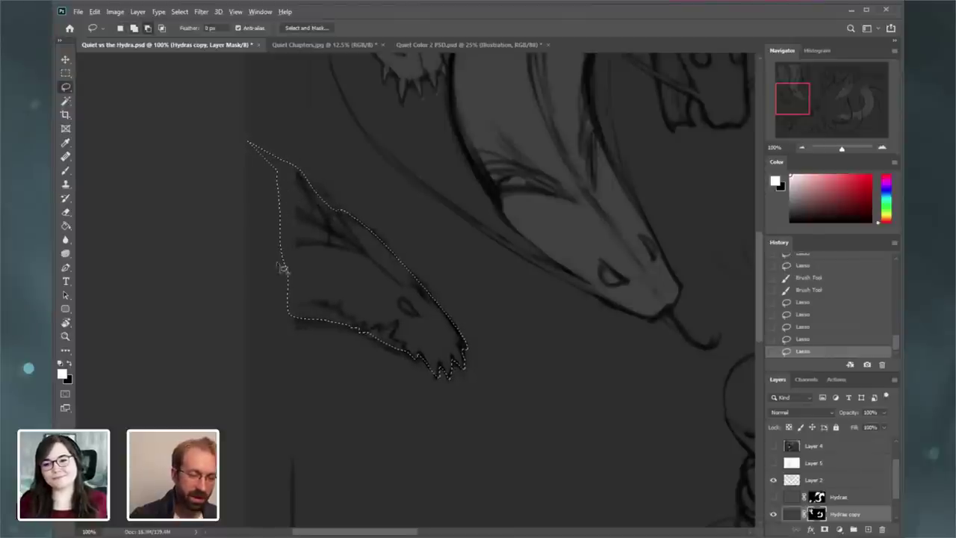
mouse_move(289, 224)
mouse_down()
mouse_move(222, 170)
mouse_move(267, 279)
mouse_up()
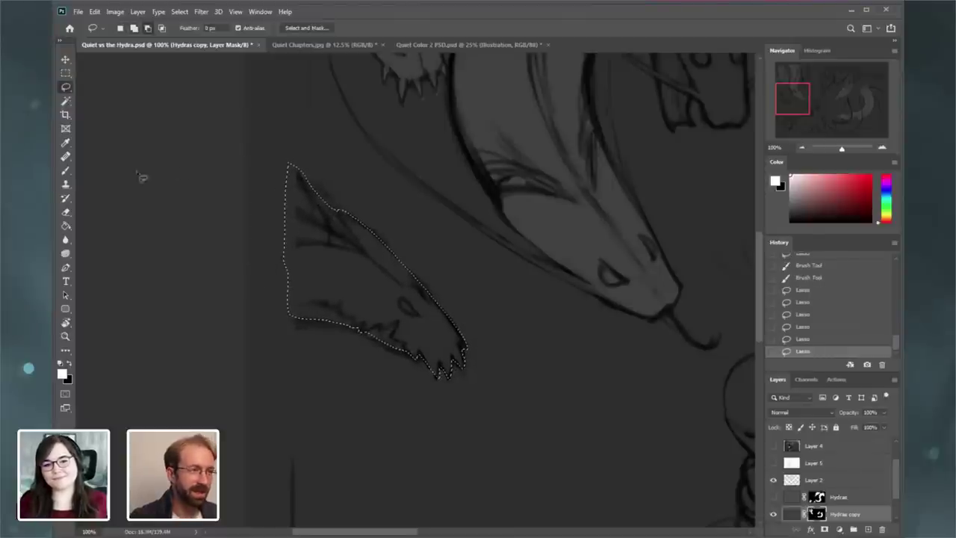
- Fill the selected open-jawed head with white on the Hydras copy mask, and make that layer's image thumbnail active
click(69, 226)
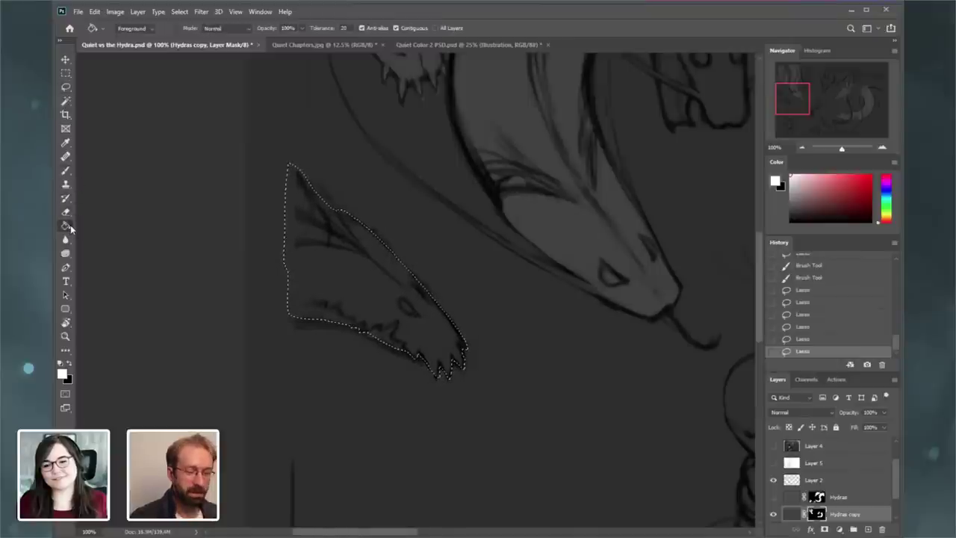
click(432, 327)
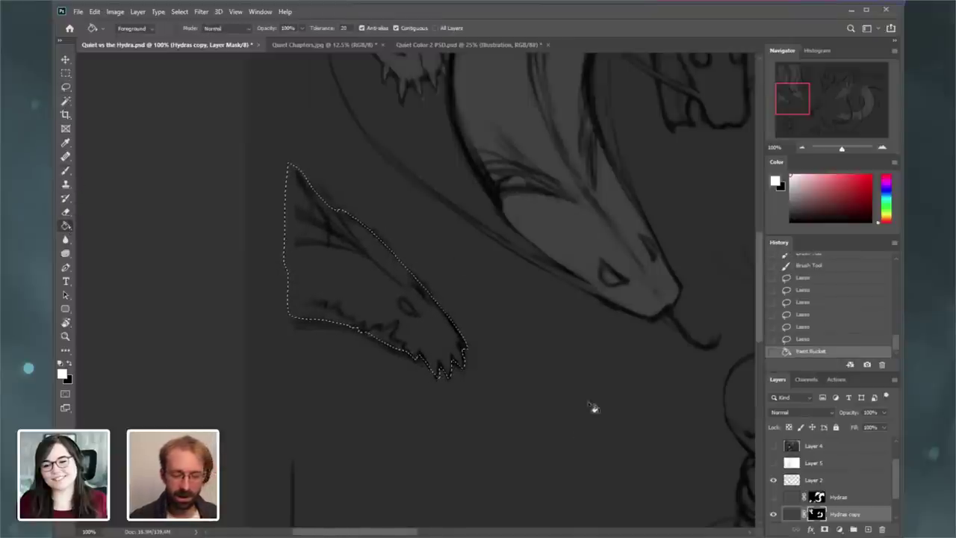
mouse_move(793, 93)
mouse_down()
mouse_move(808, 81)
mouse_move(844, 86)
mouse_up()
click(798, 148)
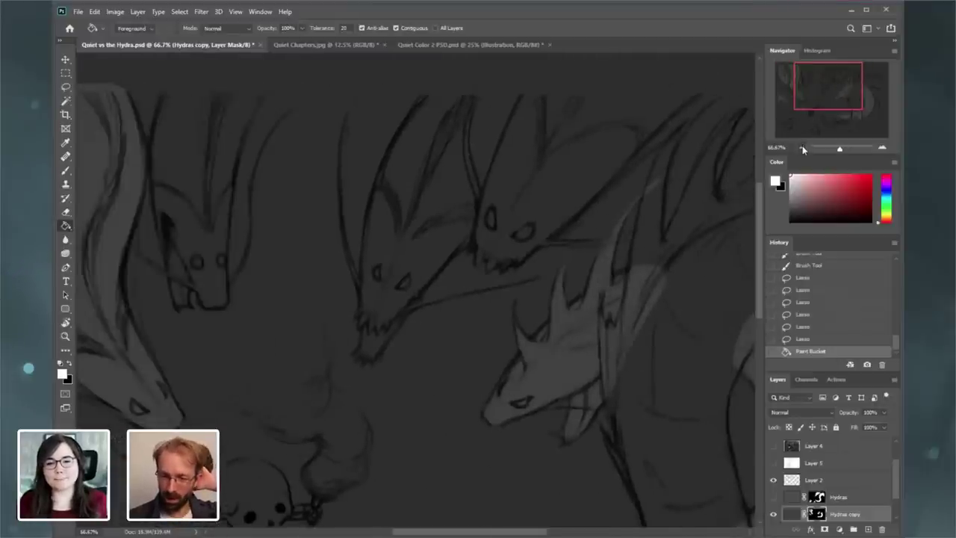
click(801, 148)
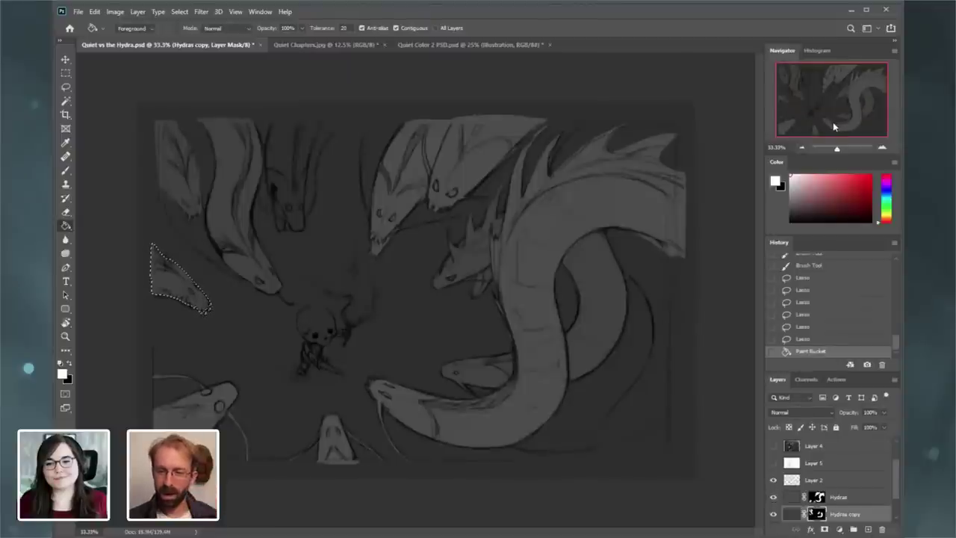
drag(895, 488, 895, 493)
click(795, 506)
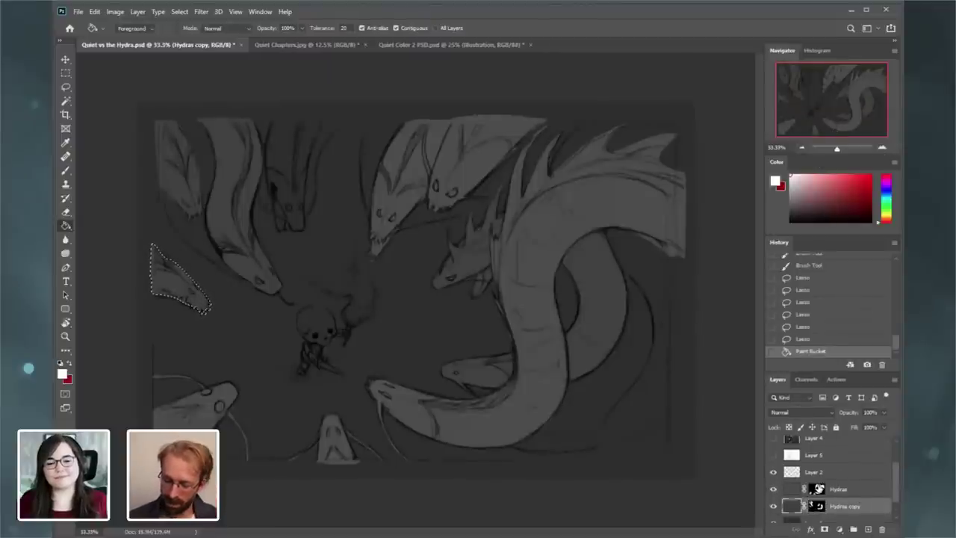
click(115, 11)
click(247, 47)
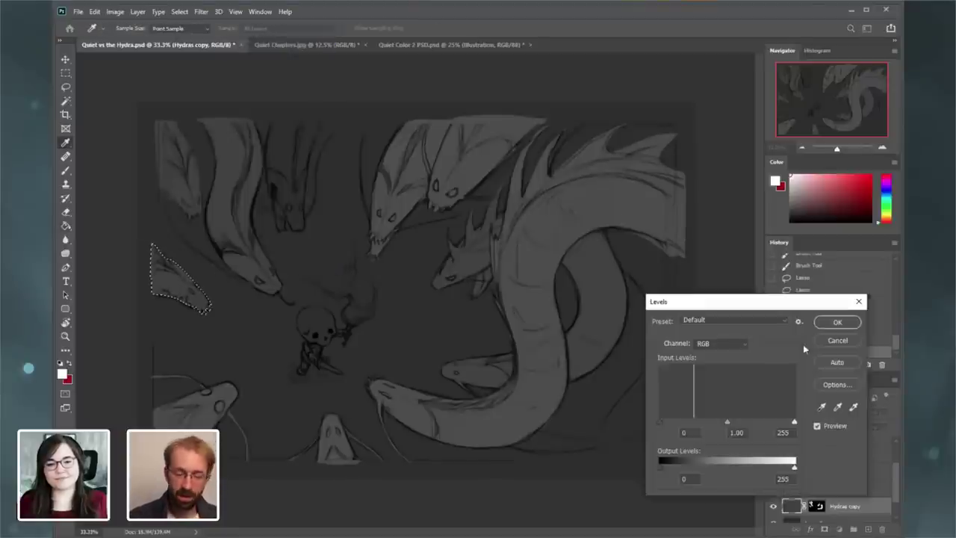
click(835, 340)
click(115, 11)
mouse_move(150, 37)
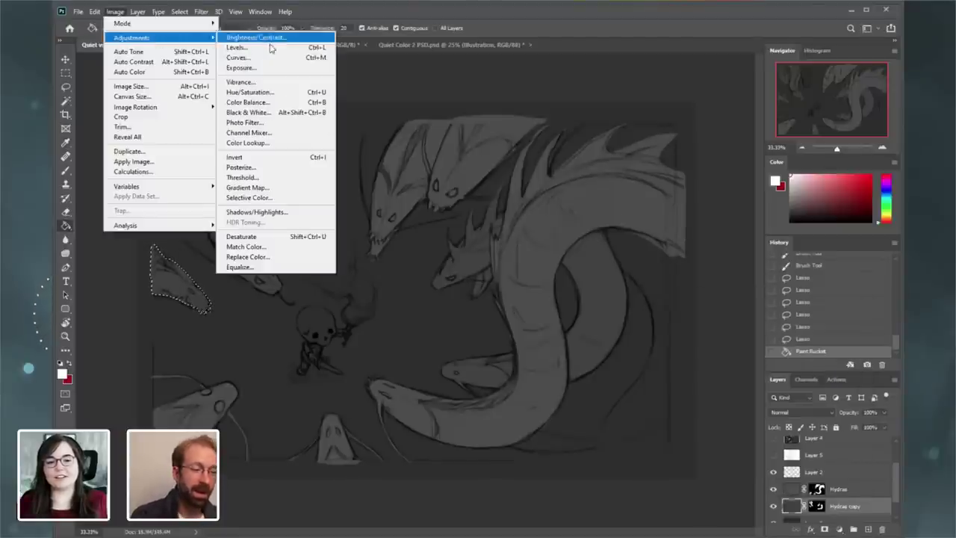
click(271, 47)
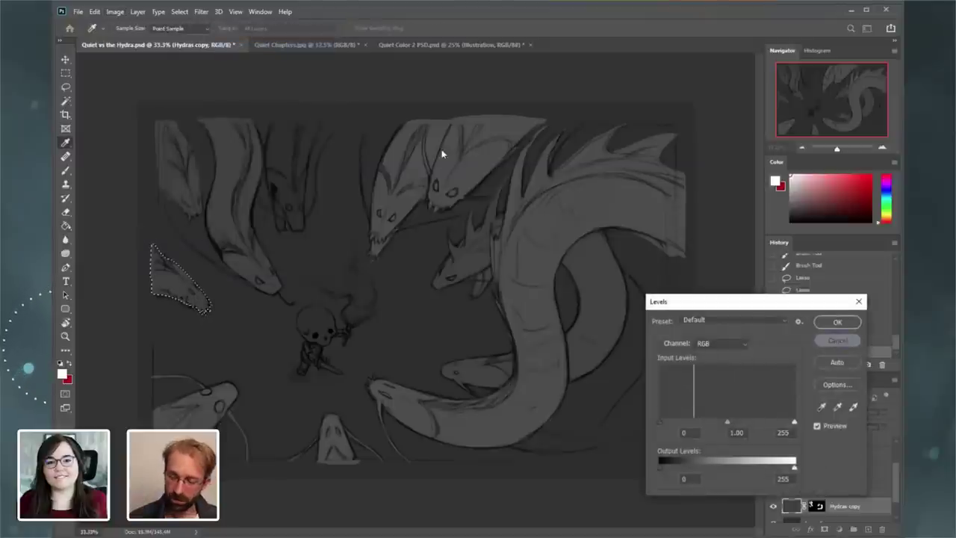
key(Escape)
- Deselect the open-jawed head and brighten the Hydras copy layer with Levels, setting the white input level to about 208
click(180, 11)
click(196, 34)
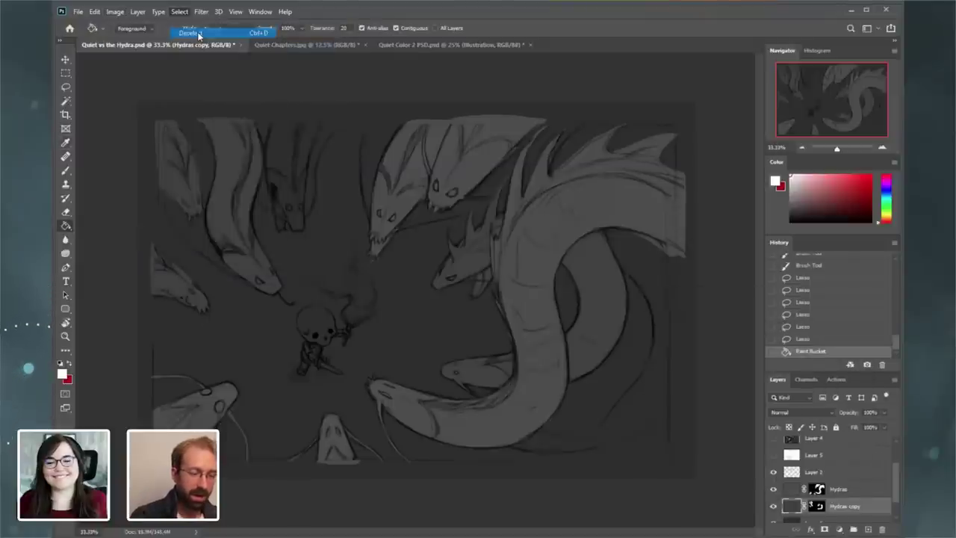
click(115, 12)
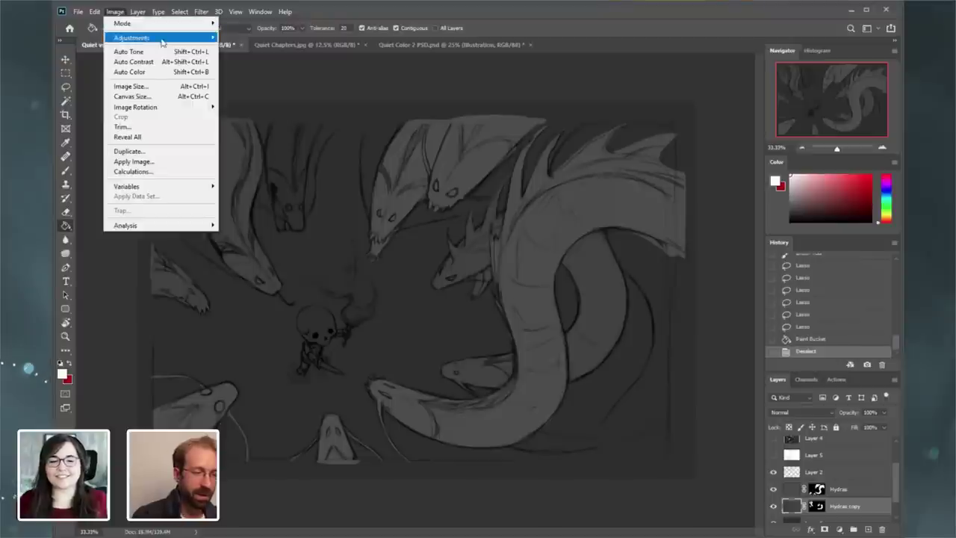
mouse_move(142, 36)
click(271, 47)
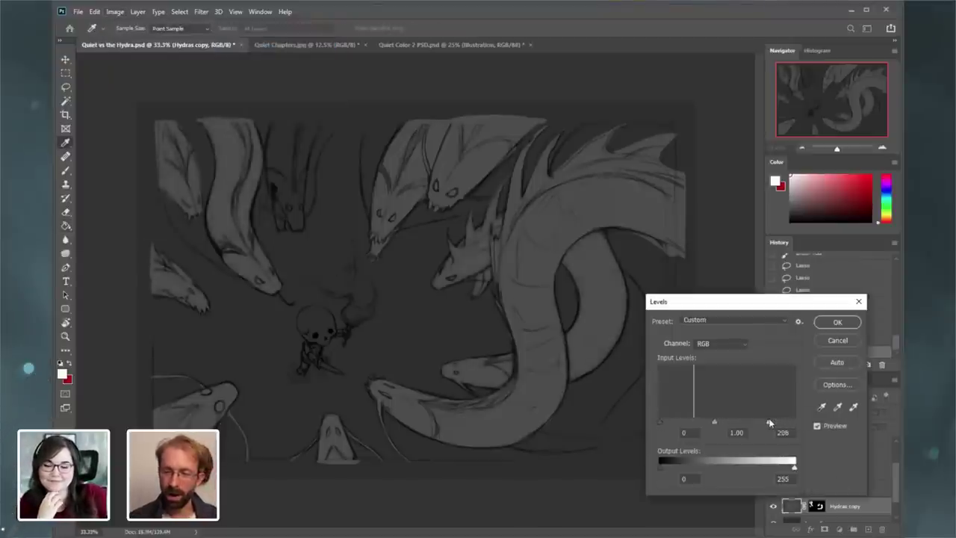
click(838, 322)
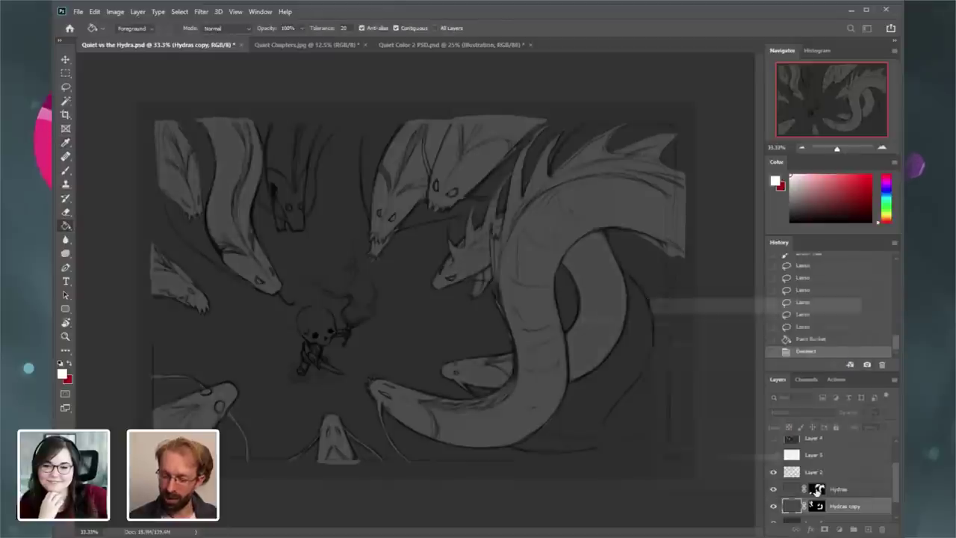
- Brighten the Hydras layer's image with Levels, setting the white input level to about 203
click(803, 489)
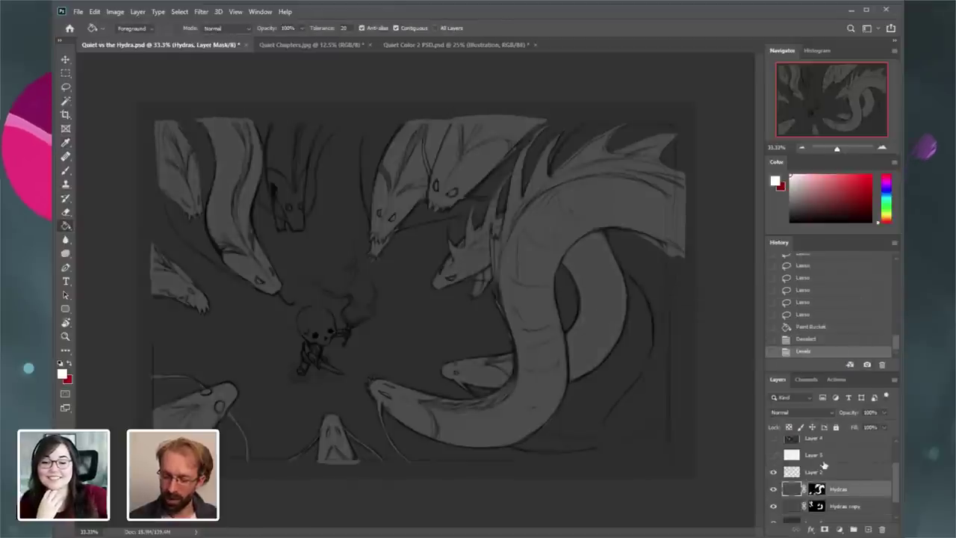
click(114, 12)
mouse_move(142, 37)
click(263, 47)
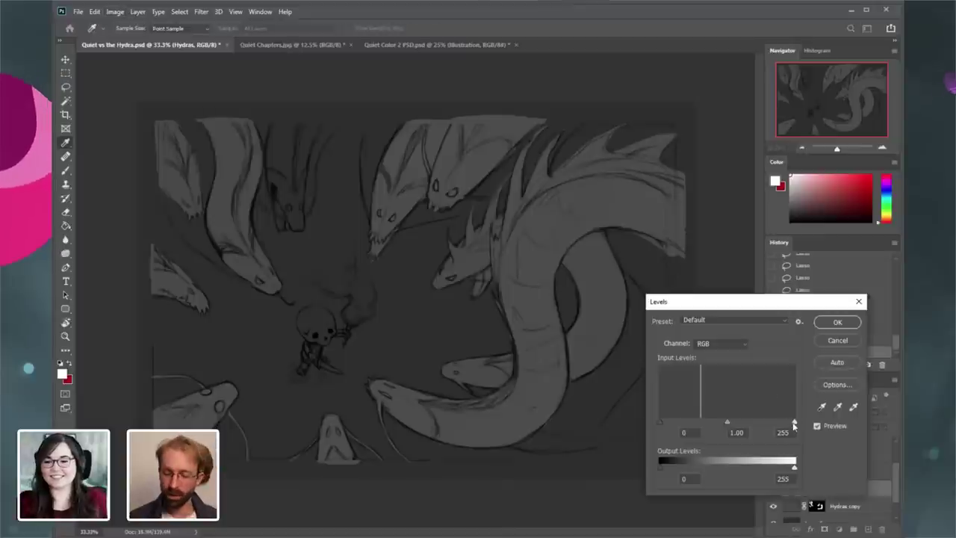
drag(765, 426, 759, 425)
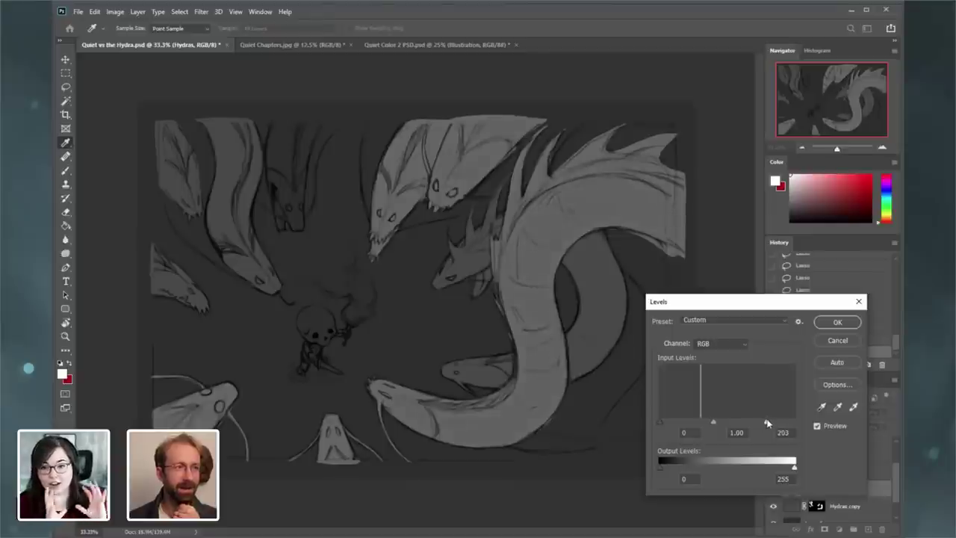
click(837, 322)
- Toggle the Hydras layer's visibility to check the paired toothed heads at the upper canvas edge, and hide the Hydras copy layer
click(883, 148)
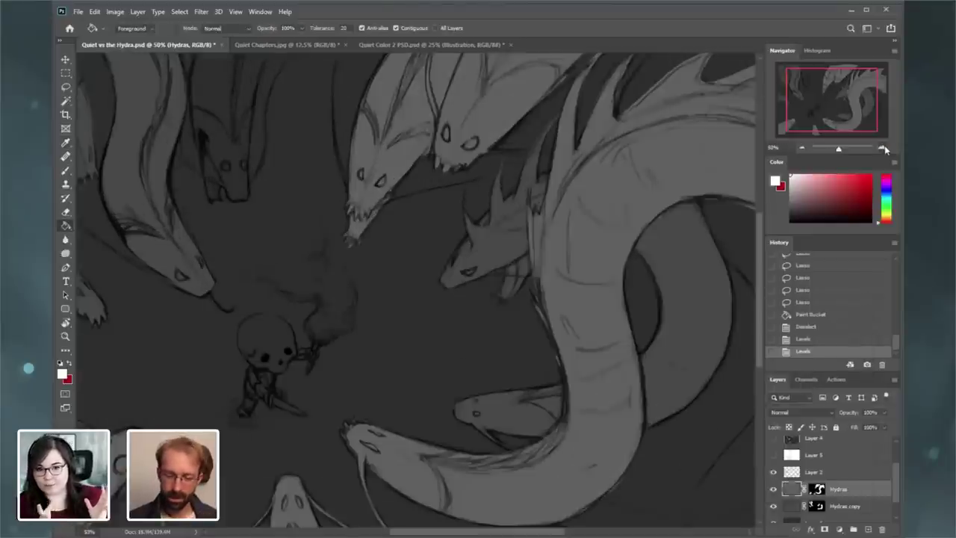
mouse_move(830, 101)
mouse_down()
mouse_move(798, 83)
mouse_move(838, 89)
mouse_up()
key(ctrl+plus)
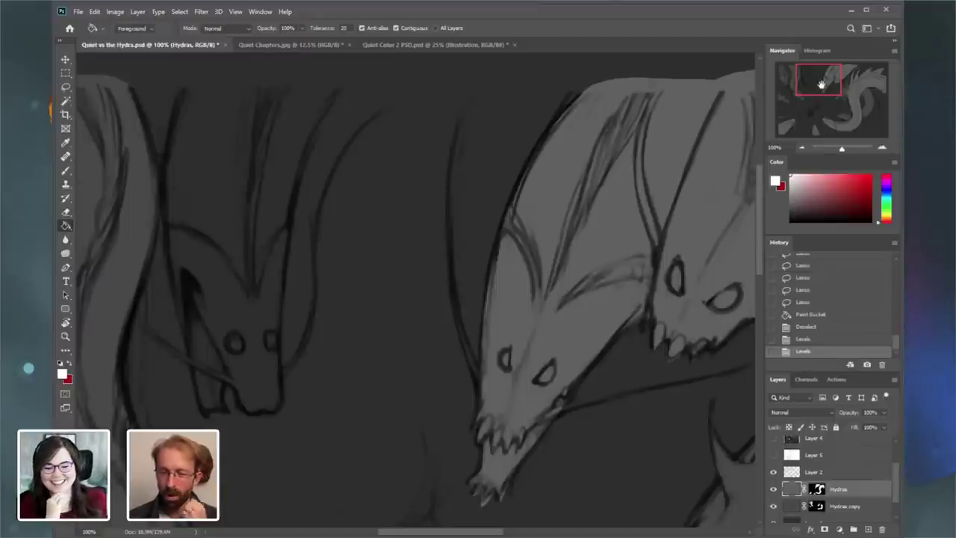
drag(821, 85, 827, 81)
click(774, 490)
click(774, 490)
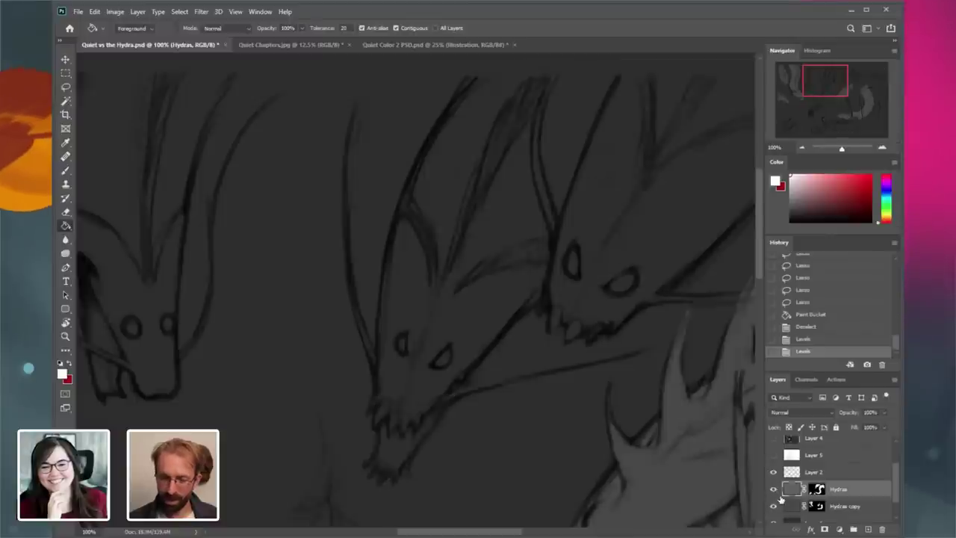
click(773, 506)
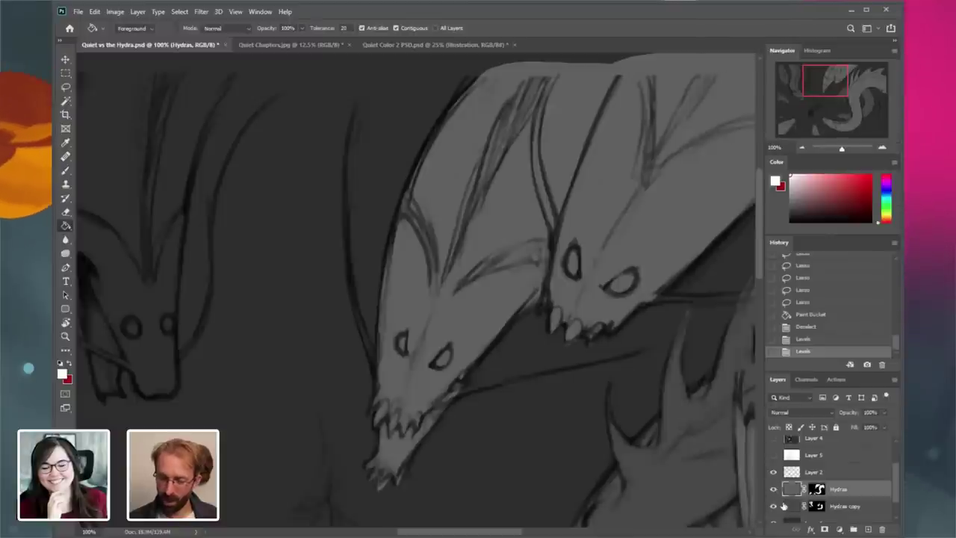
- Lasso a thin whisker running from the mouth of the rightmost of the paired toothed heads across to the large spined neck
click(65, 87)
scroll(572, 294, right, 5)
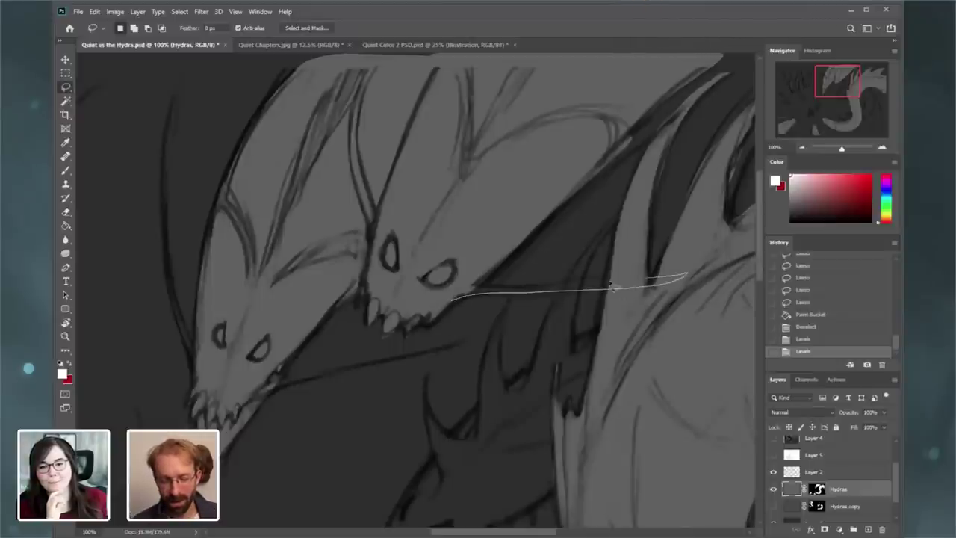
drag(445, 309, 445, 309)
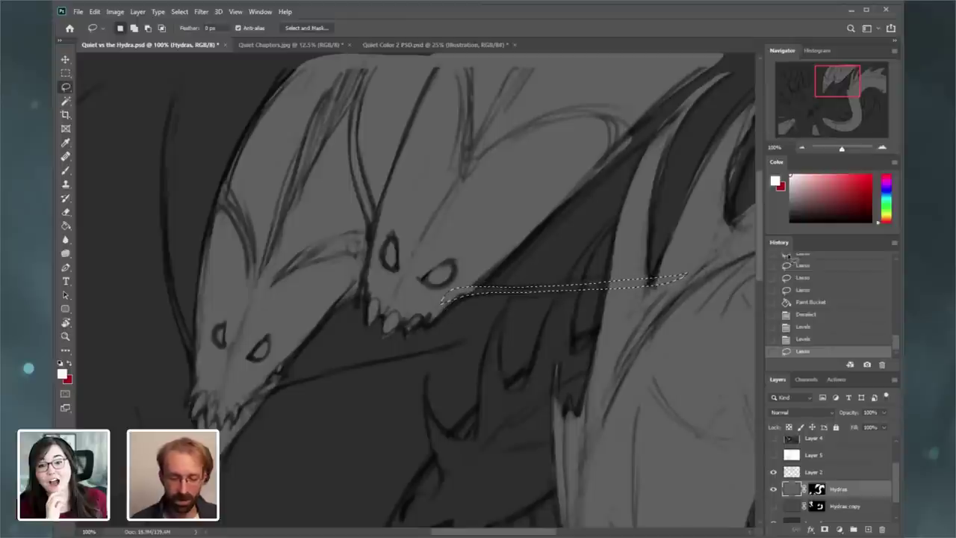
drag(833, 82, 812, 83)
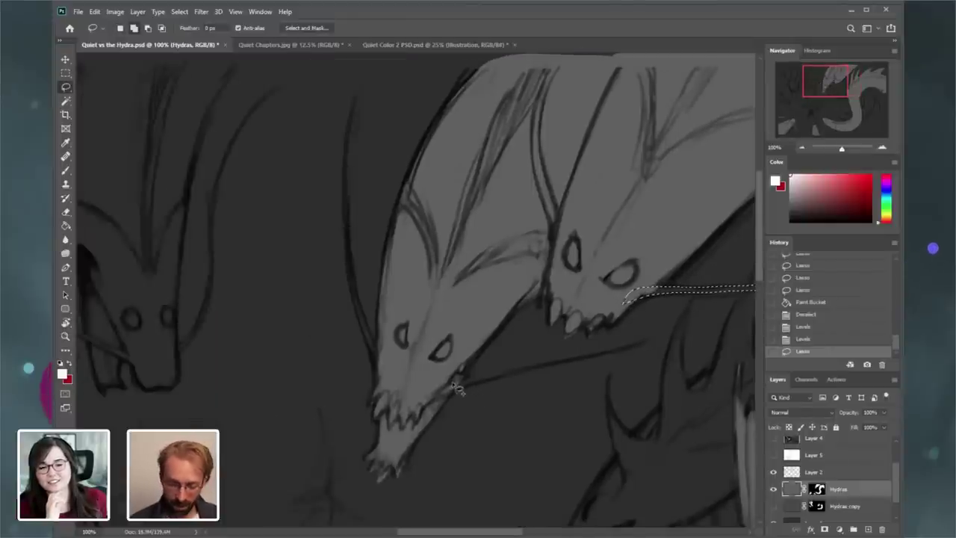
drag(457, 386, 543, 367)
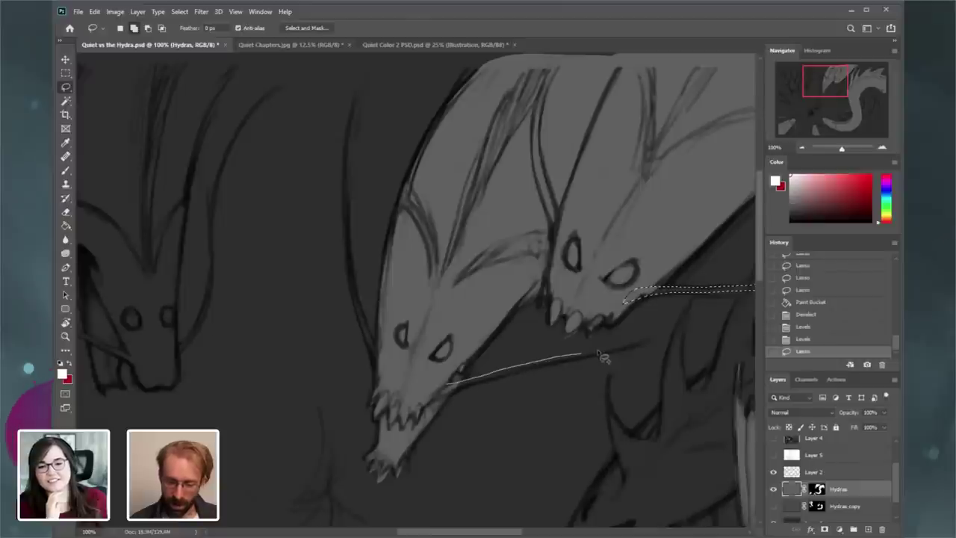
drag(603, 359, 754, 307)
click(802, 147)
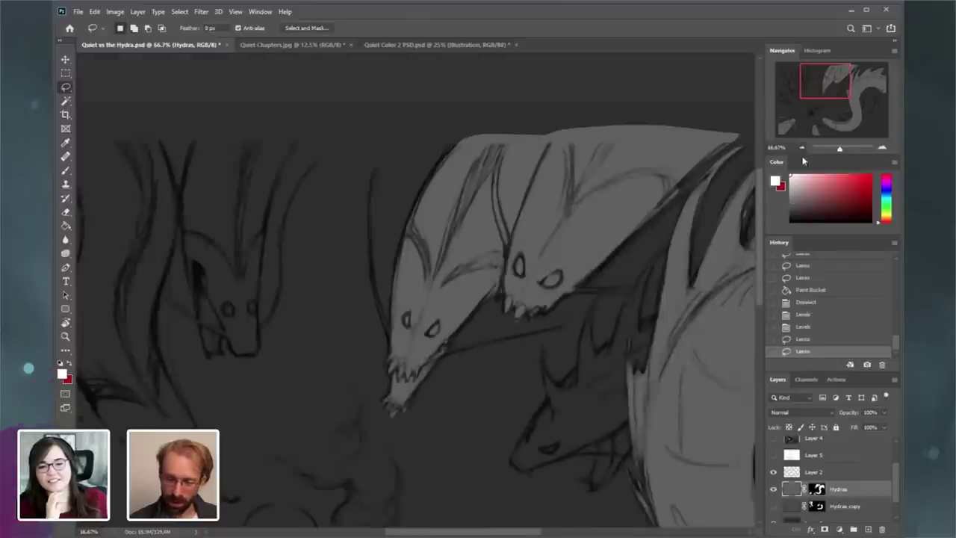
click(802, 147)
key(ctrl+z)
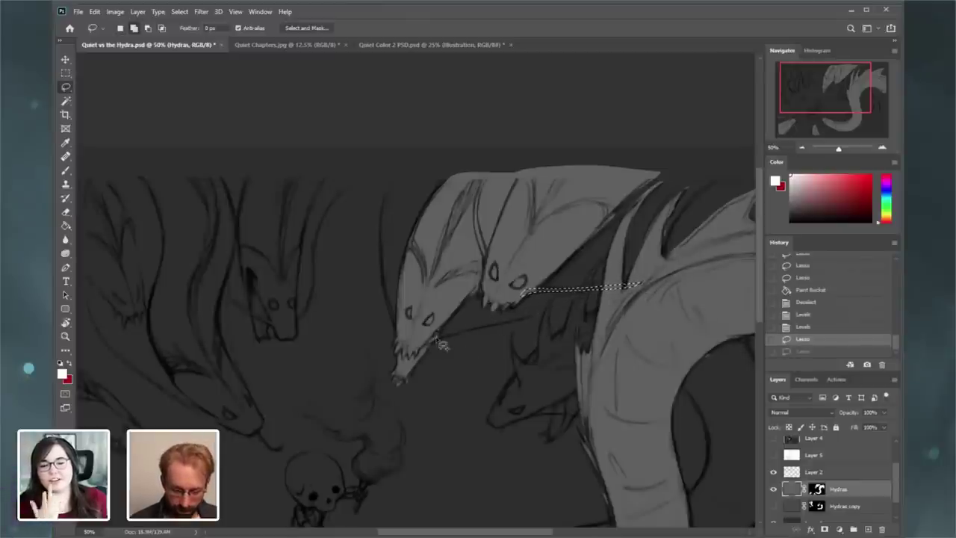
- Add a long, arched whisker from the left toothed head's mouth to the large spined neck to the lasso selection
drag(430, 342, 466, 327)
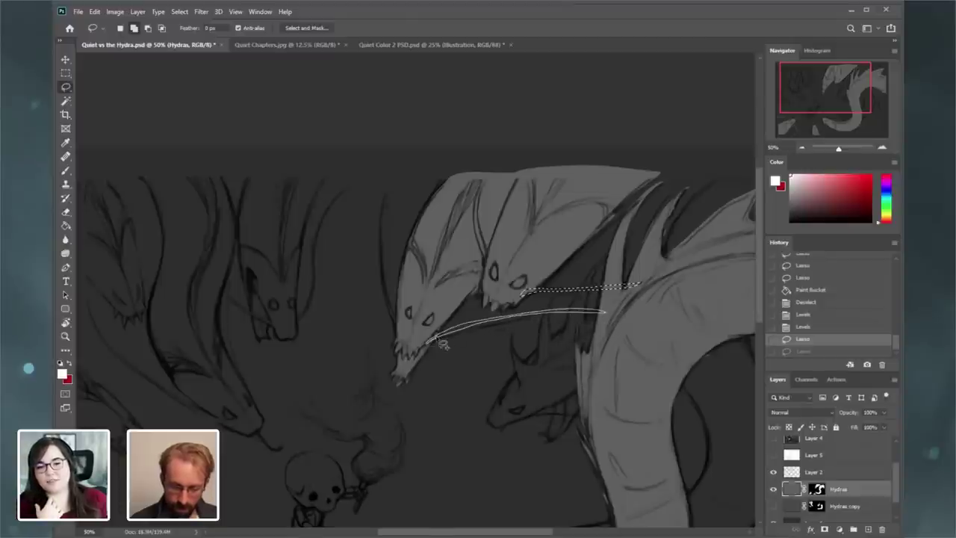
drag(437, 337, 436, 337)
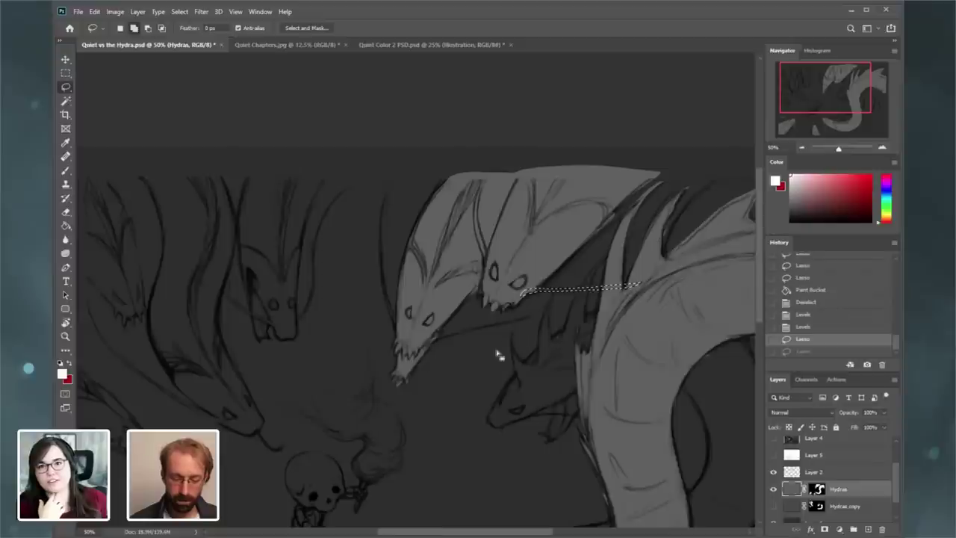
key(ctrl+shift+z)
key(ctrl+d)
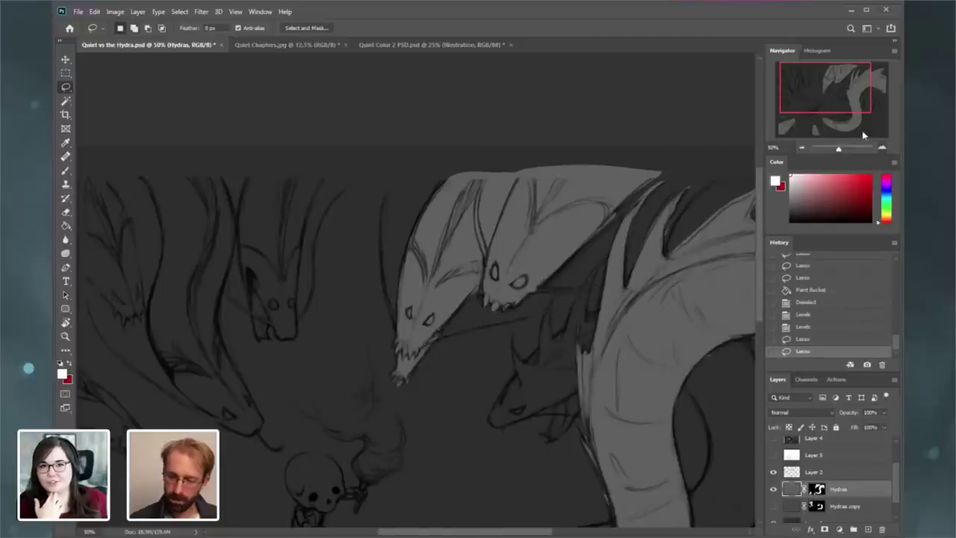
- Thicken the left toothed head's whisker selection by adding area down toward the sketched whisker line
click(882, 147)
drag(835, 91, 842, 95)
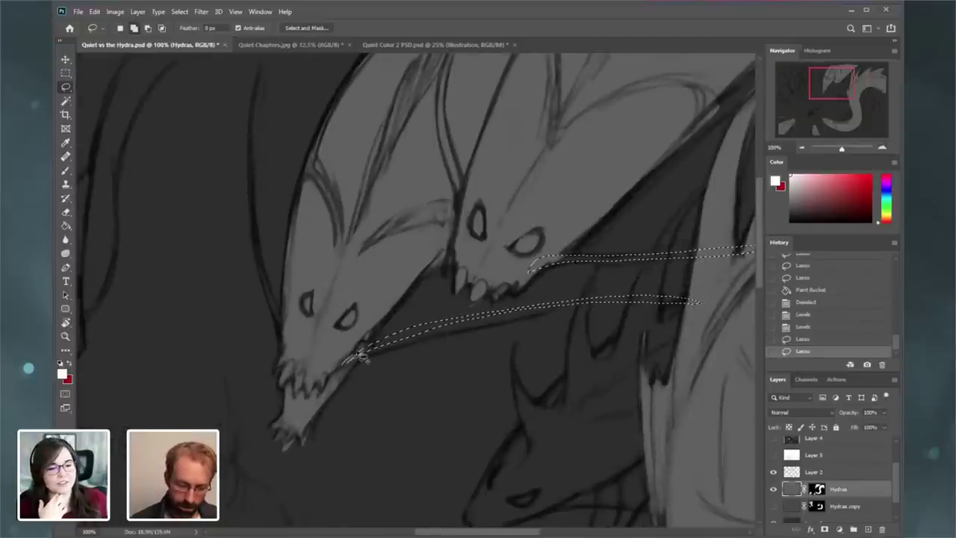
drag(360, 353, 382, 343)
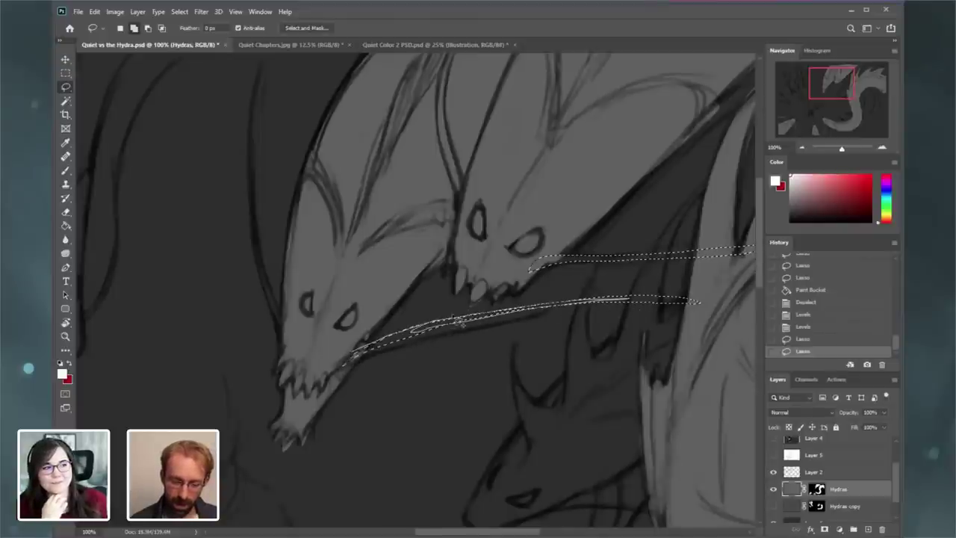
drag(571, 306, 650, 299)
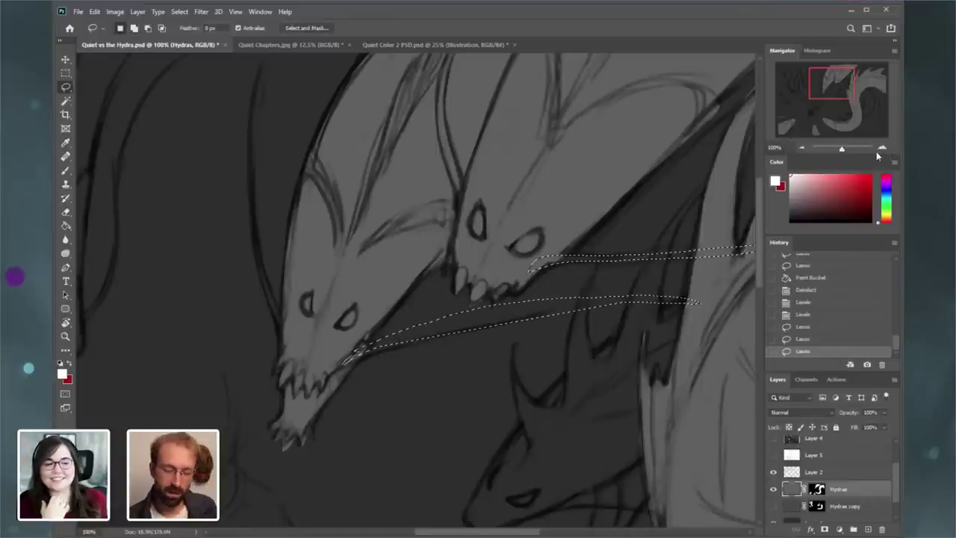
- Subtract slivers along the left toothed head's whisker selection to slim and smooth its edges
click(881, 148)
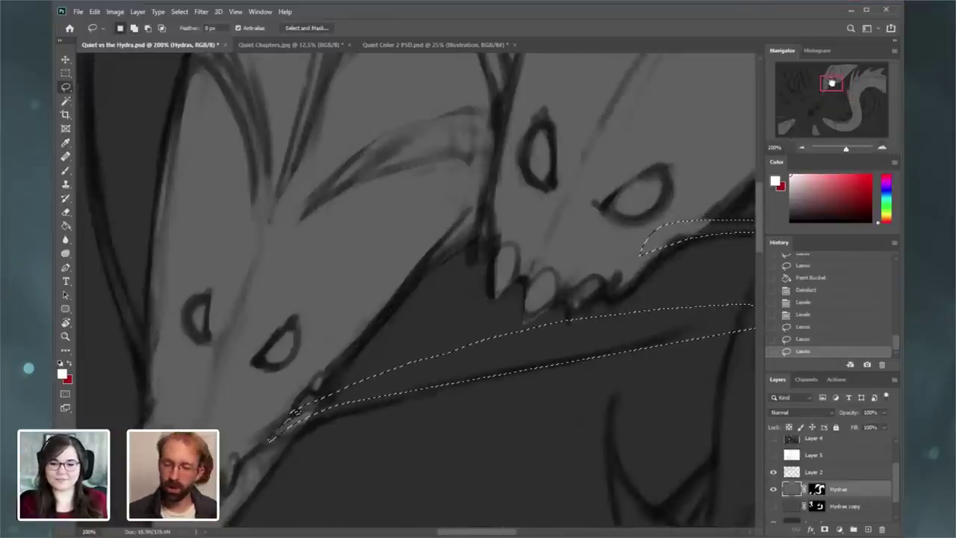
drag(832, 83, 834, 85)
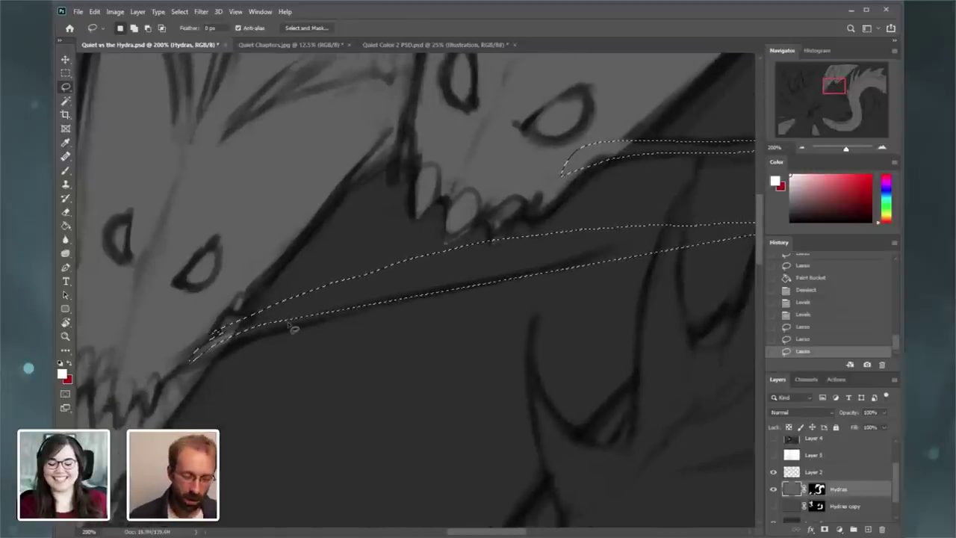
mouse_move(271, 334)
mouse_down()
mouse_move(494, 265)
mouse_move(712, 245)
mouse_move(752, 251)
mouse_move(606, 290)
mouse_move(360, 329)
mouse_move(278, 336)
mouse_up()
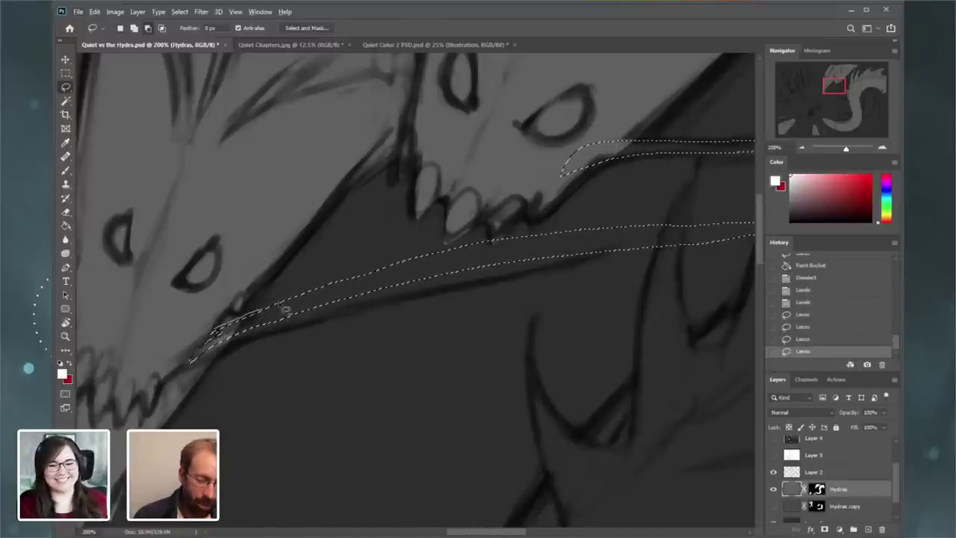
mouse_move(284, 309)
mouse_down()
mouse_move(428, 261)
mouse_move(605, 242)
mouse_up()
mouse_move(765, 219)
mouse_down()
mouse_move(558, 207)
mouse_move(218, 316)
mouse_up()
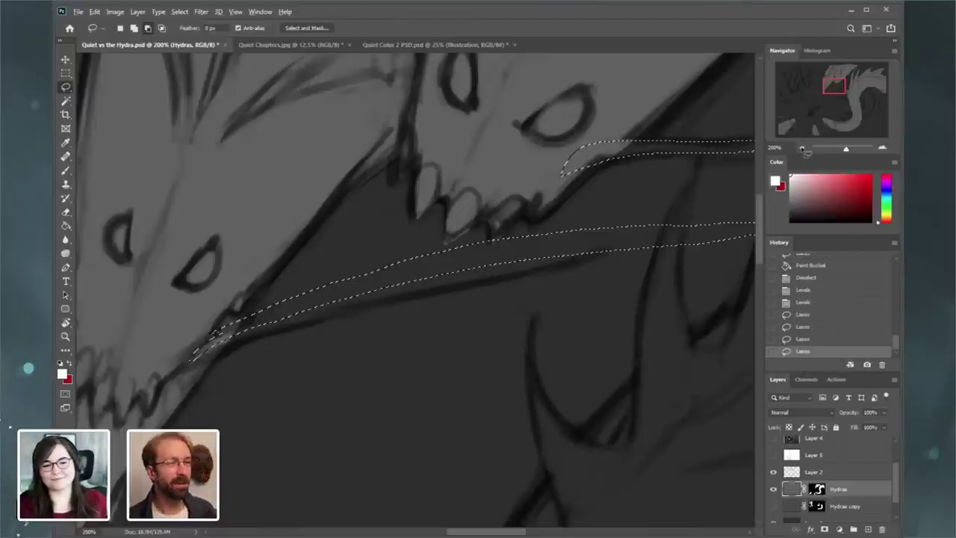
- Paint both whisker selections white on the Hydras layer mask and clear the selection
click(803, 149)
click(803, 149)
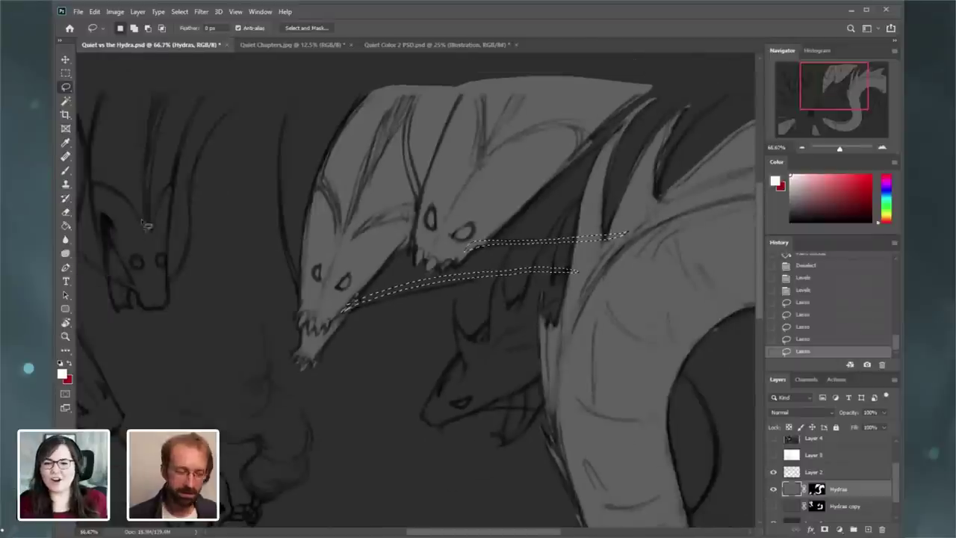
key(b)
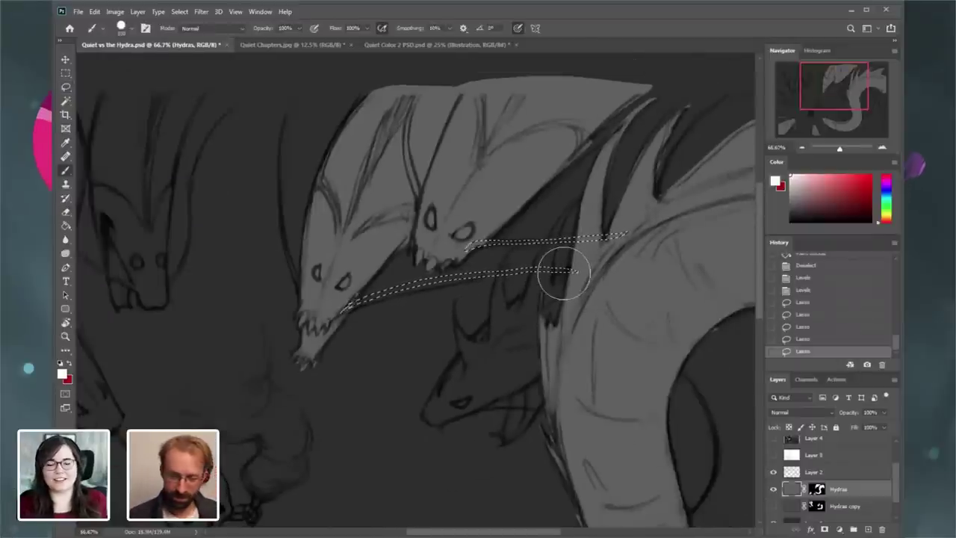
drag(564, 273, 309, 343)
key(ctrl+z)
click(823, 490)
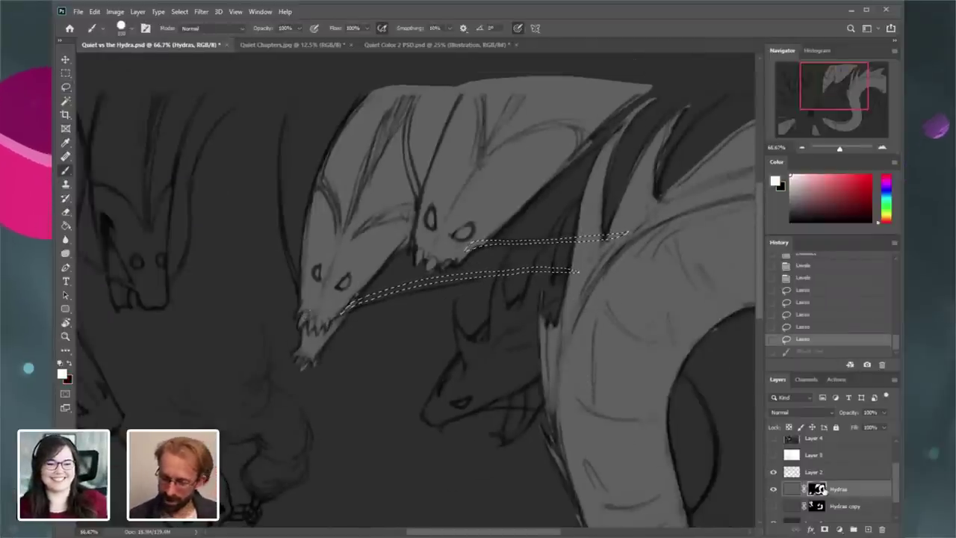
click(819, 489)
mouse_move(384, 289)
mouse_down()
mouse_move(614, 270)
mouse_move(396, 281)
mouse_up()
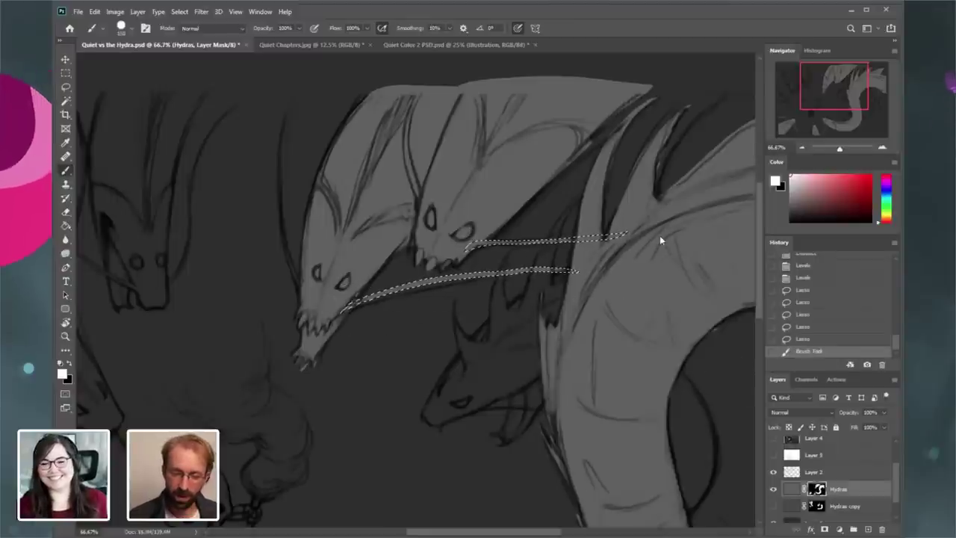
mouse_move(660, 240)
mouse_down()
mouse_move(511, 256)
mouse_move(622, 256)
mouse_move(460, 262)
mouse_up()
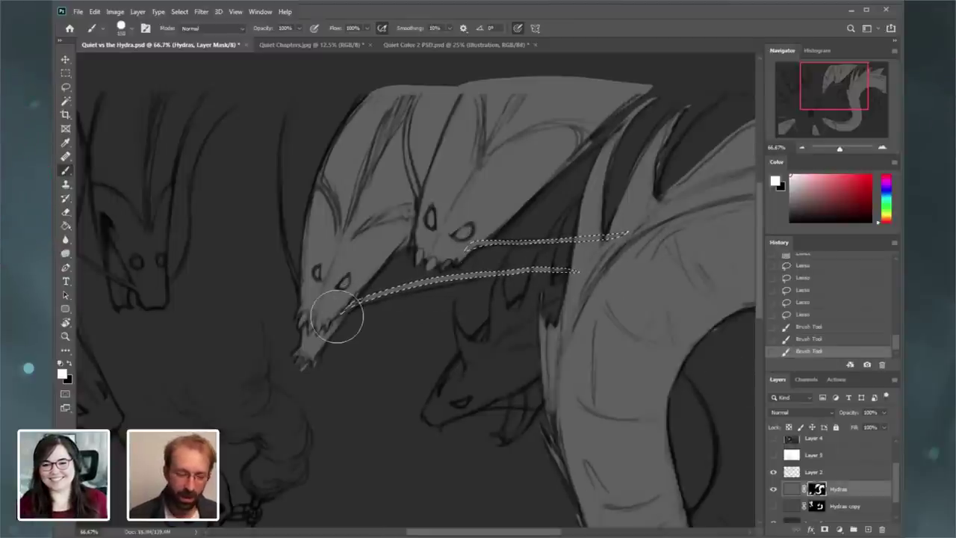
drag(846, 108, 841, 109)
key(ctrl+equal)
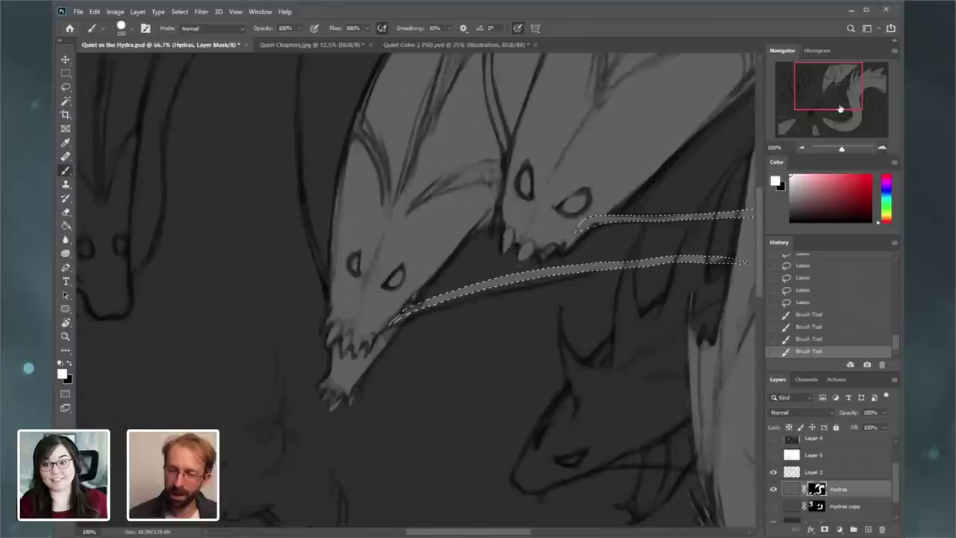
key(ctrl+equal)
click(180, 11)
click(190, 31)
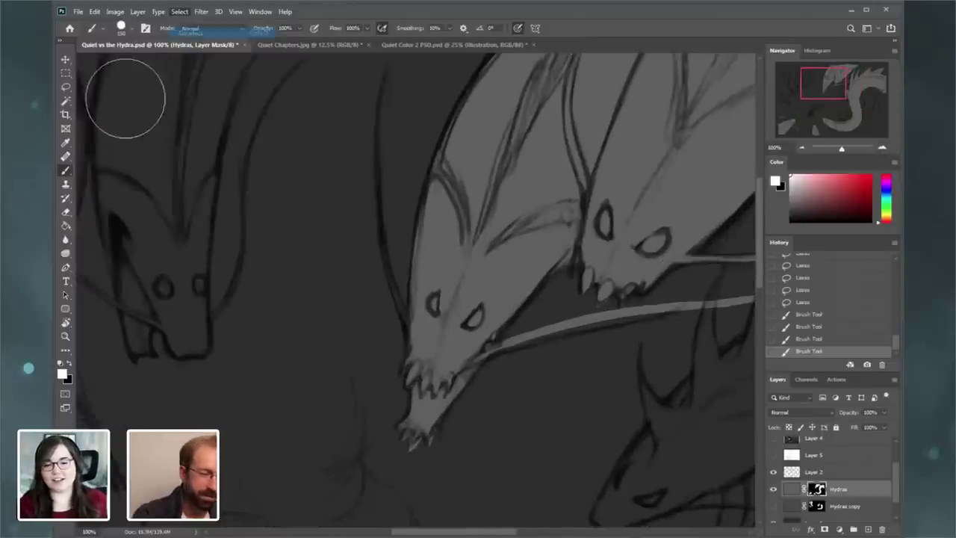
- Lasso a thin curved whisker rising from the left toothed head's mouth past the panel border and paint it white on the Hydras mask
click(67, 87)
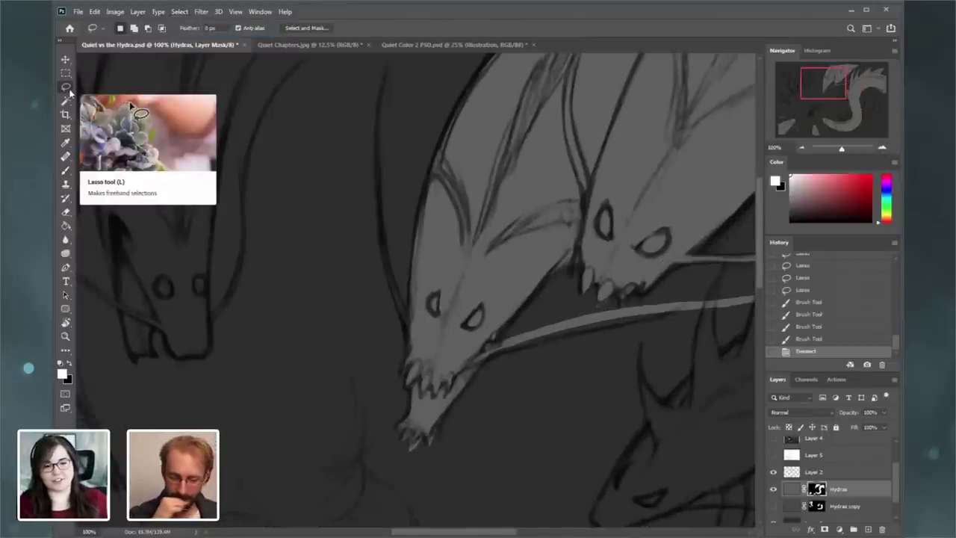
drag(807, 84, 807, 81)
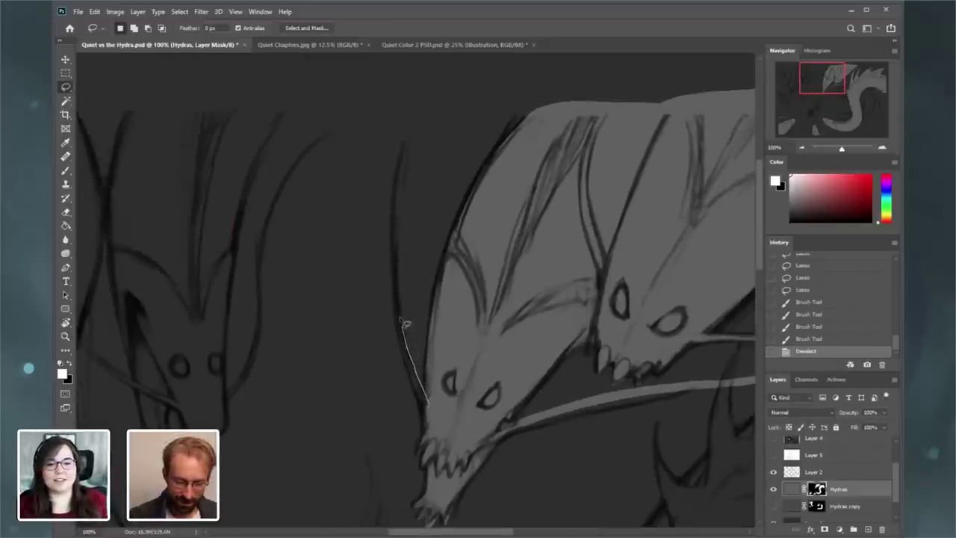
mouse_move(396, 254)
mouse_down()
mouse_move(414, 97)
mouse_move(394, 163)
mouse_move(387, 243)
mouse_move(399, 338)
mouse_move(435, 399)
mouse_up()
key(b)
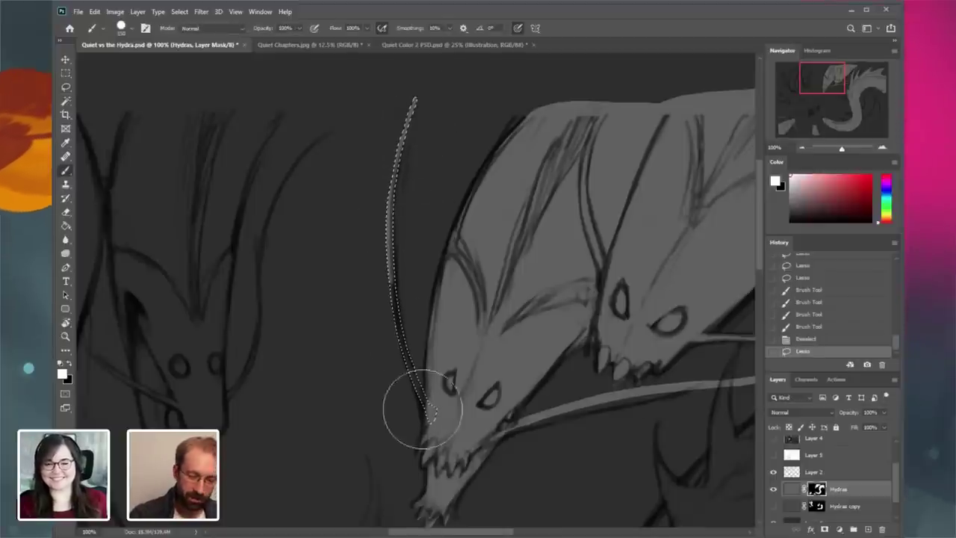
drag(428, 116, 430, 110)
- Show the spiral composition guides on Layer 5 across the whole canvas and make that layer active
click(773, 455)
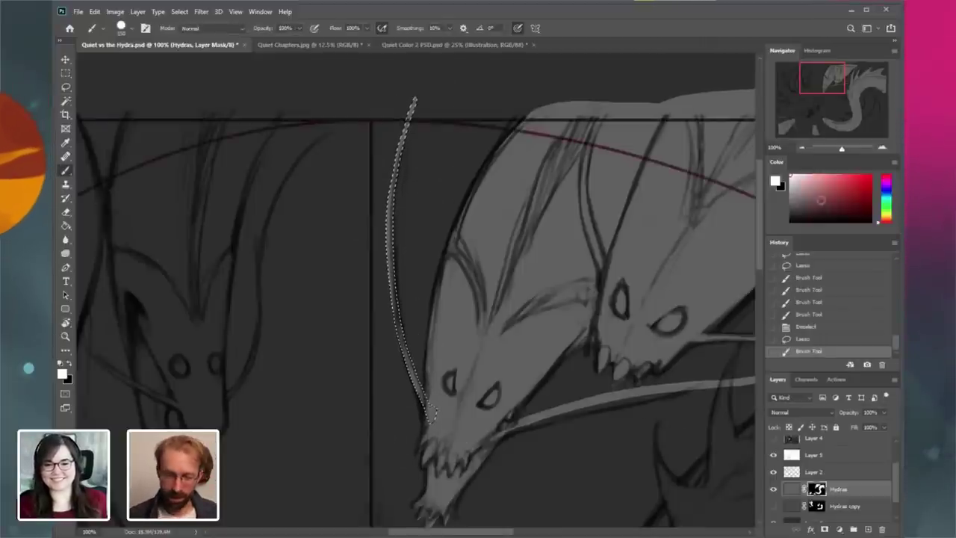
click(803, 149)
click(803, 148)
click(803, 149)
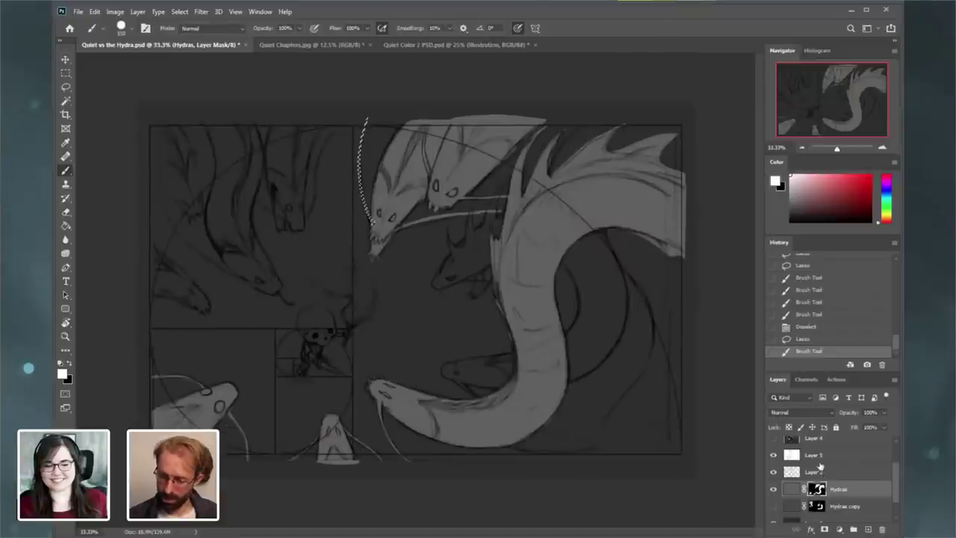
click(812, 457)
click(773, 457)
click(773, 456)
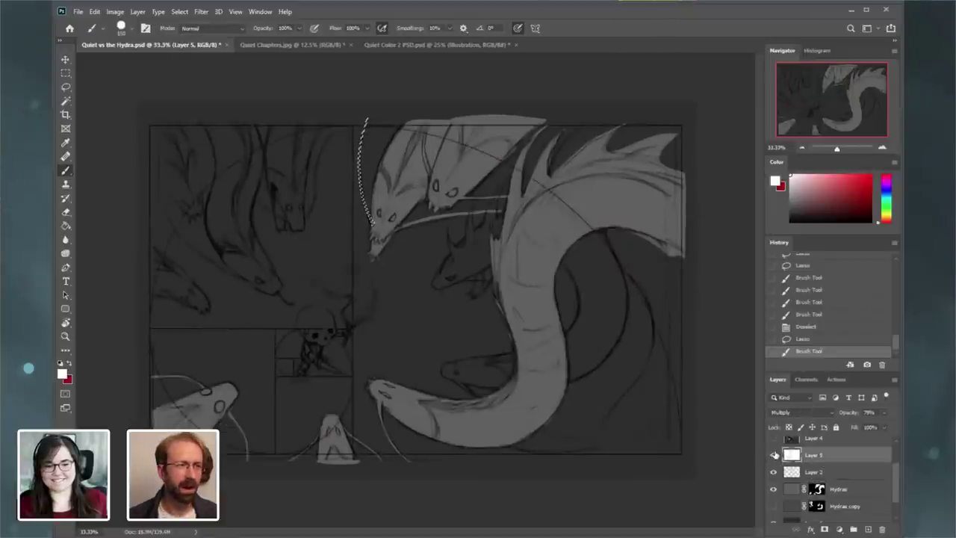
- Hide the dark background on Layer 6 to check the silhouettes and sketch against white
scroll(845, 493, down, 1)
click(774, 502)
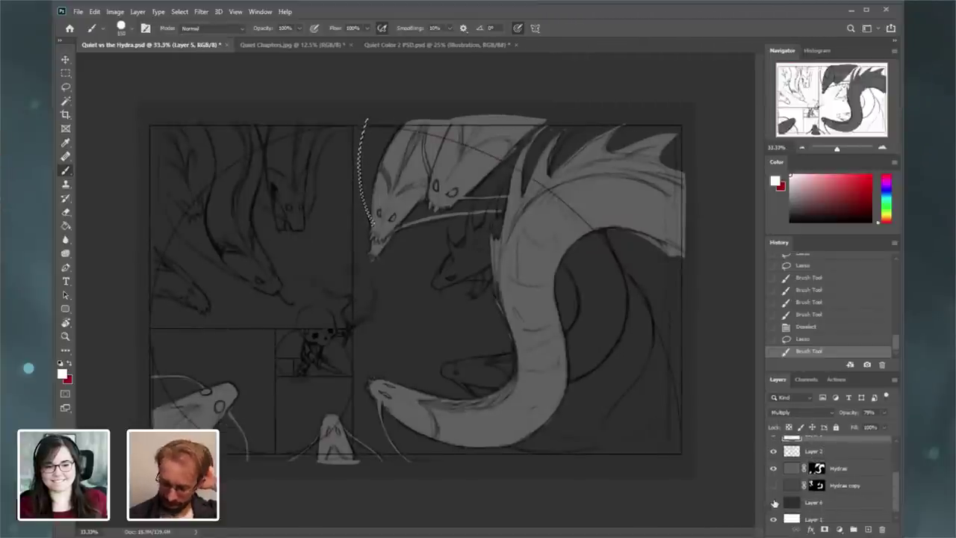
scroll(894, 484, up, 2)
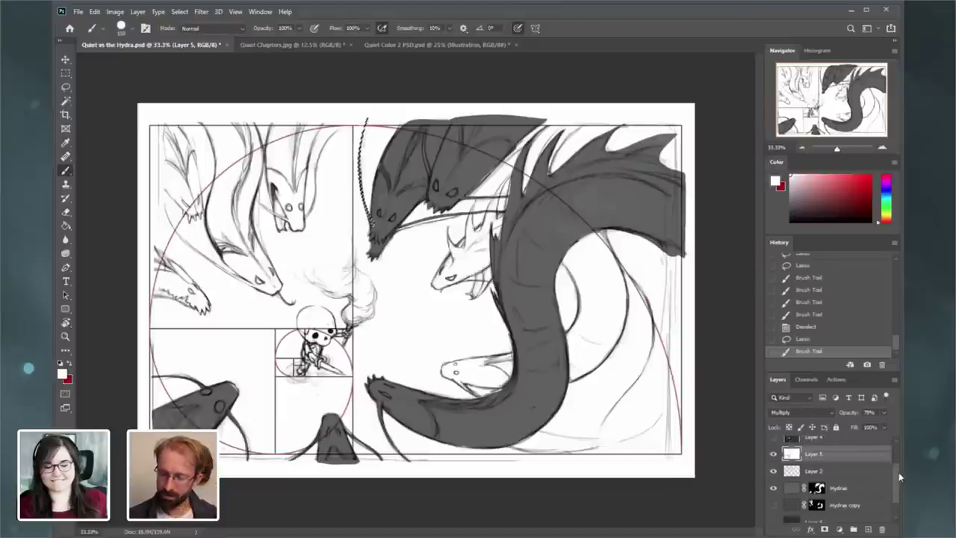
click(883, 148)
drag(829, 113, 818, 119)
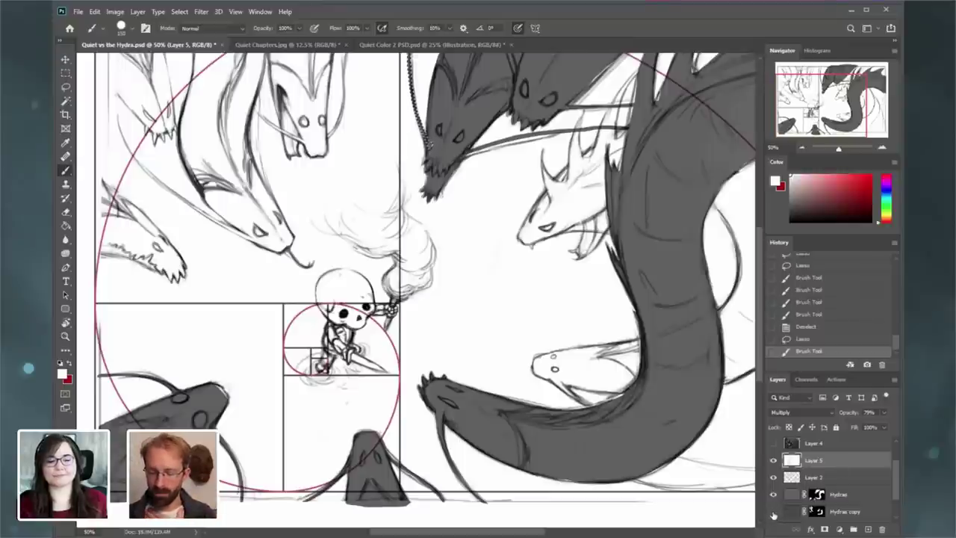
- Make the Hydras copy layer and the dark Layer 6 background visible, and clear the whisker selection
click(773, 512)
scroll(892, 478, down, 2)
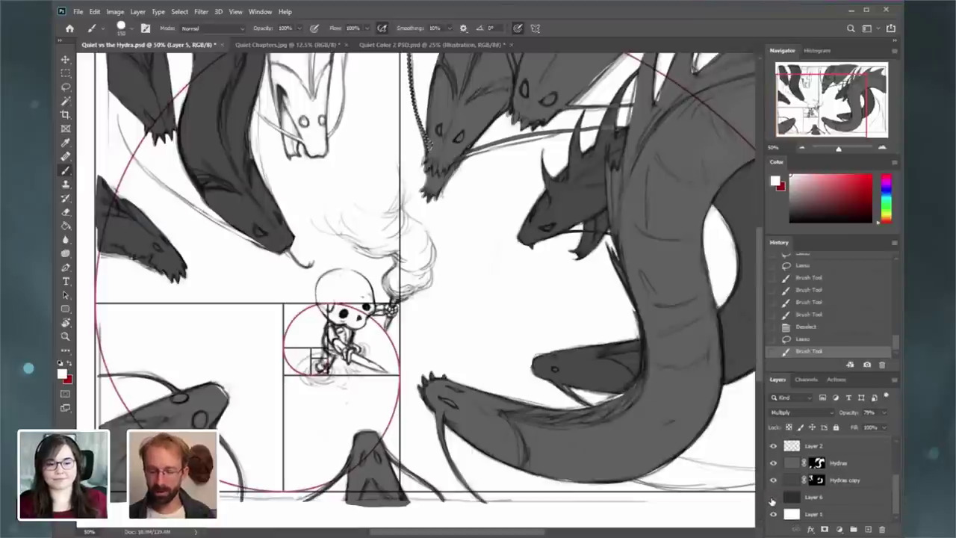
click(773, 497)
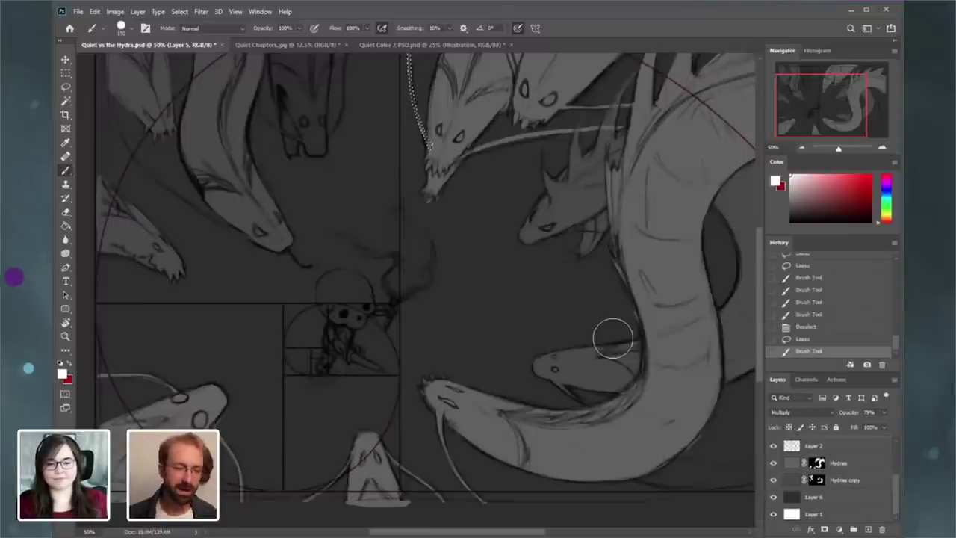
click(180, 11)
click(196, 27)
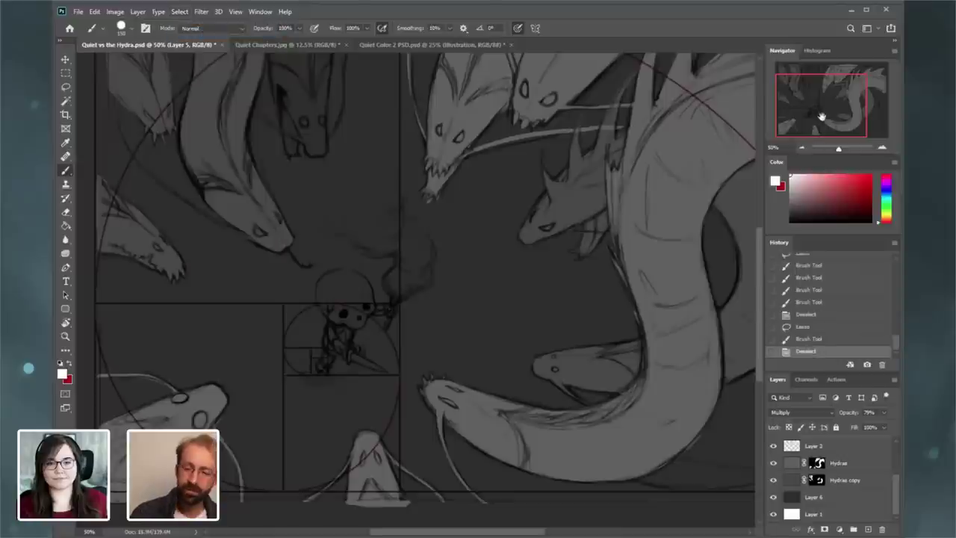
- With the Hydras layer active, lasso the neck and open-jawed head of the unfilled hydra between the long neck and the vertical guide
drag(821, 116, 820, 92)
click(883, 152)
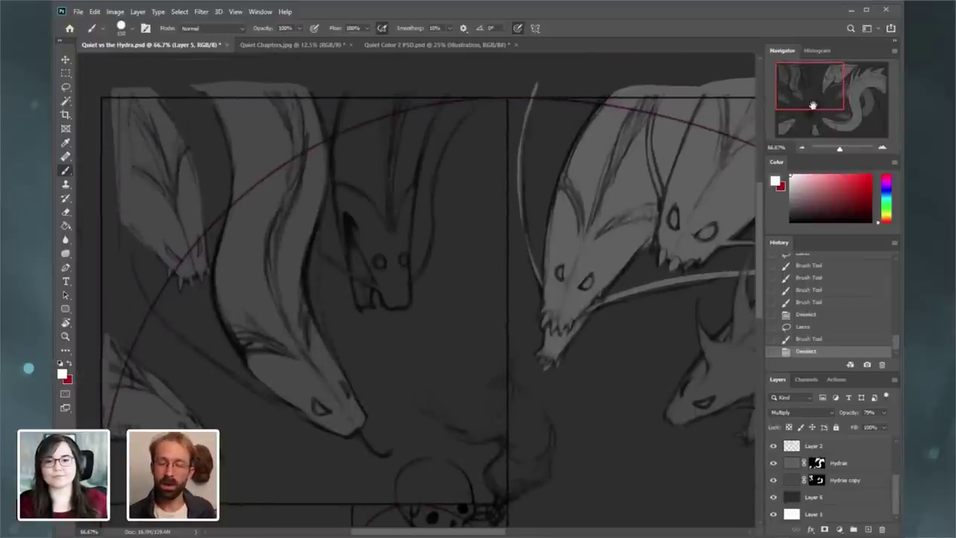
click(882, 150)
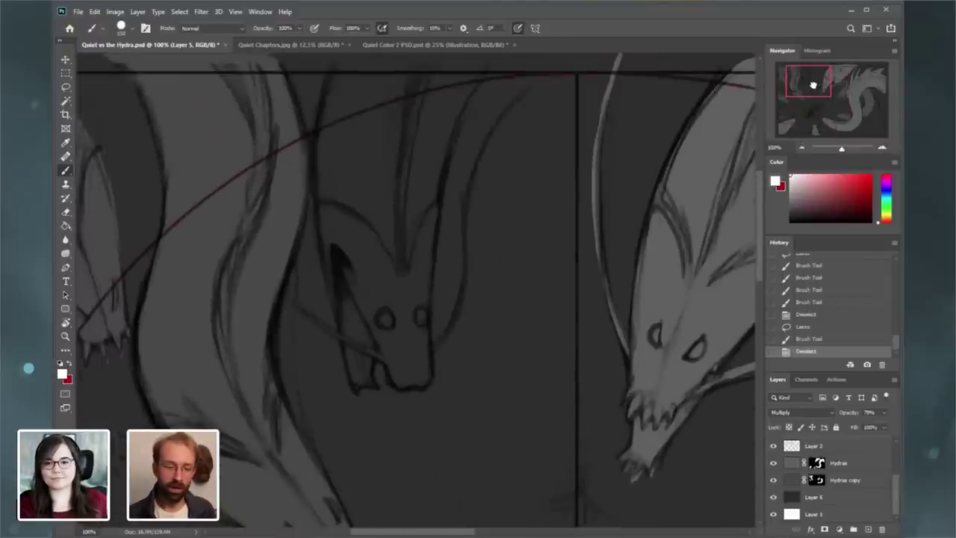
scroll(894, 474, up, 1)
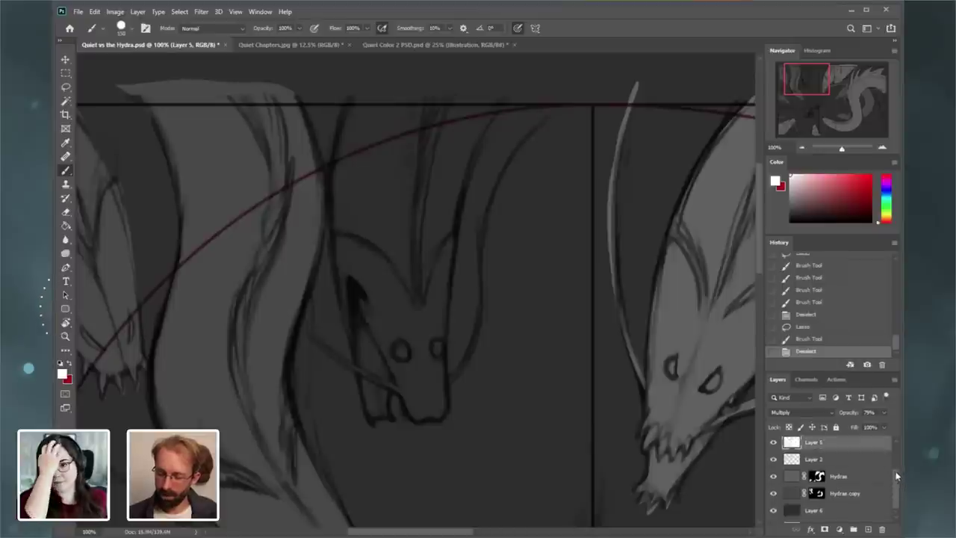
click(836, 479)
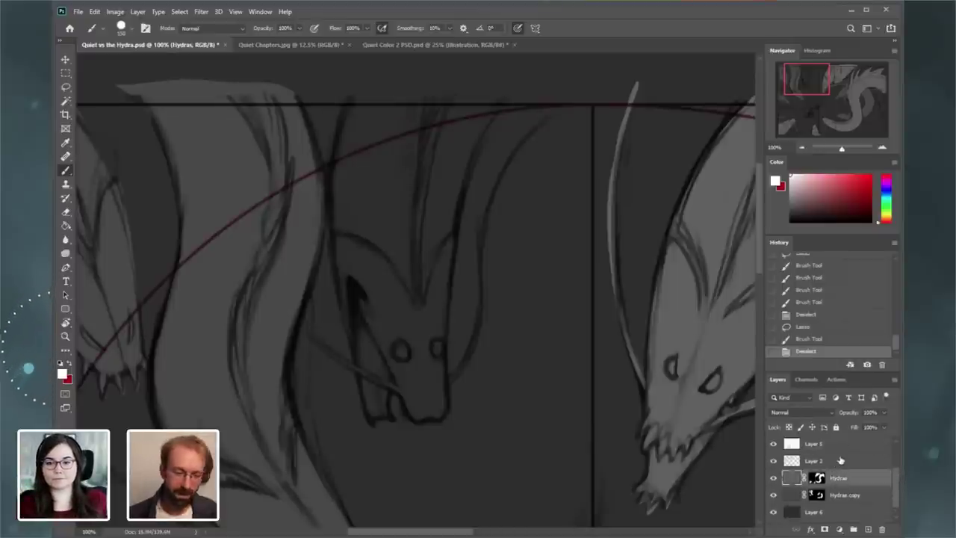
click(70, 88)
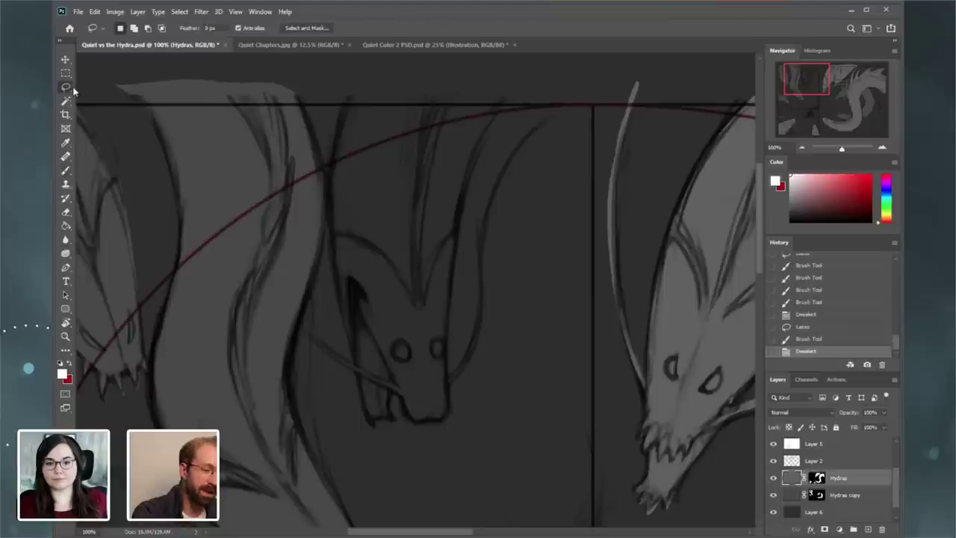
click(803, 147)
mouse_move(804, 92)
mouse_down()
mouse_move(794, 127)
mouse_move(839, 124)
mouse_move(804, 94)
mouse_move(822, 88)
mouse_move(829, 100)
mouse_move(807, 79)
mouse_up()
key(ctrl+plus)
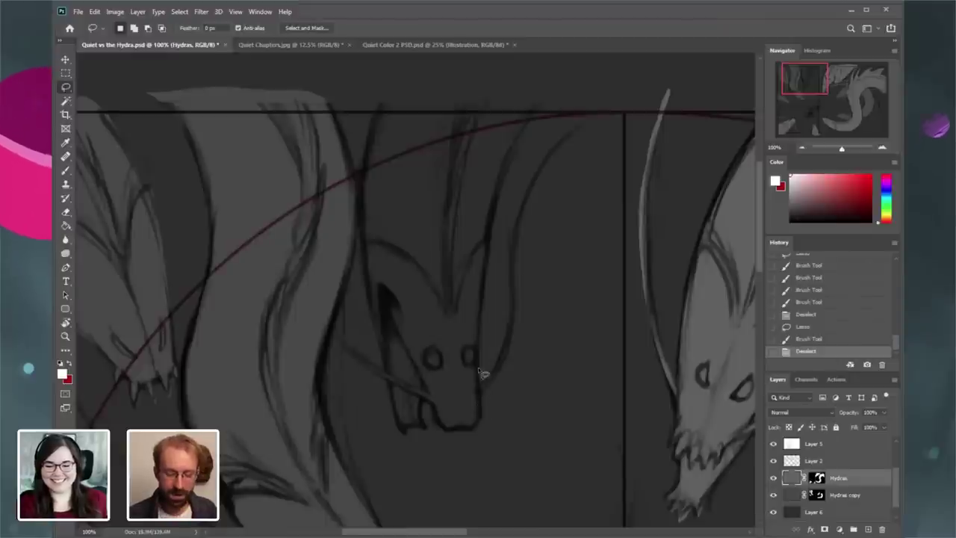
drag(482, 409, 500, 199)
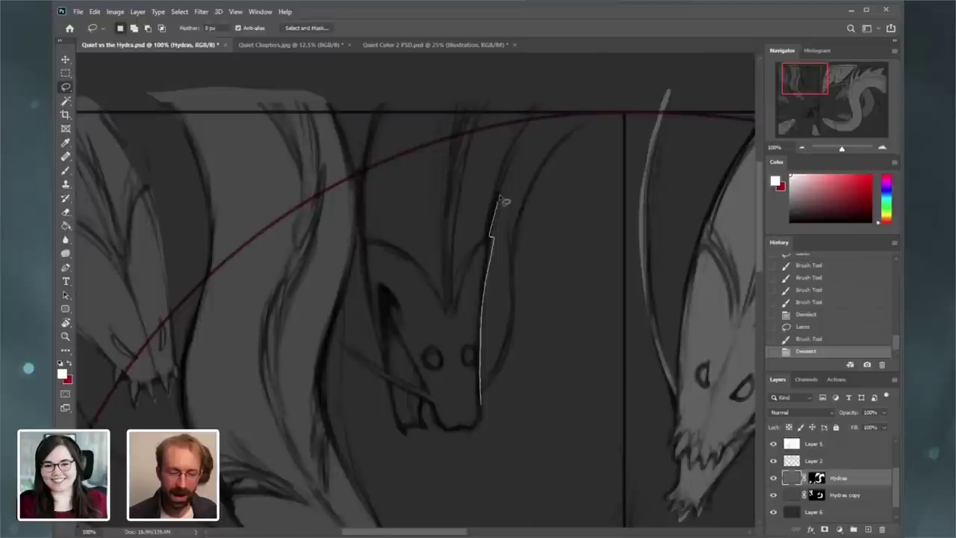
drag(547, 100, 437, 93)
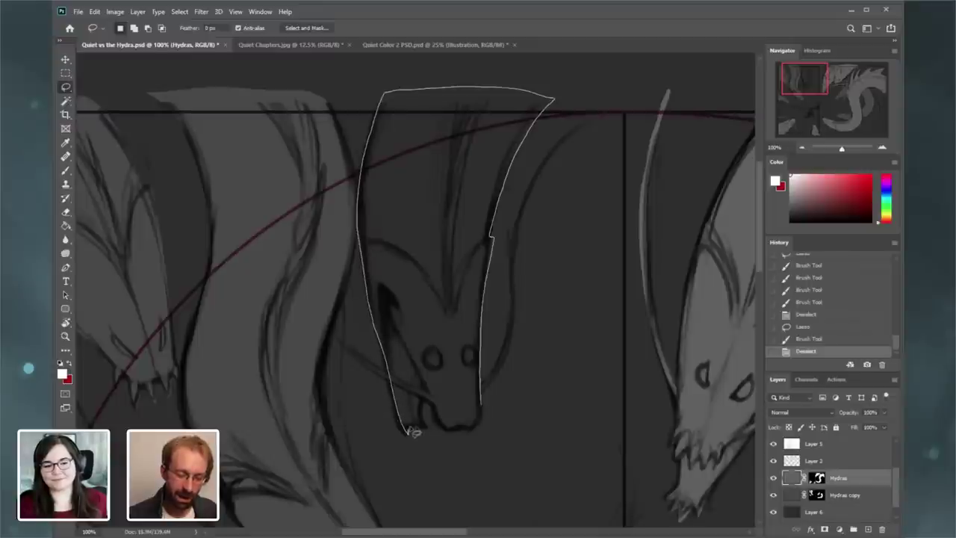
drag(428, 403, 433, 365)
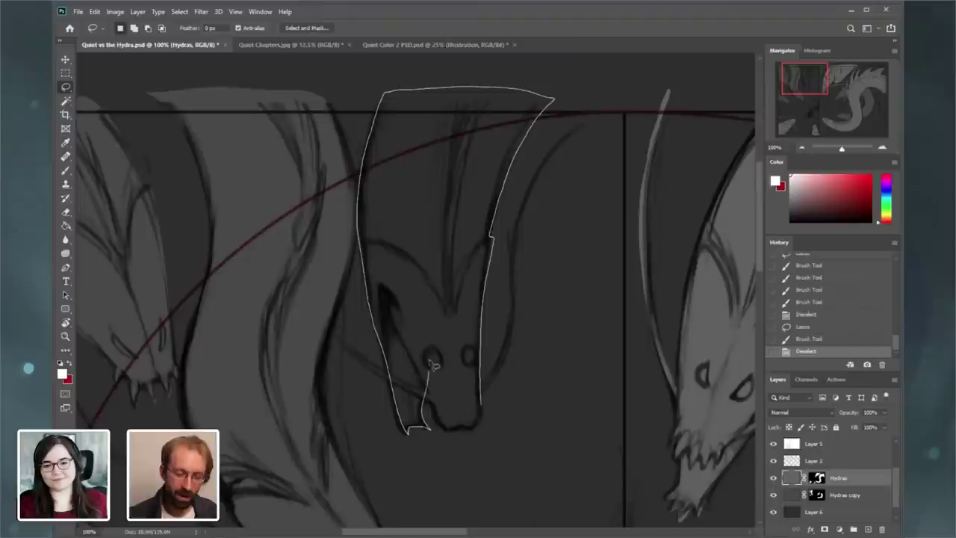
drag(456, 301, 469, 359)
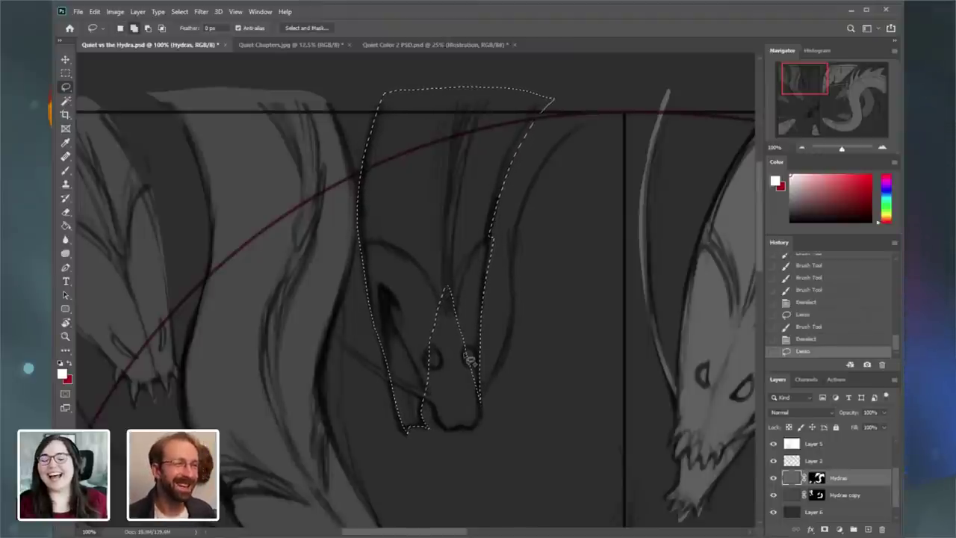
- Add the unfilled head's snout and a long whisker curving up to the panel's upper border to the selection
mouse_move(430, 396)
mouse_down()
mouse_move(457, 437)
mouse_move(477, 433)
mouse_move(484, 406)
mouse_move(468, 297)
mouse_move(432, 265)
mouse_move(421, 366)
mouse_up()
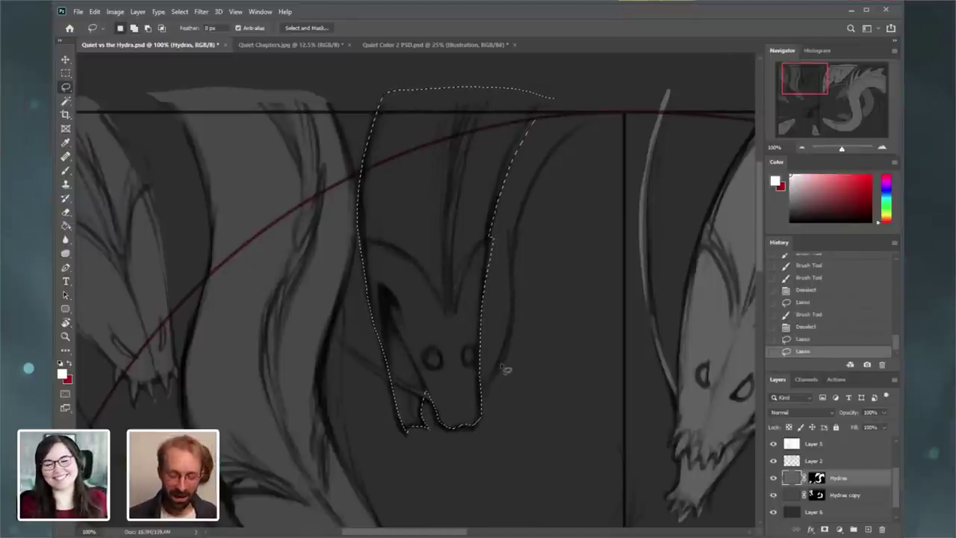
drag(479, 389, 490, 379)
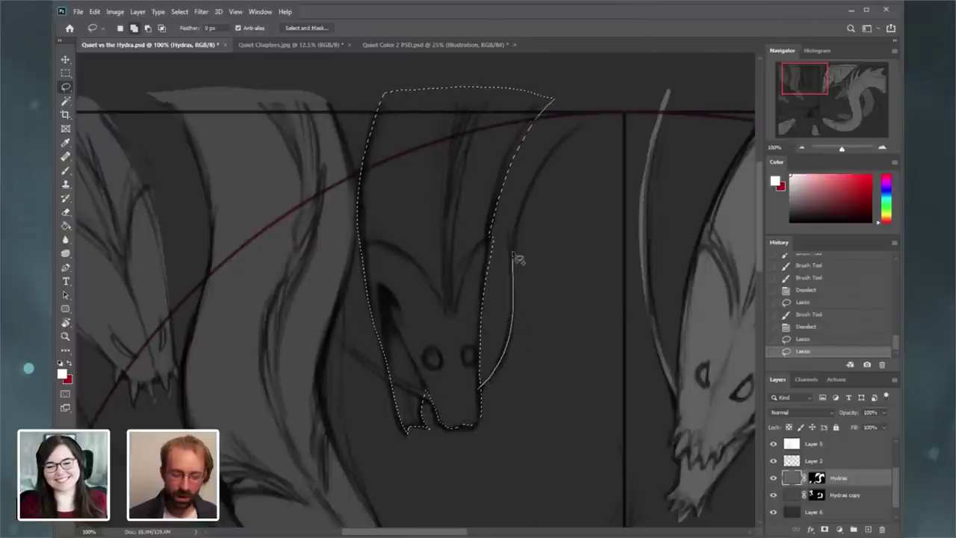
mouse_move(550, 165)
mouse_down()
mouse_move(602, 120)
mouse_move(622, 118)
mouse_move(579, 136)
mouse_move(544, 184)
mouse_move(523, 245)
mouse_move(525, 317)
mouse_move(510, 374)
mouse_move(471, 389)
mouse_up()
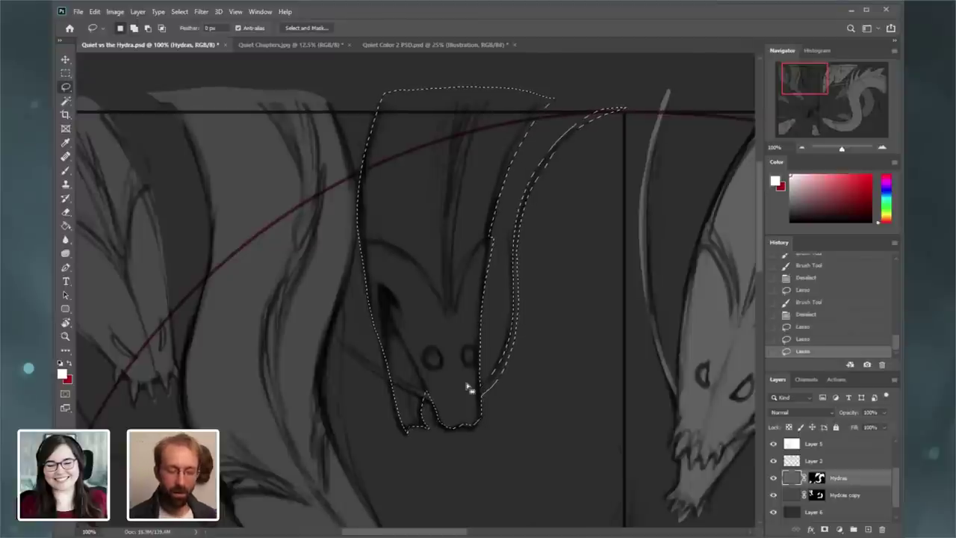
- Hide the Hydras, Hydras copy and dark Layer 6 layers so the whole sketch shows on white with the guides
click(803, 148)
click(803, 148)
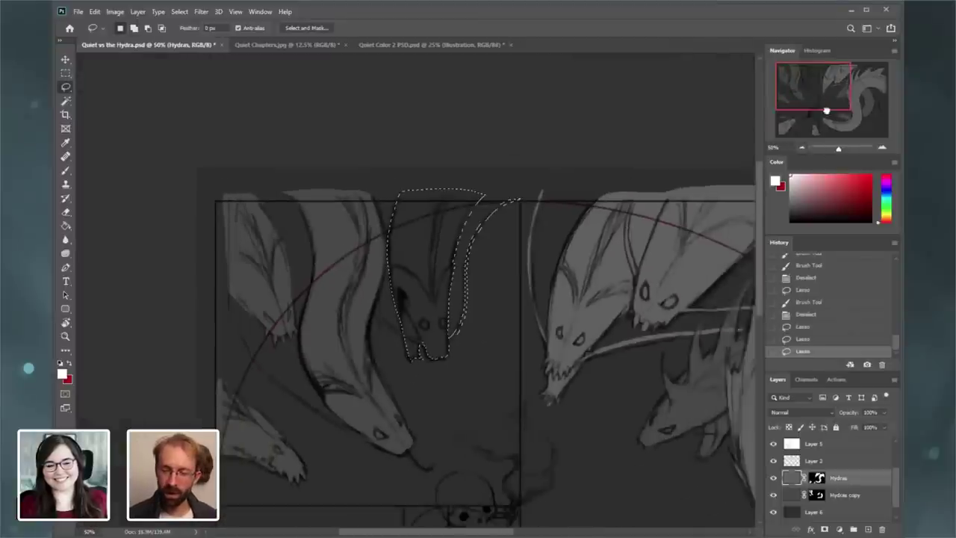
drag(827, 110, 841, 127)
click(803, 148)
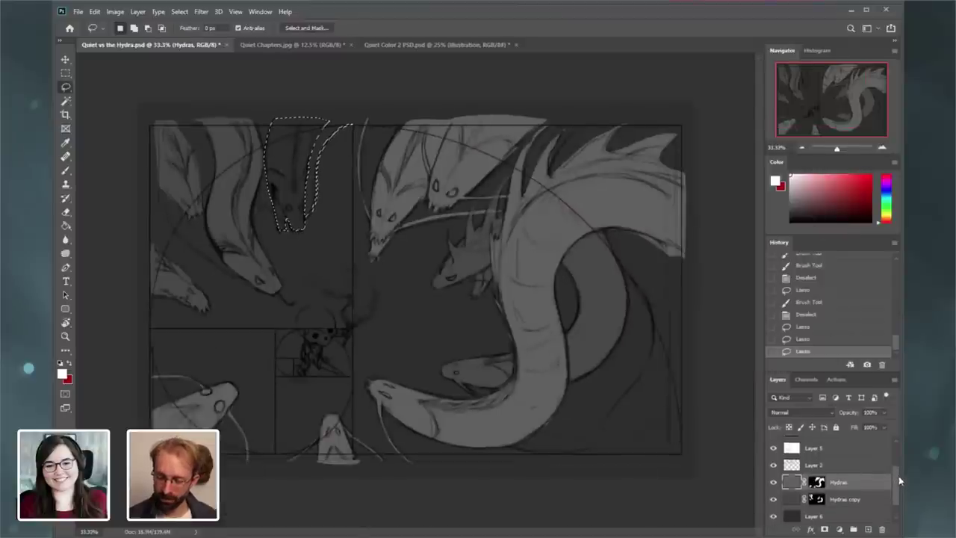
click(773, 477)
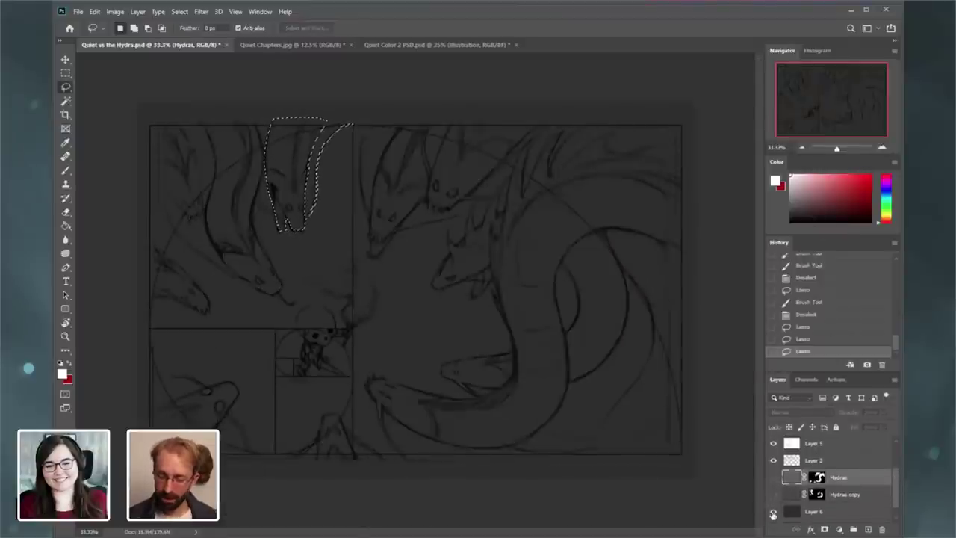
click(773, 514)
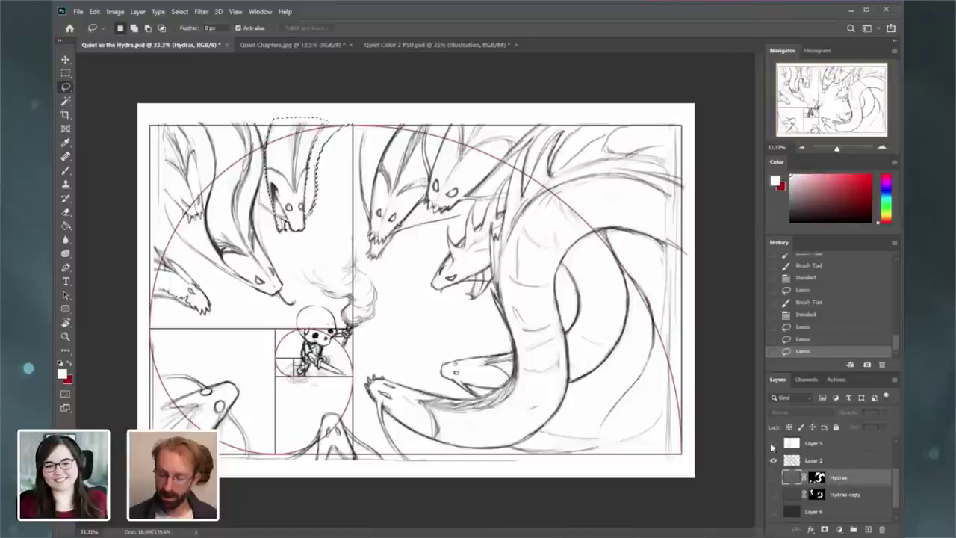
- Make Layer 5 active and toggle its spiral guides to compare the sketch with and without them, leaving the guides visible
click(773, 443)
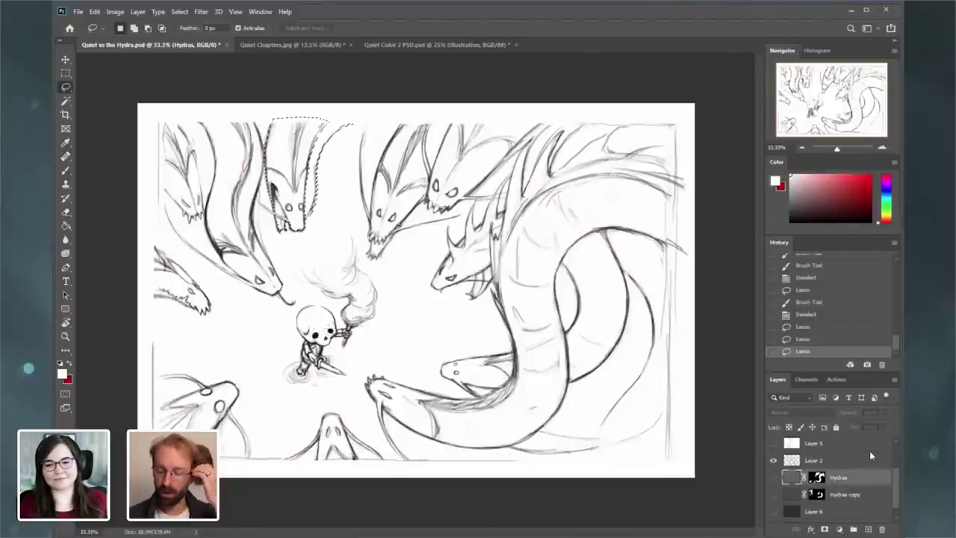
scroll(898, 470, up, 2)
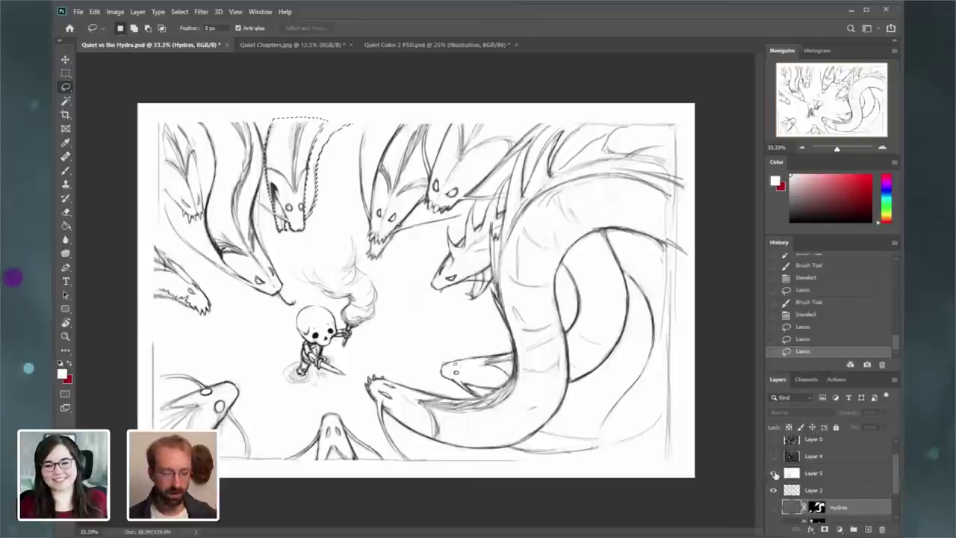
click(773, 474)
click(774, 475)
click(773, 474)
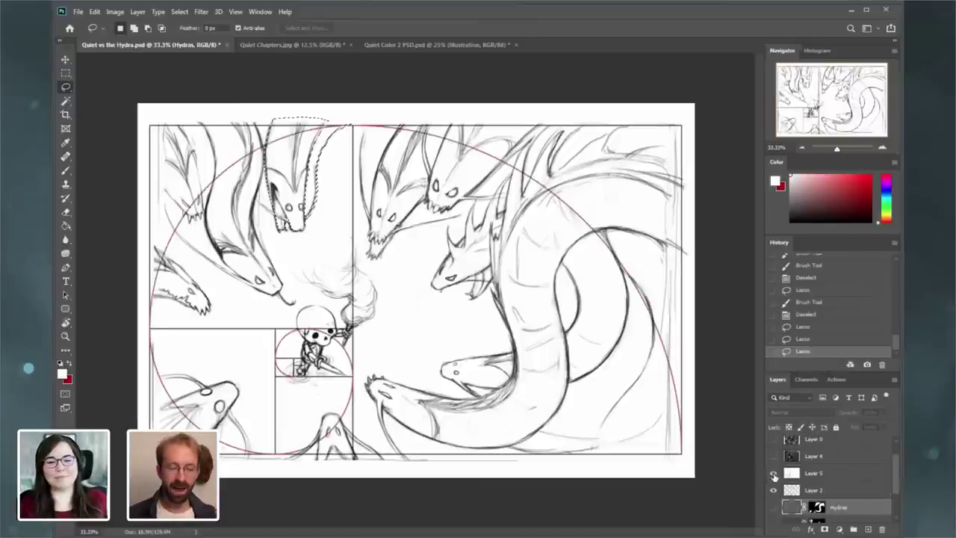
click(817, 476)
click(773, 474)
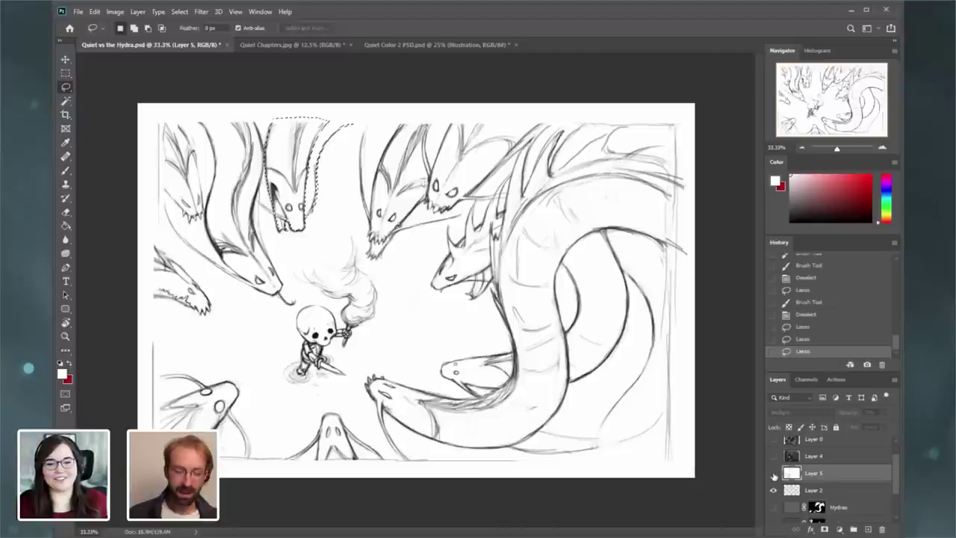
click(773, 474)
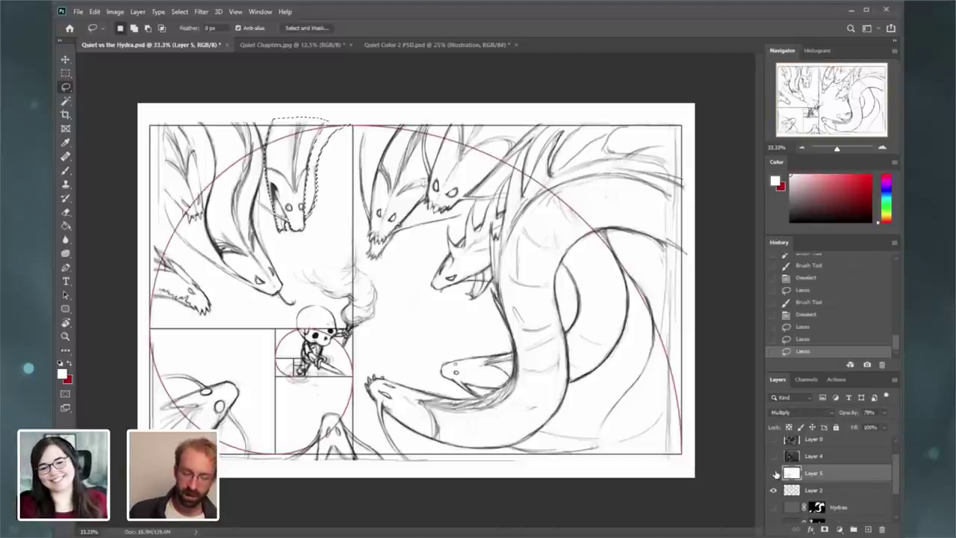
click(774, 475)
click(774, 474)
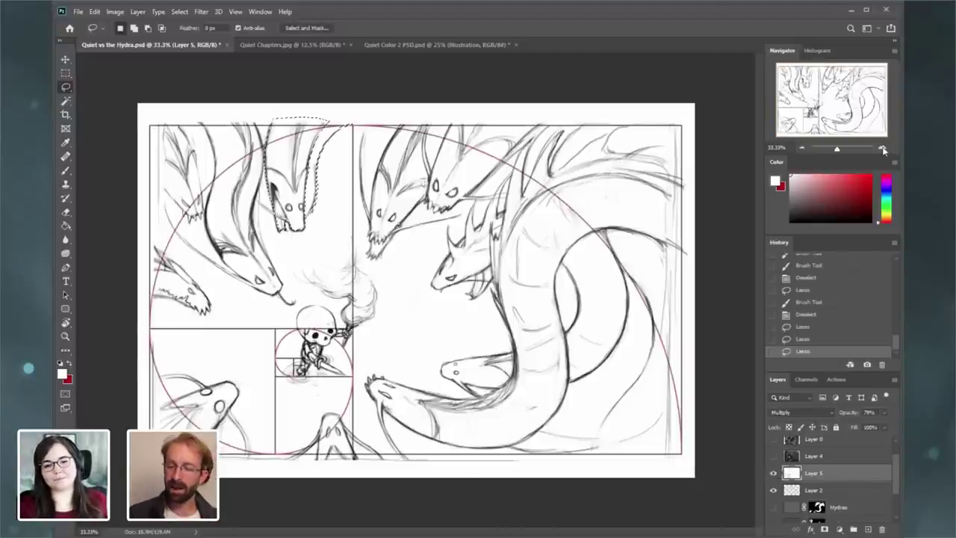
- Examine at 50% how the hydra heads, coiled body and skeleton figure line up with the spiral guides
click(883, 150)
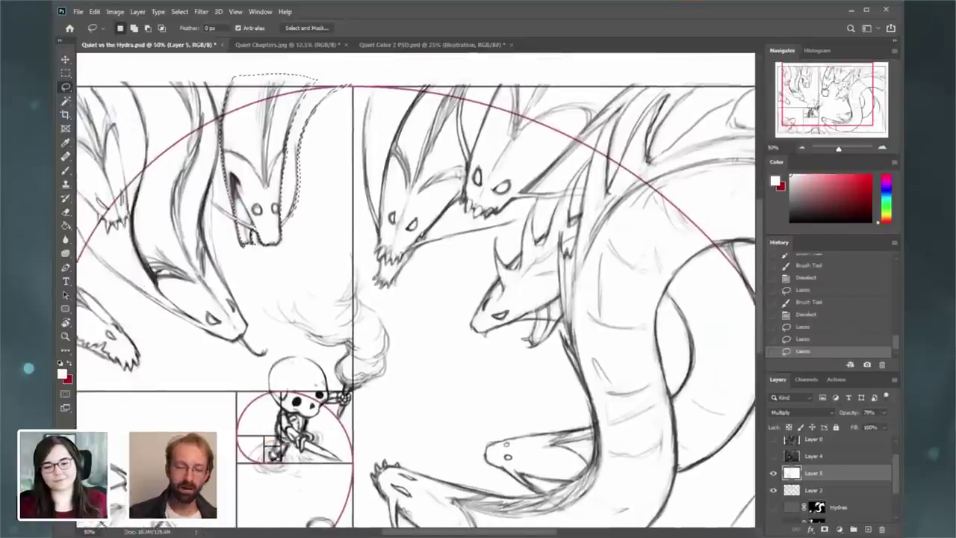
drag(812, 92, 820, 112)
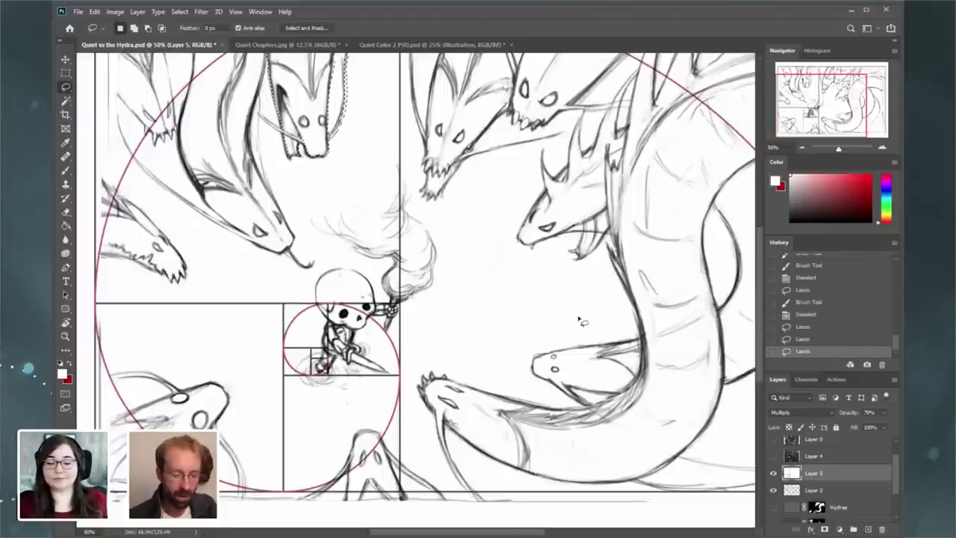
drag(822, 105, 829, 103)
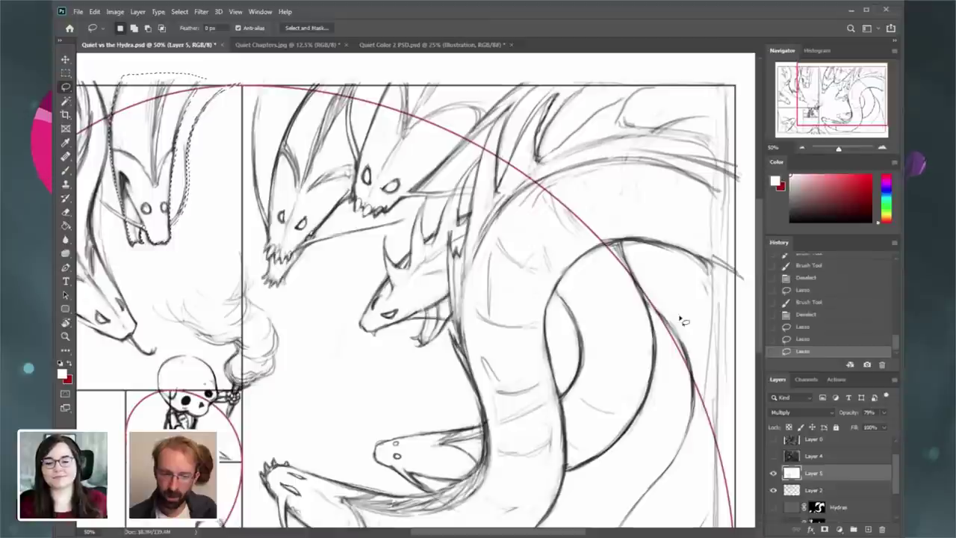
drag(523, 299, 680, 301)
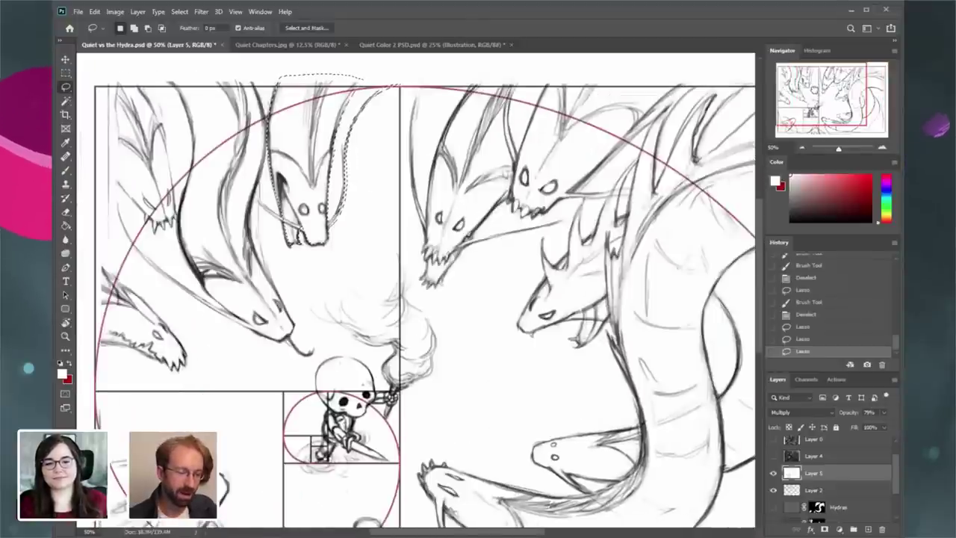
scroll(692, 362, down, 2)
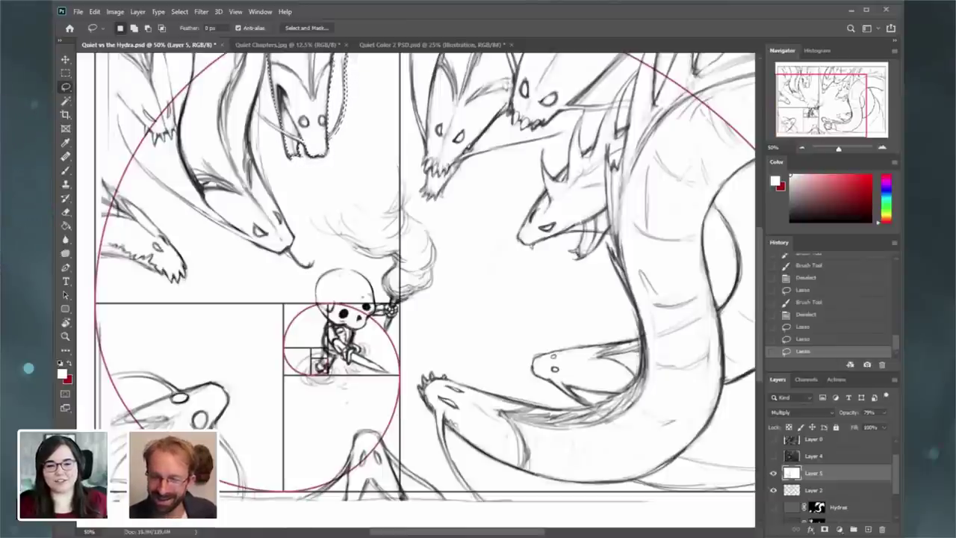
- On Layer 2, lasso the small front-facing hydra head below the skeleton, move it right onto the vertical guide line and deselect
scroll(893, 487, down, 2)
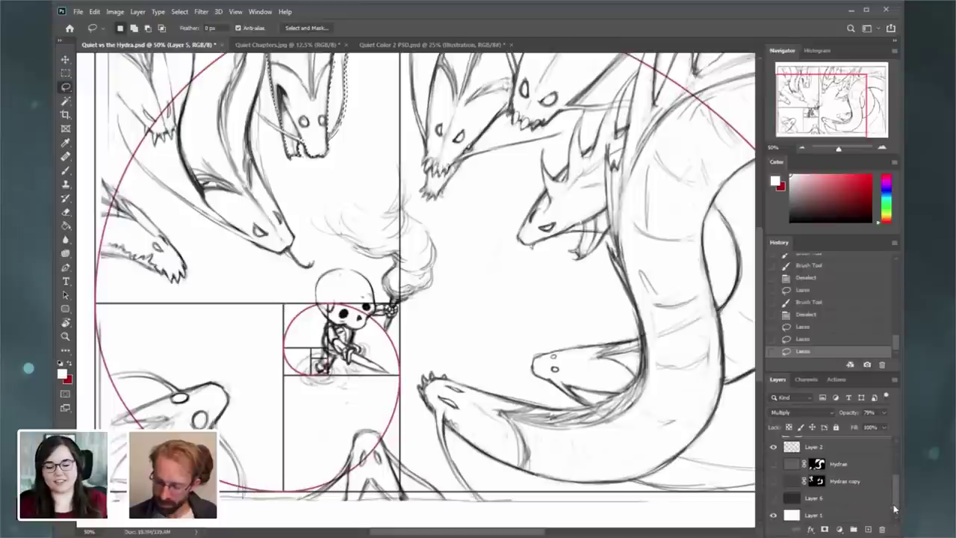
click(852, 466)
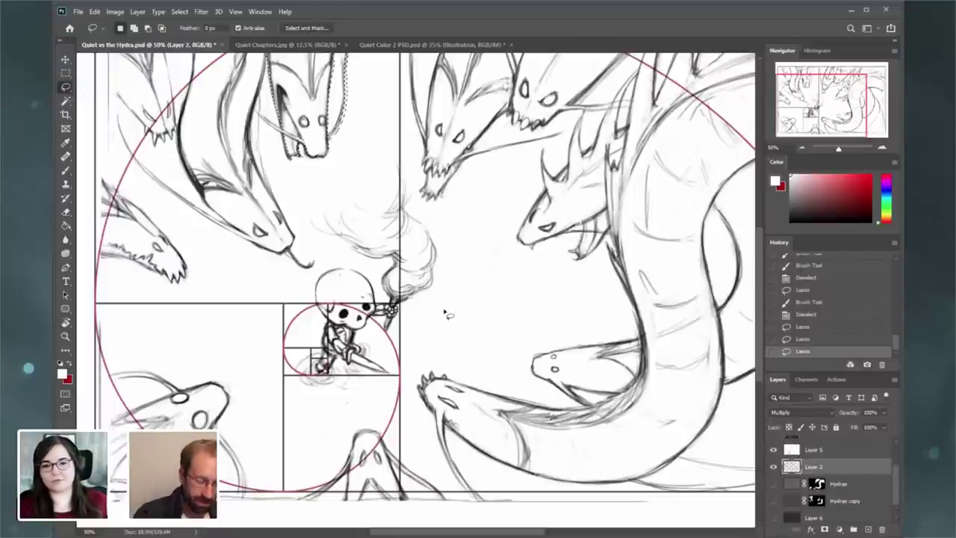
click(773, 484)
click(774, 484)
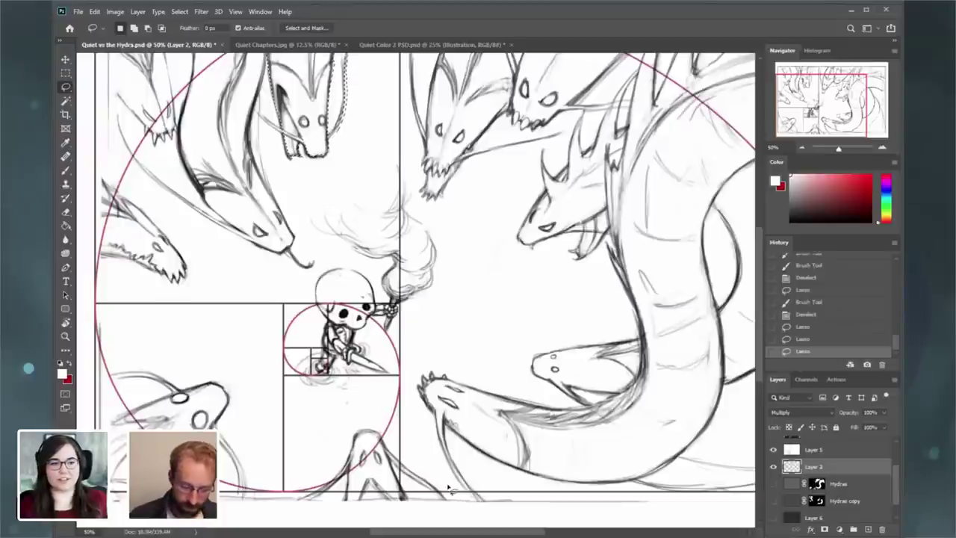
mouse_move(454, 494)
mouse_down()
mouse_move(393, 423)
mouse_move(344, 426)
mouse_up()
mouse_move(344, 516)
mouse_down()
mouse_move(455, 519)
mouse_move(457, 497)
mouse_up()
key(v)
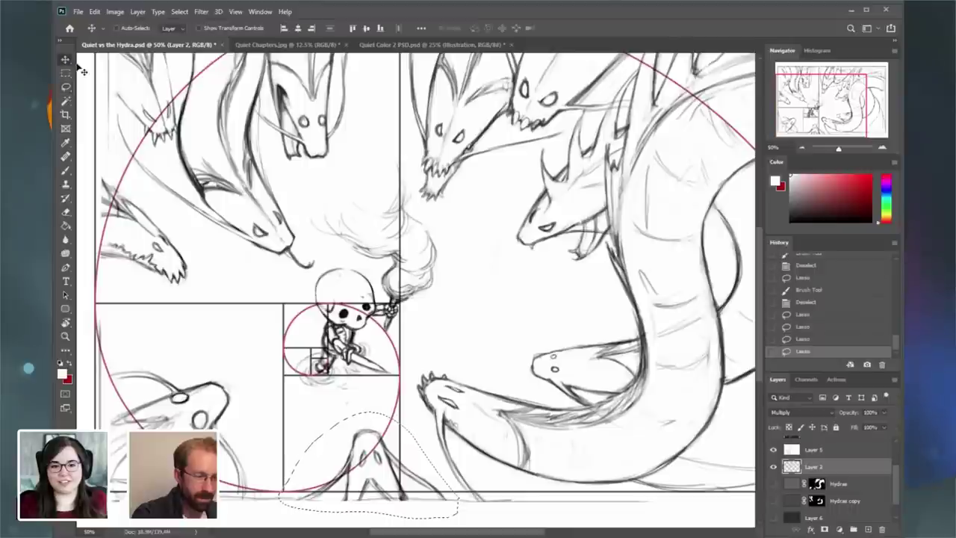
drag(396, 465, 419, 460)
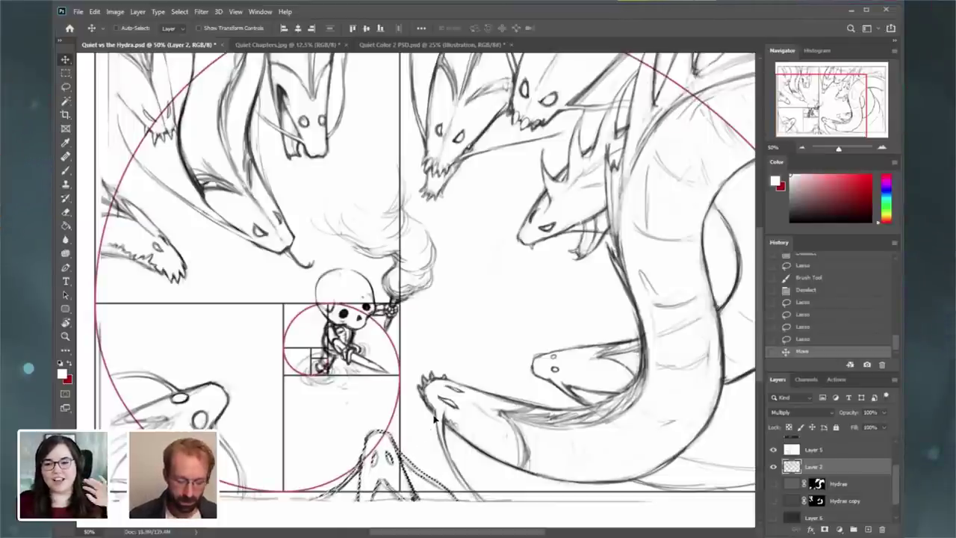
drag(415, 432, 419, 430)
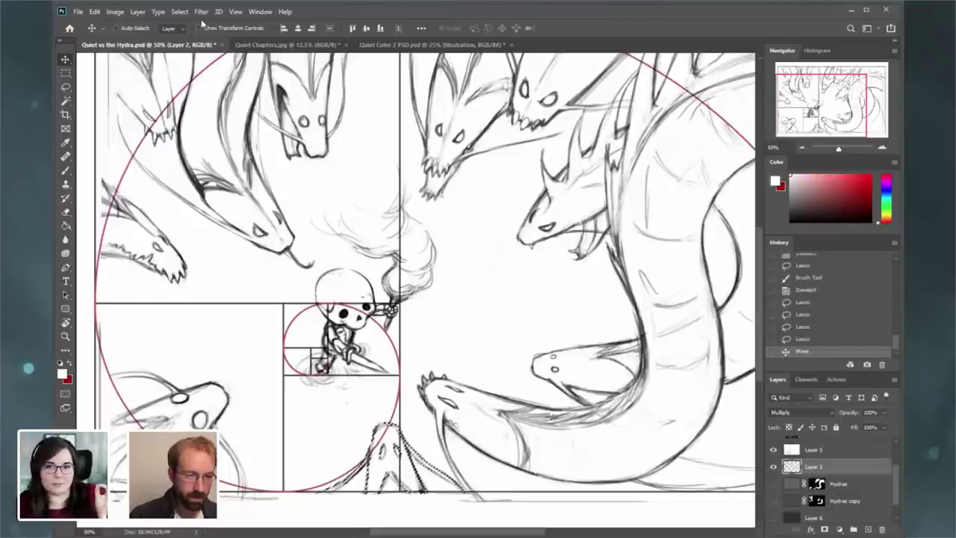
click(66, 87)
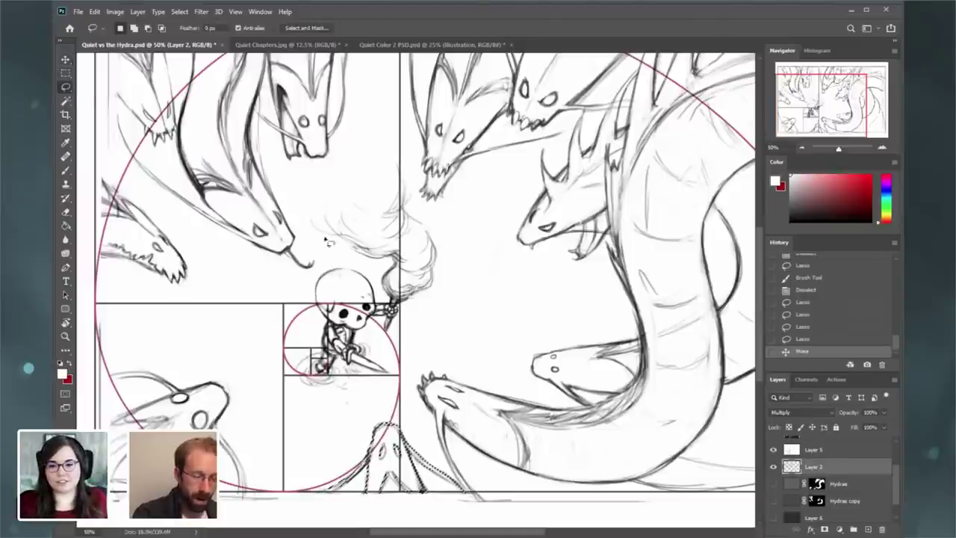
key(ctrl+d)
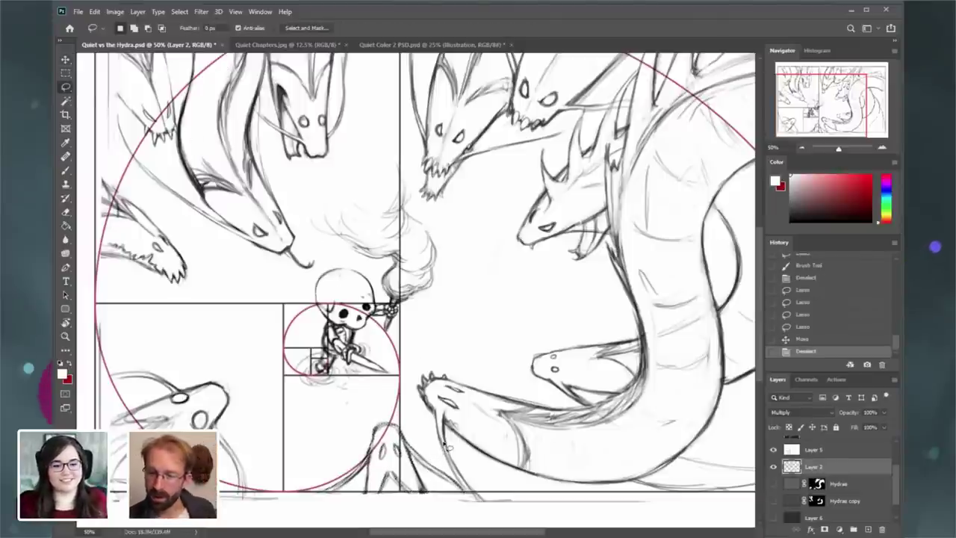
- Lasso the small hydra head again and, in Liquify with brush size 400, nudge its face right and its right neck line outward
mouse_move(452, 478)
mouse_down()
mouse_move(400, 412)
mouse_move(347, 425)
mouse_move(293, 478)
mouse_move(341, 518)
mouse_move(463, 514)
mouse_up()
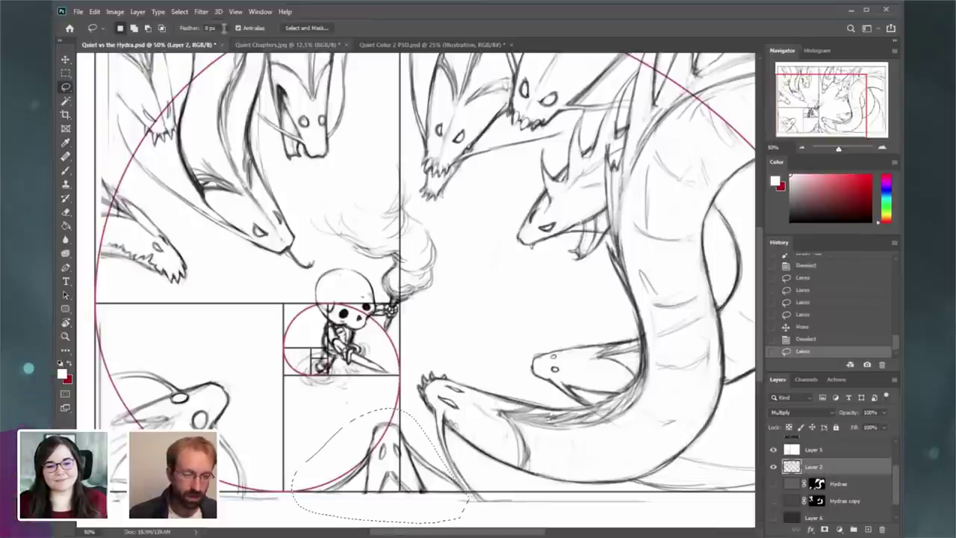
click(200, 11)
click(221, 90)
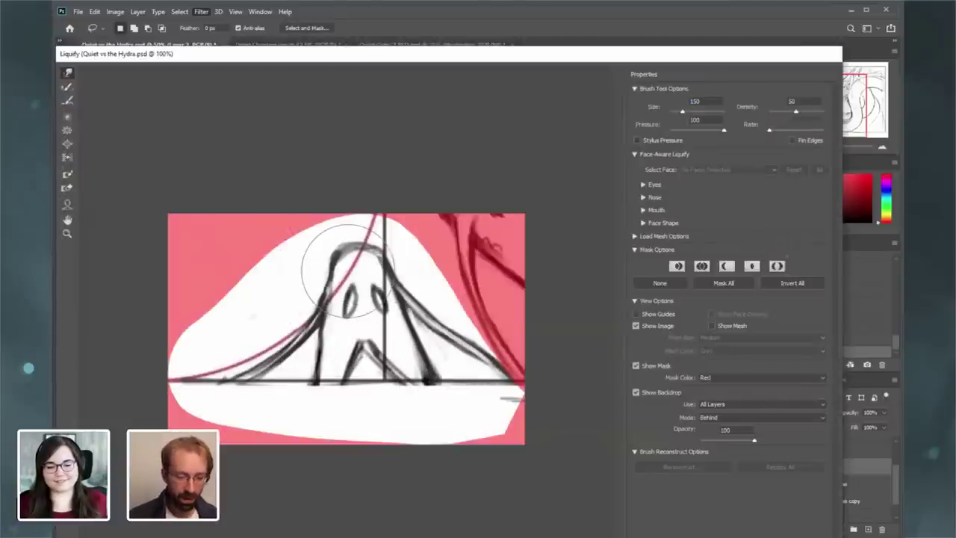
key(bracketright)
key(bracketright)
key(bracketright)
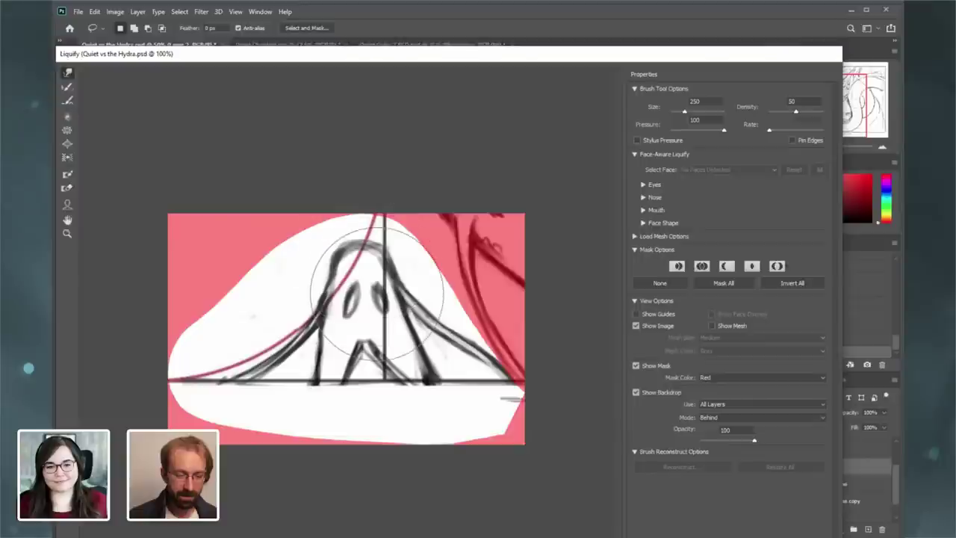
key(bracketright)
key(bracketright)
drag(378, 296, 386, 295)
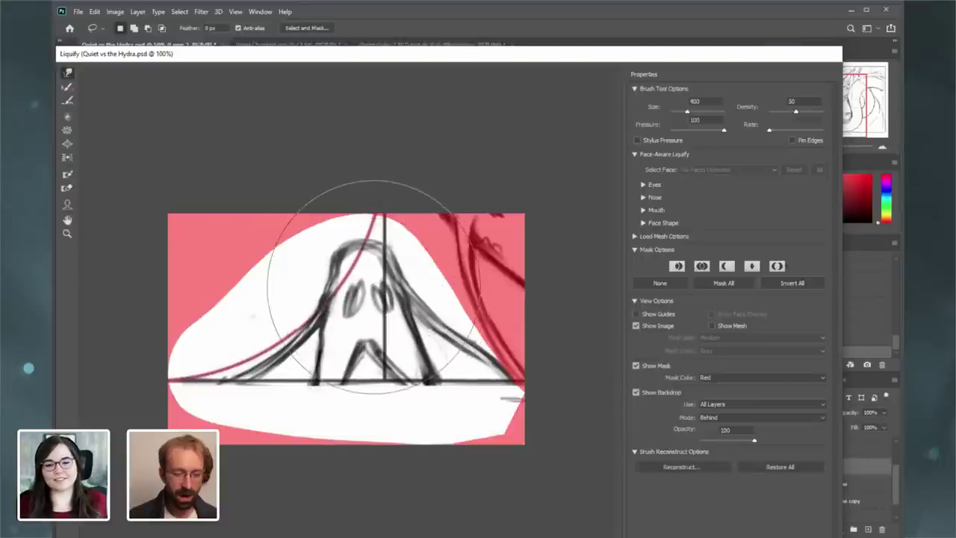
drag(492, 352, 495, 349)
- Push the small head's left neck lines outward toward the red spiral with the Liquify warp brush
key(bracketleft)
key(bracketright)
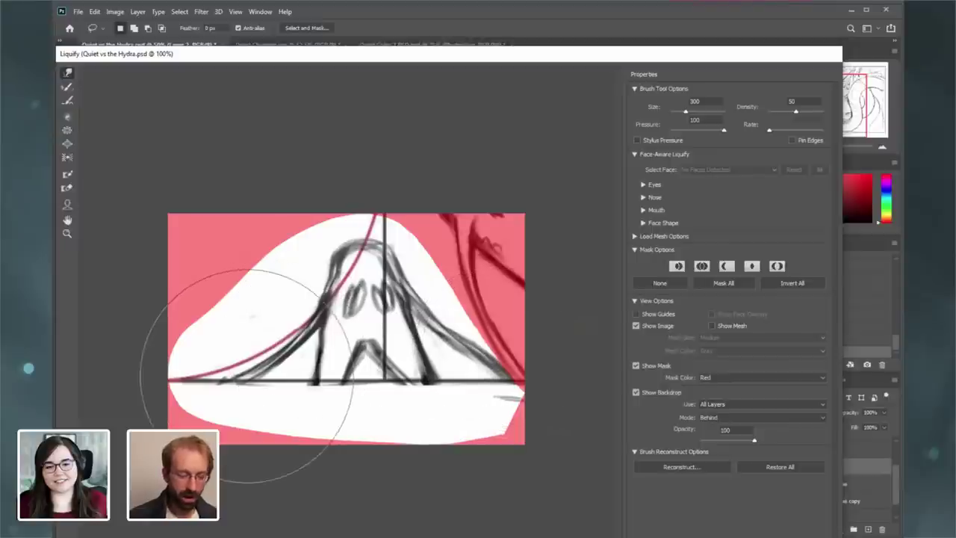
drag(247, 376, 192, 384)
drag(307, 335, 292, 325)
key(bracketleft)
key(bracketleft)
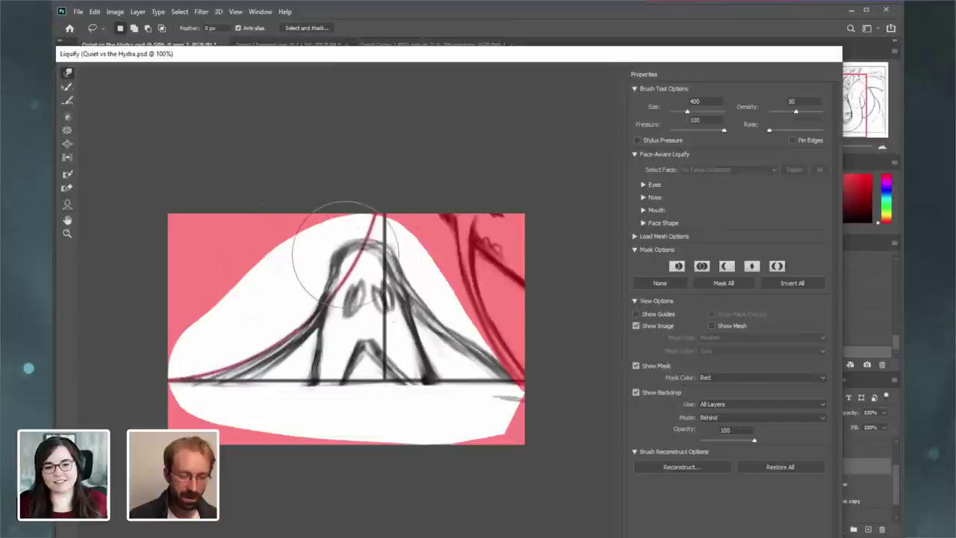
- Adjust the Liquify brush size and warp the small head's mouth slightly to the right
key(bracketleft)
key(bracketleft)
key(bracketleft)
key(bracketleft)
key(bracketleft)
key(bracketleft)
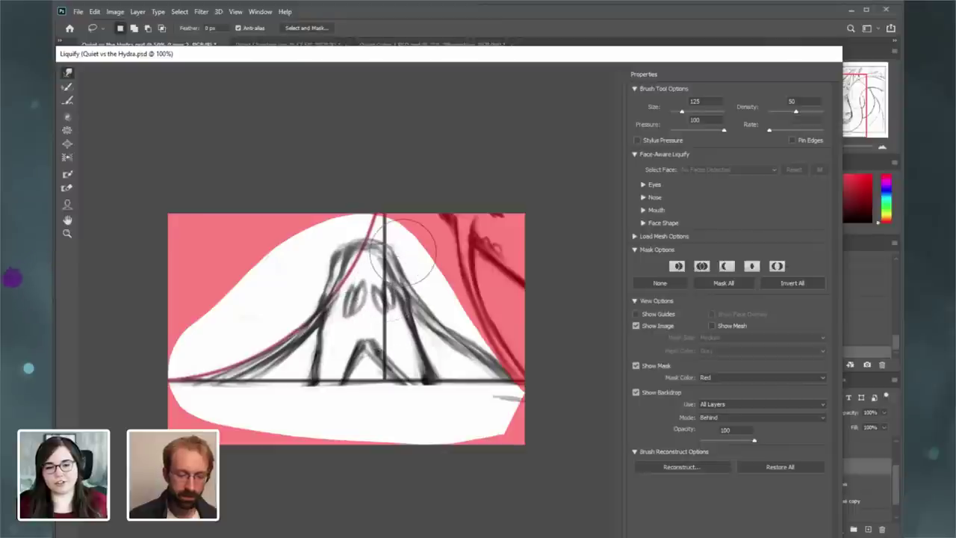
key(bracketright)
key(bracketright)
key(bracketright)
key(bracketright)
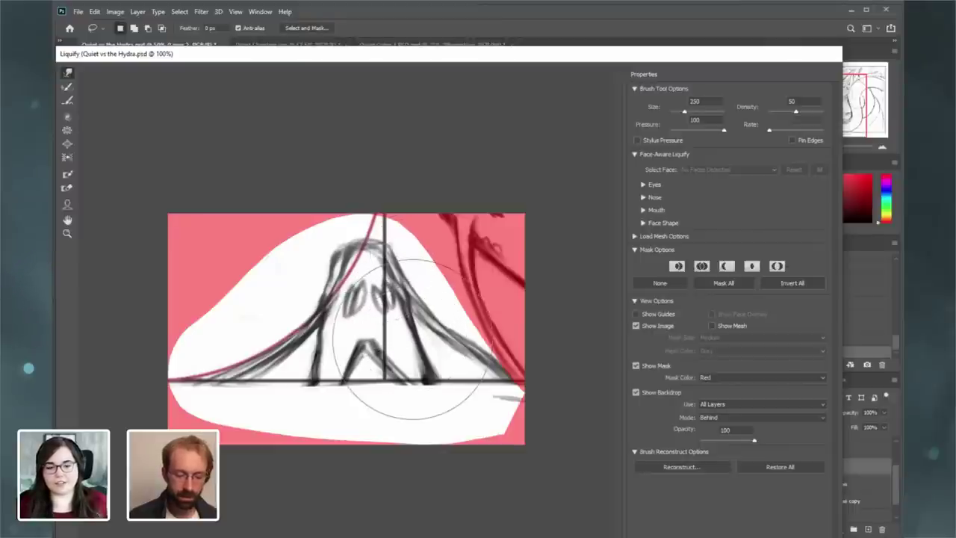
drag(371, 384, 377, 383)
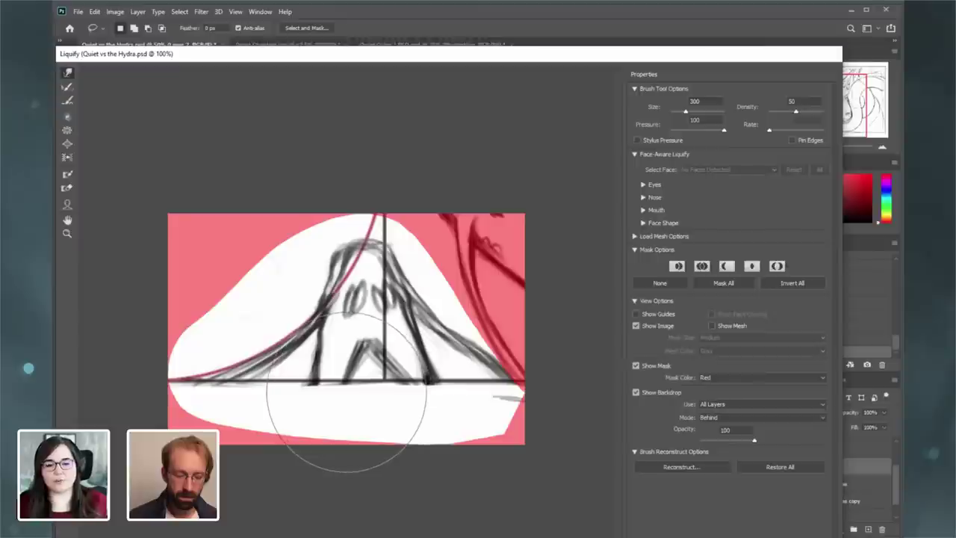
- Reduce the Liquify brush size to 150 and apply the warp to the small head
key(bracketleft)
key(bracketleft)
key(bracketleft)
key(bracketleft)
key(bracketleft)
key(bracketleft)
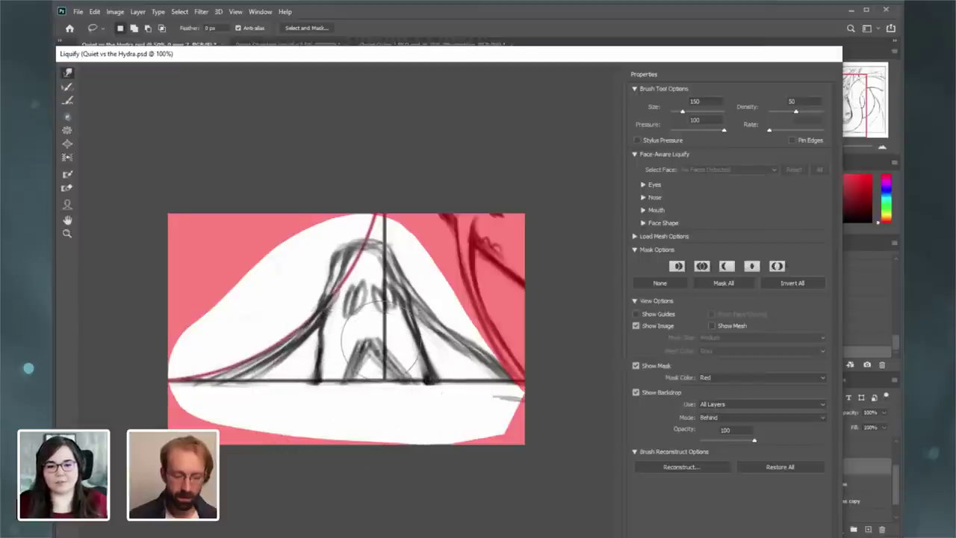
key(Return)
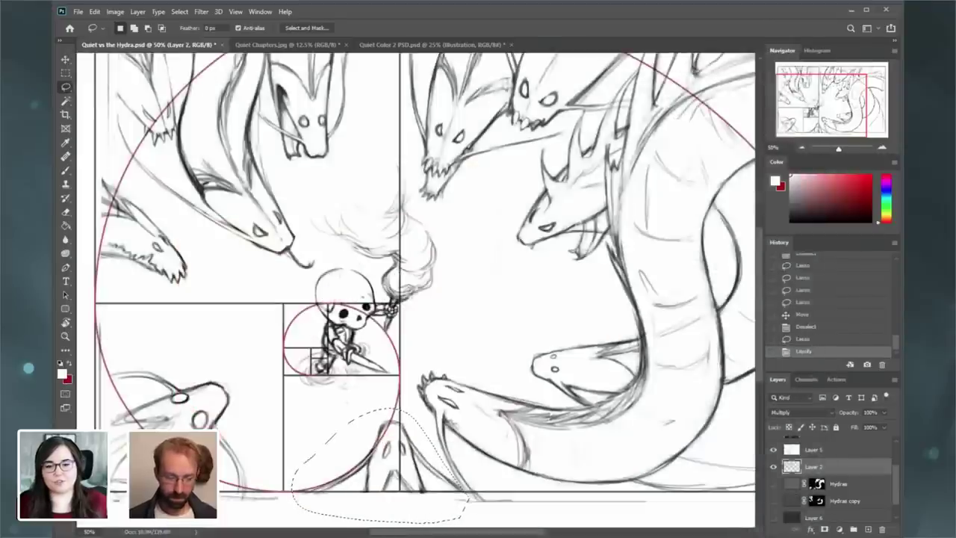
- Compare the small head before and after Liquify, keep the warped version and deselect
click(811, 340)
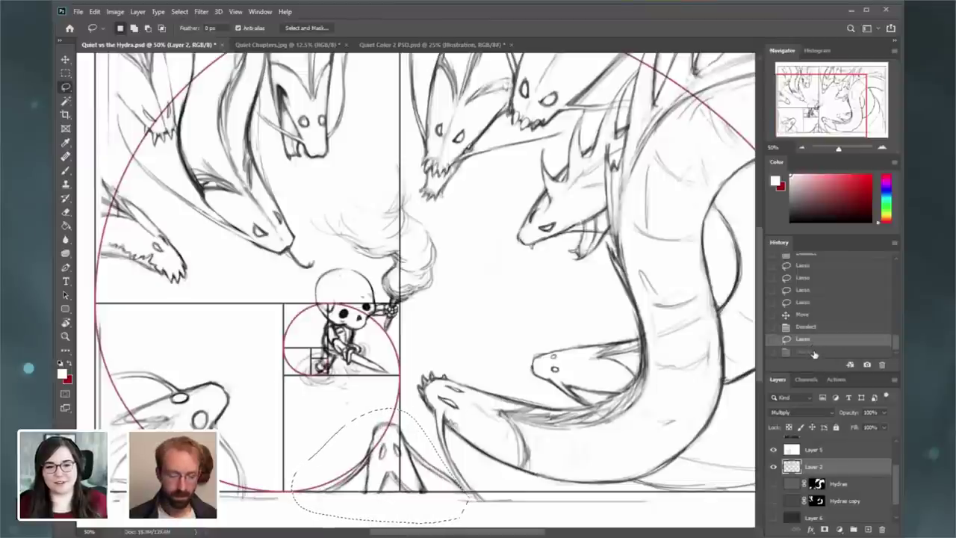
click(812, 352)
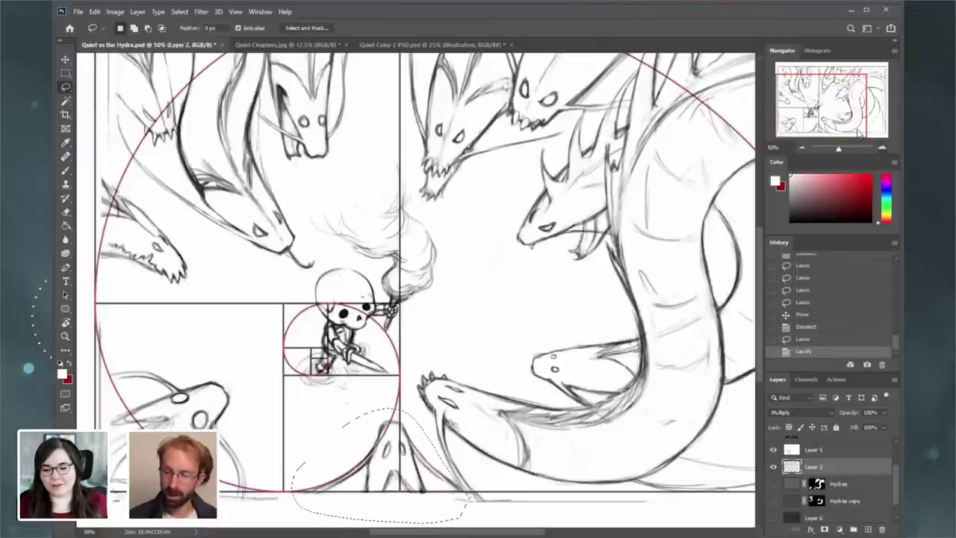
key(ctrl+equal)
drag(601, 262, 670, 183)
click(182, 13)
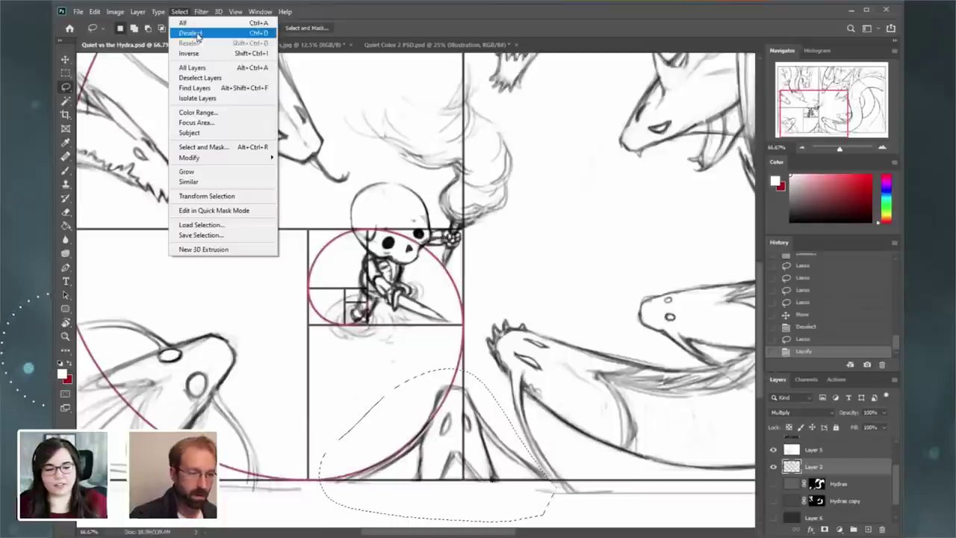
click(196, 34)
- Set the foreground to a near-black colour and redraw the left edge of the small hydra head with the Brush
click(66, 171)
click(883, 148)
drag(440, 500, 447, 383)
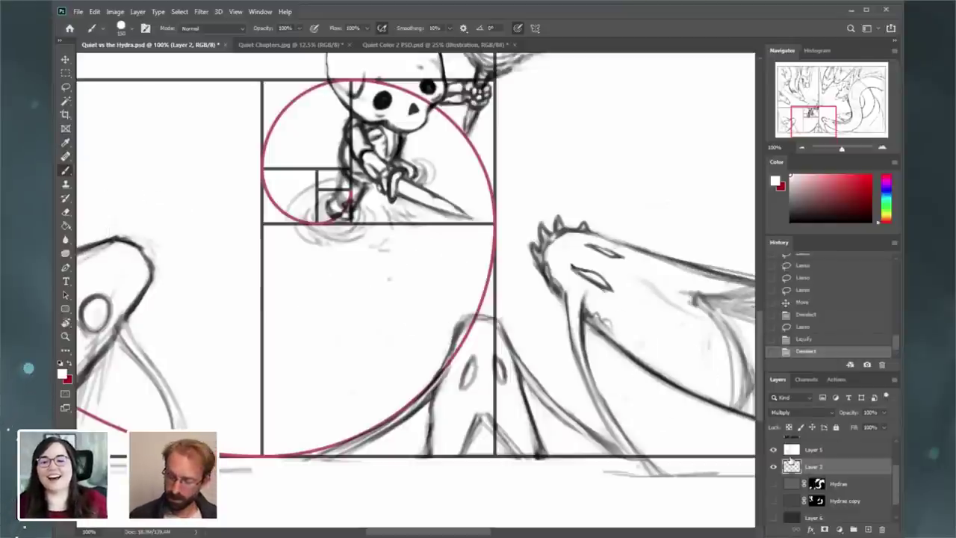
click(68, 363)
click(64, 374)
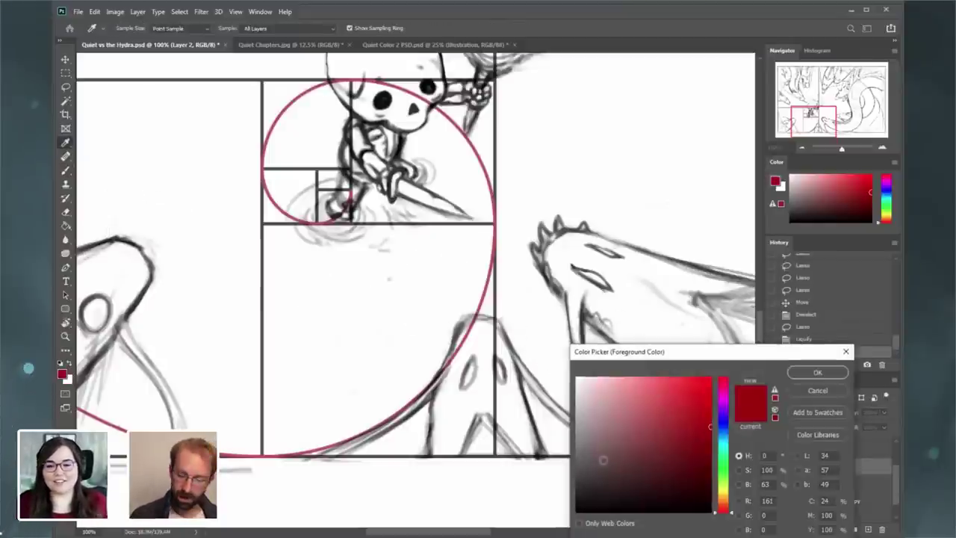
key(Return)
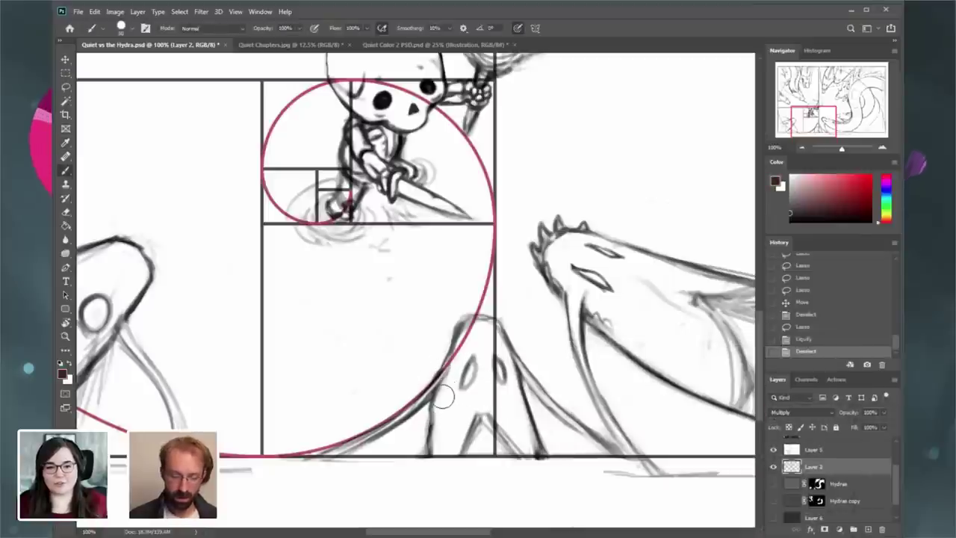
drag(440, 386, 432, 430)
drag(435, 407, 431, 455)
drag(447, 377, 436, 408)
mouse_move(442, 387)
mouse_down()
mouse_move(421, 459)
mouse_move(419, 417)
mouse_up()
- Erase the stray sketch lines around the base of the small head's left neck line
key(e)
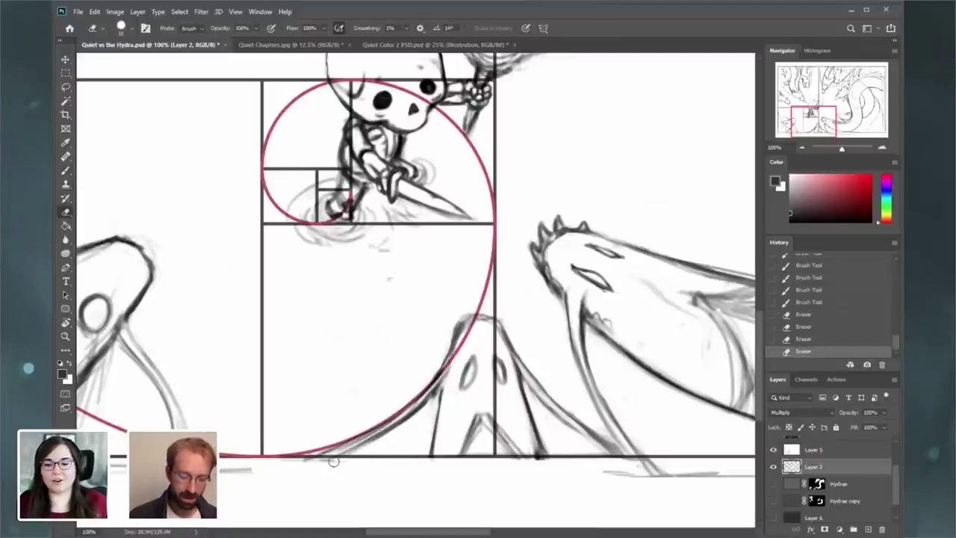
drag(334, 462, 306, 463)
drag(322, 459, 407, 419)
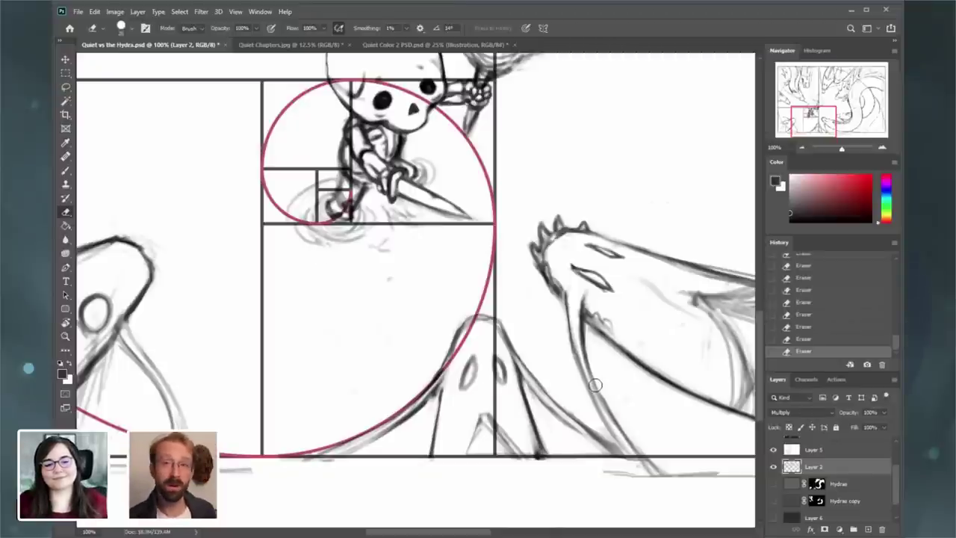
- Redraw the left side of the small head's mouth, its left eye and left neck line with the Brush
click(73, 169)
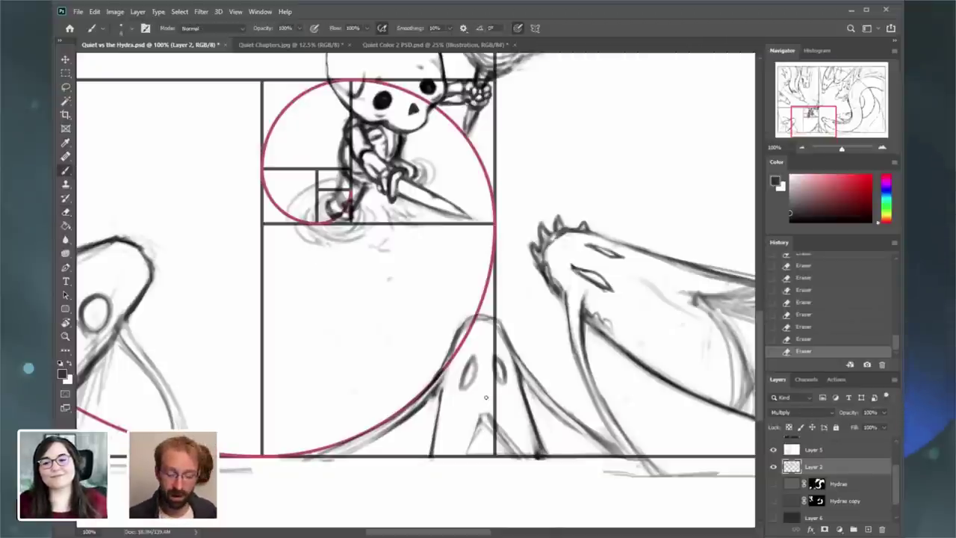
mouse_move(487, 398)
mouse_down()
mouse_move(470, 451)
mouse_move(475, 436)
mouse_up()
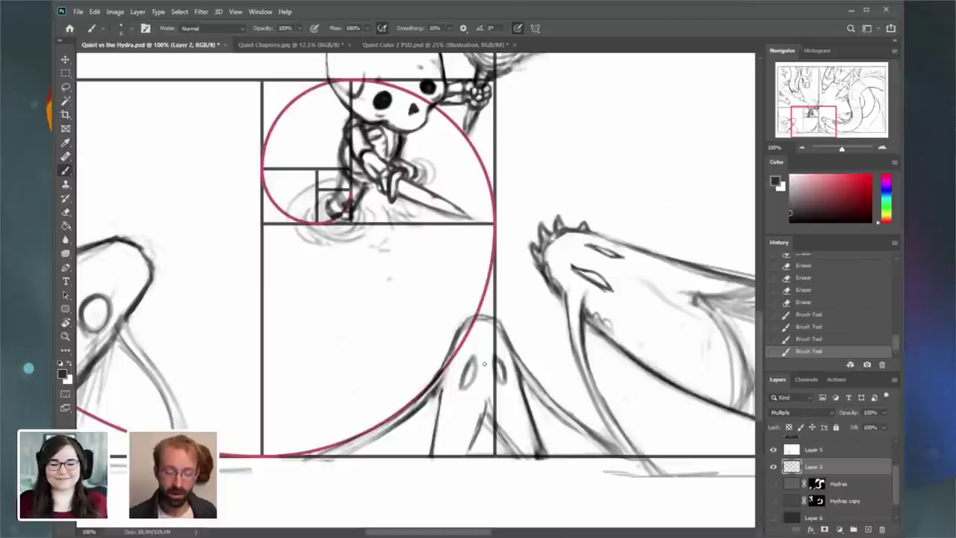
mouse_move(475, 357)
mouse_down()
mouse_move(471, 386)
mouse_move(461, 387)
mouse_up()
mouse_move(475, 362)
mouse_down()
mouse_move(463, 390)
mouse_move(434, 403)
mouse_up()
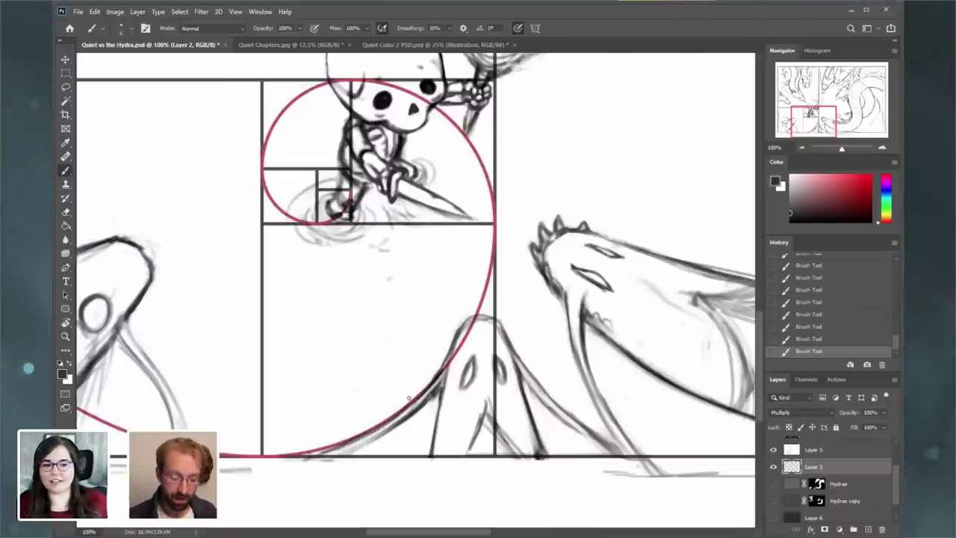
- Show the Hydras, Hydras copy and Layer 6 layers, make the Hydras layer mask active and save the document
key(ctrl+minus)
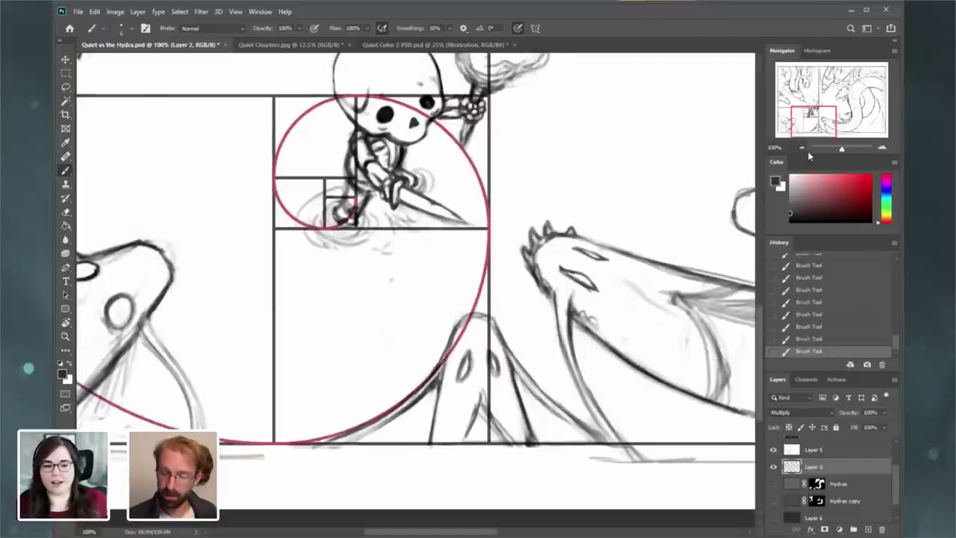
click(774, 484)
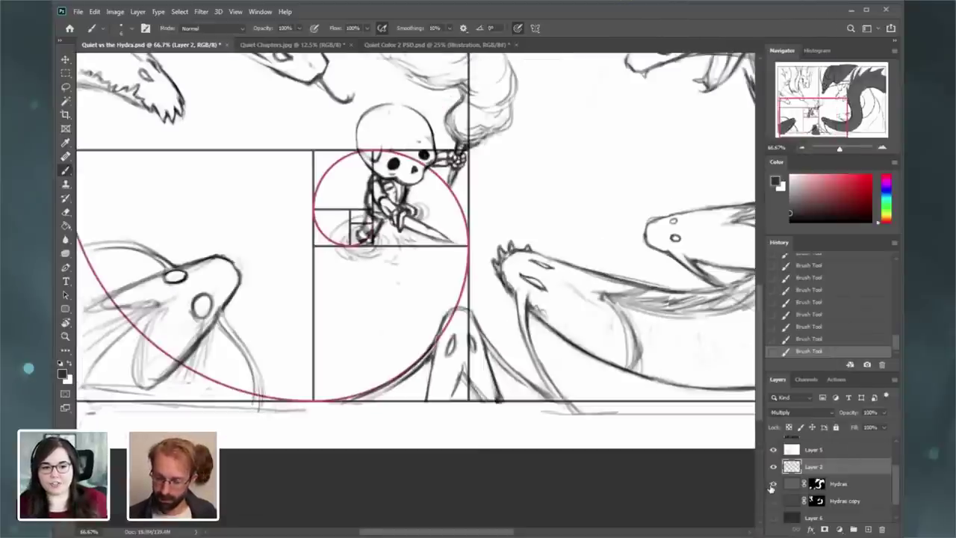
click(817, 485)
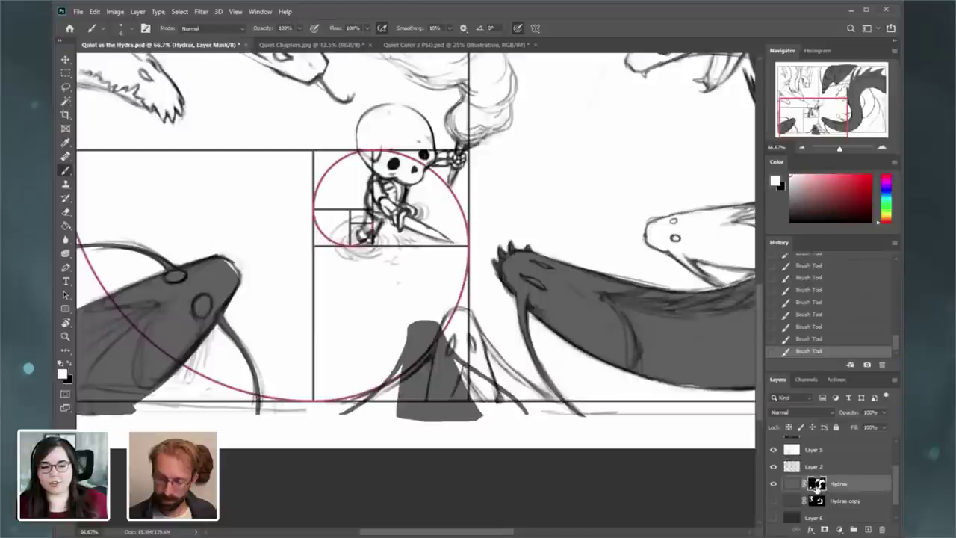
click(773, 500)
click(774, 517)
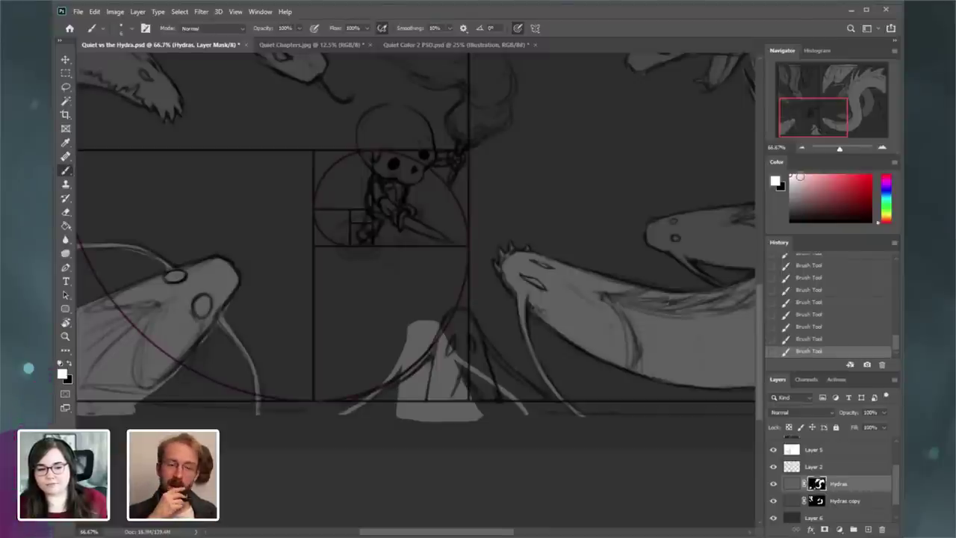
click(78, 11)
click(98, 130)
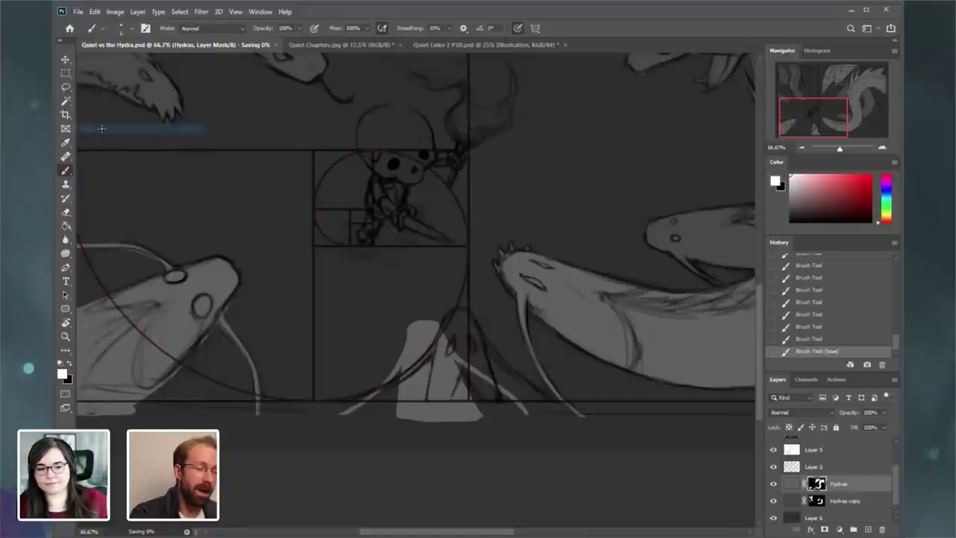
- Add a new blank layer with Normal mode and 100% opacity directly above the Hydras layer
click(801, 147)
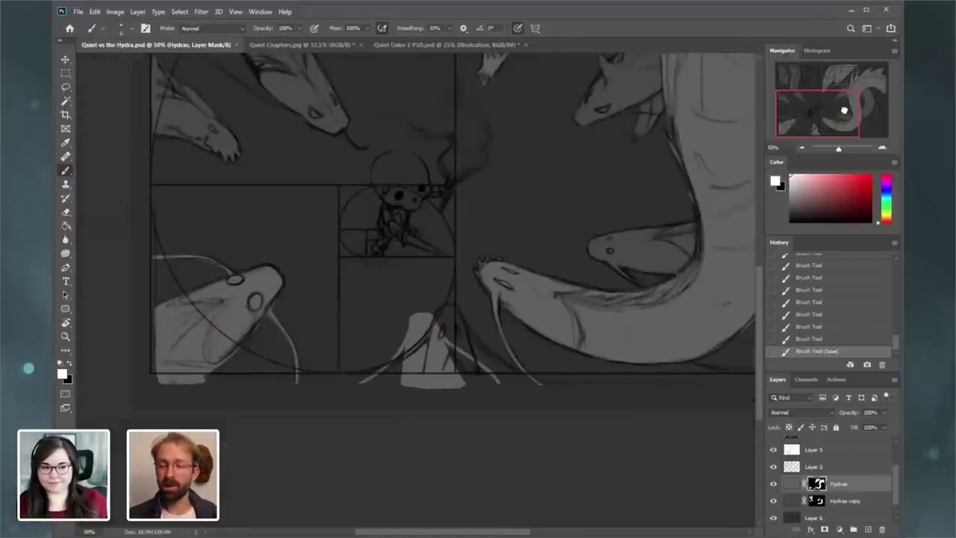
drag(844, 110, 815, 132)
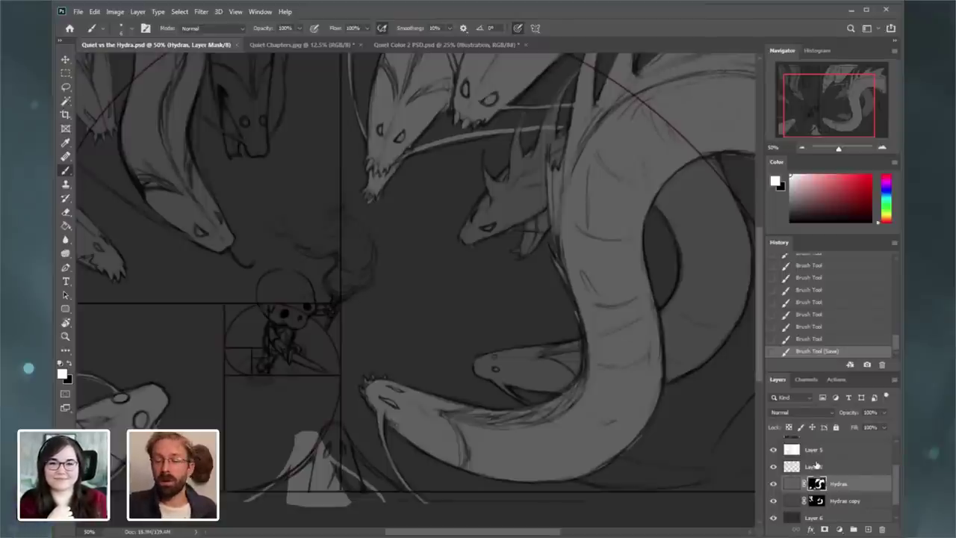
click(180, 12)
click(180, 12)
click(138, 12)
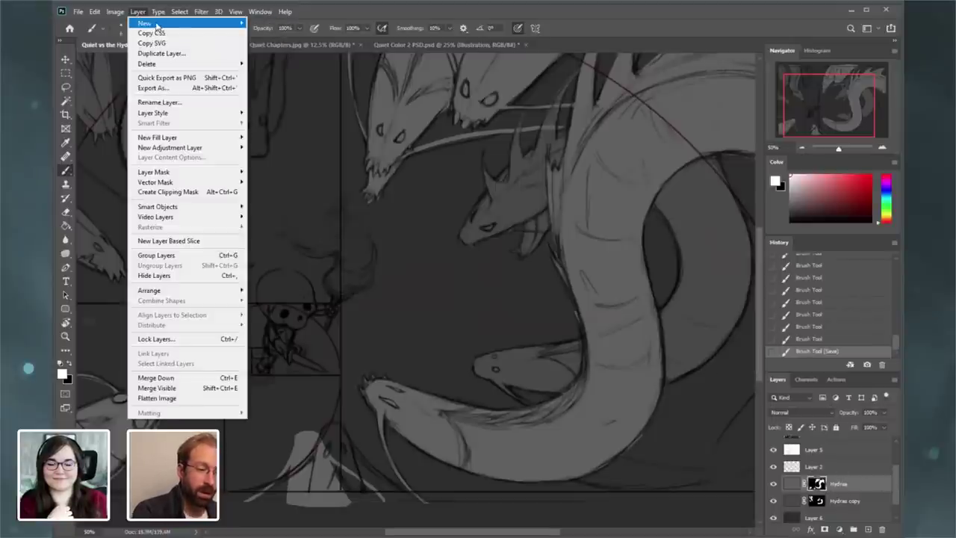
mouse_move(150, 24)
click(326, 26)
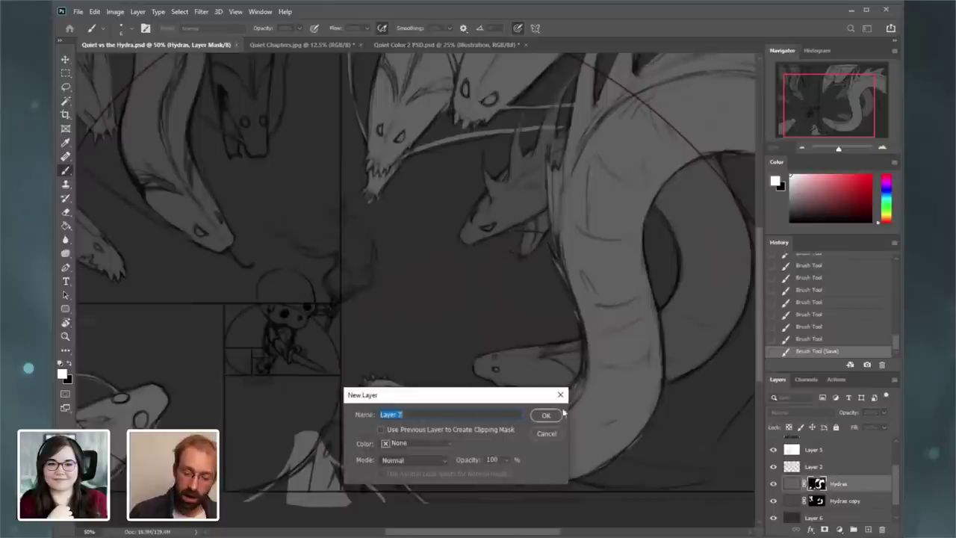
click(549, 416)
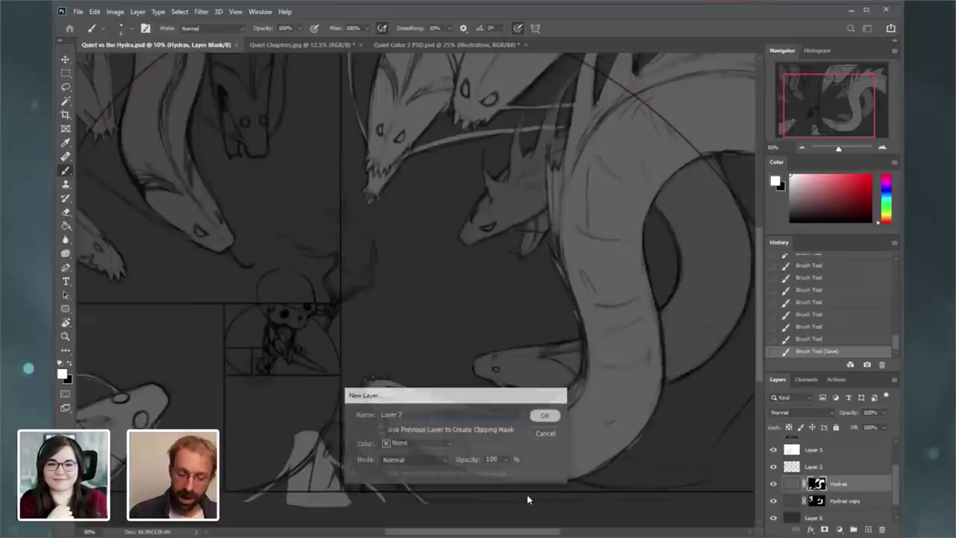
- Set the foreground to light grey (RGB 172, 172, 172) and paint the skeleton's skull, body and torch flame on the new layer with an enlarged Brush
click(68, 363)
click(62, 371)
click(567, 408)
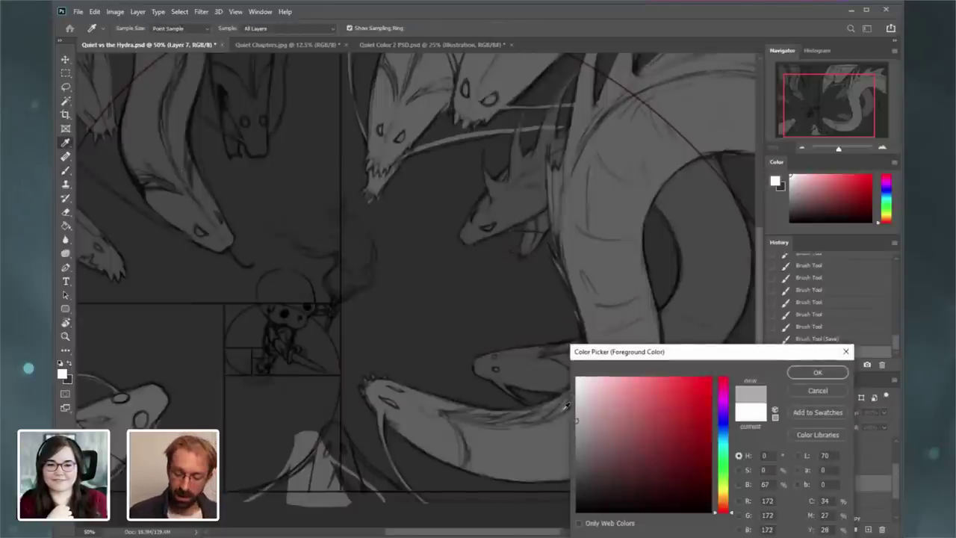
click(817, 372)
key(bracketright)
key(bracketright)
key(bracketright)
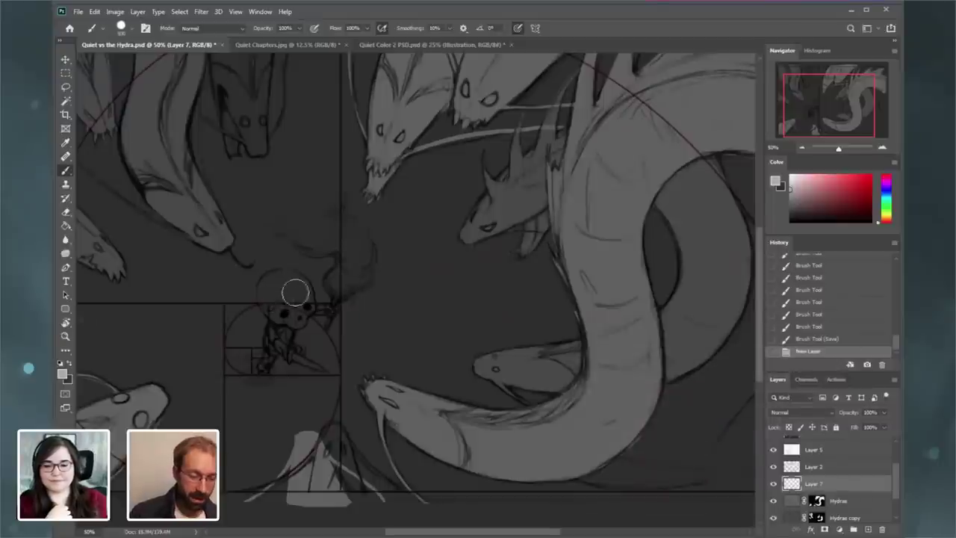
mouse_move(293, 291)
mouse_down()
mouse_move(301, 309)
mouse_move(272, 353)
mouse_move(320, 368)
mouse_up()
drag(270, 281, 267, 294)
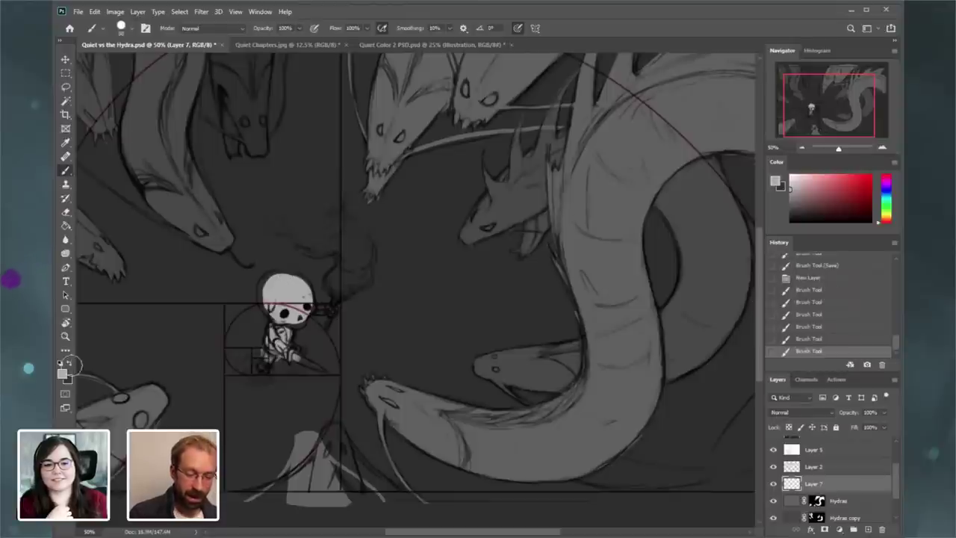
mouse_move(327, 301)
mouse_down()
mouse_move(347, 256)
mouse_move(351, 281)
mouse_up()
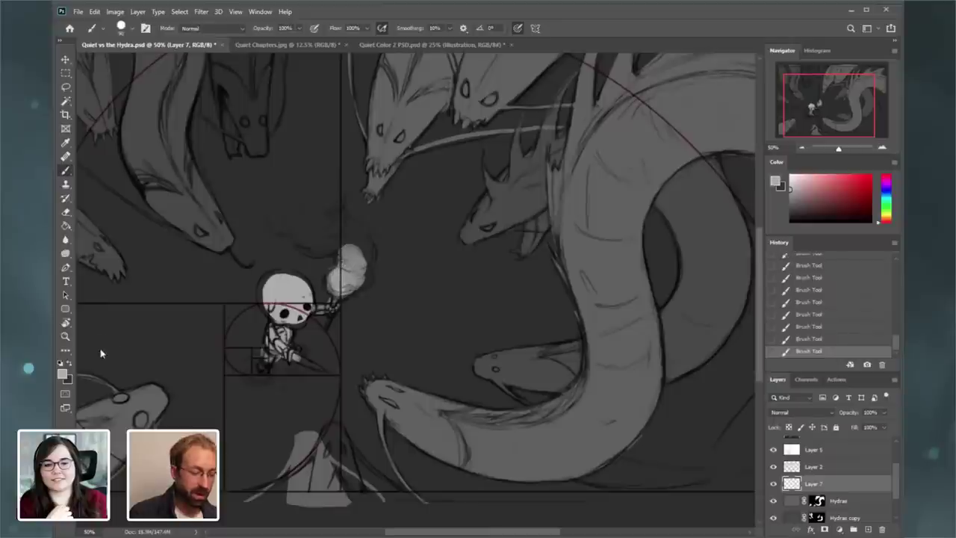
- Set the foreground to near-white and brush highlights over the torch flame and the torch-facing side of the skull
click(65, 375)
drag(583, 401, 566, 388)
click(817, 373)
drag(338, 287, 329, 231)
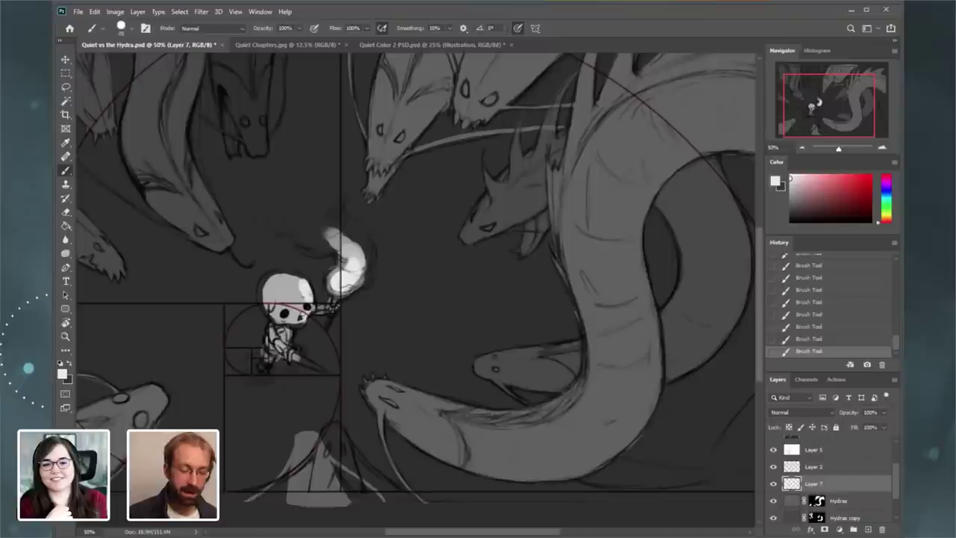
- Hide Layer 5 with the golden spiral guide lines and view the composition without it
drag(848, 128, 829, 134)
click(802, 149)
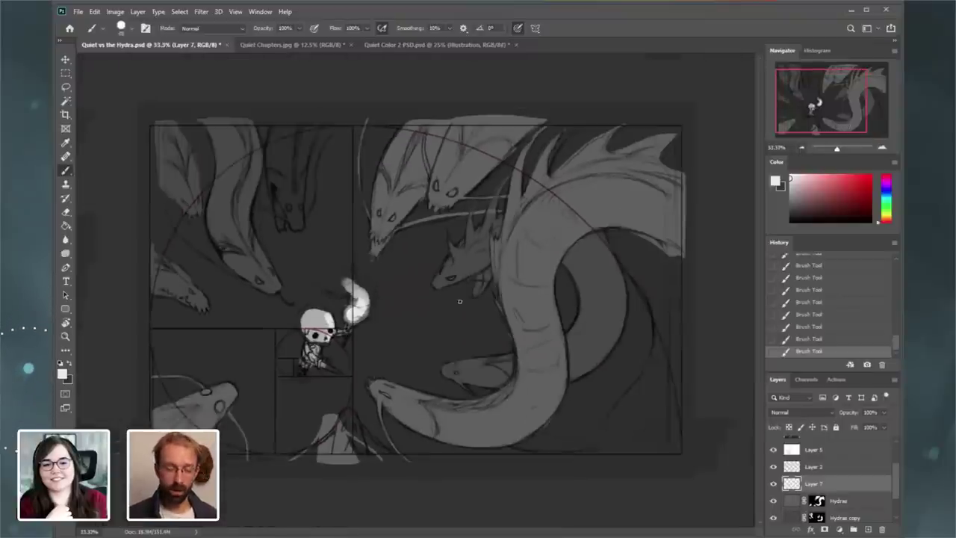
click(771, 438)
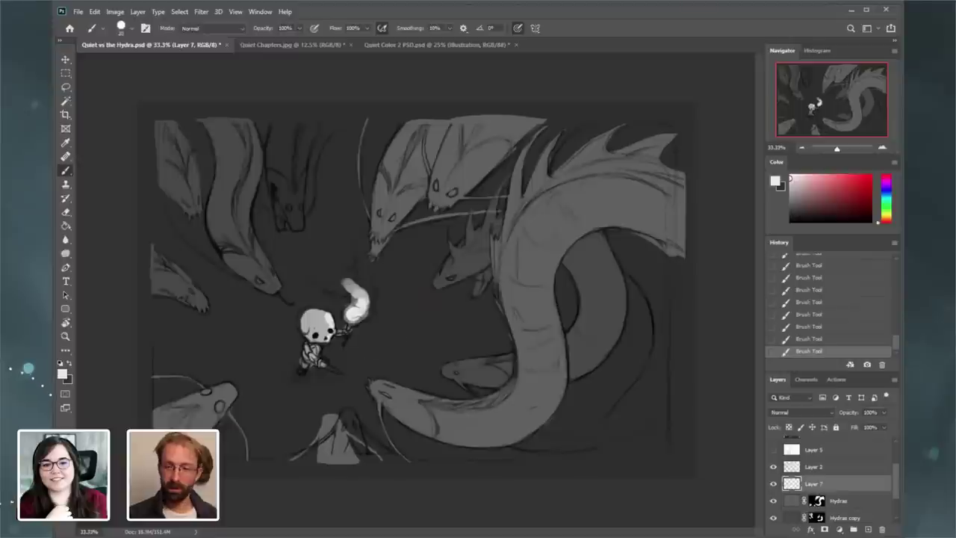
click(883, 146)
drag(845, 110, 838, 112)
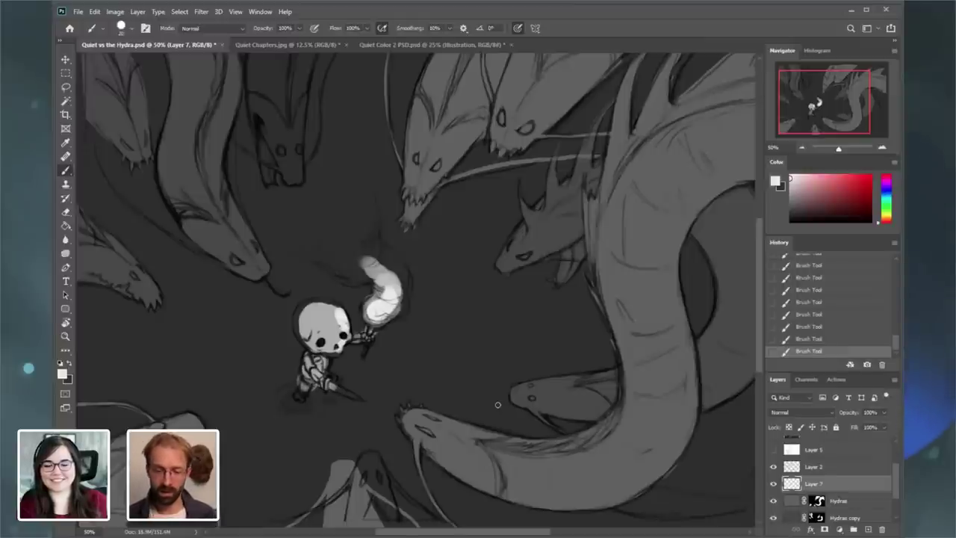
- Hide Layer 7 with the painted skeleton and toggle the Hydras layer off and on to check its contents
click(773, 484)
click(773, 483)
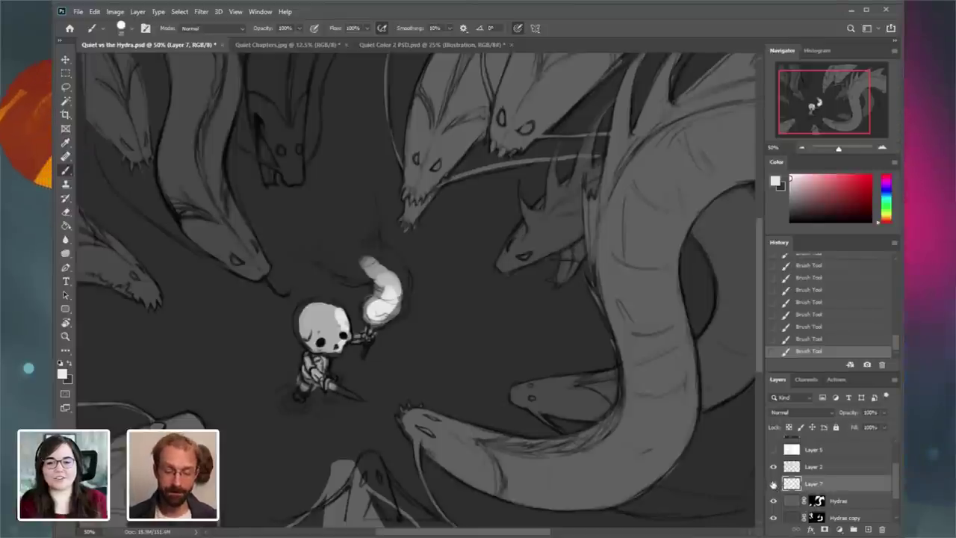
click(774, 484)
scroll(896, 495, down, 2)
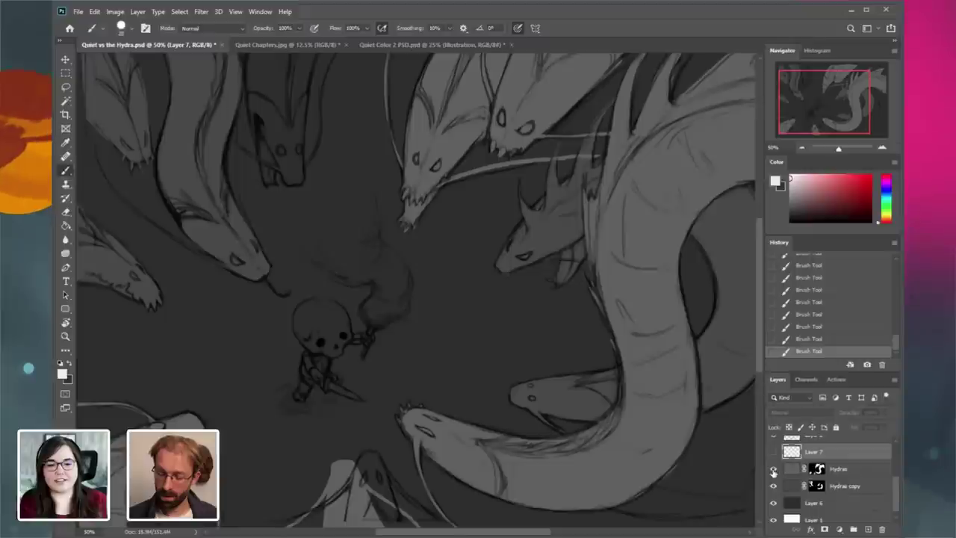
click(773, 469)
click(773, 470)
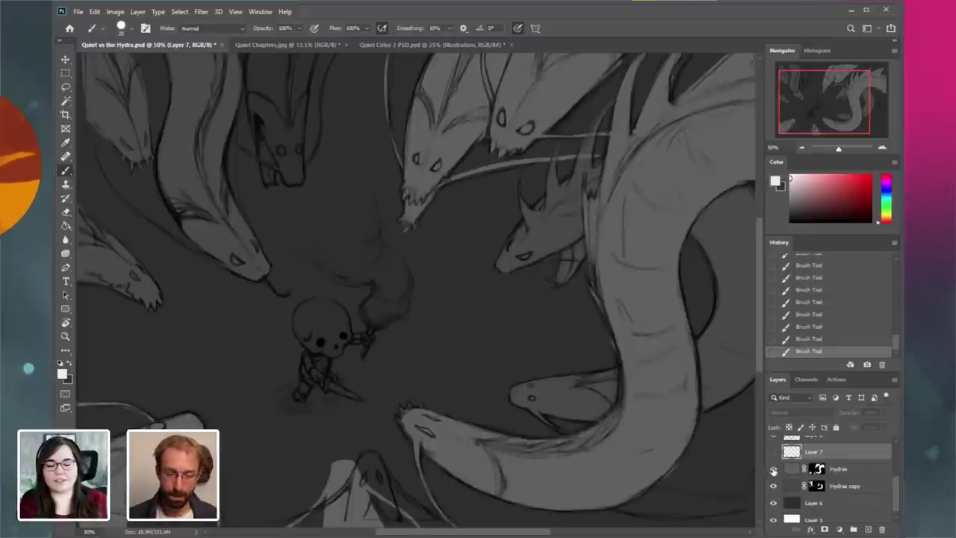
- Remove the misaligned grey fill around the small bottom head by lassoing the area, painting black on the Hydras layer mask and deselecting
click(883, 150)
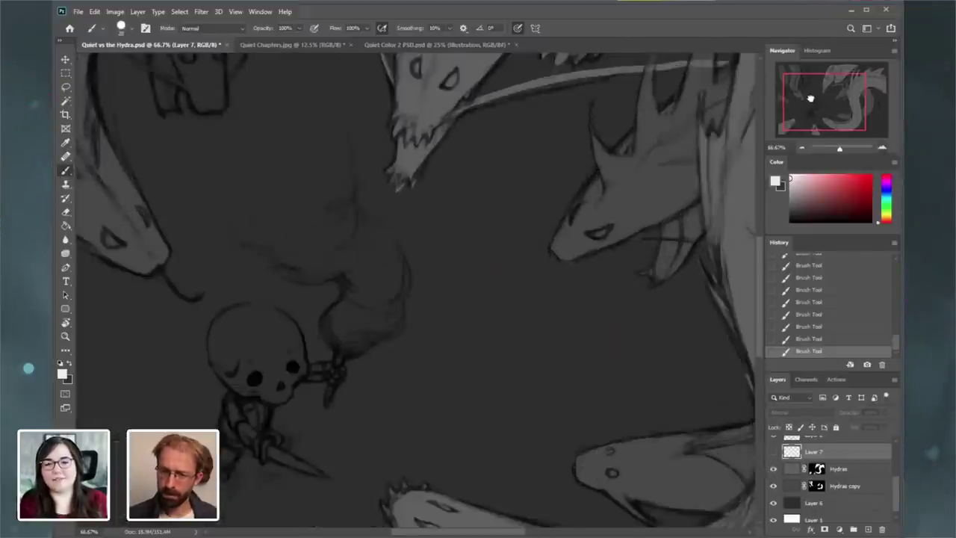
drag(810, 96, 822, 128)
click(819, 469)
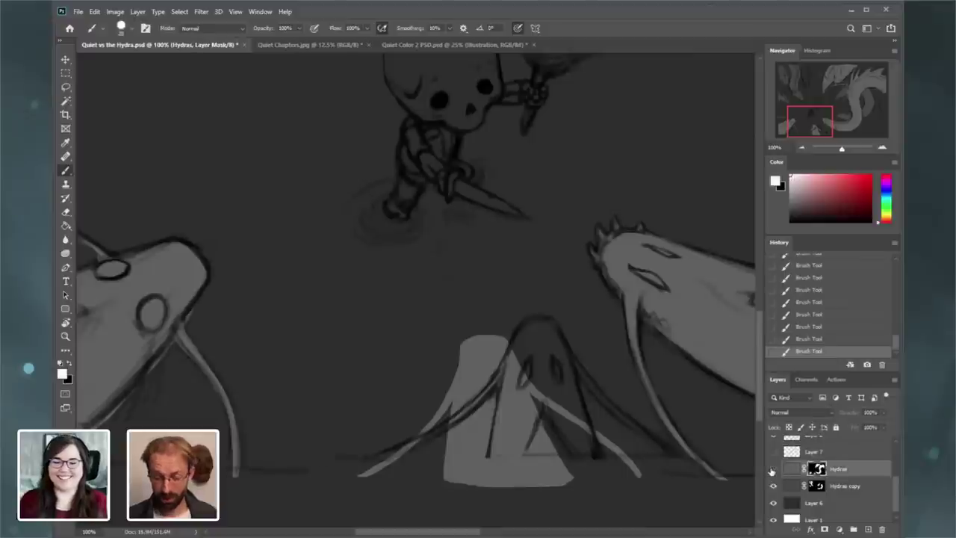
click(67, 88)
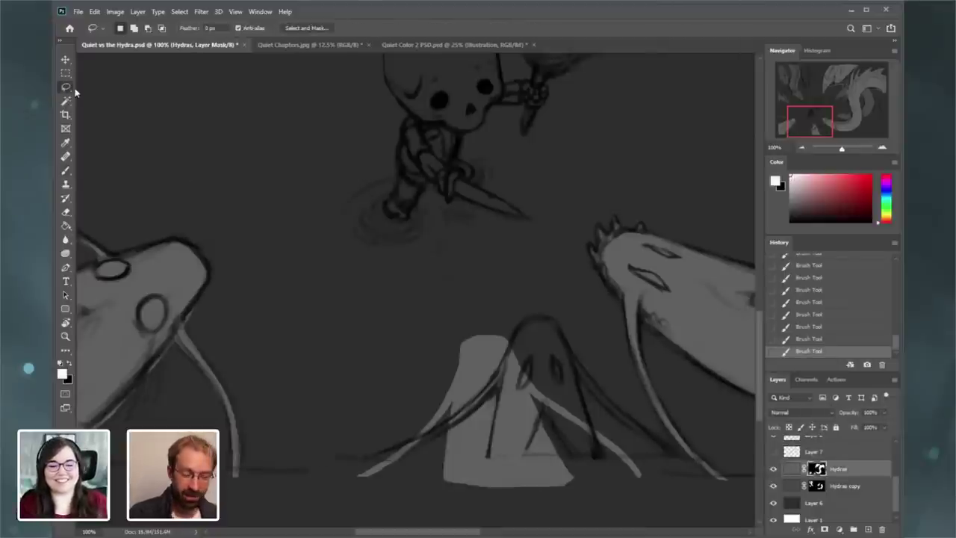
mouse_move(659, 469)
mouse_down()
mouse_move(645, 443)
mouse_move(487, 306)
mouse_move(340, 427)
mouse_move(647, 490)
mouse_up()
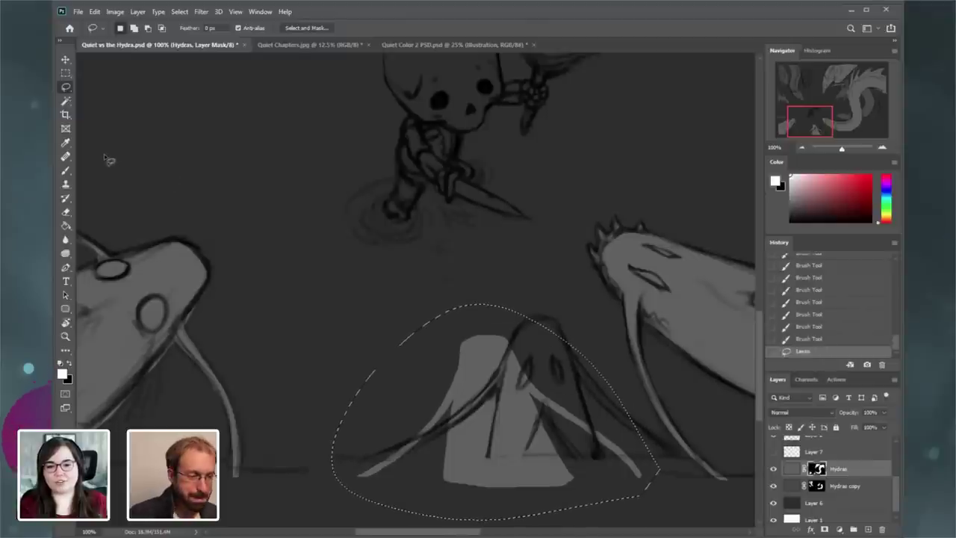
key(b)
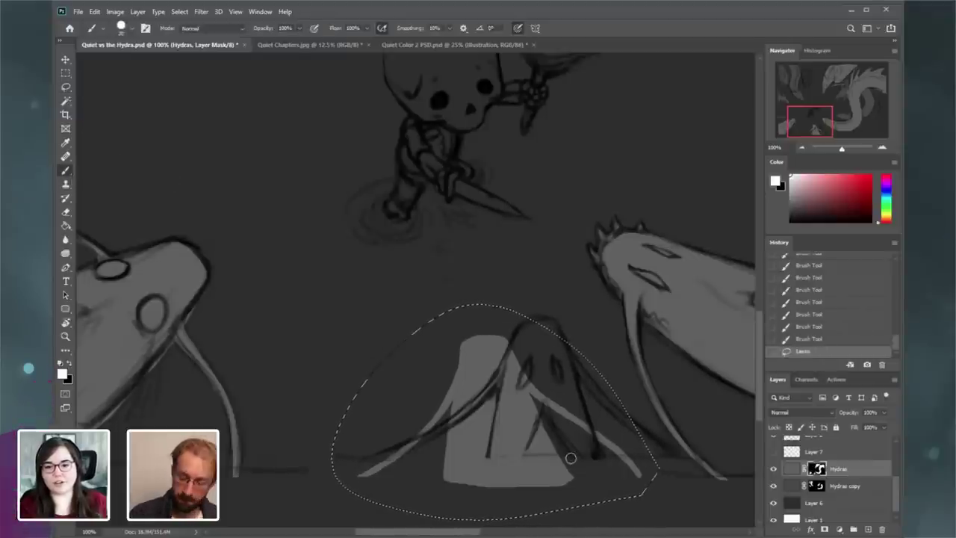
drag(568, 463, 606, 425)
key(x)
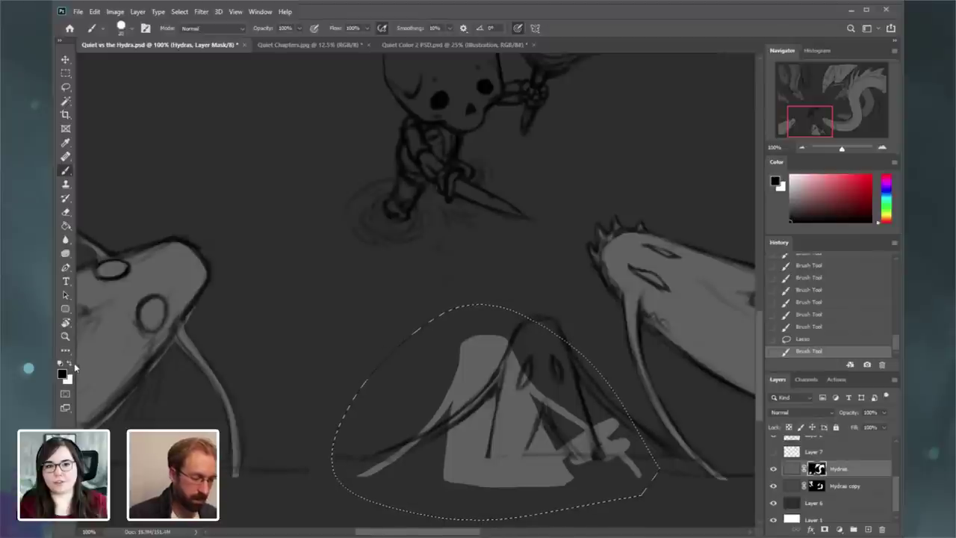
key(bracketright)
key(bracketright)
key(bracketright)
key(bracketright)
key(bracketright)
key(bracketright)
mouse_move(633, 459)
mouse_down()
mouse_move(458, 438)
mouse_move(514, 339)
mouse_up()
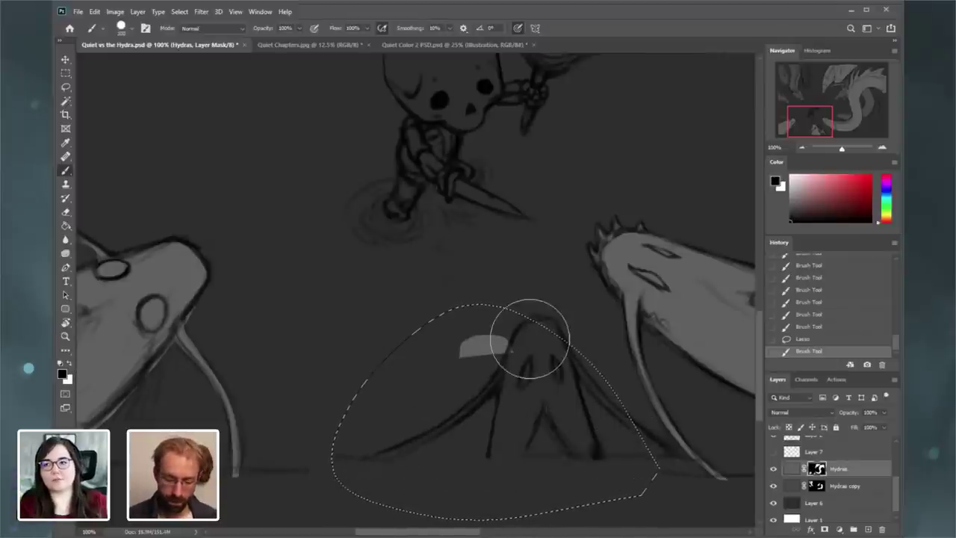
drag(526, 381, 464, 384)
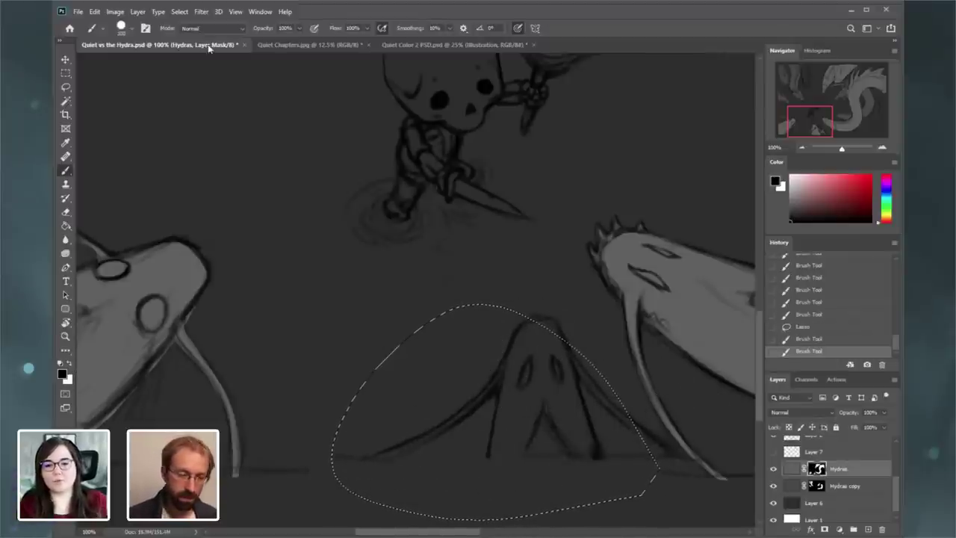
click(179, 12)
click(193, 32)
- Lasso the small head and its right neck strand, fill them with white on the Hydras layer mask using the Brush, and deselect
click(65, 87)
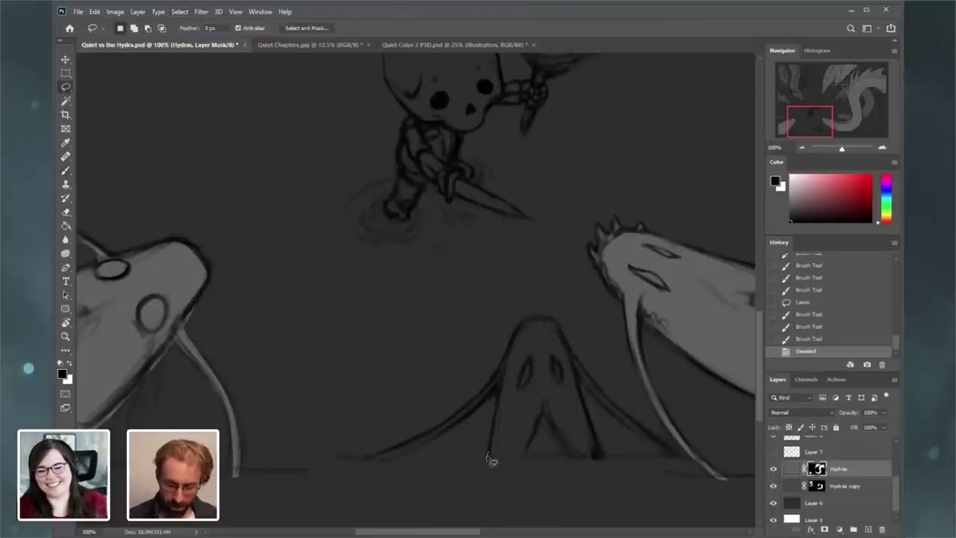
drag(508, 353, 522, 326)
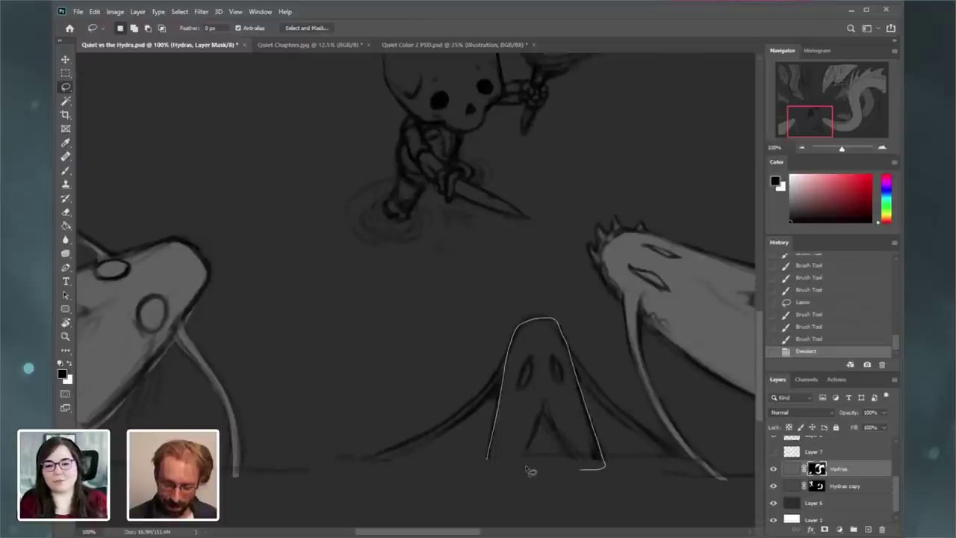
drag(530, 471, 489, 456)
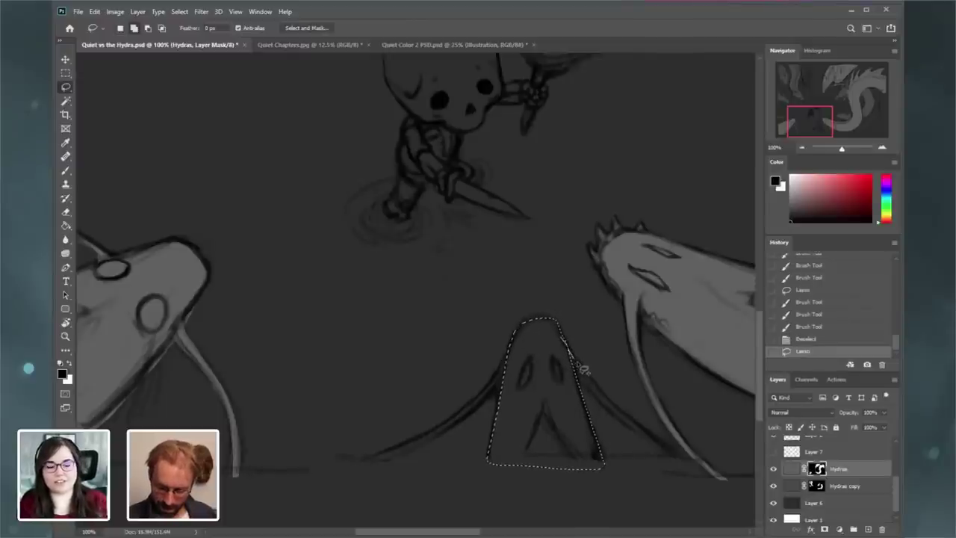
mouse_move(627, 422)
mouse_down()
mouse_move(690, 466)
mouse_move(630, 428)
mouse_move(569, 366)
mouse_move(564, 345)
mouse_move(582, 343)
mouse_up()
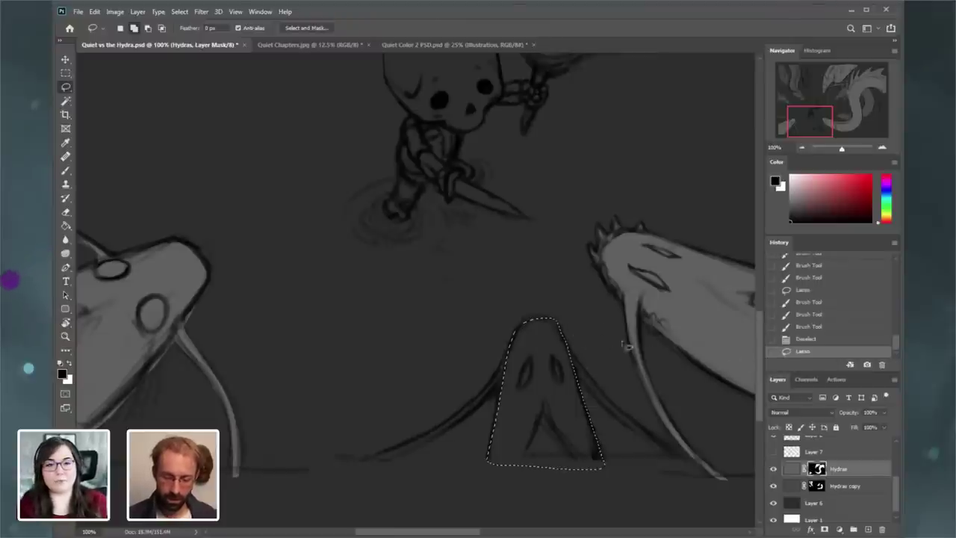
click(66, 174)
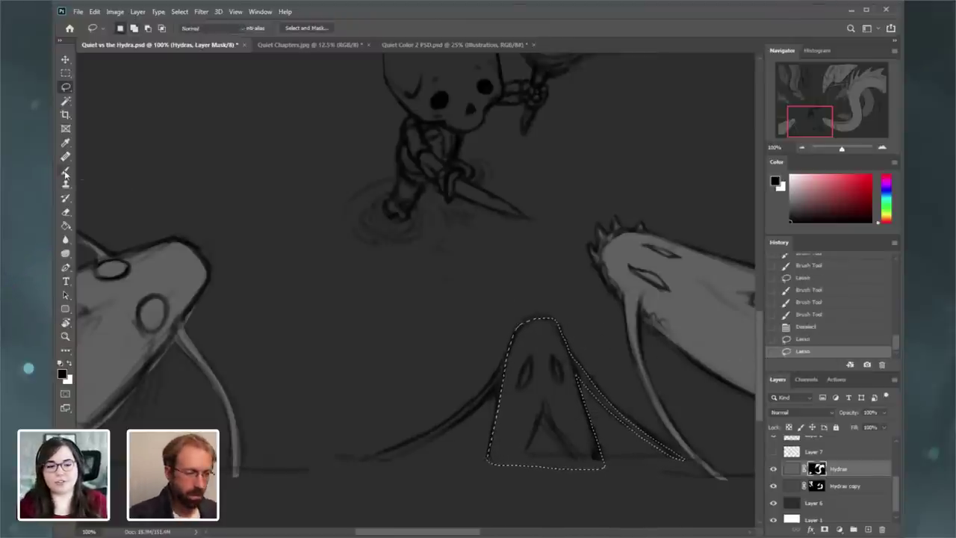
drag(551, 314, 542, 465)
click(71, 364)
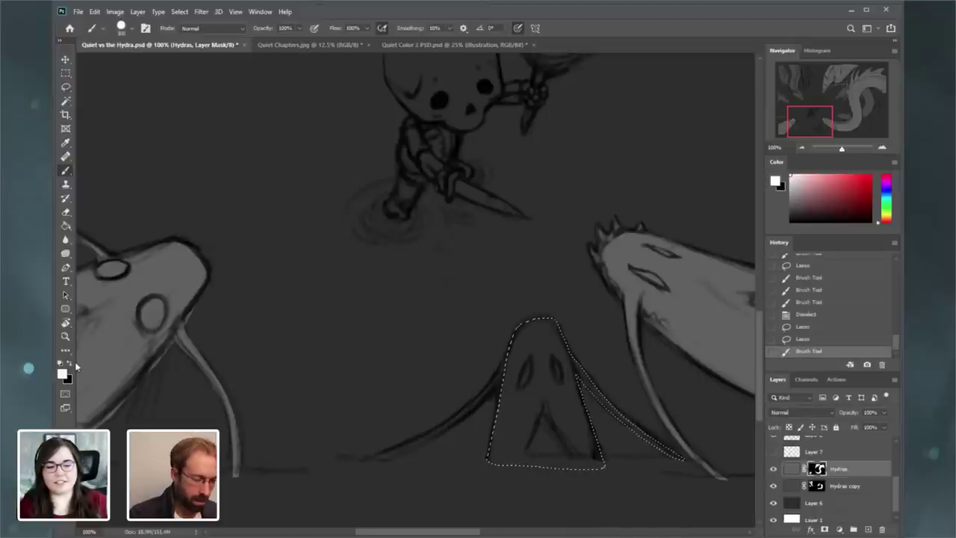
mouse_move(548, 340)
mouse_down()
mouse_move(537, 417)
mouse_move(649, 413)
mouse_move(696, 458)
mouse_up()
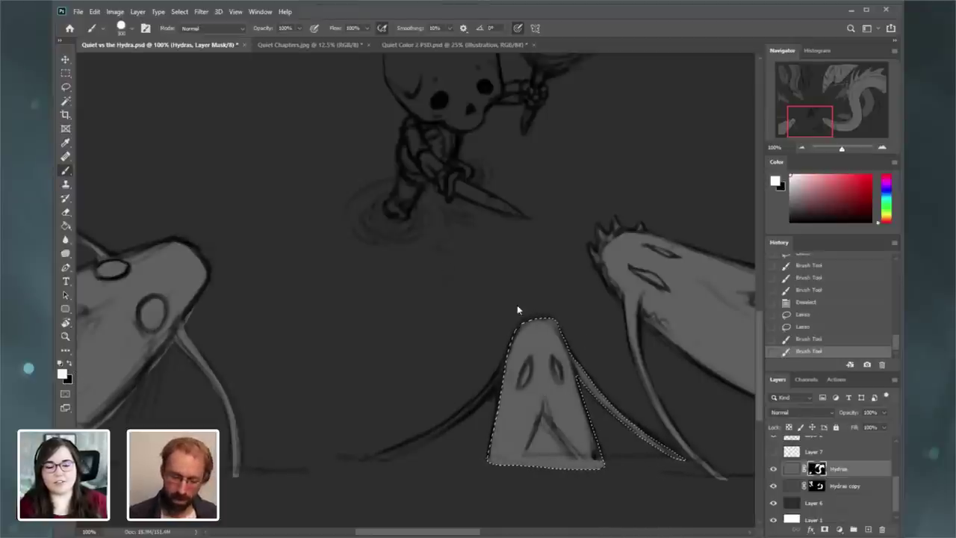
click(179, 12)
click(190, 30)
- Lasso the left strand of the small bottom head and fill it with white on the Hydras layer mask using the Brush
click(68, 87)
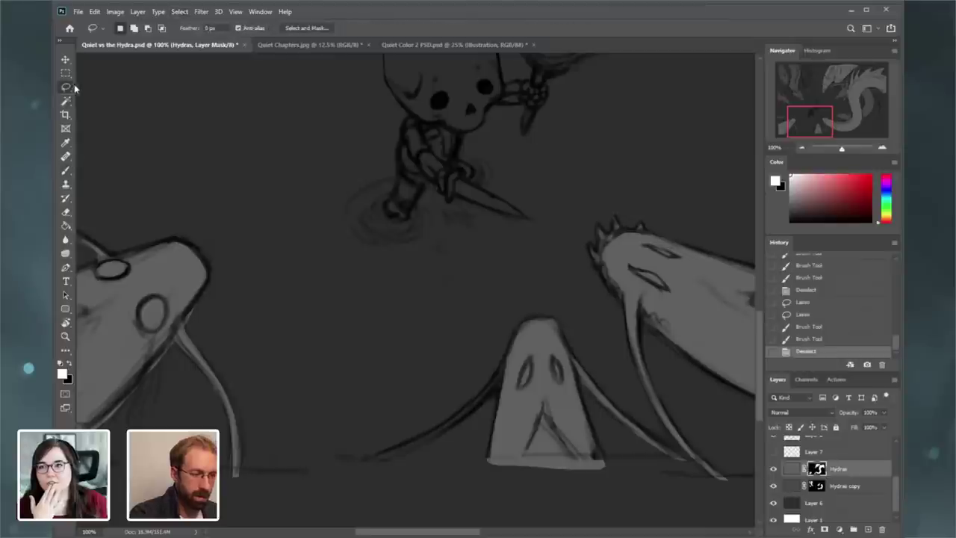
drag(824, 127, 815, 126)
click(882, 148)
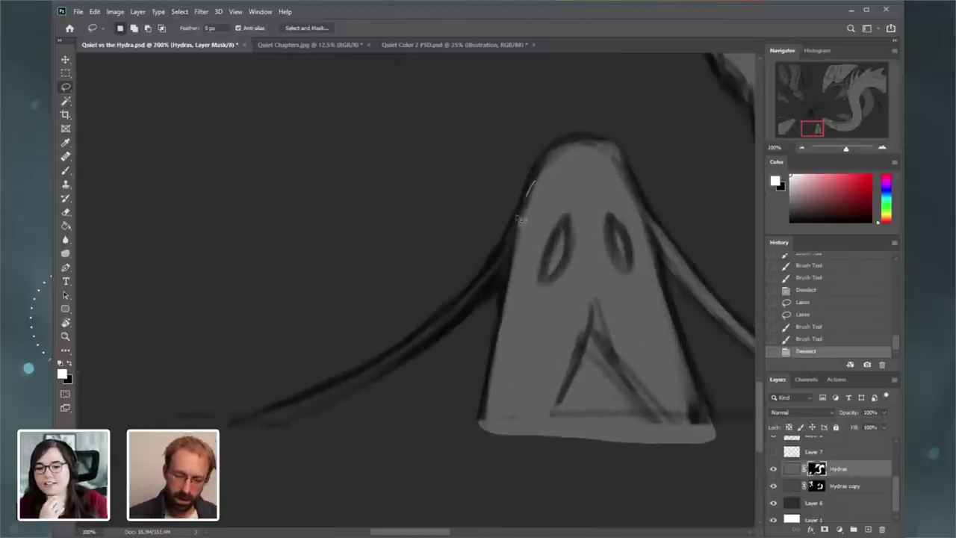
mouse_move(521, 220)
mouse_down()
mouse_move(467, 283)
mouse_move(407, 337)
mouse_move(332, 387)
mouse_move(249, 433)
mouse_up()
drag(309, 421, 360, 393)
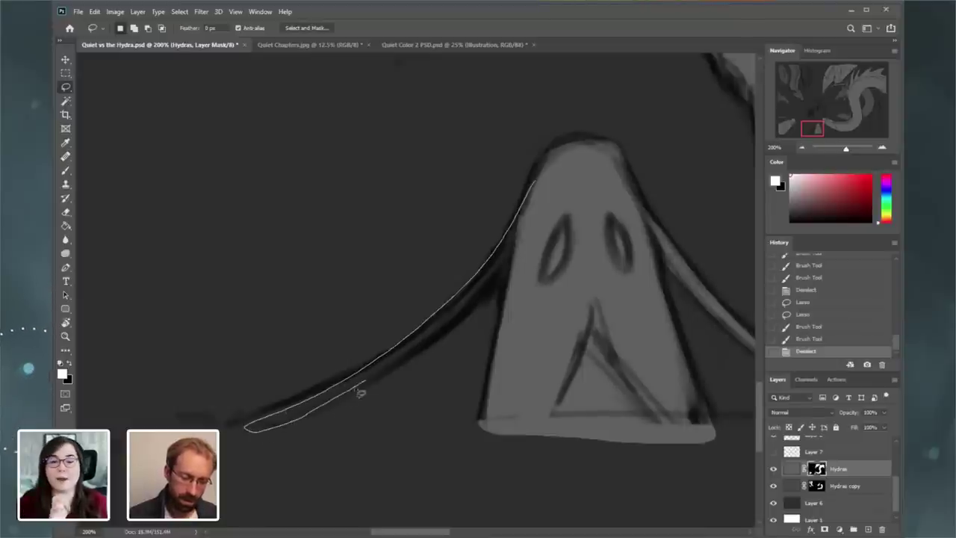
mouse_move(420, 351)
mouse_down()
mouse_move(517, 255)
mouse_move(549, 180)
mouse_up()
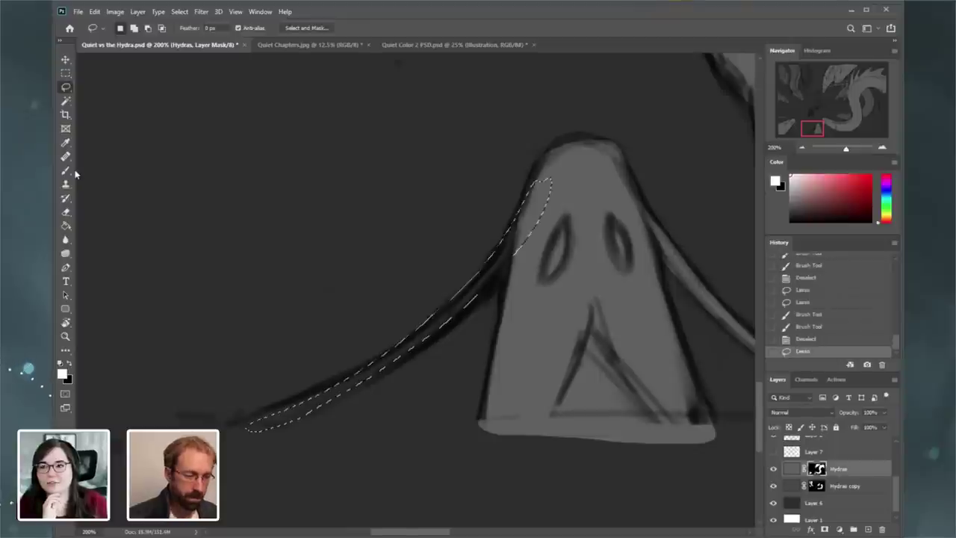
key(b)
mouse_move(489, 258)
mouse_down()
mouse_move(342, 406)
mouse_move(512, 260)
mouse_move(531, 217)
mouse_up()
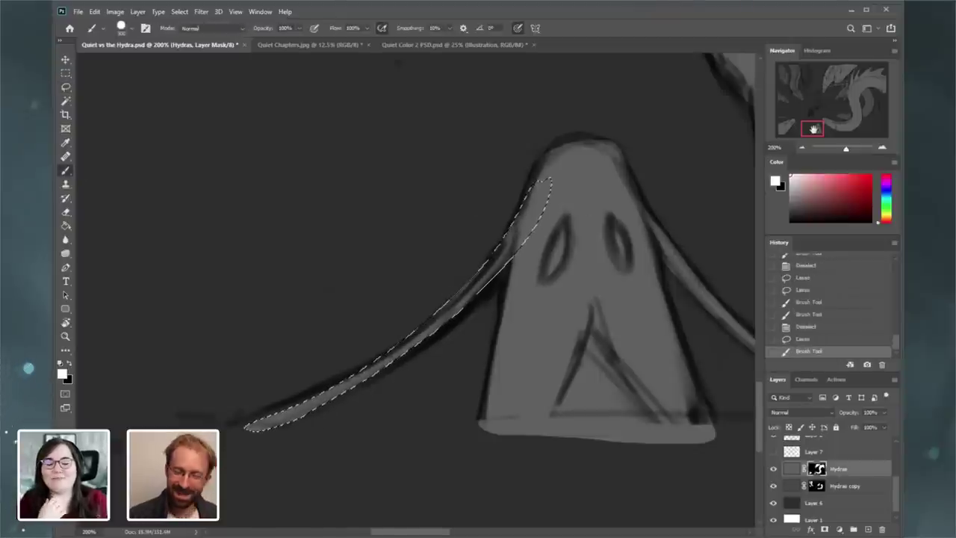
- Toggle the Hydras and Hydras copy layers off and on to check which one holds the upper-left heads
mouse_move(813, 130)
mouse_down()
mouse_move(788, 127)
mouse_move(777, 95)
mouse_up()
click(802, 148)
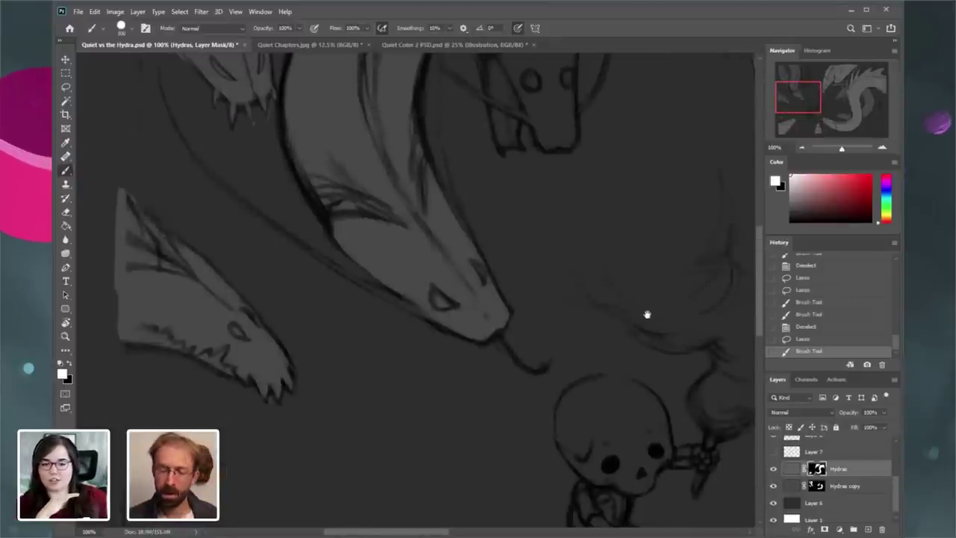
drag(792, 97, 797, 88)
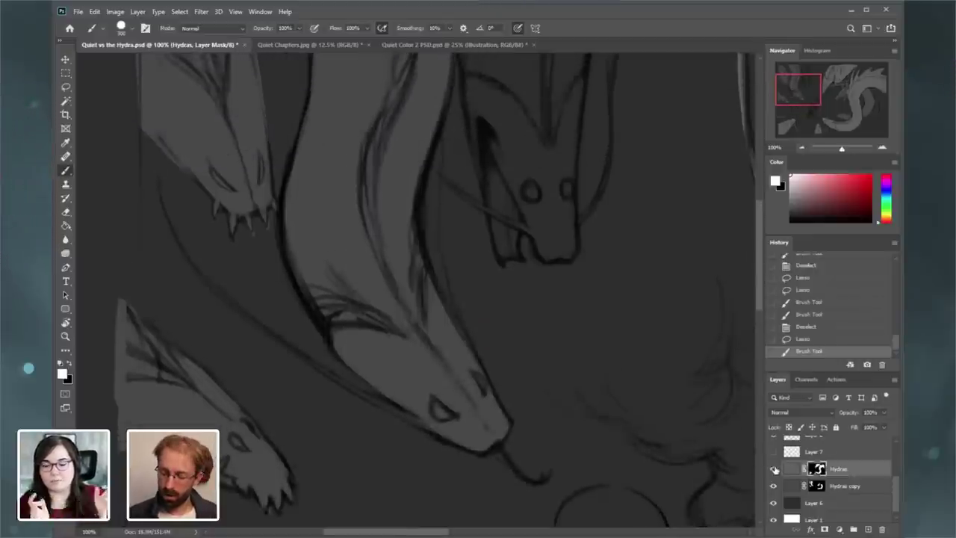
click(774, 469)
click(775, 468)
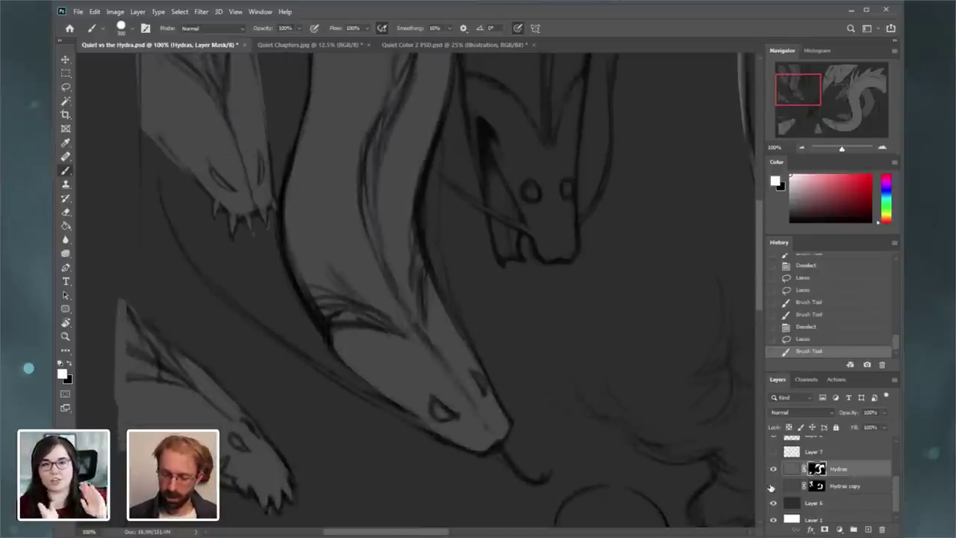
click(773, 486)
click(774, 486)
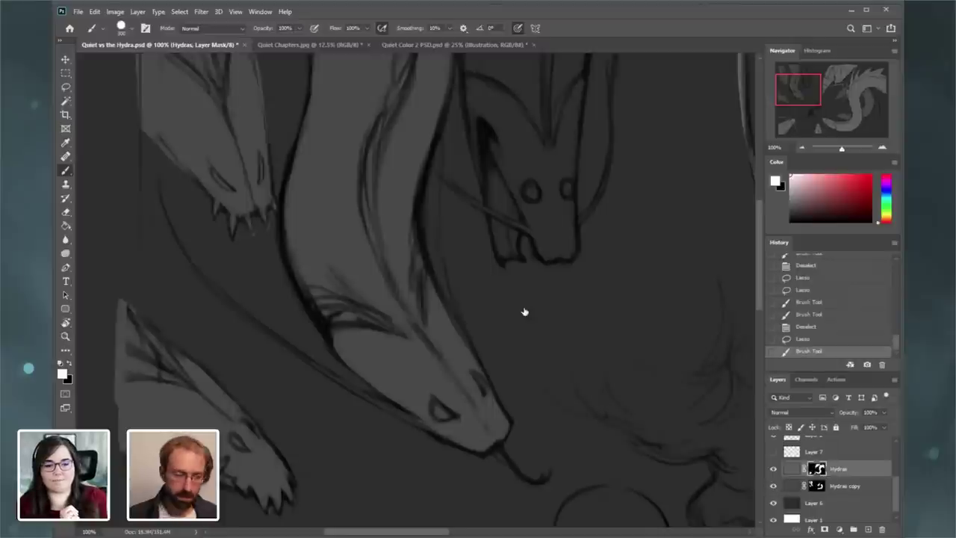
click(68, 88)
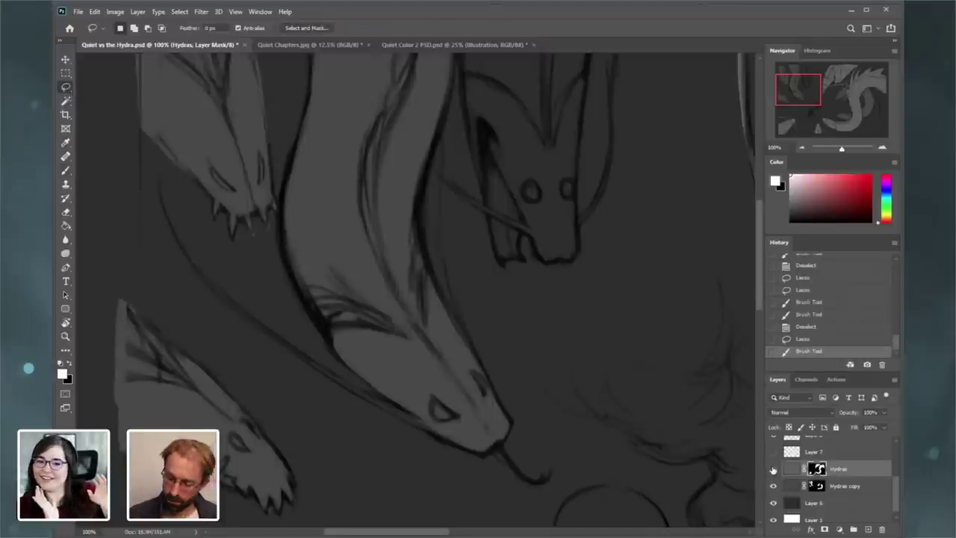
click(773, 468)
click(774, 468)
- Make the Hydras copy layer active and rotate the canvas view so the large long-necked head lies sideways for lassoing
click(844, 486)
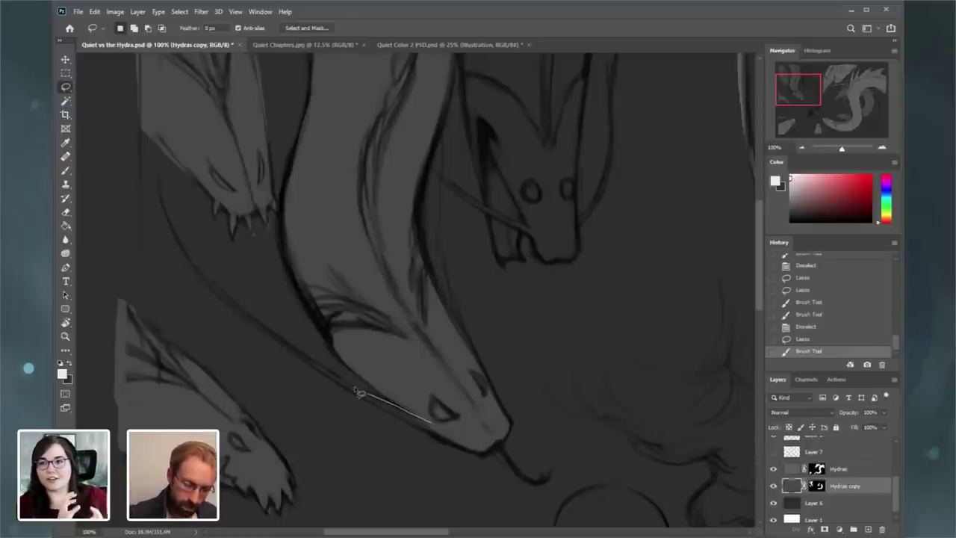
drag(358, 392, 364, 363)
key(ctrl+d)
click(66, 322)
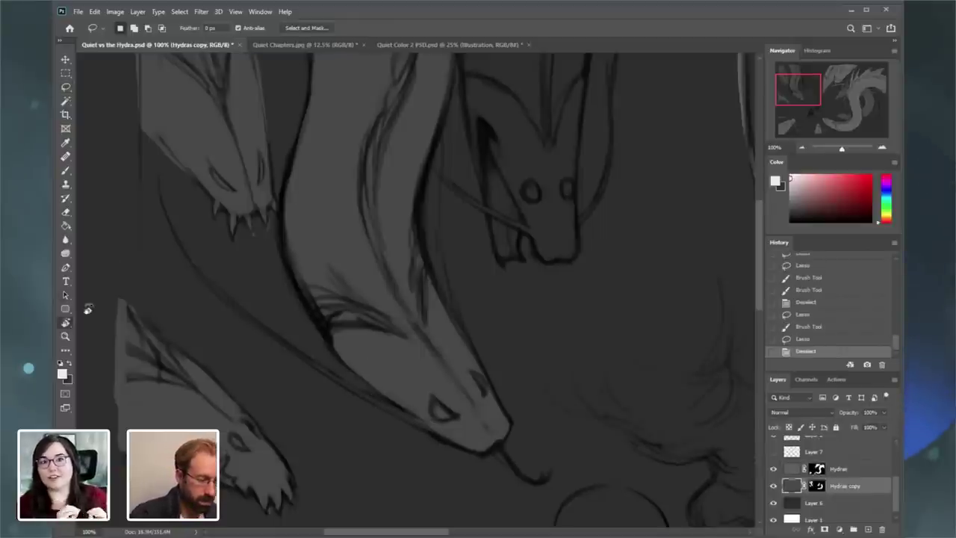
drag(88, 309, 85, 384)
click(791, 98)
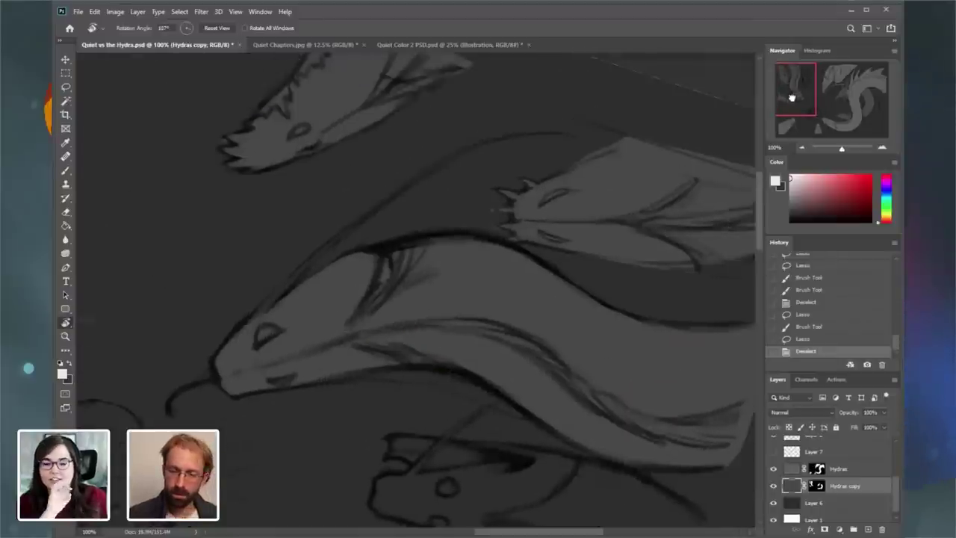
key(l)
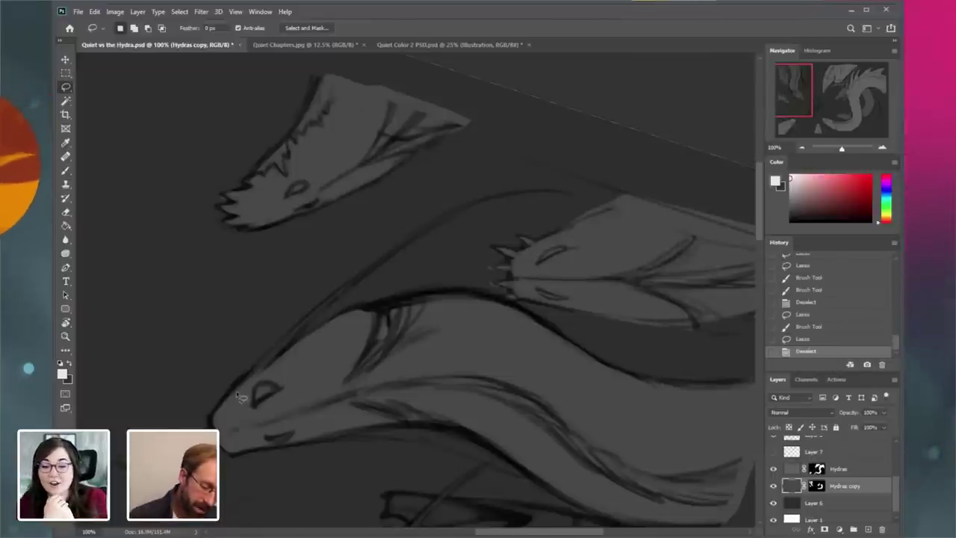
drag(232, 398, 351, 290)
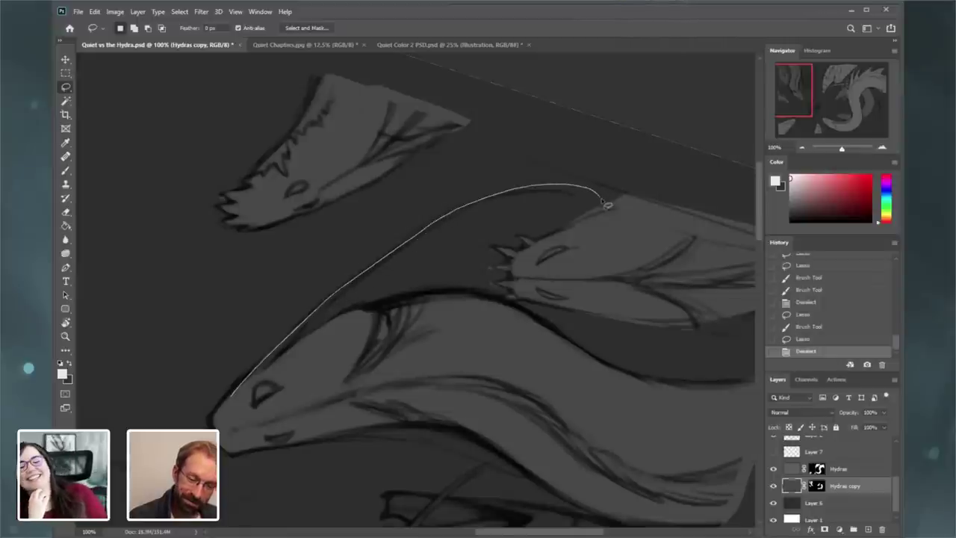
drag(610, 211, 614, 208)
key(ctrl+z)
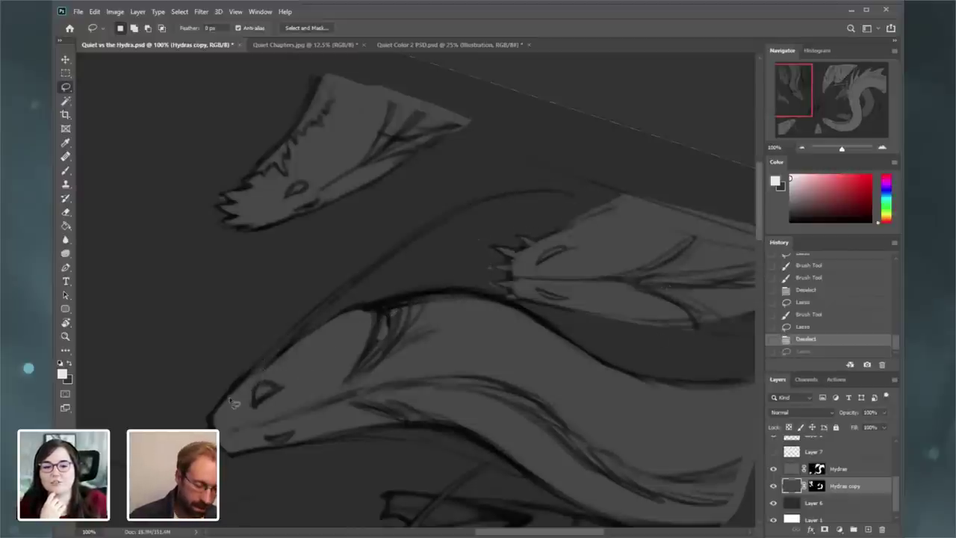
- Lasso the long thin whisker curving from the large head to the clawed head, refining the selection where it meets the face
mouse_move(274, 359)
mouse_down()
mouse_move(351, 280)
mouse_move(437, 221)
mouse_move(557, 193)
mouse_move(577, 204)
mouse_up()
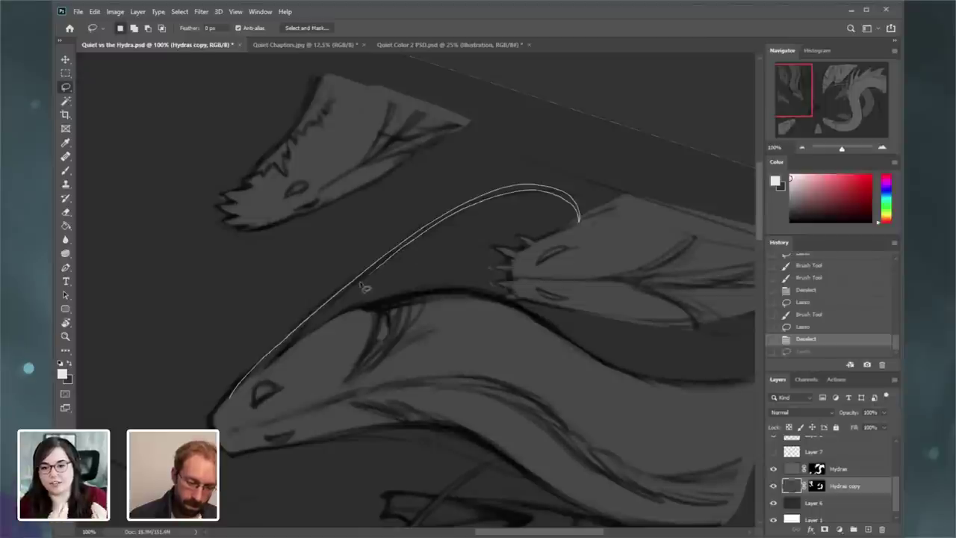
drag(365, 287, 315, 337)
drag(257, 387, 251, 391)
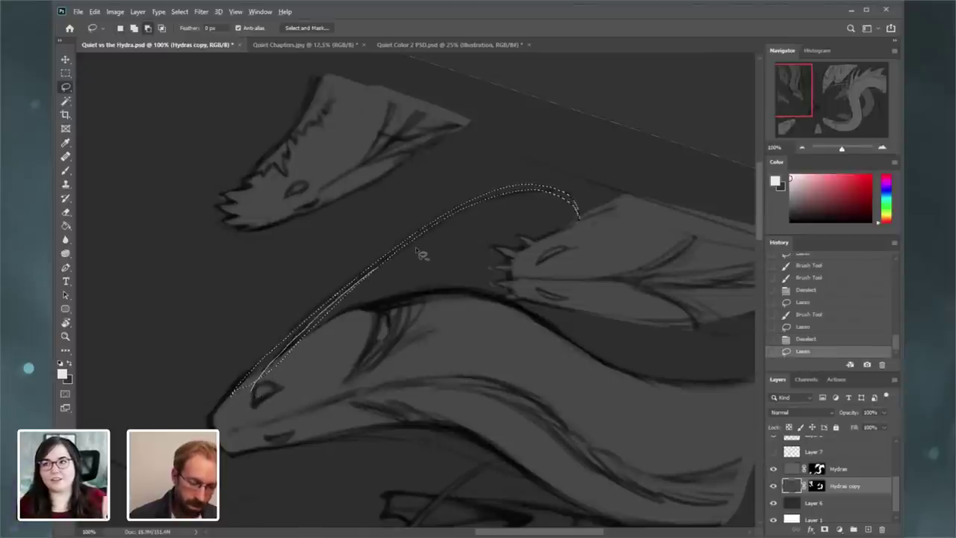
click(345, 333)
key(ctrl+plus)
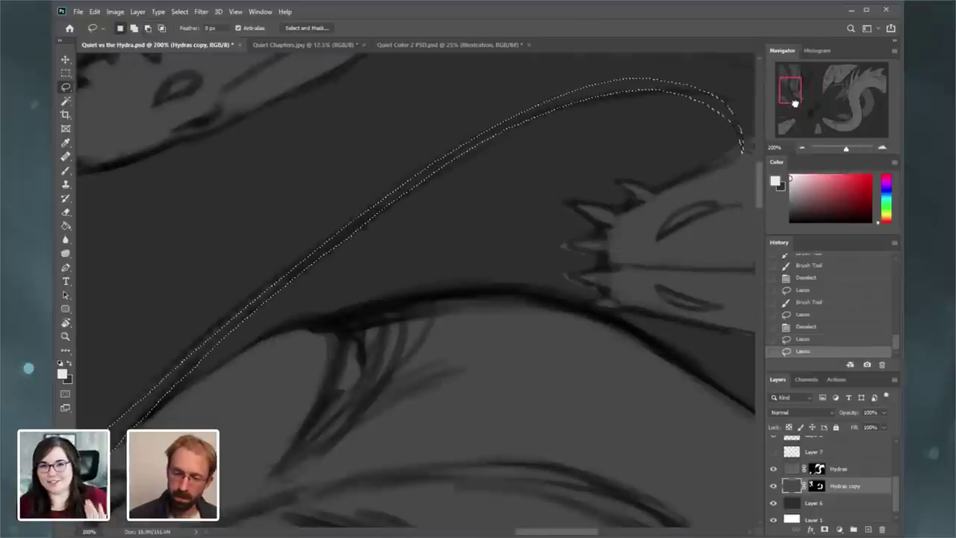
drag(796, 100, 808, 96)
click(803, 148)
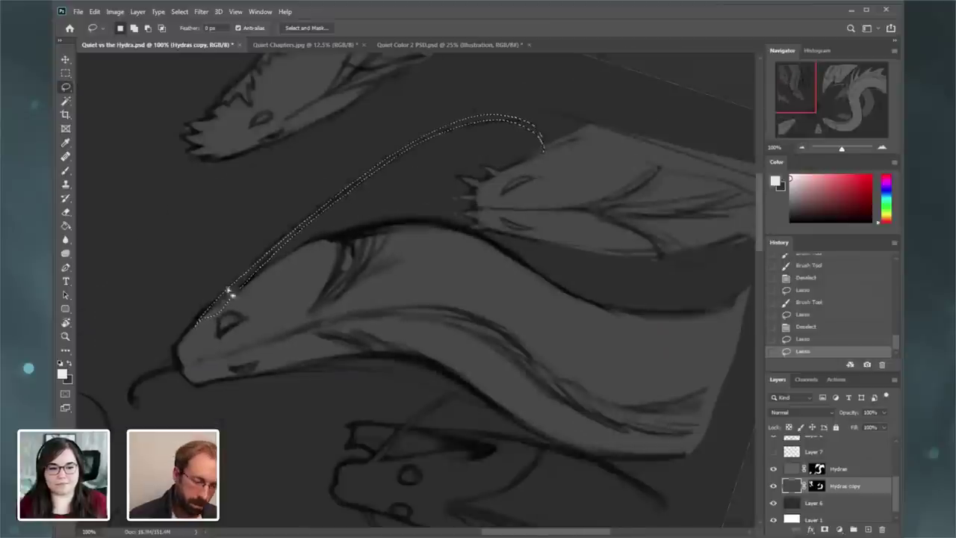
key(shift)
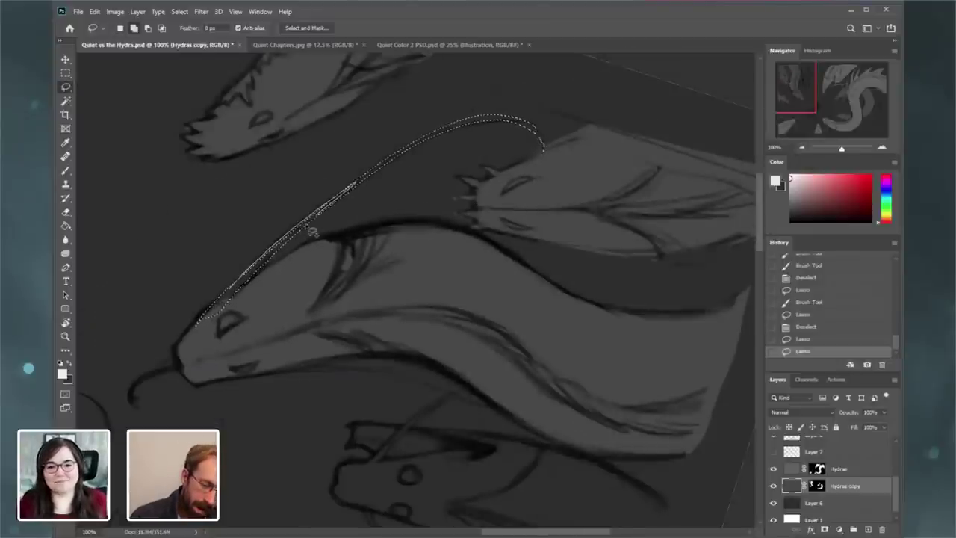
mouse_move(312, 231)
mouse_down()
mouse_move(227, 305)
mouse_move(258, 260)
mouse_up()
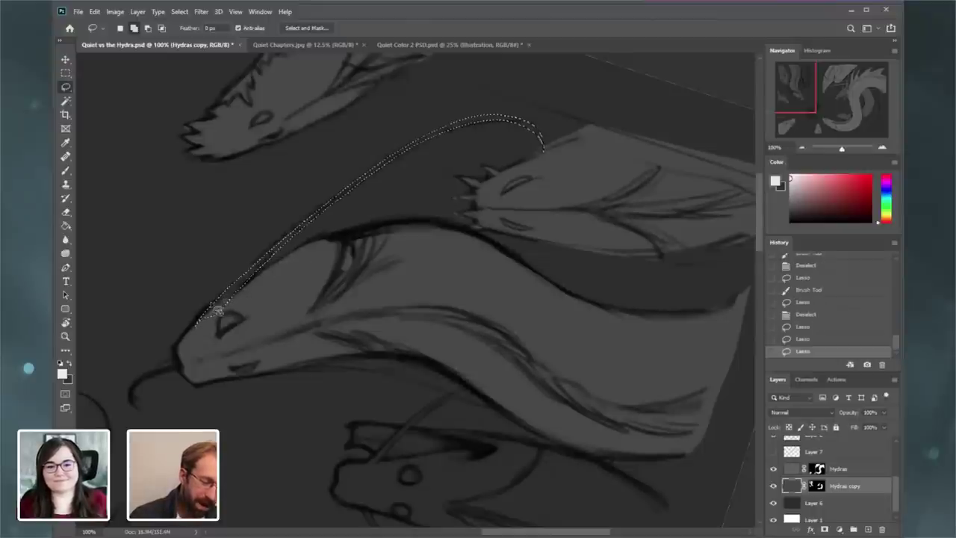
- Fill the selected whisker with white on the Hydras copy layer mask using the Brush, and deselect
key(b)
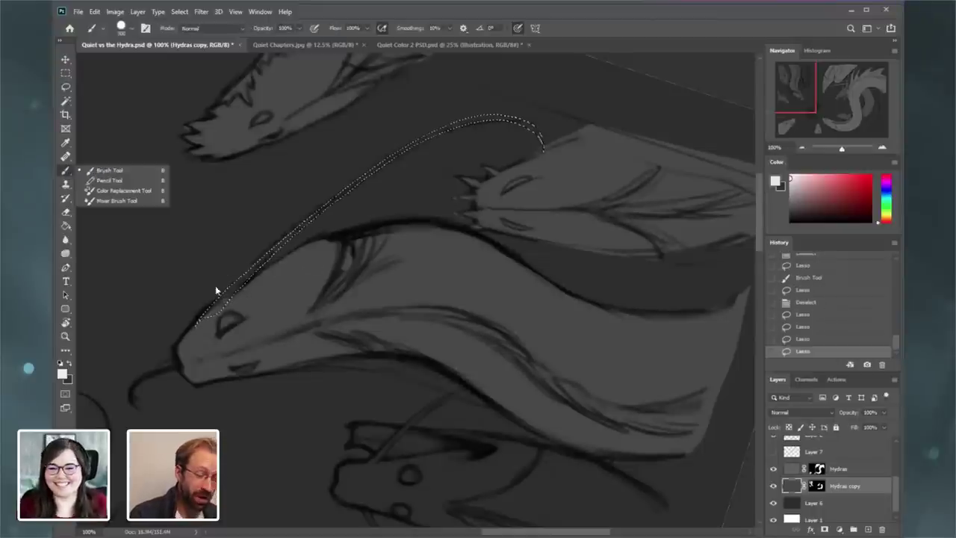
drag(237, 305, 210, 317)
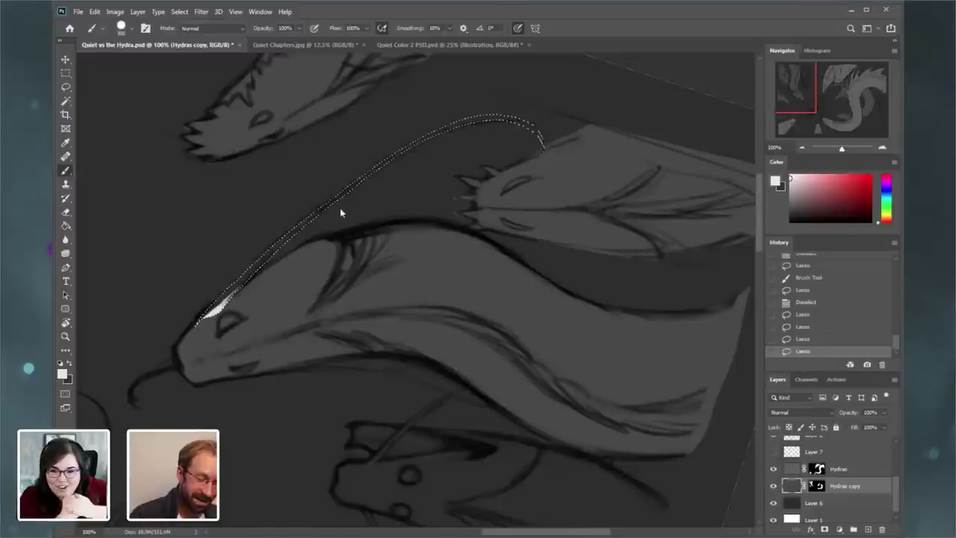
key(ctrl+z)
click(817, 485)
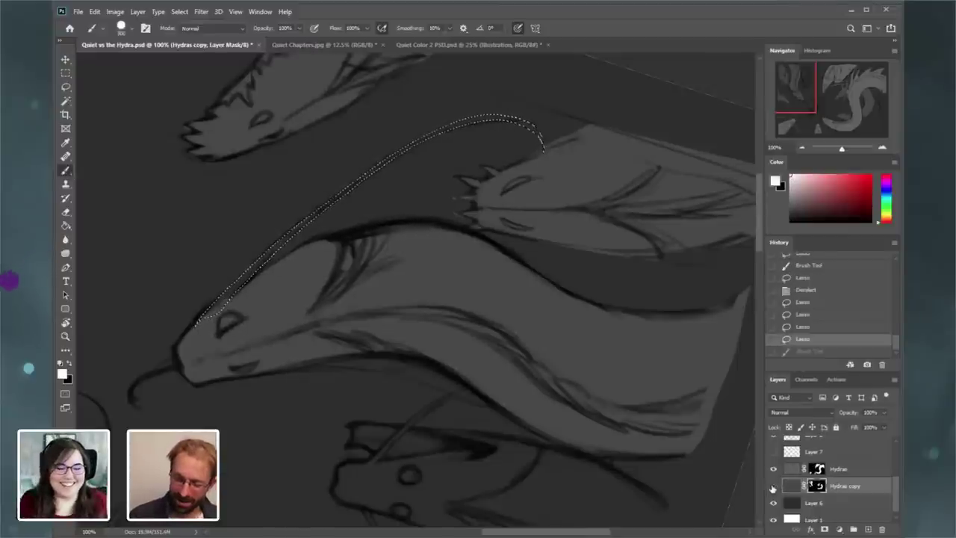
click(774, 486)
click(773, 486)
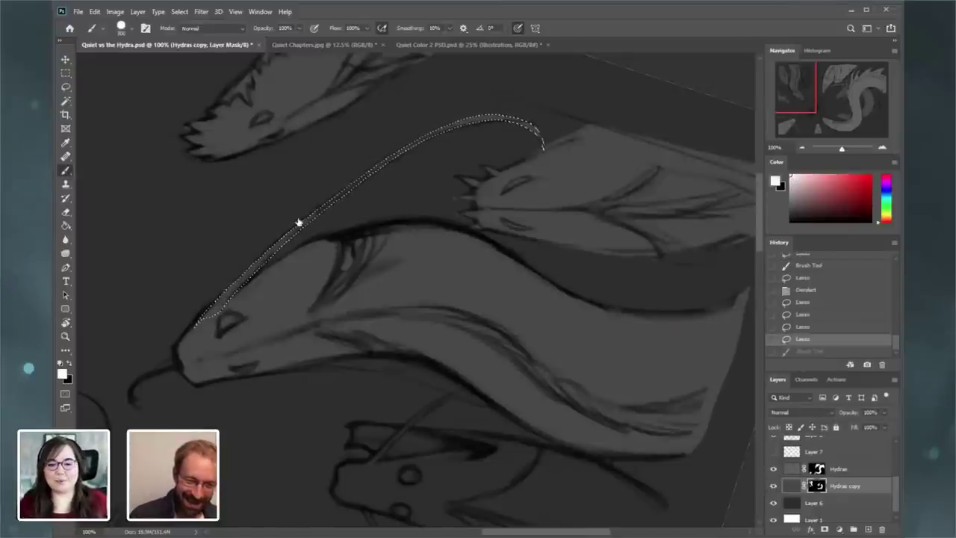
key(ctrl+shift+z)
mouse_move(805, 95)
mouse_down()
mouse_move(804, 106)
mouse_move(814, 101)
mouse_up()
click(179, 11)
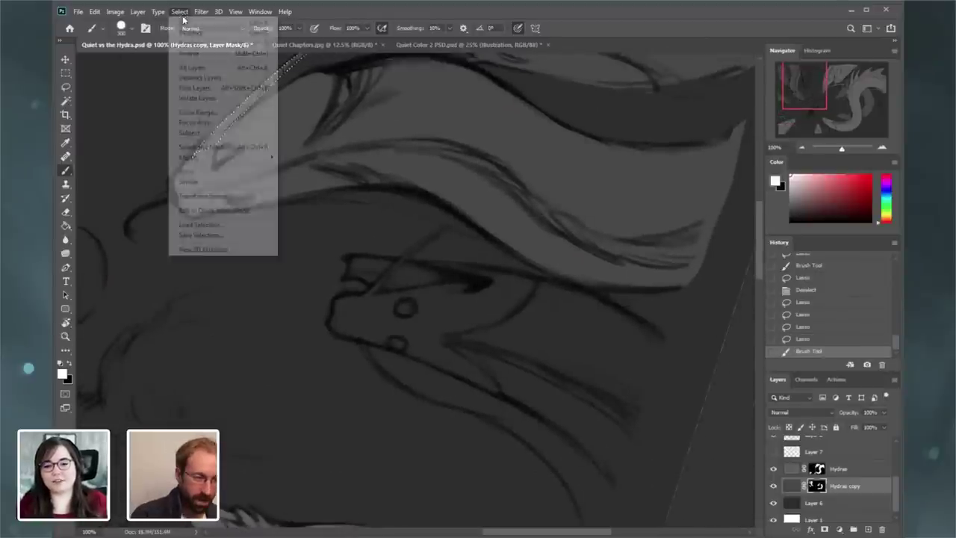
click(190, 33)
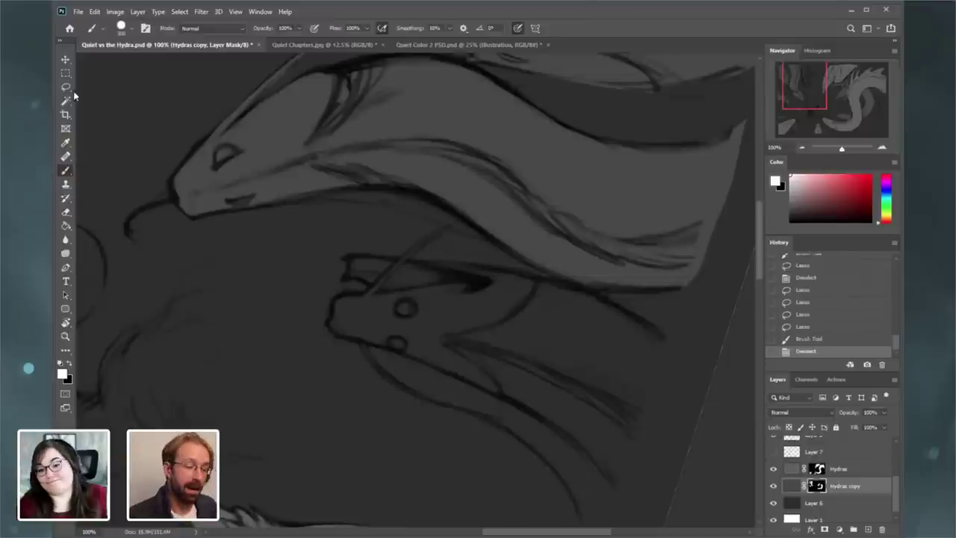
- Rotate the canvas view and lasso the open-mouthed head with its neck, adding the thin whisker crossing its mouth to the selection
key(r)
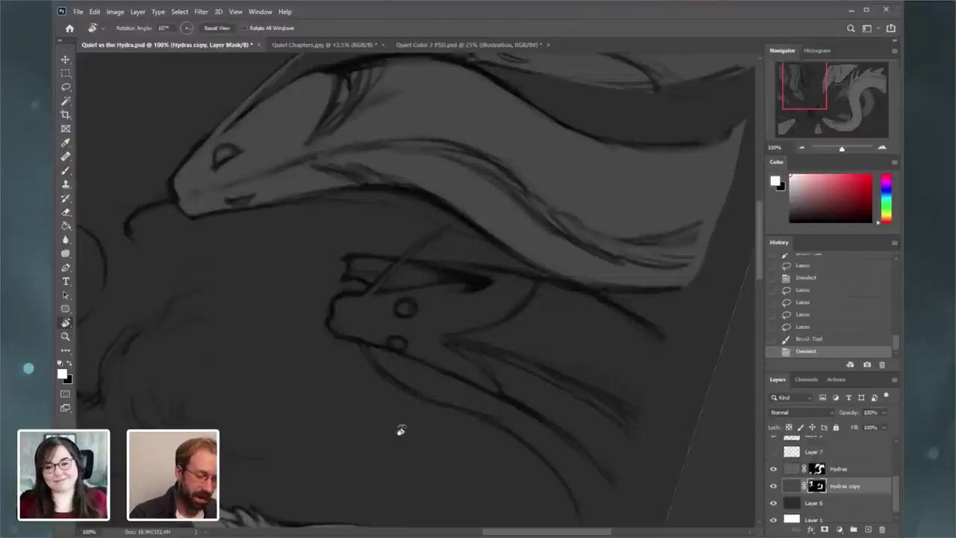
drag(433, 432, 535, 446)
drag(807, 88, 812, 88)
click(74, 89)
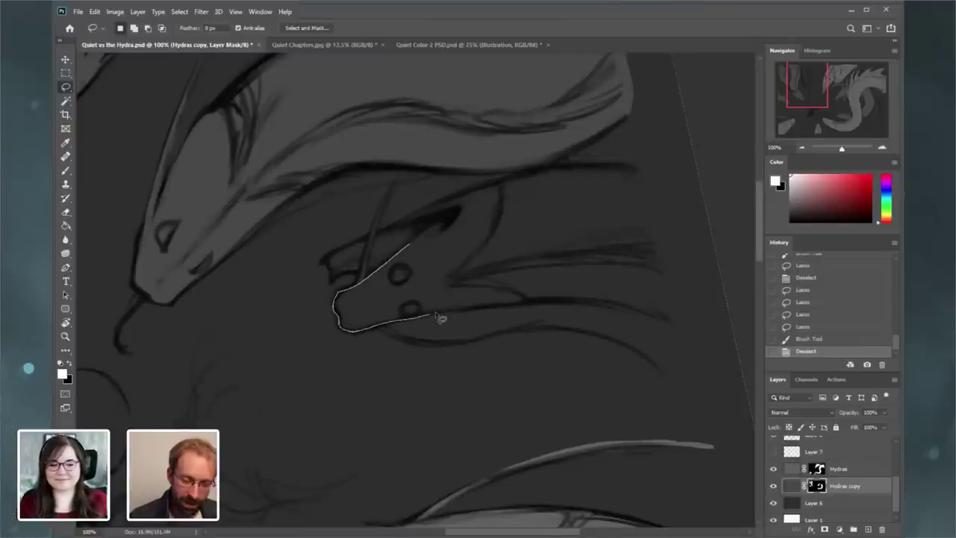
mouse_move(441, 318)
mouse_down()
mouse_move(598, 306)
mouse_move(714, 357)
mouse_move(651, 184)
mouse_move(638, 177)
mouse_move(570, 166)
mouse_move(514, 174)
mouse_move(390, 236)
mouse_up()
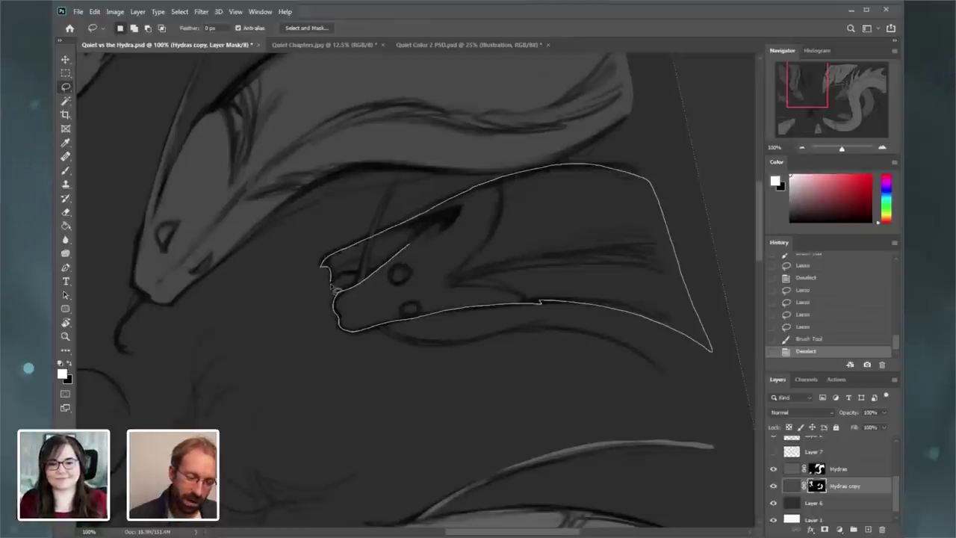
mouse_move(425, 263)
mouse_down()
mouse_move(480, 265)
mouse_move(481, 234)
mouse_up()
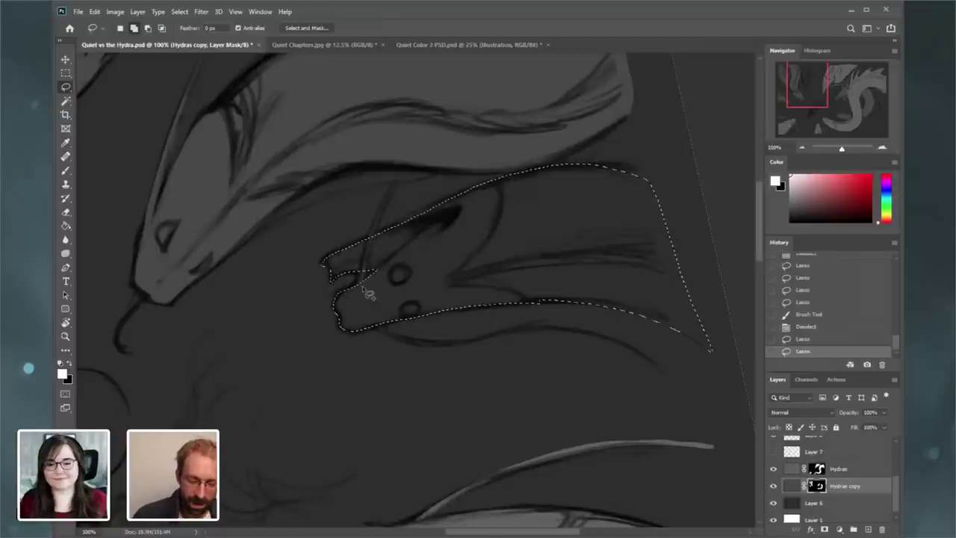
drag(366, 290, 374, 259)
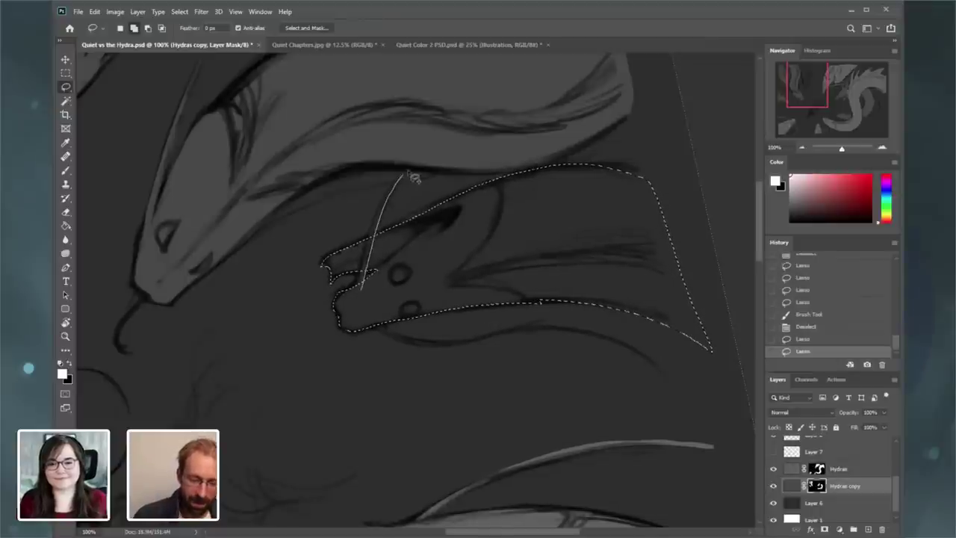
mouse_move(402, 181)
mouse_down()
mouse_move(372, 233)
mouse_move(363, 293)
mouse_up()
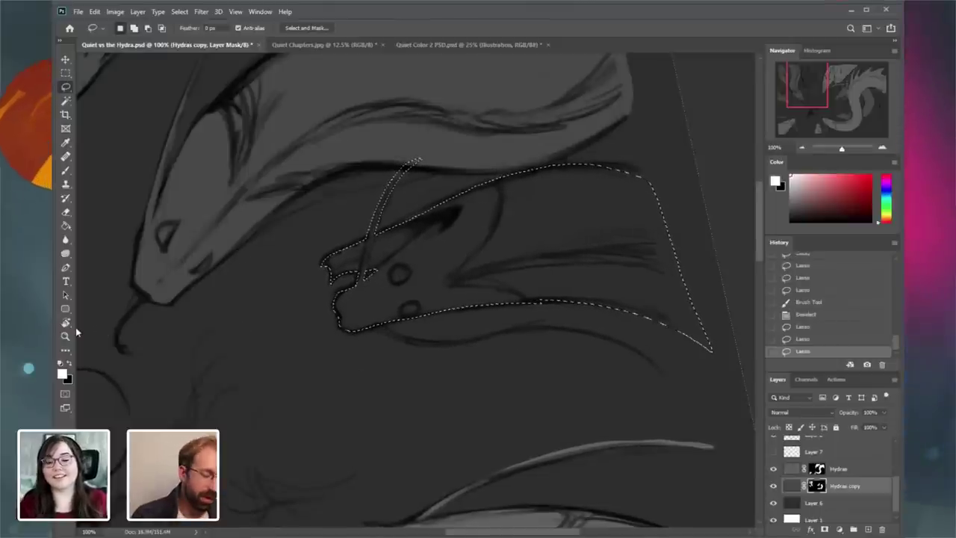
- Try to add the long wavy whisker running along the open-mouthed head to the selection, and undo that addition
key(r)
mouse_move(289, 370)
mouse_down()
mouse_move(575, 367)
mouse_move(527, 171)
mouse_move(377, 186)
mouse_up()
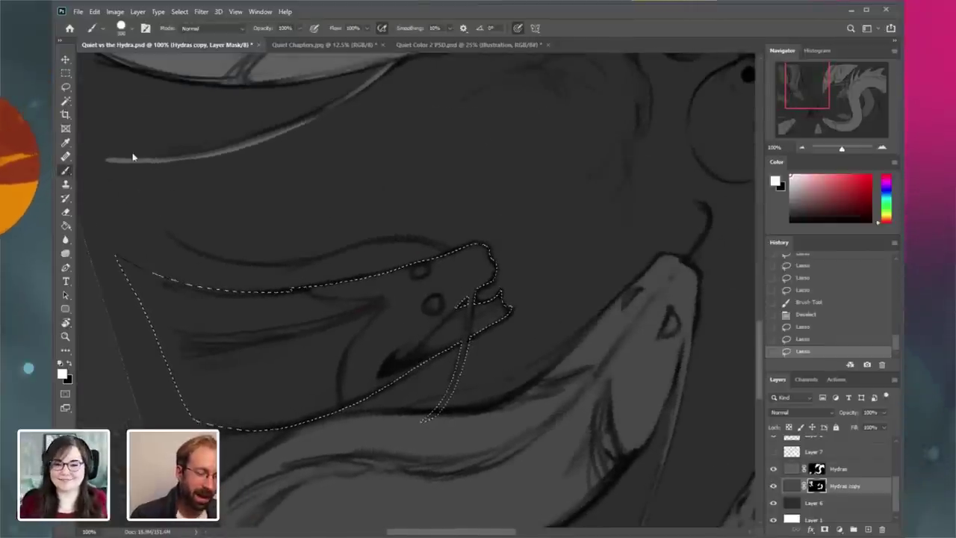
key(l)
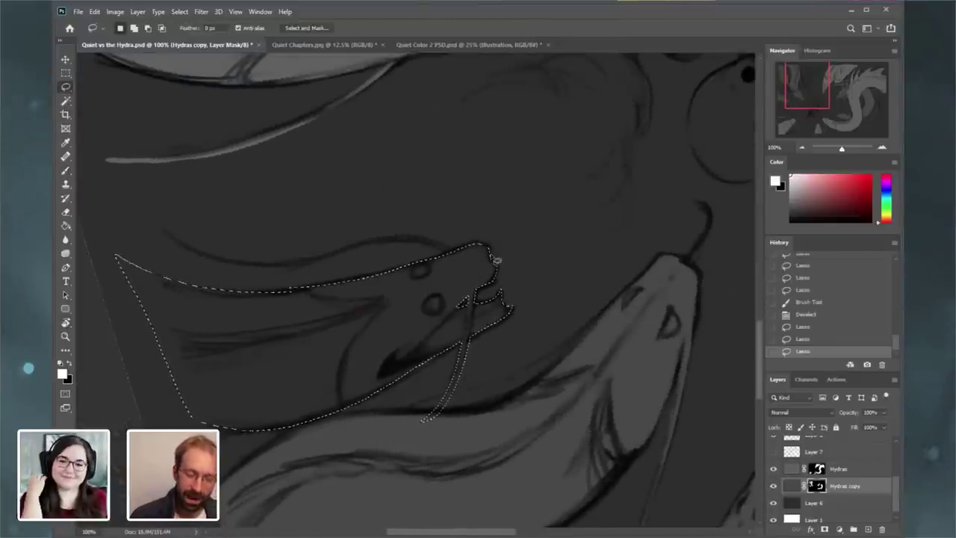
key(shift)
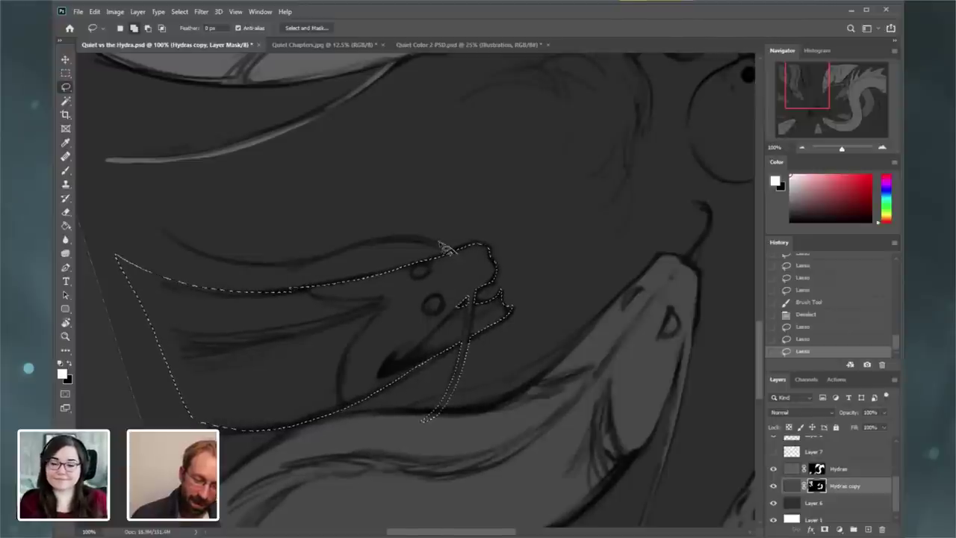
mouse_move(283, 270)
mouse_down()
mouse_move(219, 256)
mouse_move(166, 233)
mouse_up()
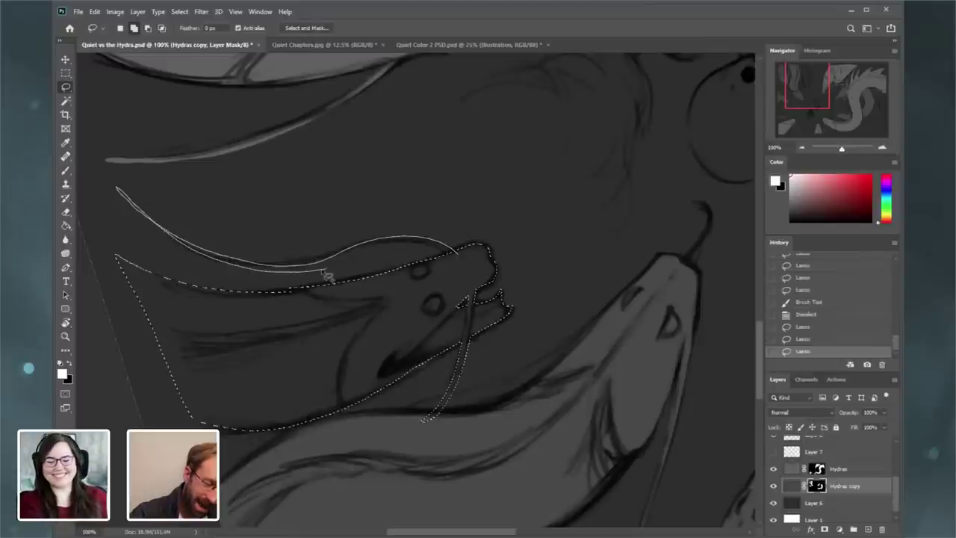
mouse_move(326, 275)
mouse_down()
mouse_move(401, 244)
mouse_move(465, 258)
mouse_up()
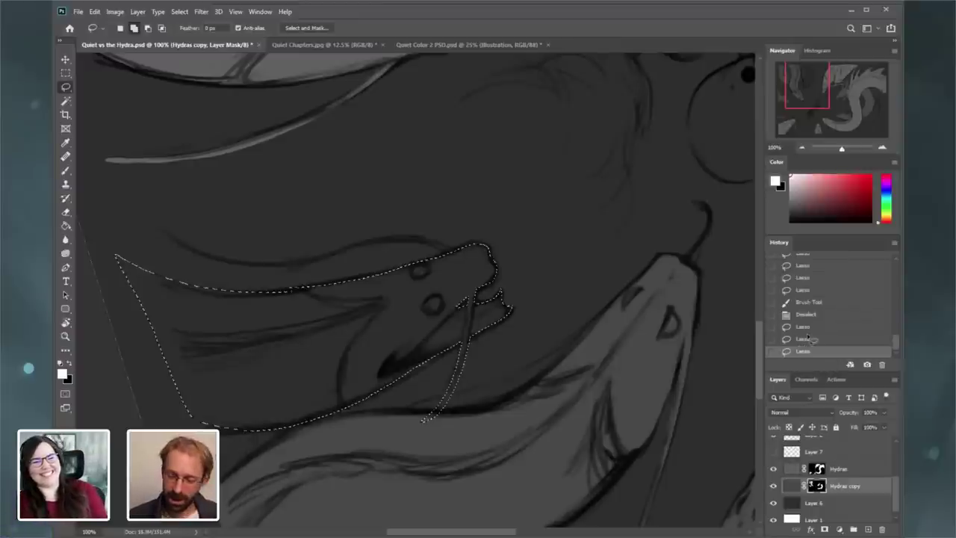
key(ctrl+shift+z)
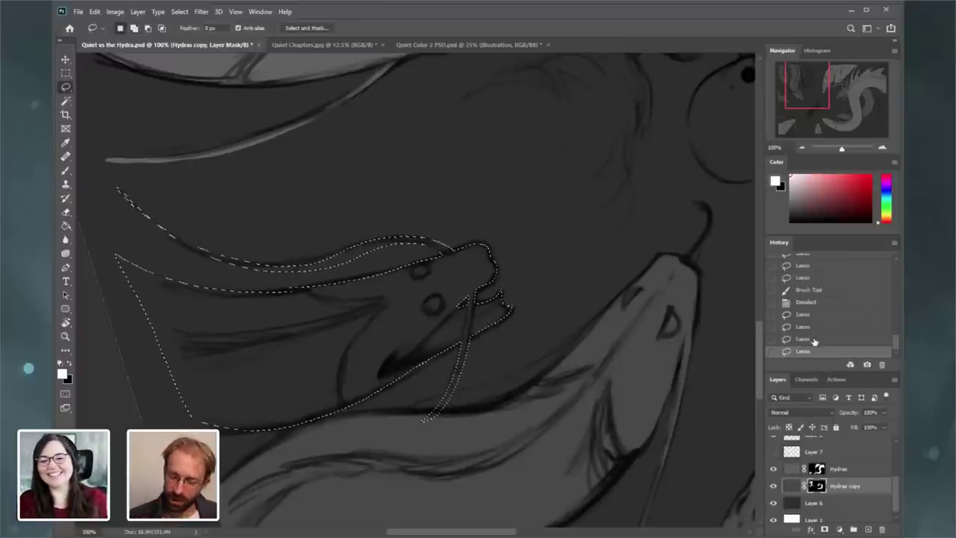
key(ctrl+z)
key(ctrl+z)
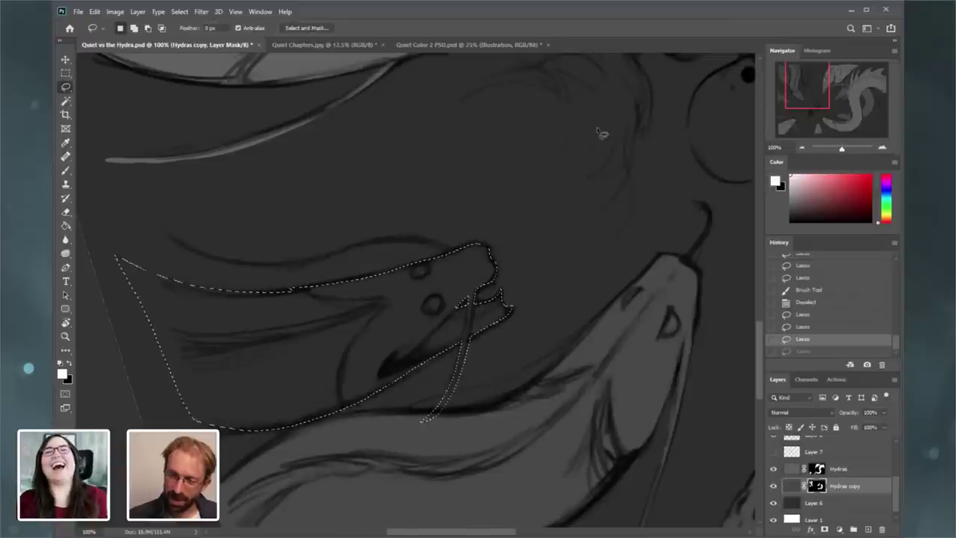
- Fill the selected head, neck and mouth whisker with white on the Hydras copy layer mask using the Paint Bucket, and deselect
click(66, 226)
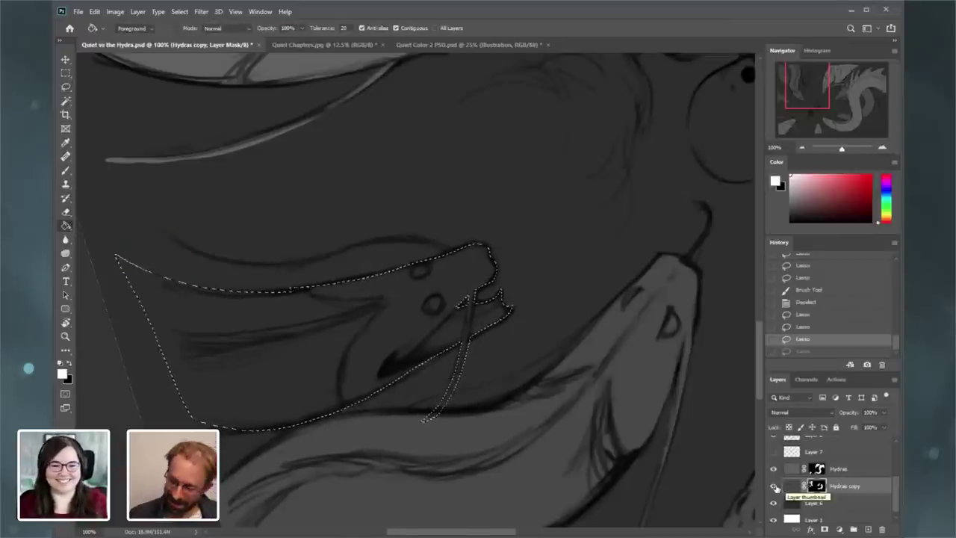
click(774, 486)
click(774, 487)
click(383, 359)
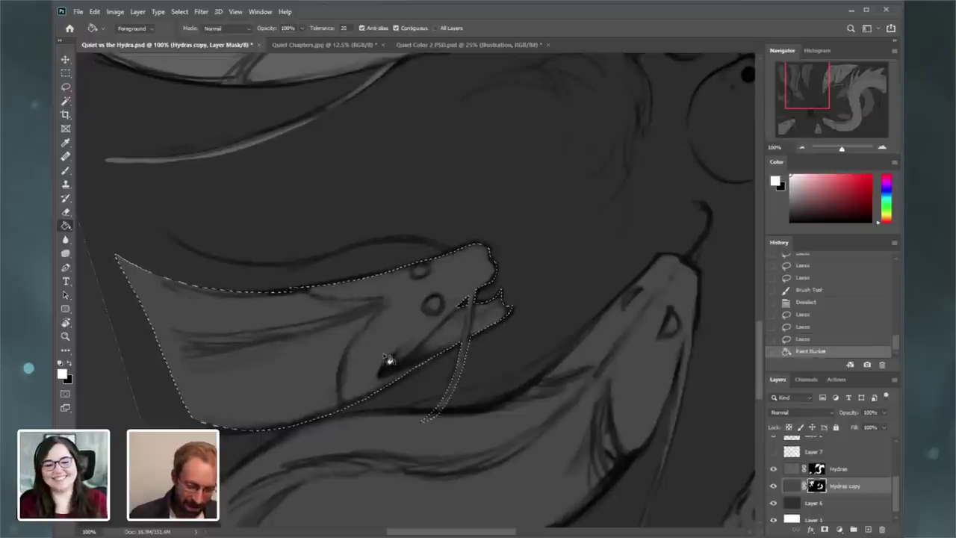
key(l)
key(ctrl+d)
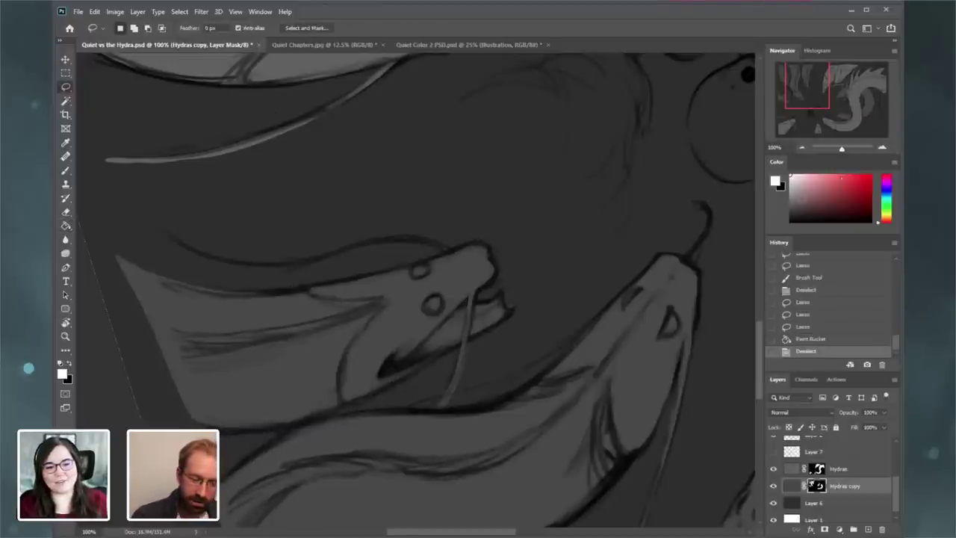
- Rotate the canvas view and lasso the long wavy whisker from the open-mouthed head's snout out to its tip
click(883, 147)
drag(808, 90, 812, 81)
scroll(569, 131, down, 2)
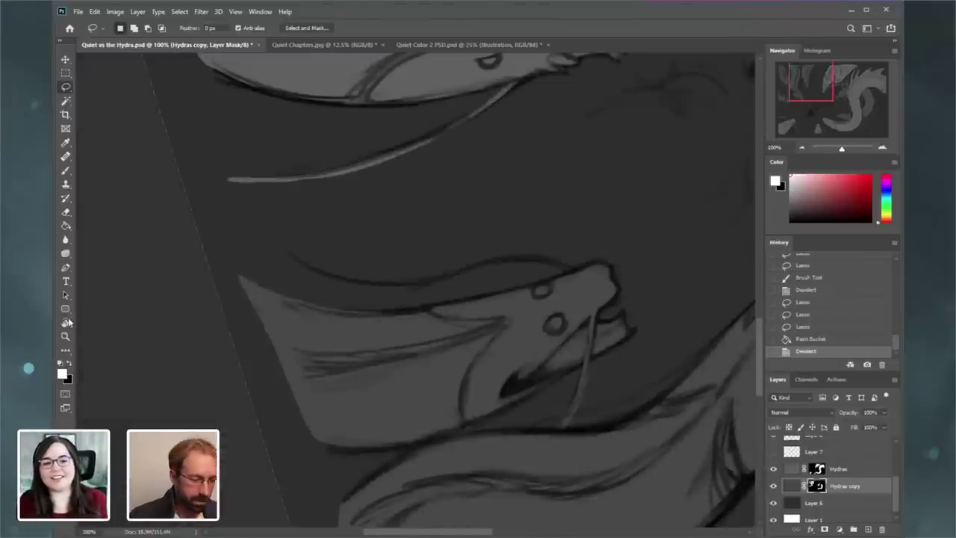
key(r)
drag(548, 437, 611, 382)
click(71, 89)
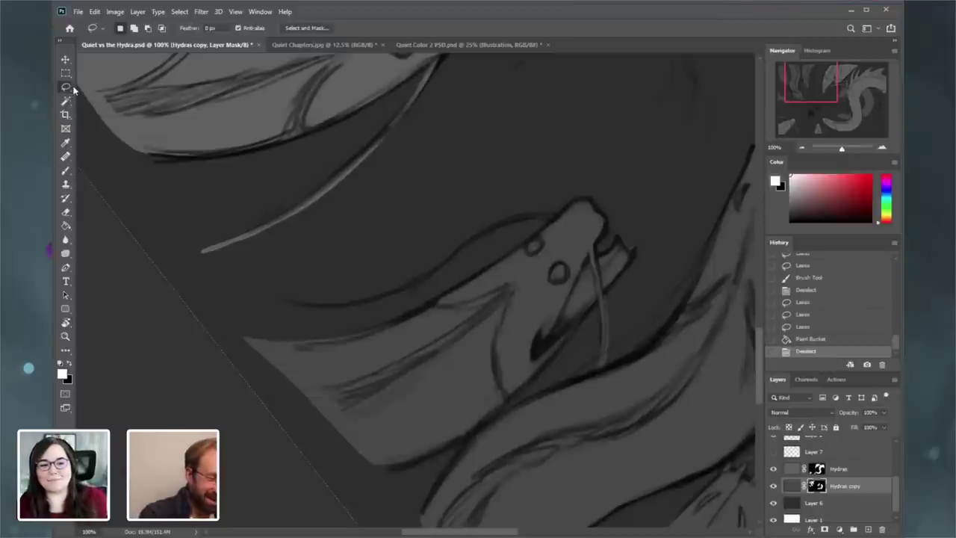
drag(557, 221, 521, 227)
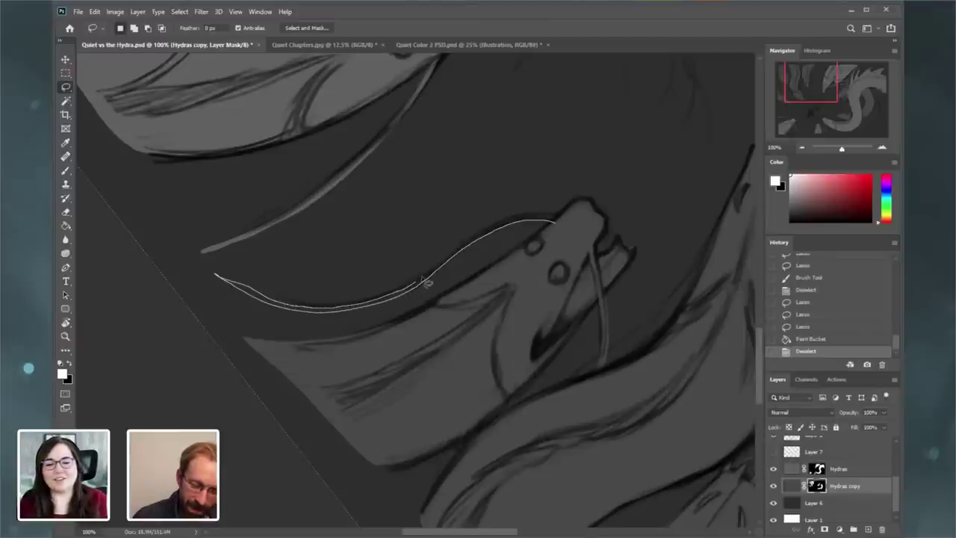
mouse_move(482, 239)
mouse_down()
mouse_move(533, 216)
mouse_move(568, 224)
mouse_move(547, 230)
mouse_up()
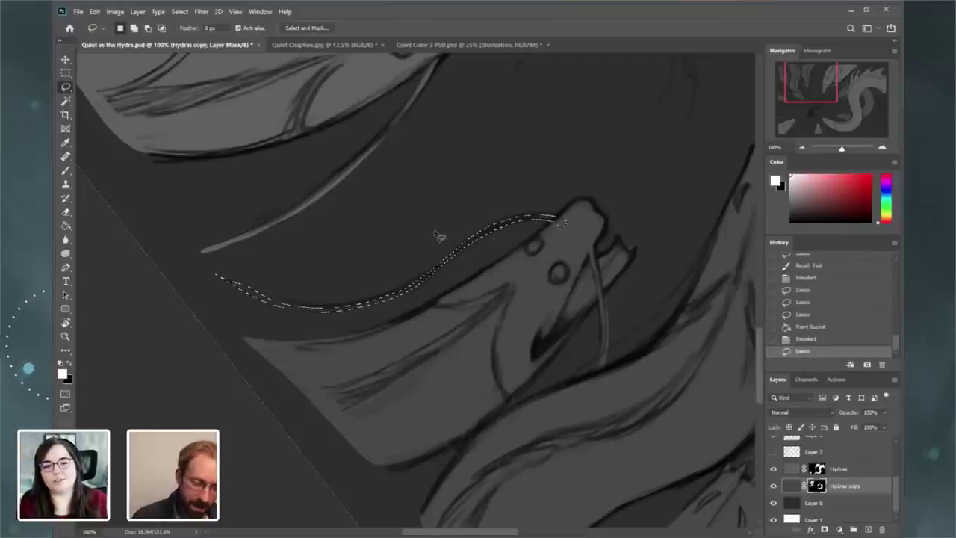
- Subtract the excess along the upper edge near the whisker's tip from the lasso selection
click(881, 148)
drag(819, 109, 801, 85)
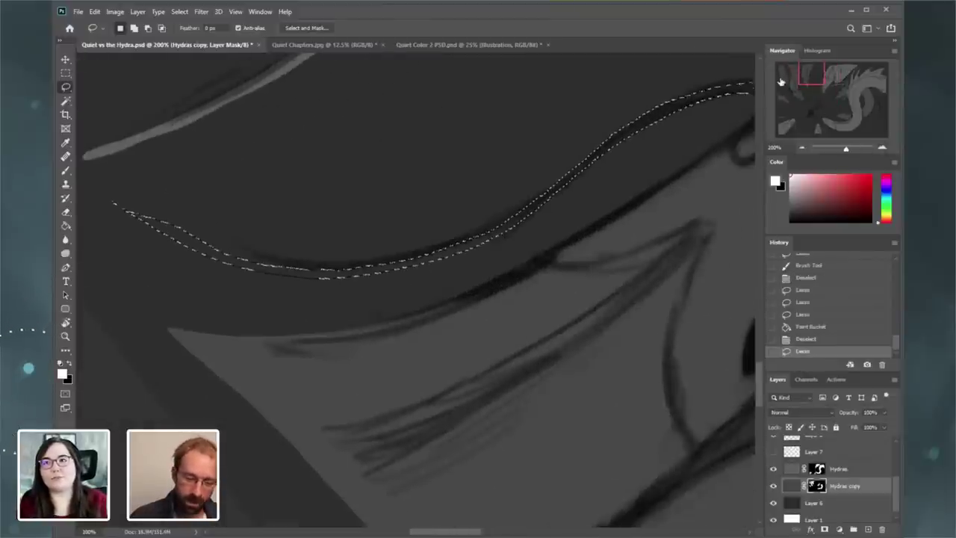
drag(316, 279, 261, 269)
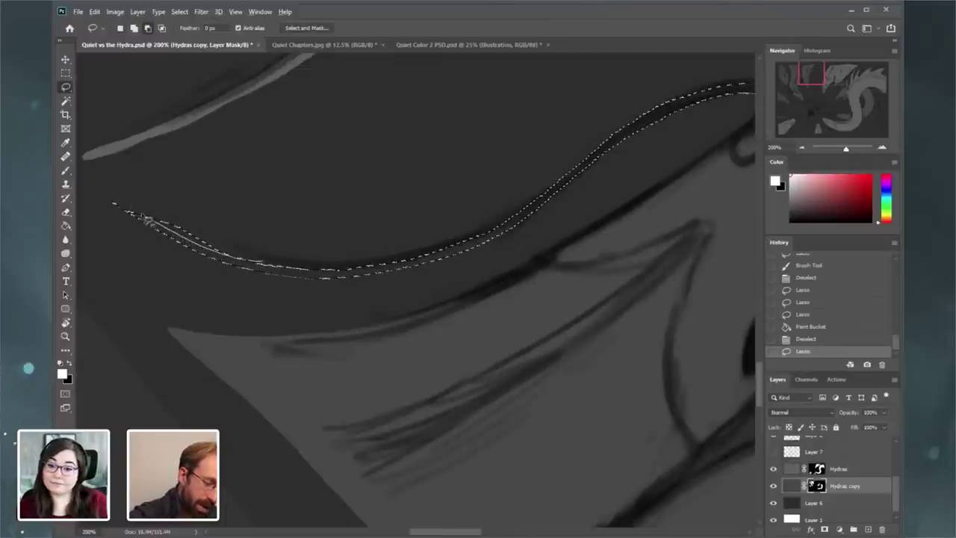
drag(147, 194, 262, 259)
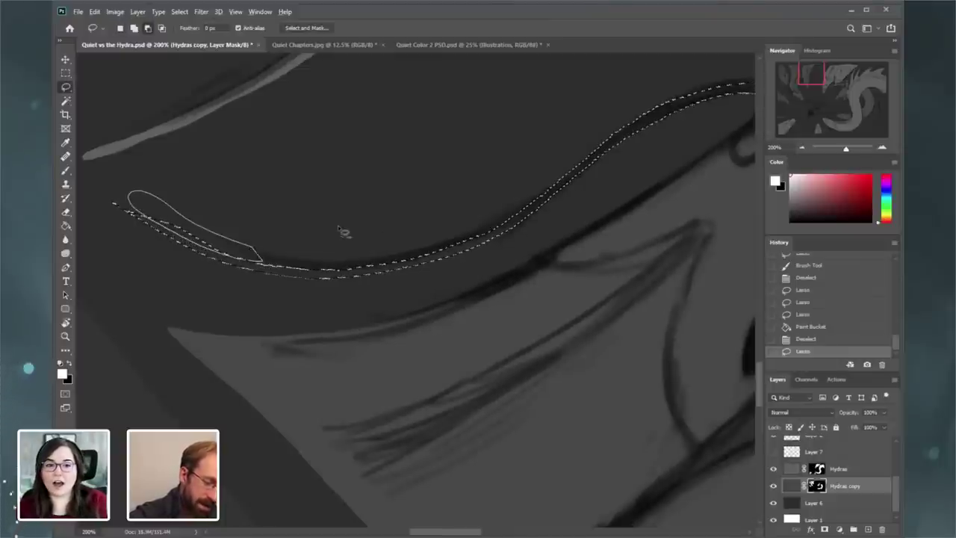
- Brush the selected wavy whisker white on the Hydras copy layer mask, reset the canvas rotation and deselect
click(66, 171)
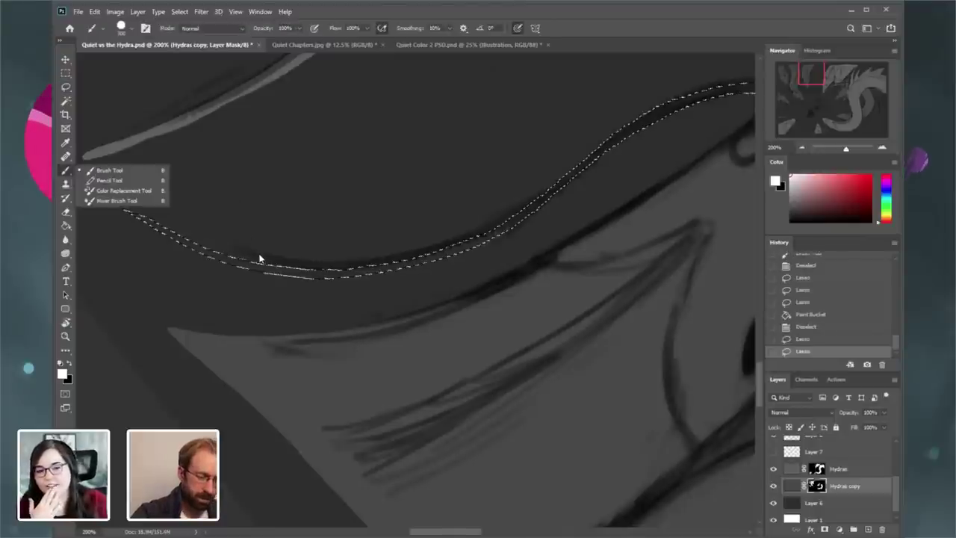
mouse_move(261, 259)
mouse_down()
mouse_move(226, 230)
mouse_move(245, 258)
mouse_move(442, 249)
mouse_move(755, 116)
mouse_up()
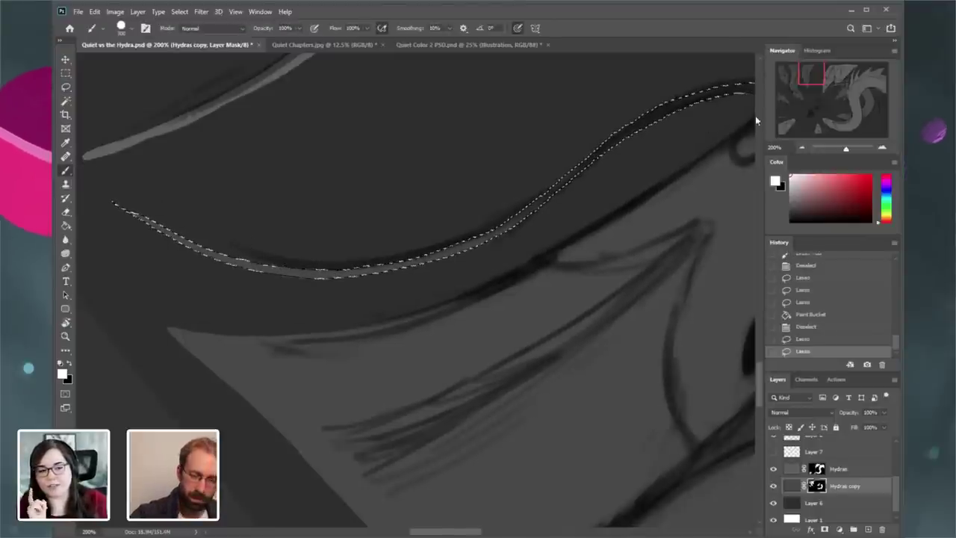
click(801, 147)
mouse_move(521, 239)
mouse_down()
mouse_move(459, 289)
mouse_move(313, 276)
mouse_up()
click(802, 148)
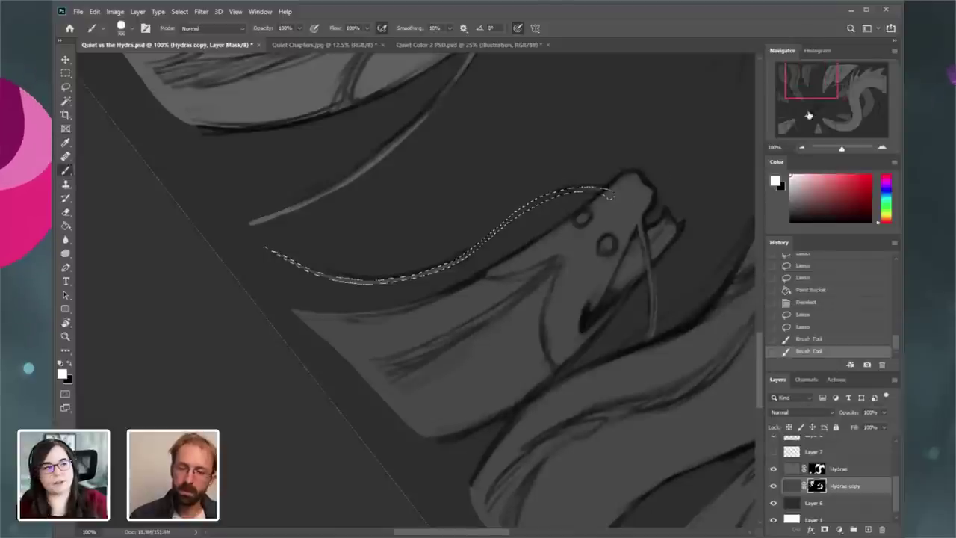
drag(823, 87, 782, 87)
double_click(66, 323)
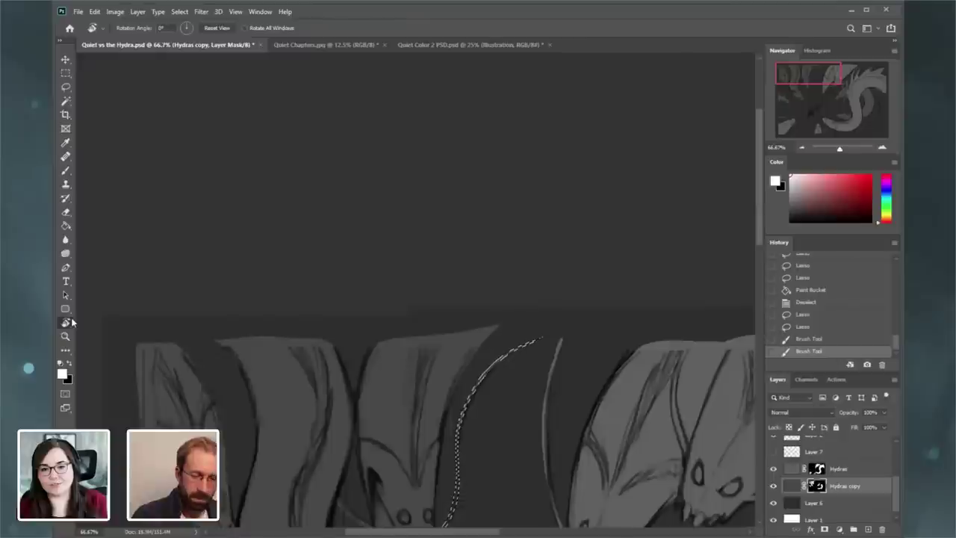
click(181, 12)
click(191, 43)
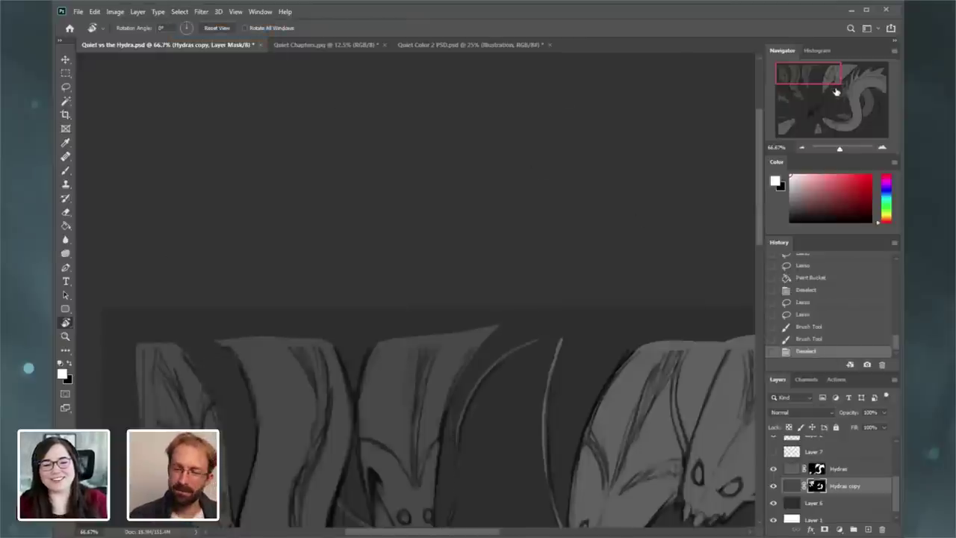
- Toggle the Hydras layer off and on to check the large hydra's back spines, and make its layer mask active for lassoing
mouse_move(837, 93)
mouse_down()
mouse_move(830, 96)
mouse_move(854, 90)
mouse_move(842, 82)
mouse_up()
click(829, 468)
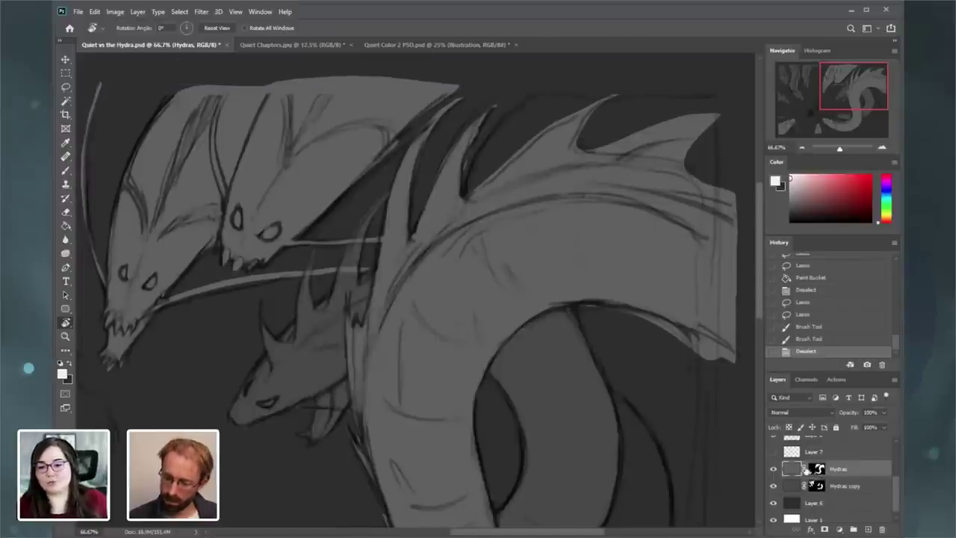
click(774, 468)
click(774, 468)
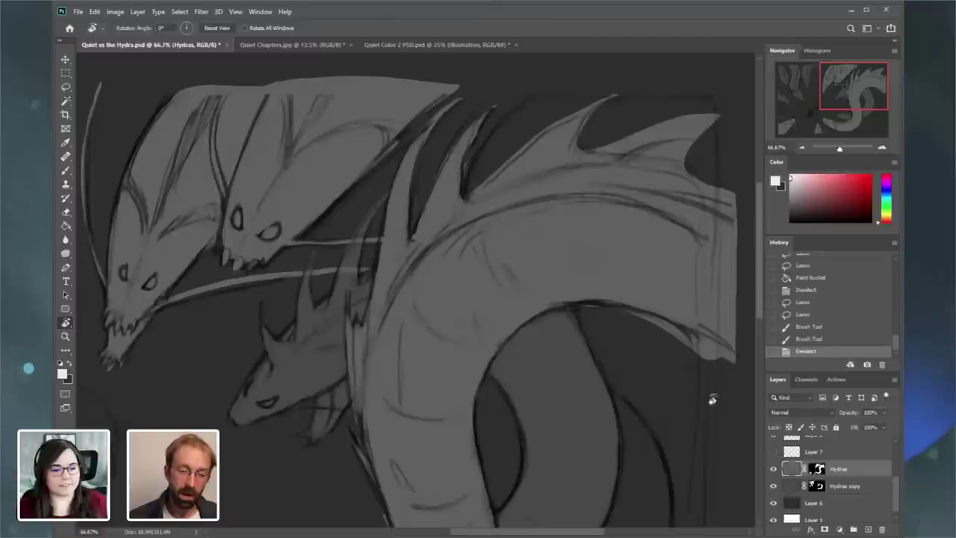
click(66, 87)
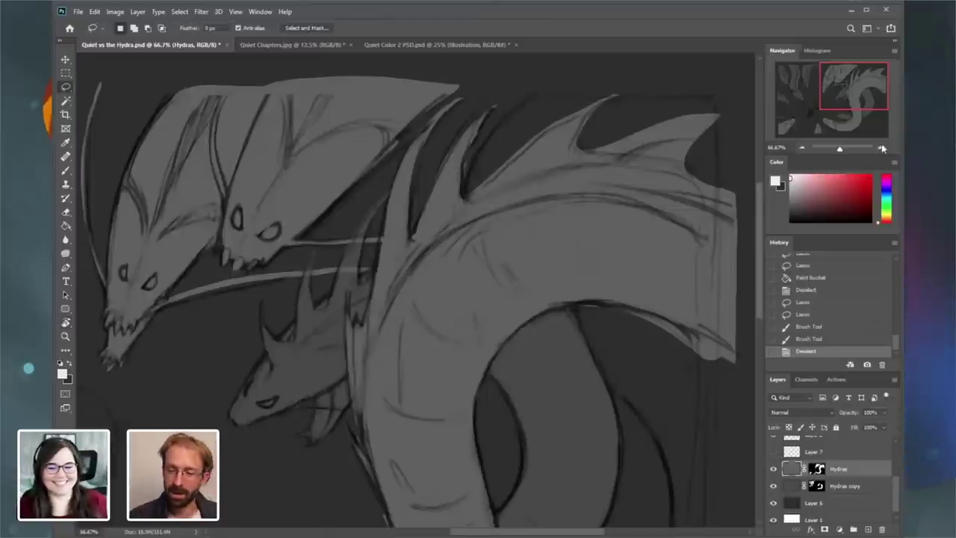
key(ctrl+plus)
drag(842, 89, 844, 81)
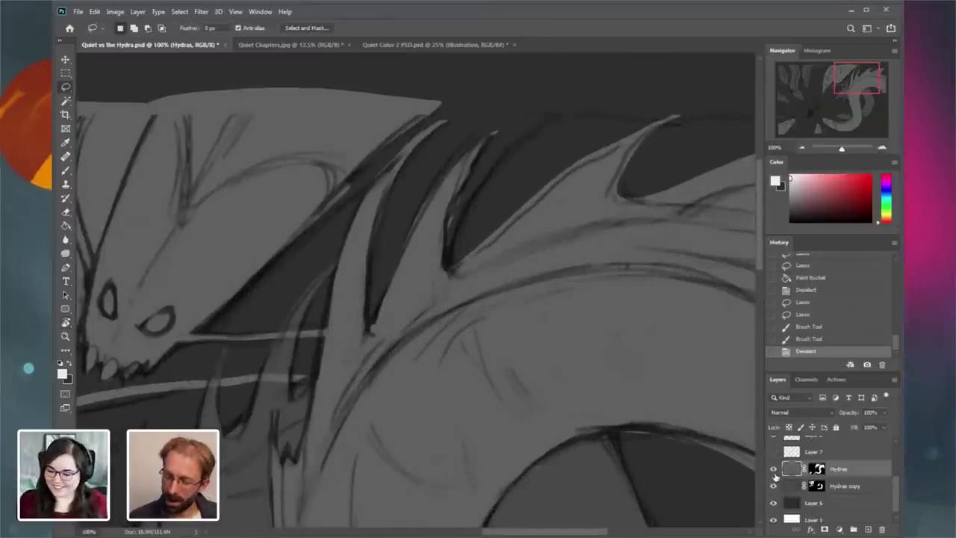
click(774, 485)
click(774, 485)
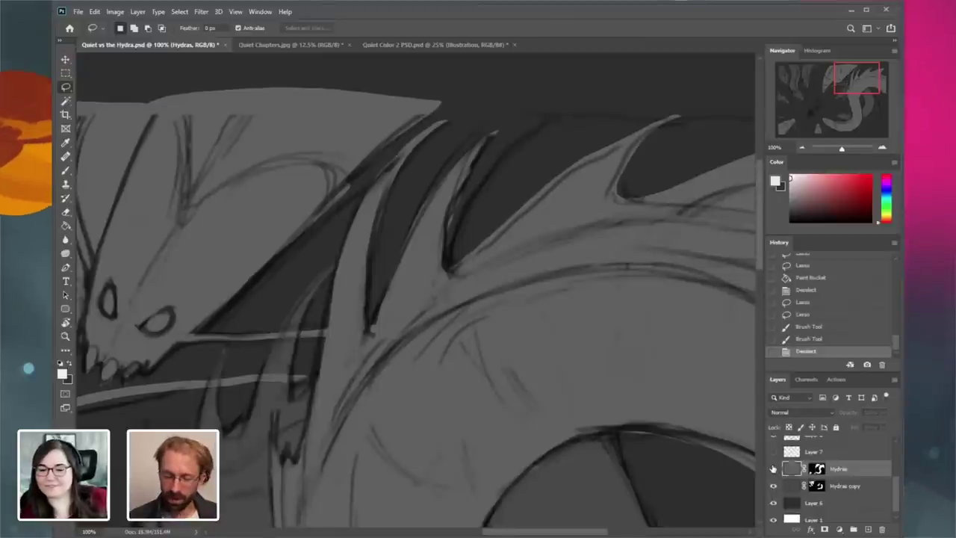
click(774, 485)
click(774, 485)
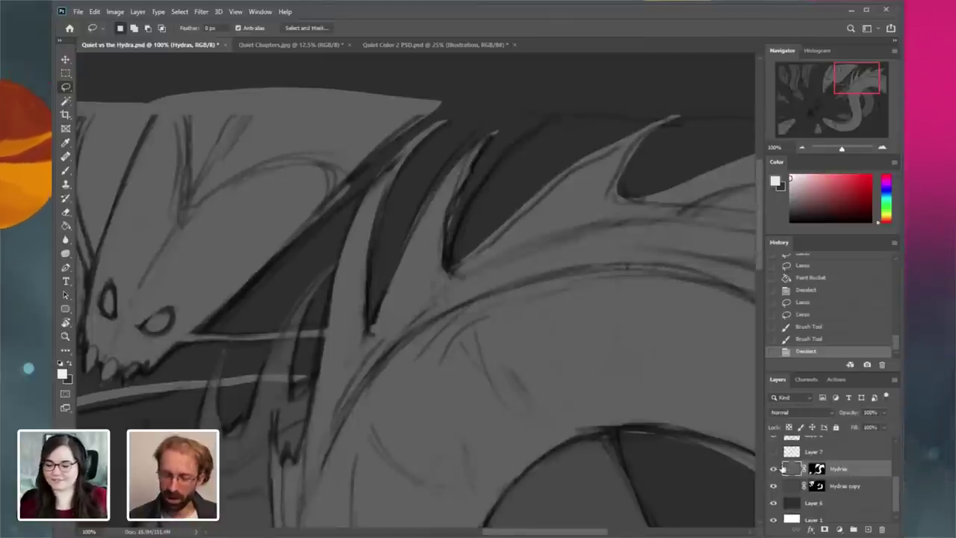
click(825, 469)
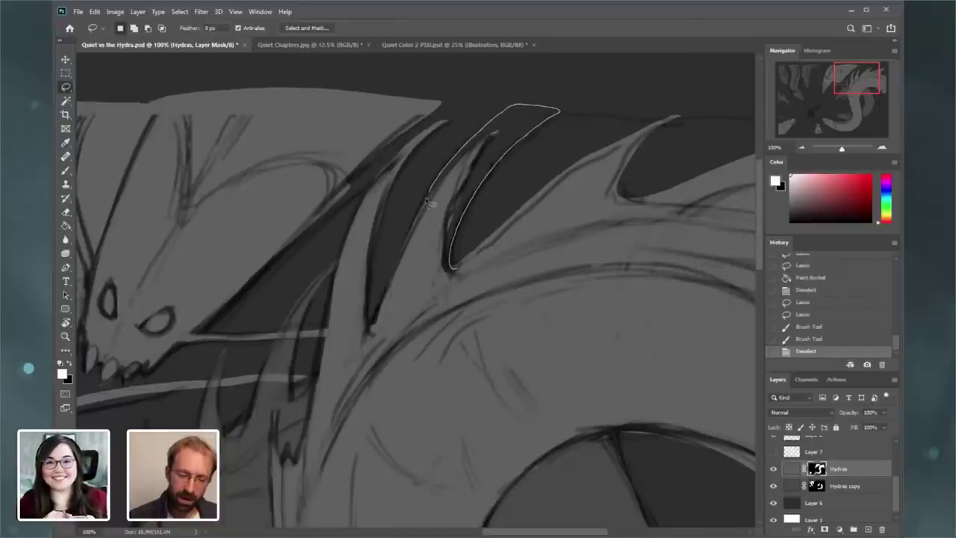
- Lasso the large hydra's second back spine out to its extended tip, brush it white on the Hydras layer mask and deselect
drag(410, 247, 424, 302)
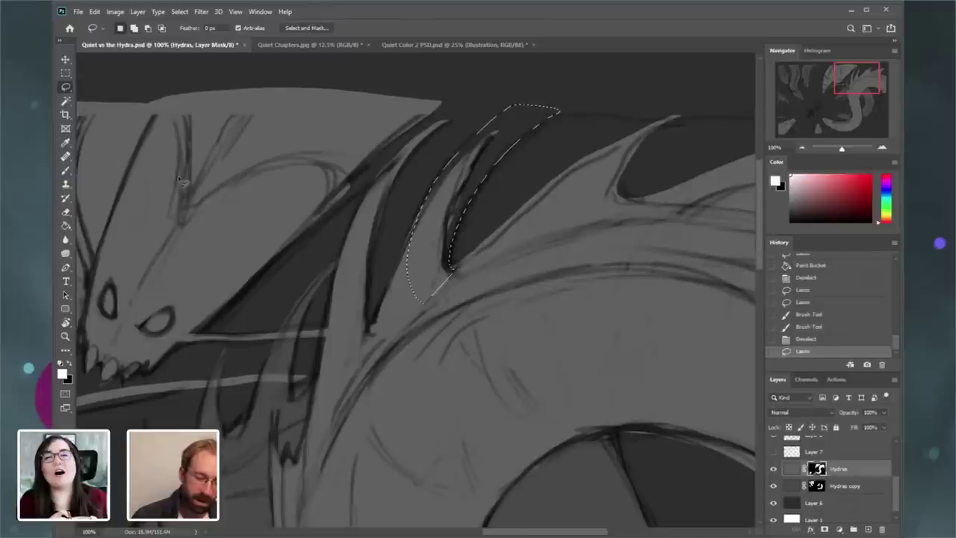
key(b)
mouse_move(453, 263)
mouse_down()
mouse_move(448, 252)
mouse_move(543, 128)
mouse_move(590, 123)
mouse_up()
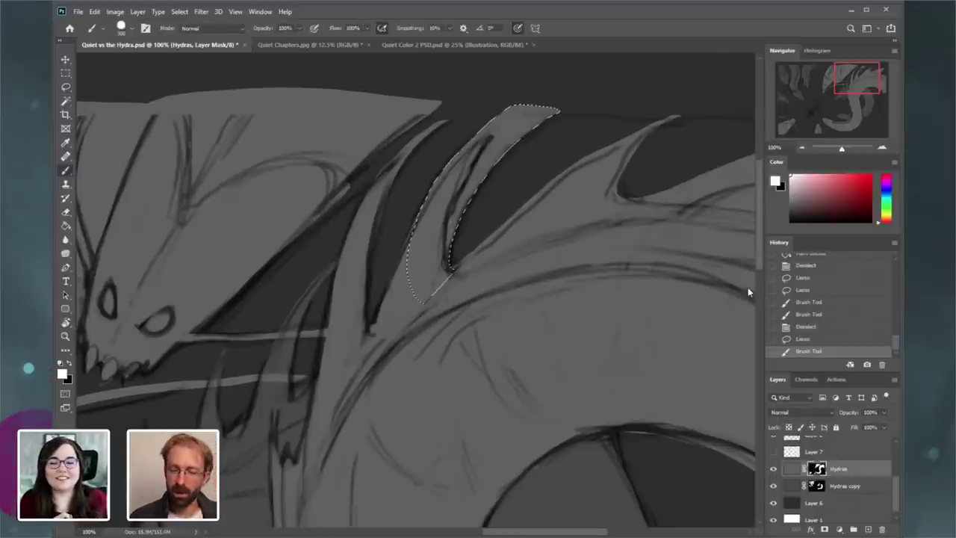
click(183, 13)
click(201, 32)
- Lasso the third back spine's upper edge and tip, brush it white on the Hydras layer mask and deselect
click(66, 86)
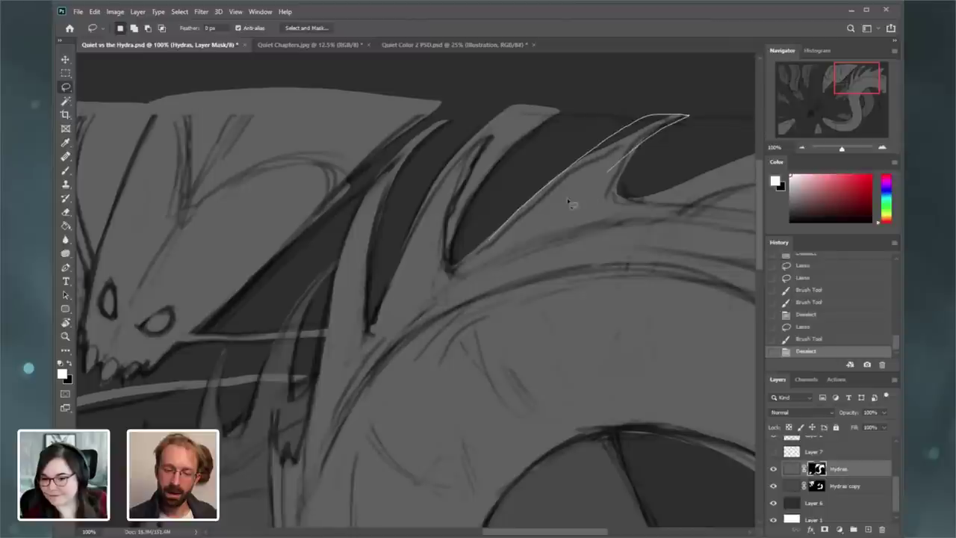
drag(570, 203, 493, 239)
key(b)
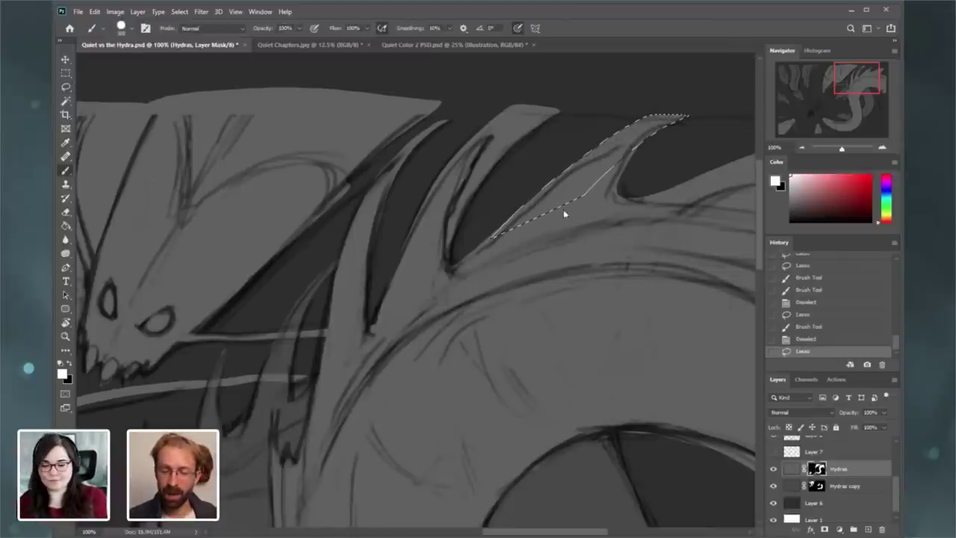
click(803, 147)
drag(864, 87, 875, 90)
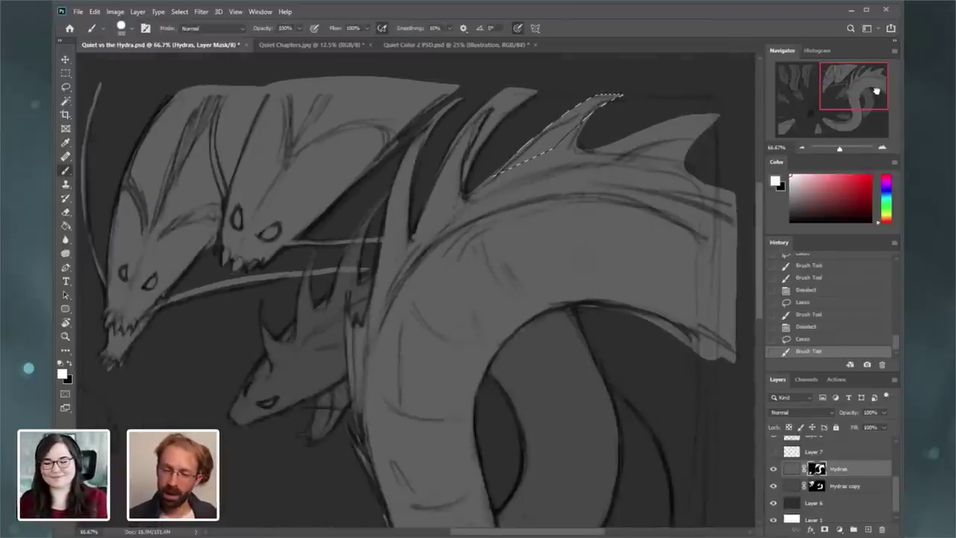
click(180, 12)
click(201, 31)
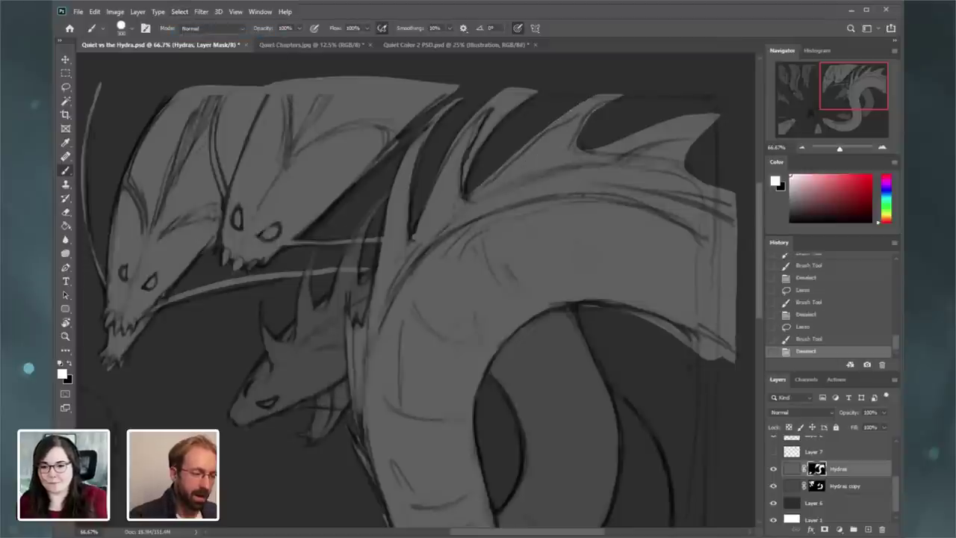
- Check Layer 2's line art by toggling its visibility, and erase its leftover lines inside the second spine and along the neck
drag(851, 103, 844, 110)
drag(894, 484, 894, 467)
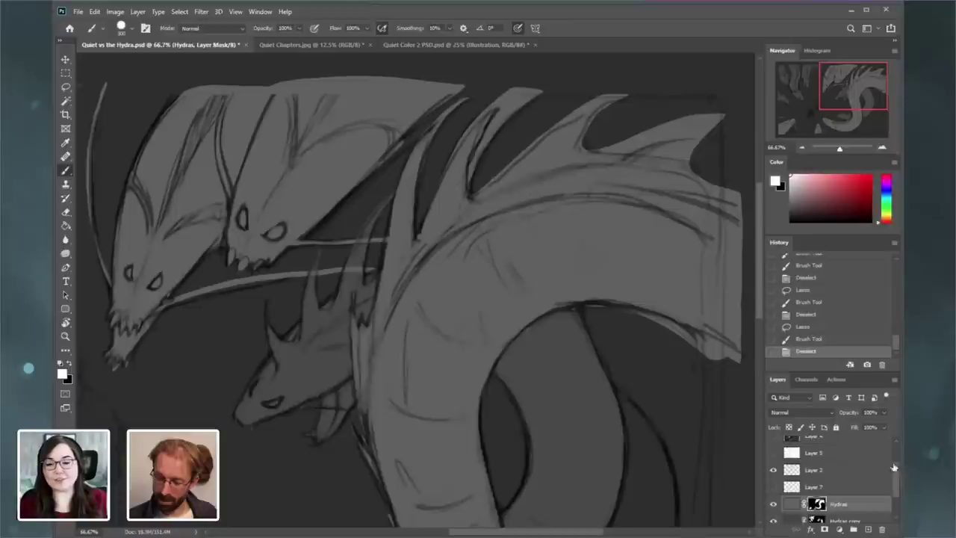
click(827, 456)
click(826, 469)
click(773, 469)
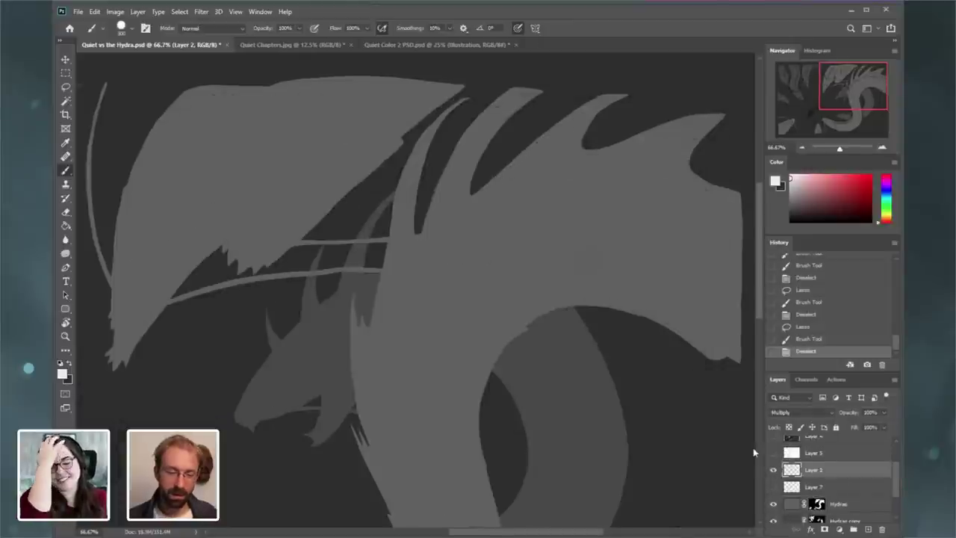
click(773, 470)
click(73, 213)
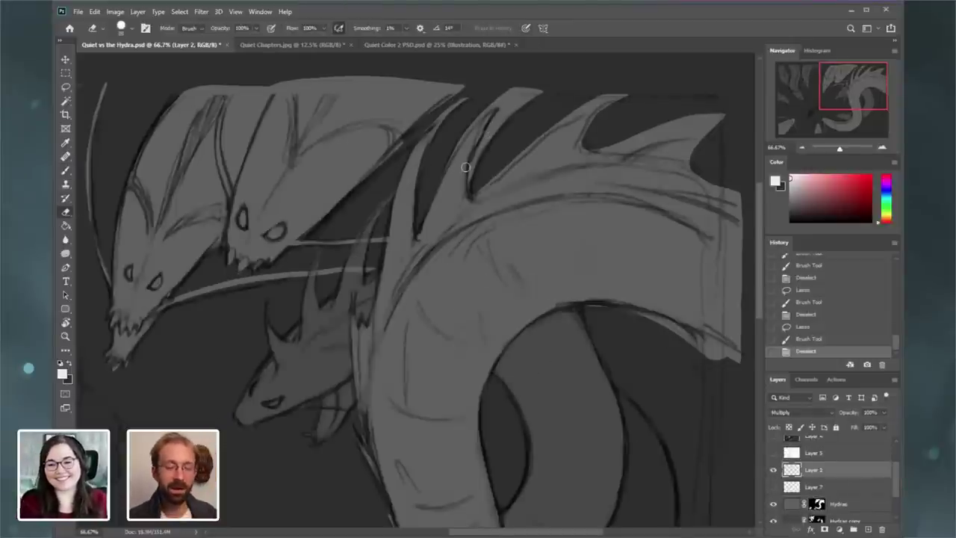
mouse_move(463, 168)
mouse_down()
mouse_move(518, 96)
mouse_move(457, 165)
mouse_move(418, 174)
mouse_up()
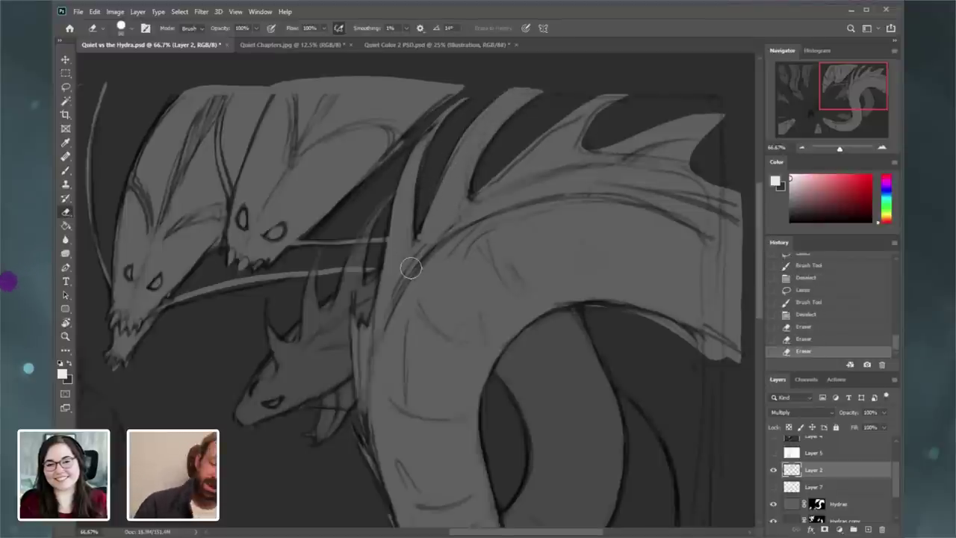
drag(410, 269, 417, 213)
drag(382, 317, 374, 357)
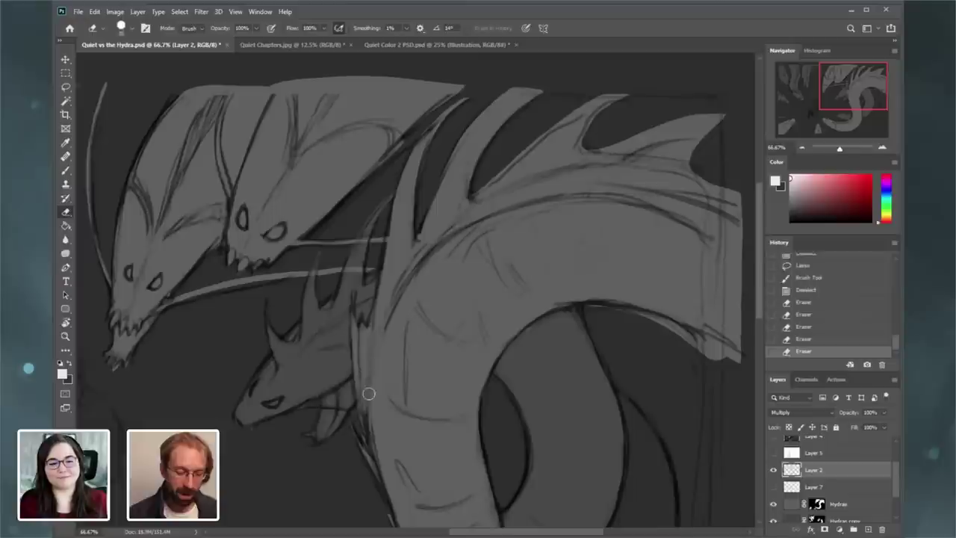
- Select the Hydras layer and toggle its visibility to compare the large hydra's fill with the sketch
click(70, 167)
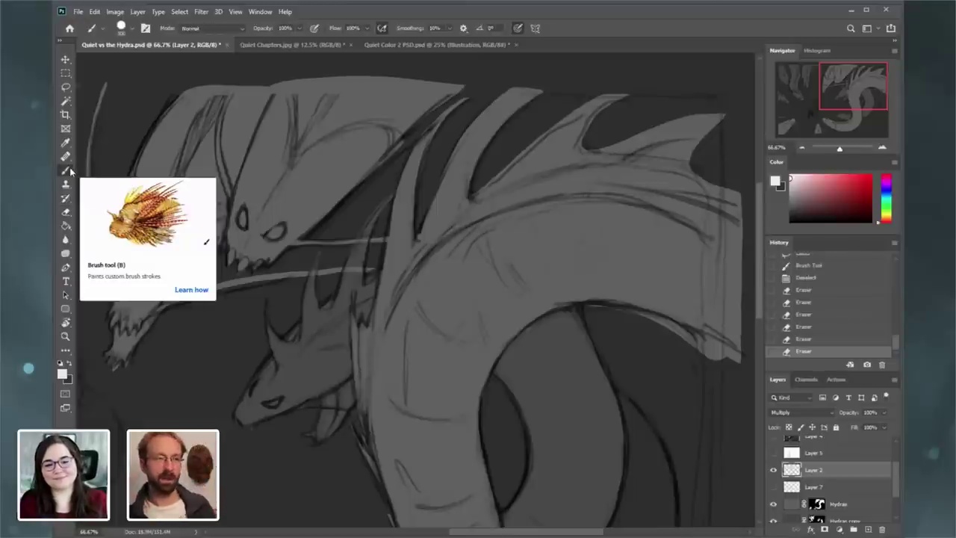
click(803, 148)
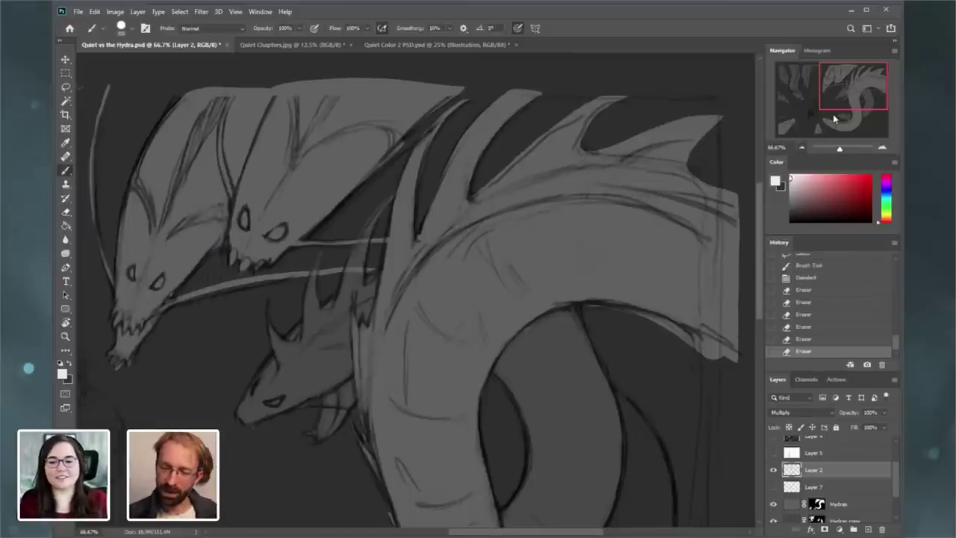
drag(846, 106, 835, 118)
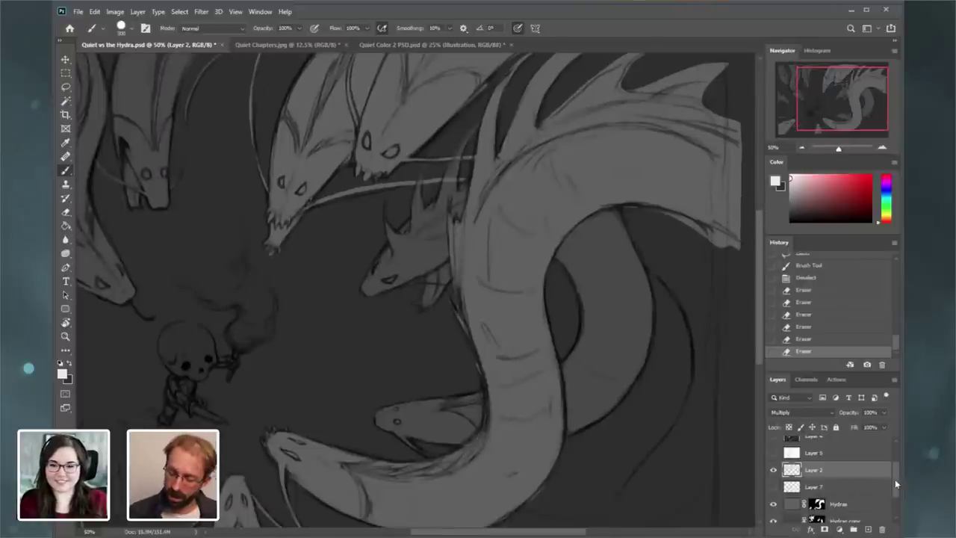
drag(895, 481, 888, 491)
click(797, 484)
click(774, 484)
click(774, 484)
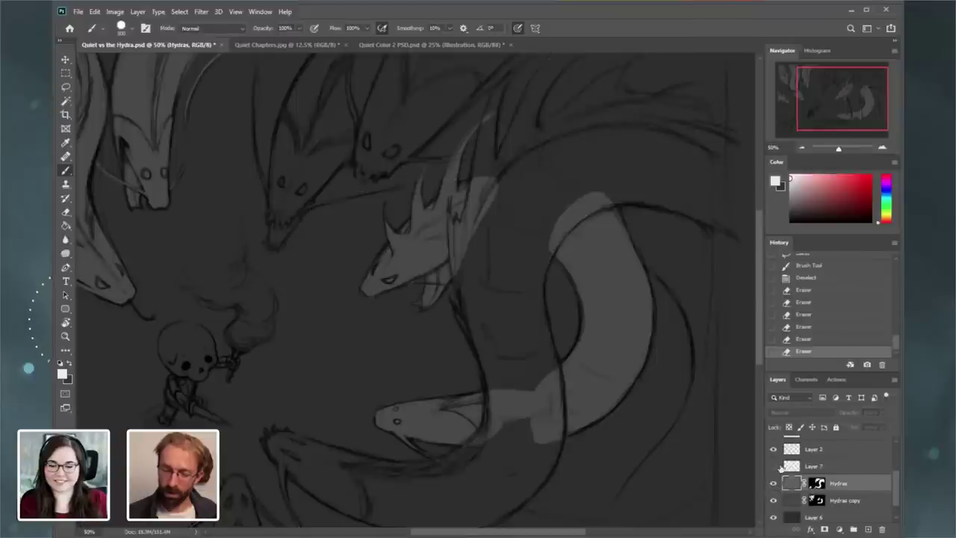
- Extend the lower corner of the large hydra's cut-off neck end on the Hydras layer mask with a smaller white brush
key(])
key([)
key([)
key([)
key([)
key([)
key([)
key([)
key([)
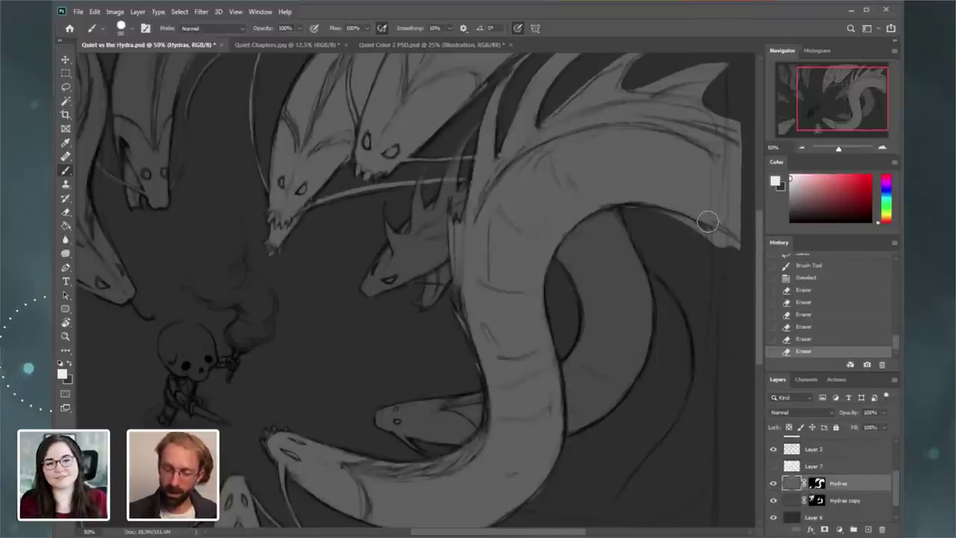
drag(708, 224, 726, 265)
key(ctrl+z)
click(818, 484)
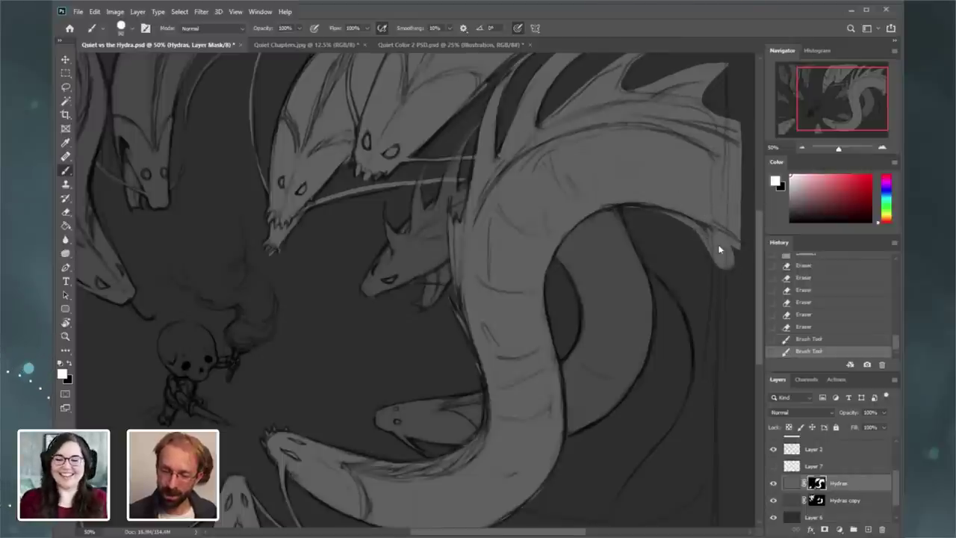
click(802, 148)
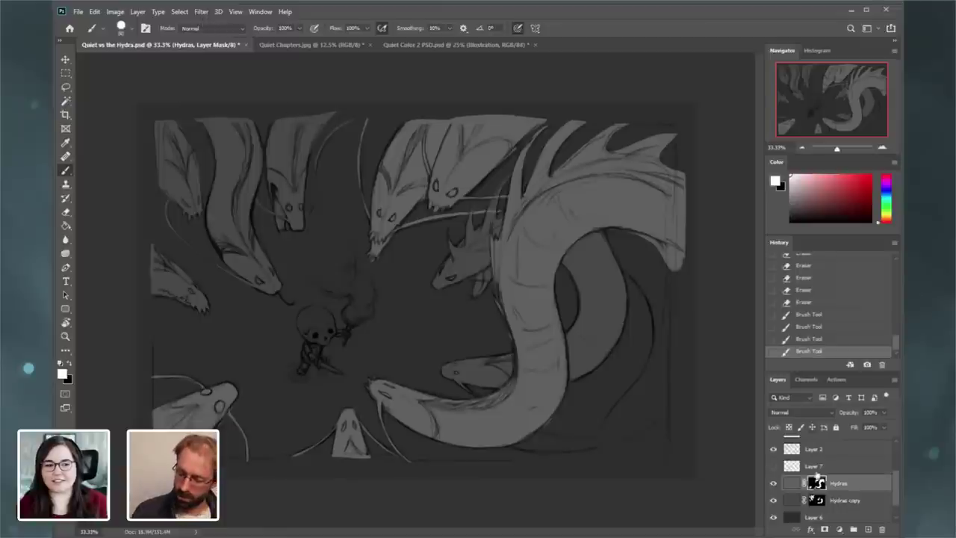
click(202, 15)
click(230, 93)
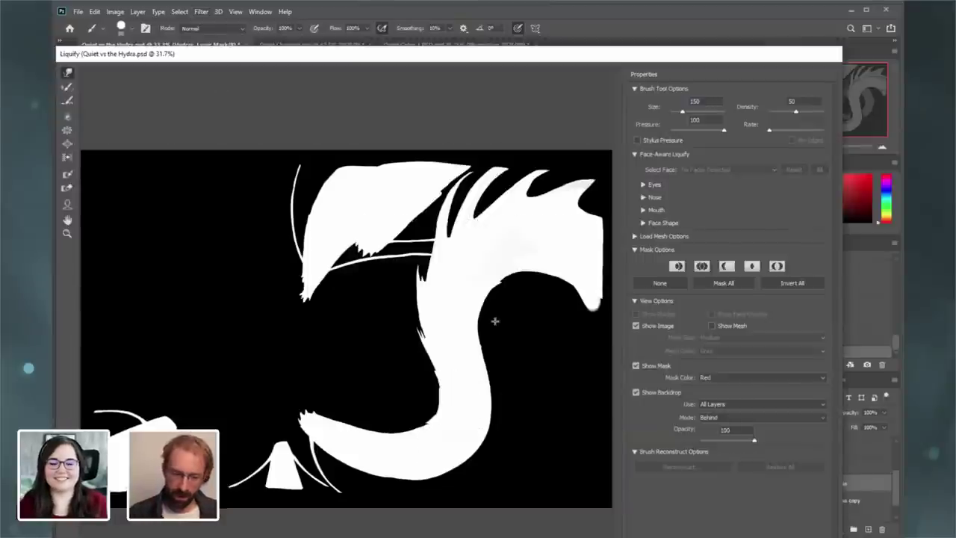
key(bracketright)
key(bracketright)
key(bracketright)
key(bracketright)
key(bracketright)
key(bracketright)
key(bracketright)
key(bracketright)
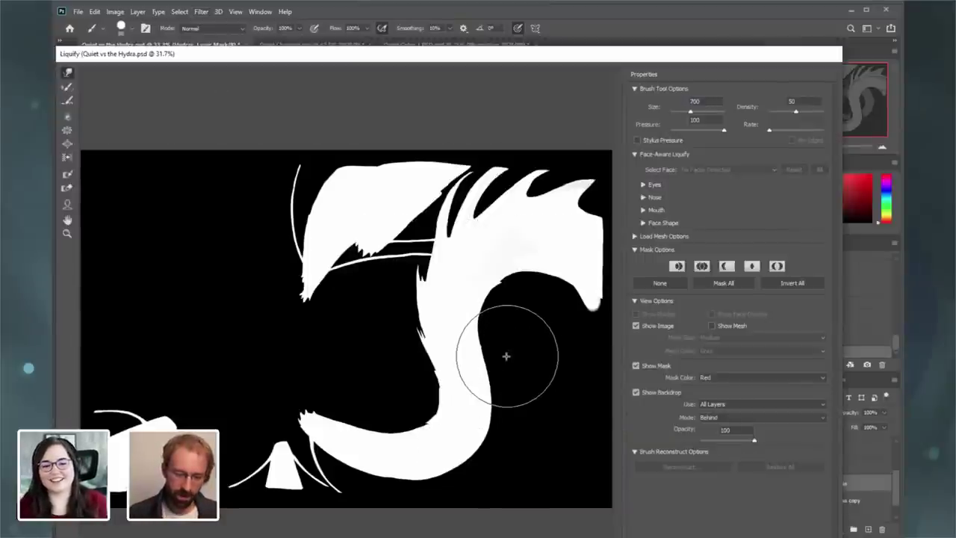
key(bracketright)
key(bracketright)
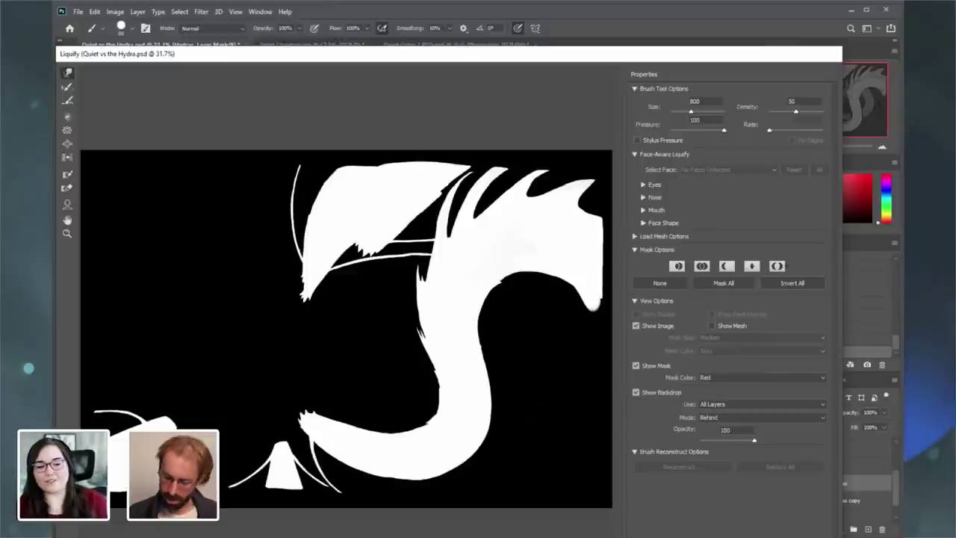
key(Escape)
- Reshape the rear coil on the Hydras copy layer mask with Liquify, using brush sizes of 900 and 400, and apply it
click(815, 502)
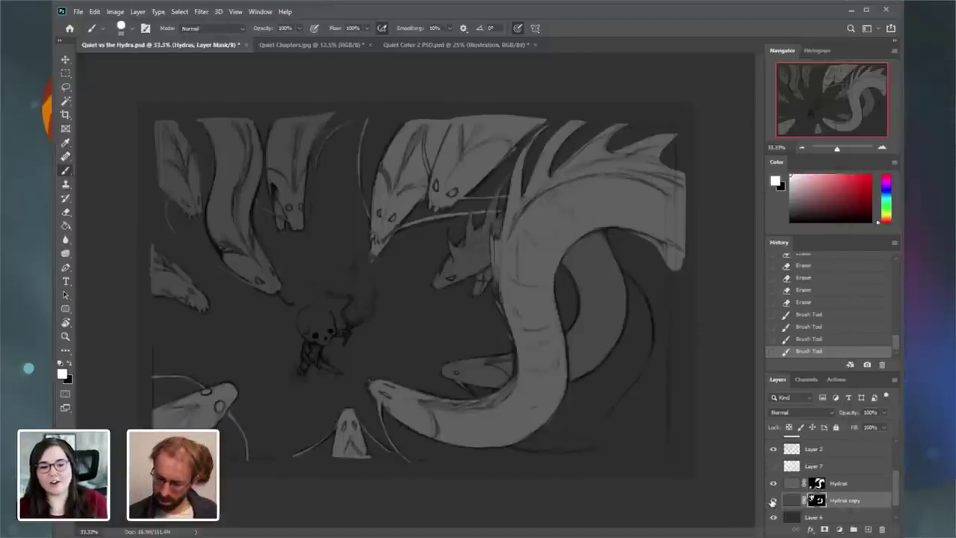
click(202, 12)
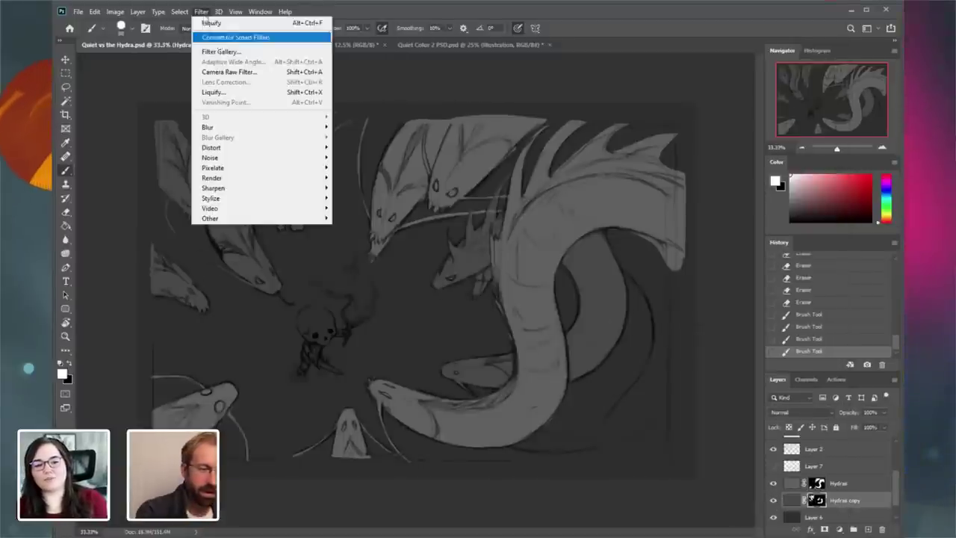
click(224, 92)
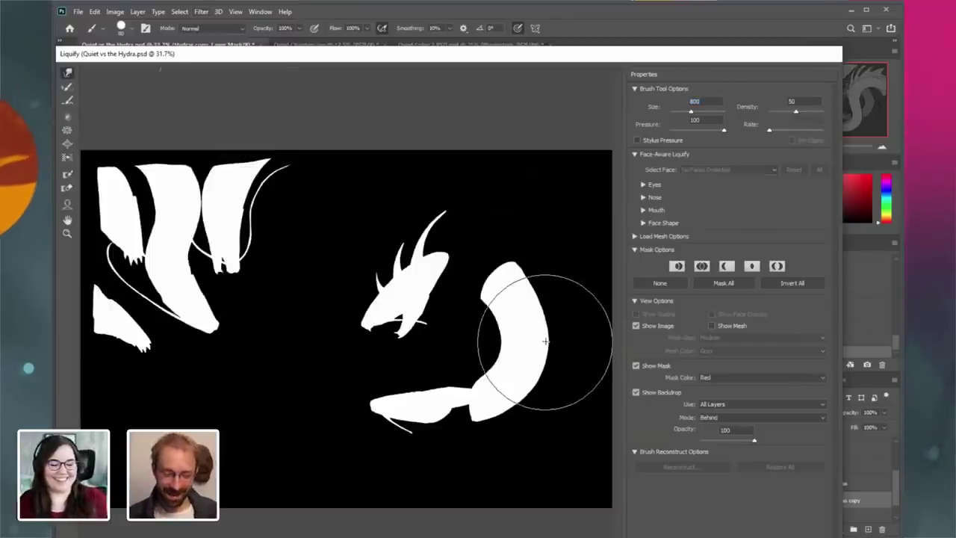
key(])
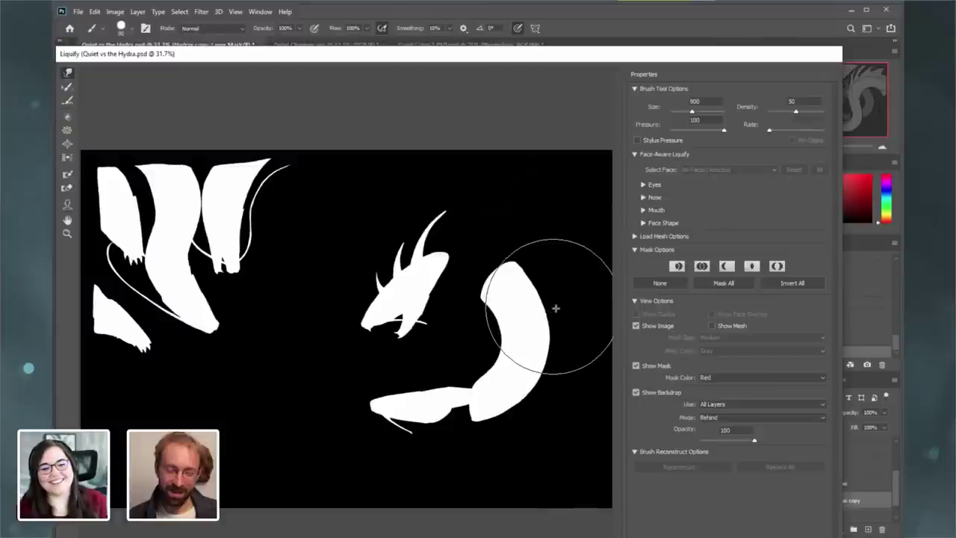
drag(556, 314, 548, 296)
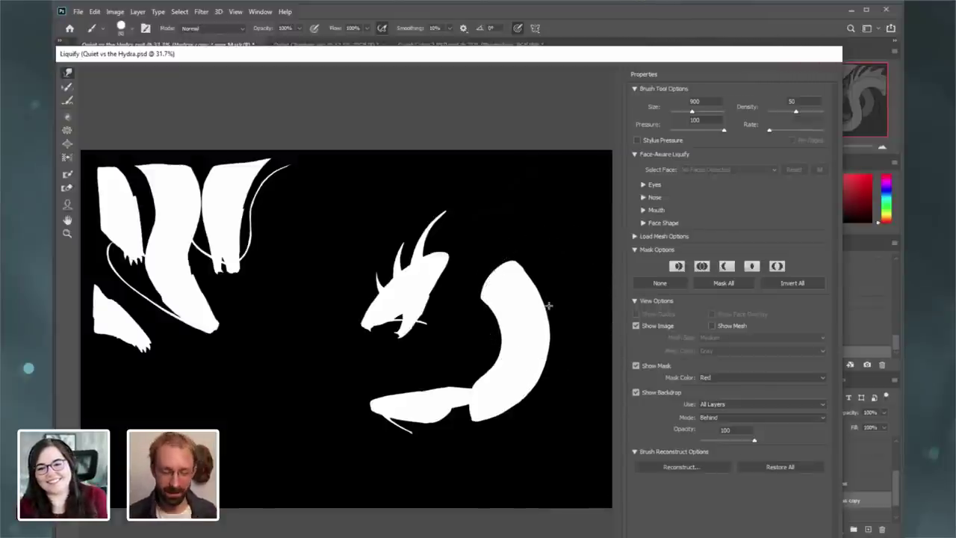
key(bracketleft)
key(bracketleft)
key(bracketleft)
key(bracketleft)
key(bracketleft)
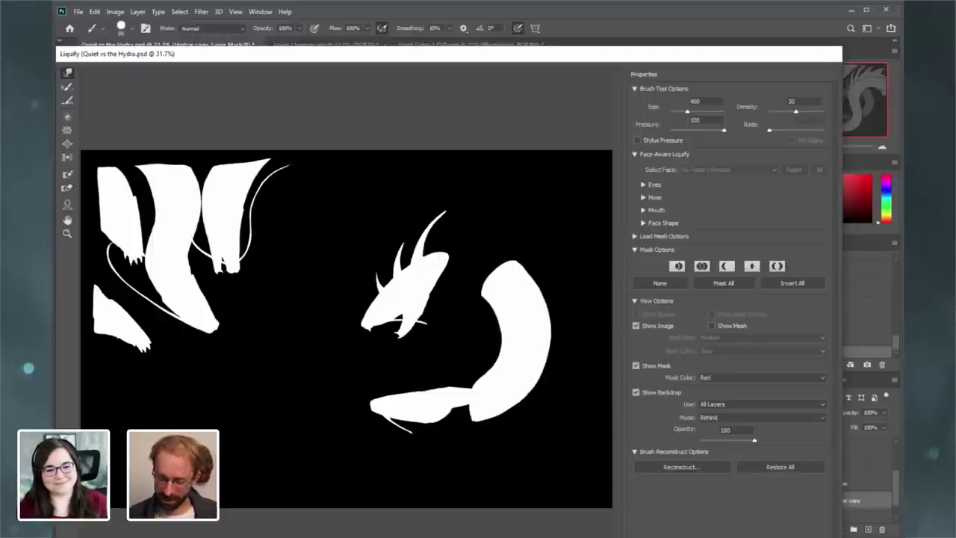
key(Return)
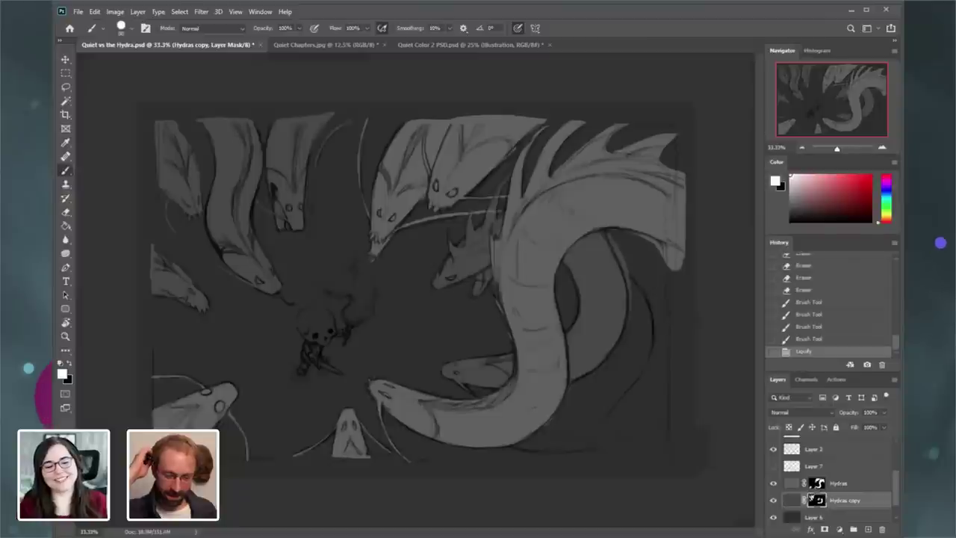
- Toggle Layer 2 to check its line art, and try reshaping the rear coil's outline on it with Liquify
scroll(811, 485, up, 1)
click(815, 465)
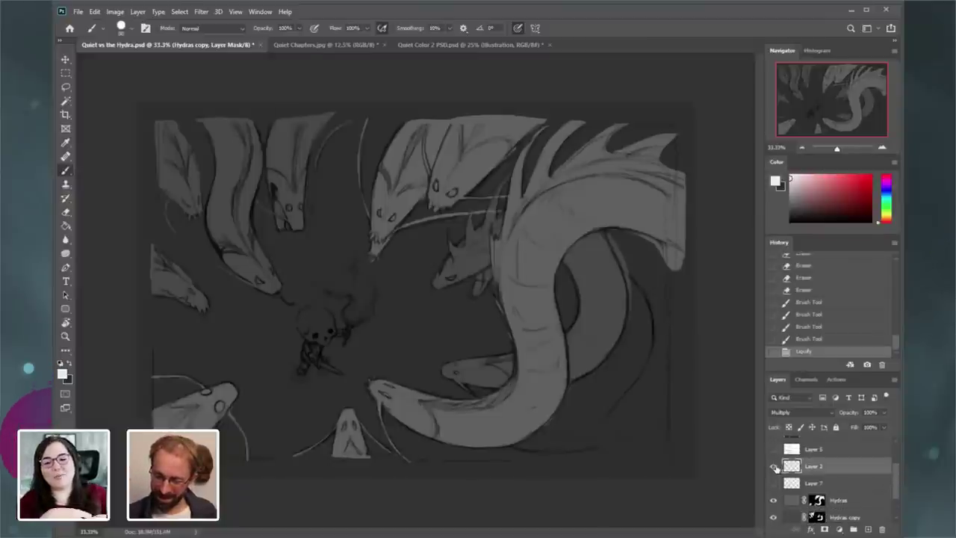
click(774, 465)
click(774, 466)
click(206, 14)
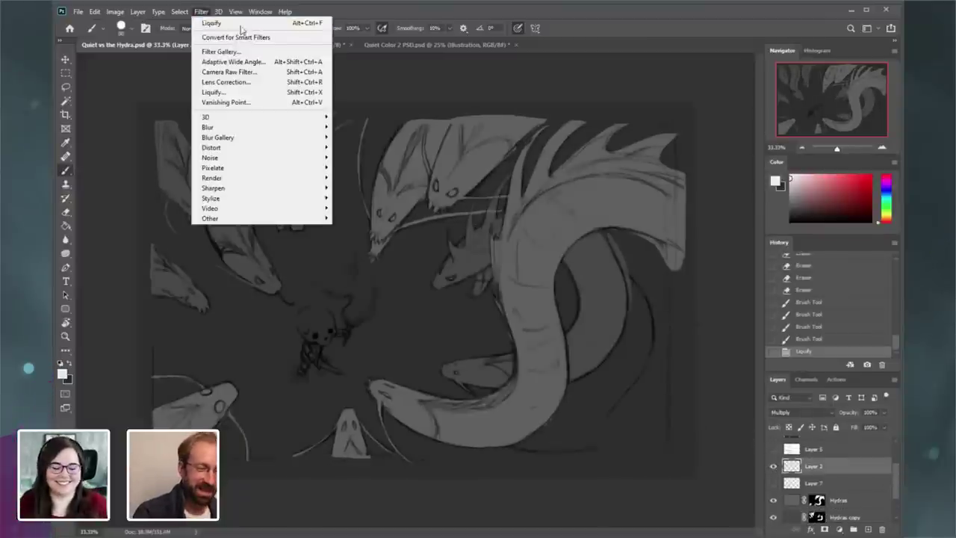
click(243, 22)
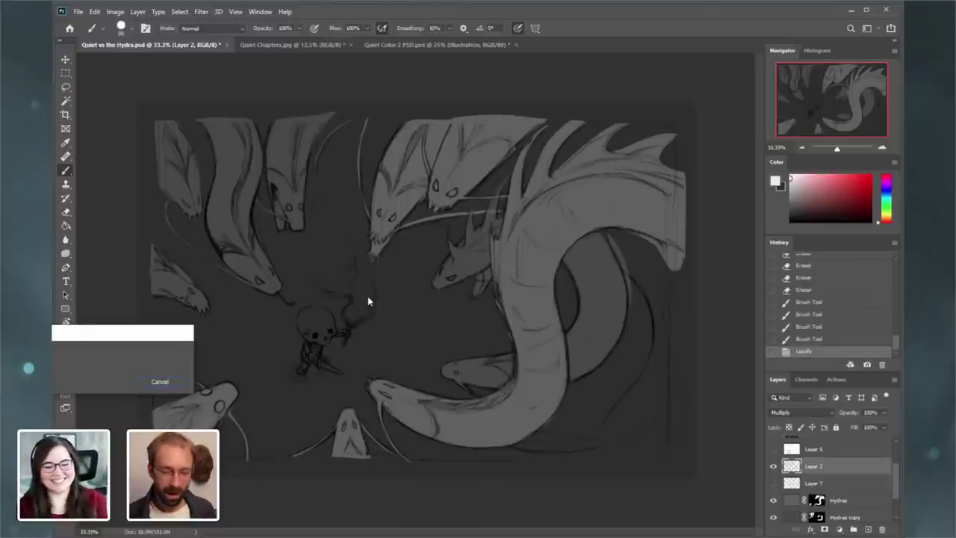
- Compare the history states before and after the Layer 2 Liquify, and revert to the state before it
click(200, 11)
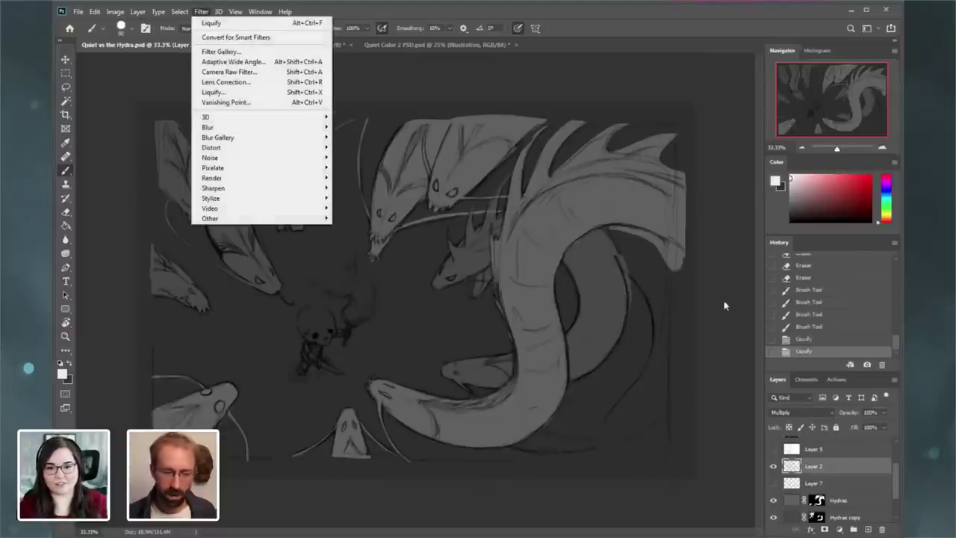
click(810, 340)
click(808, 351)
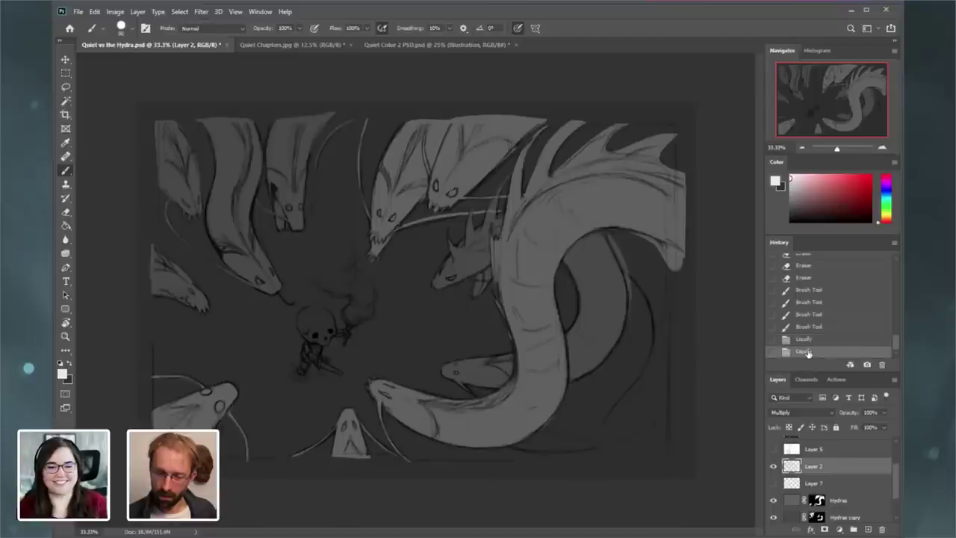
click(807, 339)
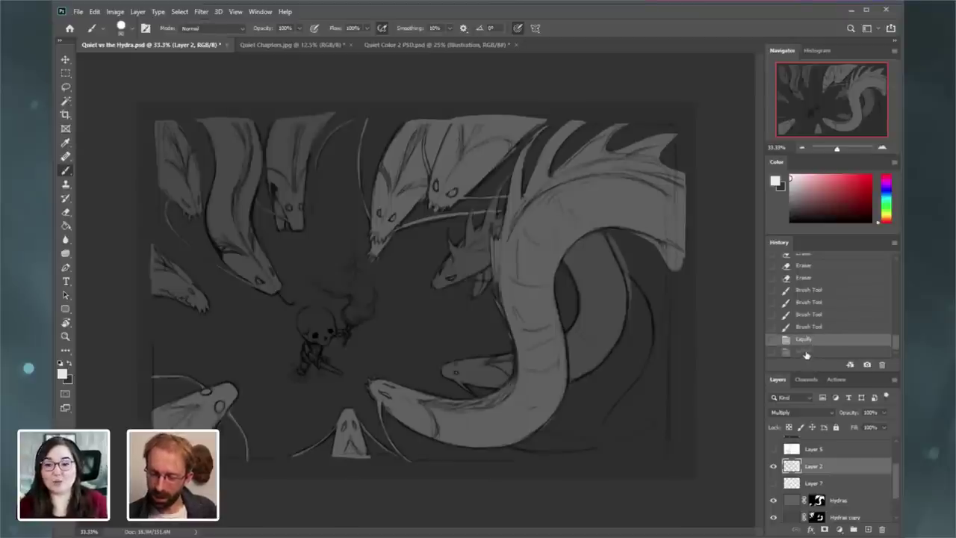
- Reshape the rear coil's outline on Layer 2 with Liquify again, and compare it using the history states and the layer's visibility
click(201, 14)
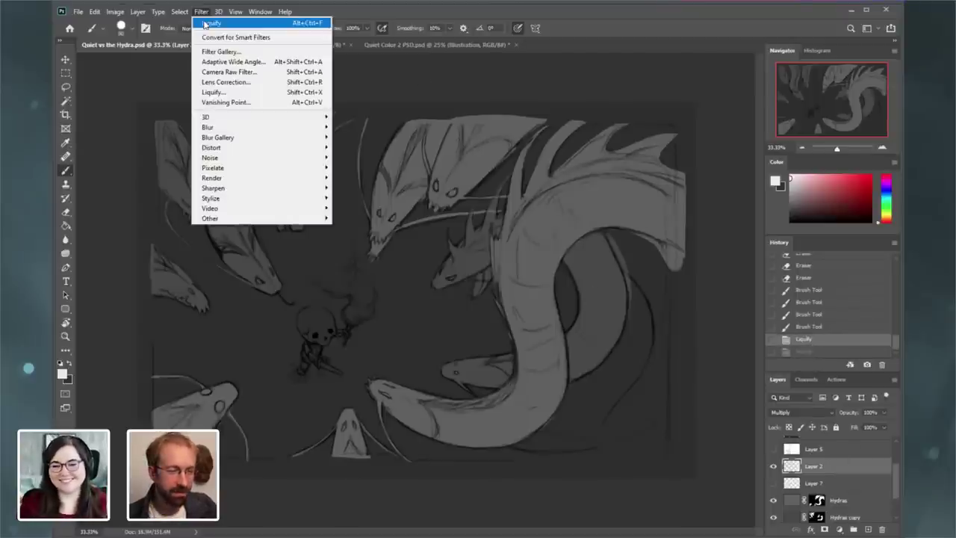
key(Escape)
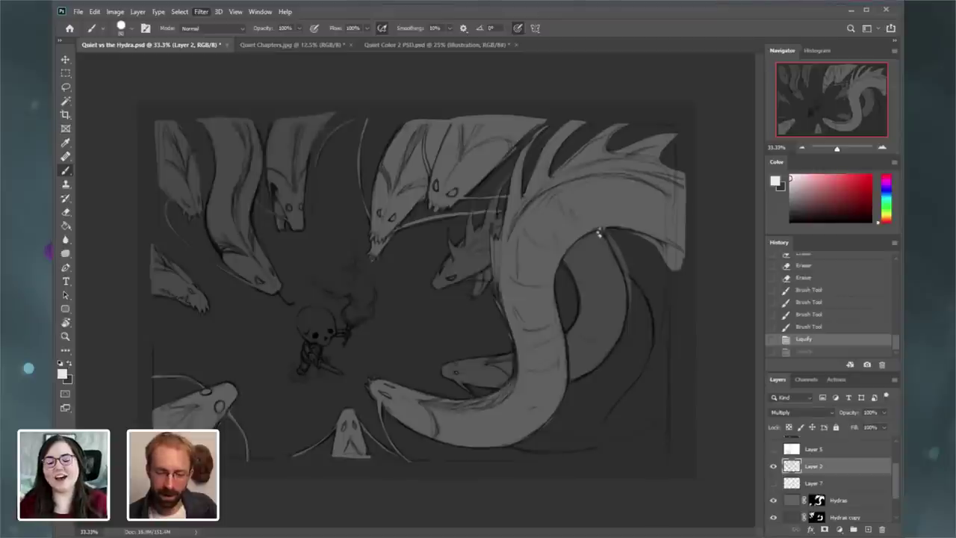
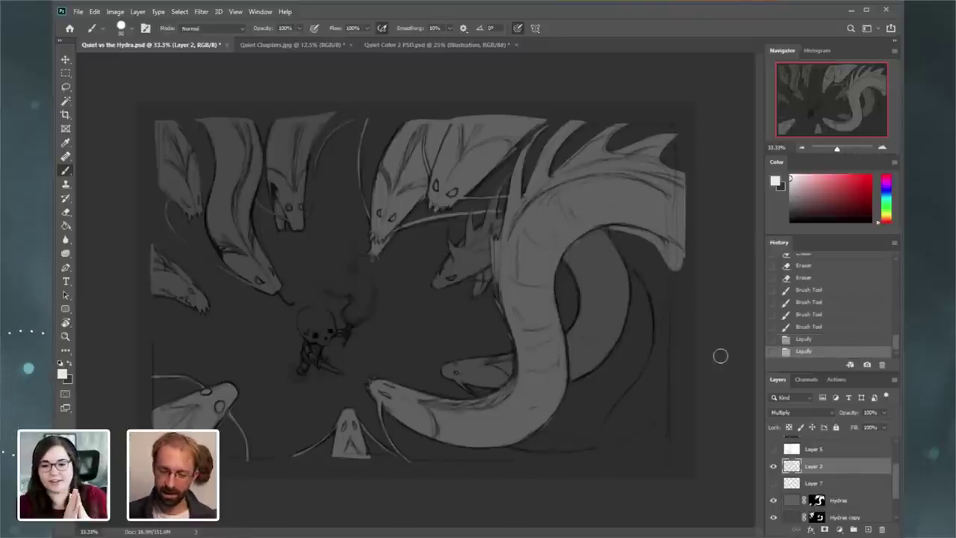
click(819, 342)
click(816, 353)
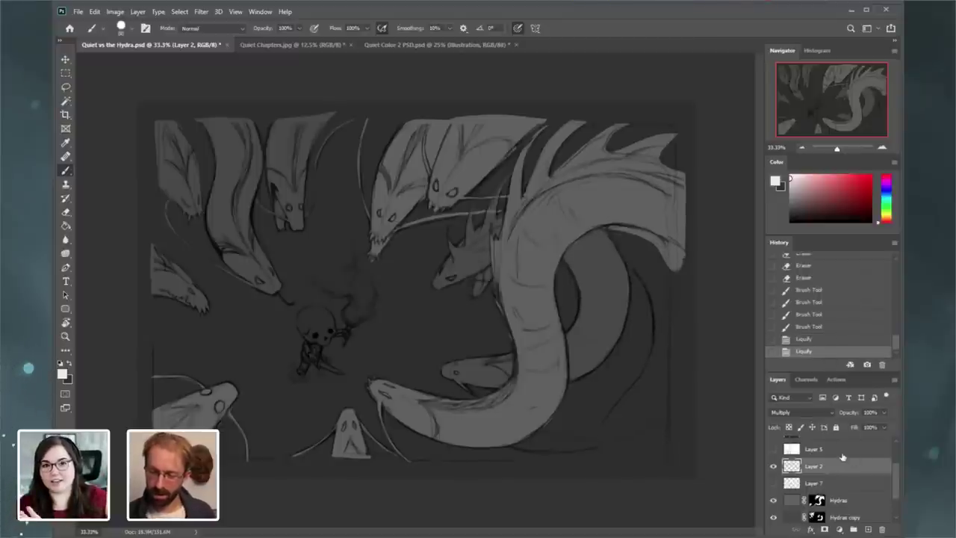
click(774, 466)
click(774, 466)
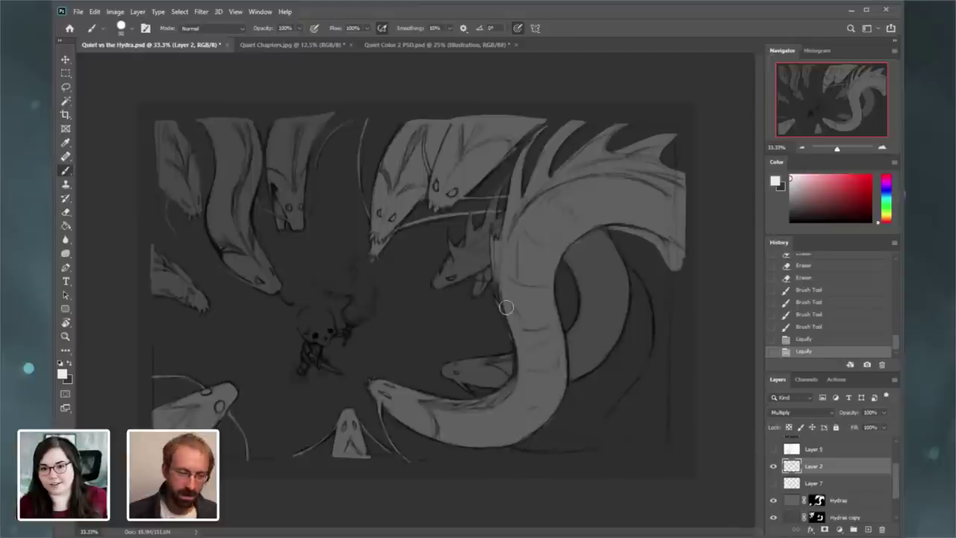
- Erase the stray line art on Layer 2 along the underside of the large hydra's neck, out to its cut-off end
key(e)
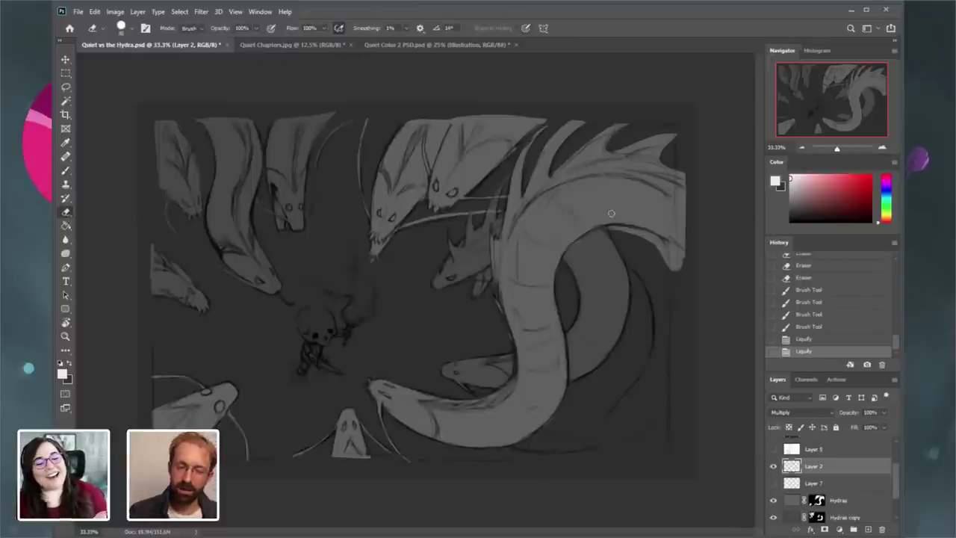
mouse_move(606, 218)
mouse_down()
mouse_move(655, 228)
mouse_move(672, 245)
mouse_move(587, 221)
mouse_move(635, 228)
mouse_up()
mouse_move(624, 226)
mouse_down()
mouse_move(589, 225)
mouse_move(662, 282)
mouse_up()
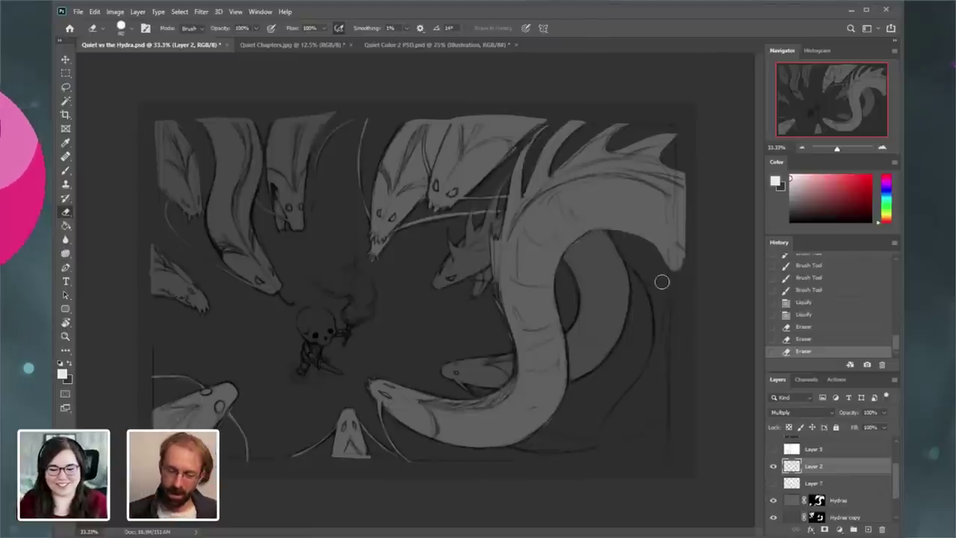
- Select Layer 7 and make its skeleton and torch flame values visible
click(883, 148)
drag(844, 124, 844, 131)
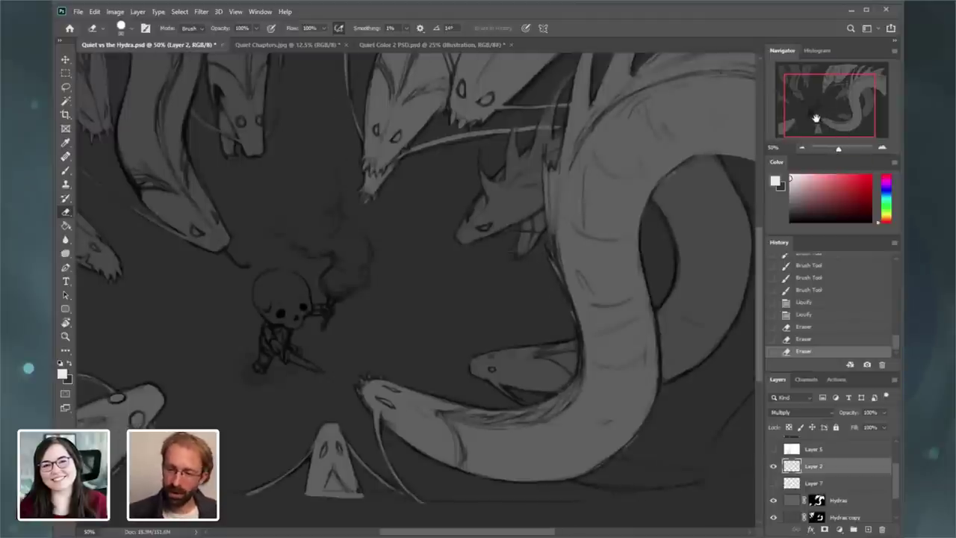
drag(817, 119, 809, 108)
scroll(837, 471, down, 2)
click(813, 458)
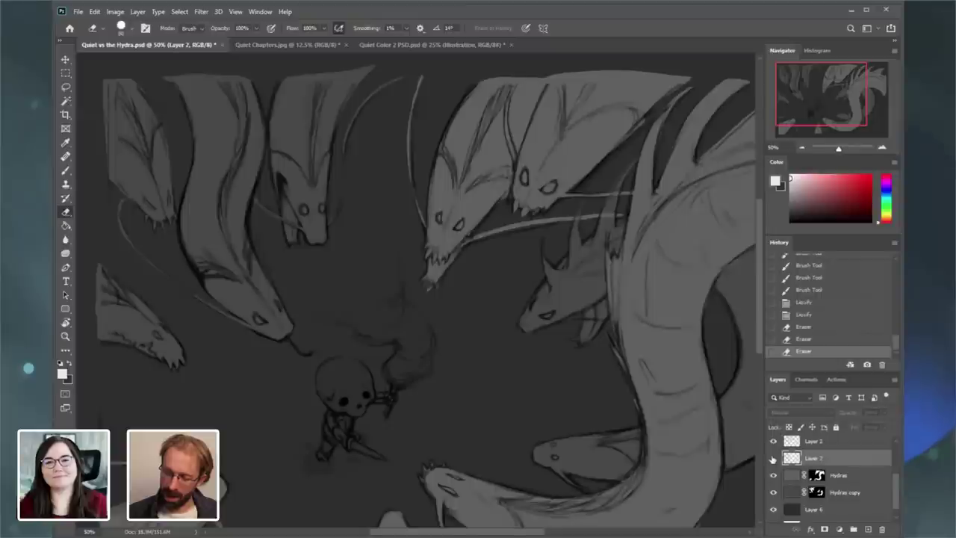
click(774, 458)
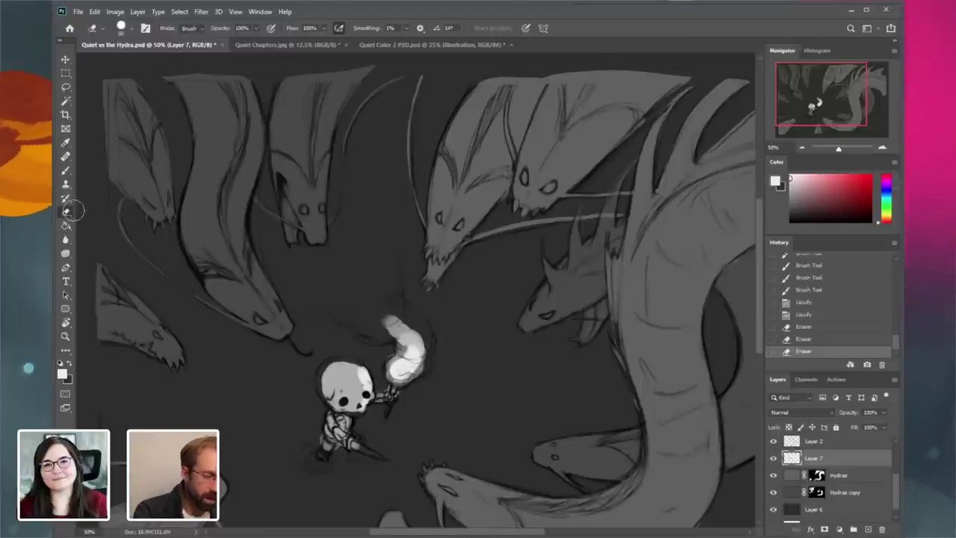
- Erase the light values of the skeleton figure and torch flame from Layer 7 with a much larger eraser
key(])
key(])
key(])
key(])
key(])
key(])
key(])
key(])
drag(393, 338, 399, 341)
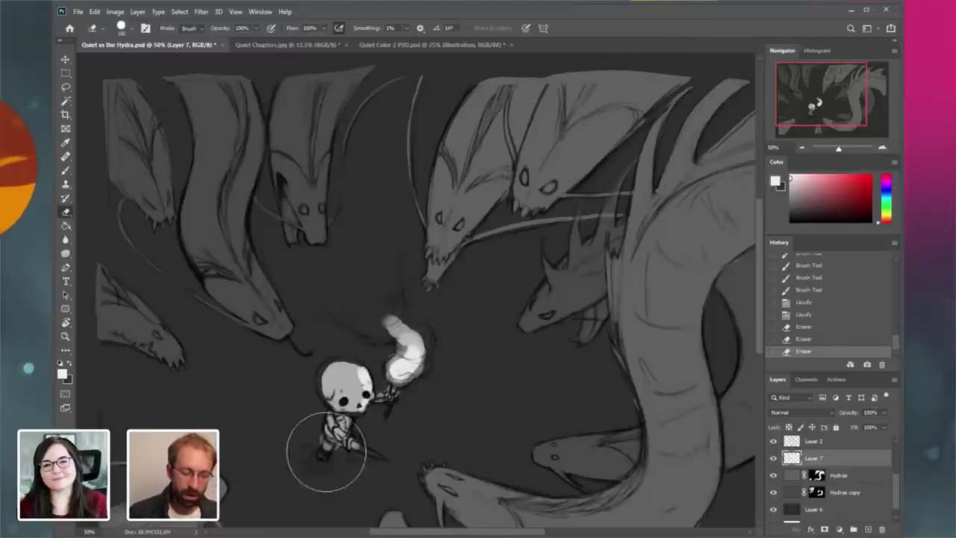
drag(327, 451, 355, 384)
drag(419, 320, 403, 366)
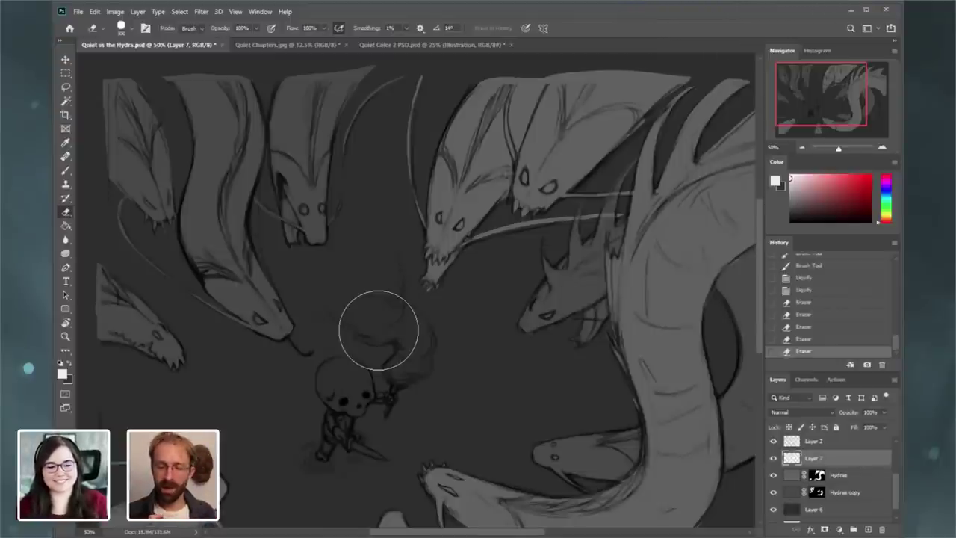
- Fill Layer 7 with the near-white foreground colour, and hide it with a layer mask filled with black
click(882, 148)
drag(835, 114, 828, 117)
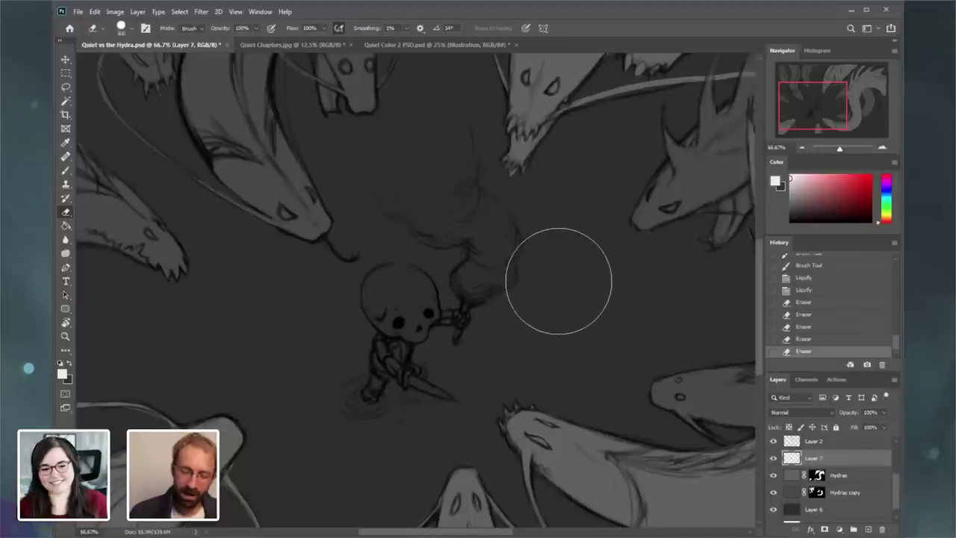
key(g)
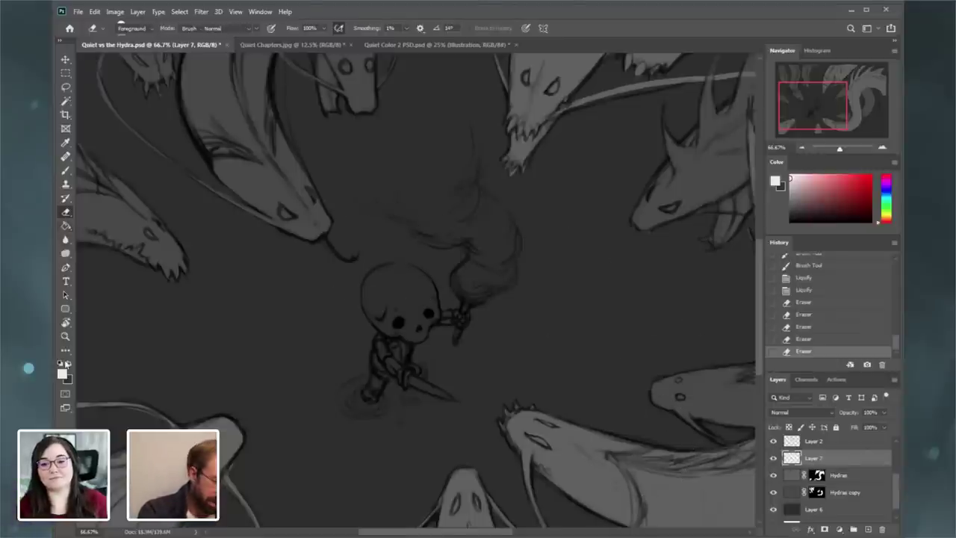
click(416, 307)
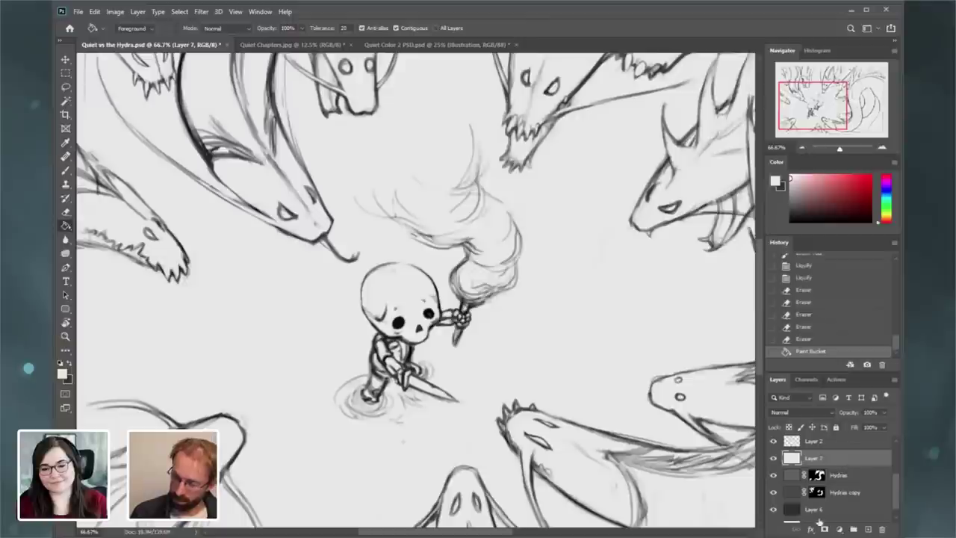
click(824, 530)
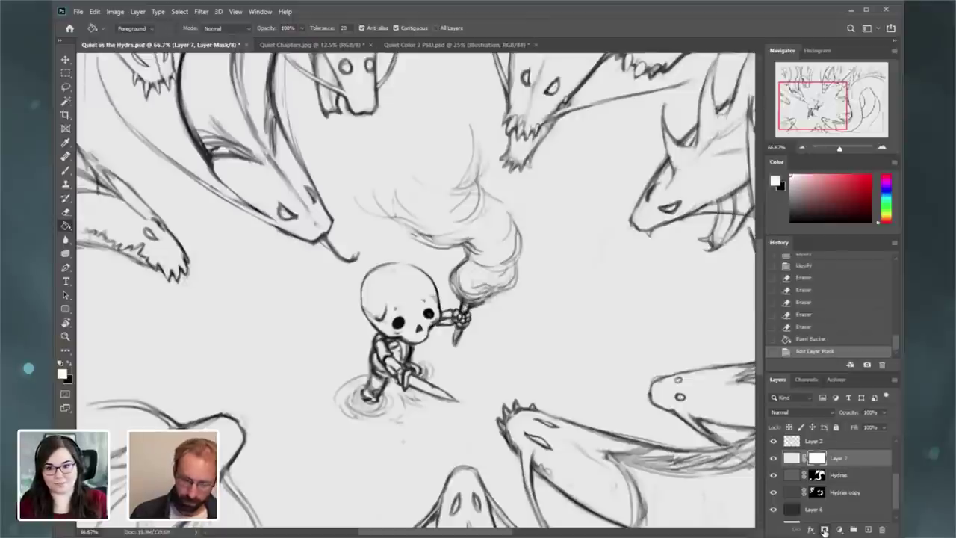
key(x)
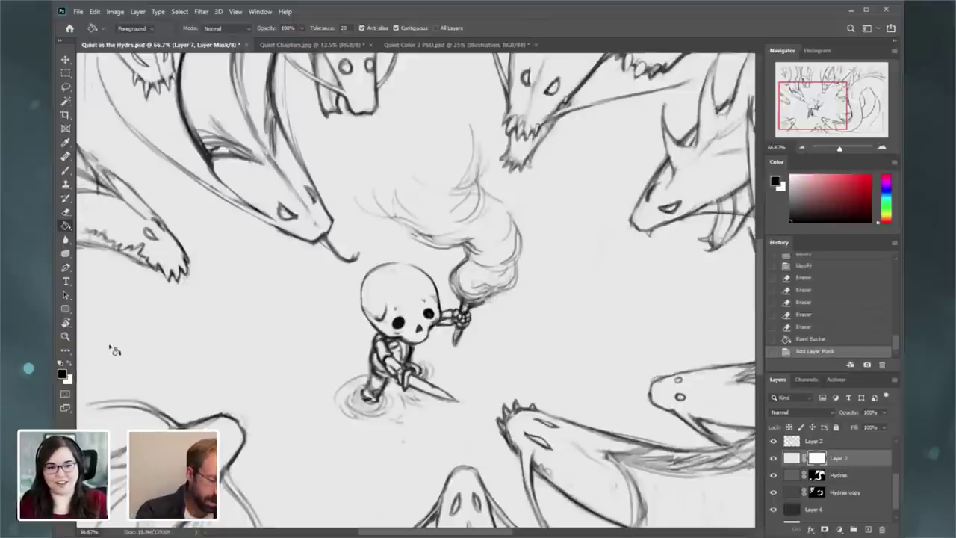
click(643, 395)
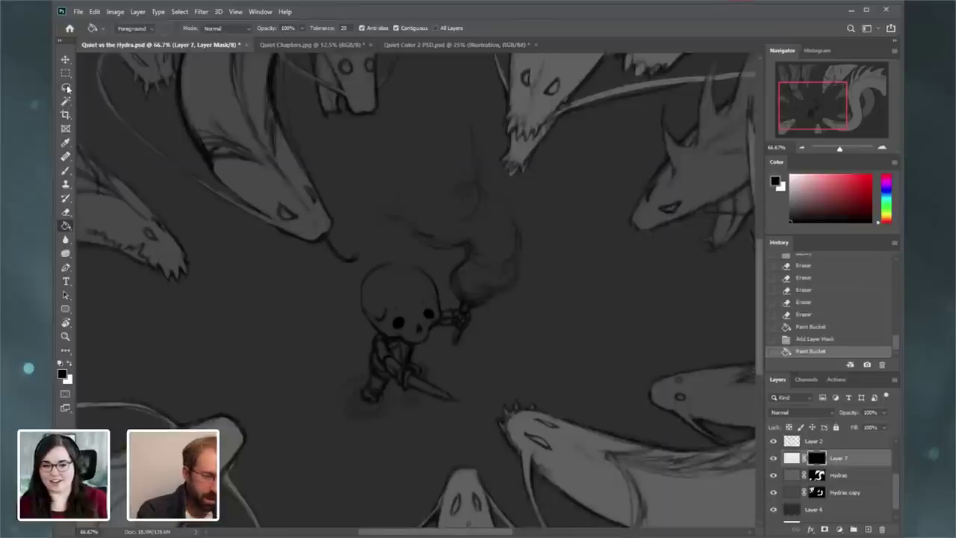
- Lasso a rough oval on the skeleton's face, paint it white on the Layer 7 mask, and deselect it
click(67, 88)
mouse_move(389, 302)
mouse_down()
mouse_move(394, 337)
mouse_move(418, 293)
mouse_move(404, 283)
mouse_up()
click(66, 170)
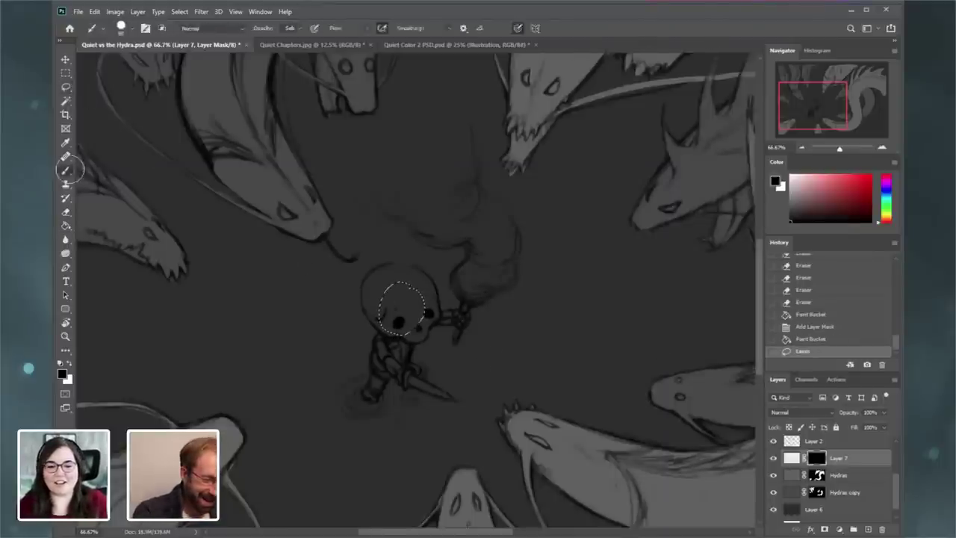
click(71, 364)
mouse_move(384, 322)
mouse_down()
mouse_move(418, 271)
mouse_move(431, 315)
mouse_move(391, 359)
mouse_up()
click(882, 148)
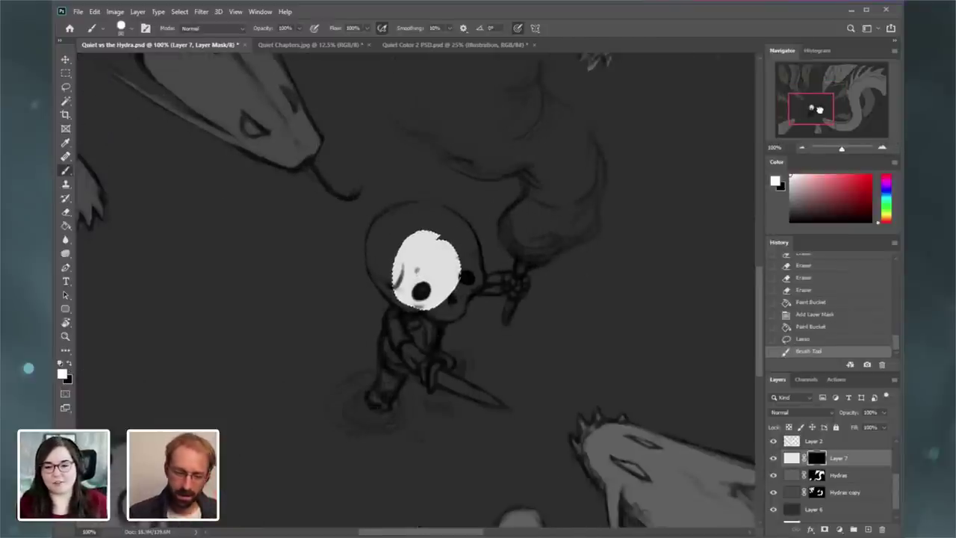
click(66, 87)
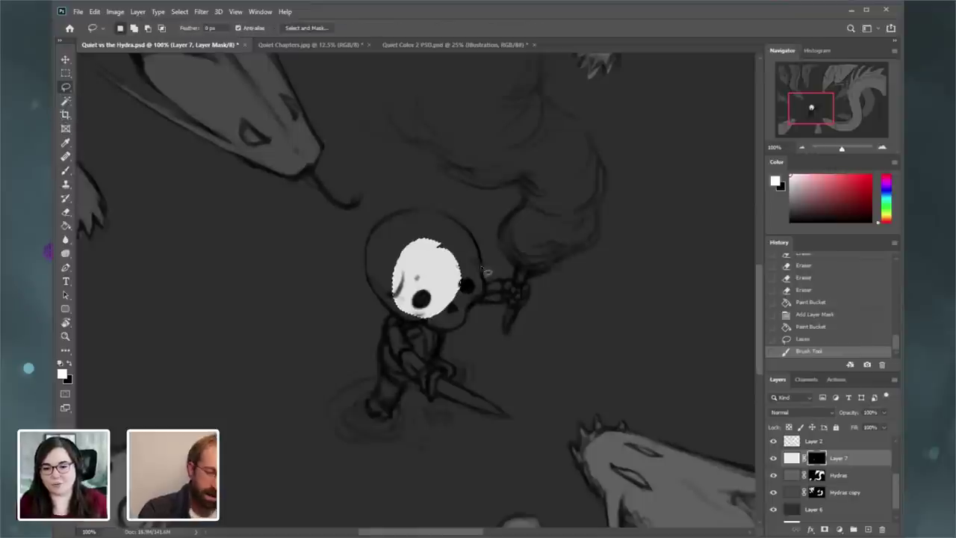
key(ctrl+d)
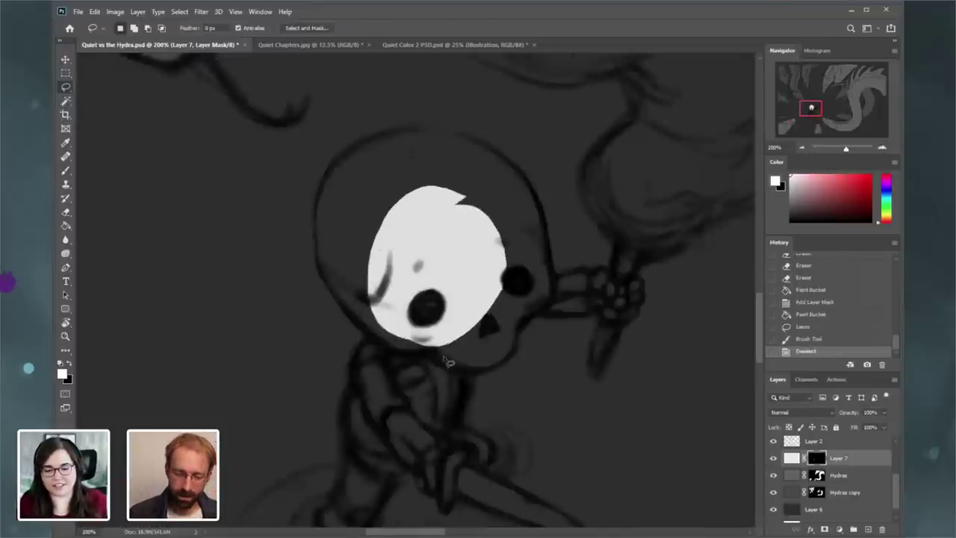
- Lasso the skeleton's whole skull along its outline, adding the missed jaw and inner areas and trimming the back edge
drag(452, 368, 512, 364)
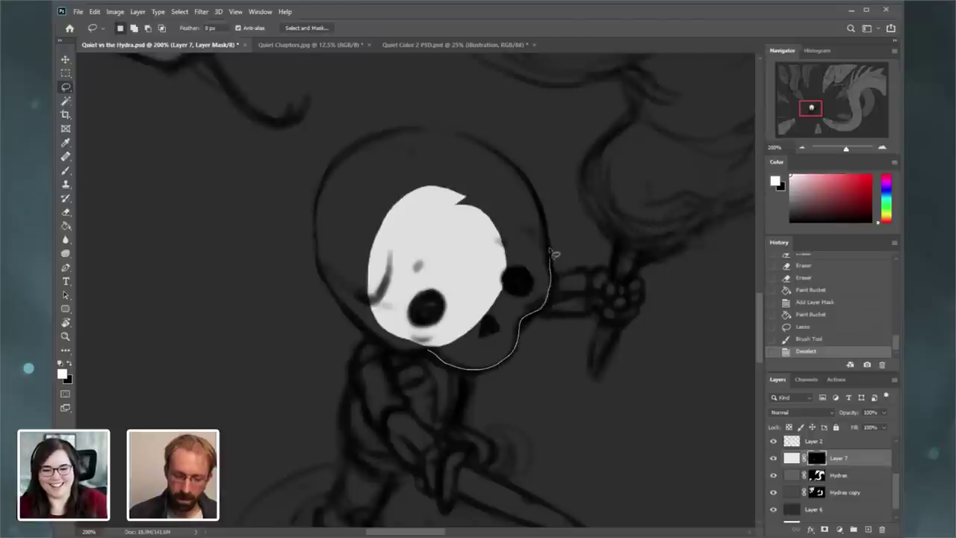
drag(541, 200, 524, 178)
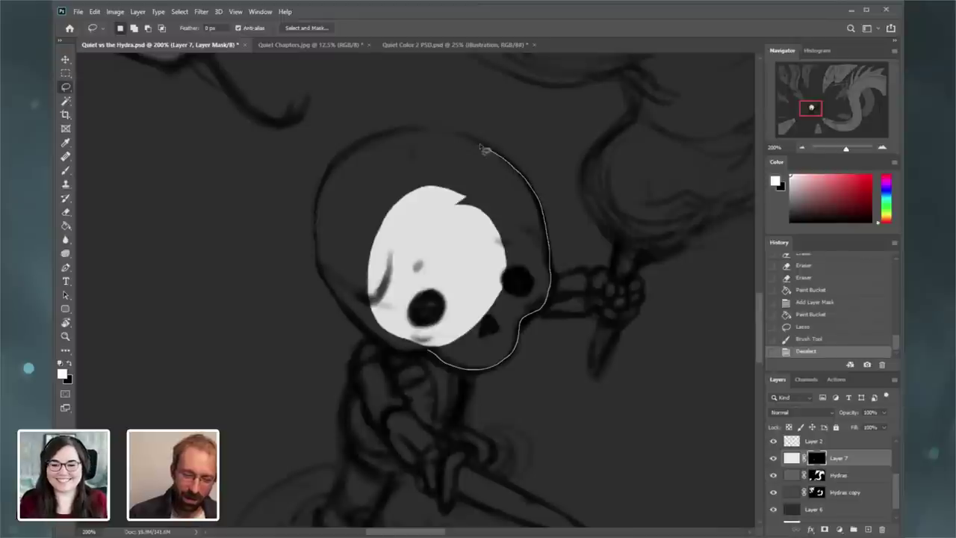
drag(453, 138, 409, 135)
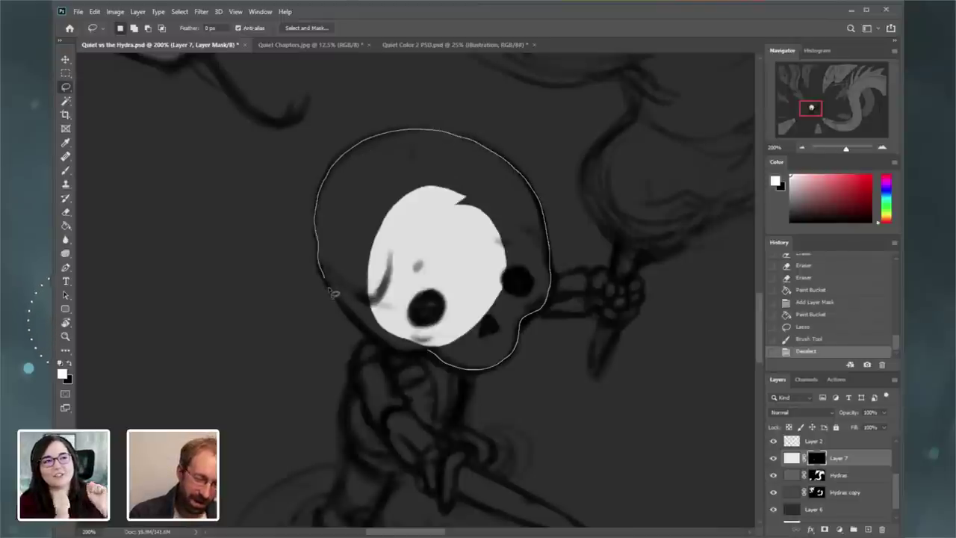
drag(449, 288, 491, 278)
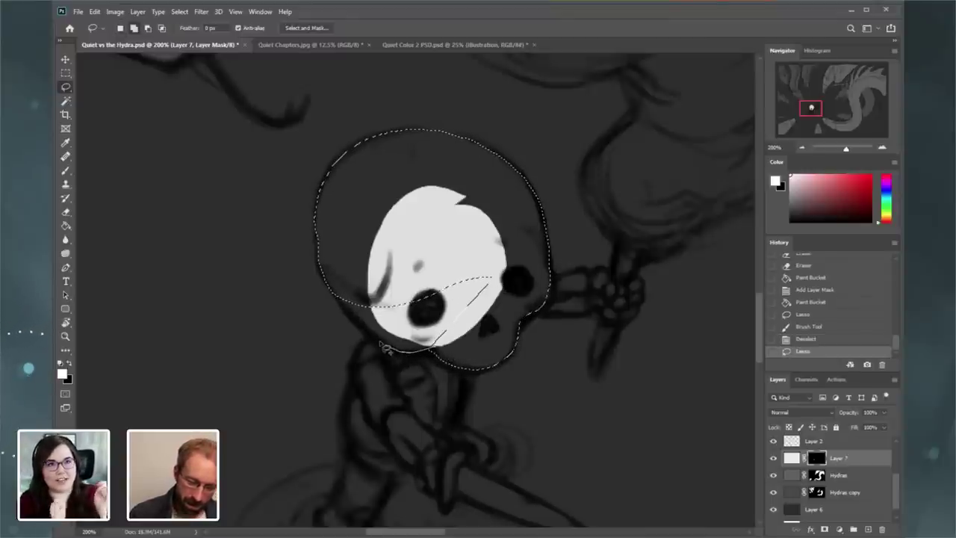
drag(433, 340, 420, 299)
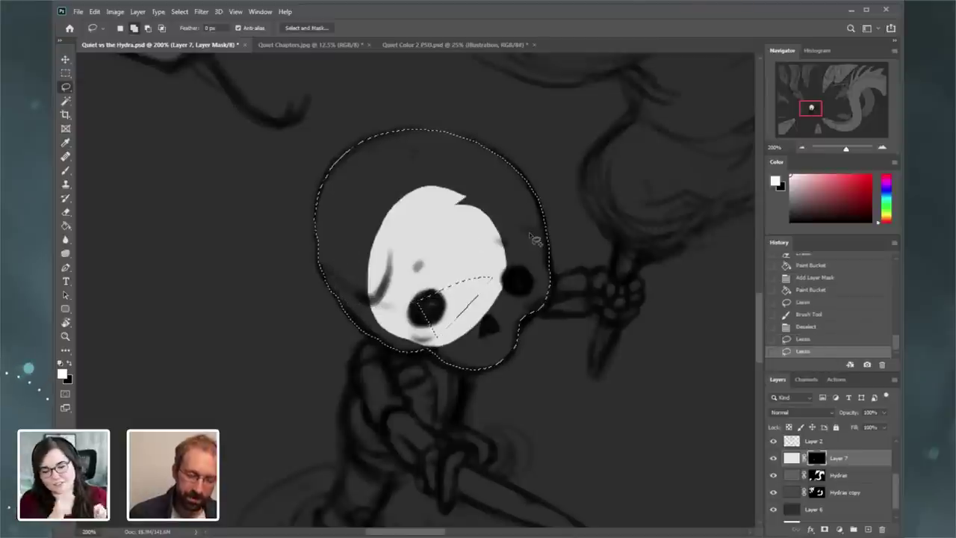
drag(449, 270, 446, 267)
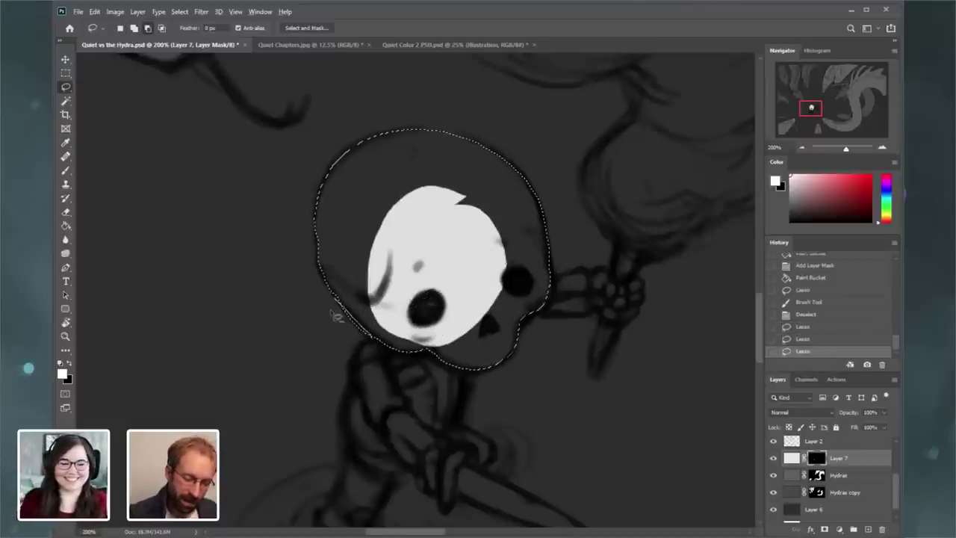
mouse_move(333, 313)
mouse_down()
mouse_move(330, 286)
mouse_move(351, 316)
mouse_move(322, 270)
mouse_move(326, 194)
mouse_move(367, 150)
mouse_move(392, 195)
mouse_up()
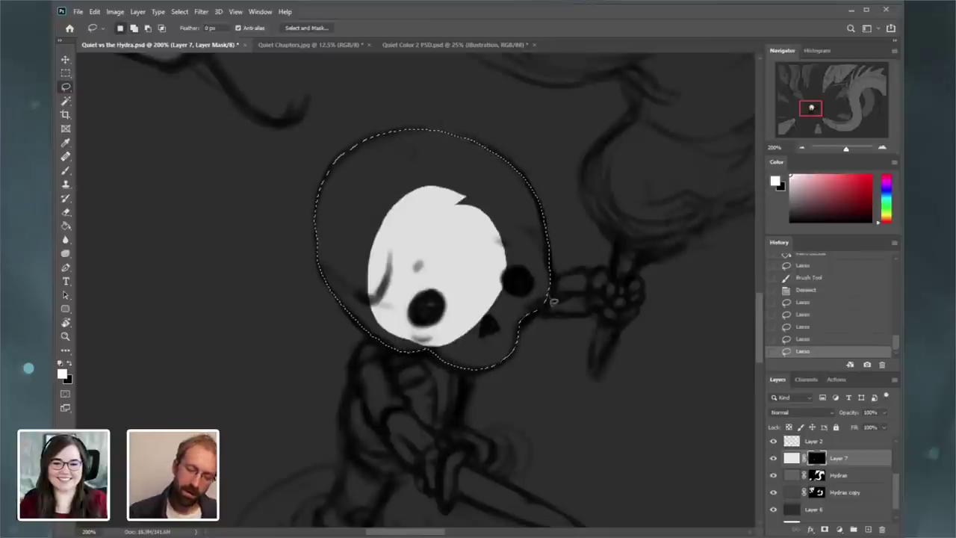
- Paint the selected skull white on the Layer 7 mask with the Brush tool, and deselect it
key(b)
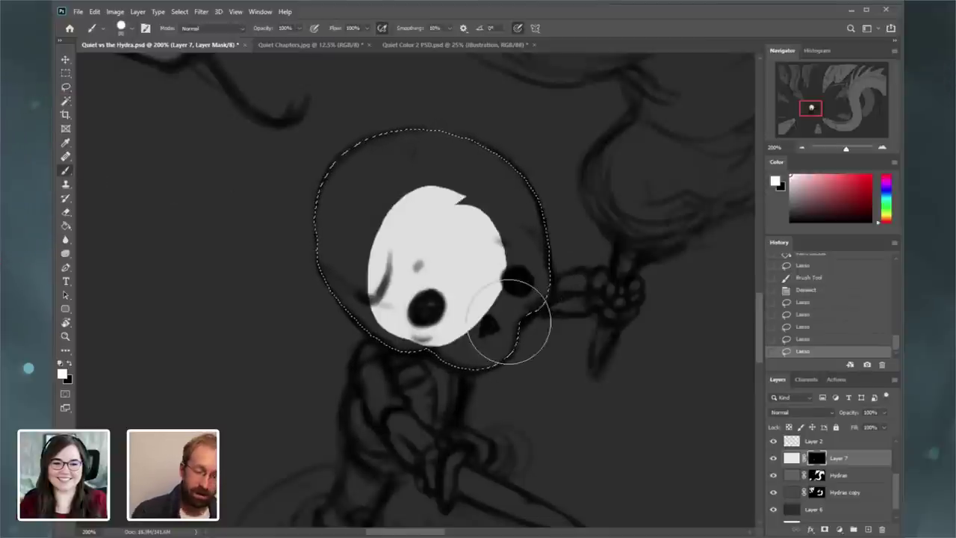
mouse_move(508, 323)
mouse_down()
mouse_move(456, 353)
mouse_move(485, 351)
mouse_move(508, 434)
mouse_move(530, 345)
mouse_move(505, 346)
mouse_move(495, 362)
mouse_move(399, 336)
mouse_move(399, 284)
mouse_move(358, 198)
mouse_up()
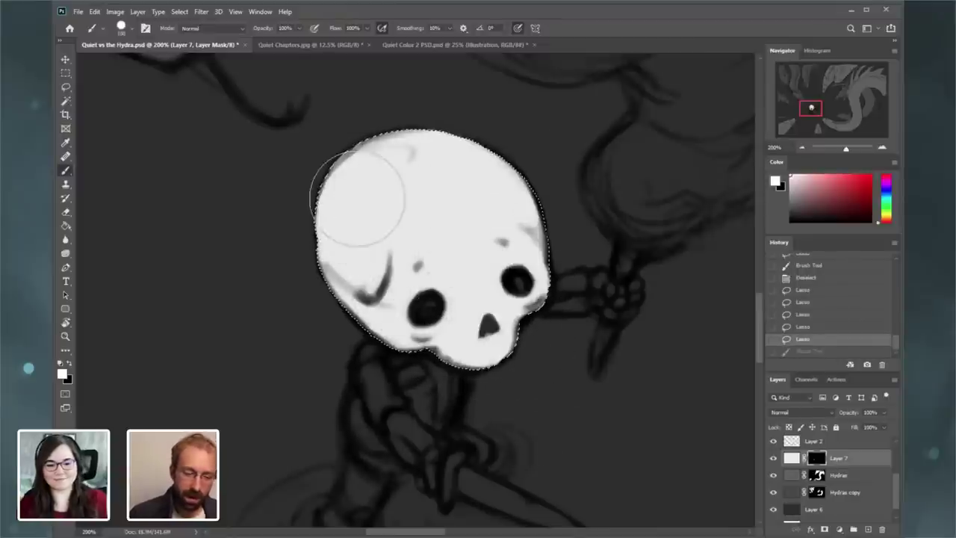
click(179, 11)
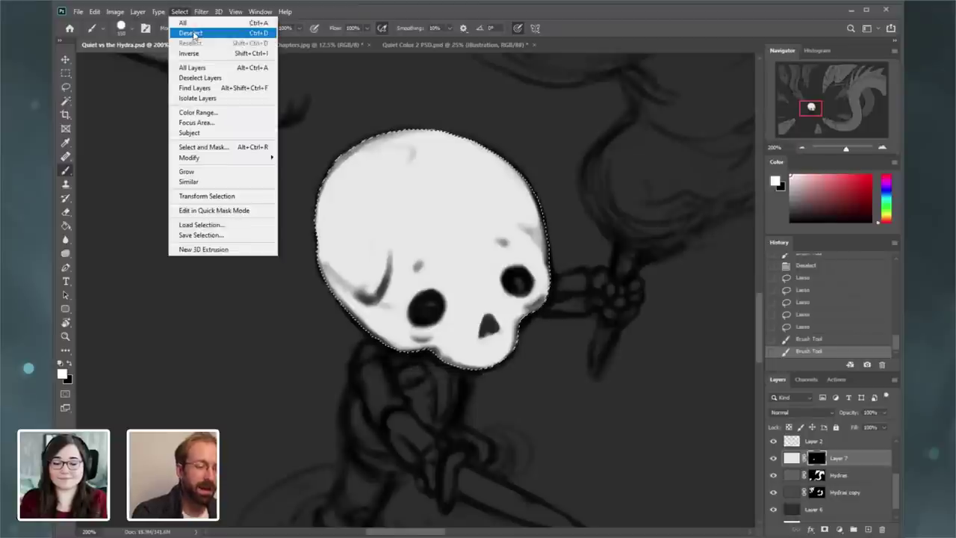
click(189, 33)
- Lasso the skeleton's ribcage and upper arm below the skull, extending the selection over the lower ribs
click(68, 87)
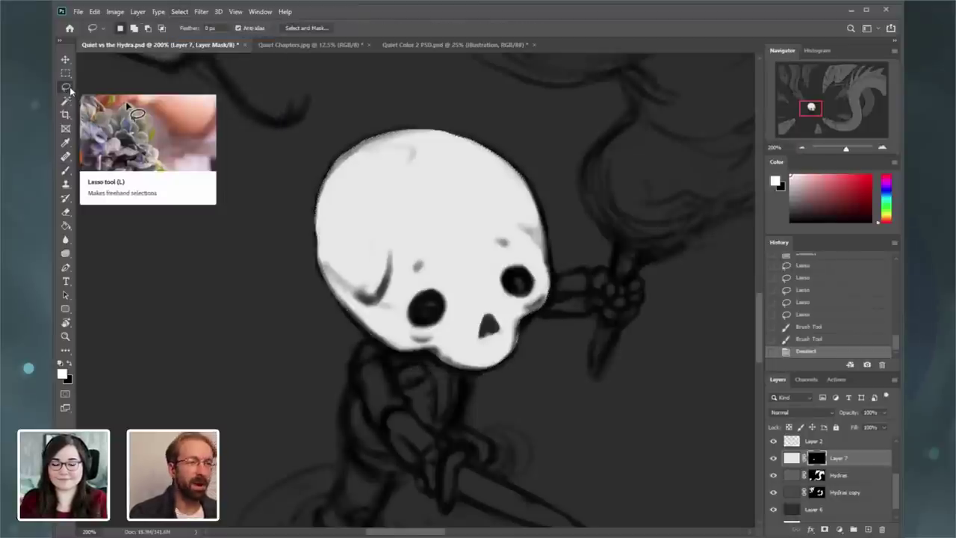
drag(815, 108, 811, 112)
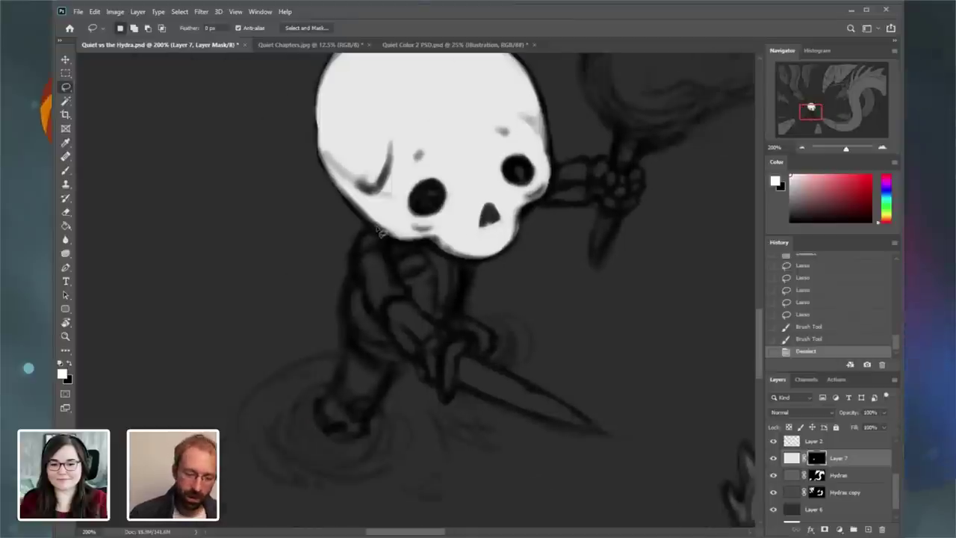
mouse_move(380, 228)
mouse_down()
mouse_move(357, 247)
mouse_move(351, 320)
mouse_move(373, 340)
mouse_move(418, 340)
mouse_move(453, 316)
mouse_move(469, 265)
mouse_move(456, 235)
mouse_move(407, 215)
mouse_up()
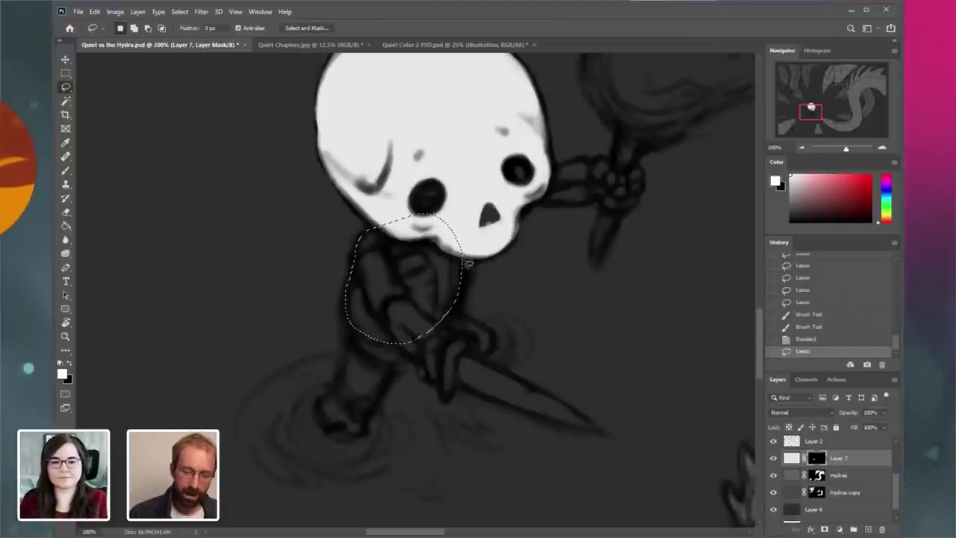
mouse_move(466, 245)
mouse_down()
mouse_move(469, 301)
mouse_move(466, 290)
mouse_up()
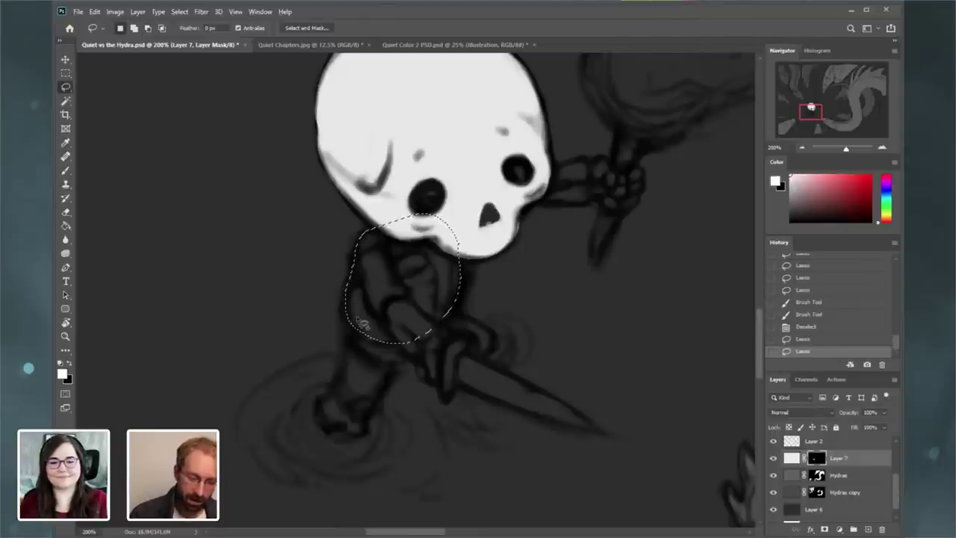
key(shift)
drag(357, 324, 356, 354)
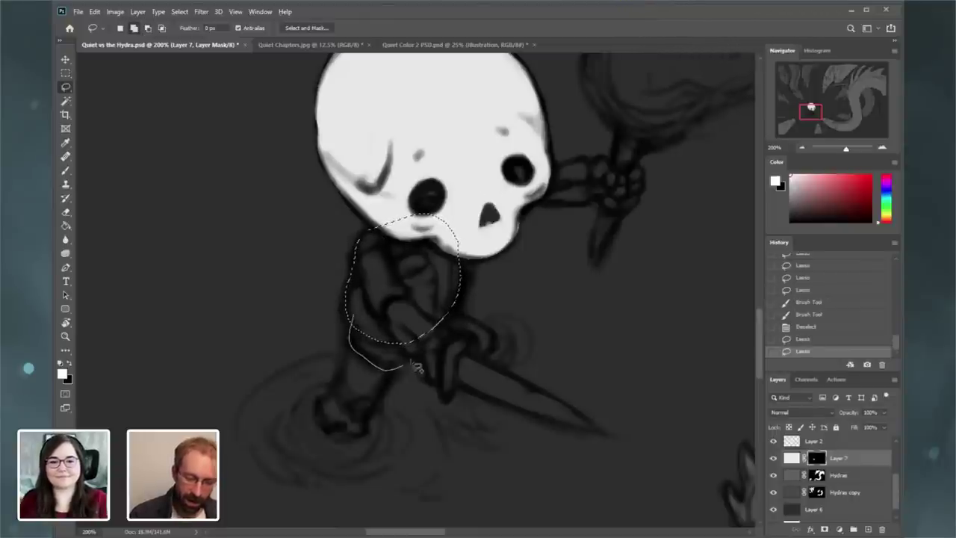
mouse_move(415, 366)
mouse_down()
mouse_move(439, 338)
mouse_move(461, 276)
mouse_up()
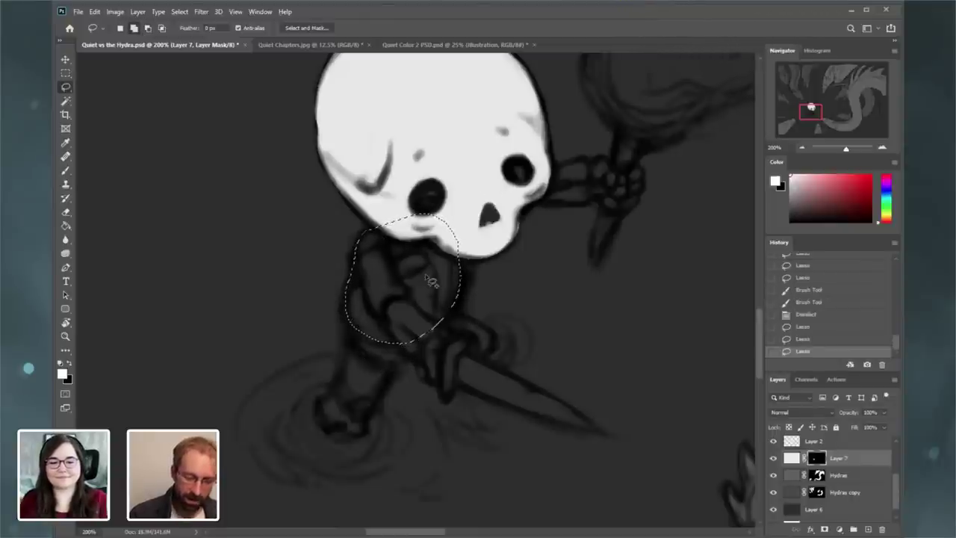
- Paint the selected ribcage and upper arm white on the Layer 7 mask with the Brush tool, and deselect them
click(66, 171)
drag(418, 239, 396, 351)
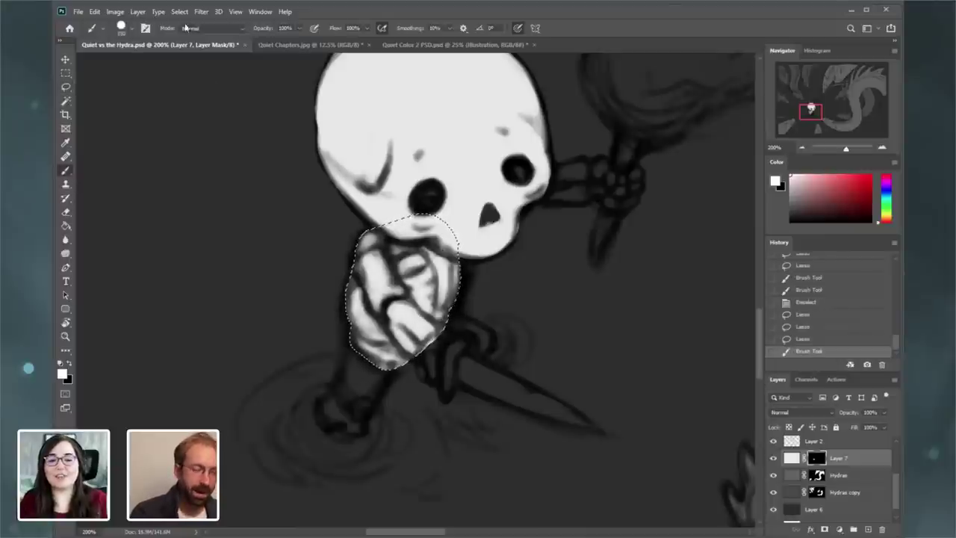
click(180, 11)
click(190, 34)
- Lasso the skeleton's raised arm and hand together with the torch and its flame
key(l)
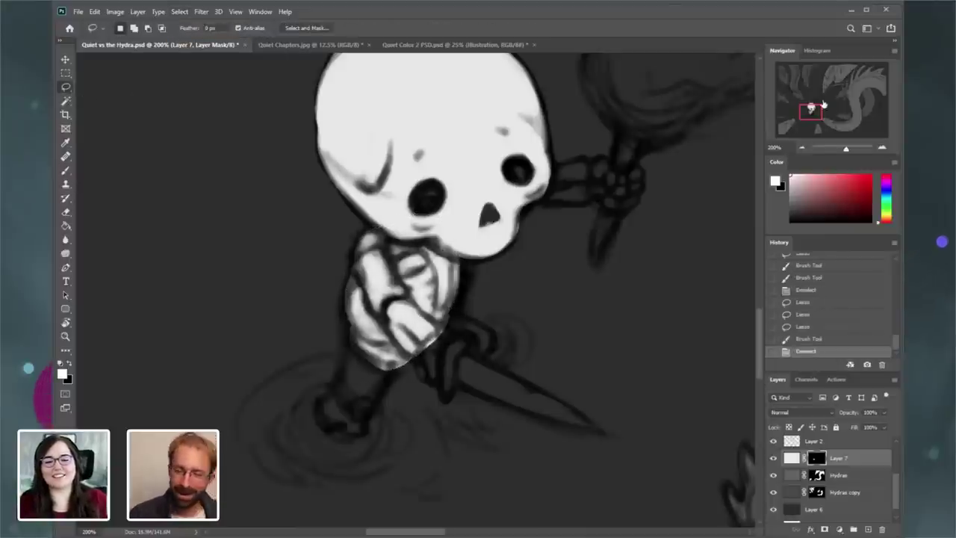
drag(813, 111, 816, 108)
mouse_move(488, 263)
mouse_down()
mouse_move(544, 255)
mouse_move(557, 237)
mouse_up()
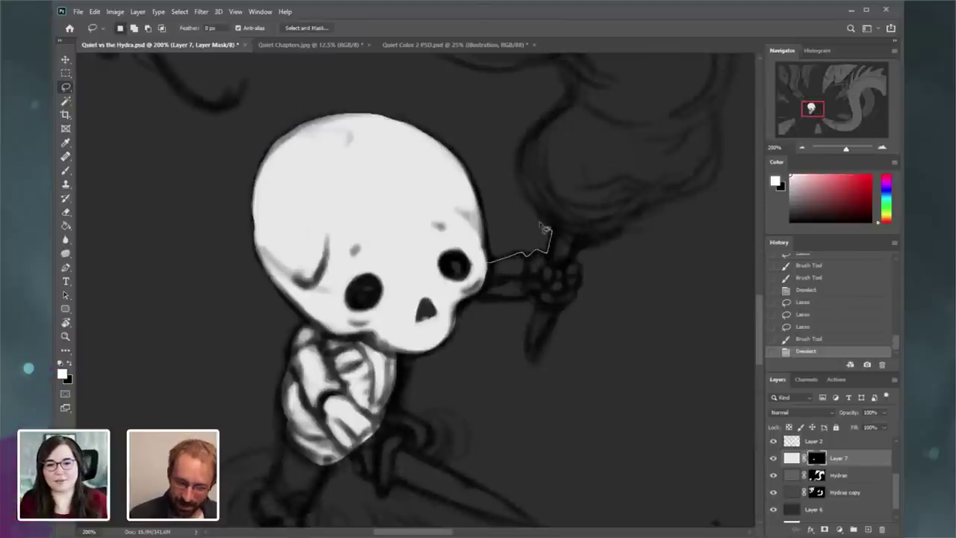
mouse_move(539, 145)
mouse_down()
mouse_move(619, 105)
mouse_move(682, 135)
mouse_up()
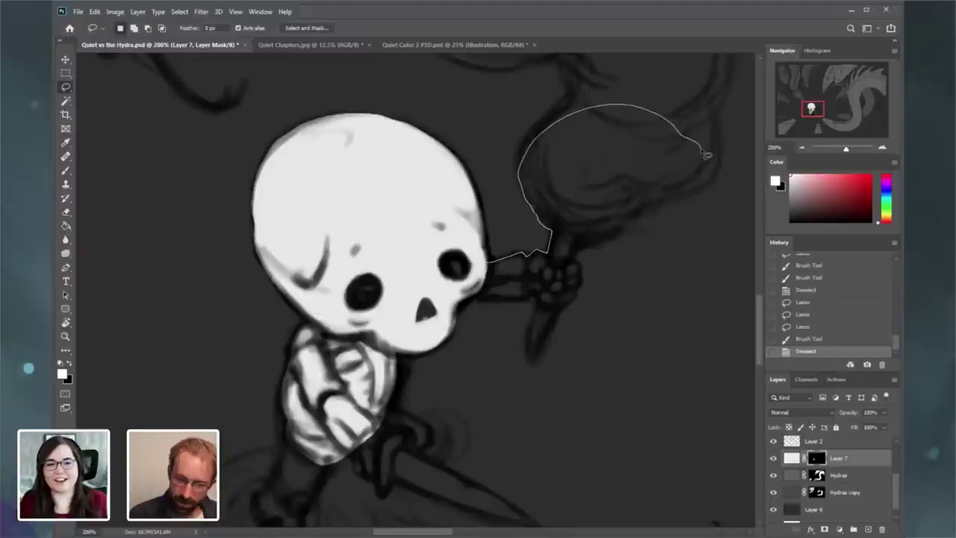
drag(705, 192, 666, 209)
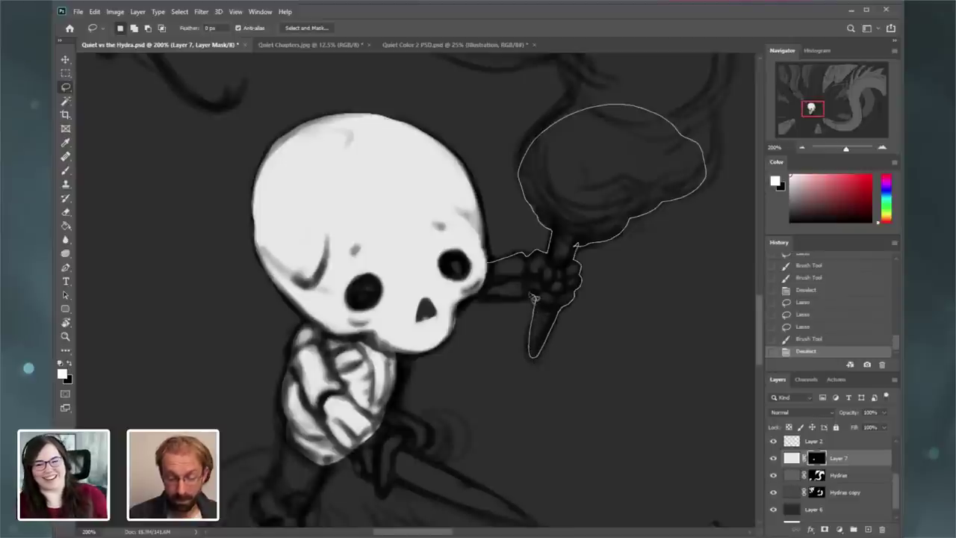
drag(469, 305, 462, 278)
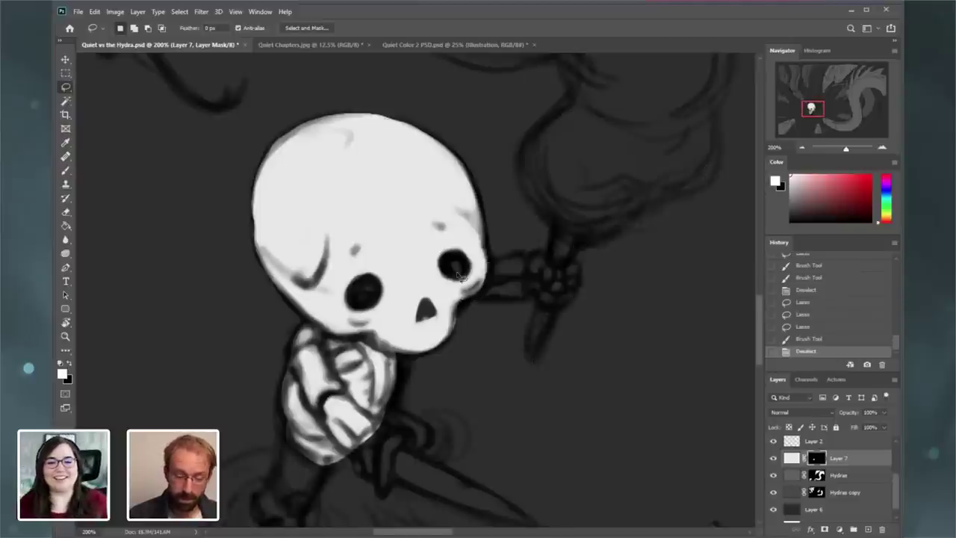
- Subtract the stray sliver extending from the skull to the canvas edge from the torch selection
click(802, 148)
key(ctrl+minus)
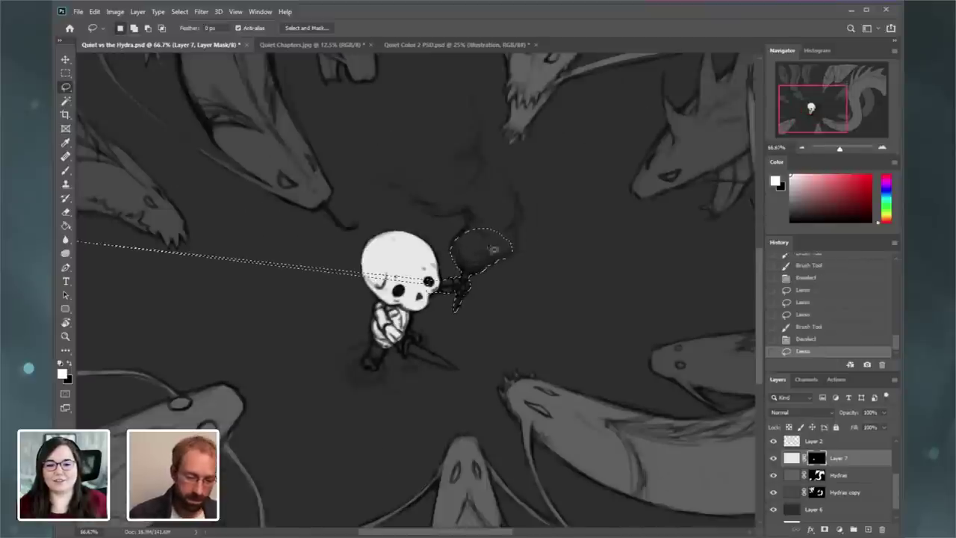
drag(828, 121, 804, 118)
mouse_move(127, 211)
mouse_down()
mouse_move(222, 346)
mouse_move(380, 334)
mouse_move(400, 307)
mouse_move(401, 284)
mouse_move(234, 205)
mouse_move(191, 215)
mouse_up()
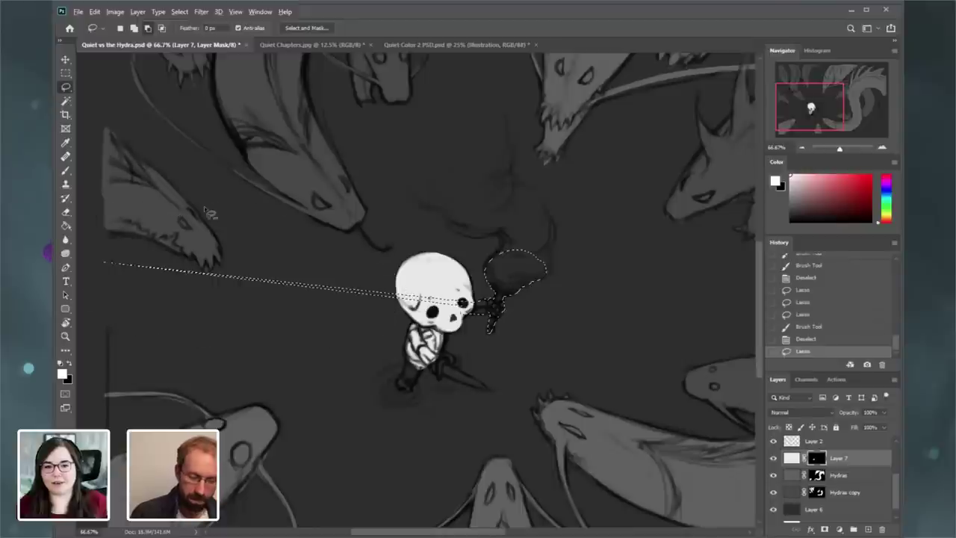
- Paint the selected torch, hand and raised arm white on the Layer 7 mask, and deselect them
key(b)
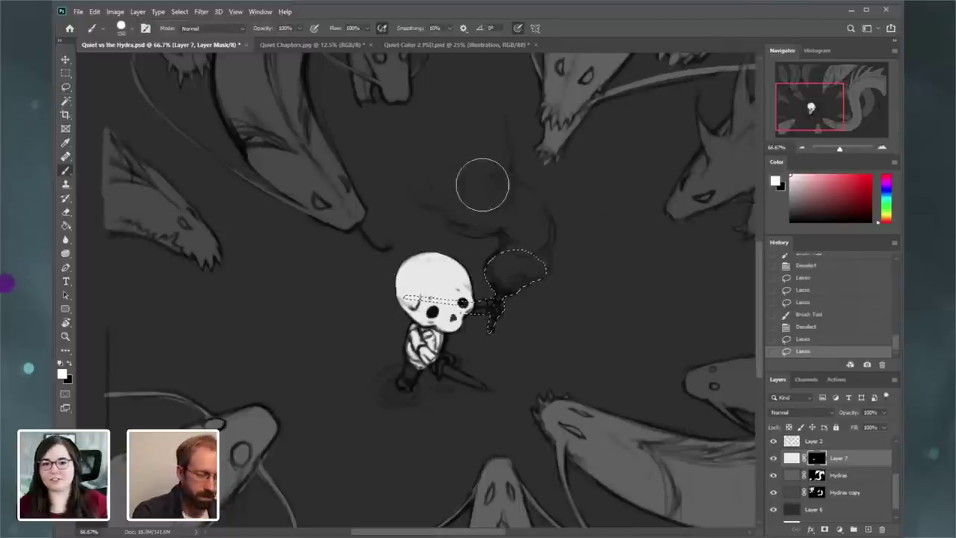
mouse_move(516, 254)
mouse_down()
mouse_move(538, 259)
mouse_move(476, 345)
mouse_up()
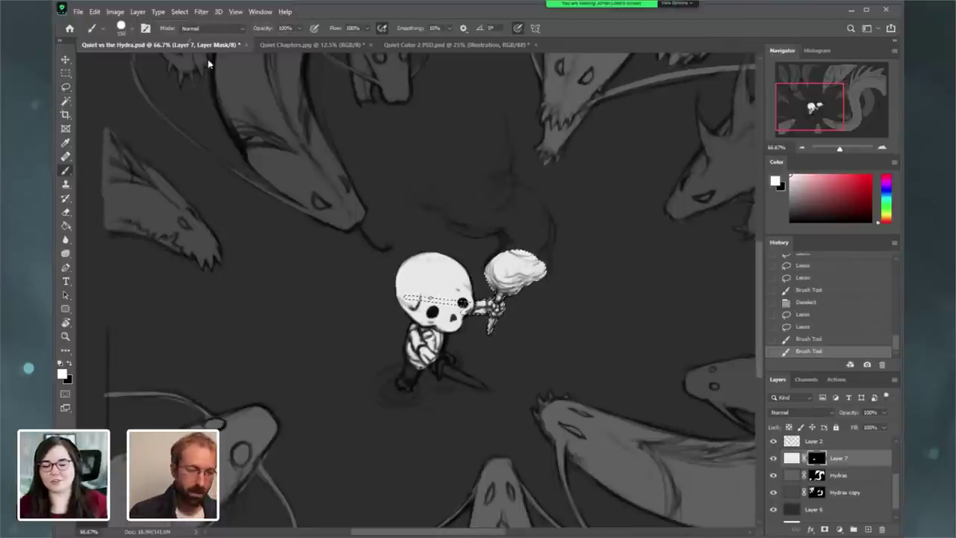
click(179, 11)
click(189, 31)
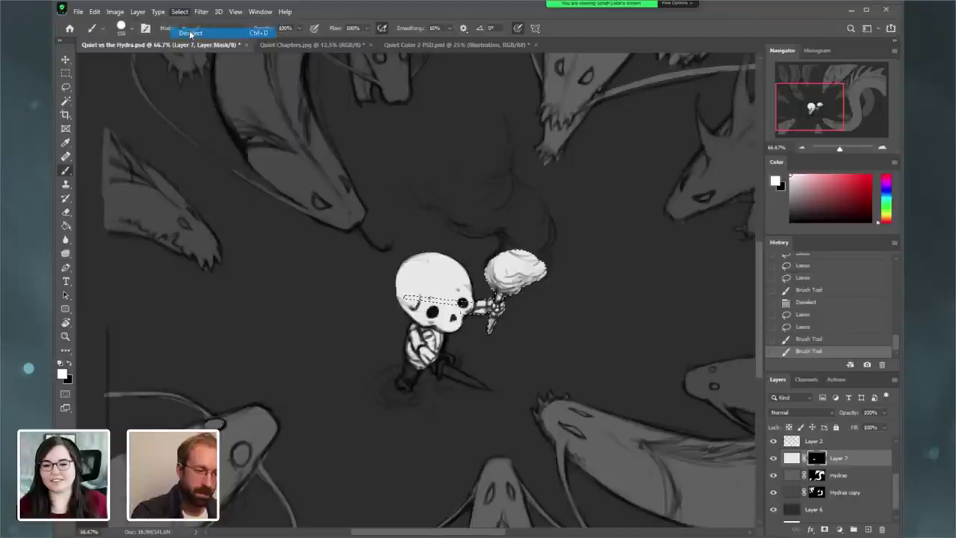
- Lasso the skeleton's lower forearm and hand together with the sword's hilt and blade
click(883, 150)
click(883, 149)
drag(741, 268, 727, 125)
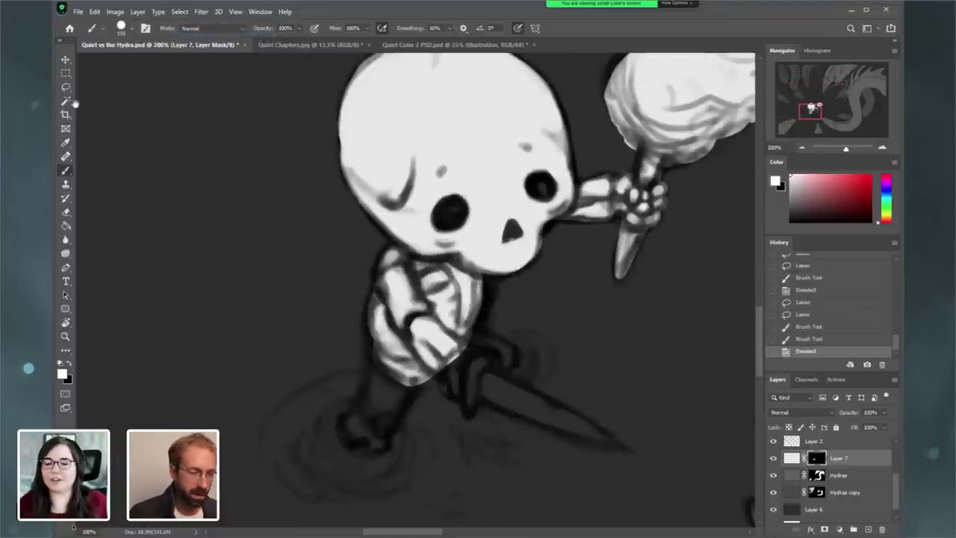
key(l)
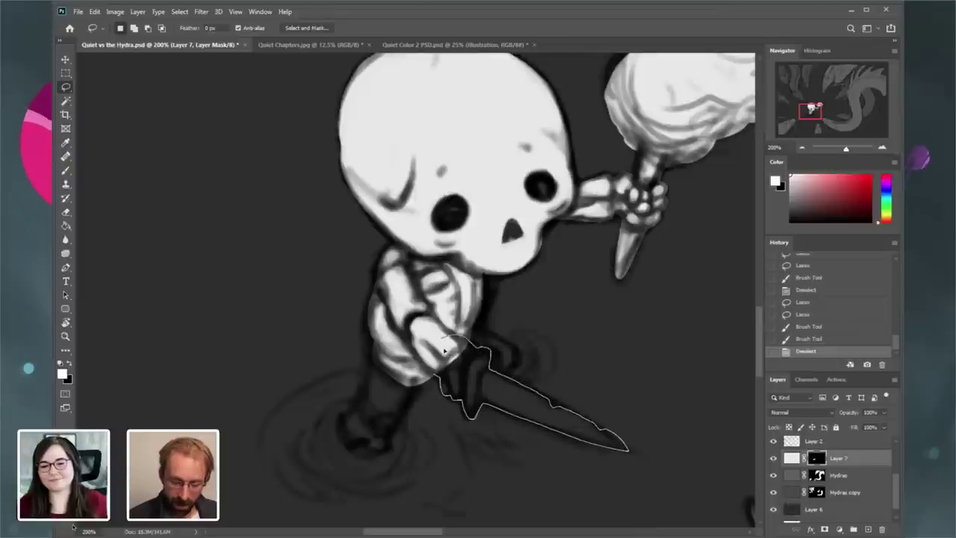
drag(444, 351, 443, 342)
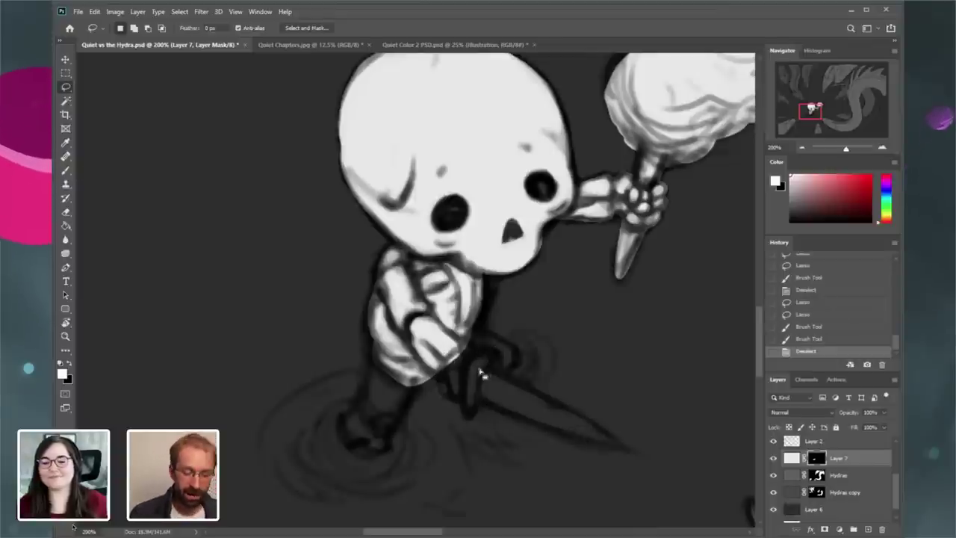
- Paint the selected sword and the hand holding it white on the Layer 7 mask, and deselect them
click(66, 171)
key(ctrl+shift+z)
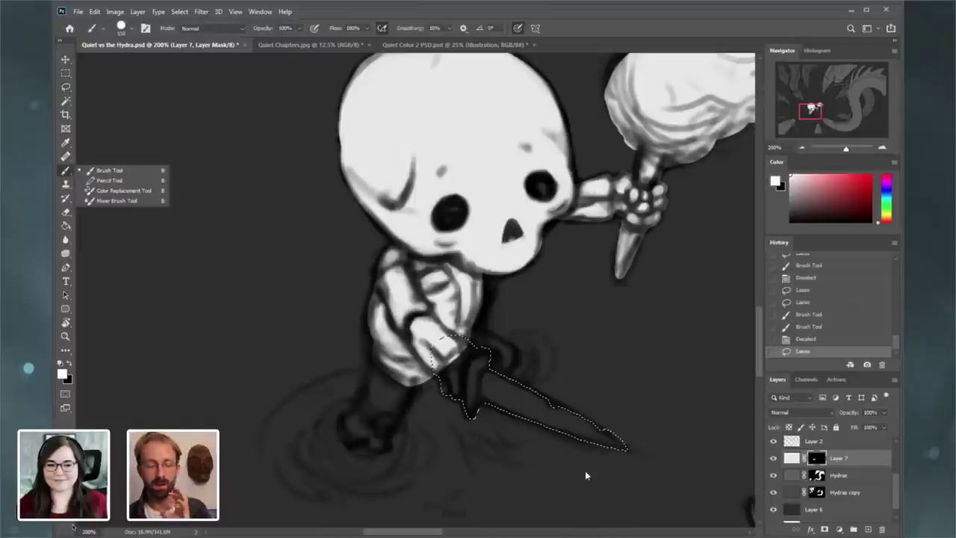
mouse_move(490, 389)
mouse_down()
mouse_move(646, 456)
mouse_move(424, 366)
mouse_up()
click(182, 15)
click(188, 33)
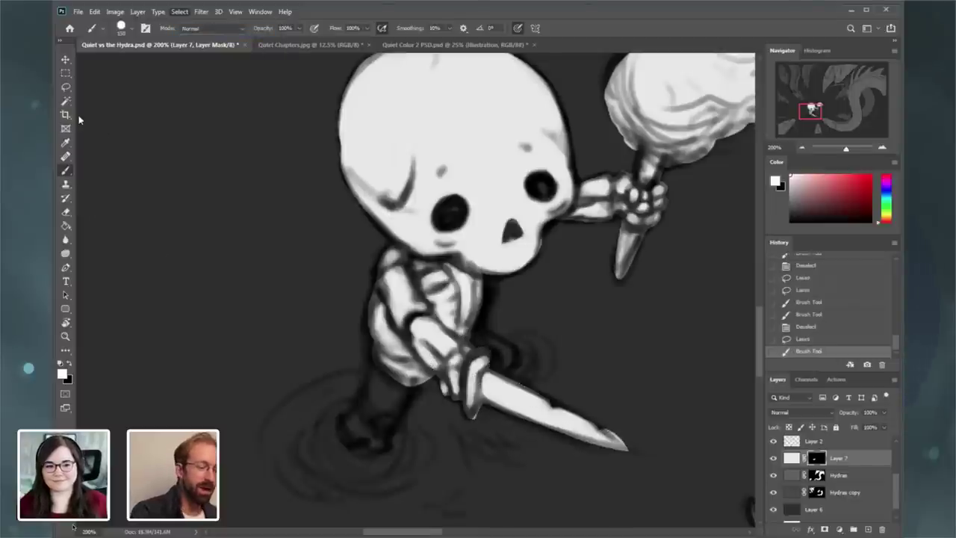
- Lasso the skeleton's far leg behind the sword, redoing the first outline and adding the foot to the selection
click(69, 89)
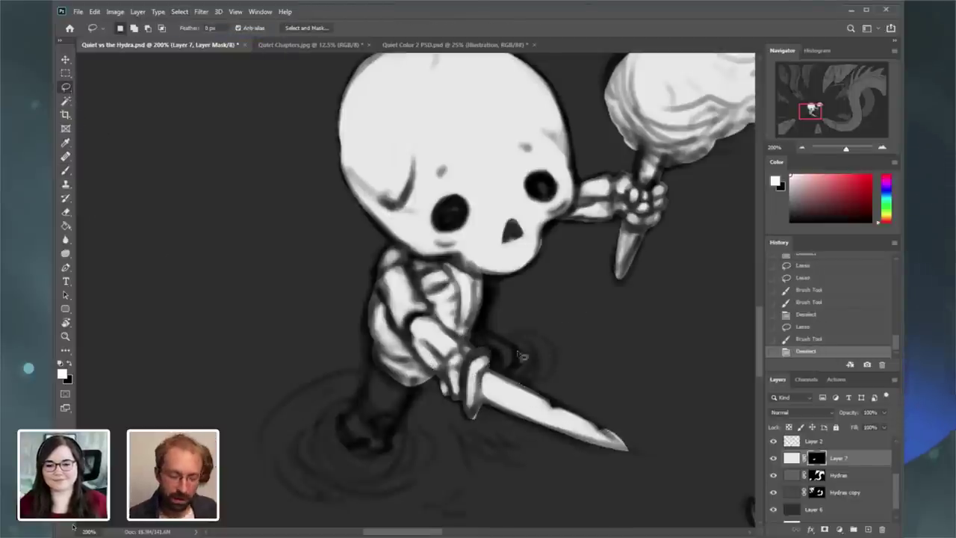
mouse_move(470, 332)
mouse_down()
mouse_move(511, 353)
mouse_move(500, 366)
mouse_move(463, 348)
mouse_up()
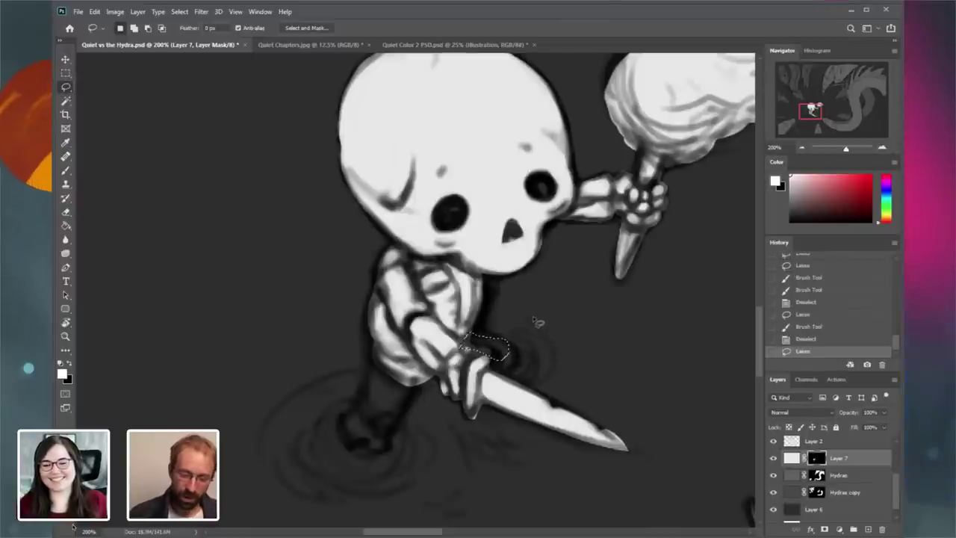
key(ctrl+z)
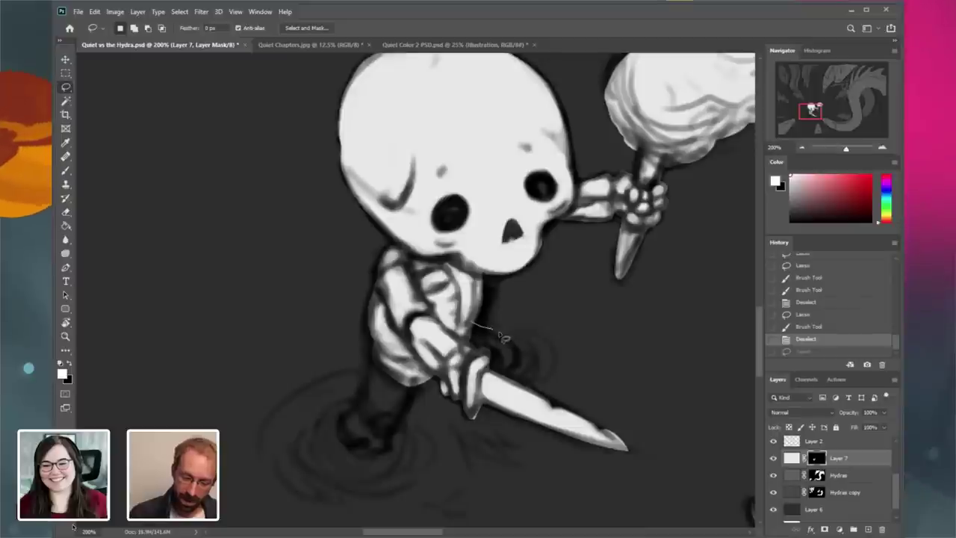
key(ctrl+shift+z)
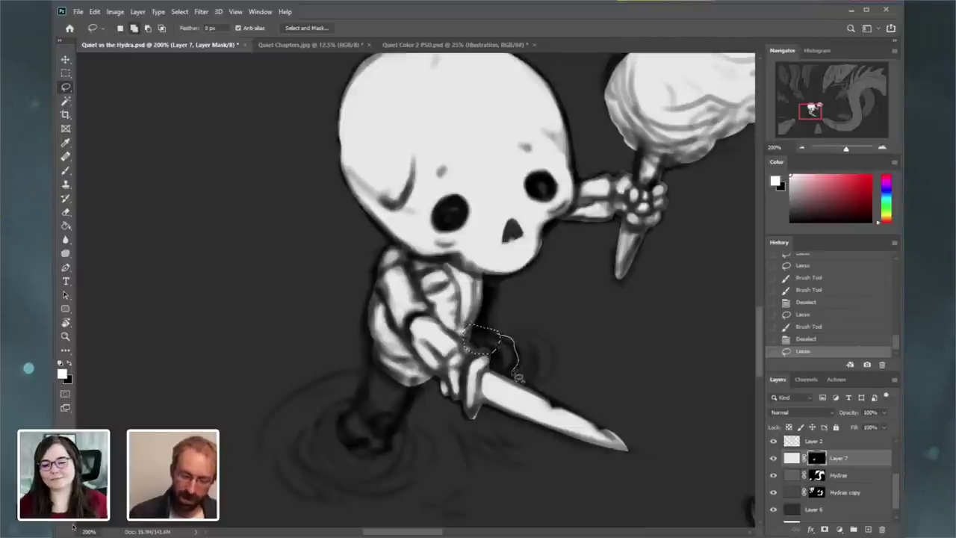
mouse_move(517, 378)
mouse_down()
mouse_move(469, 342)
mouse_move(513, 357)
mouse_up()
- Paint the selected far leg white on the Layer 7 mask with the Brush tool, and deselect it
key(b)
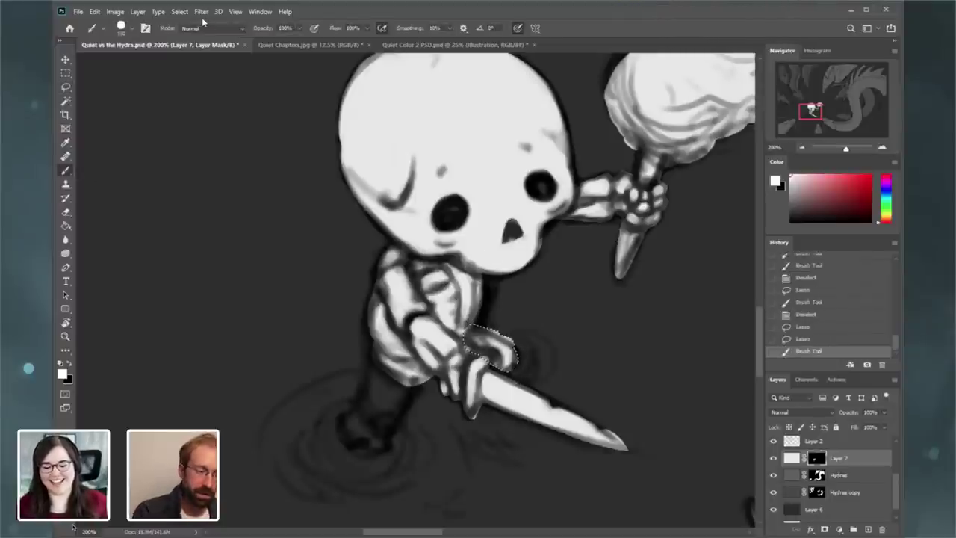
click(179, 12)
click(214, 33)
- Lasso the skeleton's near leg and foot, from the bottom of the ribcage down to the water
click(71, 87)
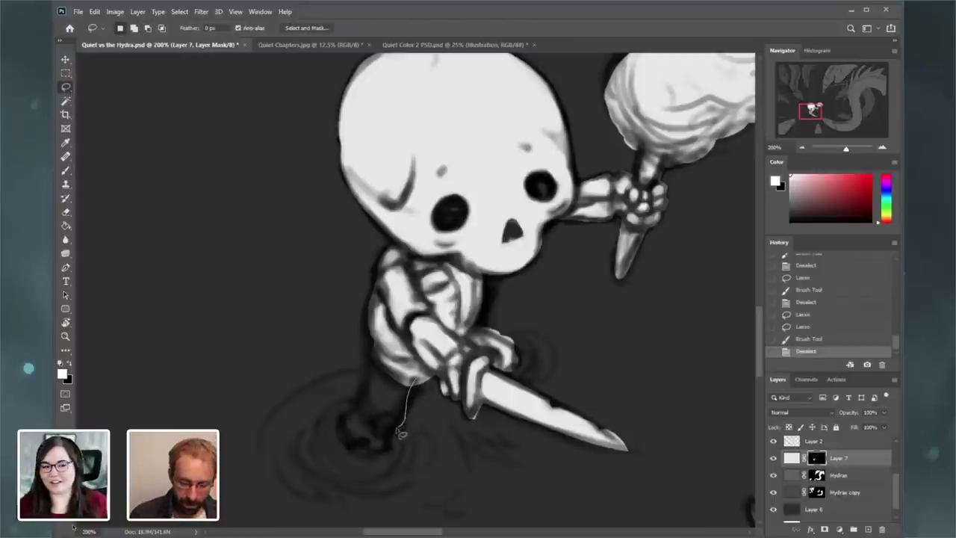
drag(390, 441, 375, 456)
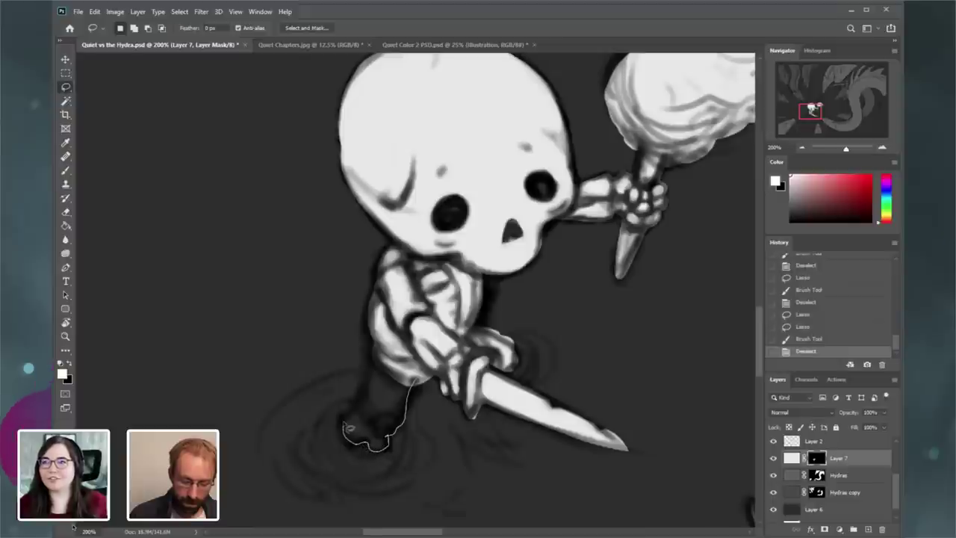
mouse_move(348, 427)
mouse_down()
mouse_move(378, 365)
mouse_move(410, 344)
mouse_up()
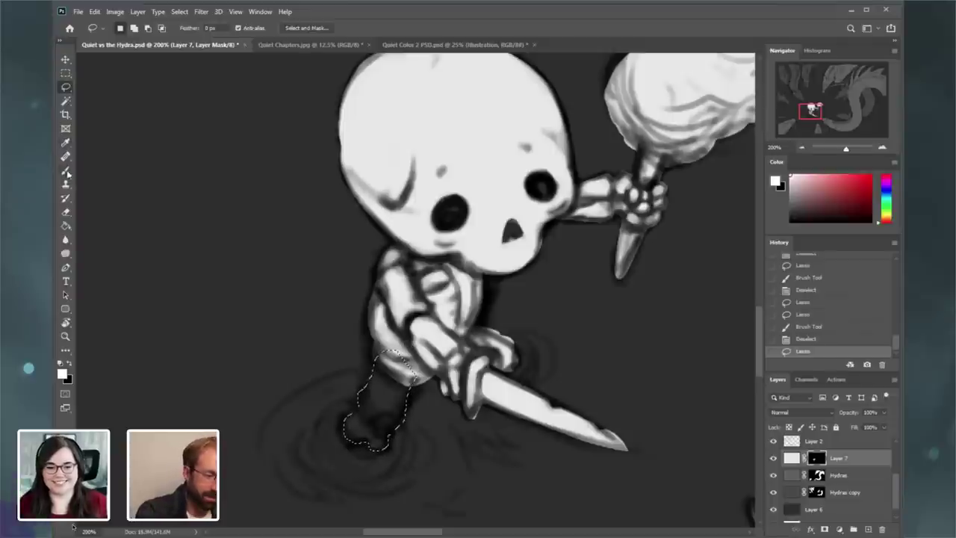
- Paint the selected near leg and foot white on the Layer 7 mask, and deselect them
key(b)
click(426, 381)
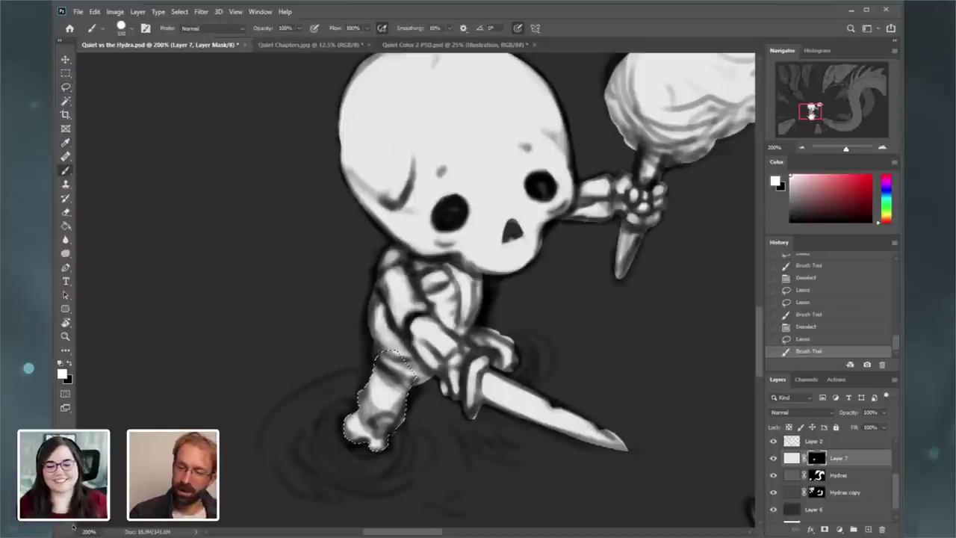
click(802, 148)
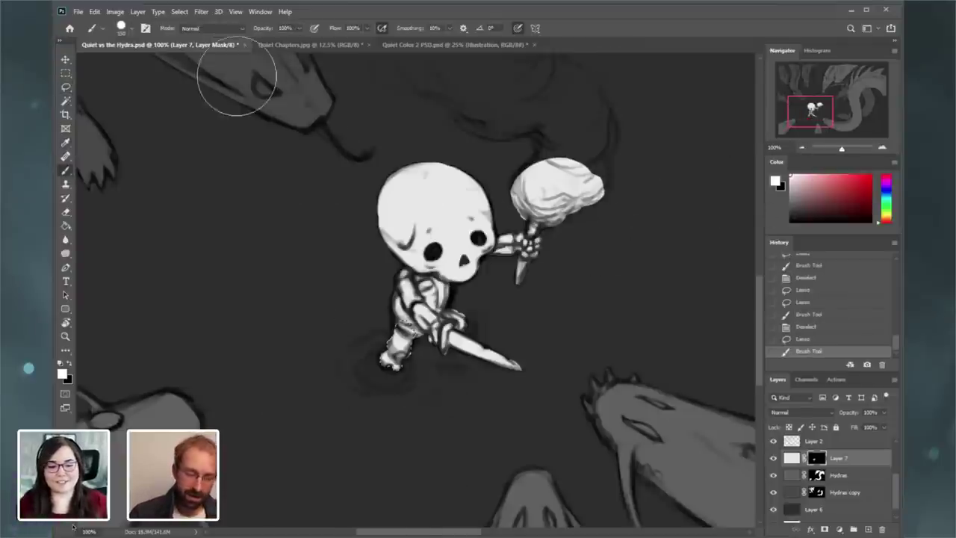
click(180, 14)
click(196, 36)
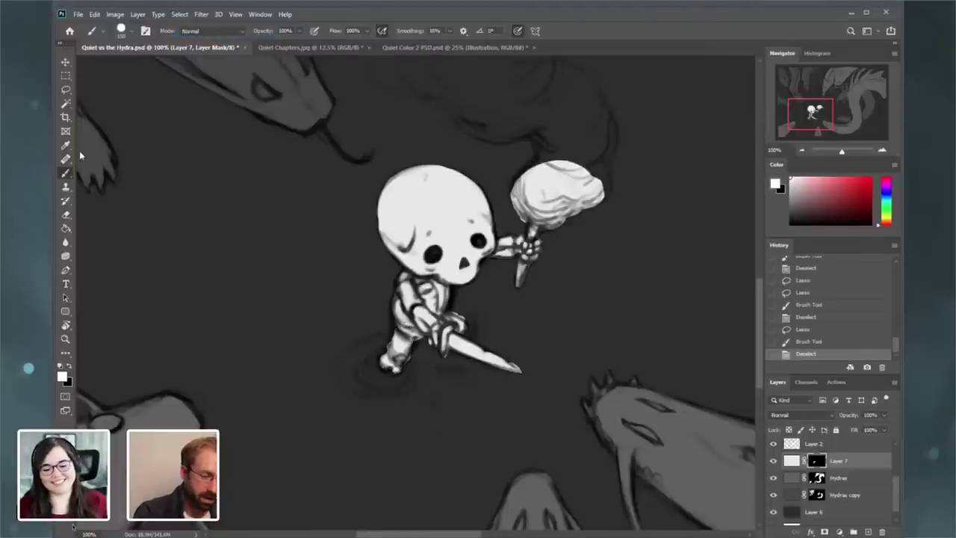
- Lasso the missed edges of the skeleton's near foot at the water line
click(66, 90)
click(883, 149)
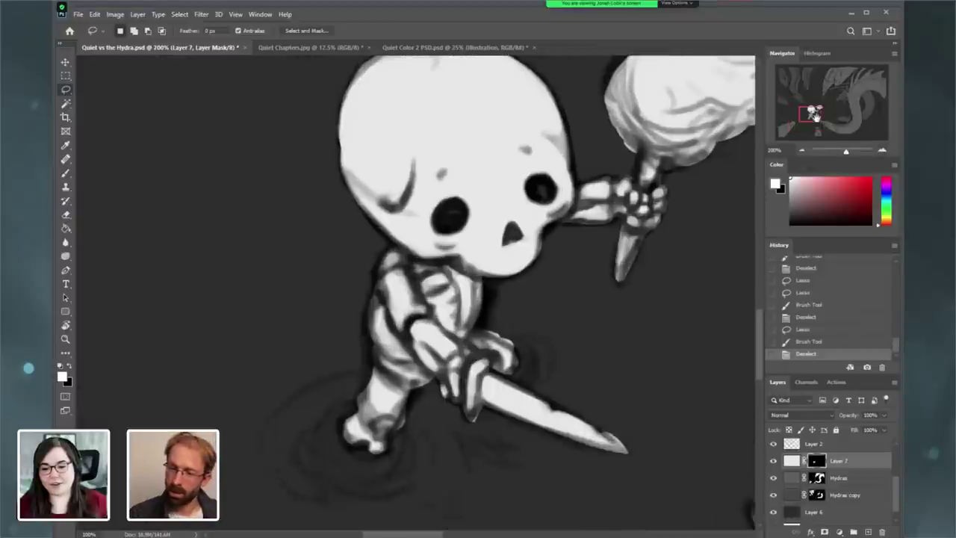
drag(816, 117, 816, 120)
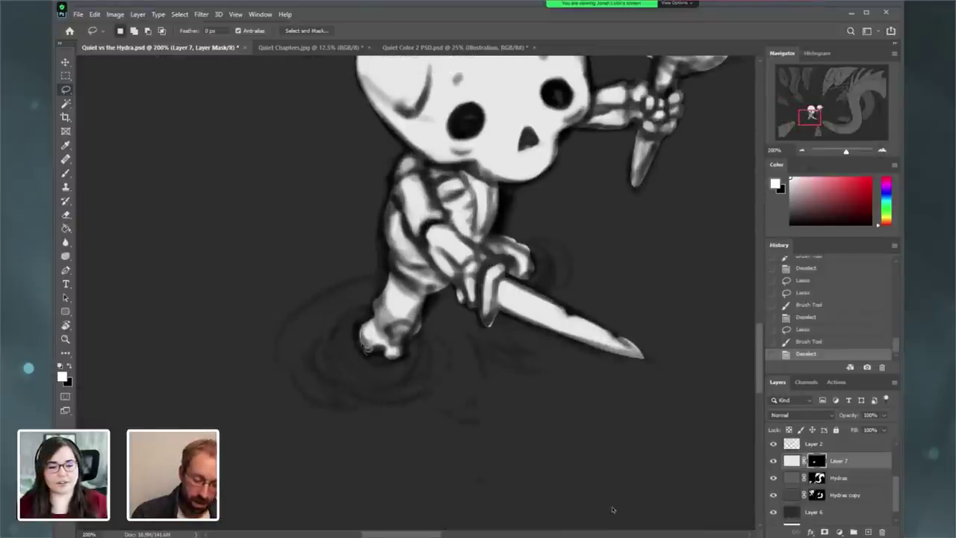
drag(388, 363, 408, 356)
drag(368, 329, 377, 340)
- Paint the selected foot edges white on the Layer 7 mask with the Brush tool, and deselect them
key(b)
key(ctrl+minus)
key(ctrl+minus)
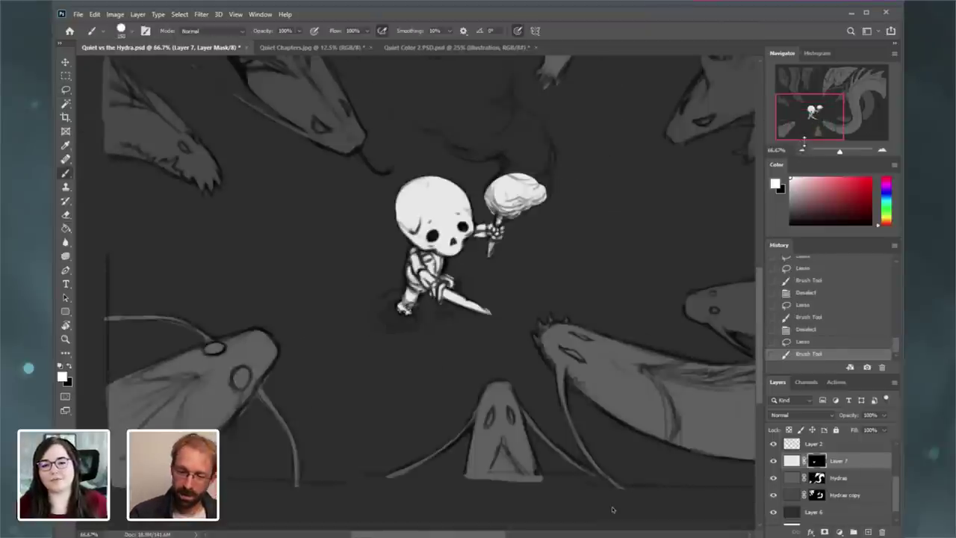
click(802, 151)
click(179, 14)
click(196, 33)
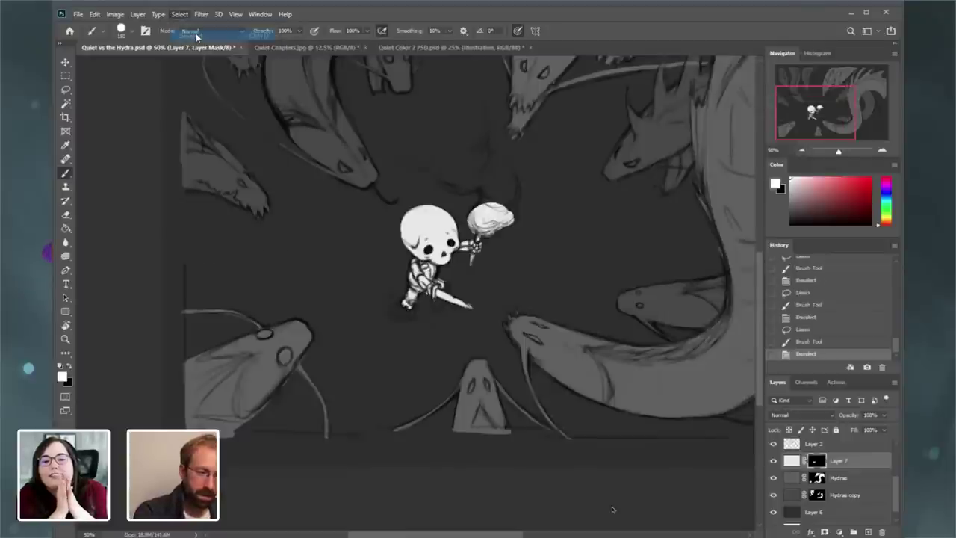
- Paint a soft plume of smoke rising from the torch flame on the Layer 7 mask, using smaller brush sizes for detail
drag(814, 118, 825, 109)
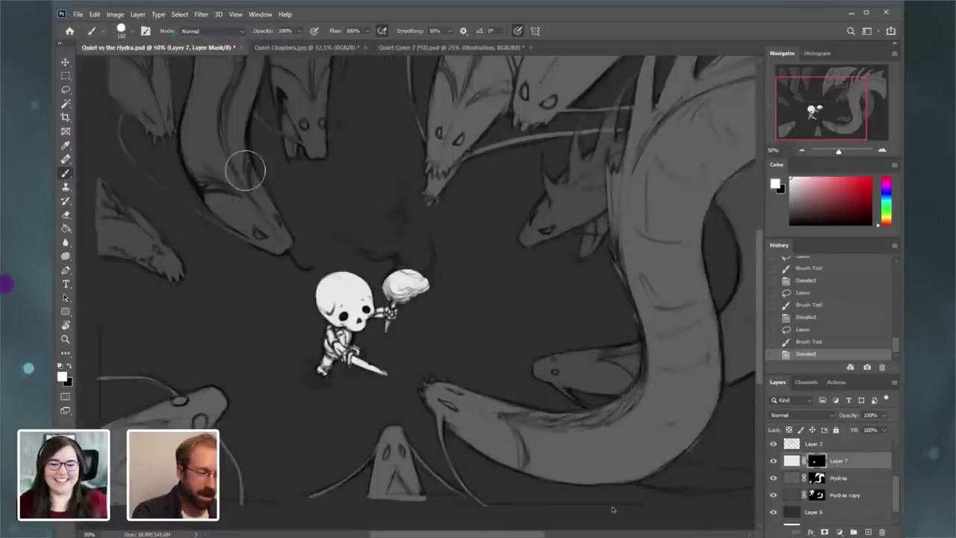
mouse_move(399, 282)
mouse_down()
mouse_move(418, 255)
mouse_move(441, 239)
mouse_move(420, 260)
mouse_move(414, 243)
mouse_move(394, 242)
mouse_move(404, 231)
mouse_move(385, 240)
mouse_move(411, 222)
mouse_move(384, 234)
mouse_move(354, 219)
mouse_move(351, 205)
mouse_move(357, 234)
mouse_move(382, 230)
mouse_up()
key(bracketleft)
key(bracketleft)
key(bracketleft)
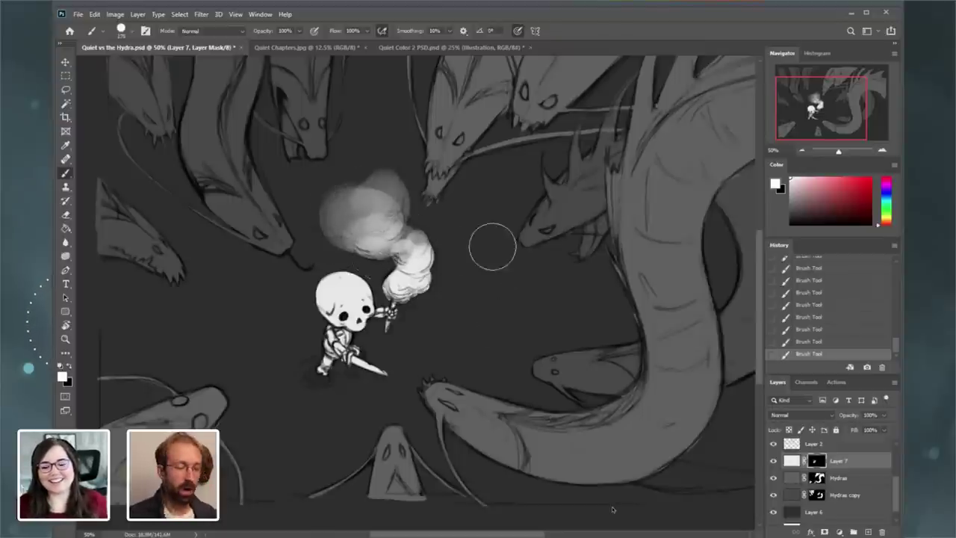
- Add a Gradient Map adjustment layer directly above Layer 7
drag(822, 118, 819, 112)
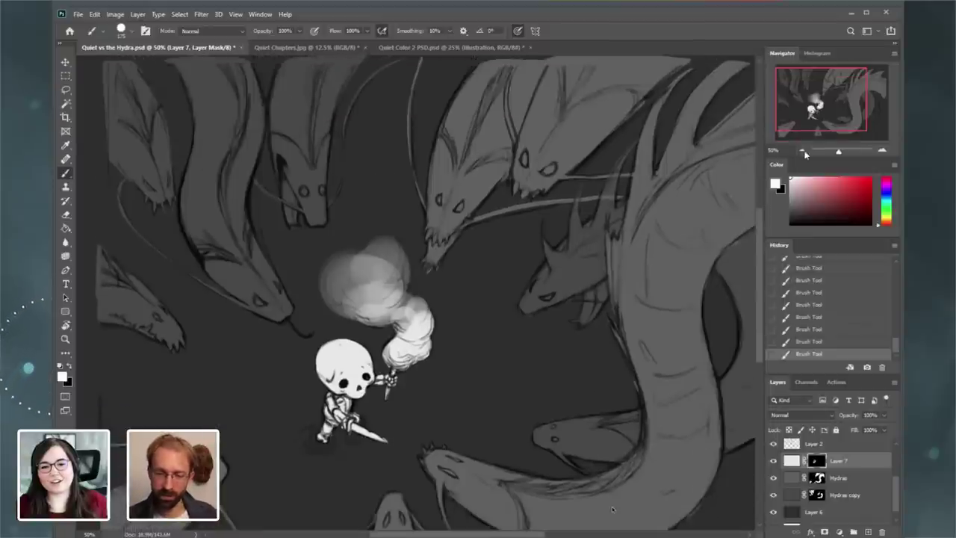
click(803, 150)
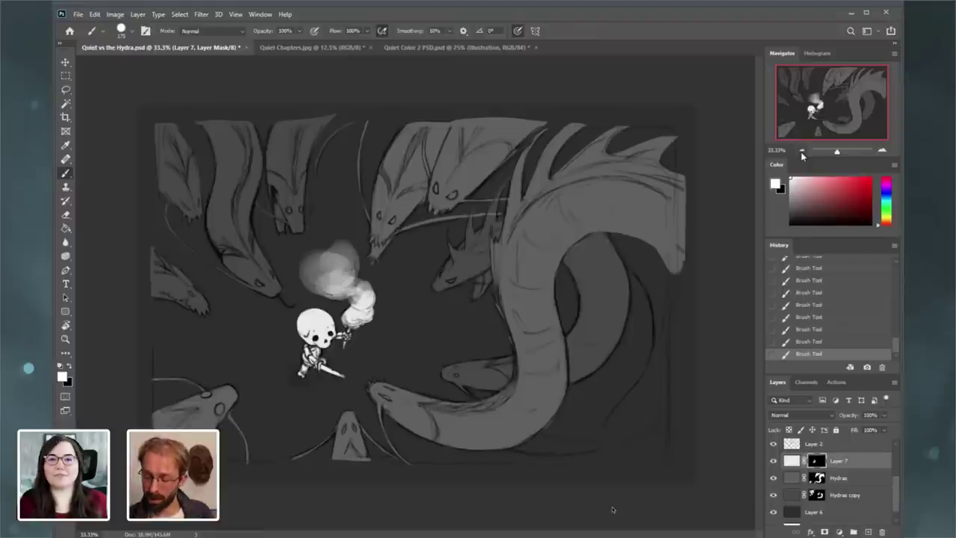
scroll(873, 468, up, 1)
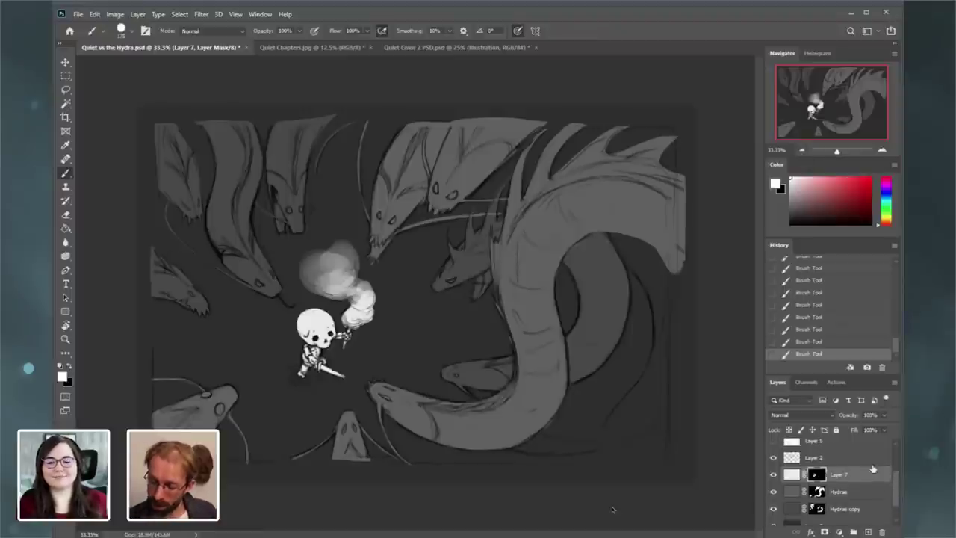
click(138, 14)
mouse_move(224, 150)
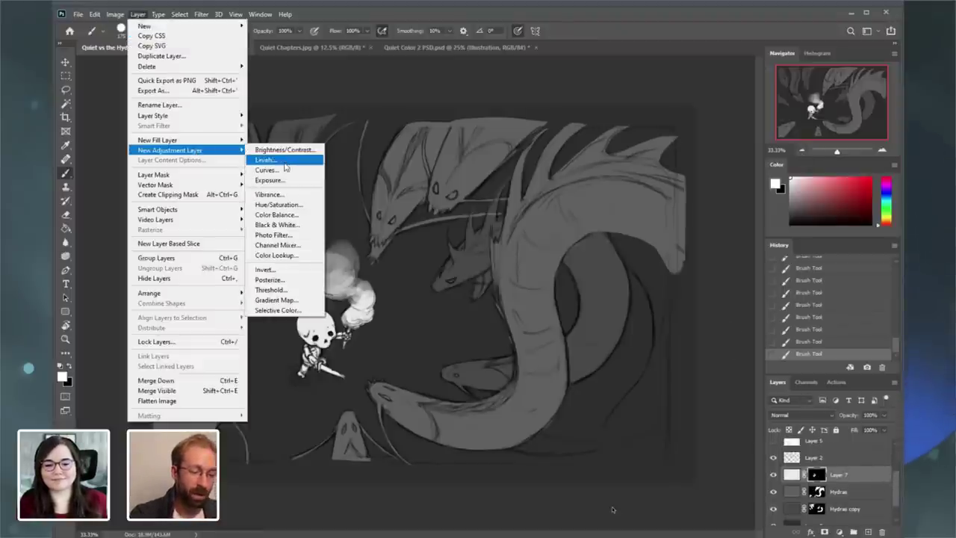
click(293, 306)
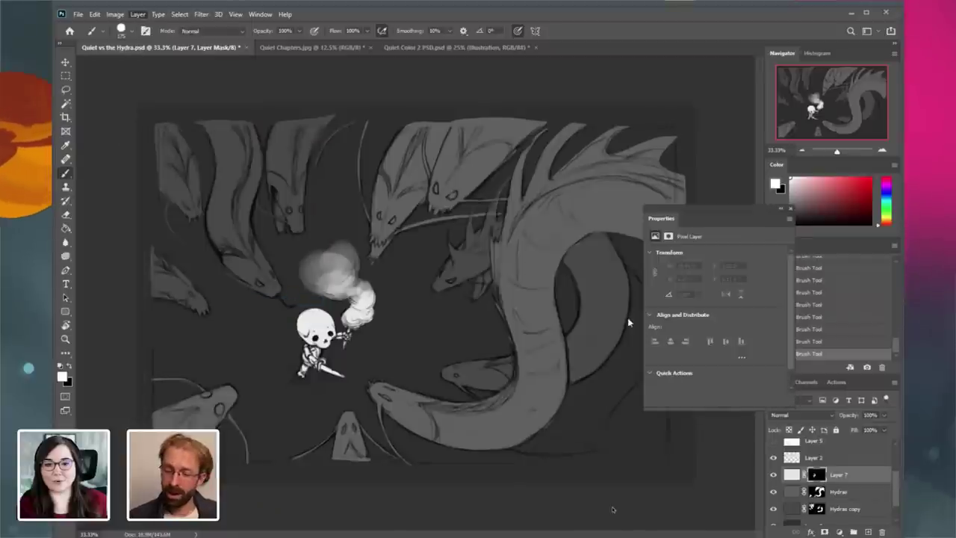
click(549, 413)
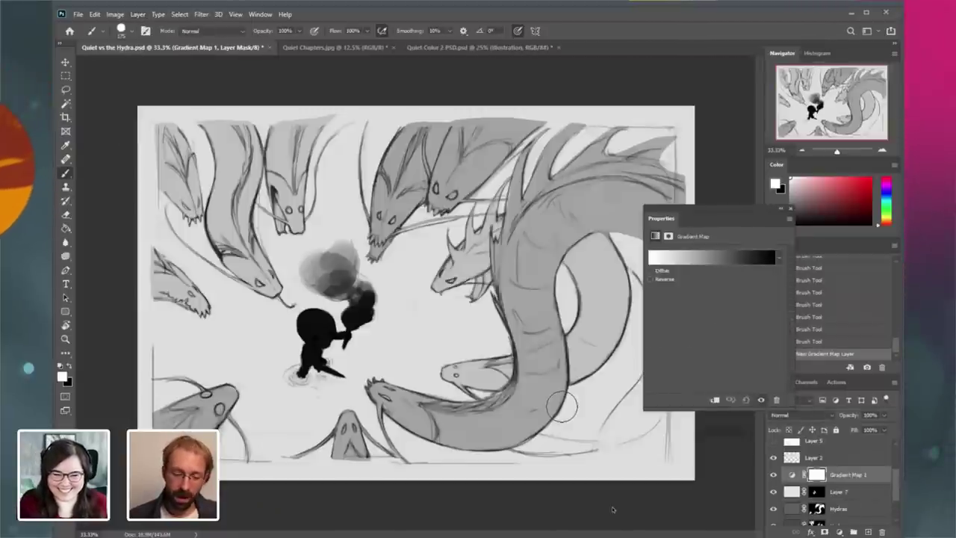
- Open the gradient map's gradient for editing and set its starting colour stop to a dark, muted blue with hue 219°
click(691, 258)
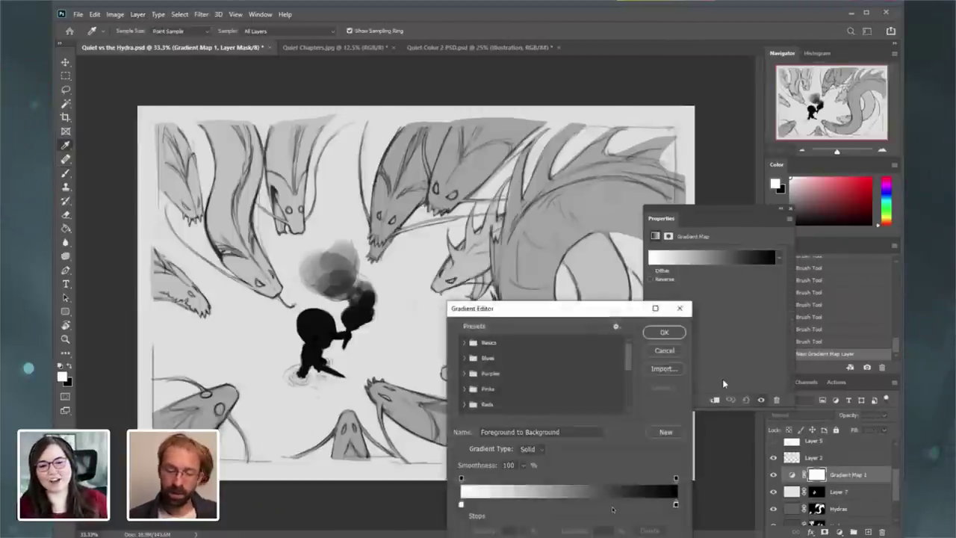
click(461, 505)
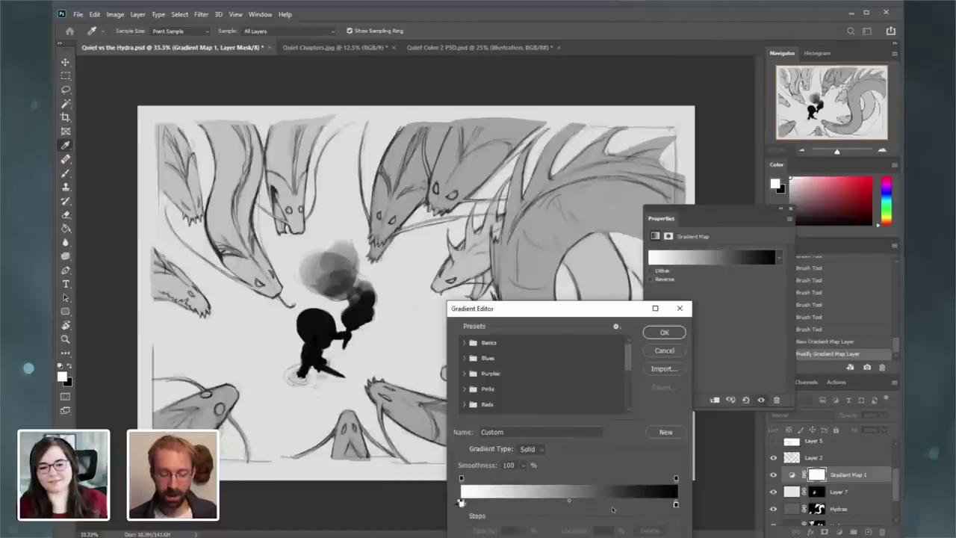
double_click(461, 502)
click(677, 434)
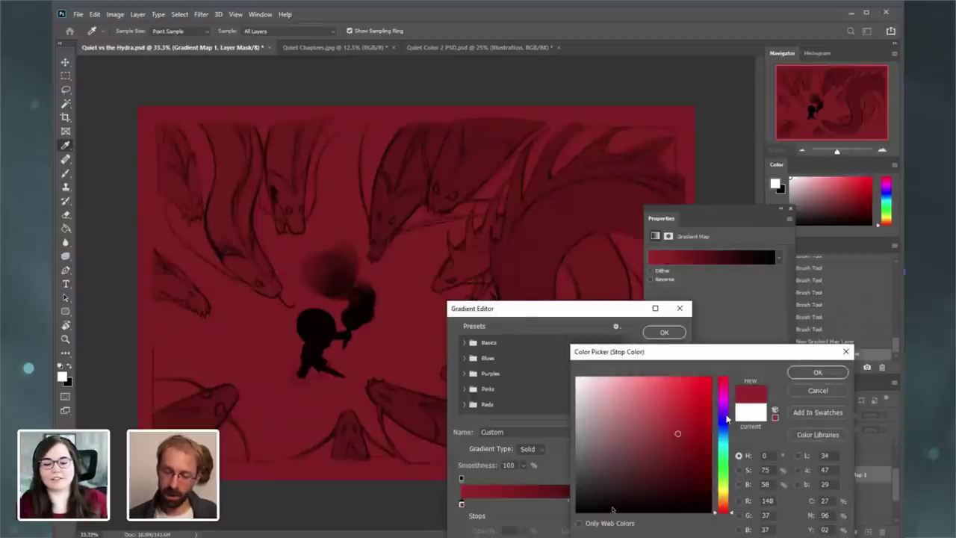
drag(726, 419, 725, 431)
click(597, 490)
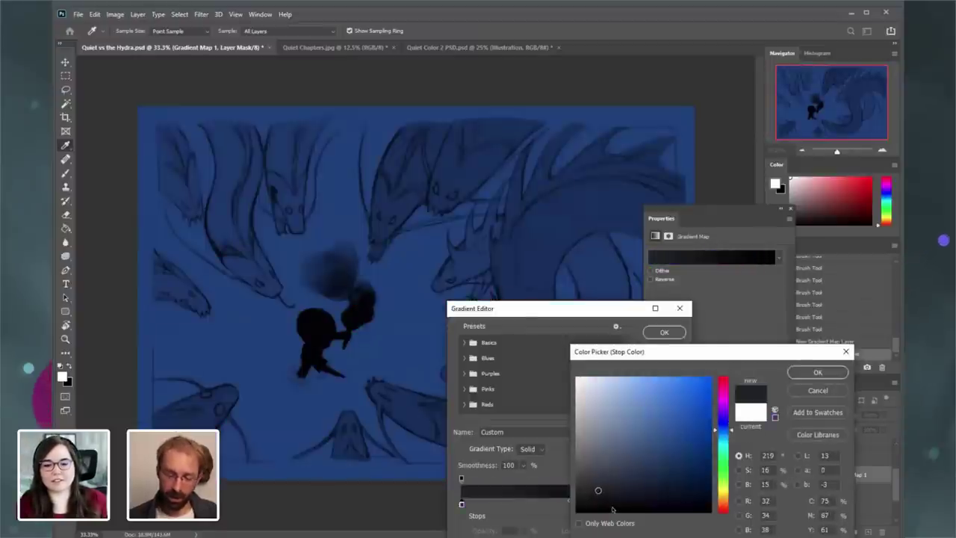
drag(598, 490, 634, 477)
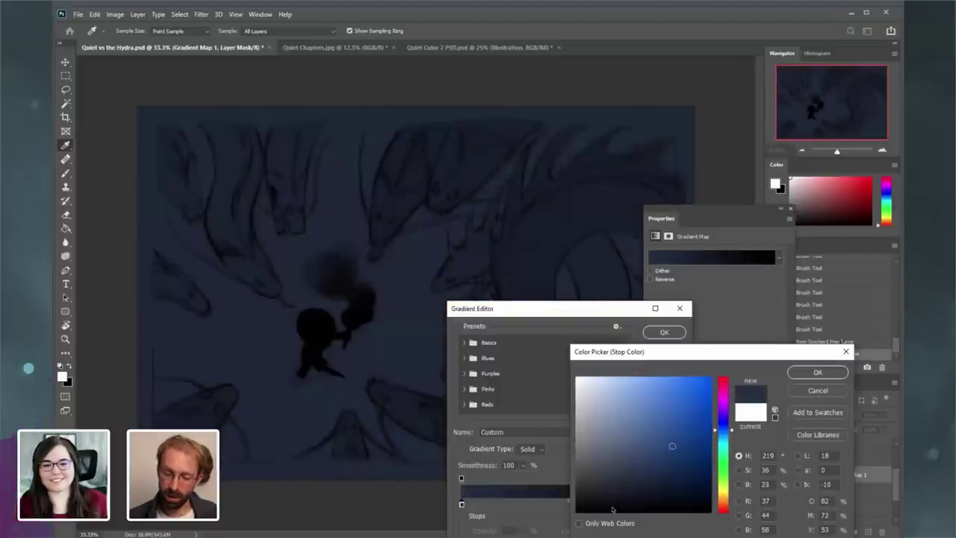
key(Return)
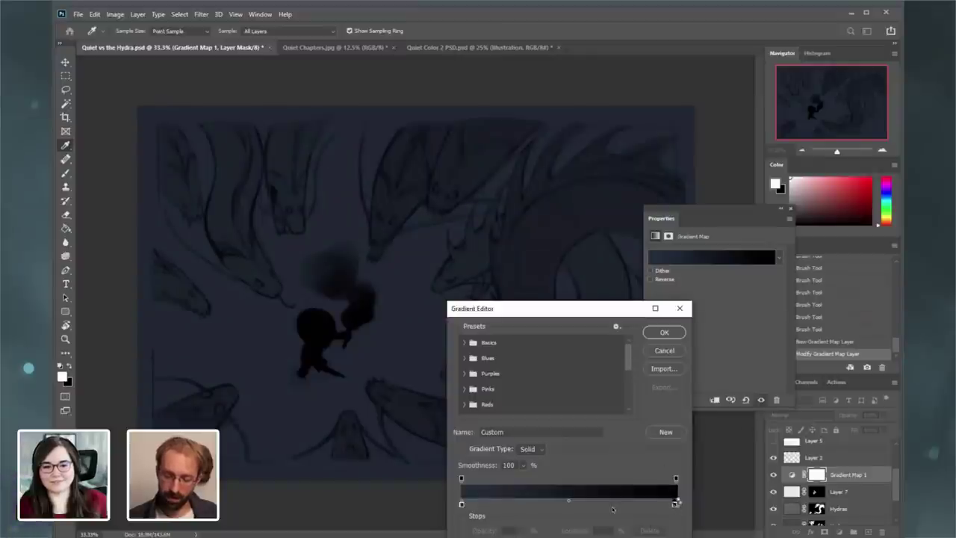
- Set the gradient's end colour stop to orange with hue 24°, saturation 73% and brightness 82%
double_click(676, 504)
click(724, 504)
click(665, 398)
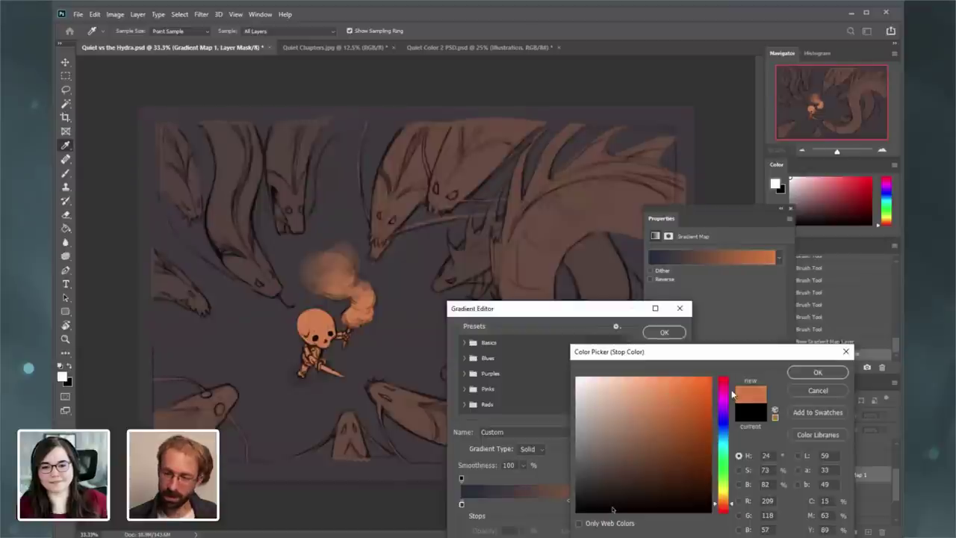
click(820, 372)
- Add a colour stop about two-thirds along the gradient and make it muted teal green with hue 162°, saturation 21% and brightness 38%
click(611, 506)
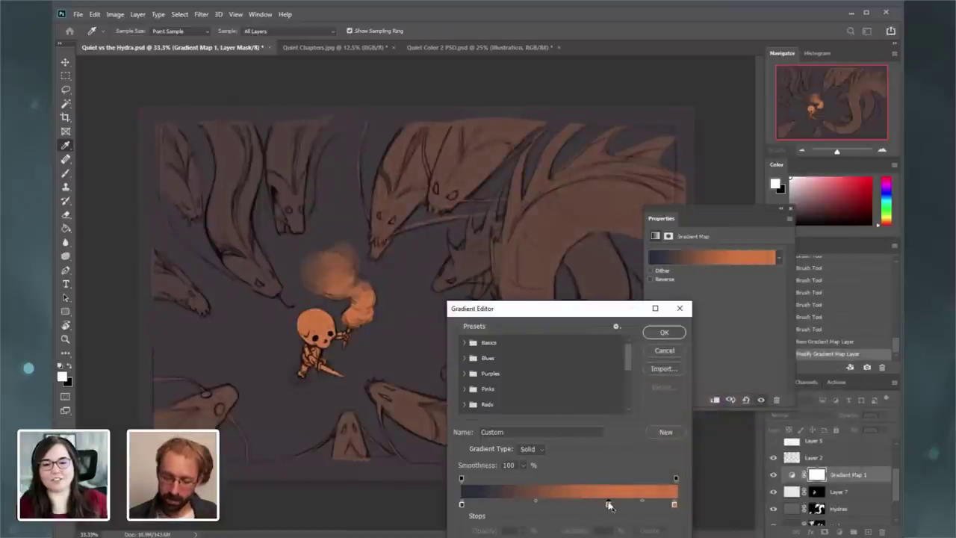
double_click(609, 506)
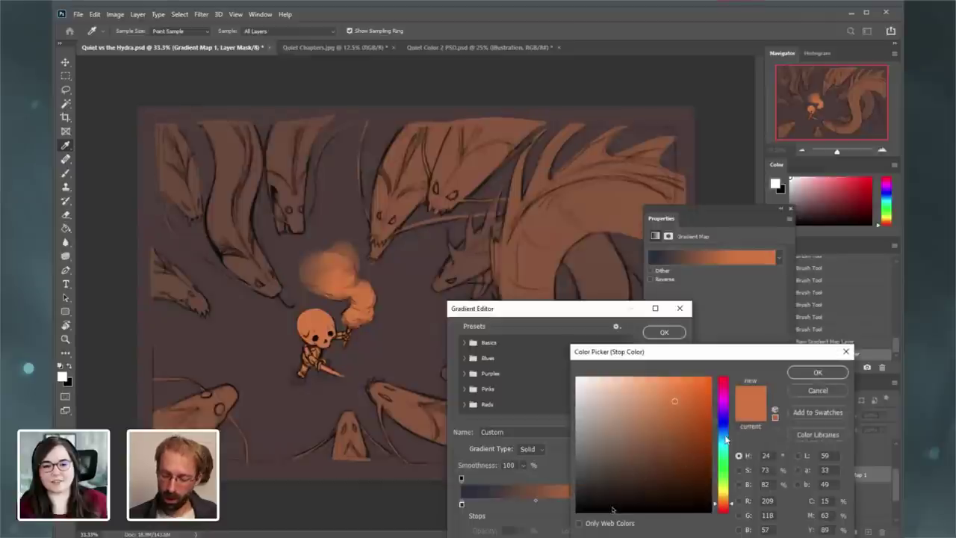
drag(726, 440, 724, 427)
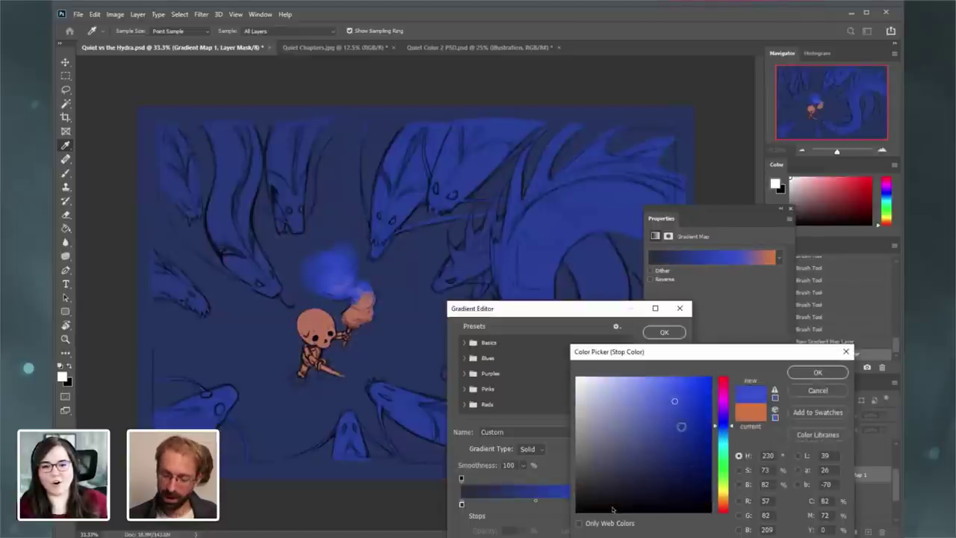
click(626, 450)
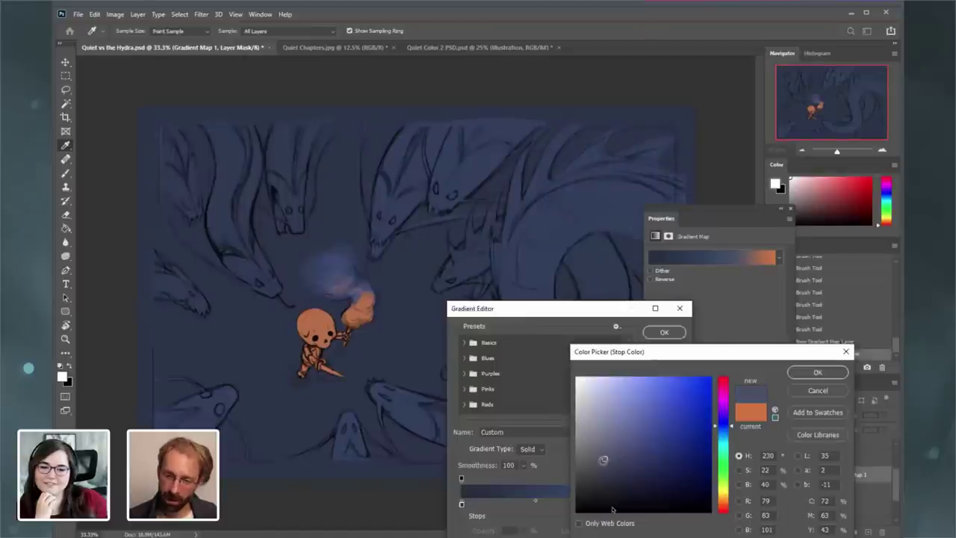
click(723, 461)
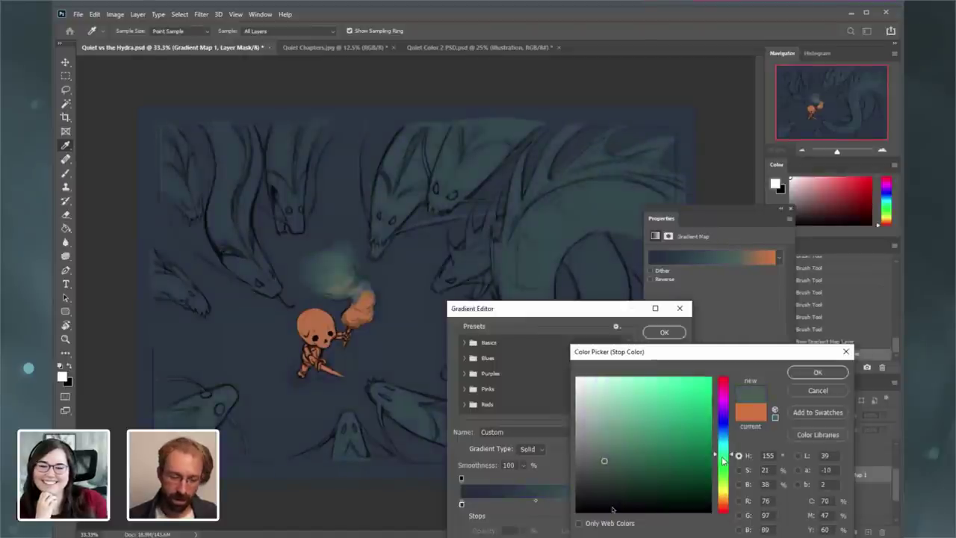
drag(724, 454, 726, 452)
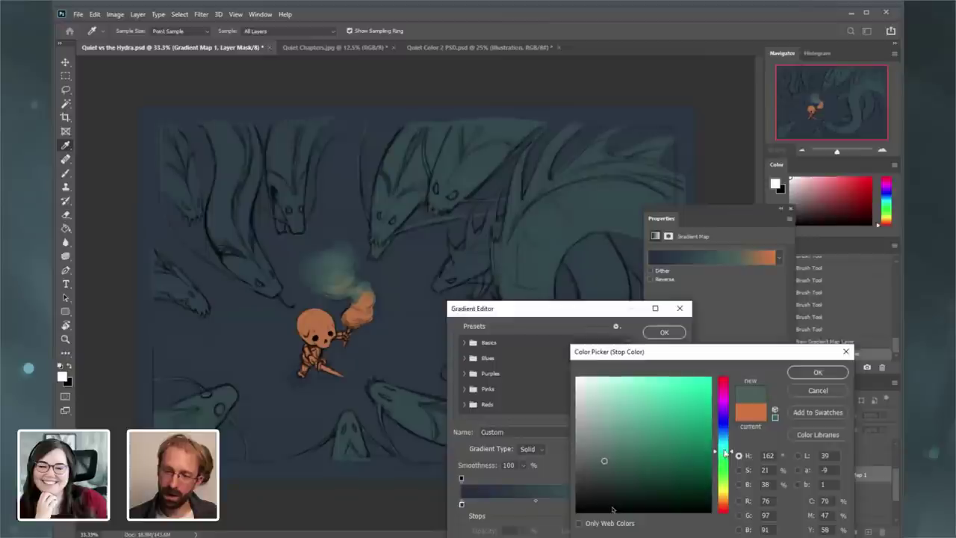
click(816, 373)
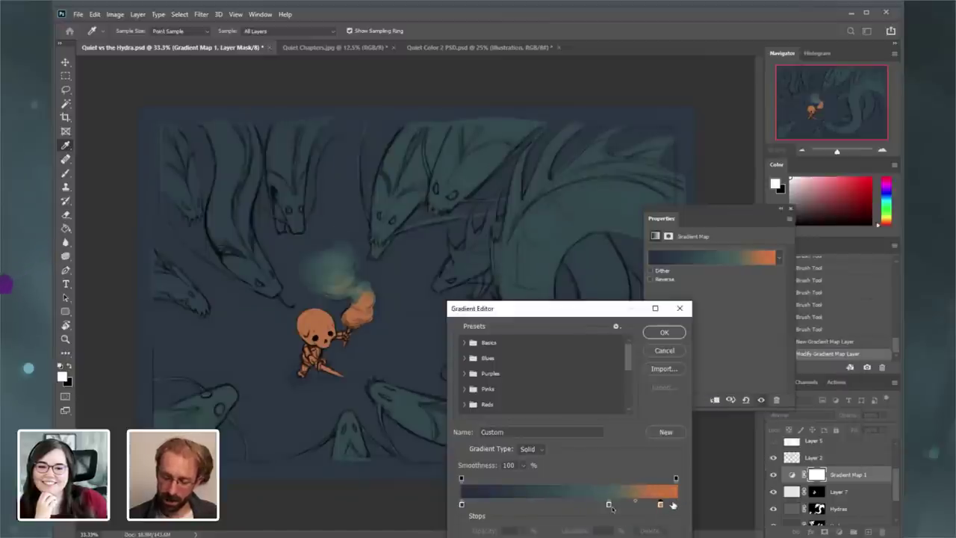
- Add a warm off-white colour stop at the light end of the gradient, beyond the orange one
double_click(608, 505)
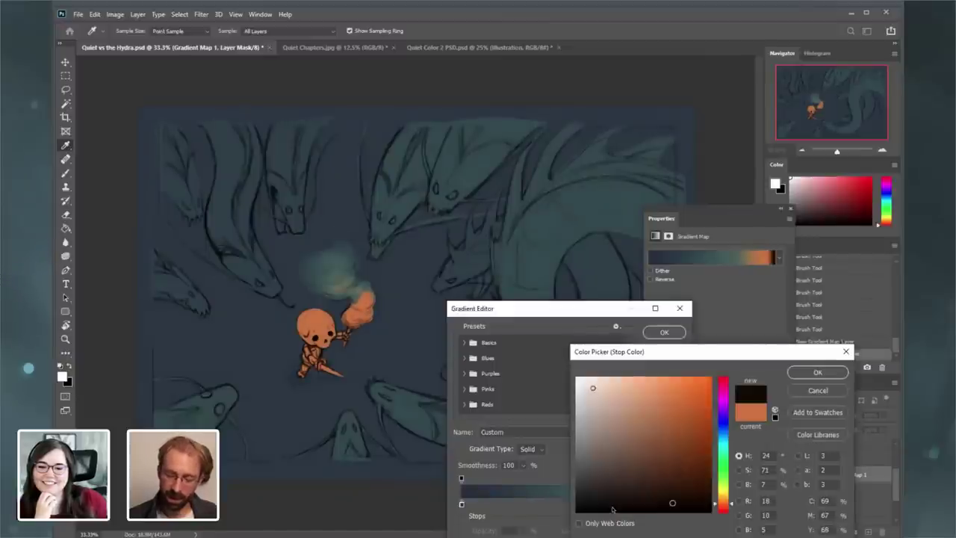
click(585, 383)
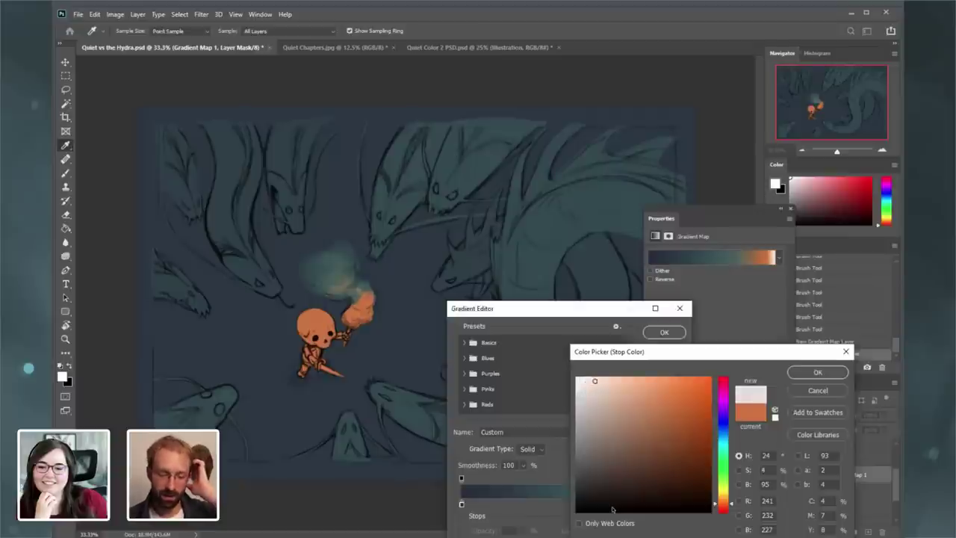
click(818, 372)
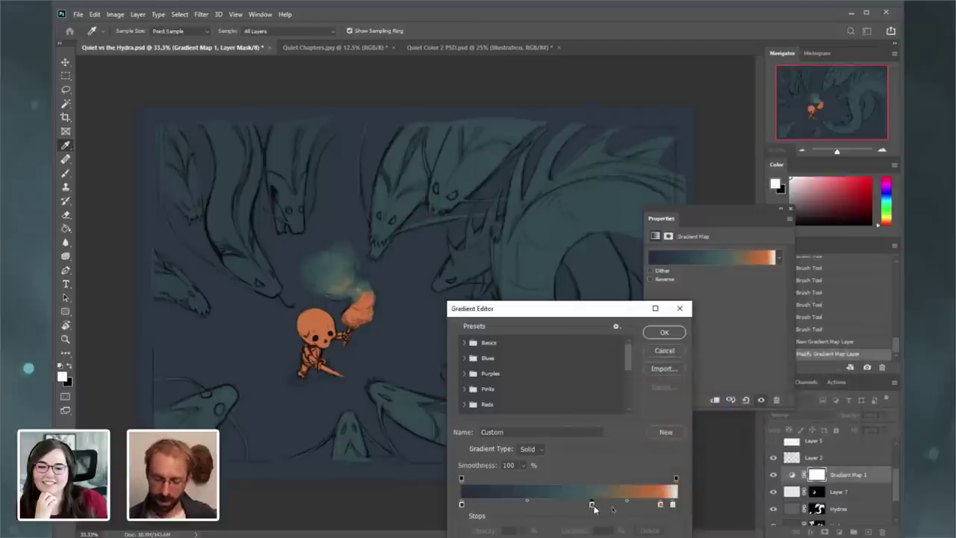
- Shift the orange and off-white stops toward the darker end so the skeleton and flame turn pale, and apply the gradient
drag(661, 507, 649, 508)
click(673, 506)
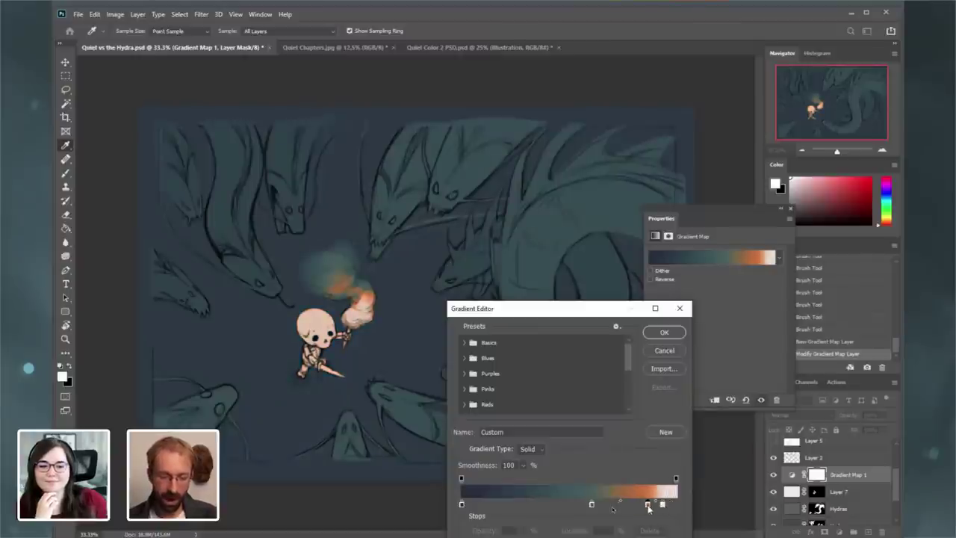
drag(667, 506, 661, 507)
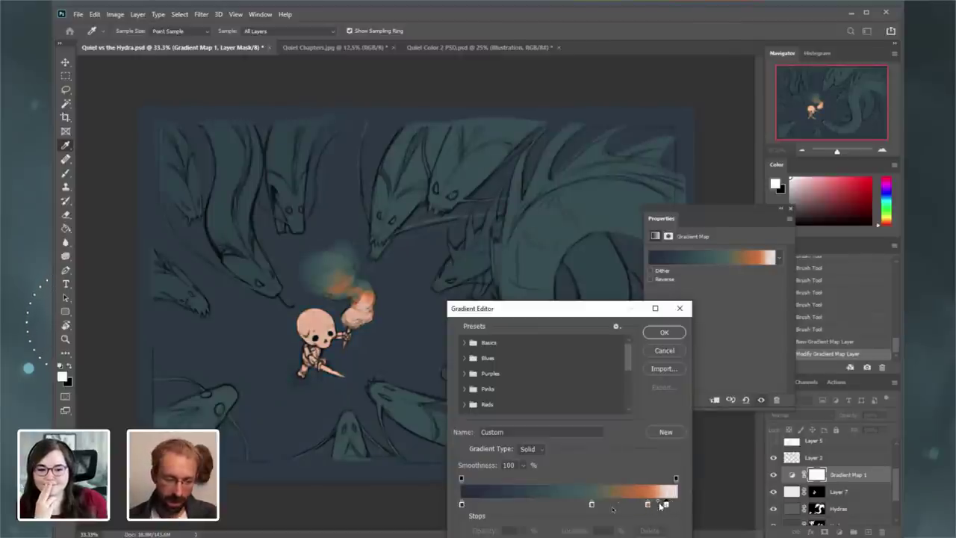
click(664, 333)
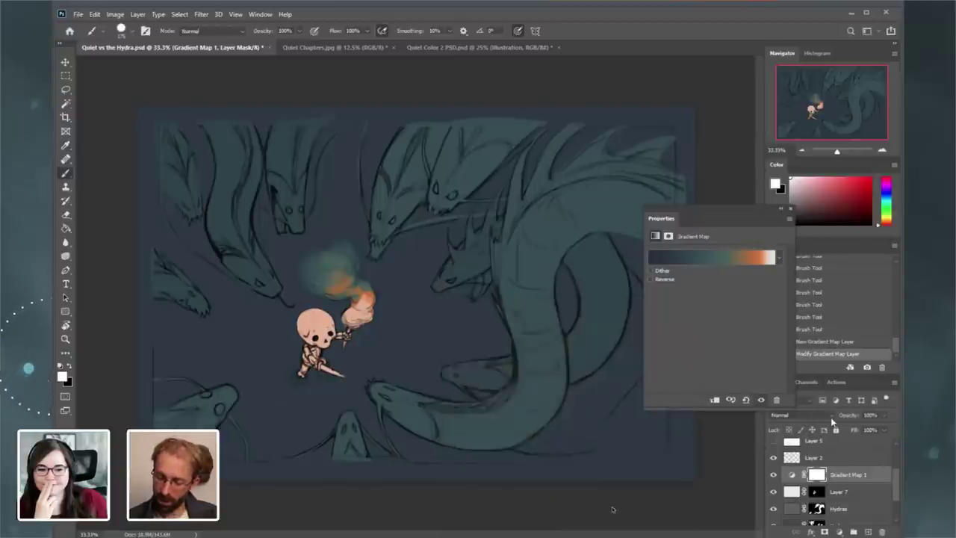
- Try the Color blend mode on the Gradient Map 1 layer, and revert to the state before the blending change
click(830, 417)
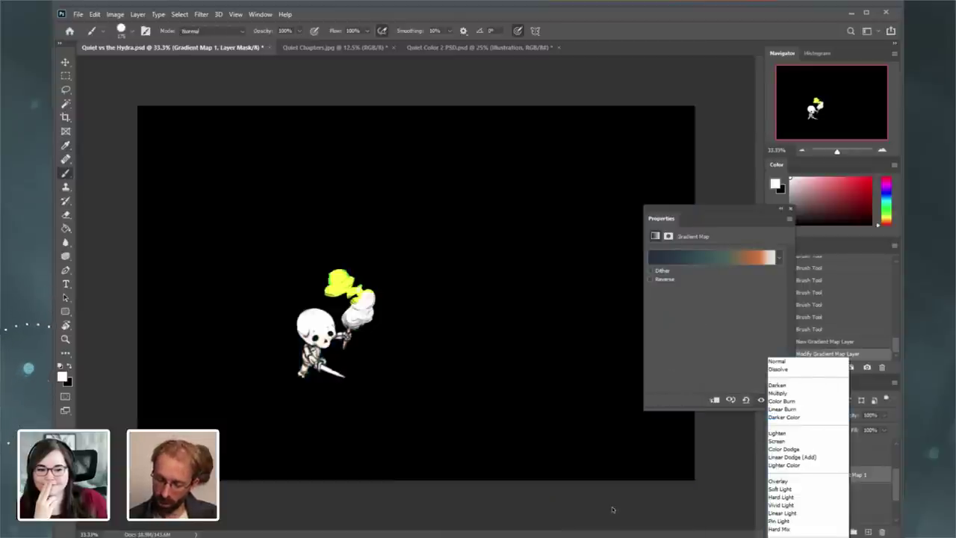
click(806, 526)
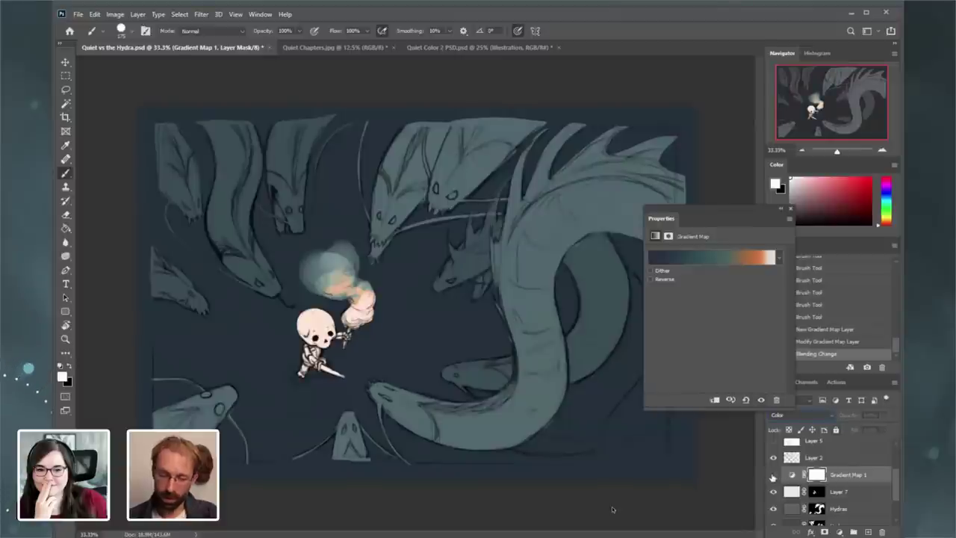
click(827, 343)
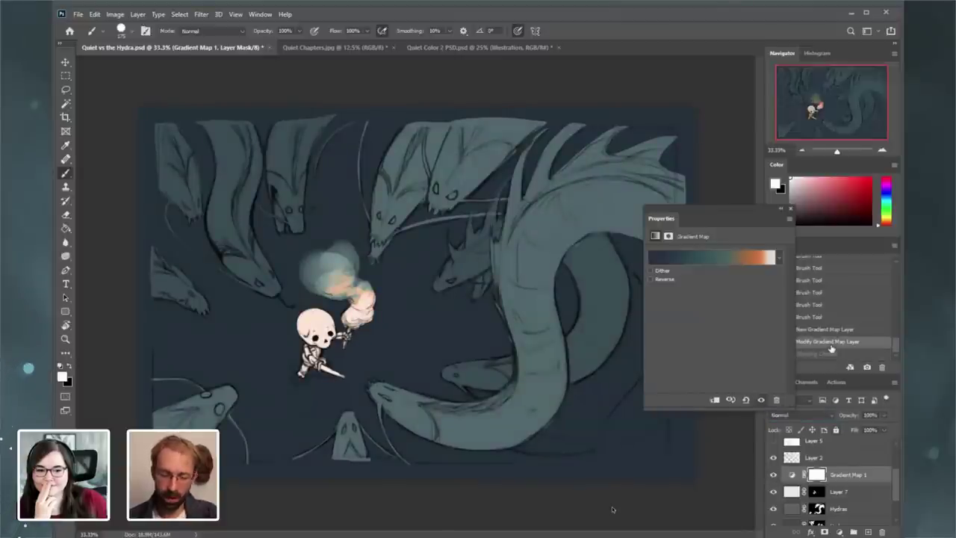
- Reapply the Color blend mode change to the Gradient Map 1 layer and shift the floating properties window slightly
click(827, 354)
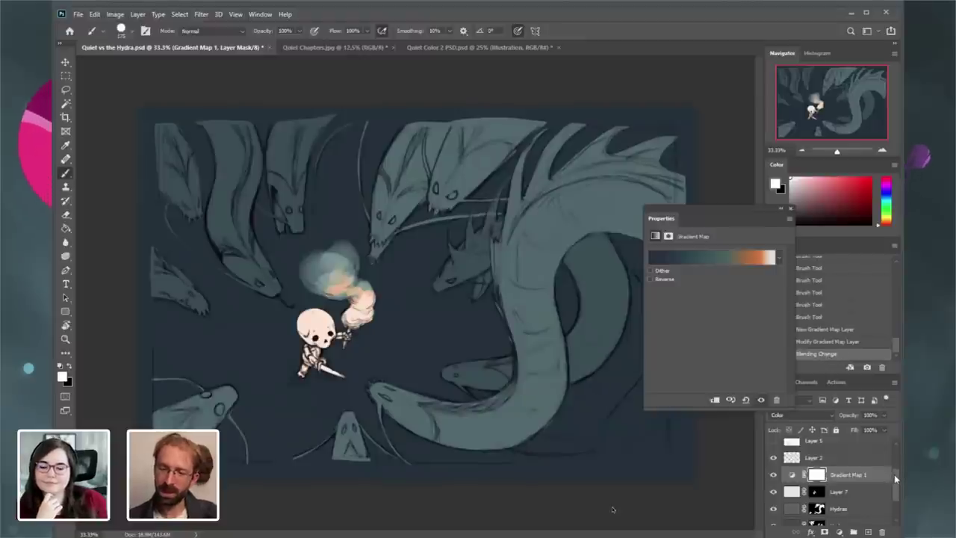
drag(725, 209, 717, 197)
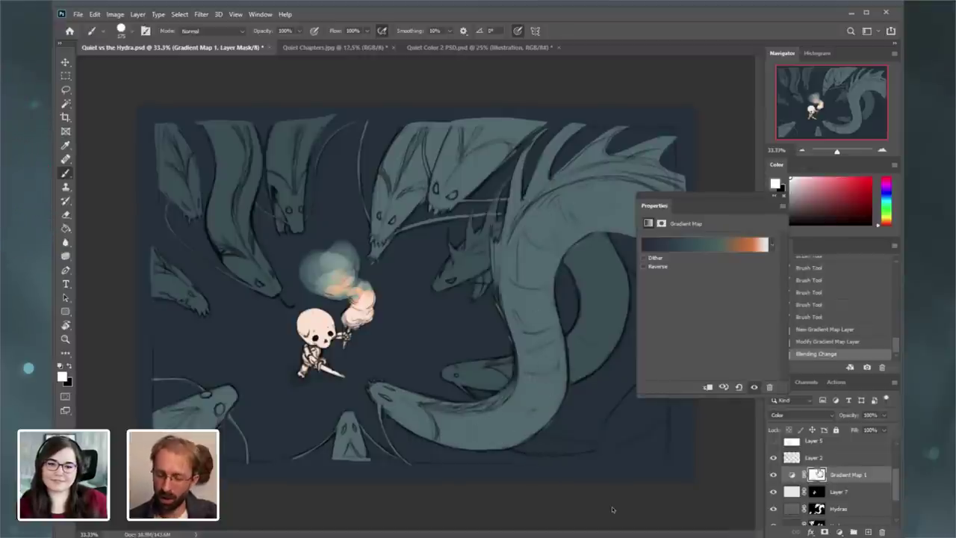
- Show and hide Layer 0 to compare the coloured illustration with the greyscale value sketch
scroll(894, 479, up, 2)
click(774, 465)
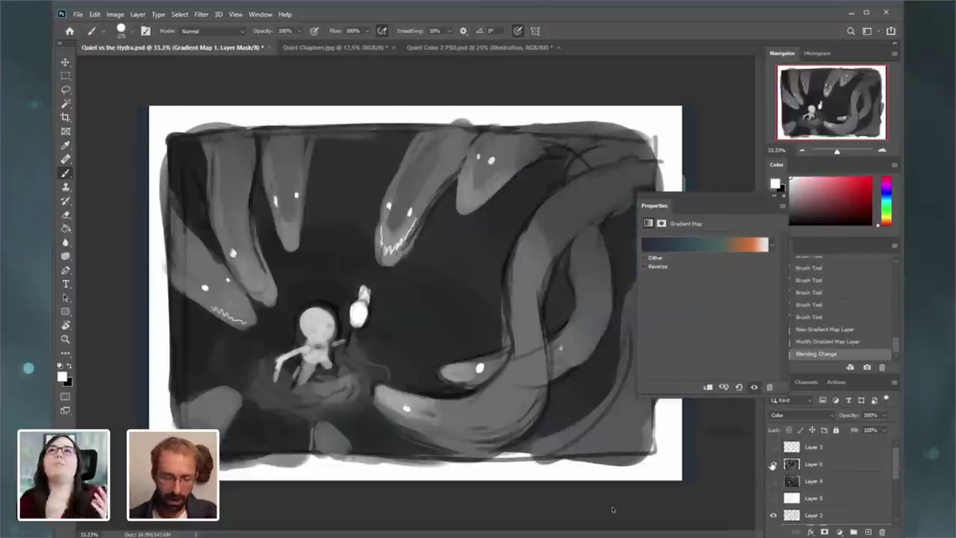
click(772, 465)
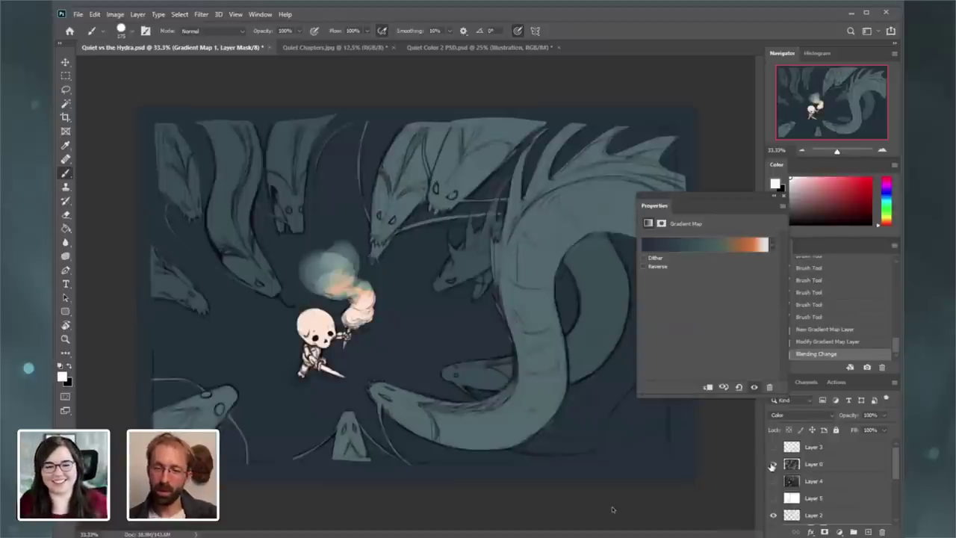
click(773, 465)
click(773, 465)
scroll(895, 482, down, 2)
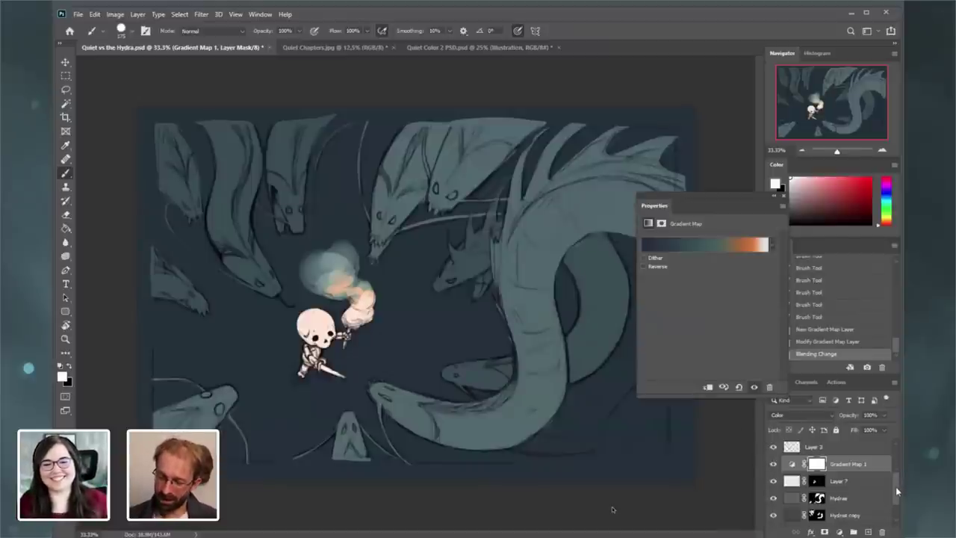
drag(896, 488, 897, 488)
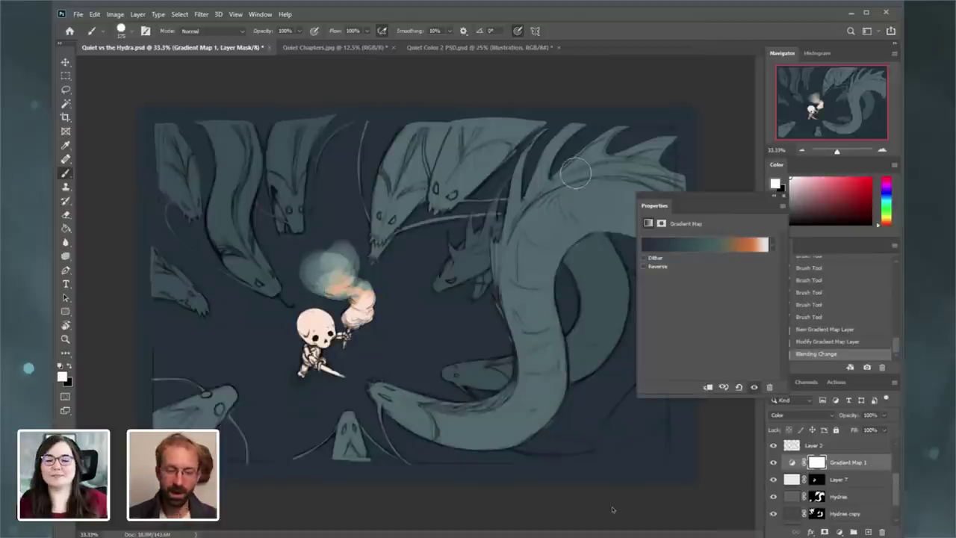
- Create a new layer directly above the Hydras layer and clip it to Hydras
click(859, 484)
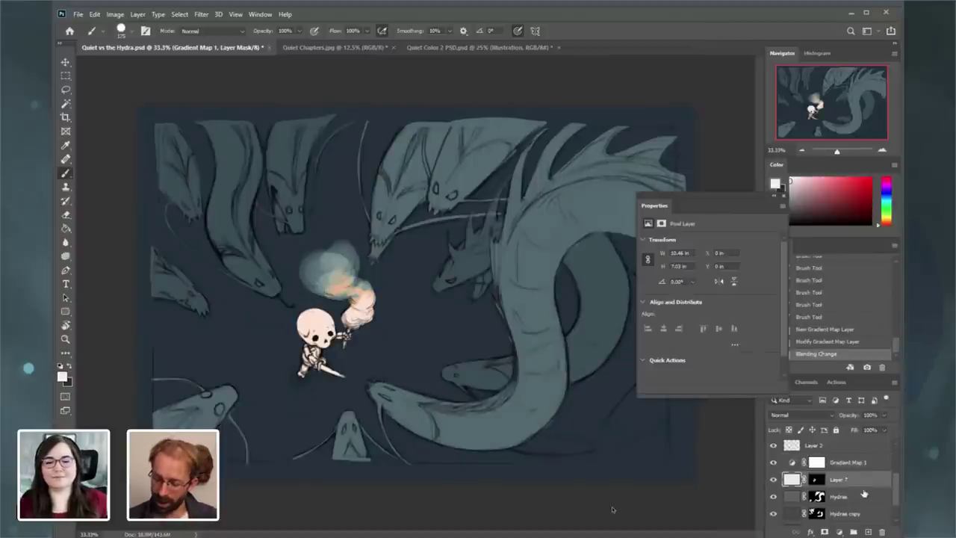
click(859, 496)
click(137, 15)
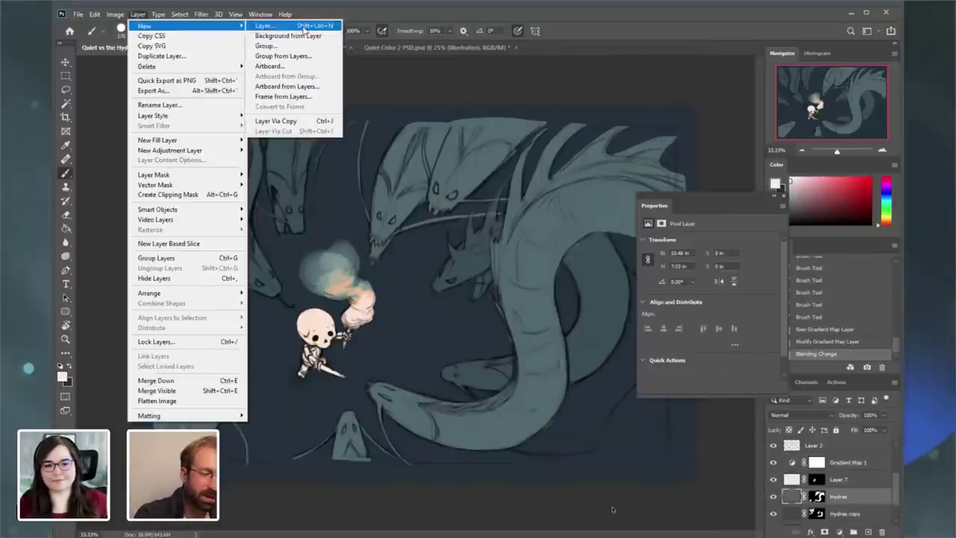
click(298, 23)
key(Return)
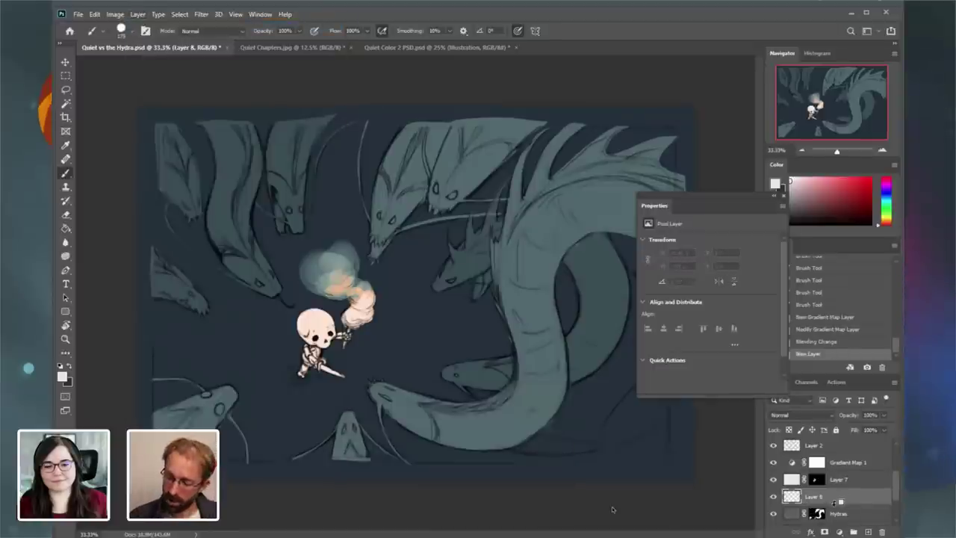
alt+click(836, 505)
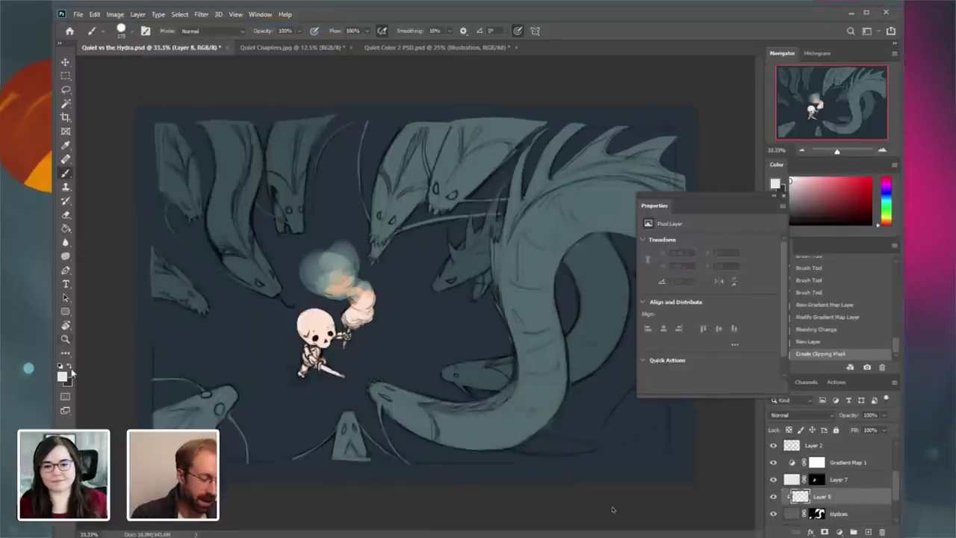
- Paint dark shading over the upper coil and fins of the large hydra with a much larger brush in the dark colour
key(x)
key(bracketright)
key(bracketright)
key(bracketright)
key(bracketright)
key(bracketright)
key(bracketright)
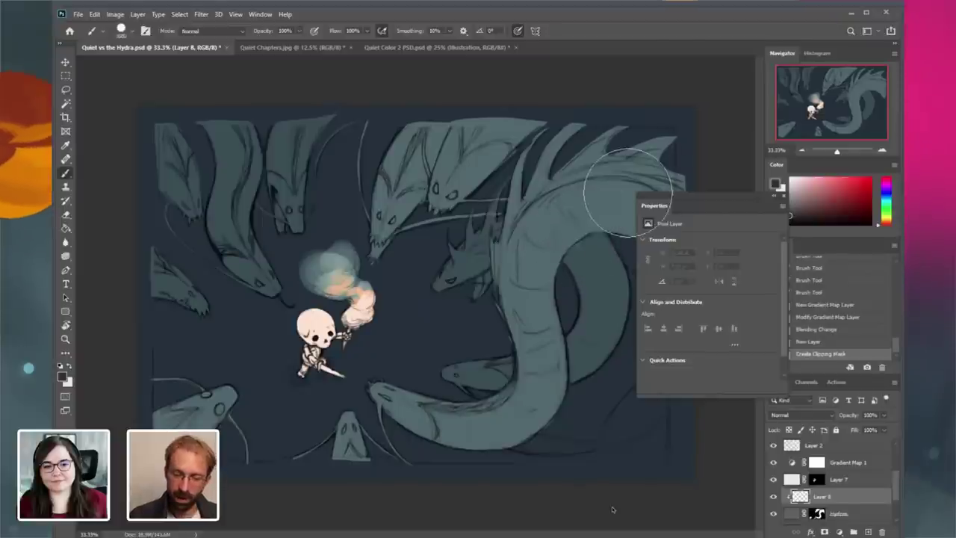
mouse_move(657, 192)
mouse_down()
mouse_move(581, 203)
mouse_move(546, 269)
mouse_move(555, 386)
mouse_move(486, 406)
mouse_move(533, 395)
mouse_up()
drag(650, 166, 538, 224)
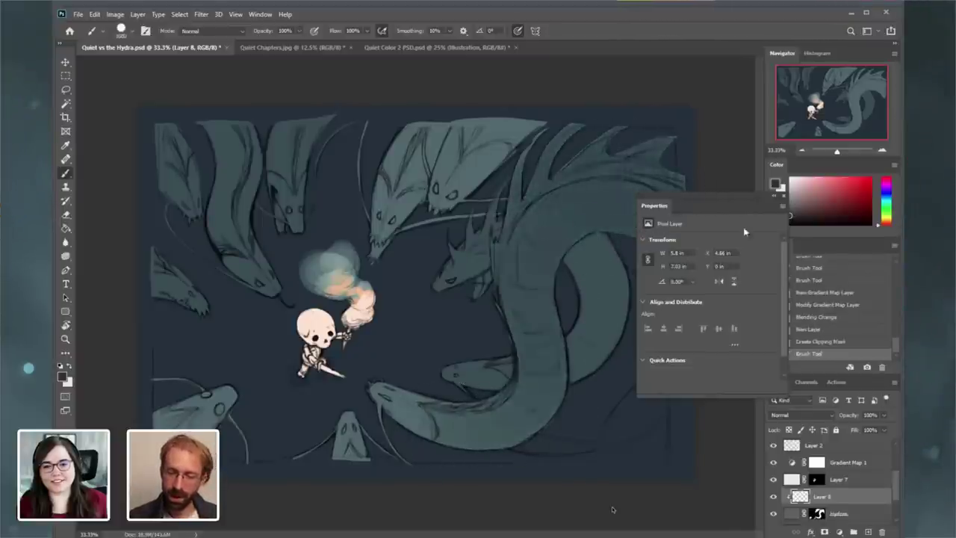
- Darken the upper parts of the two hydra heads at the canvas's upper centre with a somewhat smaller brush
click(803, 152)
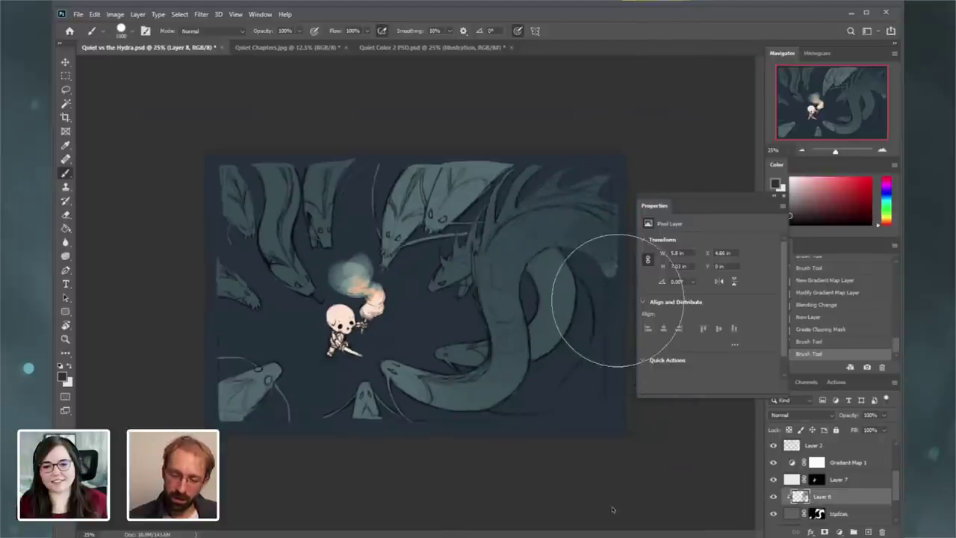
key(bracketleft)
mouse_move(470, 169)
mouse_down()
mouse_move(488, 153)
mouse_move(446, 187)
mouse_move(485, 154)
mouse_move(434, 183)
mouse_move(392, 263)
mouse_move(474, 160)
mouse_move(397, 225)
mouse_move(487, 156)
mouse_move(410, 250)
mouse_up()
key(bracketleft)
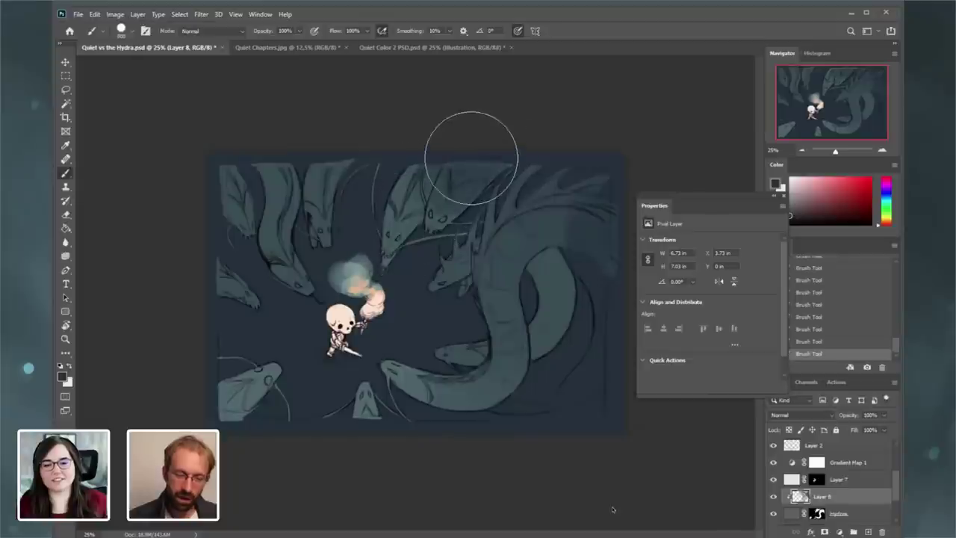
drag(479, 148, 394, 213)
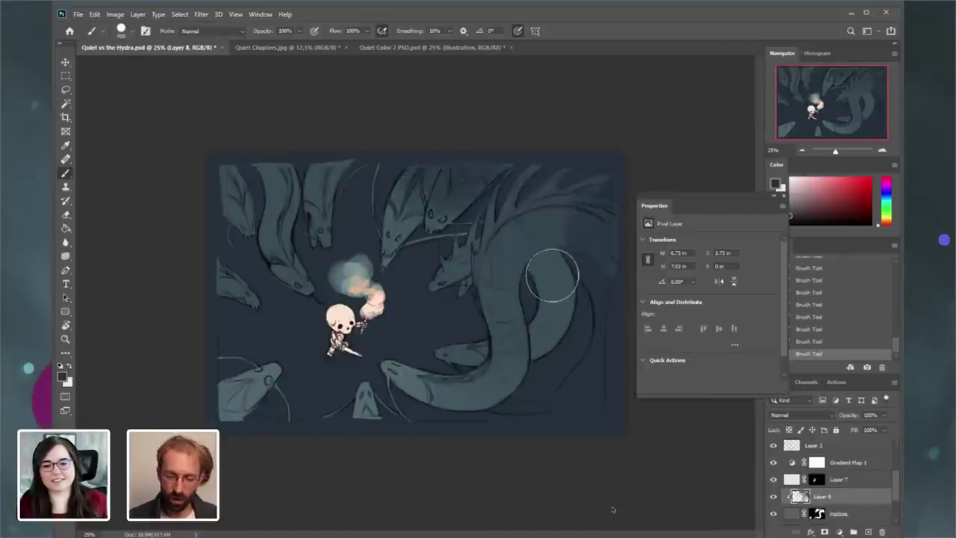
- Check Layer 8's effect, and shade the small bottom-centre head and the large hydra's lower bend and neck, redoing the neck stroke
click(774, 497)
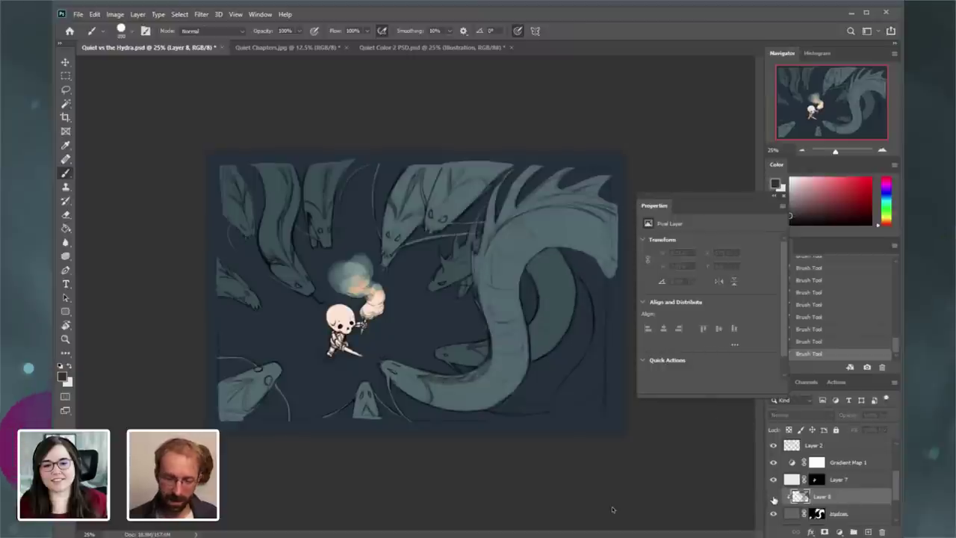
click(774, 496)
mouse_move(372, 423)
mouse_down()
mouse_move(338, 426)
mouse_move(395, 415)
mouse_move(355, 418)
mouse_move(377, 401)
mouse_up()
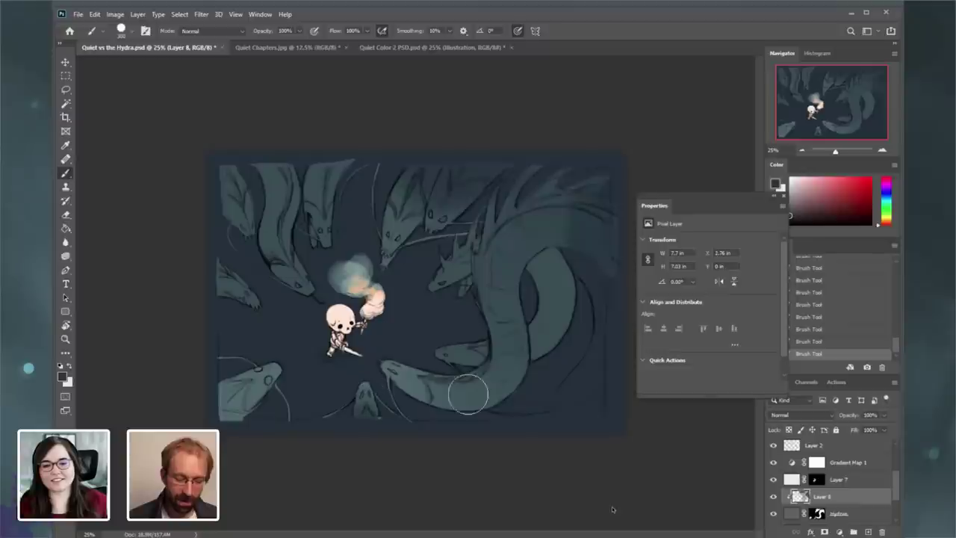
drag(468, 394, 436, 387)
drag(528, 374, 490, 405)
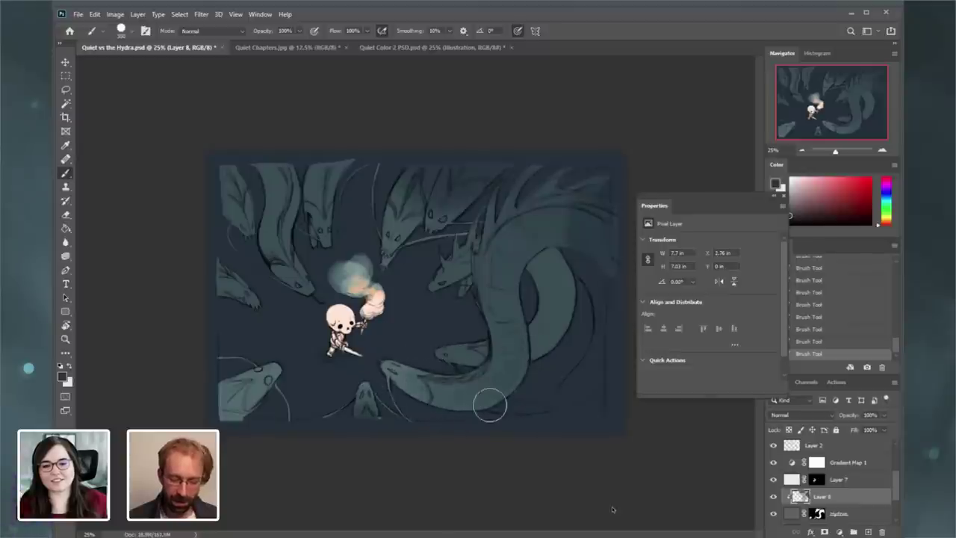
drag(522, 352, 520, 271)
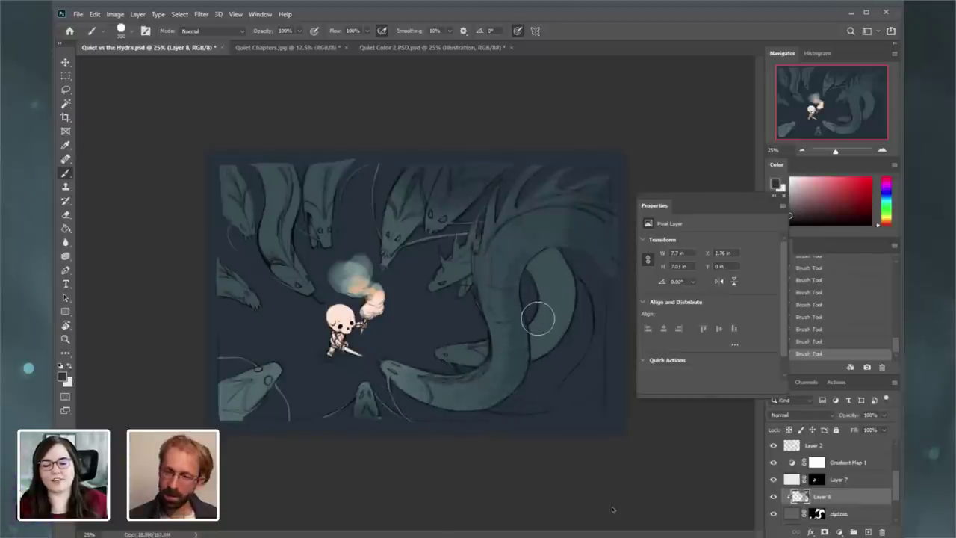
key(ctrl+z)
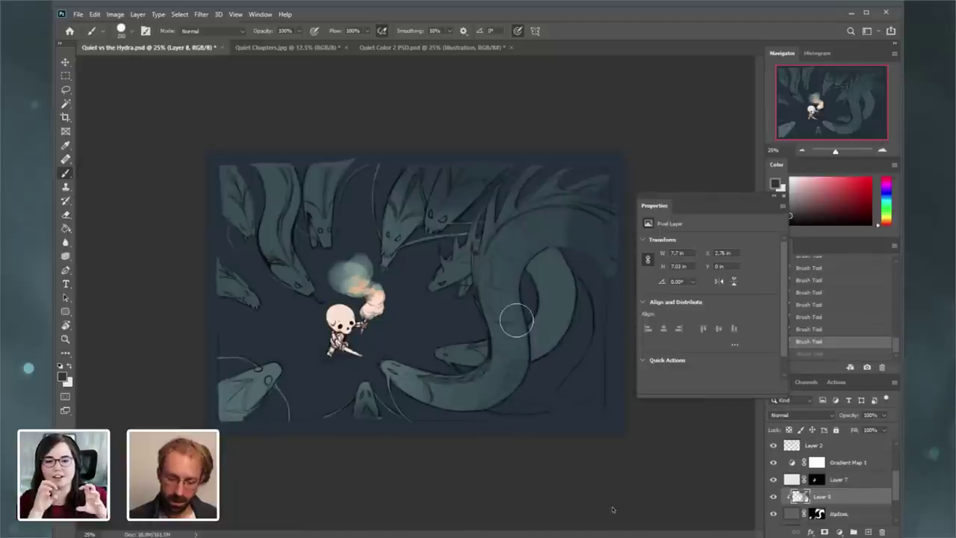
drag(516, 319, 515, 357)
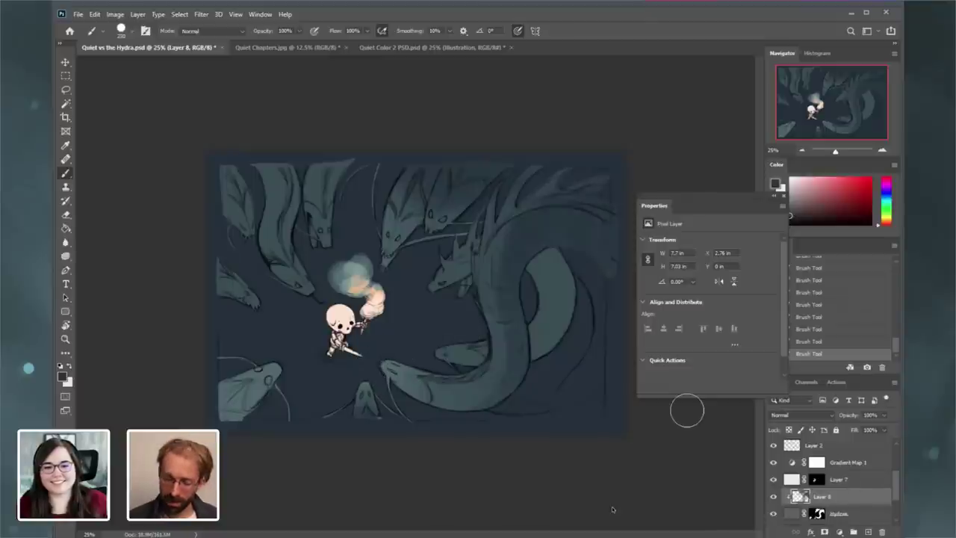
- Shade the neck of the hydra head in the canvas's lower-left corner and erase the excess shading from its face
drag(225, 398, 239, 403)
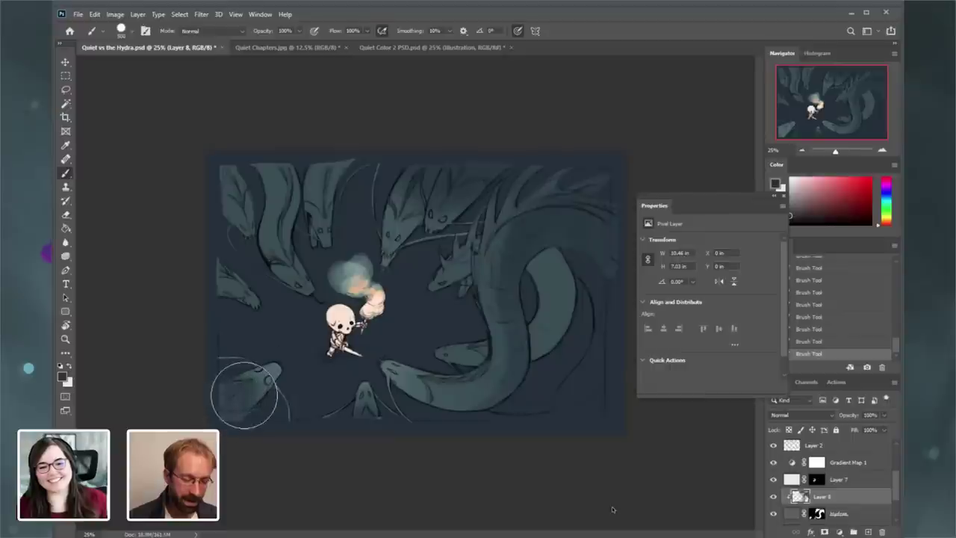
key(bracketleft)
key(bracketleft)
key(bracketleft)
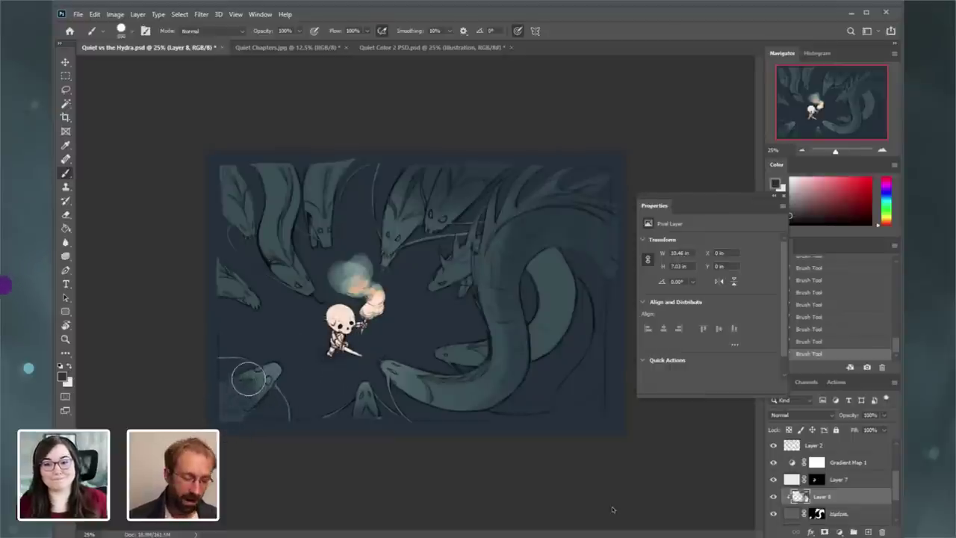
click(66, 215)
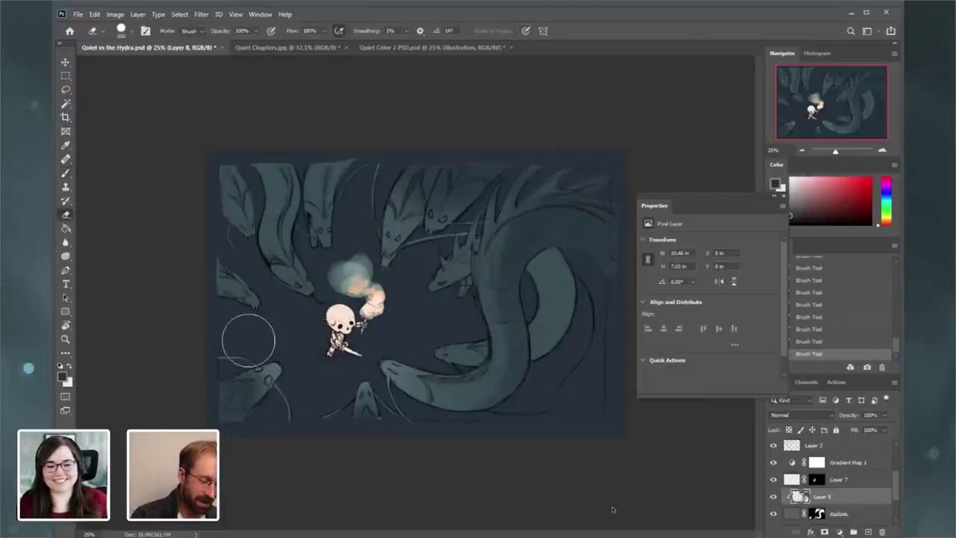
click(261, 367)
drag(271, 391, 247, 375)
drag(249, 373, 269, 377)
drag(269, 377, 256, 384)
click(258, 382)
- Darken the left one of the two upper-centre hydra heads along its neck with a broad brush on Layer 8
key(b)
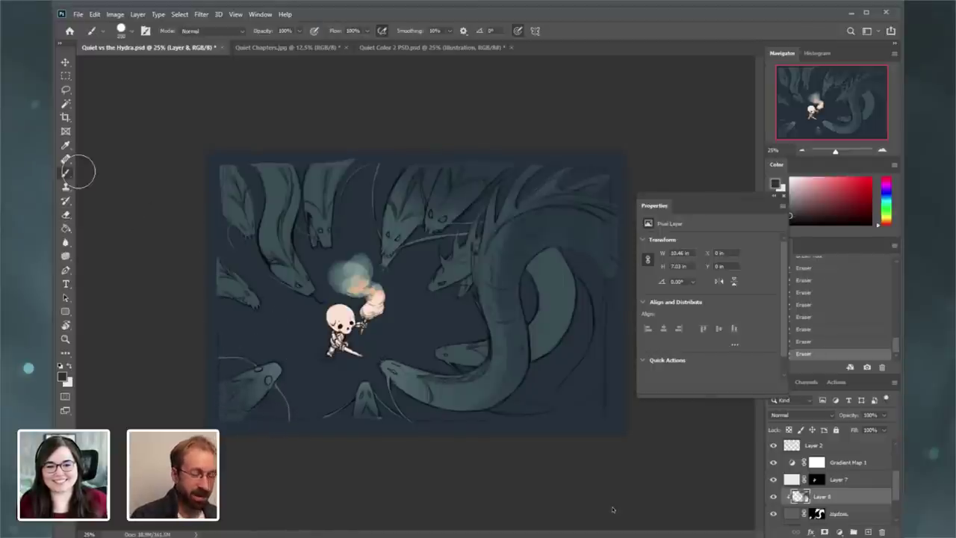
click(883, 153)
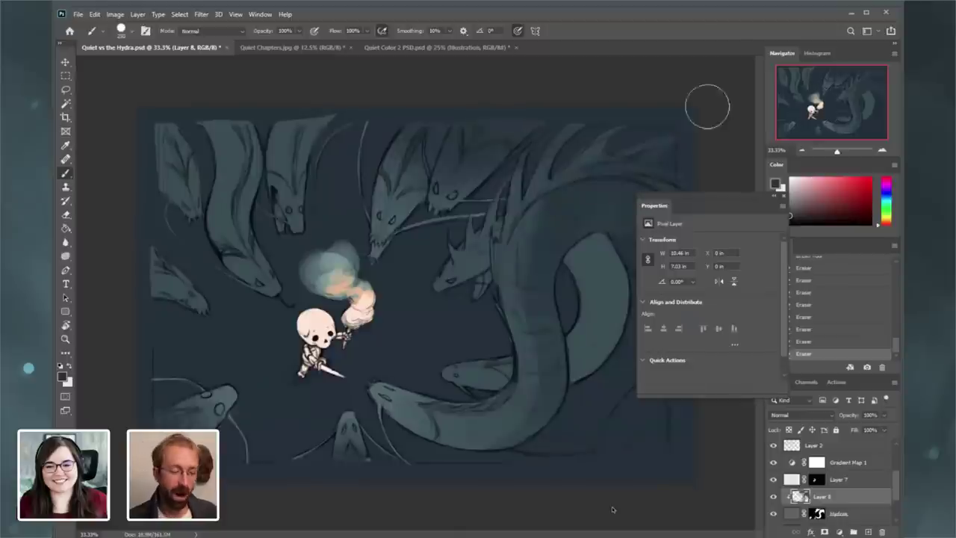
key(bracketright)
key(bracketright)
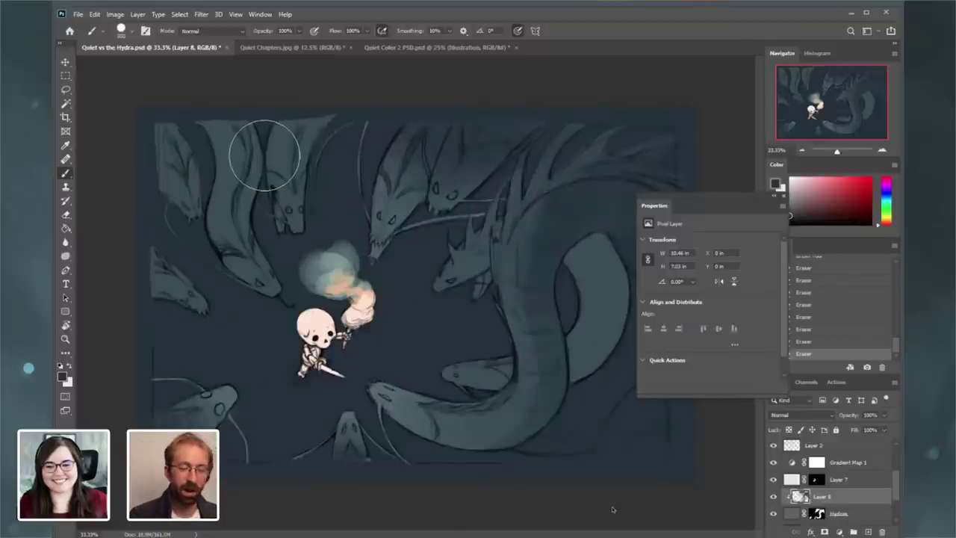
click(773, 497)
click(773, 497)
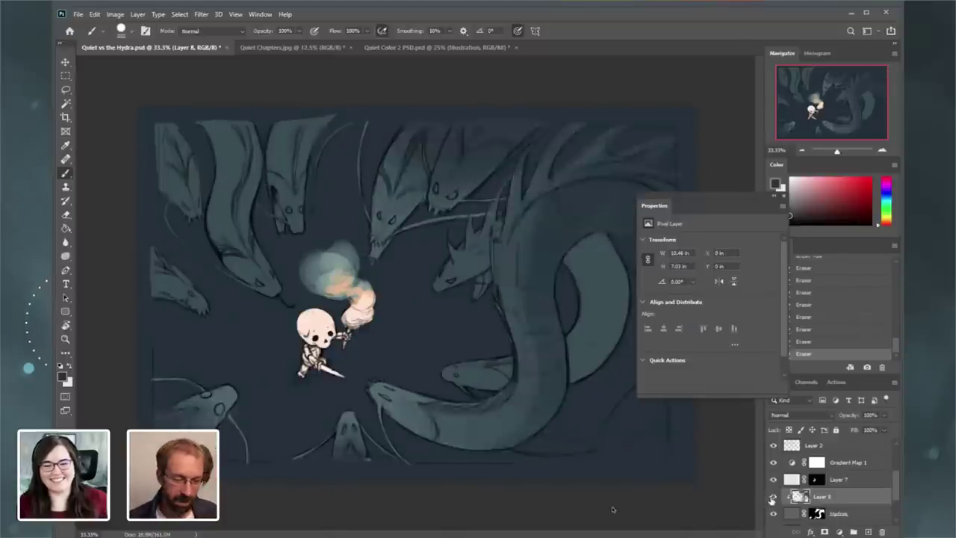
key(bracketleft)
key(bracketleft)
key(bracketleft)
drag(414, 147, 395, 208)
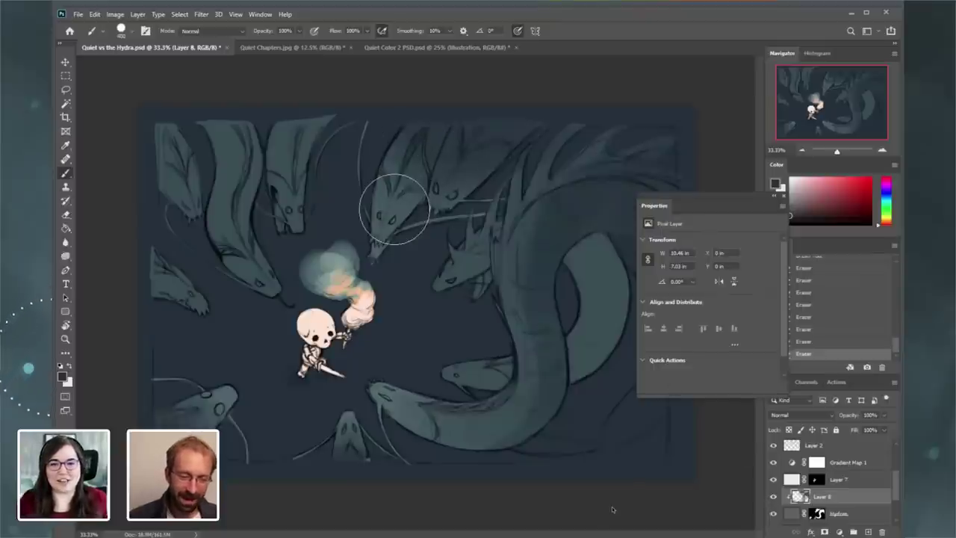
drag(418, 157, 397, 230)
- Undo the last broad stroke and reshade that head down toward its snout with a 125 px brush
key(bracketleft)
key(bracketleft)
key(bracketleft)
key(bracketleft)
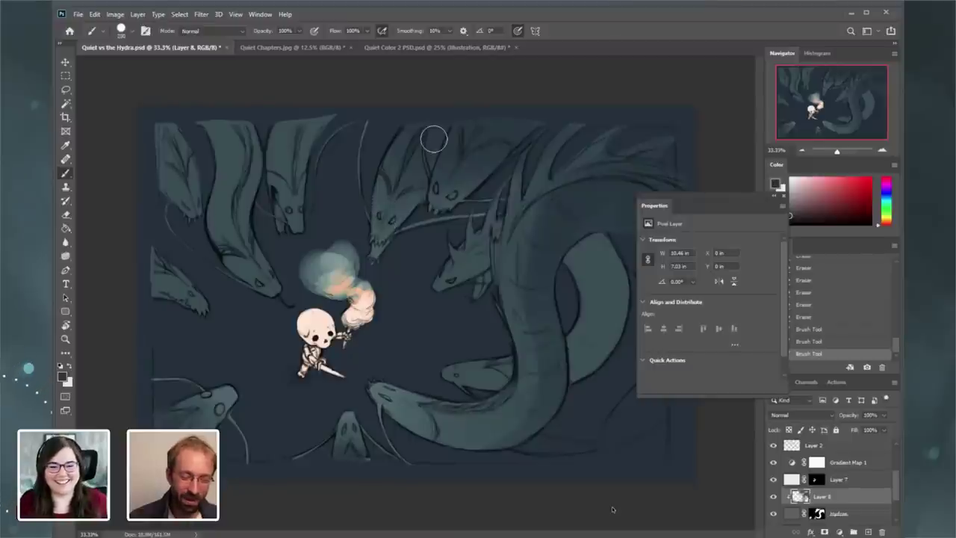
key(ctrl+z)
drag(399, 182, 376, 241)
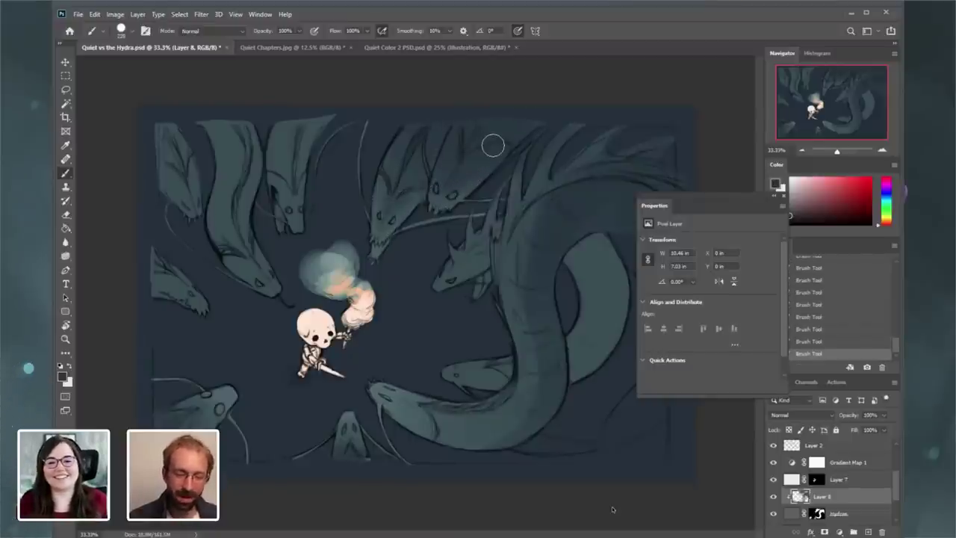
- Create a new layer directly above the Hydras copy layer and clip it to Hydras copy
scroll(857, 499, down, 2)
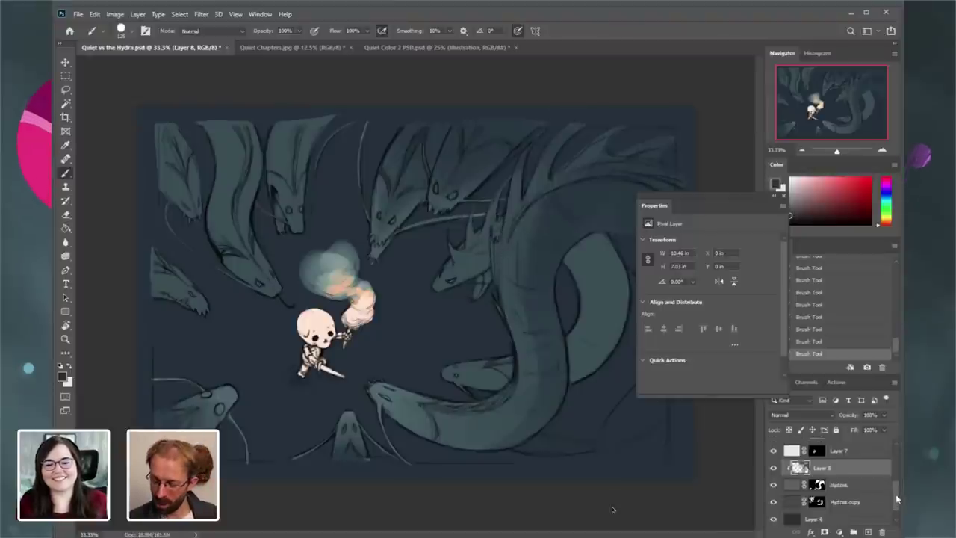
click(857, 497)
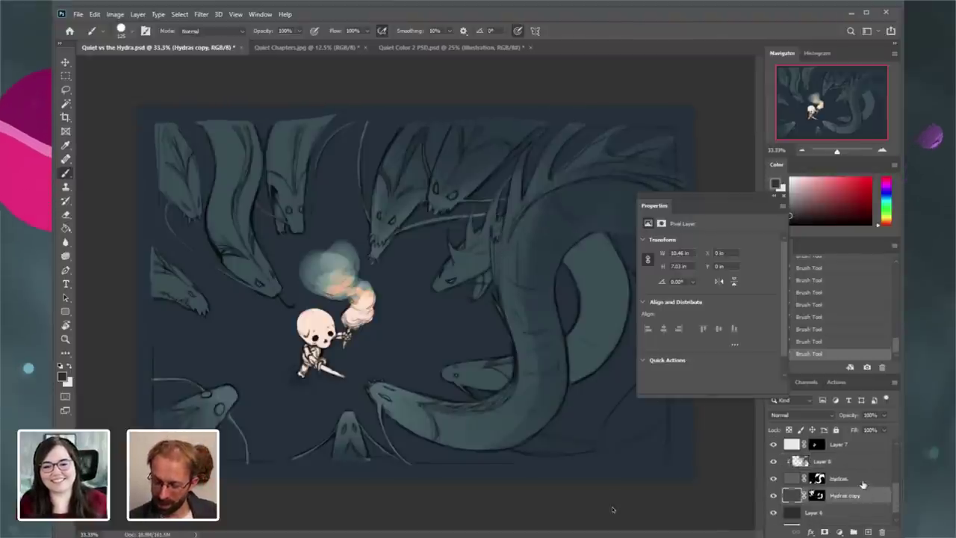
click(137, 14)
click(277, 28)
key(Return)
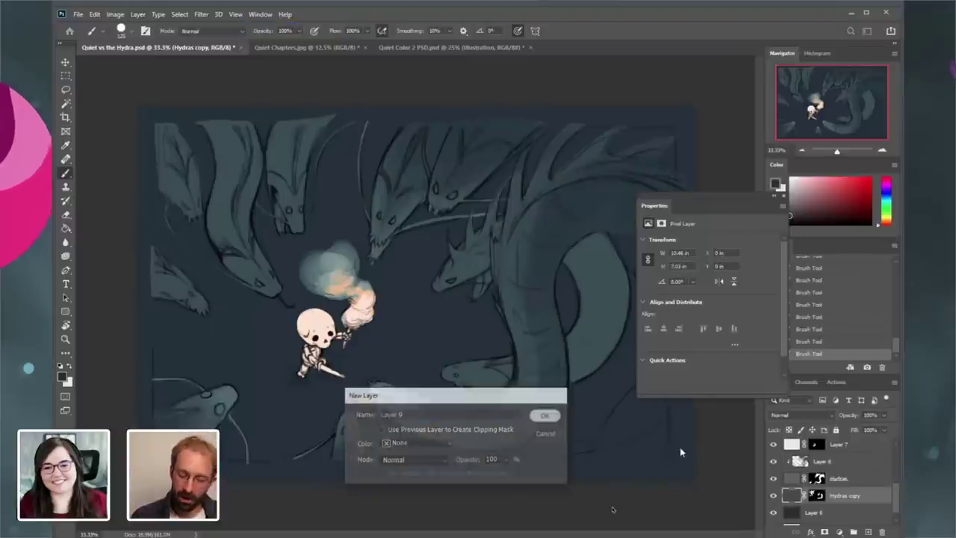
alt+click(837, 496)
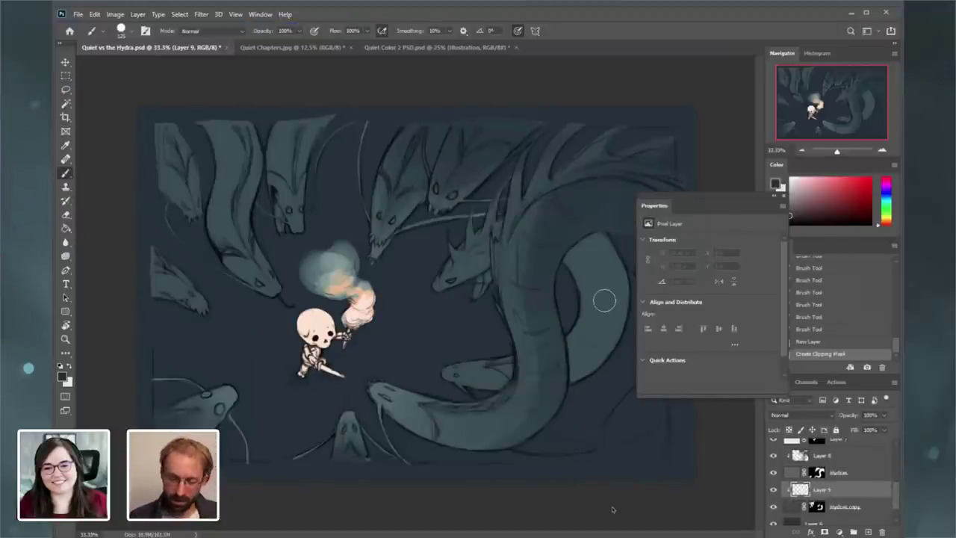
- Enlarge the brush and darken the rear coil of the large hydra's body with broad vertical strokes on Layer 9
key(bracketright)
key(bracketright)
key(bracketright)
key(bracketright)
key(bracketright)
key(bracketright)
mouse_move(605, 258)
mouse_down()
mouse_move(616, 299)
mouse_move(592, 371)
mouse_up()
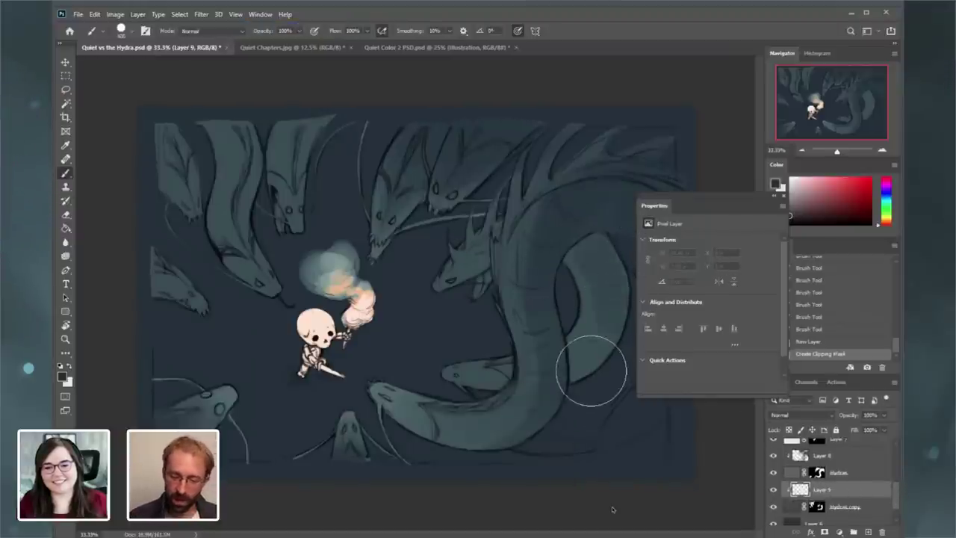
mouse_move(608, 256)
mouse_down()
mouse_move(626, 305)
mouse_move(613, 354)
mouse_move(585, 386)
mouse_up()
mouse_move(586, 233)
mouse_down()
mouse_move(620, 280)
mouse_move(581, 394)
mouse_up()
key(bracketright)
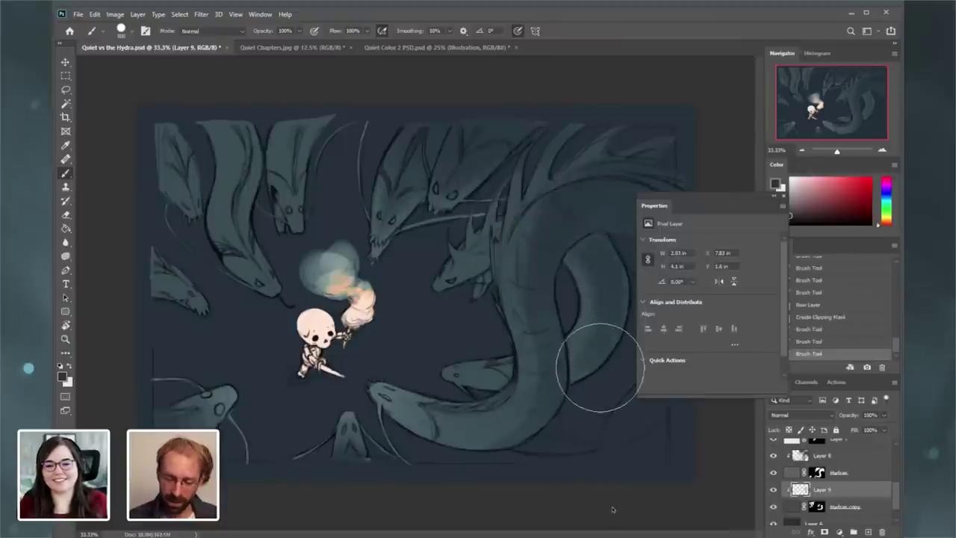
- Shade the neck of the small hydra head behind the large coil and the back of the horned head above it
key(bracketleft)
key(bracketleft)
mouse_move(524, 389)
mouse_down()
mouse_move(486, 394)
mouse_move(530, 376)
mouse_move(474, 396)
mouse_move(510, 373)
mouse_up()
key(bracketright)
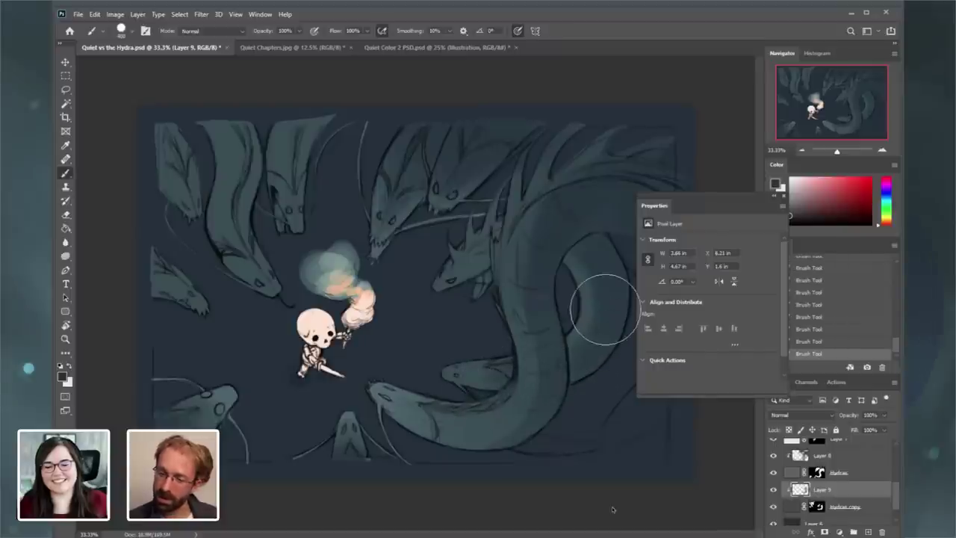
mouse_move(514, 222)
mouse_down()
mouse_move(456, 274)
mouse_move(530, 216)
mouse_move(489, 249)
mouse_move(551, 177)
mouse_move(495, 237)
mouse_up()
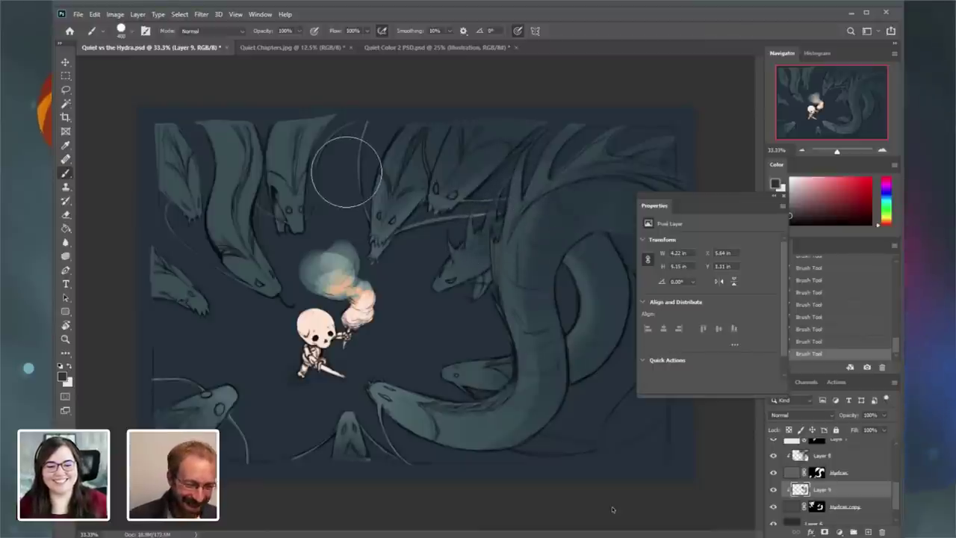
- Darken the necks of the upper-left hydra heads, the head at the canvas's left edge and the lower-left head on Layer 9
mouse_move(284, 181)
mouse_down()
mouse_move(327, 117)
mouse_move(293, 221)
mouse_move(301, 124)
mouse_up()
key(bracketright)
key(bracketright)
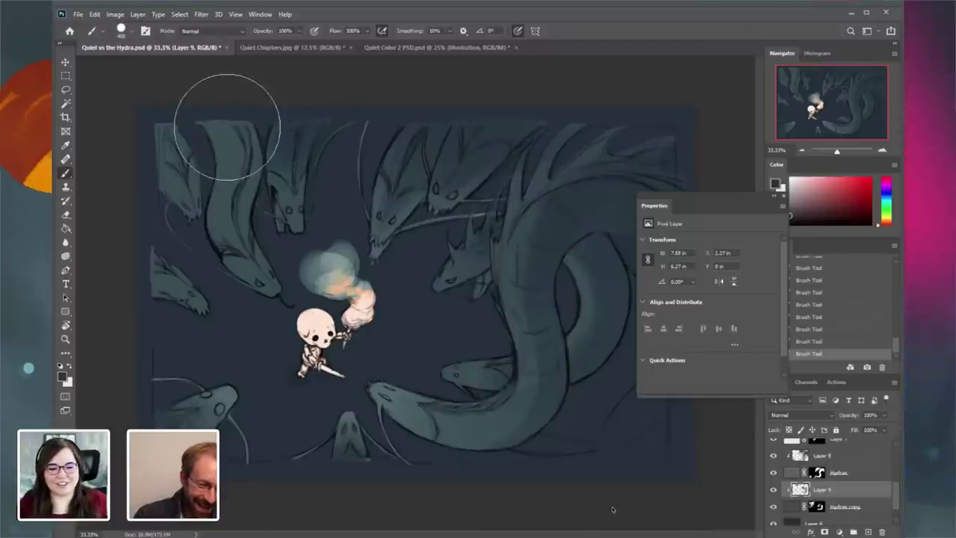
mouse_move(226, 132)
mouse_down()
mouse_move(227, 193)
mouse_move(240, 138)
mouse_move(189, 125)
mouse_move(179, 180)
mouse_move(164, 132)
mouse_move(197, 189)
mouse_move(171, 237)
mouse_up()
key(bracketleft)
drag(159, 275, 190, 309)
mouse_move(177, 372)
mouse_down()
mouse_move(211, 412)
mouse_move(200, 442)
mouse_up()
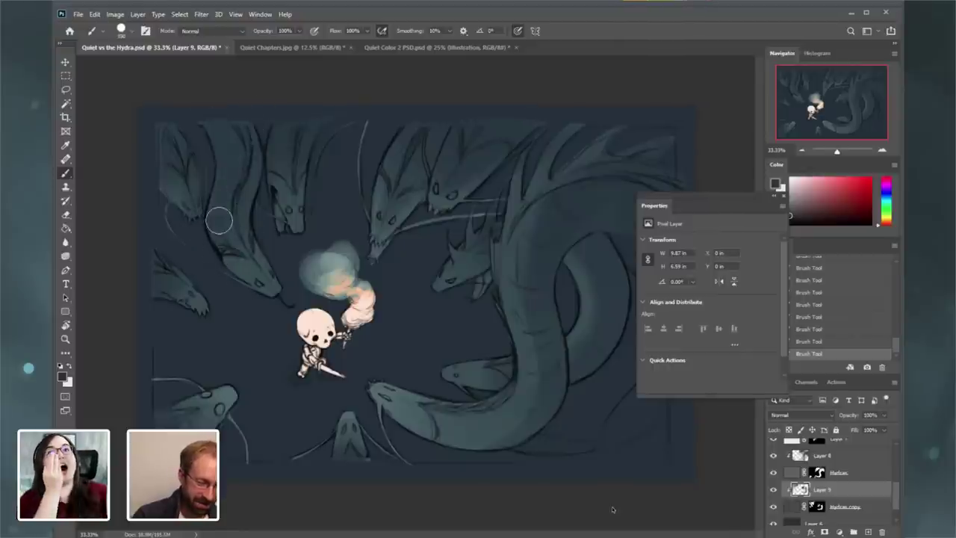
- Switch the foreground to a light grey and brighten the snouts of the hydra heads facing the torch
click(71, 364)
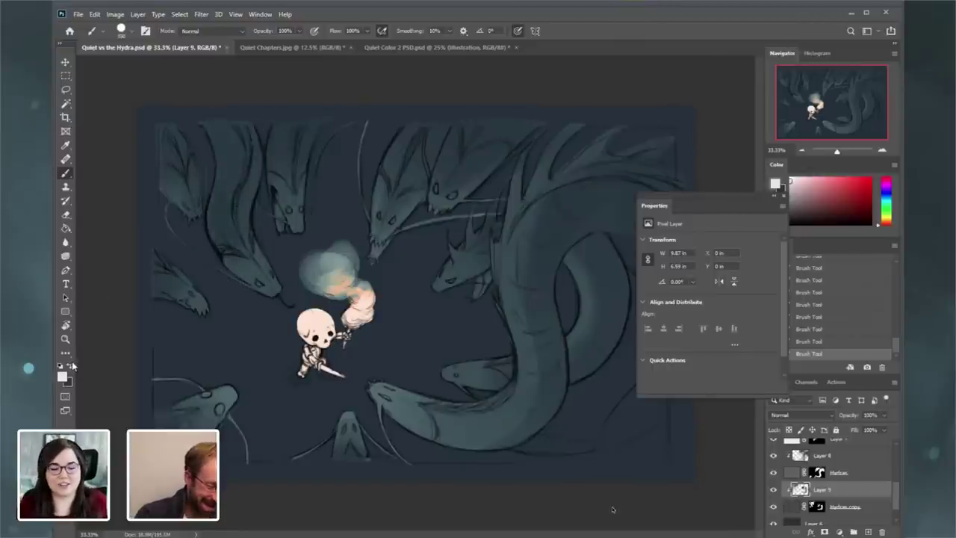
click(64, 376)
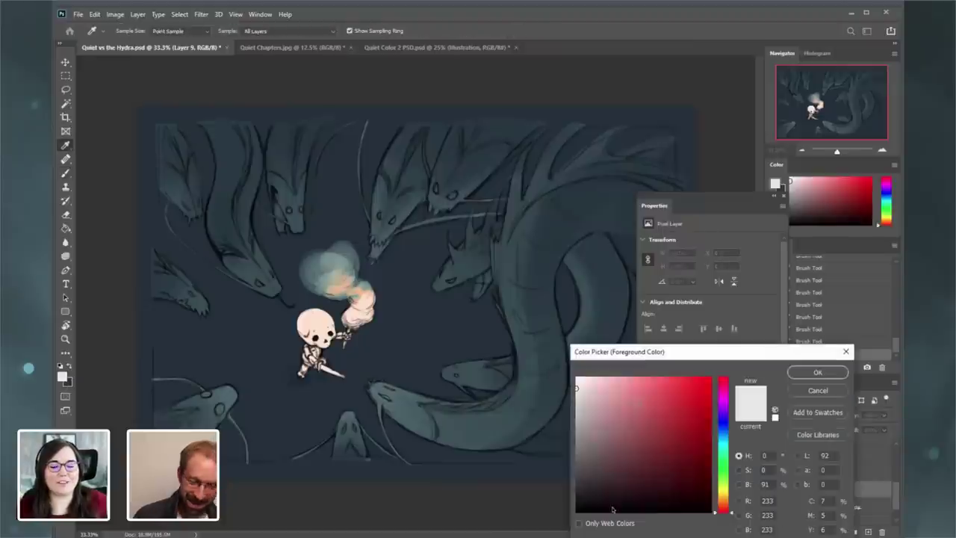
click(818, 372)
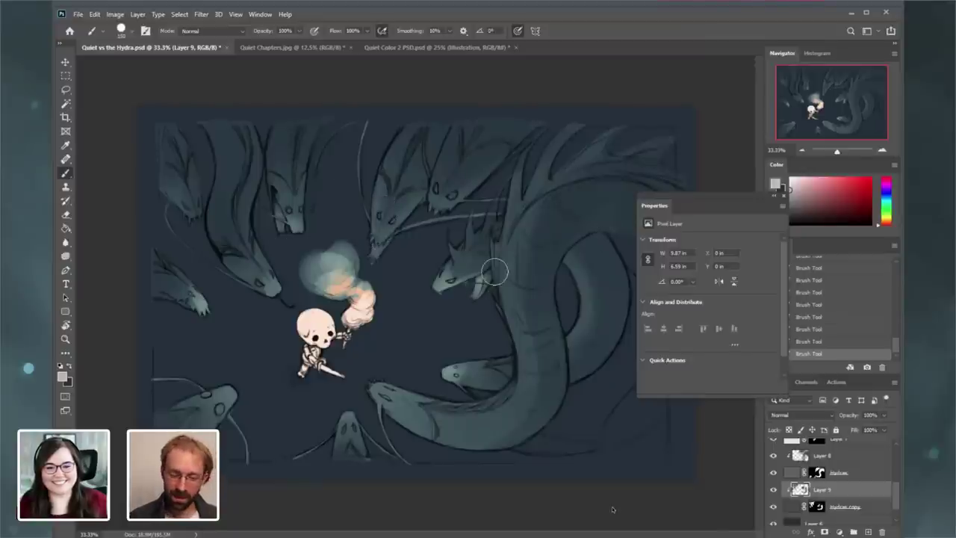
- Set the foreground to white and paint bright eyes on the hydra heads with a small brush on Layer 9
click(65, 373)
click(577, 379)
click(821, 378)
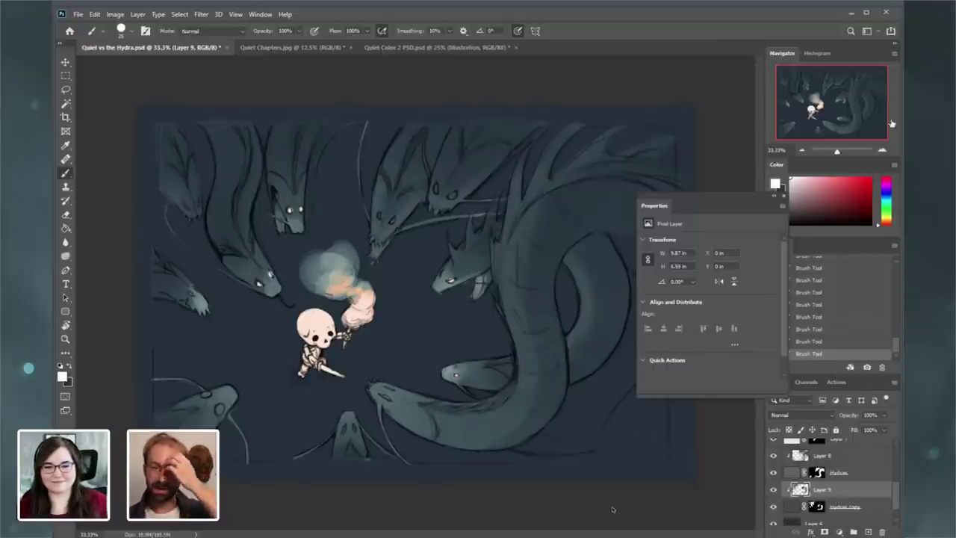
click(882, 152)
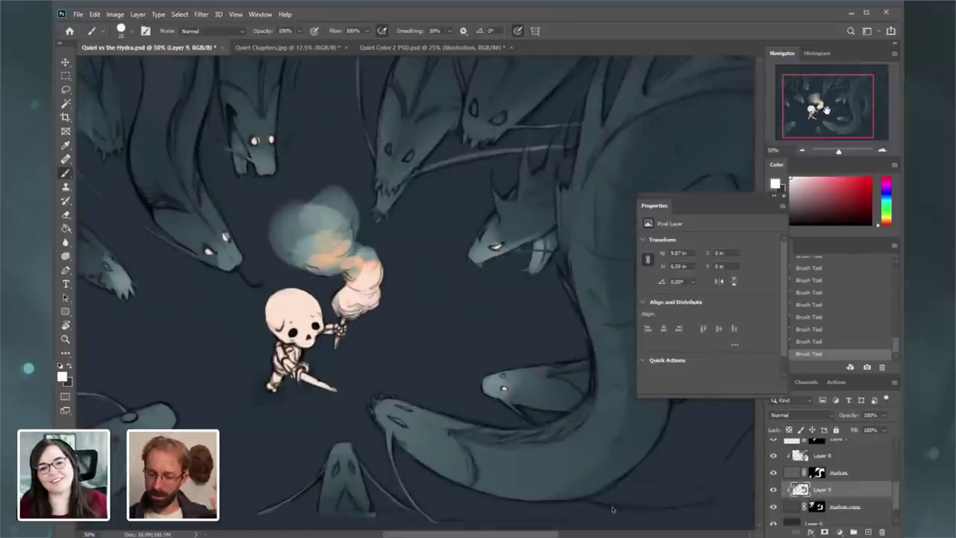
- Create a new layer directly above Layer 6
scroll(896, 516, down, 2)
click(850, 497)
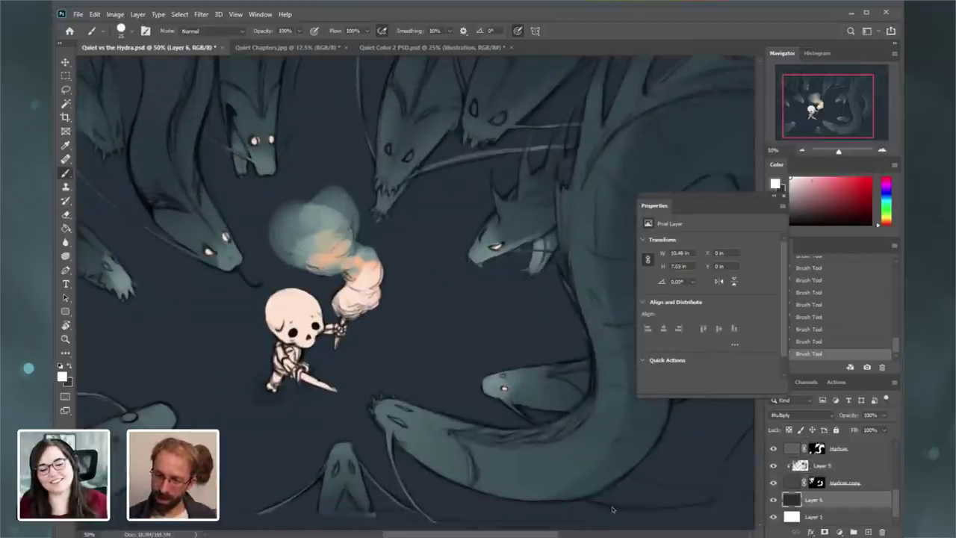
key(ctrl+minus)
key(ctrl+minus)
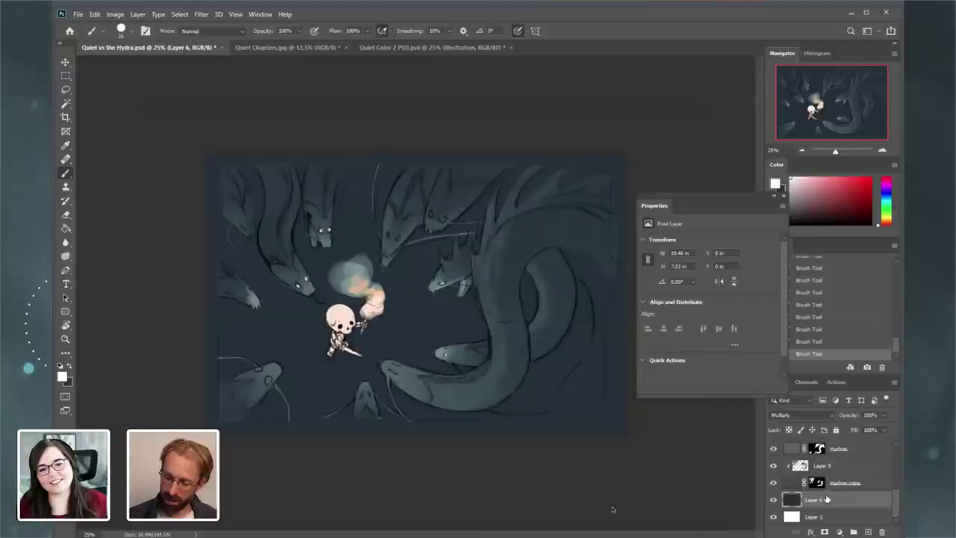
click(138, 14)
click(329, 23)
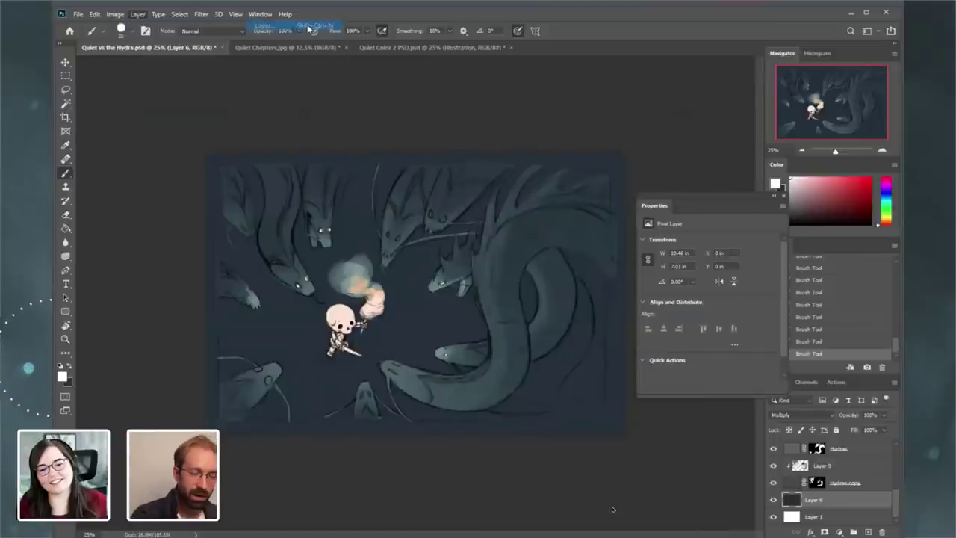
key(Return)
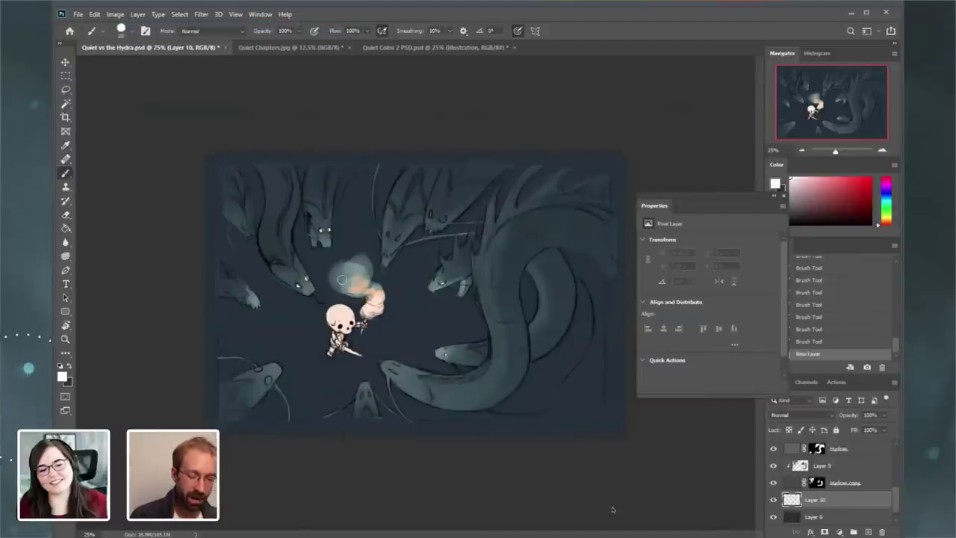
- Choose the Soft Round 40 brush preset, sample the dark background blue and change the foreground to a near-black
right_click(352, 271)
click(430, 382)
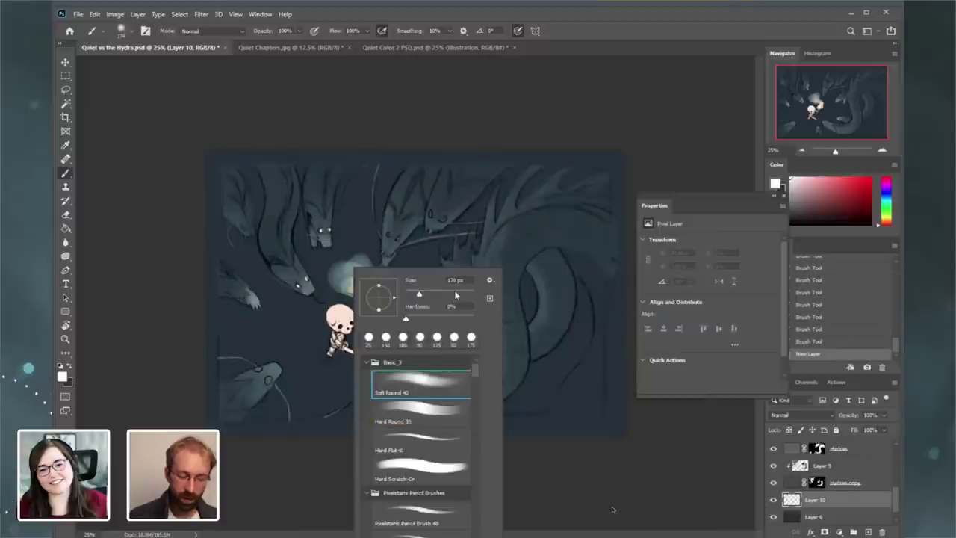
alt+click(234, 317)
click(63, 377)
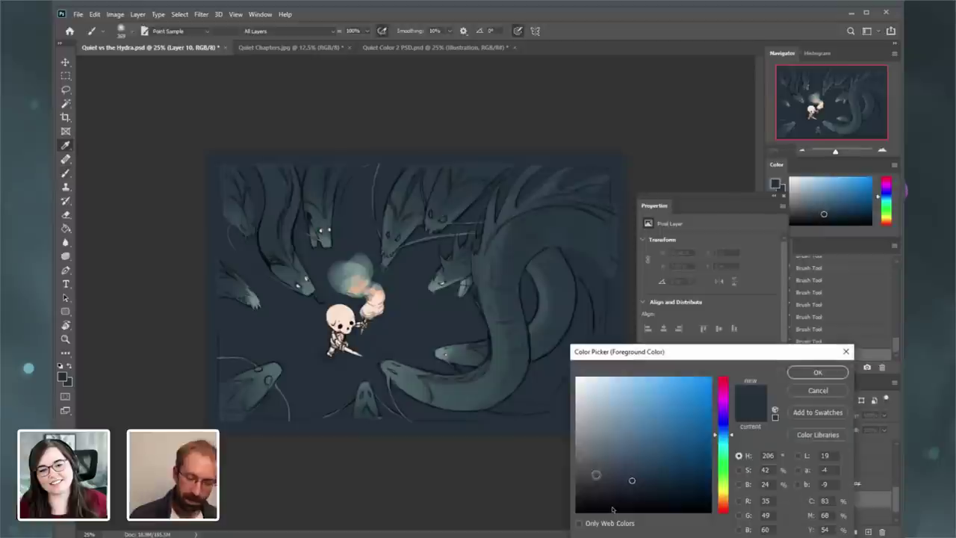
click(576, 495)
click(827, 375)
key(Return)
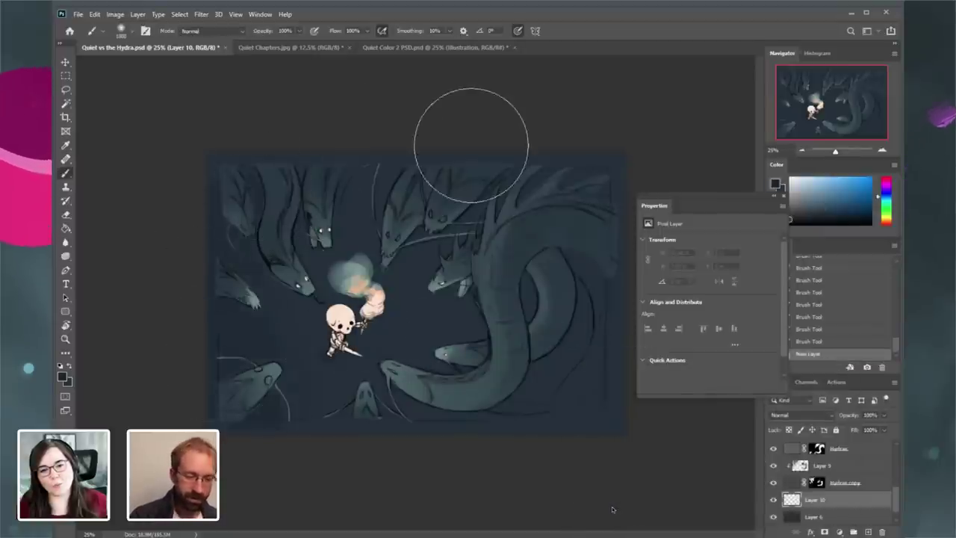
- Darken the background around the hydras and the canvas edges on Layer 10 with a very large soft brush
click(403, 466)
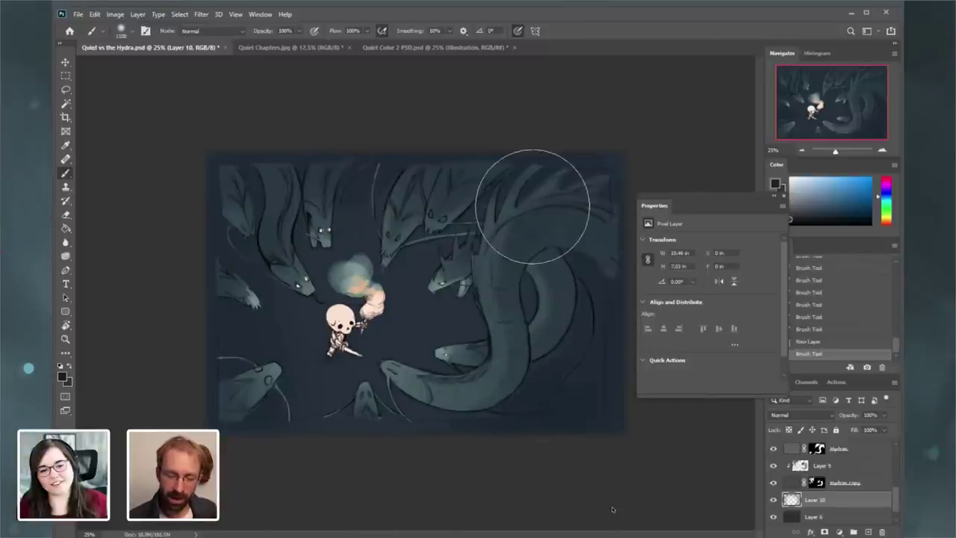
mouse_move(472, 269)
mouse_down()
mouse_move(407, 249)
mouse_move(465, 346)
mouse_move(455, 434)
mouse_move(484, 315)
mouse_up()
key(bracketleft)
key(bracketleft)
key(bracketleft)
mouse_move(315, 254)
mouse_down()
mouse_move(262, 351)
mouse_move(268, 291)
mouse_up()
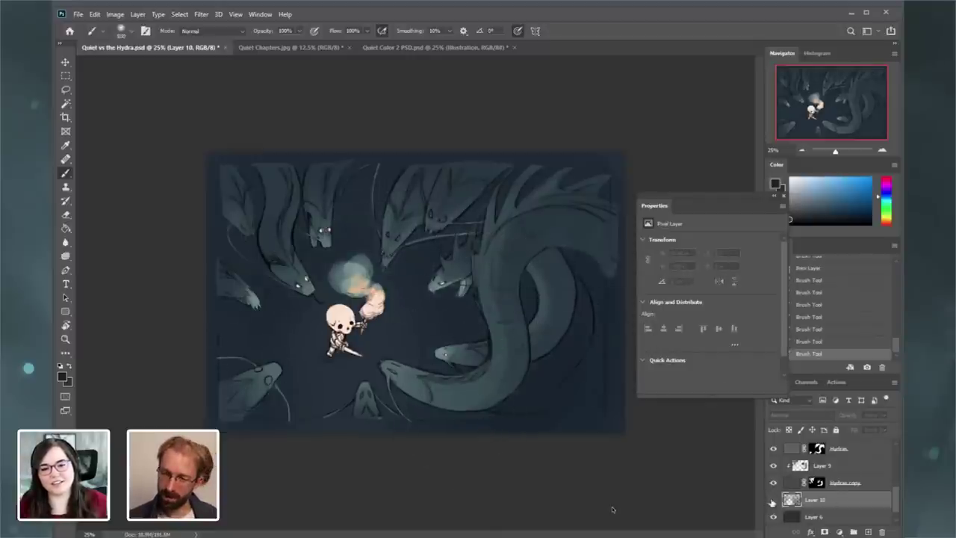
- Compare the background with Layer 10 hidden and shown, darken it further near the left heads, and close the floating Properties panel
click(773, 499)
click(773, 499)
click(883, 153)
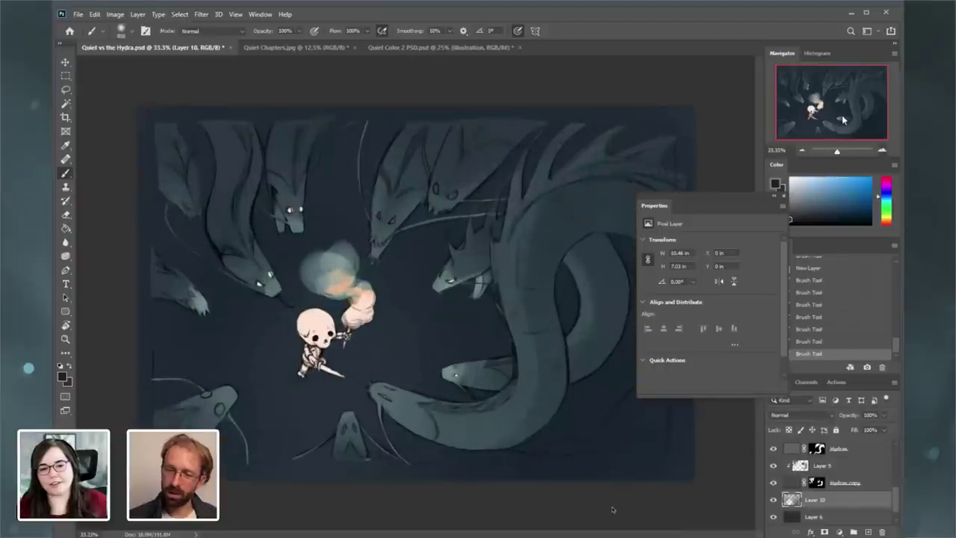
click(189, 249)
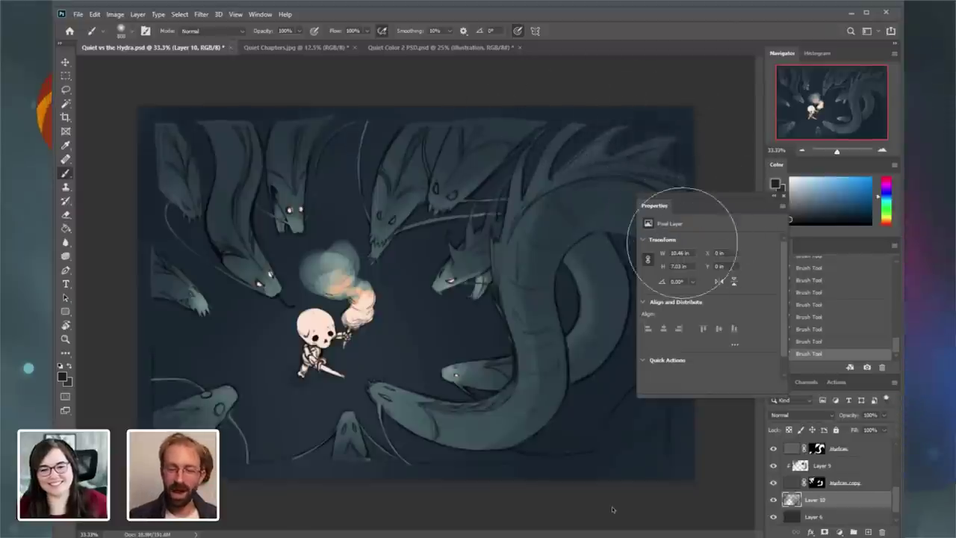
click(784, 196)
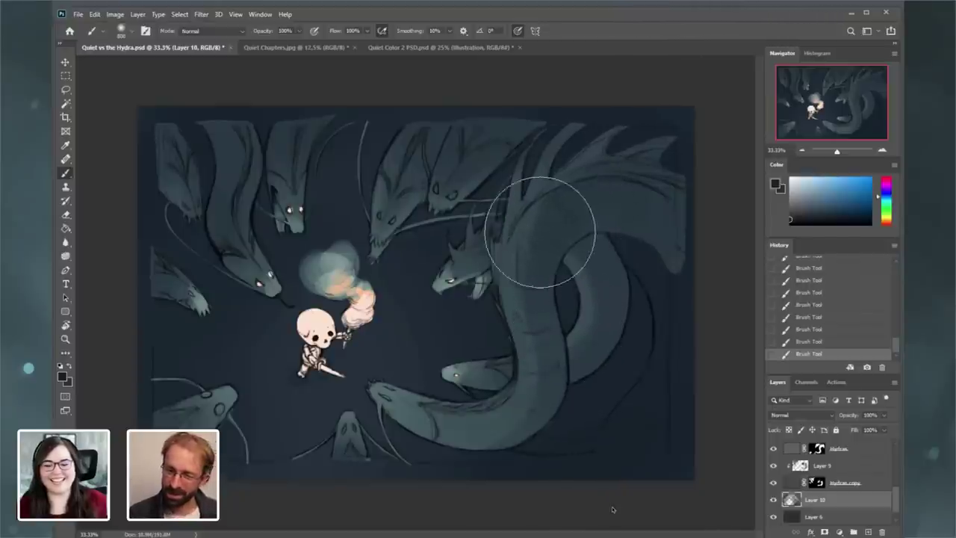
- Undo and redo the last background stroke, and paint a soft light glow beneath the skeleton with a 125 px brush
key(ctrl+z)
key(ctrl+shift+z)
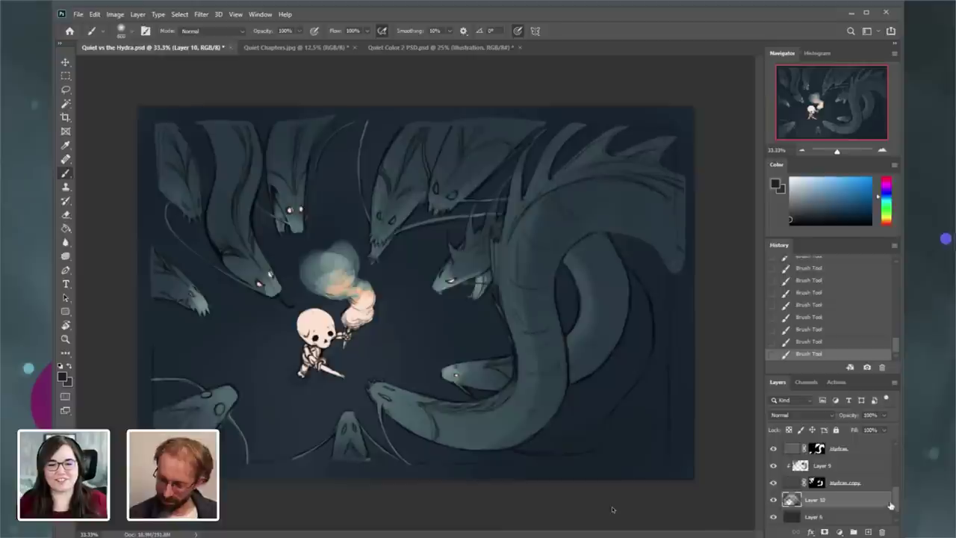
click(65, 377)
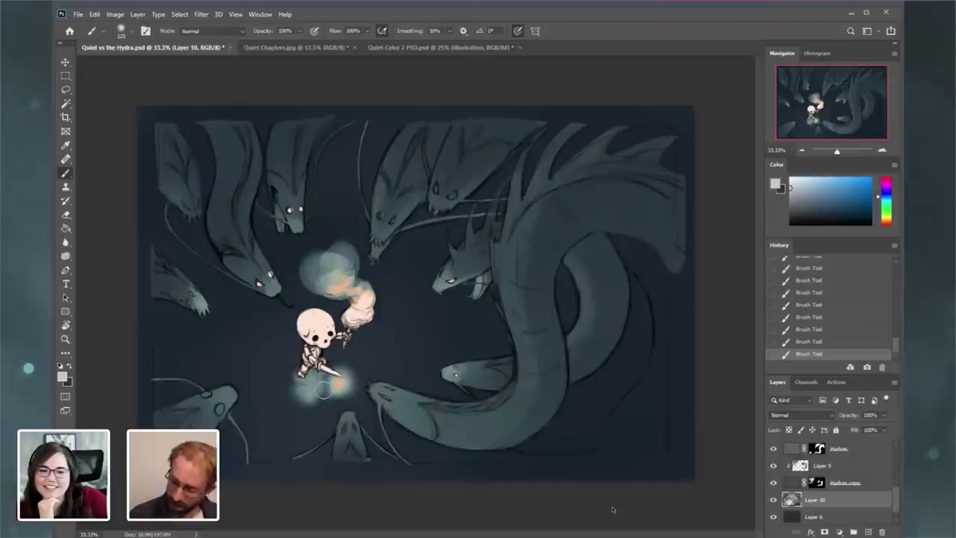
- Create a new layer directly above Layer 7 and clip it to Layer 7
drag(897, 493, 903, 472)
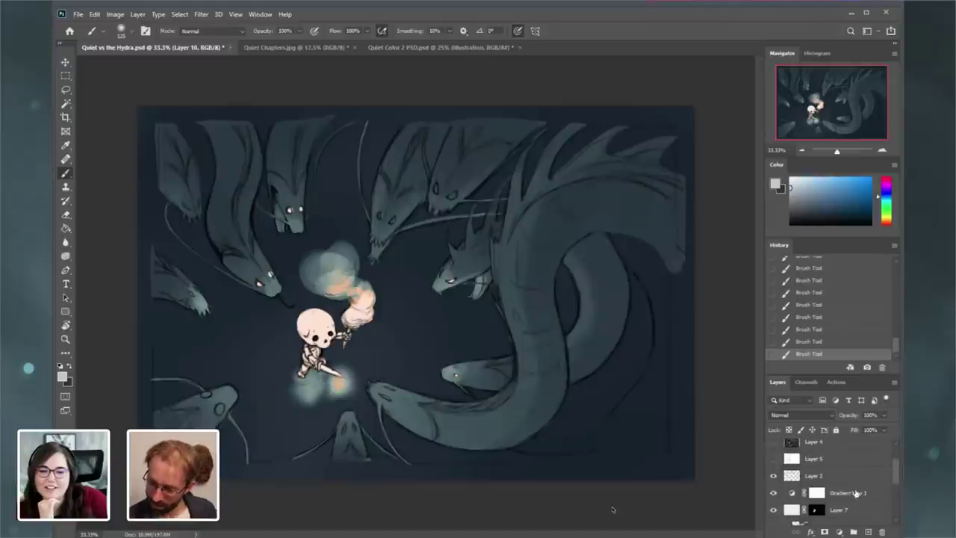
click(845, 504)
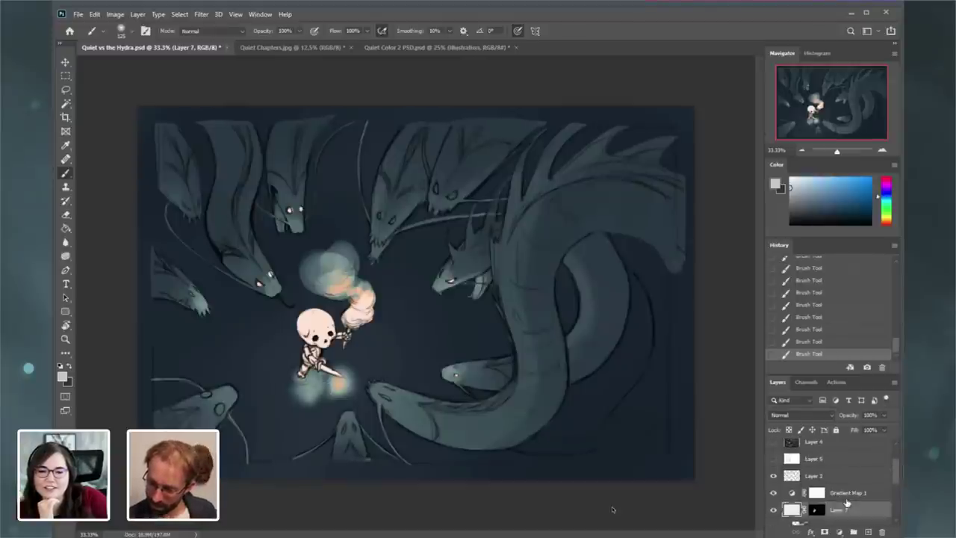
click(137, 14)
mouse_move(149, 23)
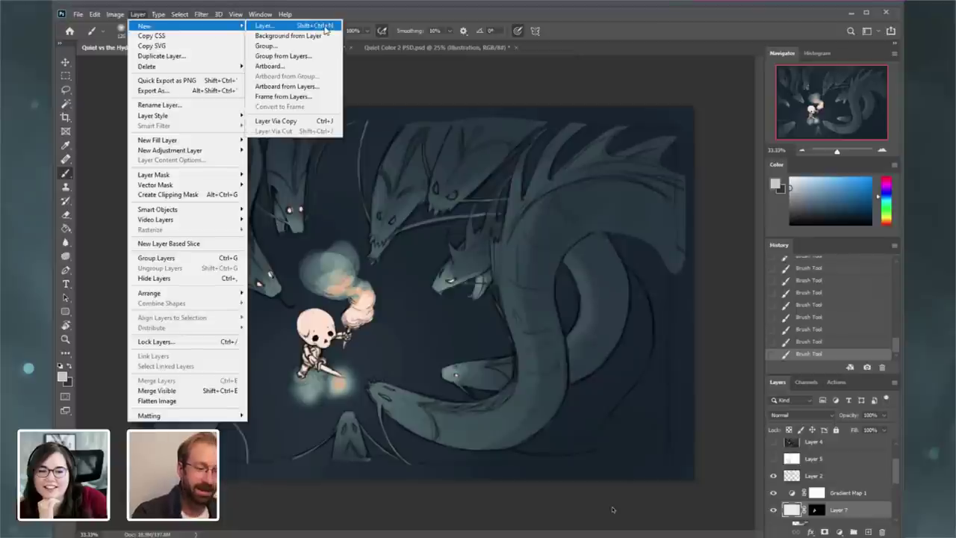
click(283, 30)
click(546, 420)
drag(895, 475, 895, 483)
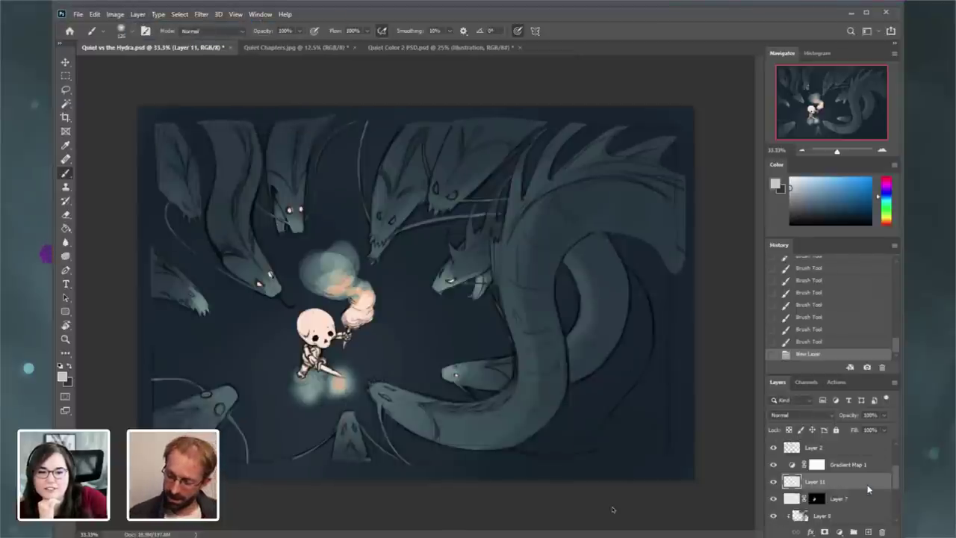
alt+click(868, 489)
- Pick a mid grey and shade the side of the skeleton's skull and body facing away from the torch on Layer 11
click(790, 201)
mouse_move(308, 314)
mouse_down()
mouse_move(304, 345)
mouse_move(320, 348)
mouse_up()
drag(305, 320, 318, 346)
mouse_move(306, 328)
mouse_down()
mouse_move(312, 358)
mouse_move(321, 345)
mouse_move(310, 357)
mouse_up()
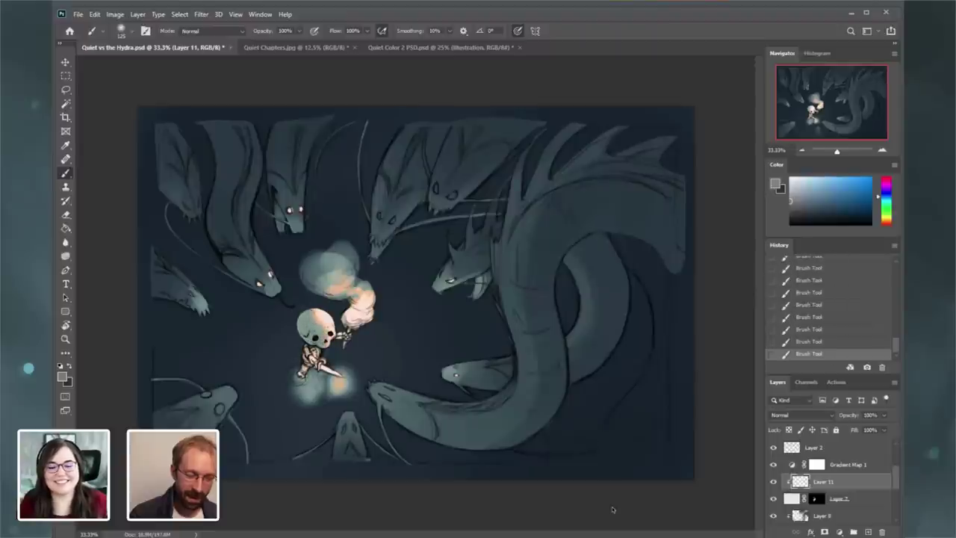
- Switch to Quiet Chapters.jpg and examine how the kneeling skeleton beside the boat is drawn and shaded
key(ctrl+Tab)
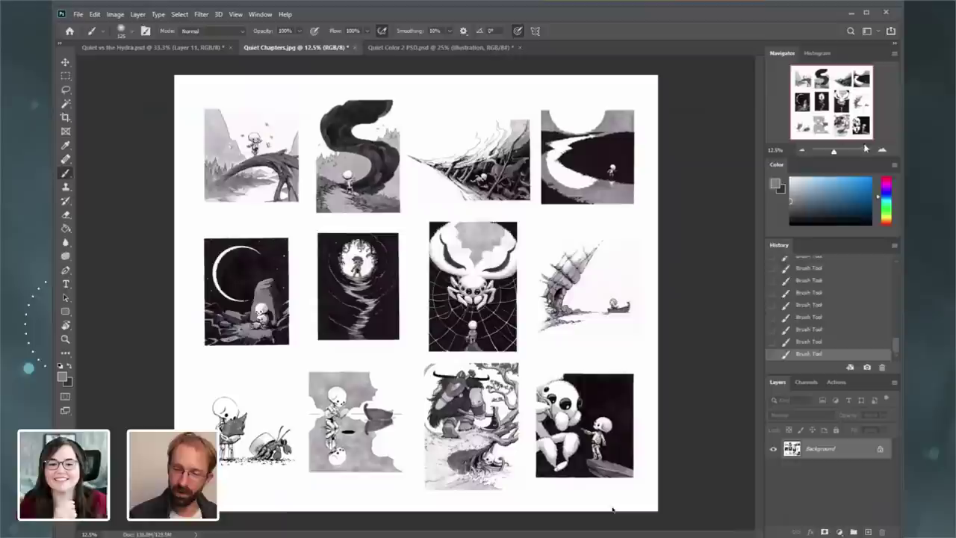
click(883, 151)
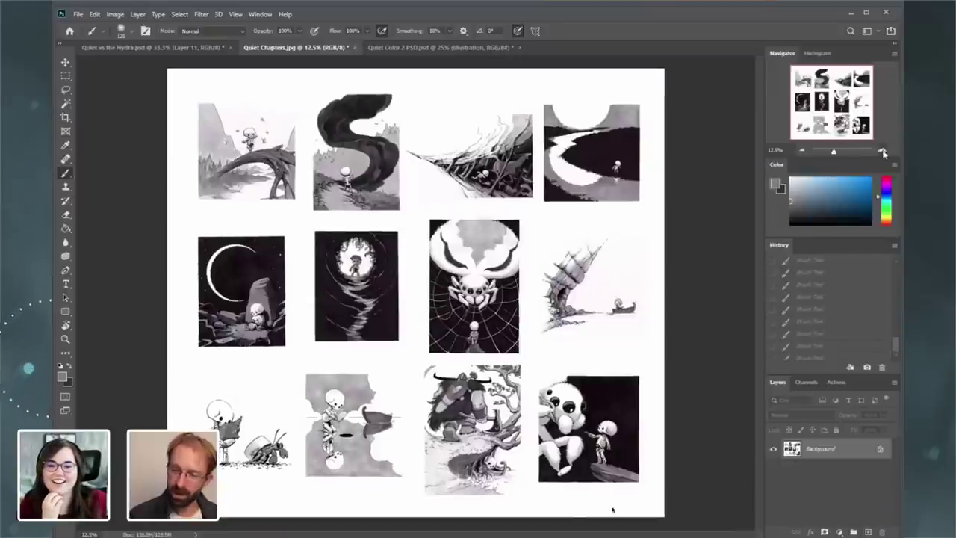
click(882, 151)
click(882, 151)
click(882, 151)
click(818, 130)
drag(819, 129, 820, 126)
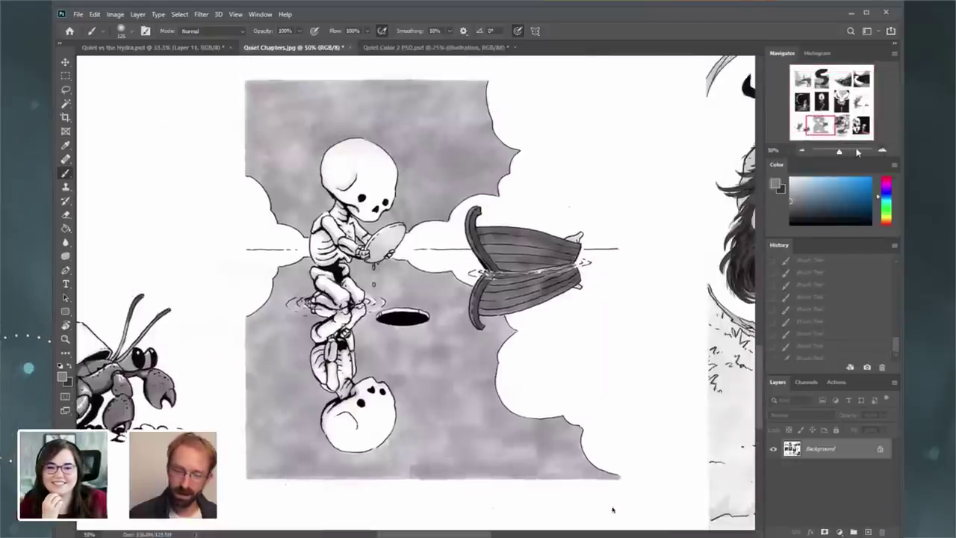
key(ctrl+plus)
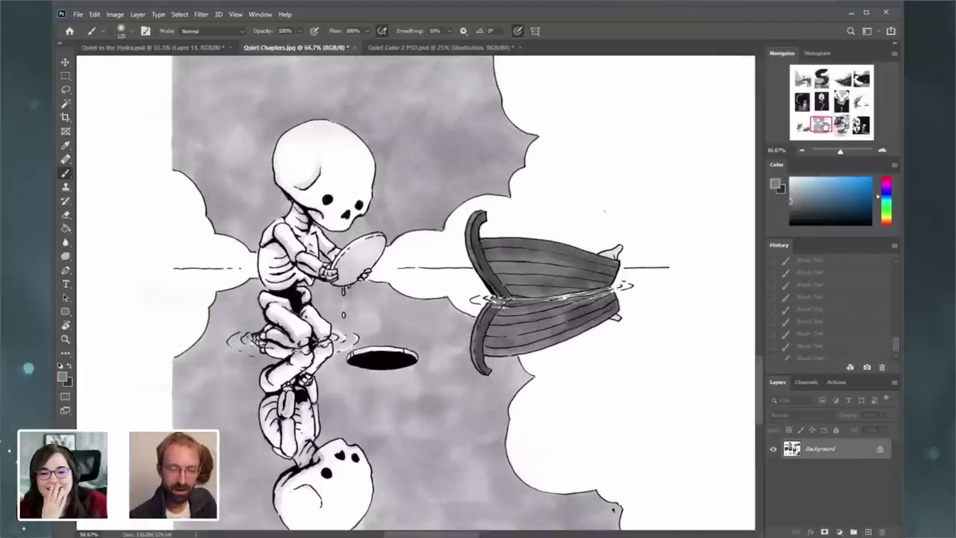
drag(825, 126, 825, 125)
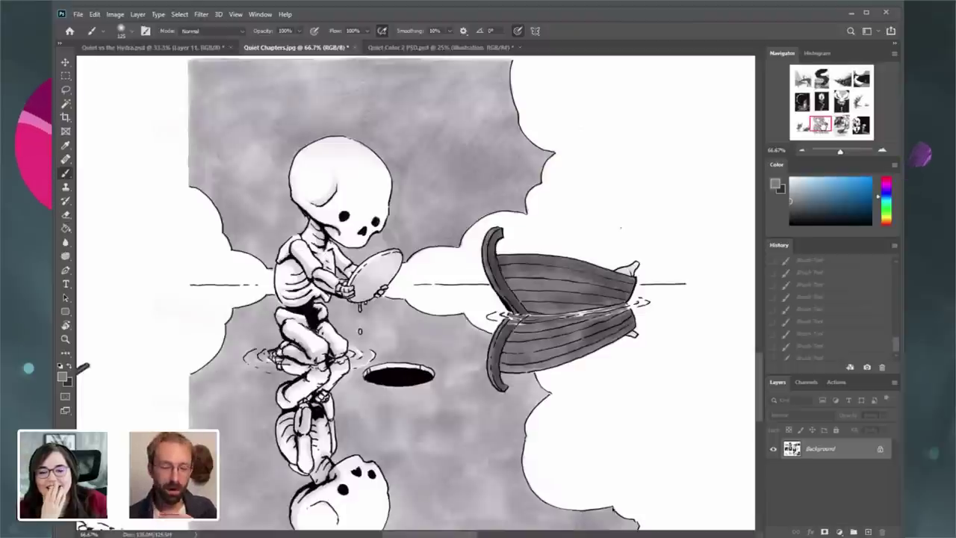
- Rotate the Quiet Chapters.jpg canvas view by 180° and examine the kneeling skeleton's reflection in the water upright
drag(824, 126, 823, 127)
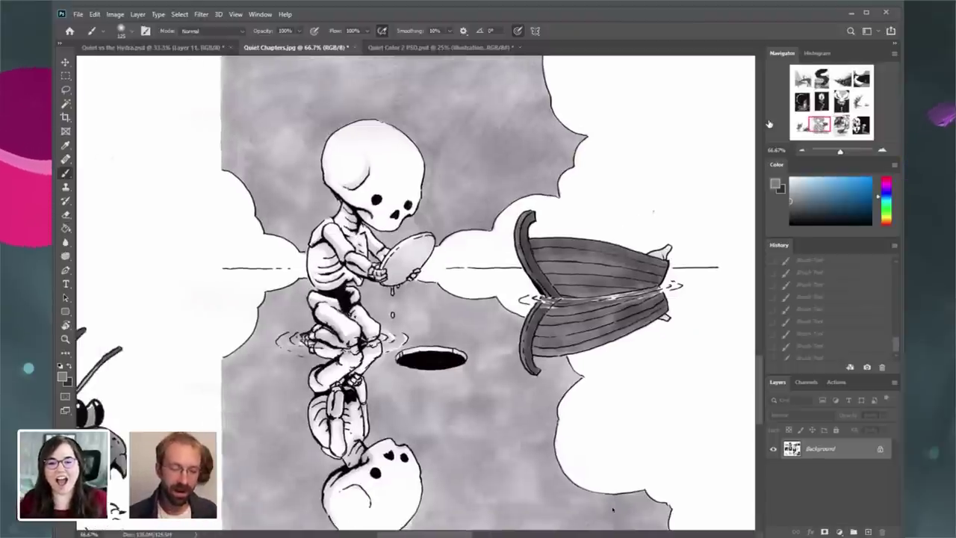
key(r)
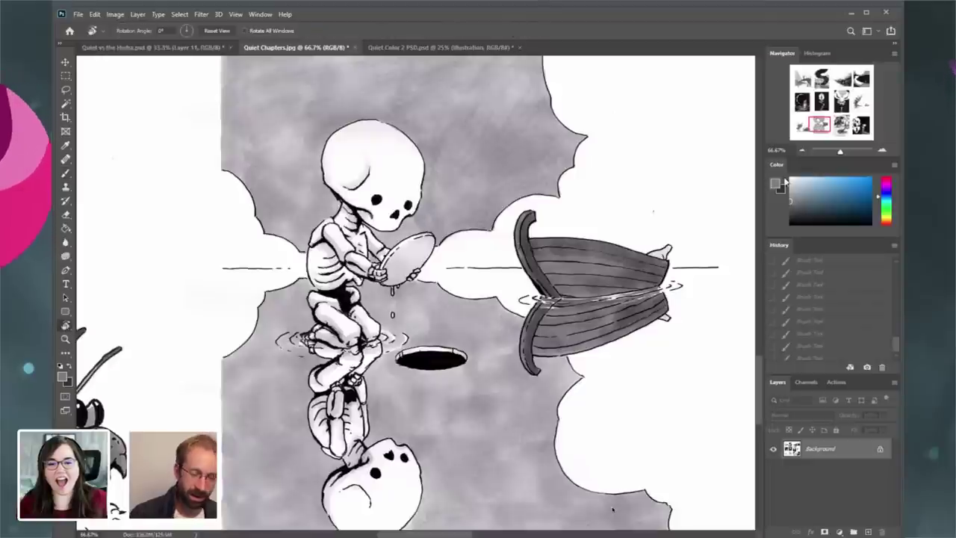
drag(820, 125, 820, 124)
drag(638, 321, 311, 236)
drag(293, 338, 357, 388)
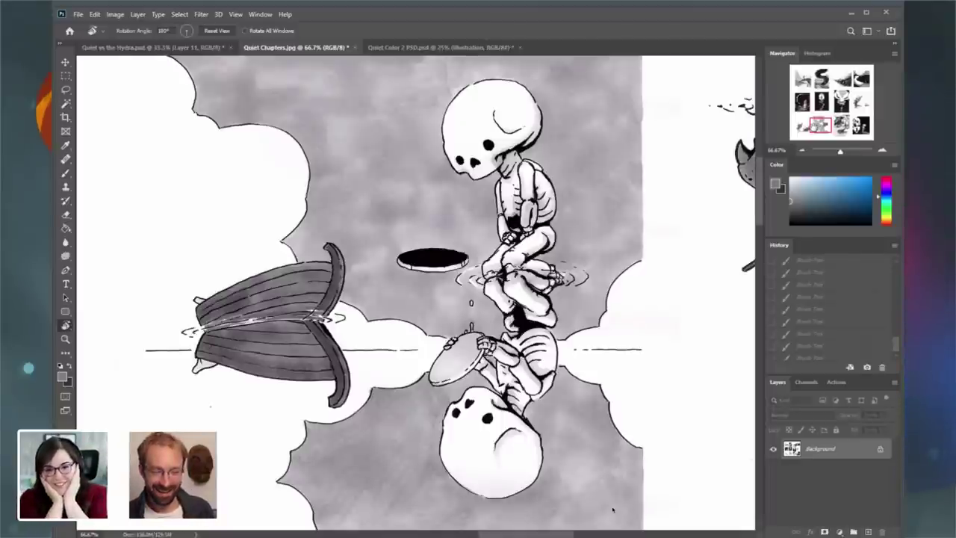
- Return to Quiet vs the Hydra.psd and shift the orange stop of Gradient Map 1 slightly towards the dark end
click(193, 49)
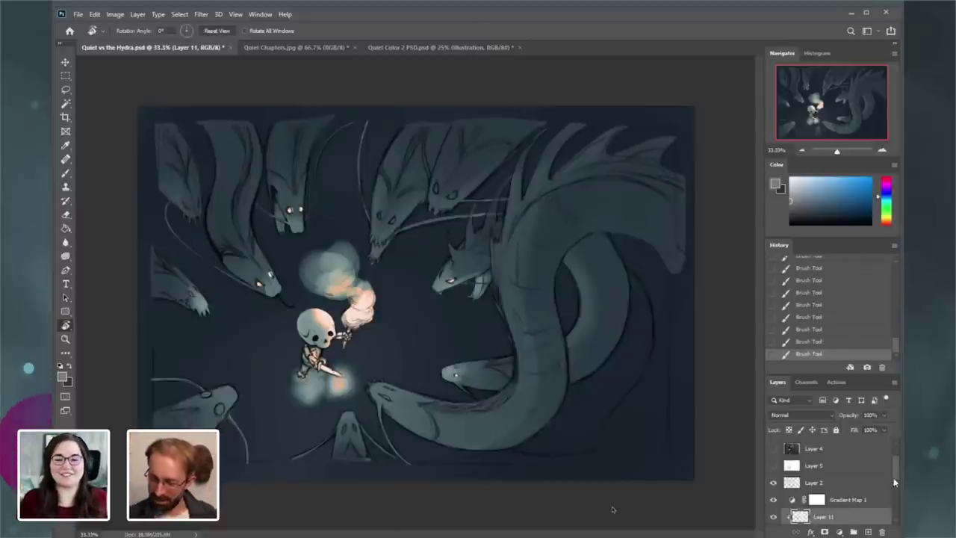
scroll(894, 482, down, 1)
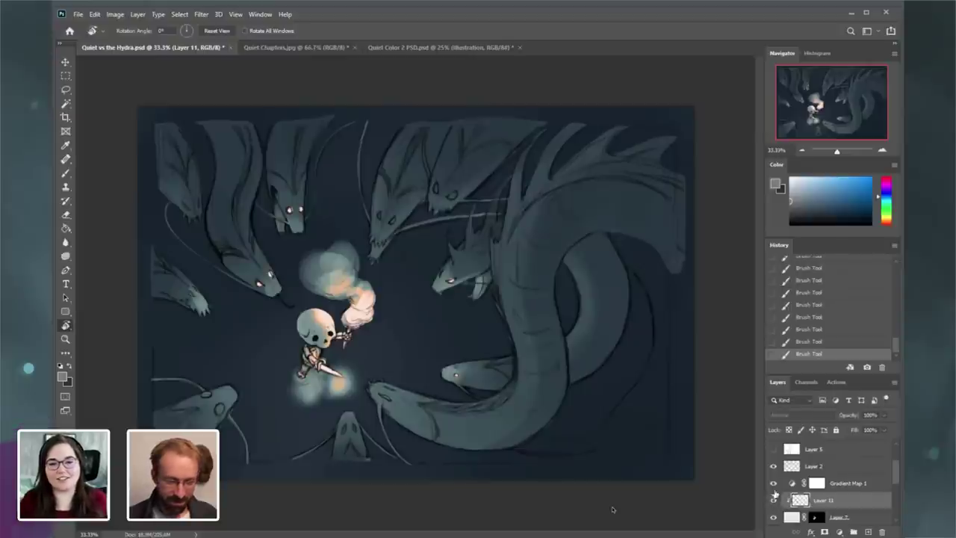
click(883, 151)
drag(837, 112, 831, 114)
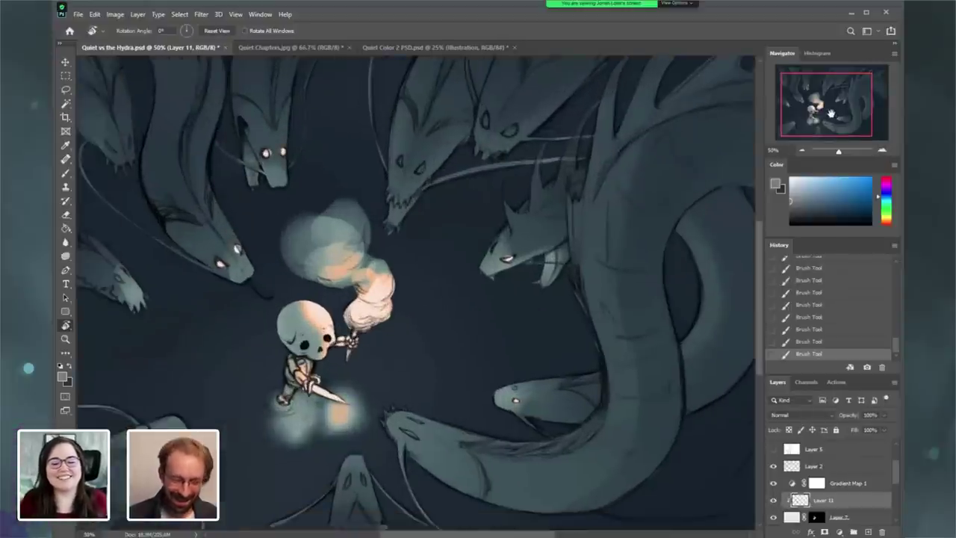
scroll(895, 478, down, 1)
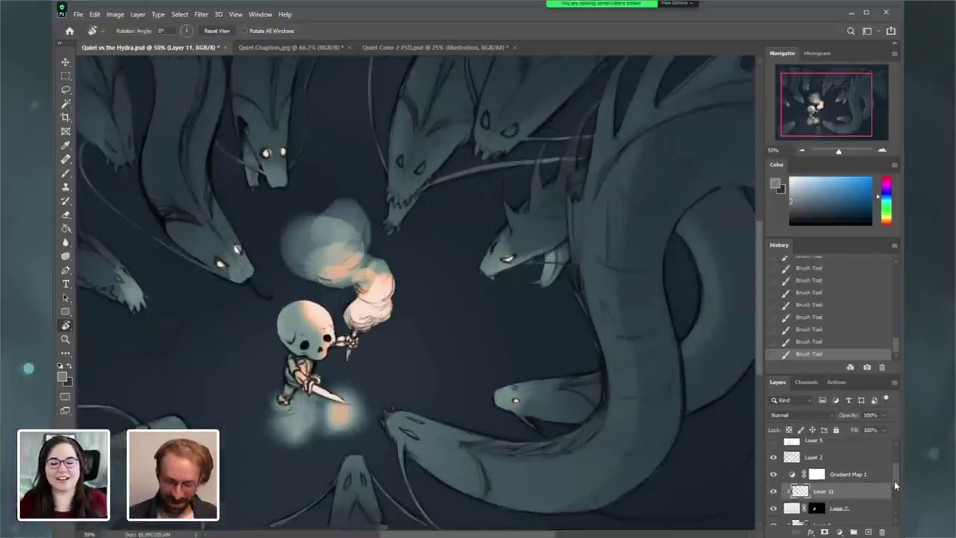
click(797, 483)
double_click(793, 478)
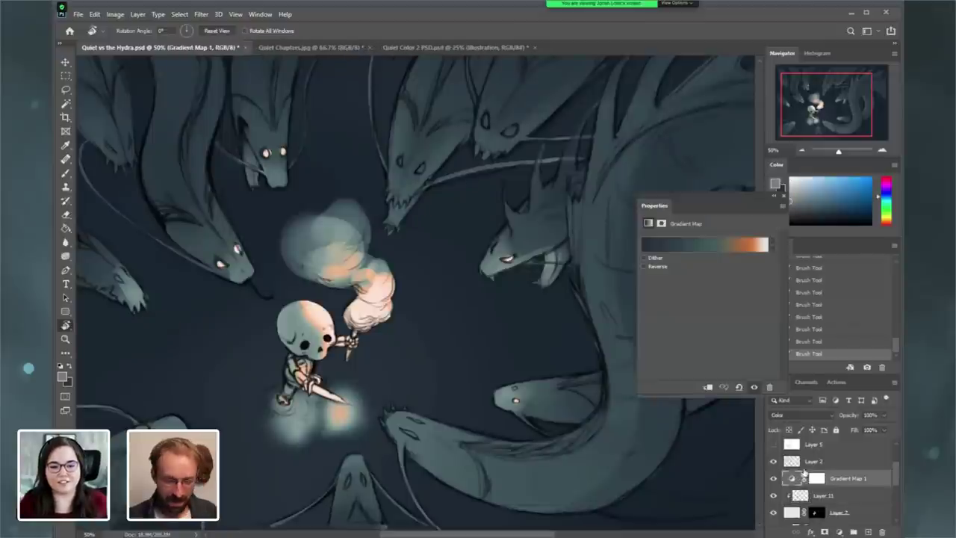
click(685, 248)
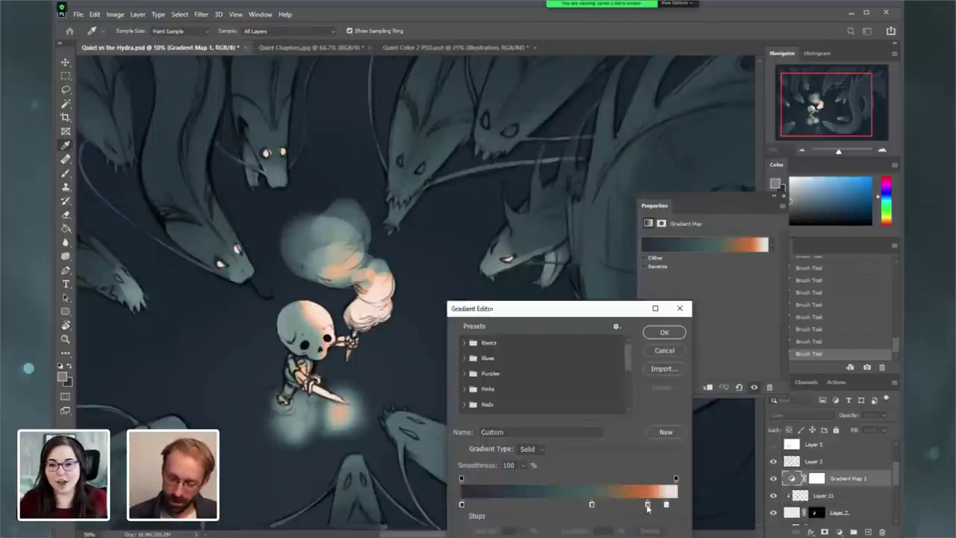
drag(649, 506, 645, 508)
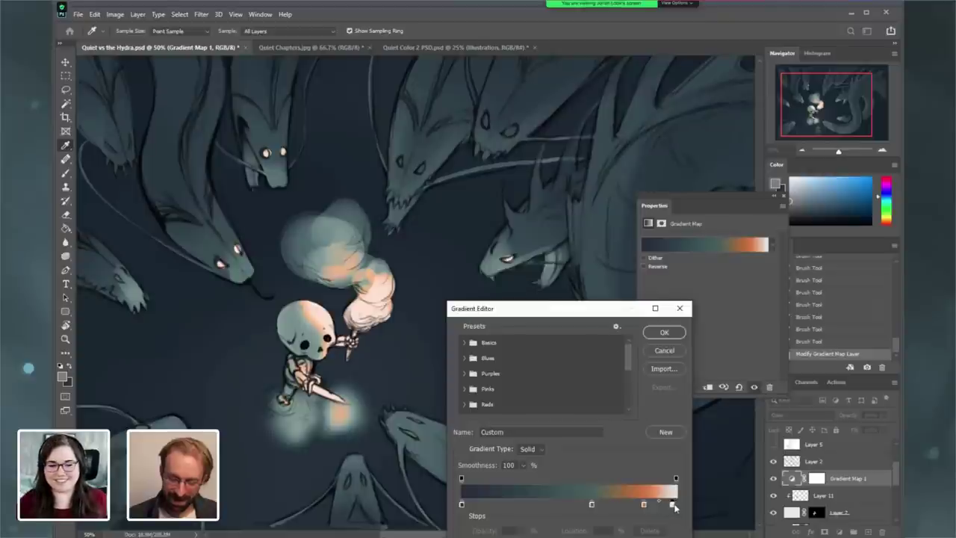
- Recolour the lightest stop of Gradient Map 1 to a warm light orange (H 35, S 64, B 91) and apply the gradient
double_click(674, 506)
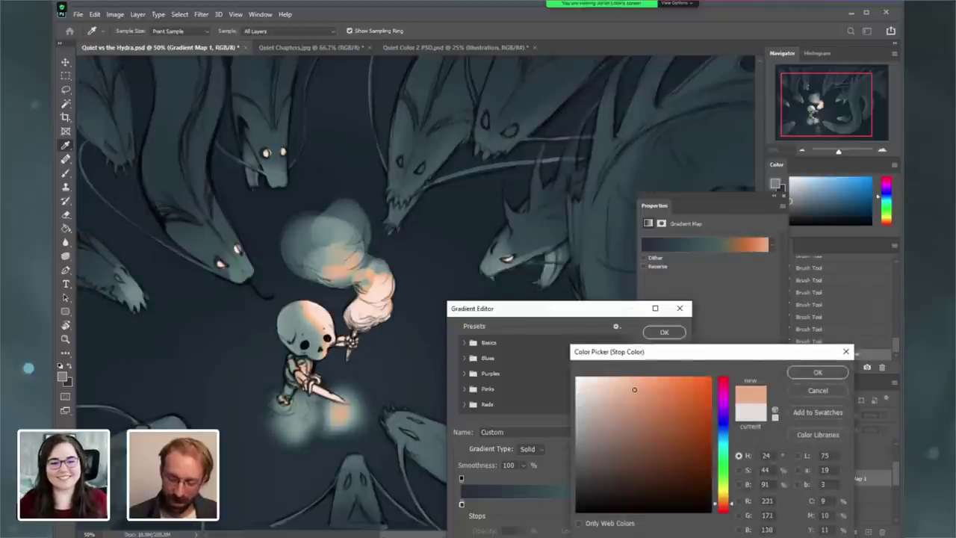
click(669, 390)
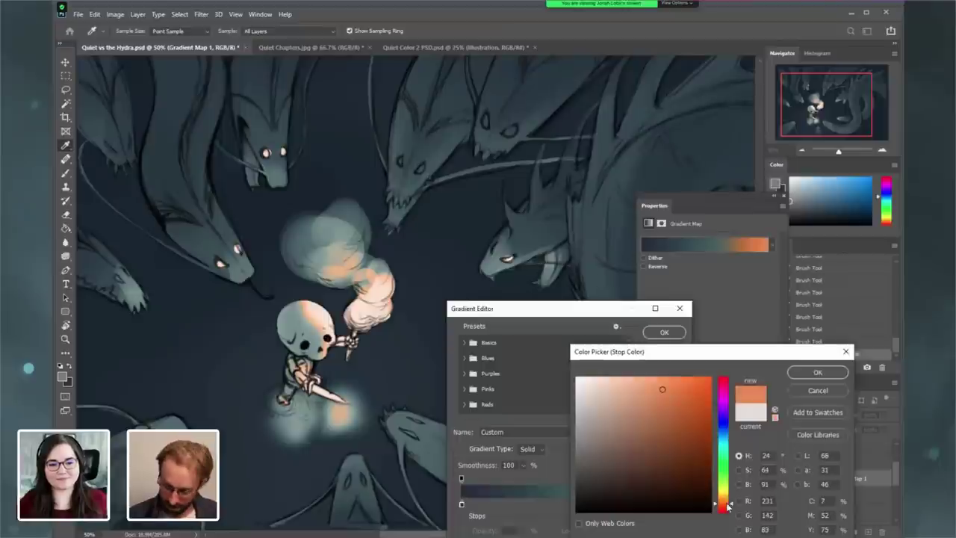
drag(728, 506, 727, 502)
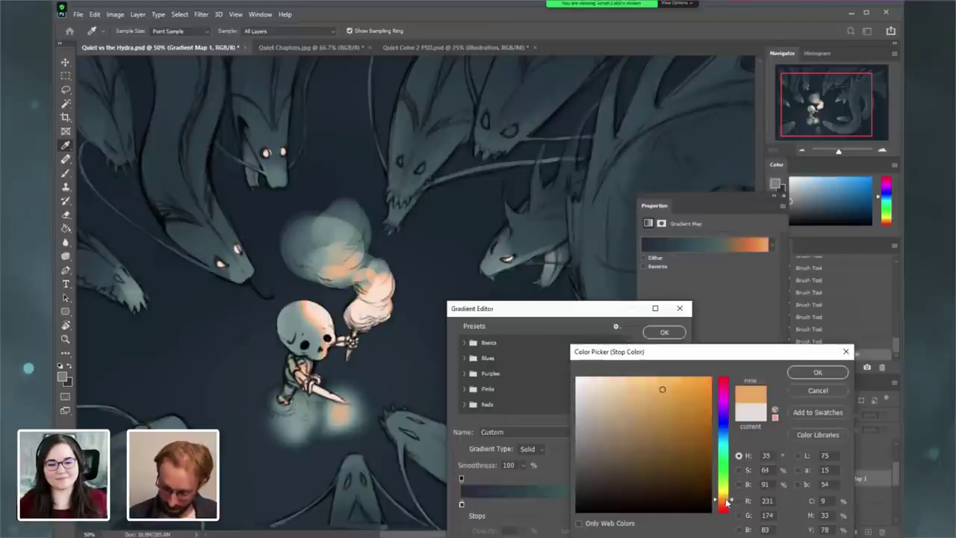
click(817, 391)
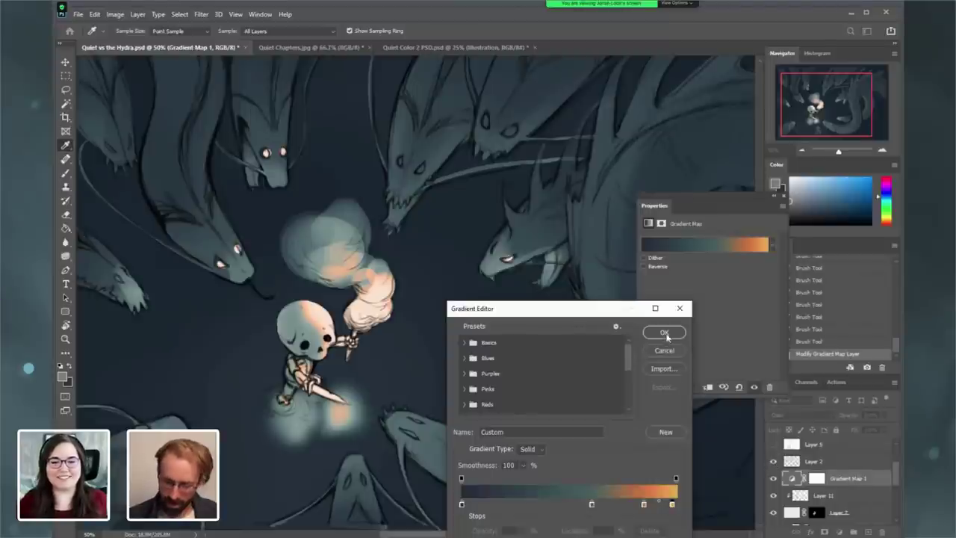
key(Return)
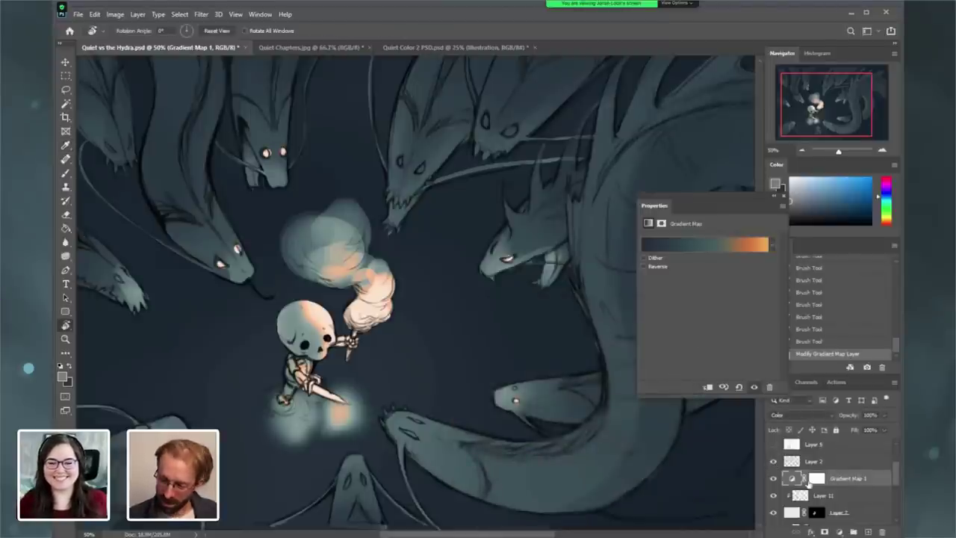
- Check the Gradient Map 1 effect, select Layer 7, and darken its midtones with a Levels adjustment
click(774, 479)
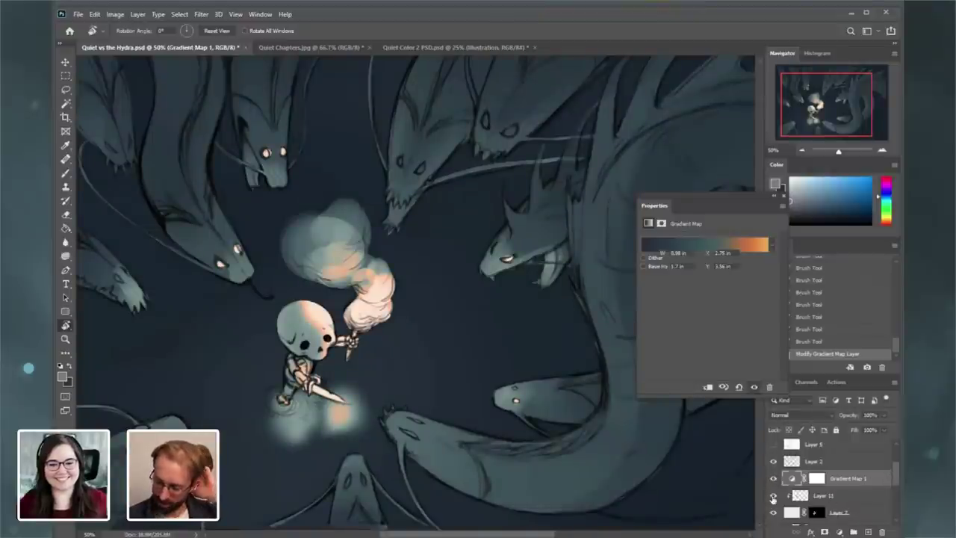
click(837, 495)
click(814, 513)
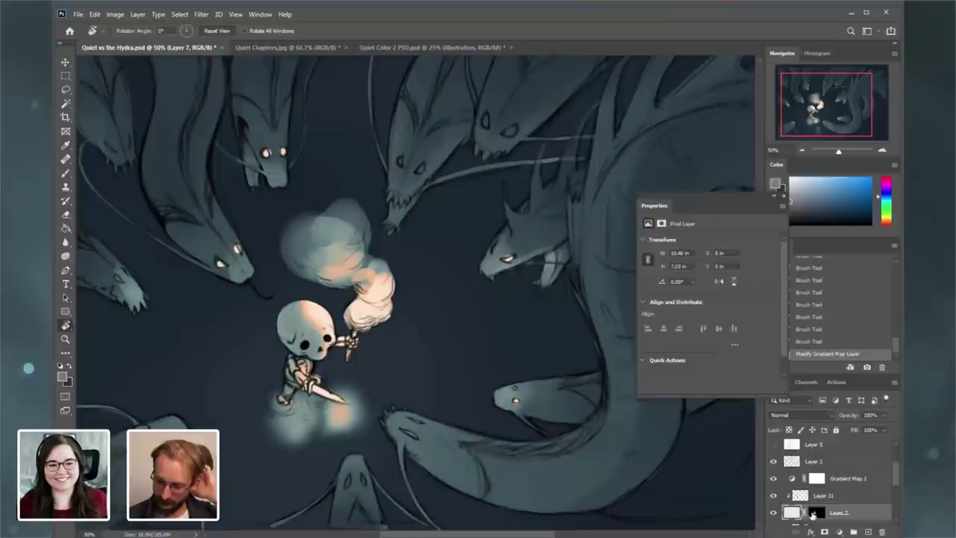
click(115, 14)
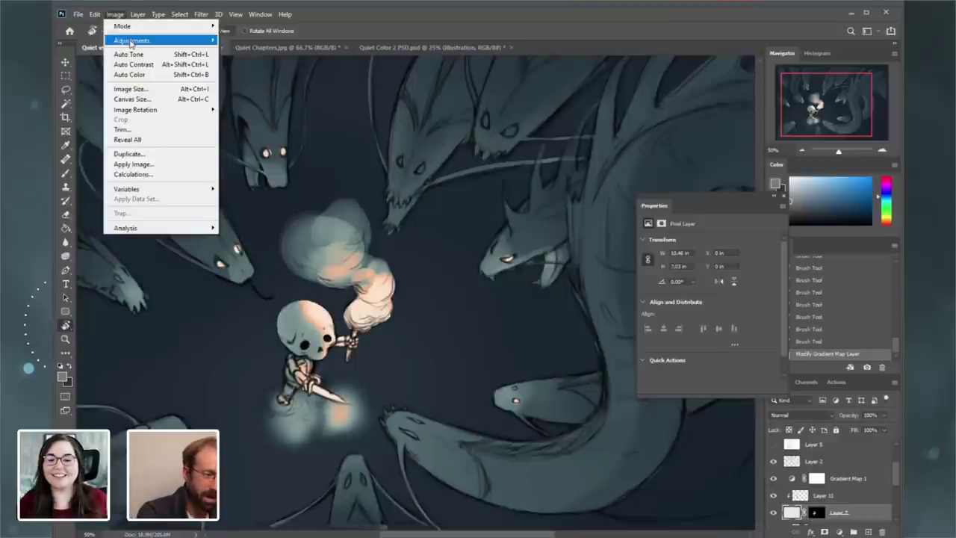
mouse_move(134, 39)
click(256, 51)
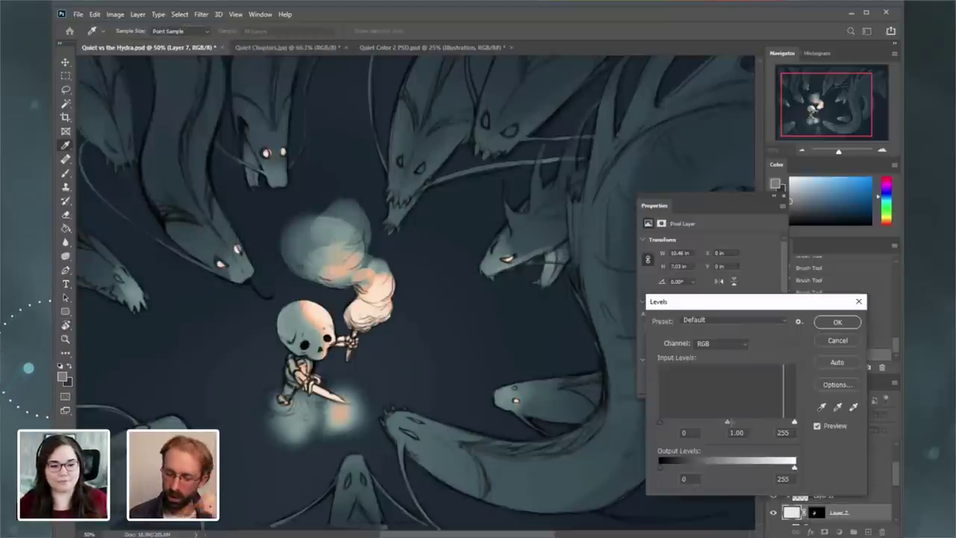
mouse_move(727, 422)
mouse_down()
mouse_move(718, 422)
mouse_move(740, 420)
mouse_up()
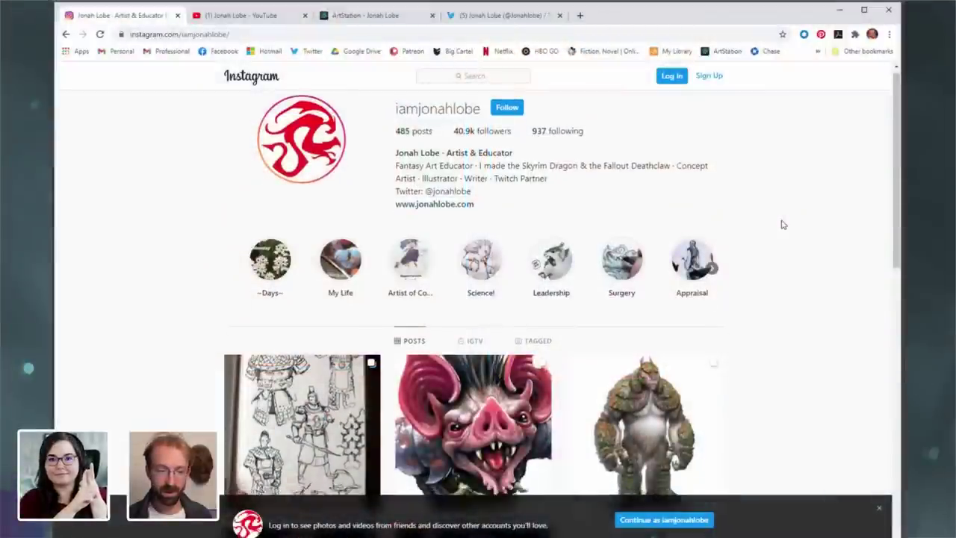
- Switch to the web browser and look through the artwork posts on the artist's Instagram profile
scroll(784, 225, up, 1)
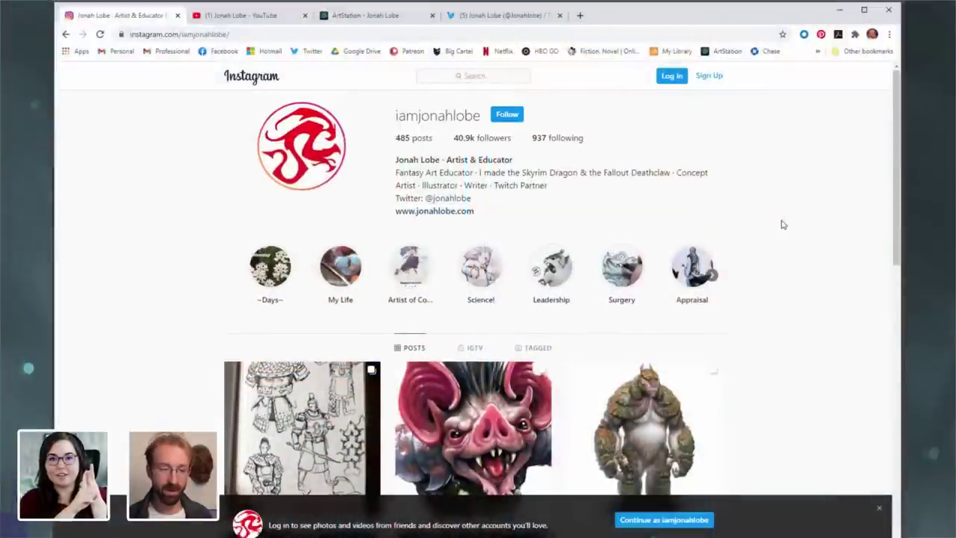
scroll(783, 224, down, 5)
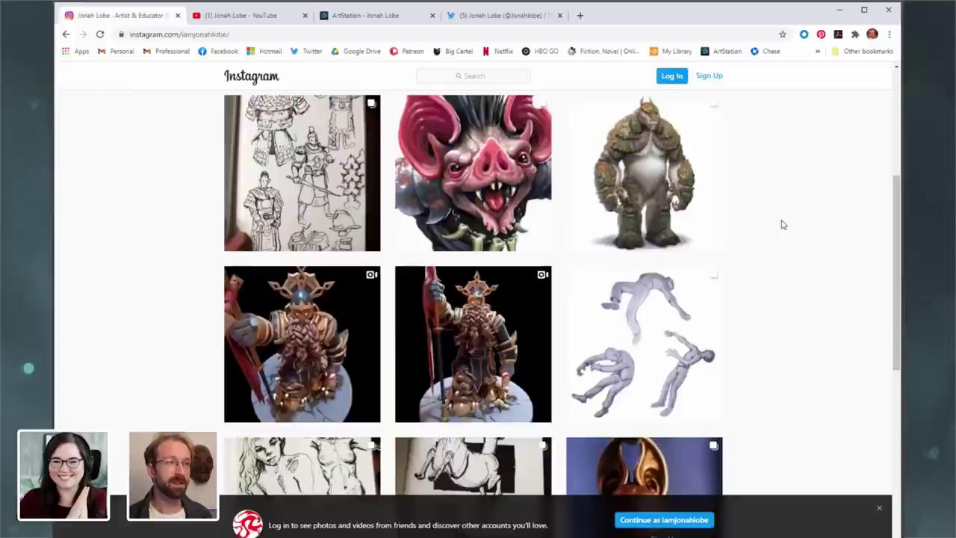
scroll(782, 224, up, 5)
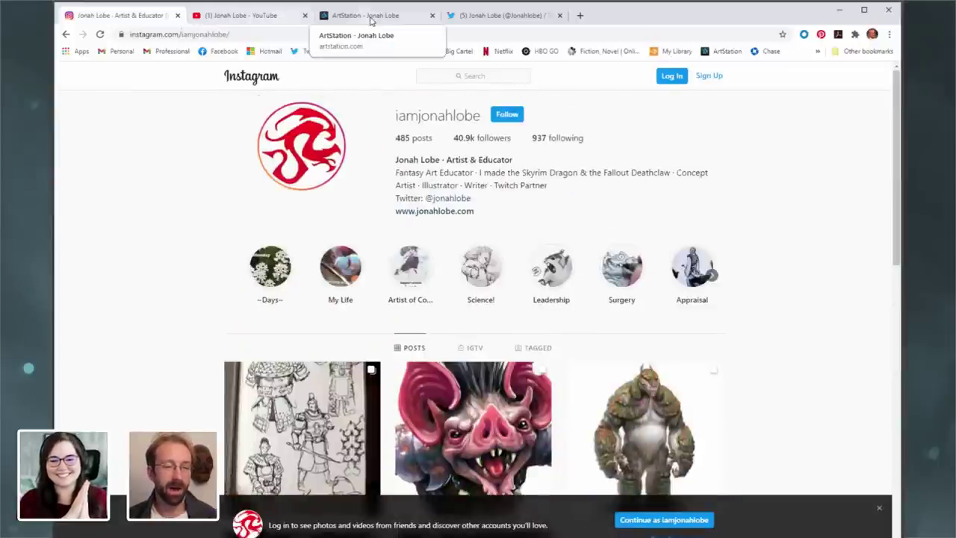
- View the artist's ArtStation portfolio with its promotional banner dismissed, and look over the artist's YouTube channel page
click(396, 15)
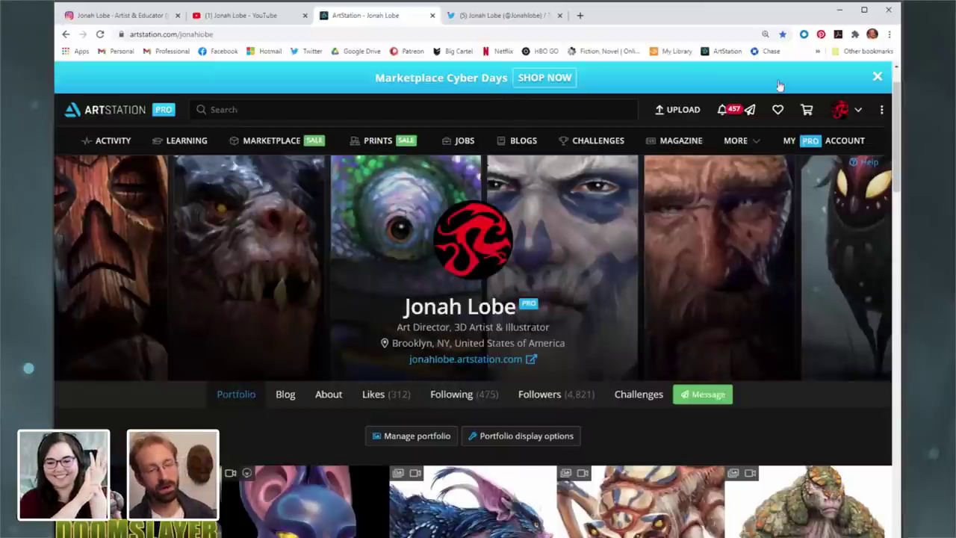
click(878, 76)
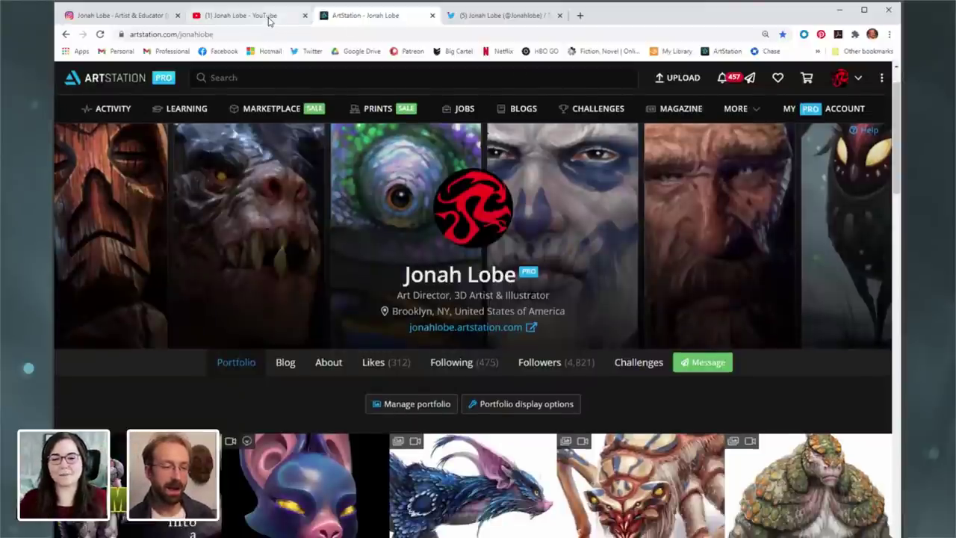
click(270, 18)
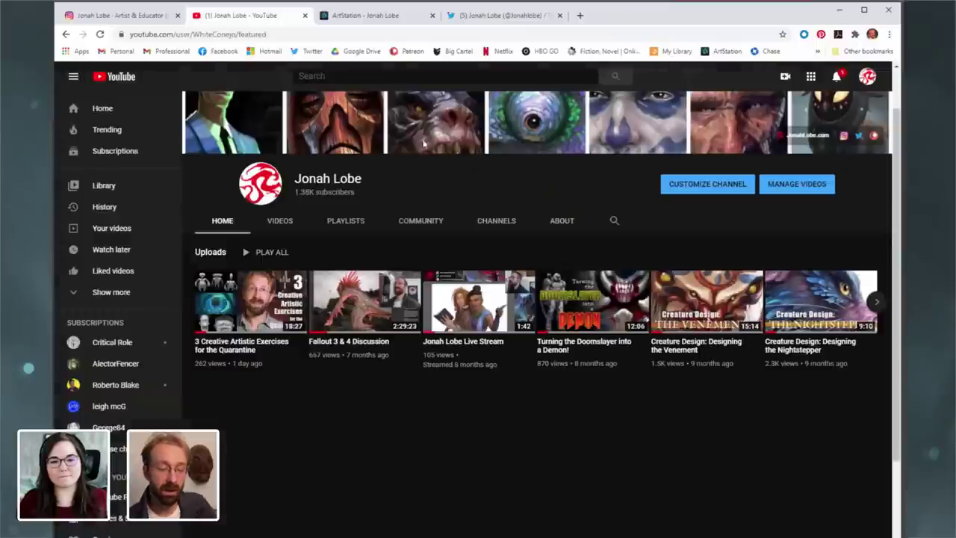
scroll(463, 220, up, 1)
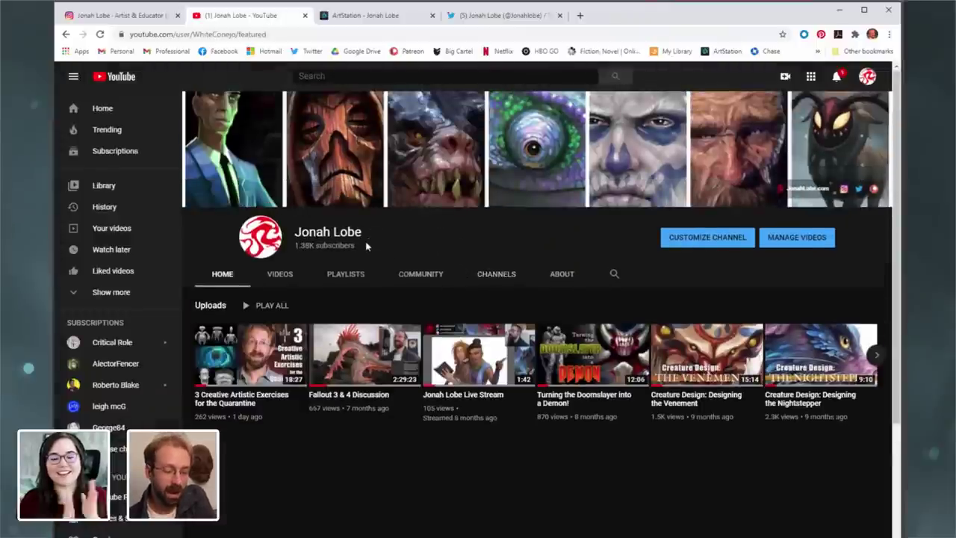